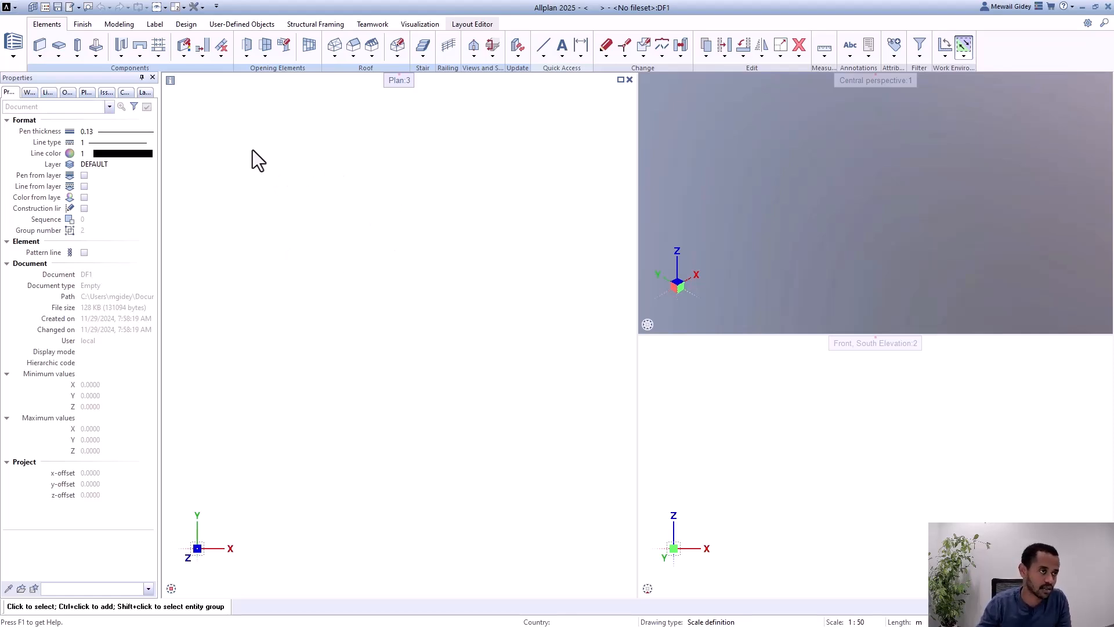
Step: Start creating a new project and name it WS AutoReinf X
click(33, 8)
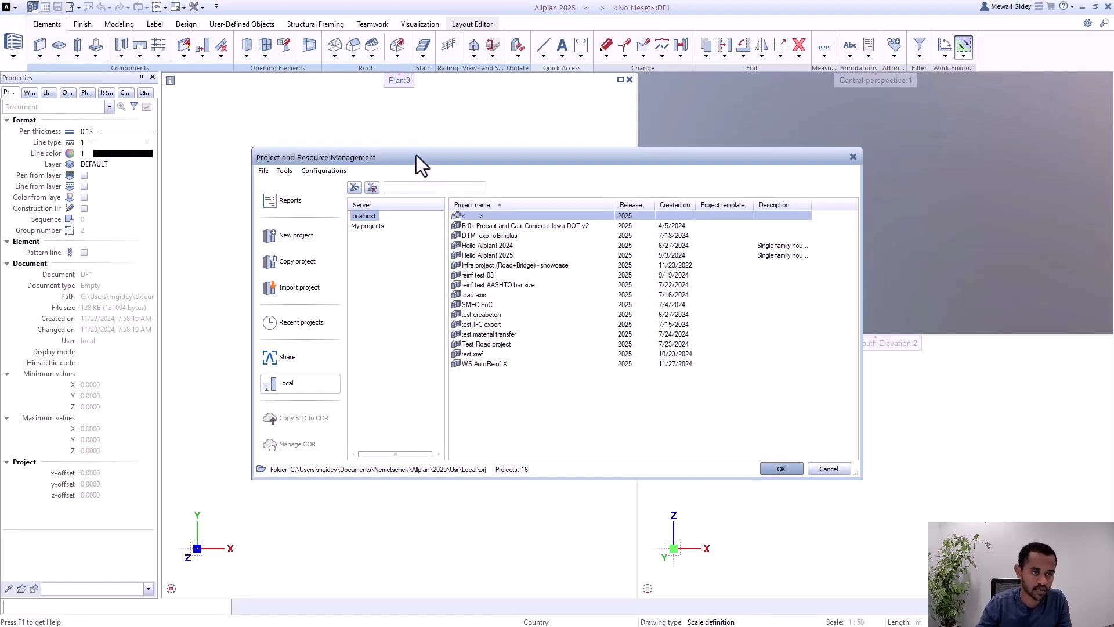
mouse_move(416, 155)
mouse_down()
mouse_move(427, 152)
mouse_move(416, 150)
mouse_up()
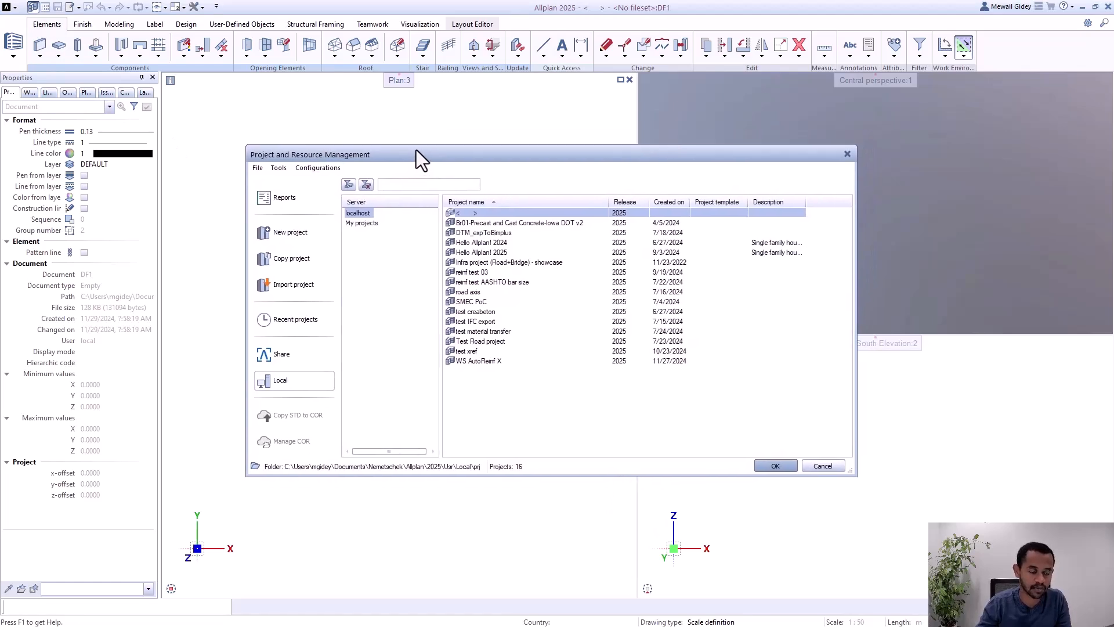
click(300, 235)
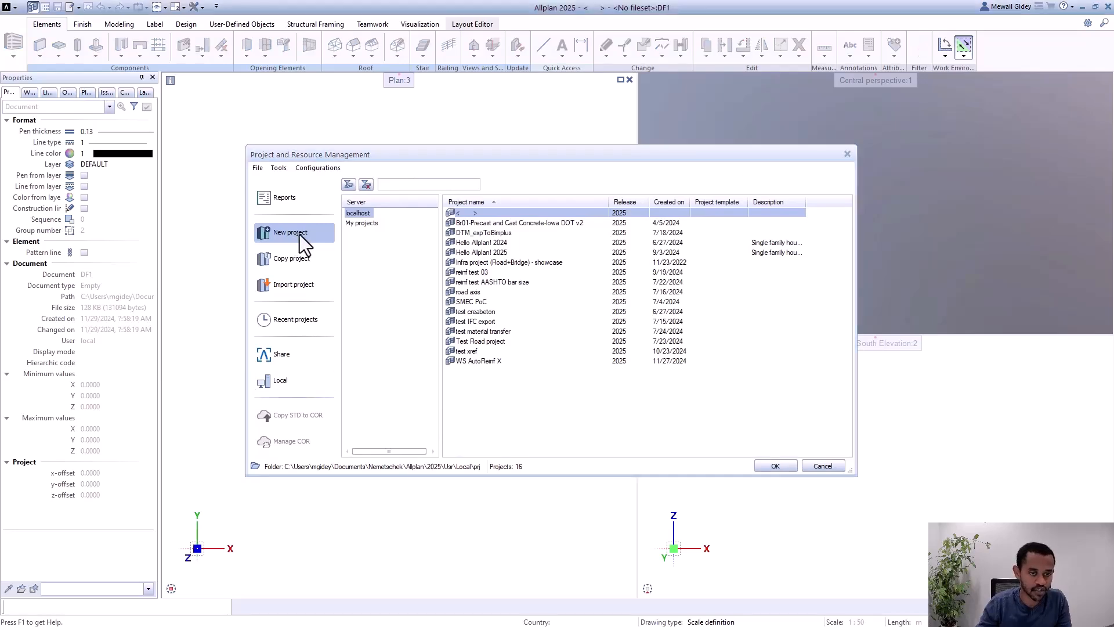
click(536, 204)
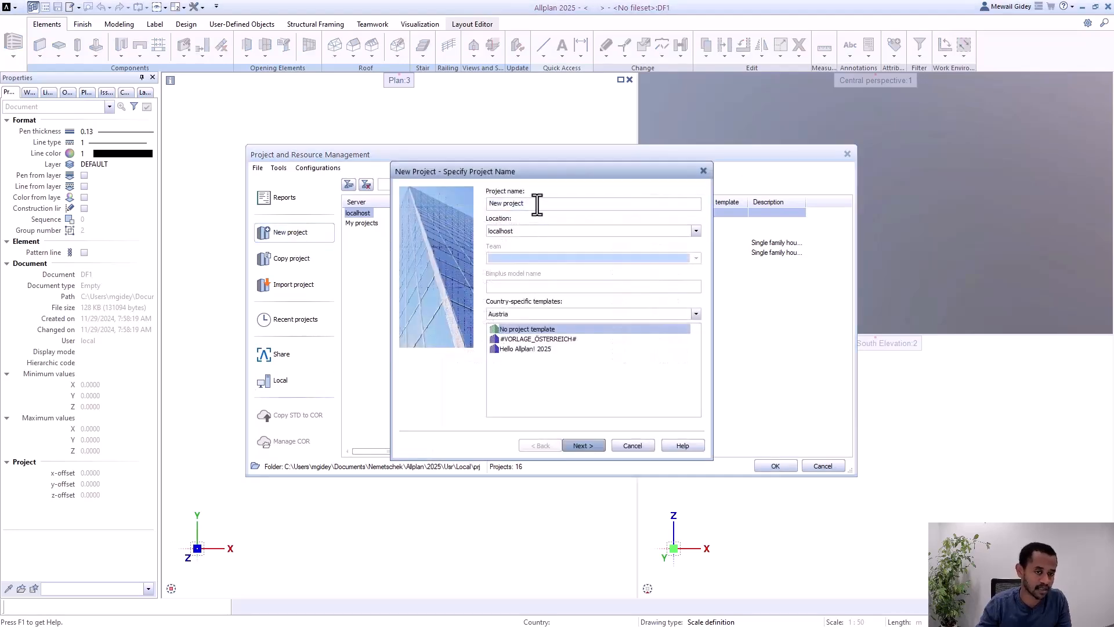
drag(537, 204, 487, 214)
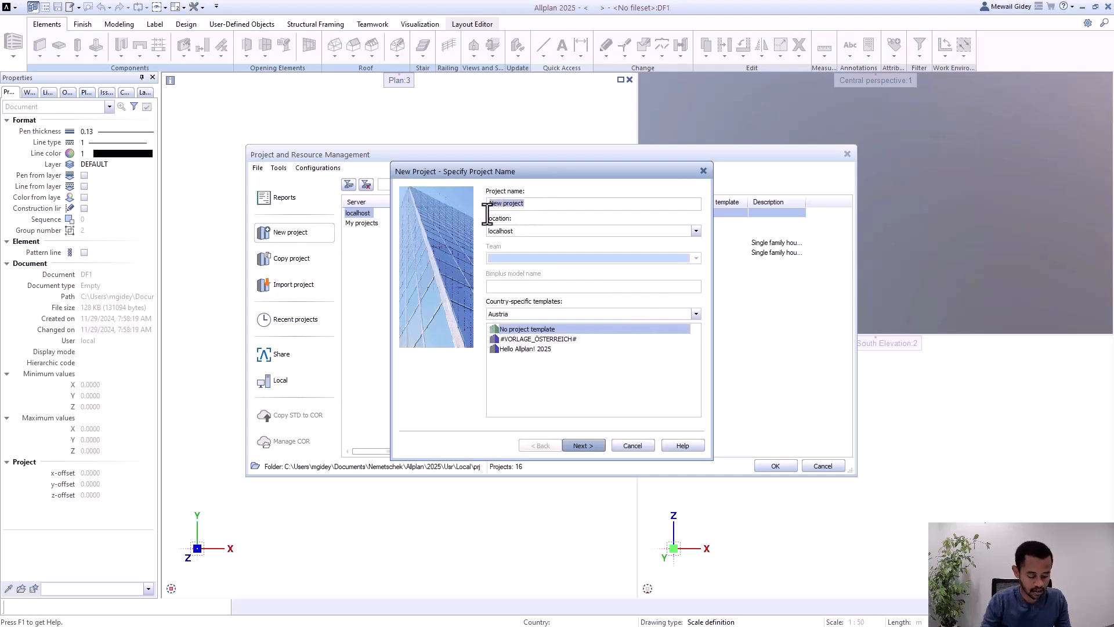
text(WS )
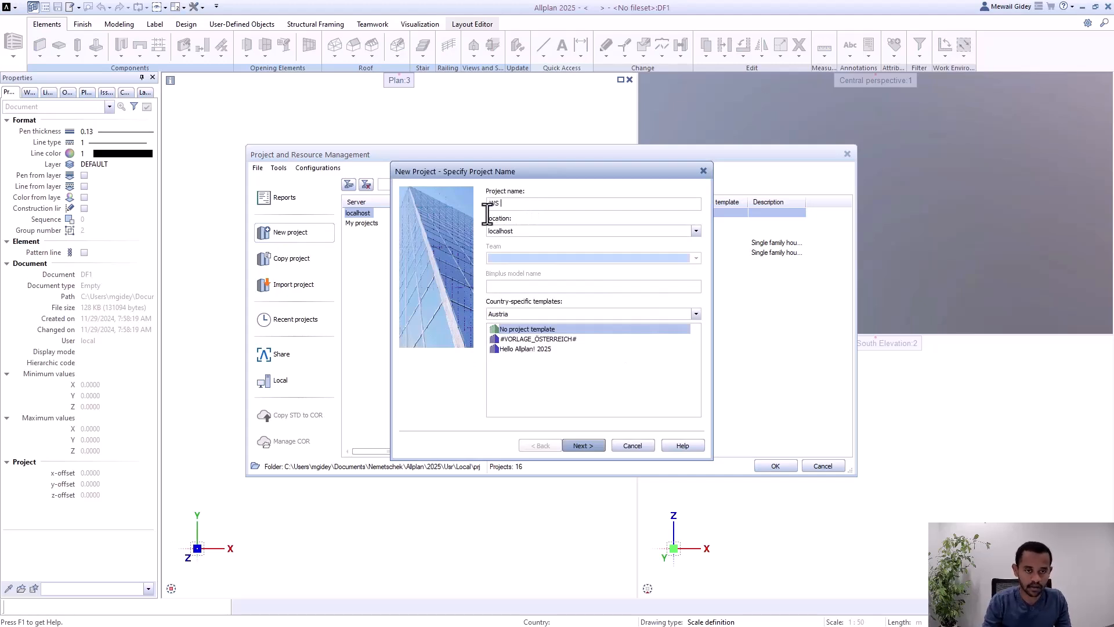
text(AutoRe)
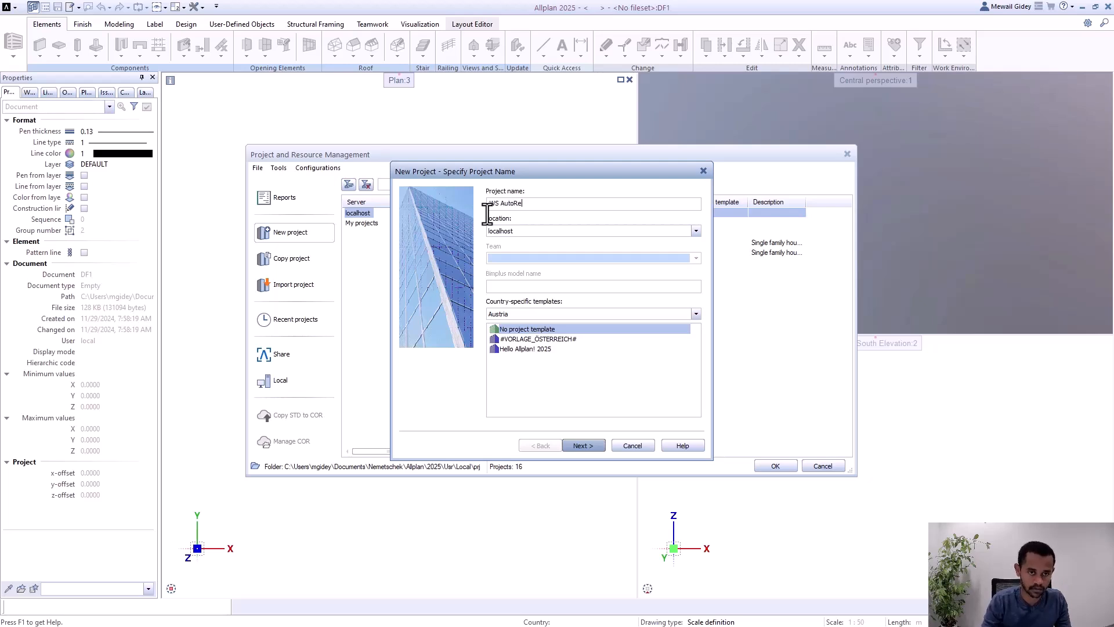
text(inf)
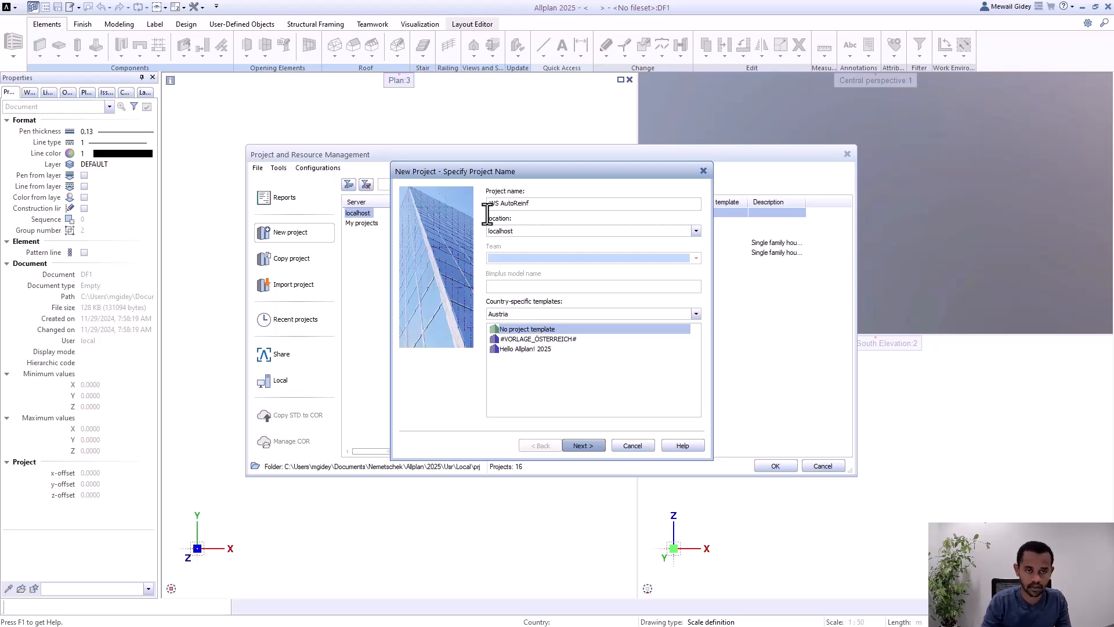
text( X)
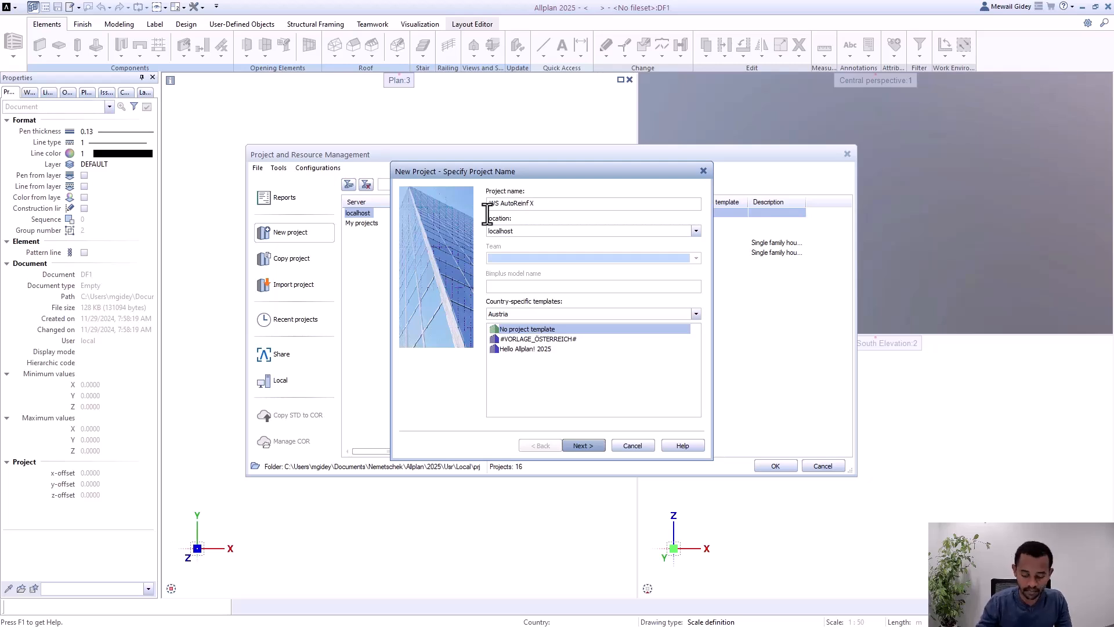
Step: Choose localhost as the project location and try to continue with the entered project name
click(552, 234)
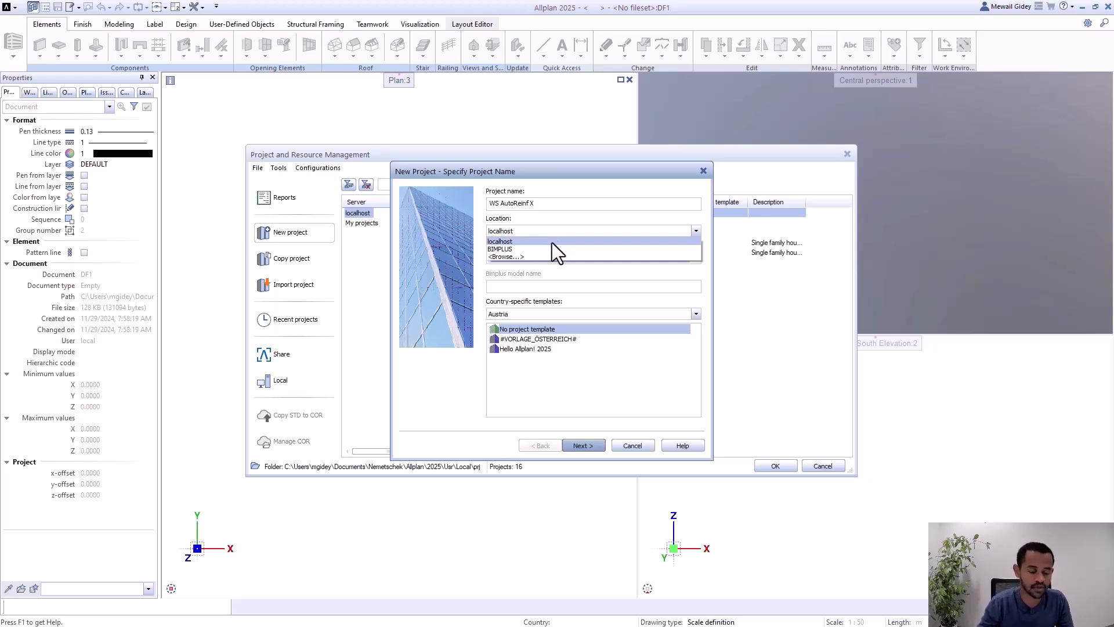
click(552, 242)
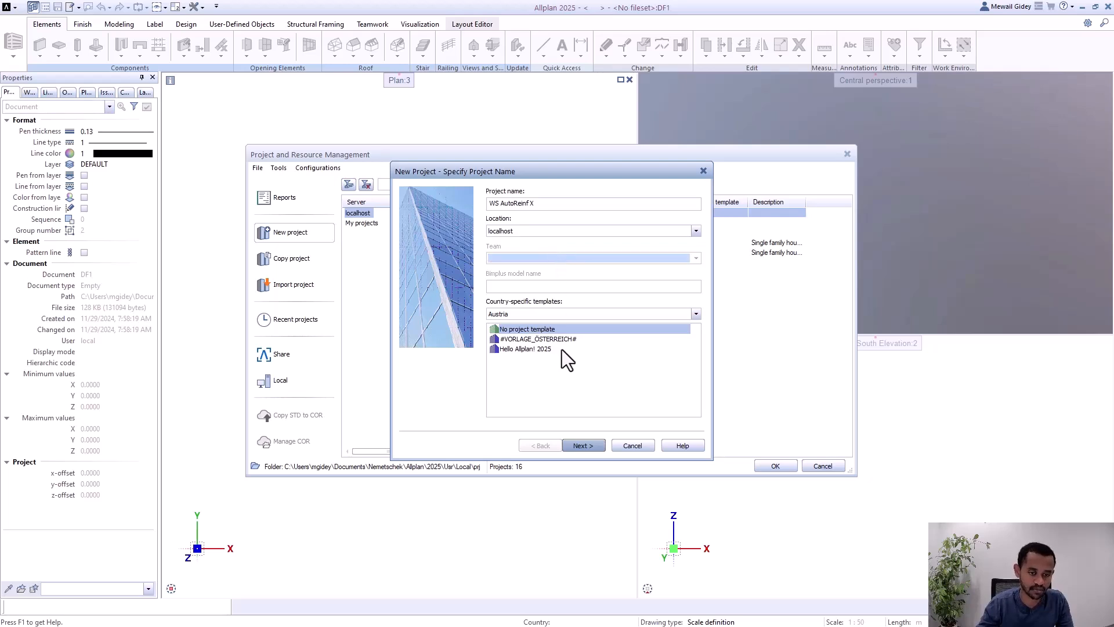
click(583, 445)
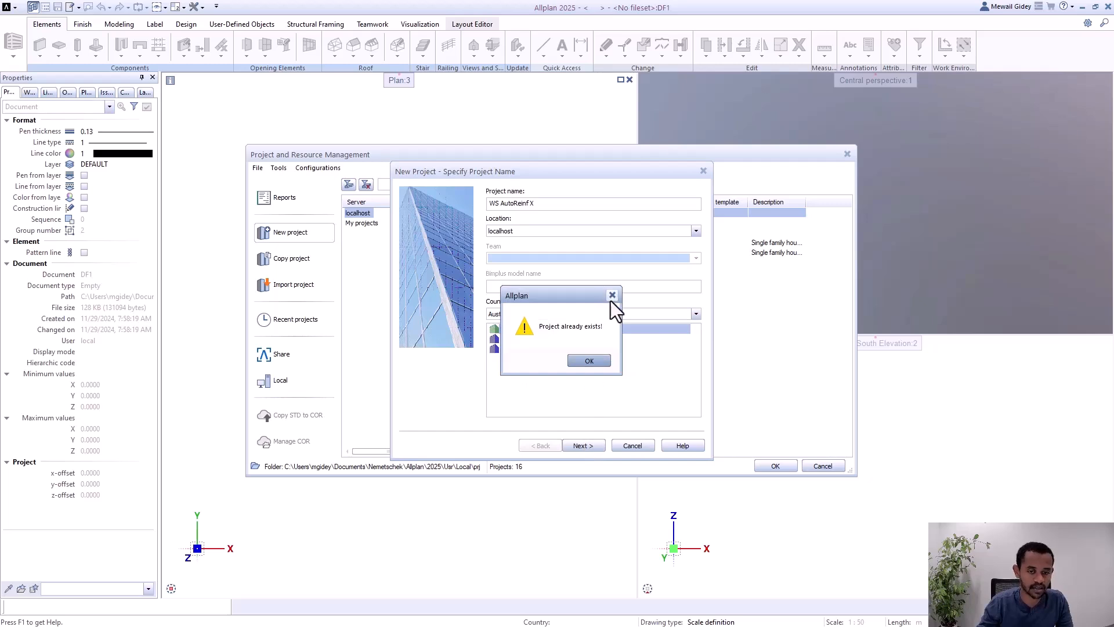
click(589, 361)
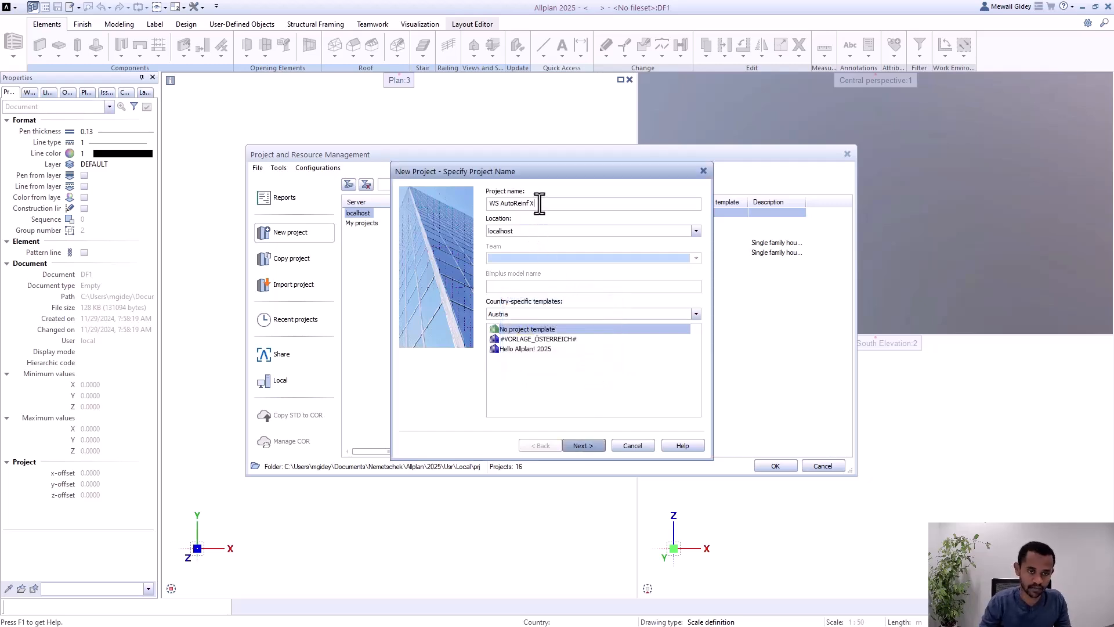
Step: Change the project name to WS AutoReinf 01 and create the project without a template, keeping the default additional settings
key(BackSpace)
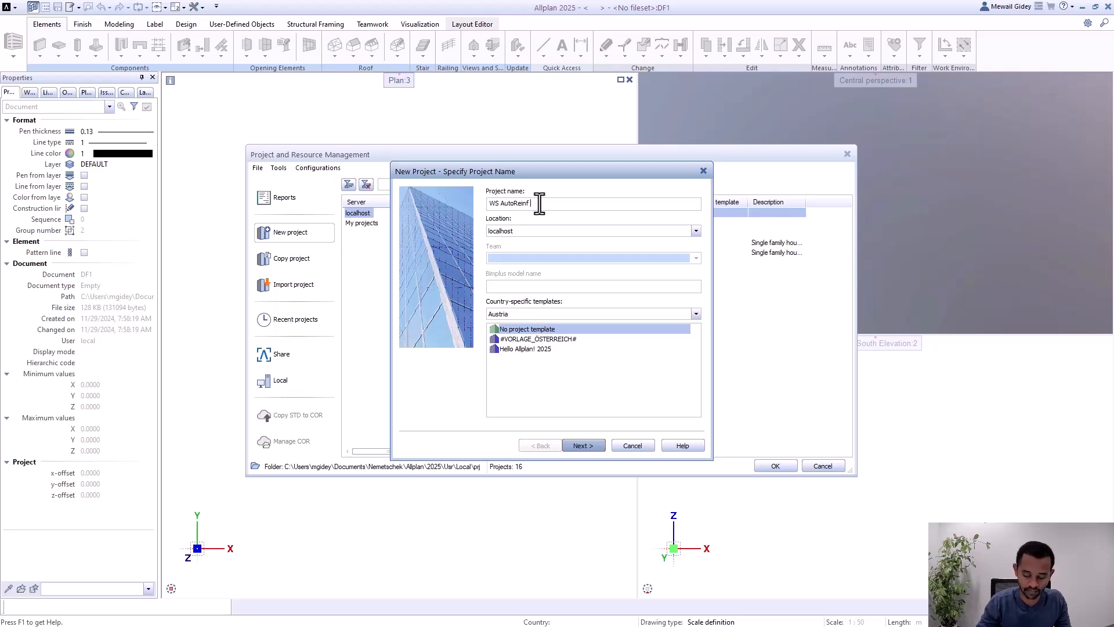
text(01)
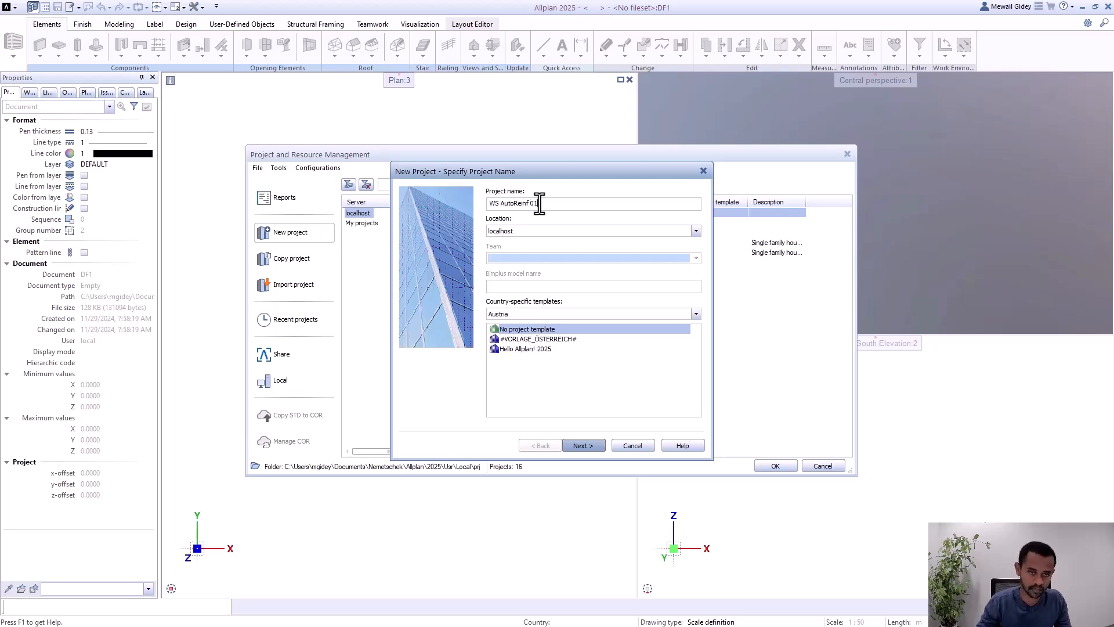
click(582, 445)
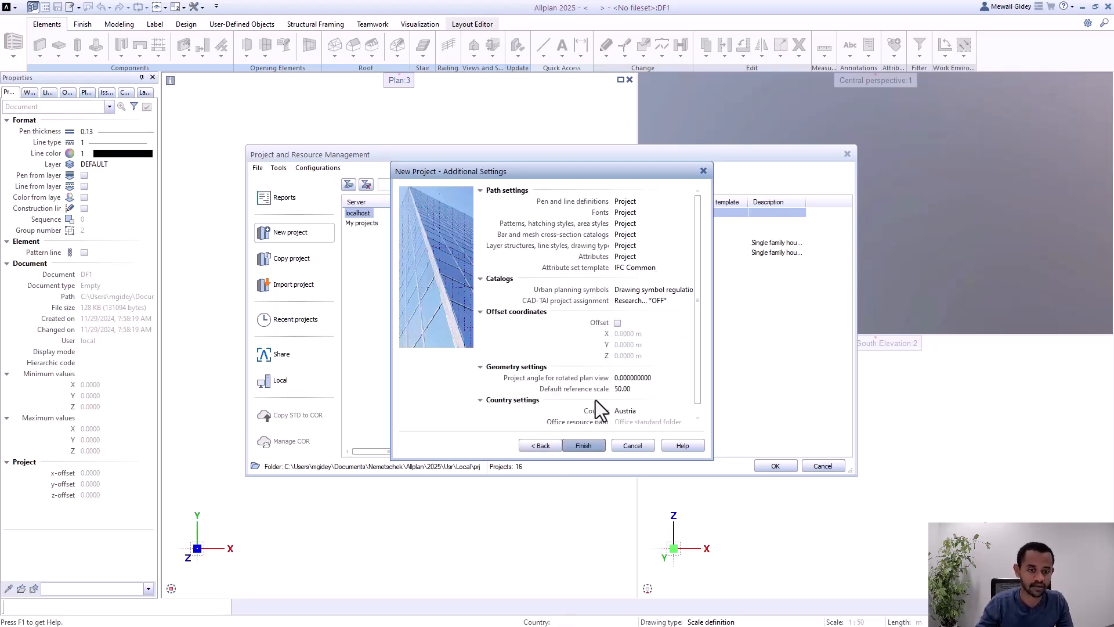
click(586, 445)
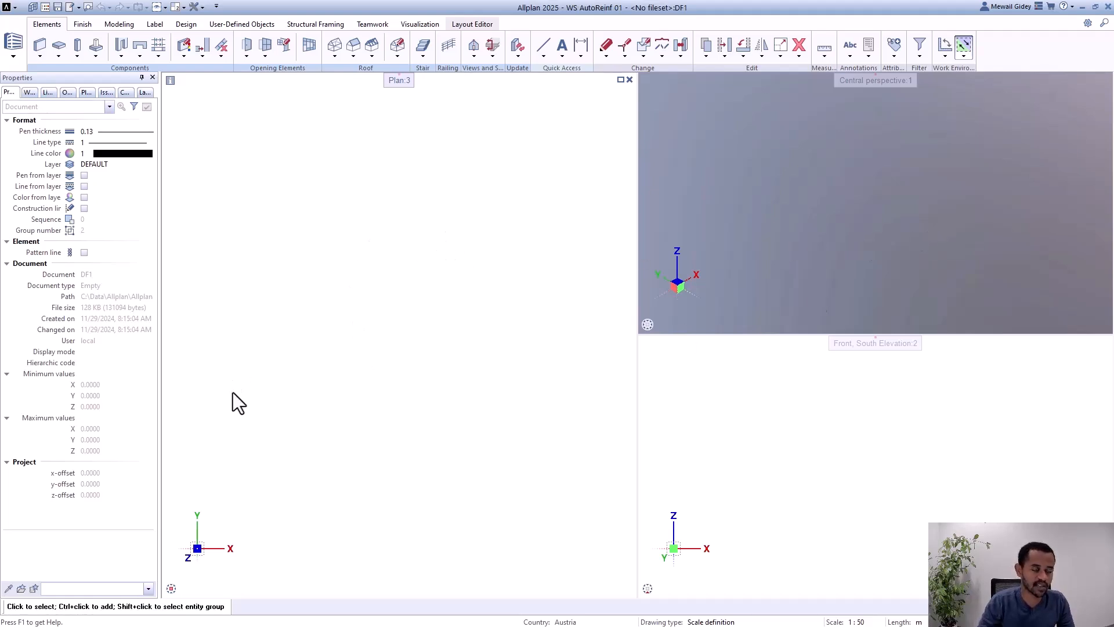
Step: Switch the workspace role to the one with the Parametric Modeling and Allplan Civil tools
click(14, 57)
click(29, 120)
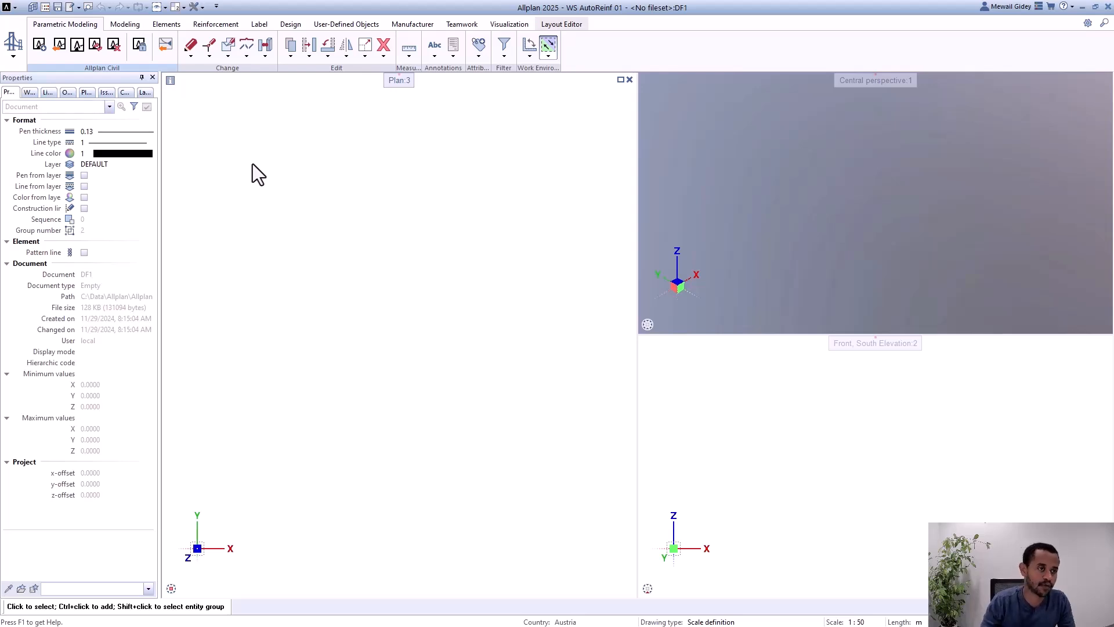
Step: In the program's Animation options, set bar reinforcement to use surface colors from diameters
click(201, 7)
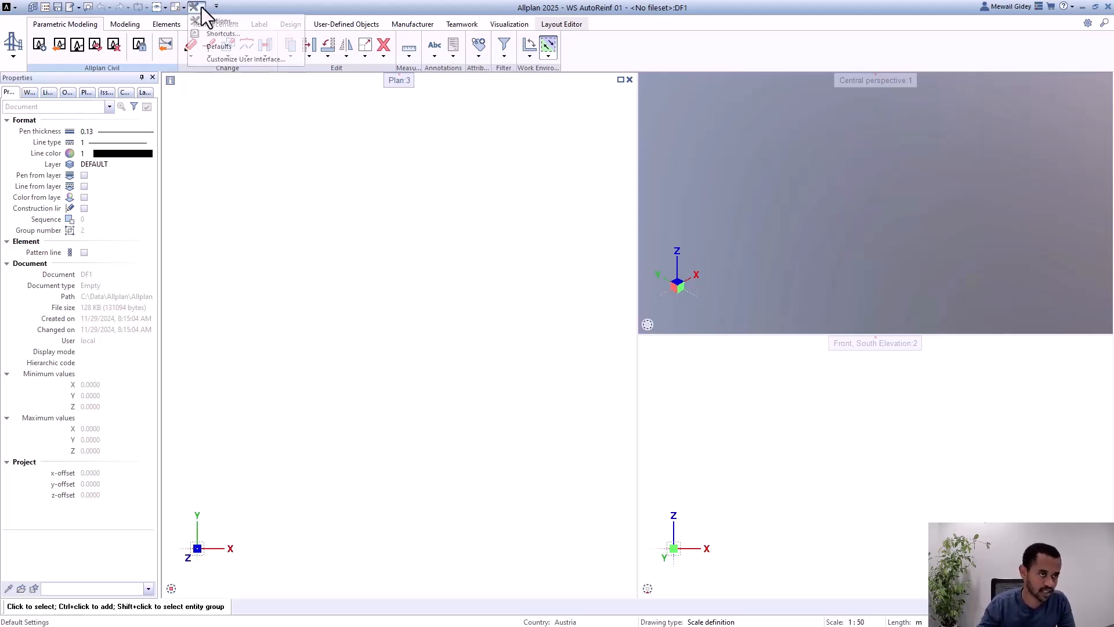
click(228, 24)
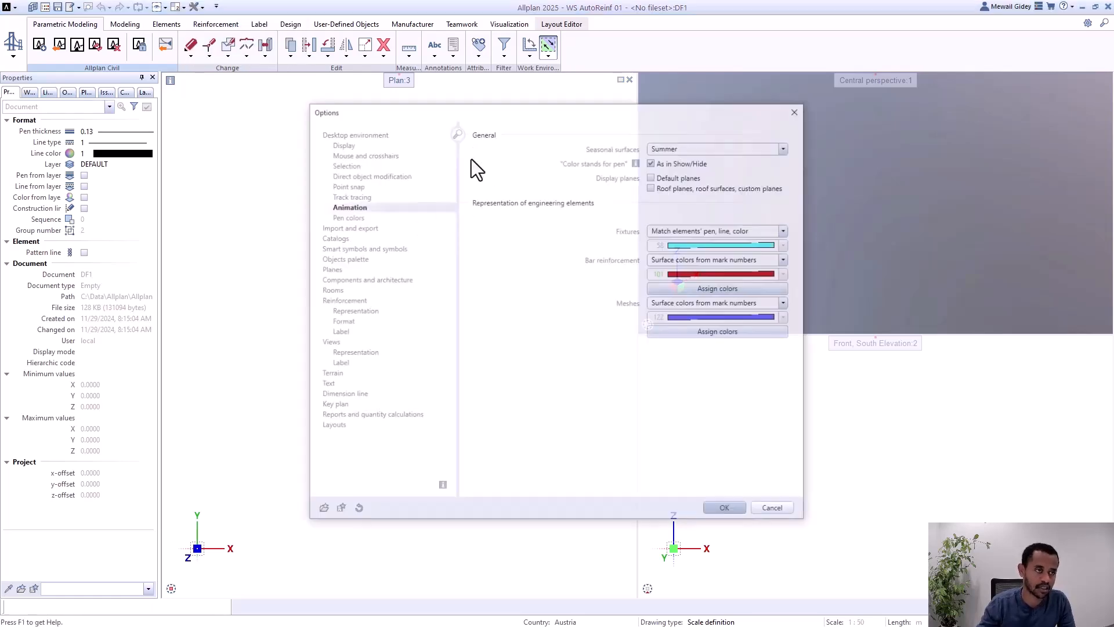
drag(508, 118, 504, 121)
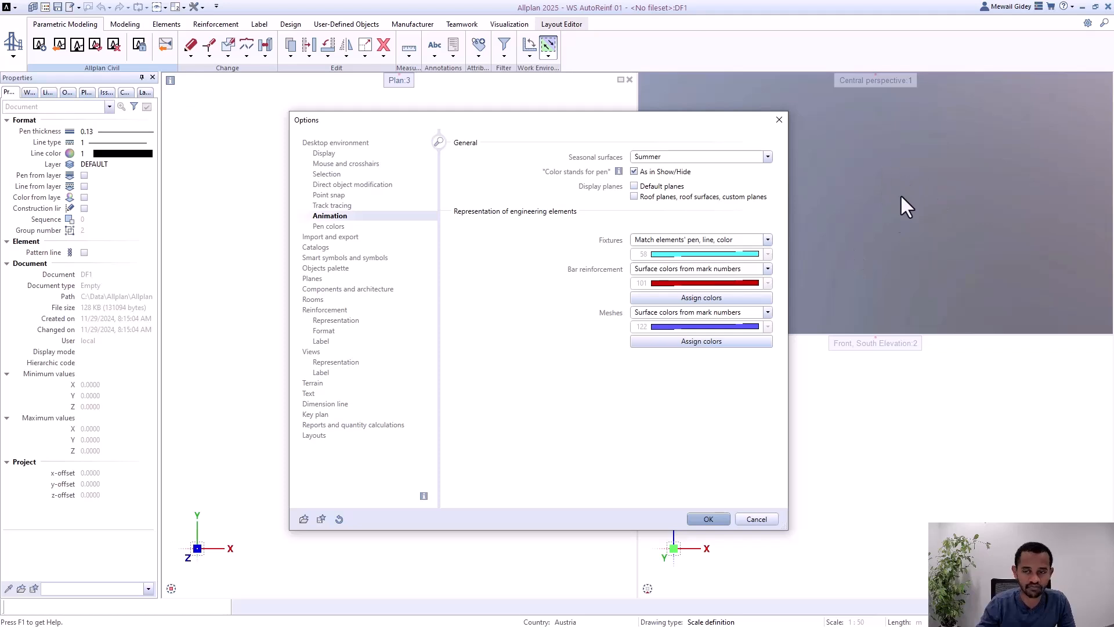
click(695, 298)
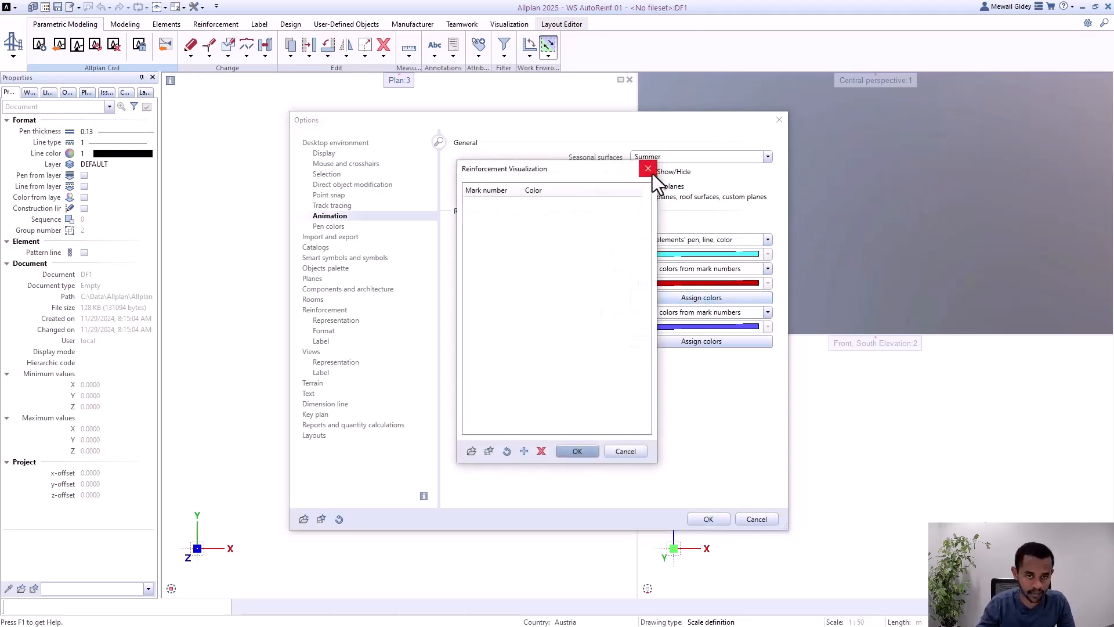
click(649, 169)
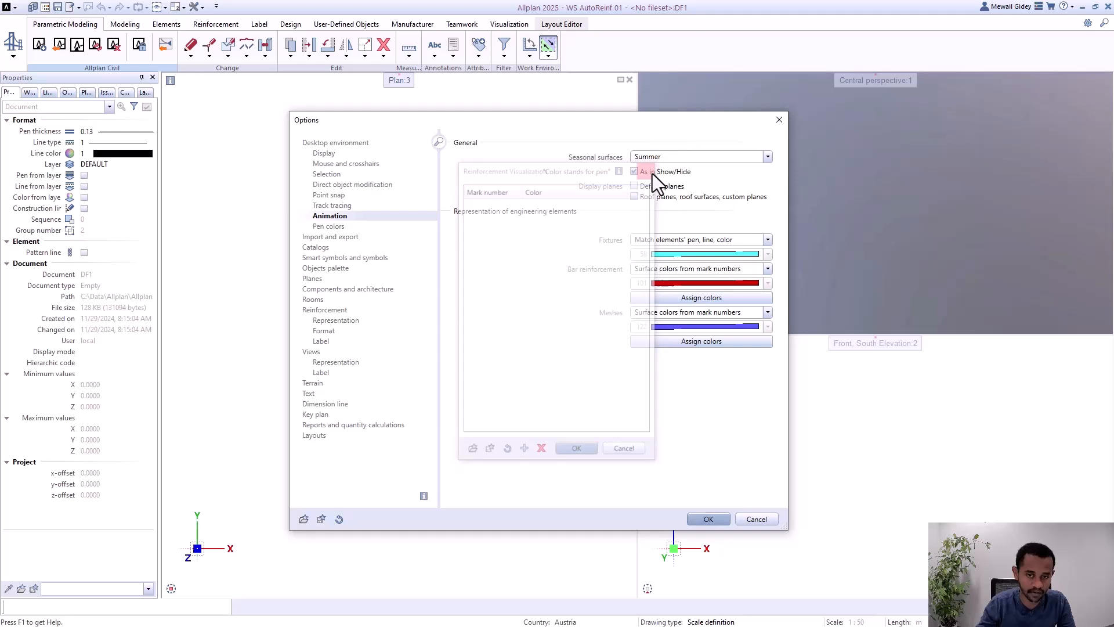
click(715, 270)
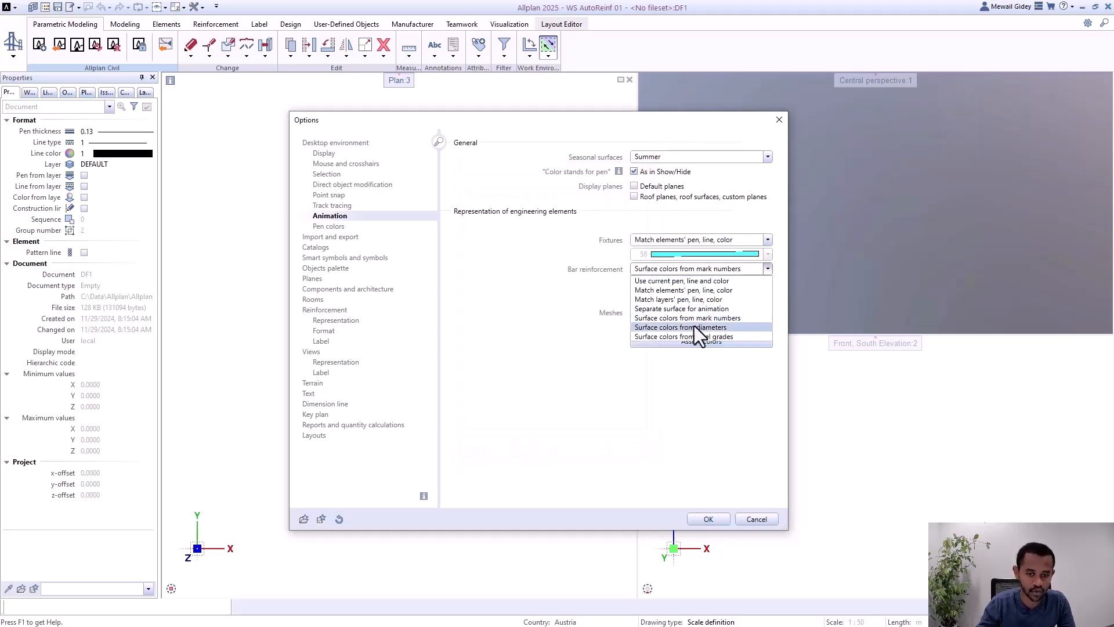
click(716, 328)
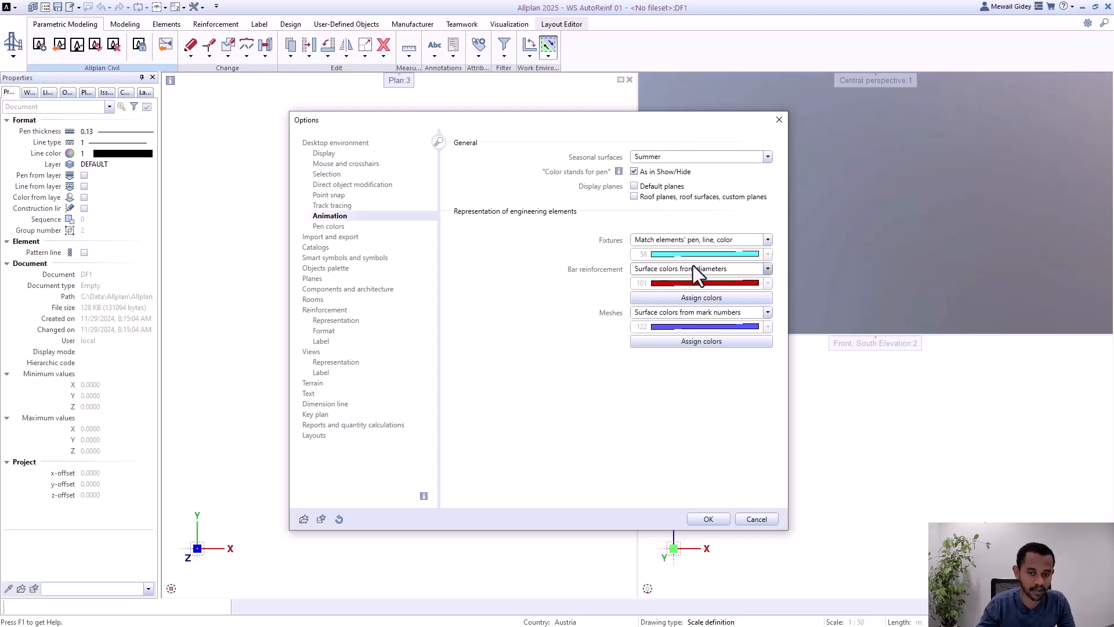
Step: Add a bar reinforcement color assignment for diameter 12 with green color 4
click(695, 298)
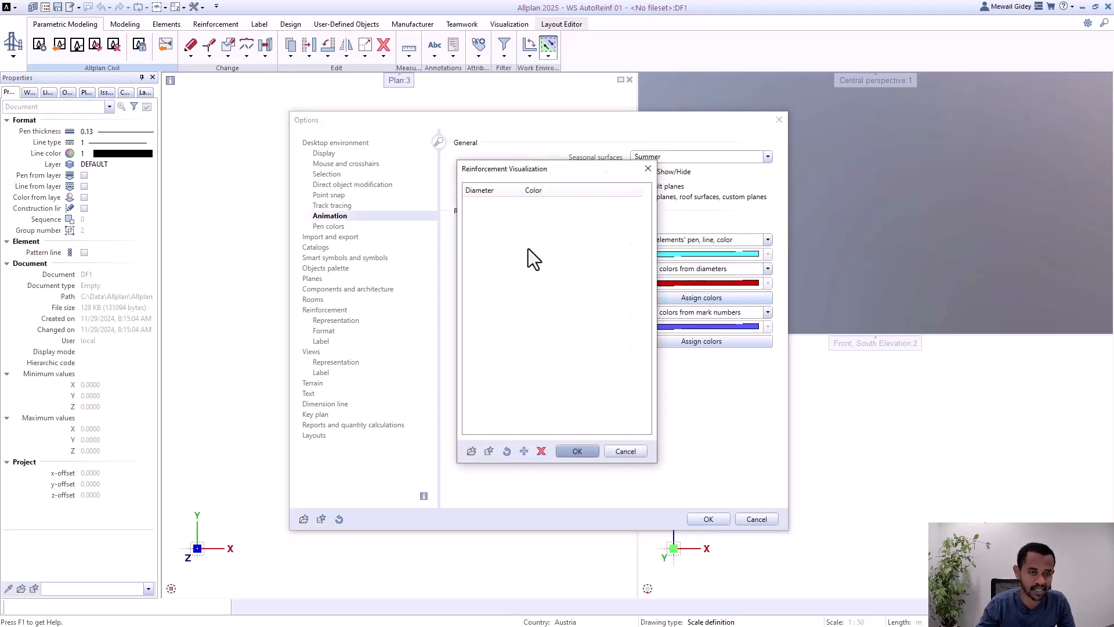
click(524, 451)
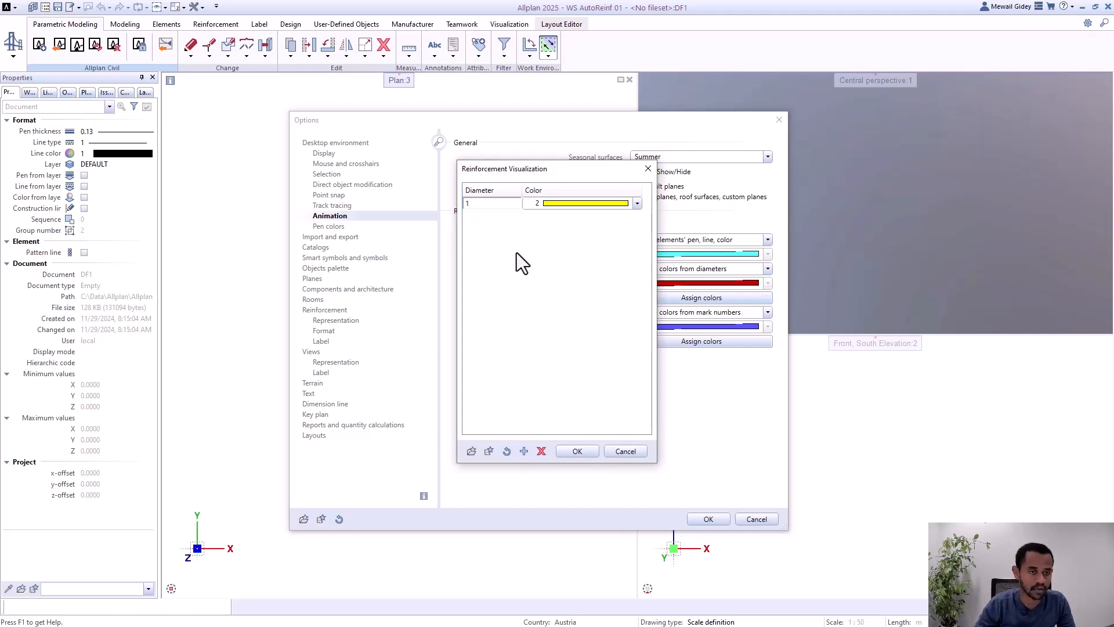
text(2)
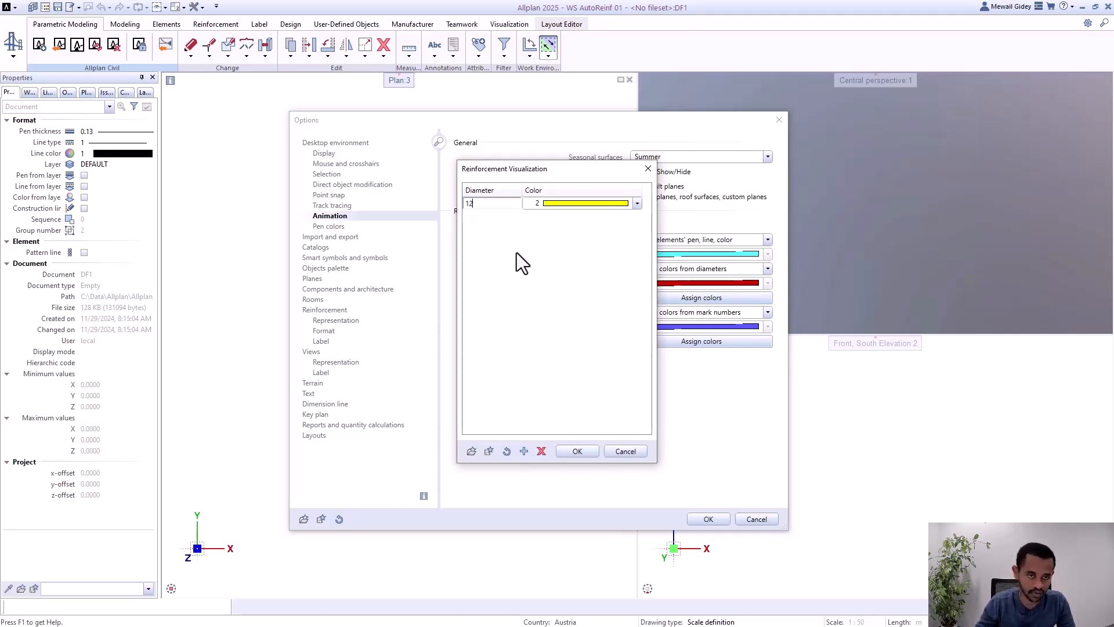
click(599, 204)
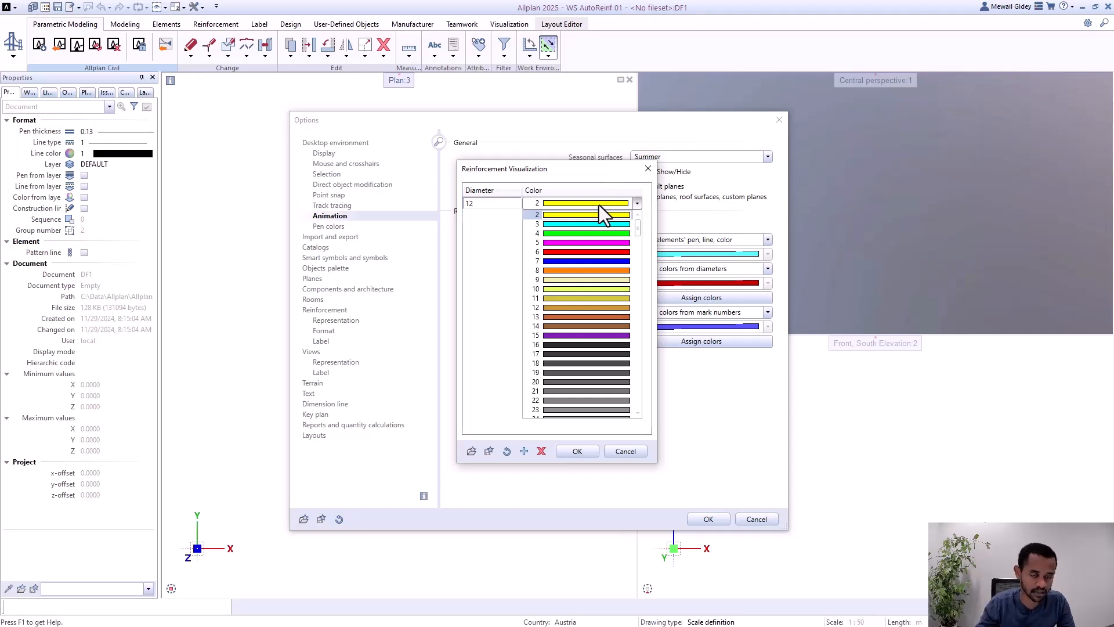
click(583, 235)
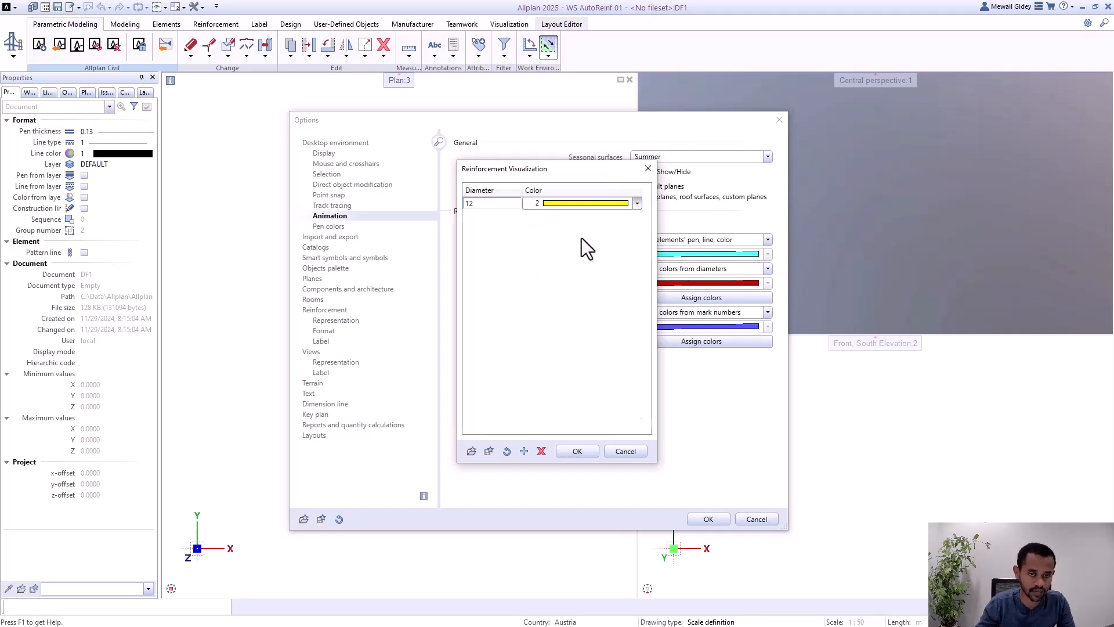
Step: Add a color assignment for bar diameter 14 with blue color 7
click(523, 451)
text(4)
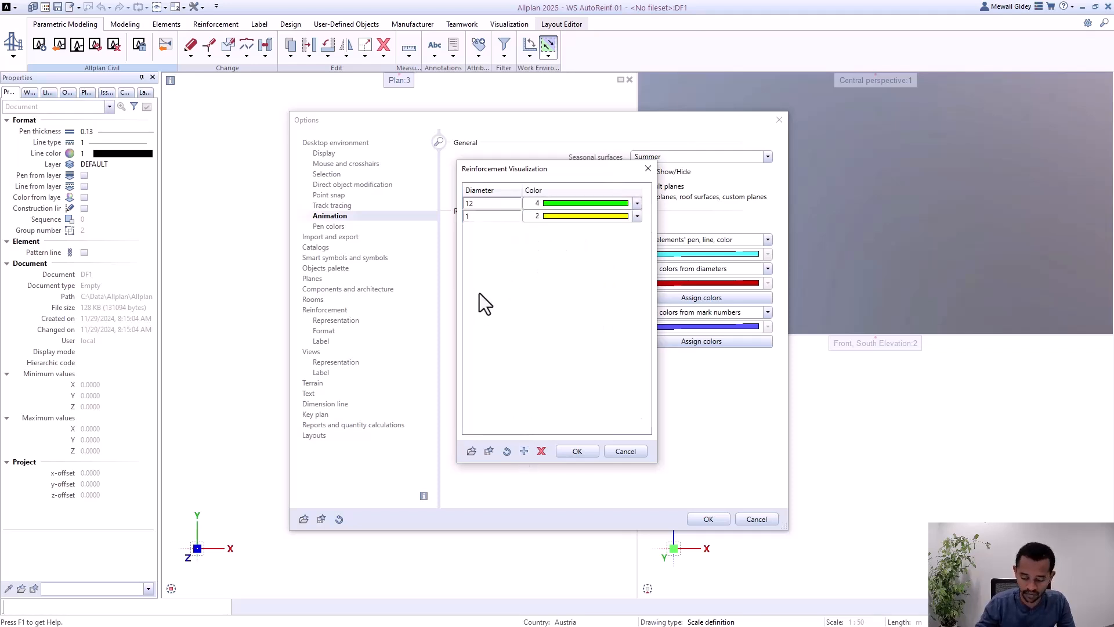
click(593, 217)
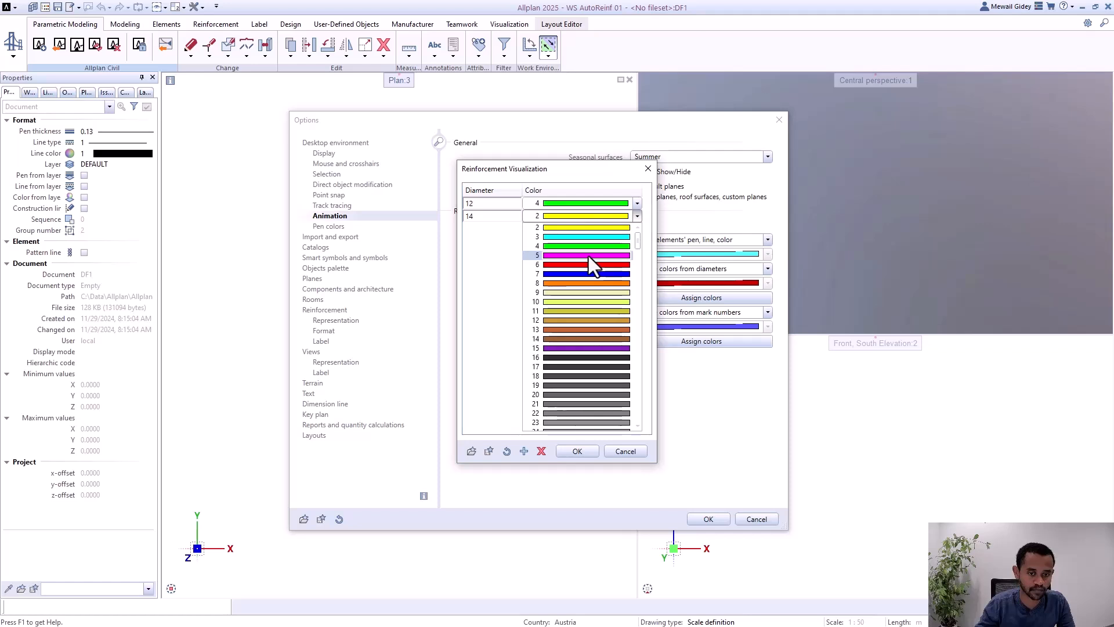
click(582, 273)
Step: Add a color assignment for bar diameter 20 with magenta color 5 and confirm the diameter color assignments
click(525, 452)
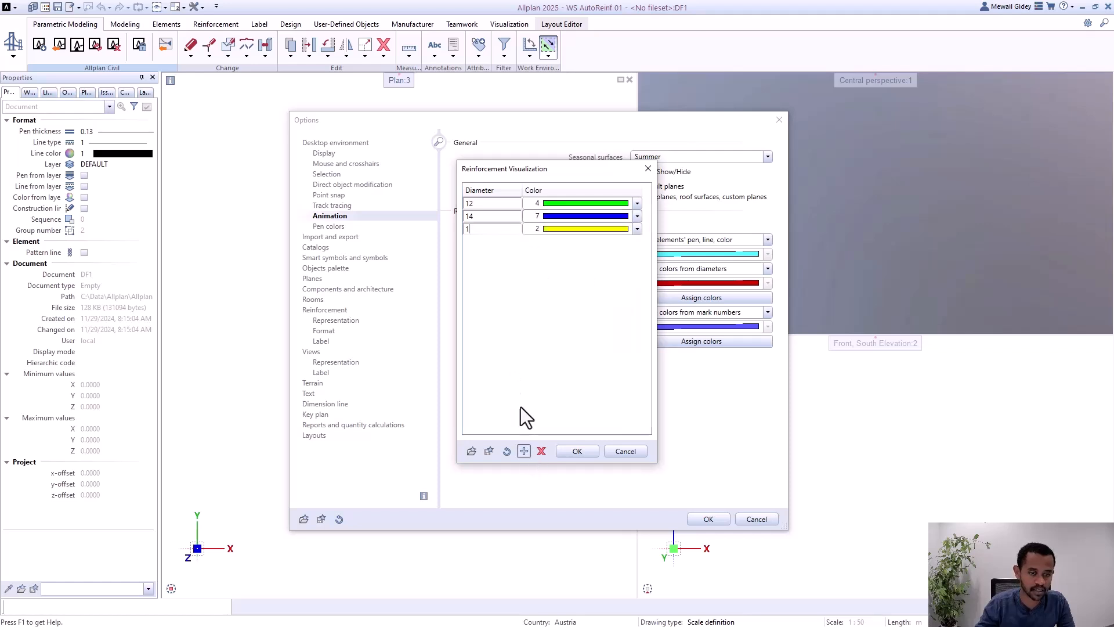
text(20)
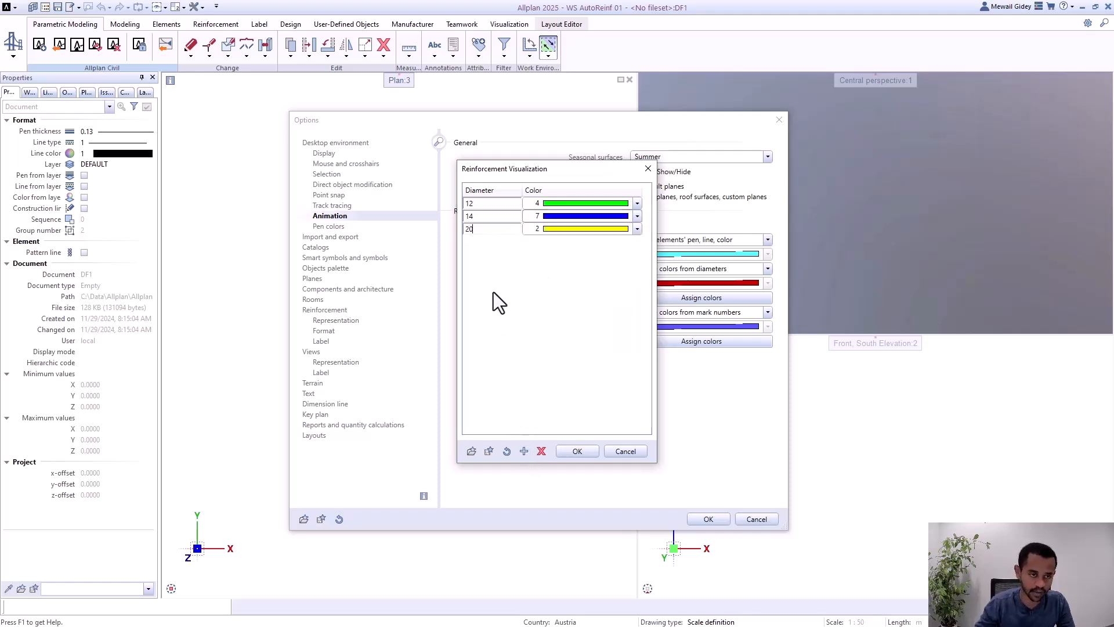
click(571, 228)
scroll(569, 235, up, 2)
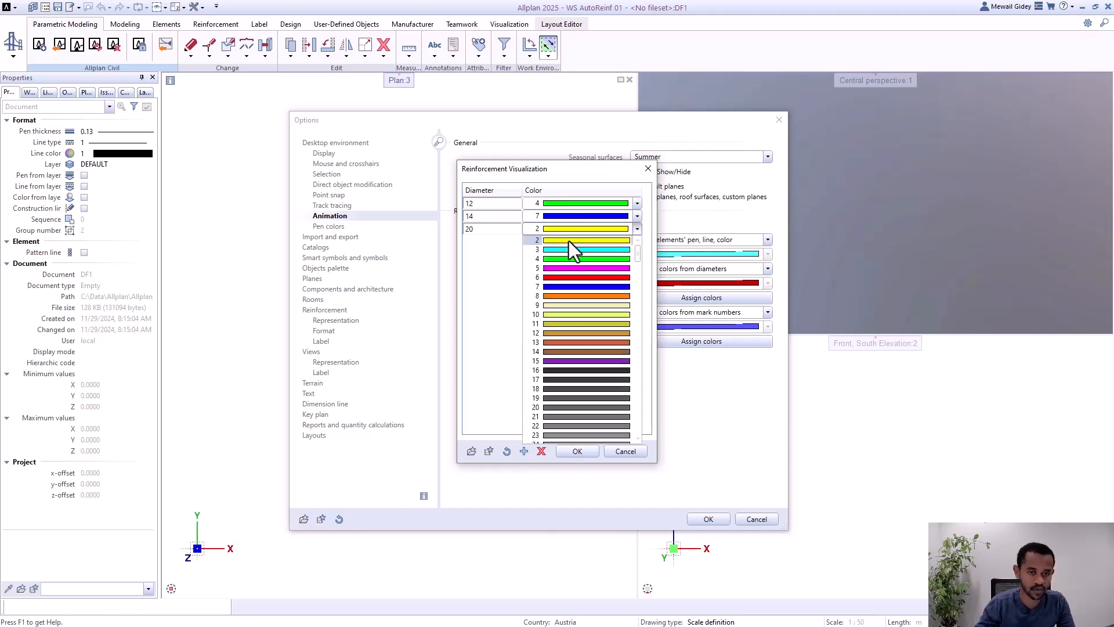
click(566, 271)
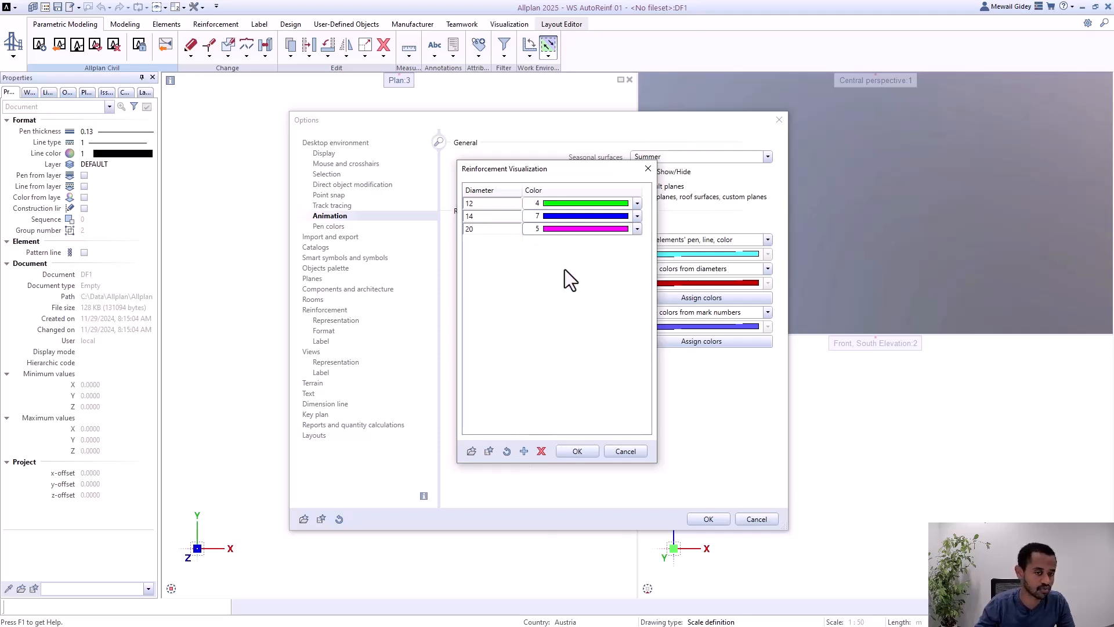
click(578, 453)
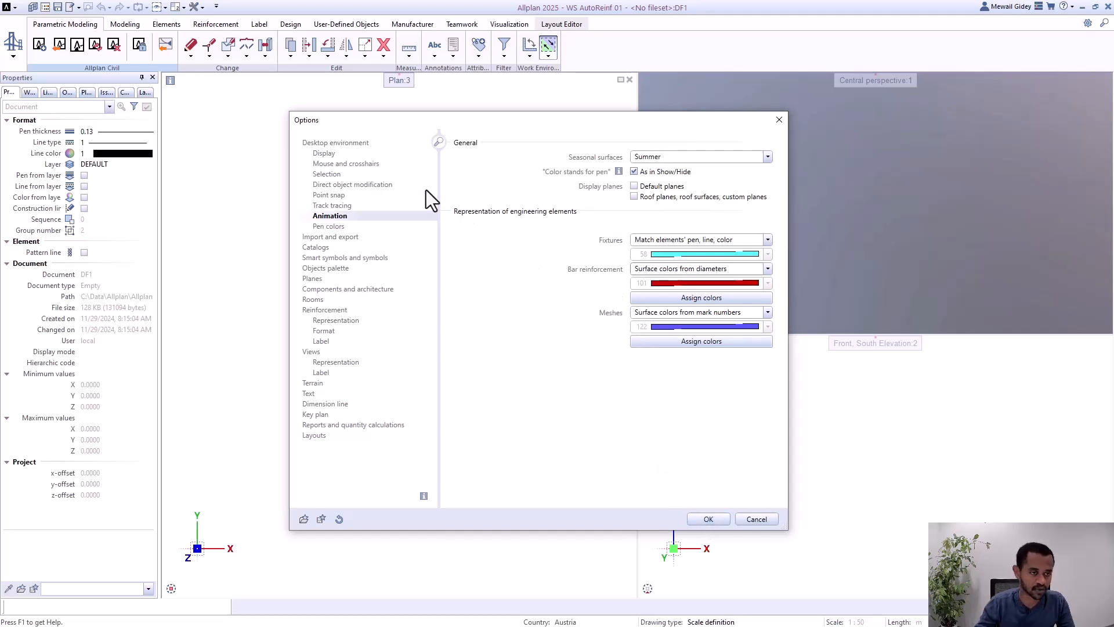
Step: Review the general Reinforcement options for concrete strength grade, steel grade and maximum bar length, and accept the program options
click(352, 311)
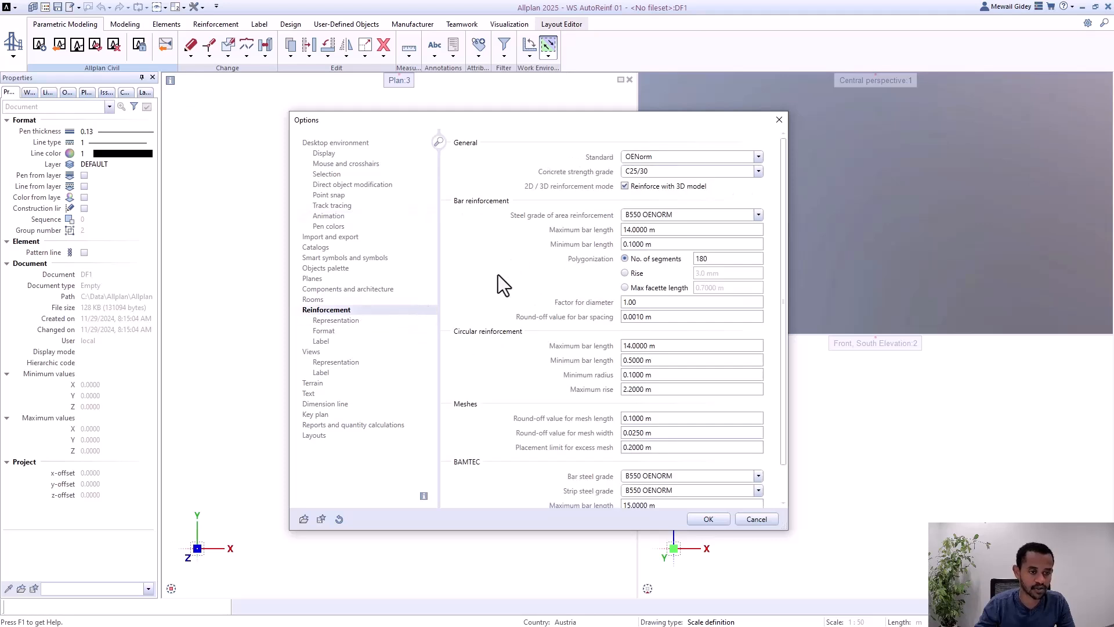
click(653, 175)
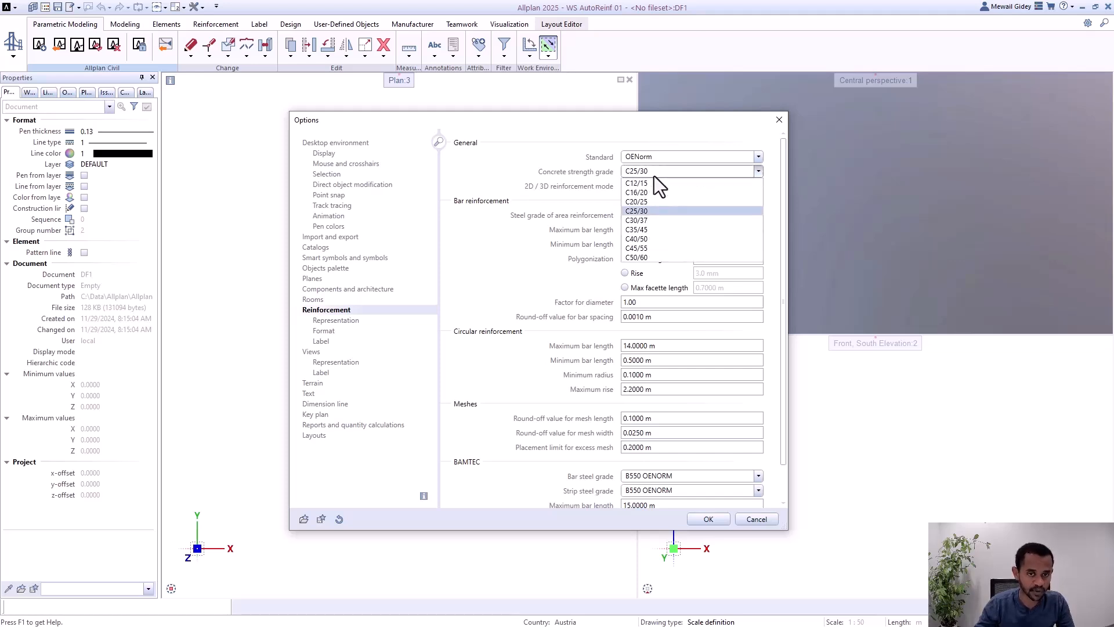
click(654, 176)
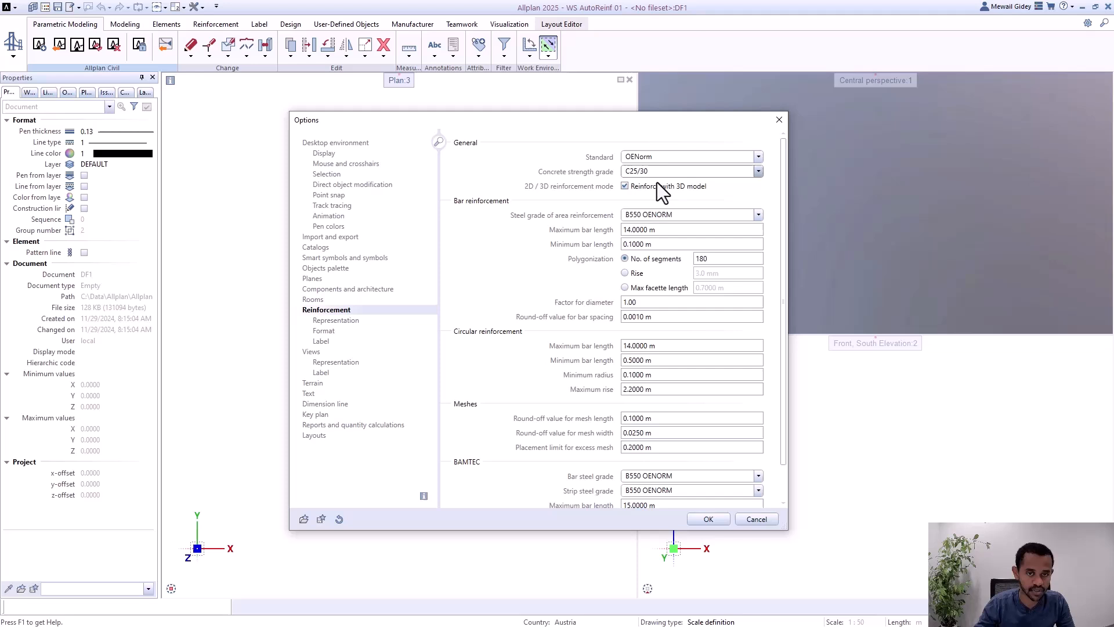
click(682, 214)
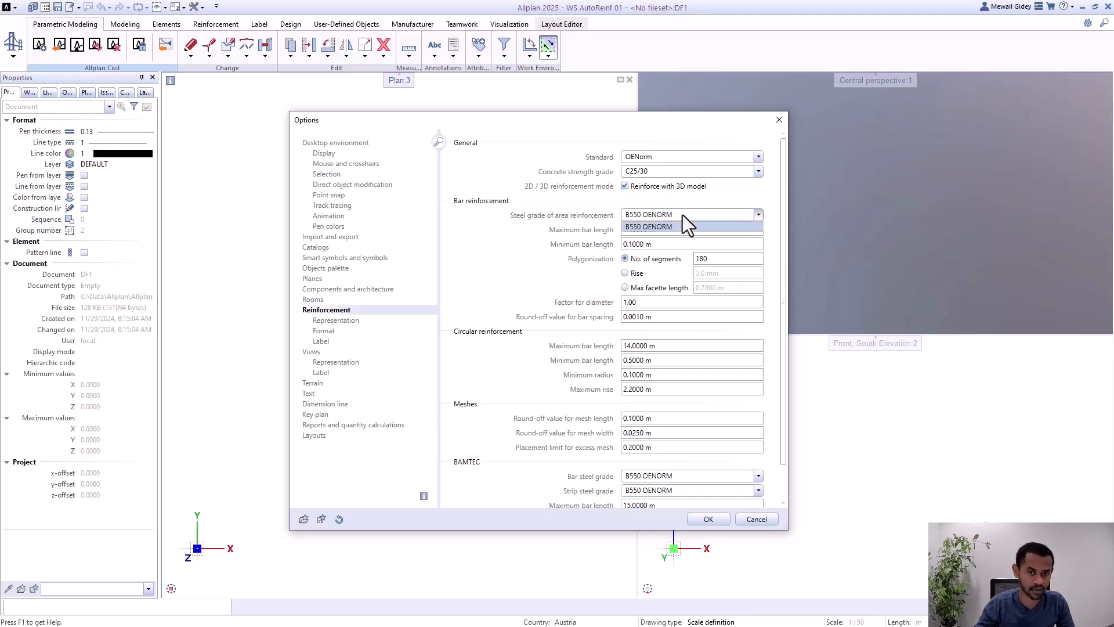
click(682, 214)
click(651, 231)
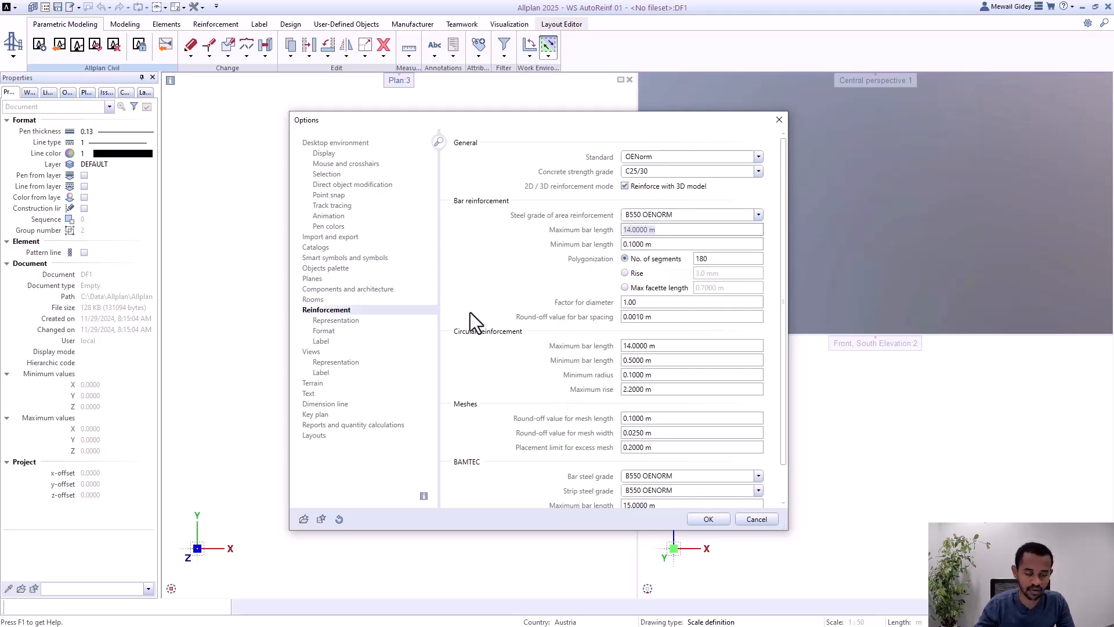
scroll(540, 369, down, 3)
scroll(540, 369, up, 3)
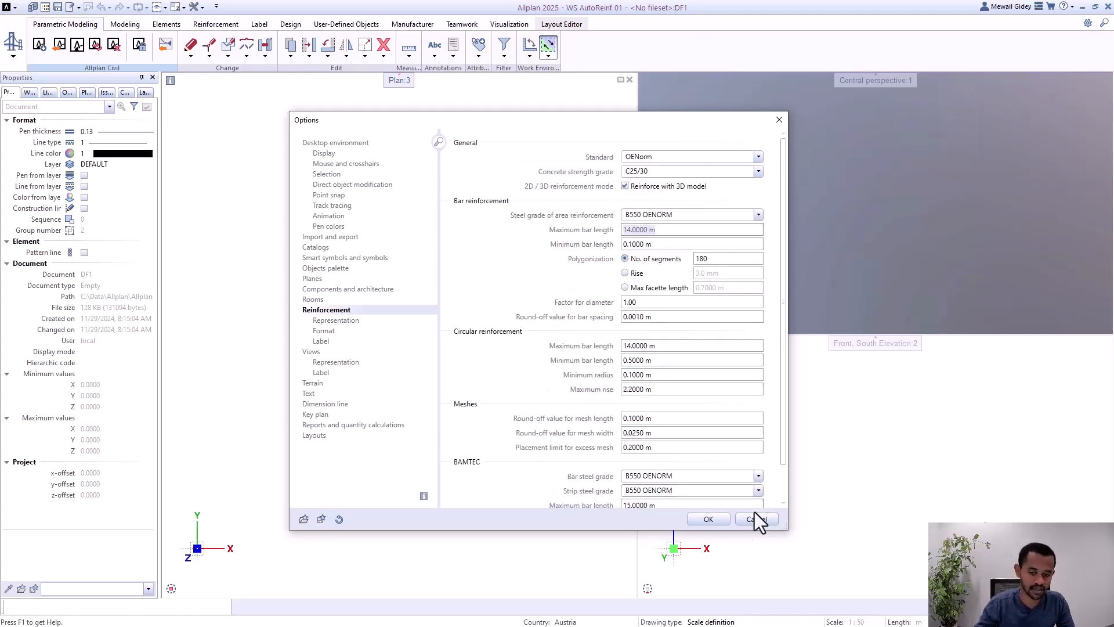
click(704, 523)
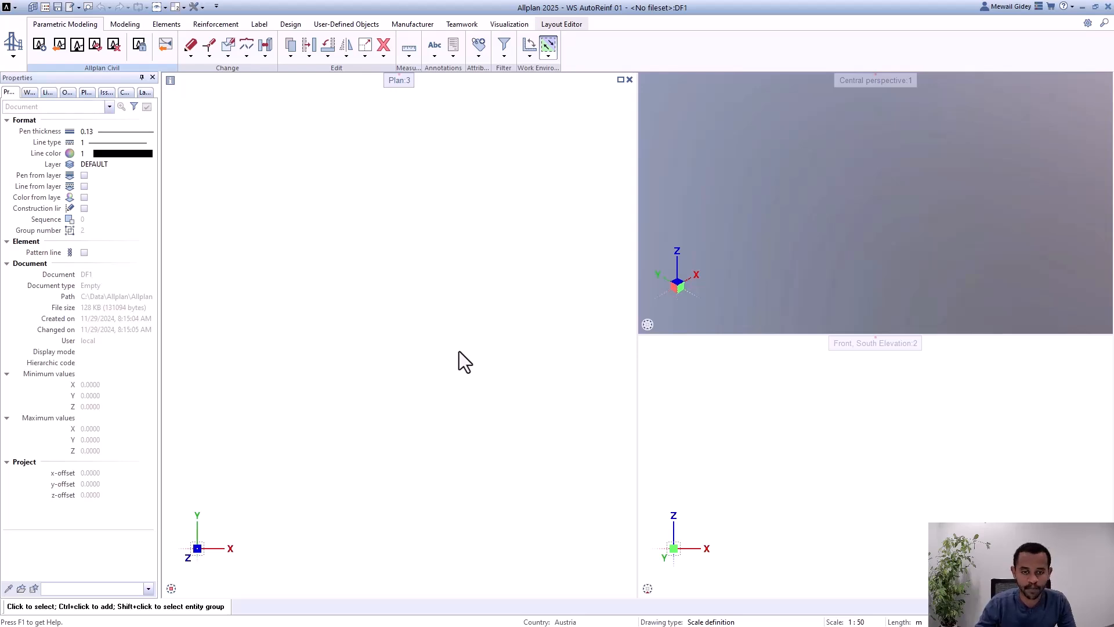
Step: Start Allplan Civil for the project, selecting an ALLPLAN subscription license
click(43, 50)
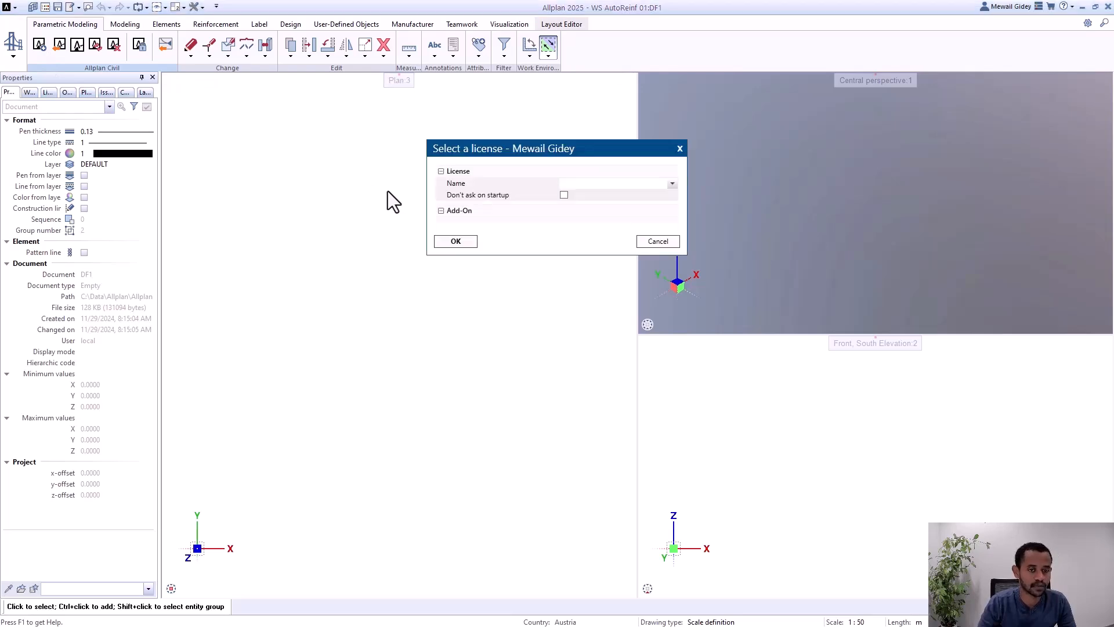
click(589, 187)
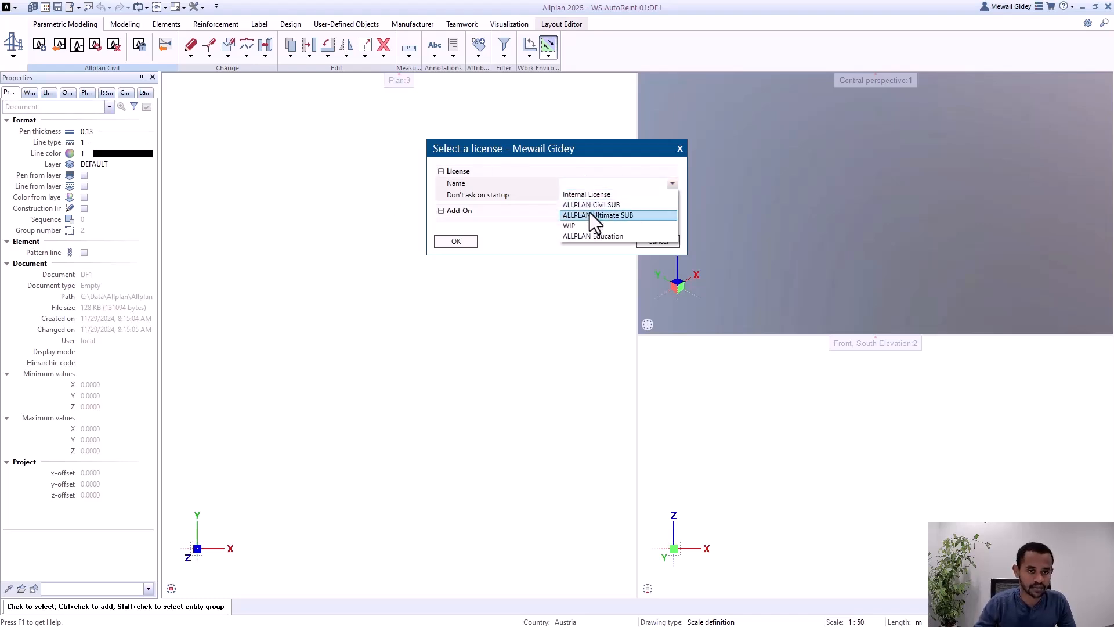
click(590, 210)
click(451, 240)
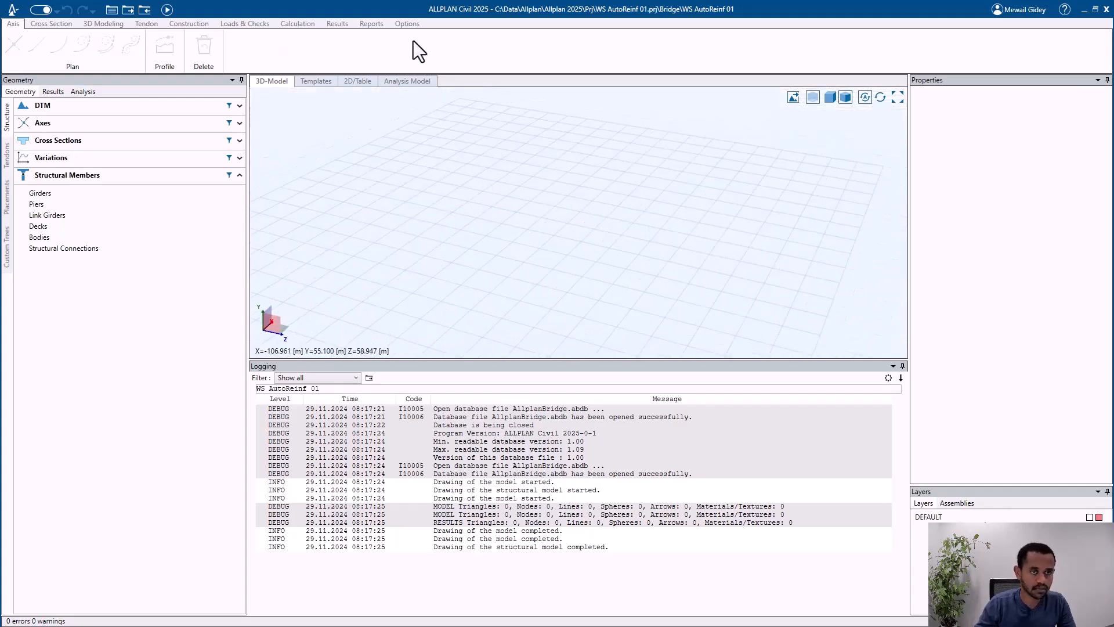
Step: In the project settings, set the design code to EN with the Austrian national annex ÖNORM EN and save
click(408, 24)
click(33, 46)
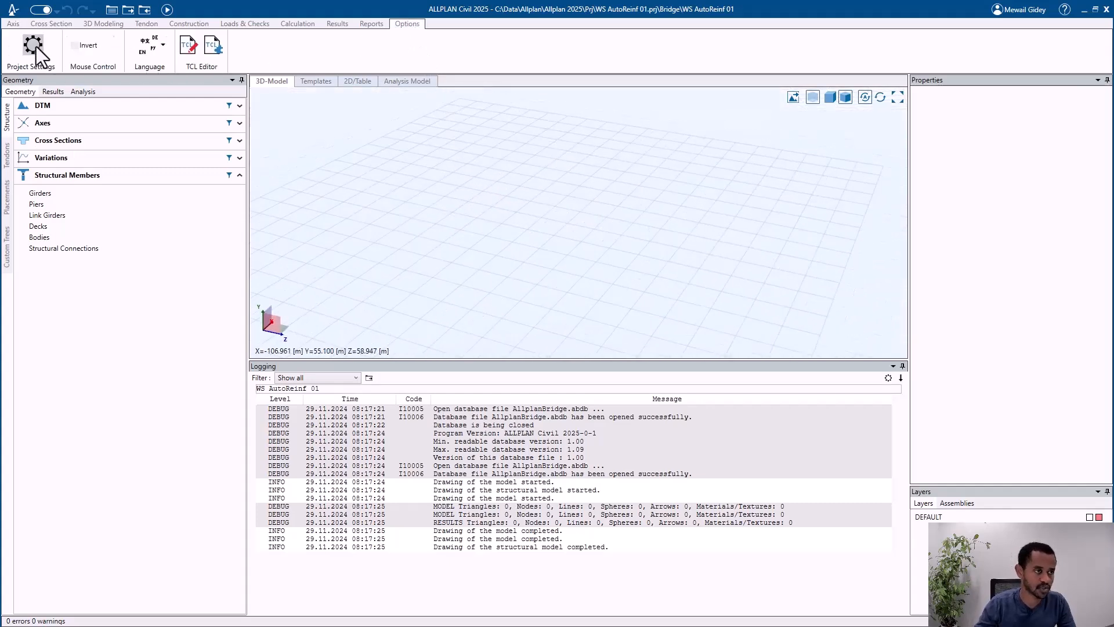
drag(563, 114, 569, 64)
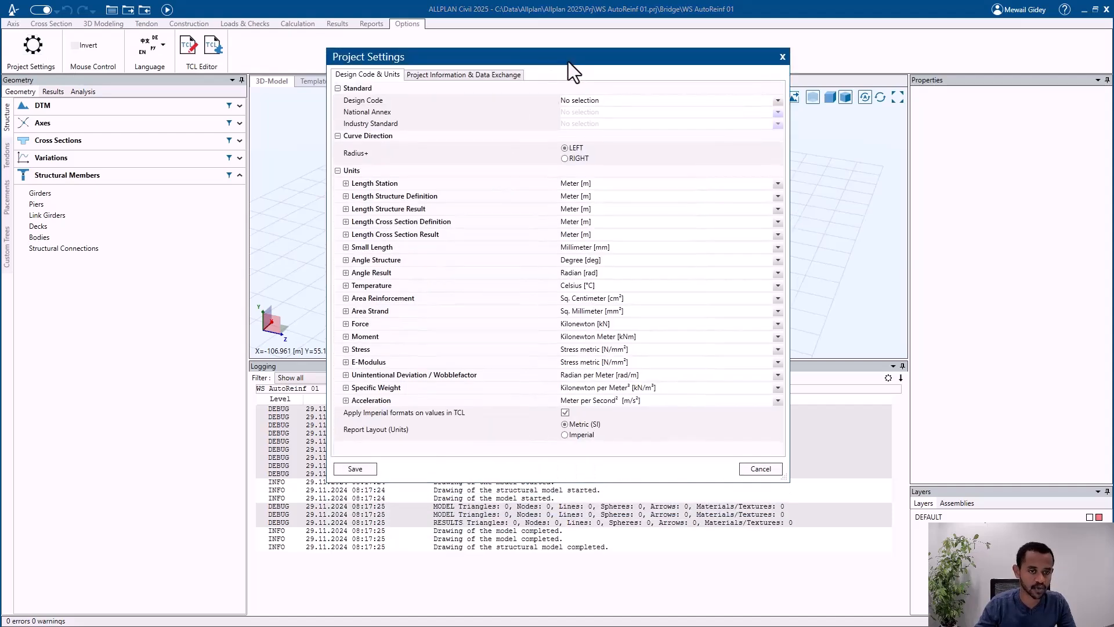
click(649, 103)
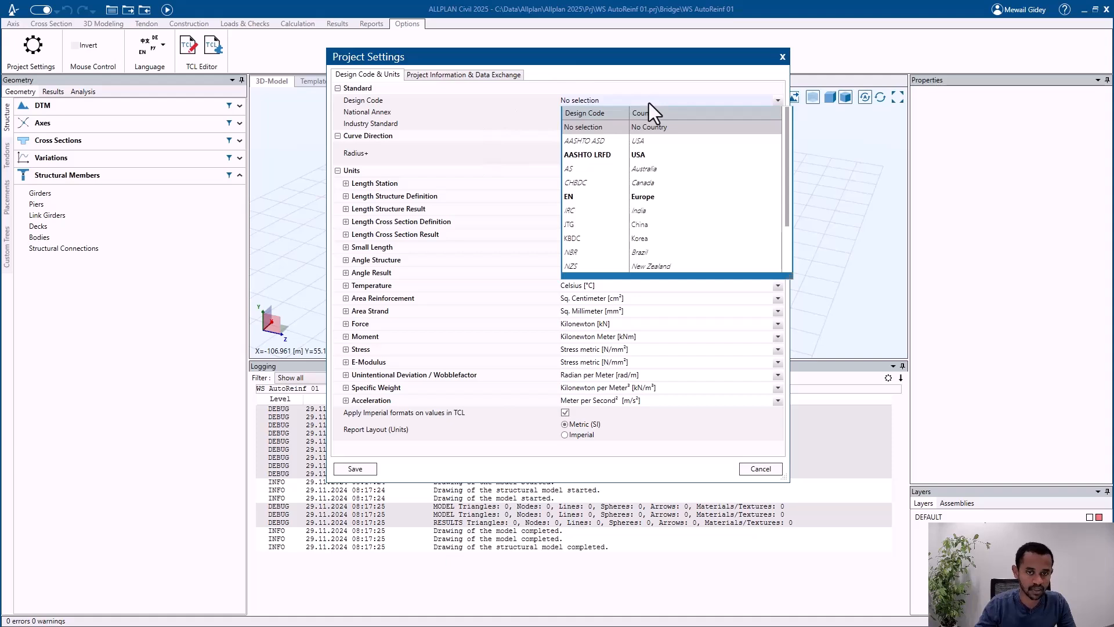
scroll(677, 162, down, 1)
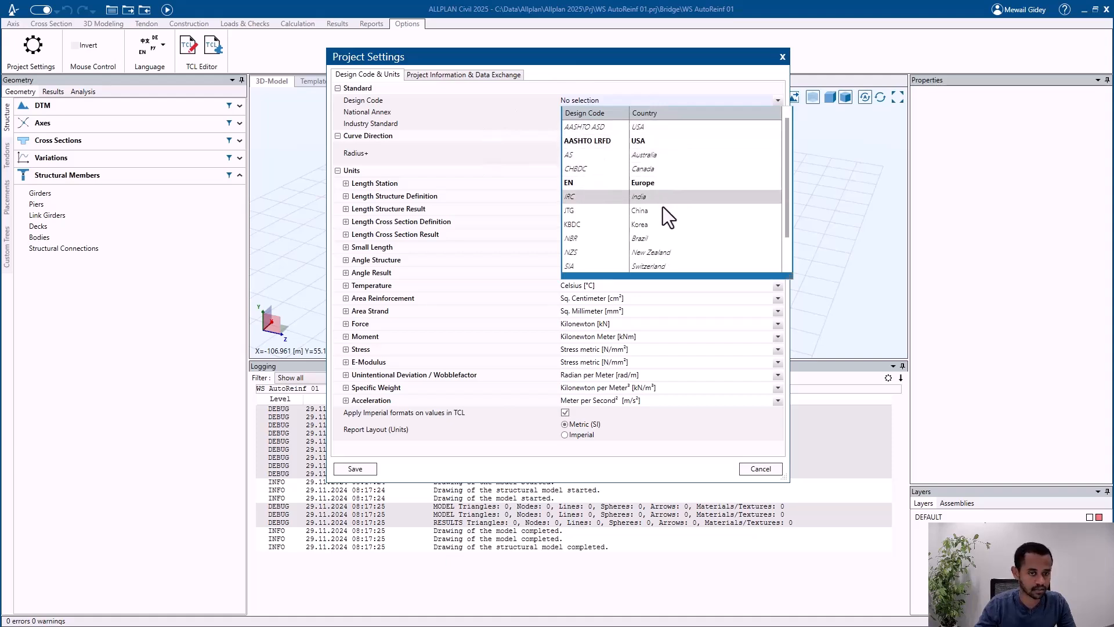
scroll(671, 196, down, 3)
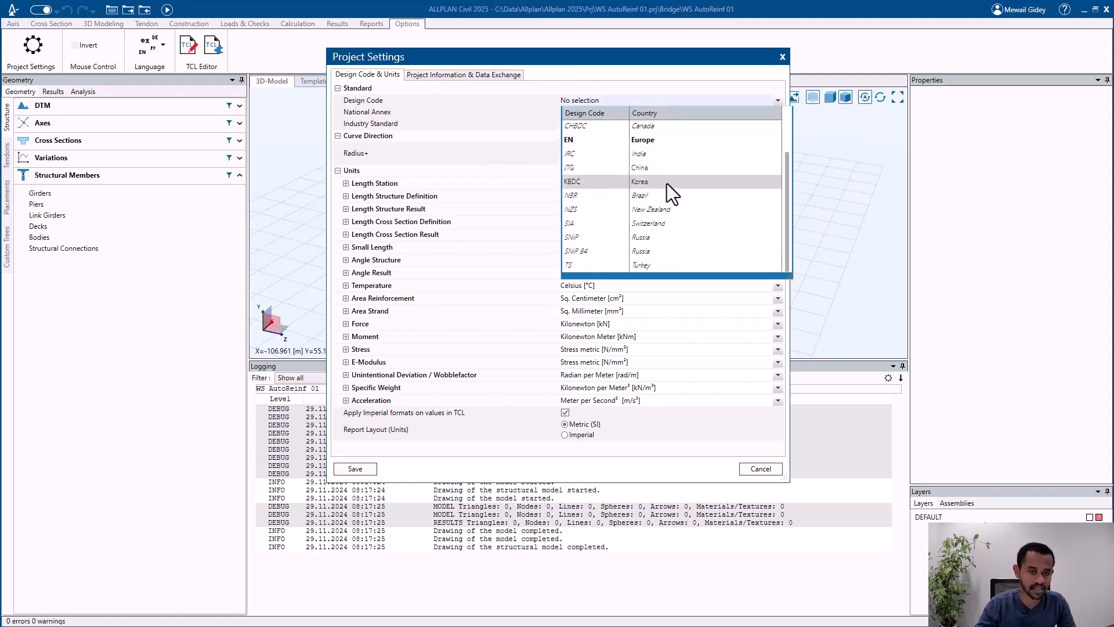
click(653, 140)
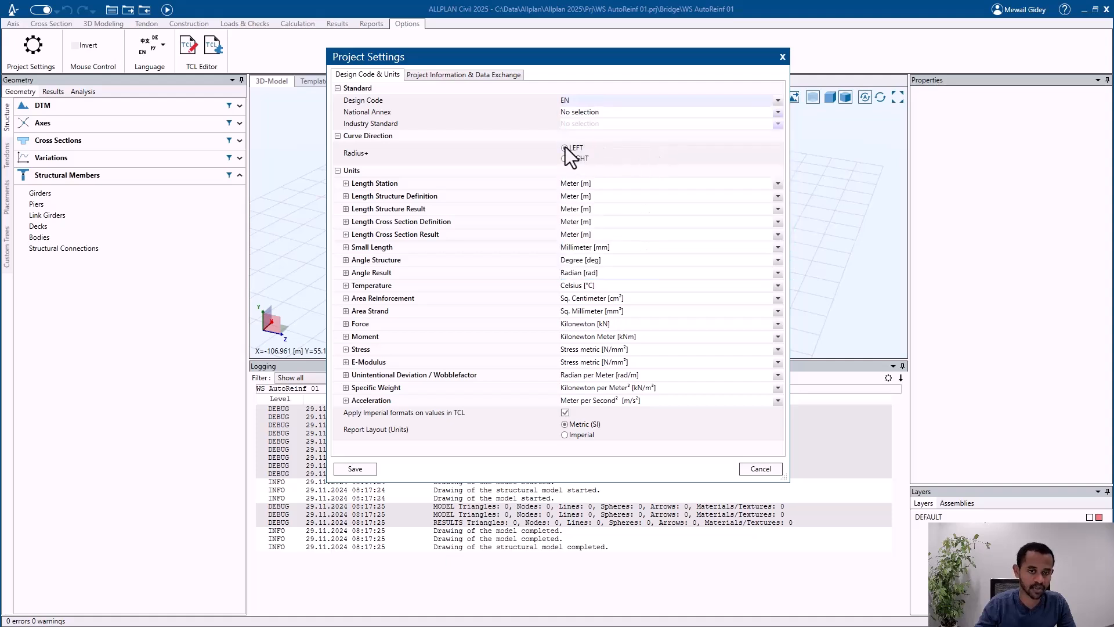
click(584, 112)
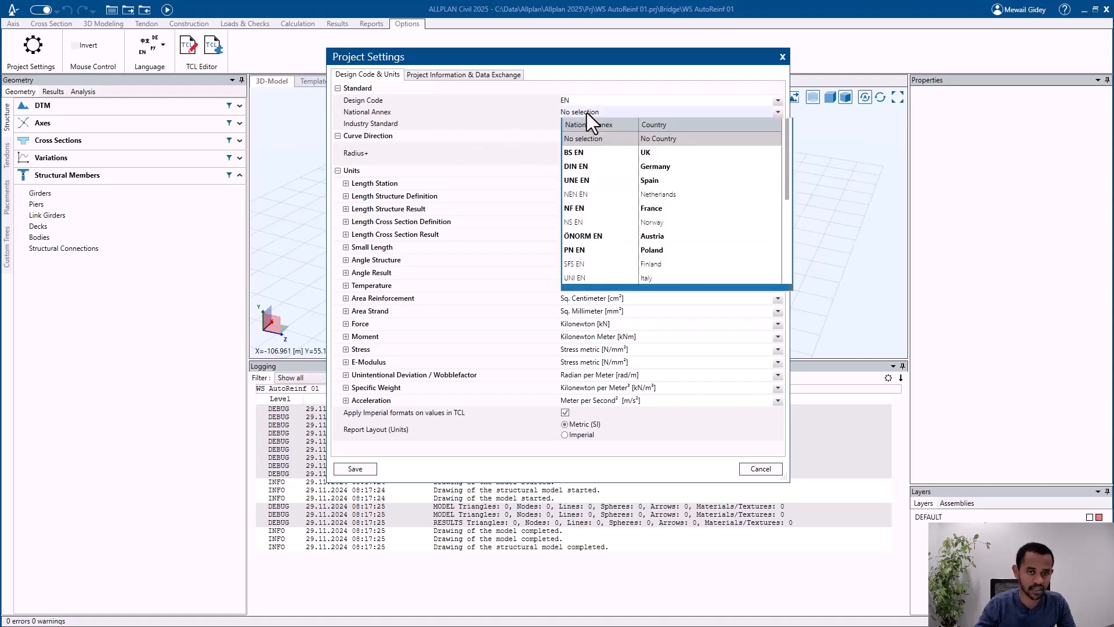
click(664, 238)
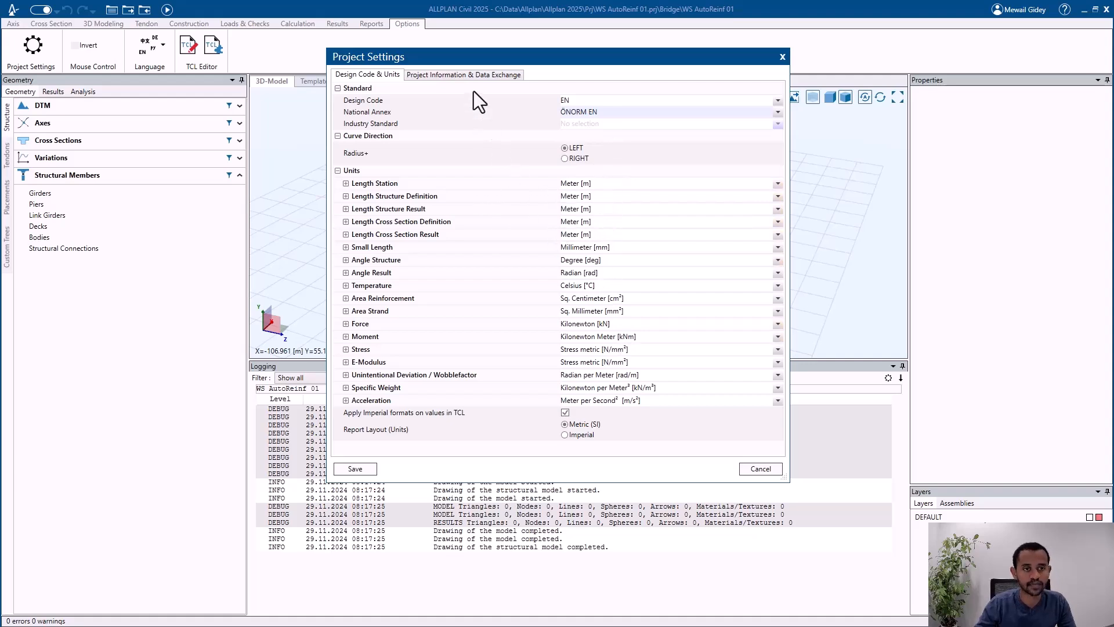
click(469, 75)
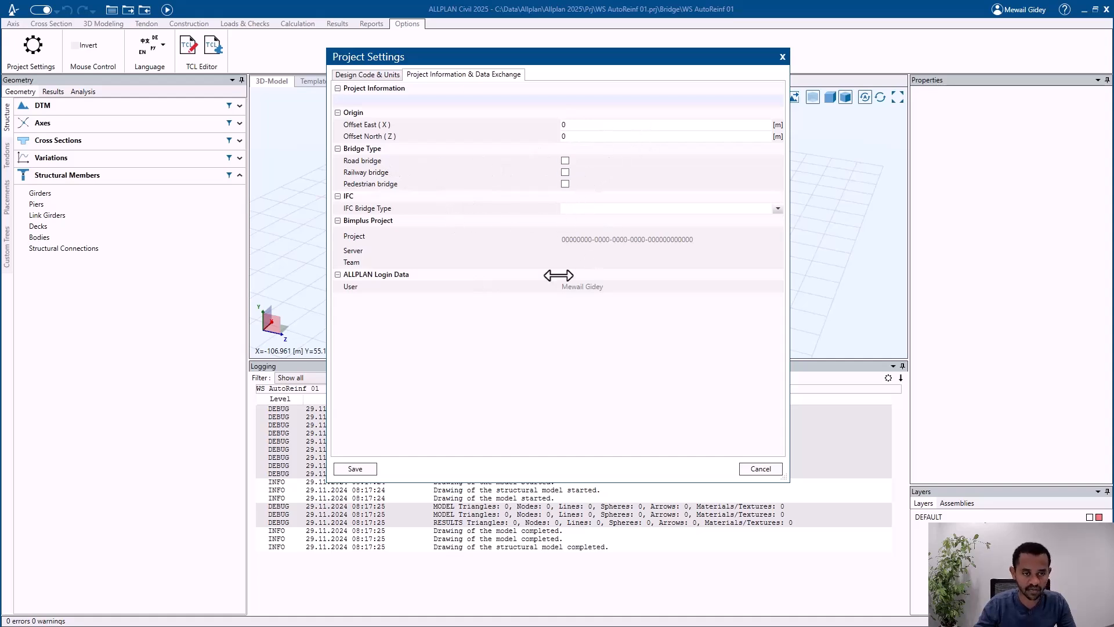
click(365, 471)
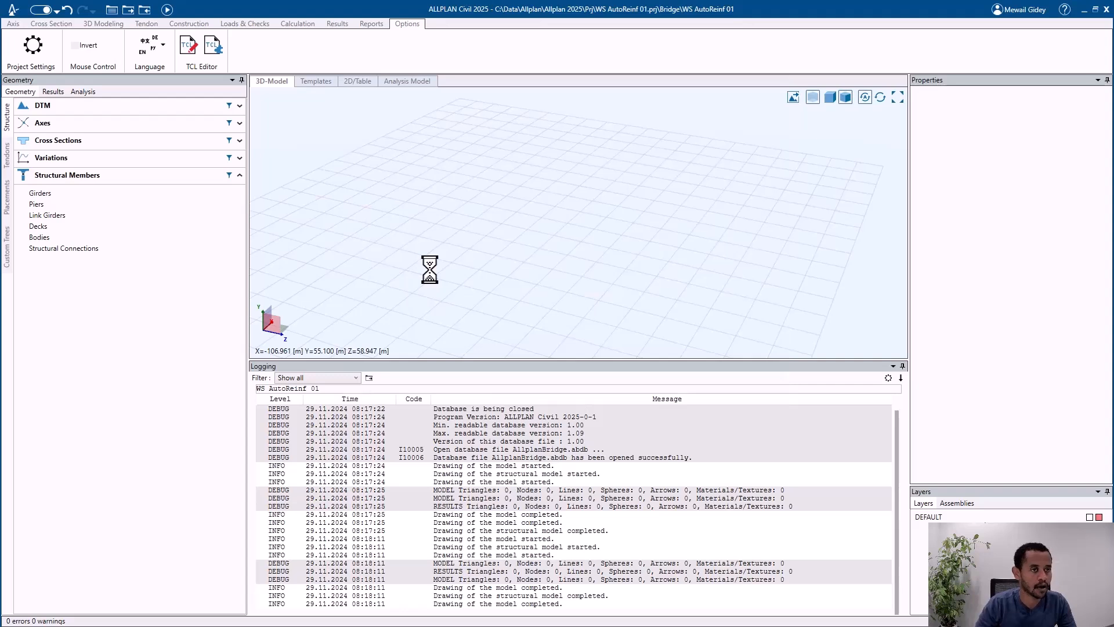
click(14, 25)
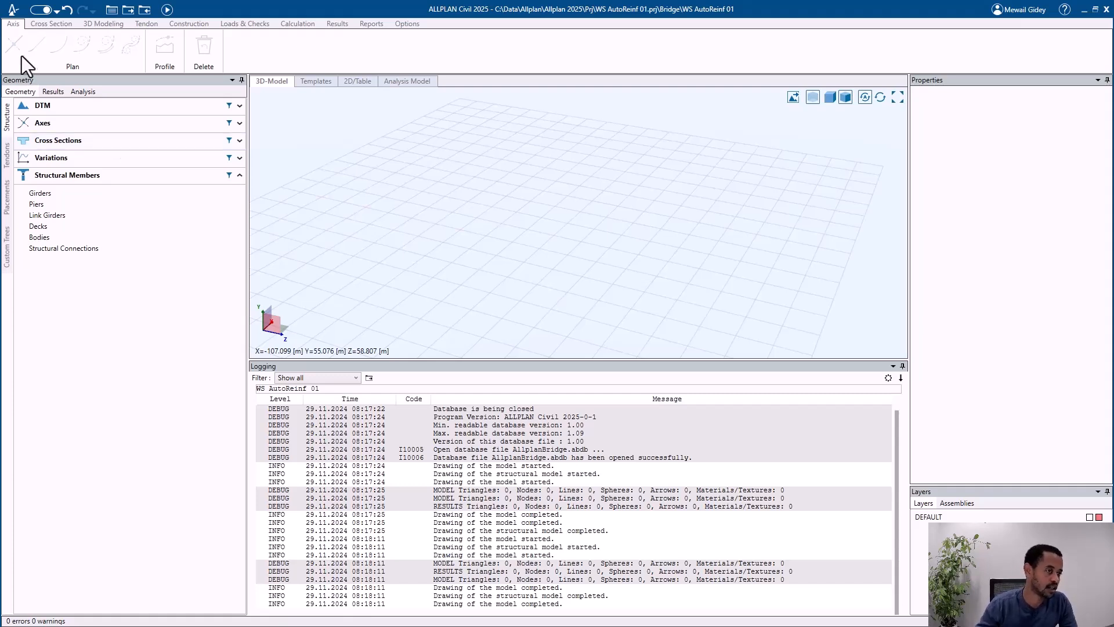
click(51, 24)
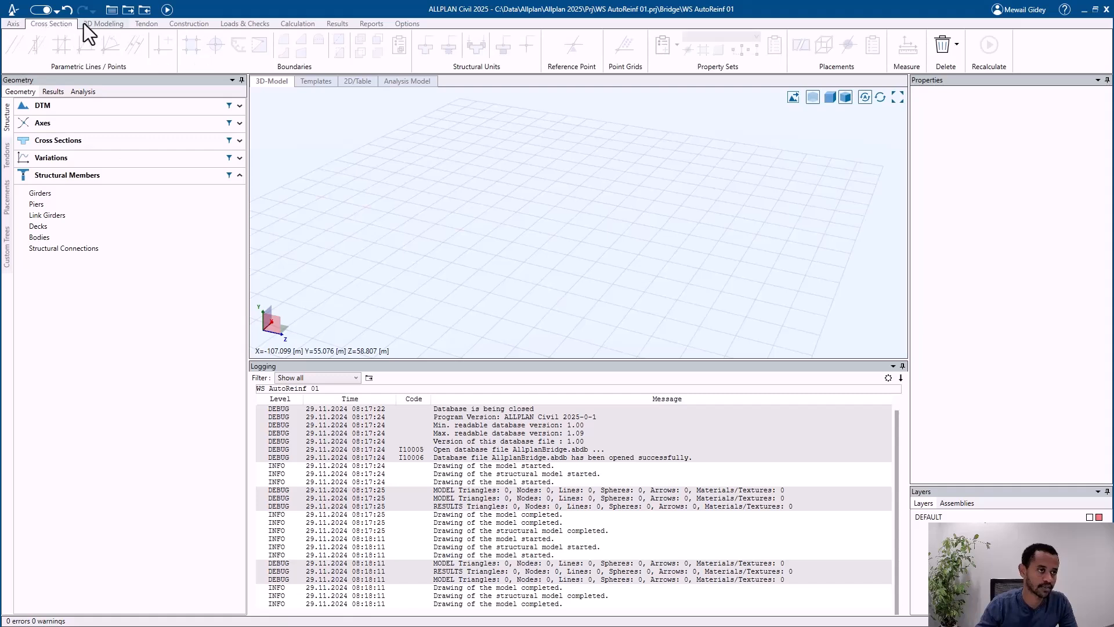
click(92, 24)
click(53, 25)
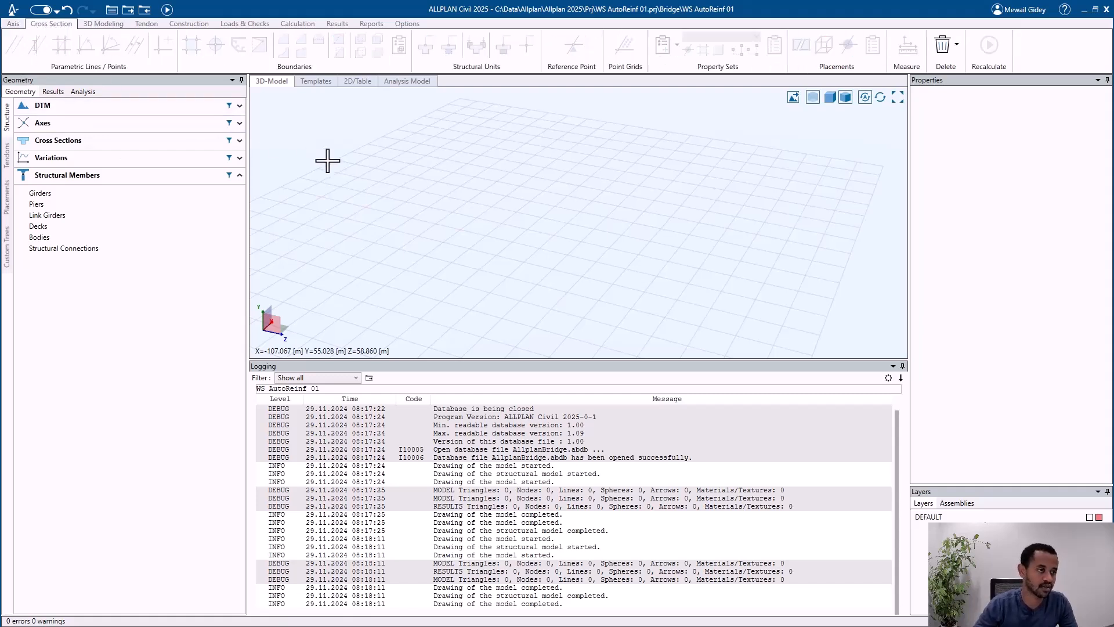
Step: Create a new straight axis named Axis 1 with a length of 20 m
click(122, 128)
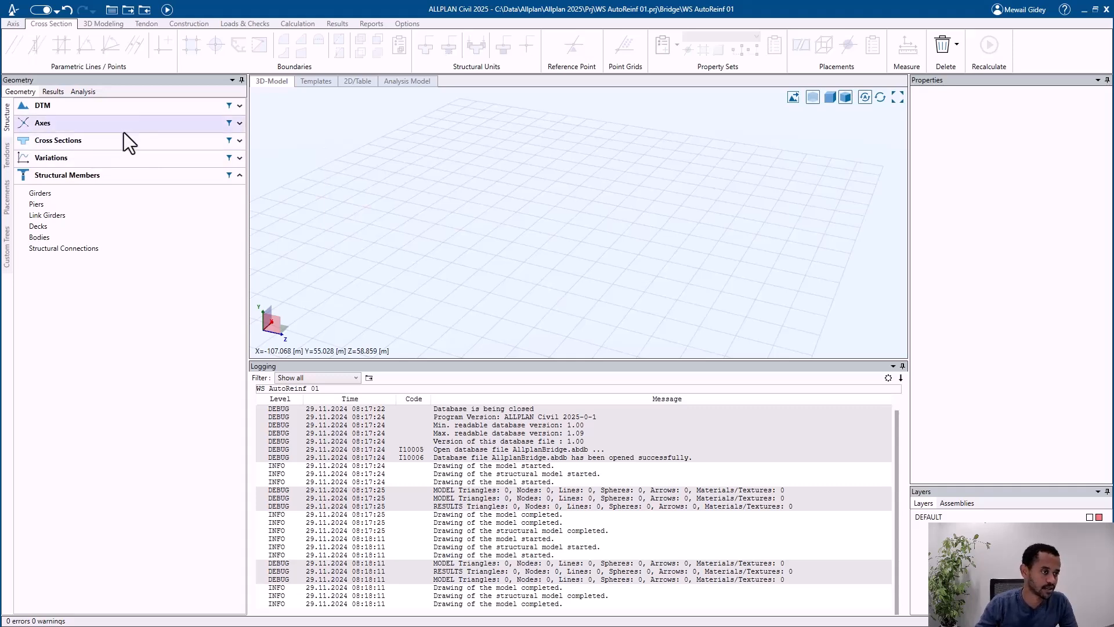
right_click(85, 148)
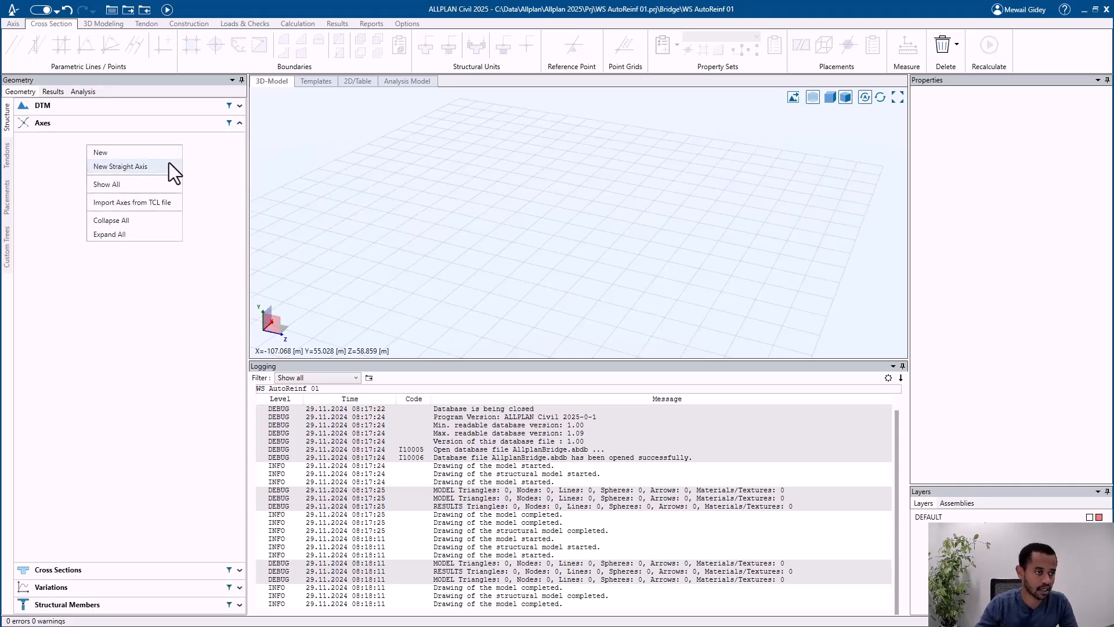
click(137, 165)
click(567, 322)
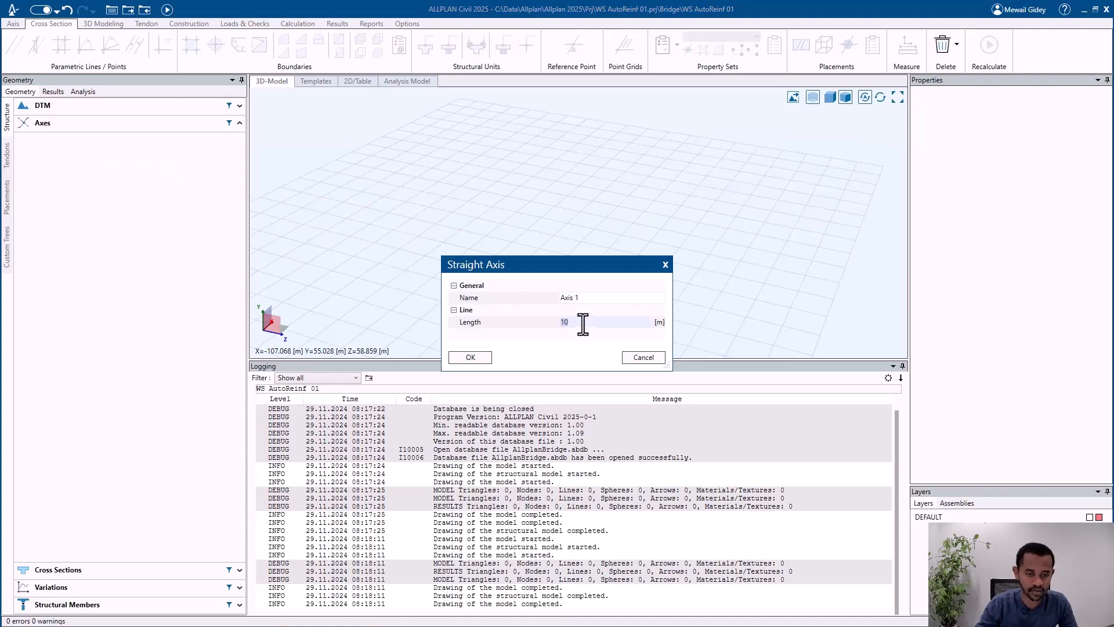
text(20)
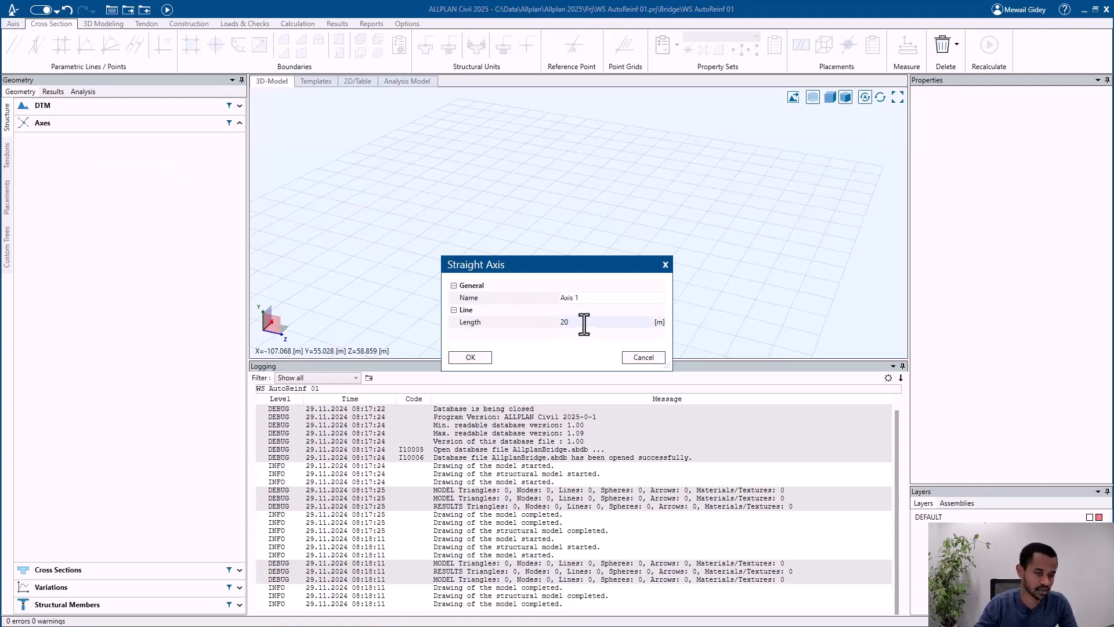
click(486, 358)
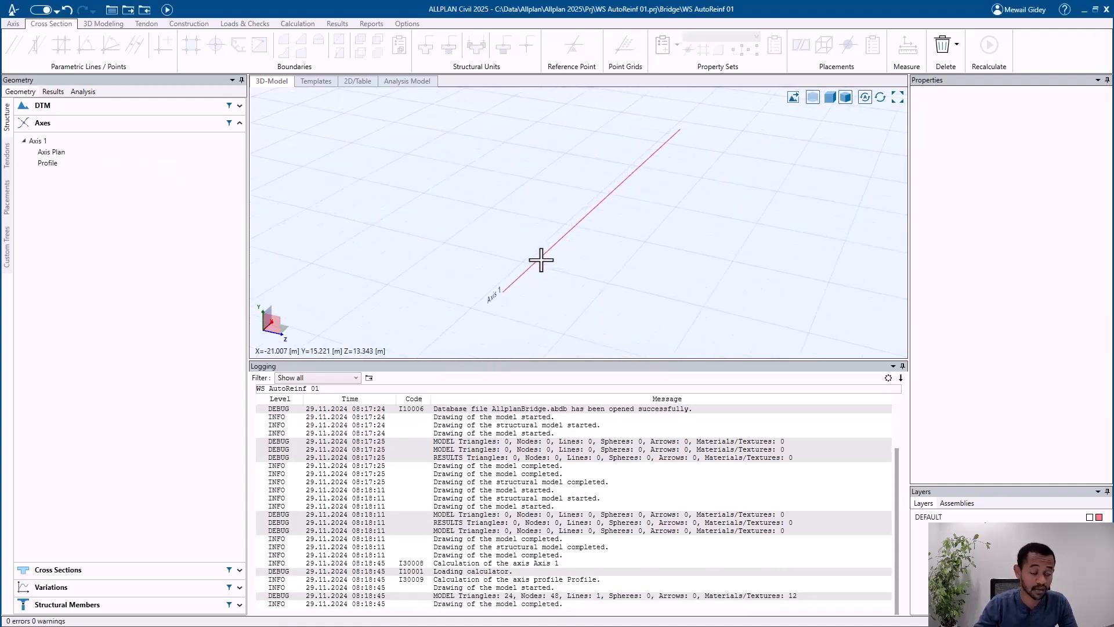
scroll(537, 278, up, 3)
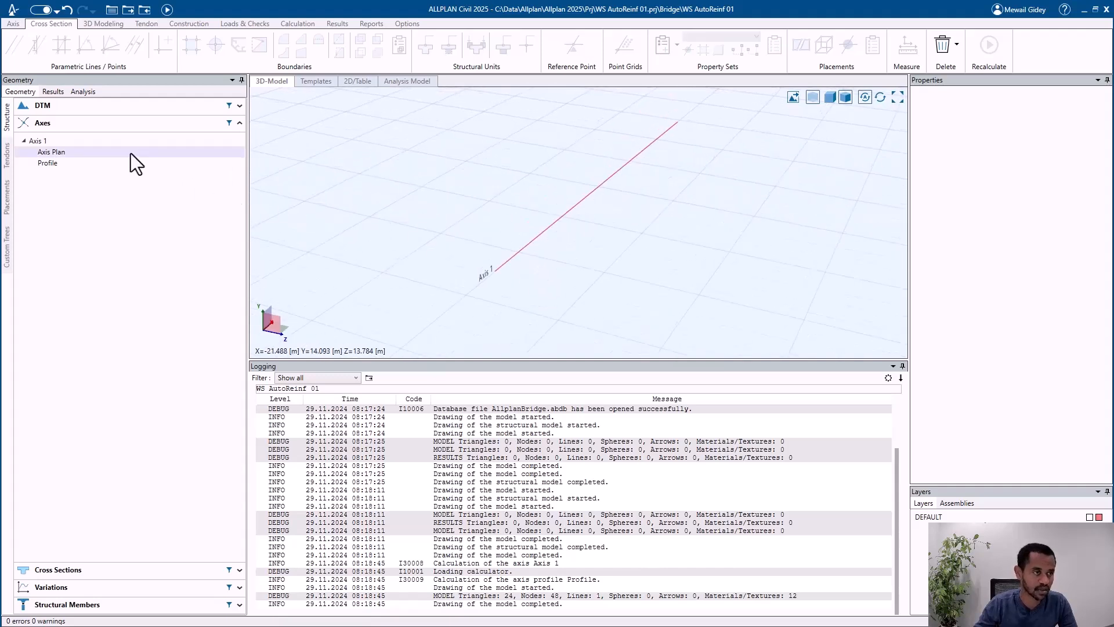
Step: Create a simple rectangular cross section named Rectangle_1 with a height and width of 1 m
click(124, 127)
click(107, 145)
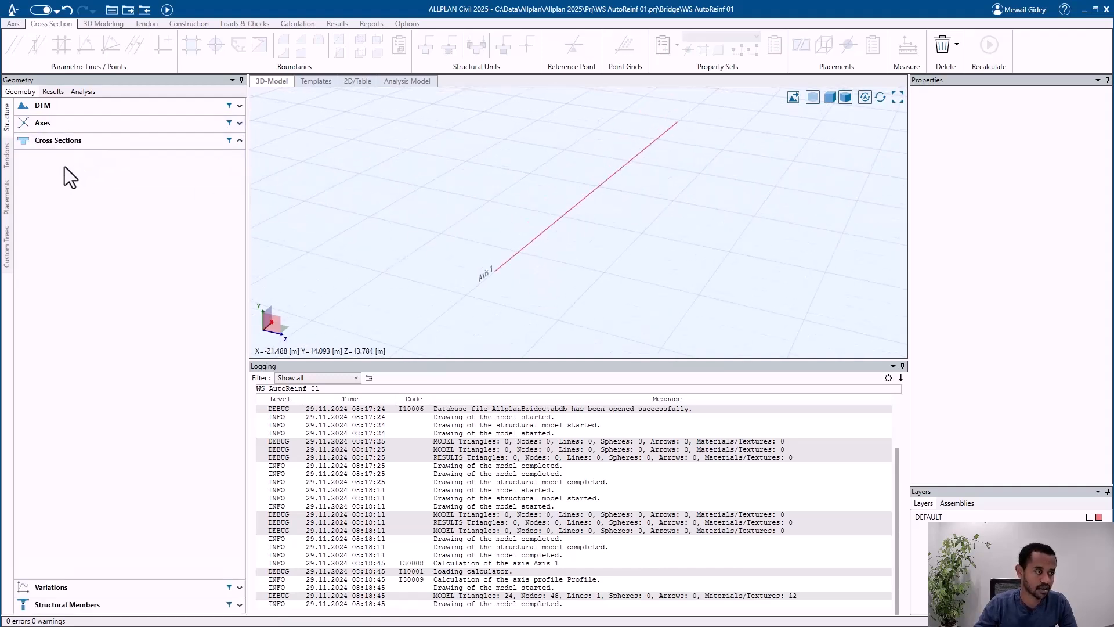
right_click(65, 166)
mouse_move(103, 186)
click(167, 190)
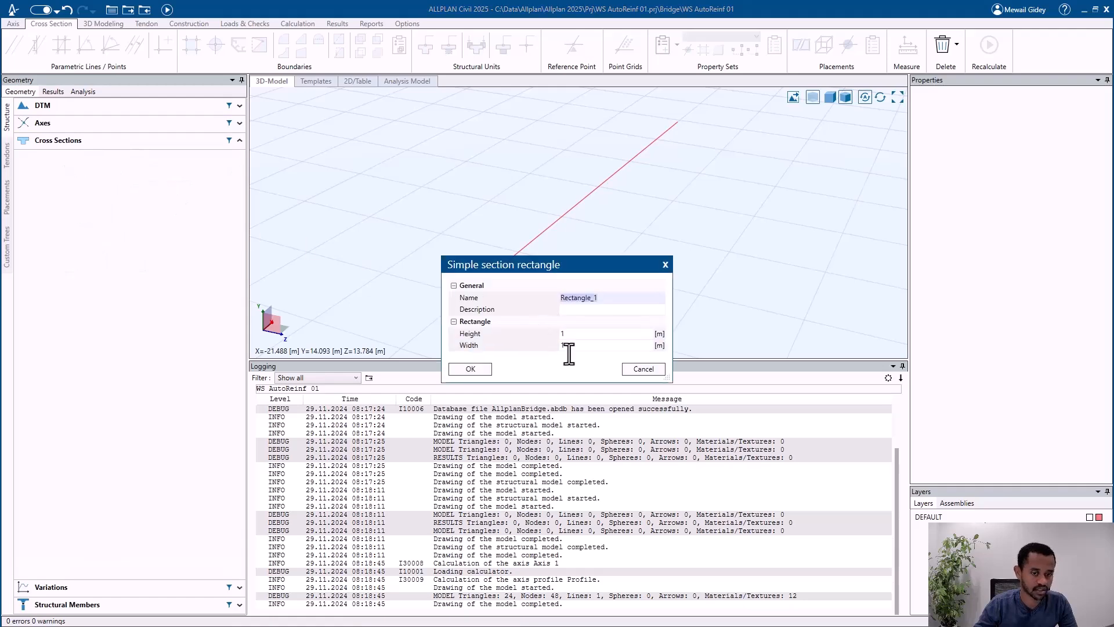
click(470, 372)
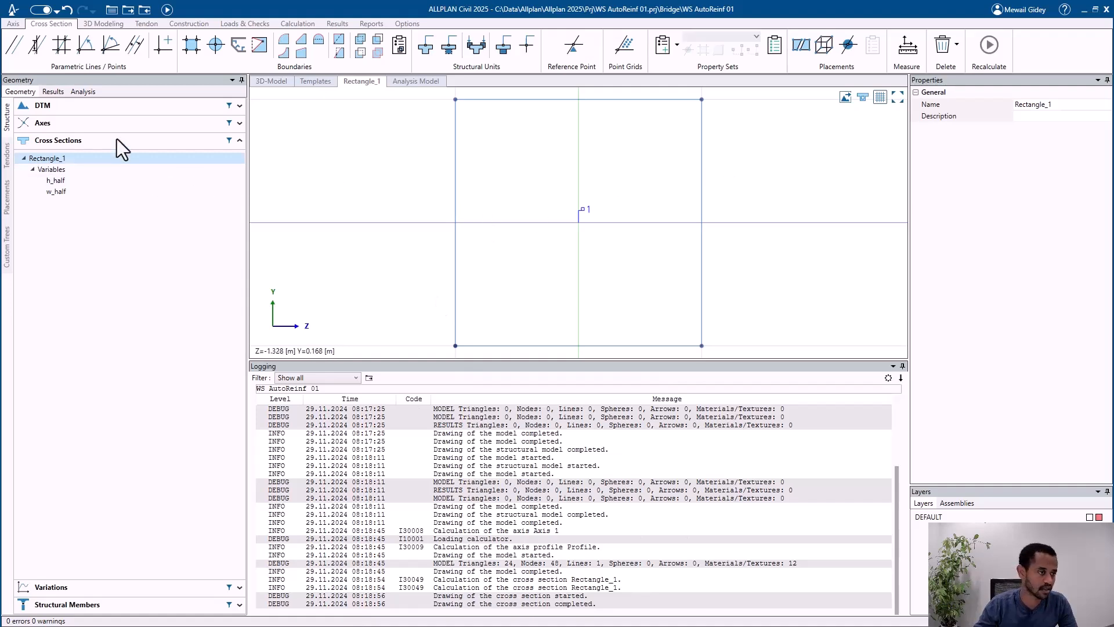
Step: Create a new girder named Girder 1 among the structural members for the 3D model
click(115, 141)
click(102, 175)
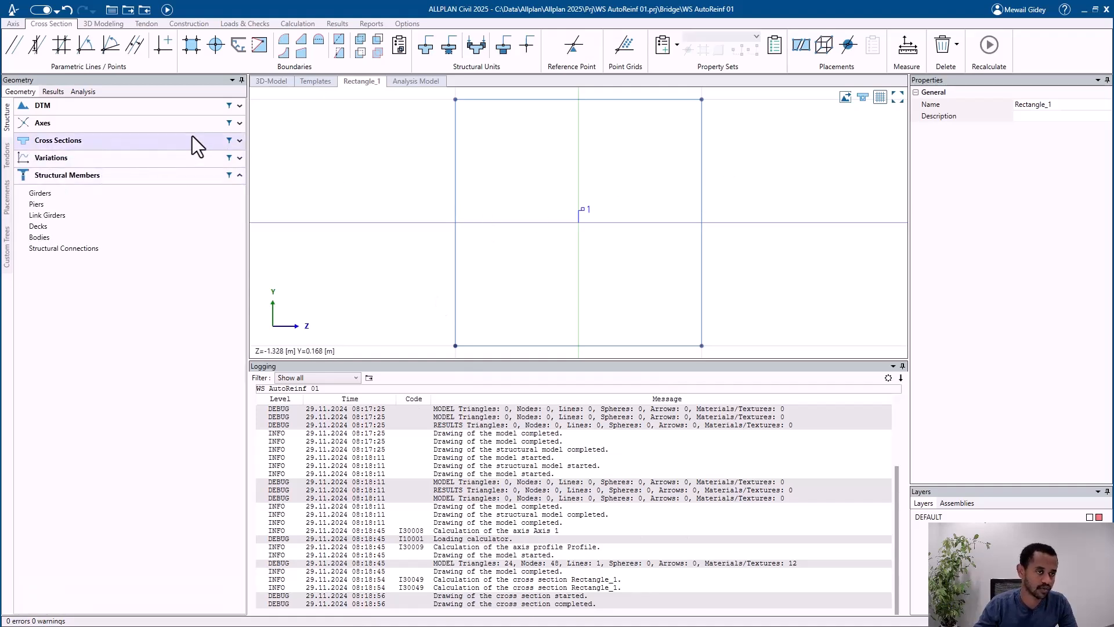
click(274, 81)
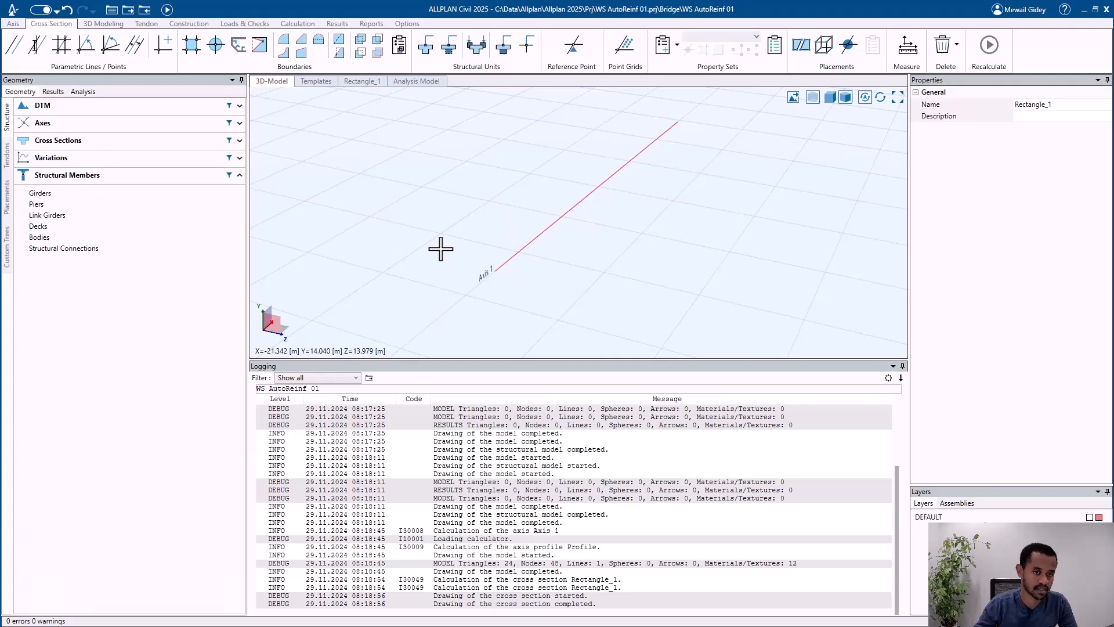
right_click(62, 196)
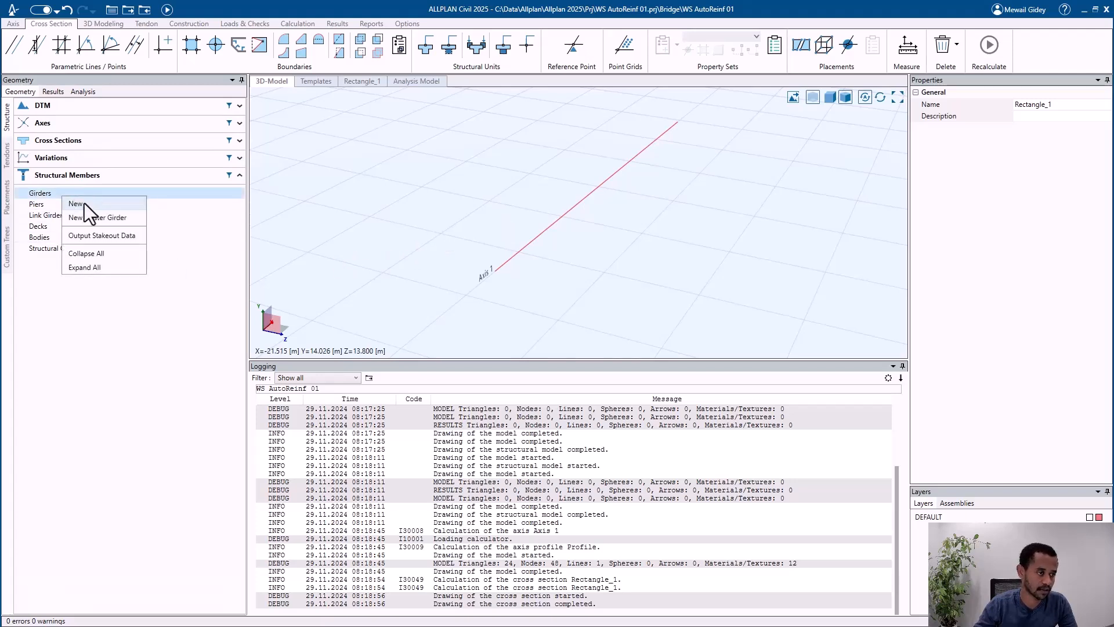
click(85, 203)
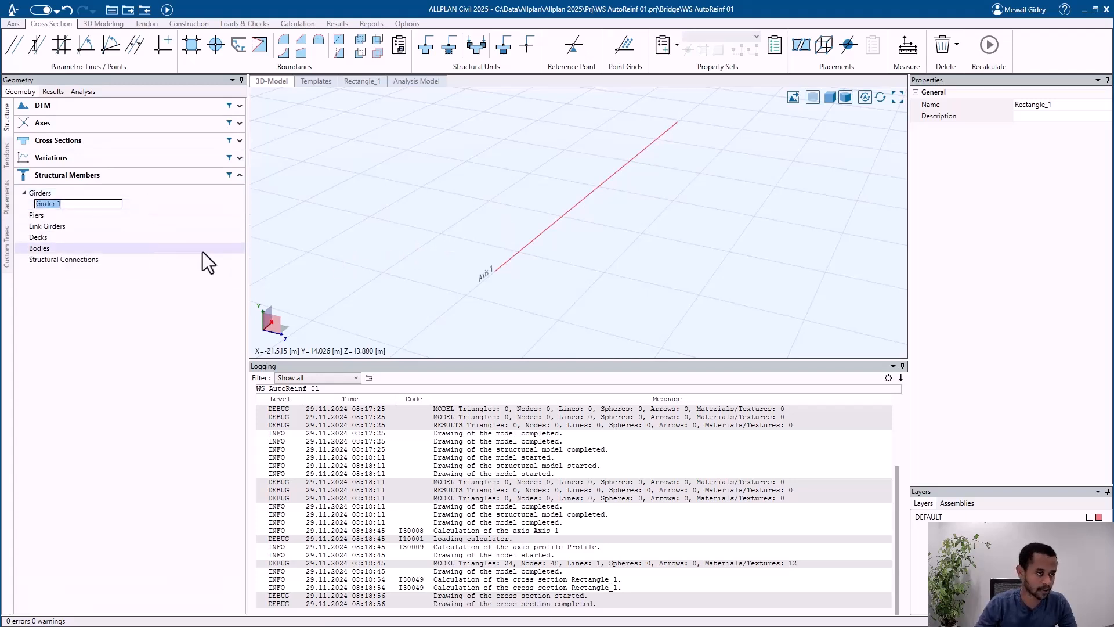
key(Return)
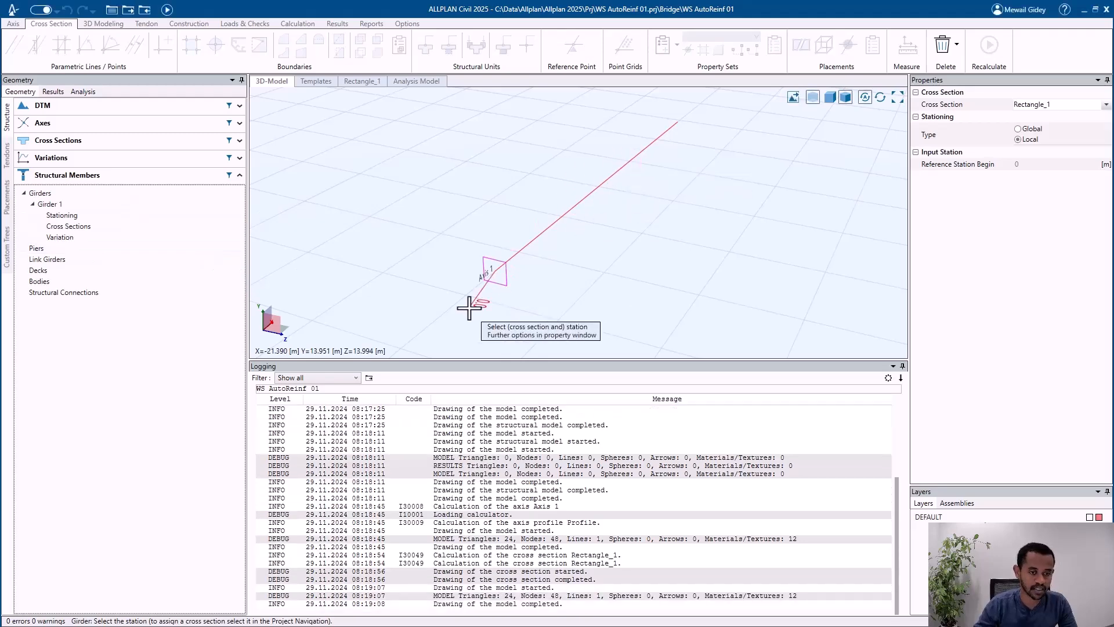
Step: Place Rectangle_1 along Axis 1 from local station 0 to 20 m as a beam, subdivided in 5 m steps
click(469, 307)
click(482, 358)
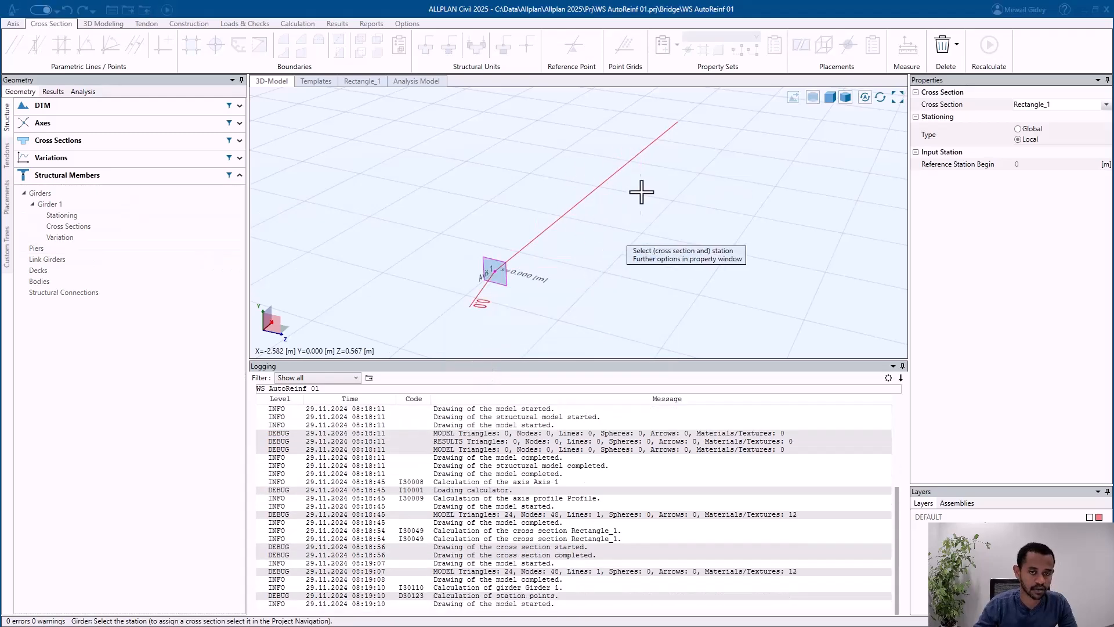
click(702, 120)
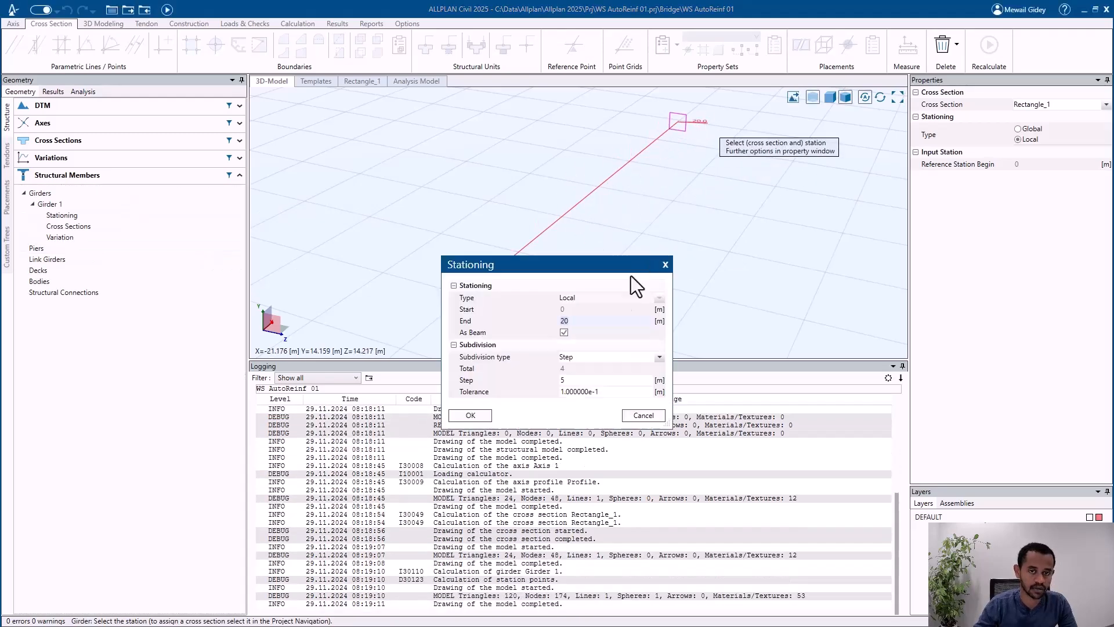
click(470, 416)
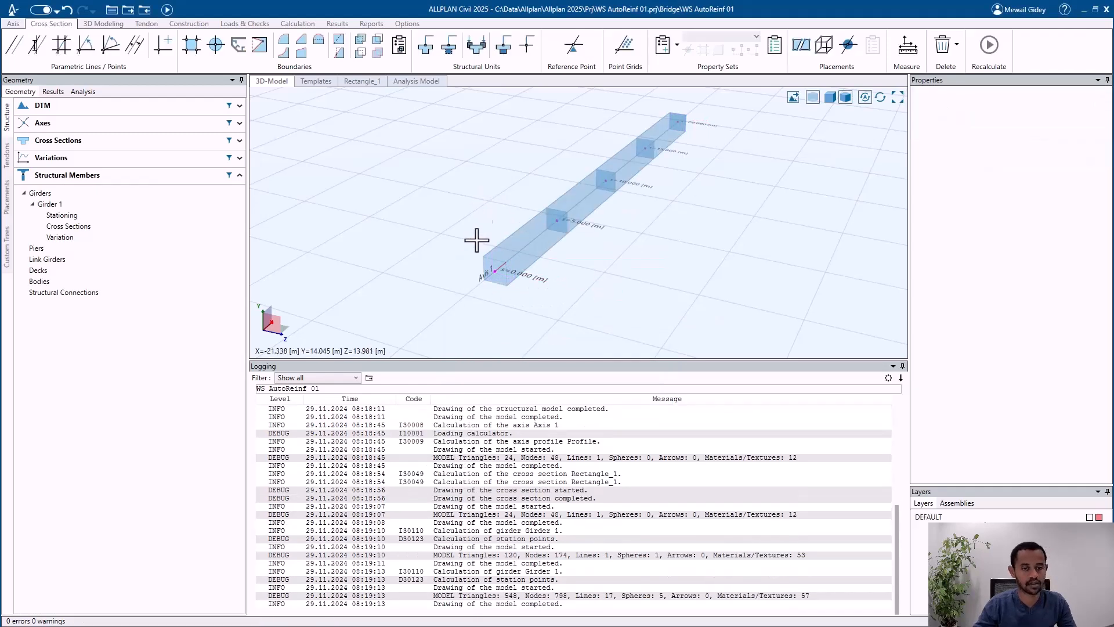
Step: Switch the 3D model from transparent to opaque display so the girder is shown as a solid body
scroll(476, 239, down, 3)
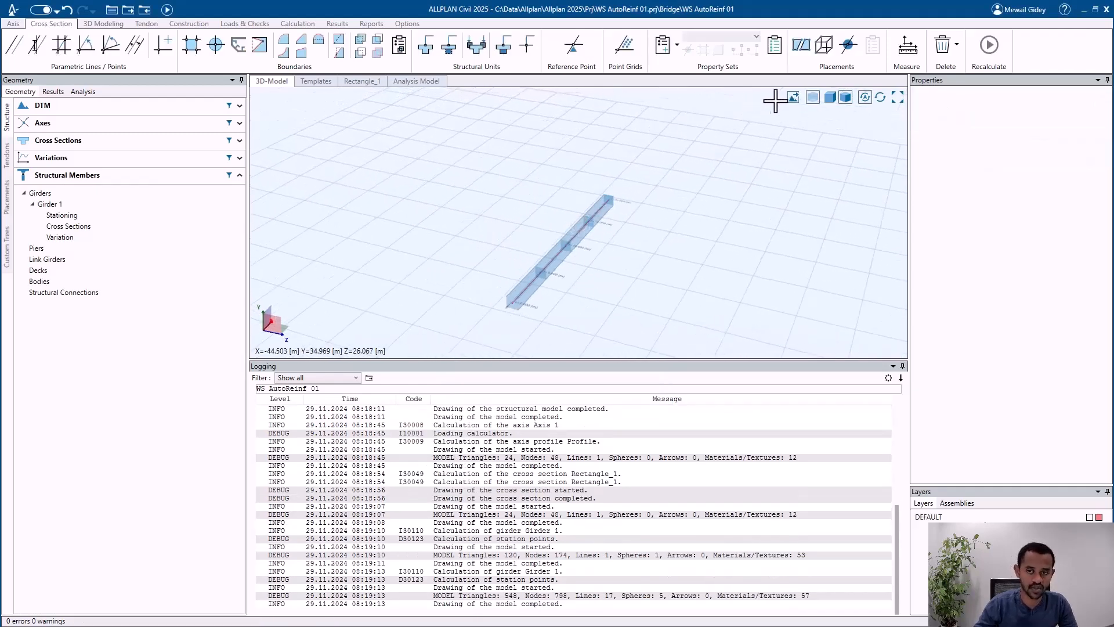
click(811, 97)
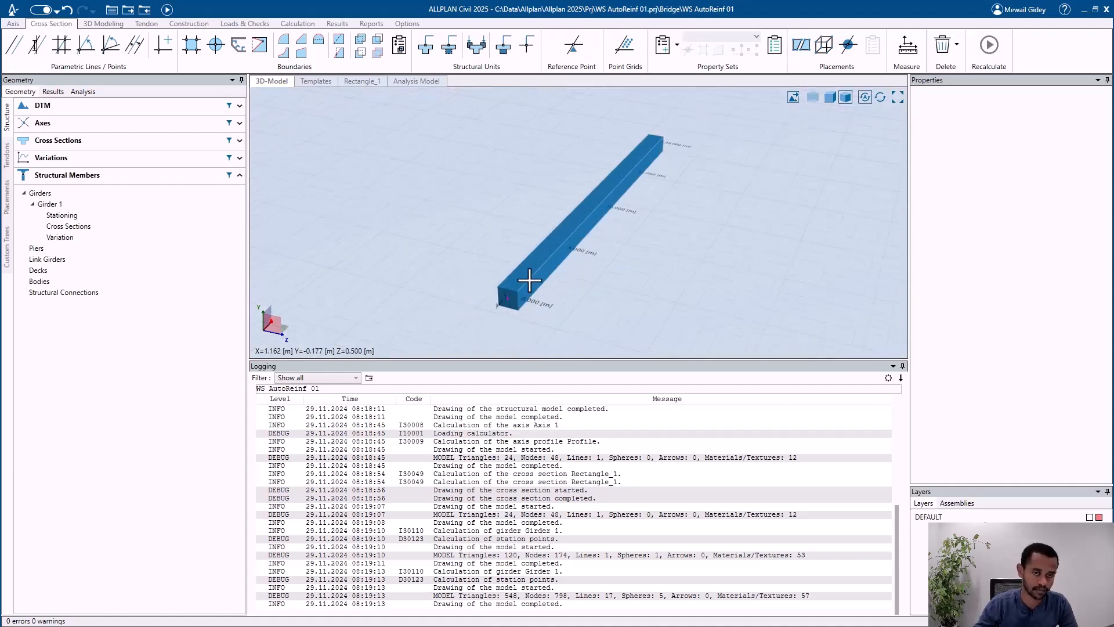
scroll(529, 280, up, 3)
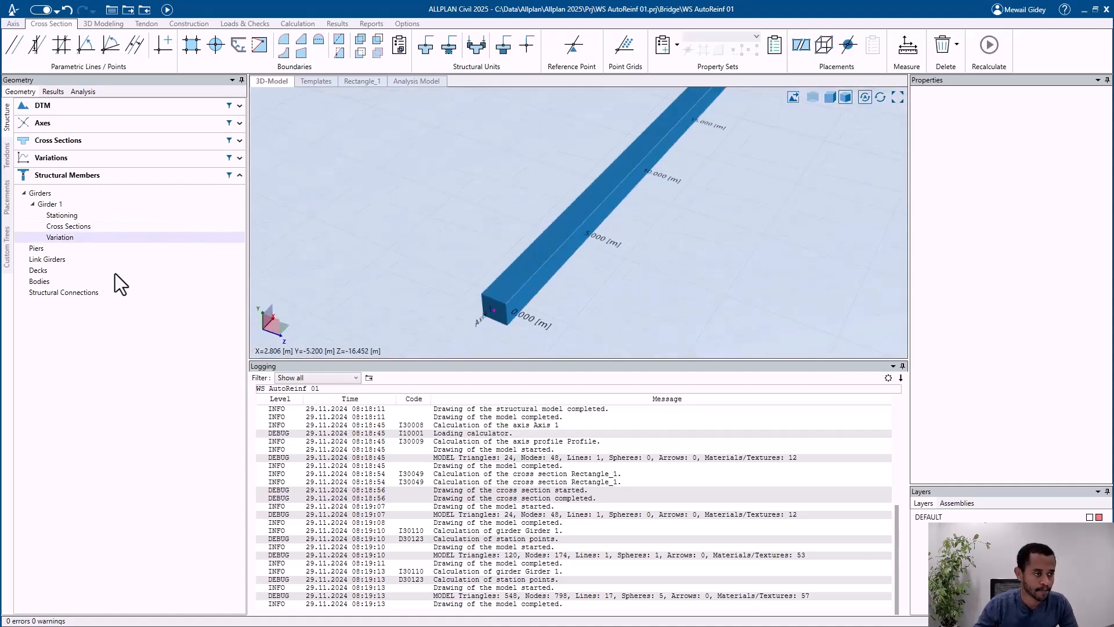
Step: Create a new custom tree named myBridge
click(9, 246)
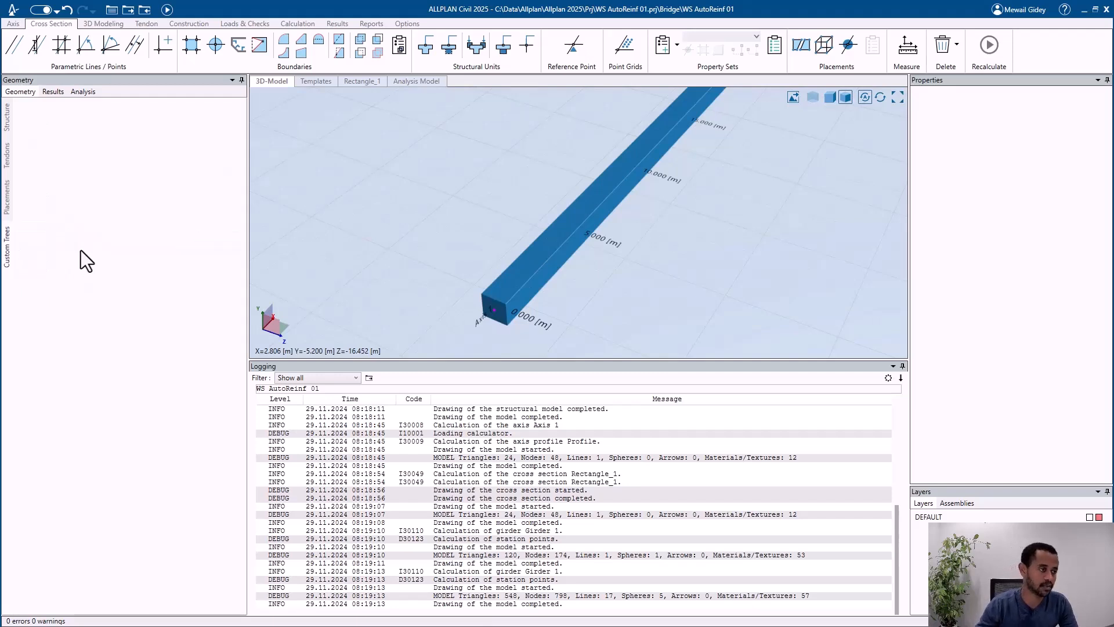
click(7, 119)
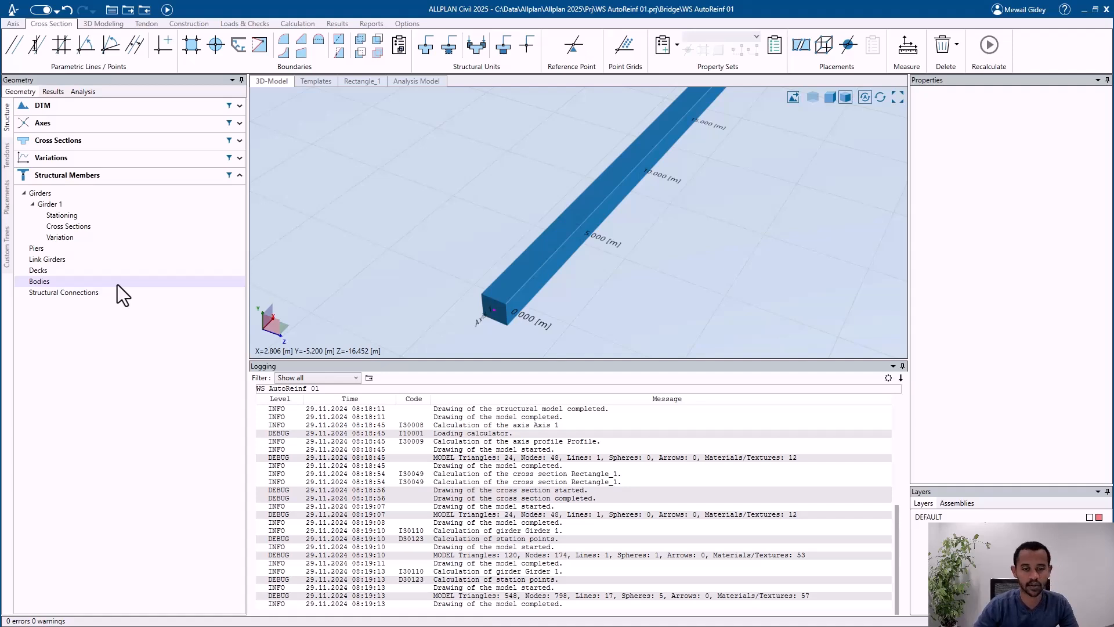
click(7, 252)
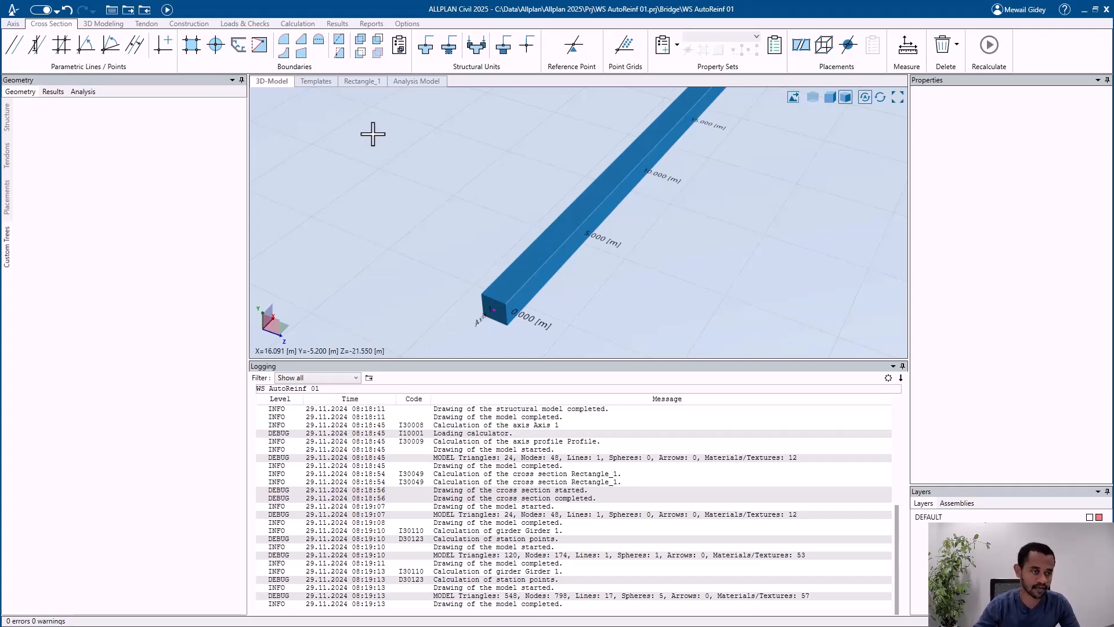
scroll(412, 228, down, 3)
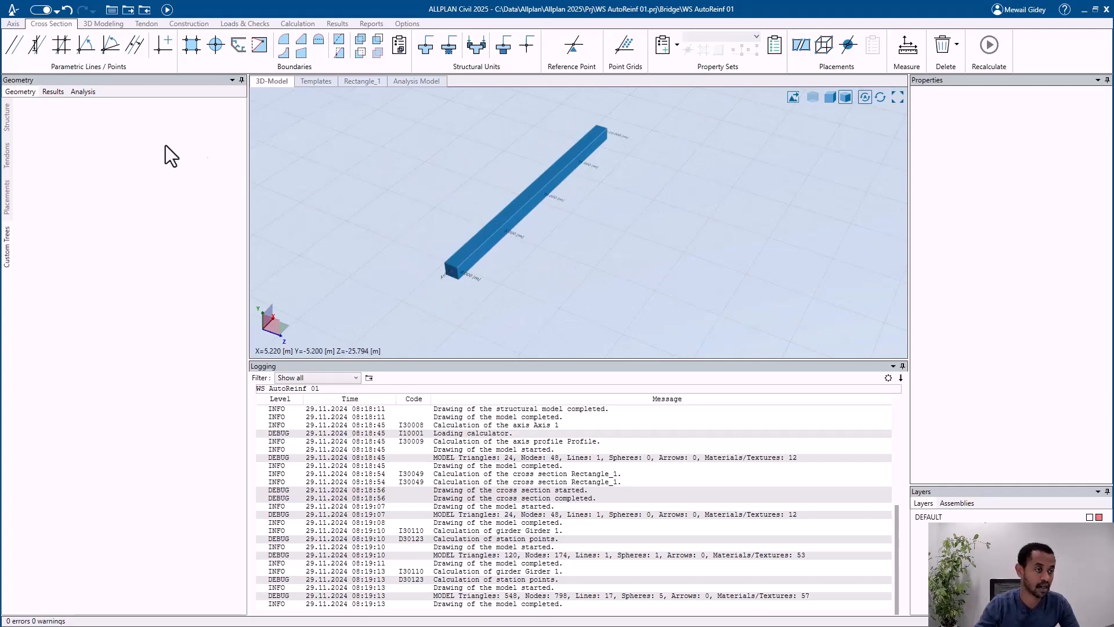
right_click(40, 106)
click(83, 113)
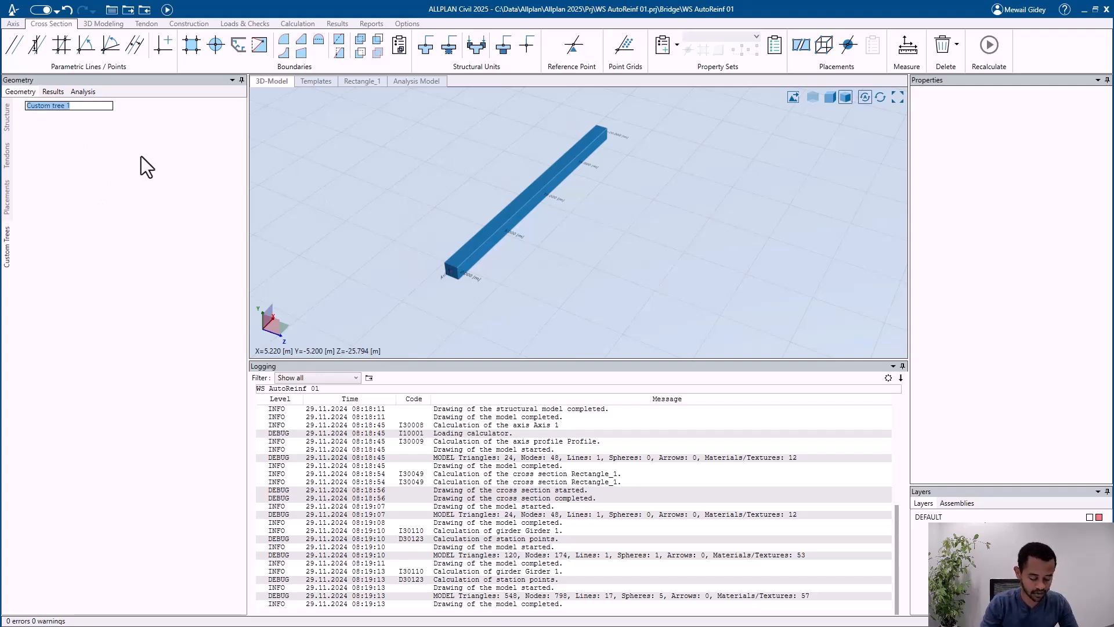
text(my)
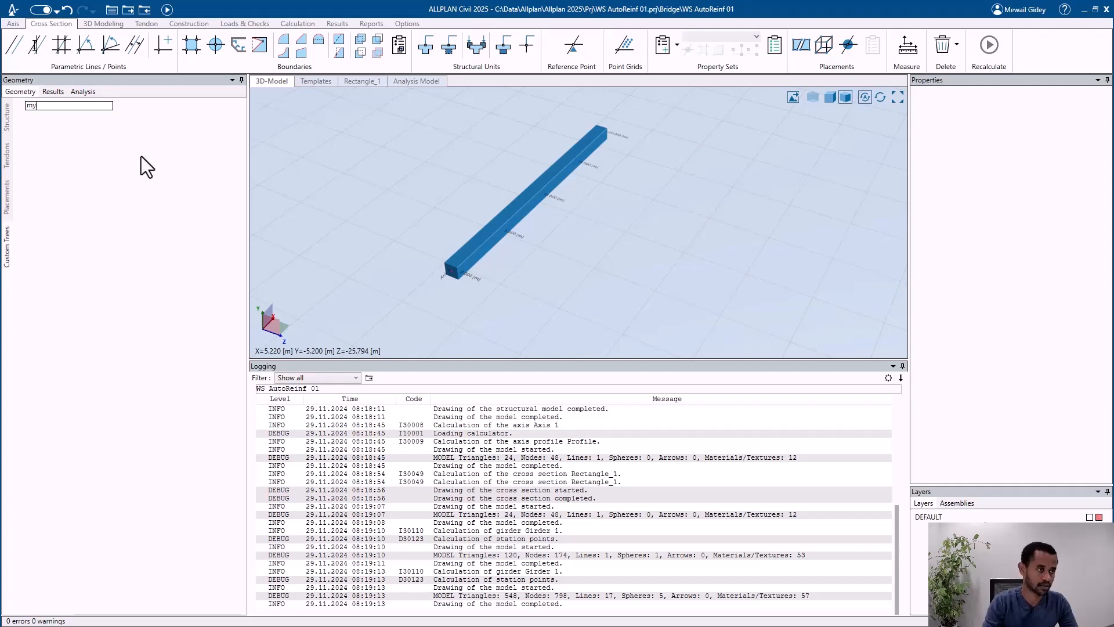
text(Bridge)
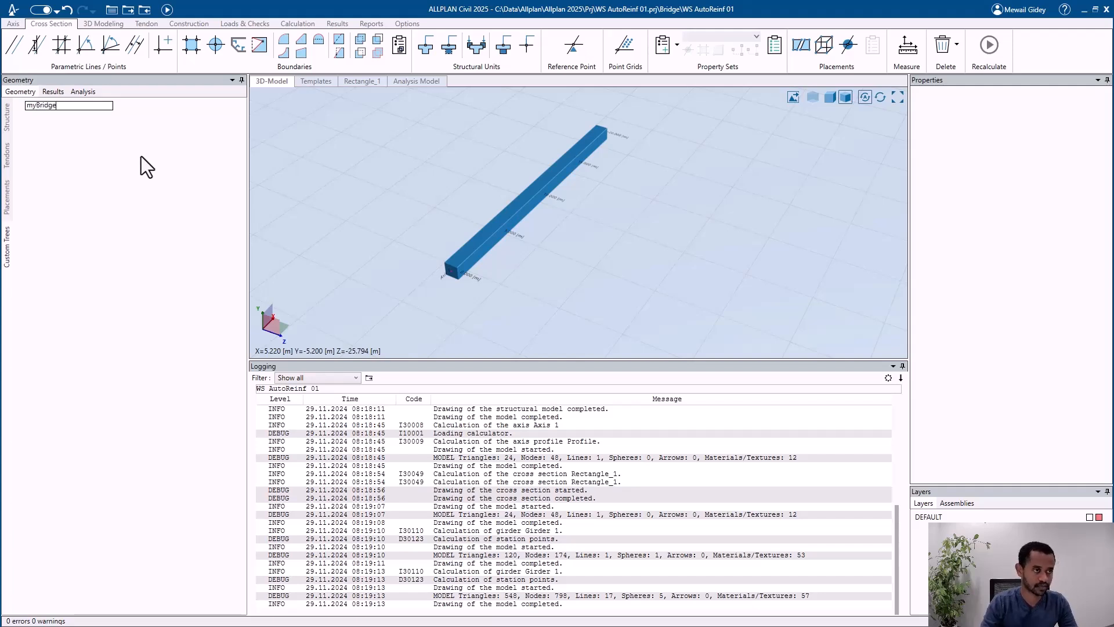
key(Return)
Step: Add a tree item under myBridge and link it to the structural member Girder 1, using the object's name
right_click(91, 107)
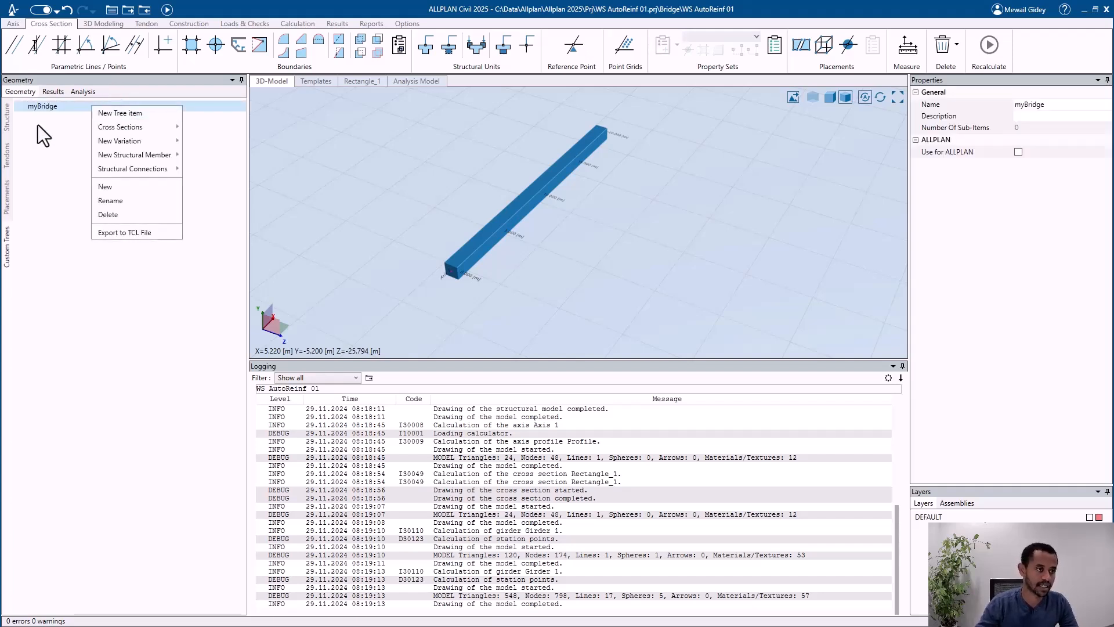
click(125, 113)
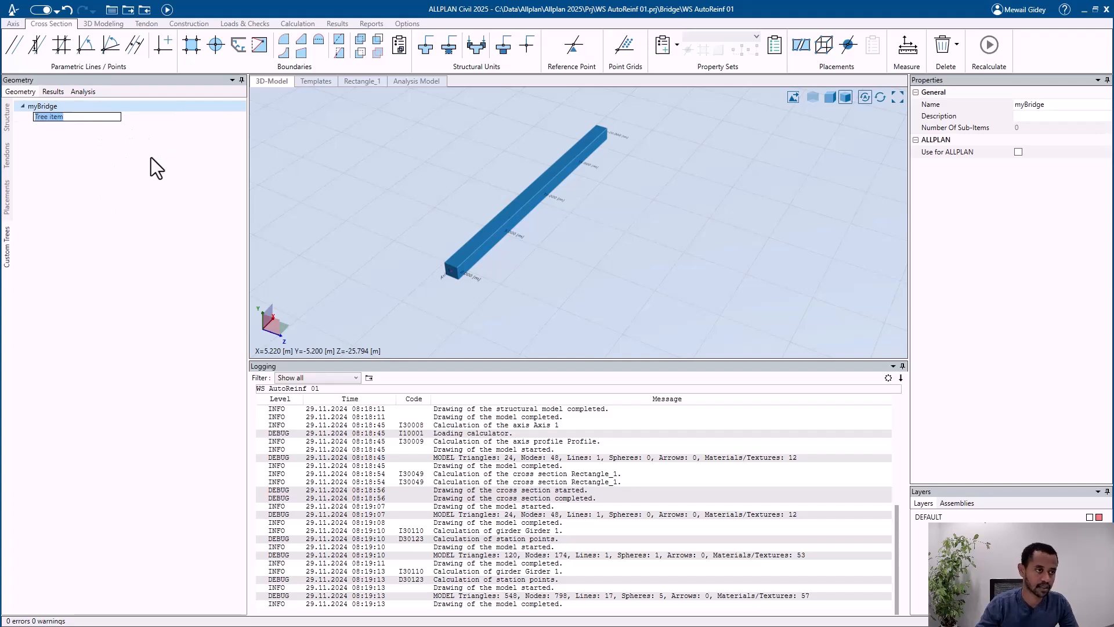
key(Return)
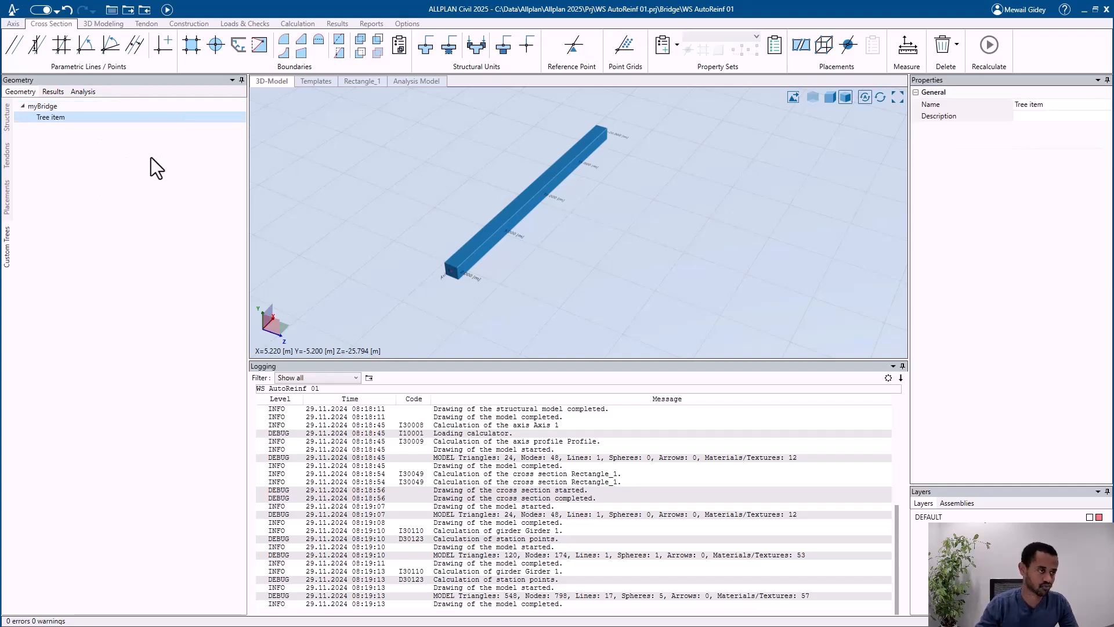
right_click(75, 119)
click(113, 200)
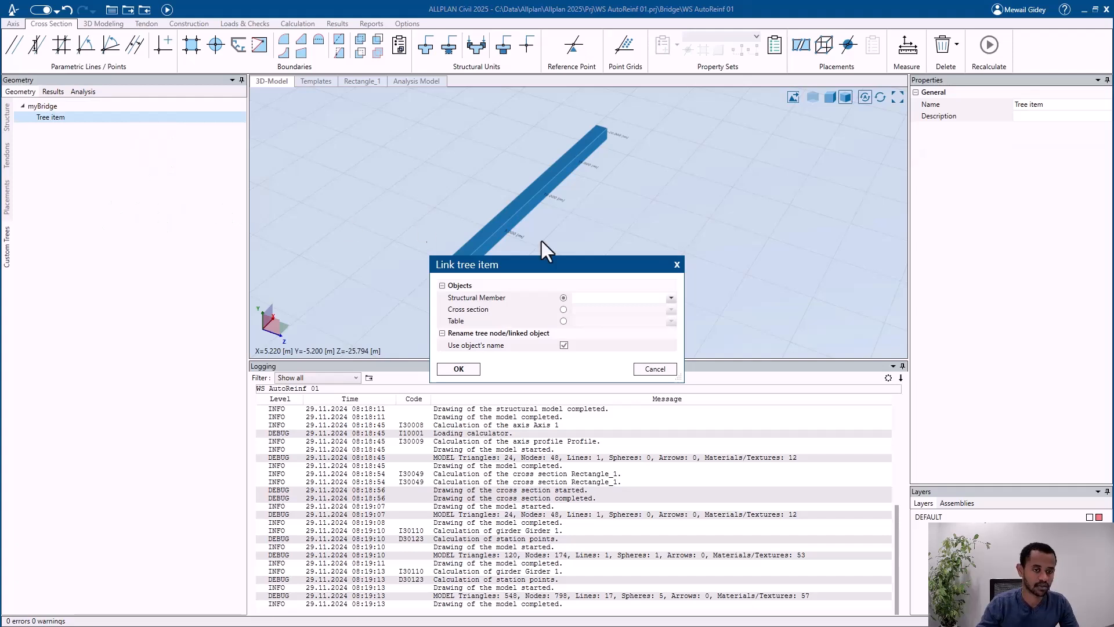
click(604, 294)
click(609, 312)
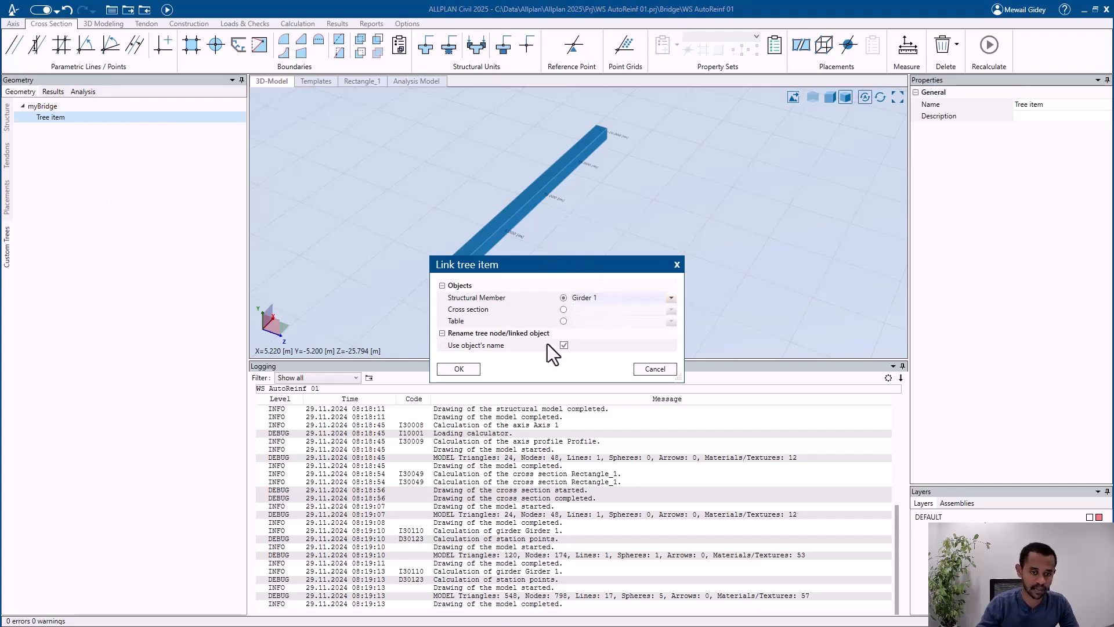
click(462, 370)
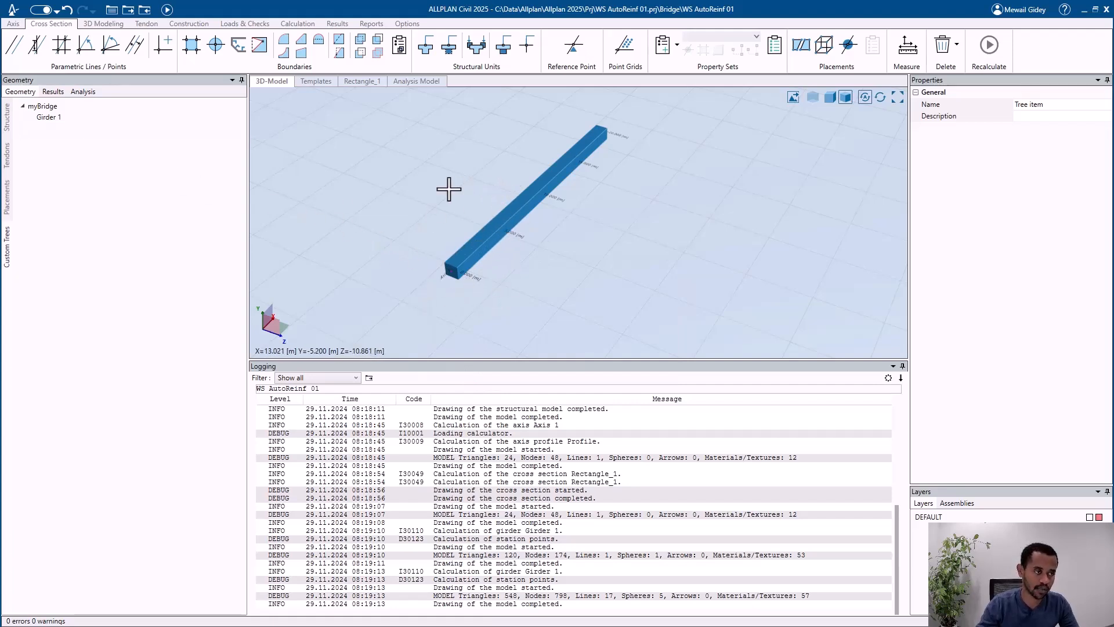
Step: Enable the myBridge custom tree for use in ALLPLAN and acknowledge the drawing file warning
click(64, 108)
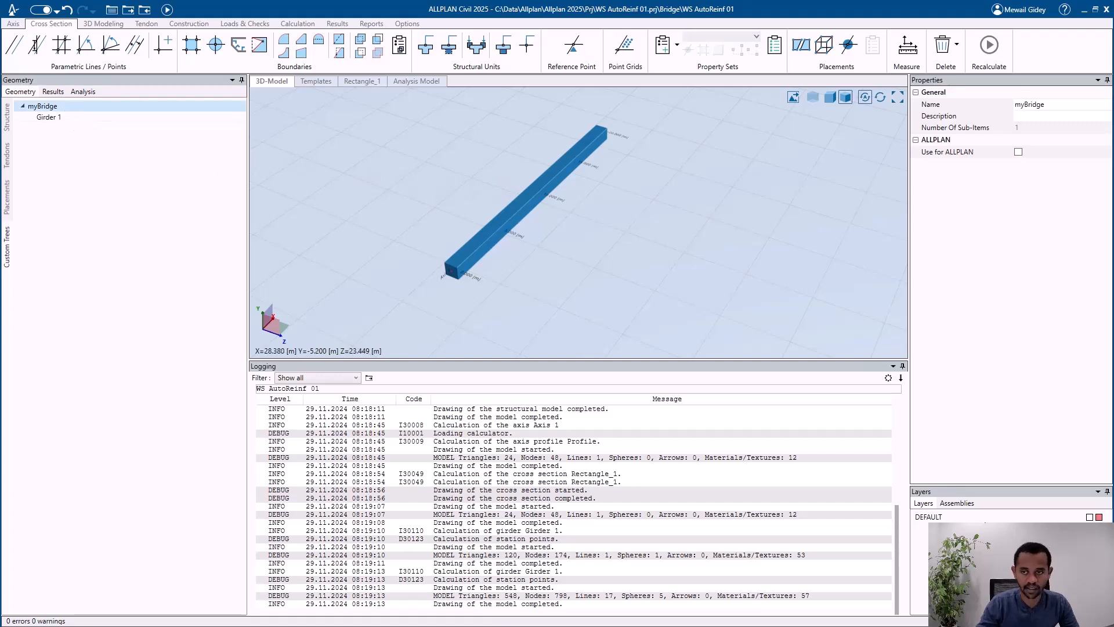
click(1018, 152)
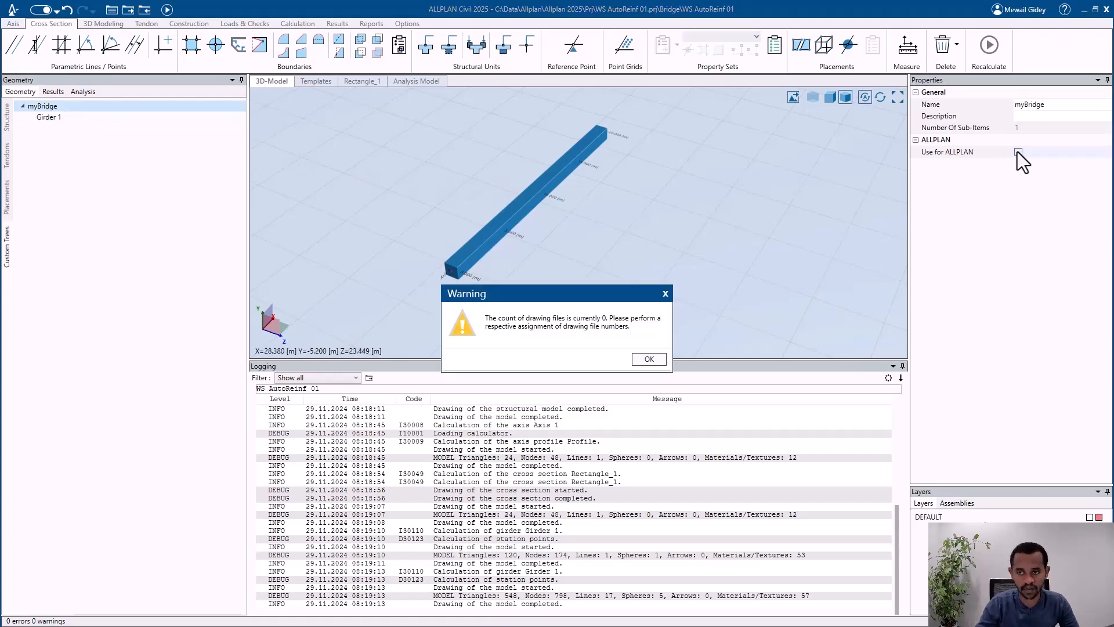
click(649, 359)
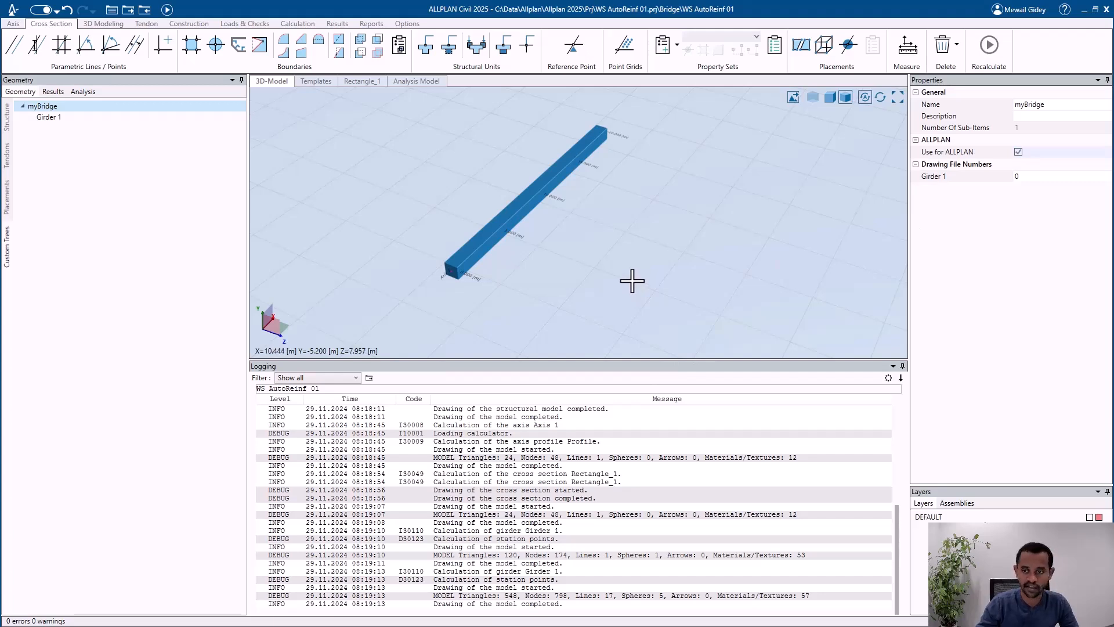
Step: Assign drawing file number 100 to Girder 1 in the myBridge properties and recalculate the project
scroll(566, 286, down, 2)
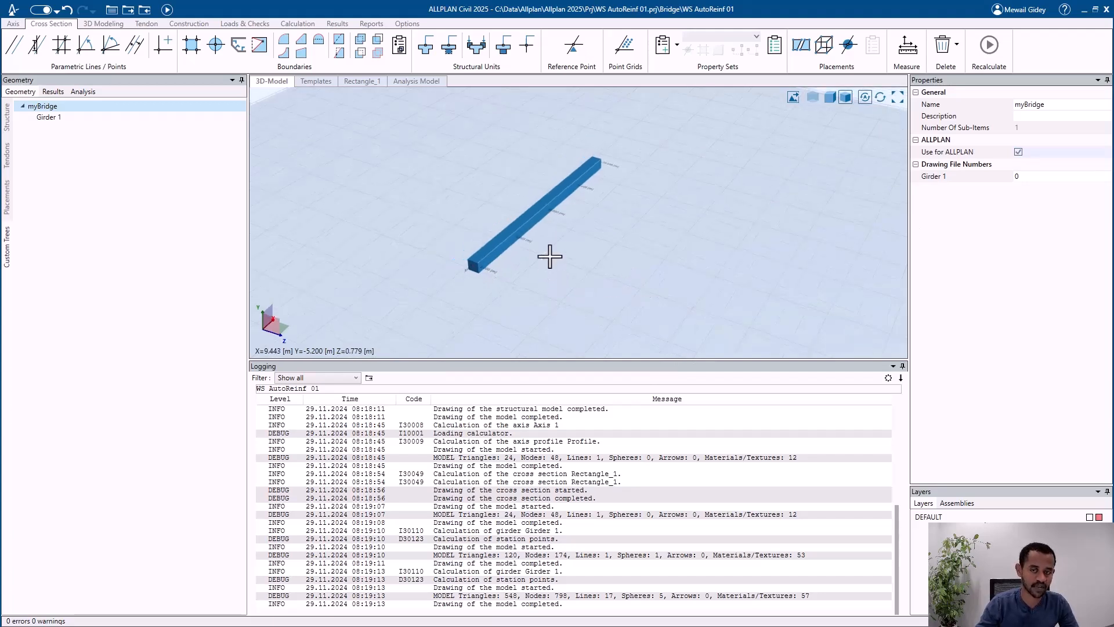
scroll(504, 186, down, 1)
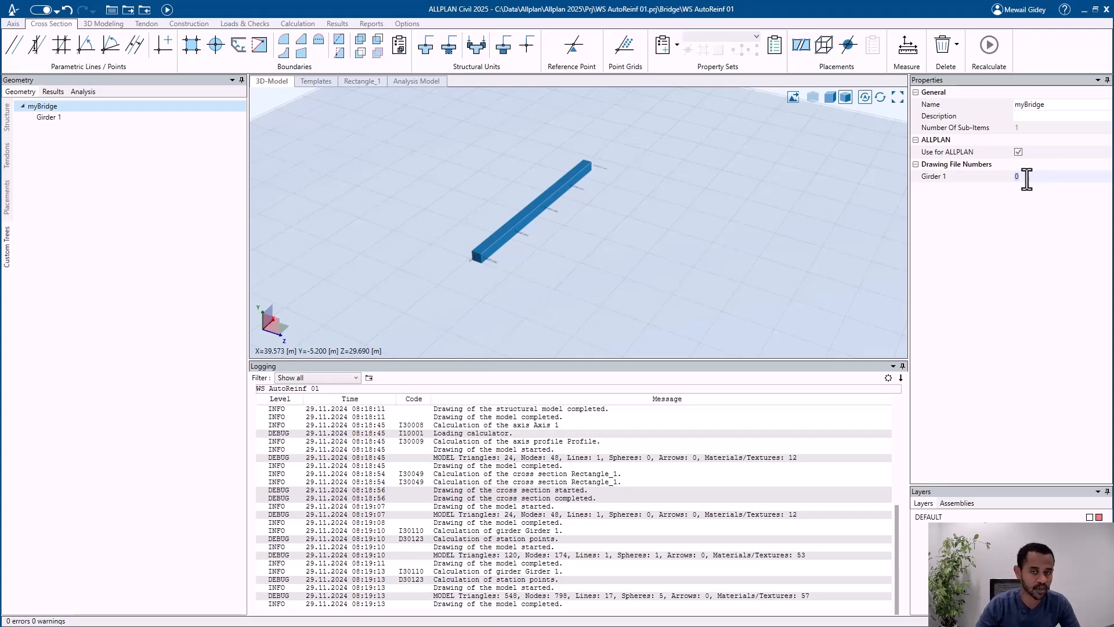
text(100)
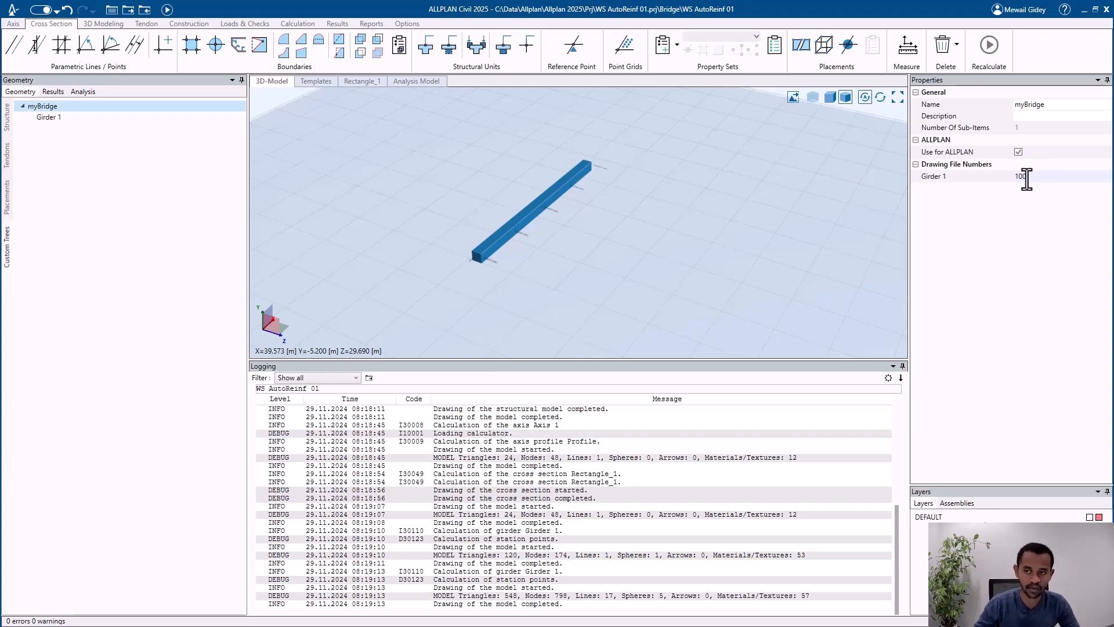
key(Return)
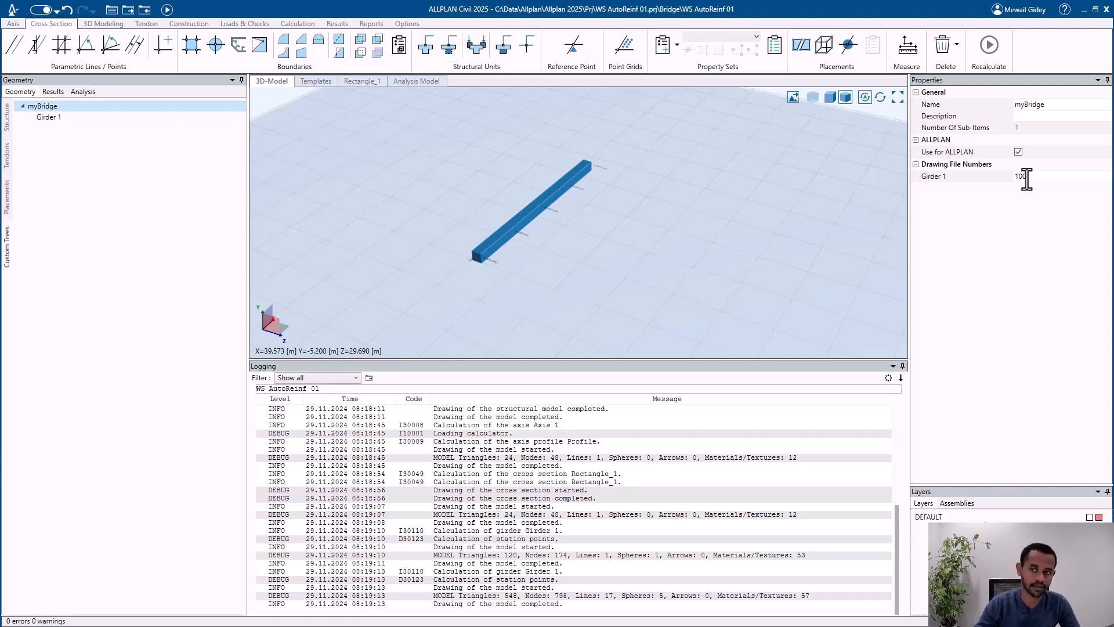
click(167, 10)
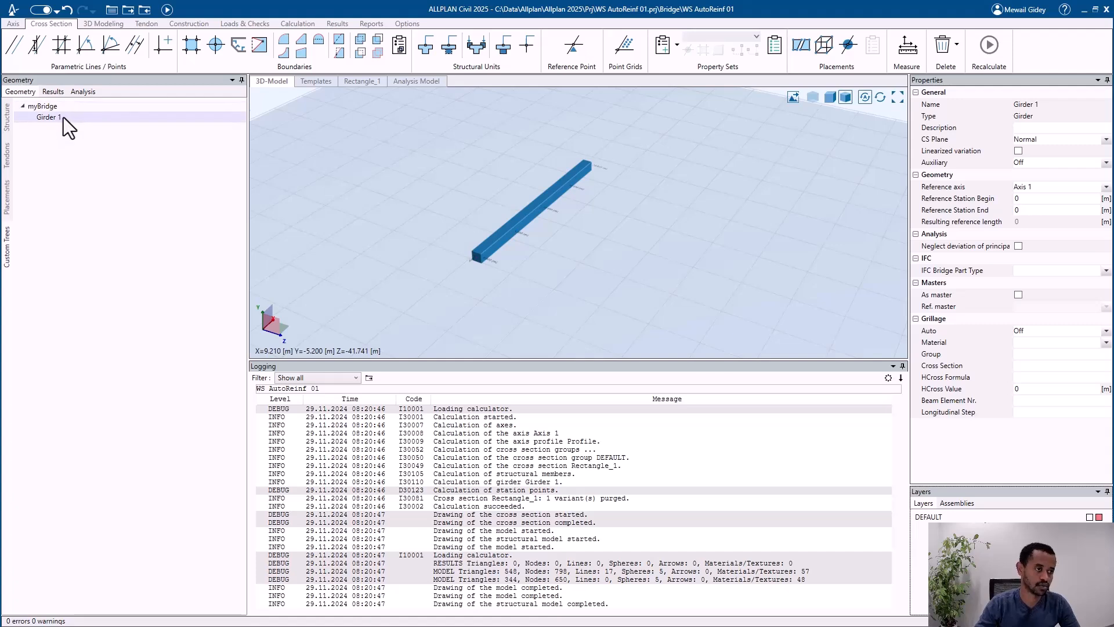
Step: Compare Girder 1 in the structural members with its linked entry in the myBridge custom tree
click(63, 117)
click(5, 124)
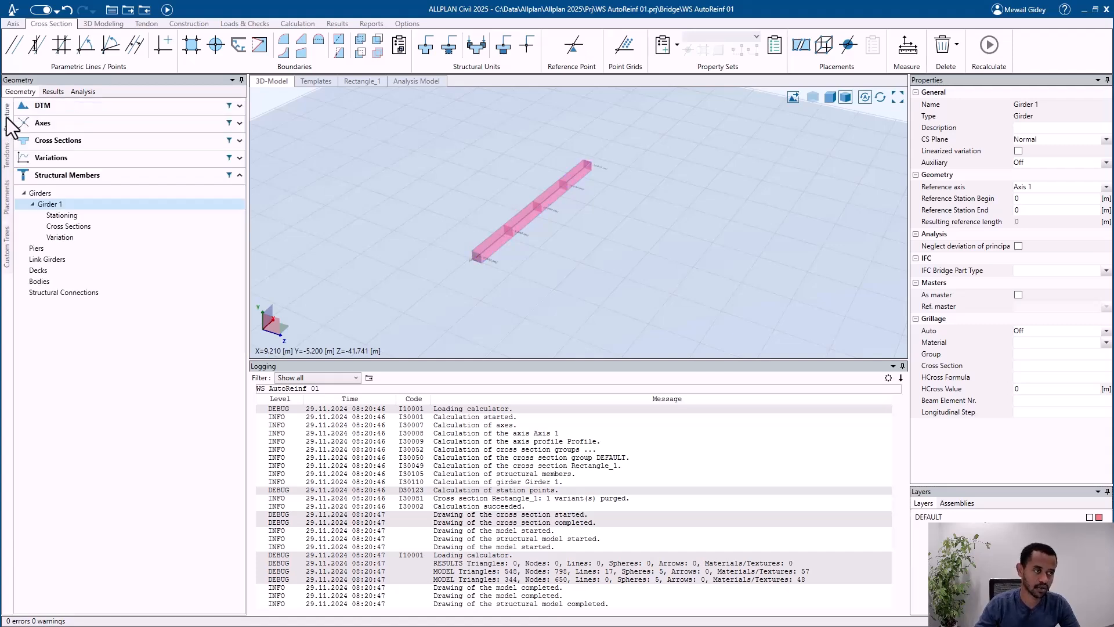
drag(65, 206, 36, 228)
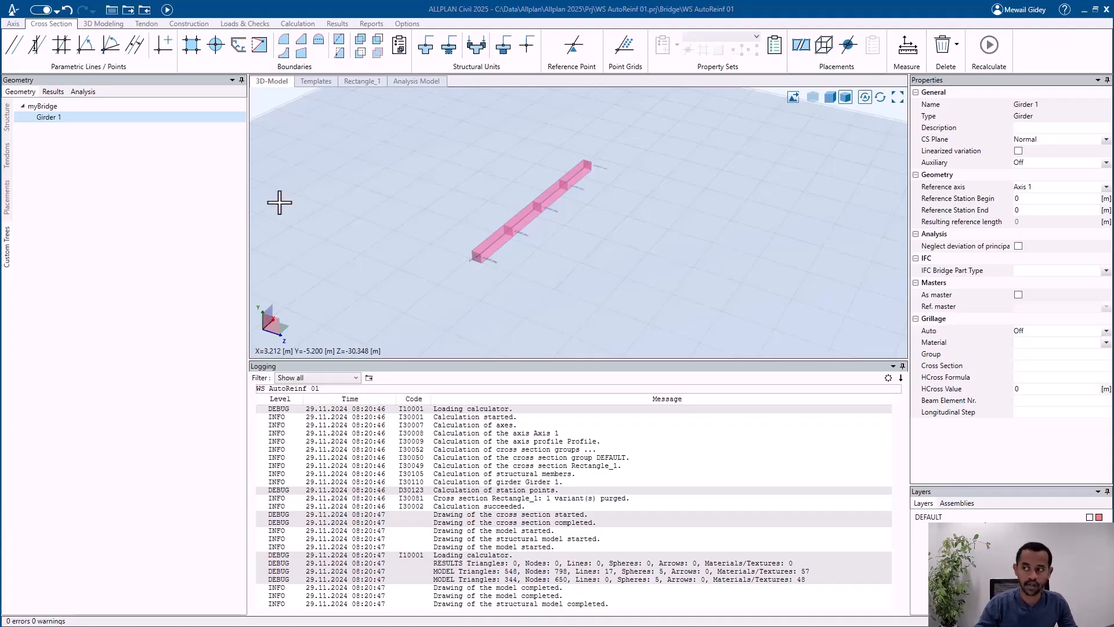
Step: Switch to ALLPLAN and import the Civil model using the myBridge custom tree, excluding axes and extrusion paths
key(alt+Tab)
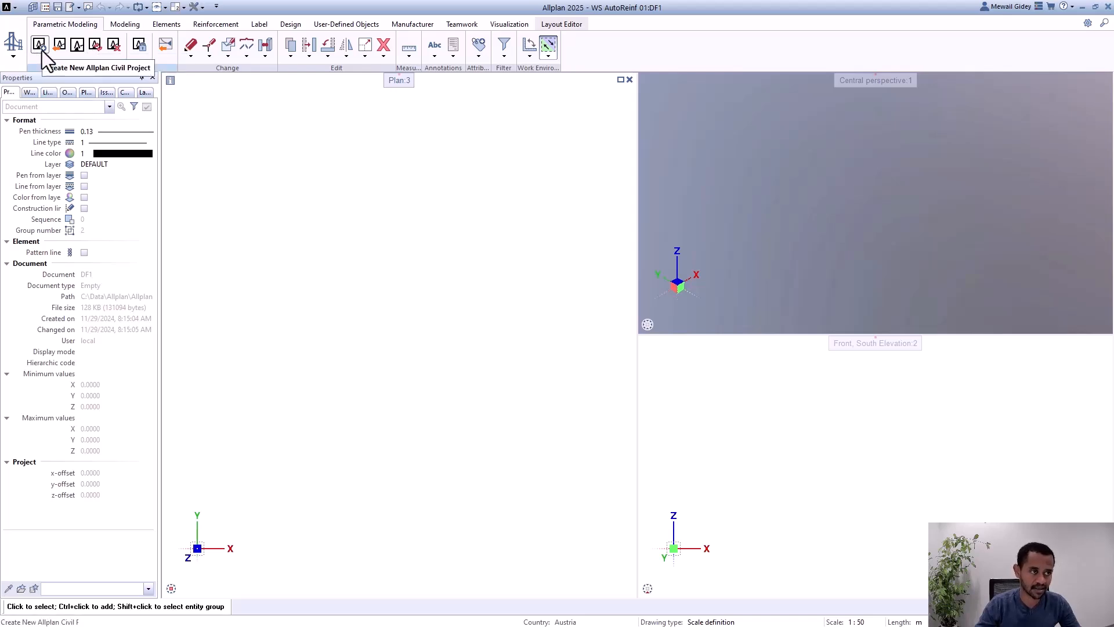
click(95, 46)
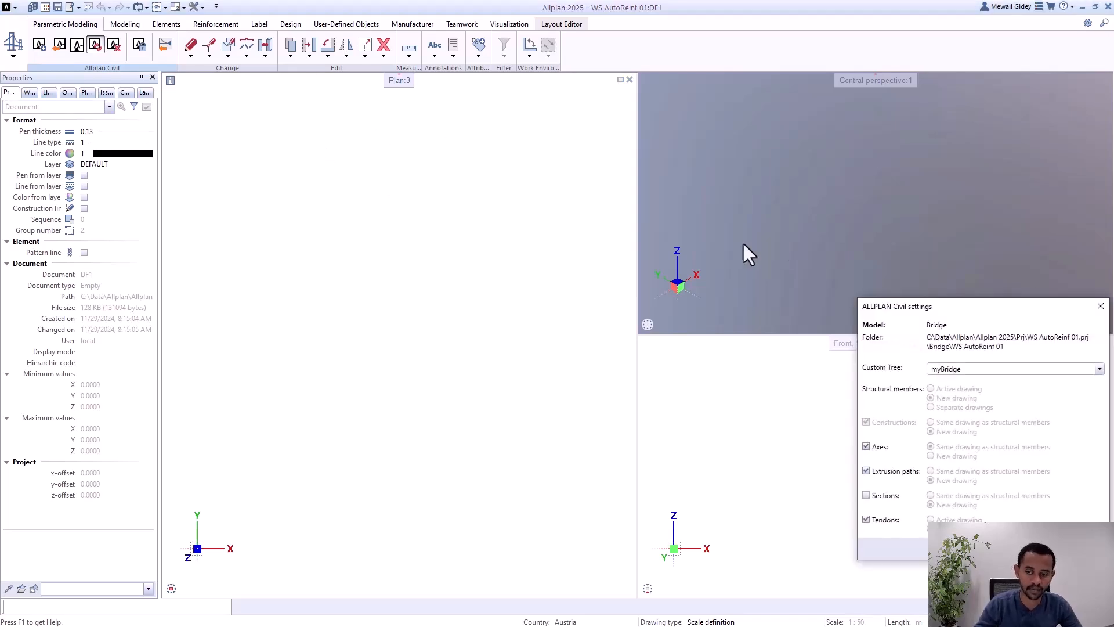
drag(995, 314, 513, 168)
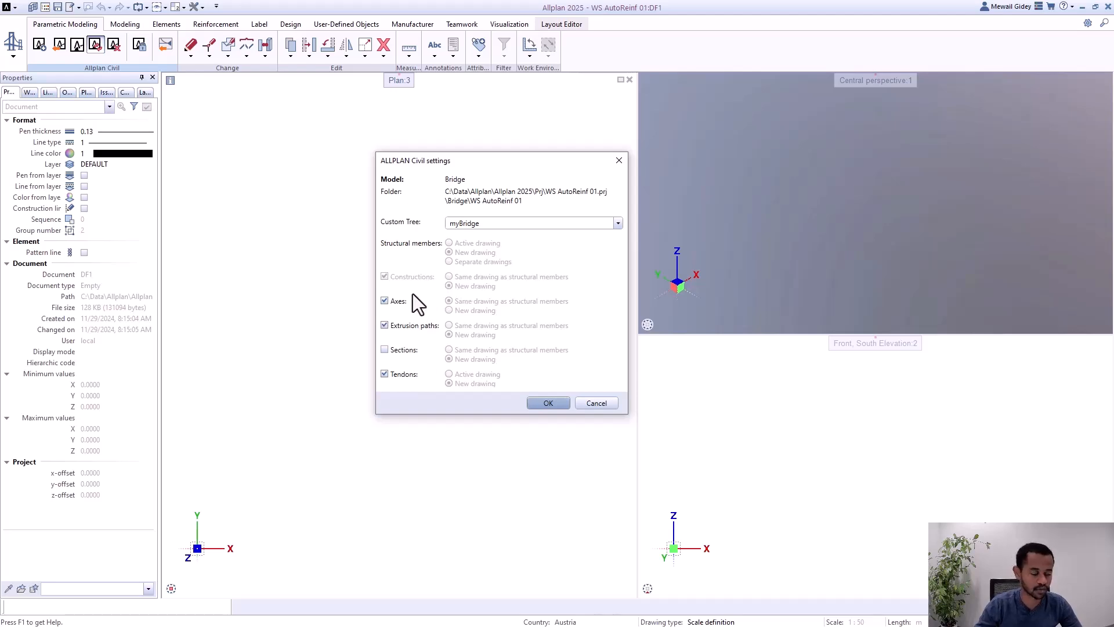
click(399, 303)
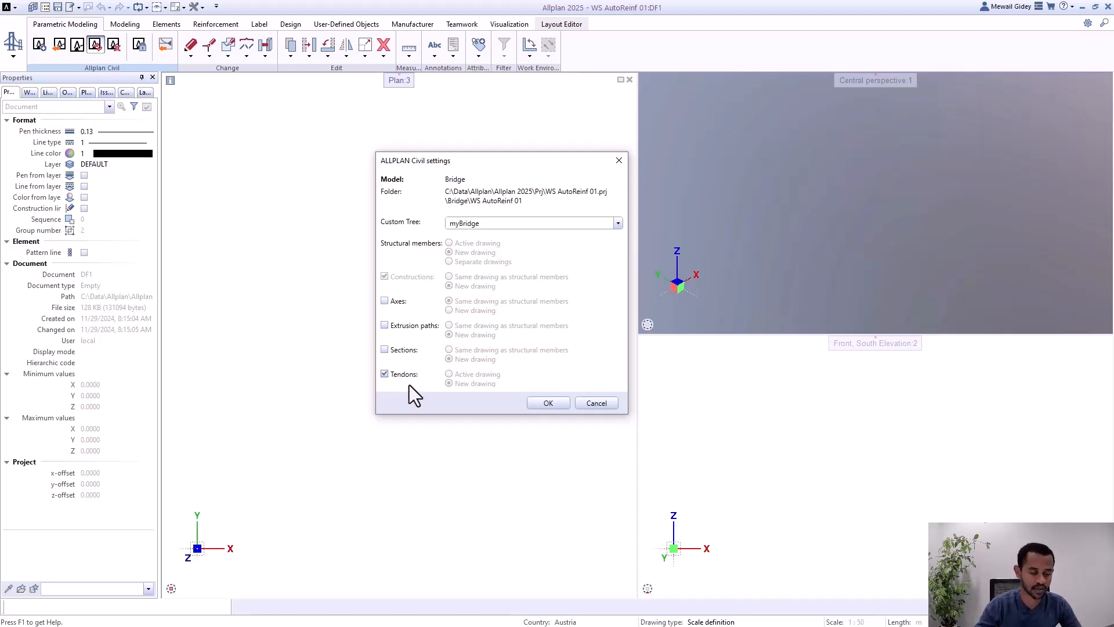
click(546, 405)
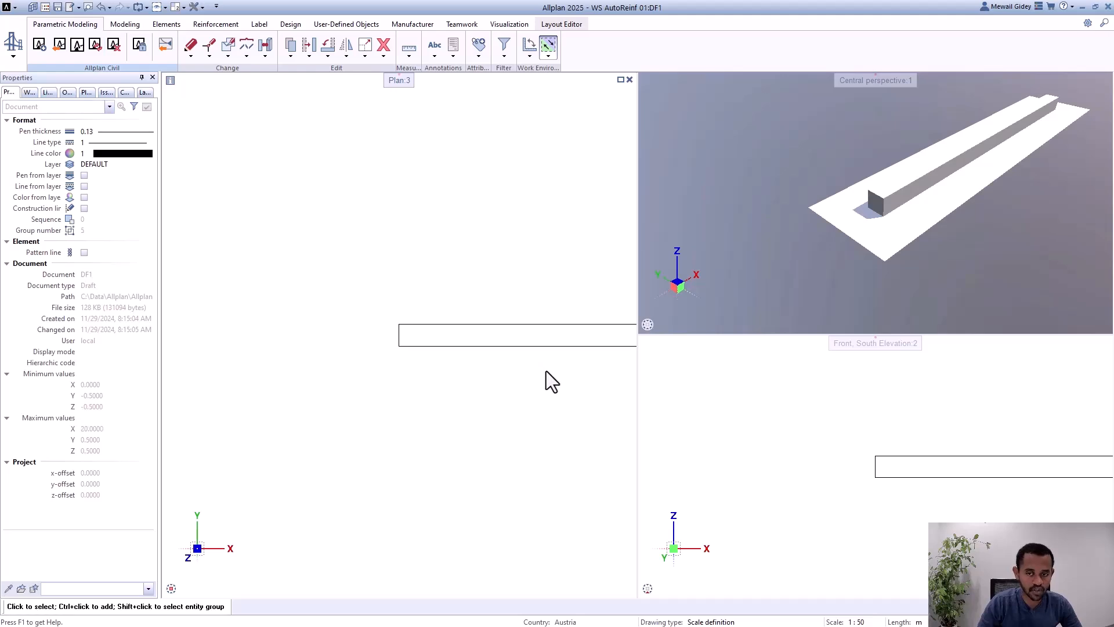
Step: Examine the transferred girder in the plan, perspective and front elevation views
scroll(278, 290, down, 2)
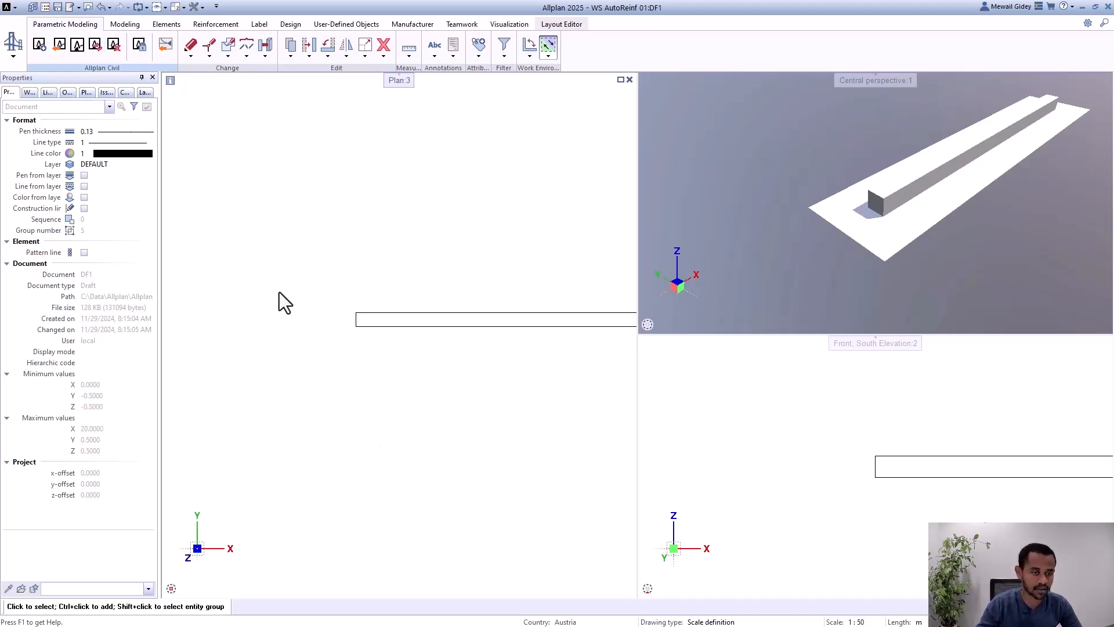
scroll(911, 187, up, 4)
scroll(832, 231, down, 1)
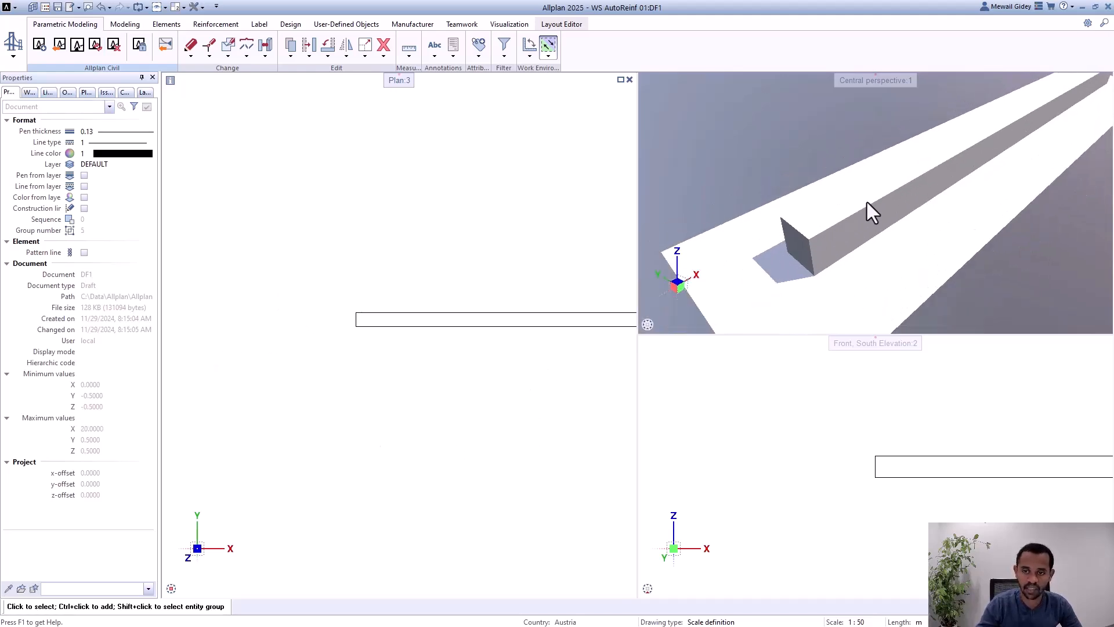
shift+middle_drag(864, 203, 793, 244)
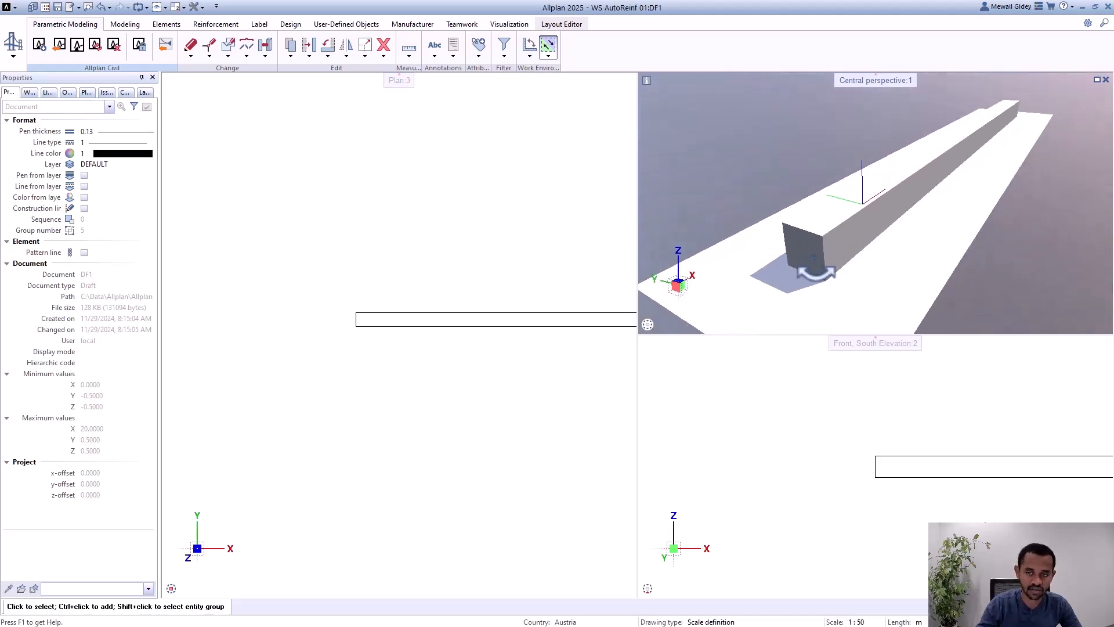
scroll(728, 407, down, 3)
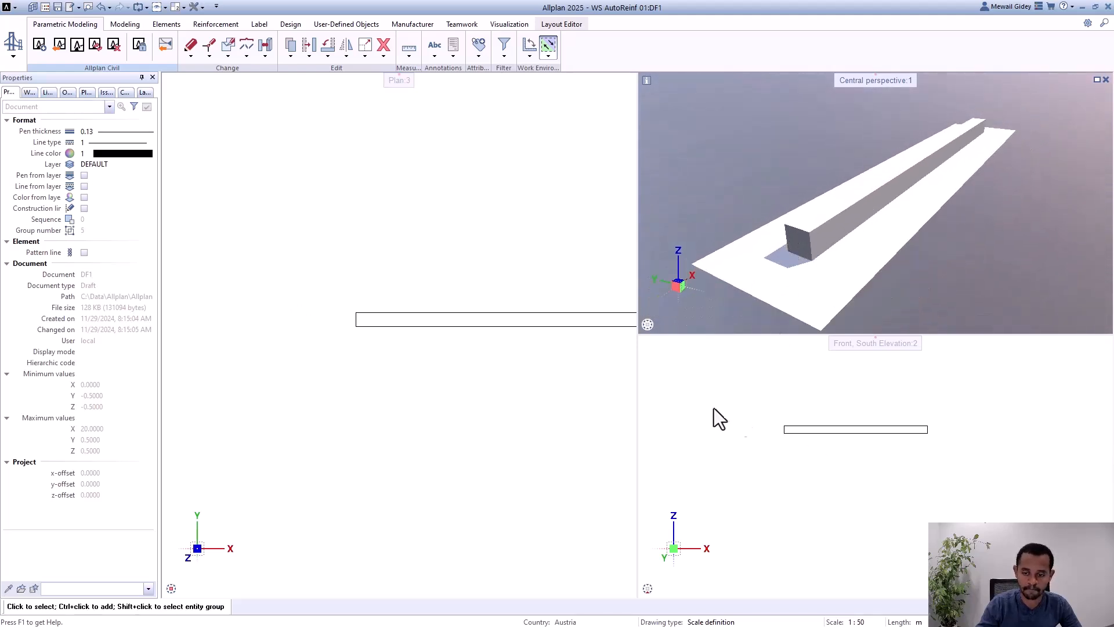
scroll(308, 310, up, 5)
scroll(275, 291, up, 4)
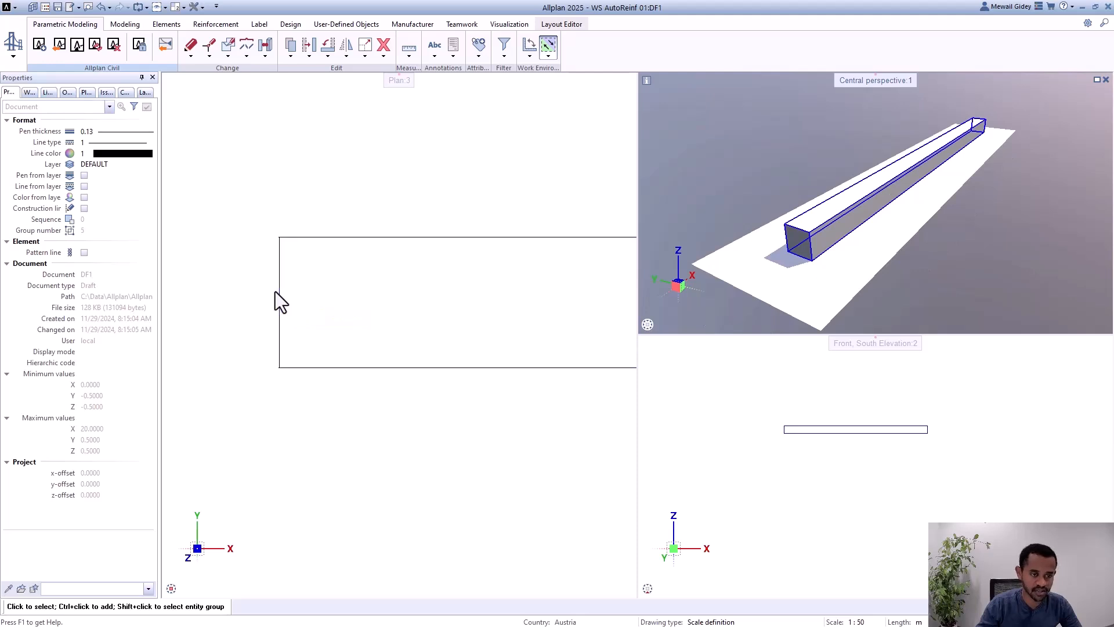
scroll(327, 273, down, 4)
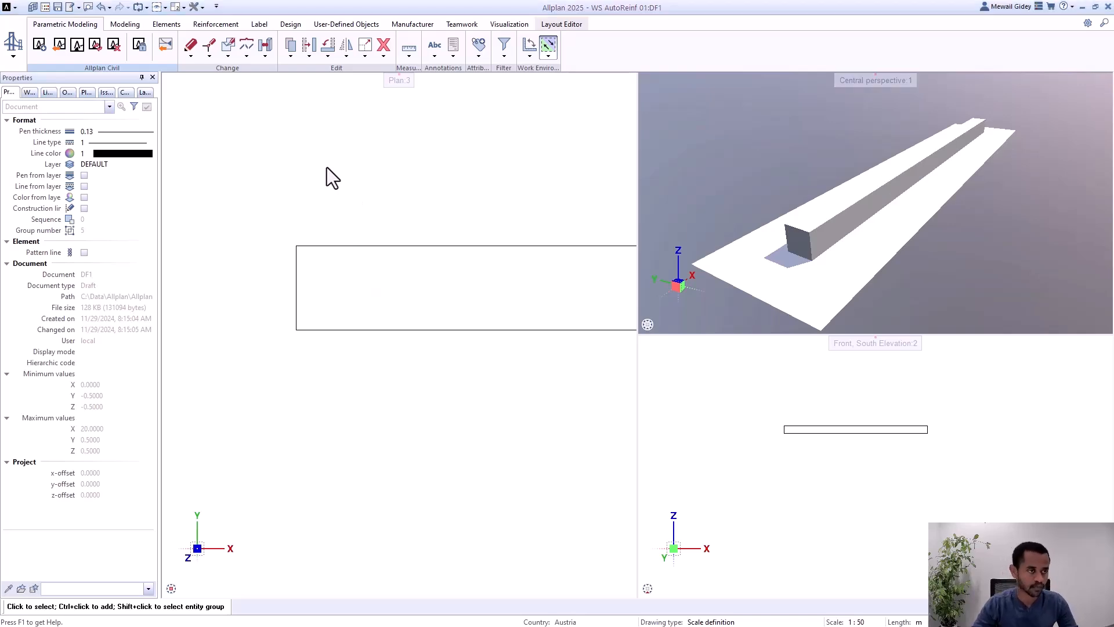
Step: Switch back to ALLPLAN Civil and open the Rectangle_1 cross section from the project structure
key(alt+Tab)
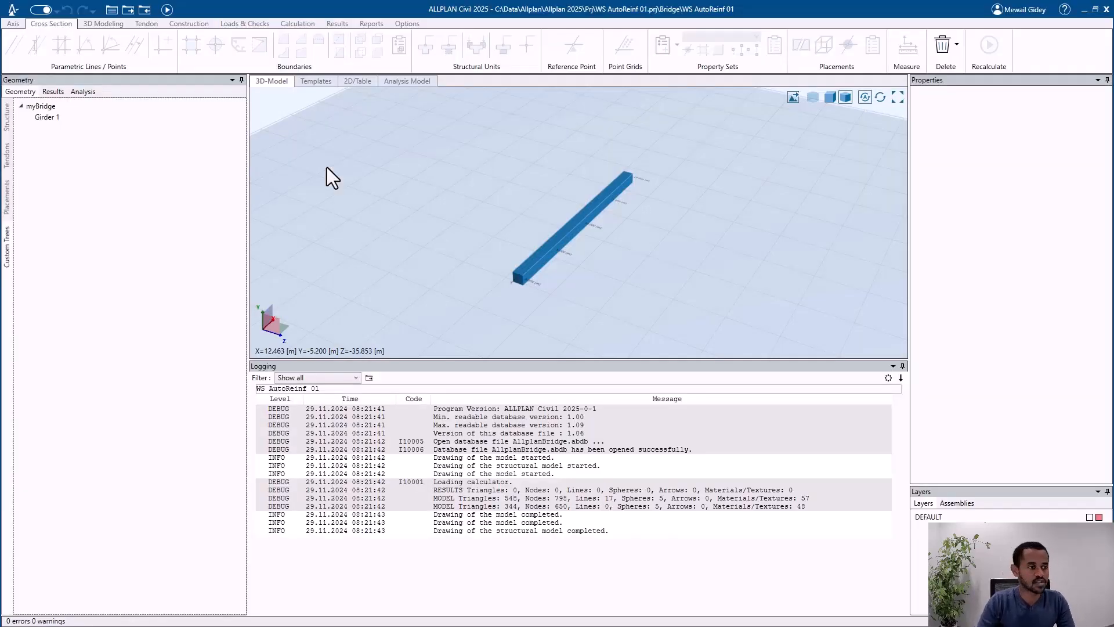
click(7, 122)
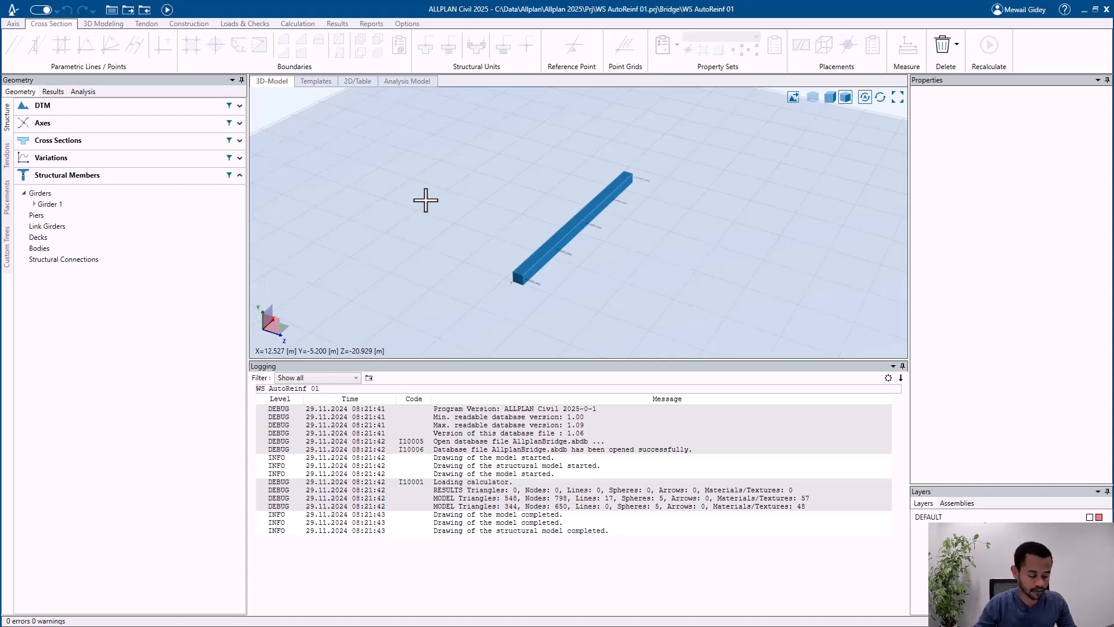
key(alt+Tab)
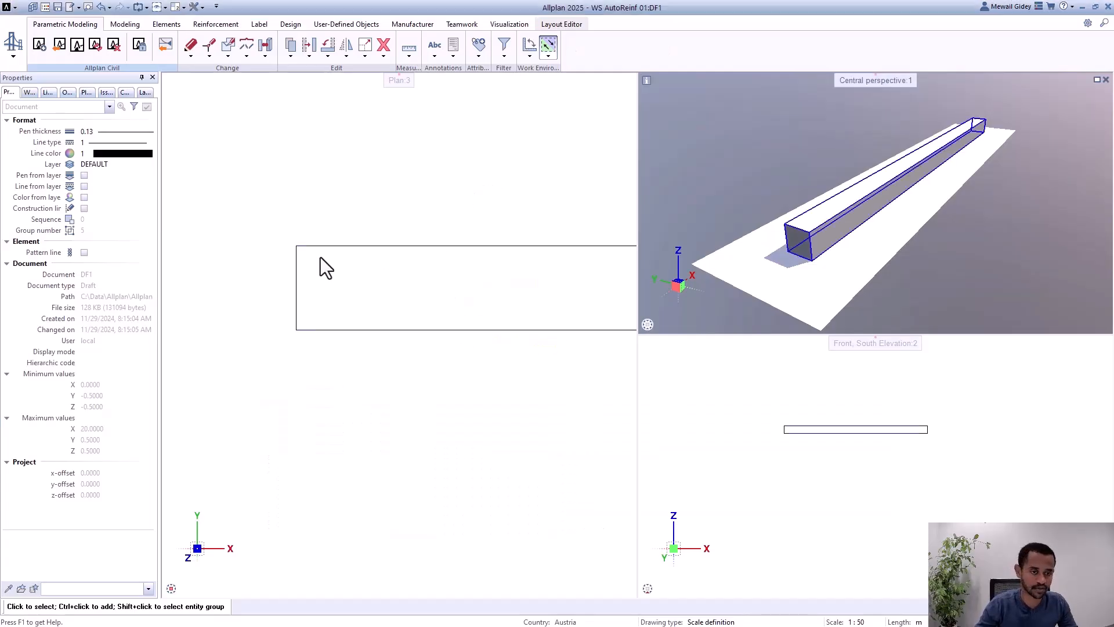
scroll(270, 267, down, 2)
scroll(276, 283, up, 4)
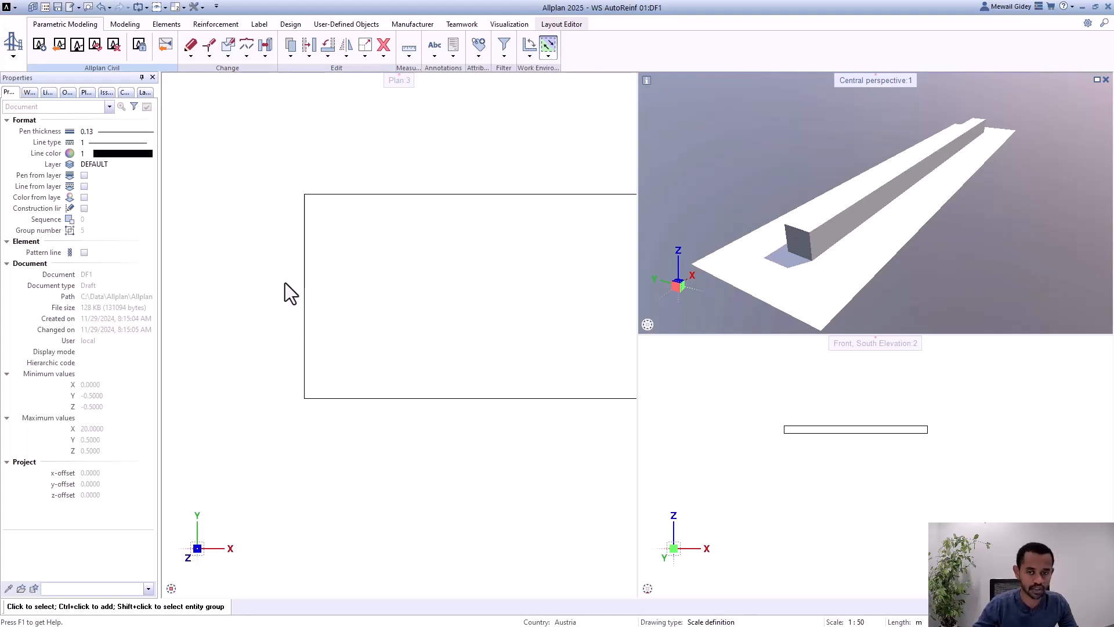
key(alt+Tab)
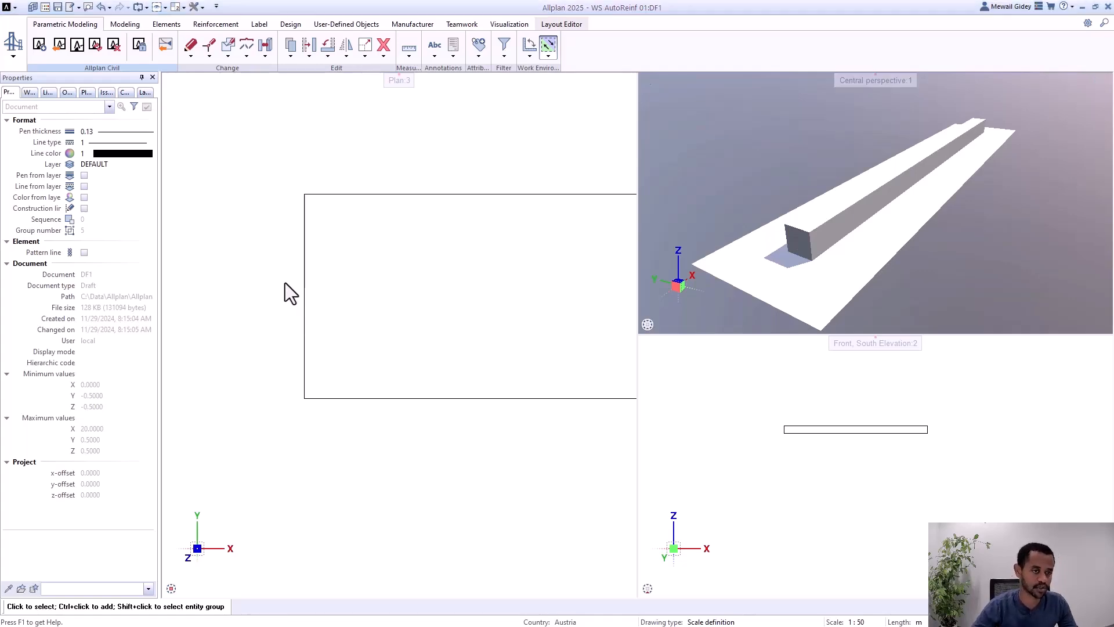
click(120, 142)
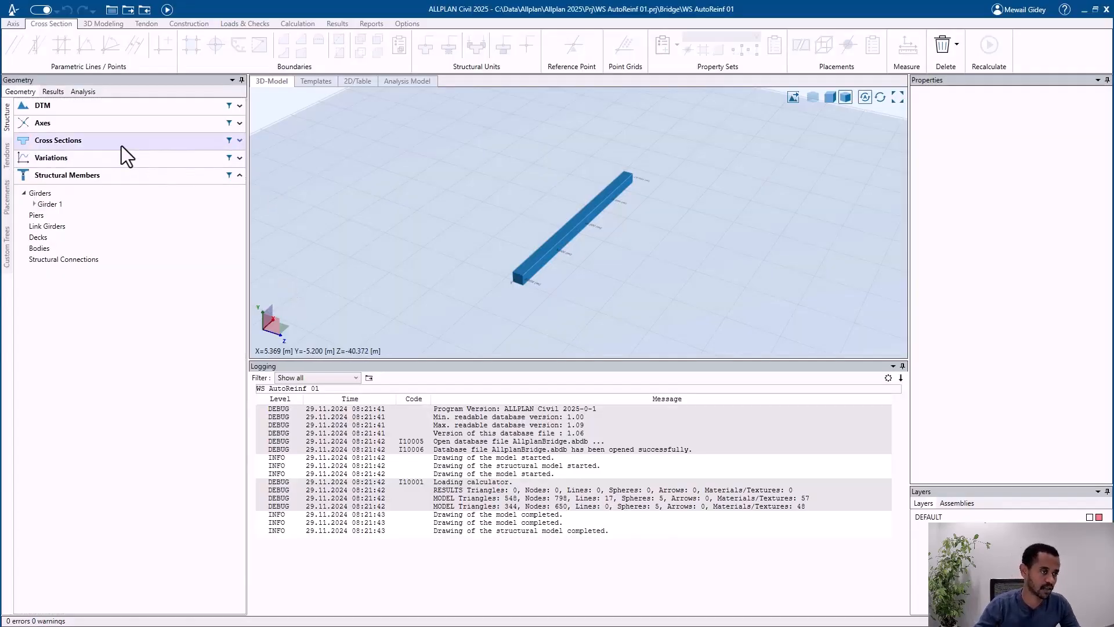
click(131, 157)
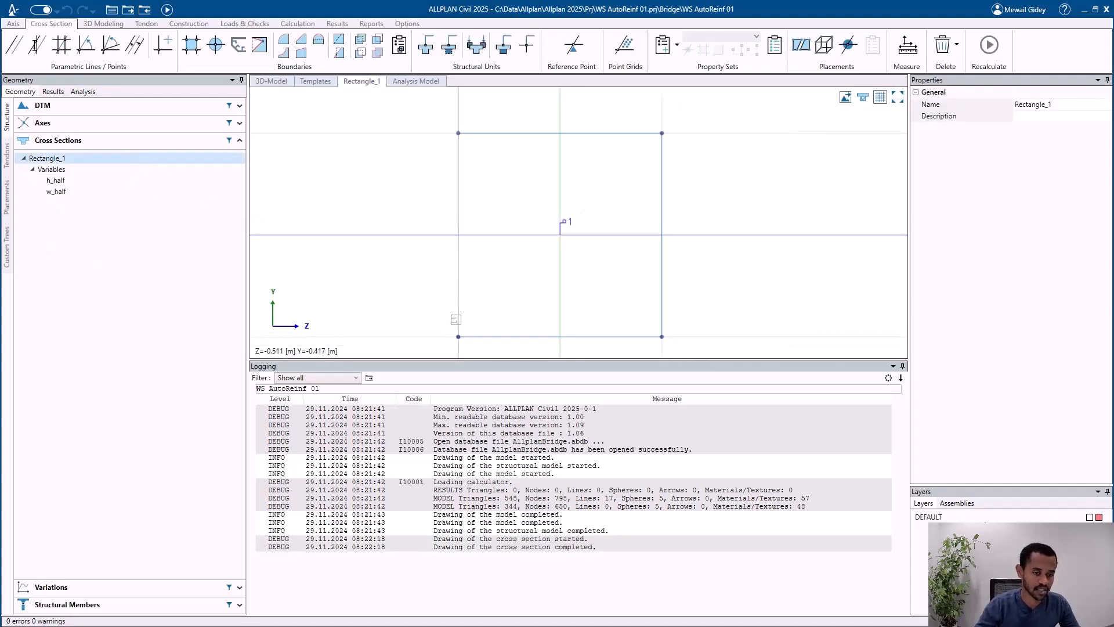
Step: Add a parallel line 0.05 m inside the bottom edge of the Rectangle_1 cross section
click(432, 336)
click(459, 353)
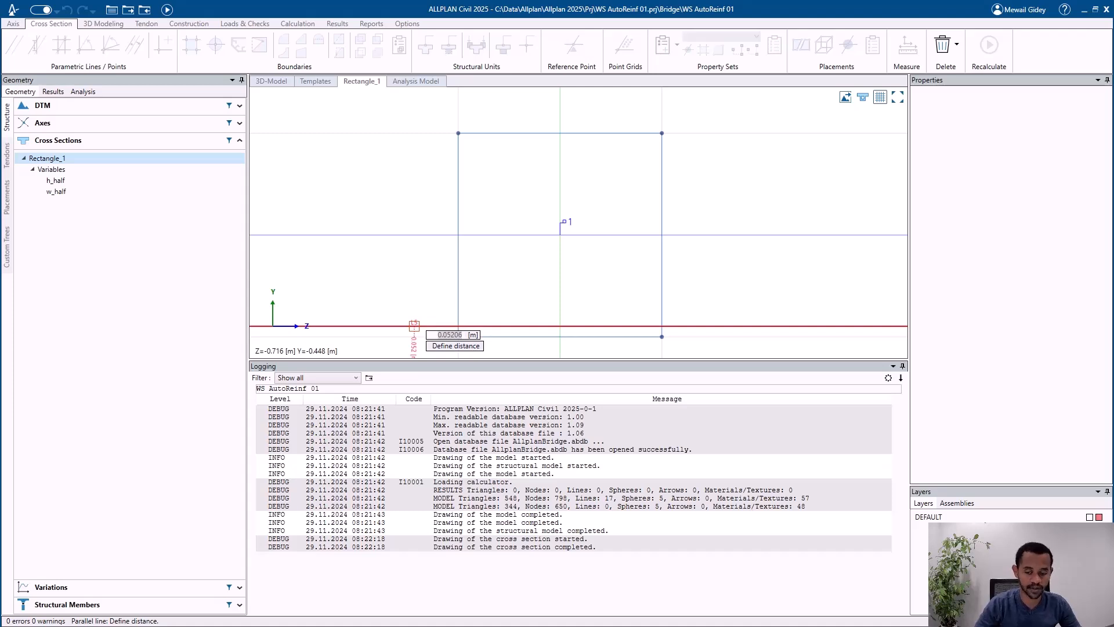
text(0.05)
key(Return)
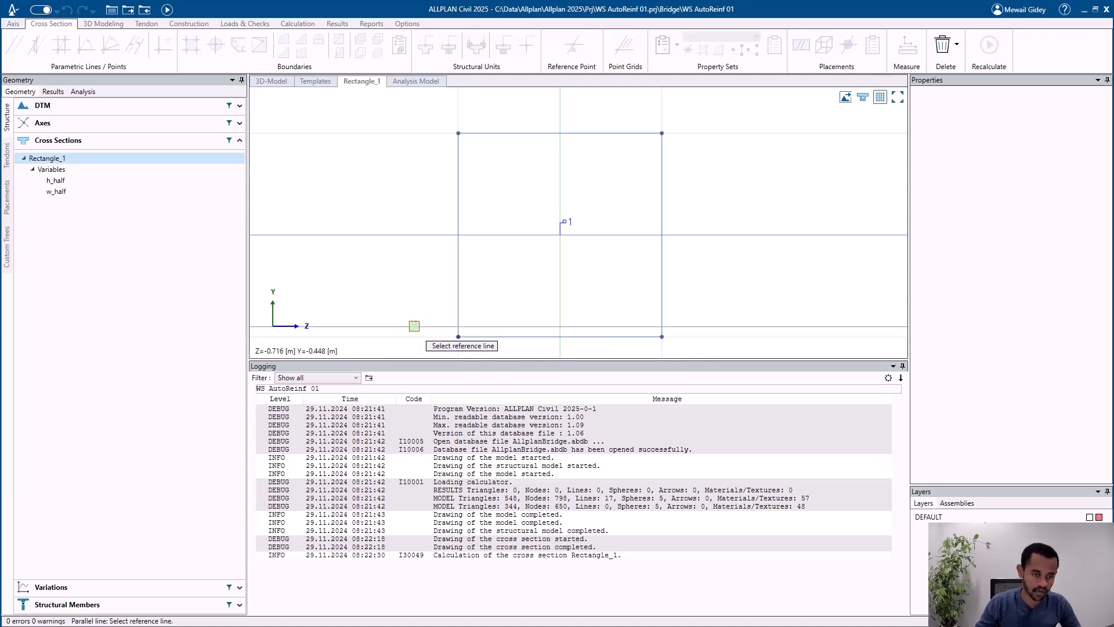
Step: Add parallel lines 0.05 m inside the left and right edges of the cross section
click(458, 297)
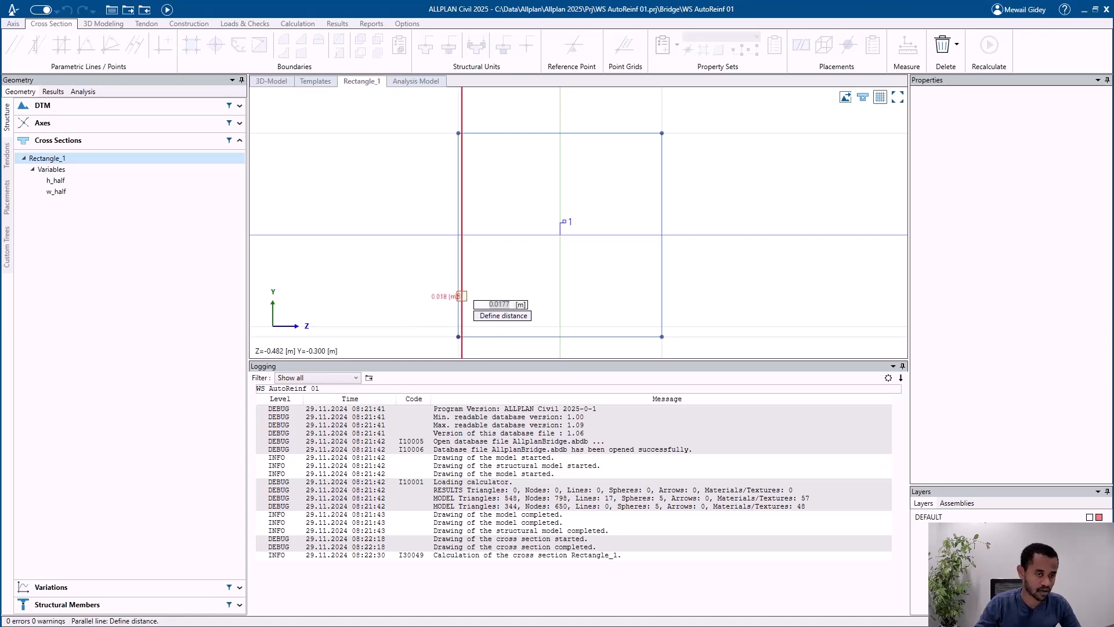
text(0.05)
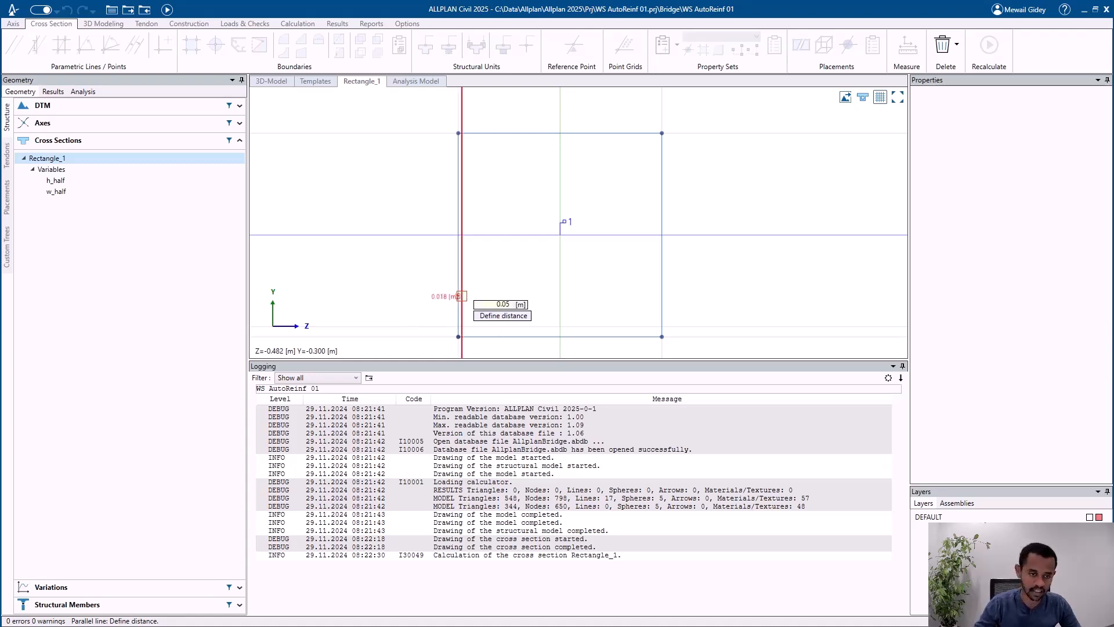
key(Return)
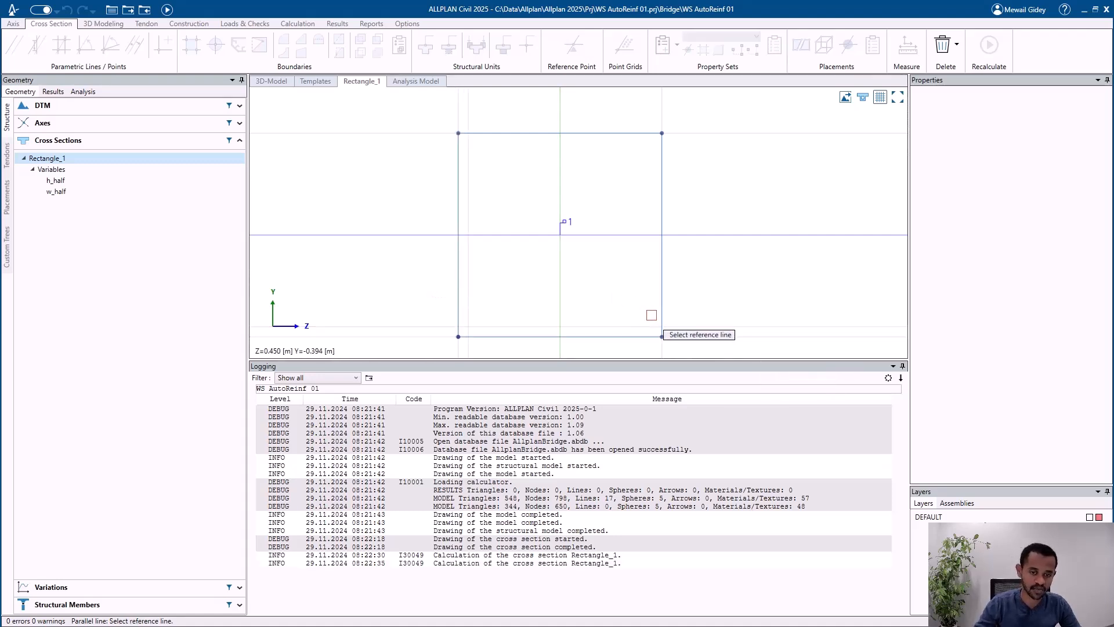
click(661, 305)
text(0.05)
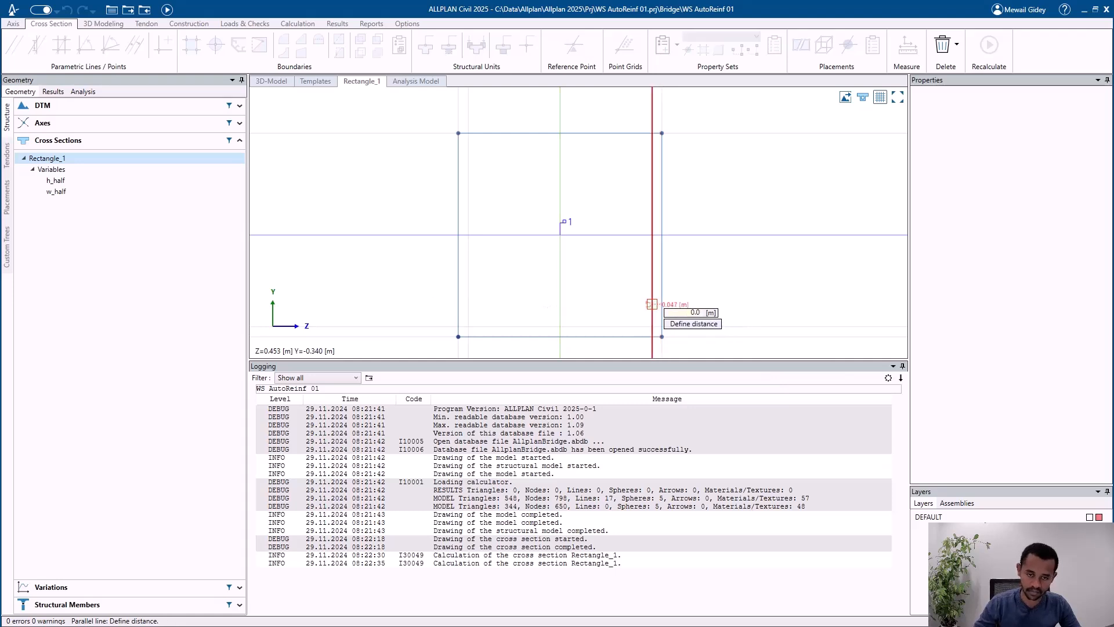
key(Return)
key(Escape)
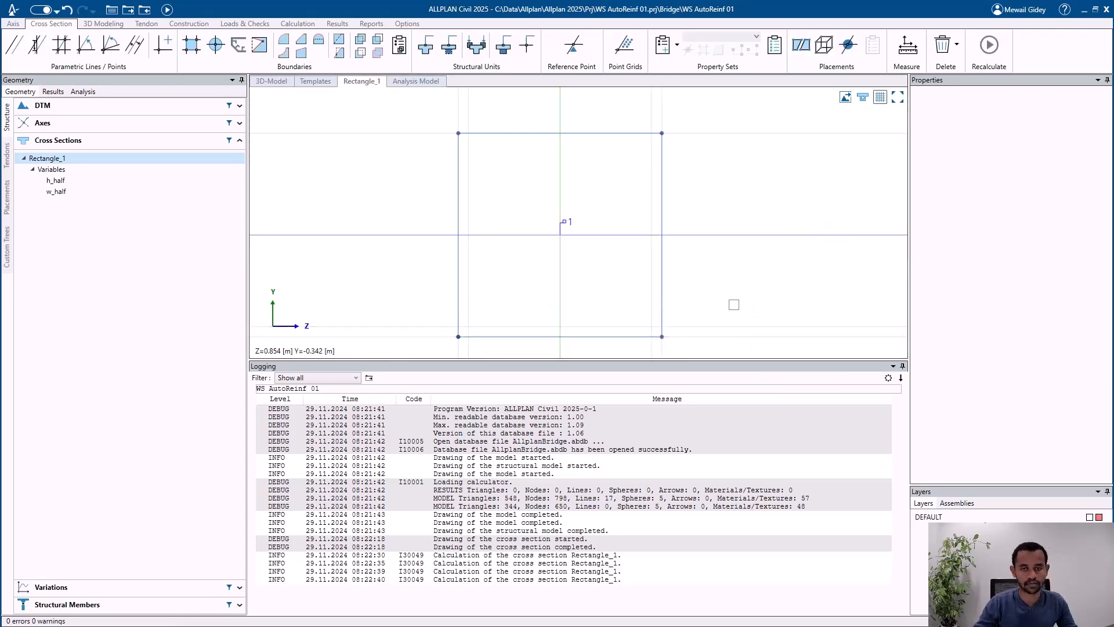
Step: Create a longitudinal reinforcement property set for beam unit 1 and turn on the filled display of the cross section
click(677, 46)
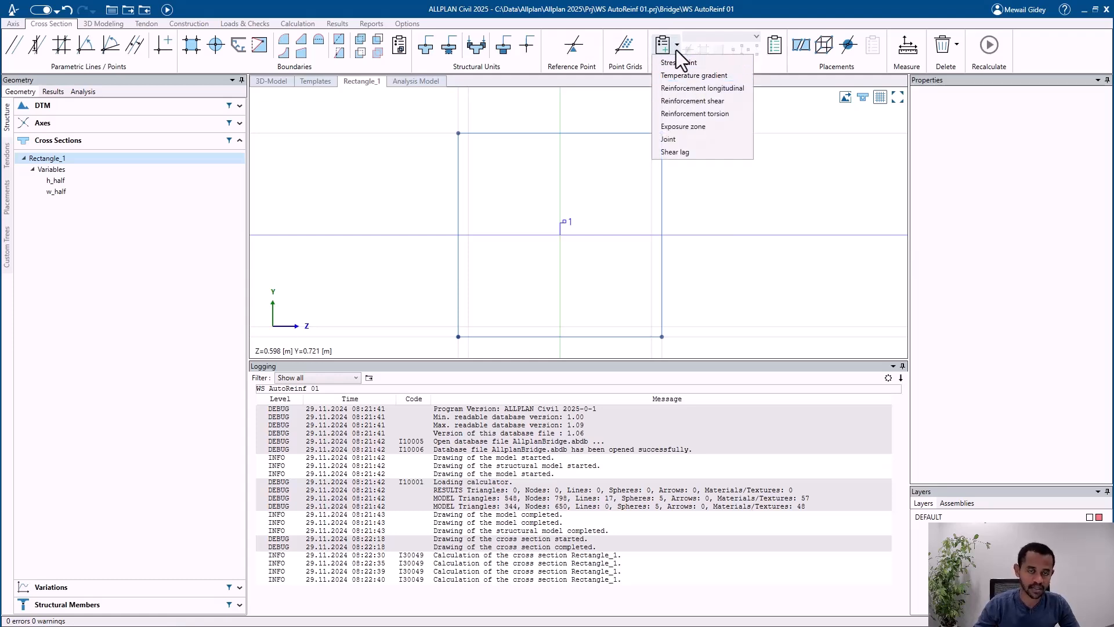
click(709, 90)
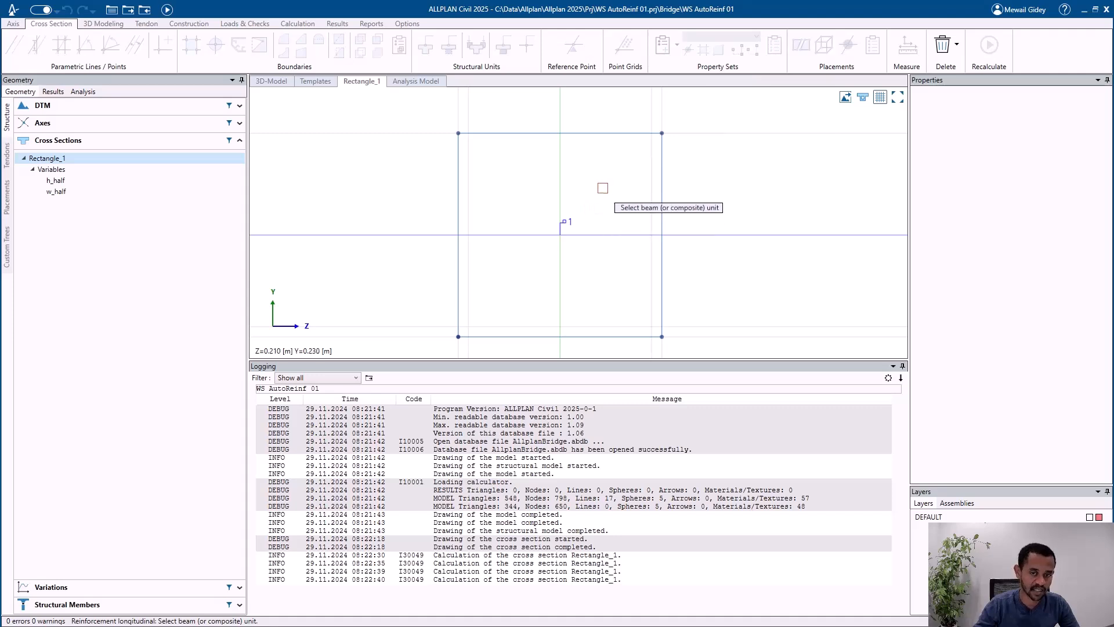
click(572, 220)
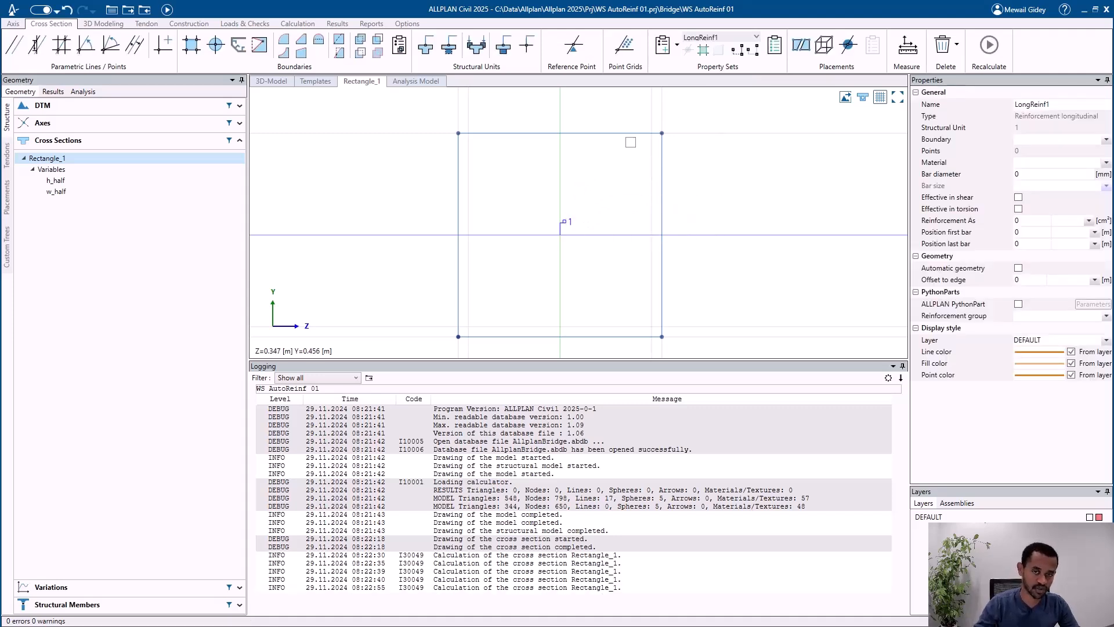
click(863, 97)
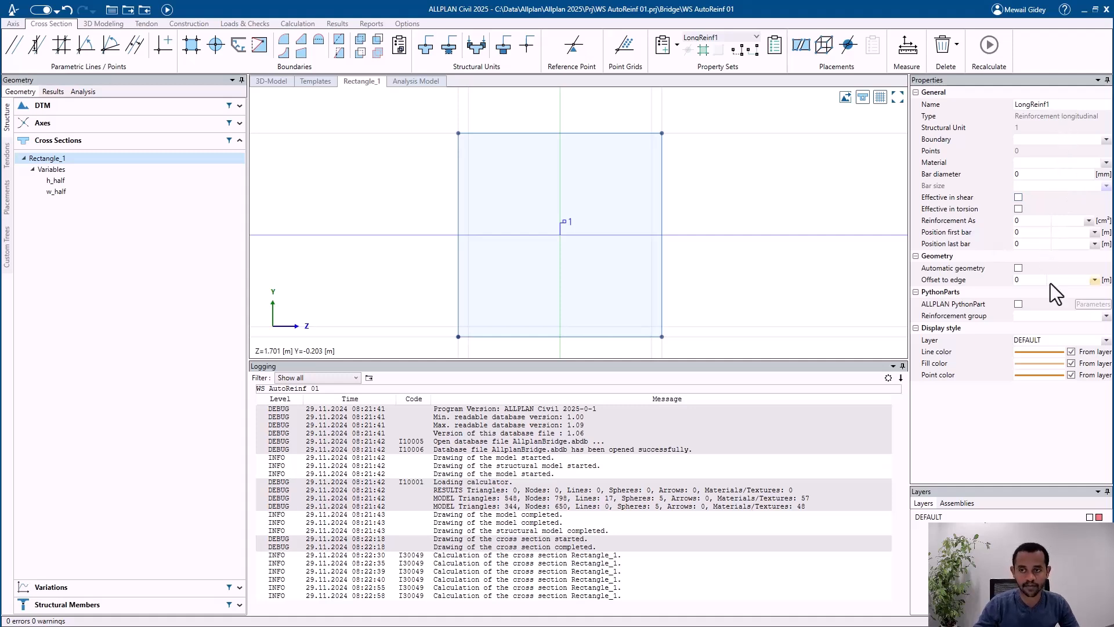
click(1043, 140)
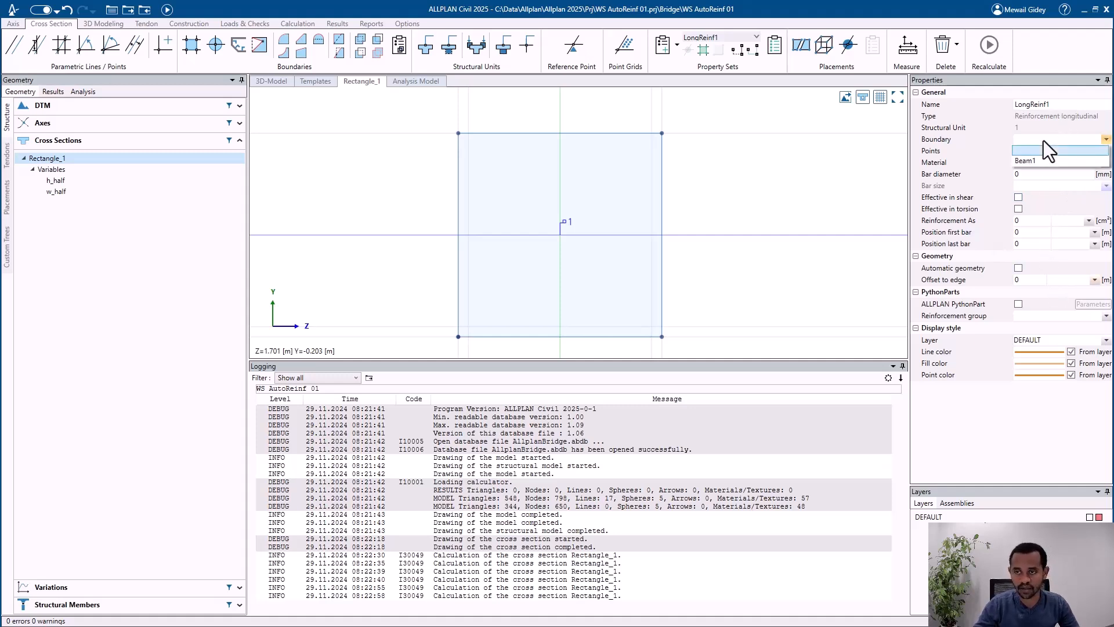
click(1044, 140)
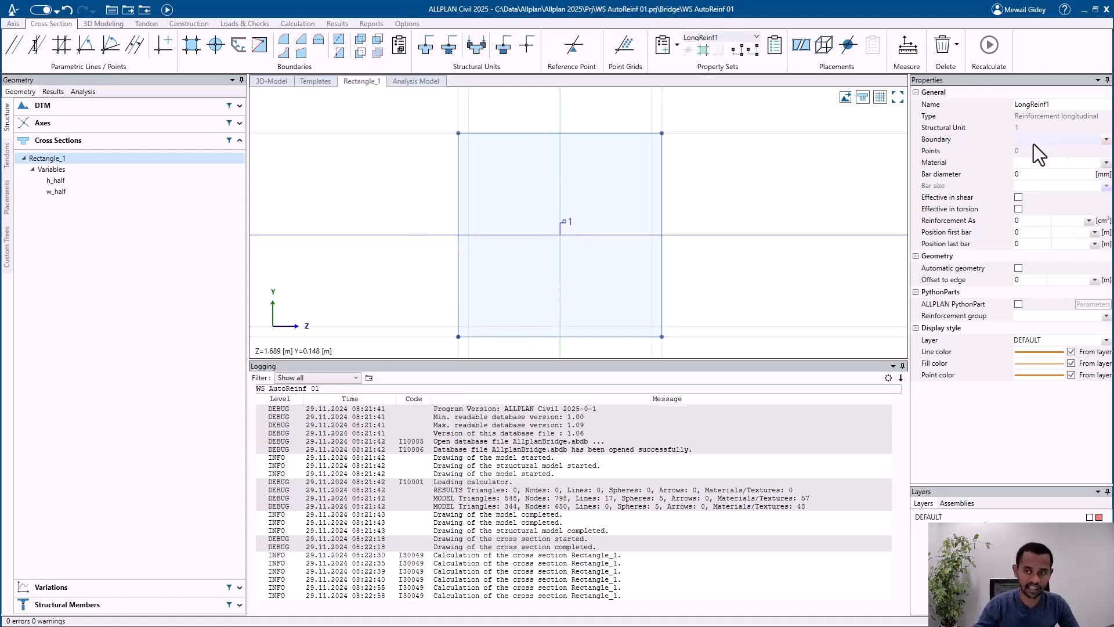
click(1054, 141)
click(1055, 145)
Step: Create the LongReinf1 boundary along the bottom offset line between its intersections with the two side offset lines, and select LongReinf1
click(704, 52)
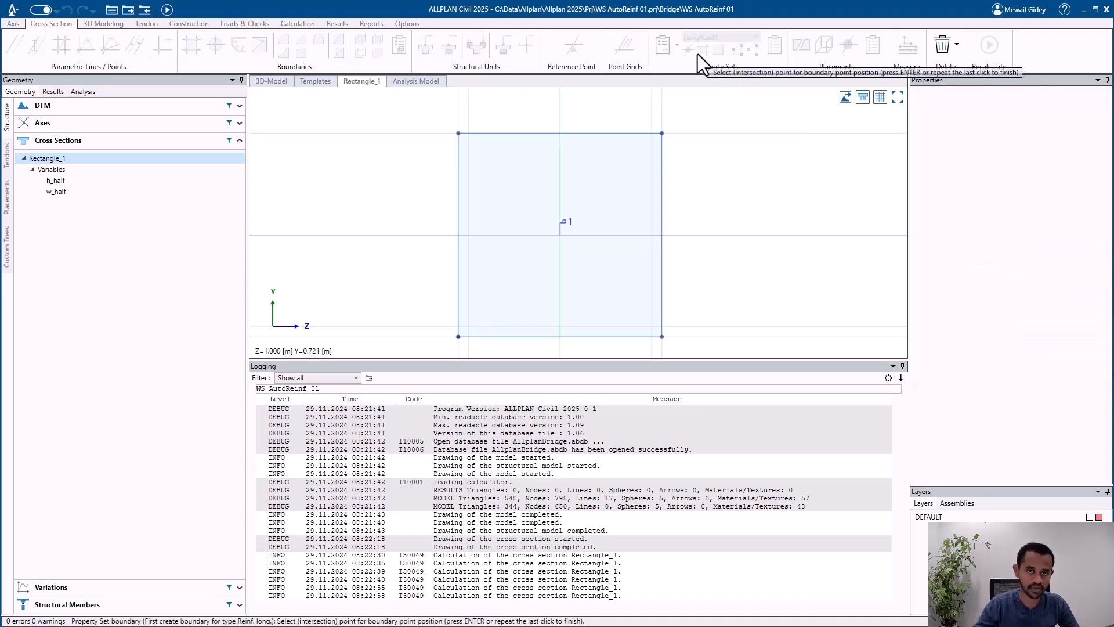
click(471, 325)
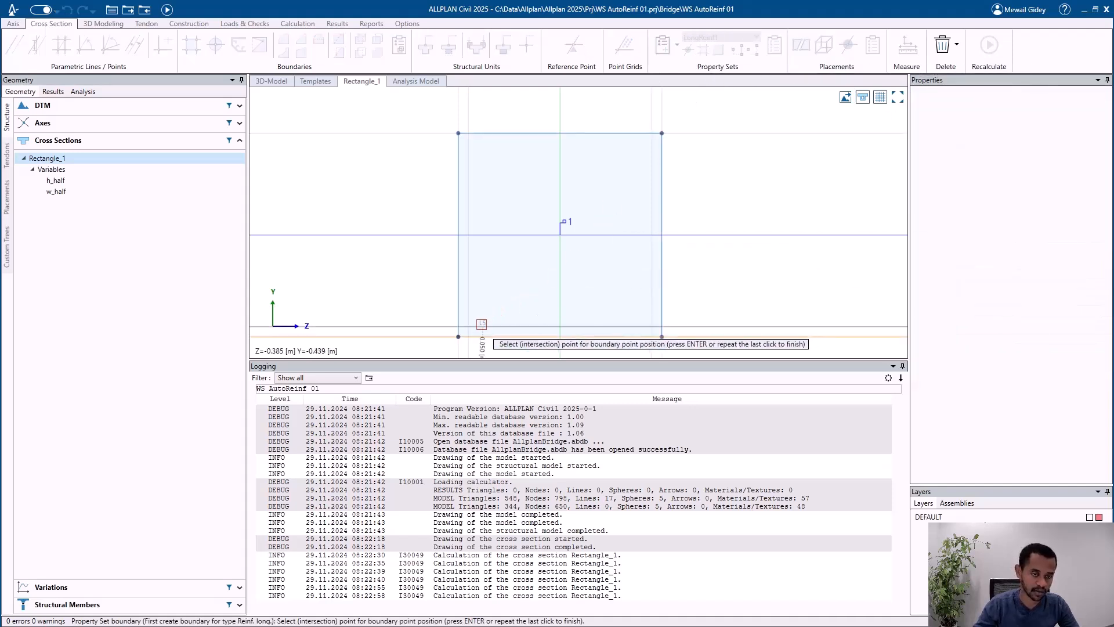
click(652, 326)
key(Return)
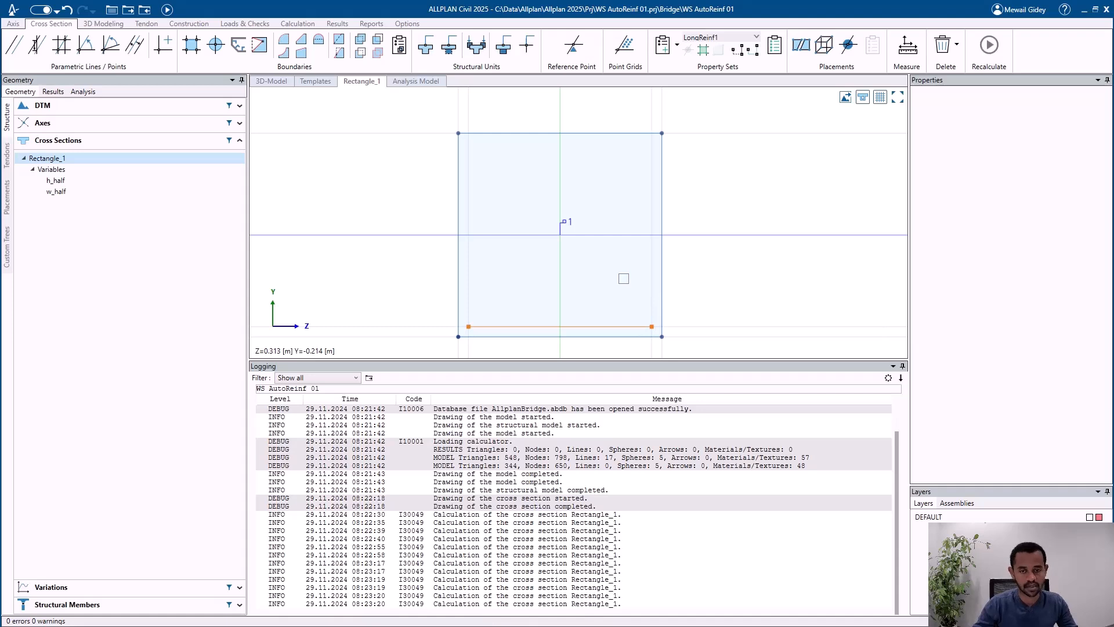
click(598, 327)
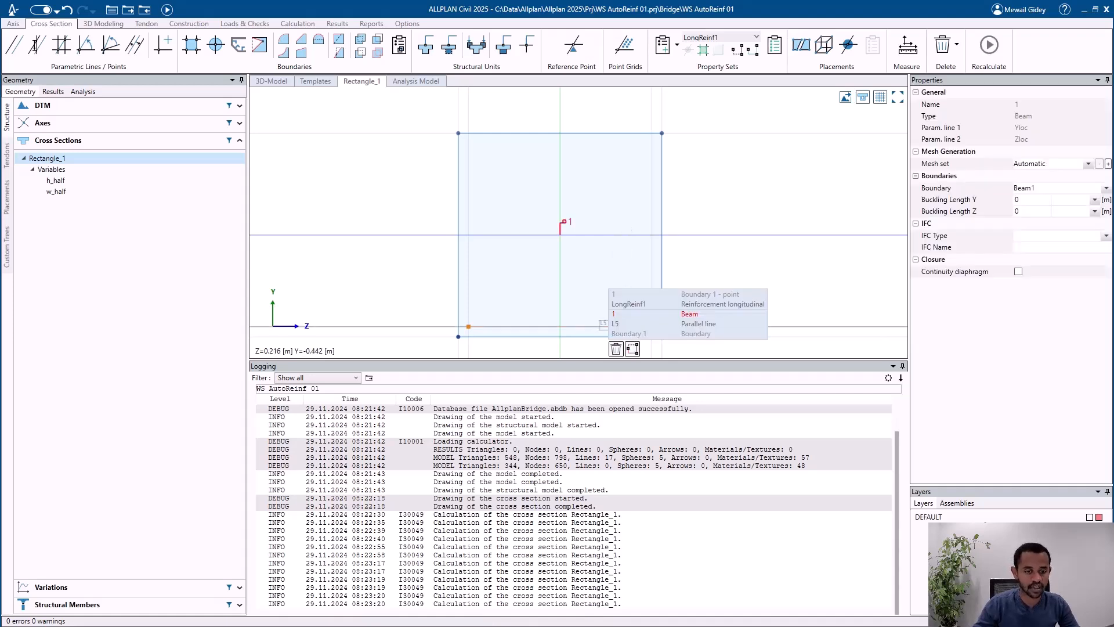
click(631, 304)
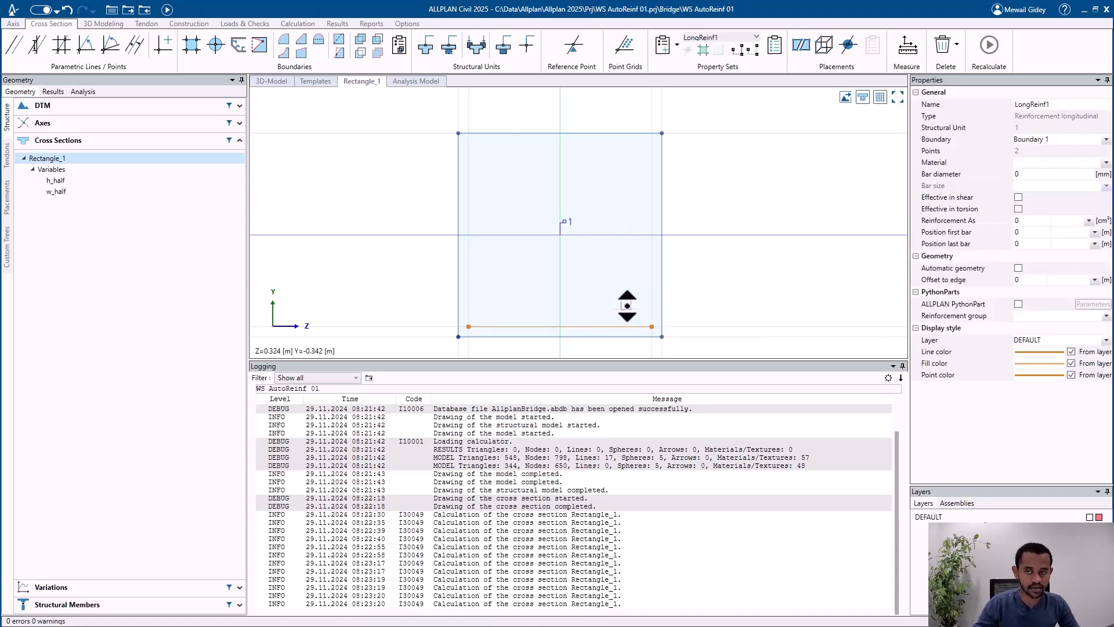
Step: Try Beam1 as the boundary of LongReinf1 and change it back to Boundary 1
click(1049, 141)
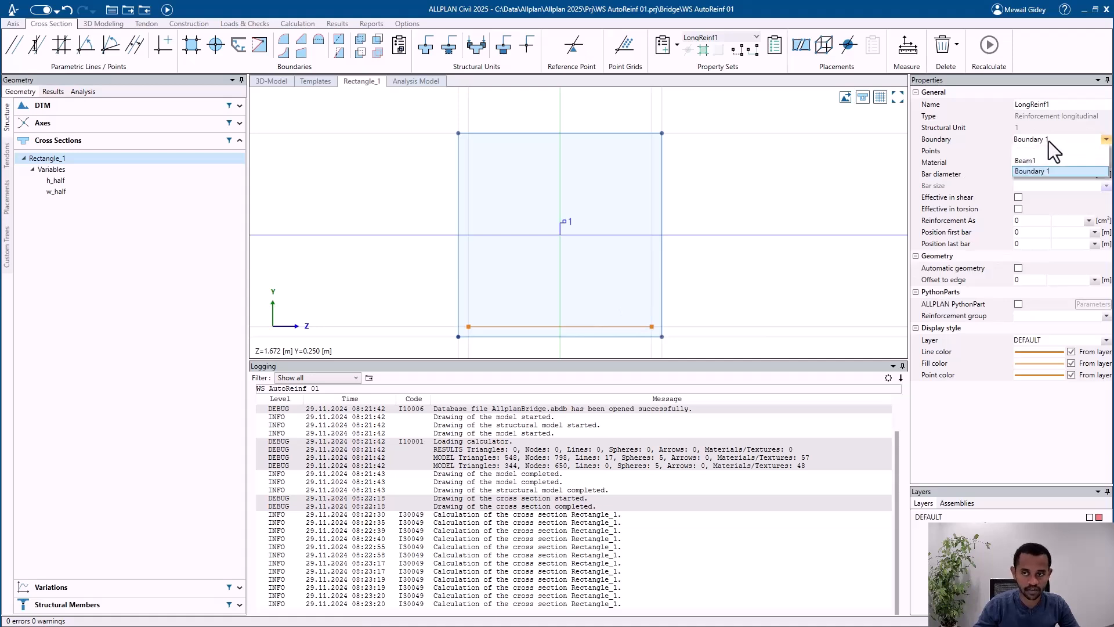
click(1046, 162)
click(1050, 139)
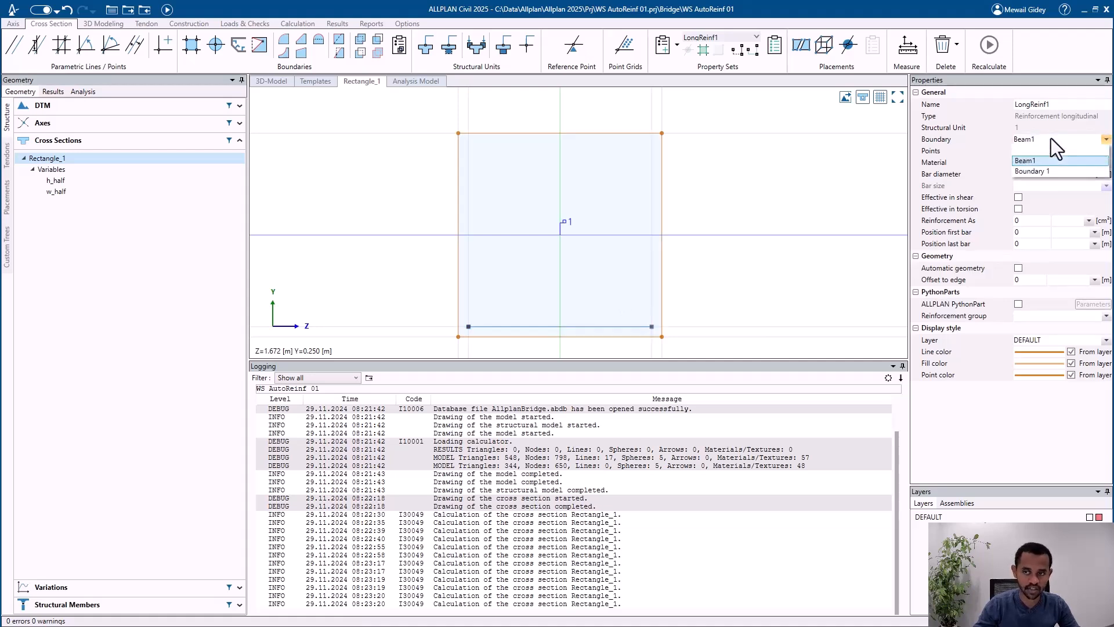
click(1043, 171)
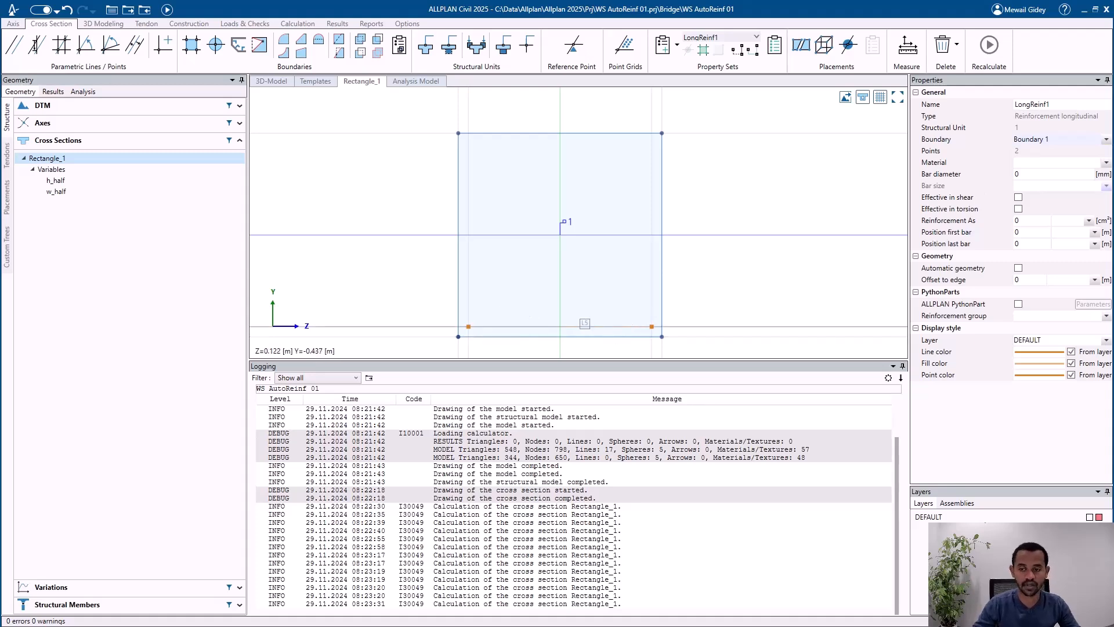
Step: Set the bar diameter of LongReinf1 to 20 mm and its reinforcement area As to 25 cm²
click(1063, 165)
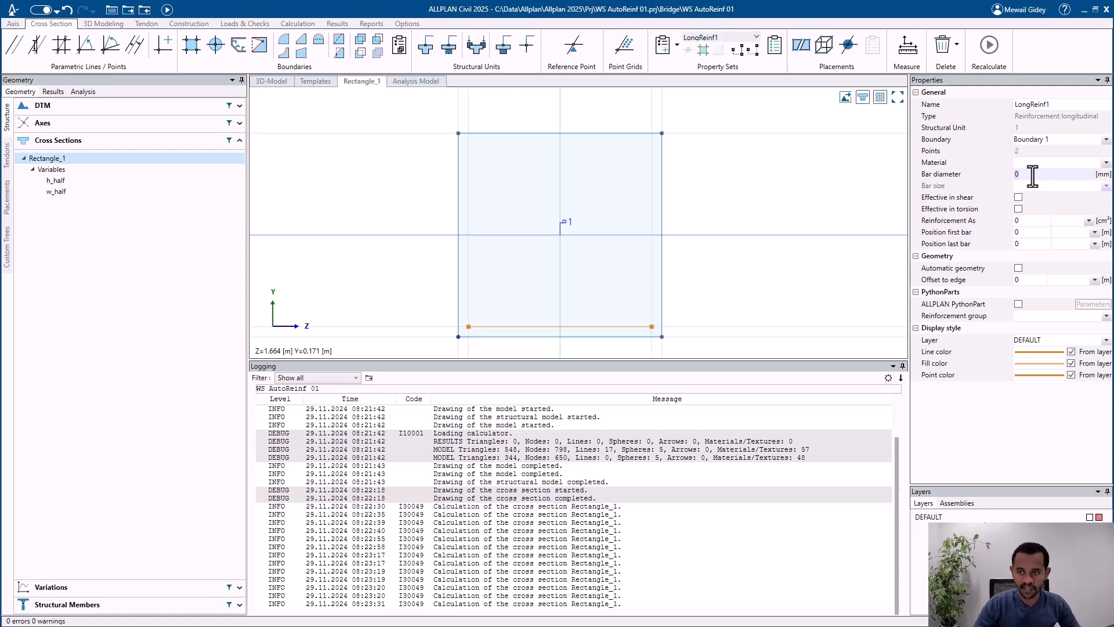
text(20)
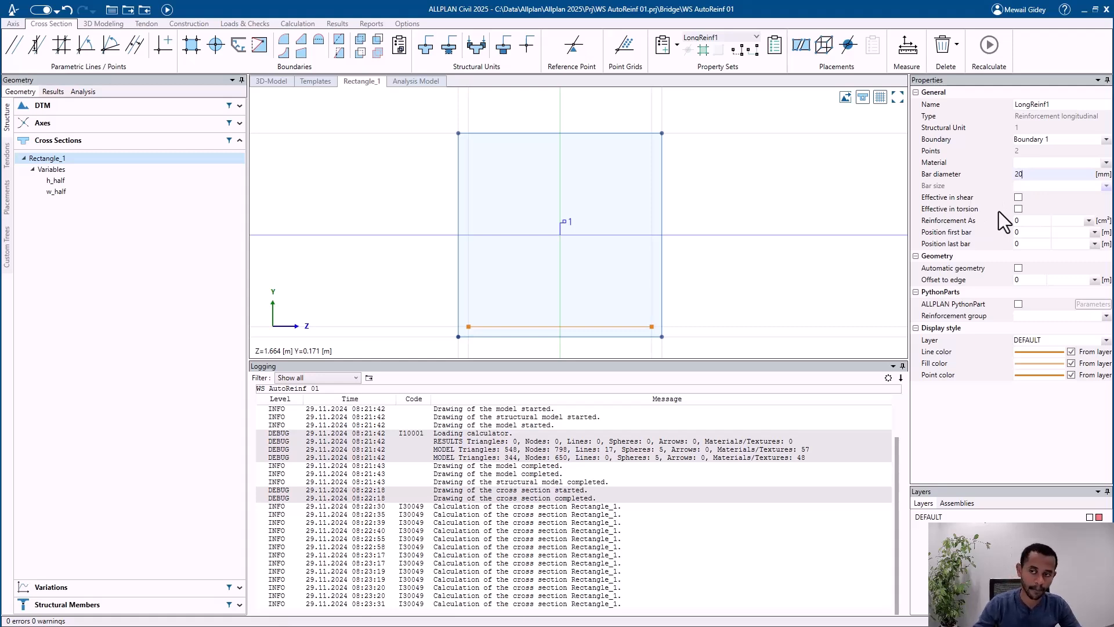
click(1020, 223)
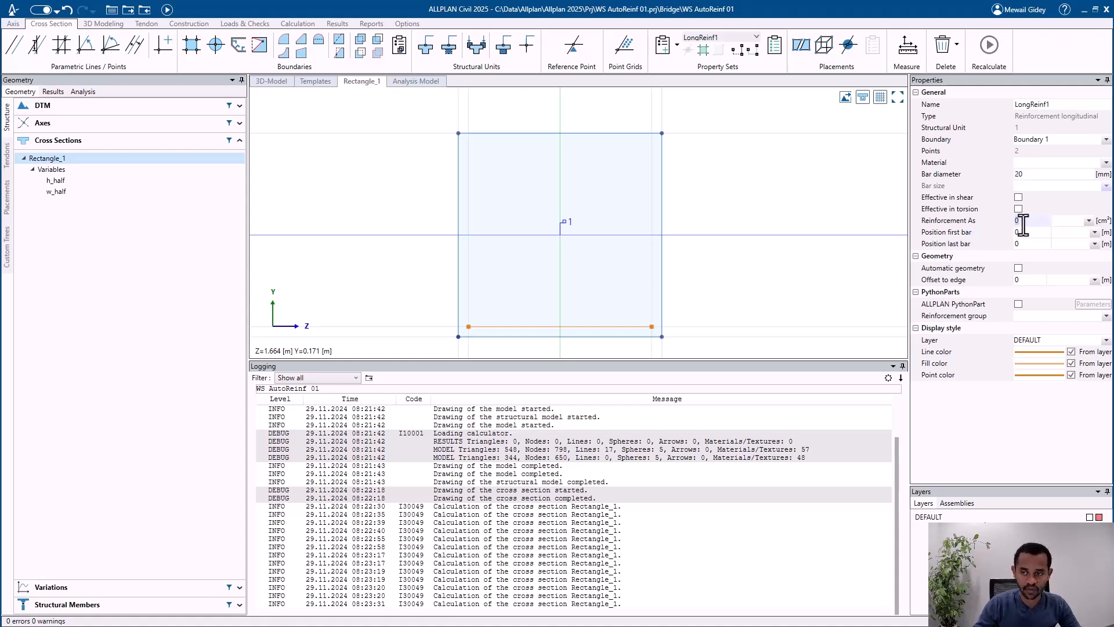
text(3)
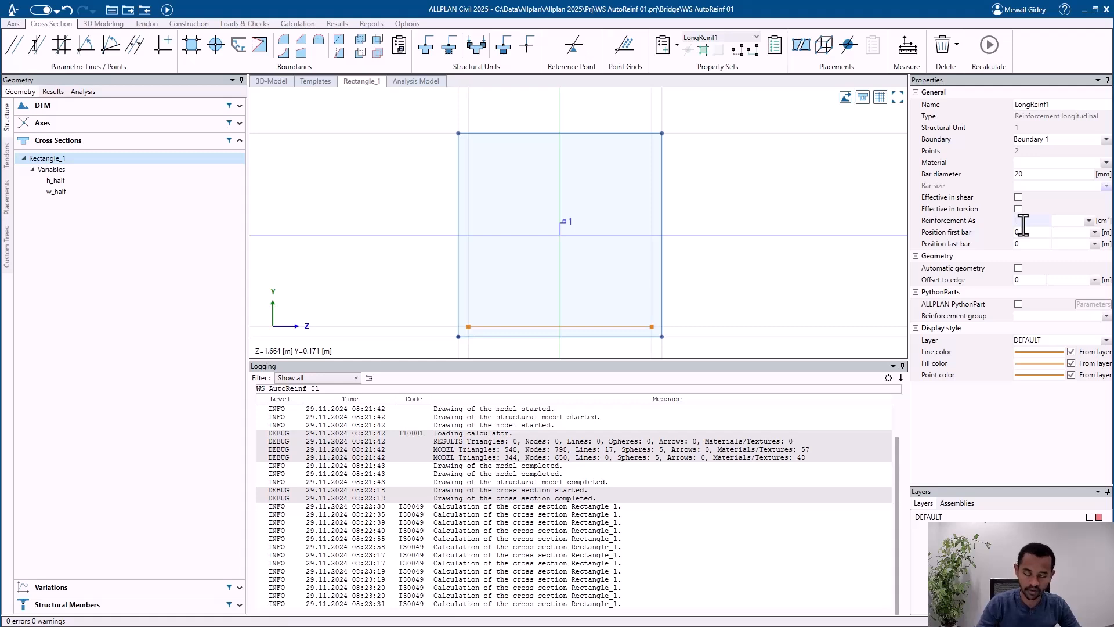
key(Tab)
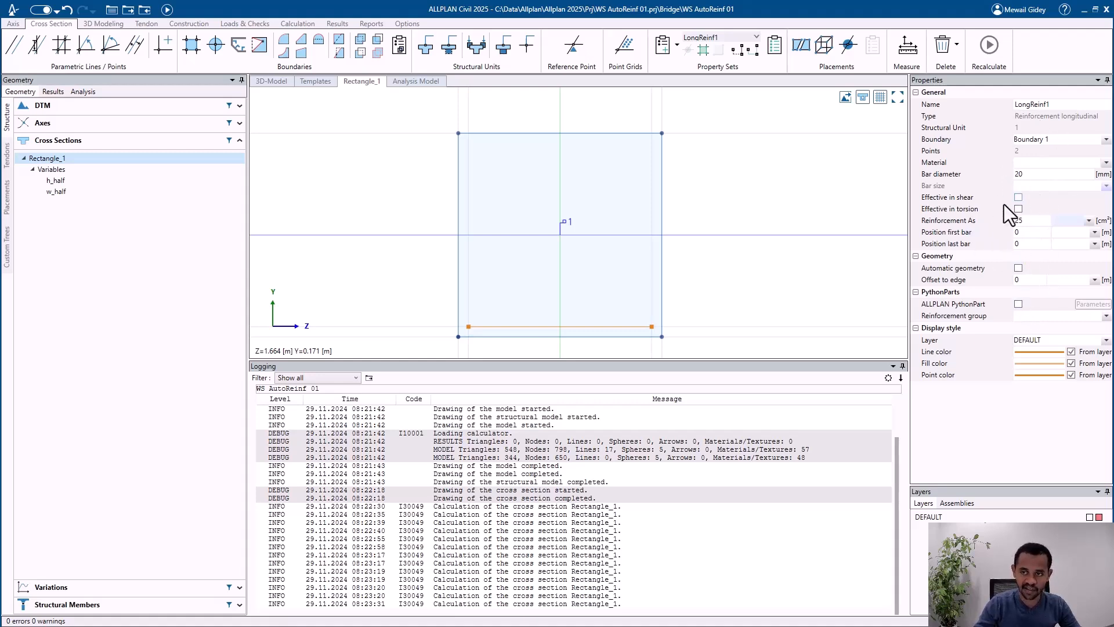
Step: Enable the ALLPLAN PythonPart for LongReinf1 and assign LongReinfSweep.pyp to it in the placement parameters
click(1019, 303)
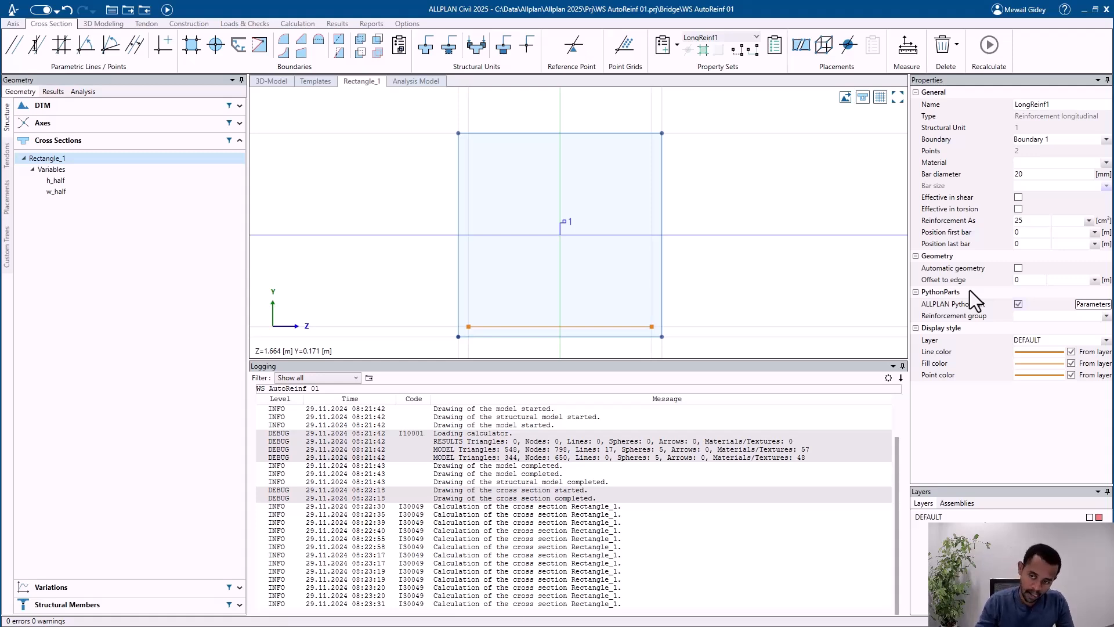
click(1092, 304)
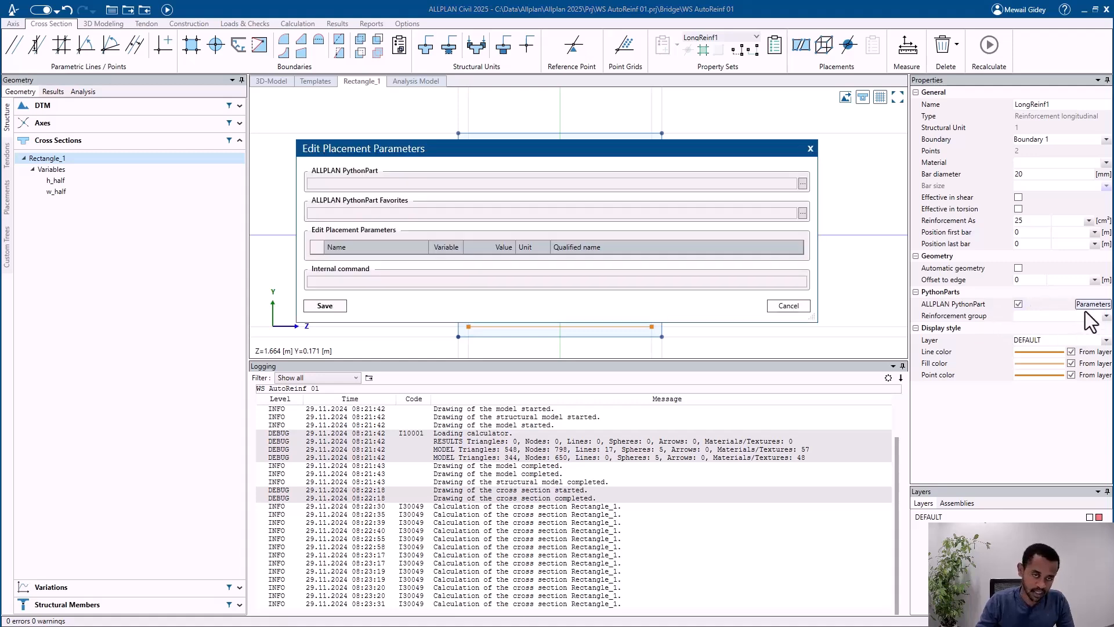
drag(547, 152, 625, 144)
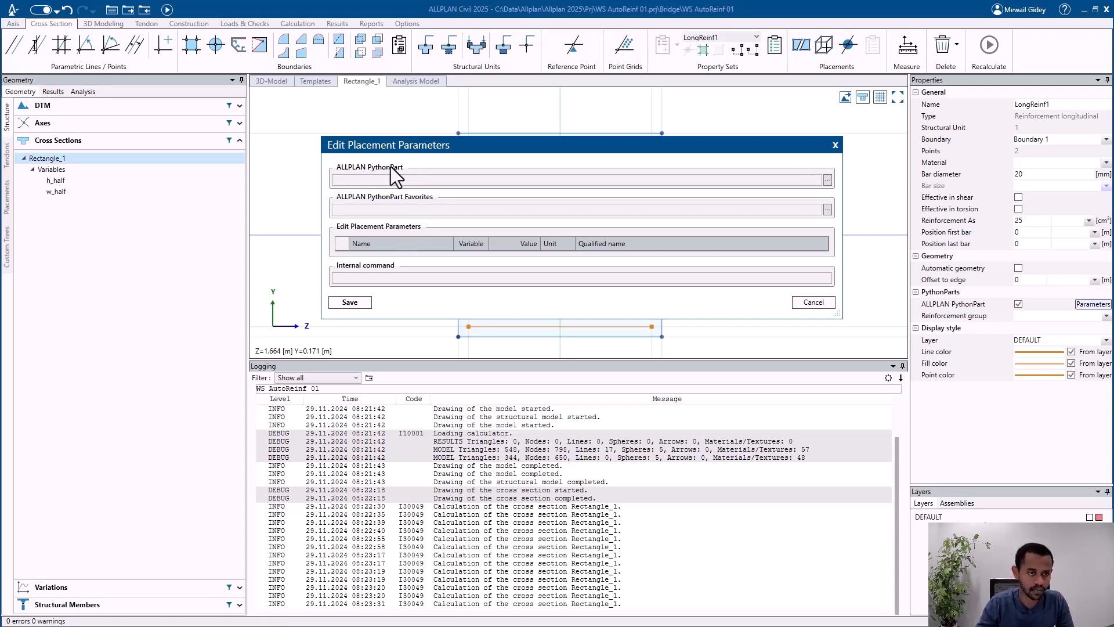
click(827, 180)
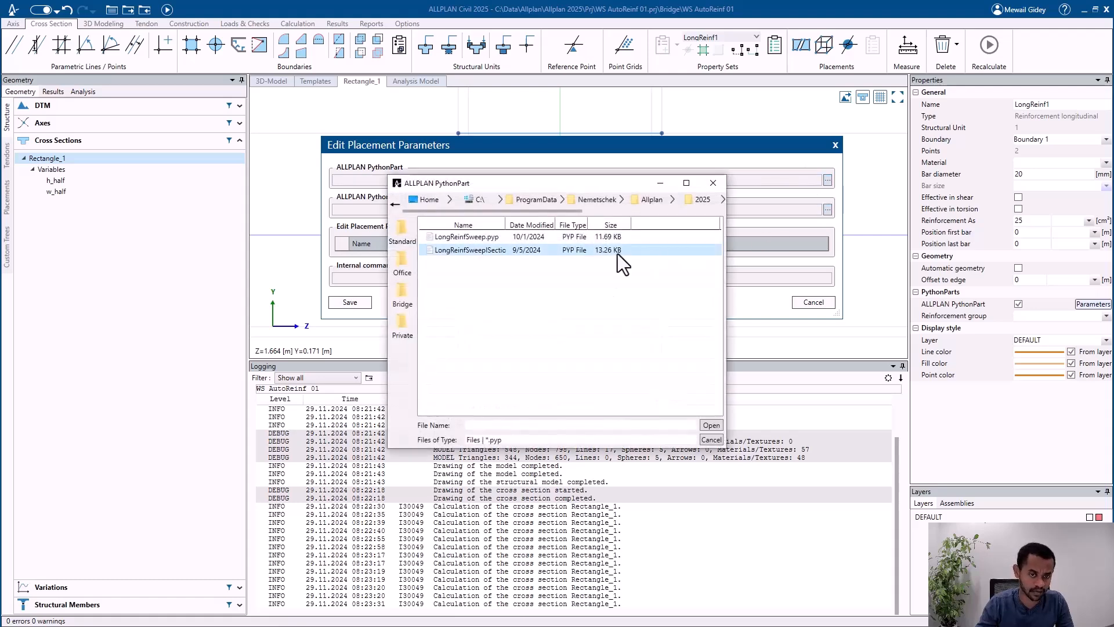
click(401, 296)
double_click(451, 250)
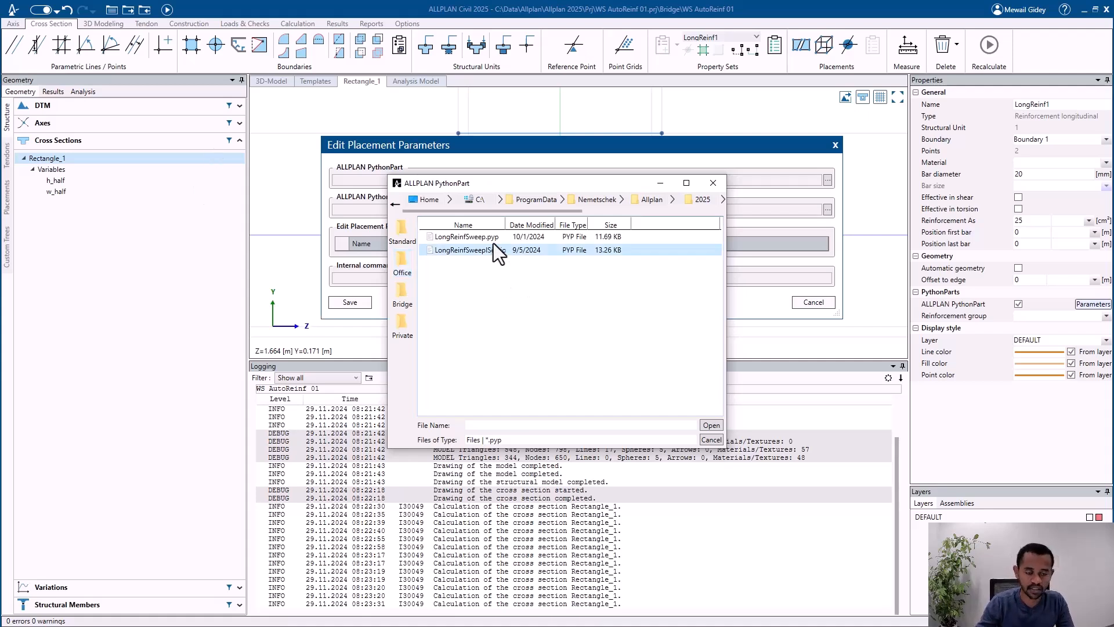
drag(575, 185, 620, 225)
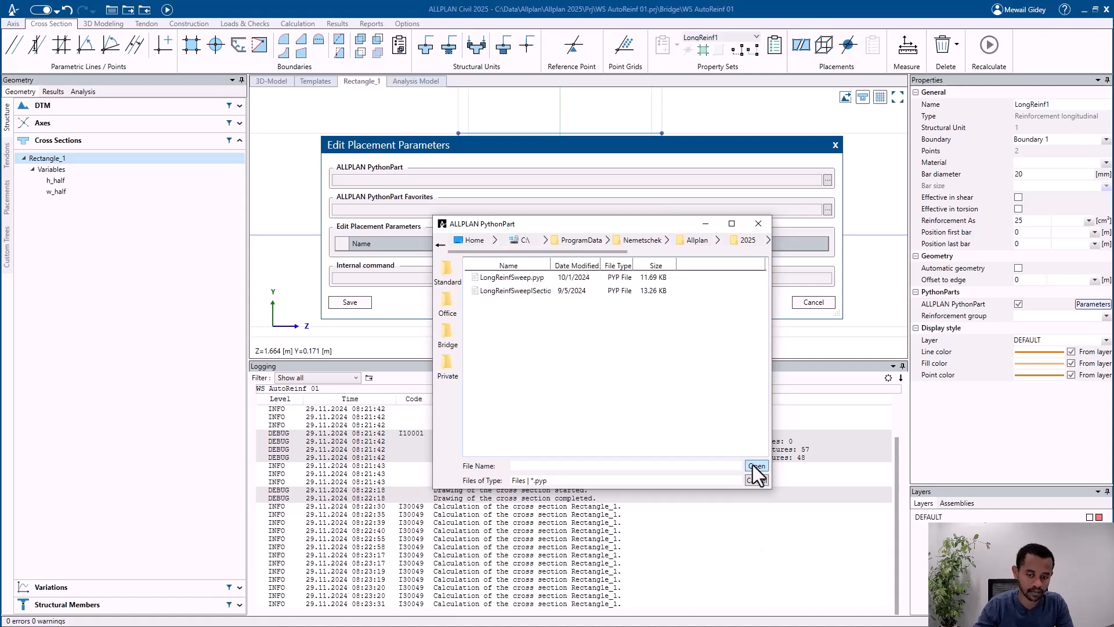
click(542, 278)
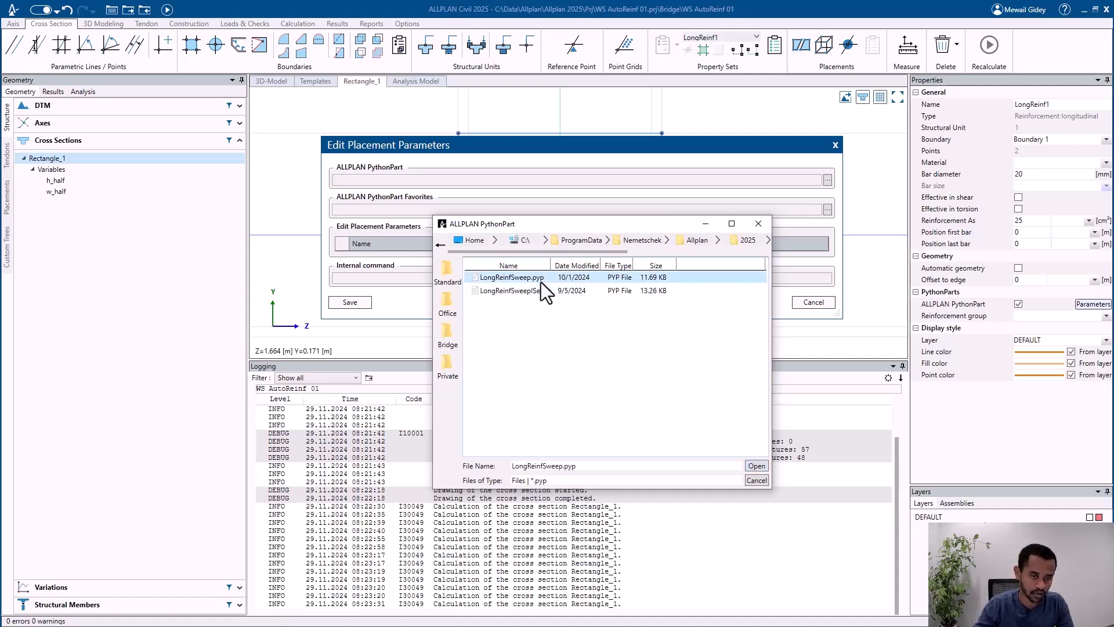
click(756, 466)
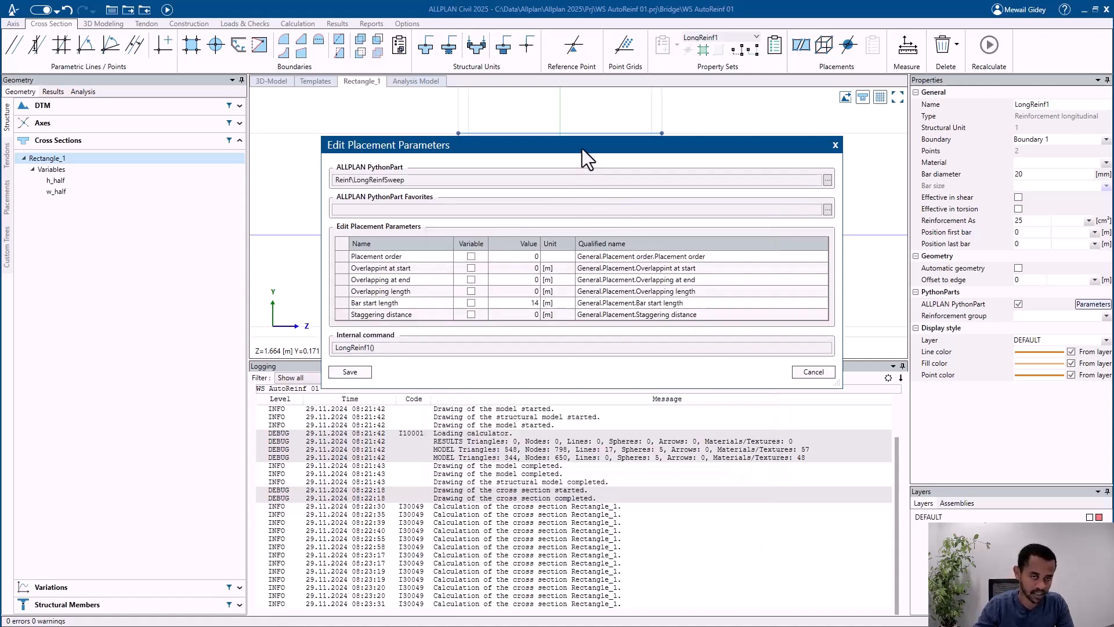
drag(583, 149, 583, 115)
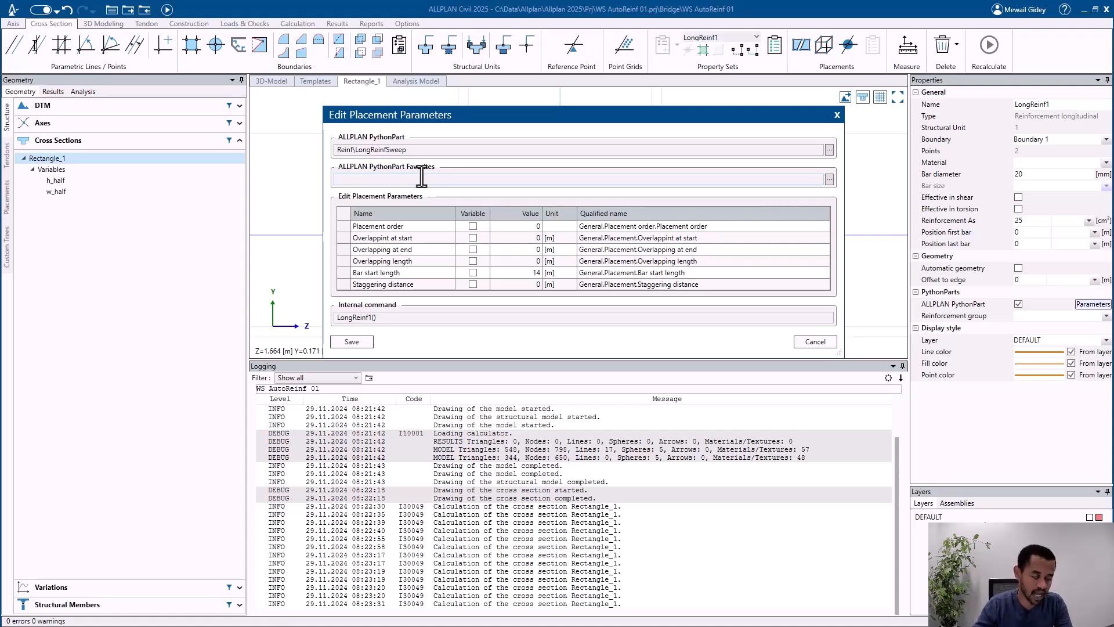
click(829, 180)
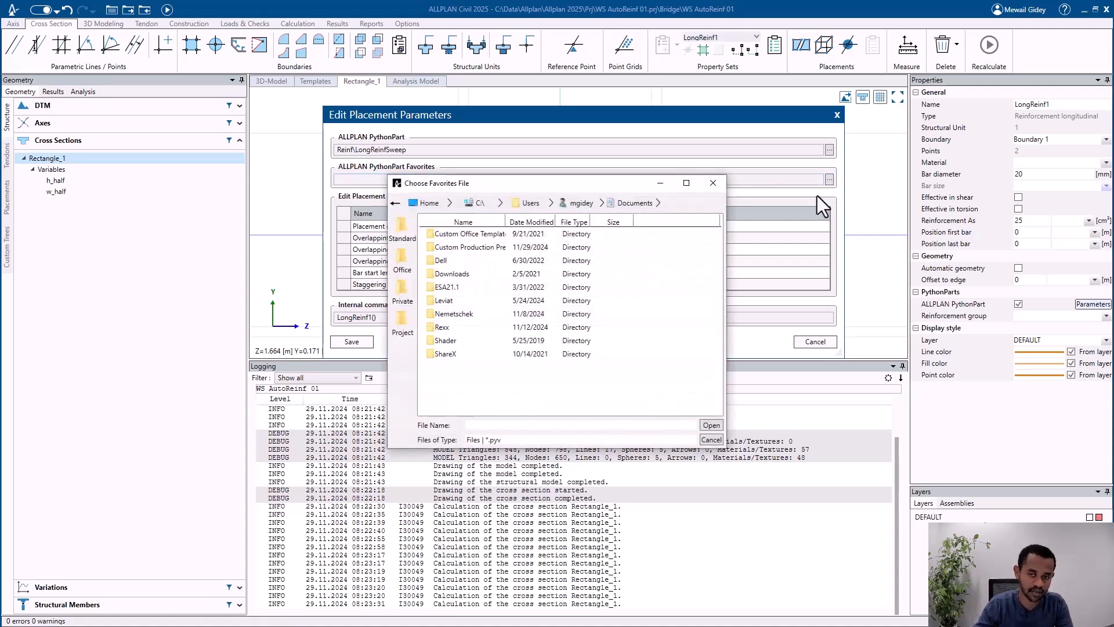
click(713, 439)
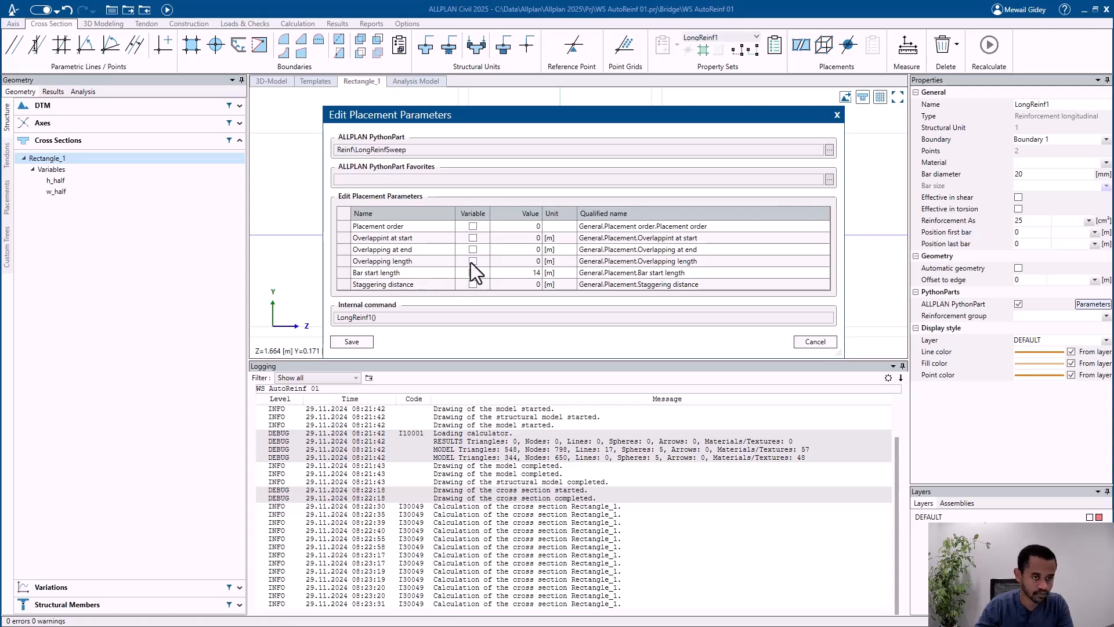
Step: Try making the placement order a variable with value 1, and turn the variable off again
click(474, 227)
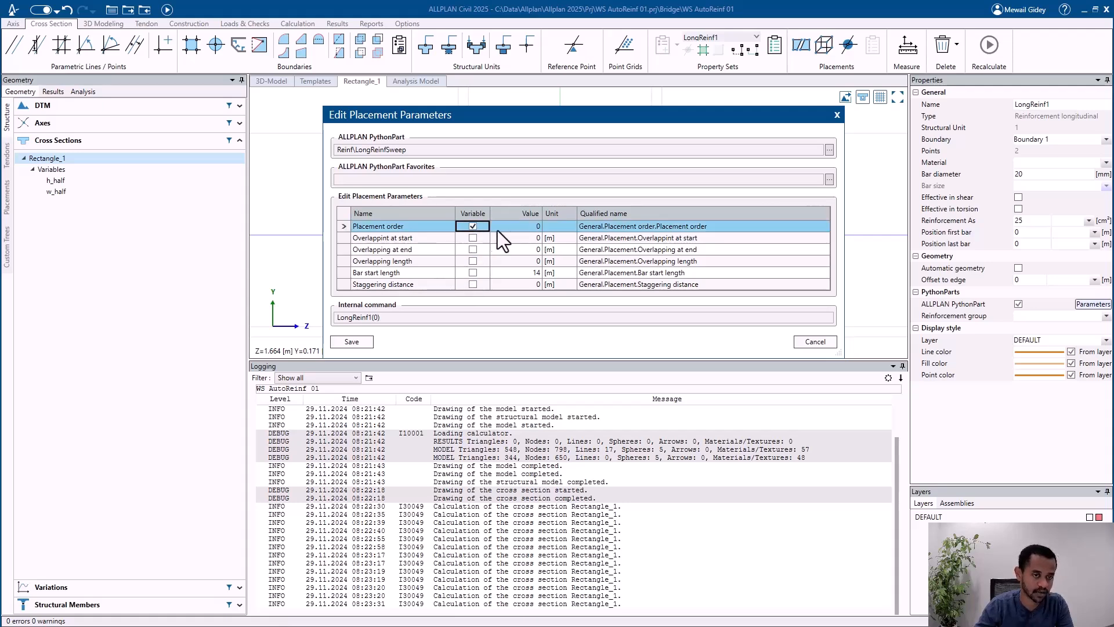
click(539, 228)
text(1)
key(Return)
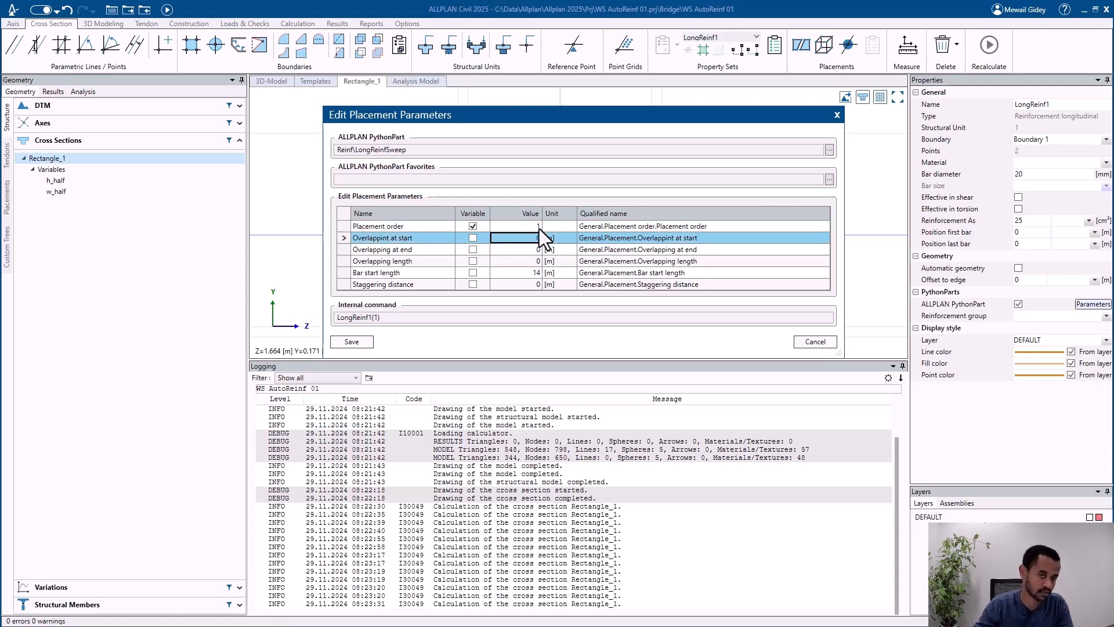
click(473, 226)
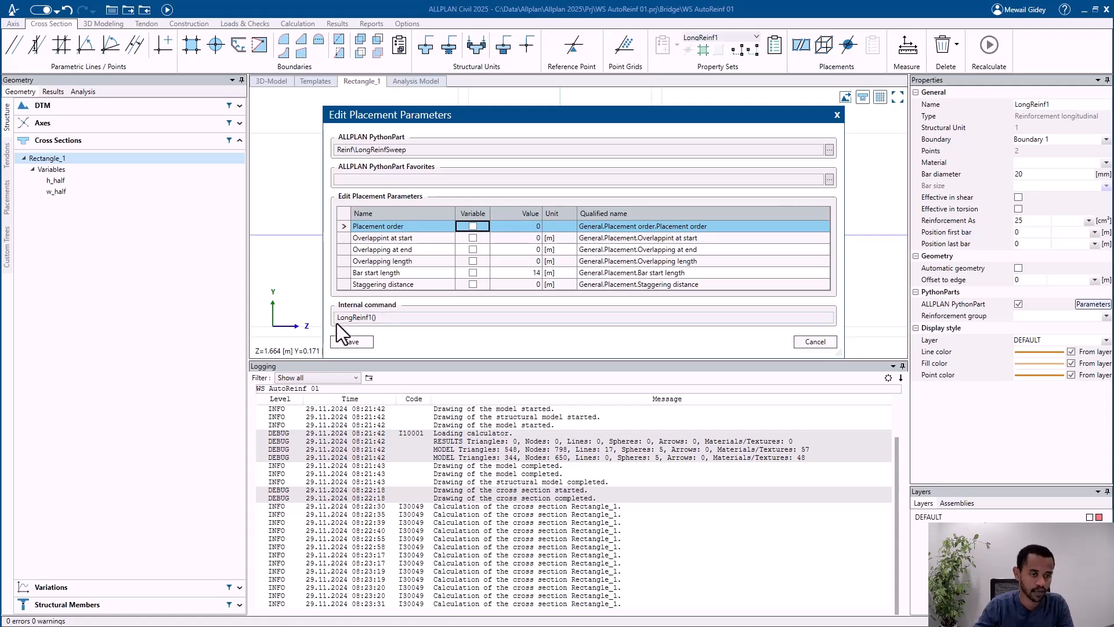
Step: Save the placement parameters of LongReinf1 and recalculate the model
click(351, 341)
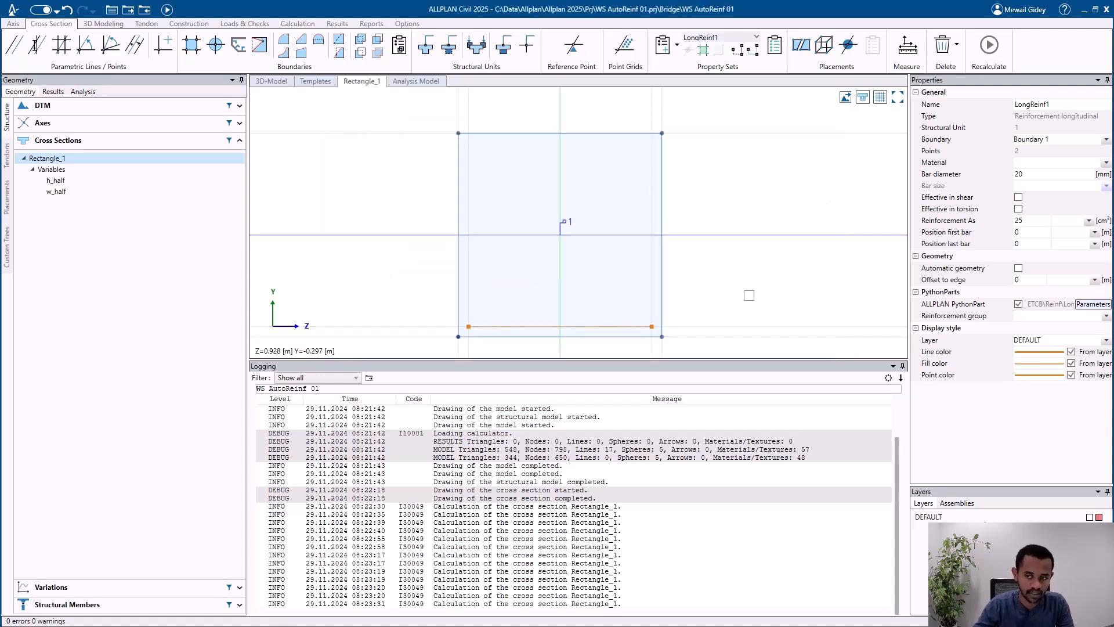
click(171, 8)
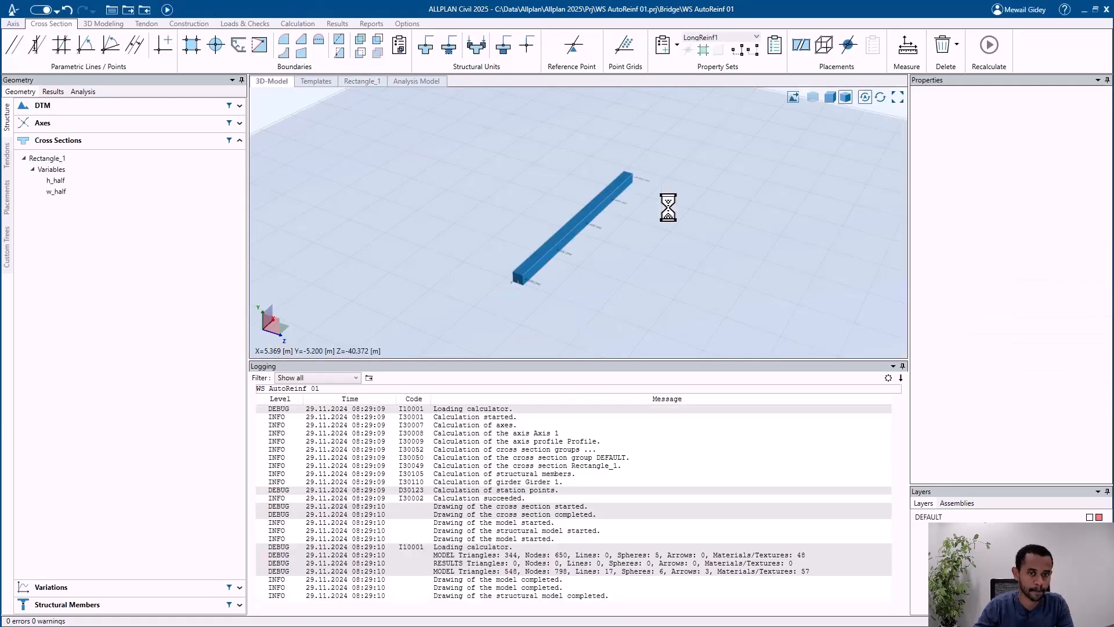
Step: Display the girder transparently in the 3D model and examine its starting cross section at close range
scroll(513, 279, up, 5)
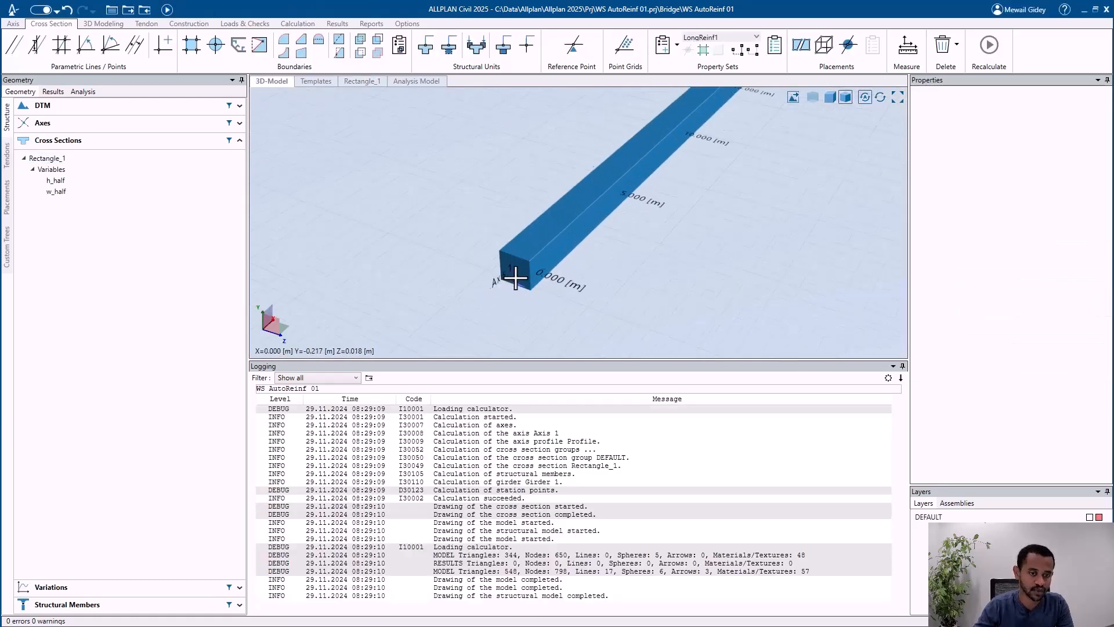
scroll(515, 278, up, 3)
middle_drag(517, 279, 534, 257)
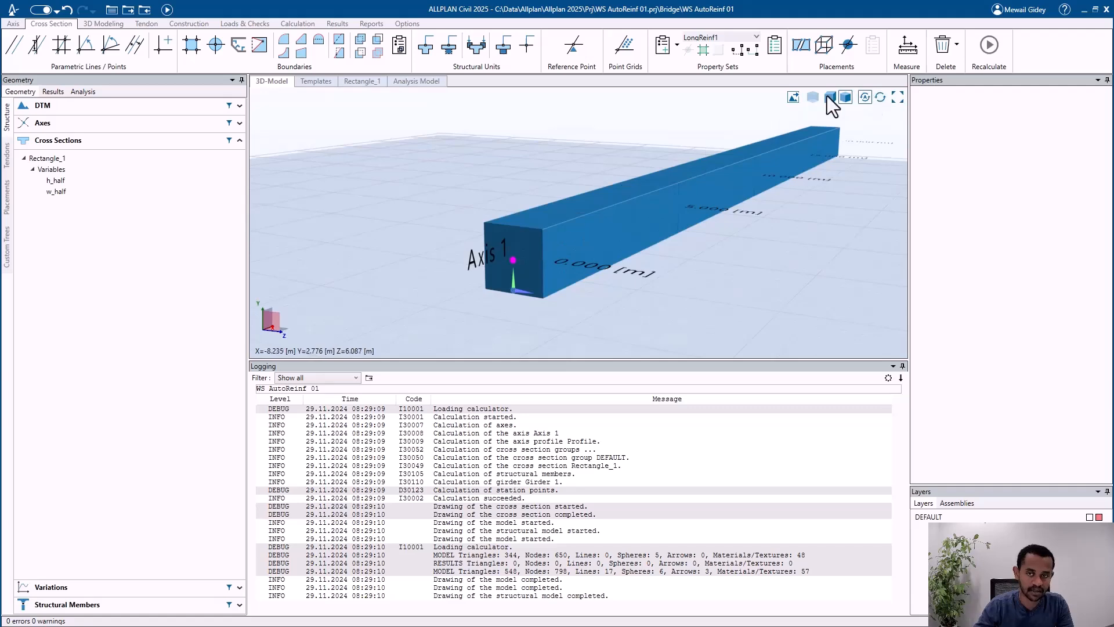
click(812, 97)
scroll(522, 286, up, 4)
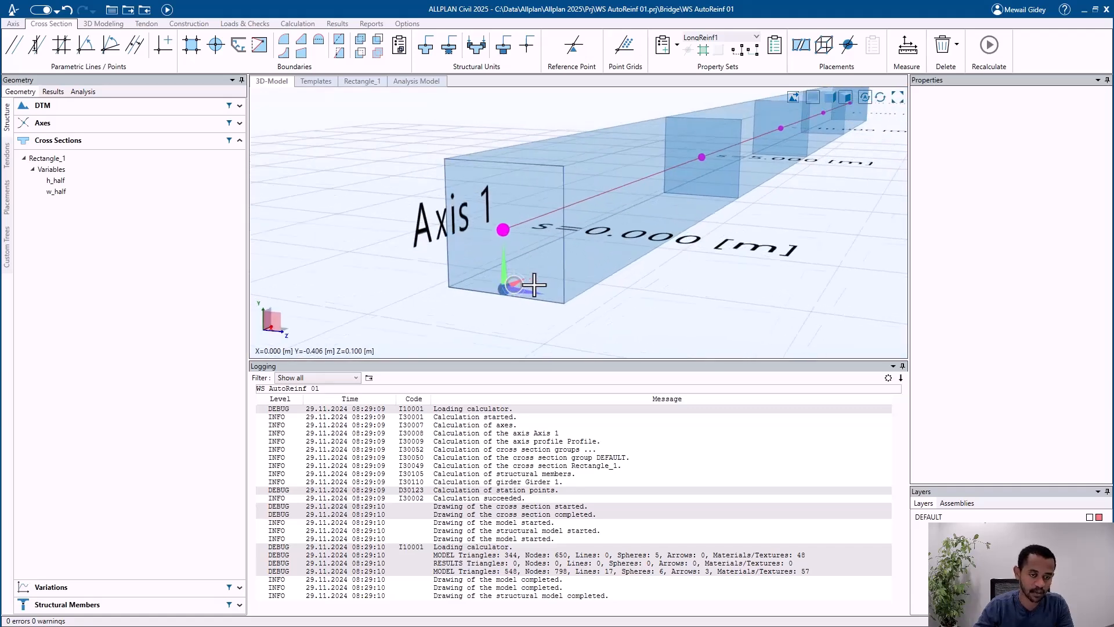
middle_drag(534, 285, 508, 296)
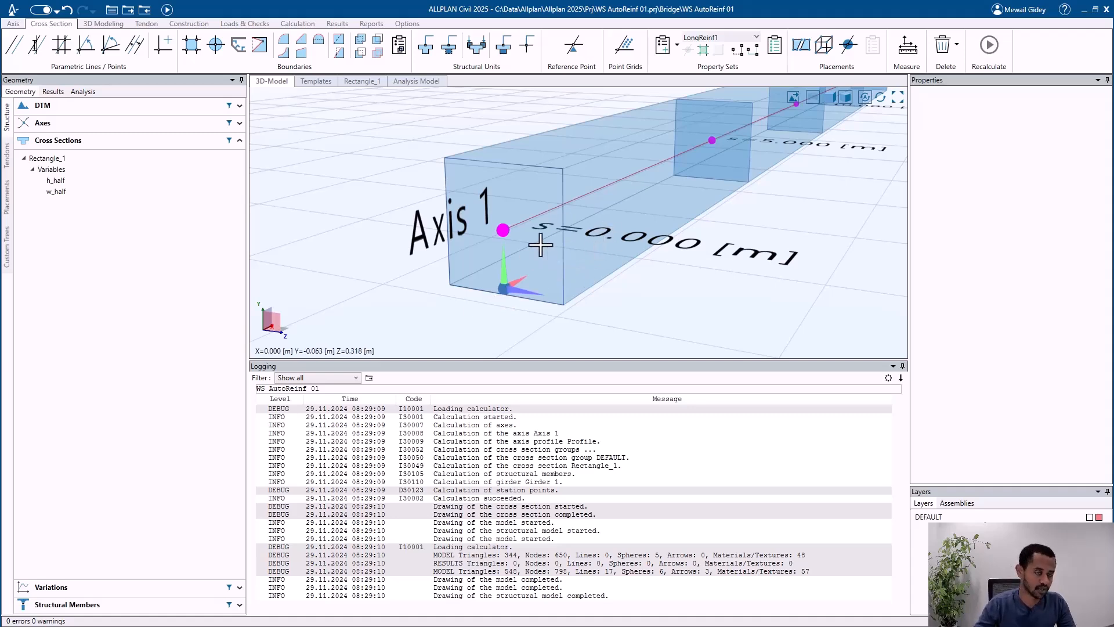
Step: Recalculate the model once more and switch to ALLPLAN
click(168, 10)
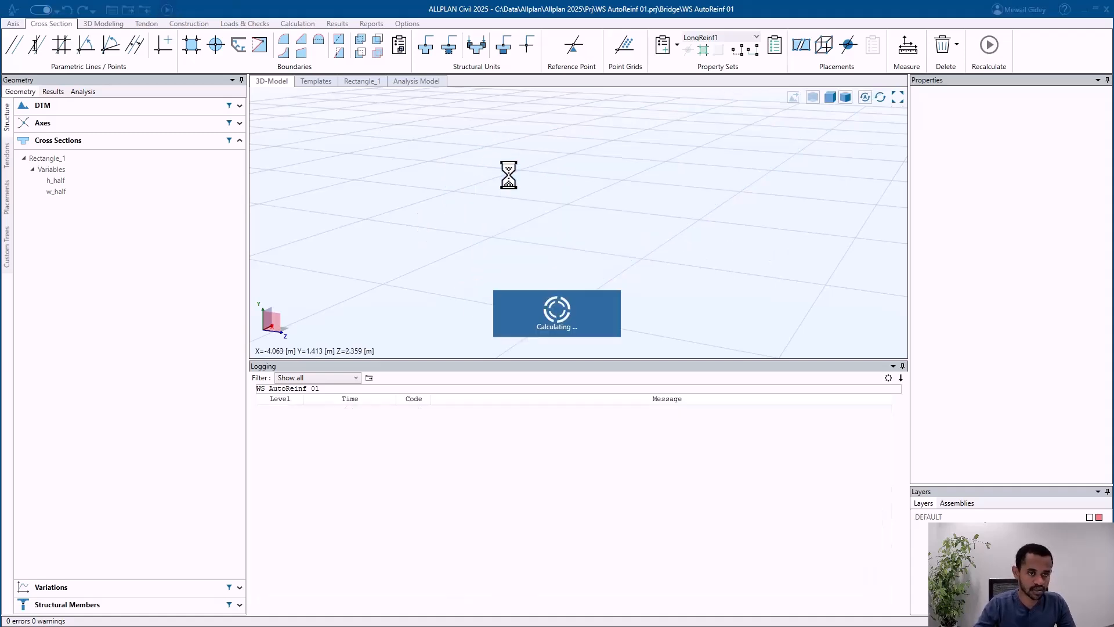
click(1084, 10)
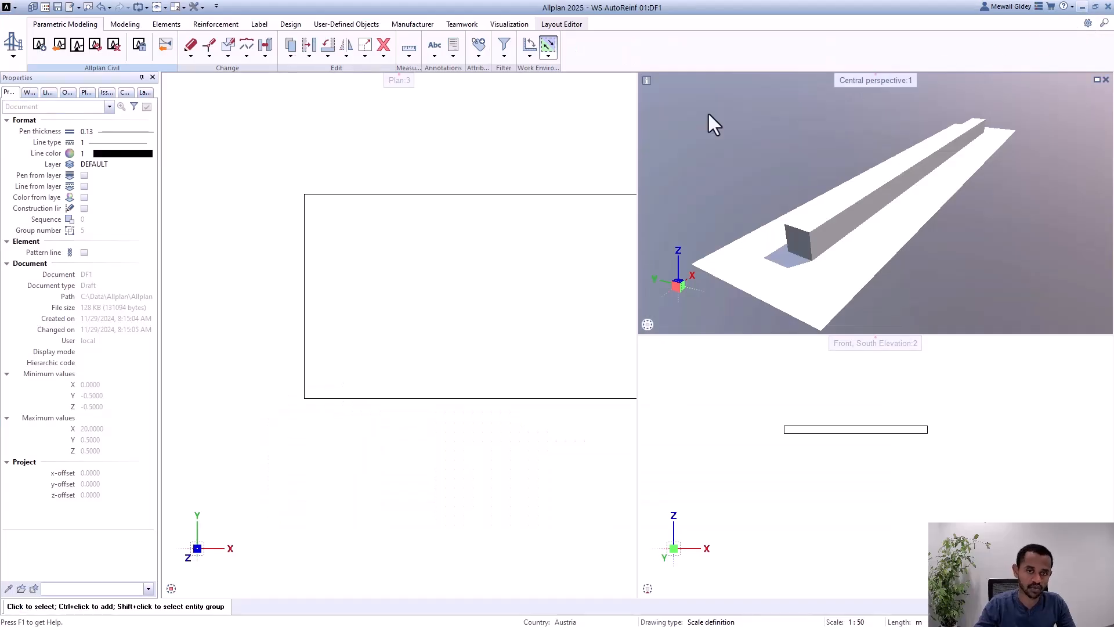
Step: Transfer the recalculated longitudinal reinforcement from ALLPLAN Civil into the drawing and check the bars in plan
click(96, 45)
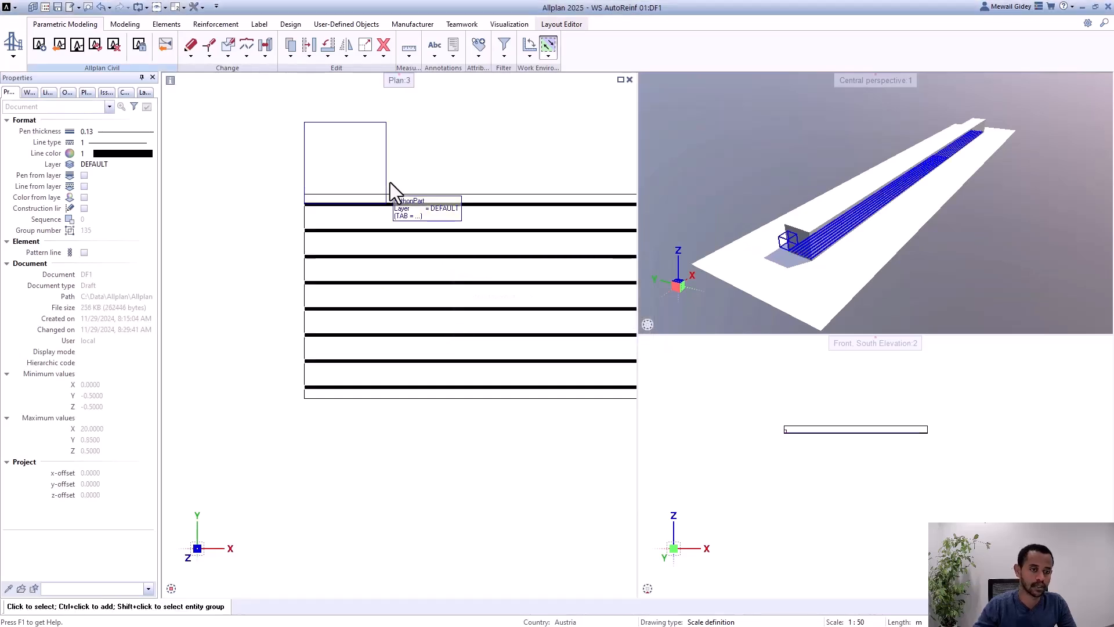
scroll(274, 267, down, 4)
scroll(275, 266, up, 4)
scroll(349, 281, up, 5)
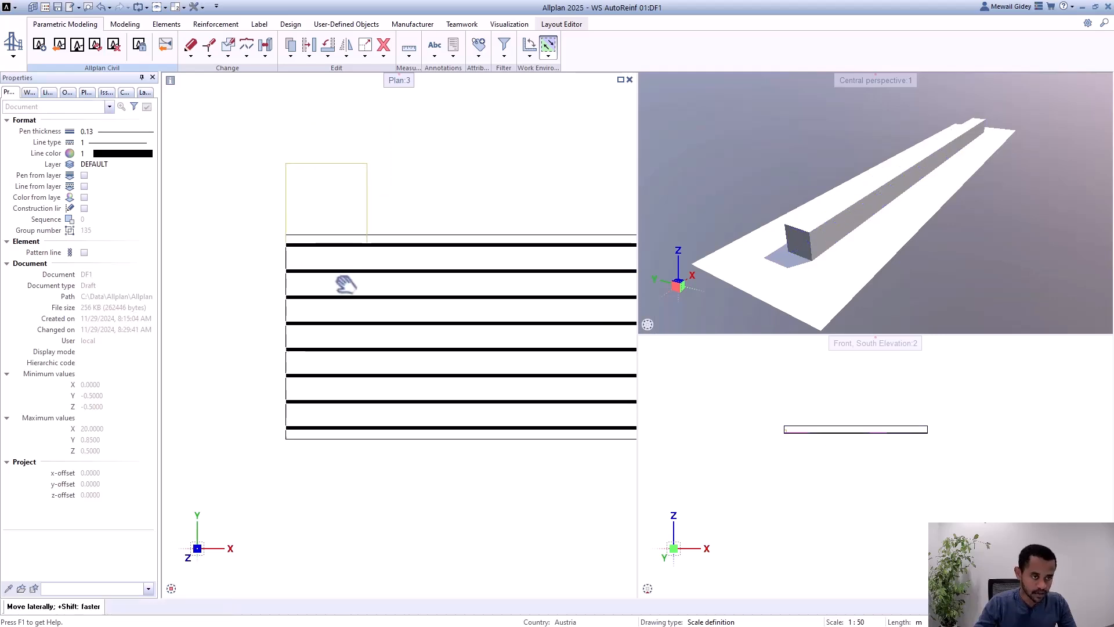
scroll(788, 255, up, 8)
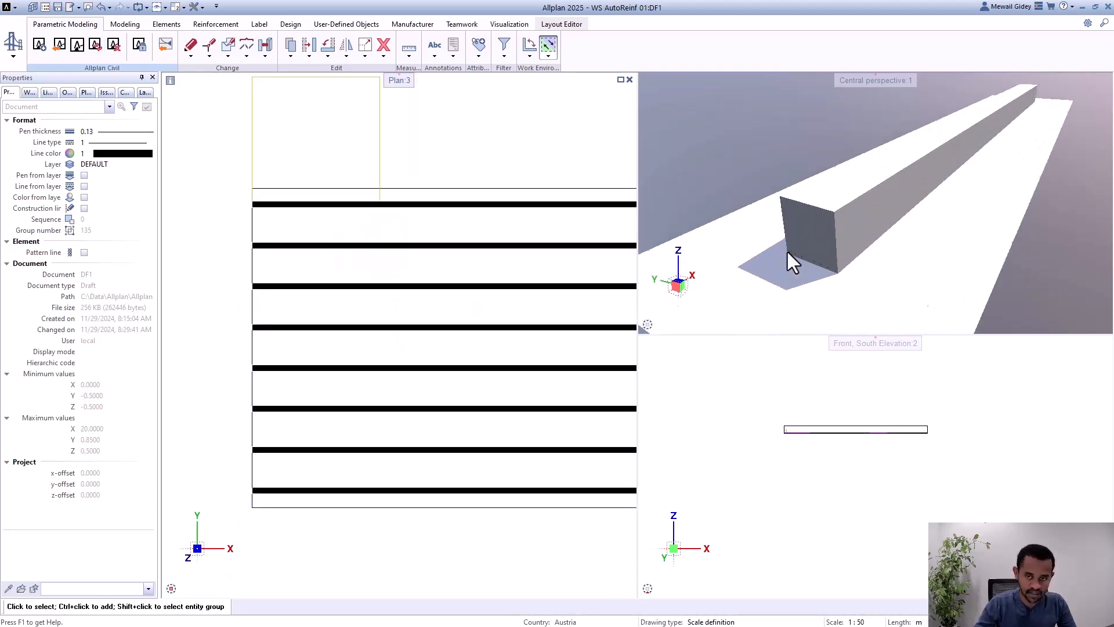
Step: Display the 3D solids object group transparently in the perspective view
click(1081, 325)
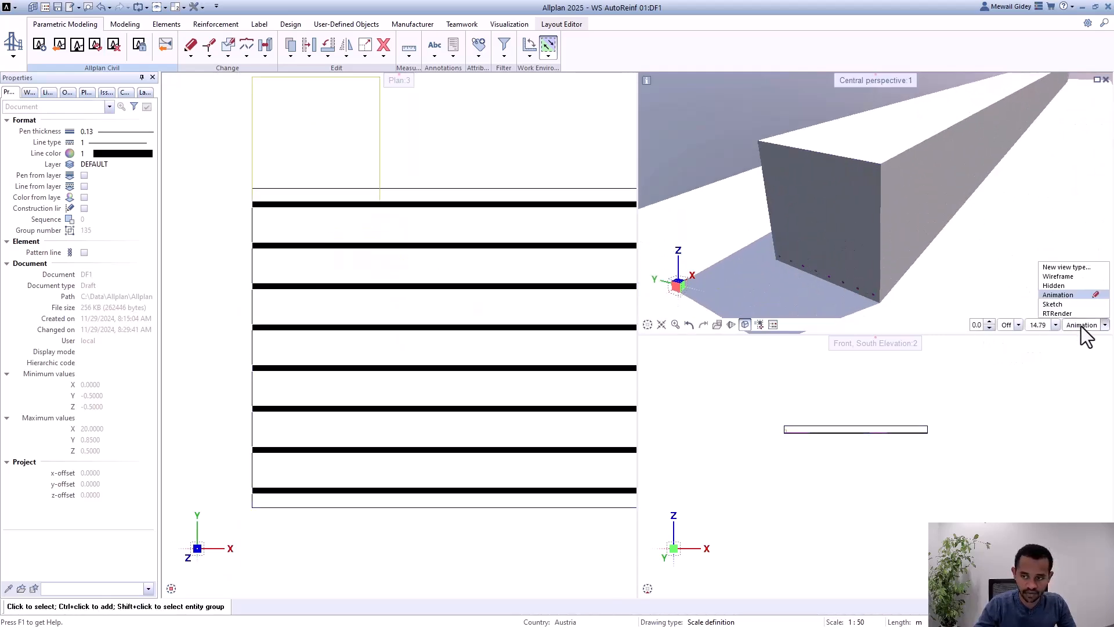
click(1084, 325)
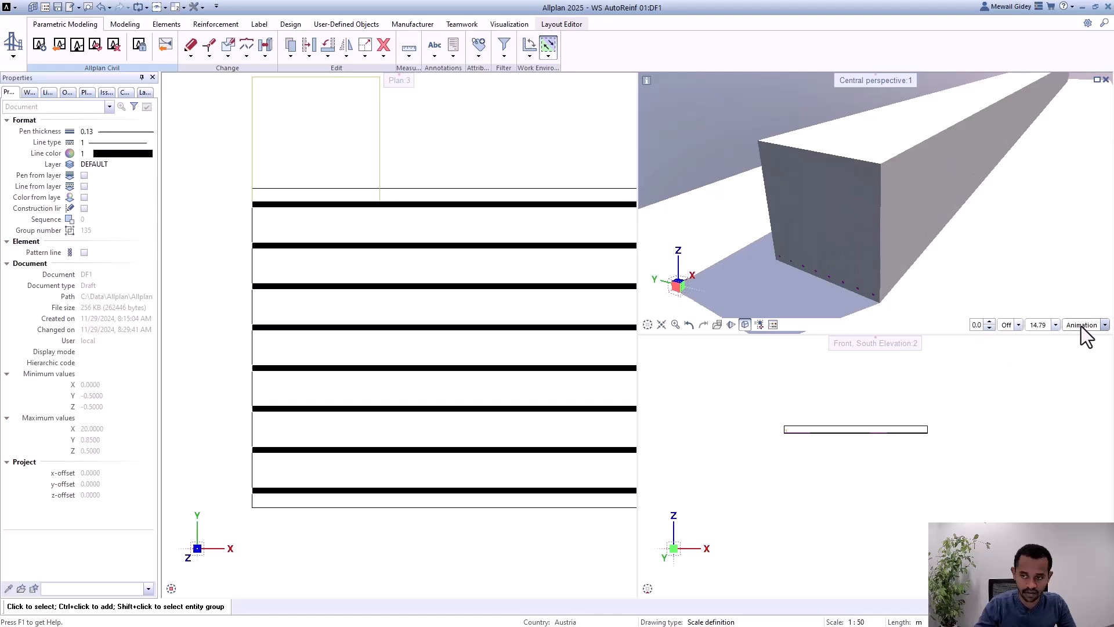
click(68, 92)
click(5, 156)
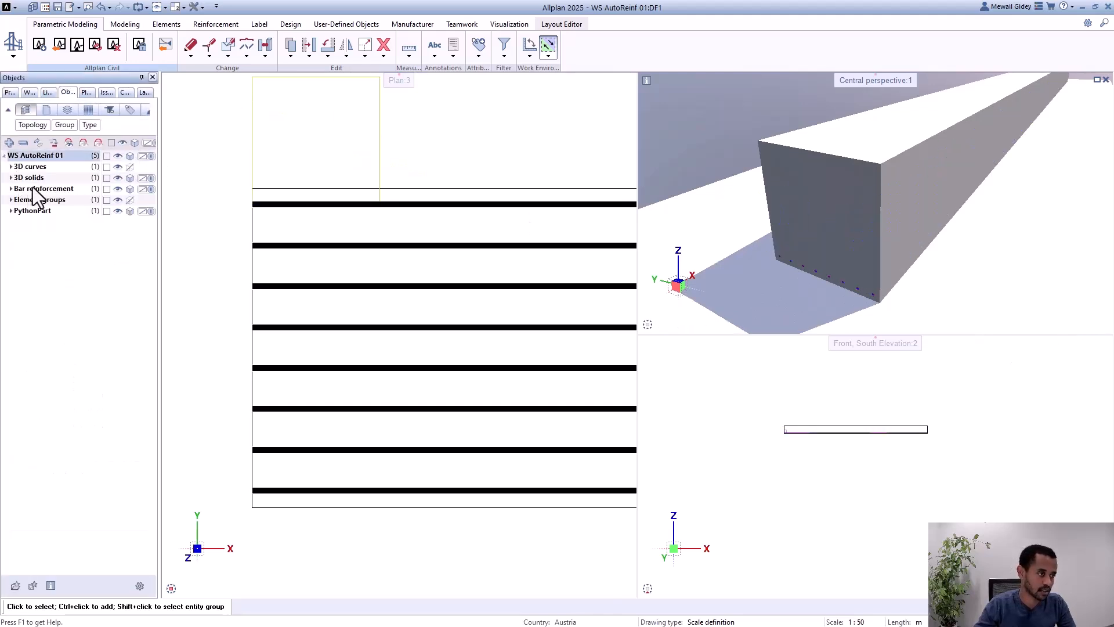
click(128, 178)
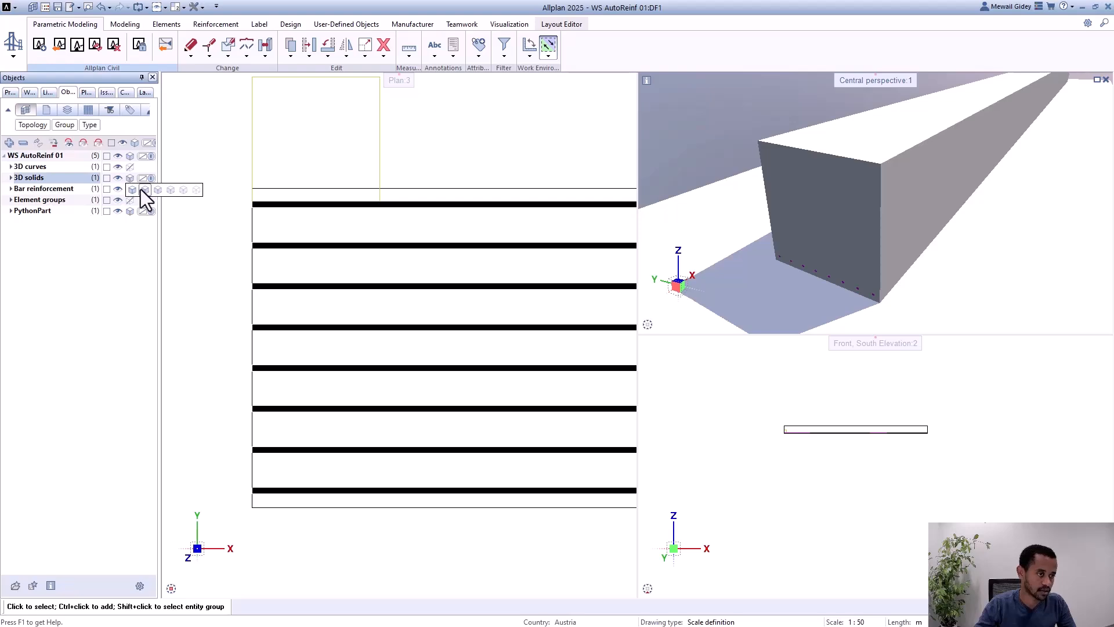
click(160, 191)
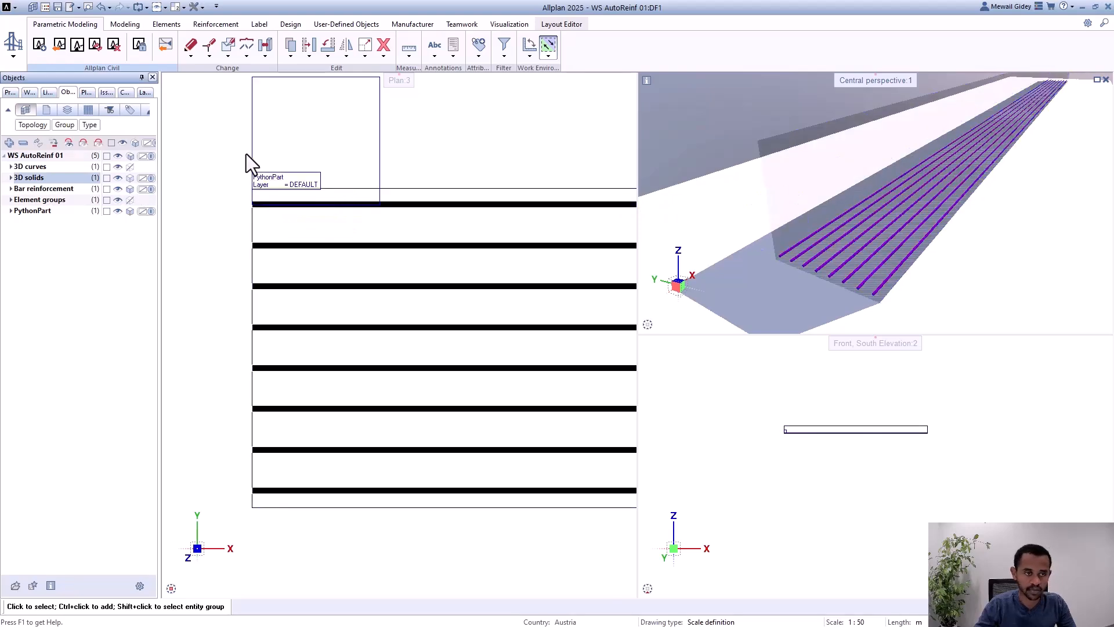
Step: Examine the longitudinal bars inside the transparent girder from its starting cross section to its far end
scroll(789, 230, down, 3)
scroll(782, 215, up, 2)
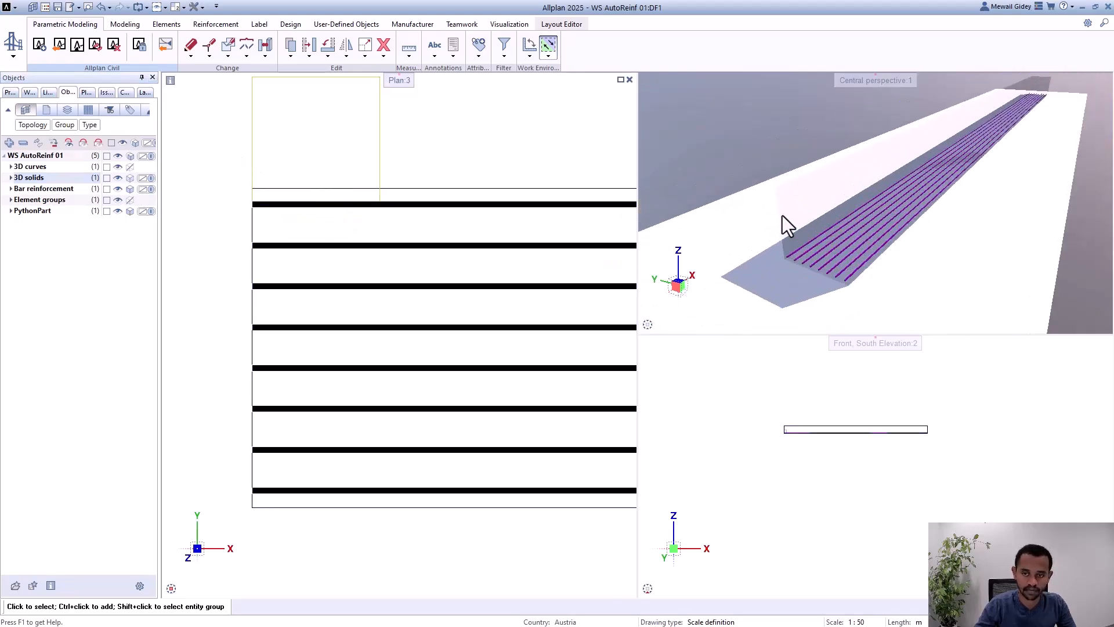
shift+middle_drag(793, 262, 871, 265)
scroll(799, 259, up, 3)
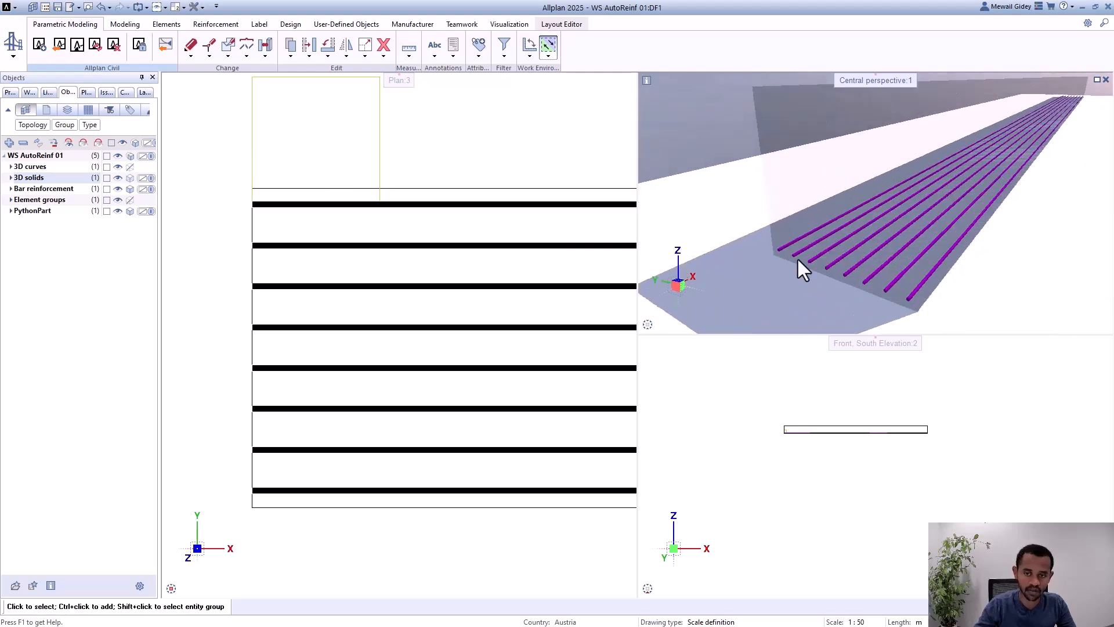
scroll(816, 250, up, 3)
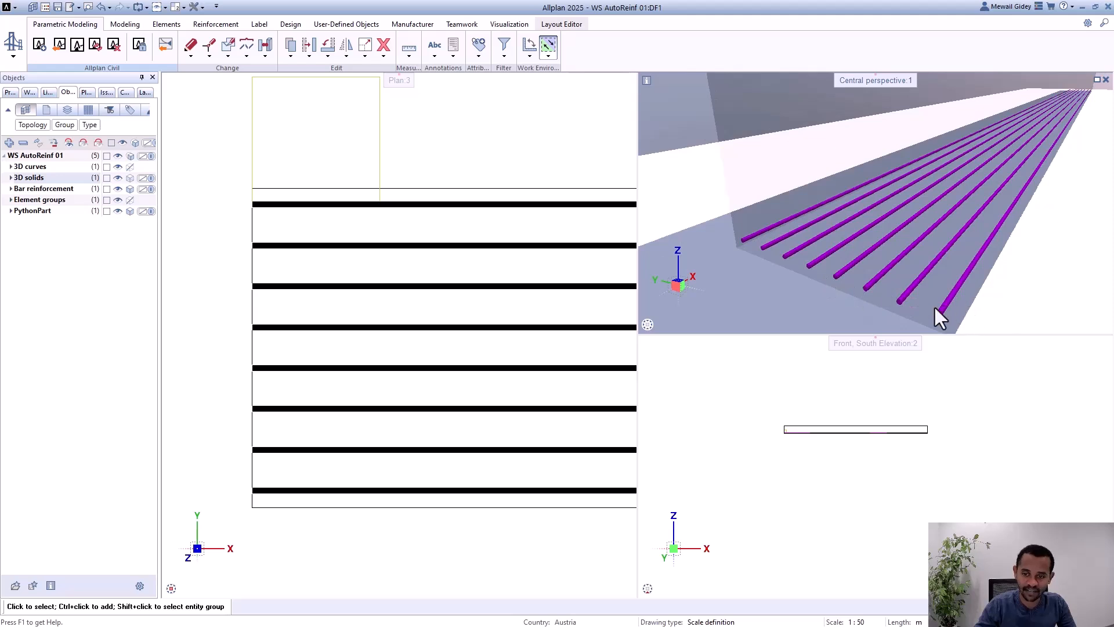
scroll(788, 255, up, 2)
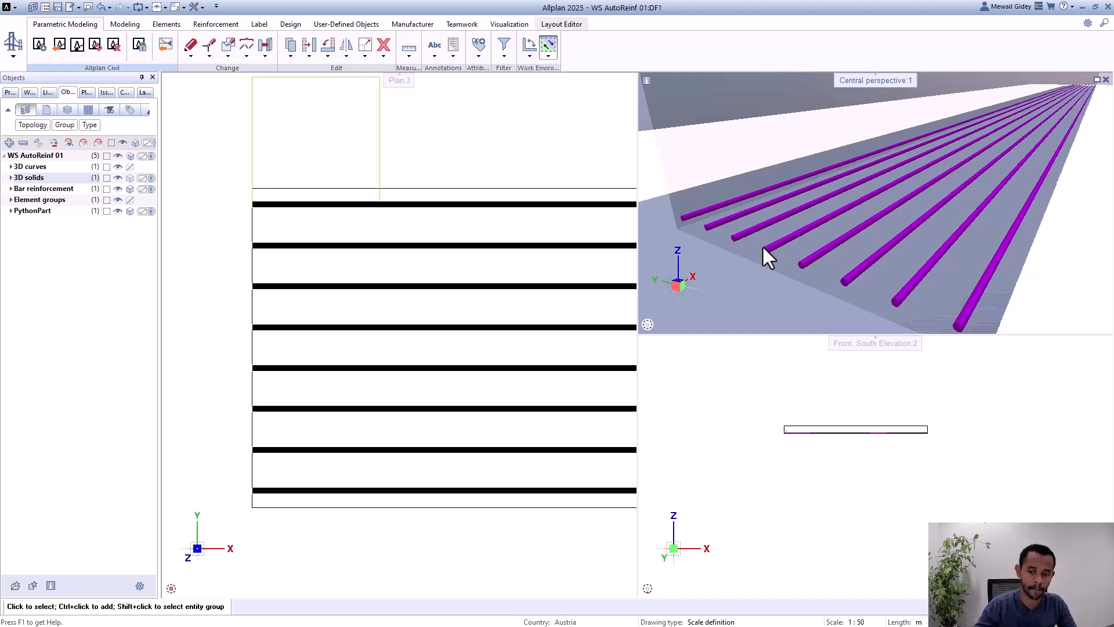
scroll(762, 245, down, 5)
scroll(987, 137, up, 6)
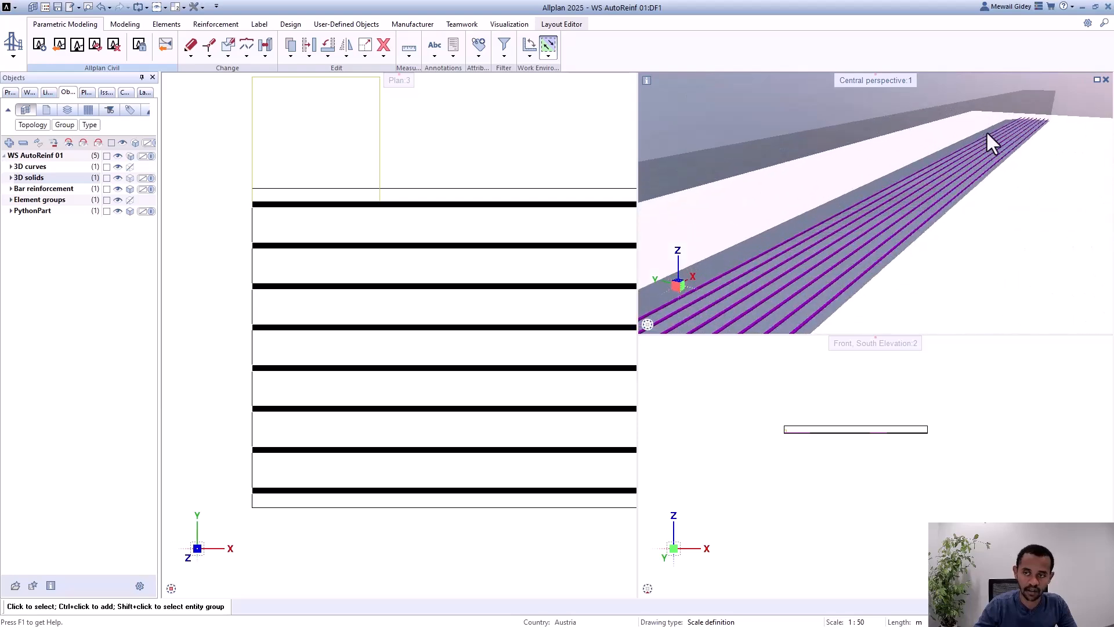
scroll(957, 168, down, 5)
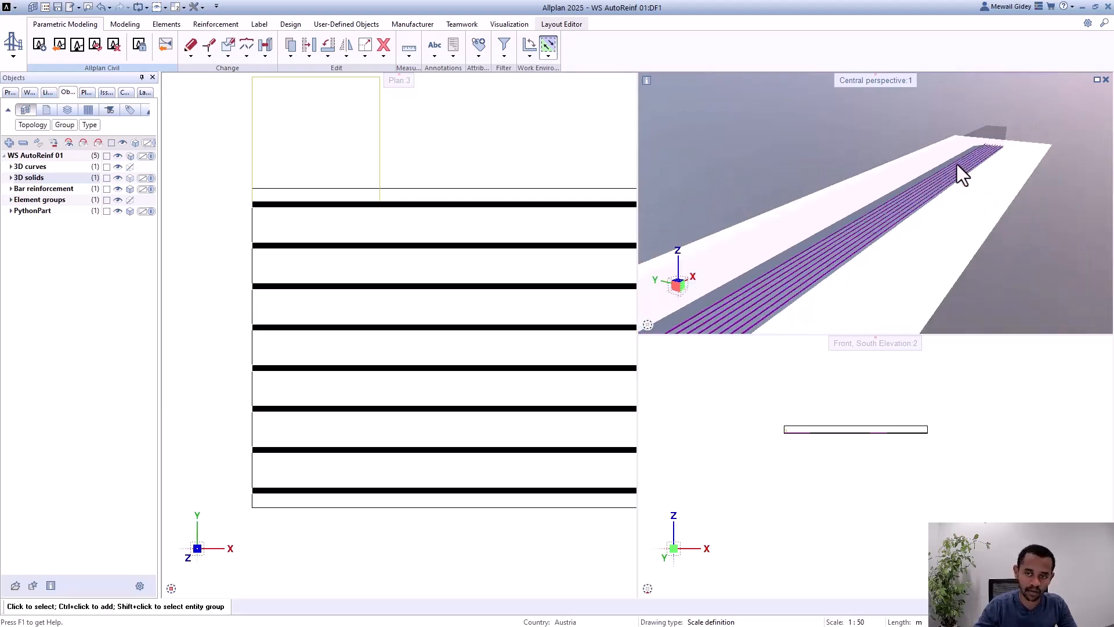
scroll(987, 145, up, 6)
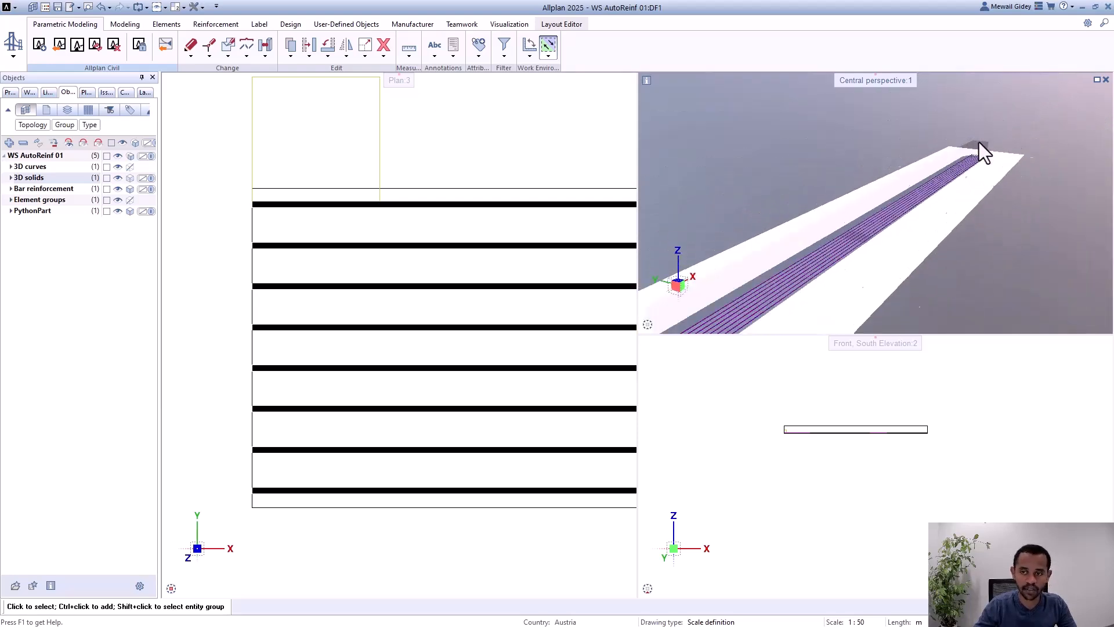
middle_drag(987, 174, 1065, 163)
scroll(1045, 140, down, 8)
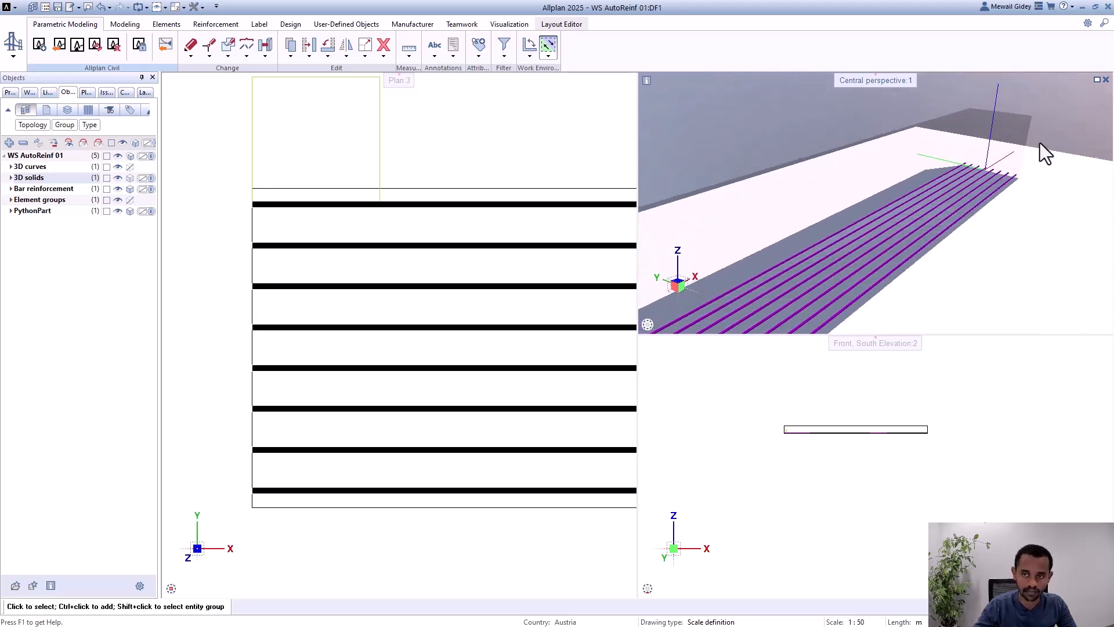
scroll(308, 356, down, 3)
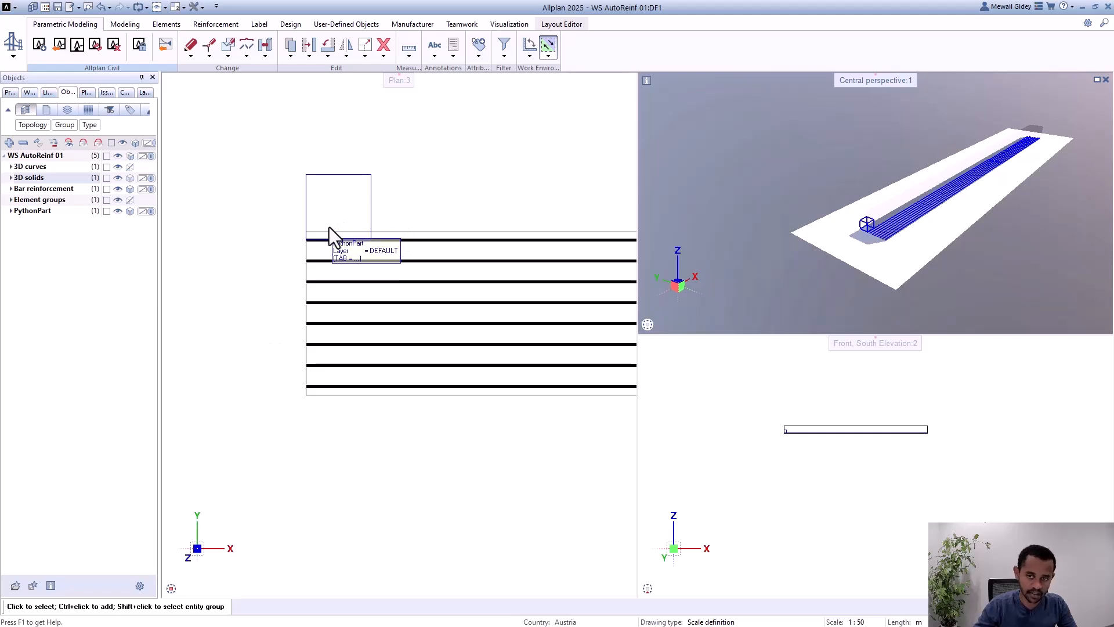
Step: Open the longitudinal reinforcement PythonPart for editing and review the available bending pin roller values
scroll(334, 225, up, 1)
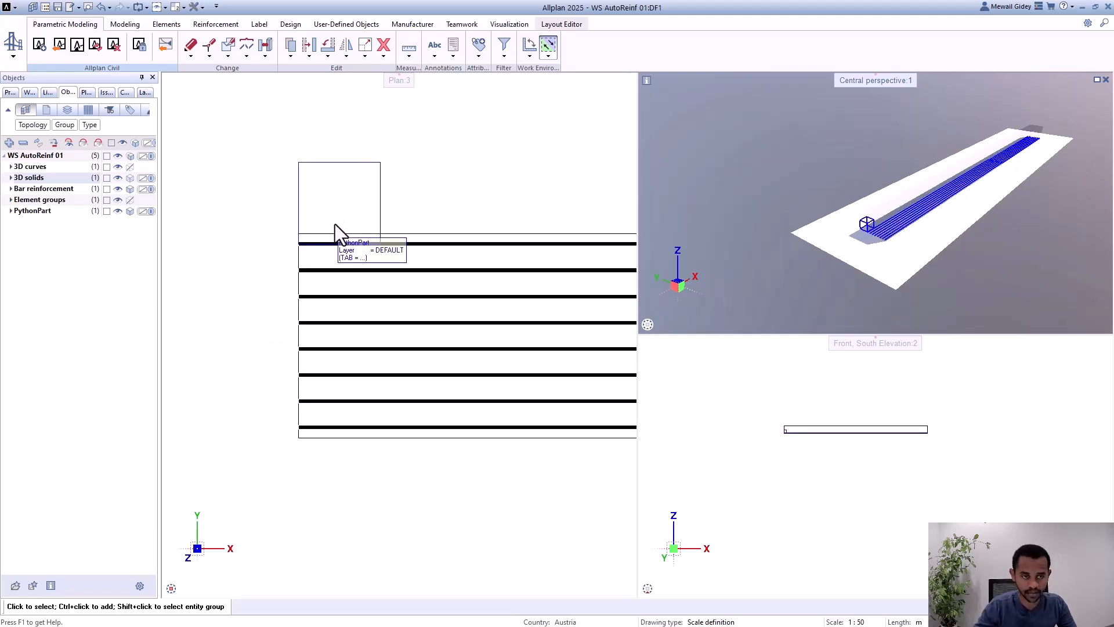
scroll(336, 224, up, 2)
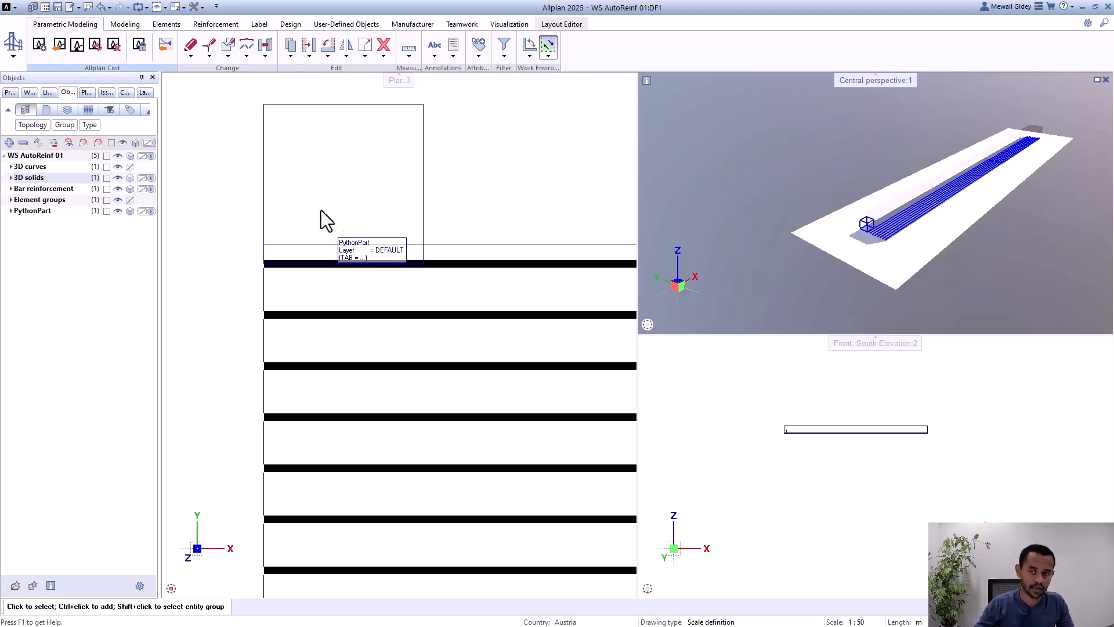
scroll(305, 191, down, 2)
scroll(308, 193, up, 1)
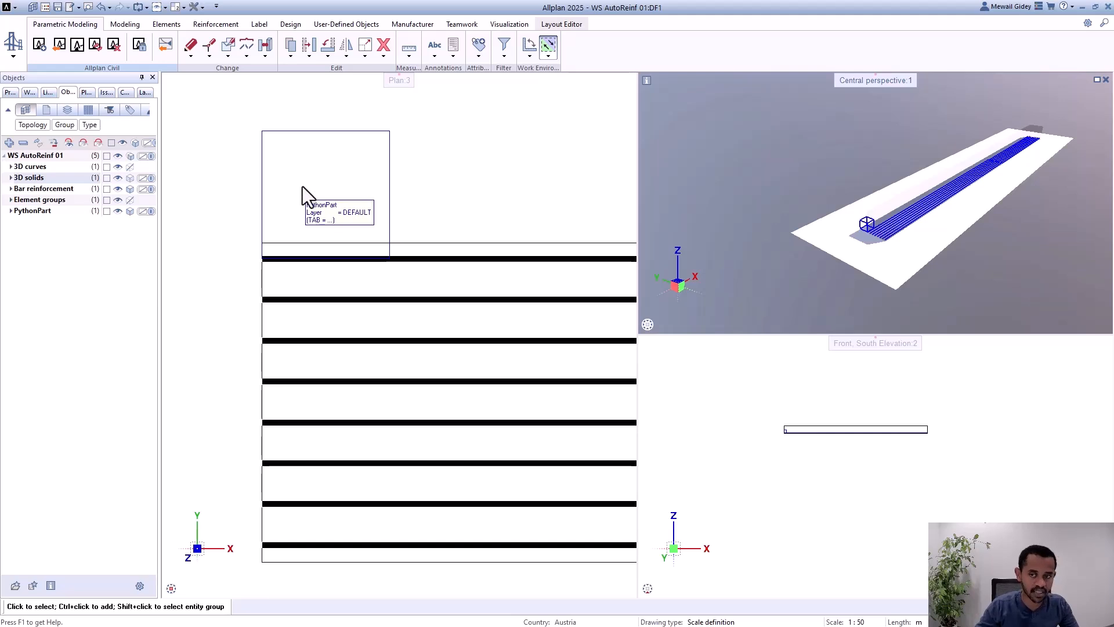
double_click(302, 186)
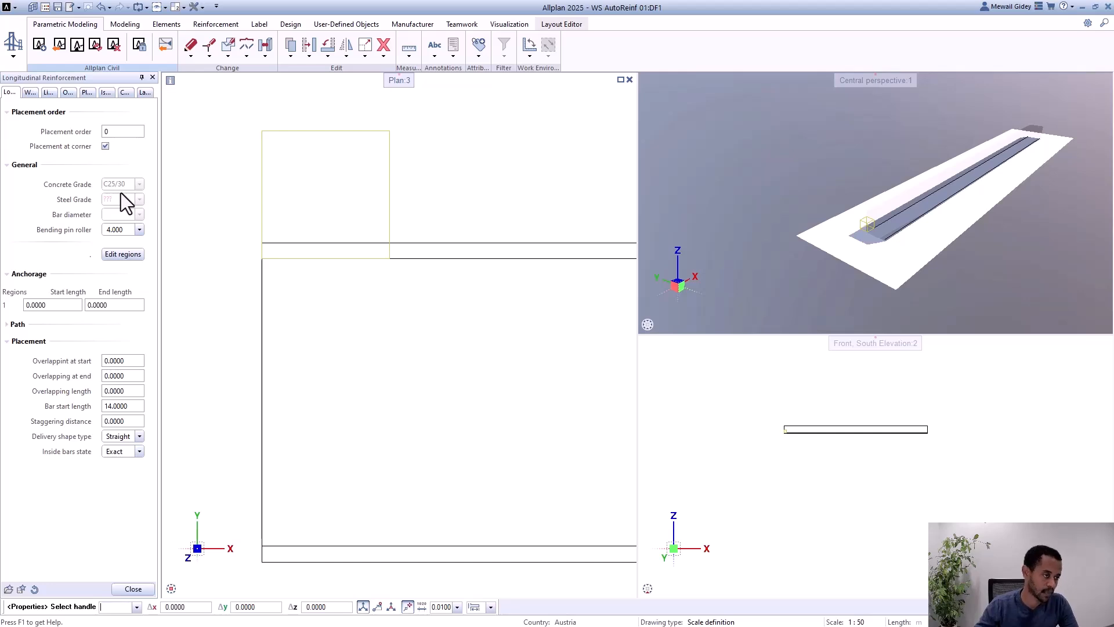
click(140, 229)
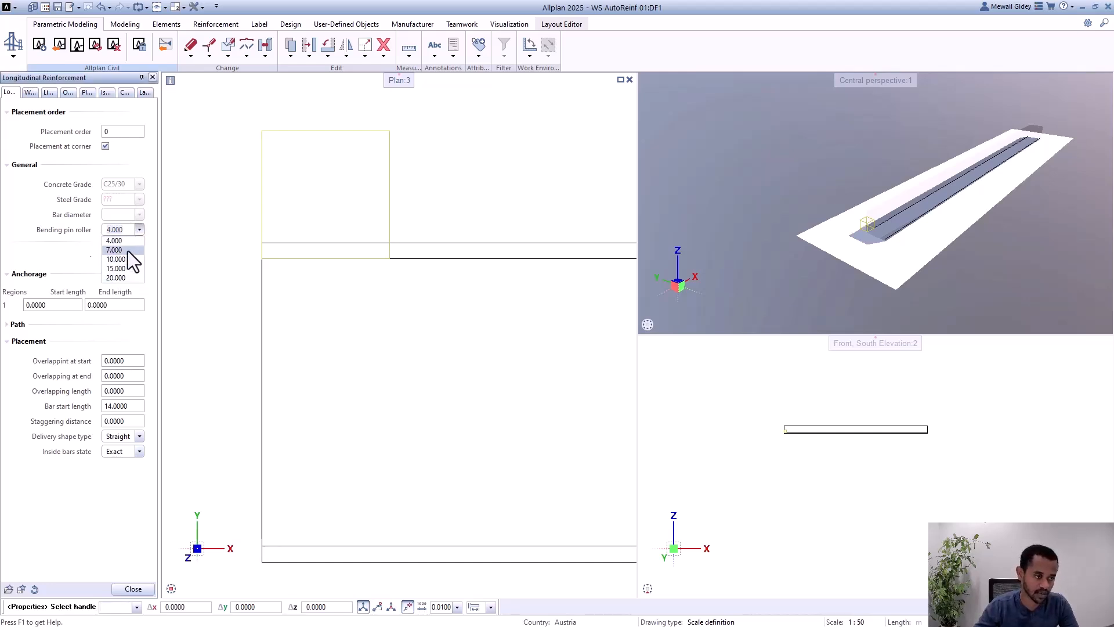
click(139, 230)
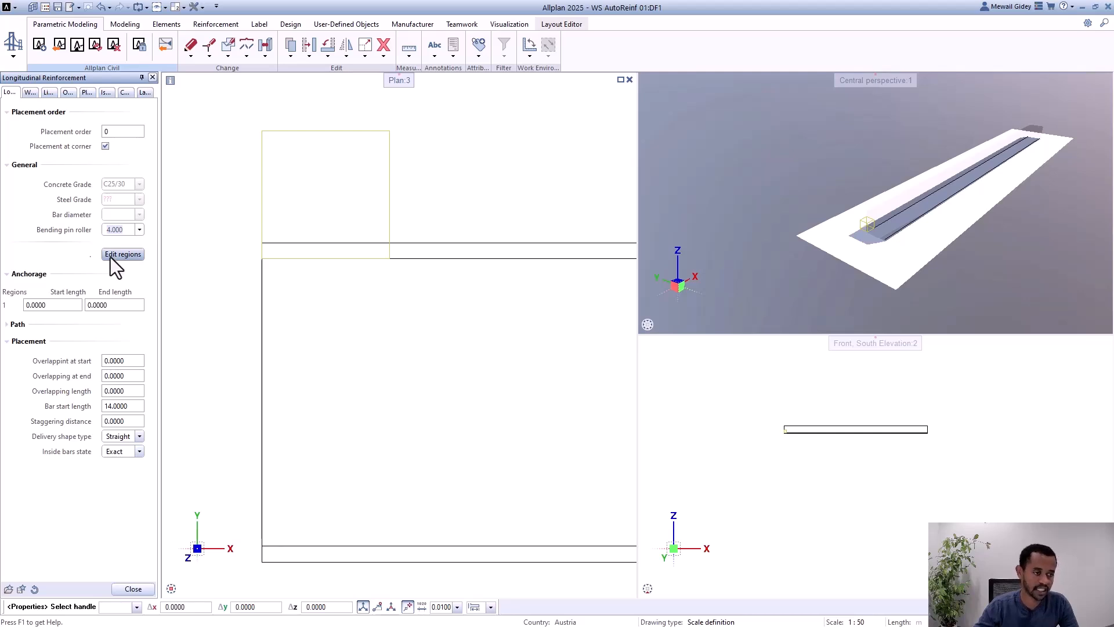
Step: Open the placing regions for editing, enlarge the dialog and examine the region's begin station, end station, length and area
click(122, 254)
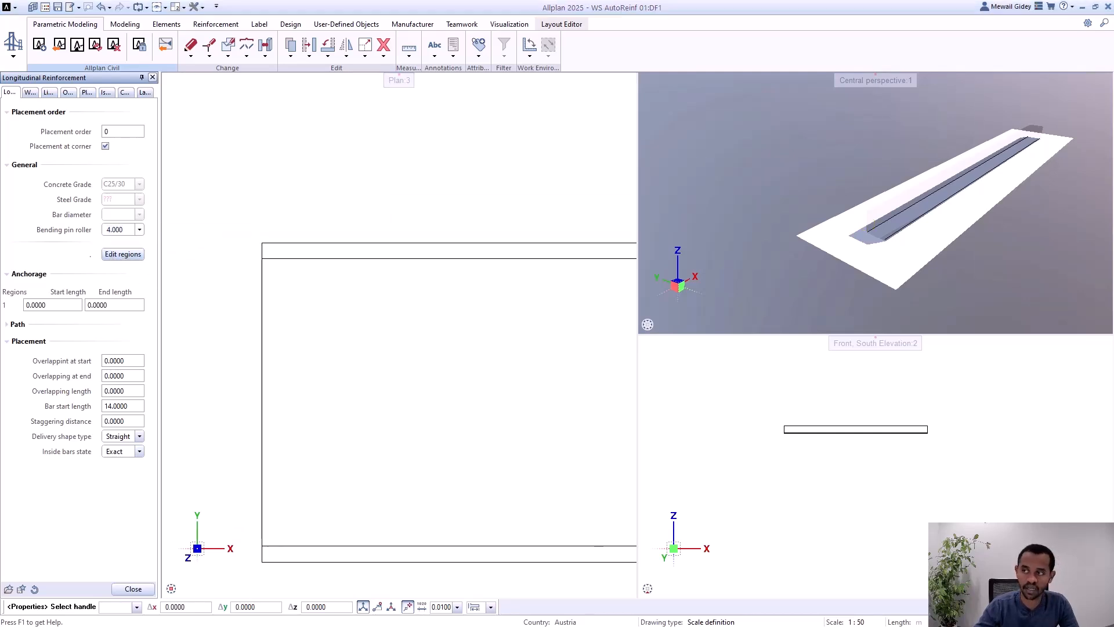
drag(836, 137, 572, 118)
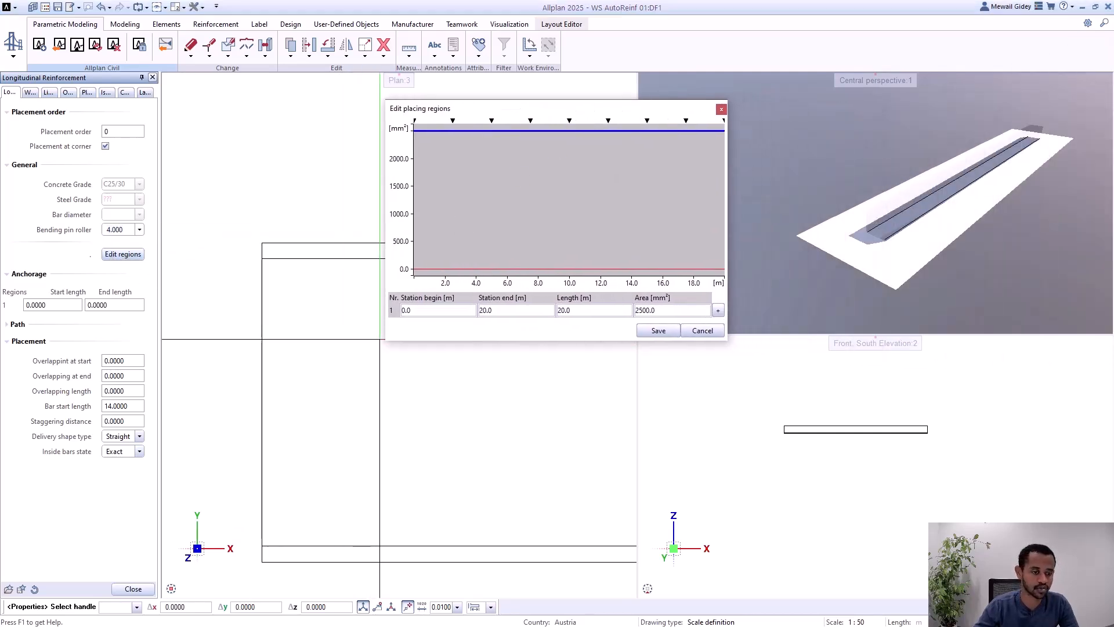
drag(378, 343, 260, 362)
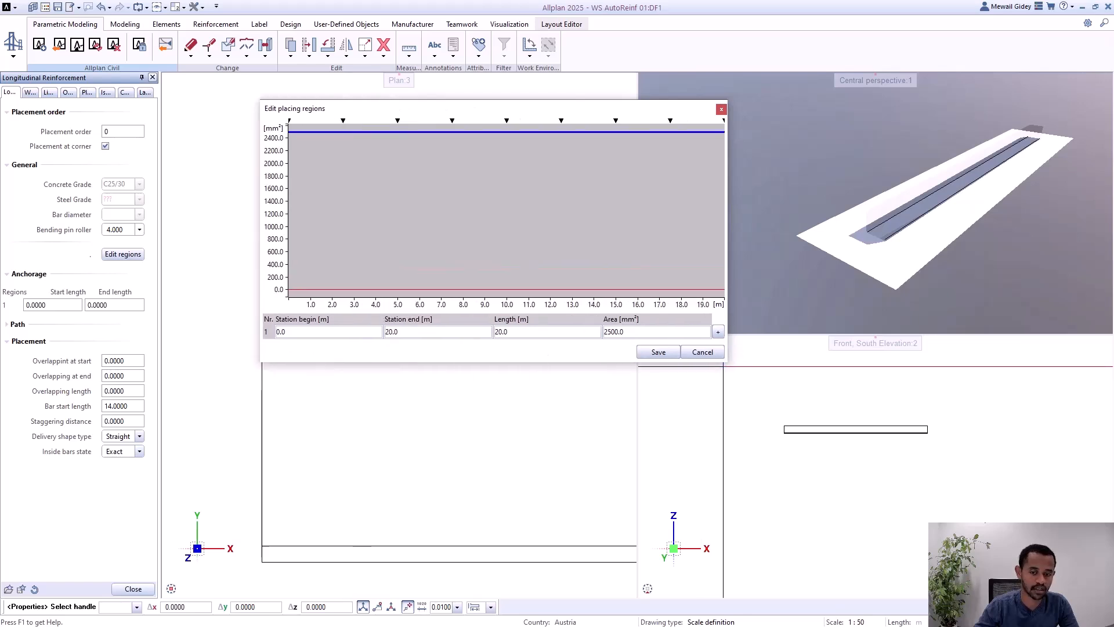
drag(728, 364, 847, 374)
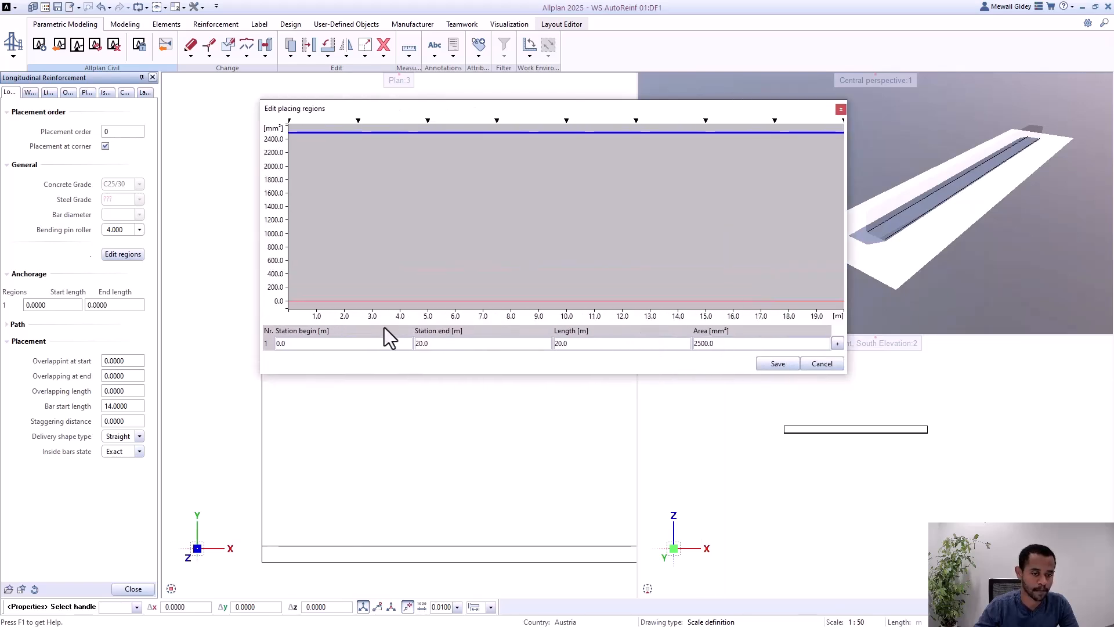
click(321, 344)
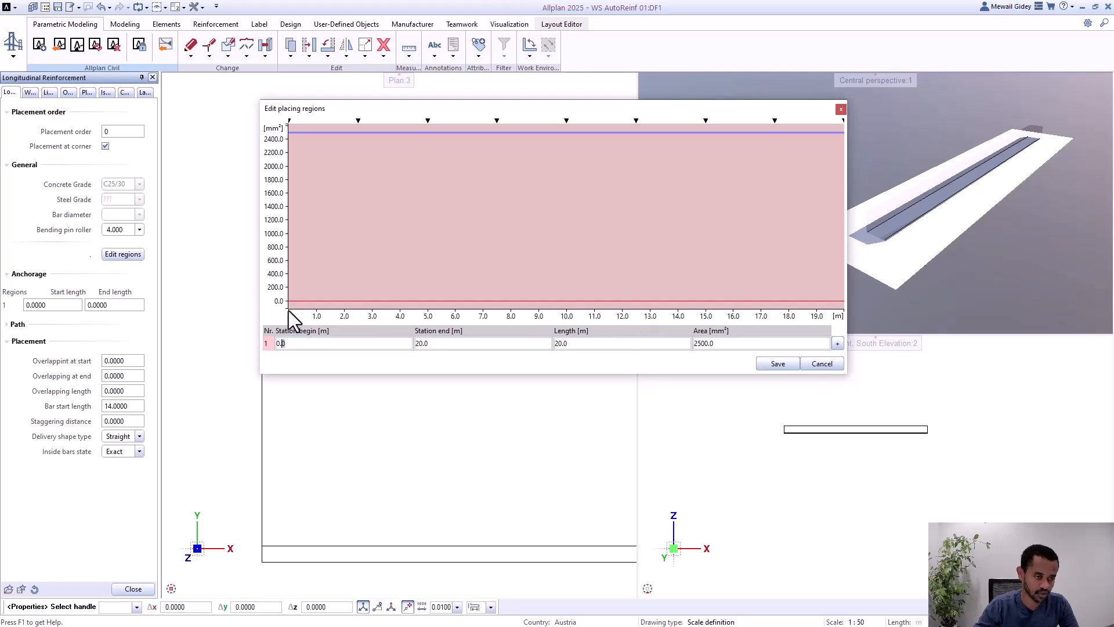
click(423, 344)
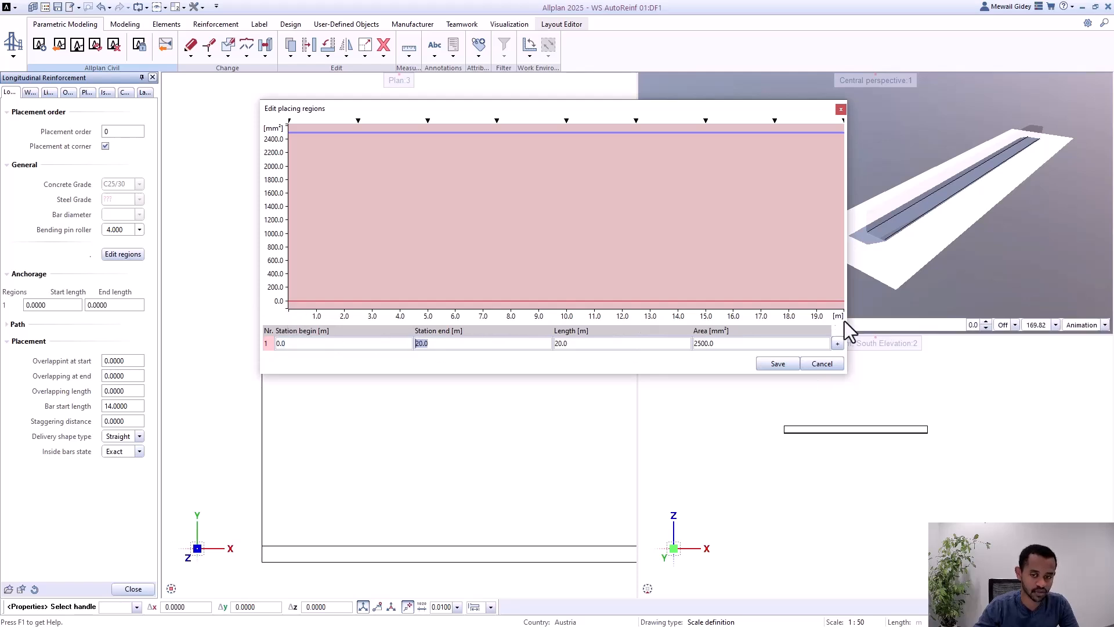
click(580, 345)
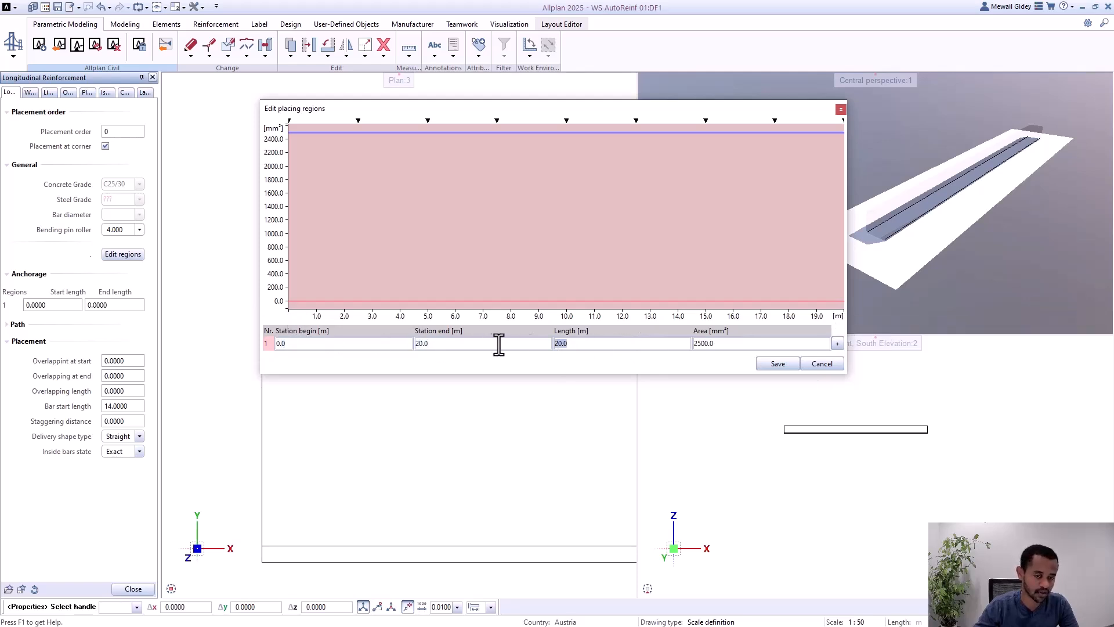
click(720, 345)
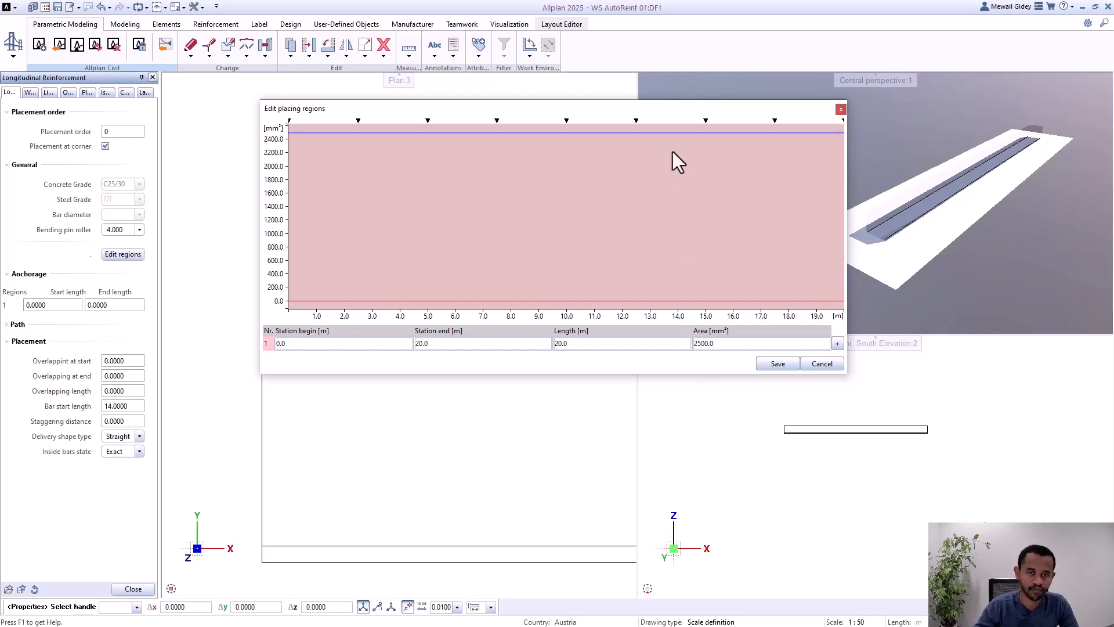
Step: Lower the placing region's reinforcement area to about 1927 mm² and split it at stations 5.0 m and 15.0 m
drag(670, 133, 661, 171)
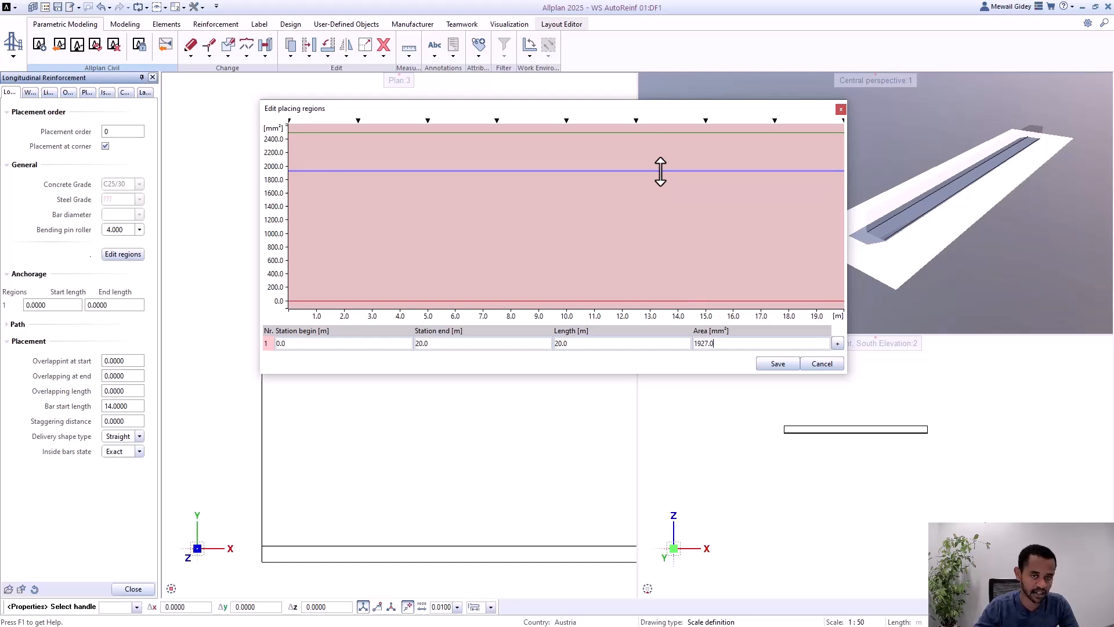
click(428, 121)
click(706, 121)
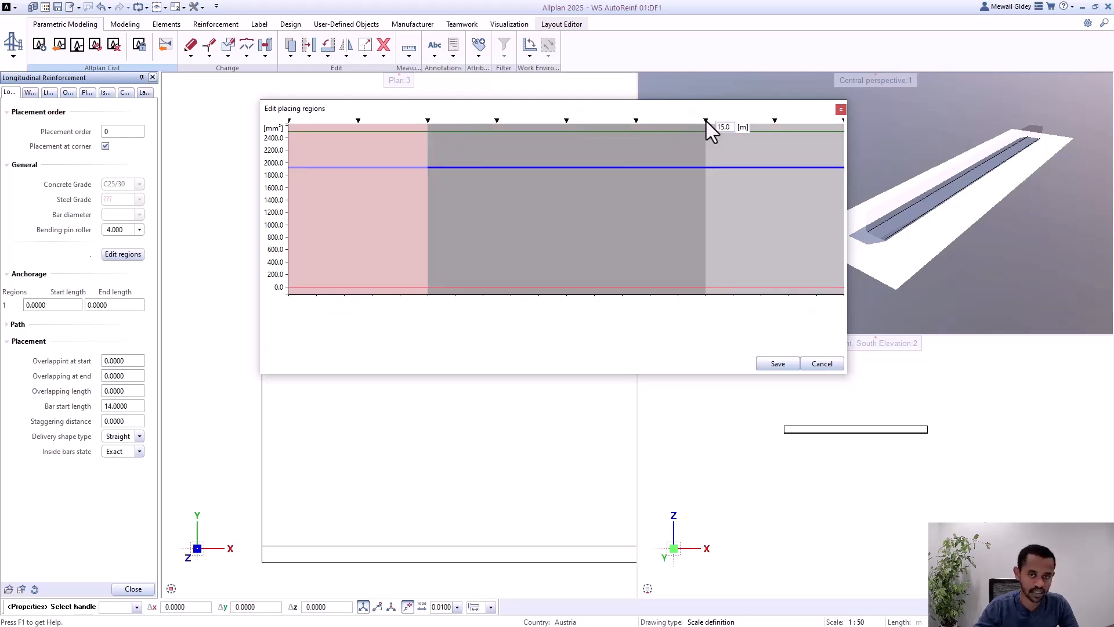
Step: Try reinforcement areas of about 2318 mm² for the first placing region and 1807 mm² for the middle one, and discard the region edits
mouse_move(630, 164)
mouse_down()
mouse_move(609, 223)
mouse_move(611, 201)
mouse_up()
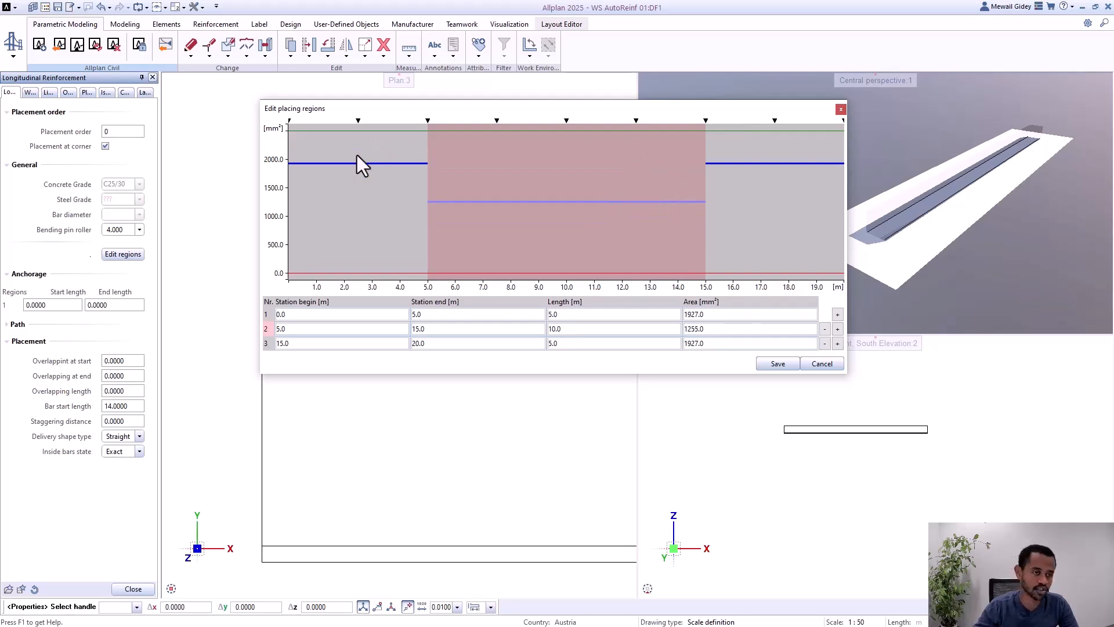
drag(405, 165, 405, 158)
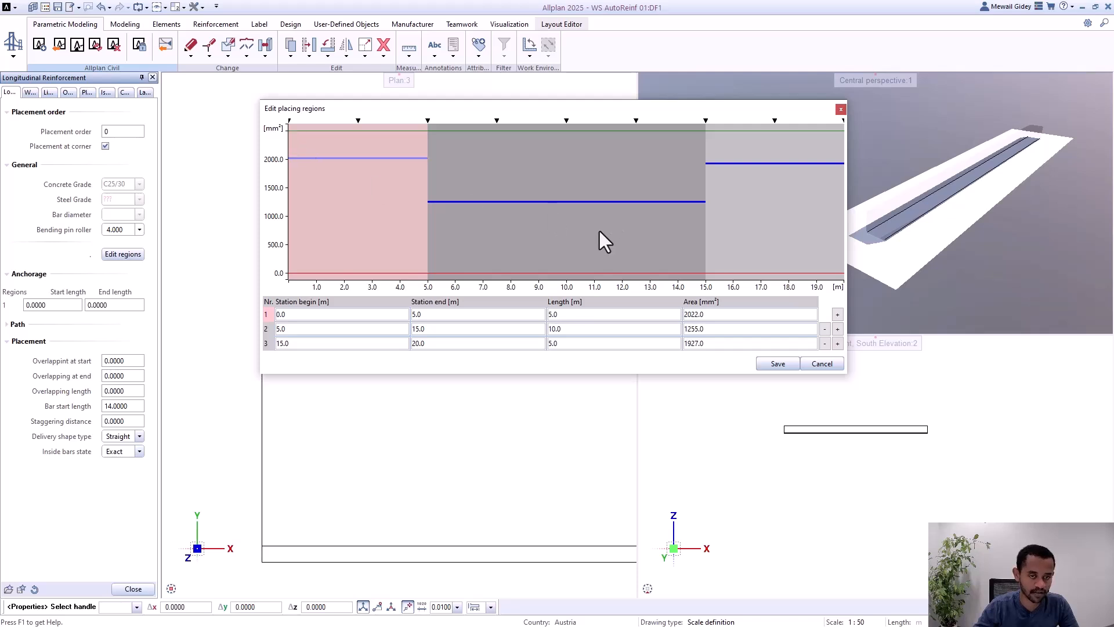
mouse_move(585, 202)
mouse_down()
mouse_move(597, 125)
mouse_move(579, 169)
mouse_up()
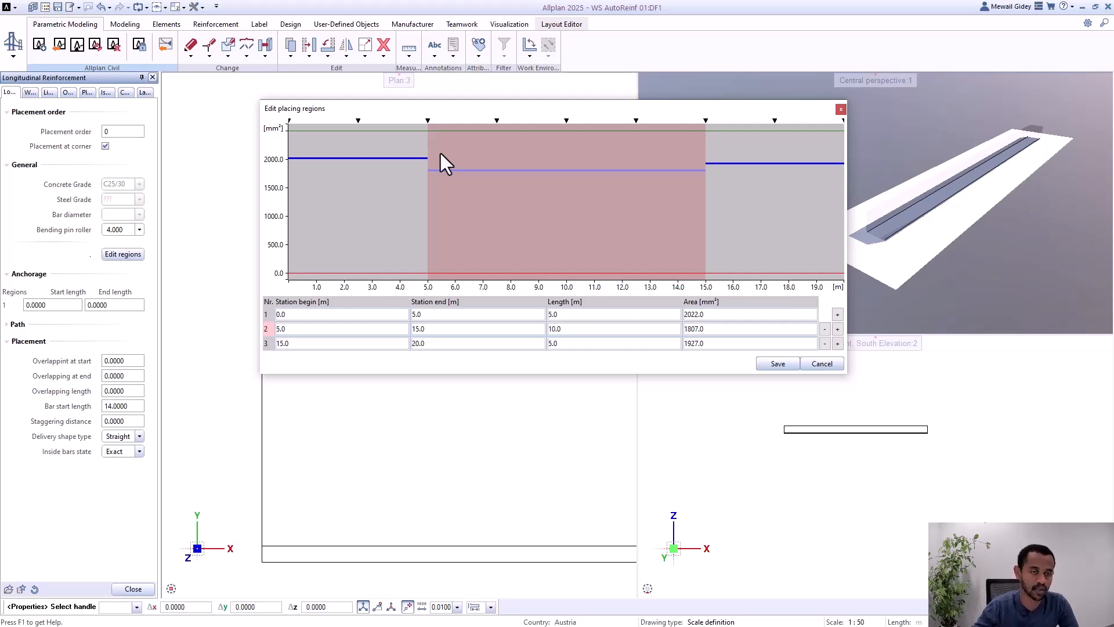
drag(479, 114, 484, 141)
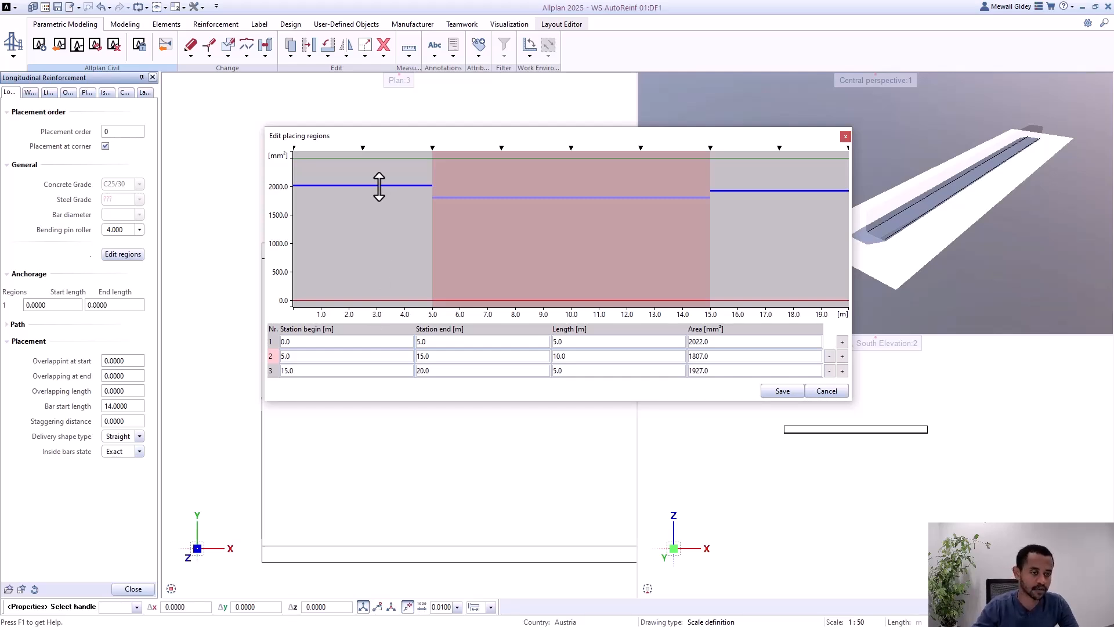
drag(378, 186, 379, 169)
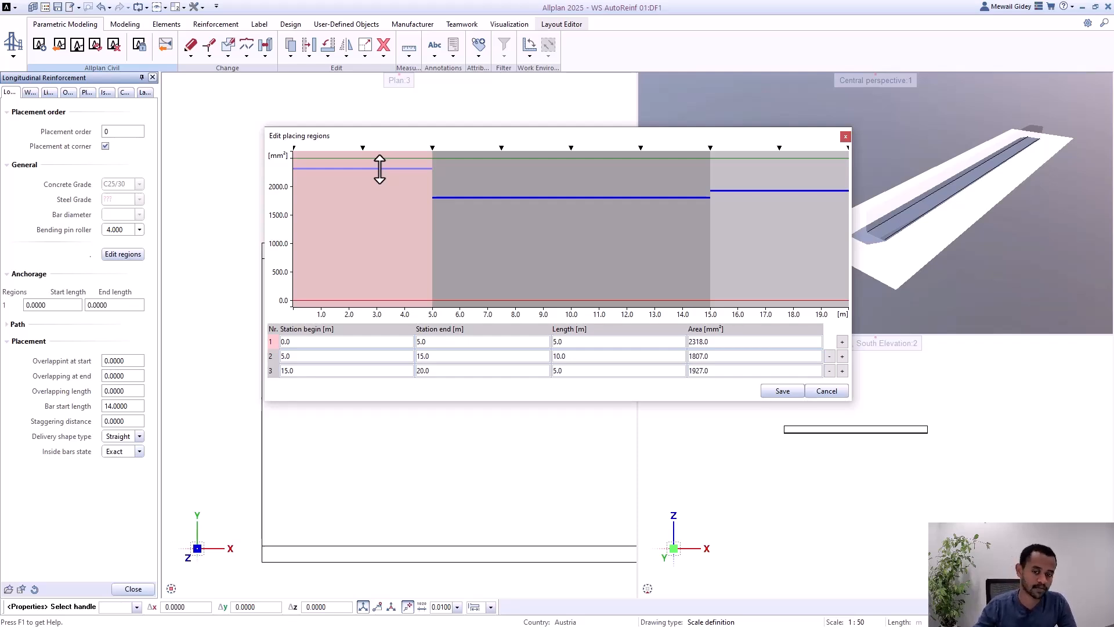
click(827, 391)
Step: Finish editing the longitudinal reinforcement and examine the bars at the girder's start in the plan view
scroll(338, 277, up, 5)
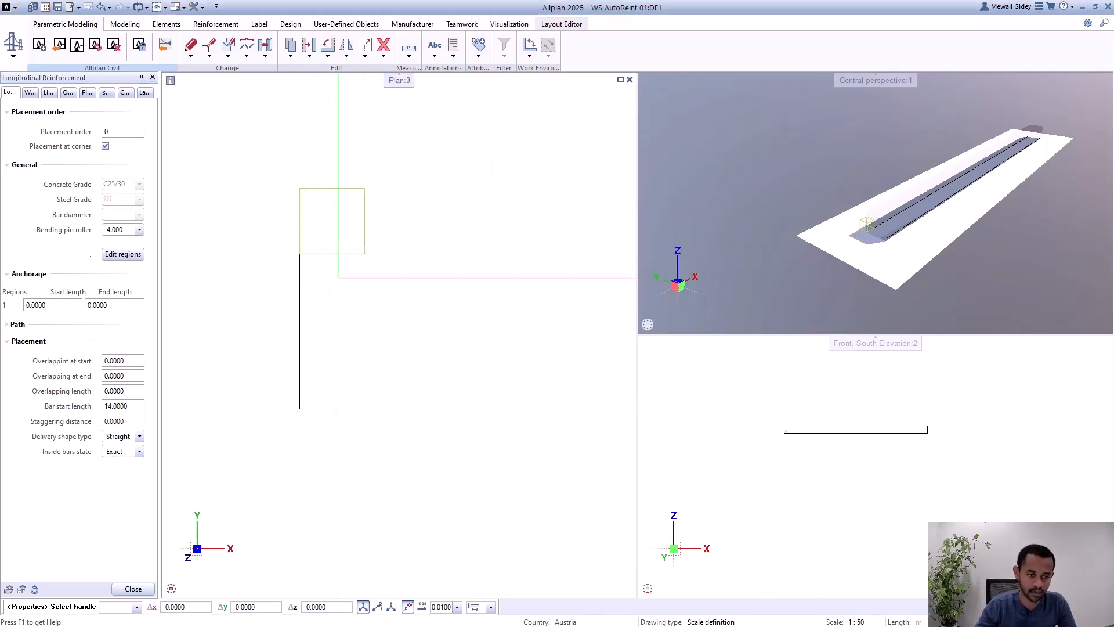
scroll(275, 266, up, 2)
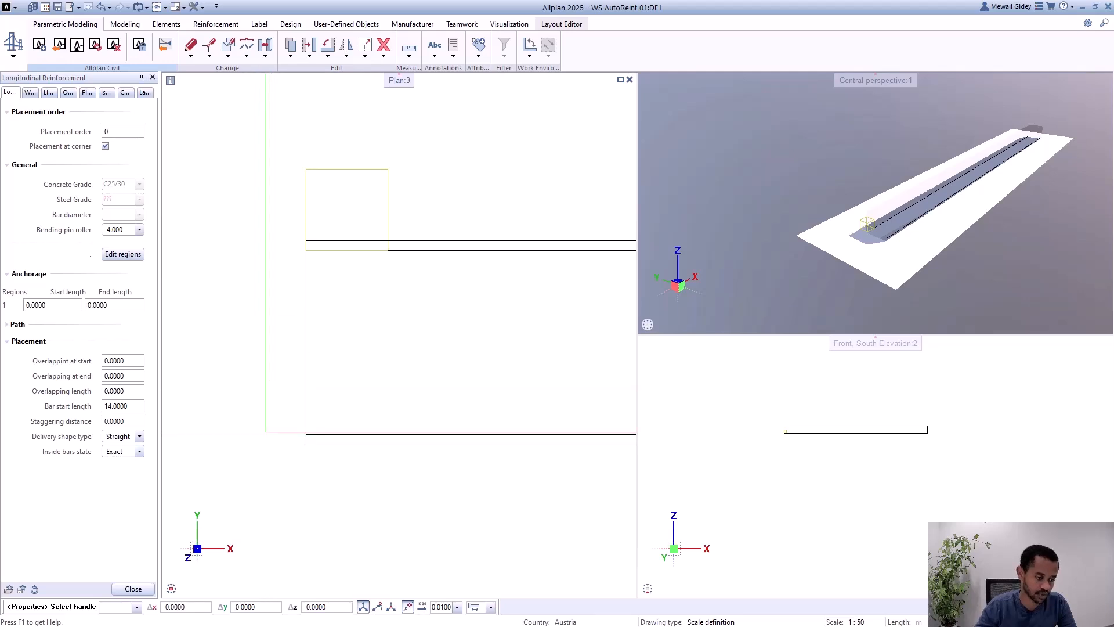
click(131, 589)
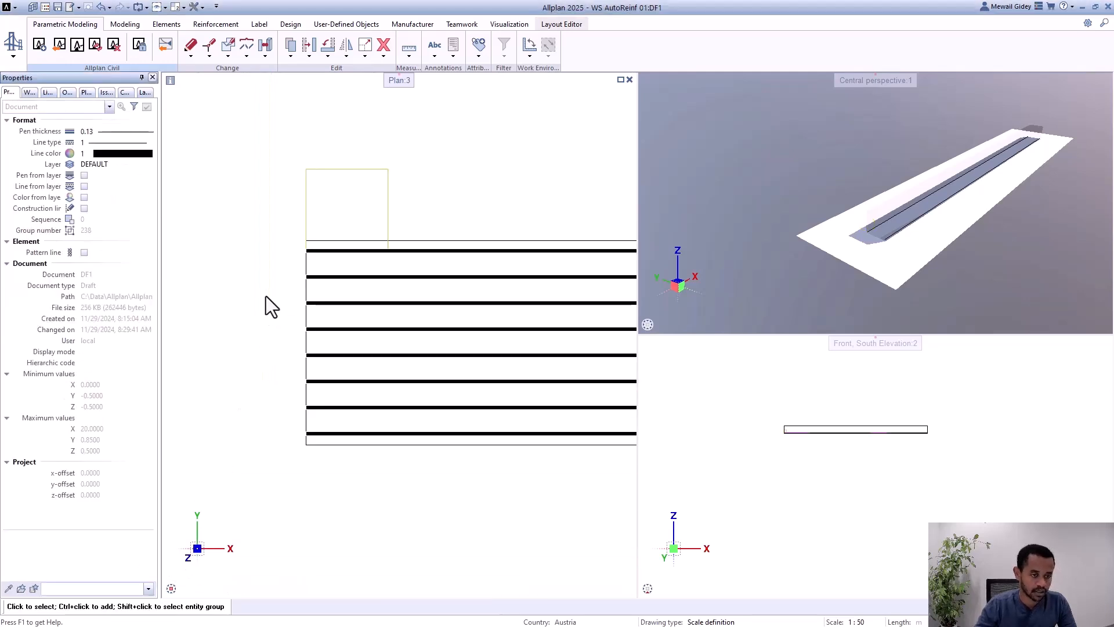
scroll(266, 296, down, 3)
scroll(274, 356, up, 2)
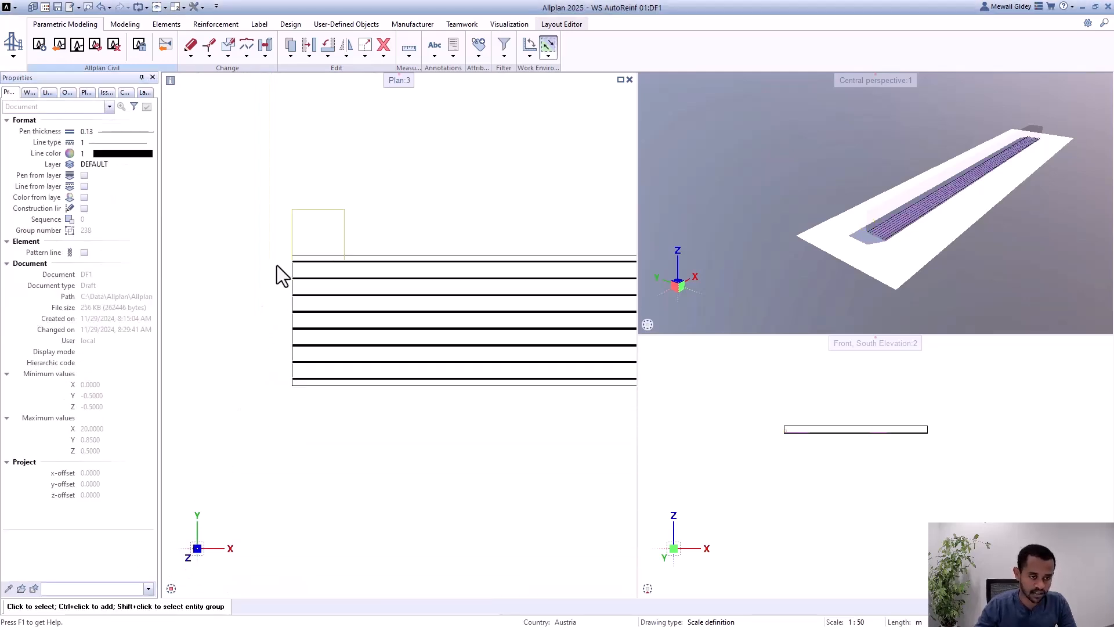
scroll(267, 302, down, 3)
scroll(268, 301, up, 1)
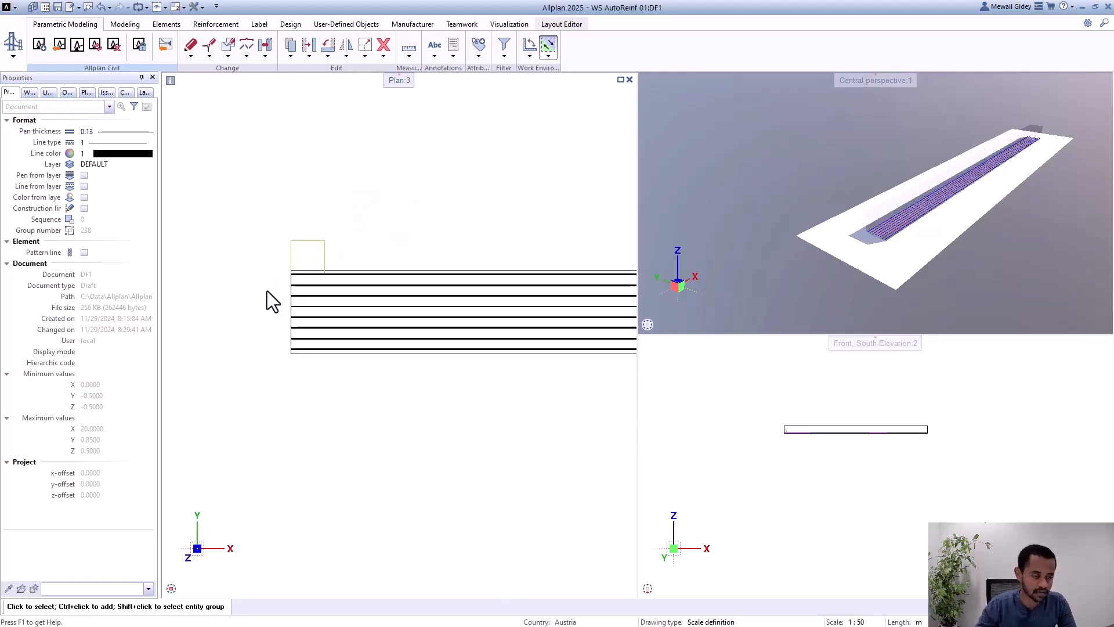
scroll(286, 281, up, 3)
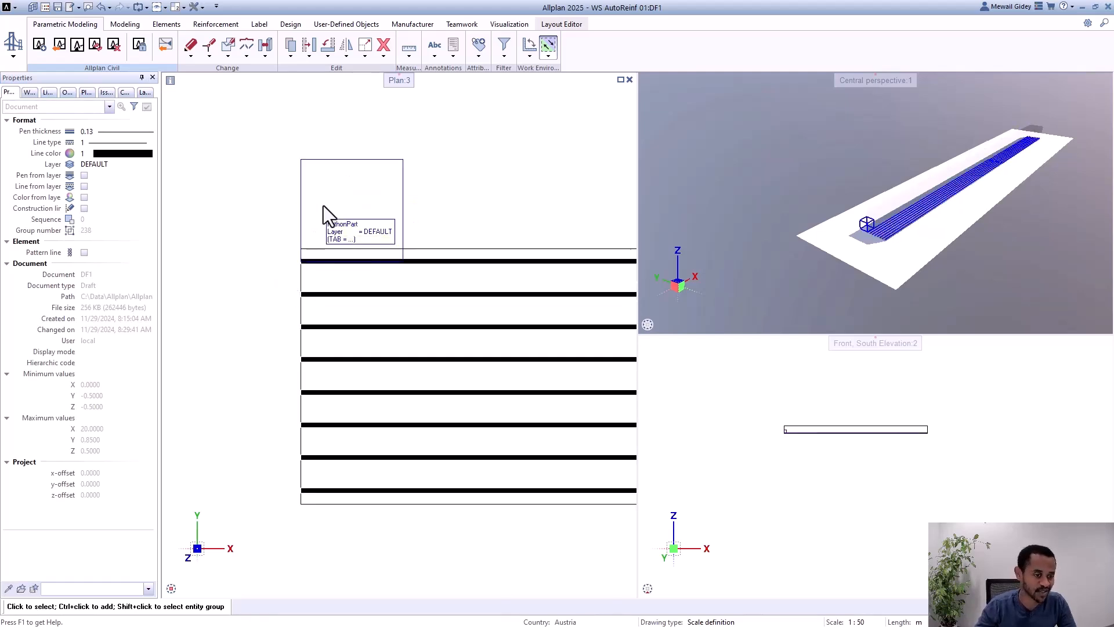
Step: Edit the longitudinal reinforcement's anchorage with a start length of 1 m and an end length of 2 m, and apply it
double_click(322, 205)
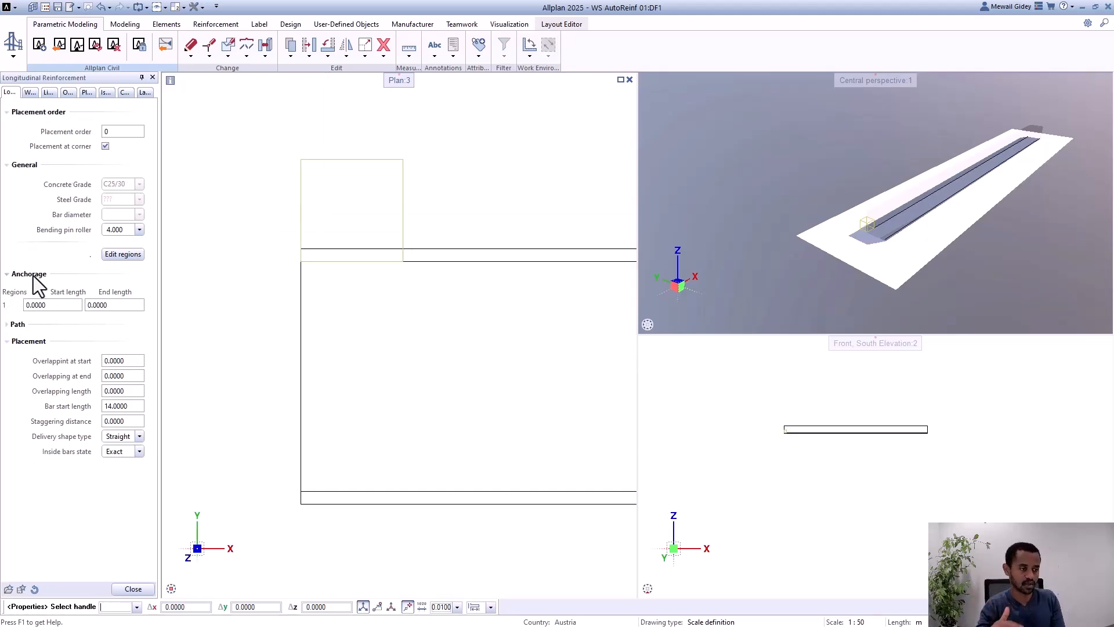
click(67, 303)
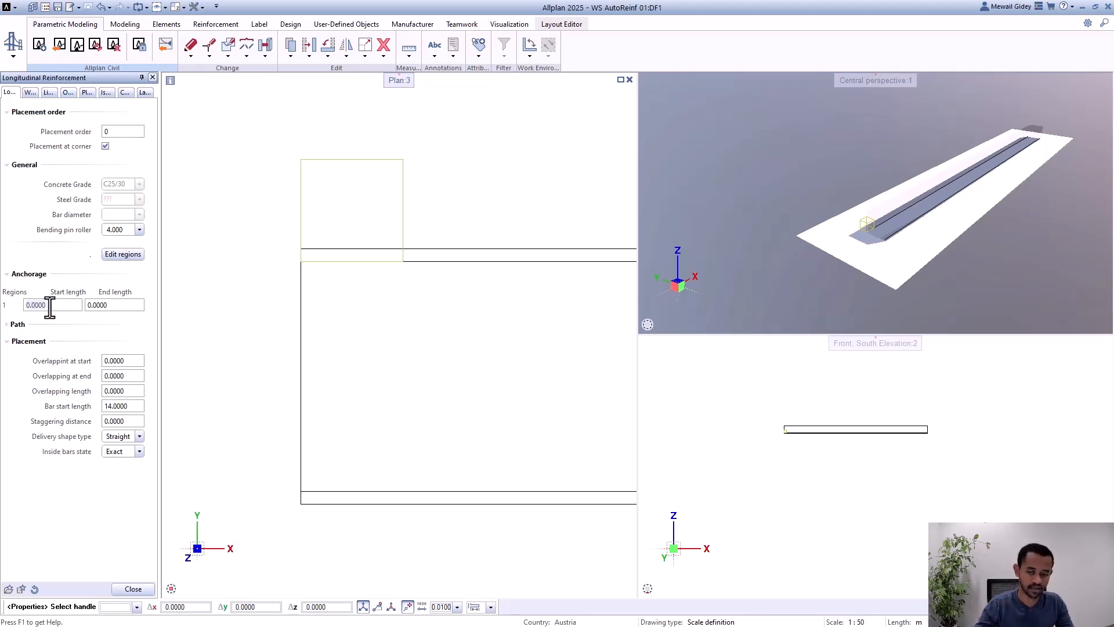
text(2)
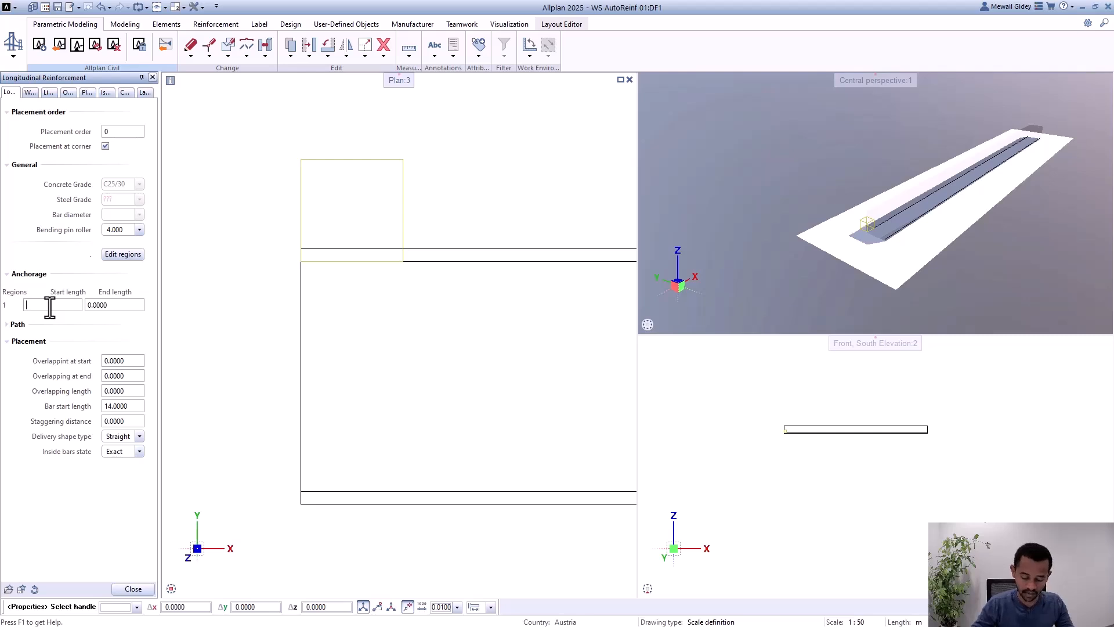
key(BackSpace)
text(1)
key(Return)
click(124, 305)
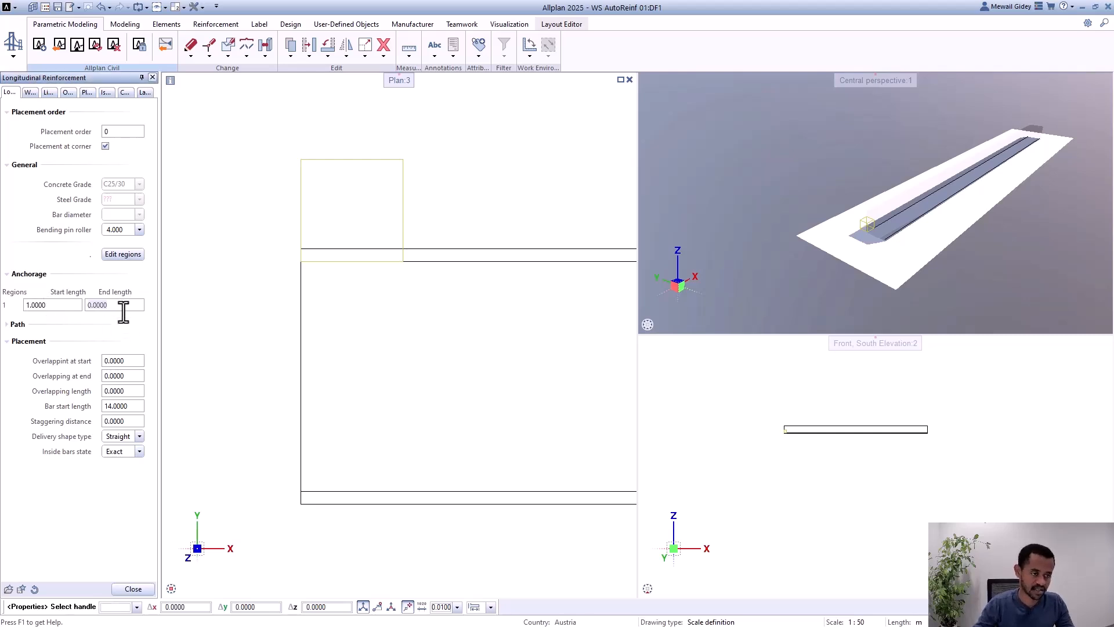
text(2)
key(Return)
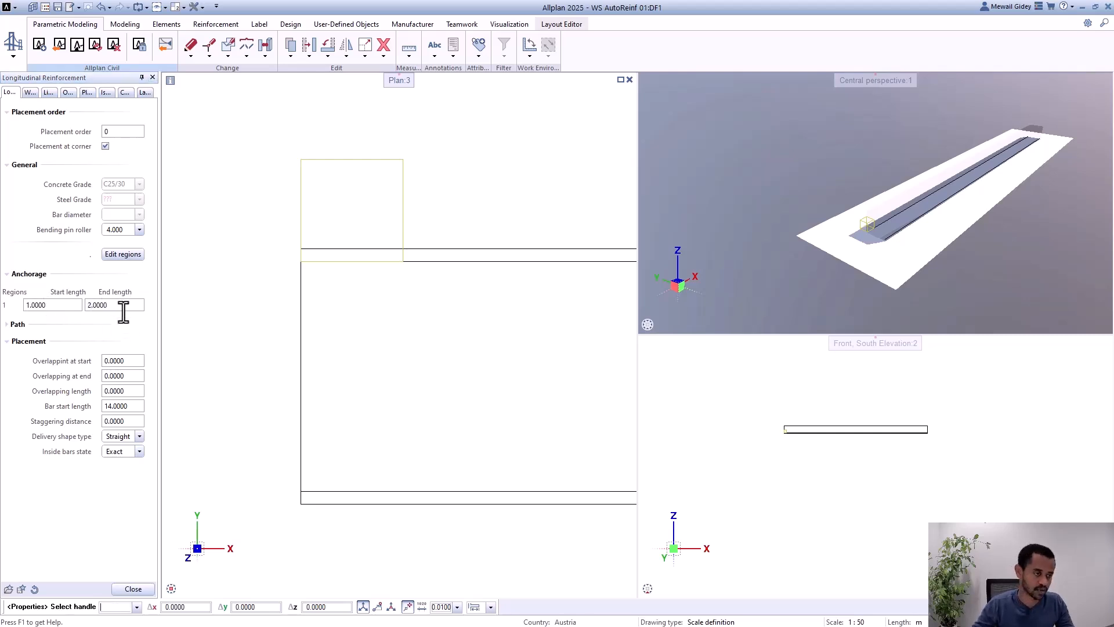
click(140, 587)
Step: Examine how far the anchored bars extend beyond the girder's start and end in plan and perspective
scroll(319, 260, down, 8)
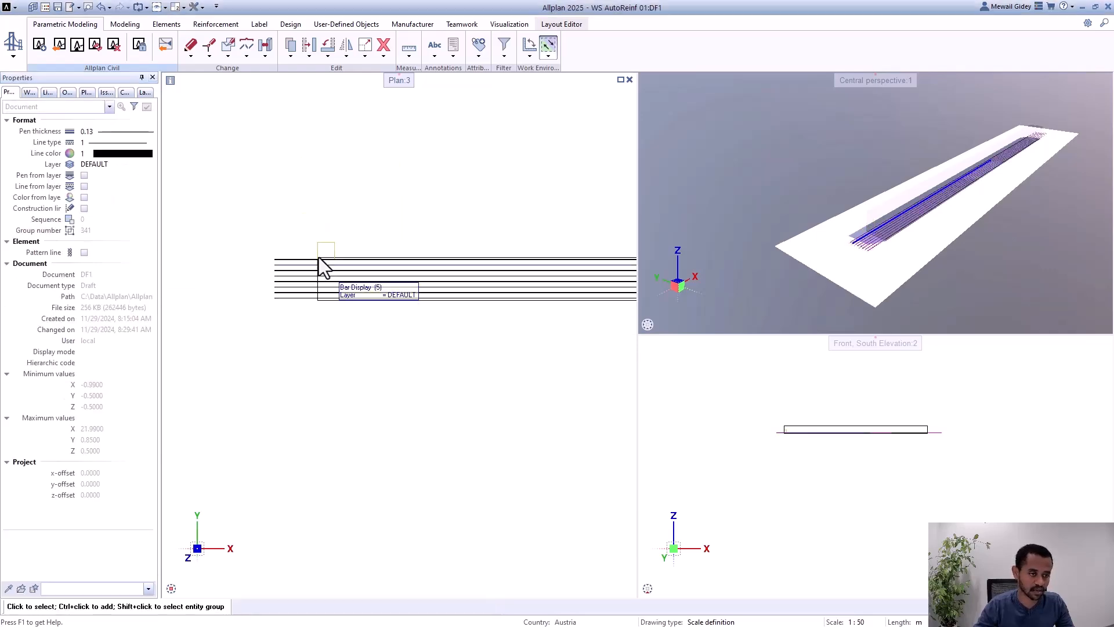
scroll(293, 293, up, 4)
scroll(856, 250, up, 6)
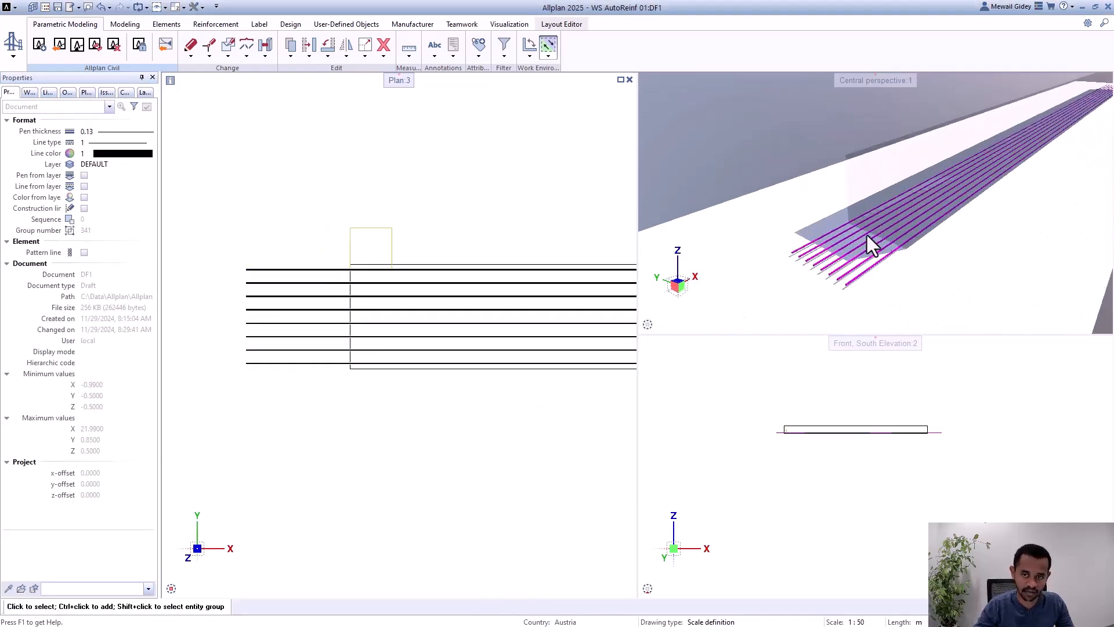
scroll(866, 250, down, 8)
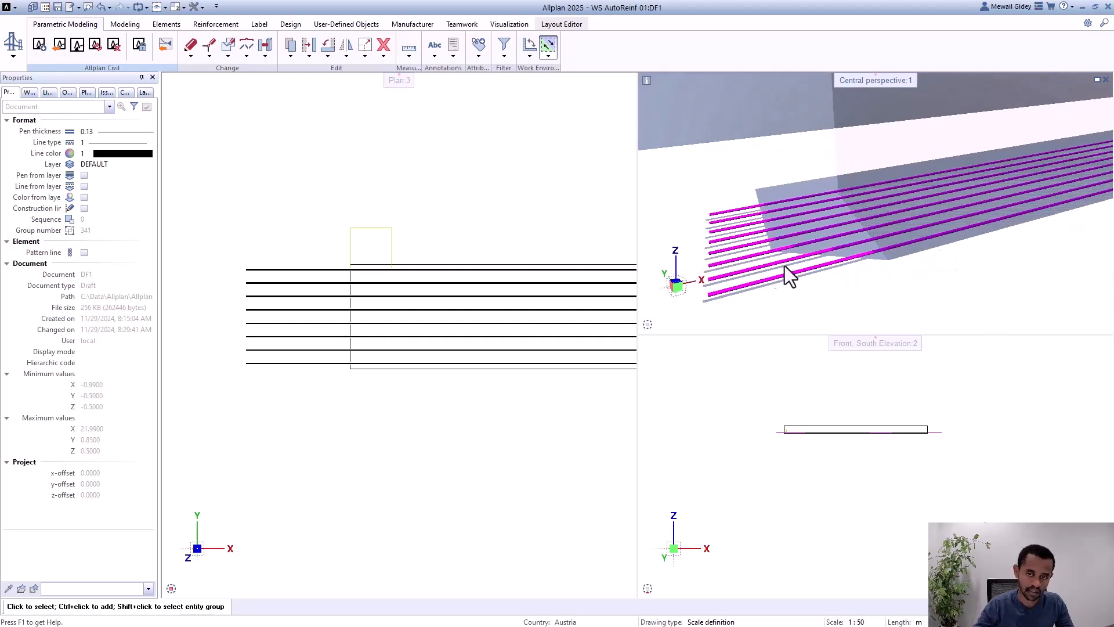
scroll(922, 208, up, 8)
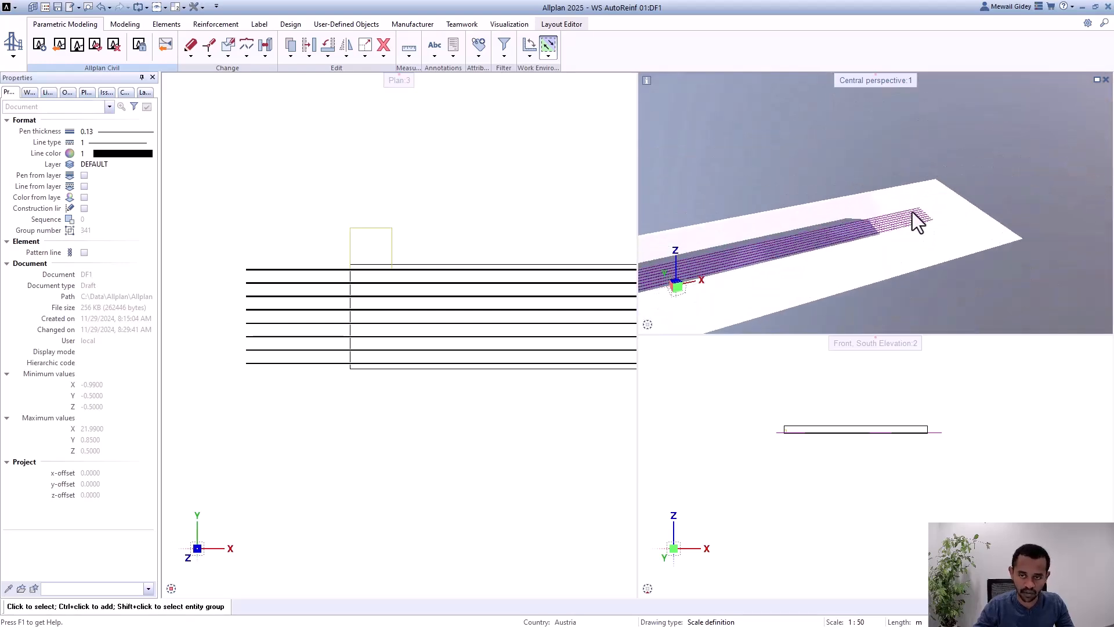
scroll(952, 235, down, 1)
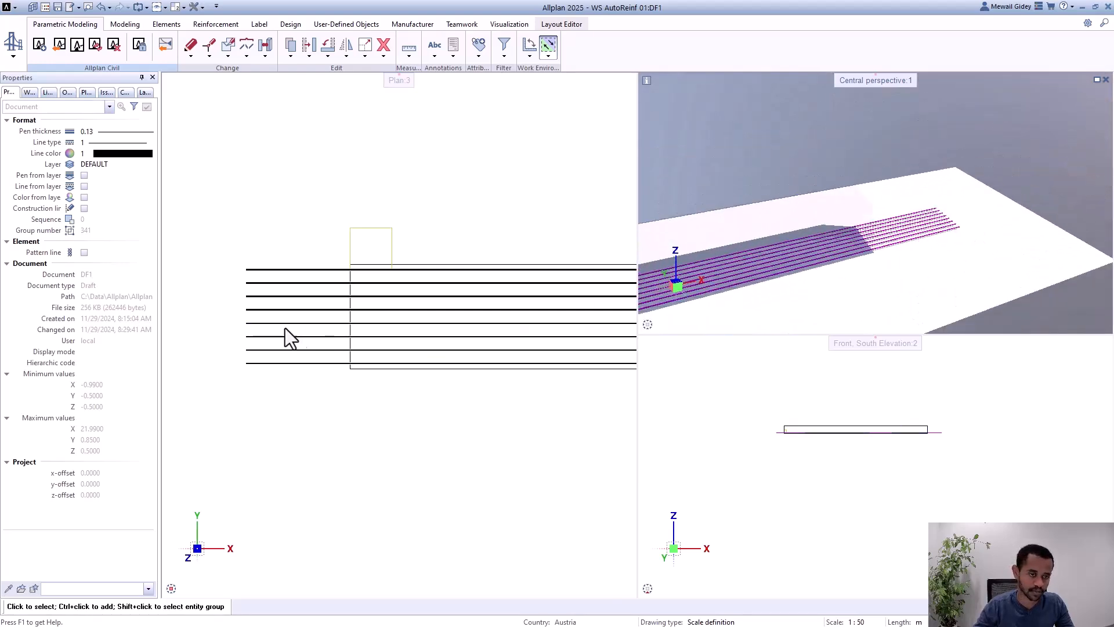
scroll(243, 309, up, 3)
Step: Reopen the longitudinal reinforcement and reset the anchorage start and end lengths to 0
double_click(469, 179)
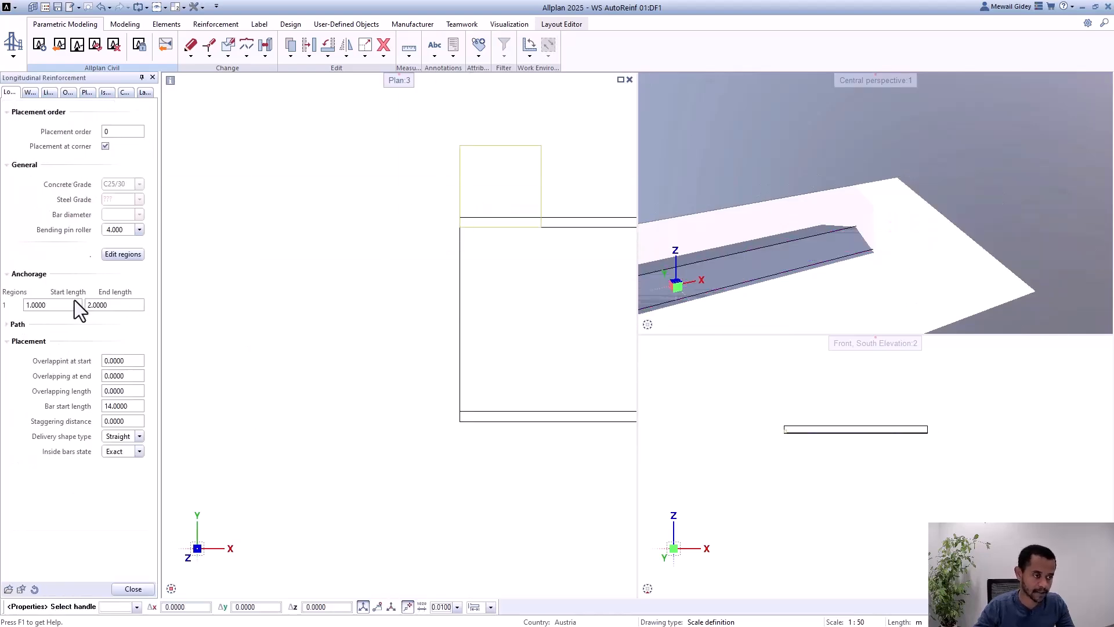
text(0)
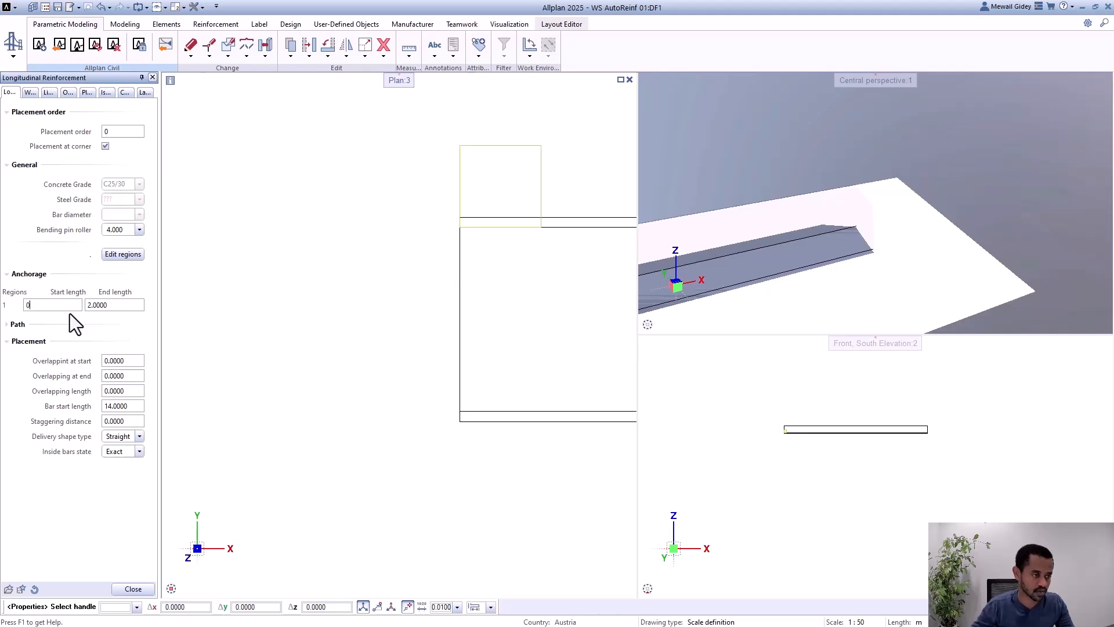
double_click(112, 305)
text(0)
key(Return)
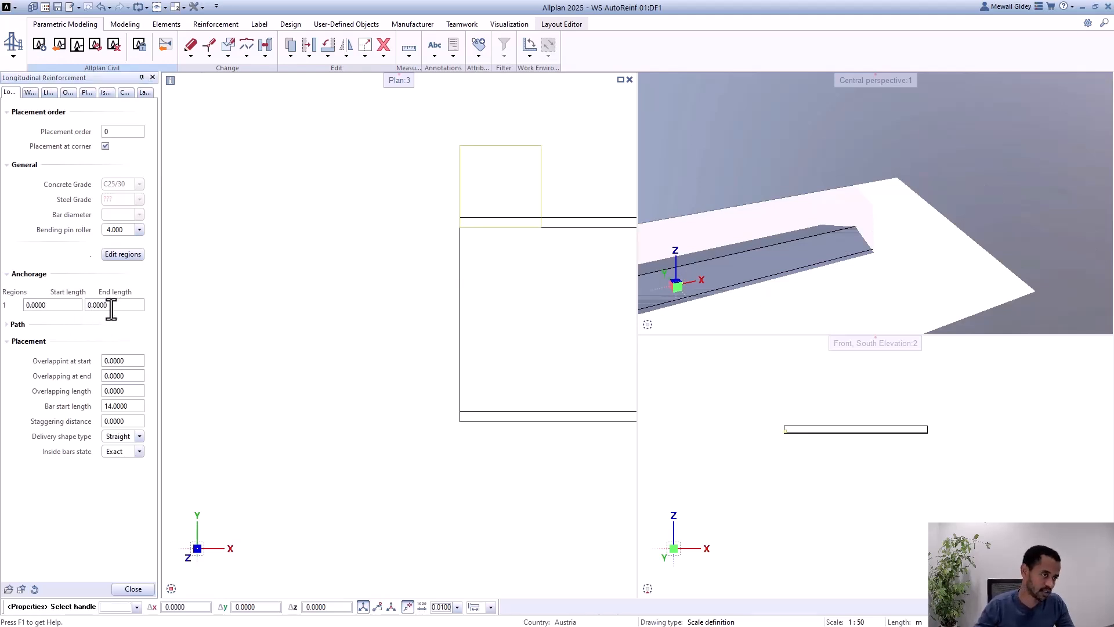
Step: Set the longitudinal reinforcement's bar start length to 12 m and apply the change
scroll(268, 281, down, 5)
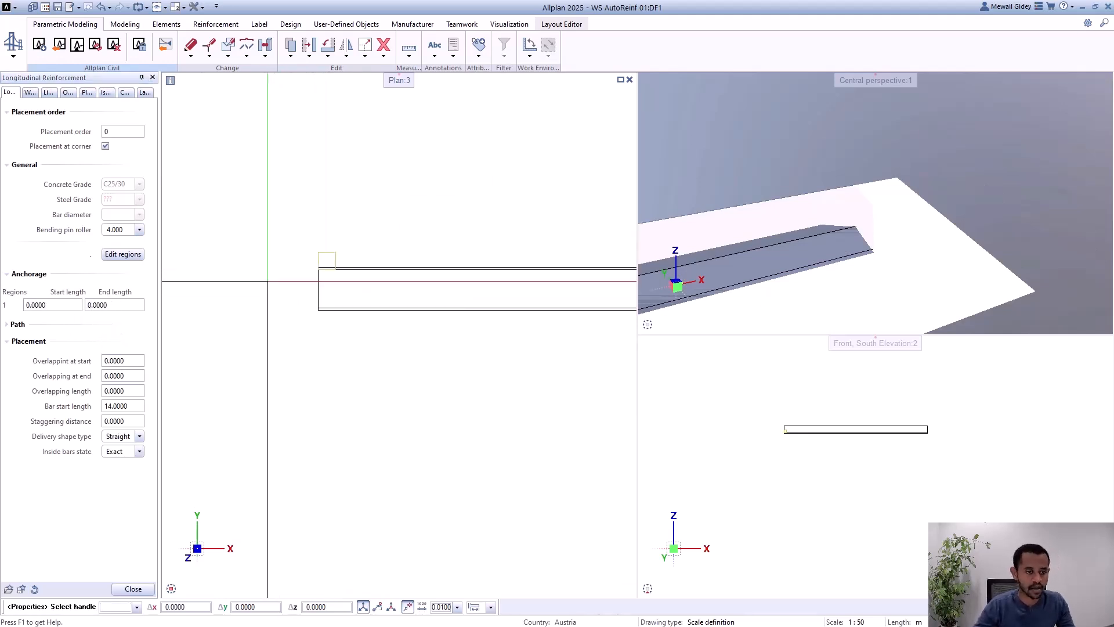
scroll(328, 262, up, 1)
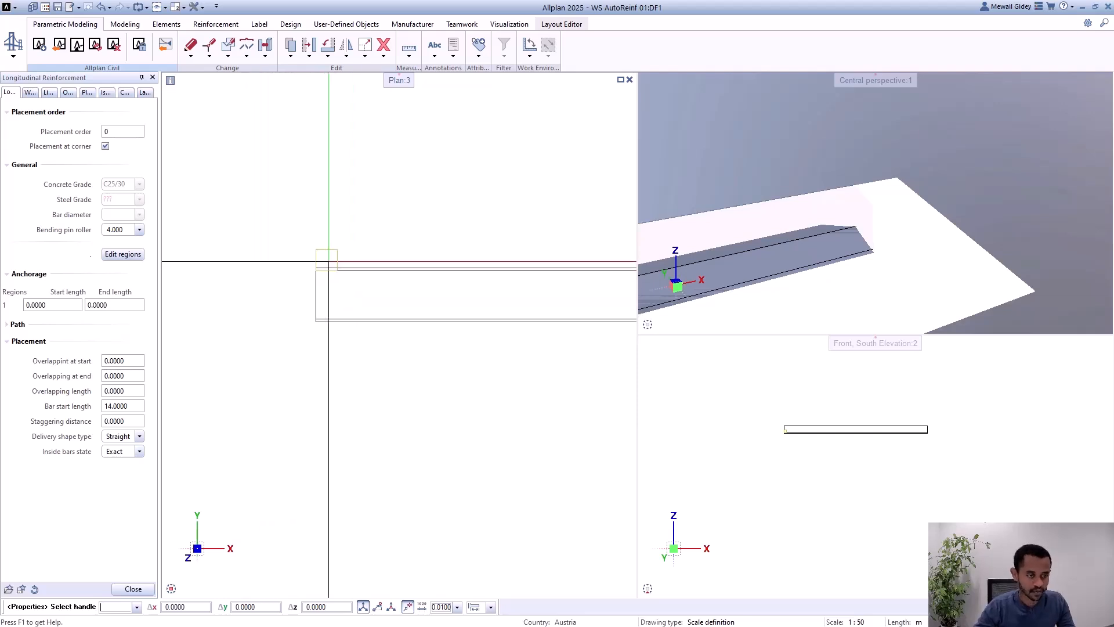
scroll(328, 262, up, 4)
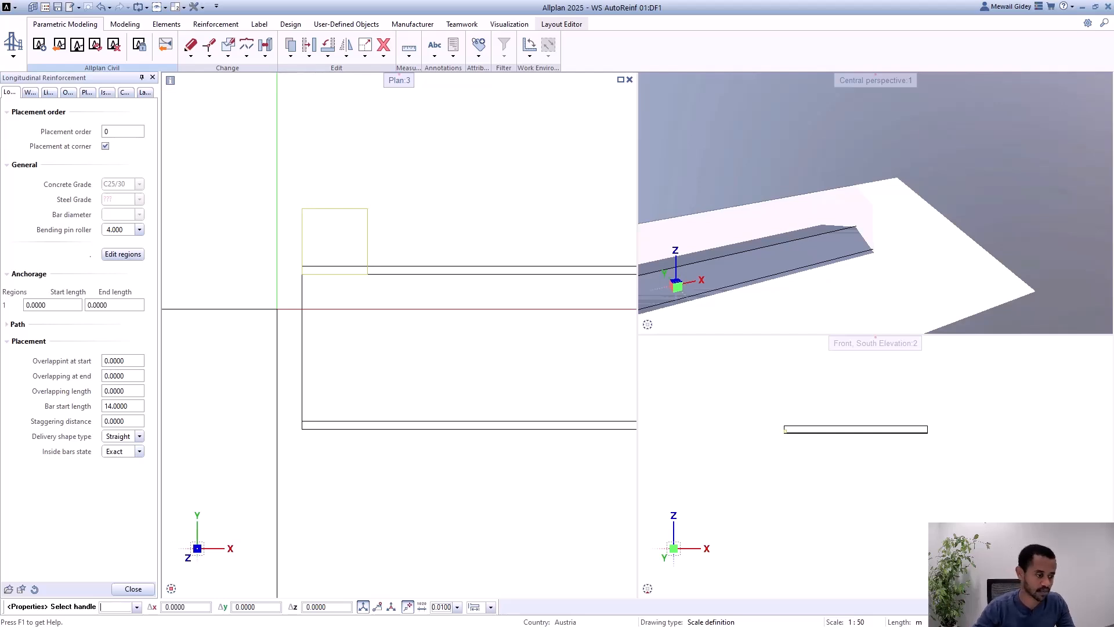
click(127, 406)
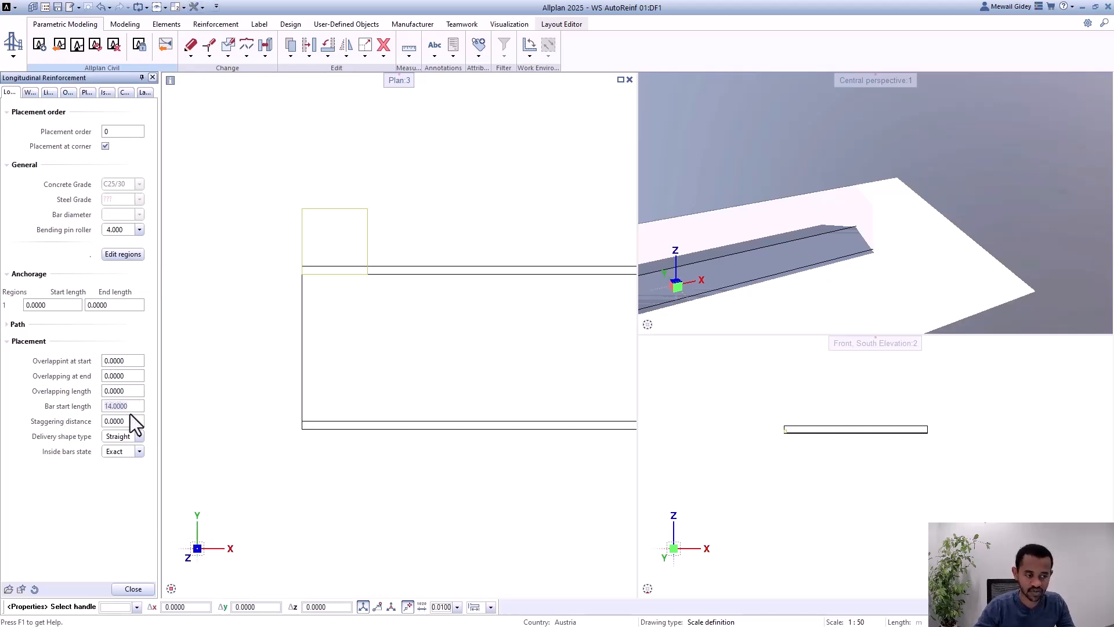
text(2)
key(Return)
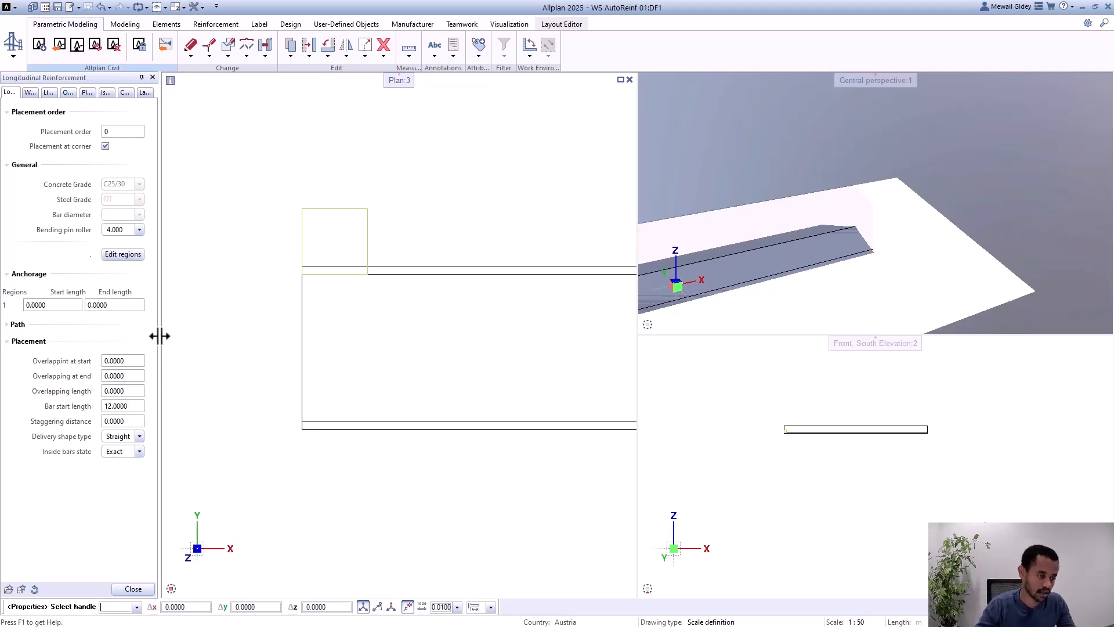
scroll(204, 325, down, 4)
click(142, 590)
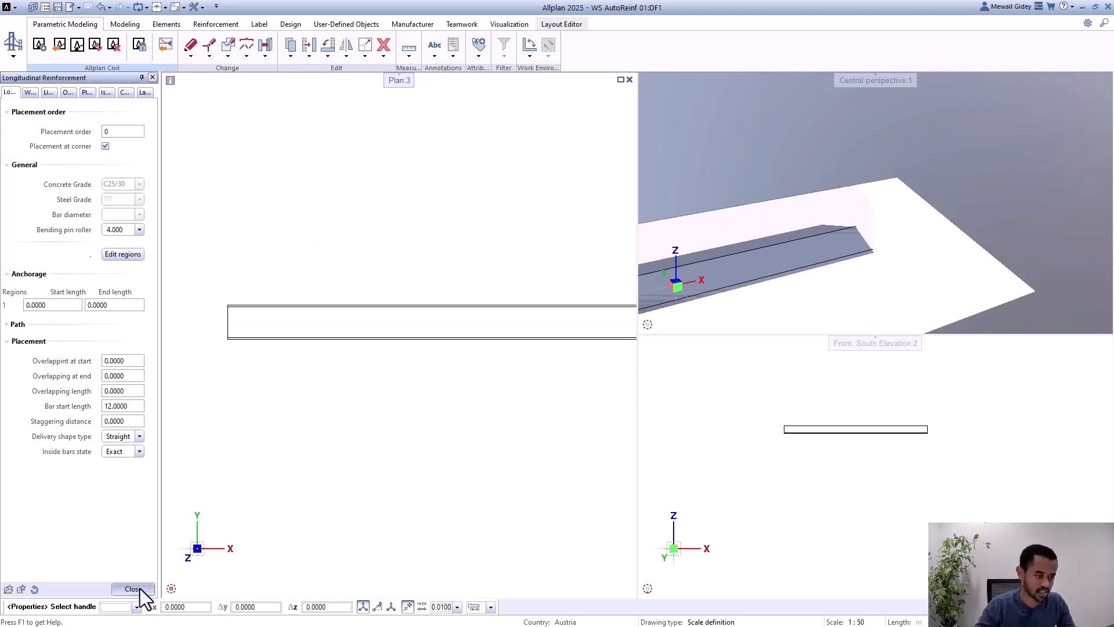
Step: Select a longitudinal bar and examine where the consecutive bars meet along the girder in plan
click(433, 340)
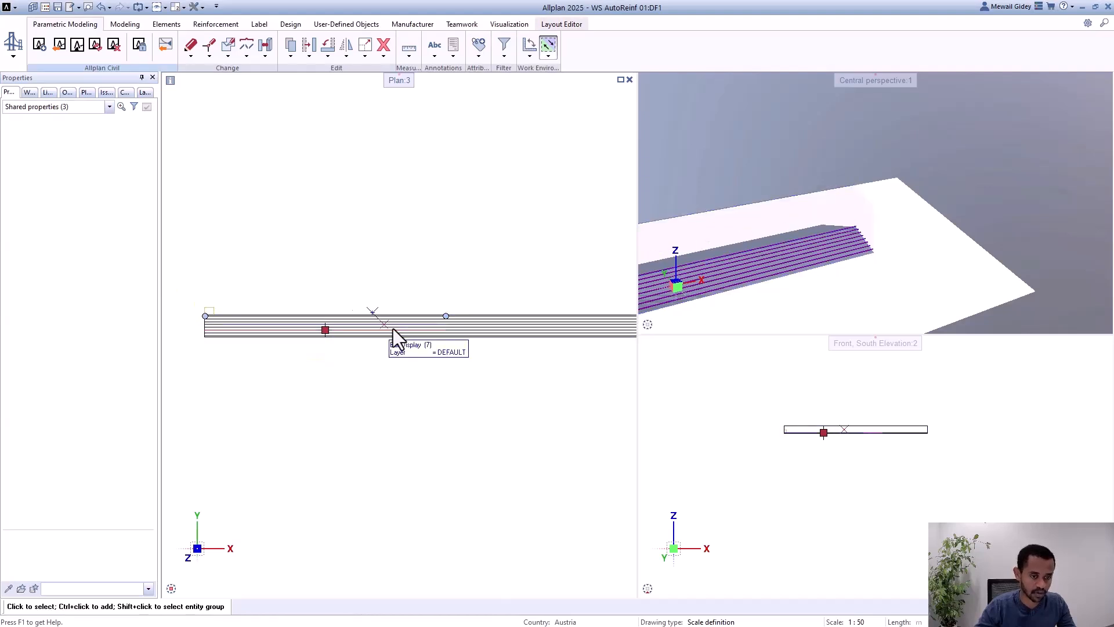
scroll(341, 335, down, 2)
scroll(431, 320, up, 2)
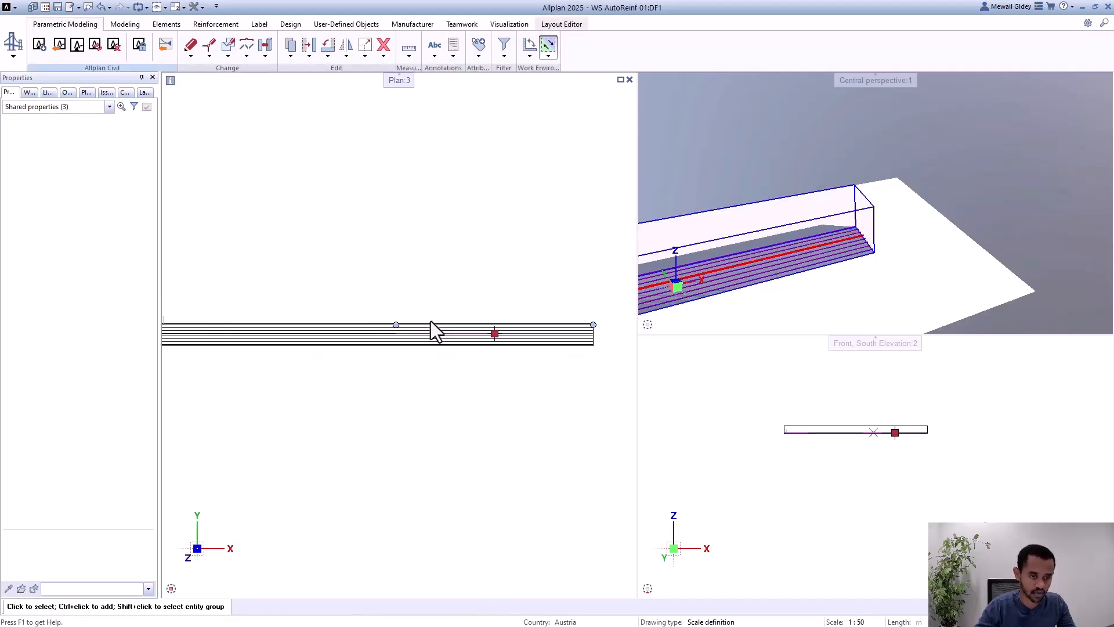
scroll(406, 332, up, 5)
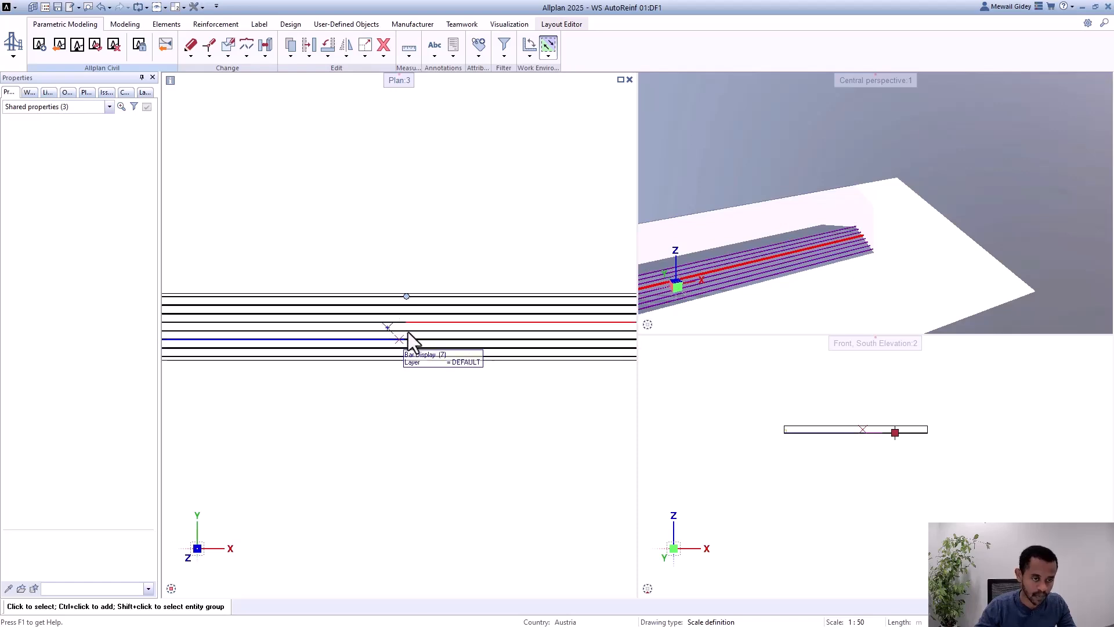
scroll(404, 328, up, 2)
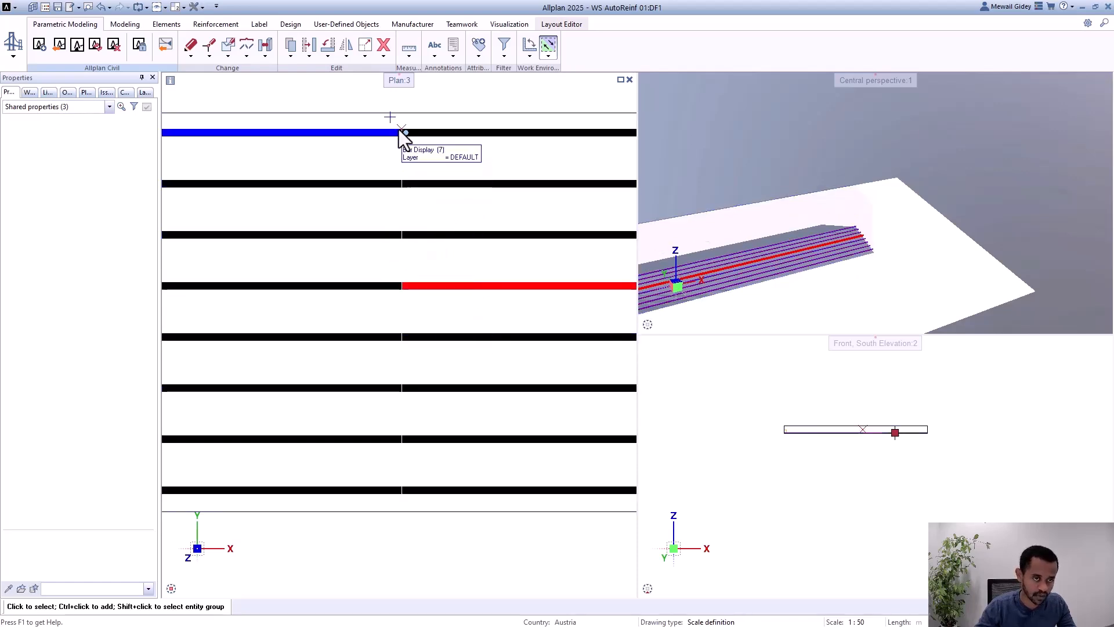
scroll(398, 123, up, 1)
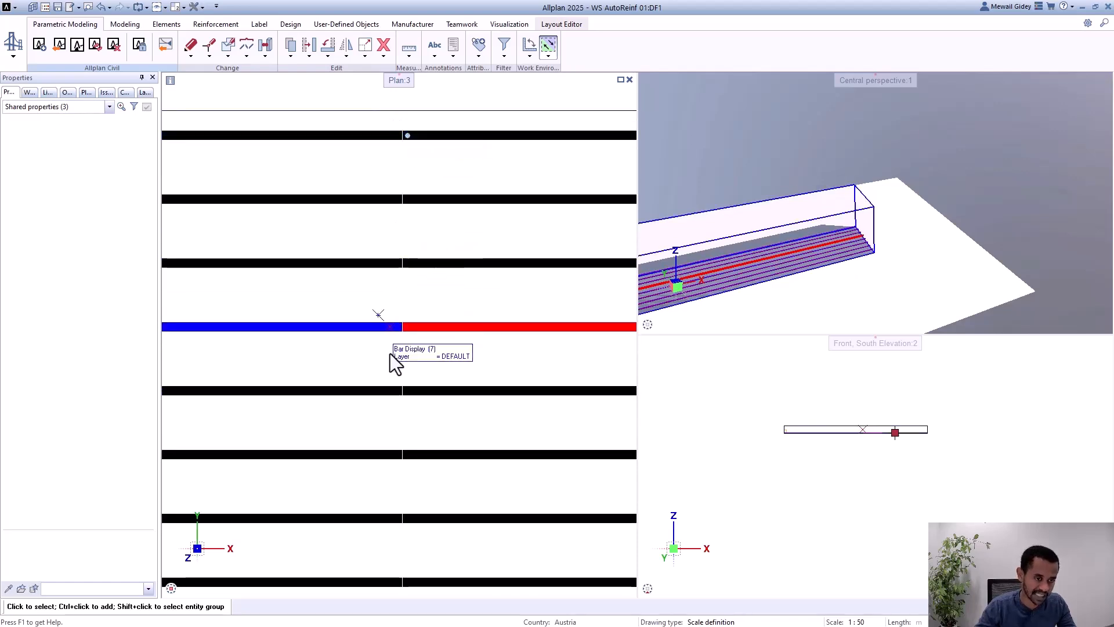
Step: Clear the bar selection and hide the girder's 3D solid
scroll(882, 263, down, 2)
scroll(787, 279, up, 4)
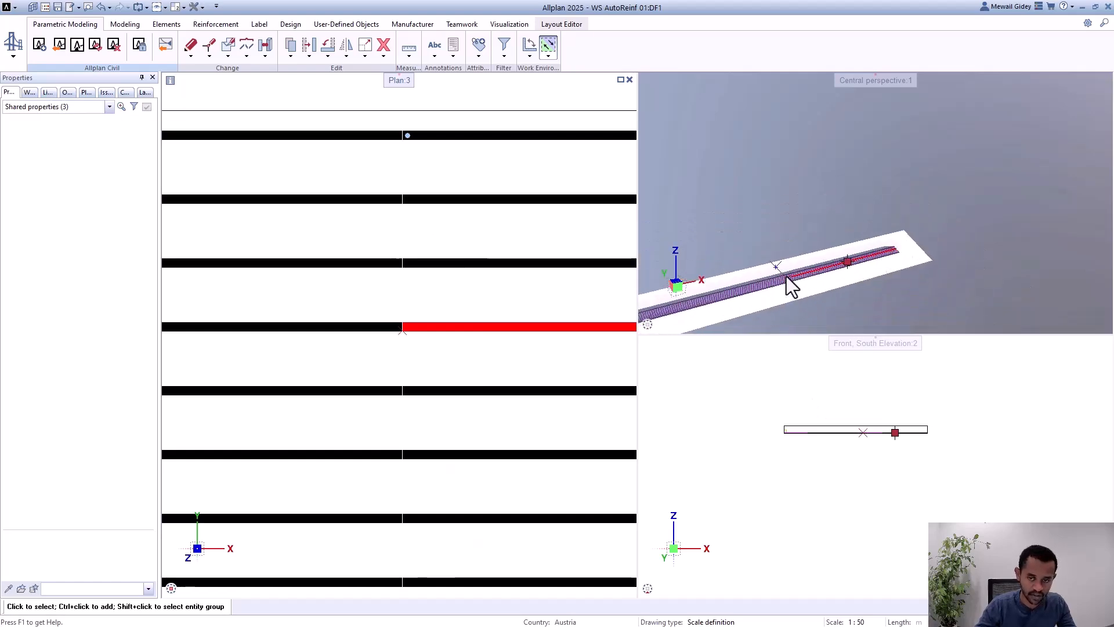
scroll(810, 293, up, 3)
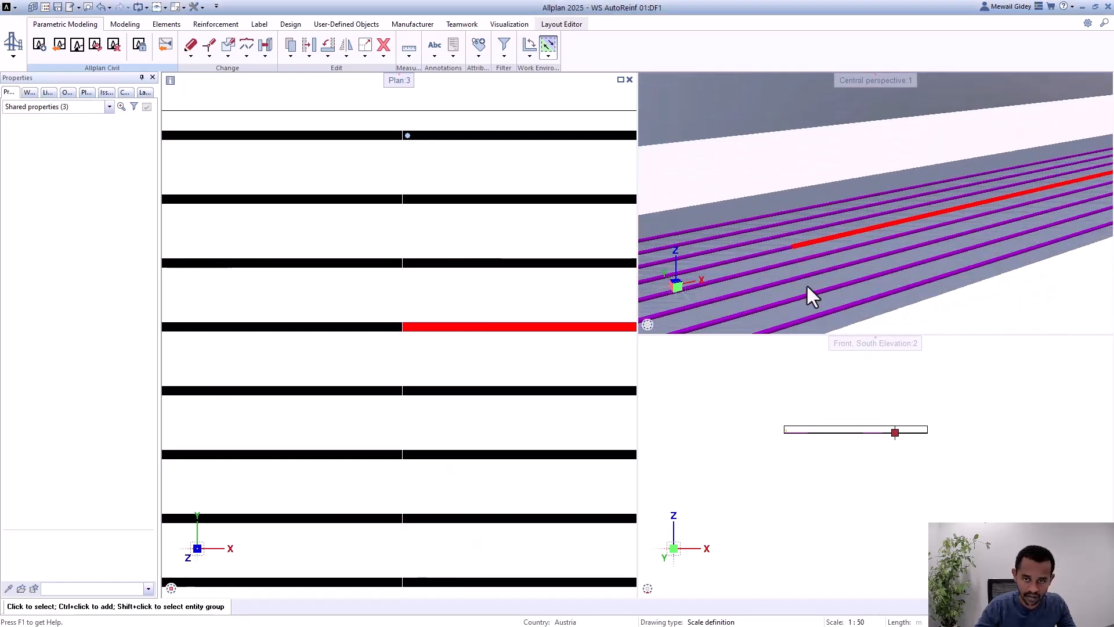
click(1090, 310)
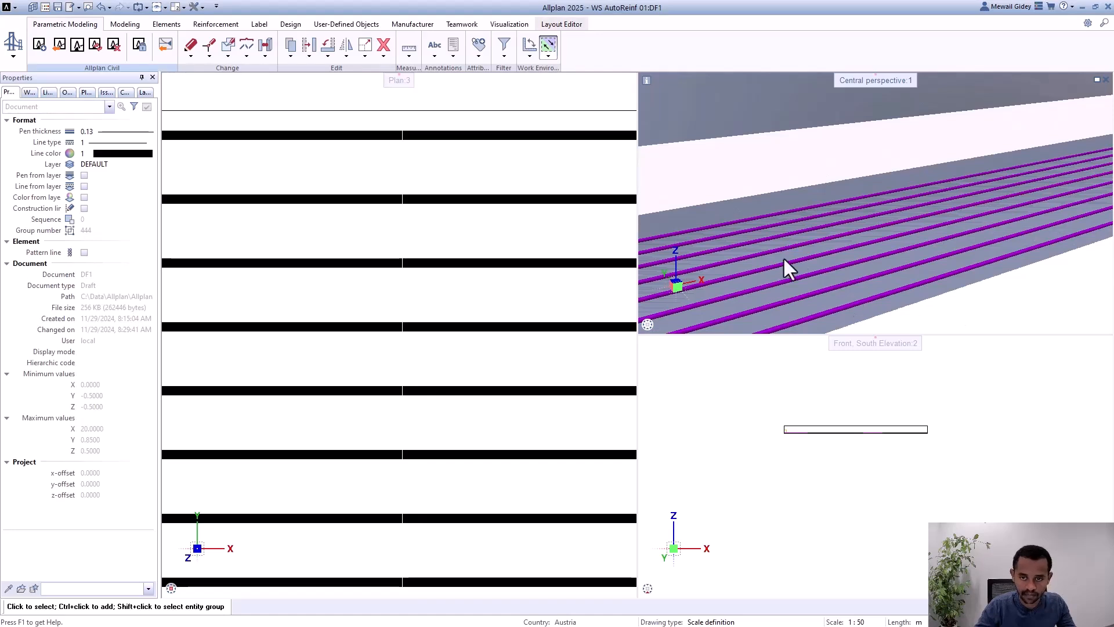
click(796, 169)
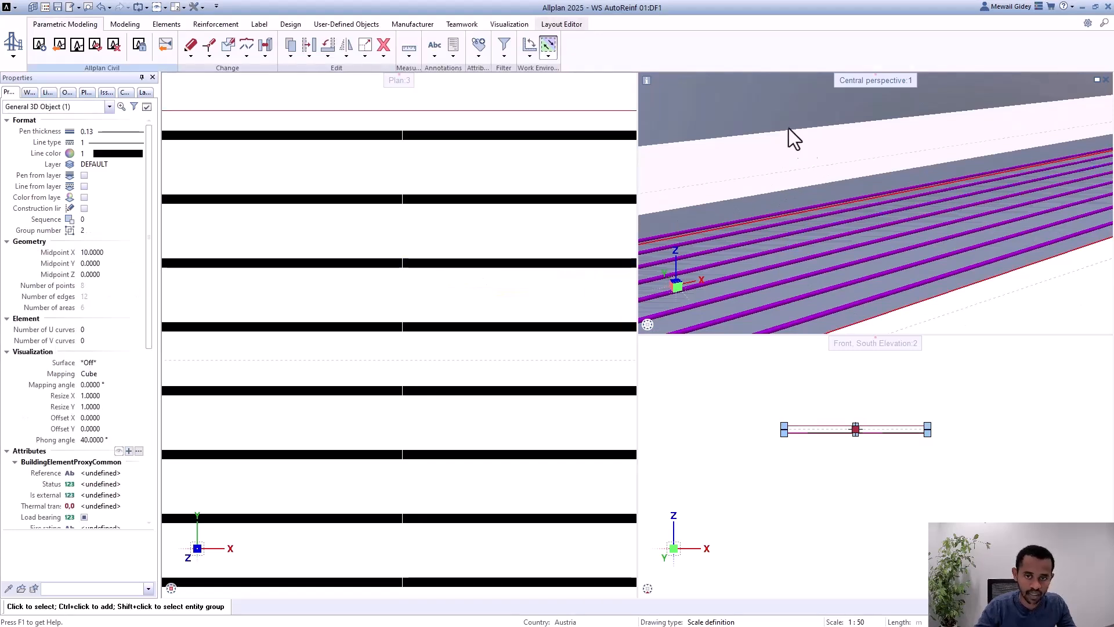
click(68, 93)
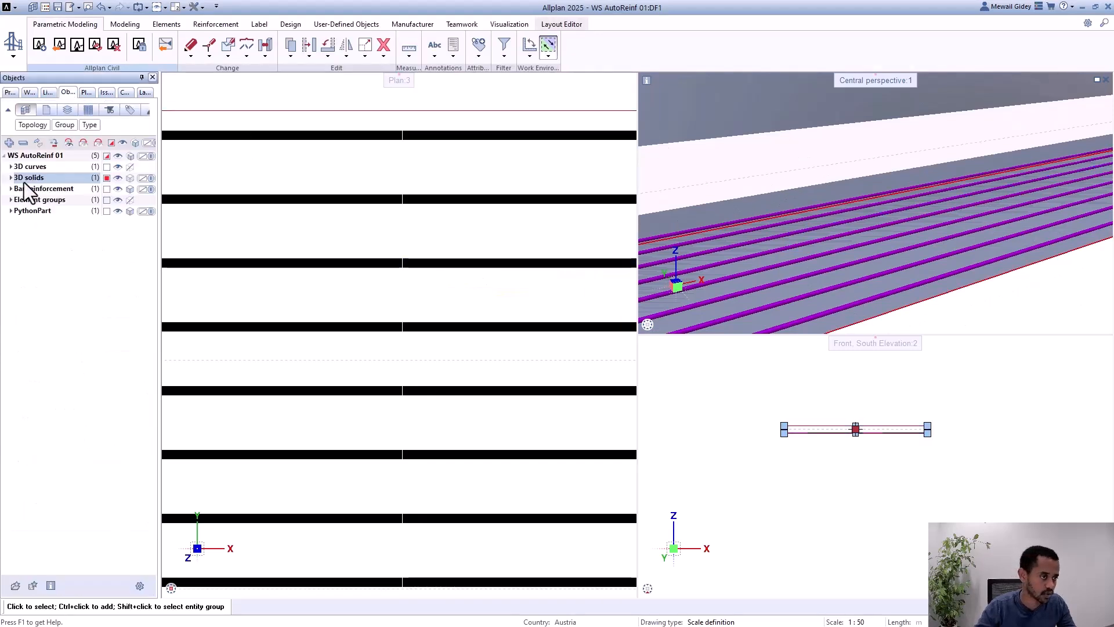
click(117, 177)
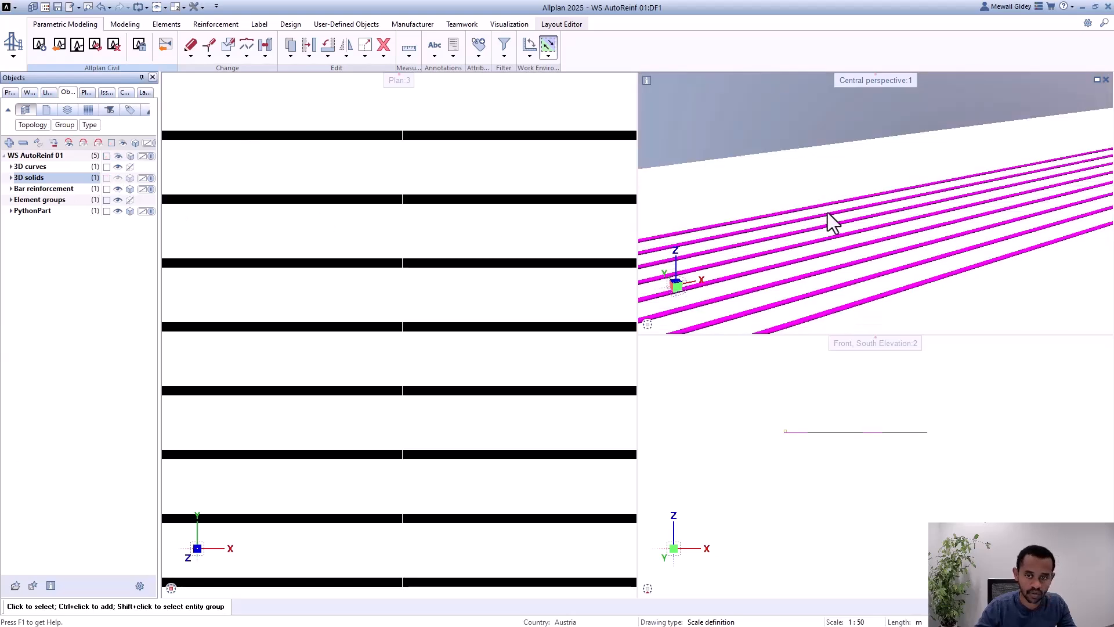
Step: Select one longitudinal bar in the perspective view and examine the joint where it meets the preceding bar
middle_drag(827, 213, 899, 235)
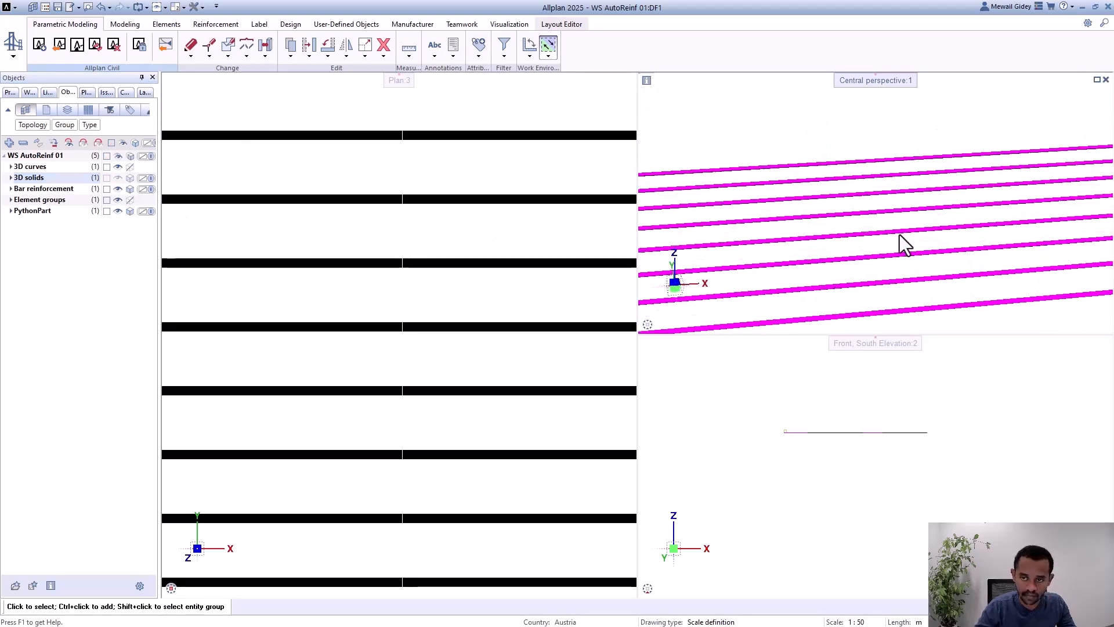
click(899, 235)
scroll(761, 246, up, 5)
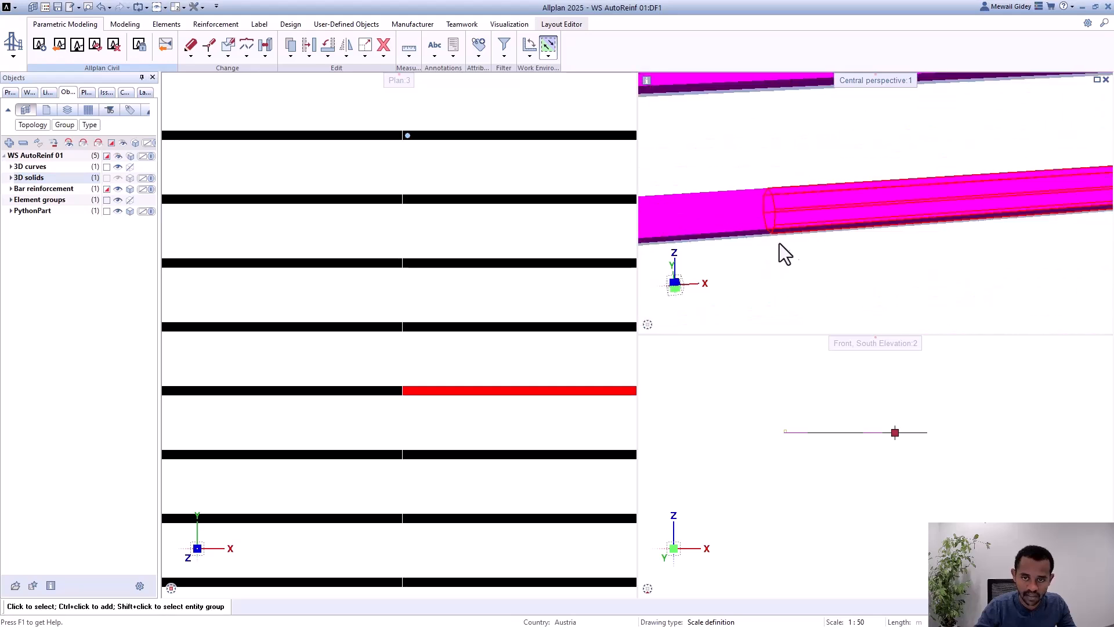
key(Escape)
scroll(806, 212, down, 1)
click(807, 211)
scroll(776, 172, down, 2)
scroll(777, 172, up, 1)
scroll(771, 147, down, 2)
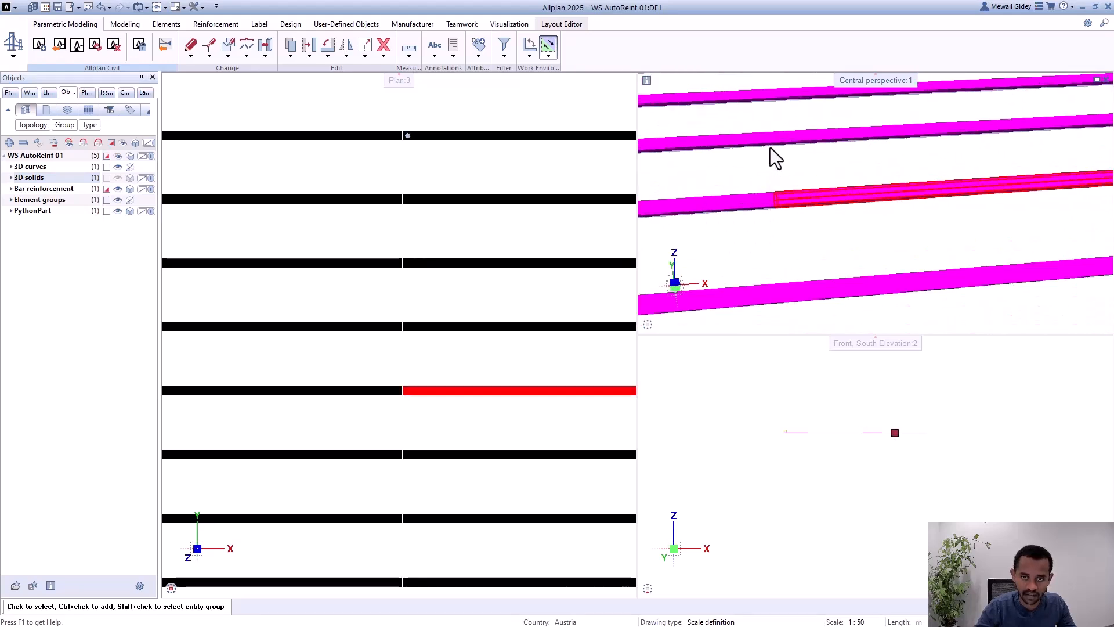
scroll(779, 140, up, 3)
scroll(781, 173, down, 2)
scroll(782, 173, down, 3)
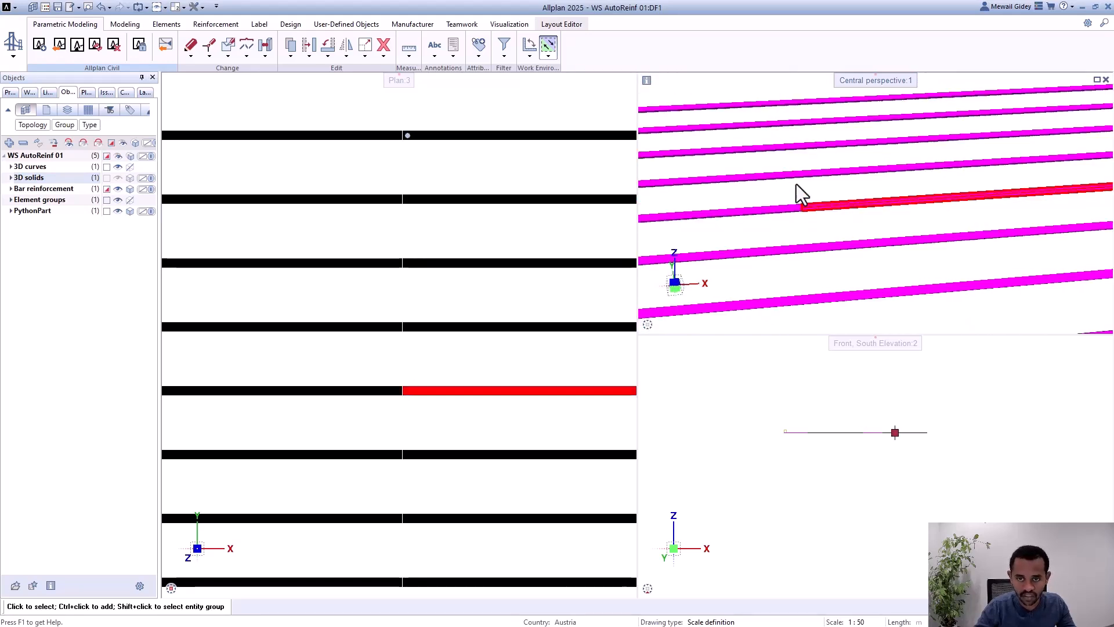
scroll(807, 177, up, 2)
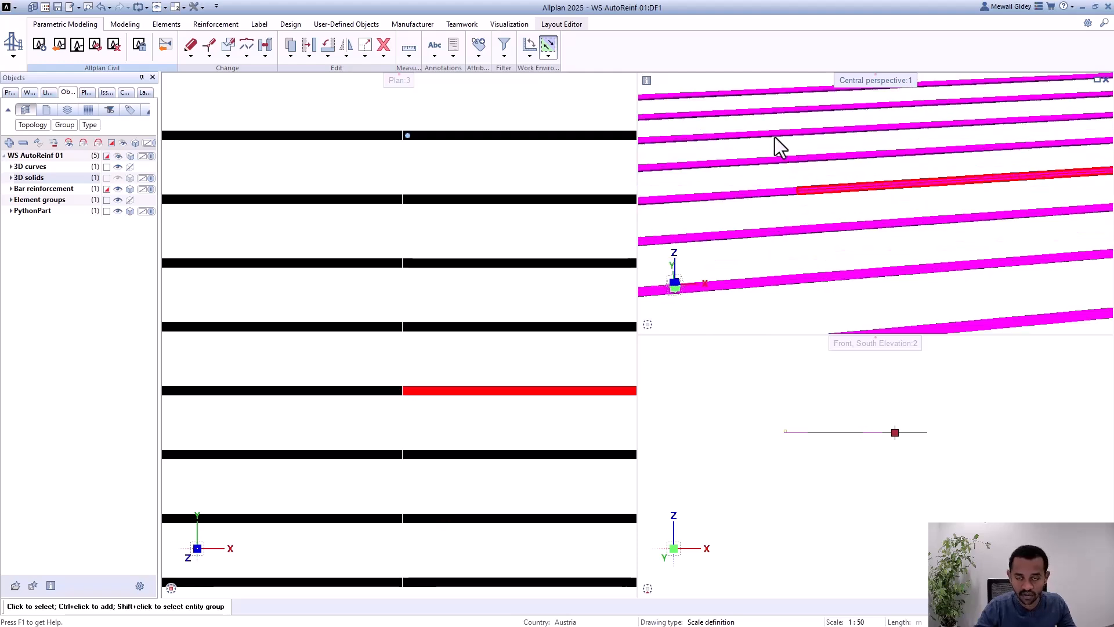
scroll(783, 144, down, 2)
scroll(791, 152, up, 2)
middle_drag(833, 195, 826, 203)
scroll(824, 202, down, 2)
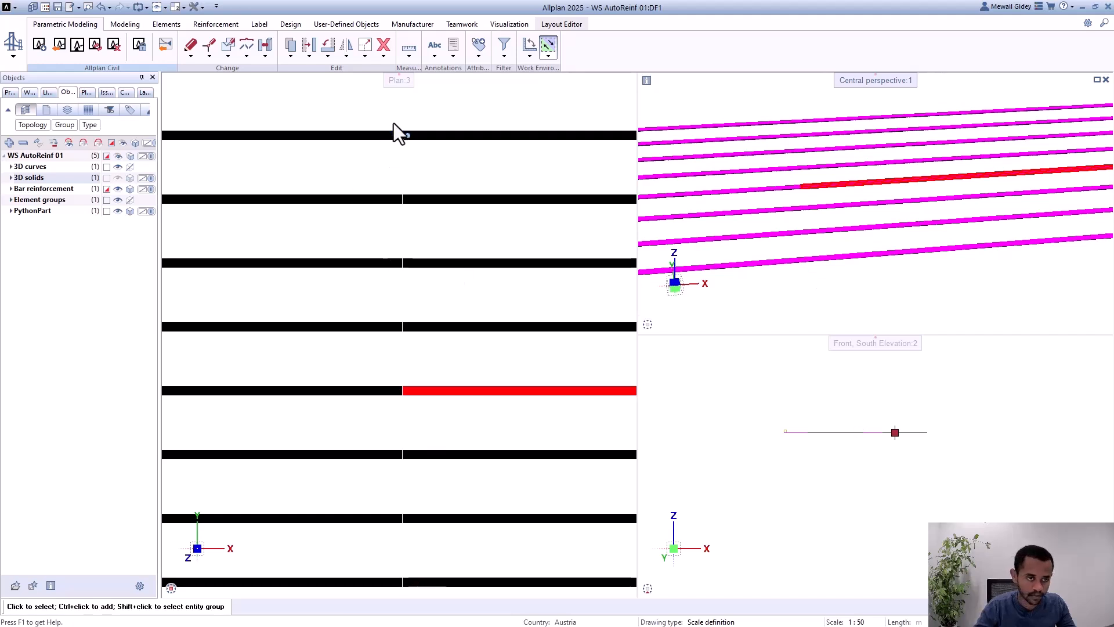
Step: Reopen the longitudinal reinforcement, set its overlapping length to -1 m and apply the change
scroll(443, 291, down, 4)
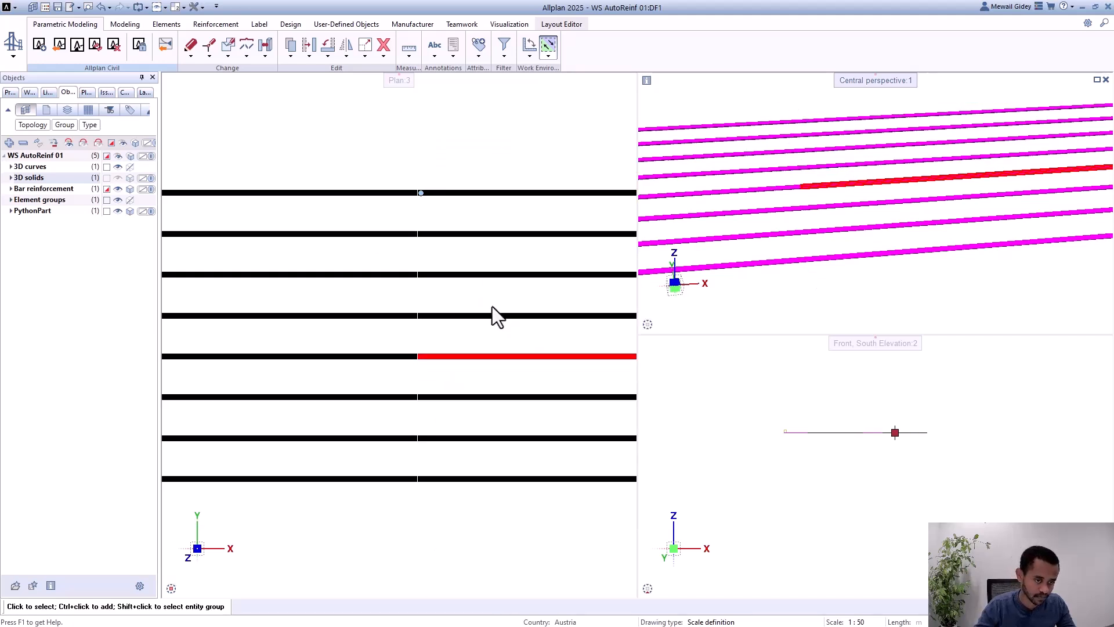
scroll(527, 314, down, 5)
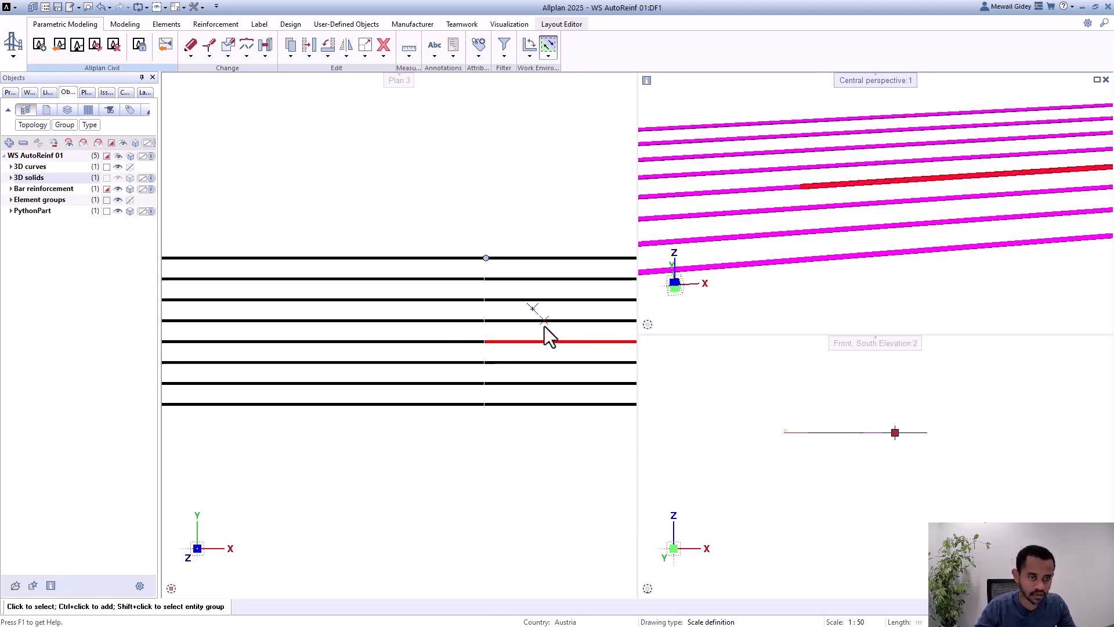
scroll(436, 303, down, 4)
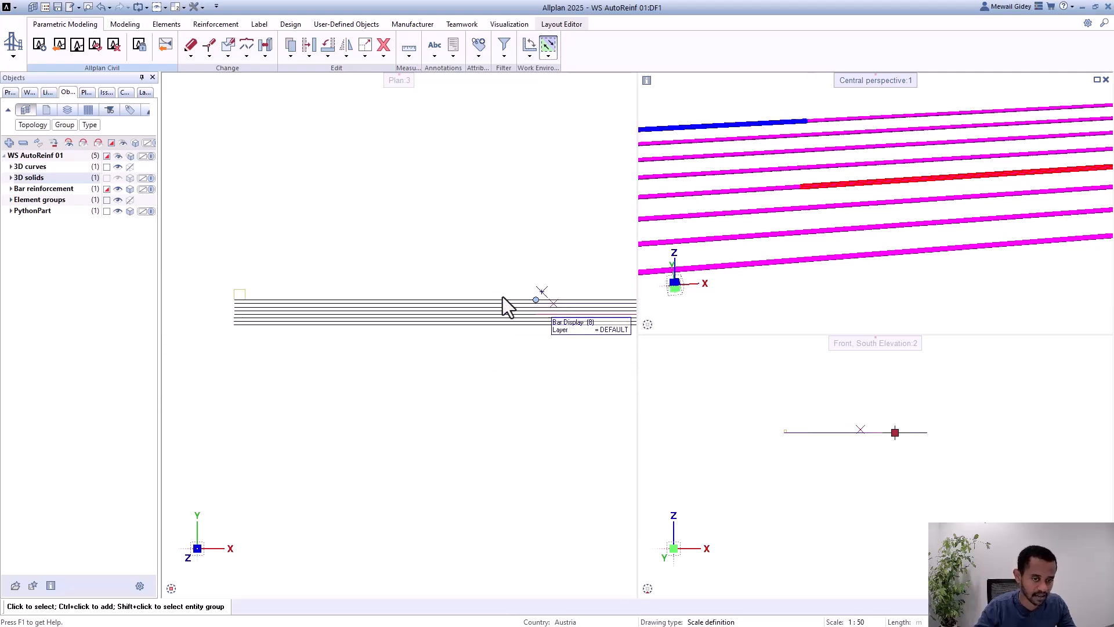
double_click(215, 299)
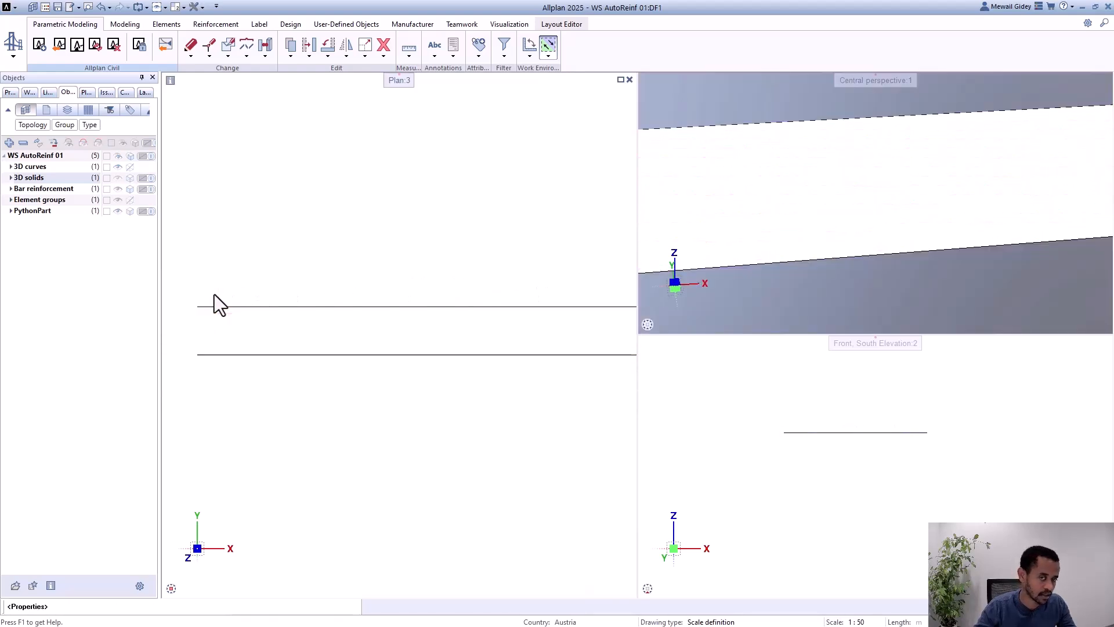
click(133, 391)
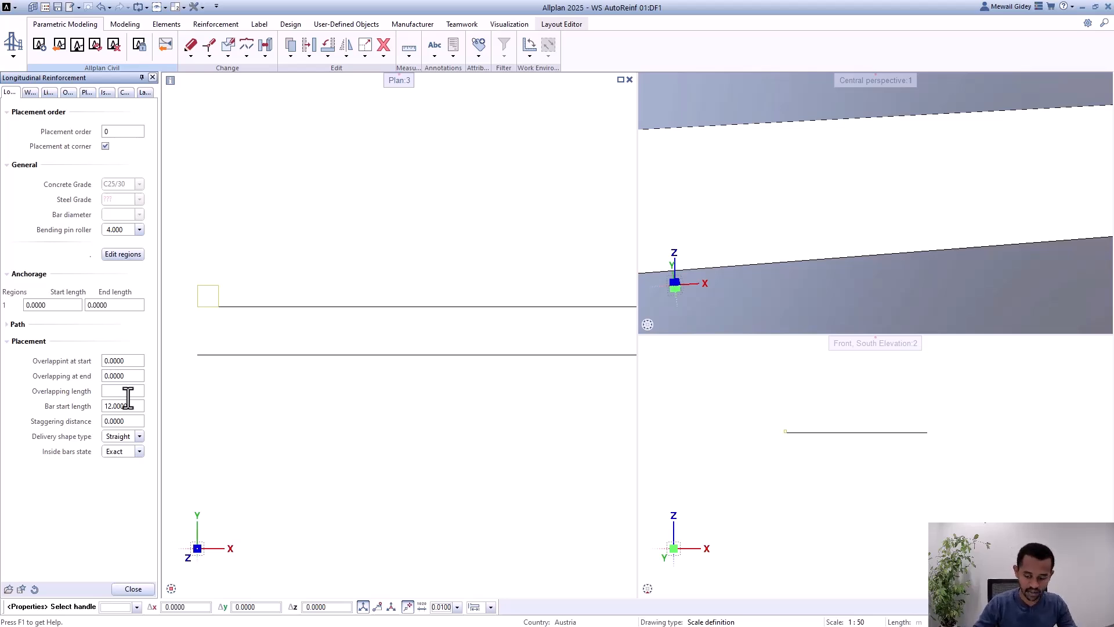
text(-1)
key(Return)
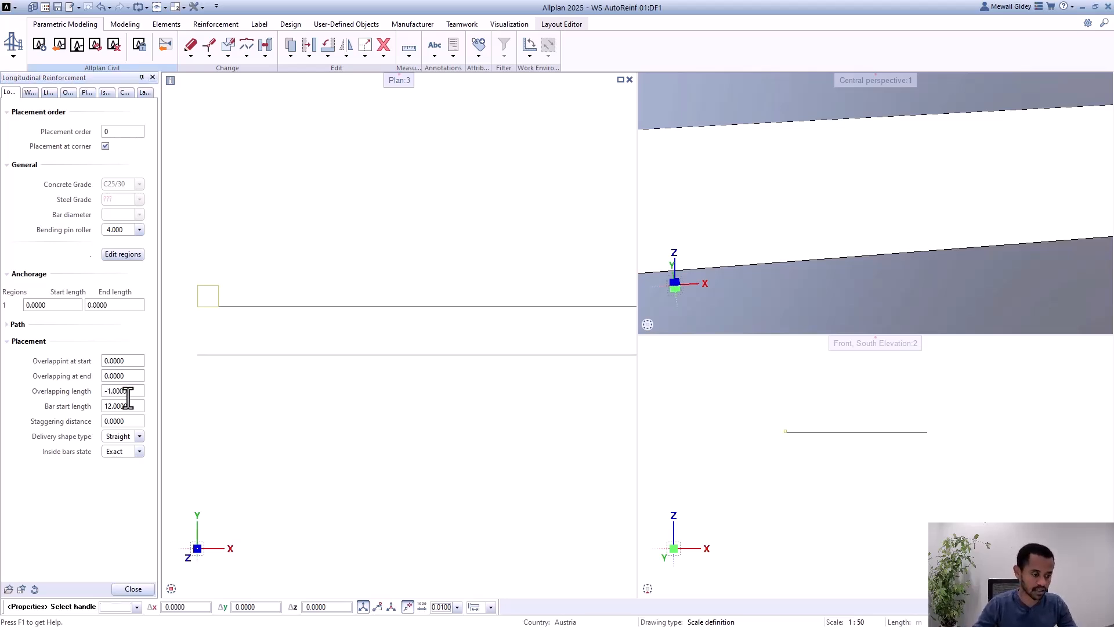
click(130, 588)
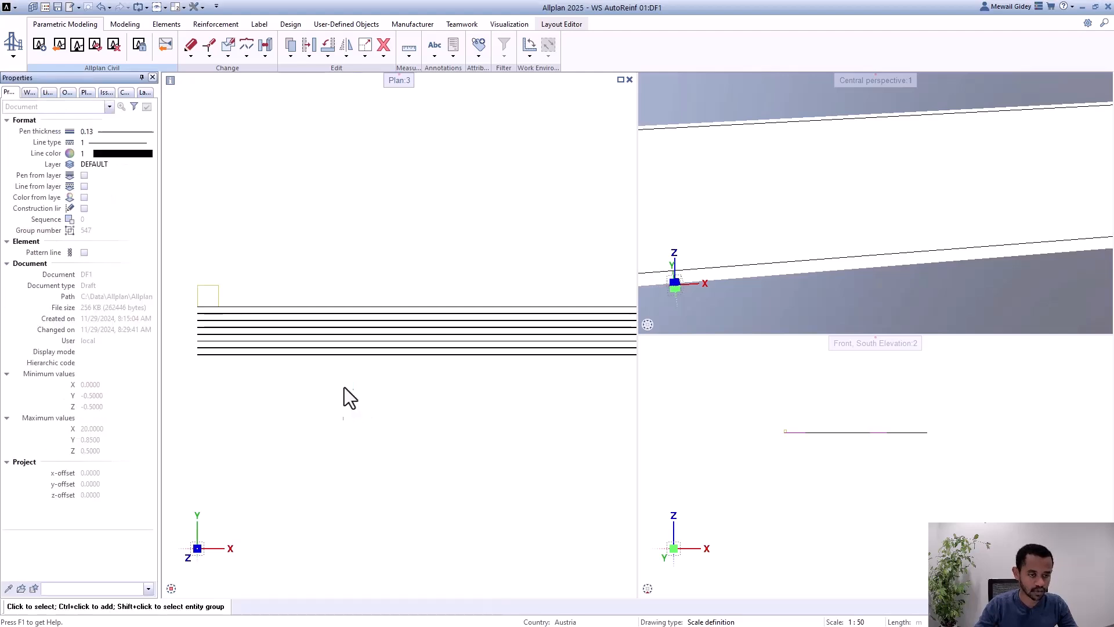
Step: Examine the spacing between consecutive longitudinal bars in plan and perspective with the negative overlapping length
scroll(284, 323, down, 2)
scroll(236, 309, down, 2)
scroll(481, 311, up, 3)
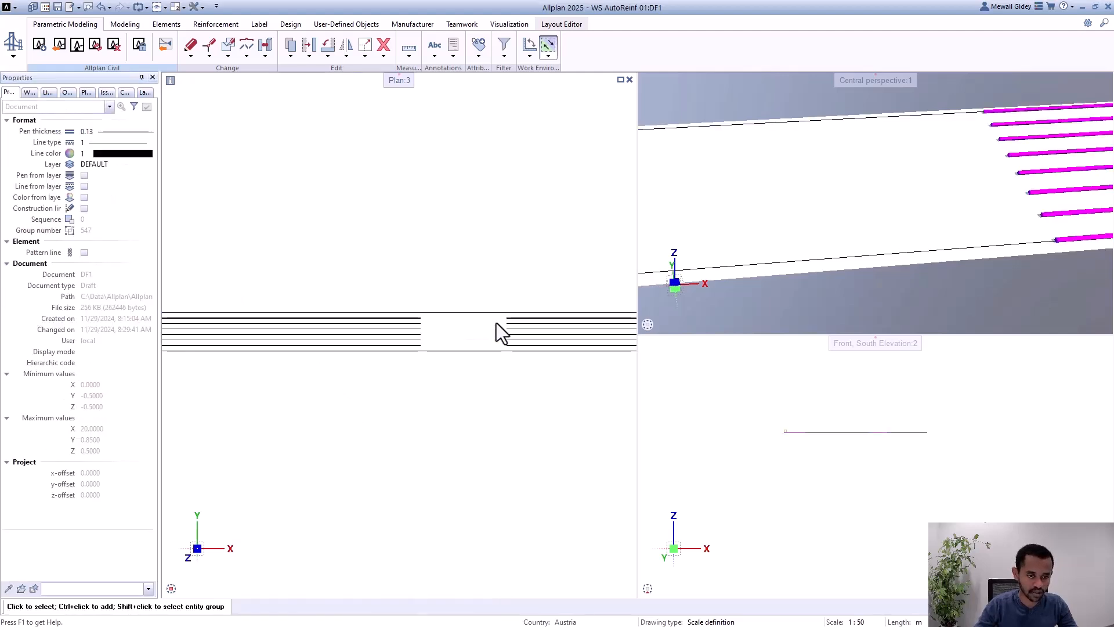
scroll(493, 323, up, 2)
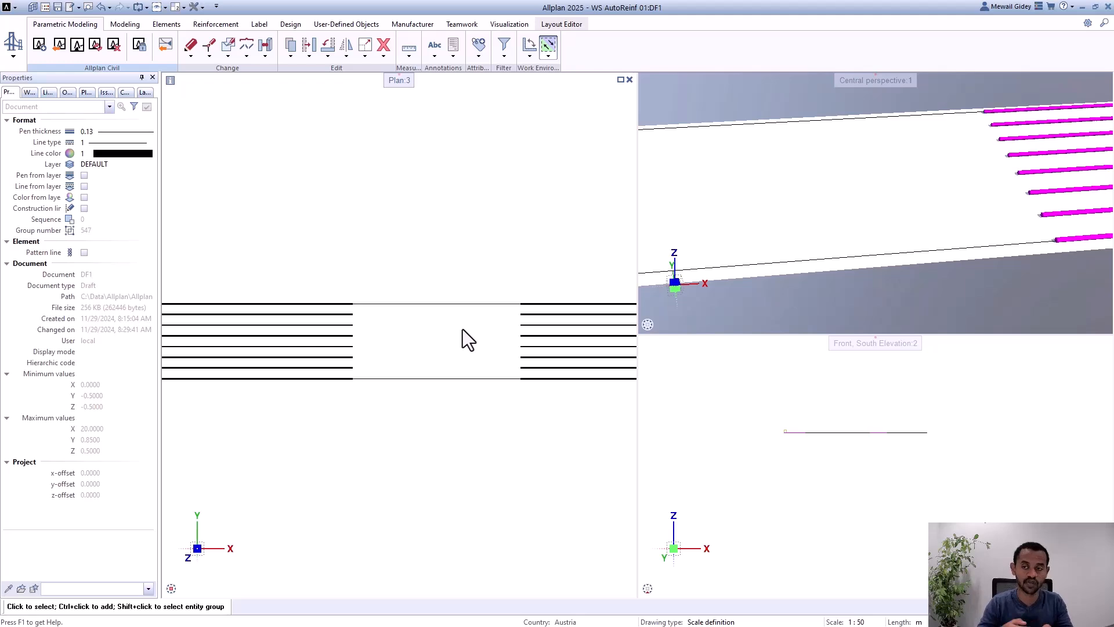
scroll(949, 224, down, 4)
scroll(842, 177, up, 1)
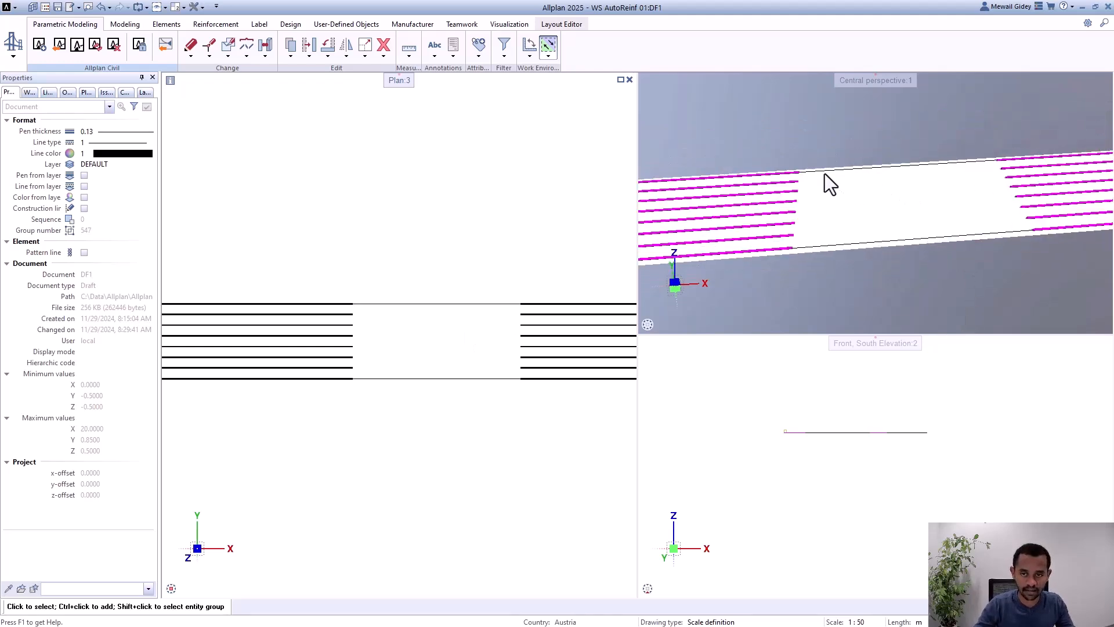
scroll(847, 203, up, 1)
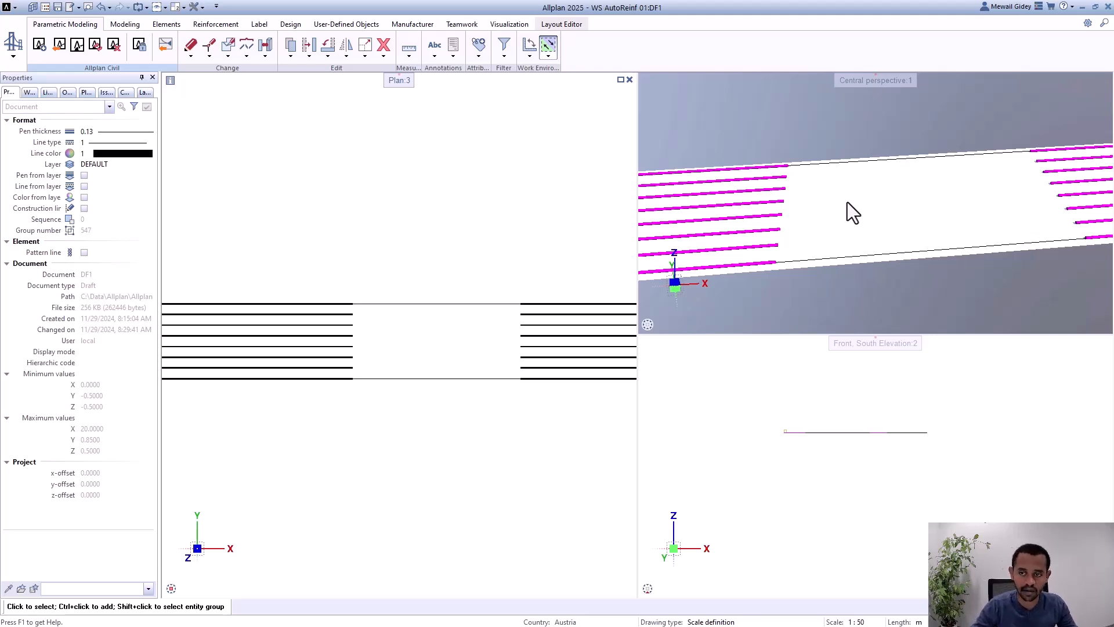
scroll(847, 204, up, 1)
scroll(531, 290, down, 4)
scroll(471, 296, up, 4)
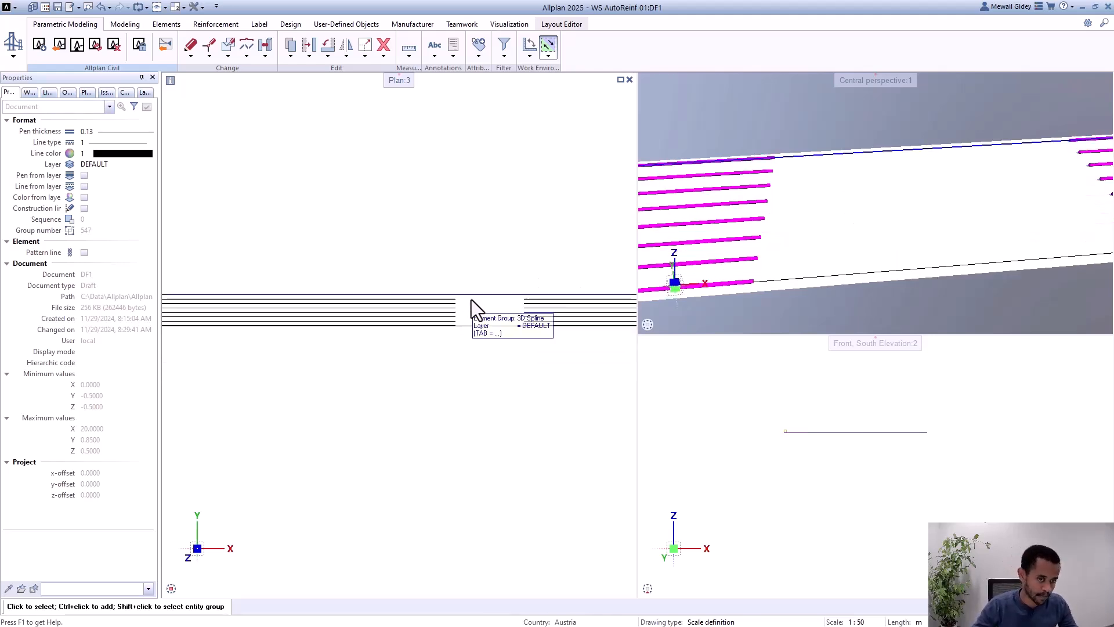
scroll(497, 301, up, 1)
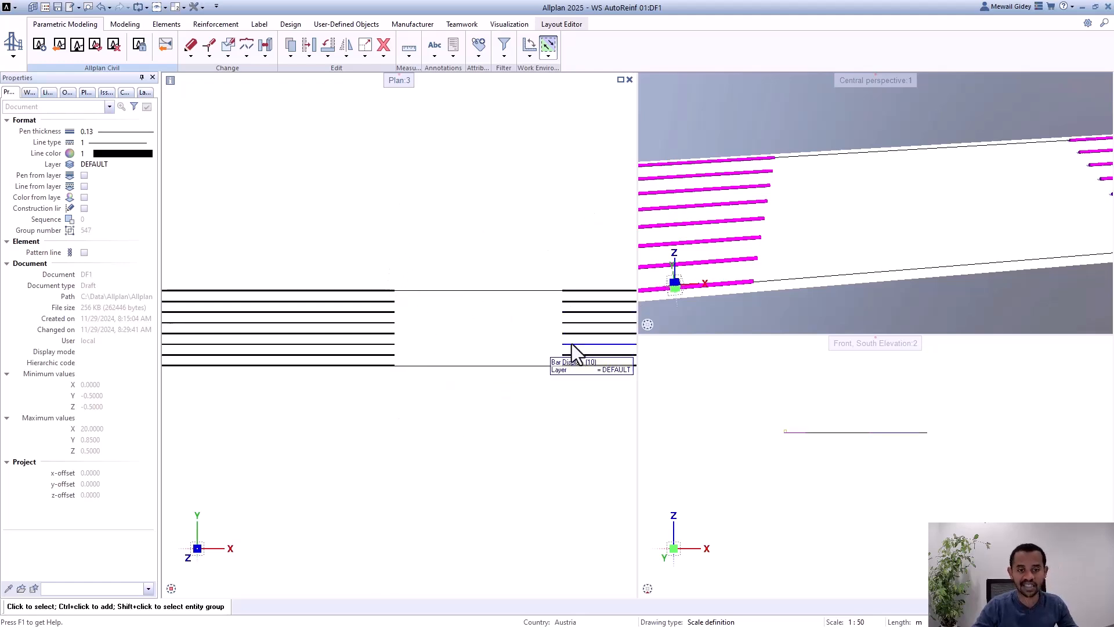
Step: Reopen the longitudinal reinforcement, set its staggering distance to 1 m and apply the change
scroll(568, 342, down, 2)
scroll(593, 308, down, 2)
scroll(260, 298, up, 2)
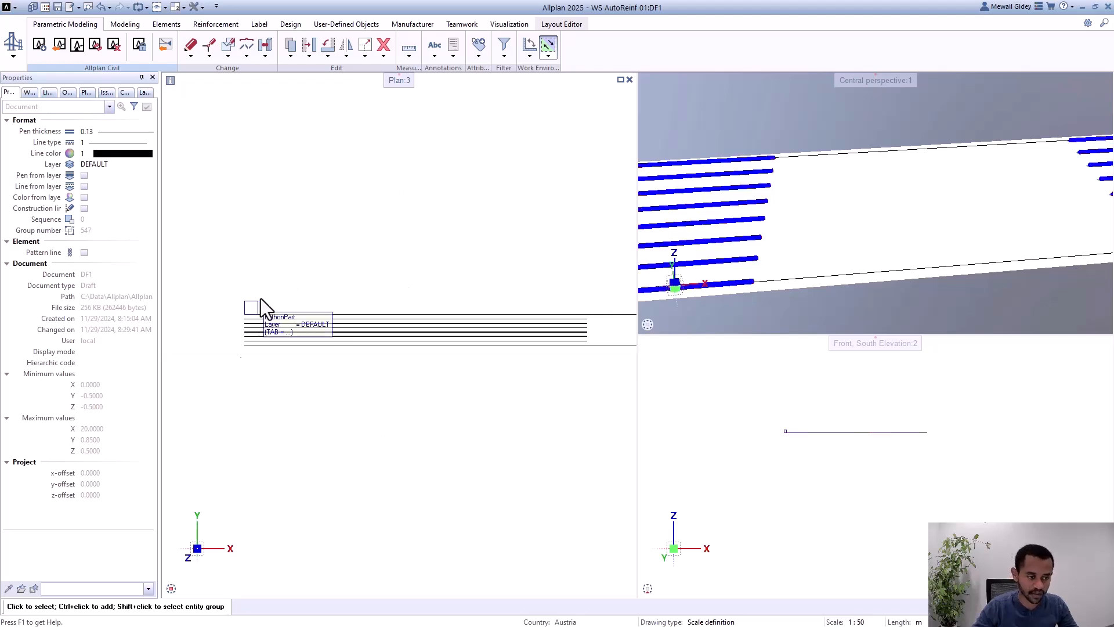
double_click(252, 312)
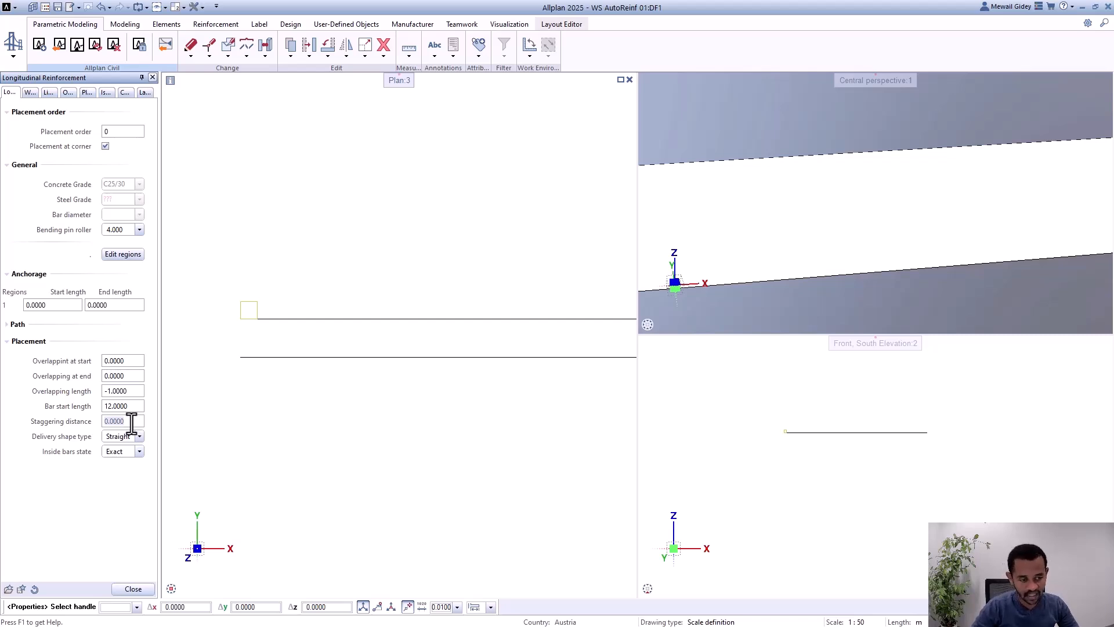
click(132, 422)
text(1)
key(Return)
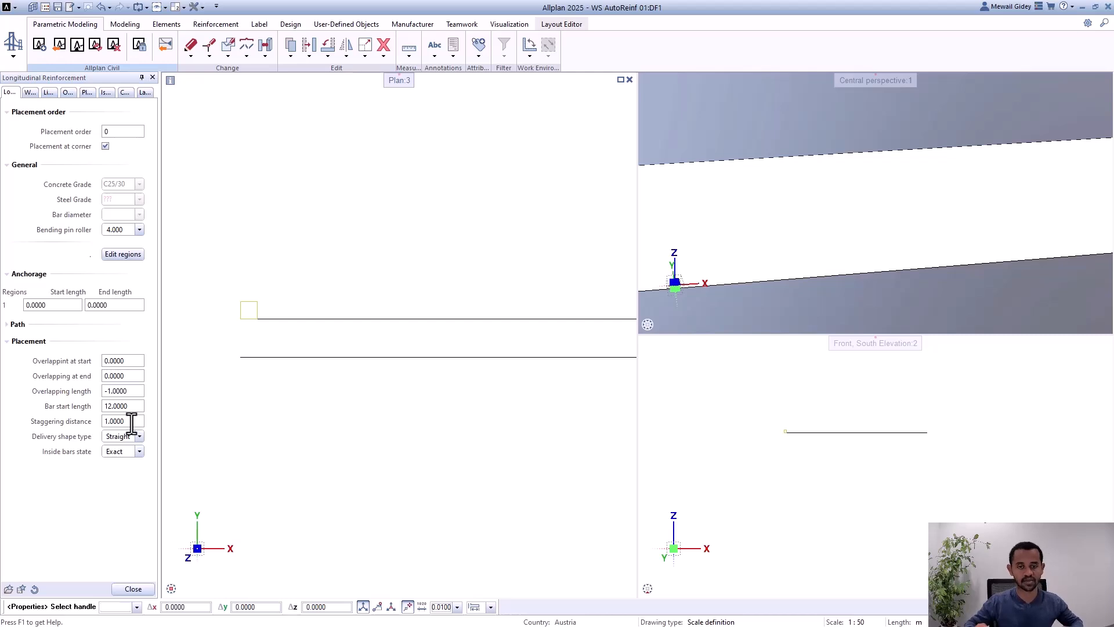
click(139, 589)
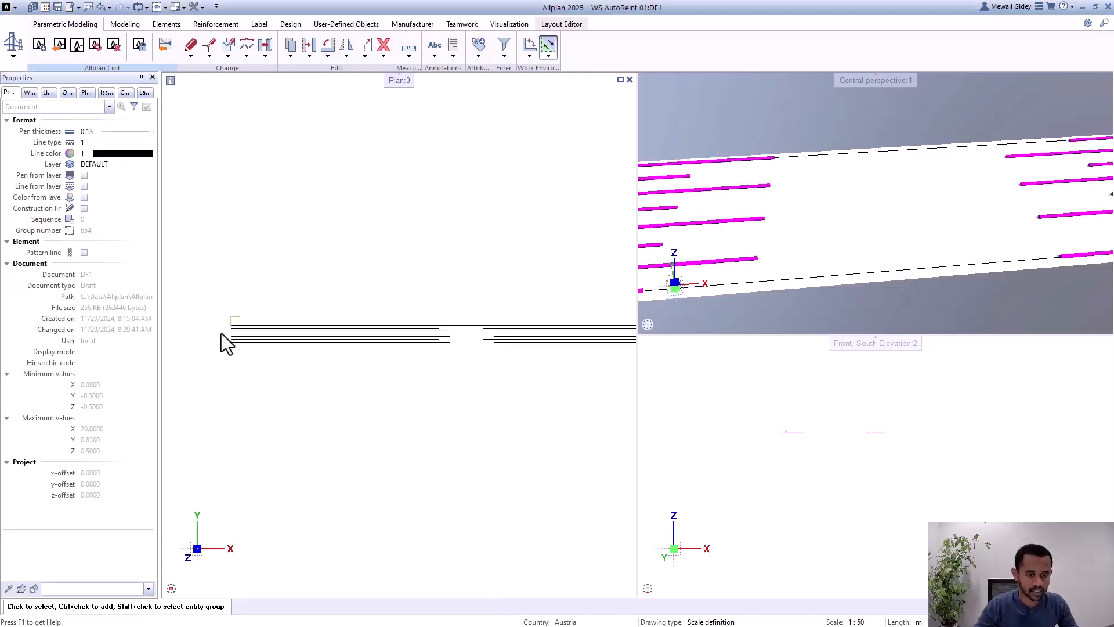
Step: Examine how the staggered bar ends alternate along the girder in plan and perspective
scroll(495, 336, up, 5)
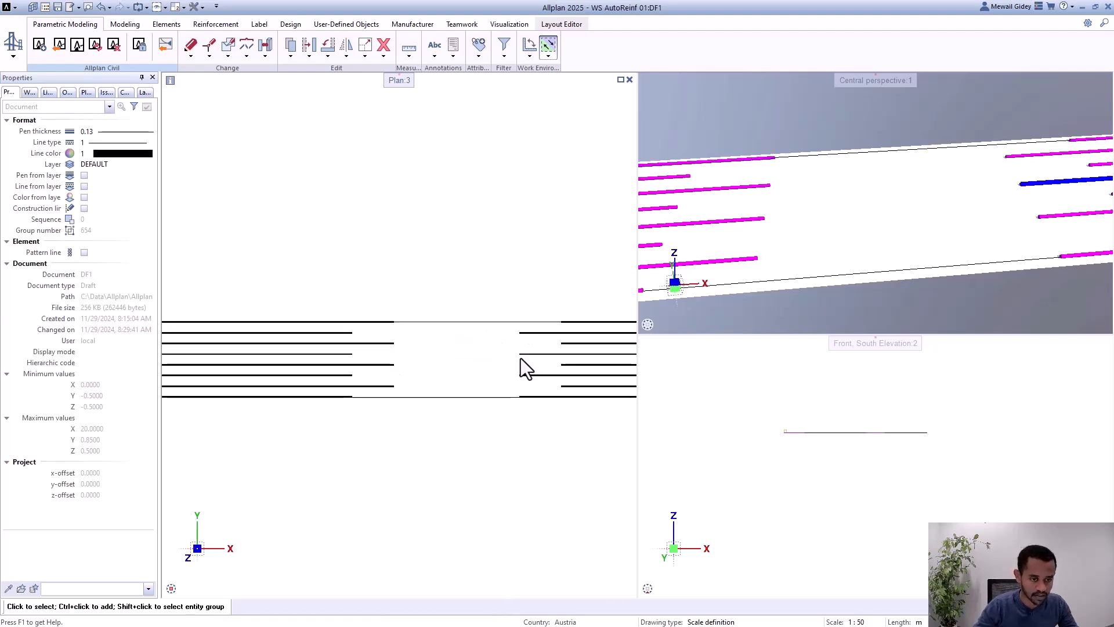
scroll(521, 357, up, 2)
middle_drag(450, 371, 460, 378)
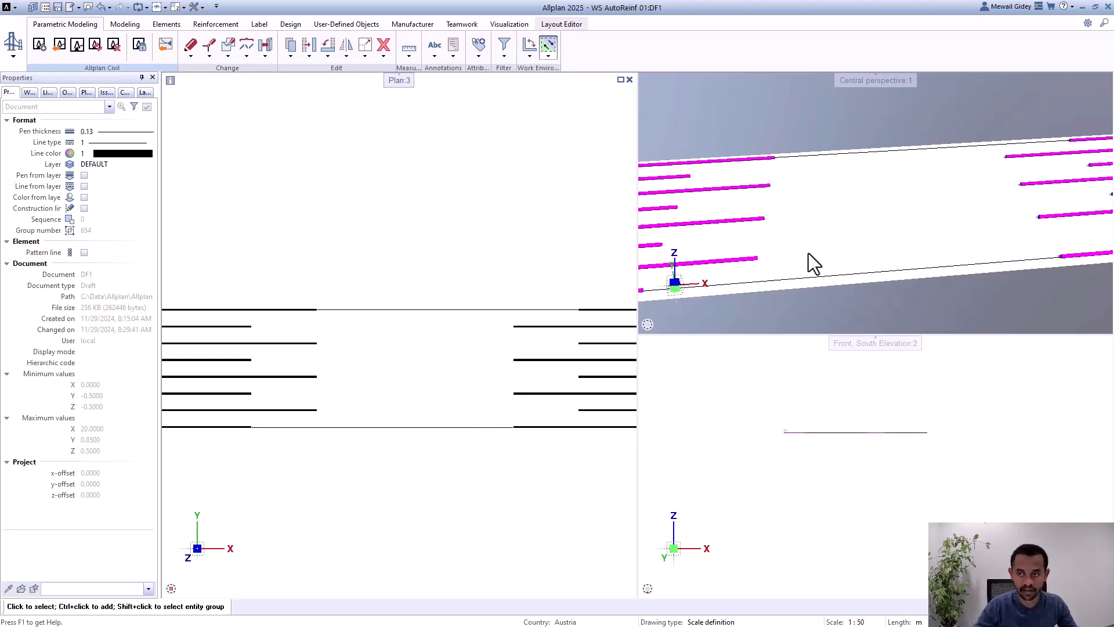
scroll(846, 232, down, 3)
scroll(934, 255, up, 2)
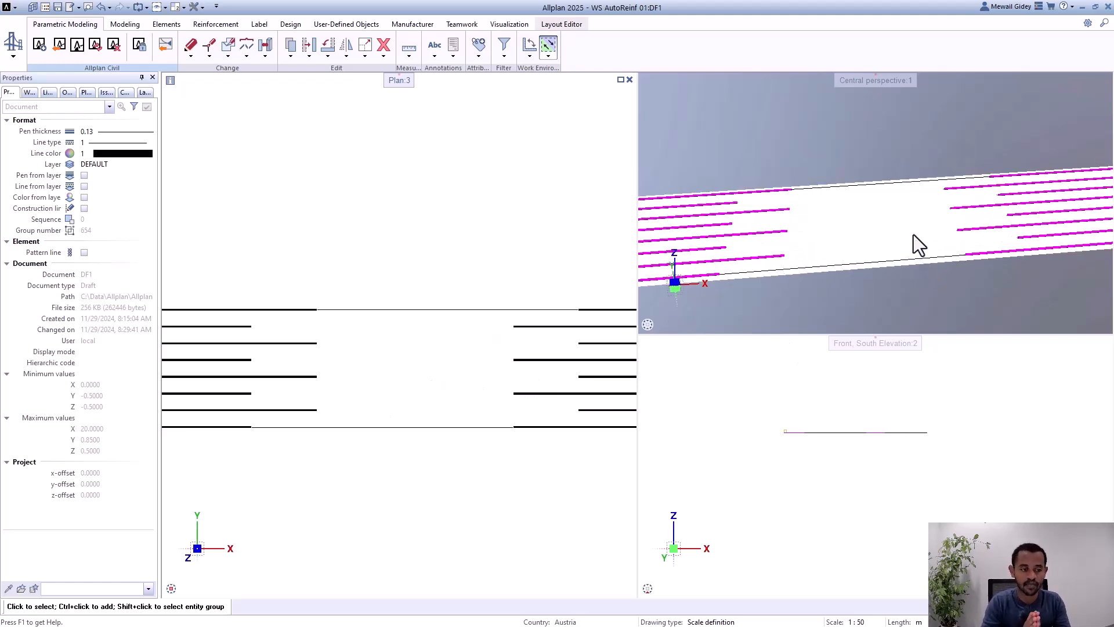
scroll(461, 304, down, 3)
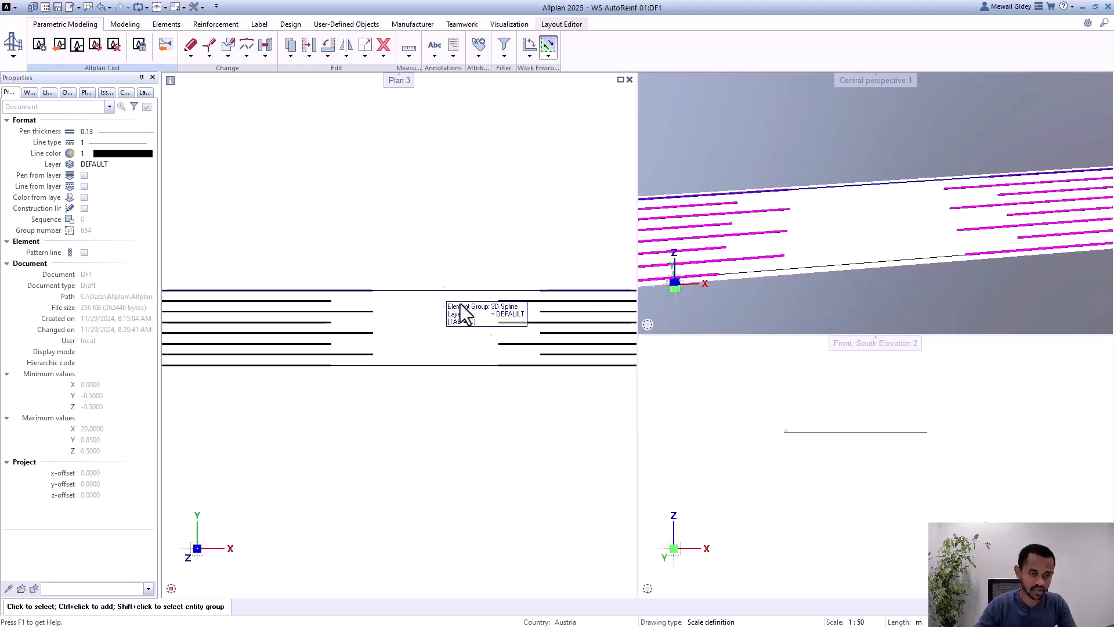
scroll(936, 249, up, 2)
scroll(833, 228, down, 1)
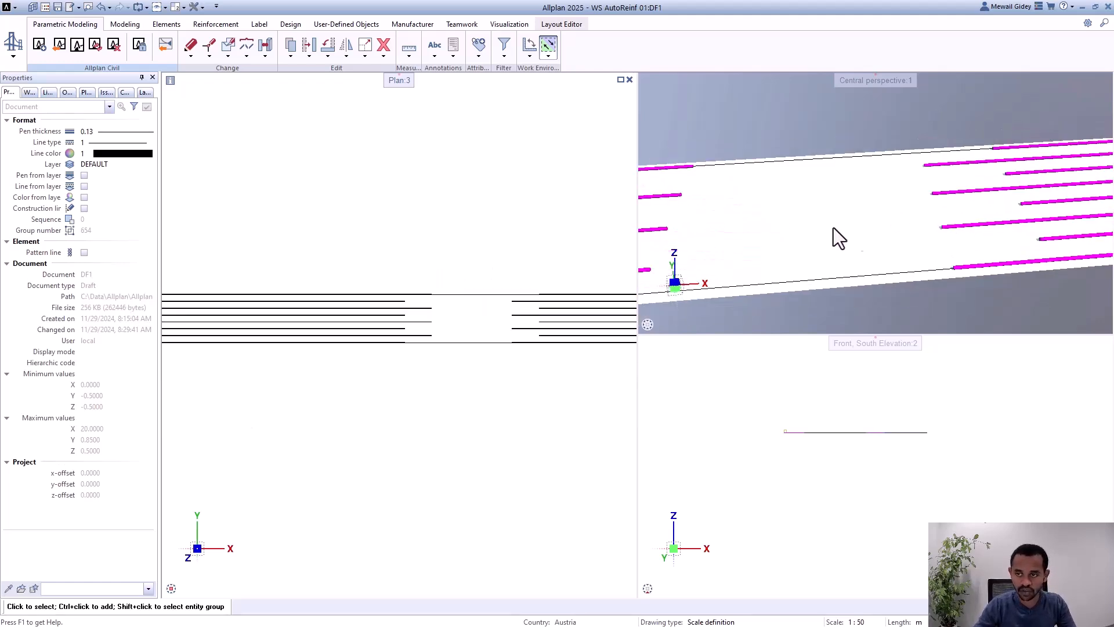
scroll(1036, 196, down, 1)
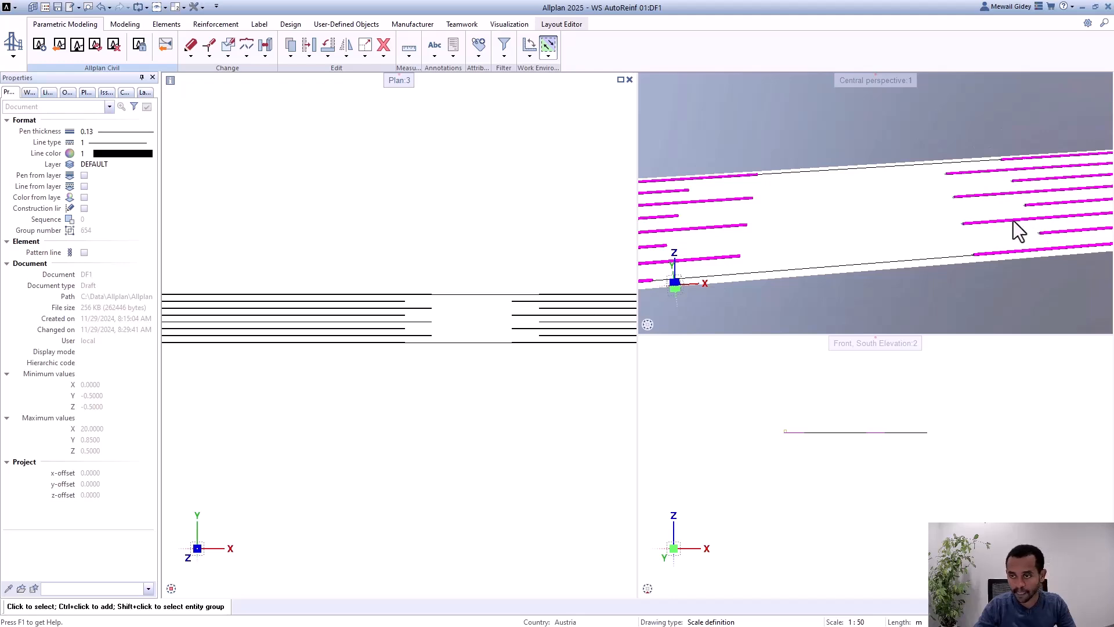
Step: Reopen the longitudinal reinforcement, set its overlapping length to 1 m and apply the change
scroll(897, 187, down, 1)
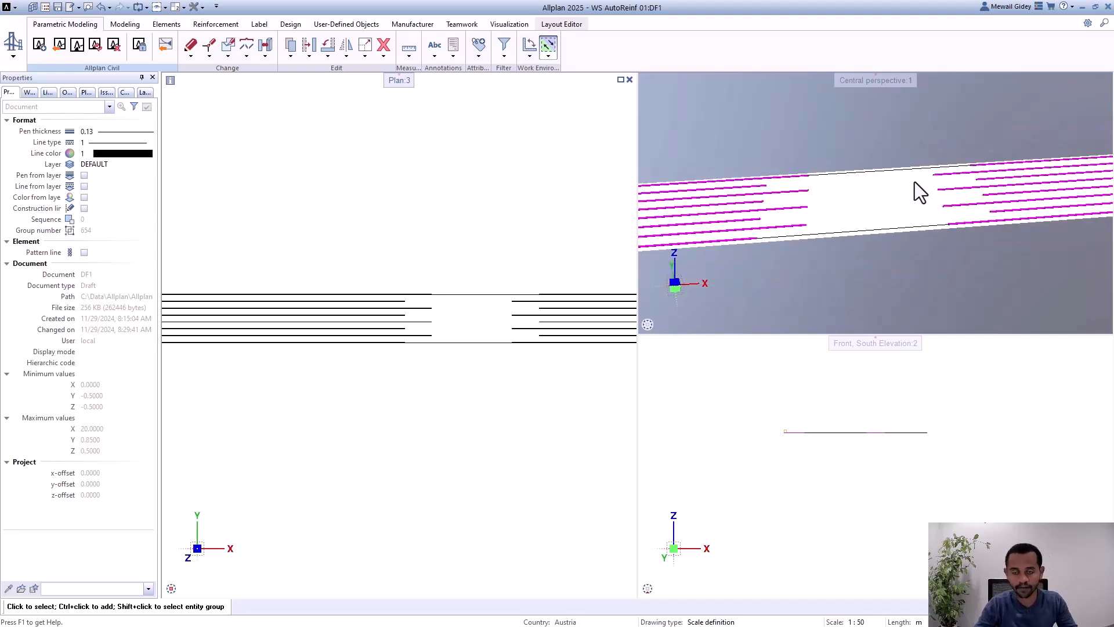
scroll(556, 292, down, 2)
scroll(231, 290, up, 5)
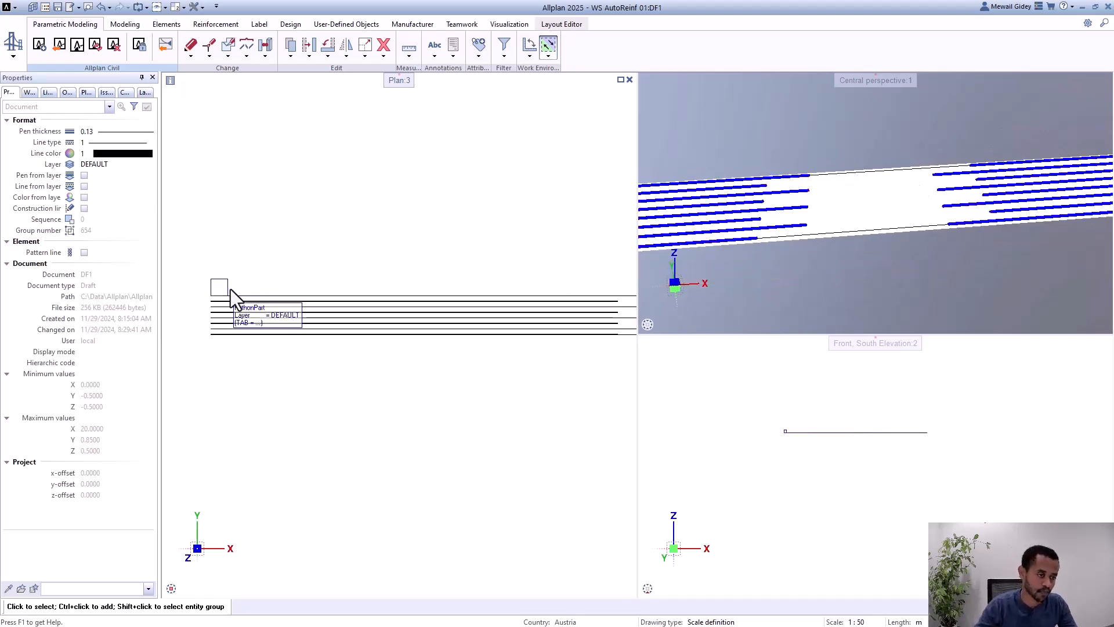
double_click(220, 290)
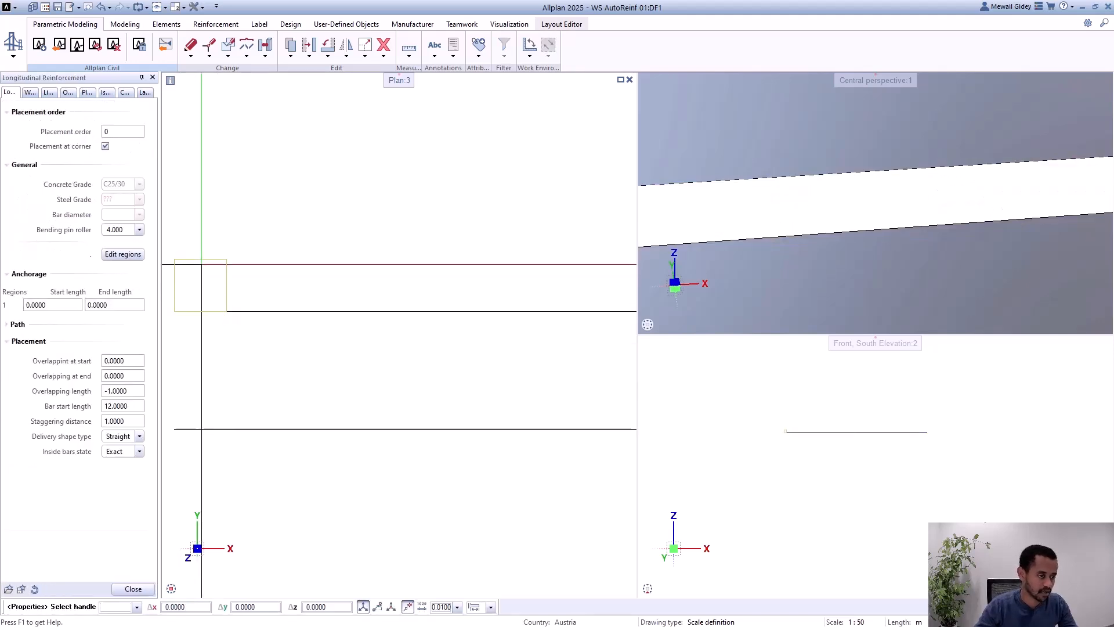
click(131, 394)
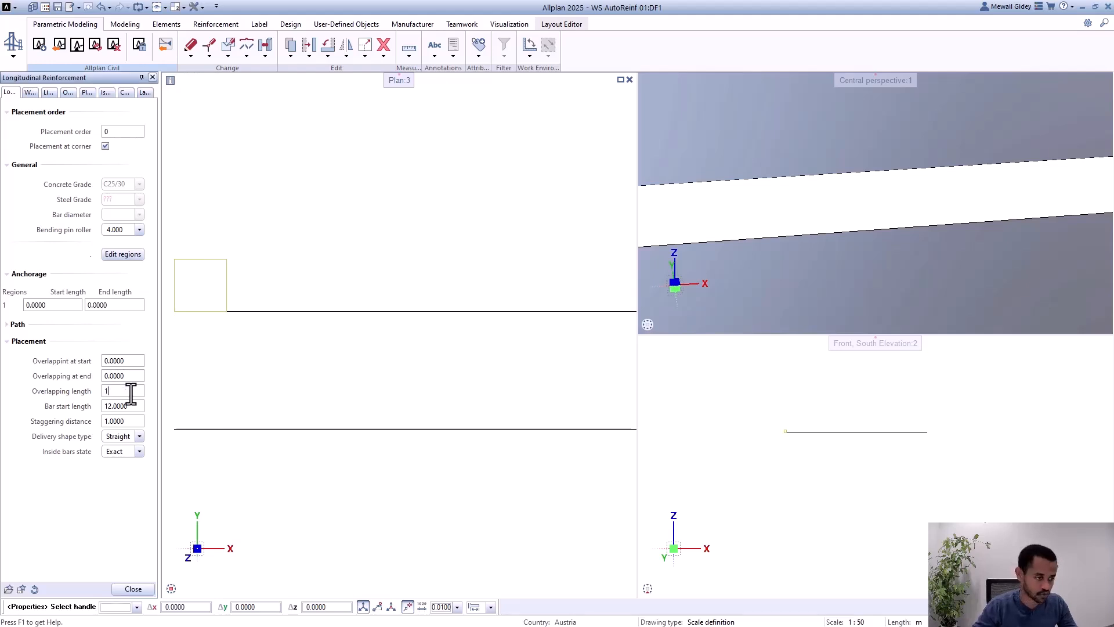
key(Return)
click(139, 585)
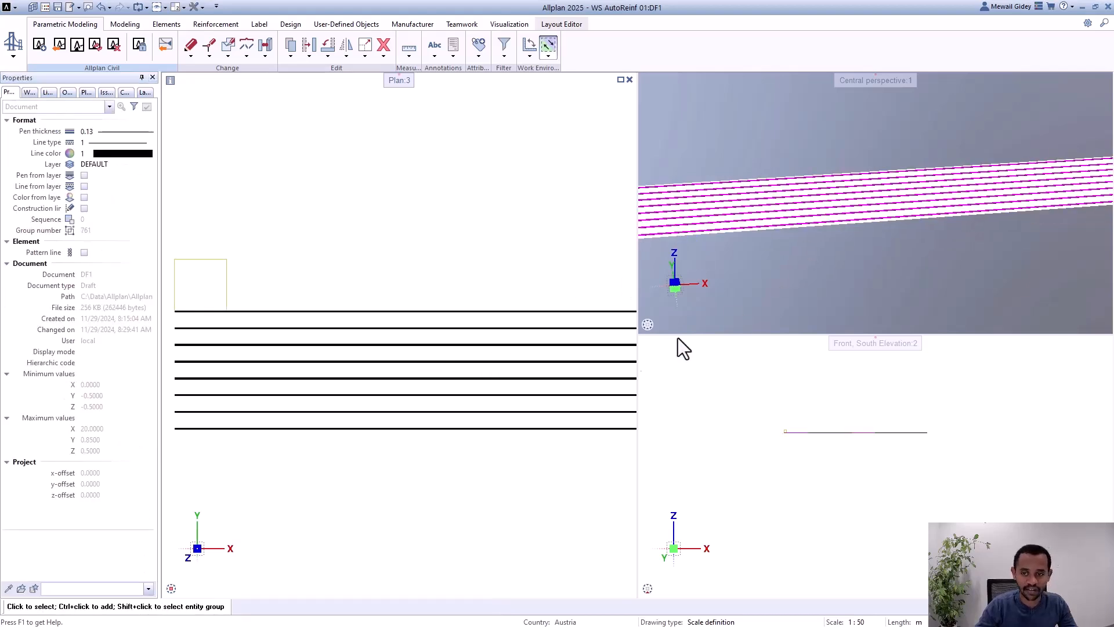
Step: Select one longitudinal bar and examine where its end overlaps the following bar in plan and perspective
scroll(430, 413, down, 2)
middle_drag(431, 411, 311, 384)
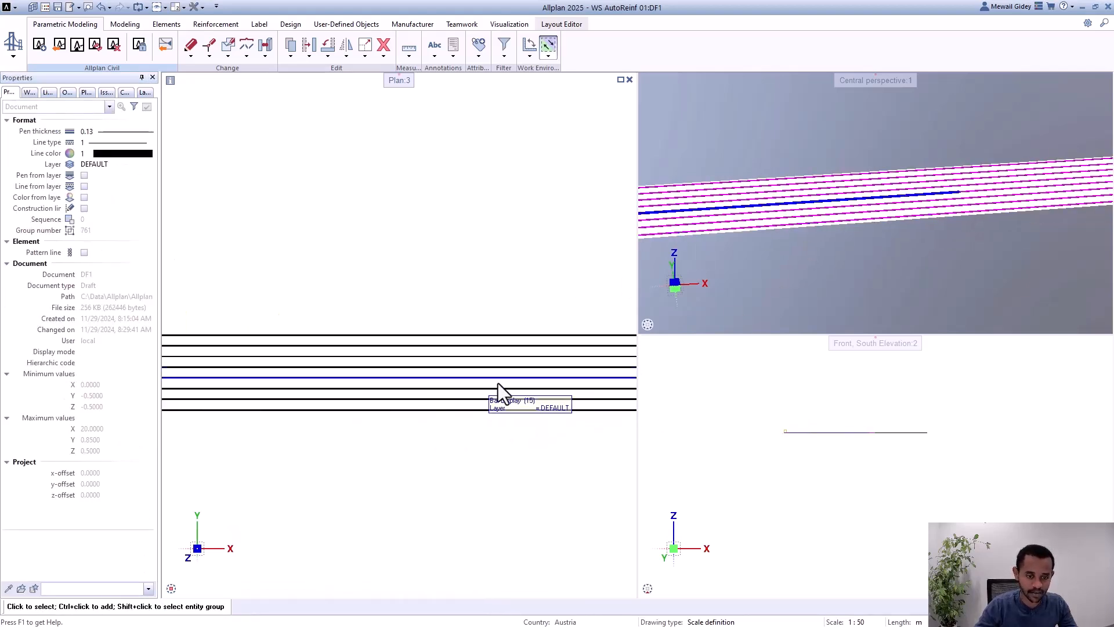
middle_drag(497, 390, 283, 399)
scroll(413, 406, up, 2)
click(448, 411)
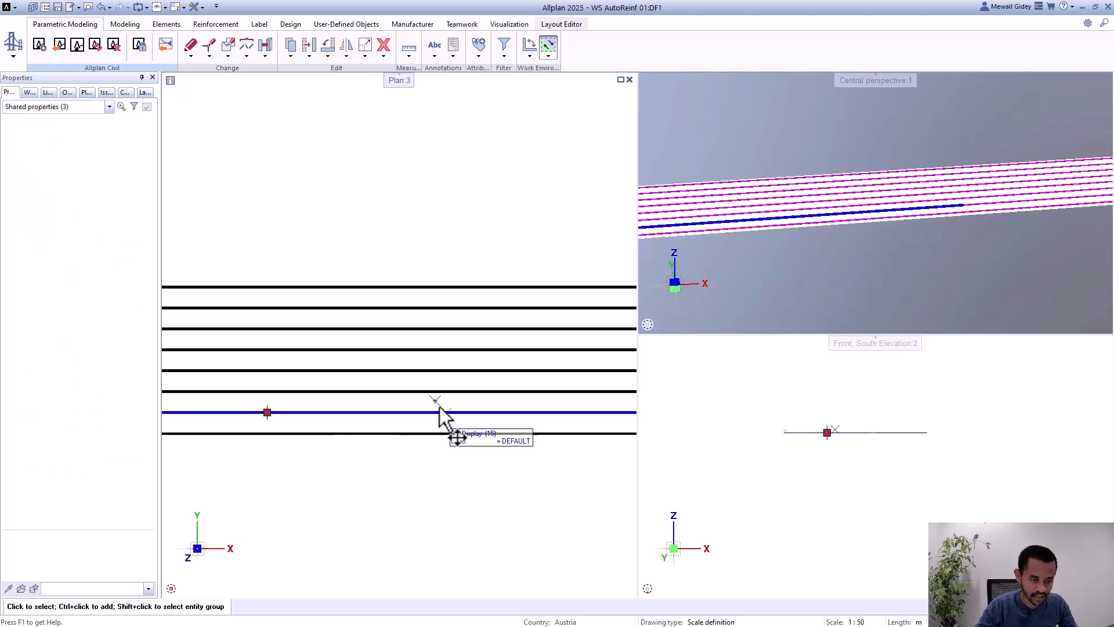
scroll(290, 372, down, 4)
scroll(557, 388, up, 6)
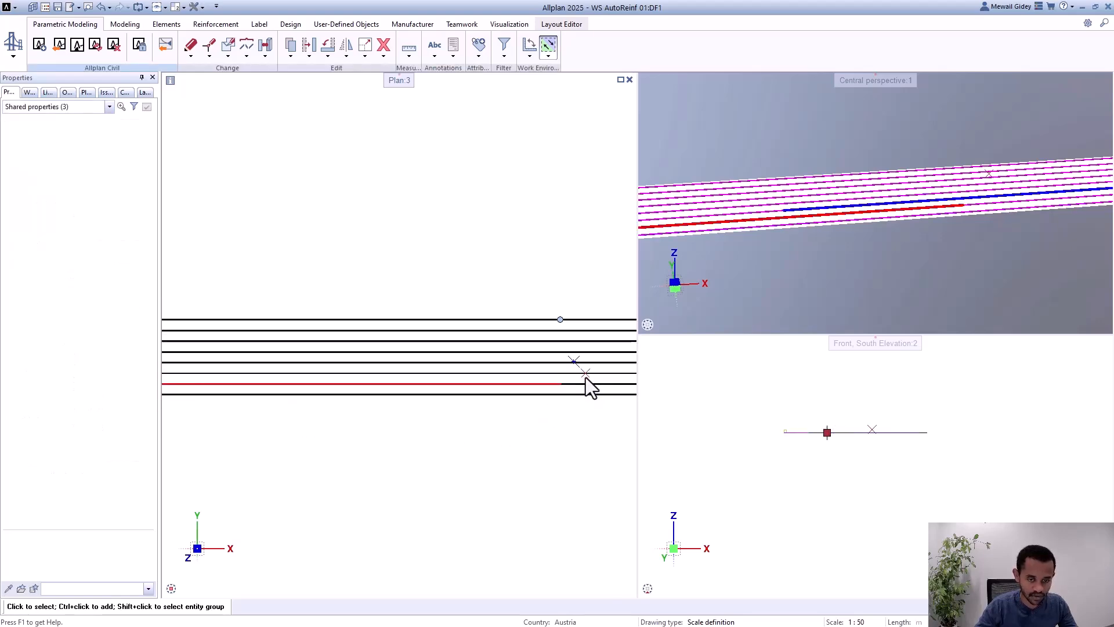
scroll(981, 208, up, 5)
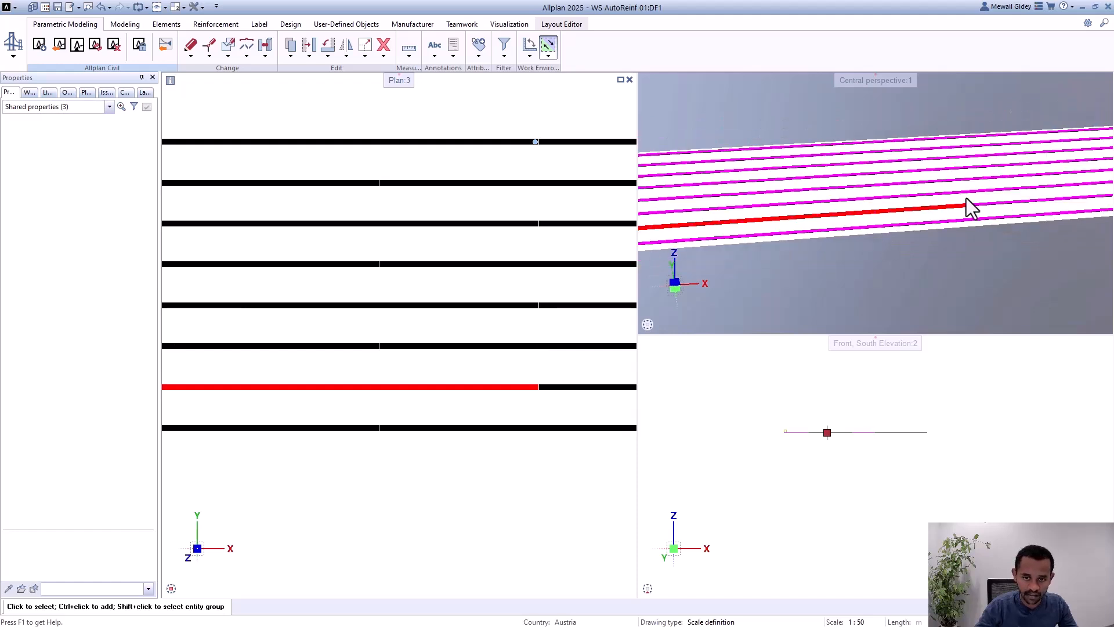
middle_drag(963, 198, 949, 252)
drag(938, 252, 949, 181)
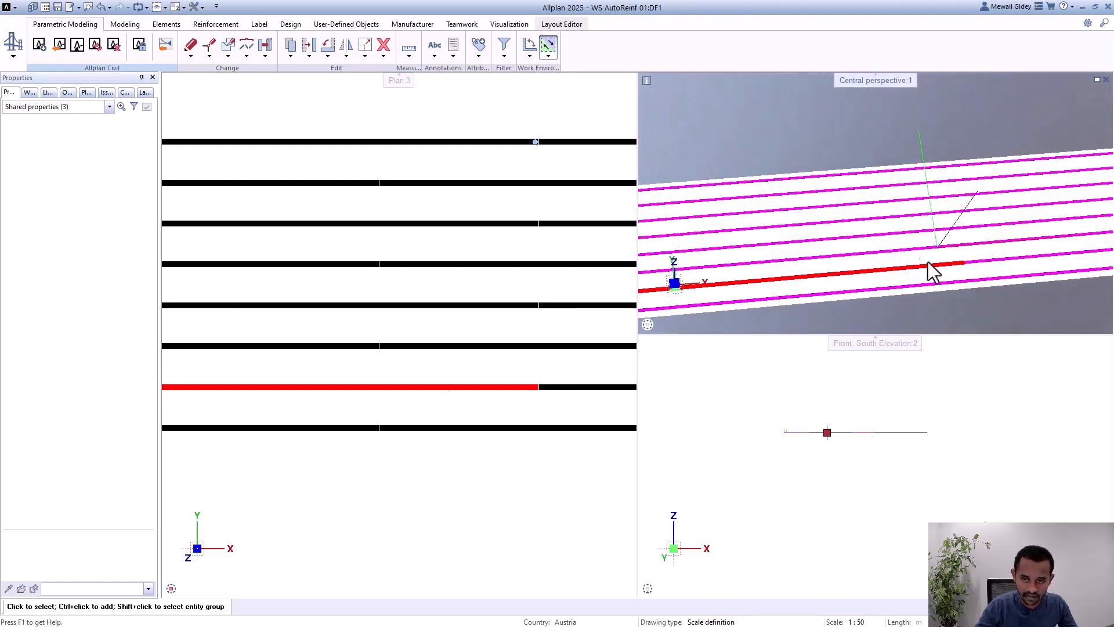
middle_drag(954, 238, 999, 205)
scroll(965, 239, up, 4)
scroll(983, 225, down, 1)
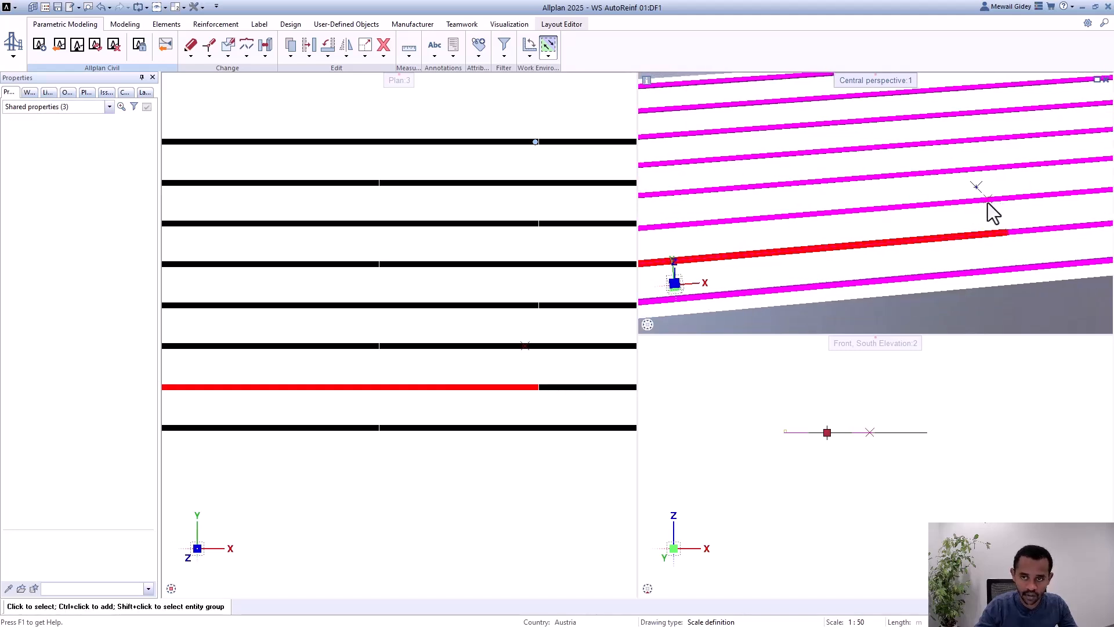
scroll(456, 414, up, 1)
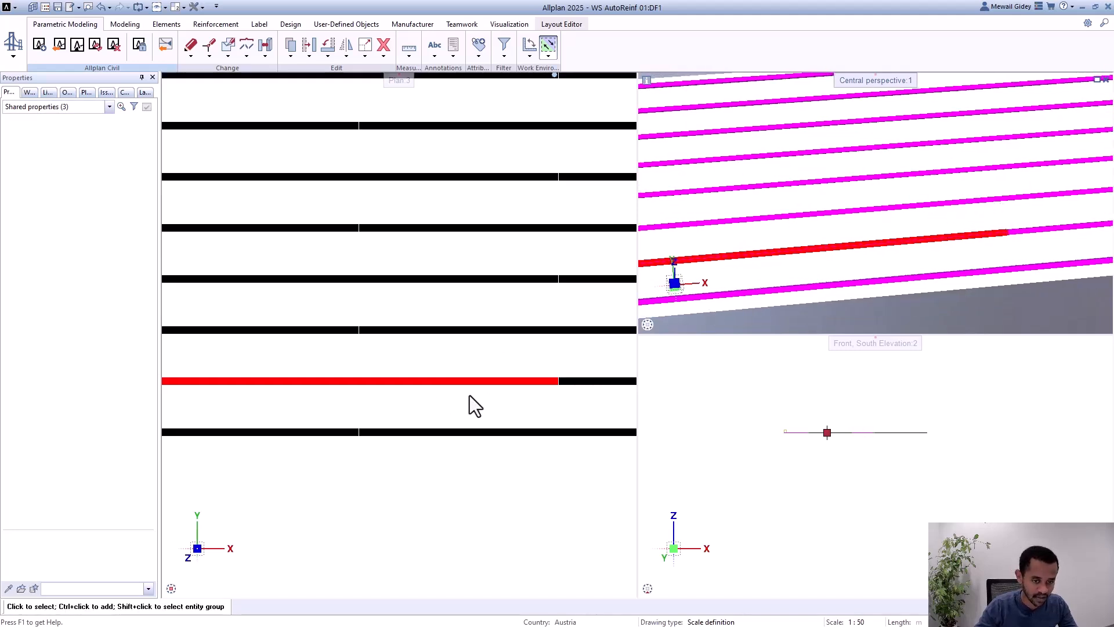
Step: Select the two consecutive bars of the same row in turn to compare their overlapping ends in perspective
mouse_move(588, 382)
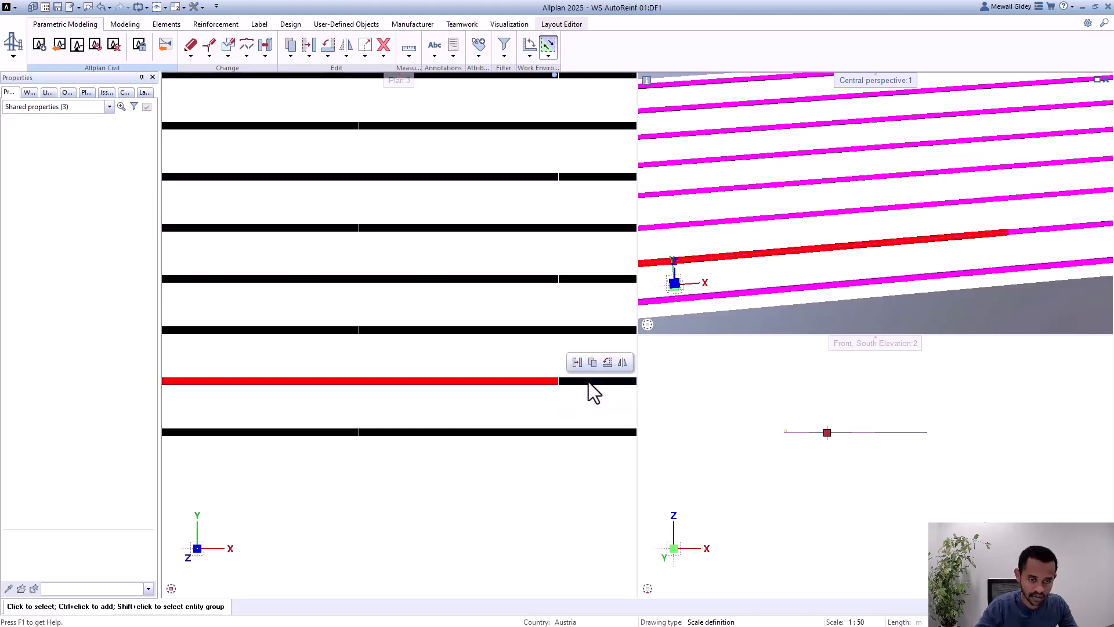
scroll(929, 212, down, 2)
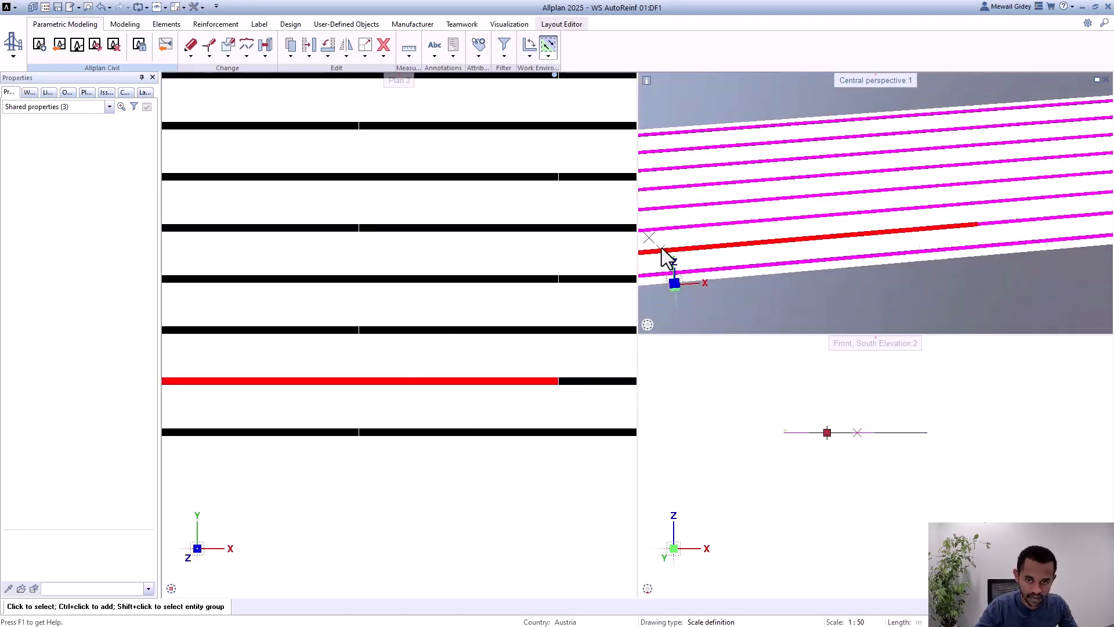
click(597, 383)
scroll(982, 215, down, 2)
scroll(805, 219, up, 1)
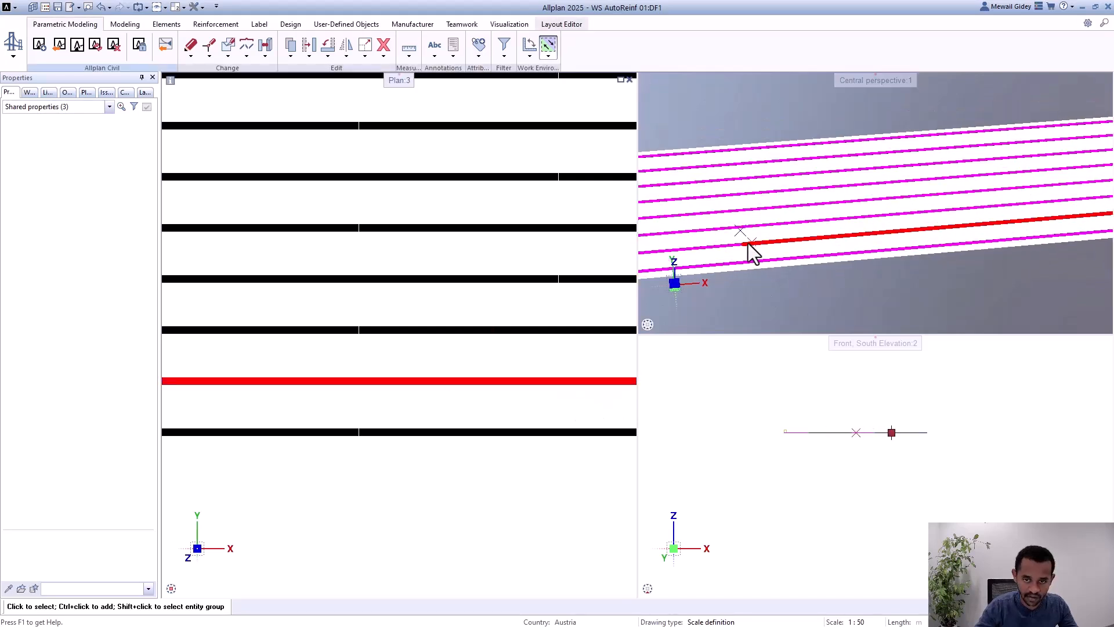
click(372, 380)
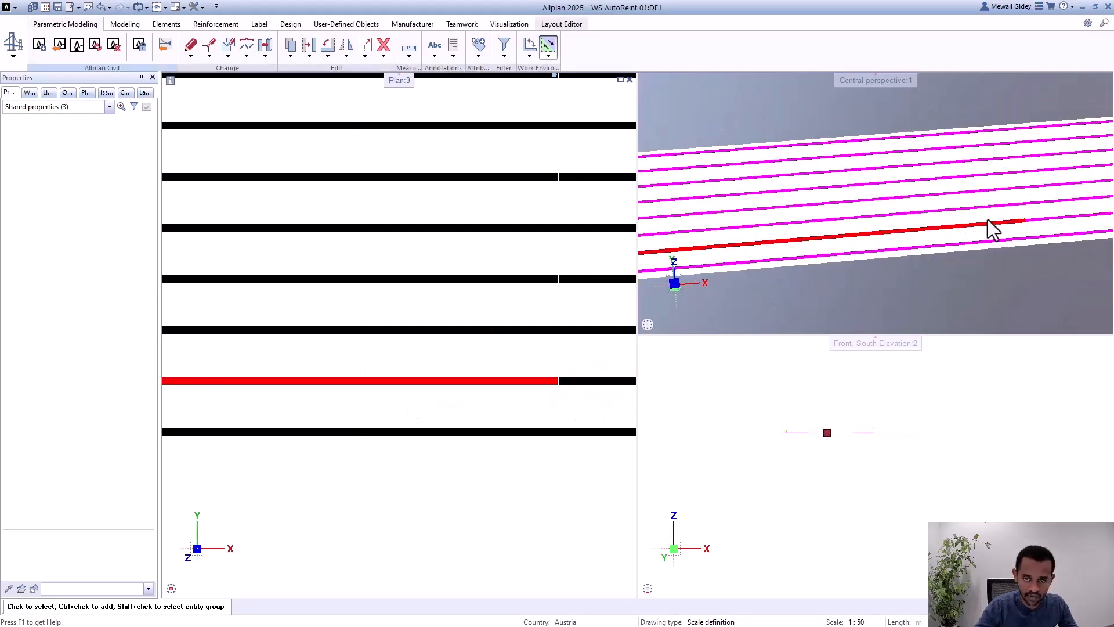
click(612, 382)
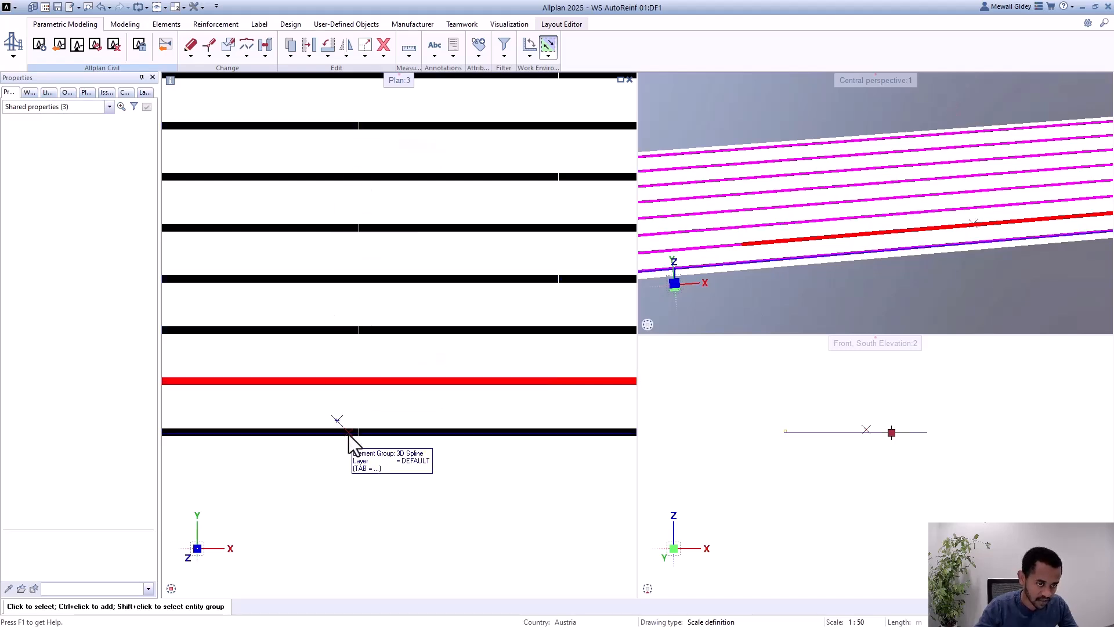
Step: Select a bar in the outermost row, compare its staggered end with the neighbouring rows, and clear the selection
scroll(459, 383, down, 2)
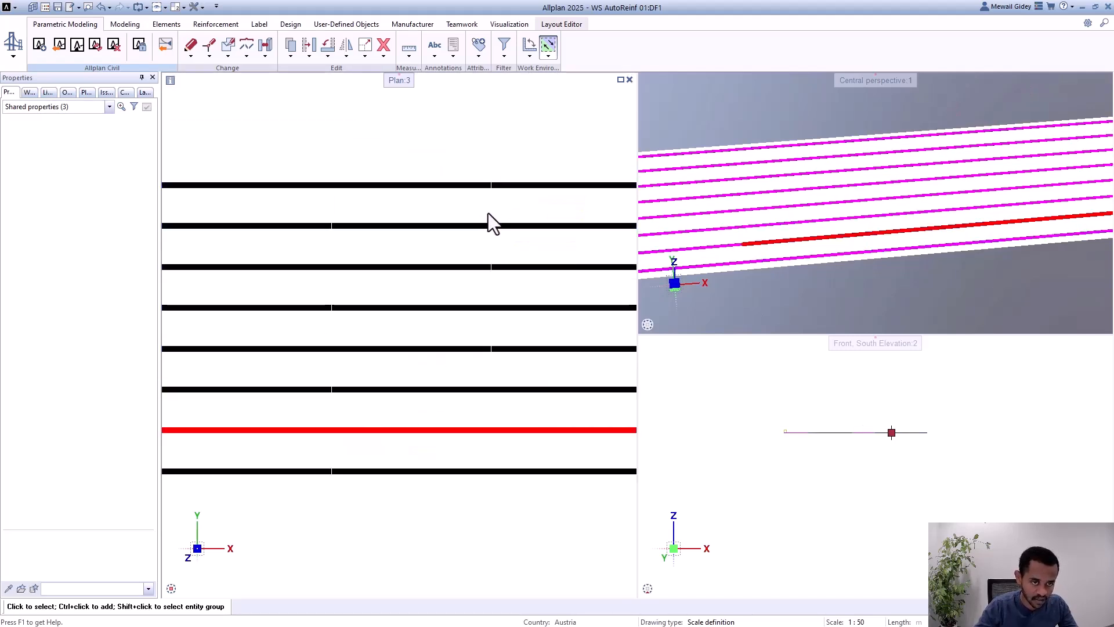
click(393, 477)
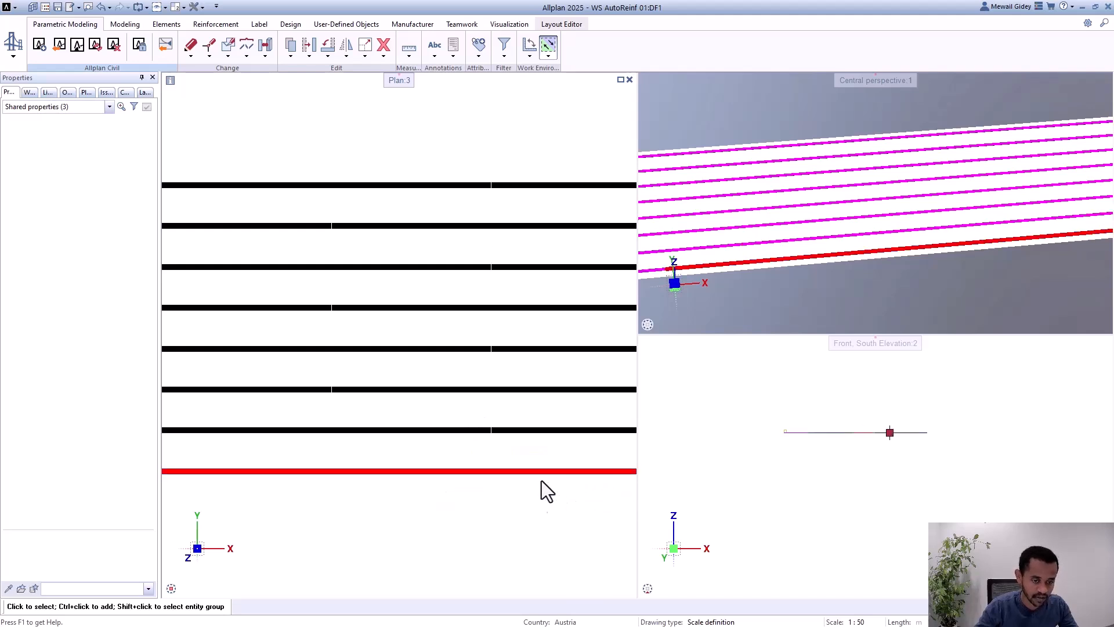
scroll(539, 401, down, 2)
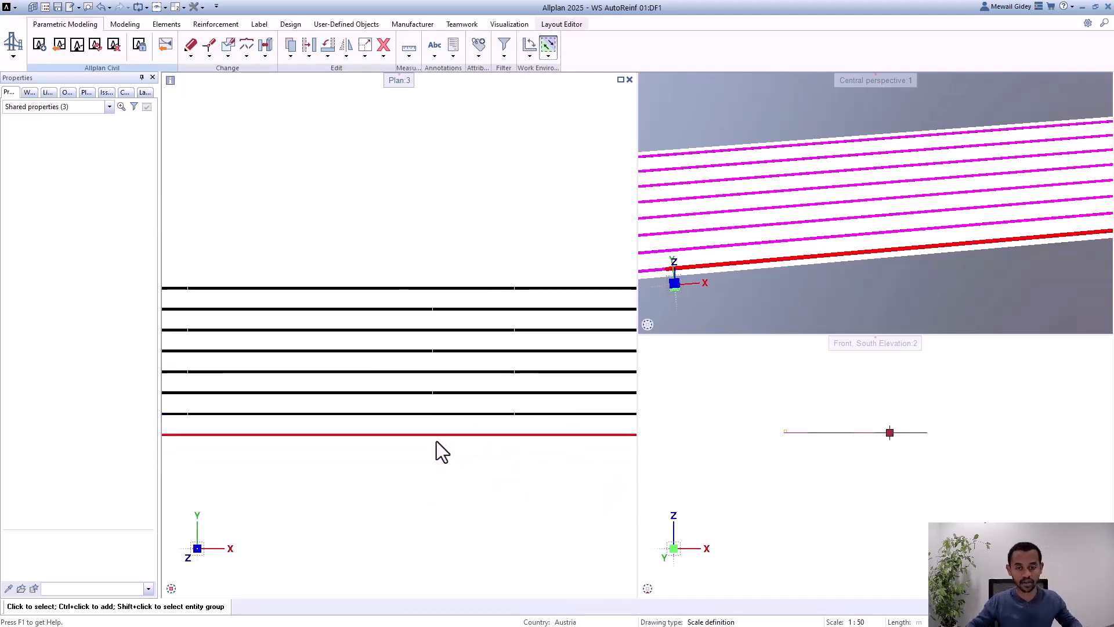
scroll(548, 287, down, 3)
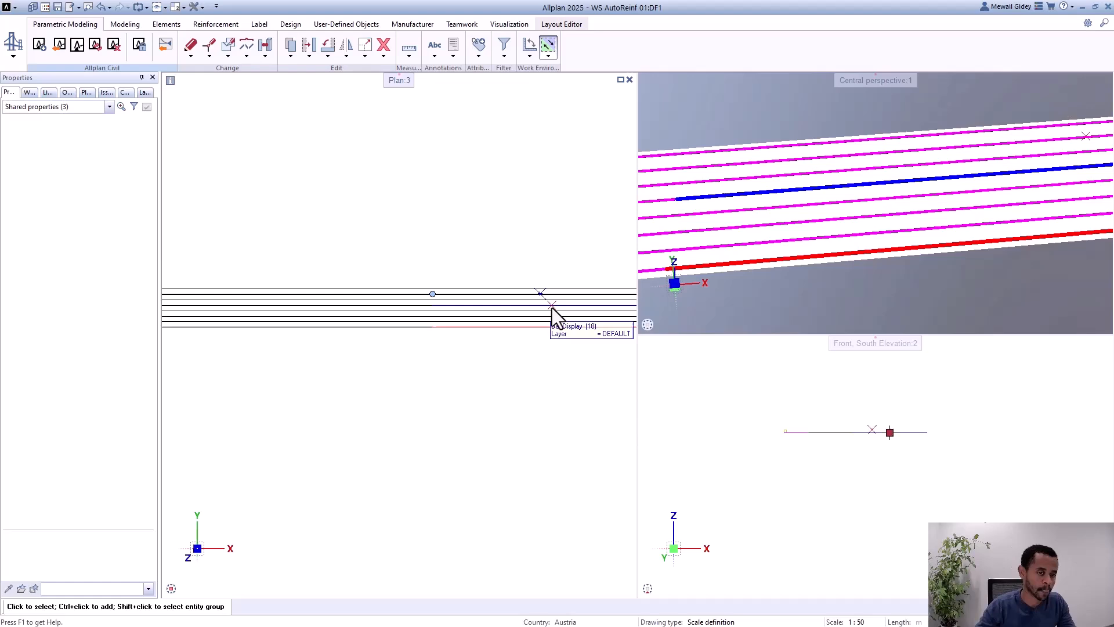
click(514, 263)
Step: Reopen the longitudinal reinforcement and open the anchorage start length of region 1 for editing
scroll(290, 269, up, 4)
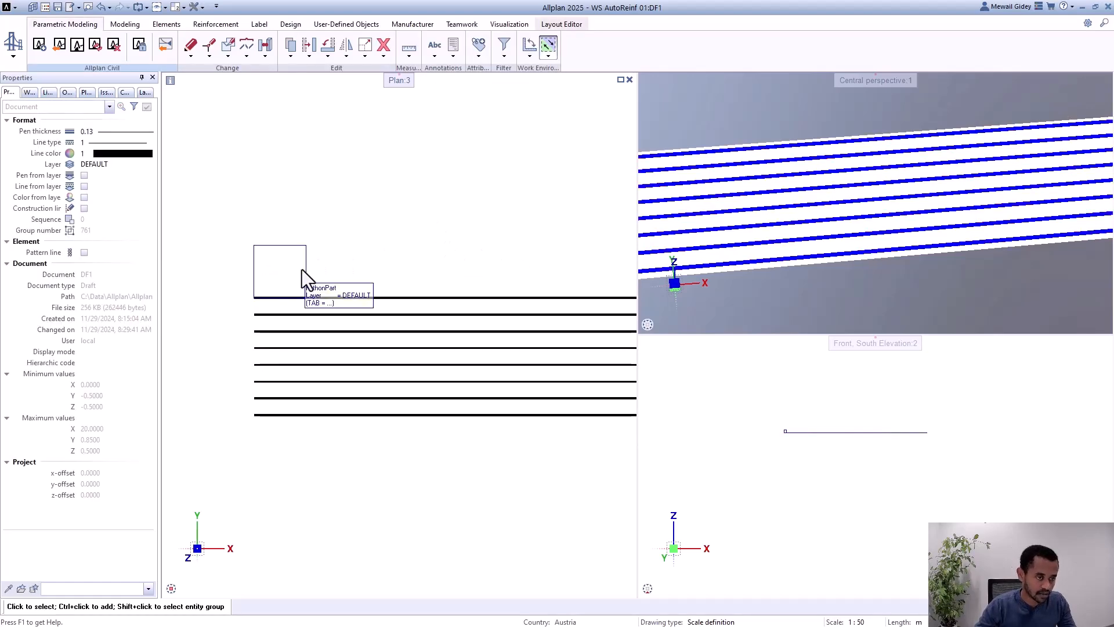
double_click(302, 270)
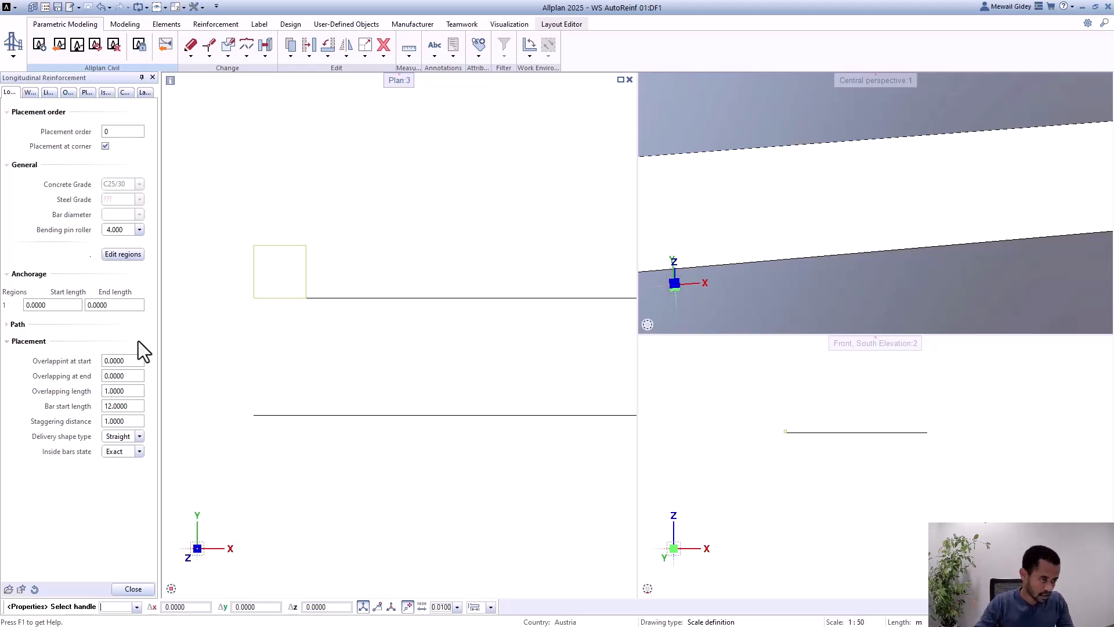
click(134, 361)
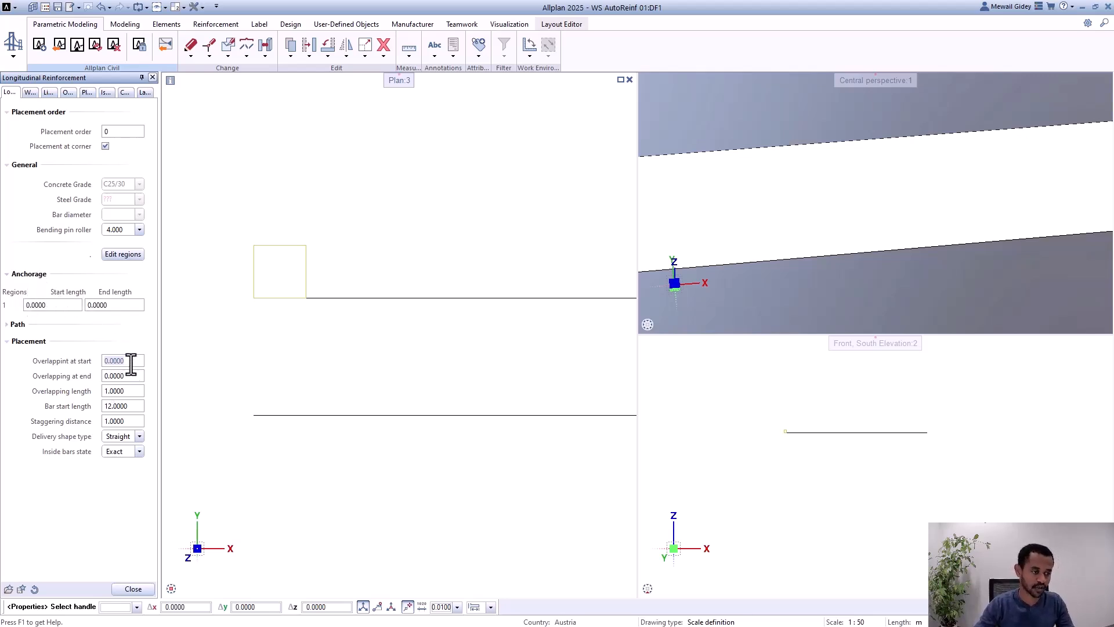
click(58, 303)
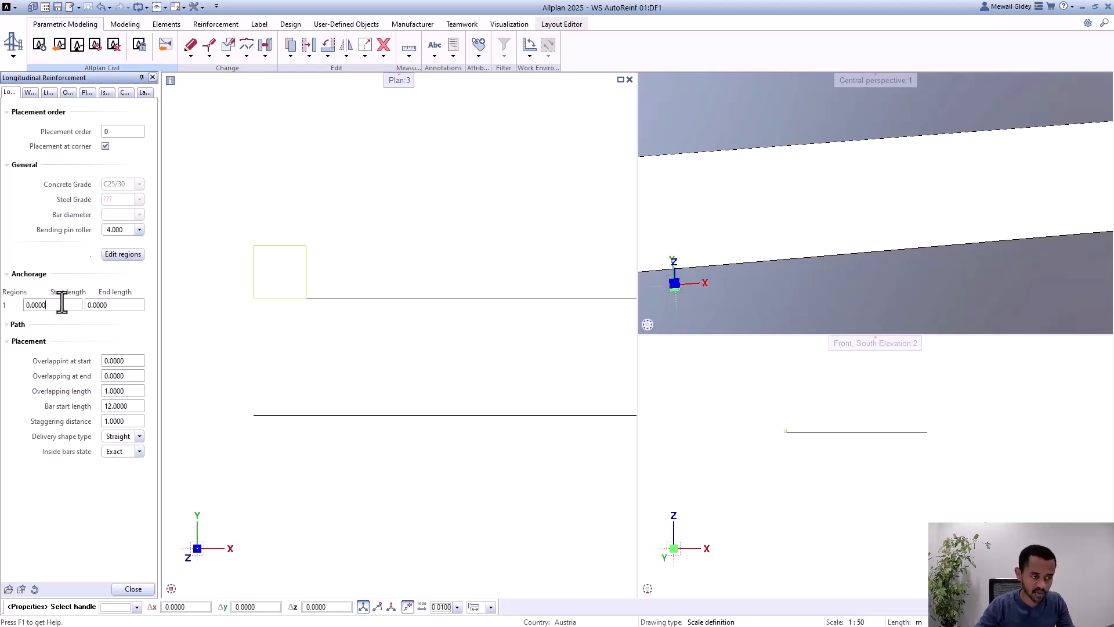
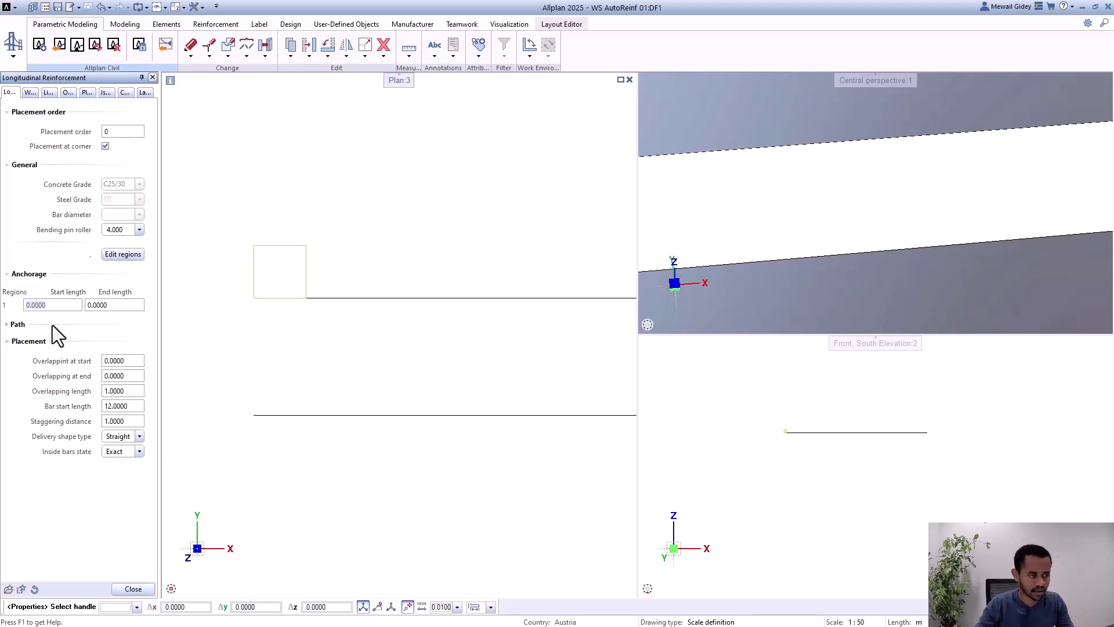
Step: Close the longitudinal reinforcement and examine the starting ends of the bars in plan
scroll(212, 327, down, 2)
click(133, 588)
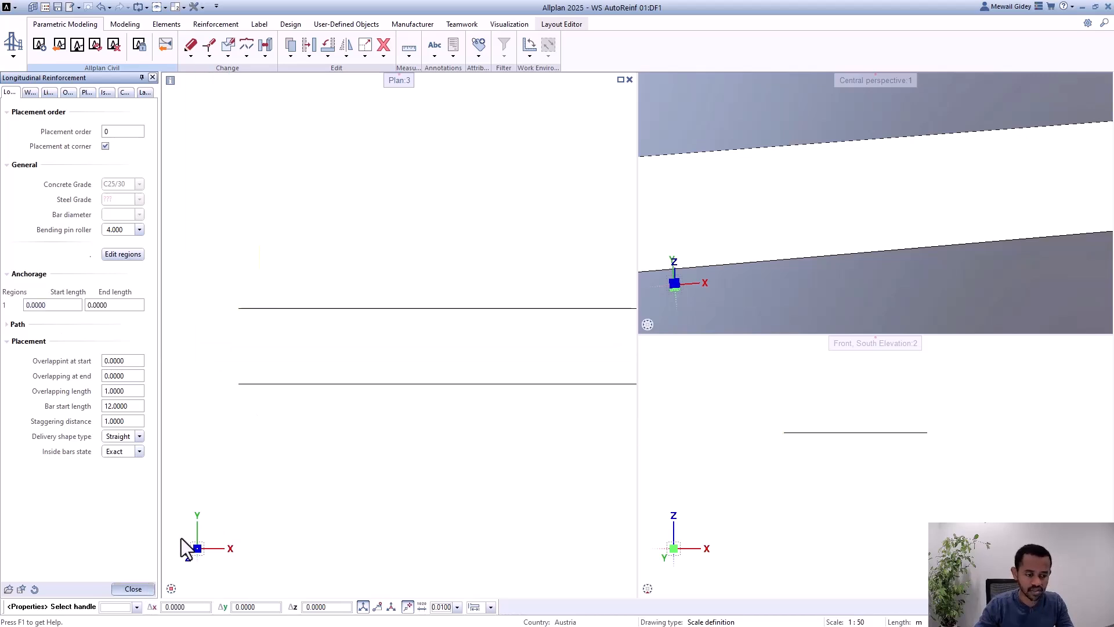
scroll(207, 385, down, 3)
scroll(366, 391, up, 6)
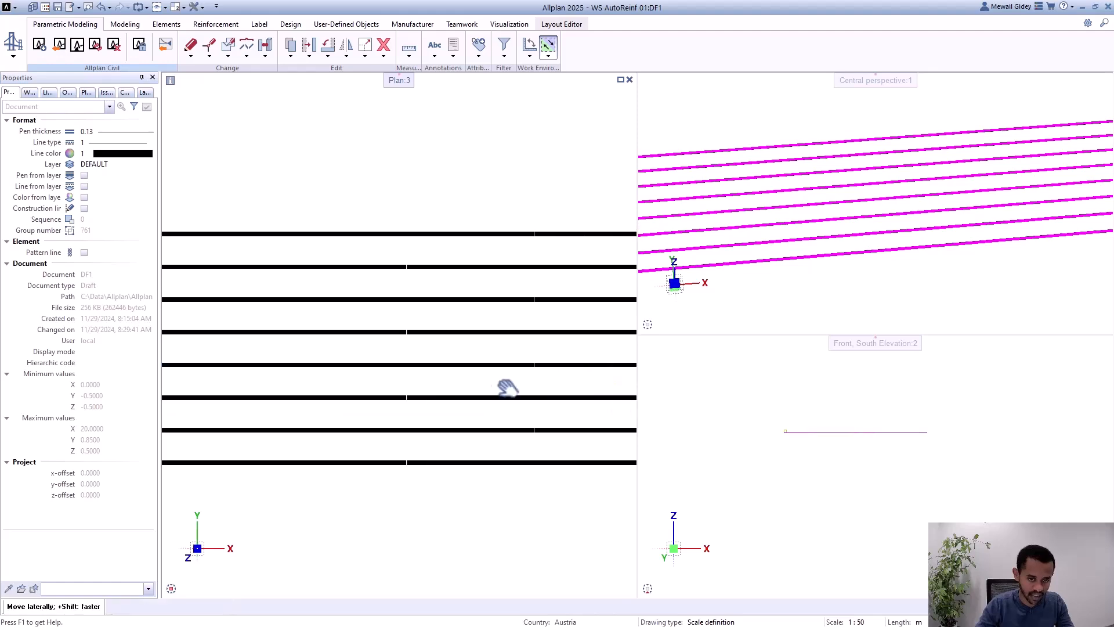
scroll(535, 294, down, 4)
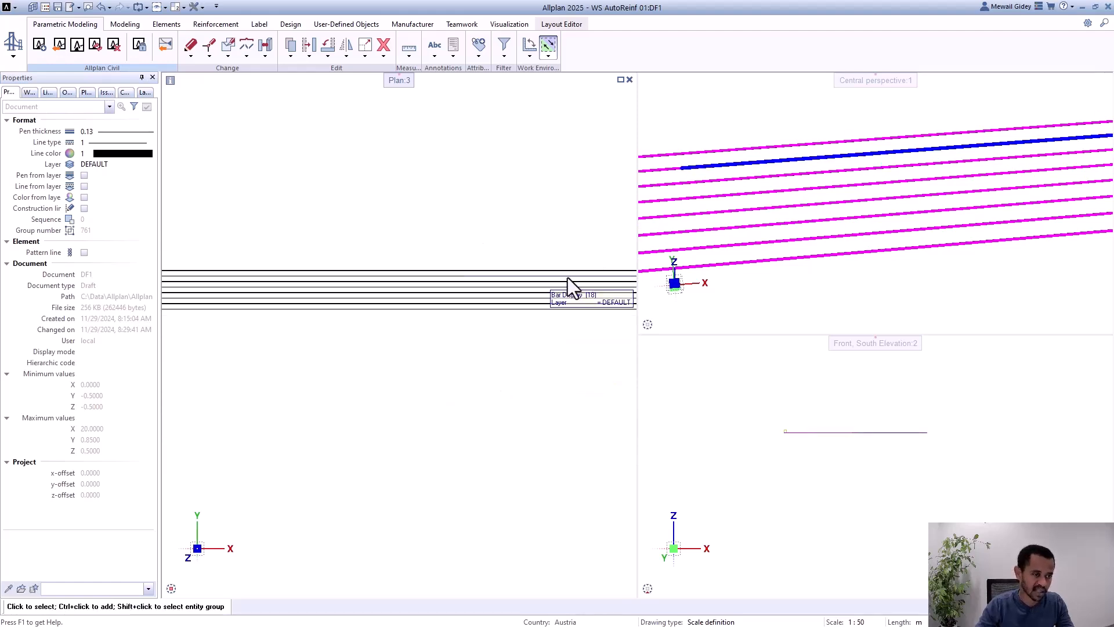
scroll(400, 253, down, 4)
middle_drag(399, 253, 420, 302)
scroll(308, 301, up, 3)
scroll(329, 325, up, 5)
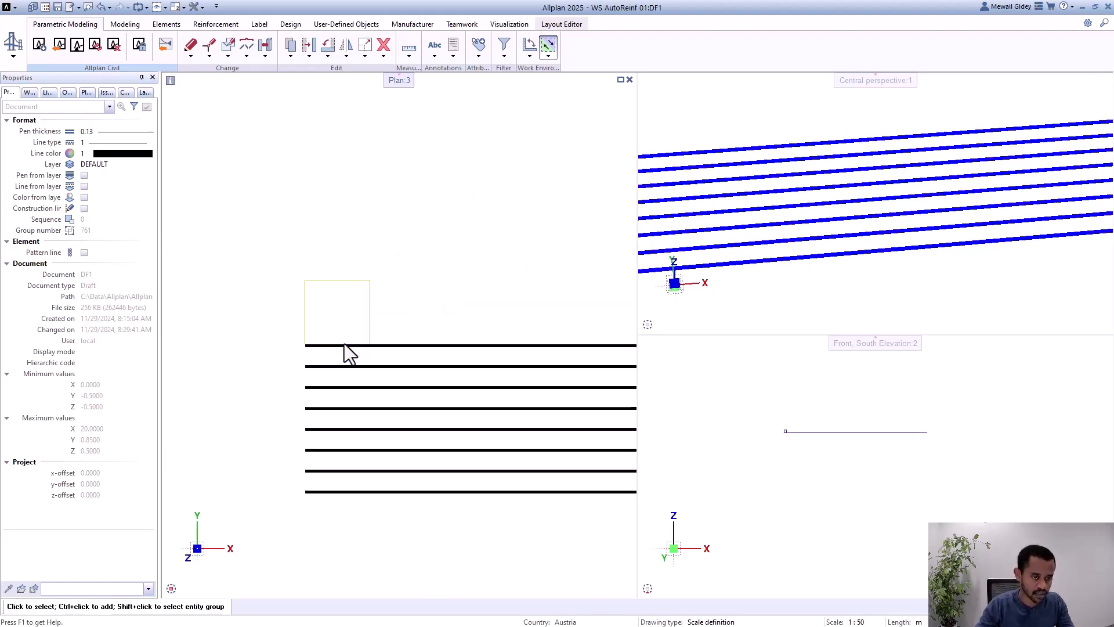
Step: Reopen the longitudinal reinforcement and set the anchorage start length of region 1 to 1 m
double_click(357, 309)
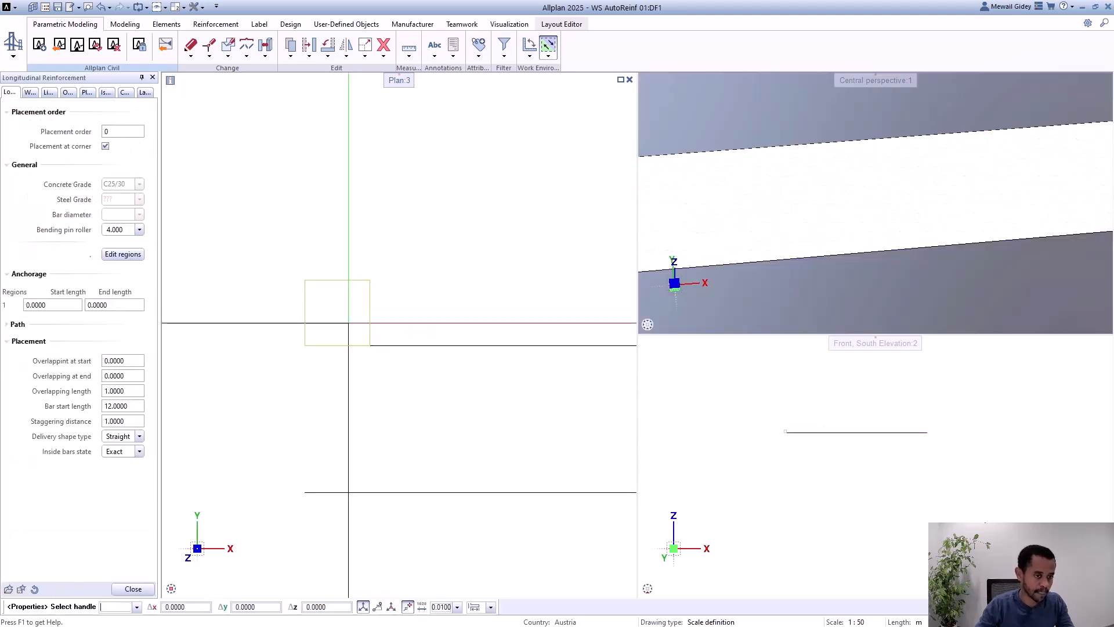
click(61, 306)
key(BackSpace)
key(BackSpace)
key(BackSpace)
key(BackSpace)
key(BackSpace)
key(BackSpace)
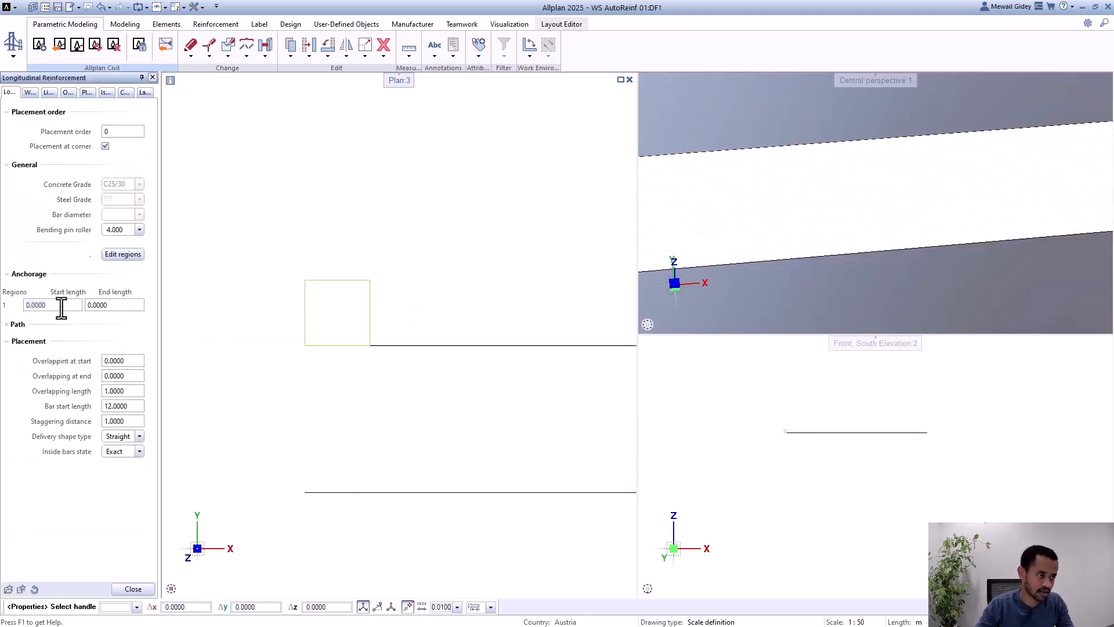
text(1)
key(Return)
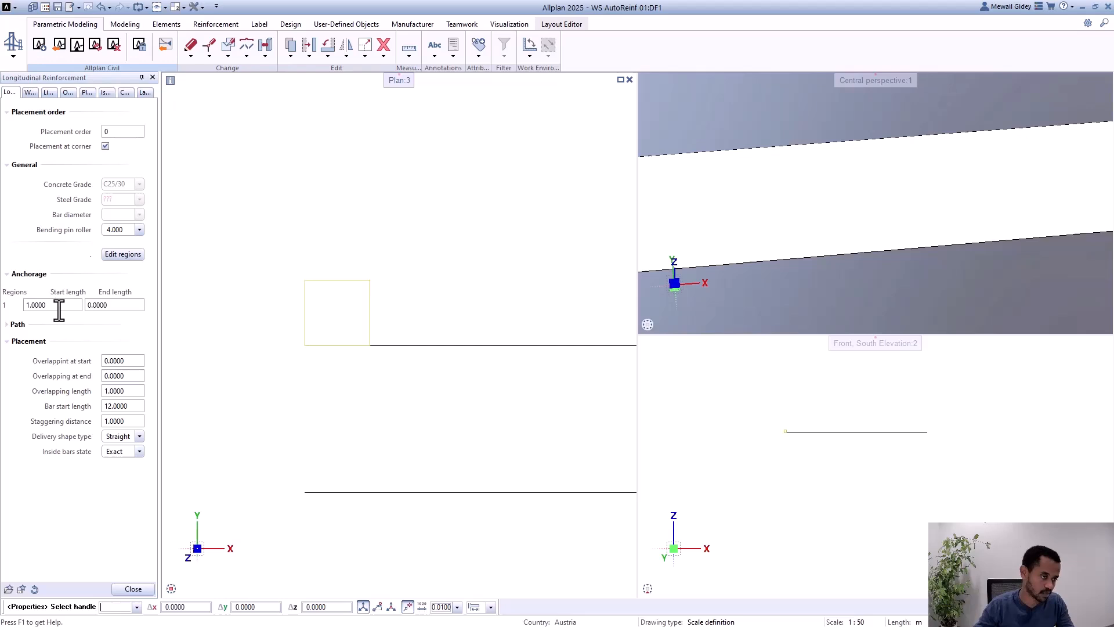
Step: Set the anchorage end length of region 1 to 2 m and apply the reinforcement changes
click(109, 306)
key(BackSpace)
key(BackSpace)
key(BackSpace)
key(BackSpace)
key(BackSpace)
key(BackSpace)
text(2)
key(Return)
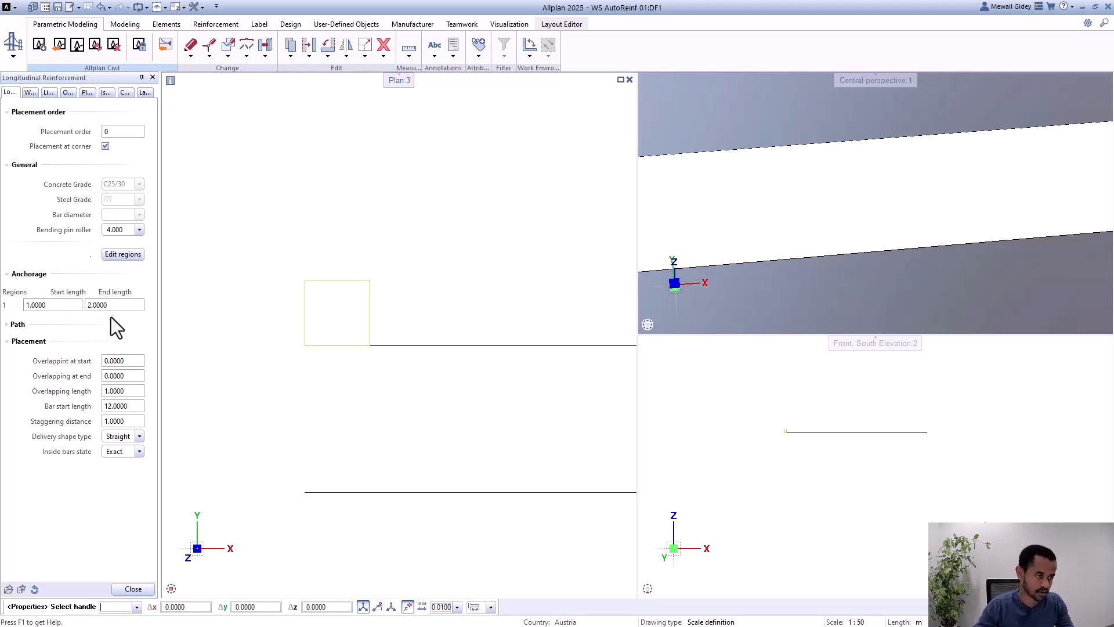
key(Escape)
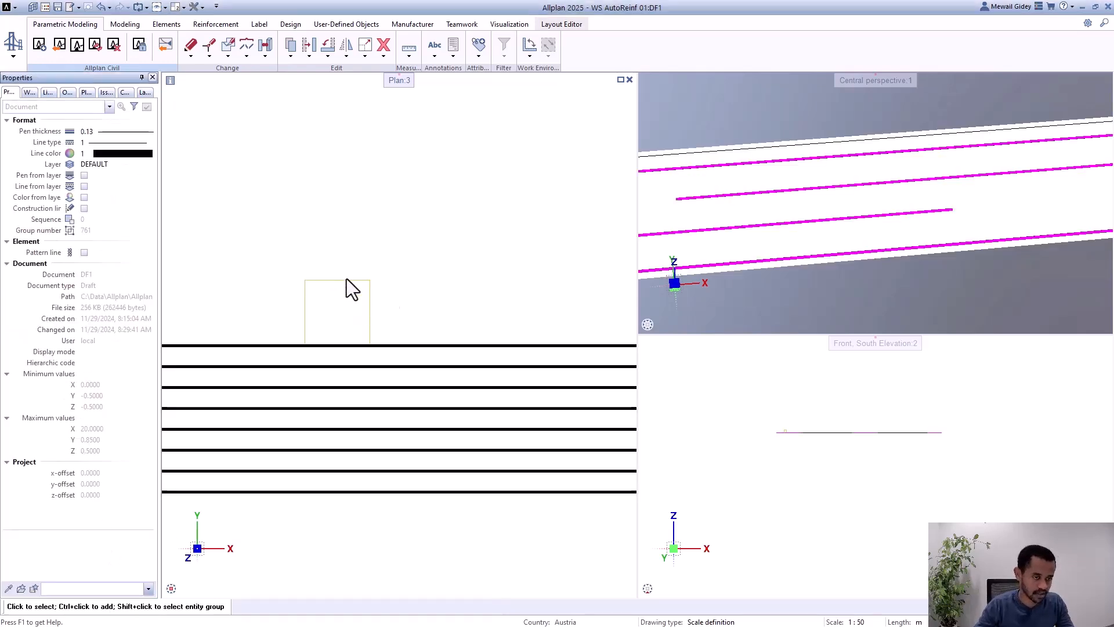
Step: Make the 3D solids visible again so the girder shows together with its reinforcement
scroll(350, 342, down, 5)
scroll(383, 342, up, 1)
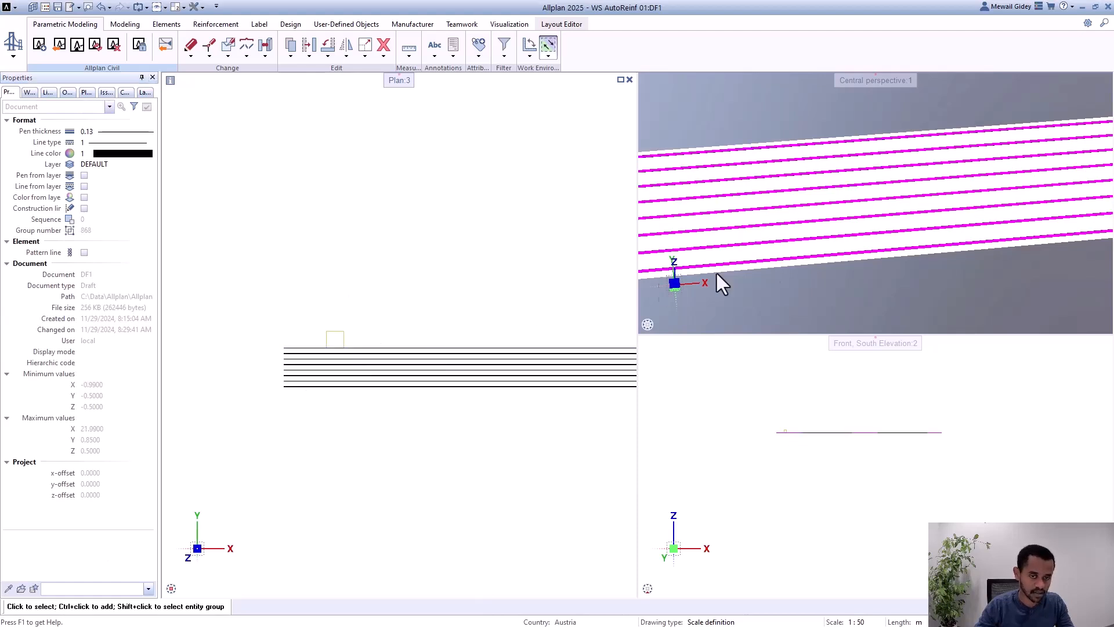
scroll(896, 246, down, 4)
scroll(905, 284, down, 2)
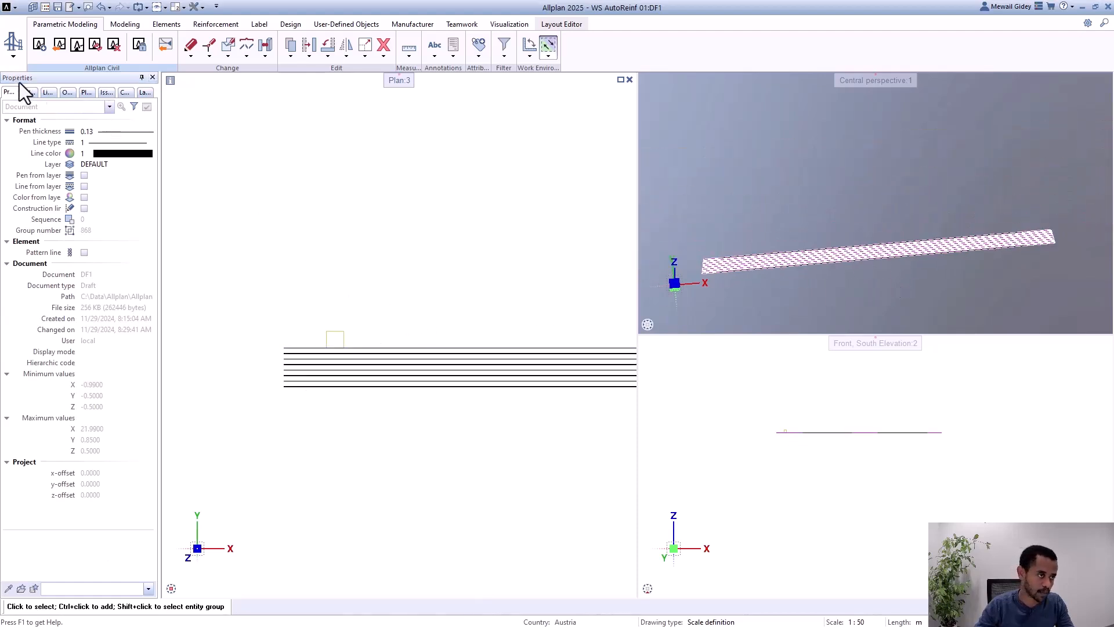
click(66, 93)
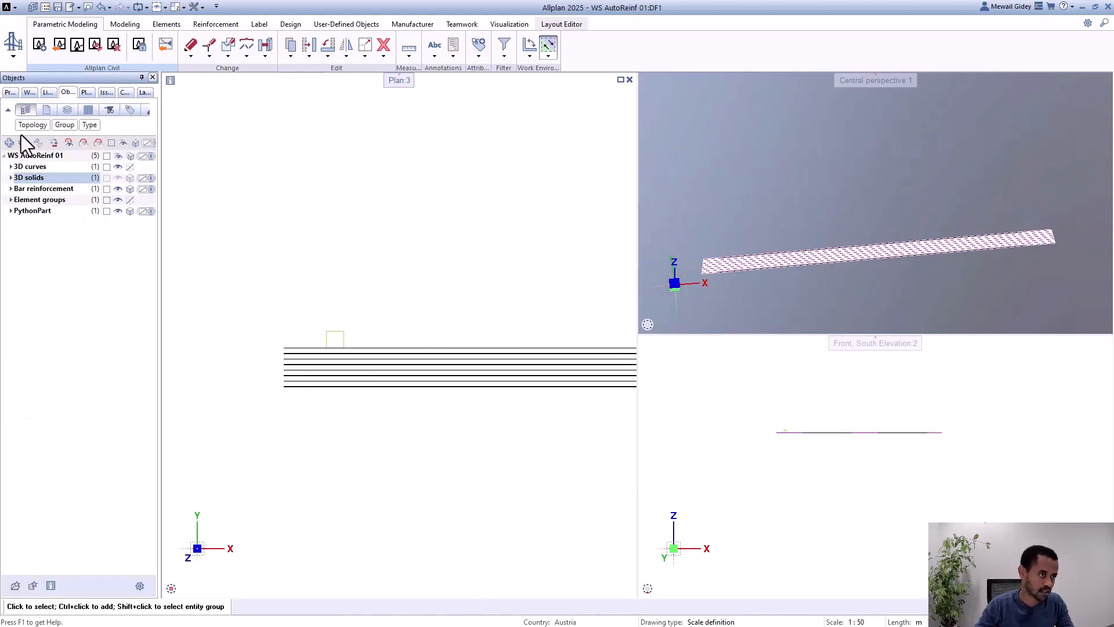
click(118, 178)
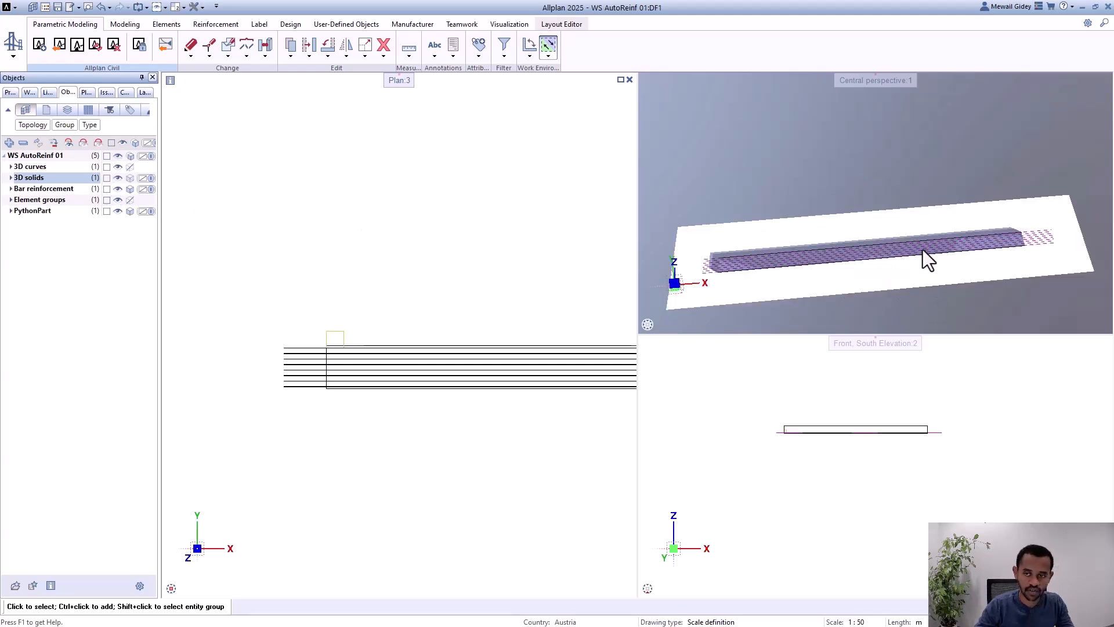
Step: Examine in perspective how far the longitudinal bars project beyond the girder's start
shift+middle_drag(872, 253, 724, 340)
scroll(833, 186, down, 2)
scroll(800, 264, up, 2)
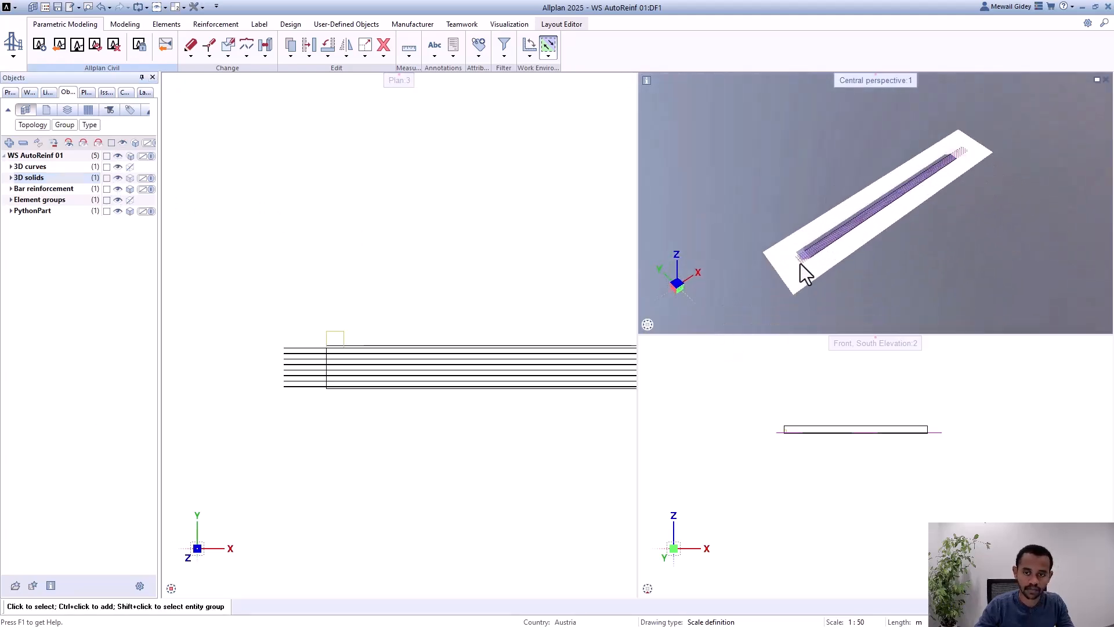
scroll(816, 254, up, 2)
shift+middle_drag(845, 228, 808, 269)
scroll(815, 270, up, 3)
scroll(777, 255, up, 2)
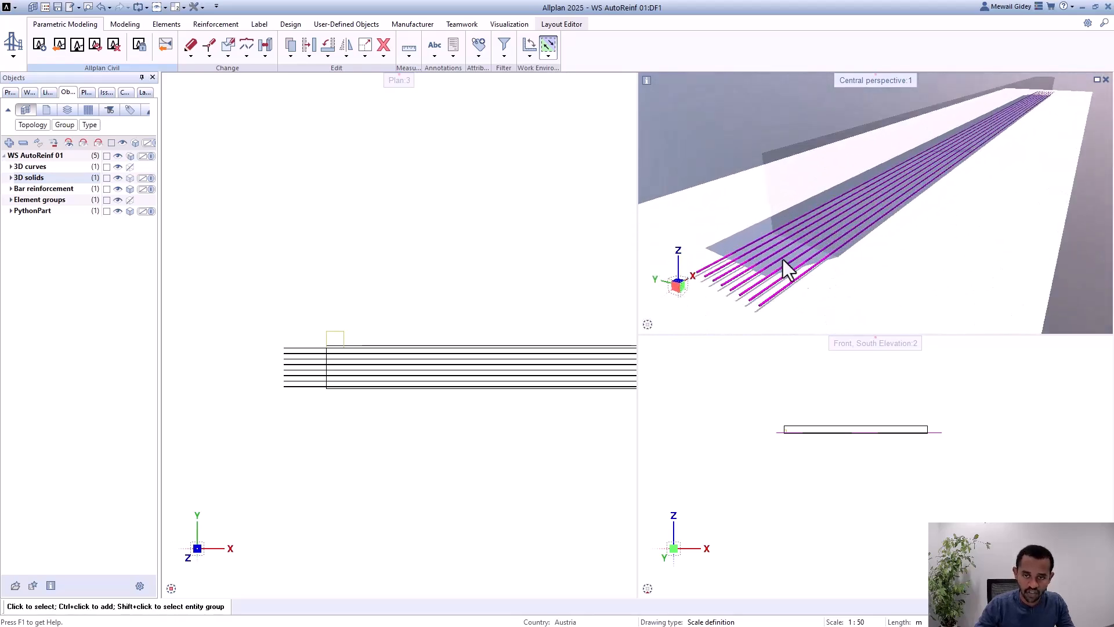
Step: Examine in perspective how far the longitudinal bars project beyond the girder's far end
scroll(749, 261, down, 5)
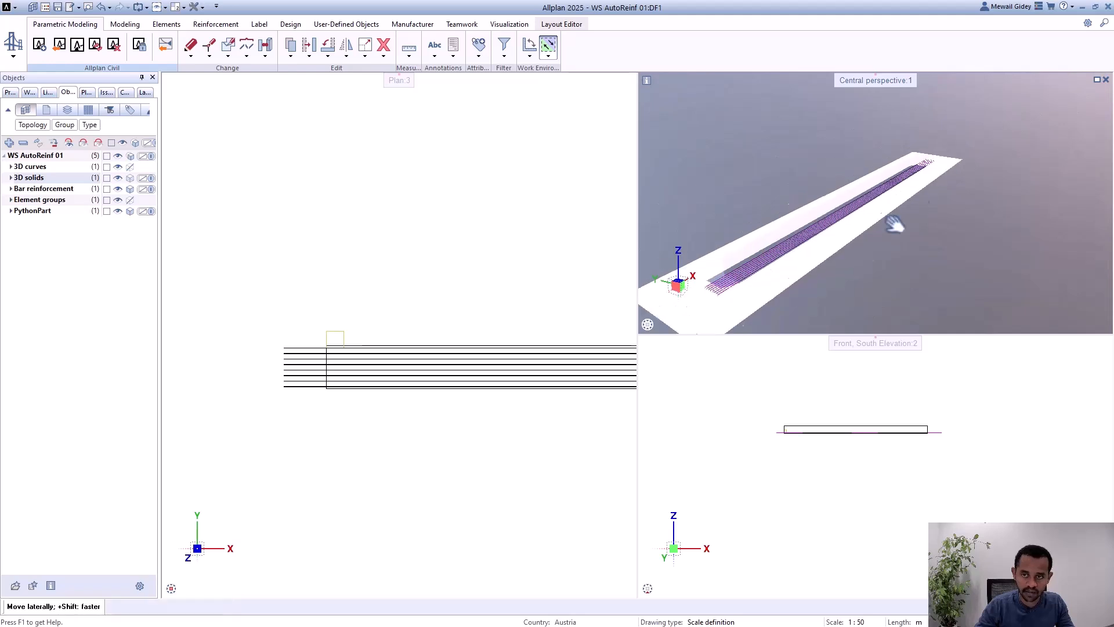
shift+middle_drag(895, 224, 815, 260)
scroll(855, 231, up, 2)
scroll(883, 203, up, 2)
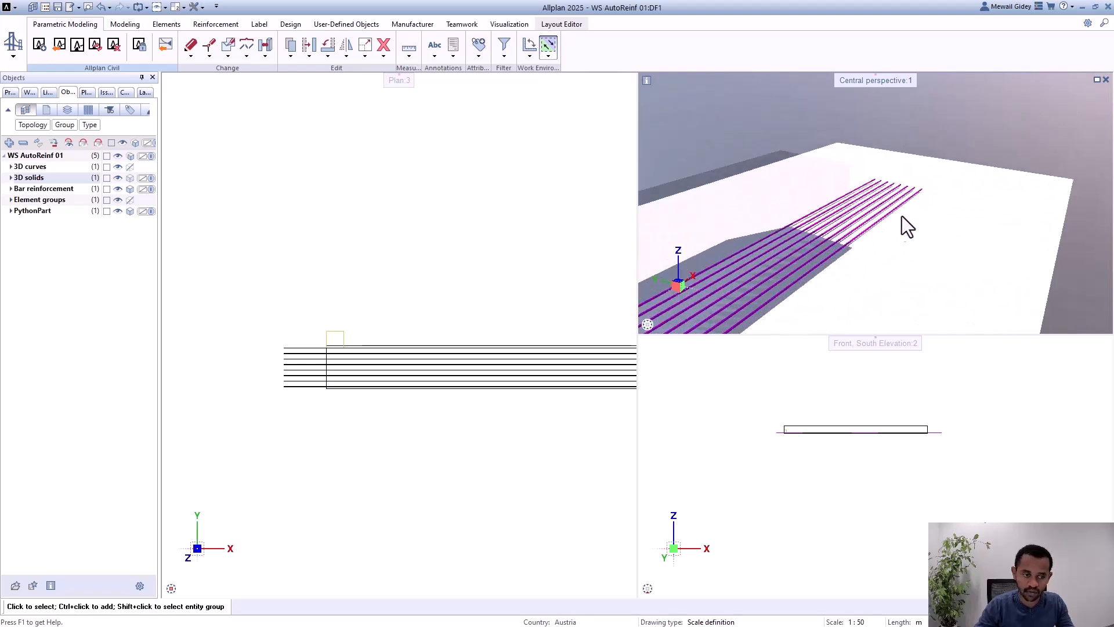
scroll(924, 199, up, 2)
scroll(932, 186, down, 5)
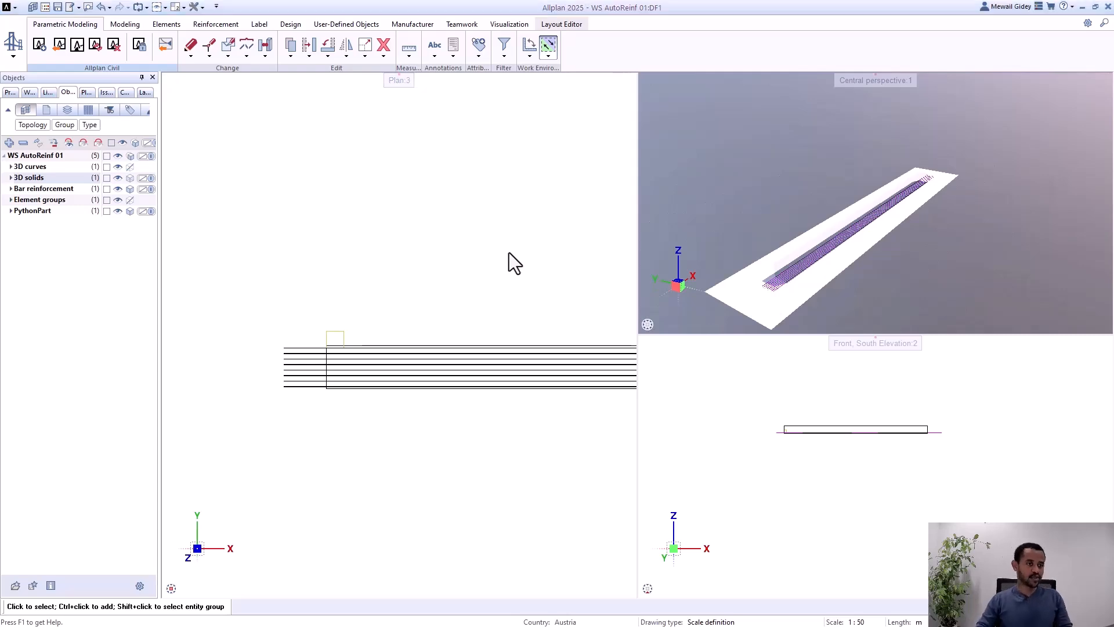
Step: Switch to ALLPLAN Civil and set the w_half distance of parallel line L1 in cross section Rectangle_1 to 2 m
key(alt+Tab)
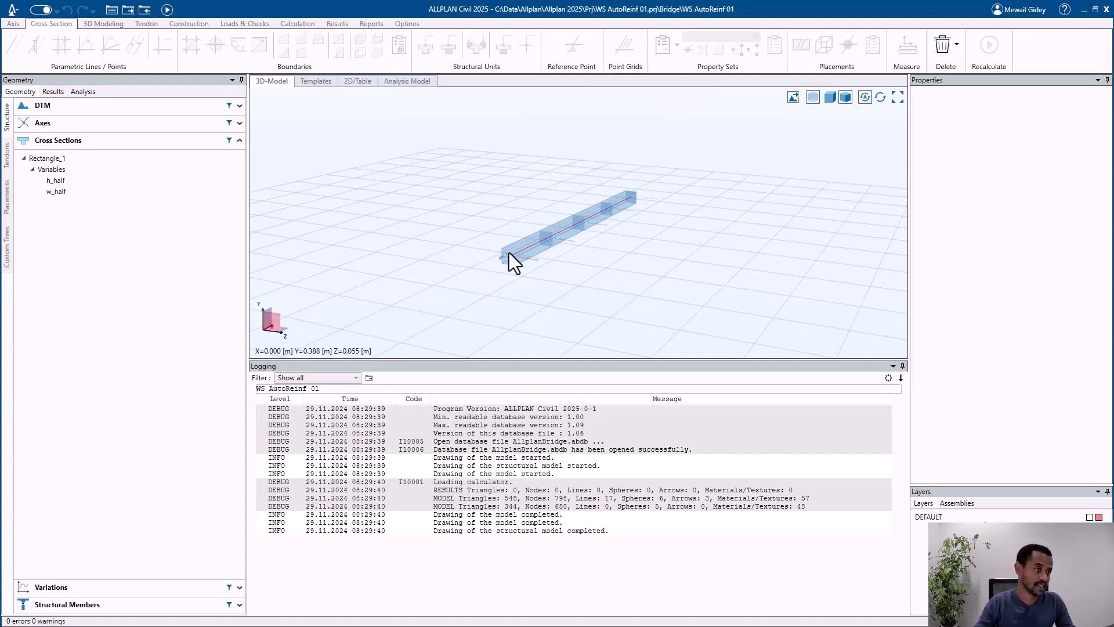
click(155, 159)
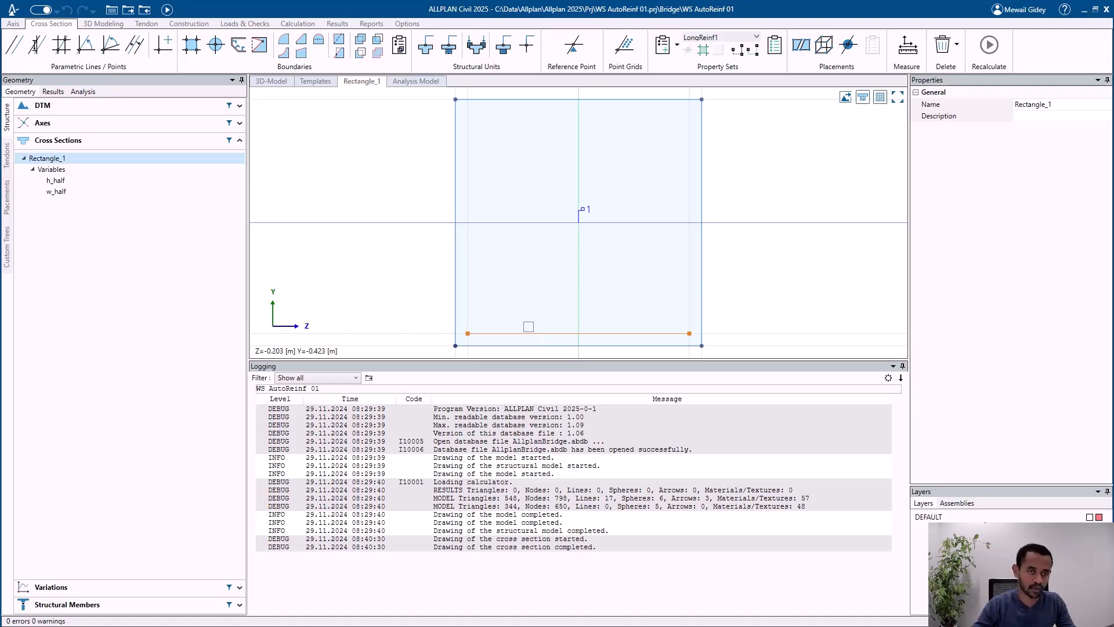
scroll(531, 235, down, 2)
click(484, 341)
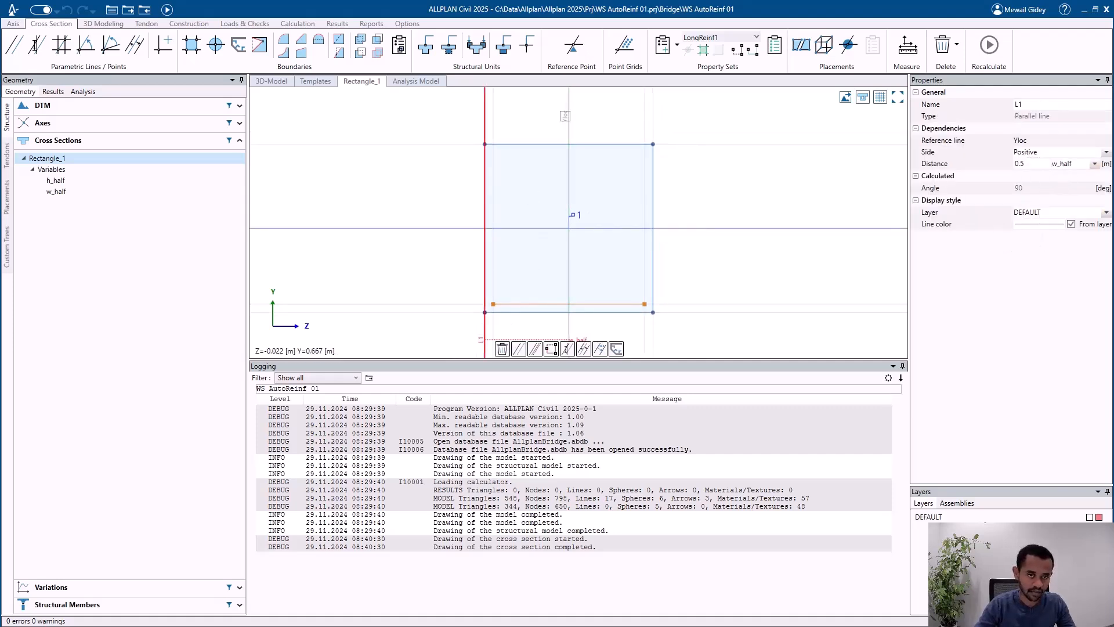
click(1011, 163)
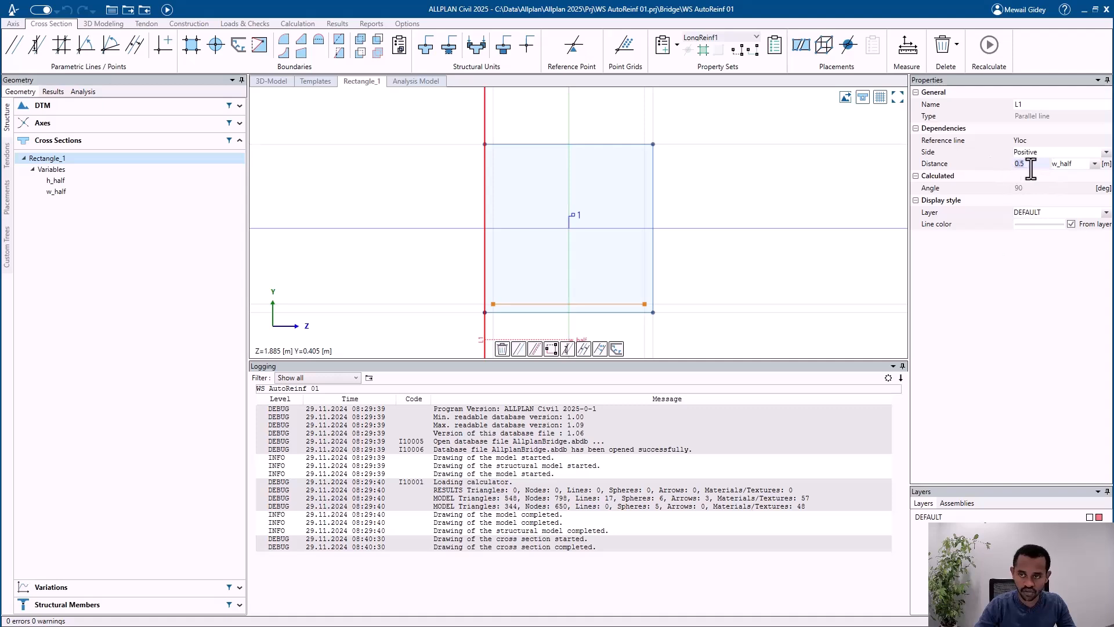
text(2)
key(Return)
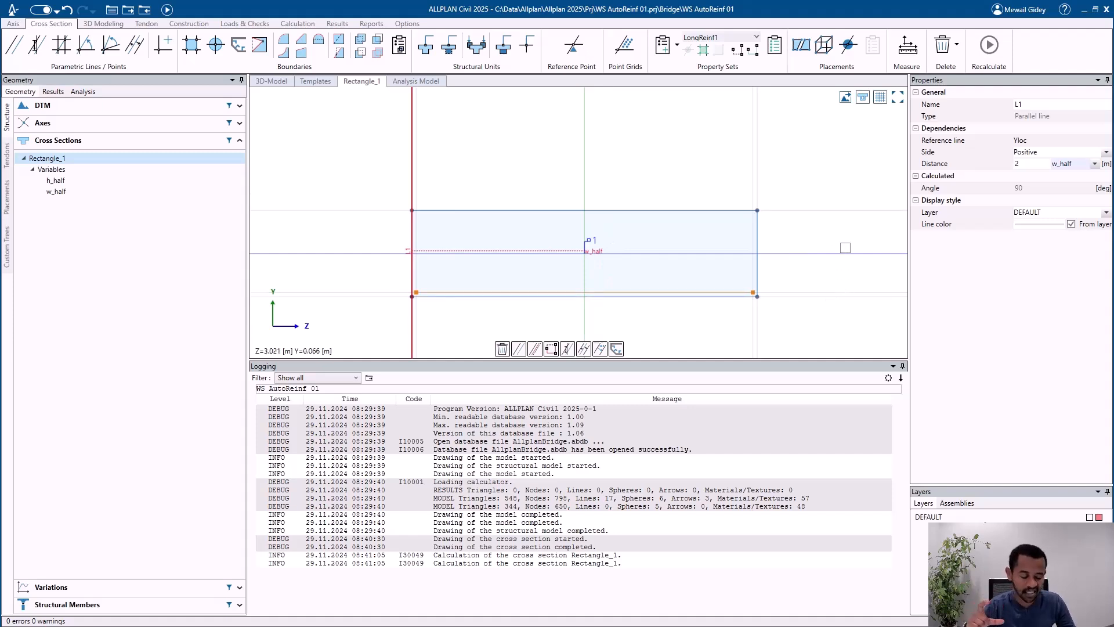
Step: Recalculate the model and inspect the girder's shape in 3D
click(168, 9)
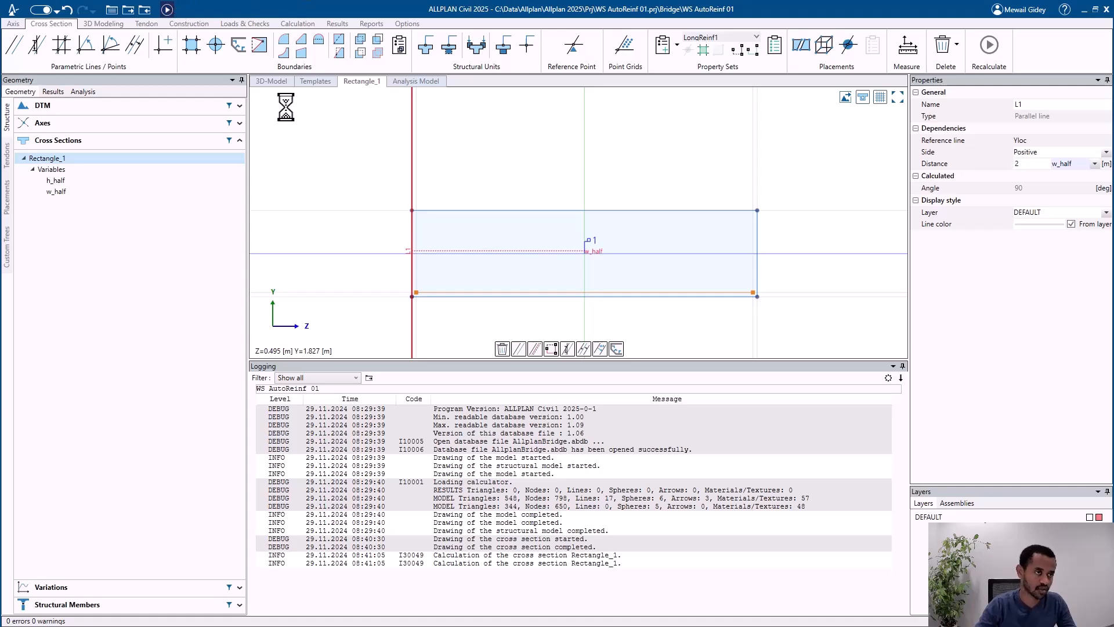
scroll(534, 255, up, 4)
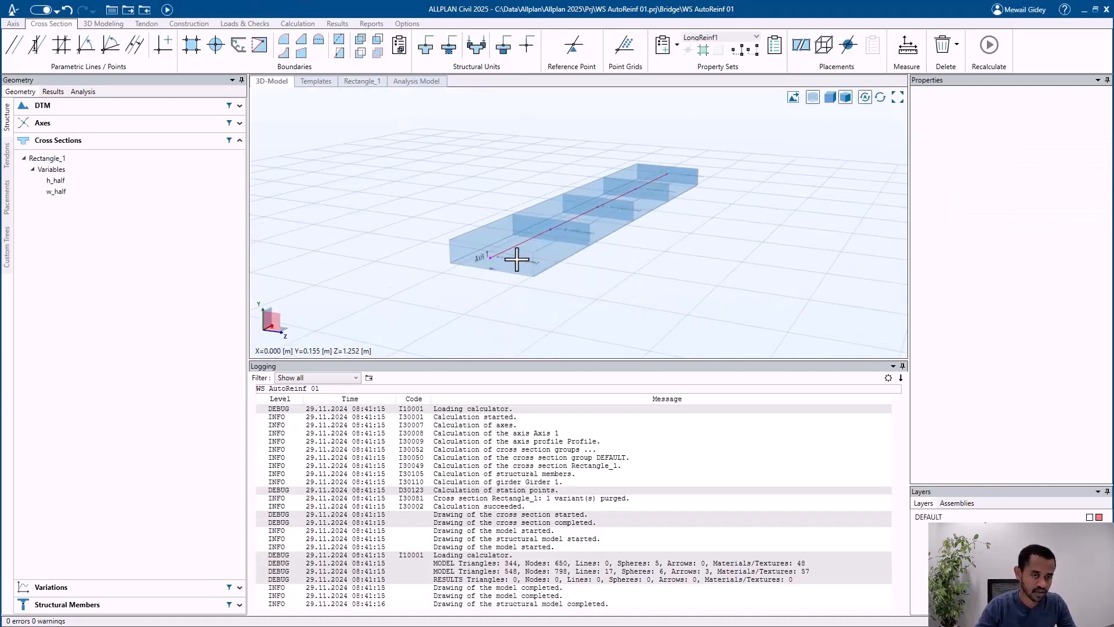
middle_drag(532, 246, 438, 255)
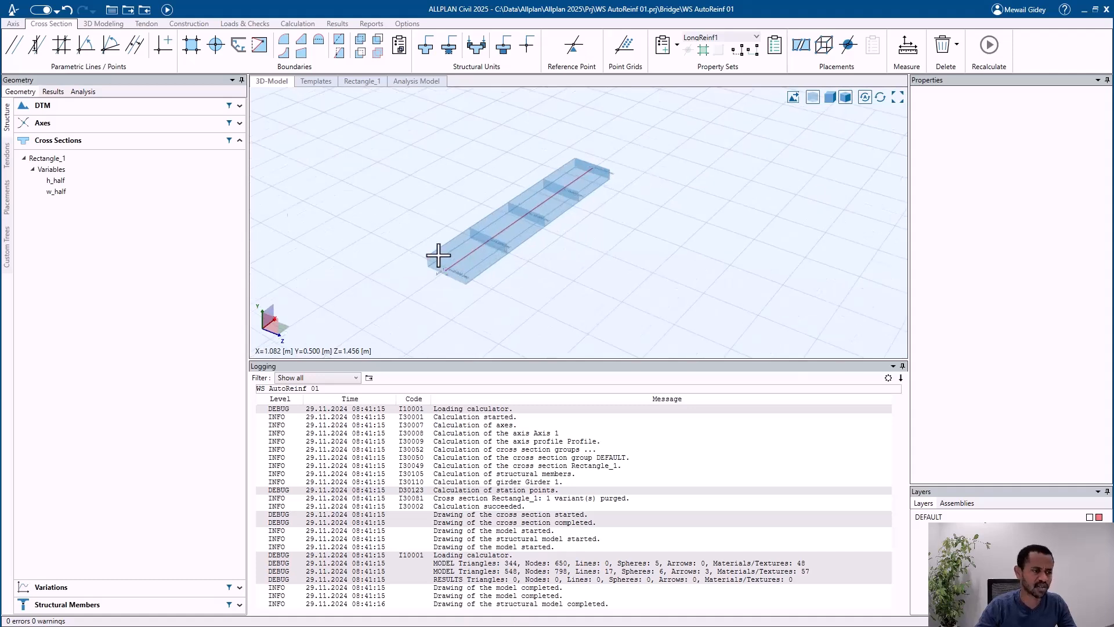
Step: Open the plan of Axis 1 and delete its straight line element
click(139, 125)
click(81, 155)
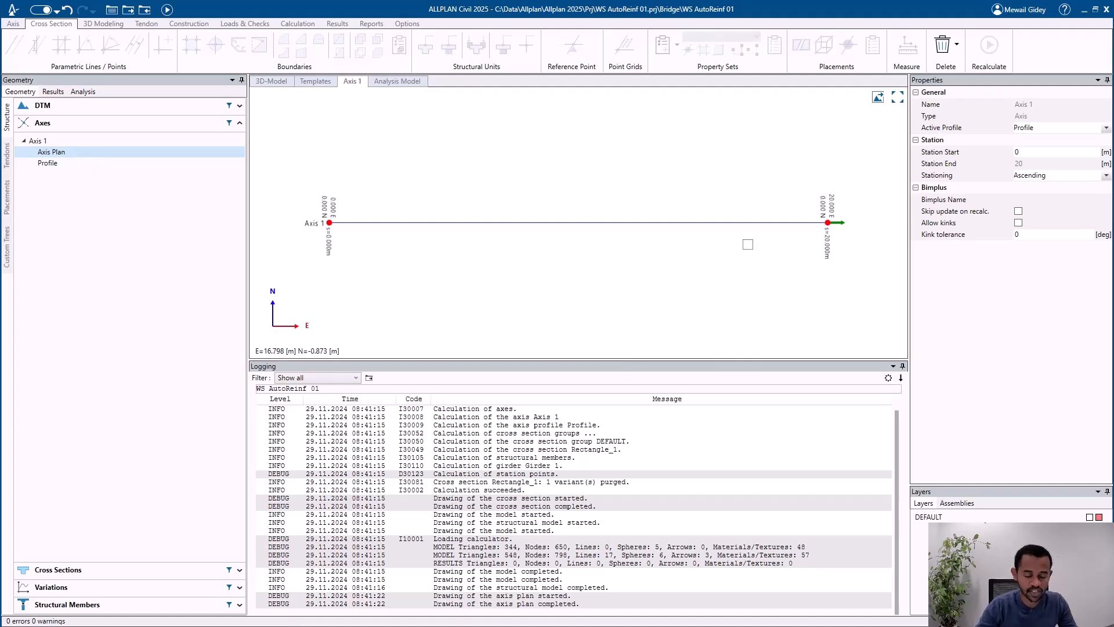
click(835, 222)
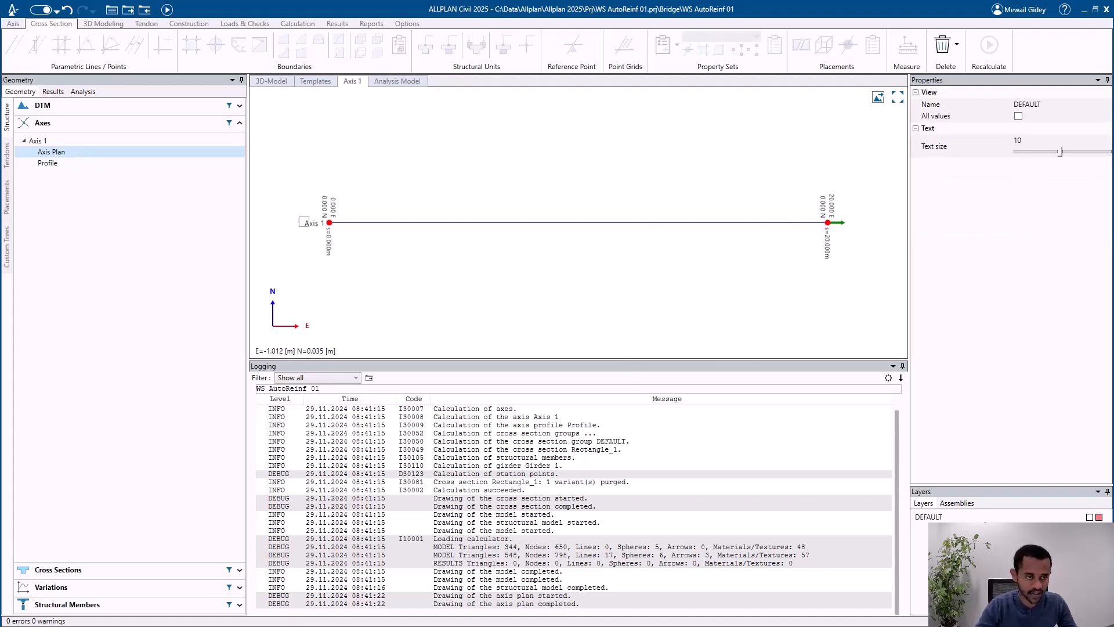
click(823, 223)
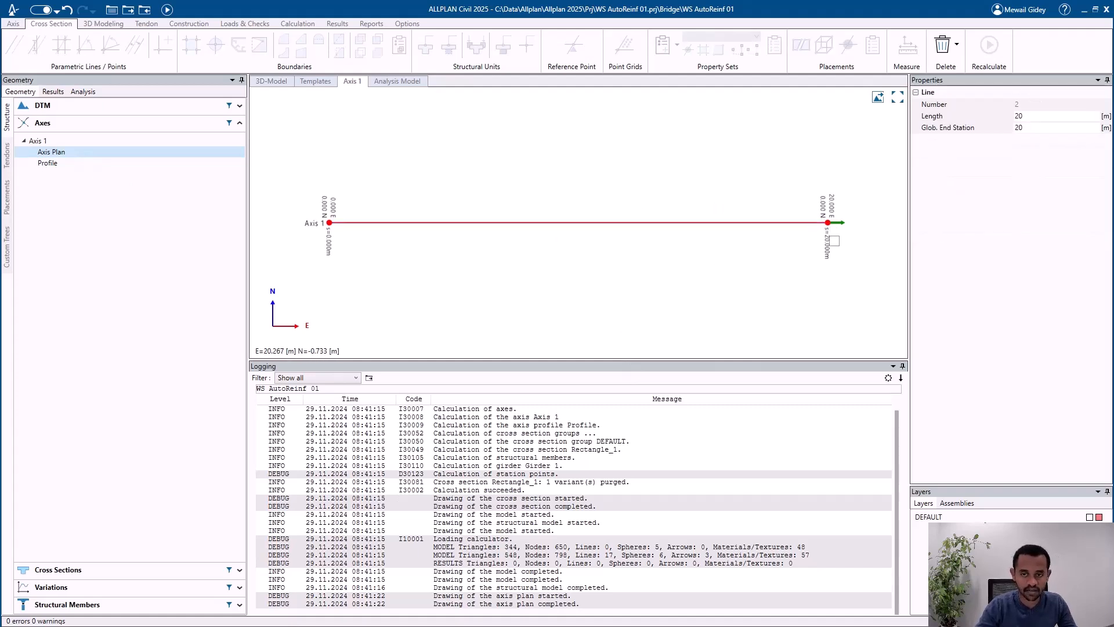
click(13, 24)
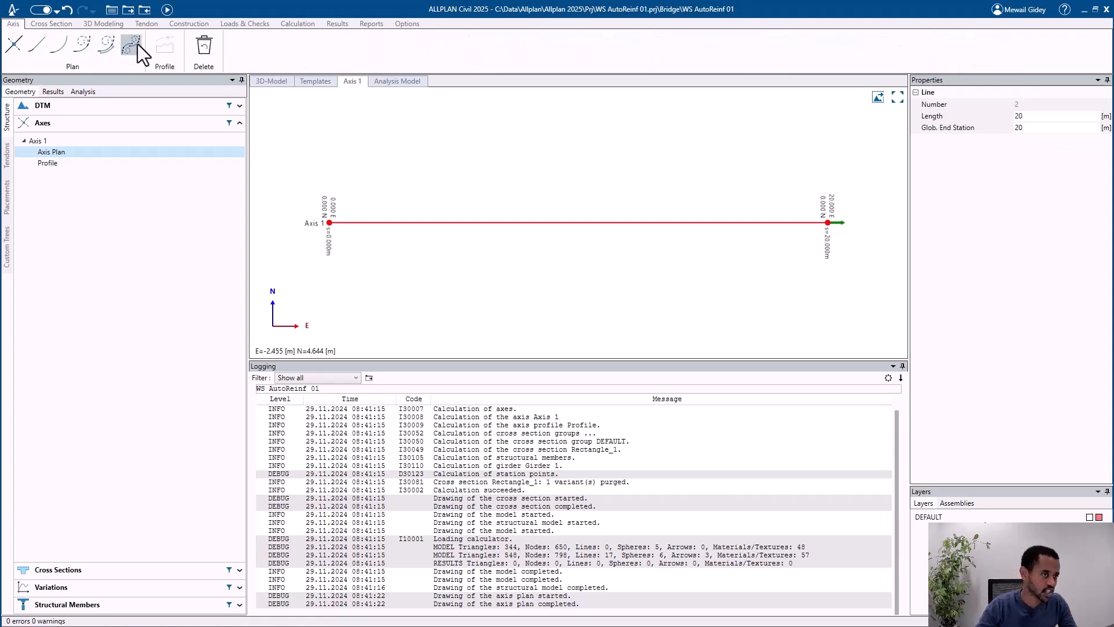
click(213, 50)
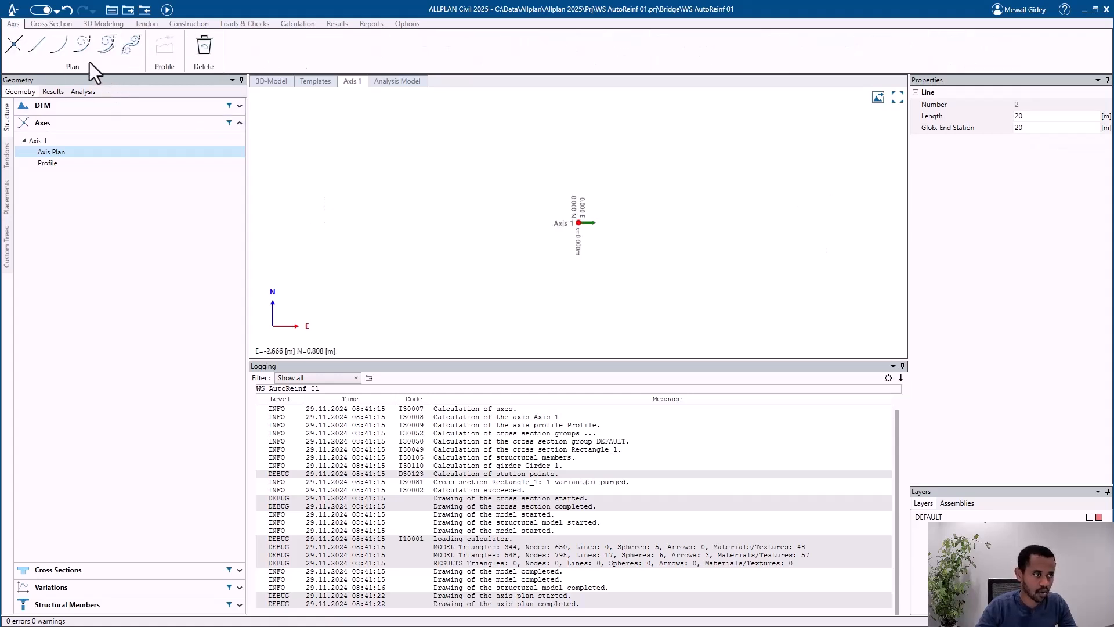
Step: Add a circle element with a length of 20 m and a radius of 80 m to the plan of Axis 1
click(61, 48)
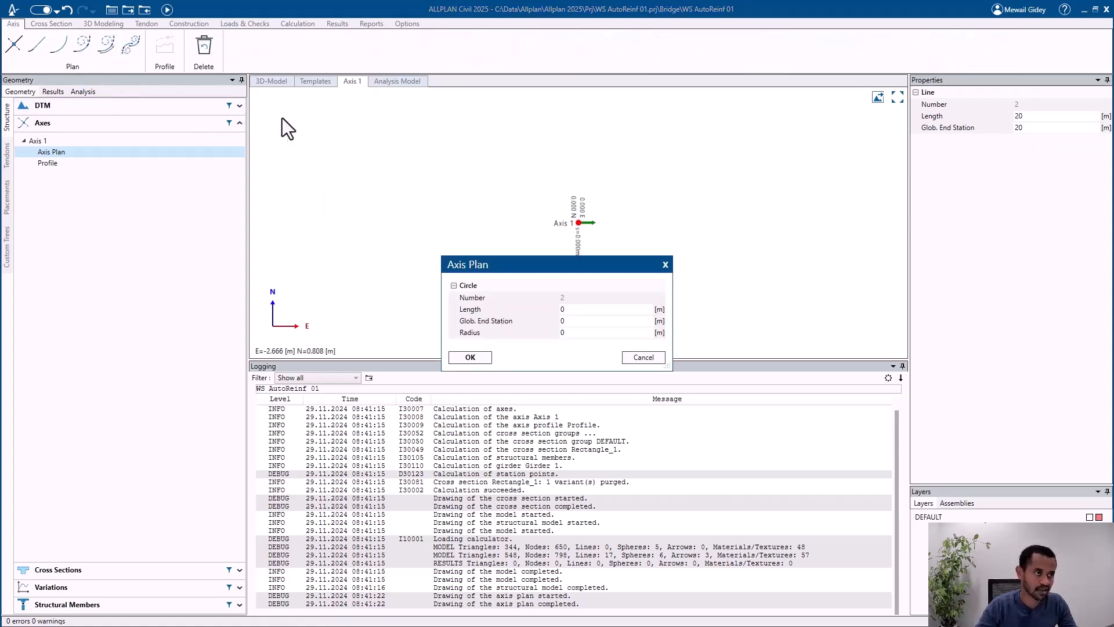
click(585, 310)
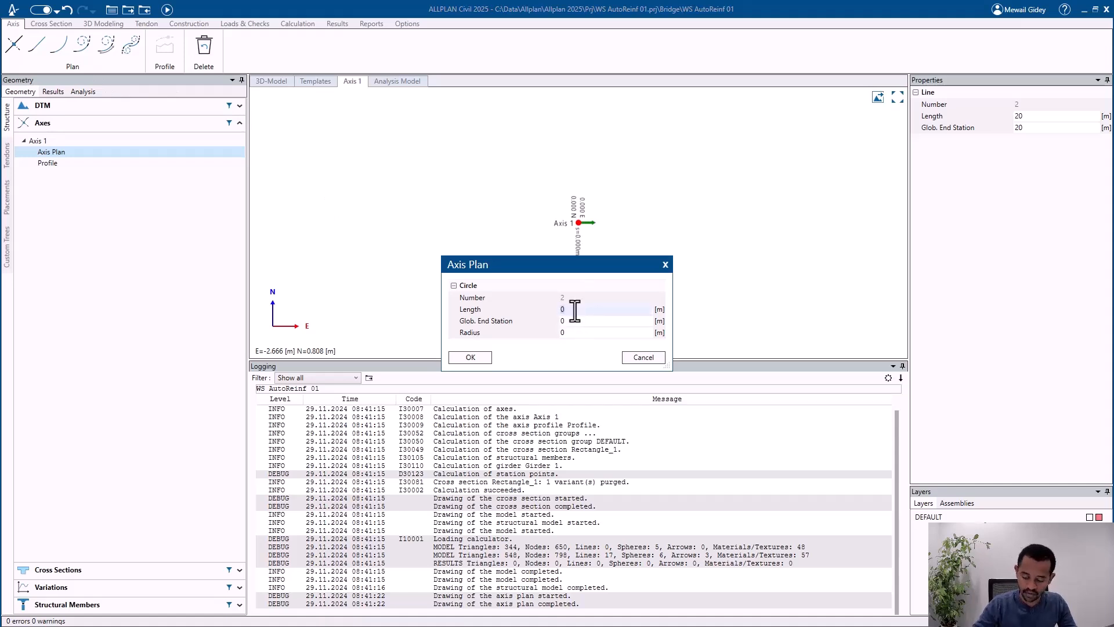
text(20)
key(Tab)
key(Tab)
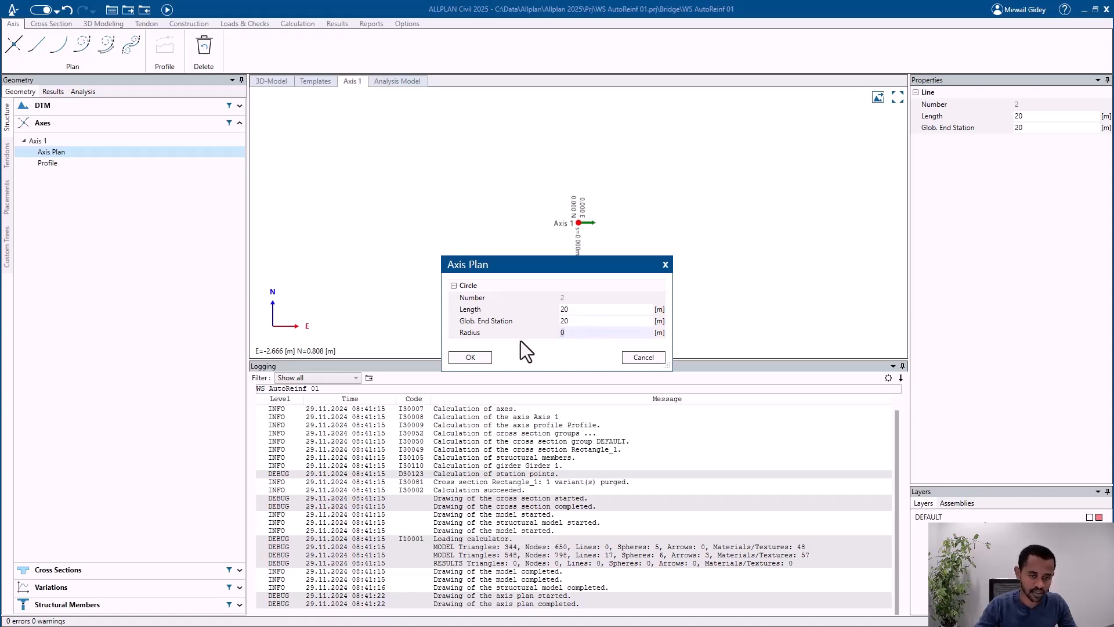
text(80)
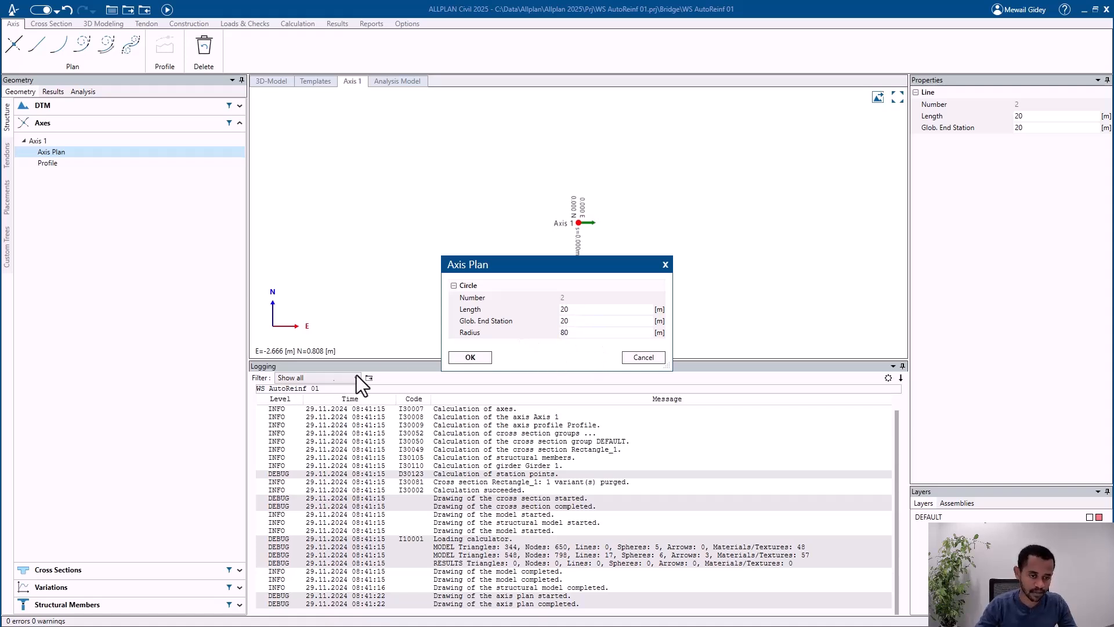
click(470, 357)
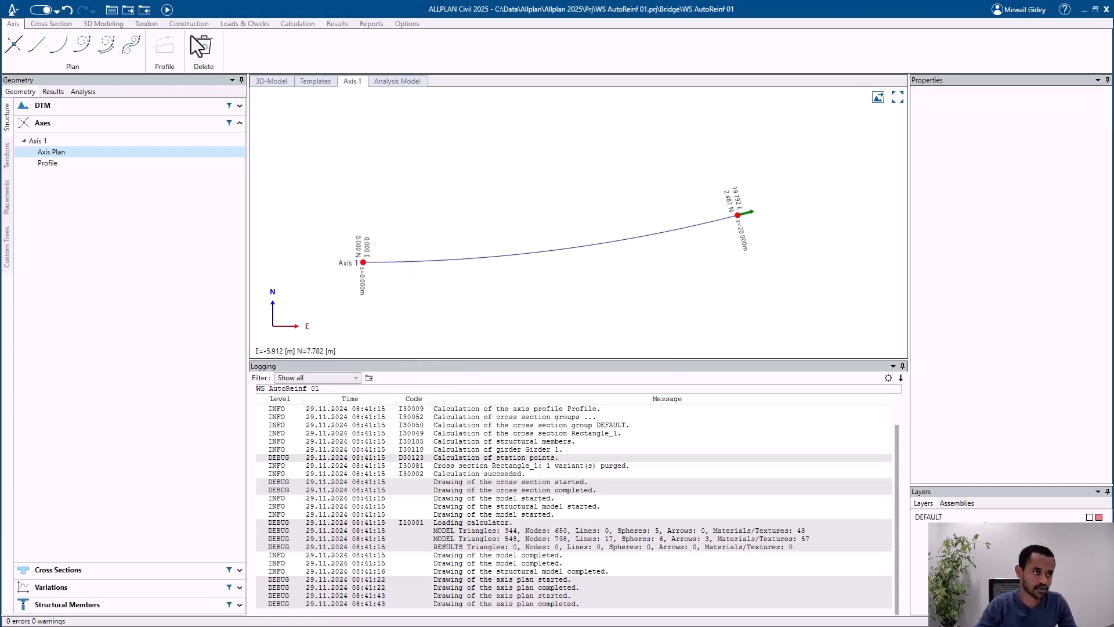
Step: Recalculate the model and inspect the curved girder in the 3D model
click(168, 9)
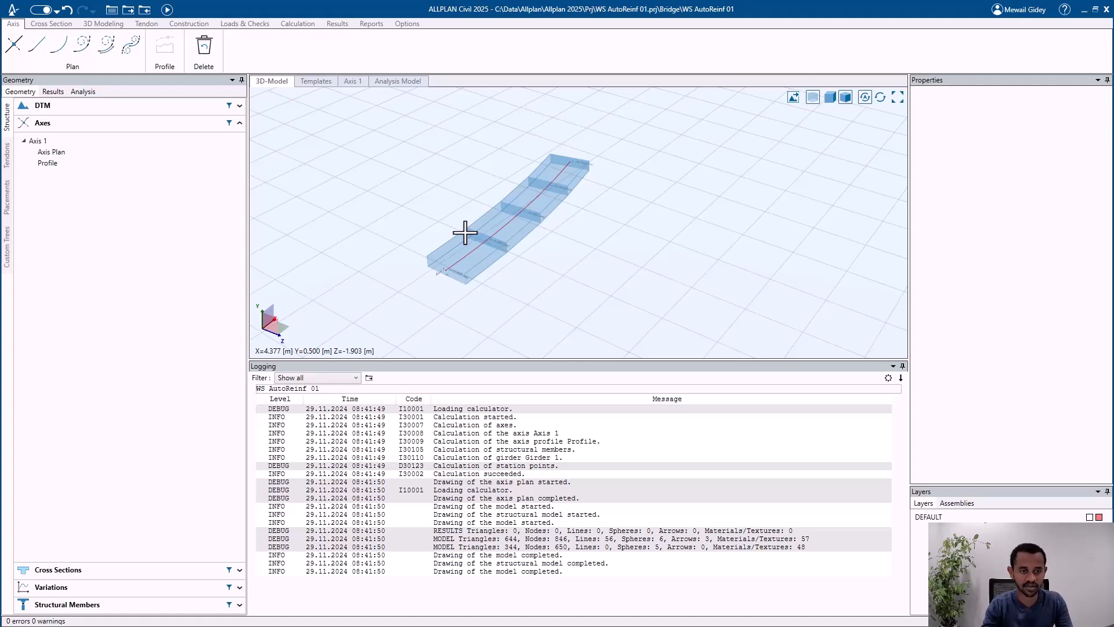
scroll(474, 243, up, 4)
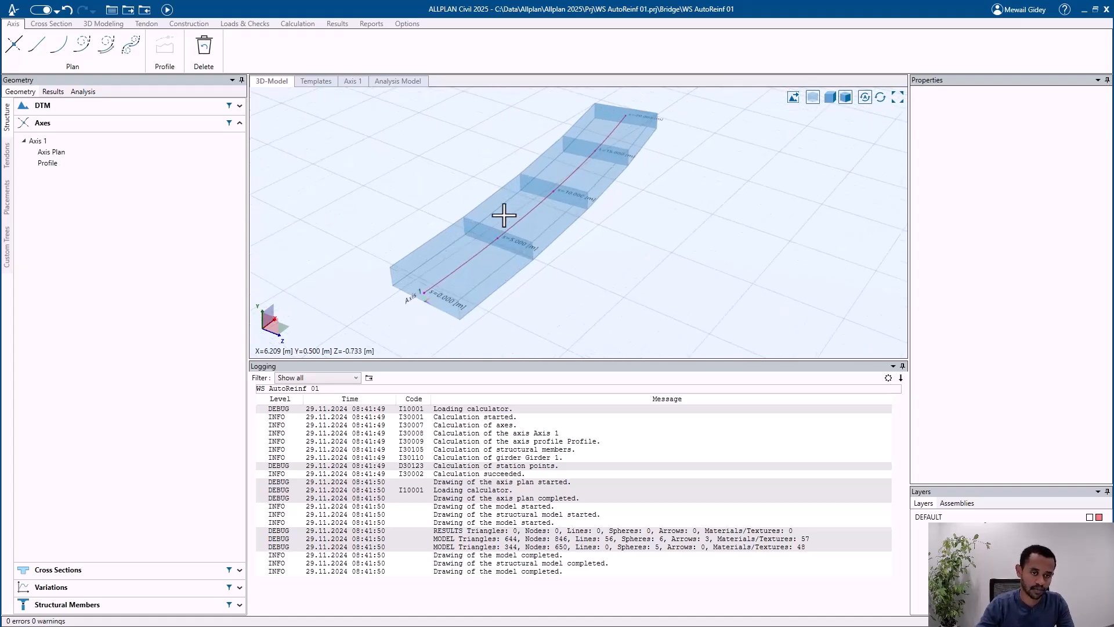
mouse_move(513, 204)
middle_down()
mouse_move(523, 166)
mouse_move(505, 216)
middle_up()
scroll(504, 207, up, 1)
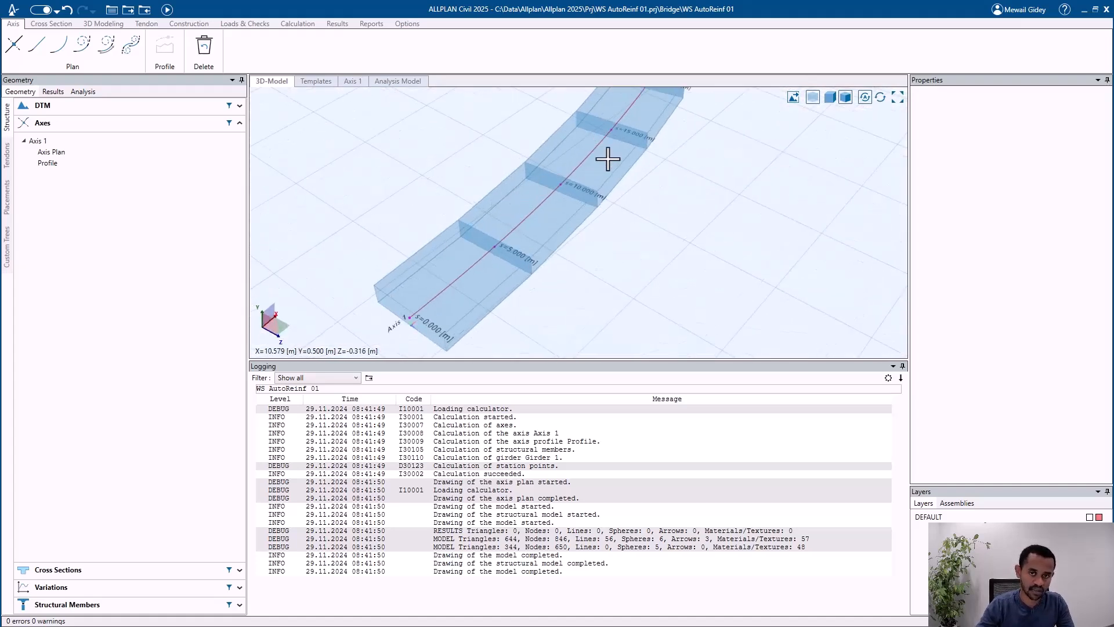
Step: Switch back to ALLPLAN and update the girder and its reinforcement from the ALLPLAN Civil model
click(1095, 8)
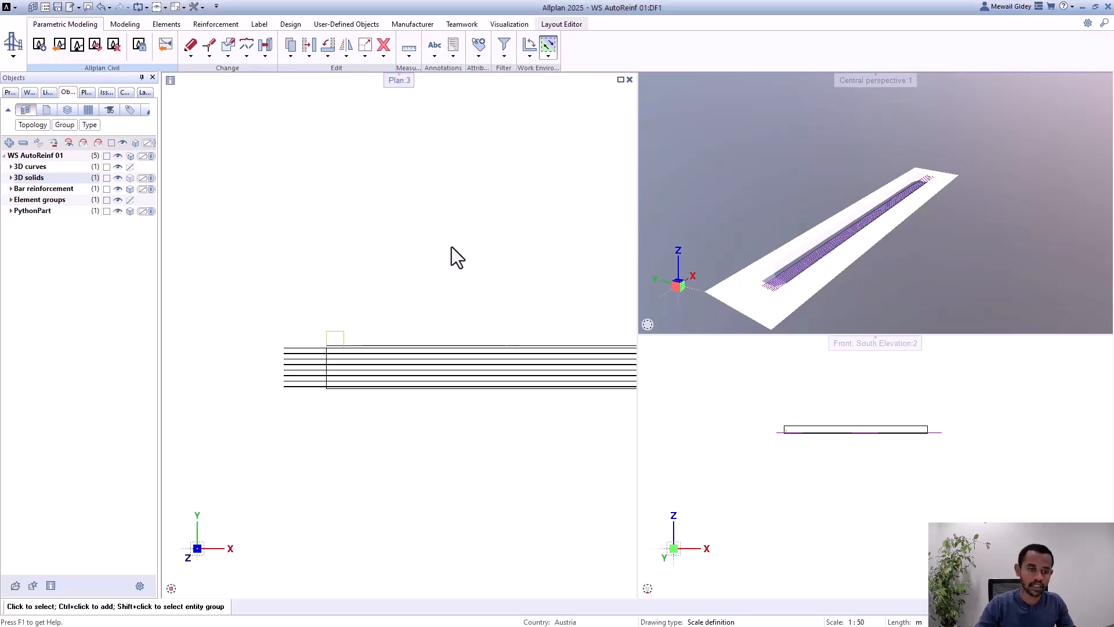
scroll(293, 330, up, 3)
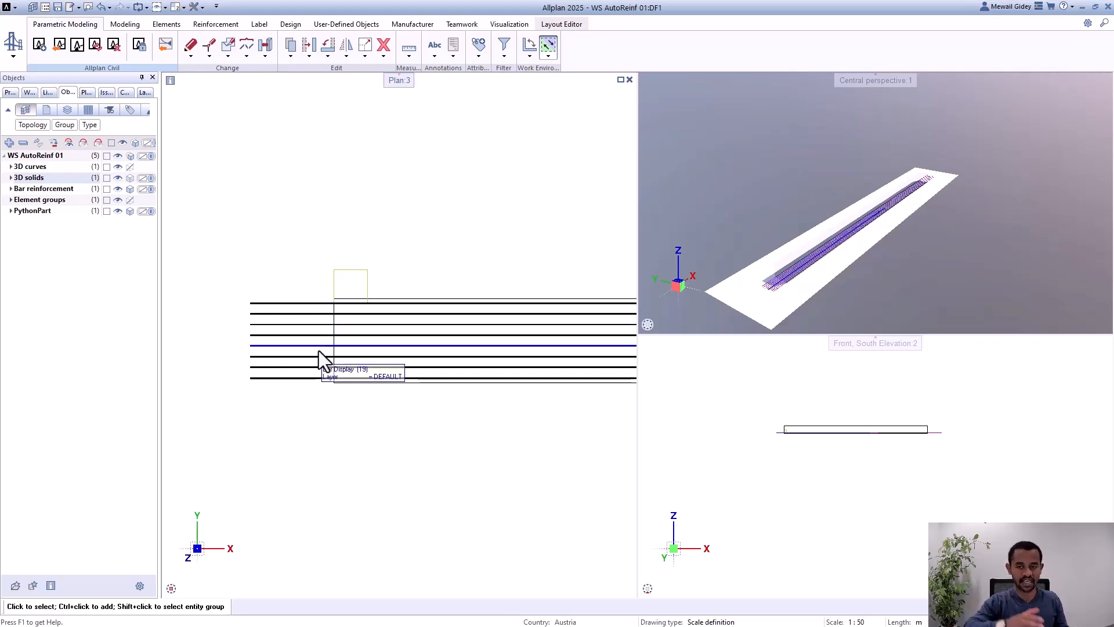
click(115, 45)
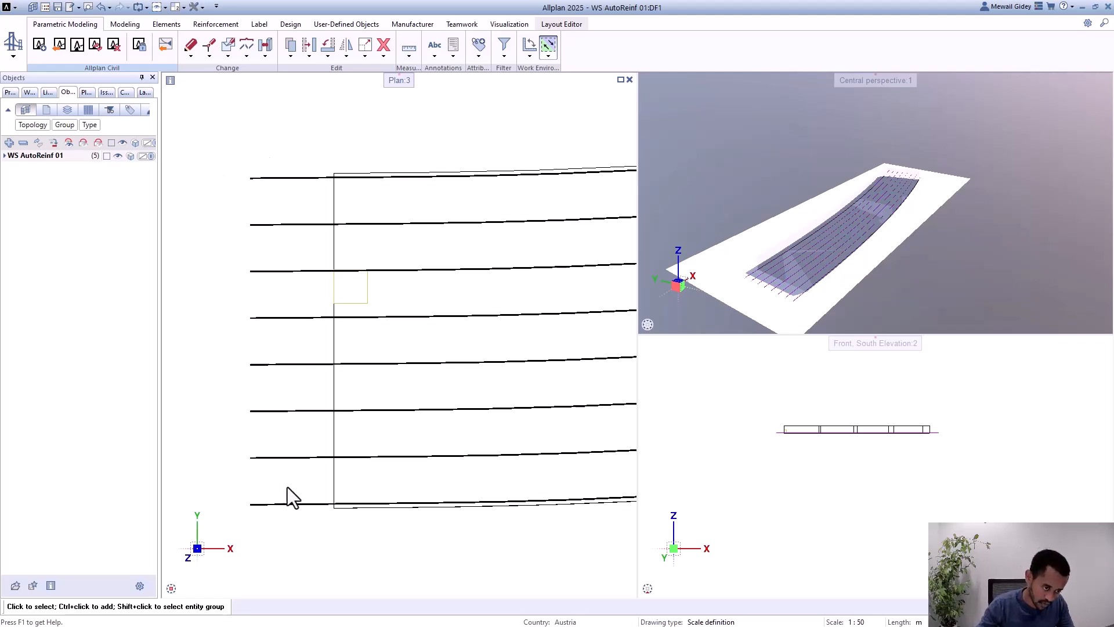
Step: Examine in plan how the longitudinal bars follow the curved girder and where their overlaps are staggered
scroll(287, 487, down, 4)
scroll(530, 440, up, 2)
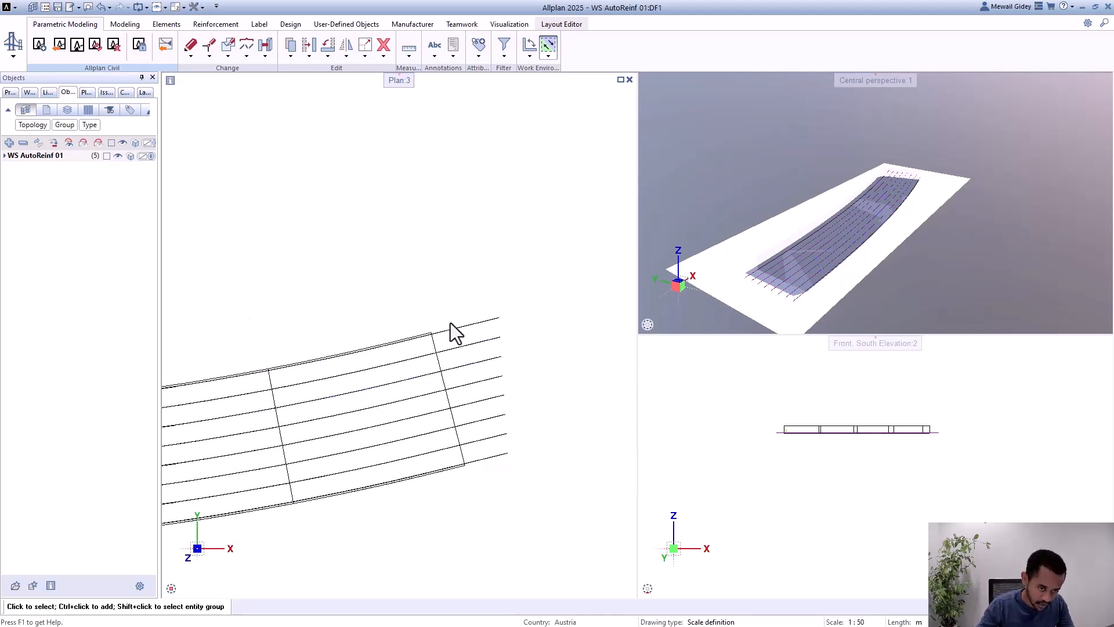
scroll(560, 391, down, 2)
scroll(523, 404, down, 1)
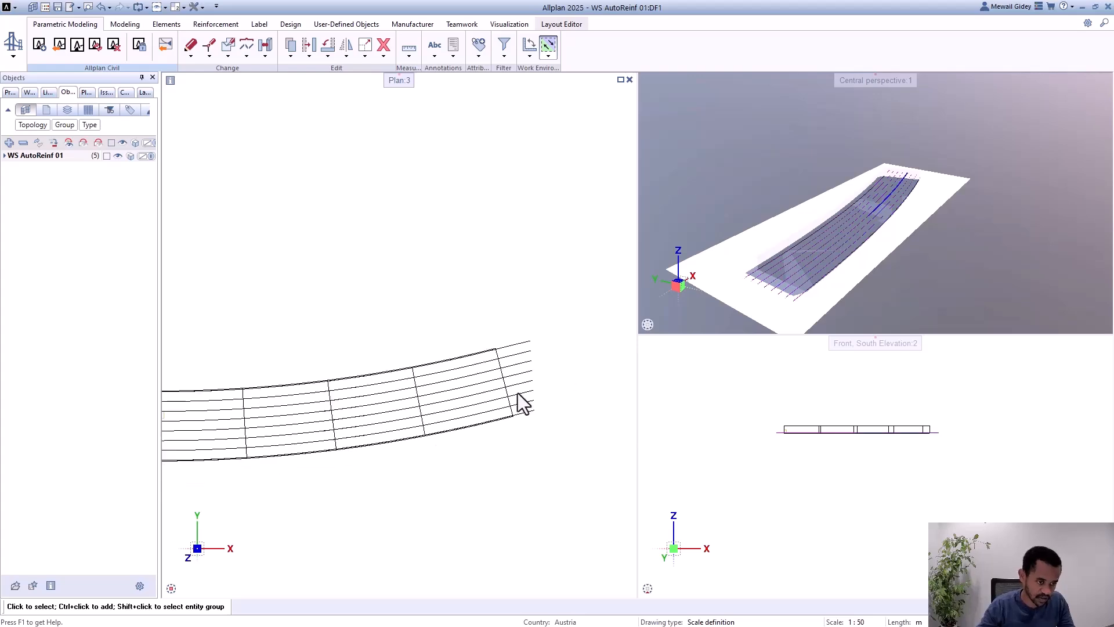
scroll(348, 458, up, 4)
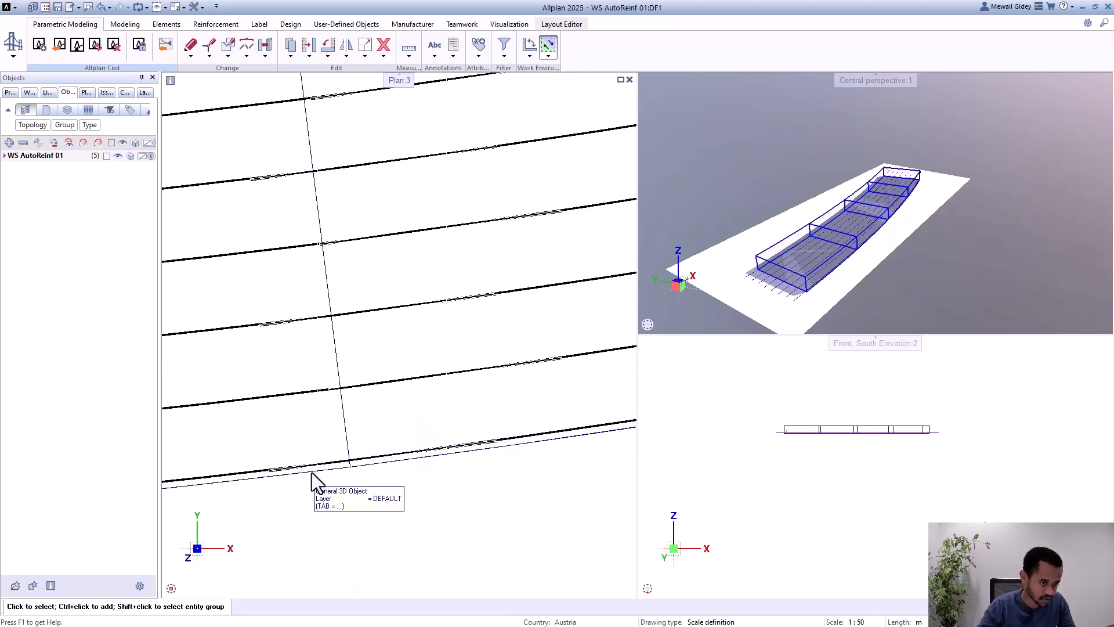
scroll(310, 472, up, 1)
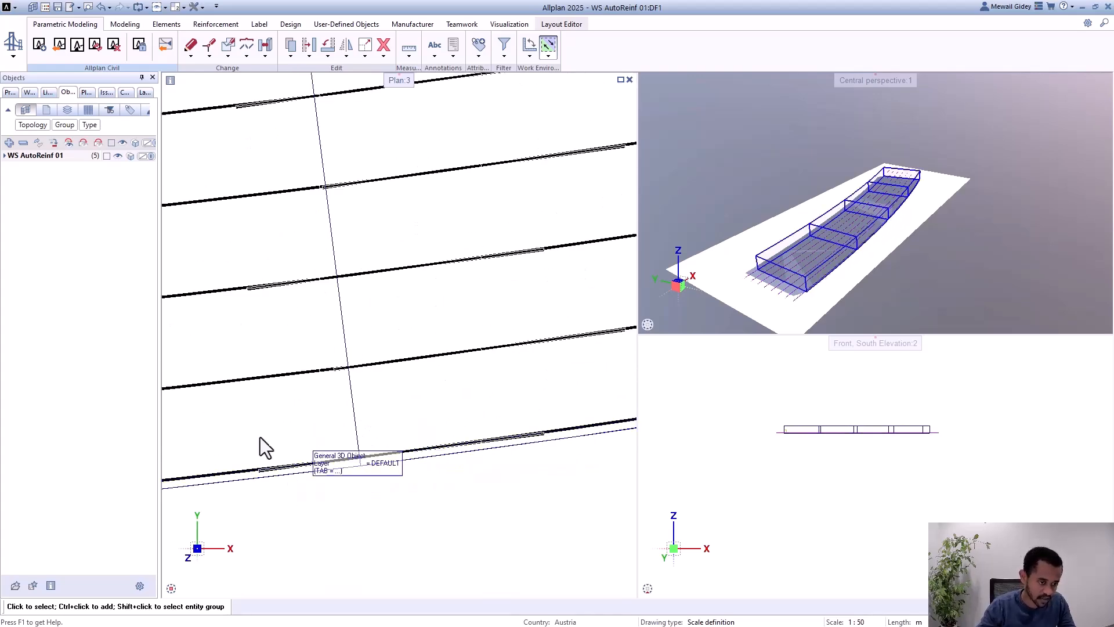
scroll(398, 353, up, 1)
scroll(497, 392, down, 1)
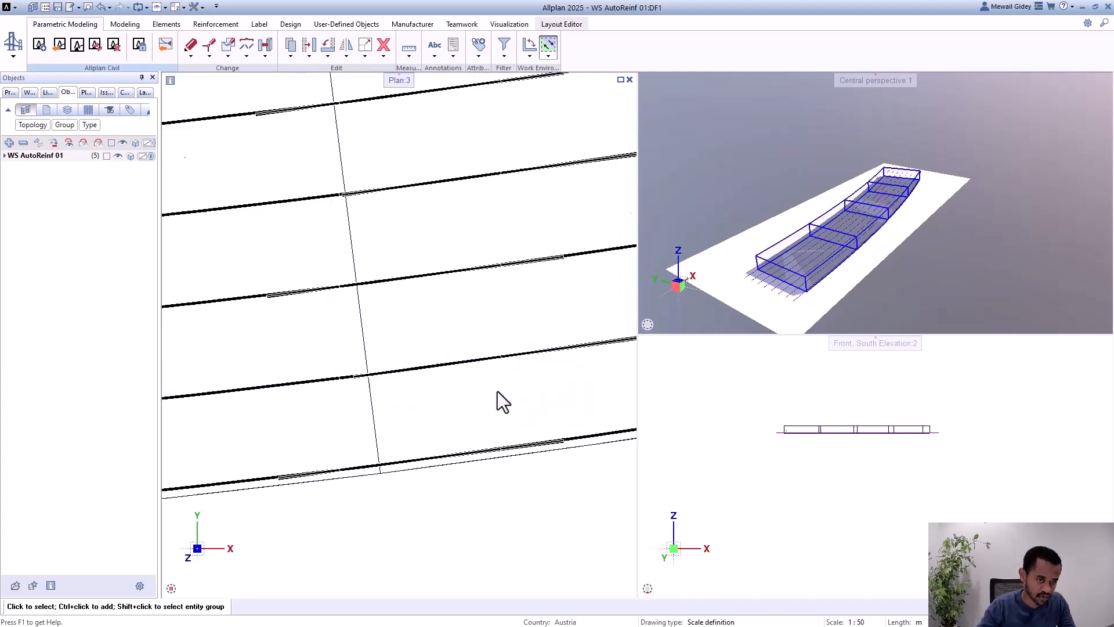
scroll(496, 391, down, 1)
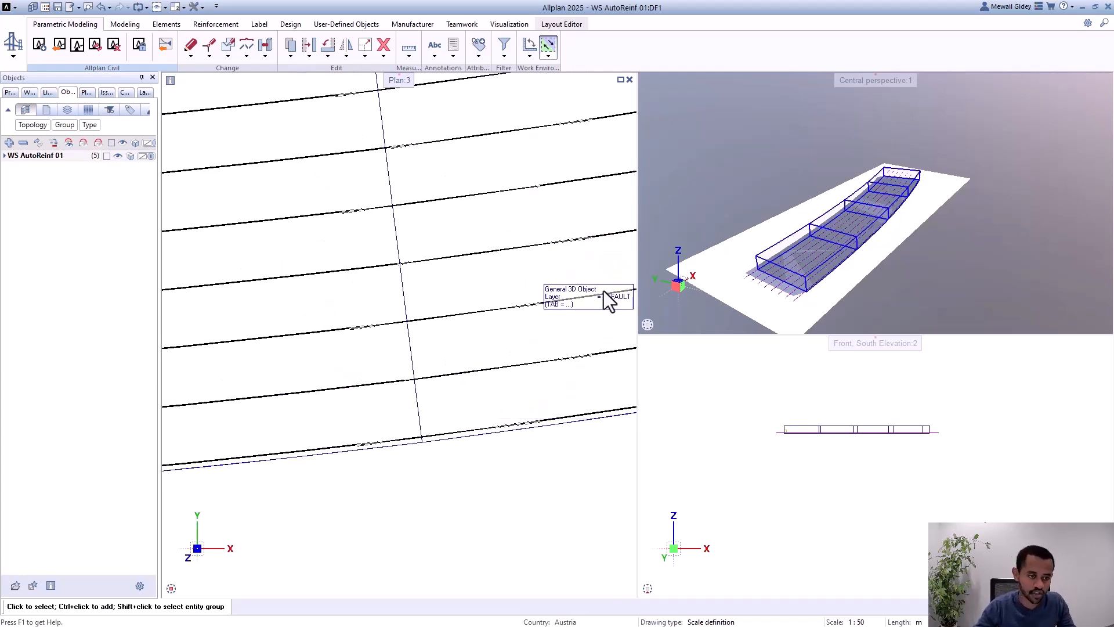
scroll(619, 331, down, 3)
Step: Open the longitudinal reinforcement's properties and review its anchorage end length, overlapping length, bar start length and staggering distance
scroll(367, 291, up, 3)
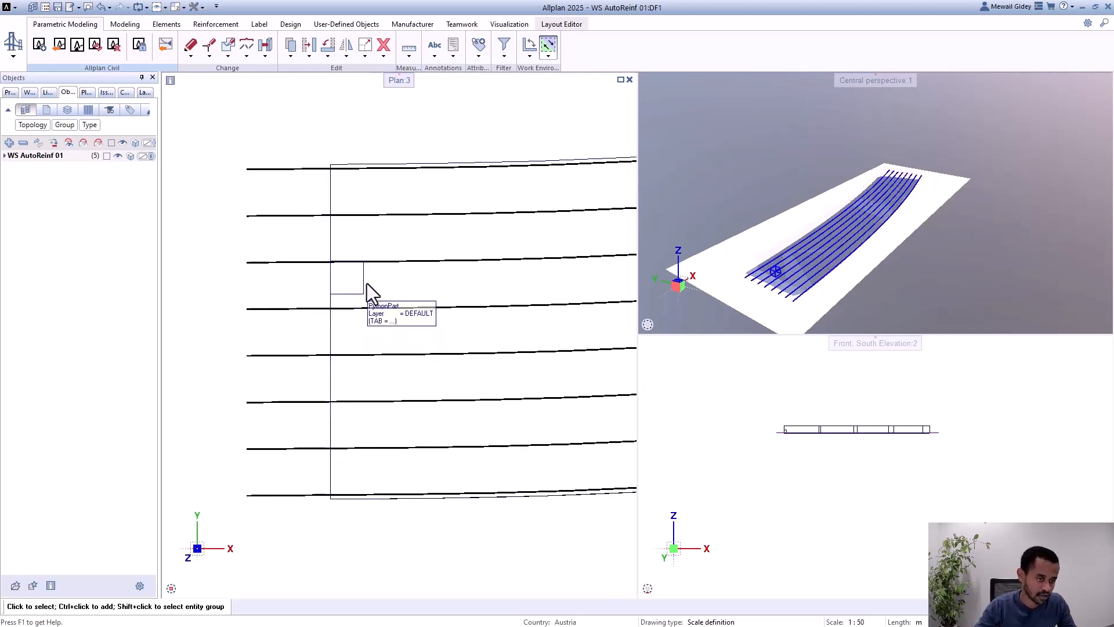
double_click(354, 288)
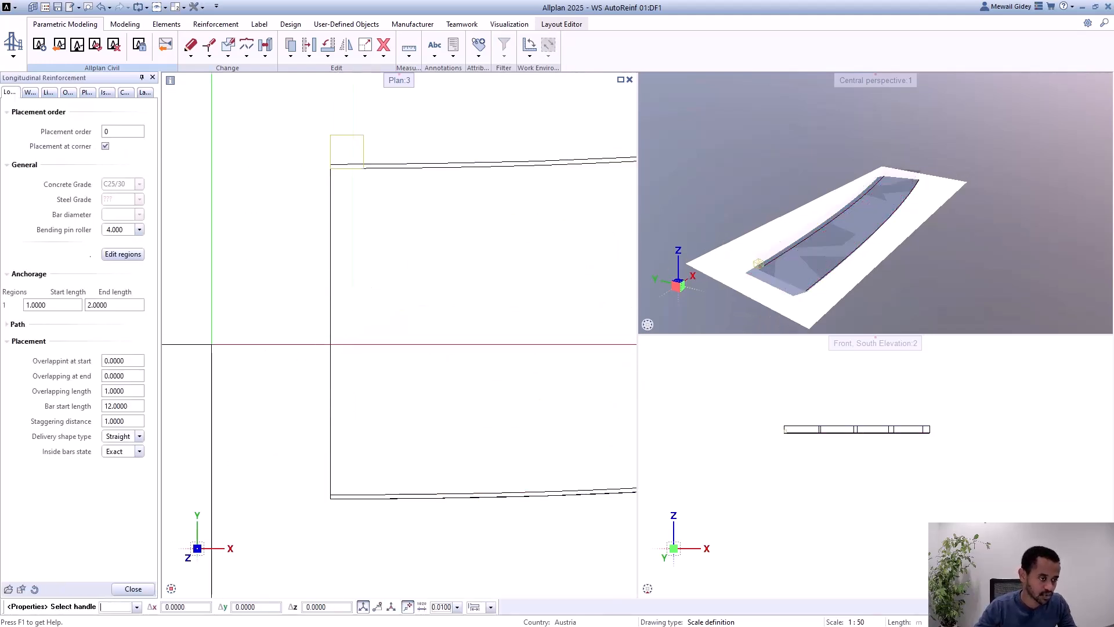
click(111, 304)
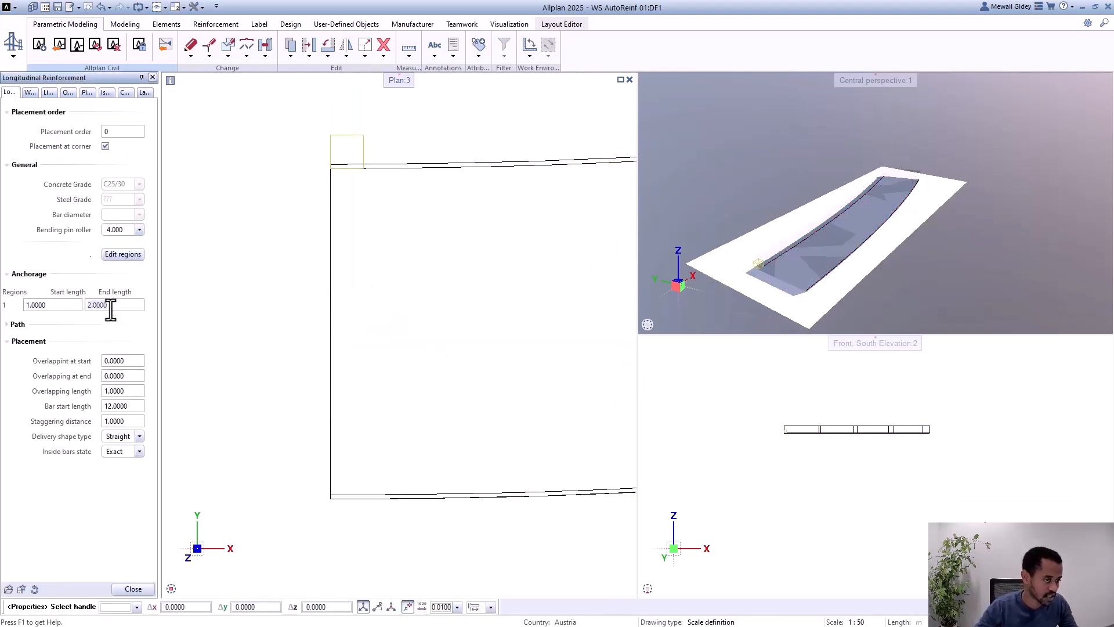
click(128, 392)
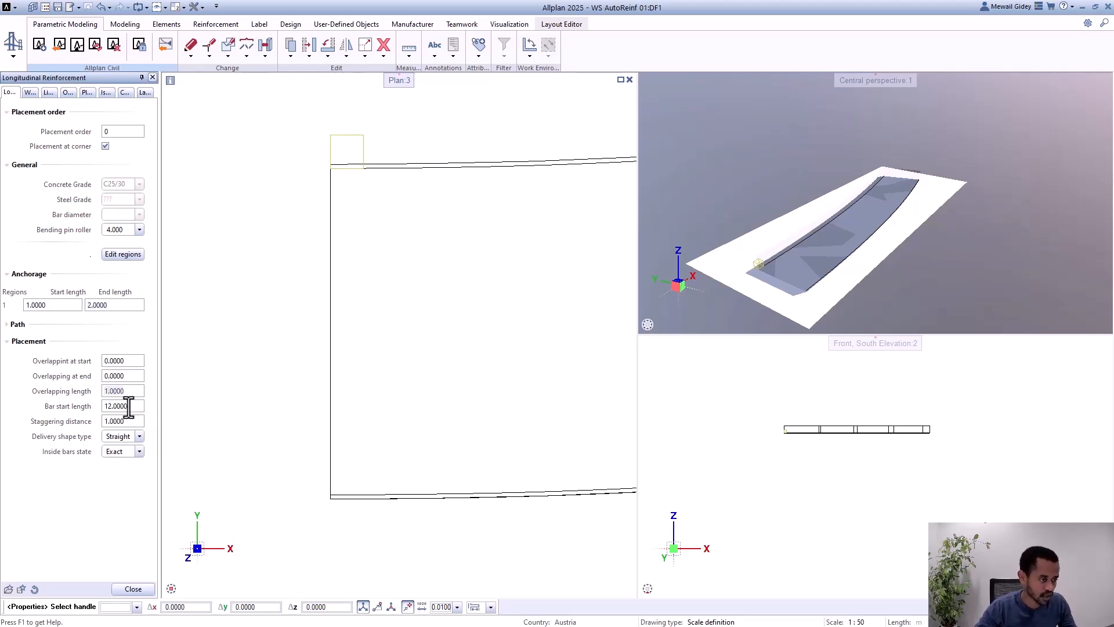
click(129, 407)
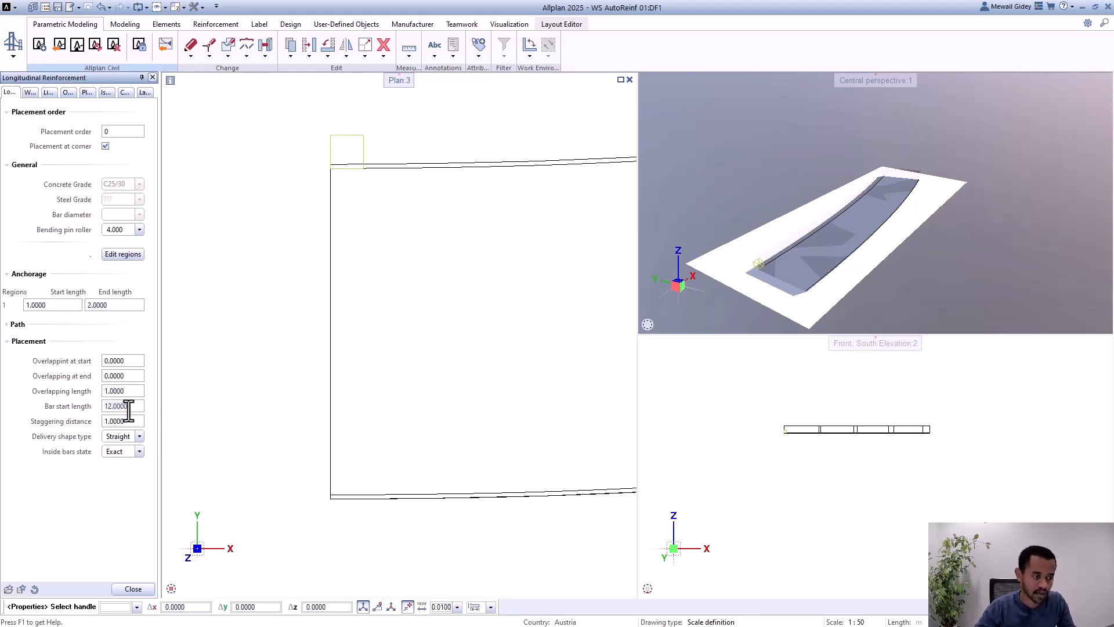
click(127, 421)
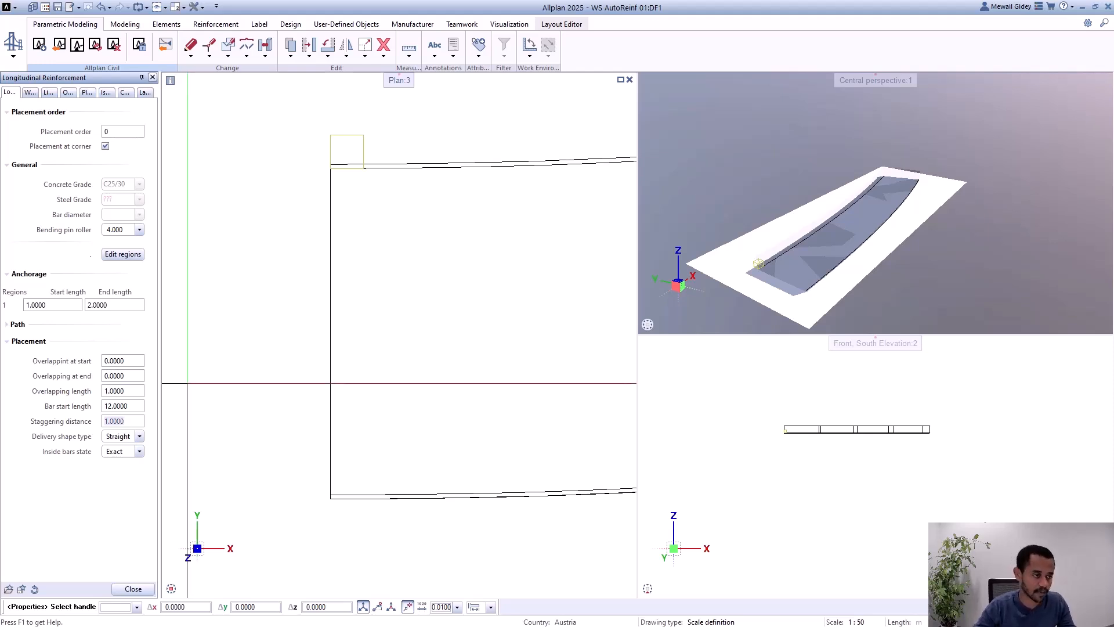
click(133, 589)
Step: Examine in plan how far the longitudinal bars project beyond both ends of the curved girder
scroll(214, 368, down, 3)
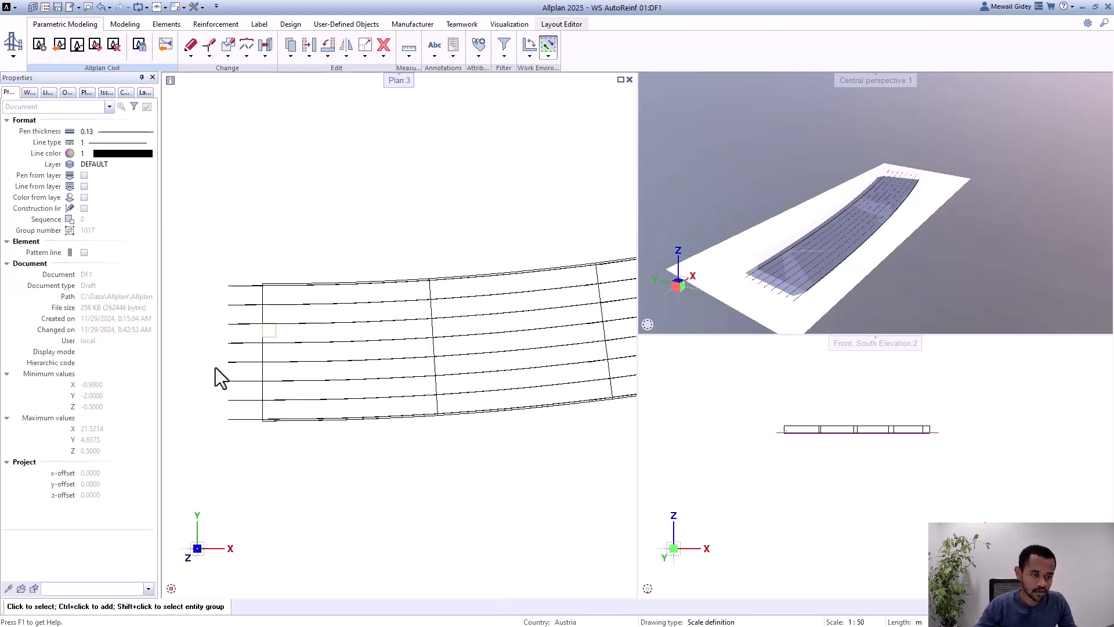
scroll(213, 368, down, 2)
scroll(540, 322, up, 4)
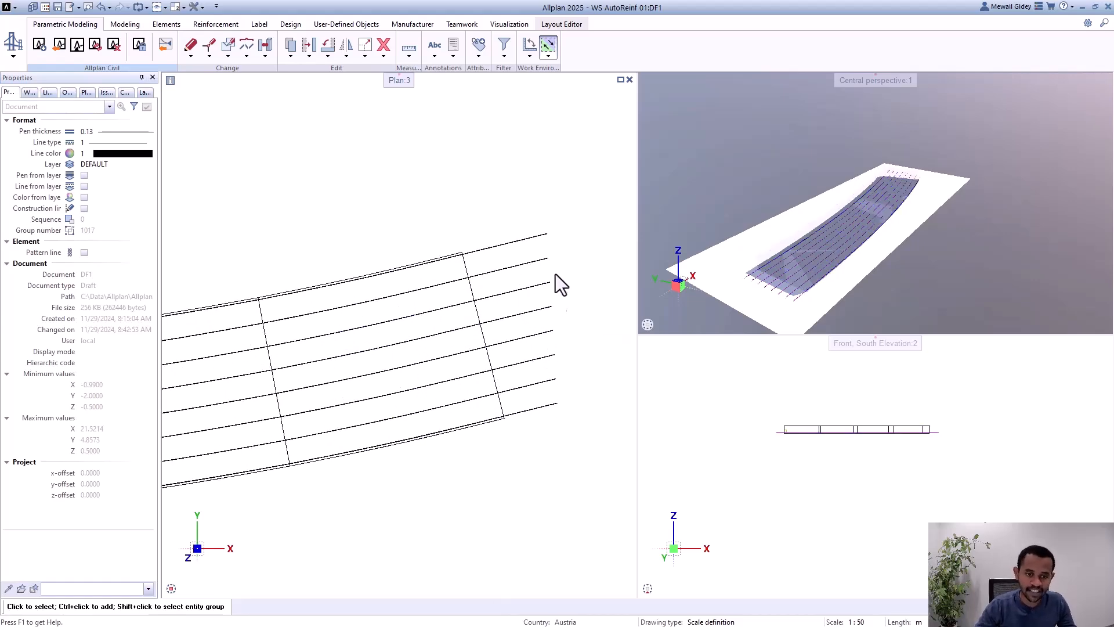
scroll(553, 239, up, 1)
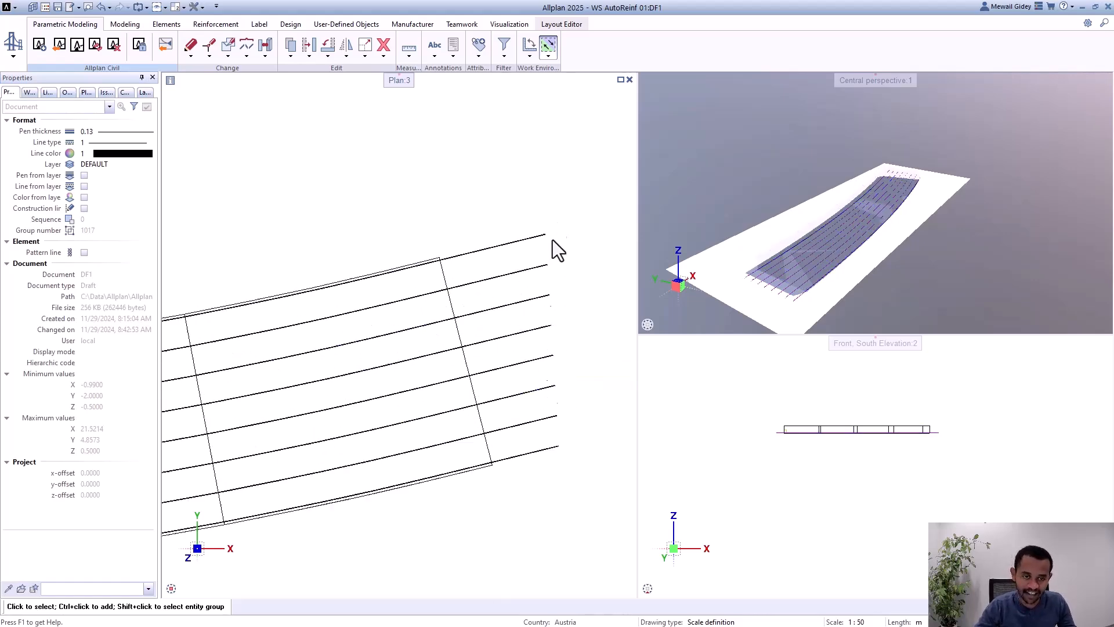
scroll(553, 241, up, 1)
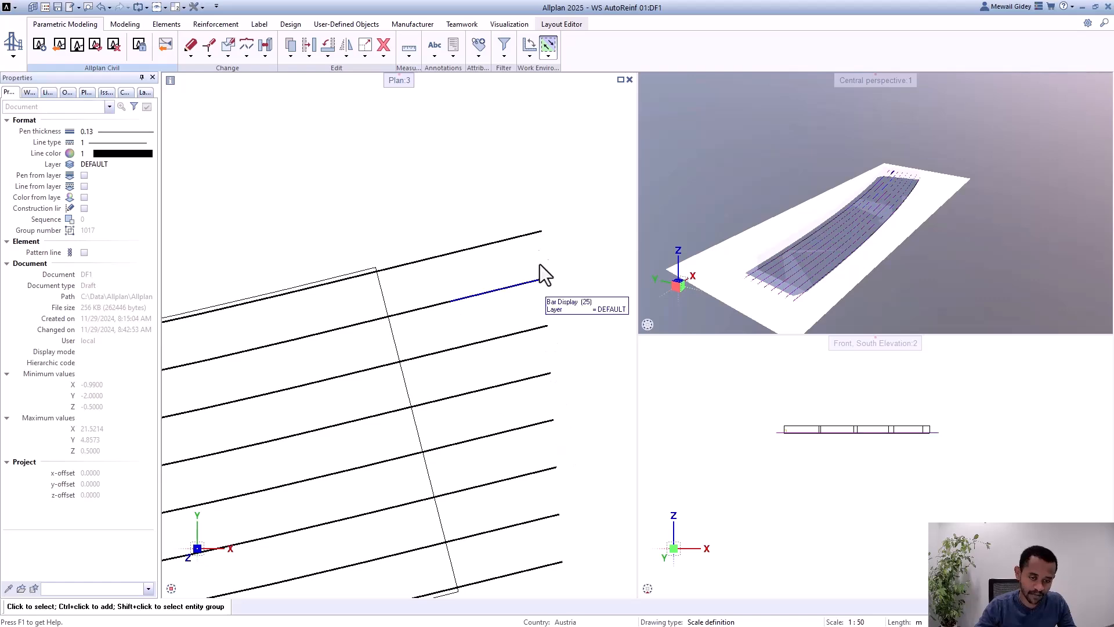
scroll(538, 244, down, 1)
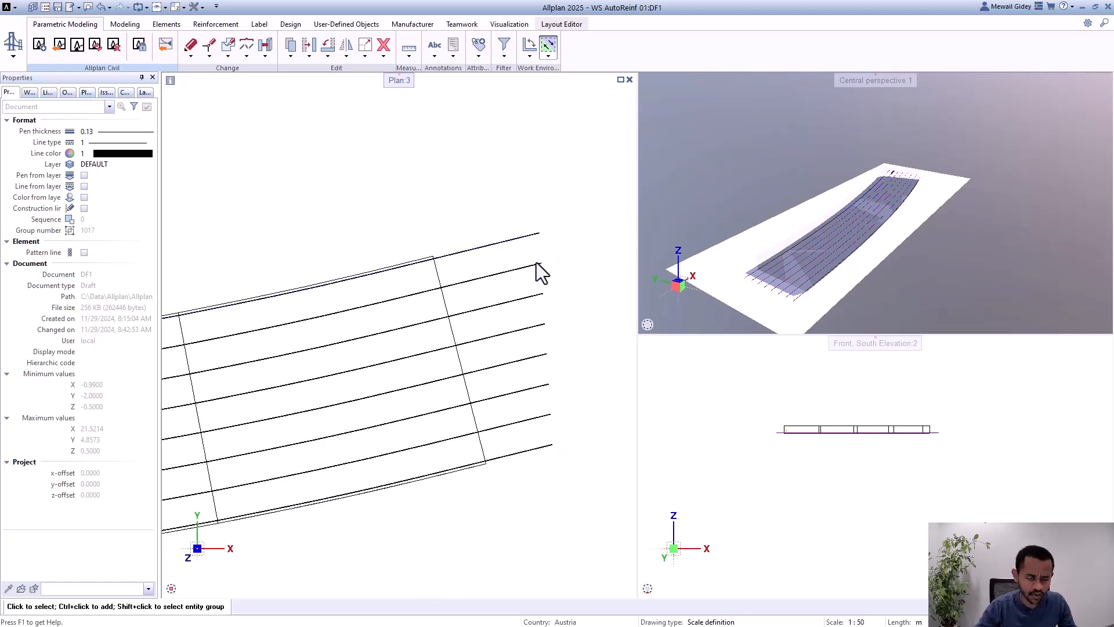
scroll(588, 233, down, 3)
scroll(207, 326, up, 3)
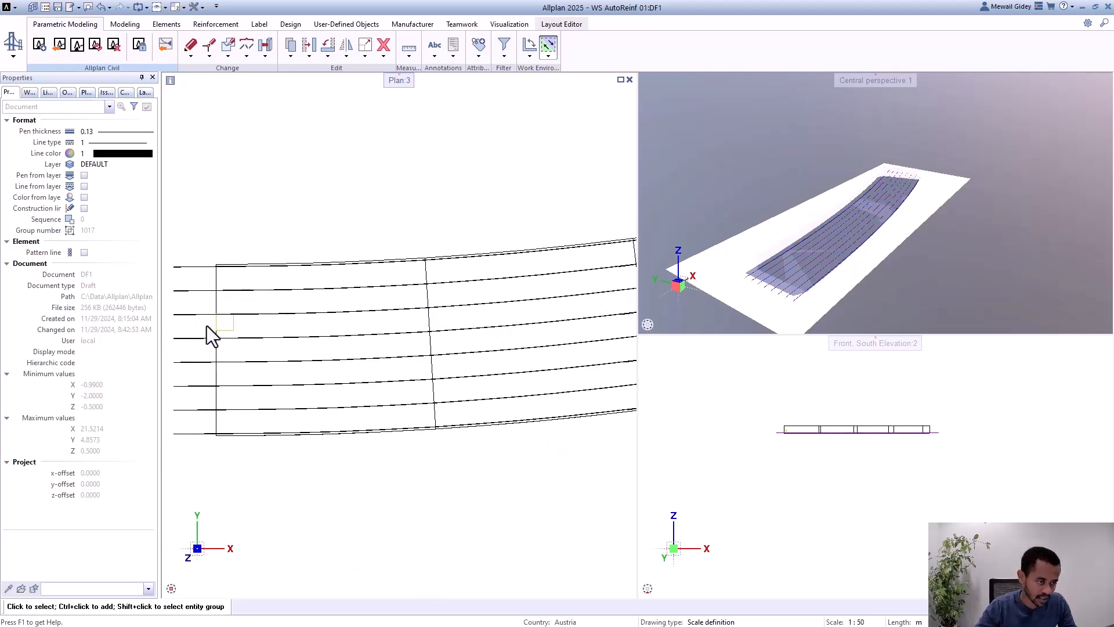
Step: Set the longitudinal reinforcement's anchorage end length to 0 and inspect the bars at both girder ends in plan
click(228, 329)
double_click(227, 329)
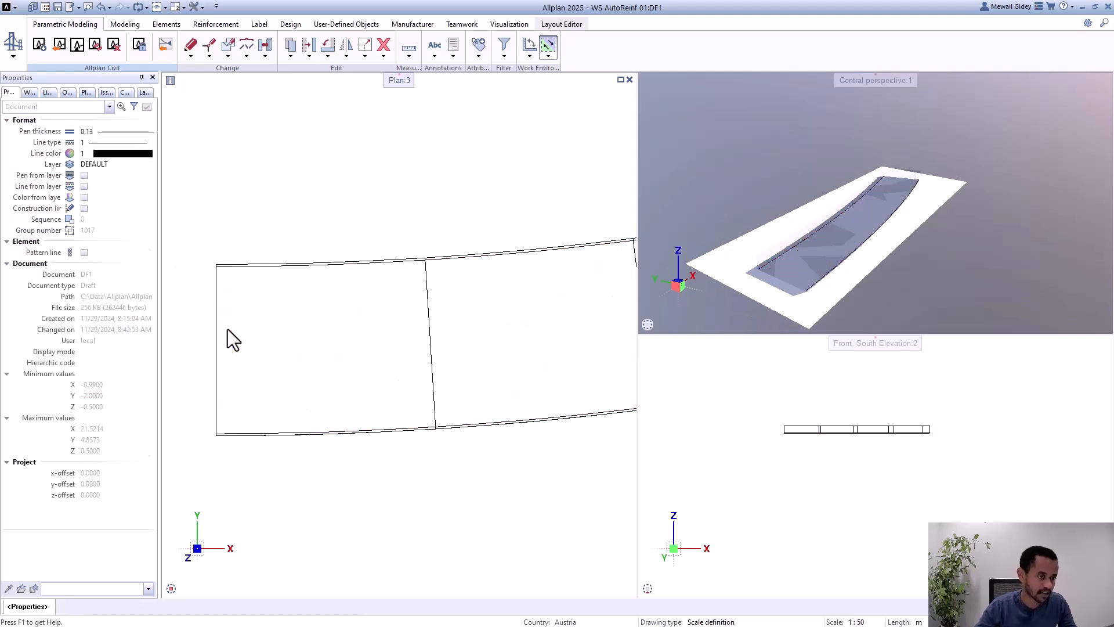
text(0)
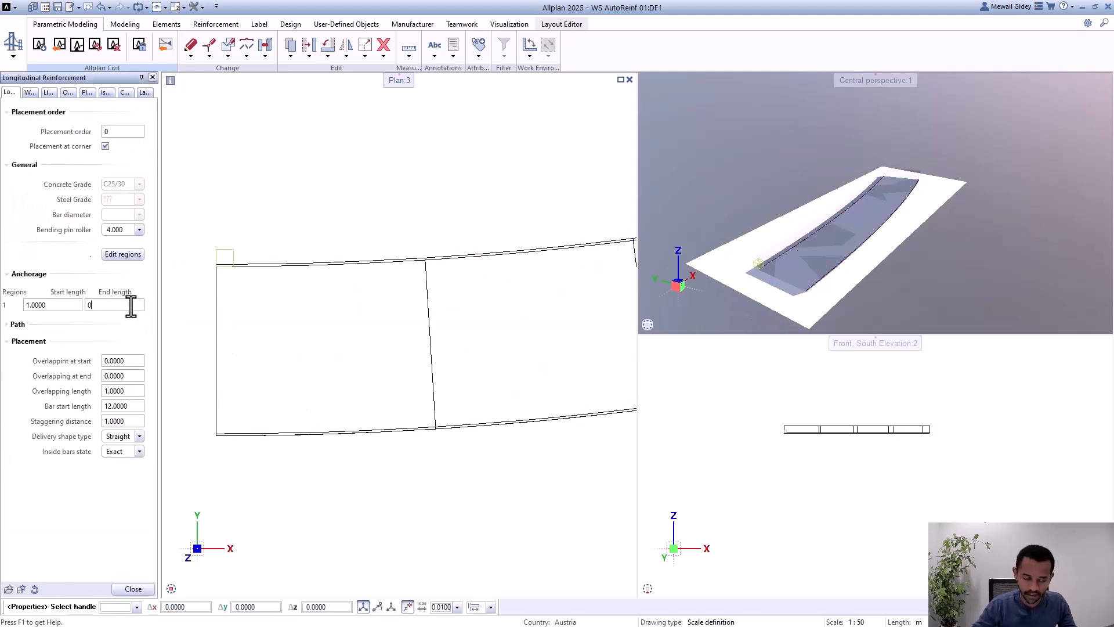
key(Return)
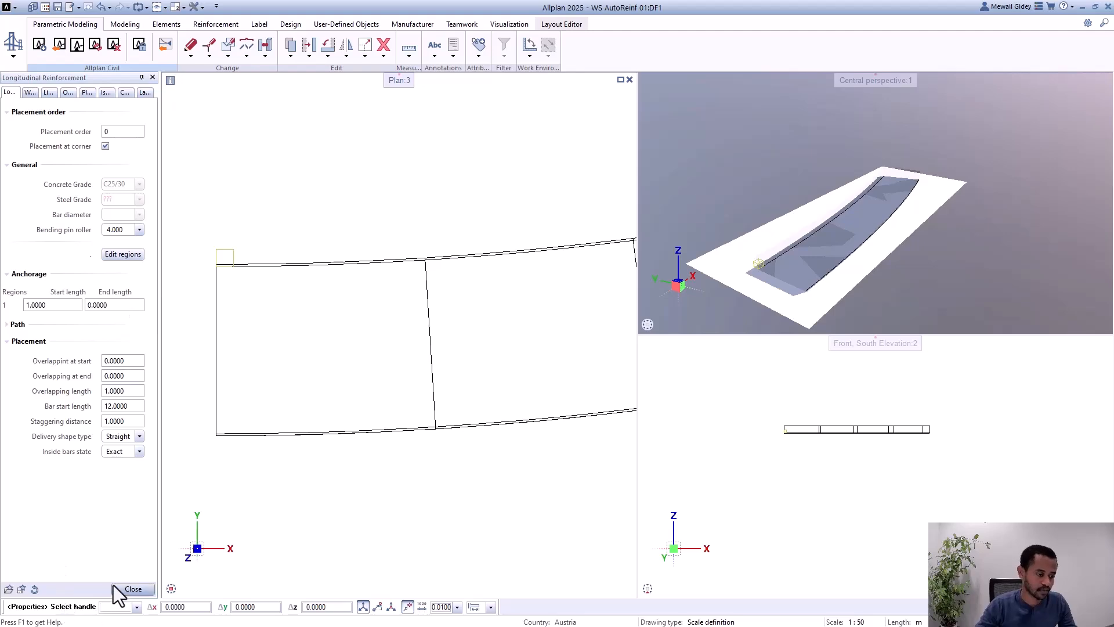
key(Escape)
scroll(201, 330, down, 5)
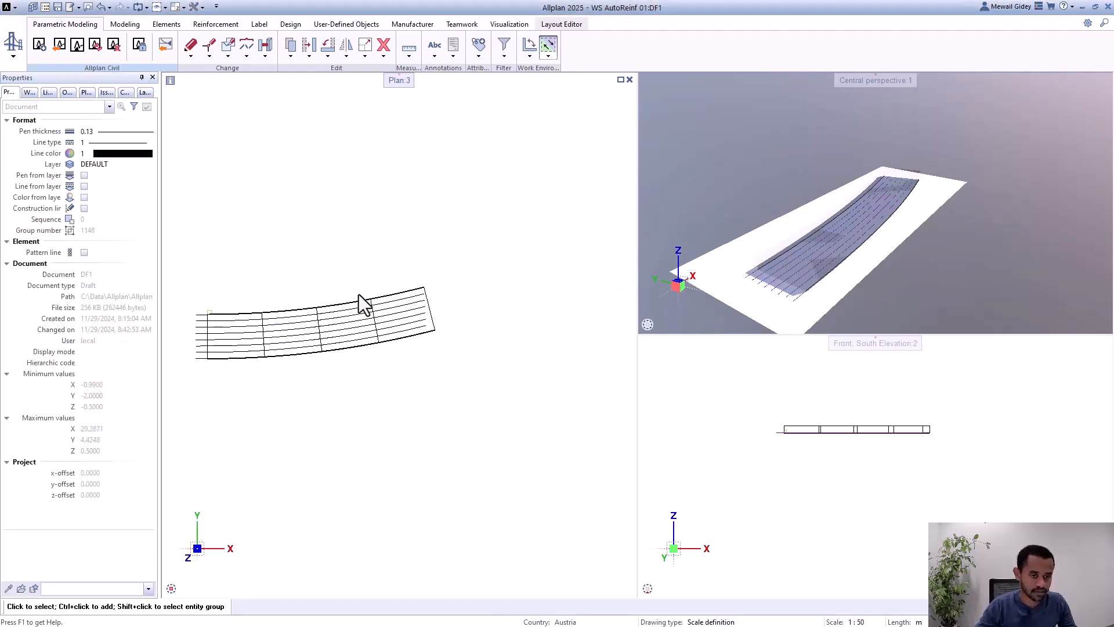
scroll(427, 300, up, 7)
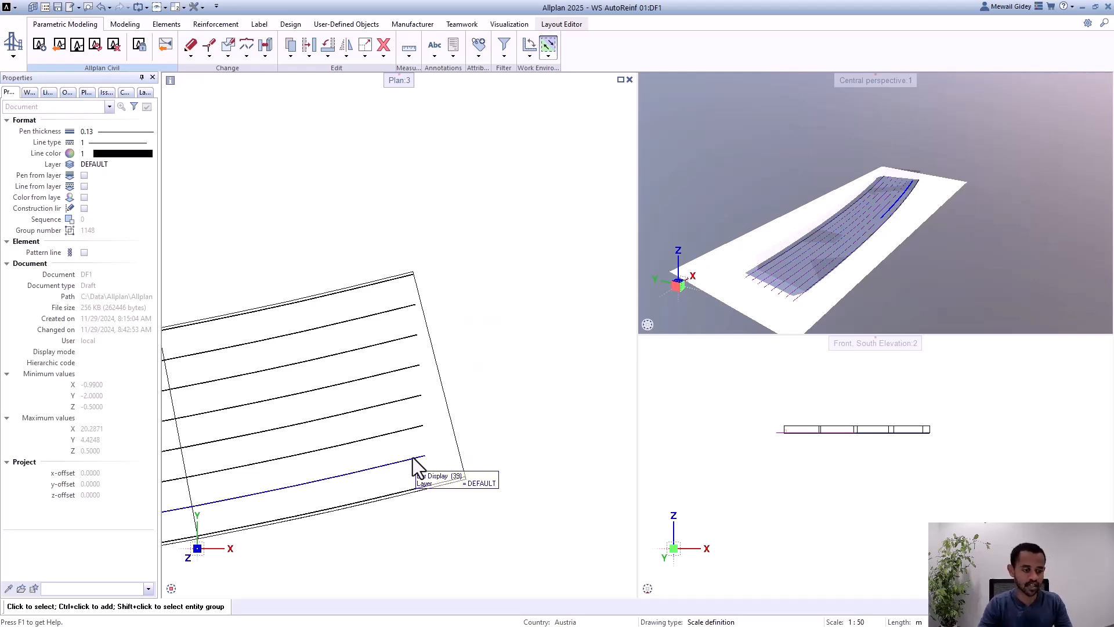
scroll(527, 235, down, 5)
scroll(257, 277, up, 5)
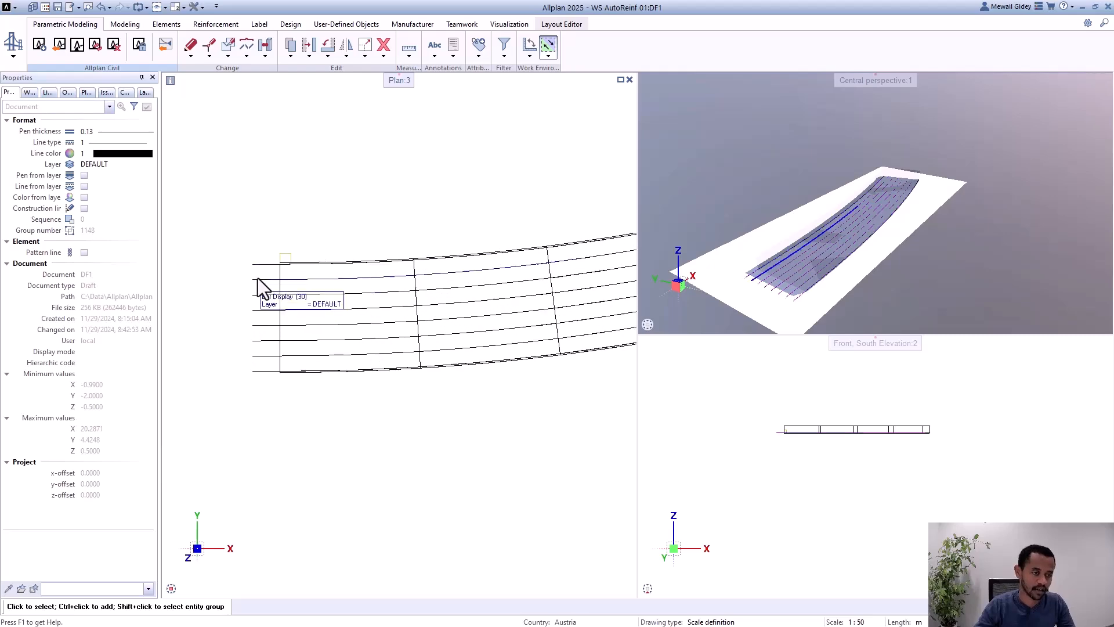
Step: Enable rotation in the path settings of the girder's longitudinal reinforcement and apply the change
click(280, 257)
key(Delete)
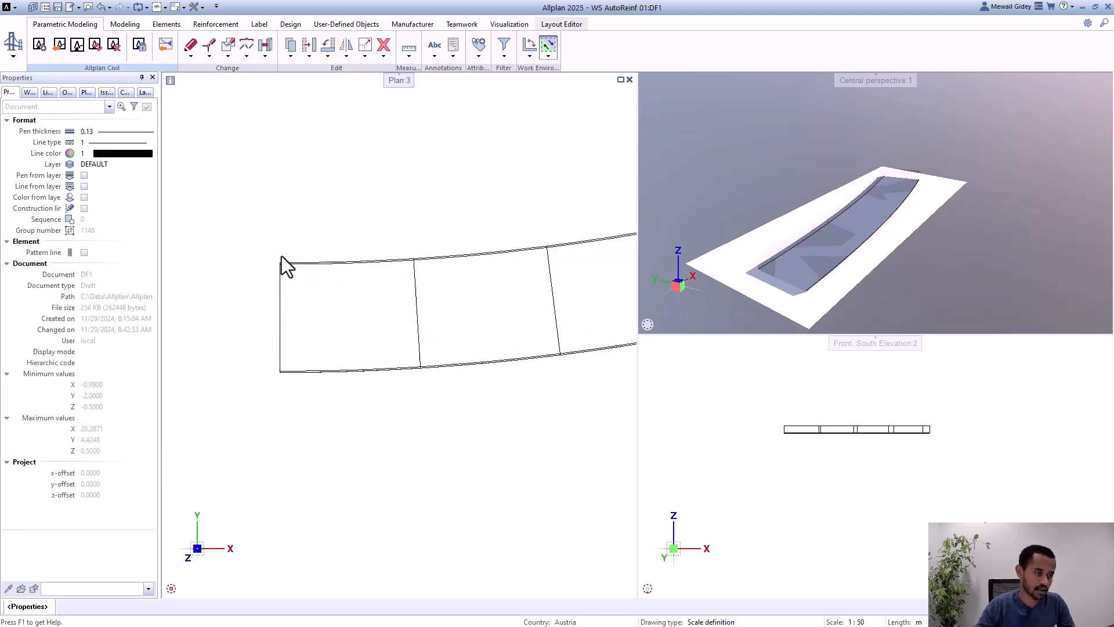
click(19, 323)
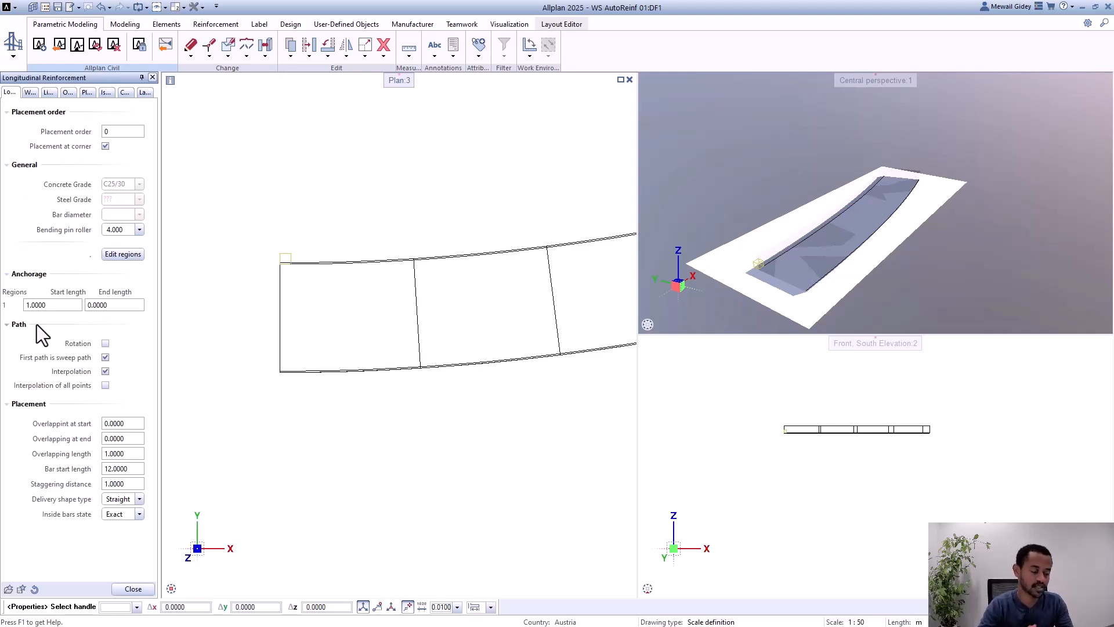
click(105, 357)
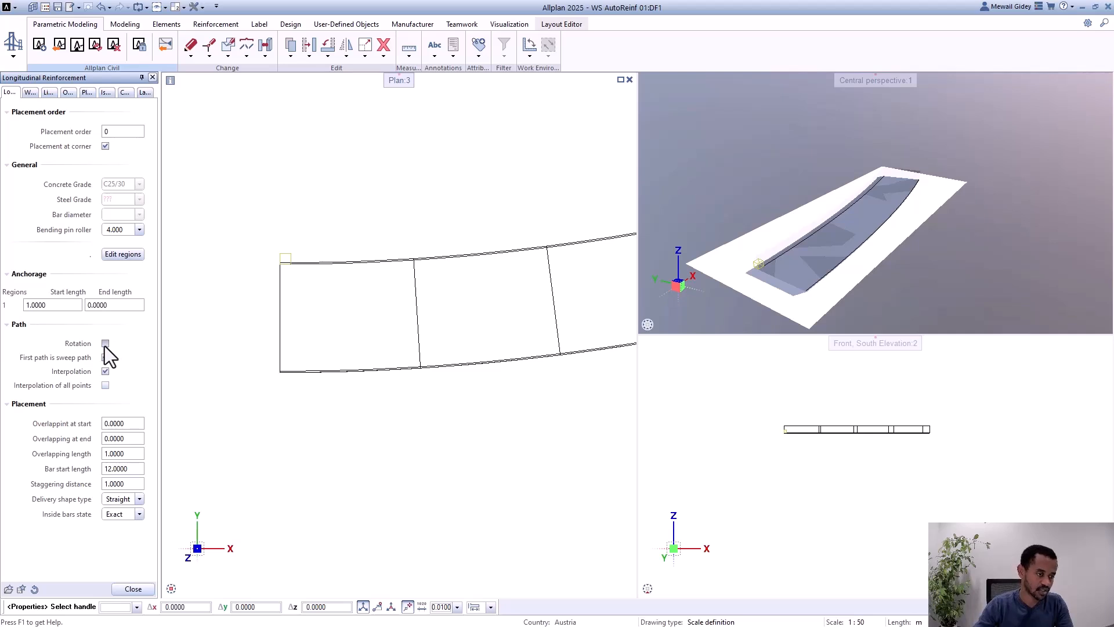
click(105, 344)
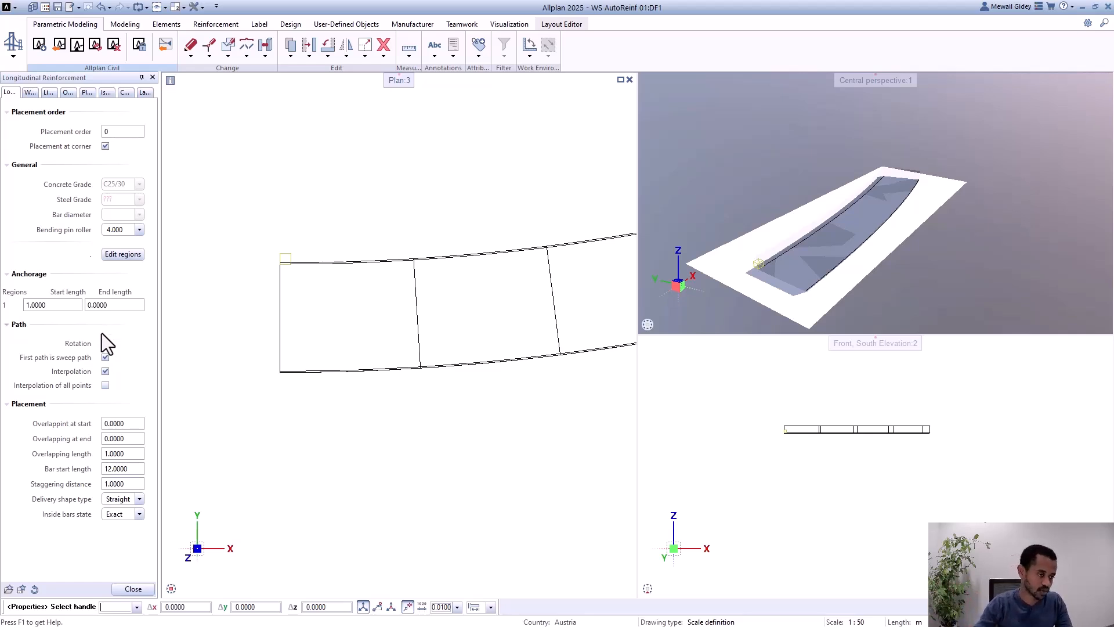
click(106, 343)
click(134, 590)
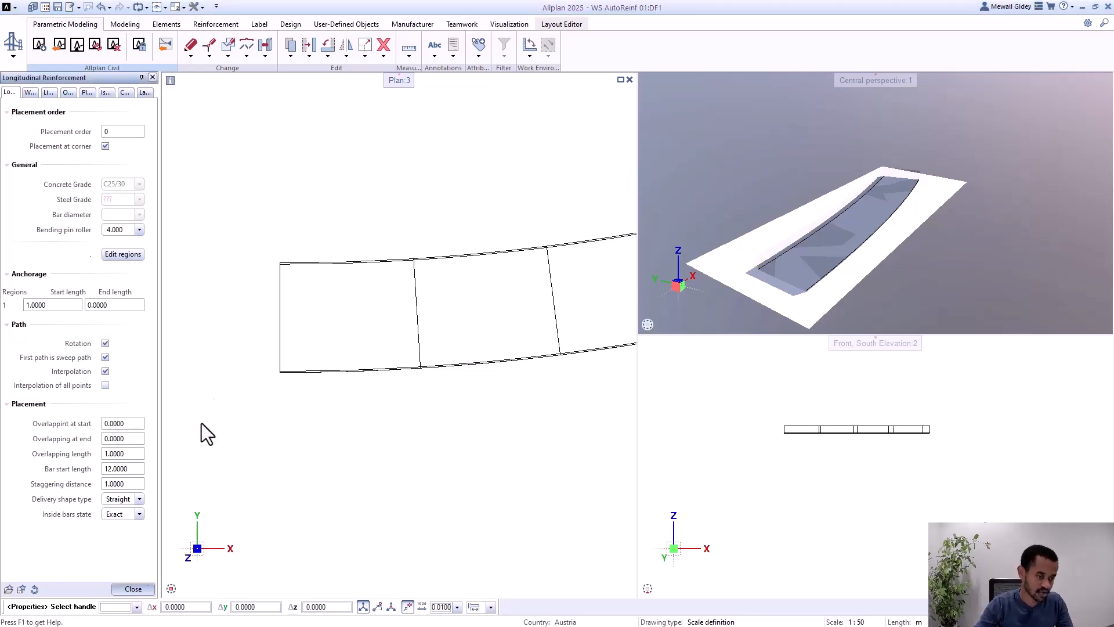
Step: Examine how the longitudinal bars end at both ends of the curved girder, in plan and in the perspective view
scroll(208, 335, down, 2)
scroll(234, 310, up, 2)
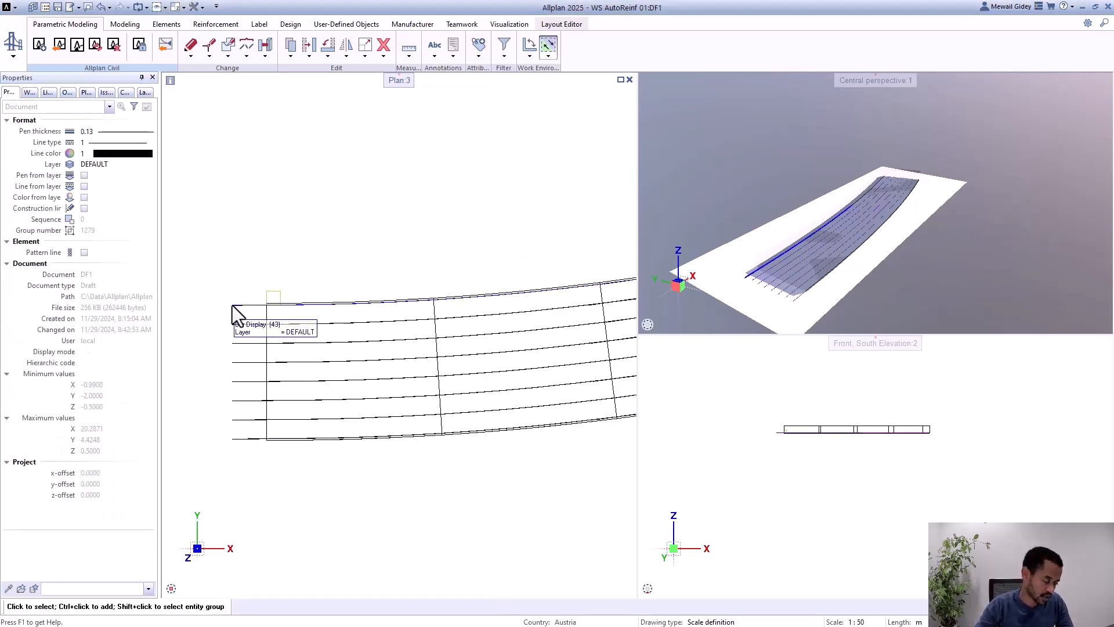
scroll(210, 348, down, 1)
scroll(590, 291, up, 4)
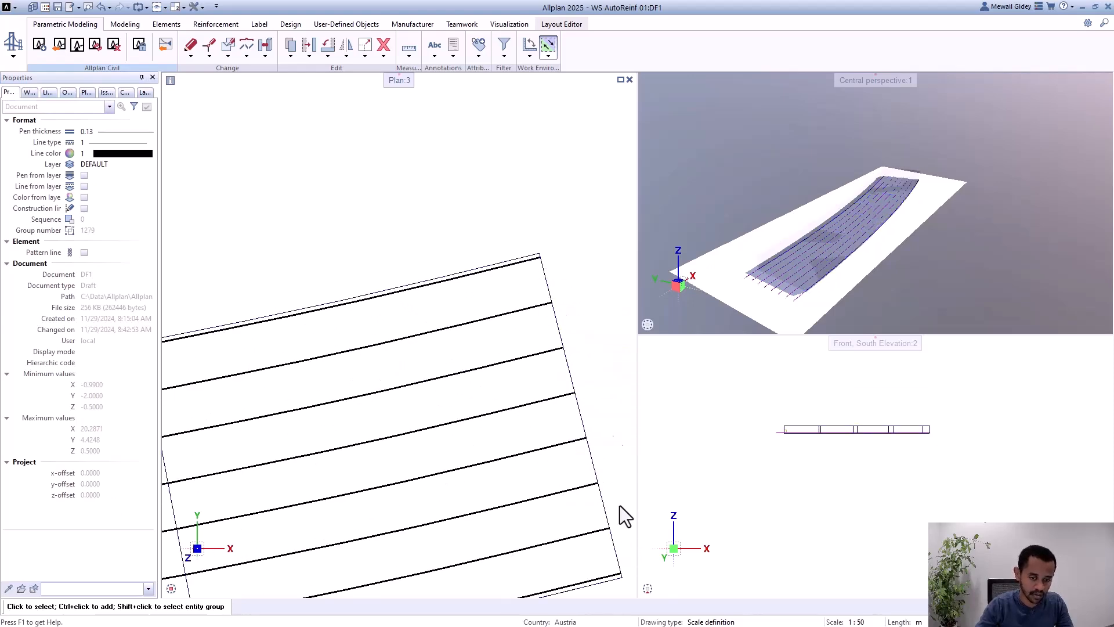
scroll(583, 318, down, 2)
scroll(613, 475, up, 4)
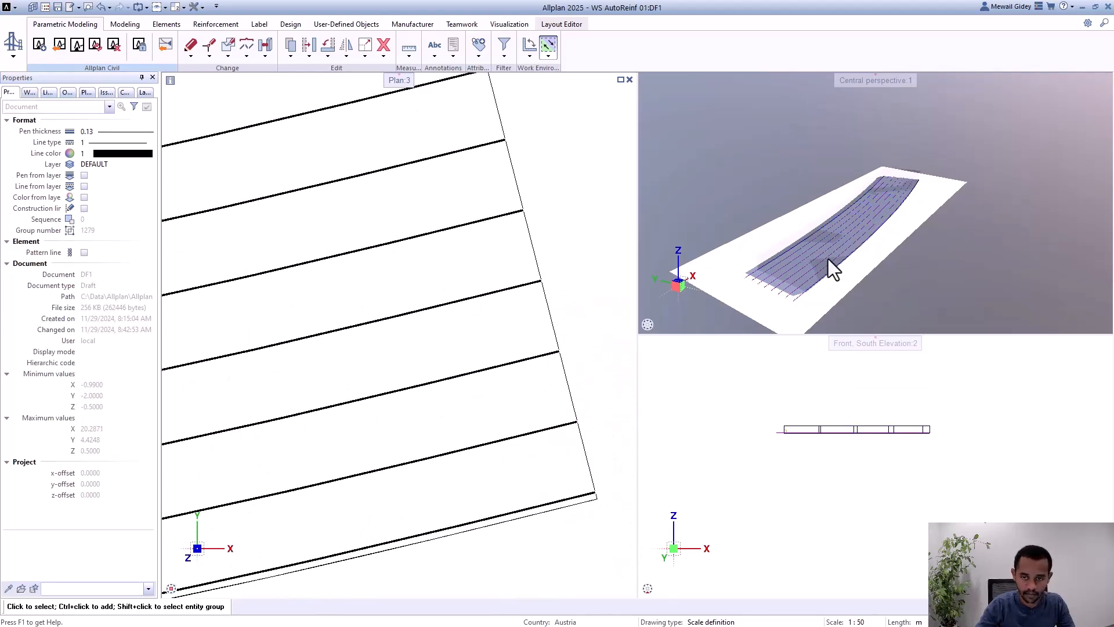
scroll(827, 259, up, 3)
shift+middle_drag(798, 274, 926, 224)
scroll(733, 276, down, 3)
scroll(745, 242, down, 1)
scroll(896, 174, up, 3)
shift+middle_drag(896, 174, 962, 176)
scroll(1011, 186, down, 3)
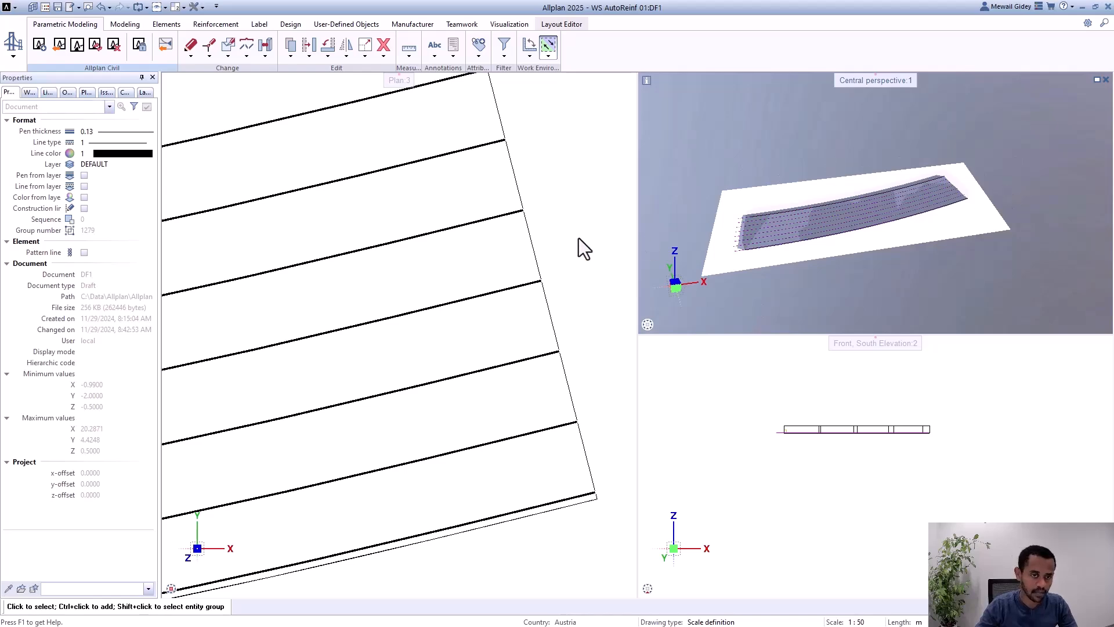
scroll(580, 238, down, 4)
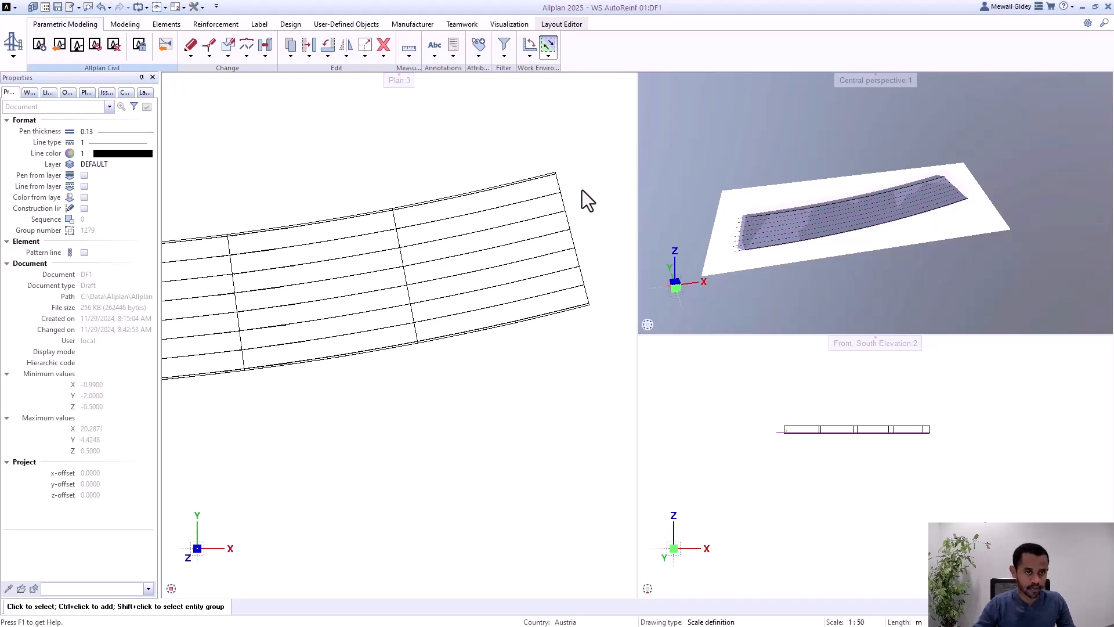
Step: Launch ALLPLAN Civil with the ALLPLAN Civil SUB license and turn on the option not to ask on startup
click(82, 49)
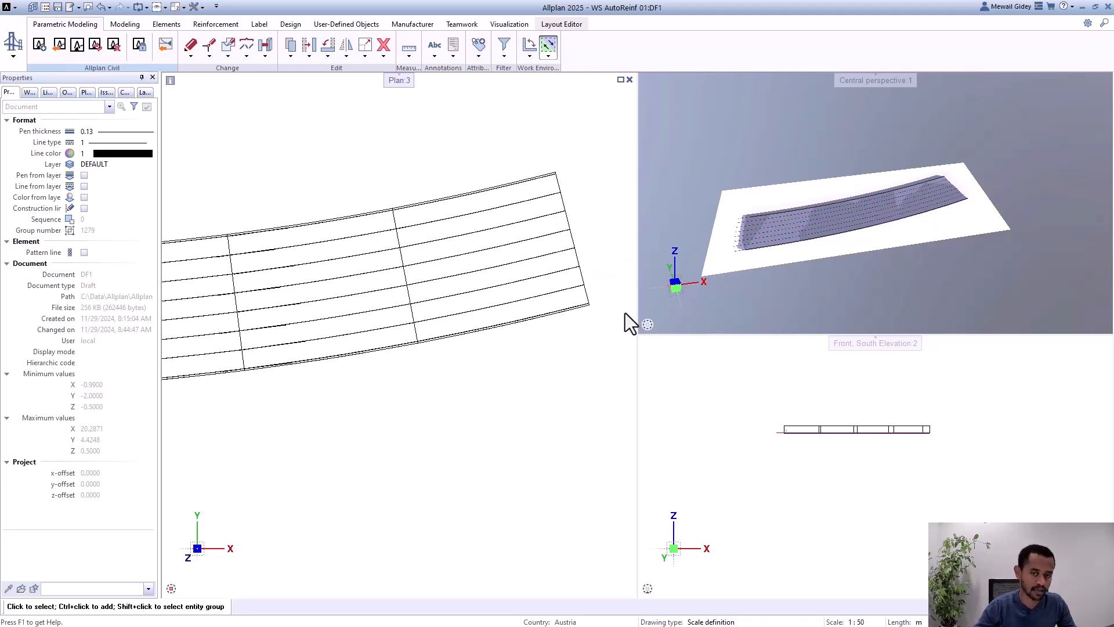
scroll(606, 269, down, 5)
scroll(365, 275, up, 3)
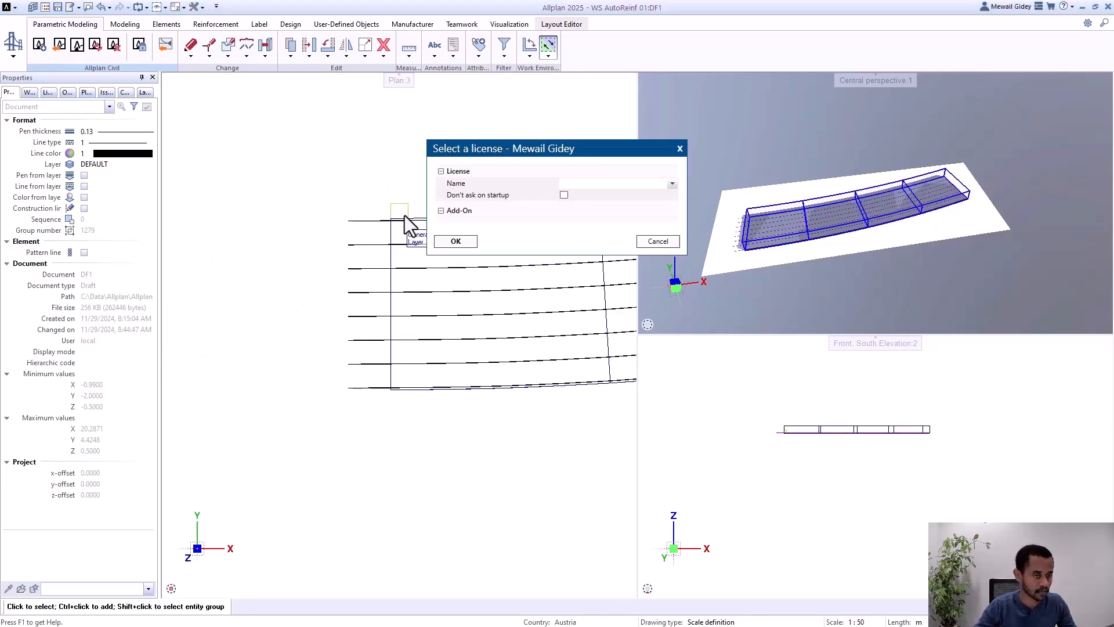
click(615, 183)
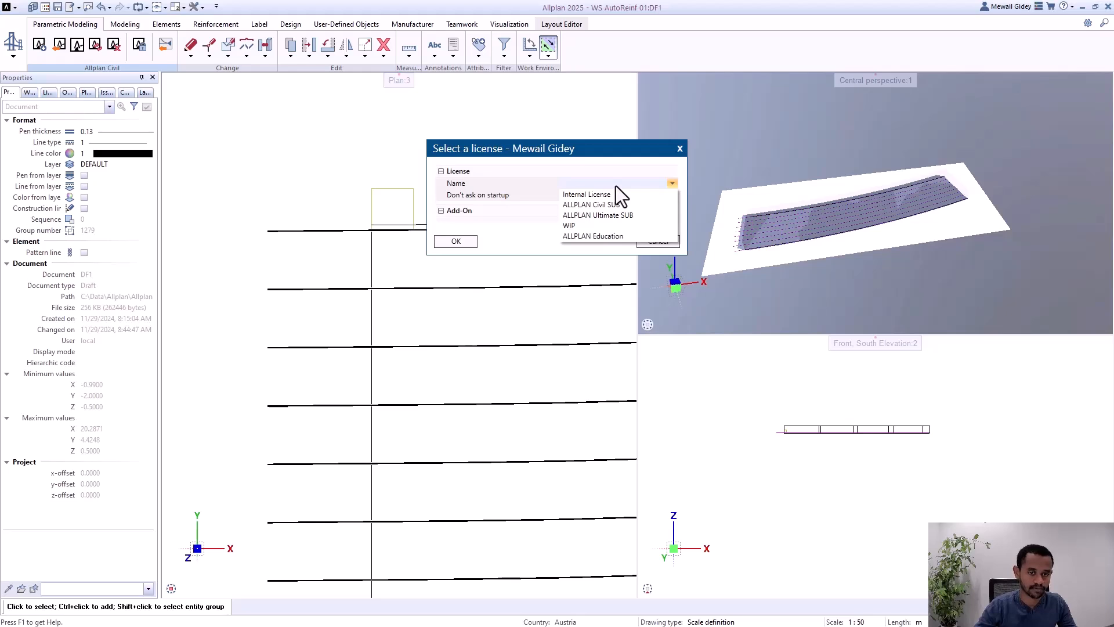
click(604, 204)
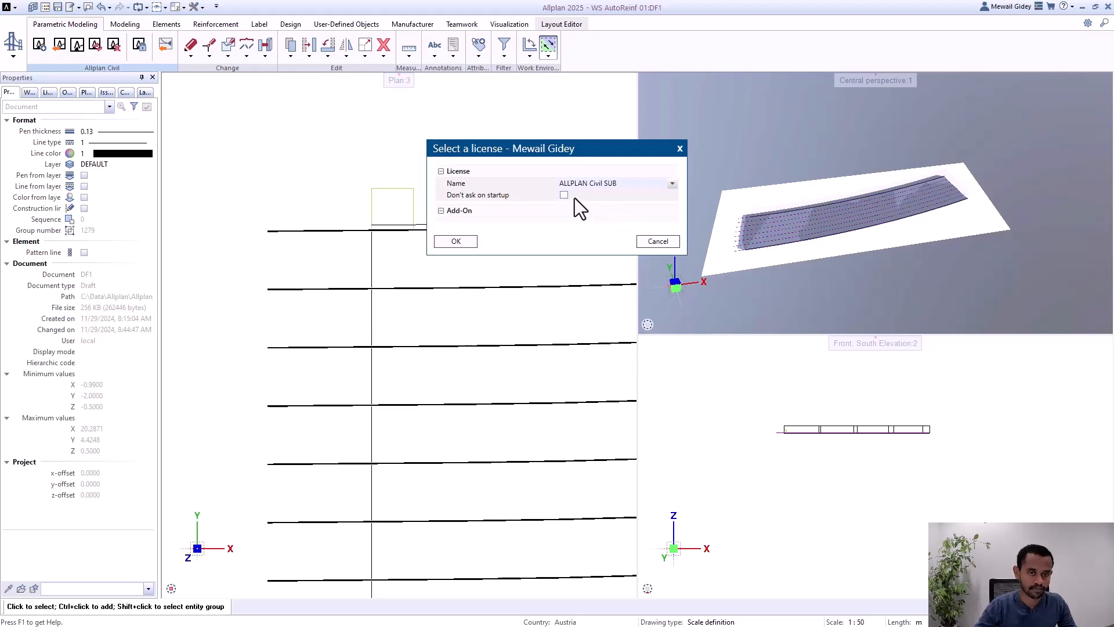
click(457, 242)
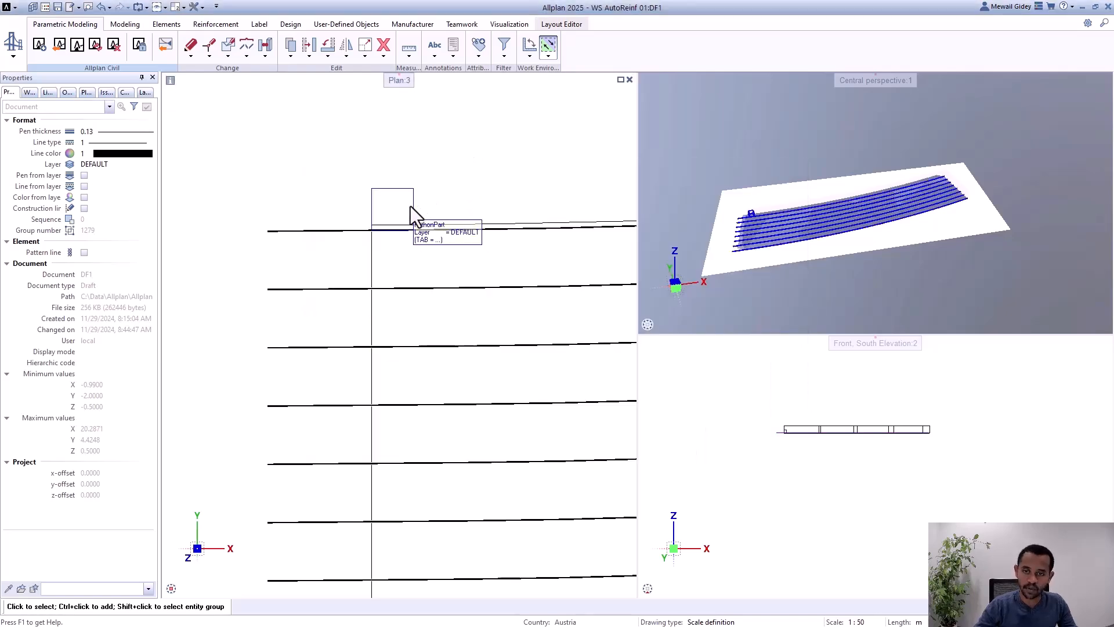
Step: Review the longitudinal reinforcement's placing regions and their steel area, leaving the regions unedited
click(410, 207)
double_click(413, 224)
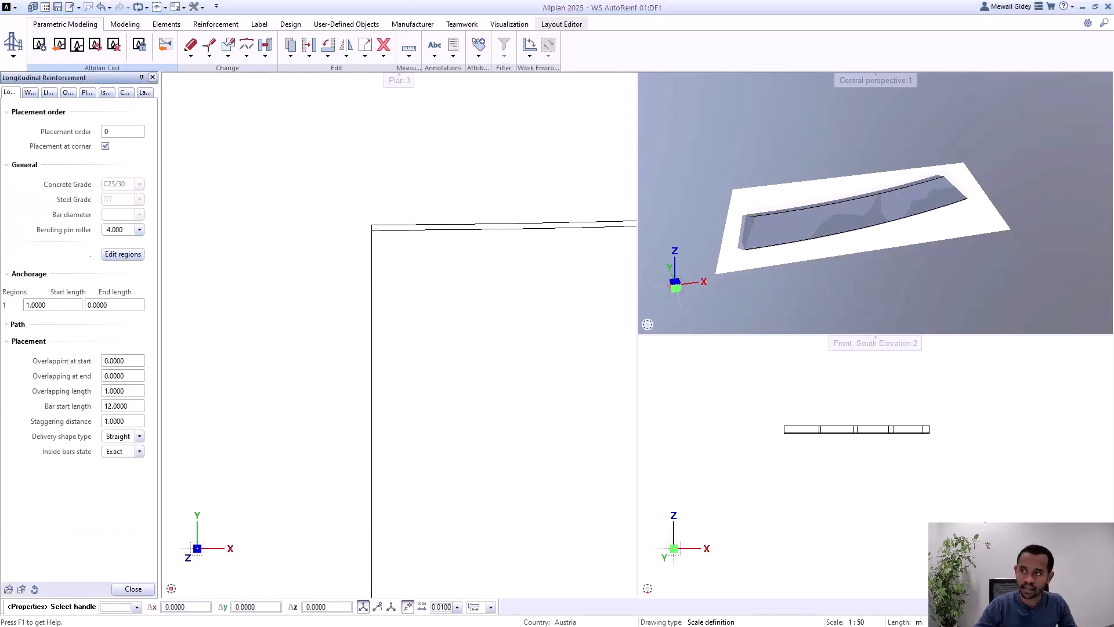
click(122, 254)
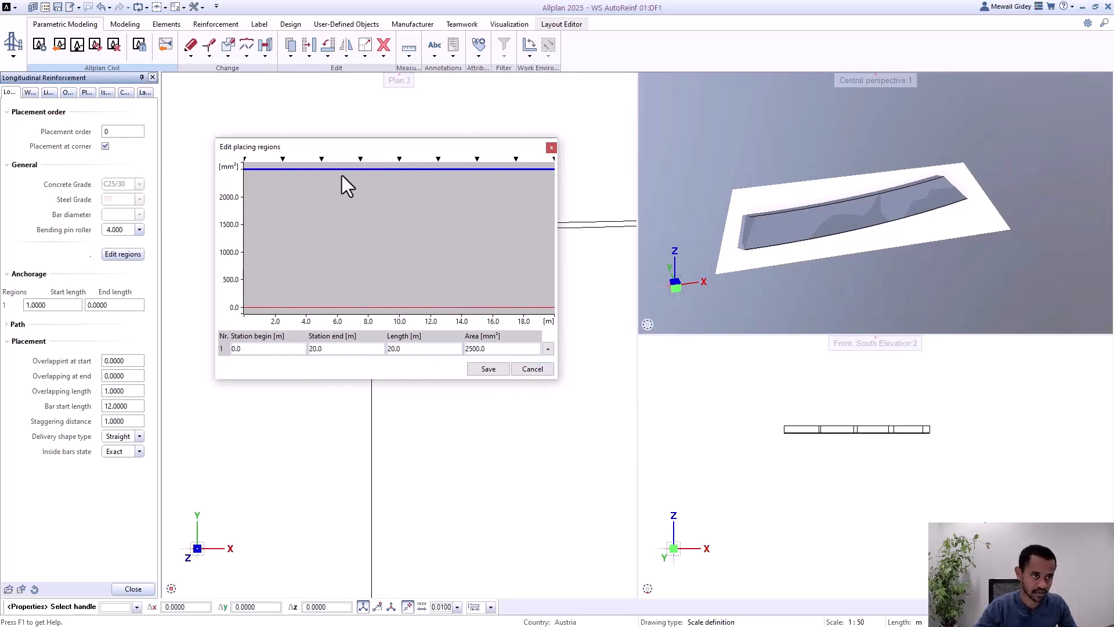
click(538, 369)
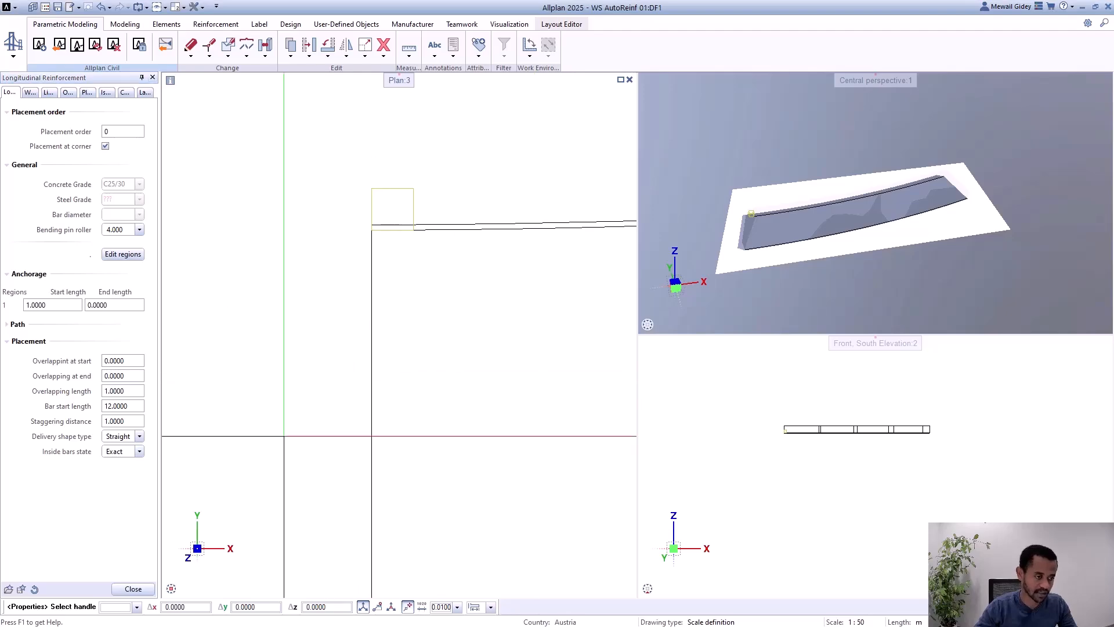
click(134, 589)
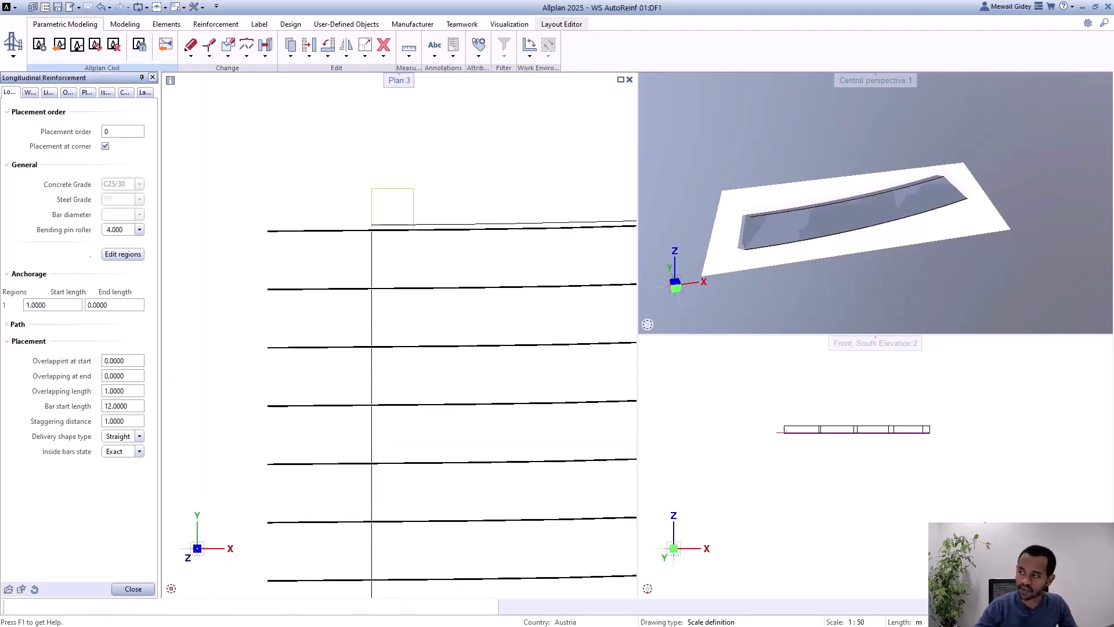
Step: Switch to ALLPLAN Civil in full-screen size and review the variation table of Girder 1
drag(1113, 64, 309, 145)
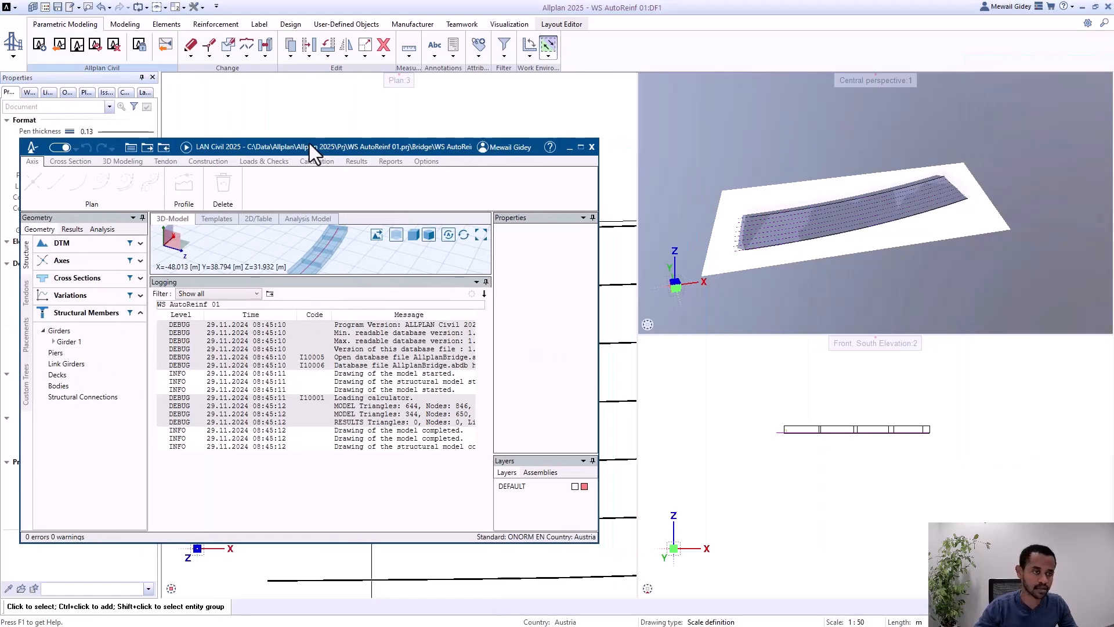
double_click(309, 145)
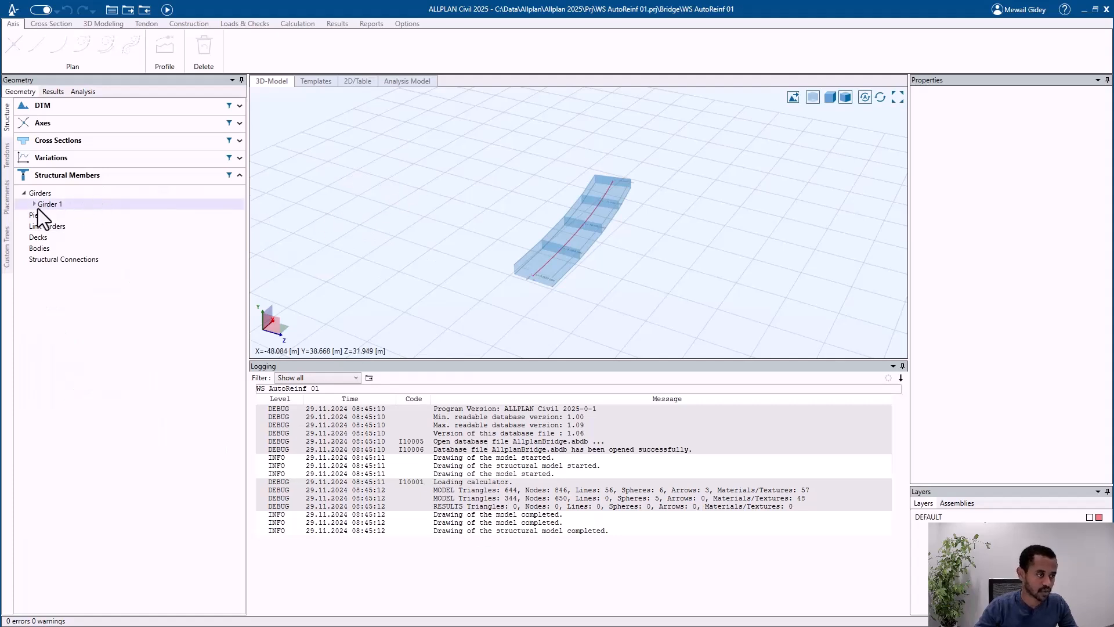
click(34, 204)
click(102, 207)
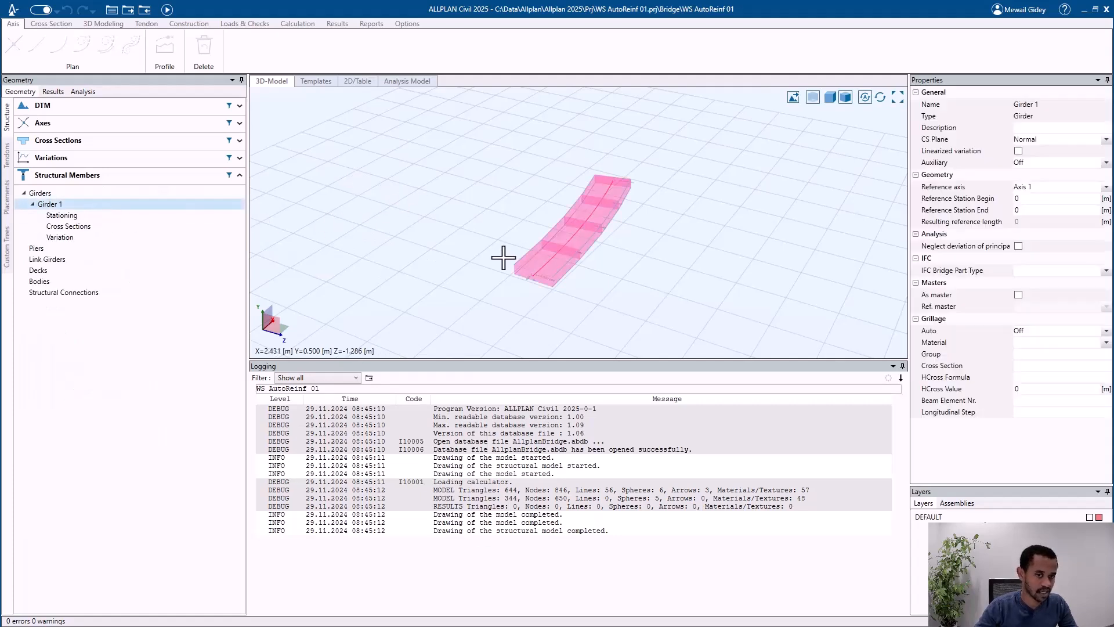
click(139, 239)
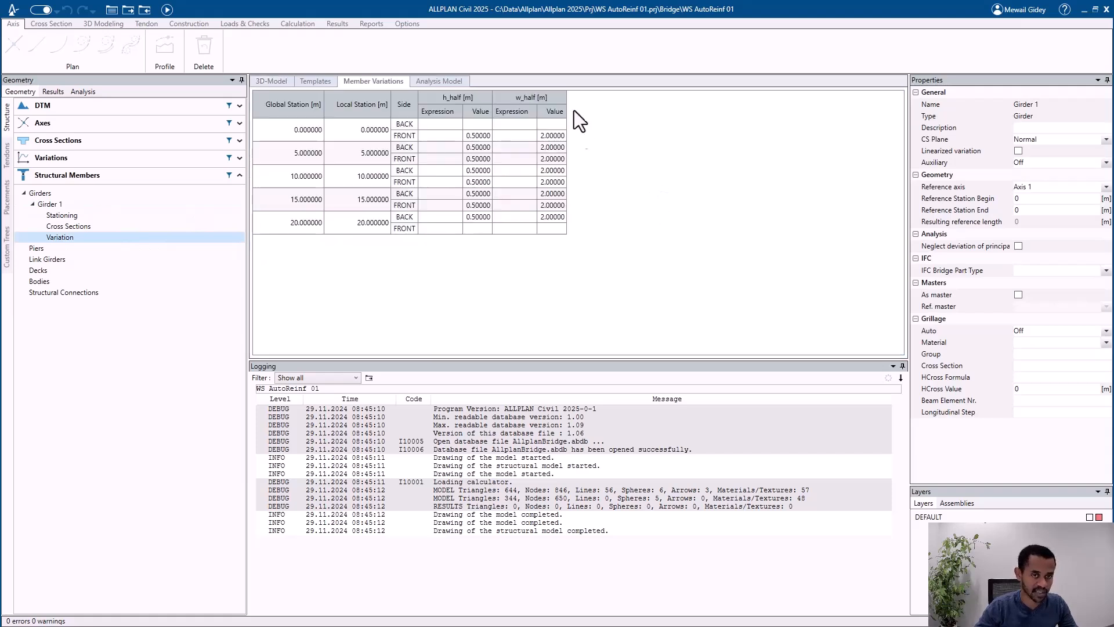
Step: Open cross section Rectangle_1 and inspect the properties of its lower longitudinal reinforcement line
click(138, 145)
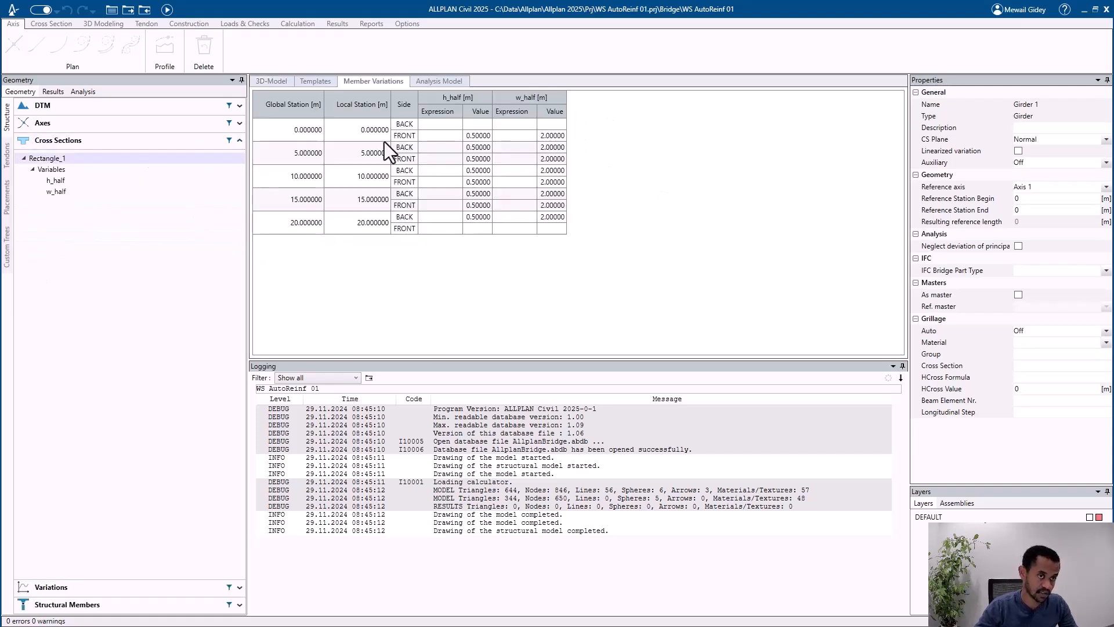
double_click(125, 157)
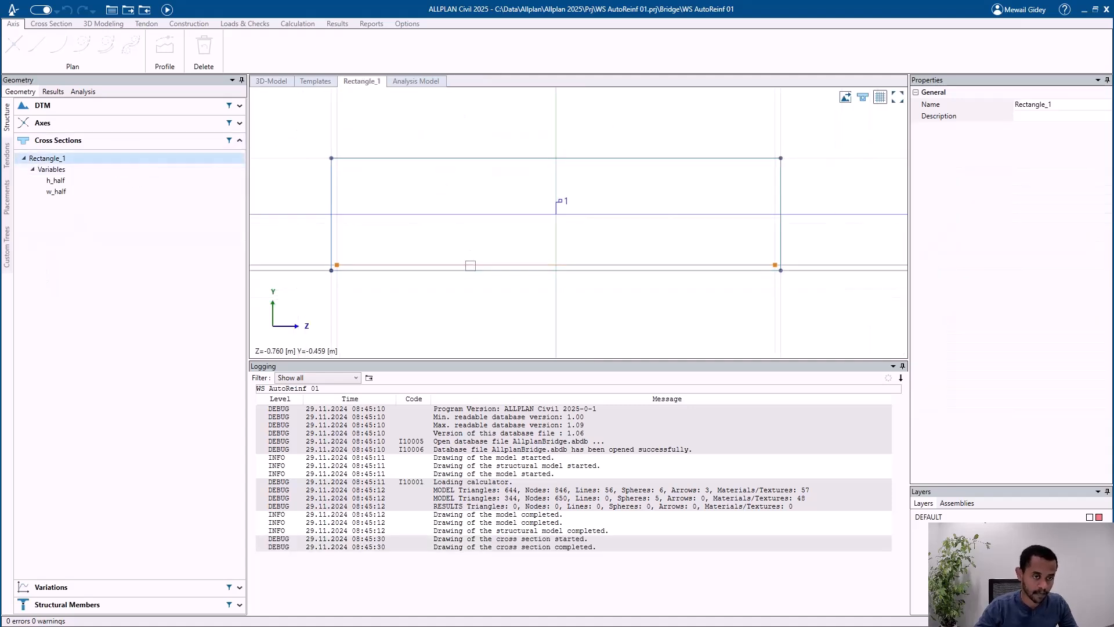
click(473, 264)
click(516, 285)
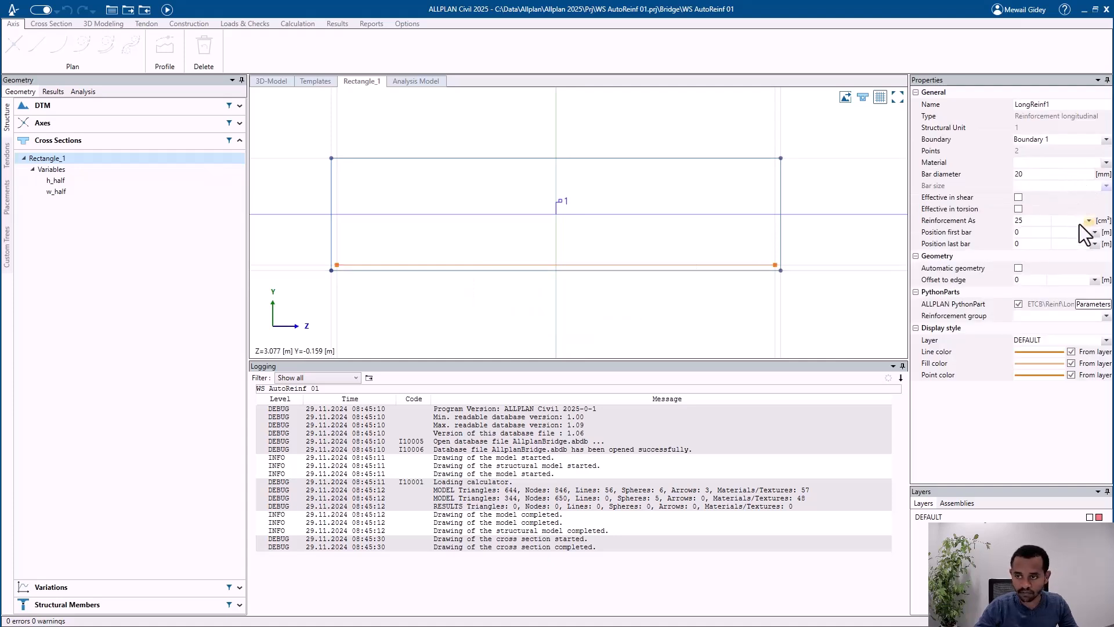
Step: Add a reinforcement area variable named area1 to cross section Rectangle_1
click(101, 173)
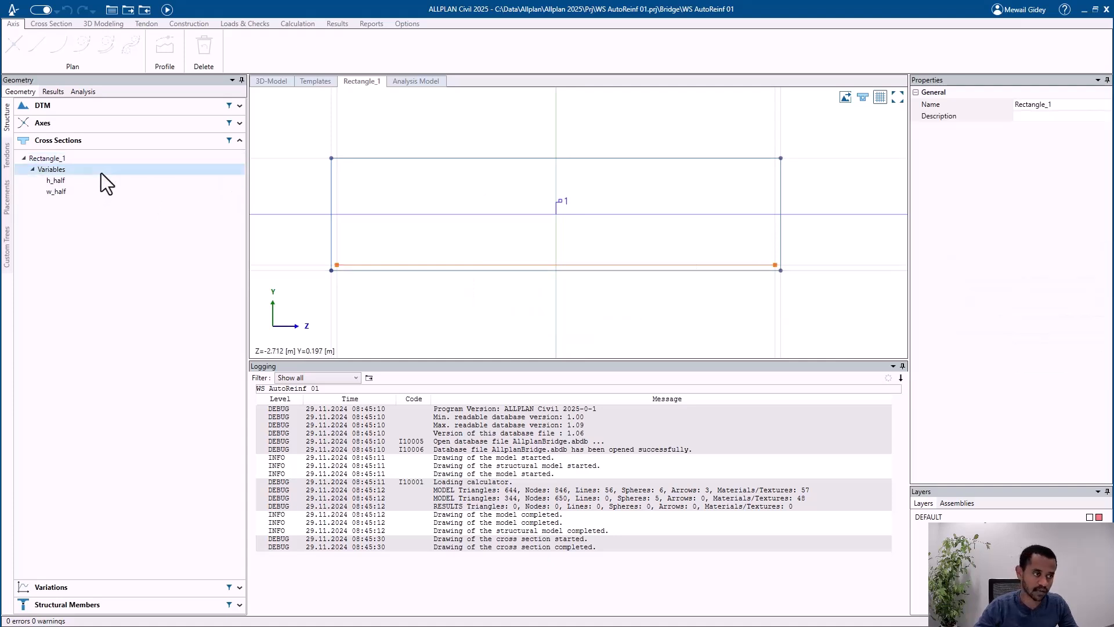
right_click(101, 173)
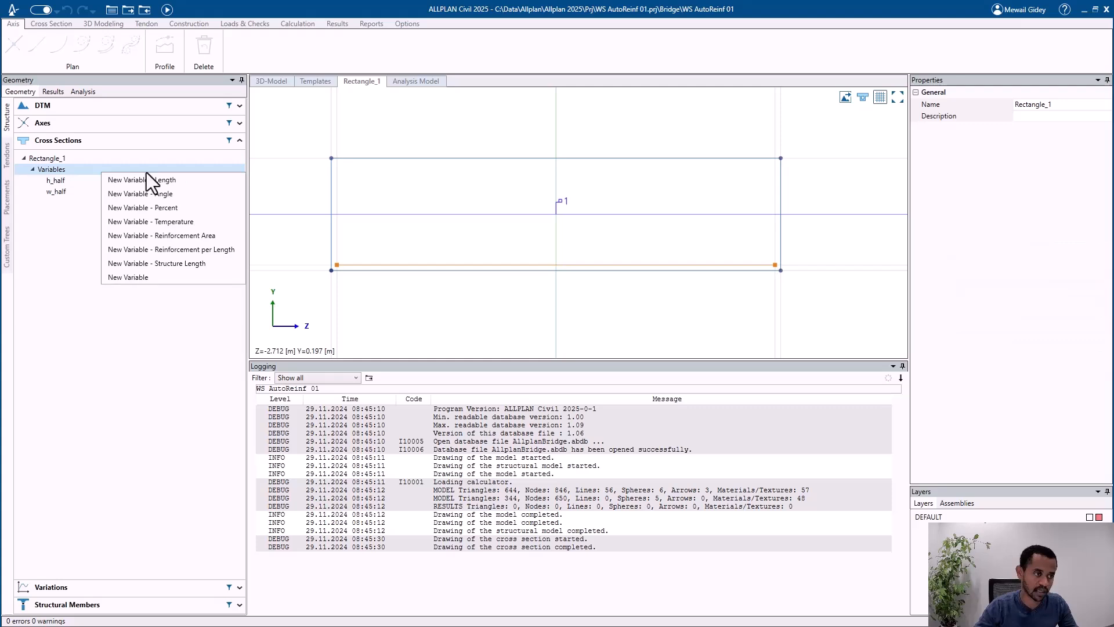
click(176, 238)
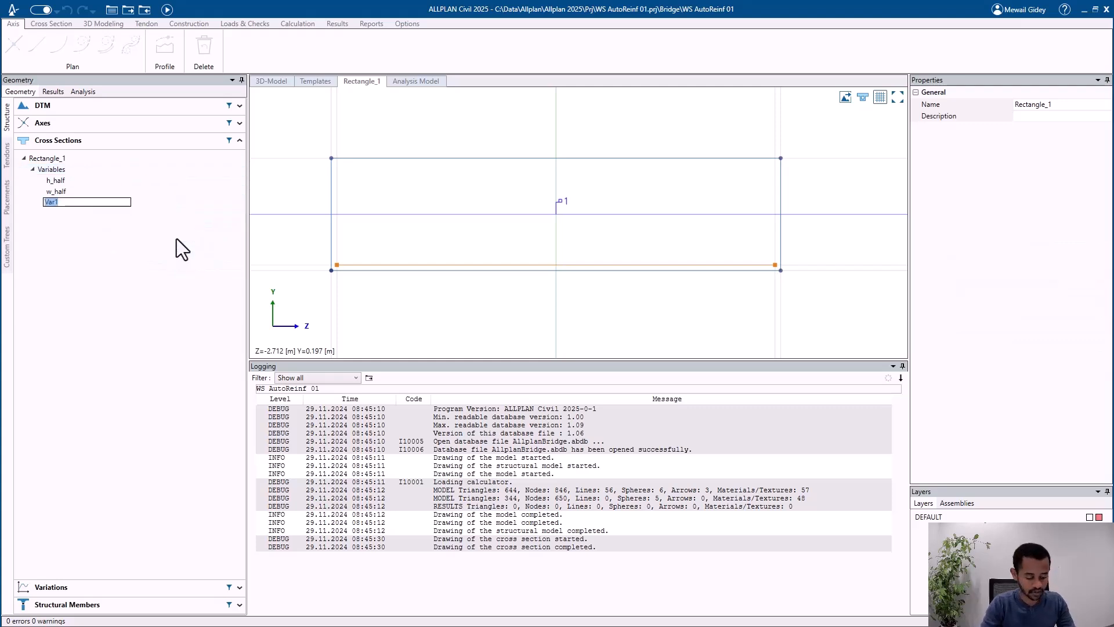
text(area1)
key(Return)
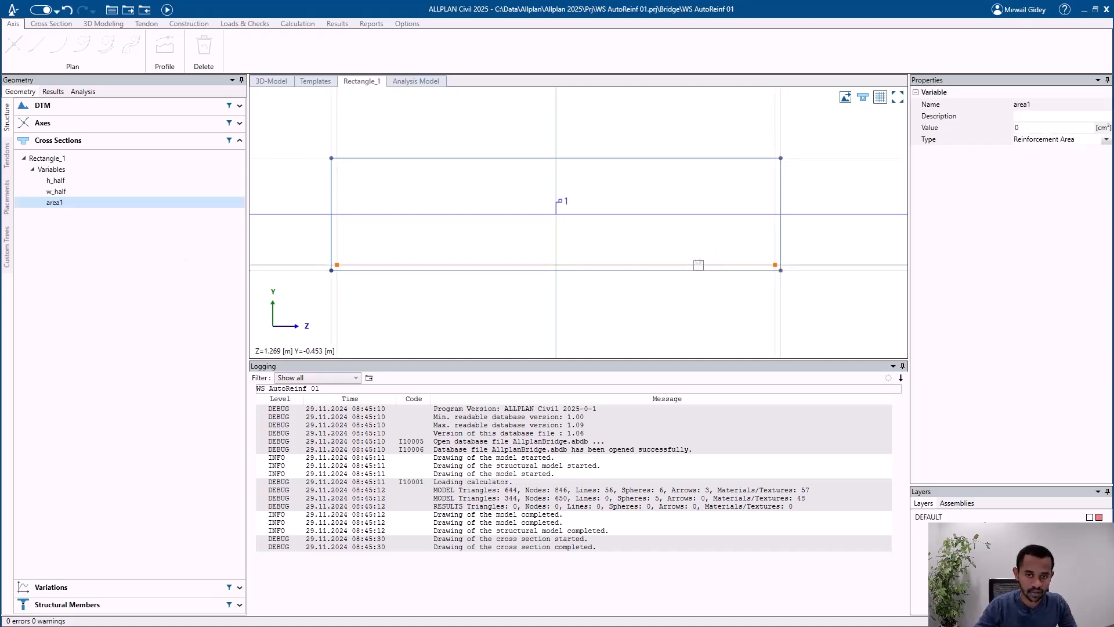
Step: Assign area1 to the reinforcement area of LongReinf1 with a value of 30 cm² and recalculate the model
click(705, 265)
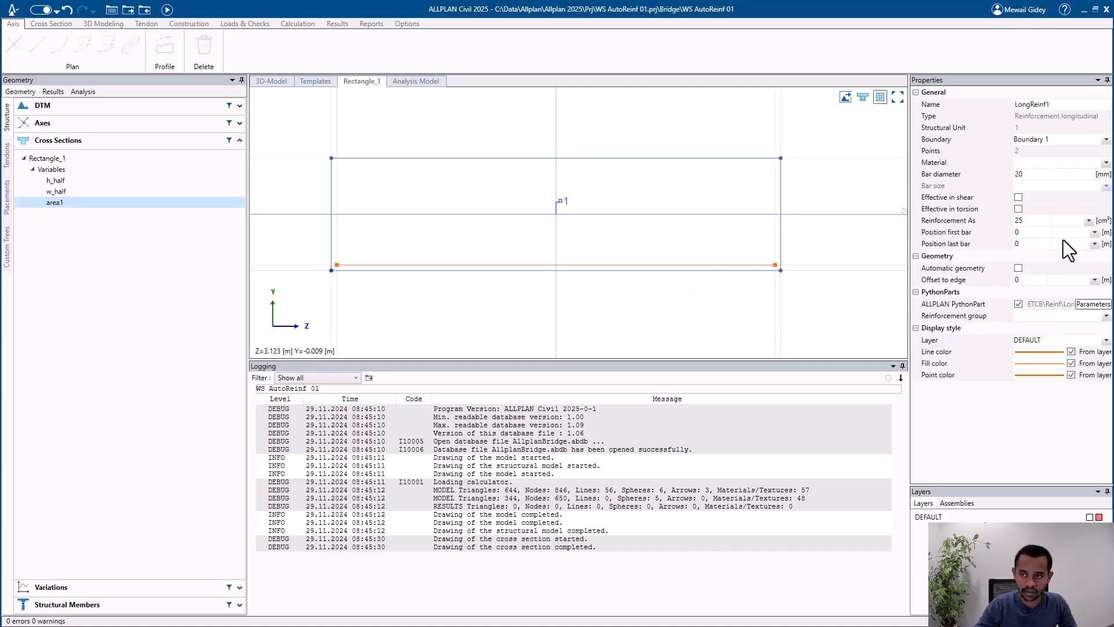
click(1088, 220)
click(1068, 233)
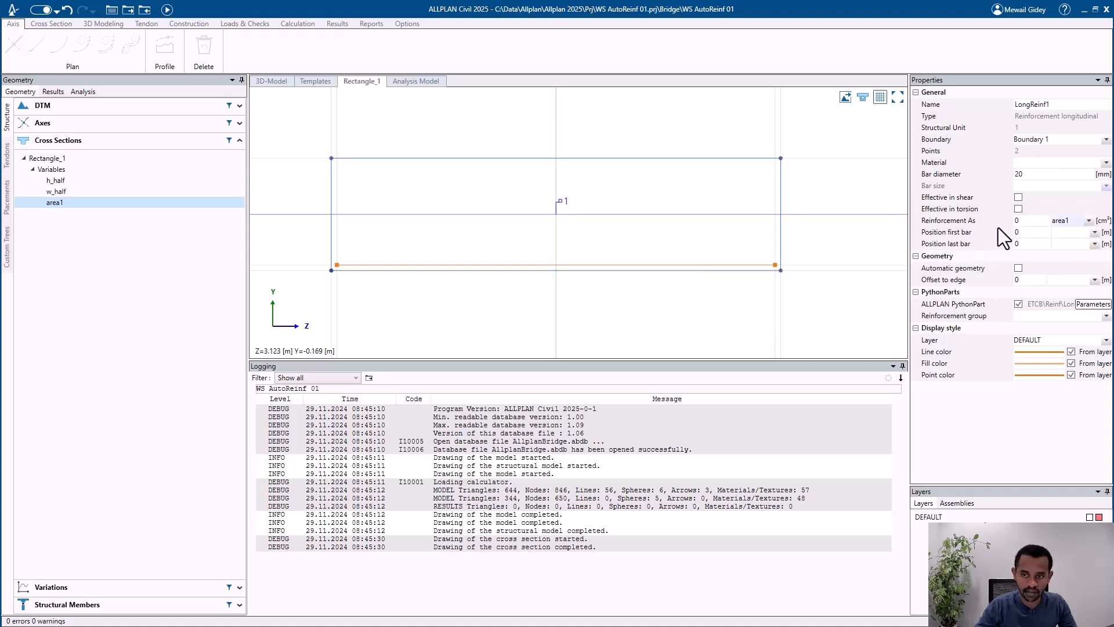
click(1024, 223)
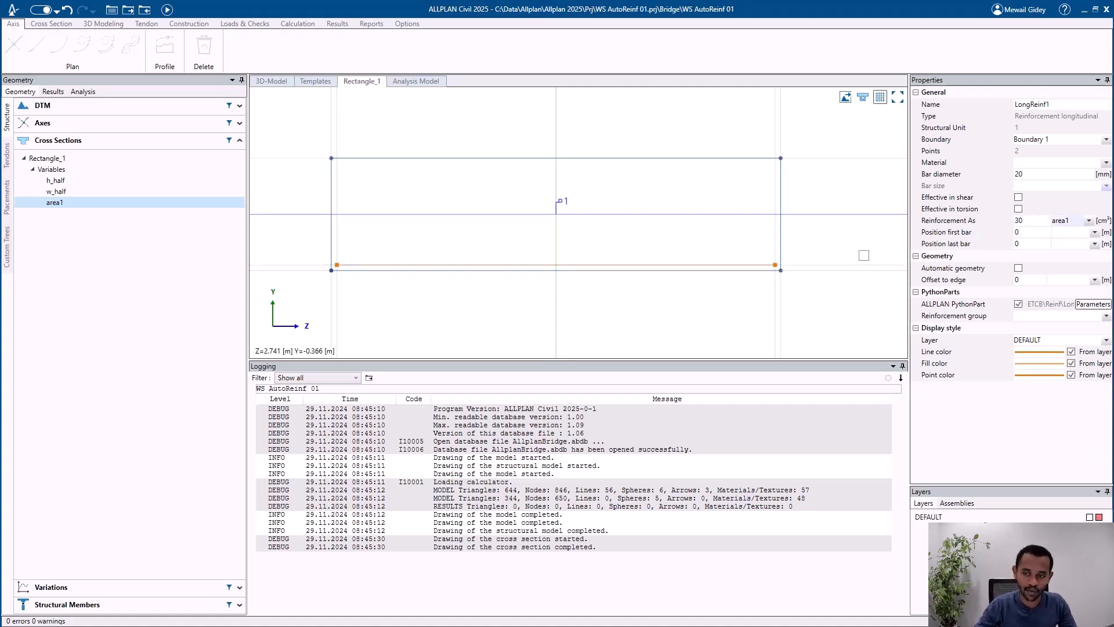
click(864, 255)
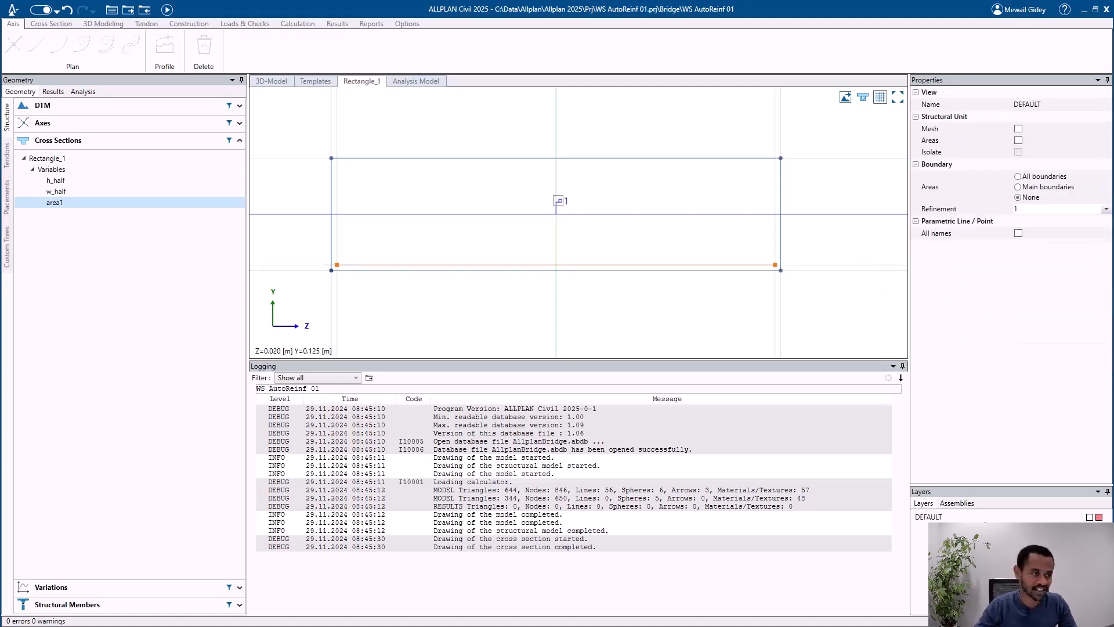
click(169, 12)
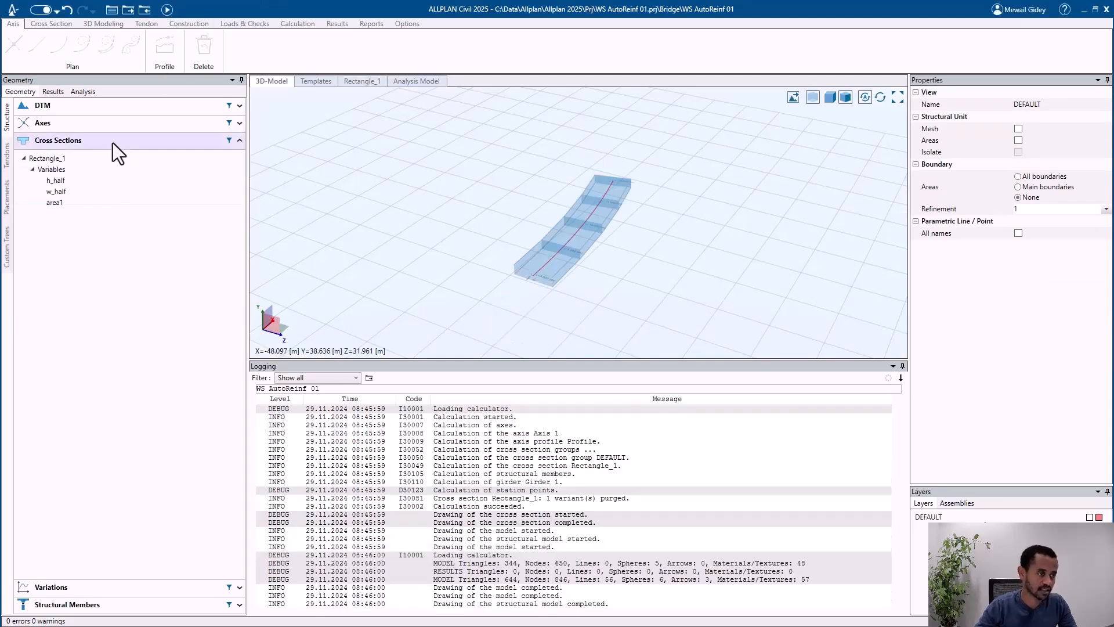
Step: Open the variation table of Girder 1 and examine the area1 expressions and values at its stations
click(113, 142)
click(103, 175)
click(60, 237)
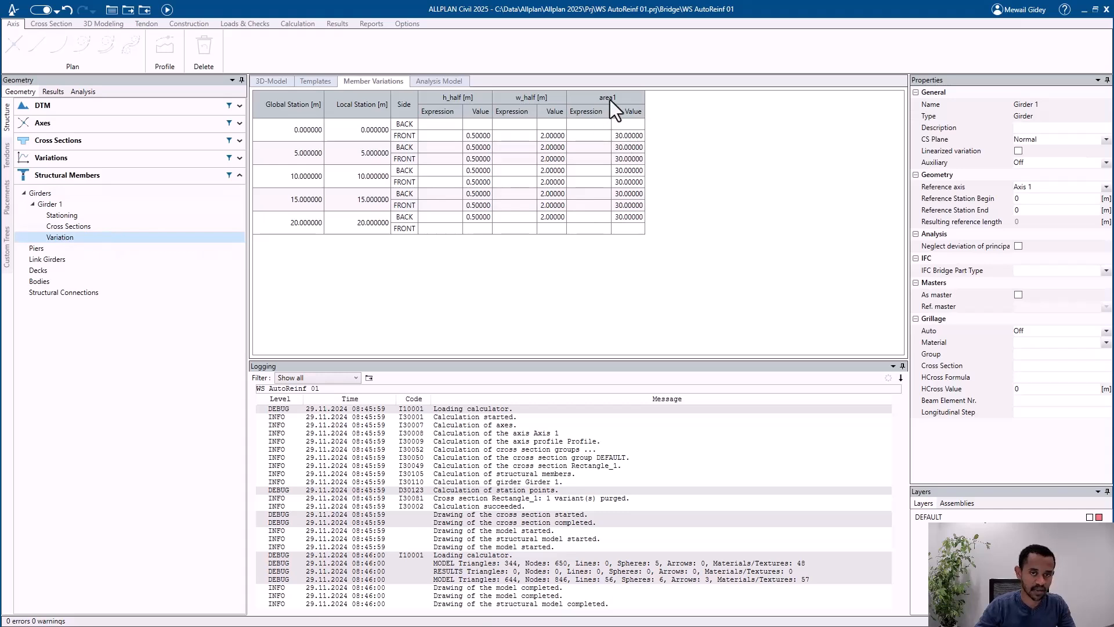
drag(625, 134, 617, 208)
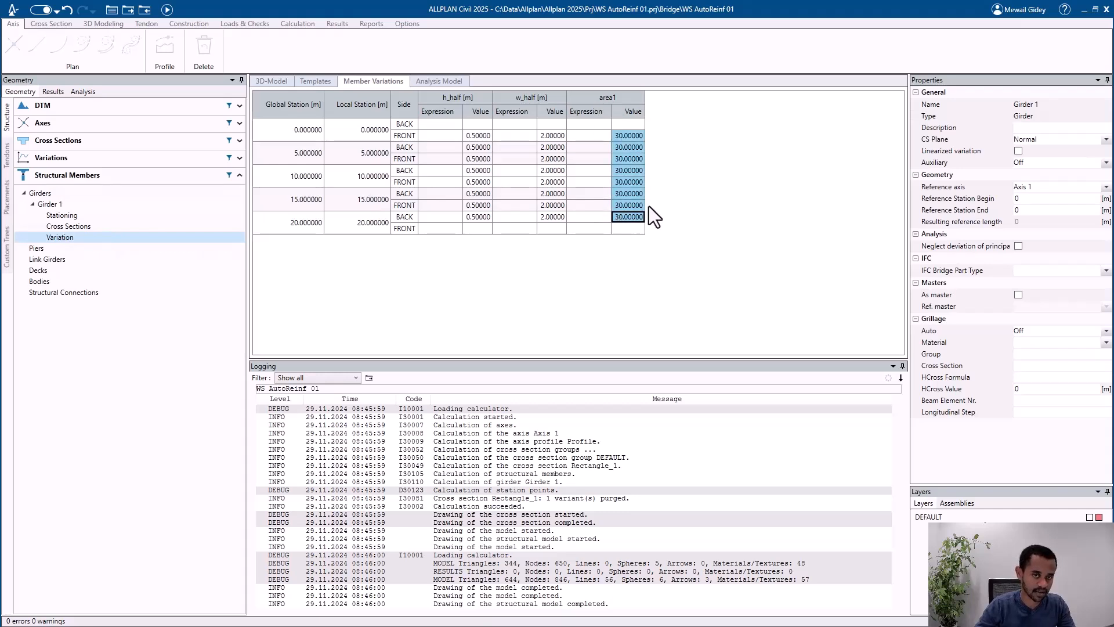
click(588, 125)
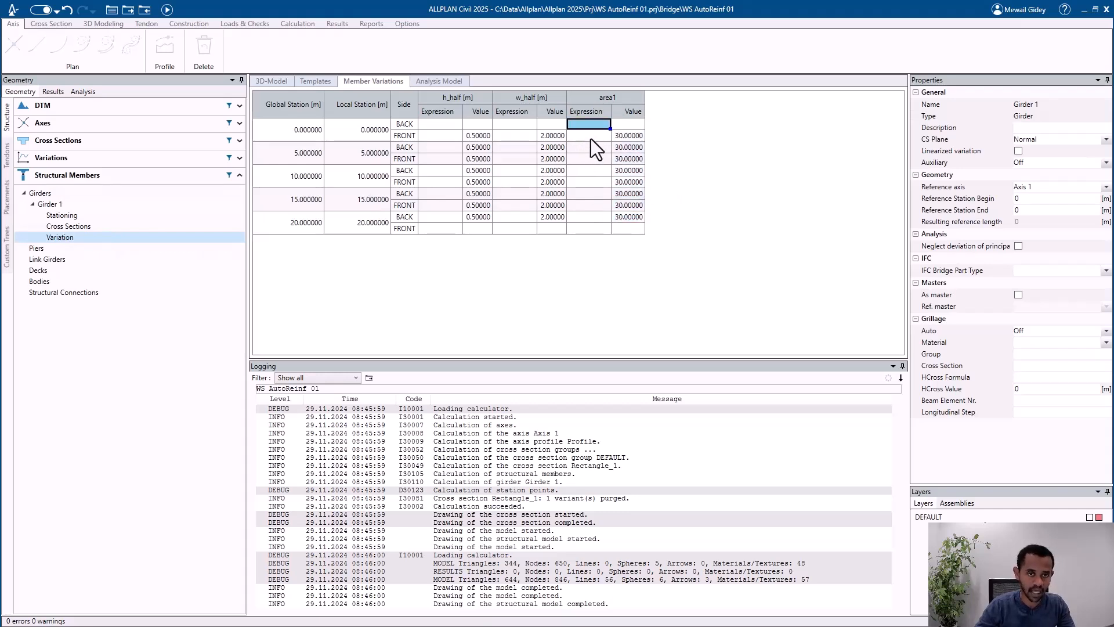
drag(591, 138, 582, 197)
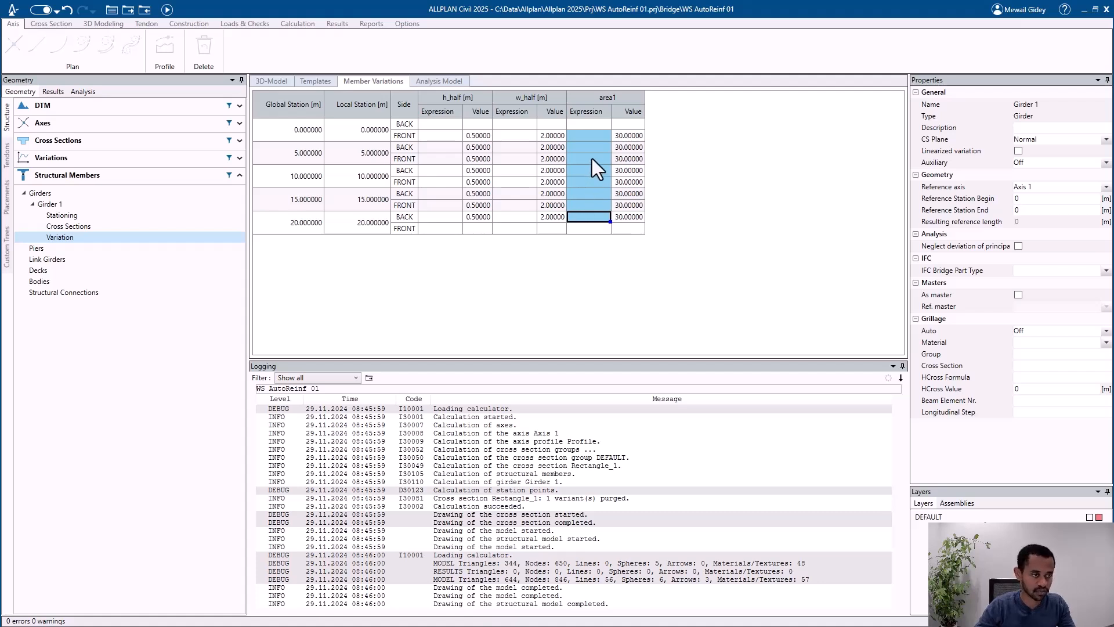
click(593, 137)
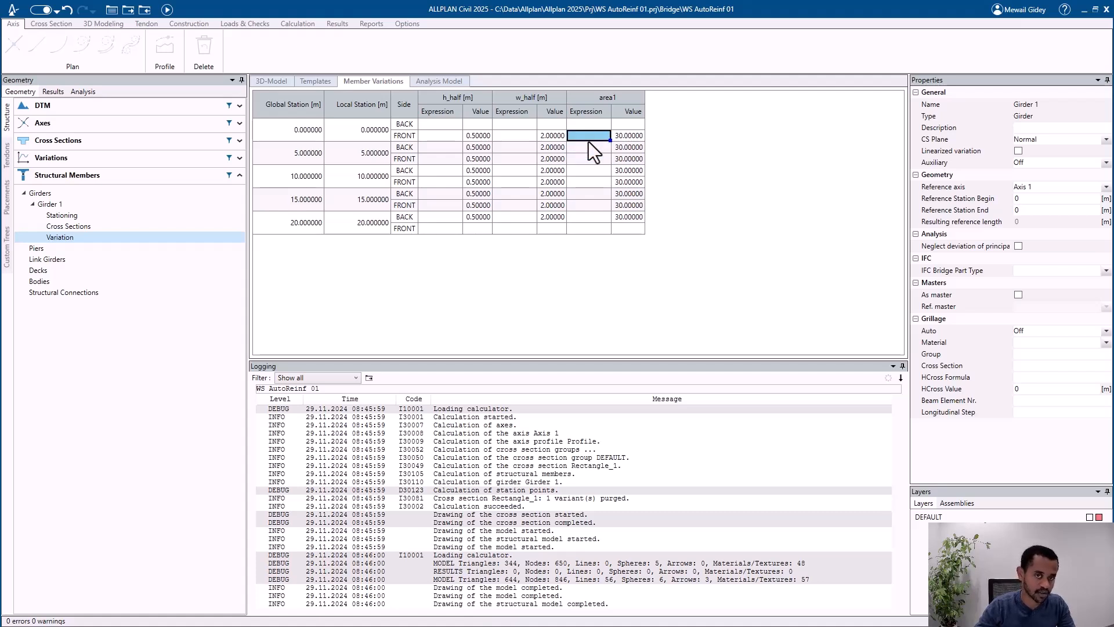
click(96, 163)
right_click(53, 181)
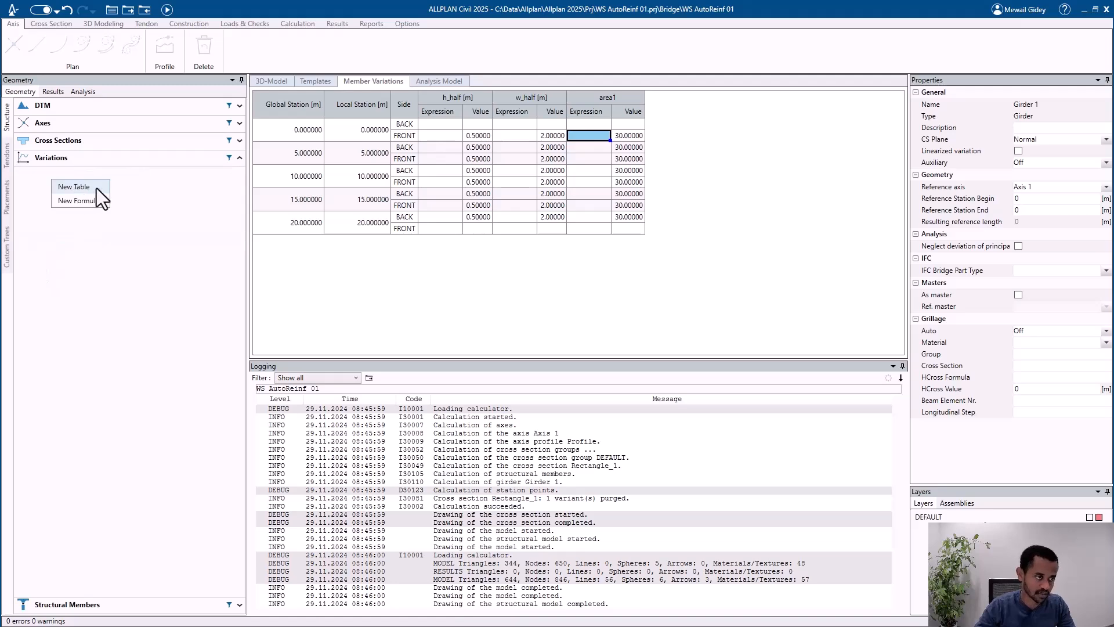
click(792, 189)
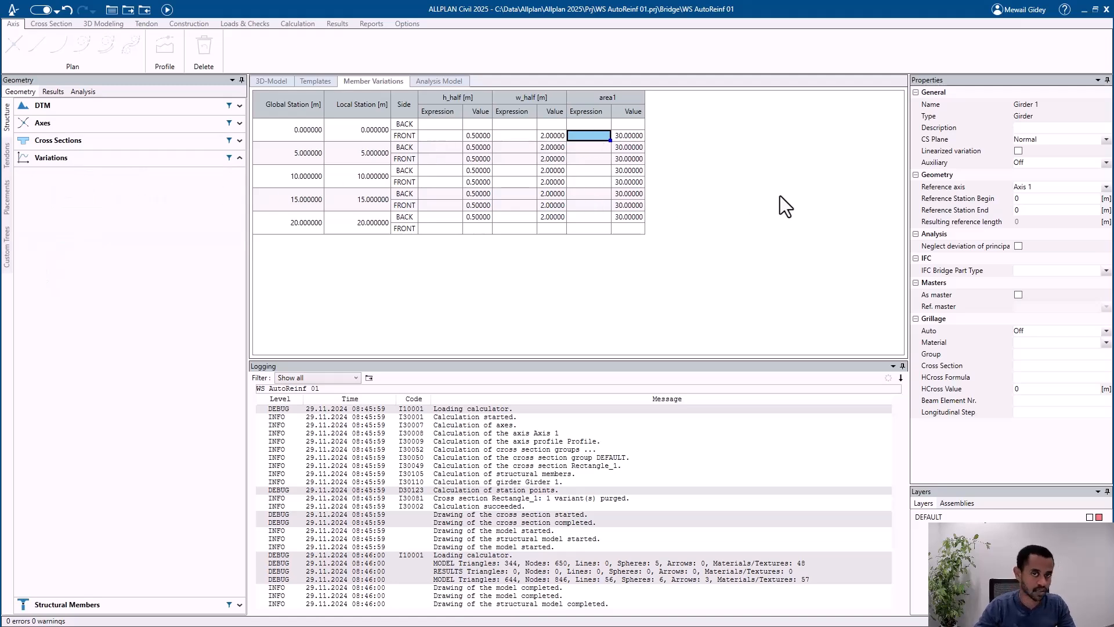
Step: Recalculate the bridge model, then switch to ALLPLAN and update the girder's reinforcement placements from it
click(167, 10)
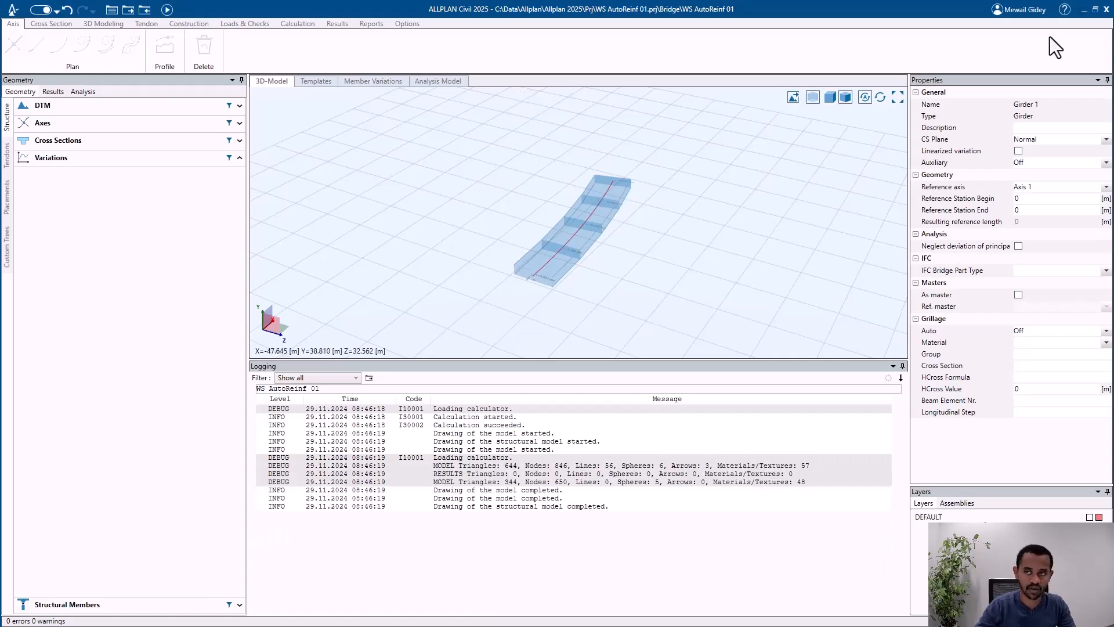
click(1080, 11)
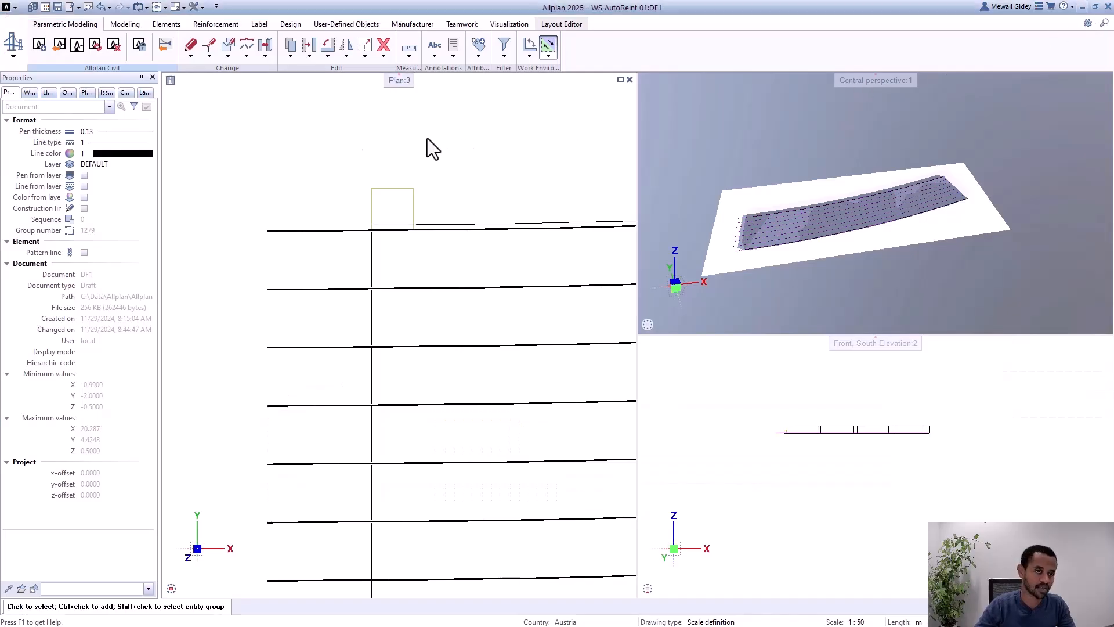
click(81, 48)
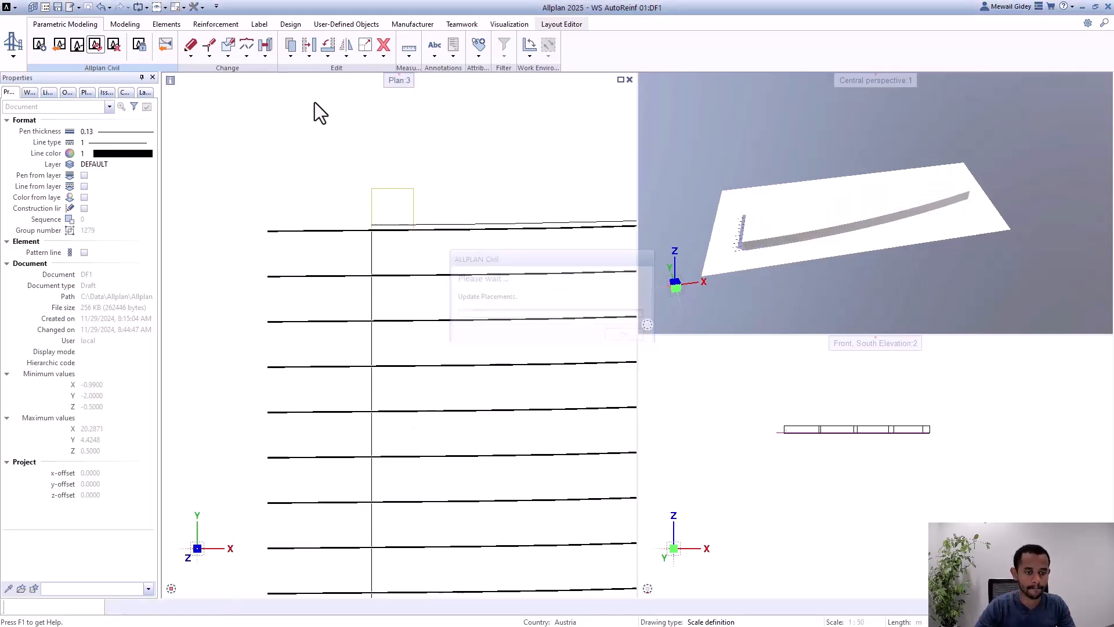
Step: Lower the area of the longitudinal reinforcement's placing region to about 2004 mm² over the full 20 m and save it
double_click(390, 201)
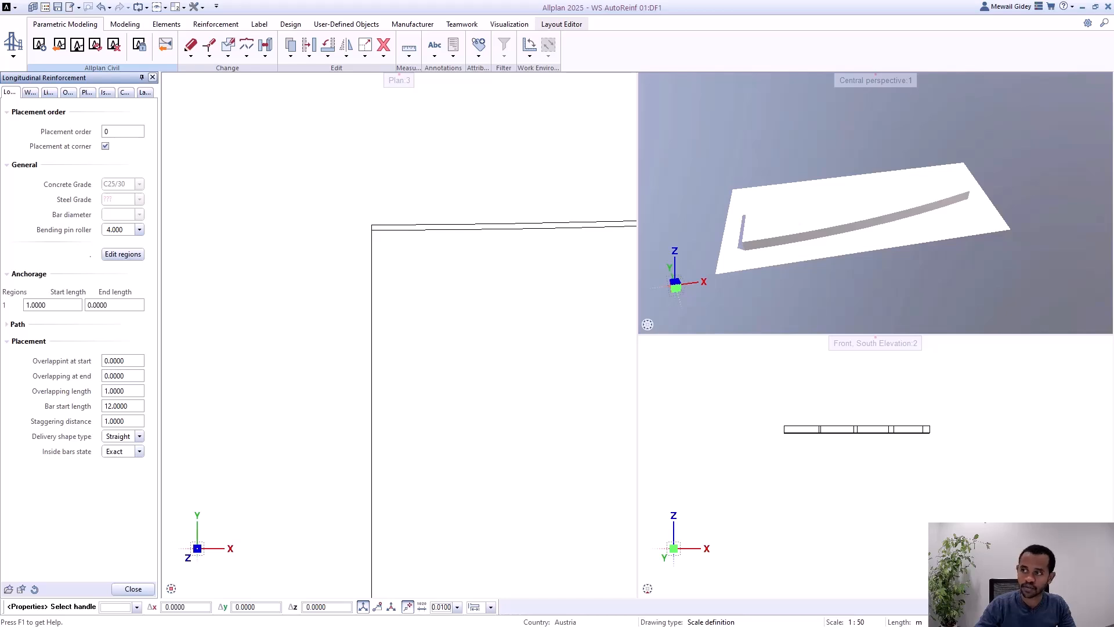
drag(447, 135, 409, 126)
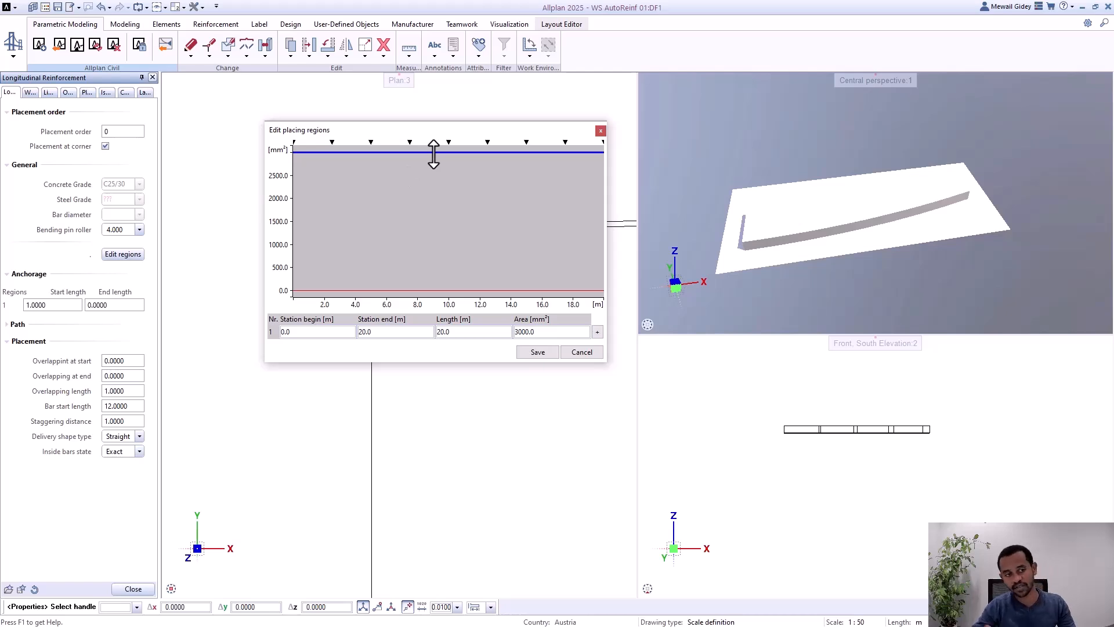
drag(434, 154, 432, 199)
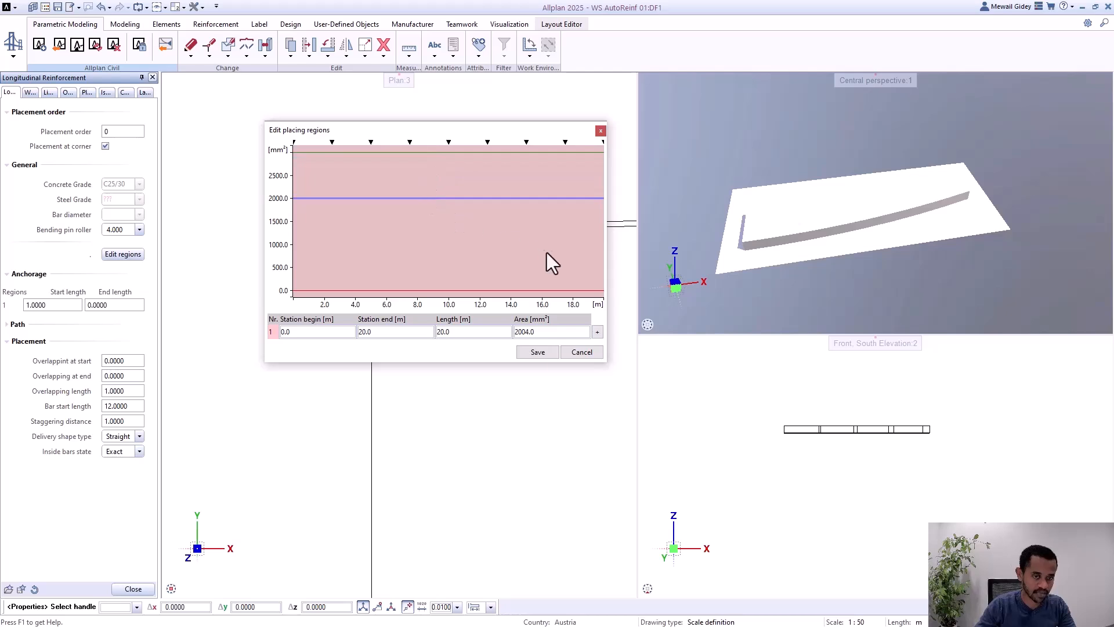
click(535, 356)
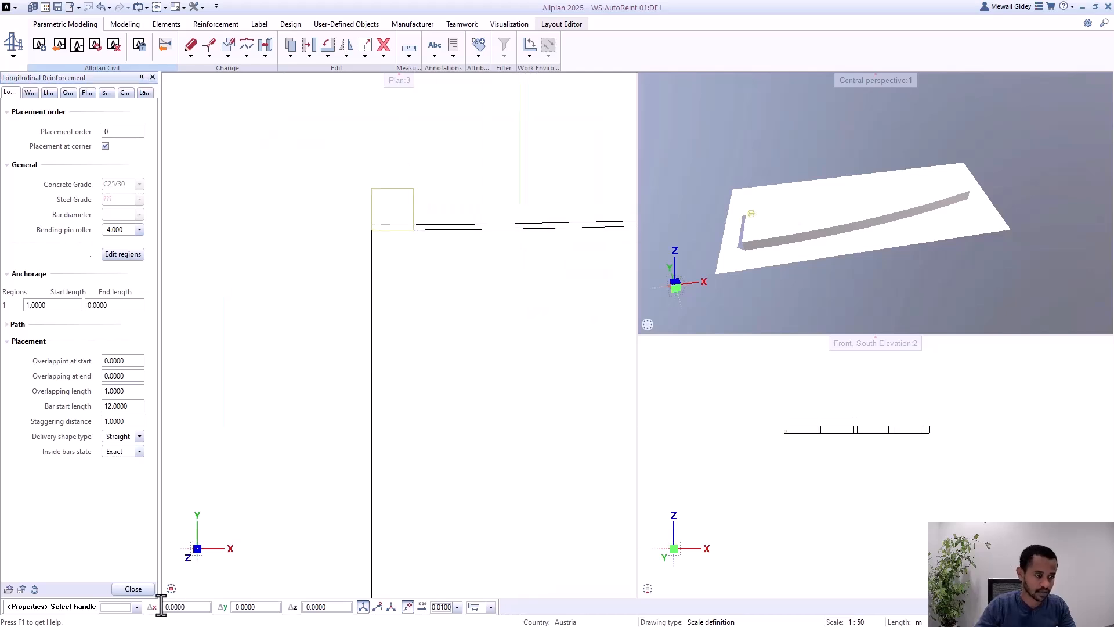
click(133, 589)
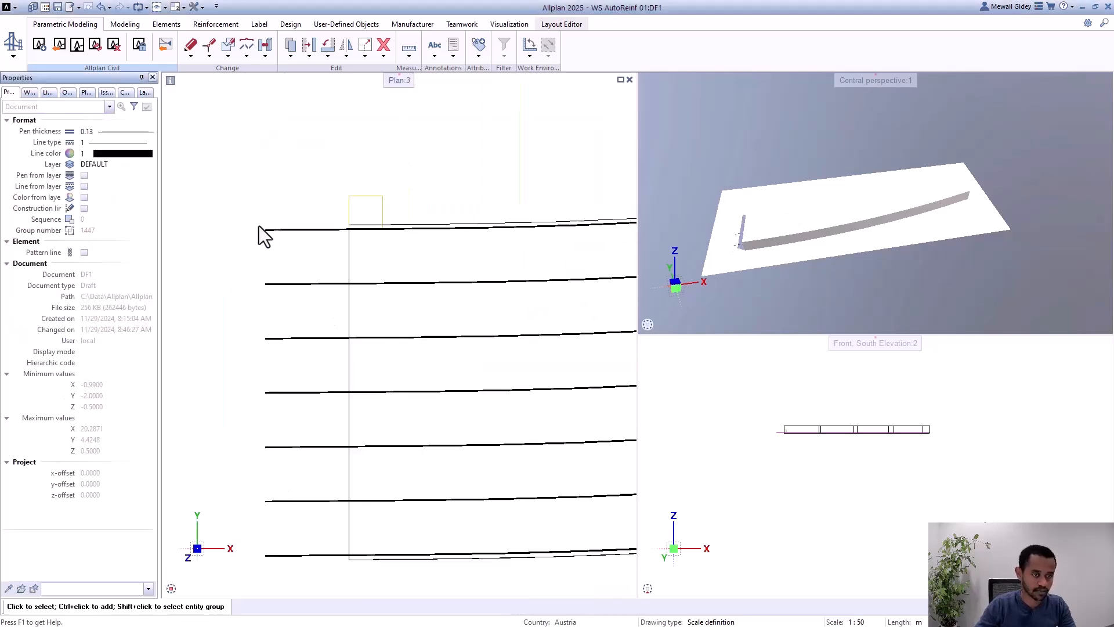
Step: Reopen the placing regions of the longitudinal reinforcement to check the area, leaving them without changes
scroll(274, 291, up, 1)
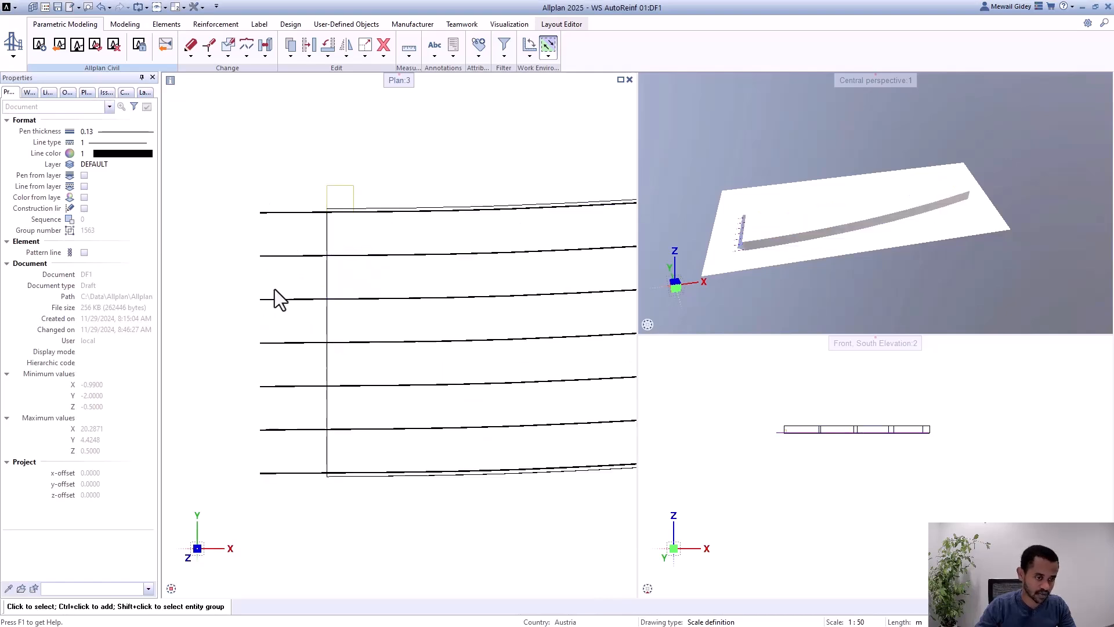
double_click(341, 200)
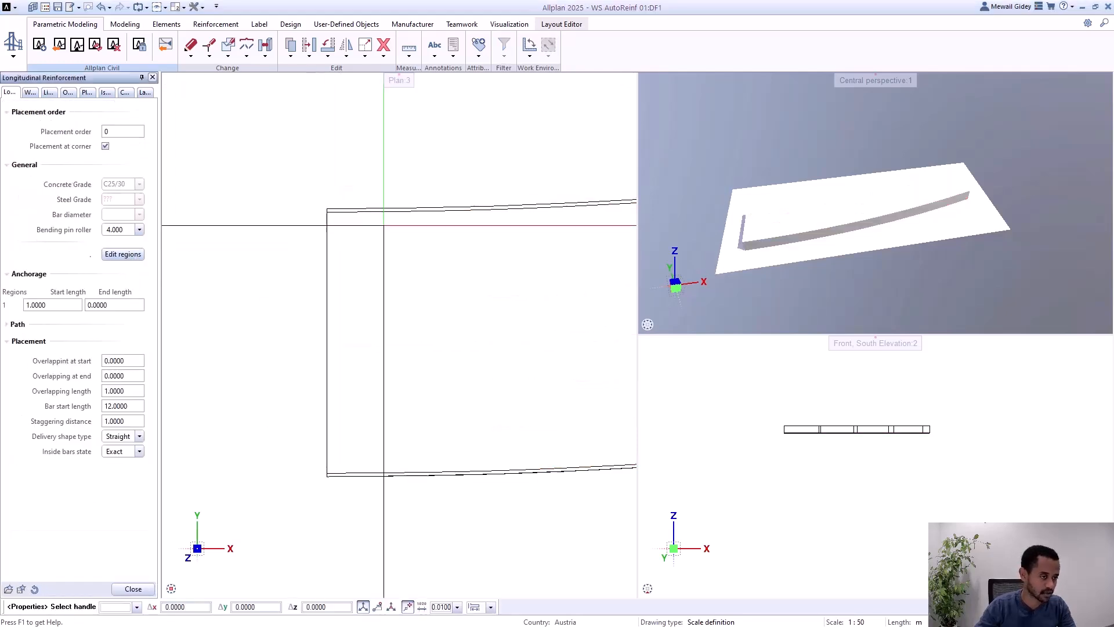
drag(595, 199, 312, 163)
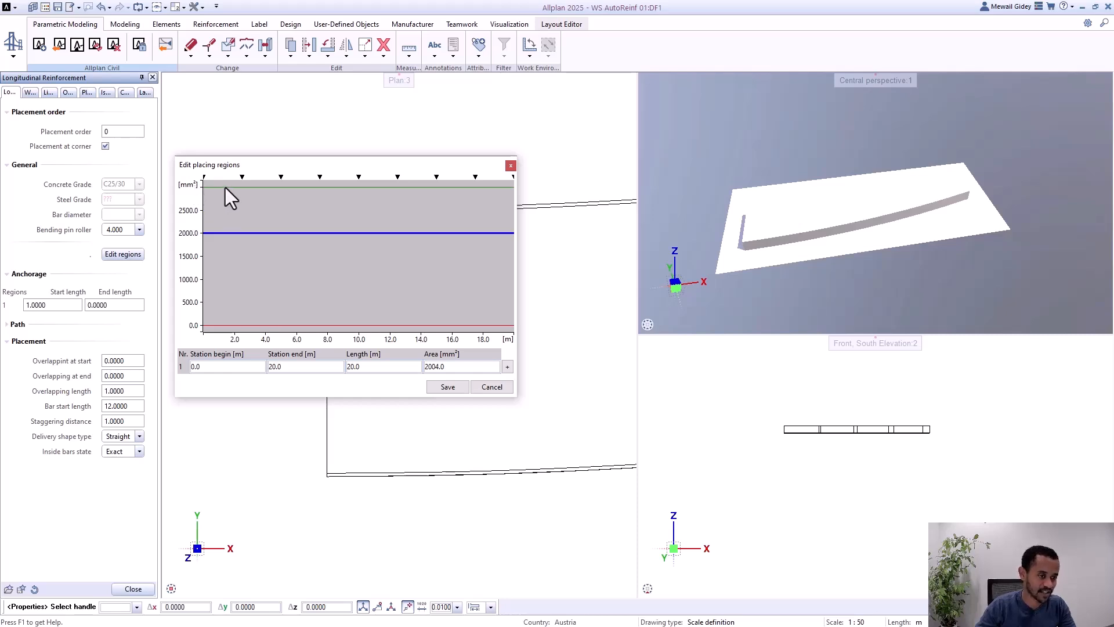
click(493, 388)
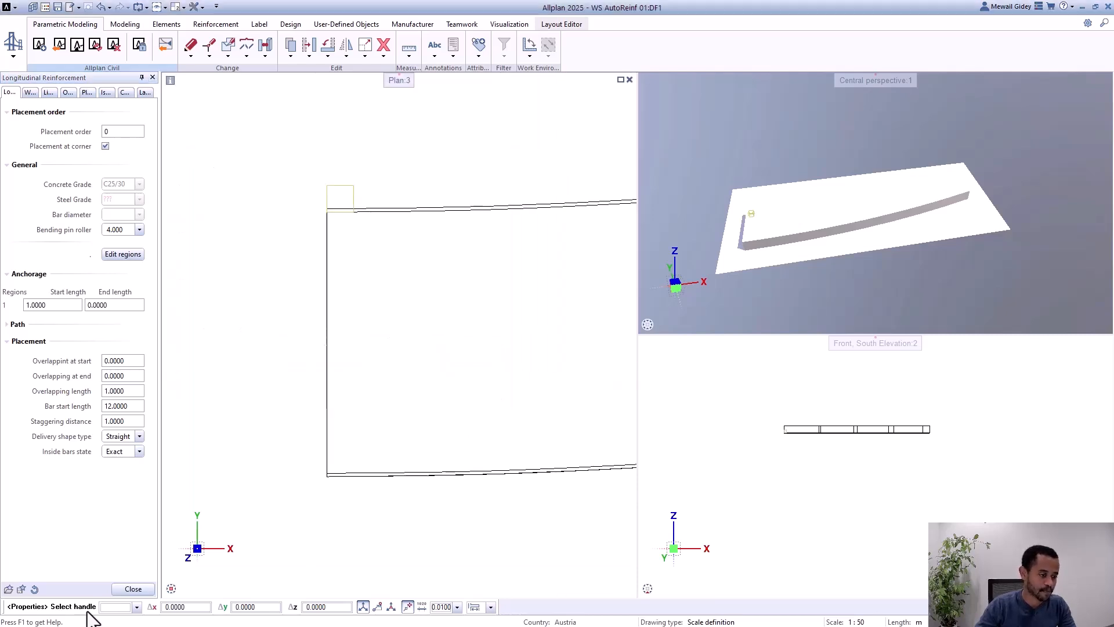
click(133, 590)
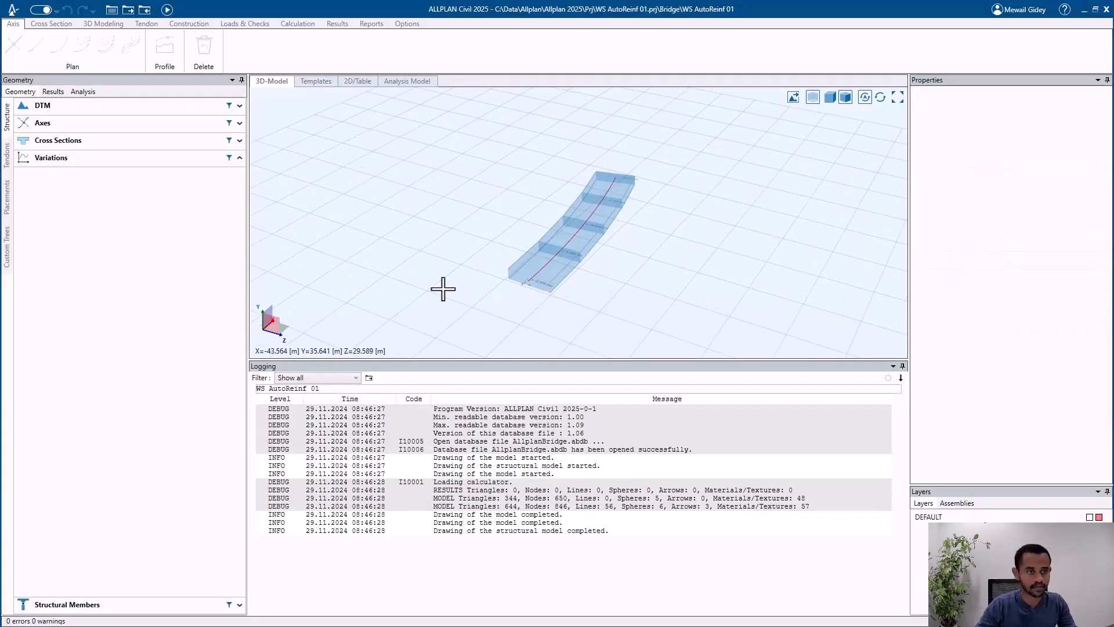
Step: Switch to ALLPLAN Civil and start transferring the area1 values from ALLPLAN in Girder 1's variation table
click(82, 151)
click(82, 175)
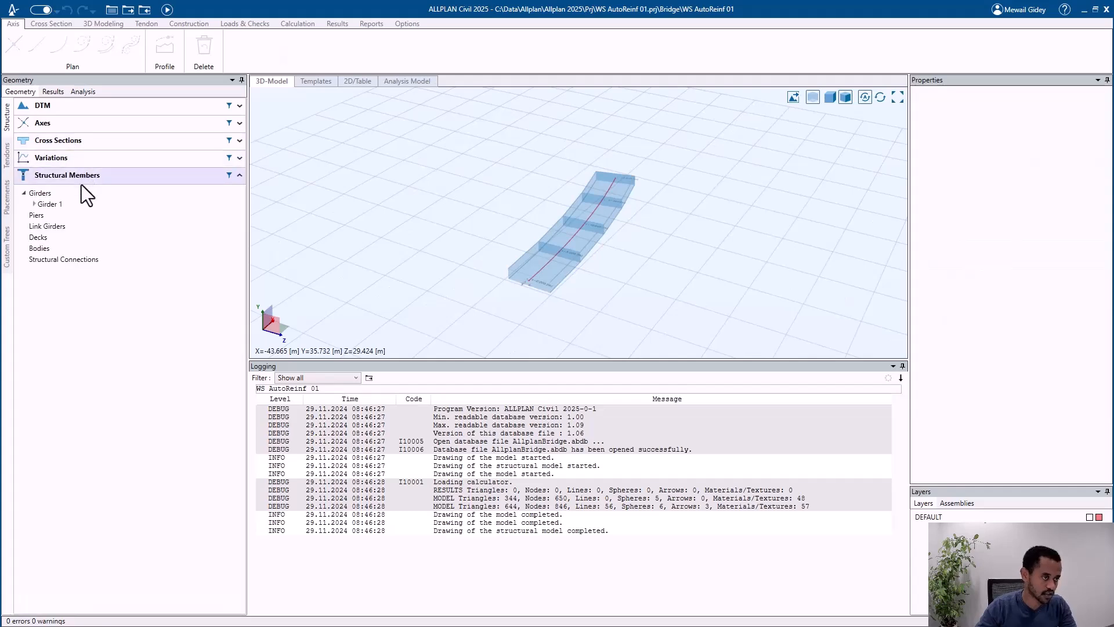
click(33, 204)
click(68, 238)
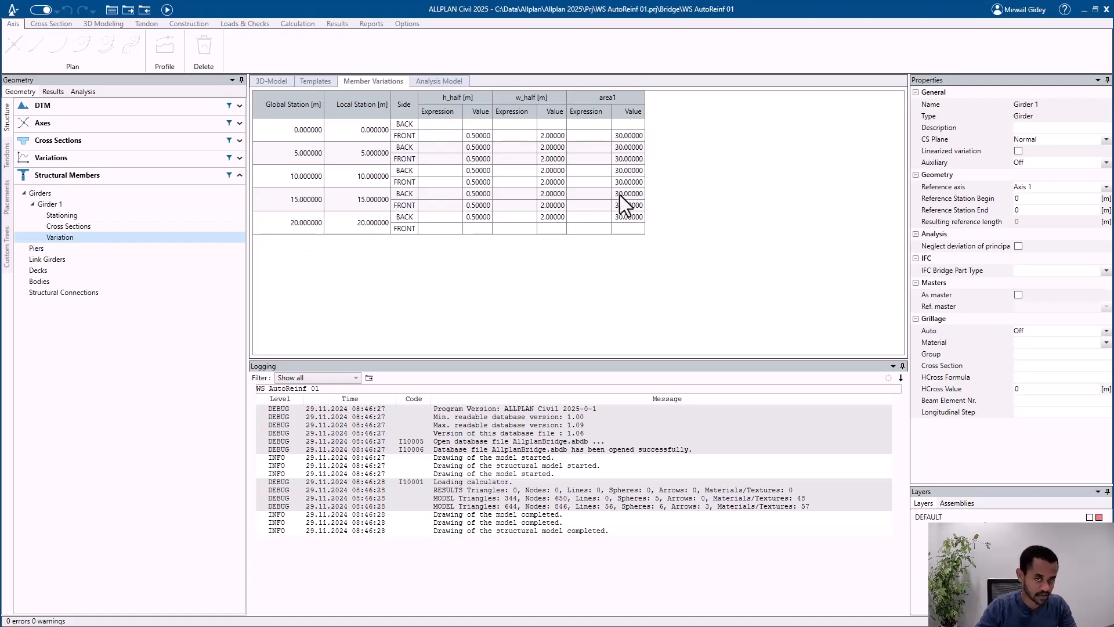
right_click(590, 110)
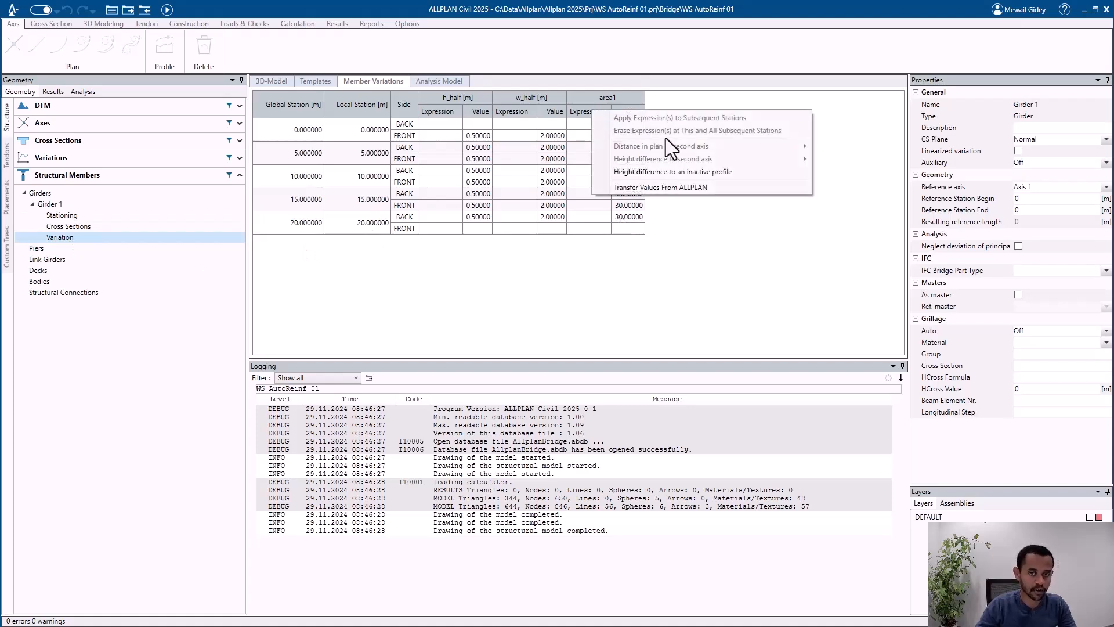
click(719, 188)
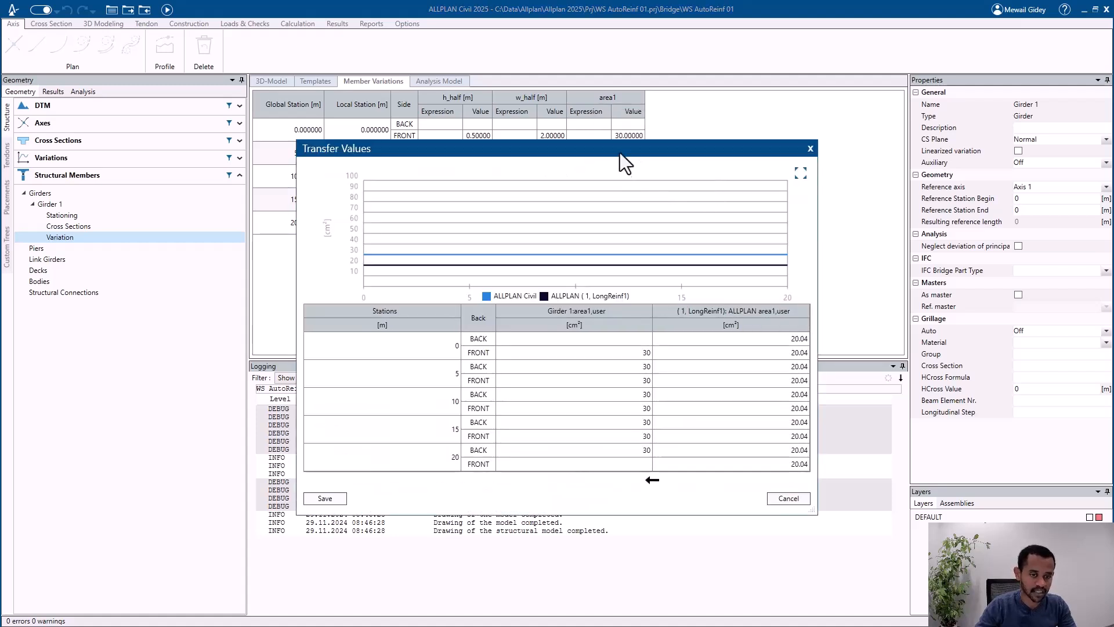
Step: Examine the chart and table comparing the ALLPLAN Civil and ALLPLAN reinforcement areas along the girder
drag(593, 153, 584, 133)
scroll(405, 240, up, 4)
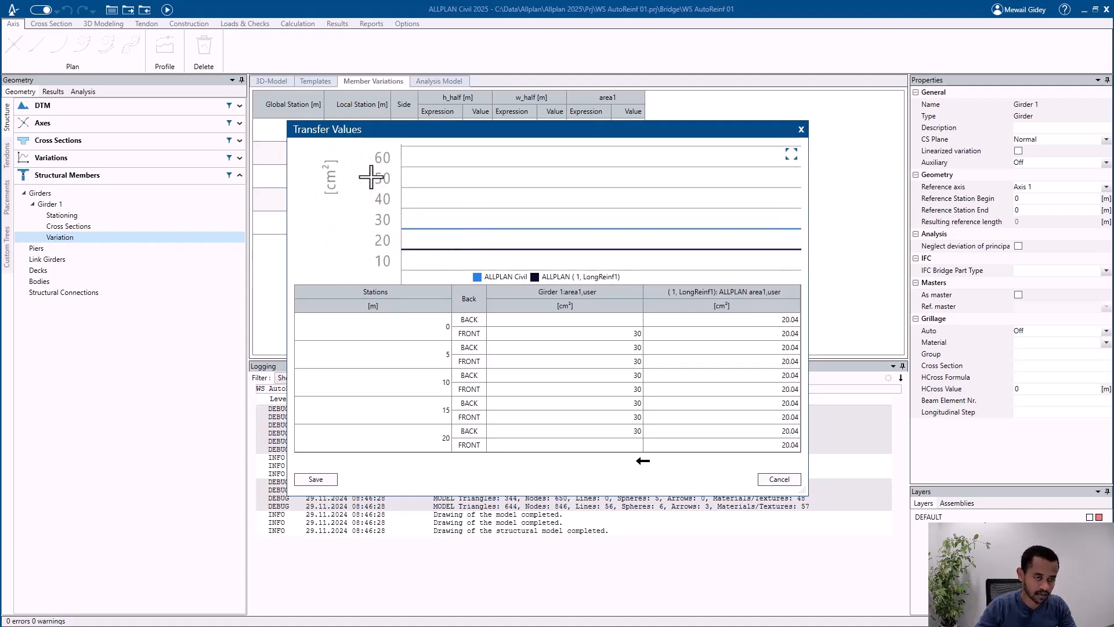
scroll(371, 176, down, 2)
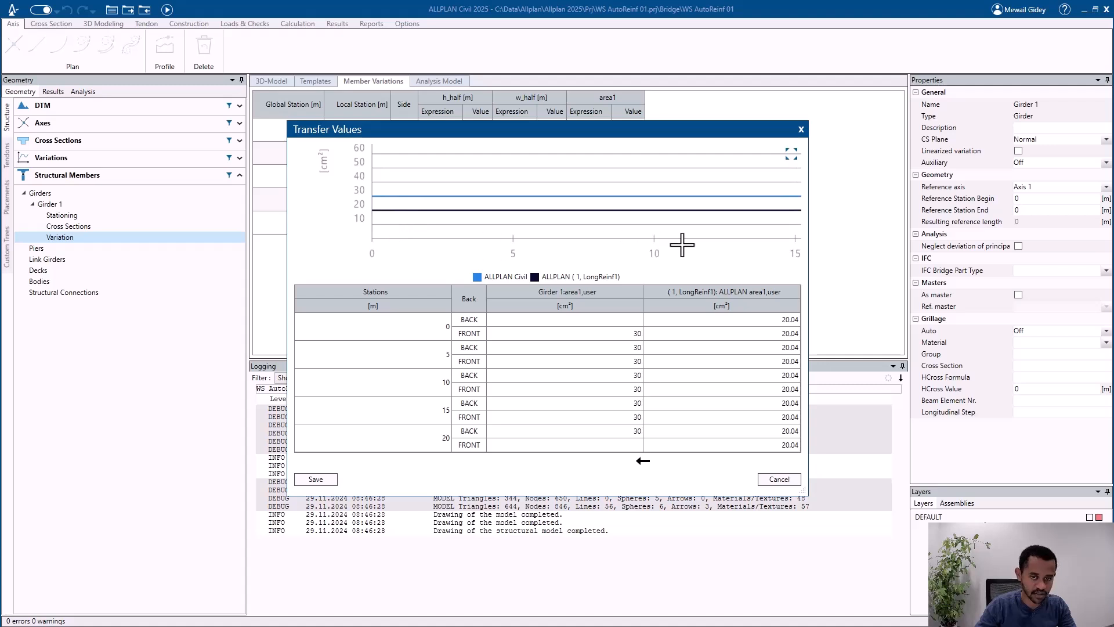
scroll(369, 217, up, 2)
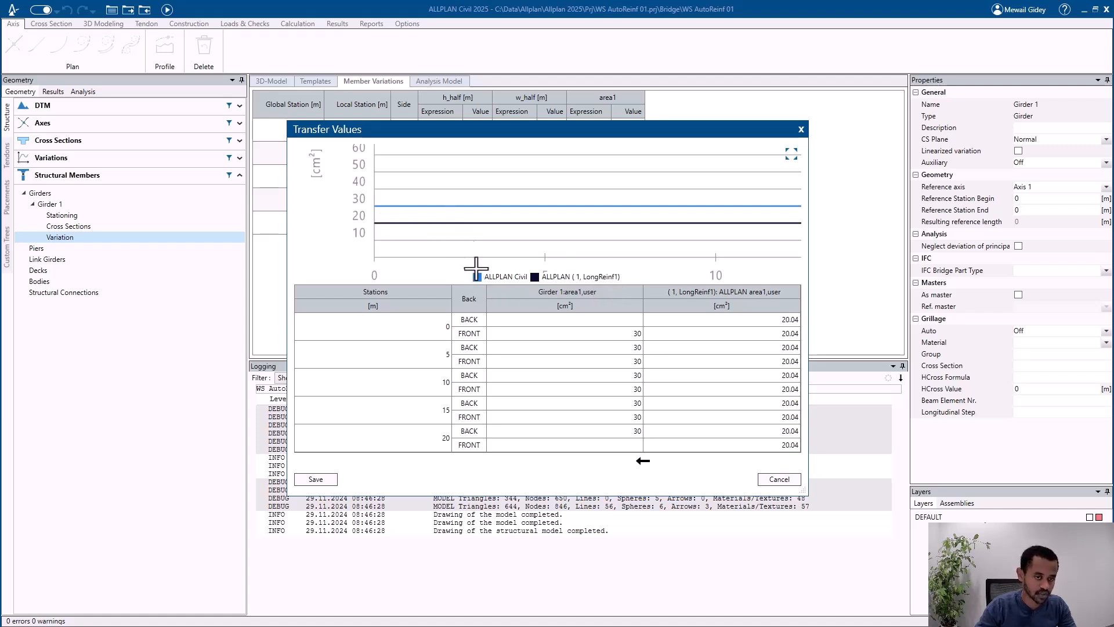
drag(481, 132, 486, 190)
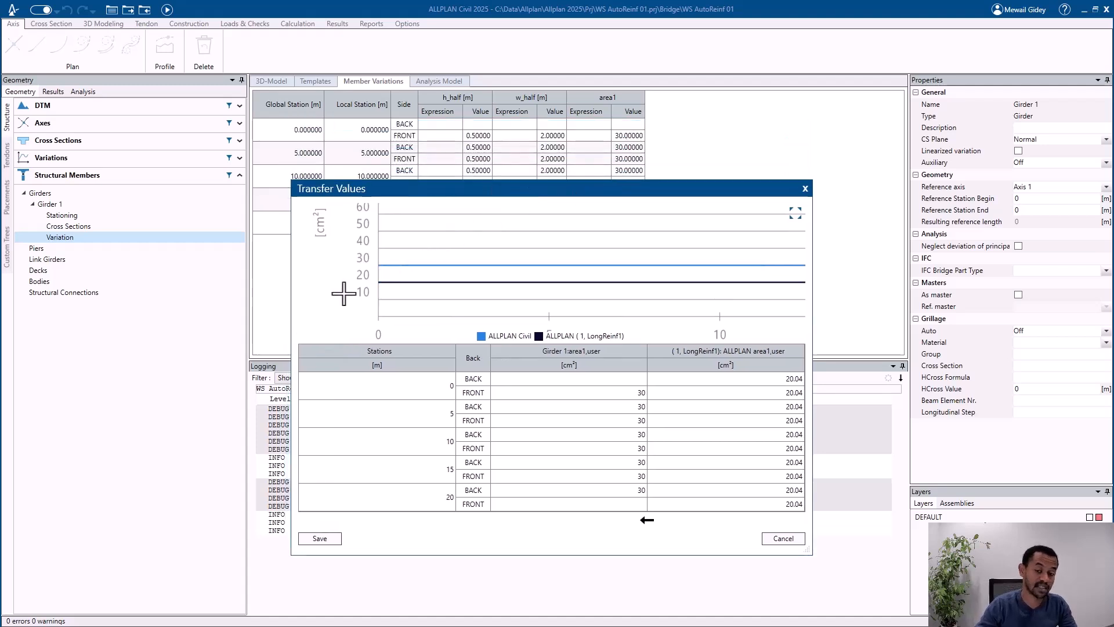
scroll(411, 252, down, 5)
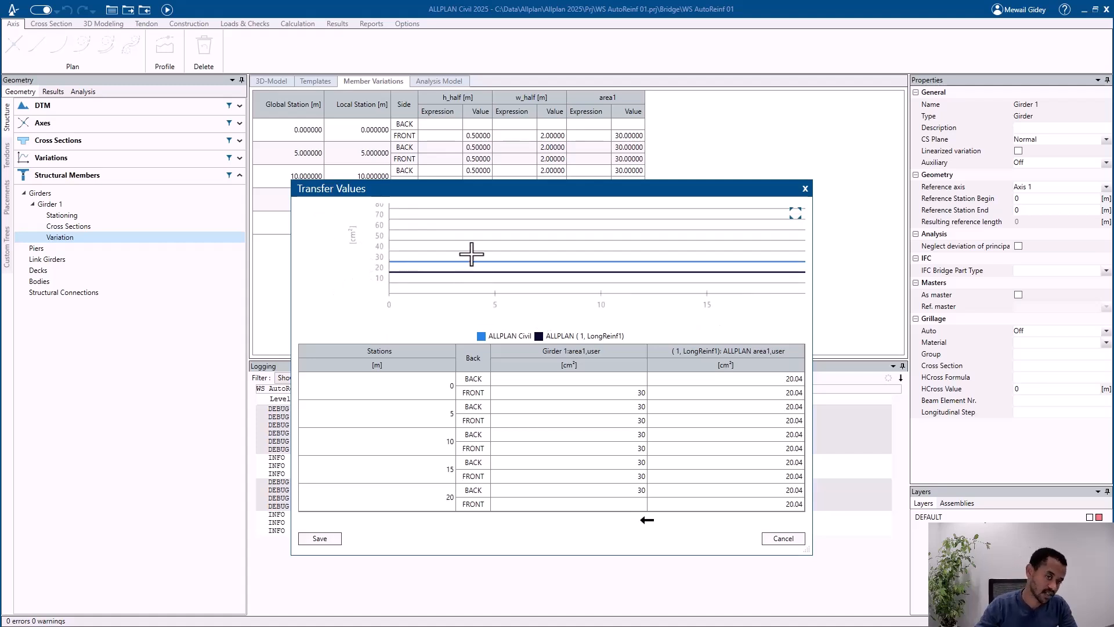
middle_drag(465, 251, 445, 283)
scroll(429, 267, down, 1)
scroll(427, 306, down, 1)
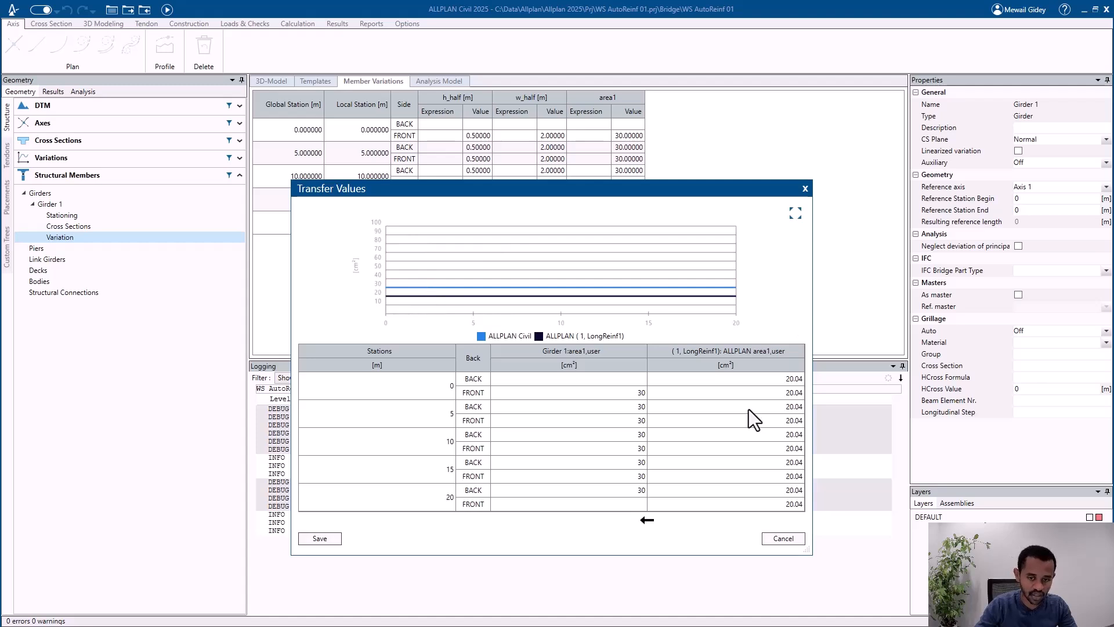
Step: Transfer the ALLPLAN area1 values from the front of station 0 through station 10 m to Girder 1
drag(748, 393, 734, 458)
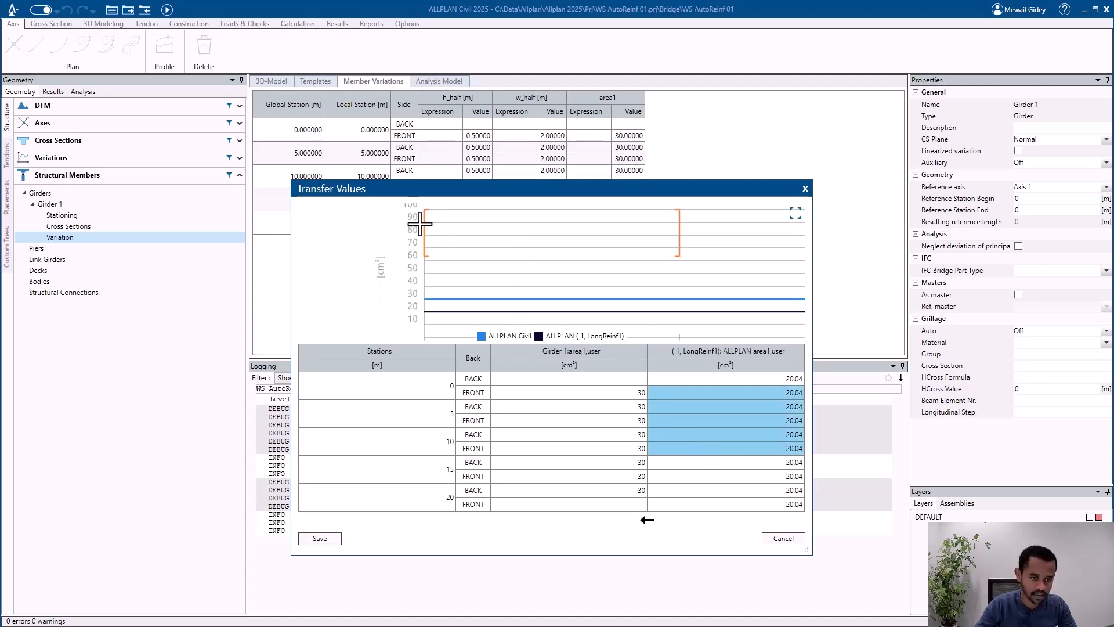
scroll(497, 241, down, 3)
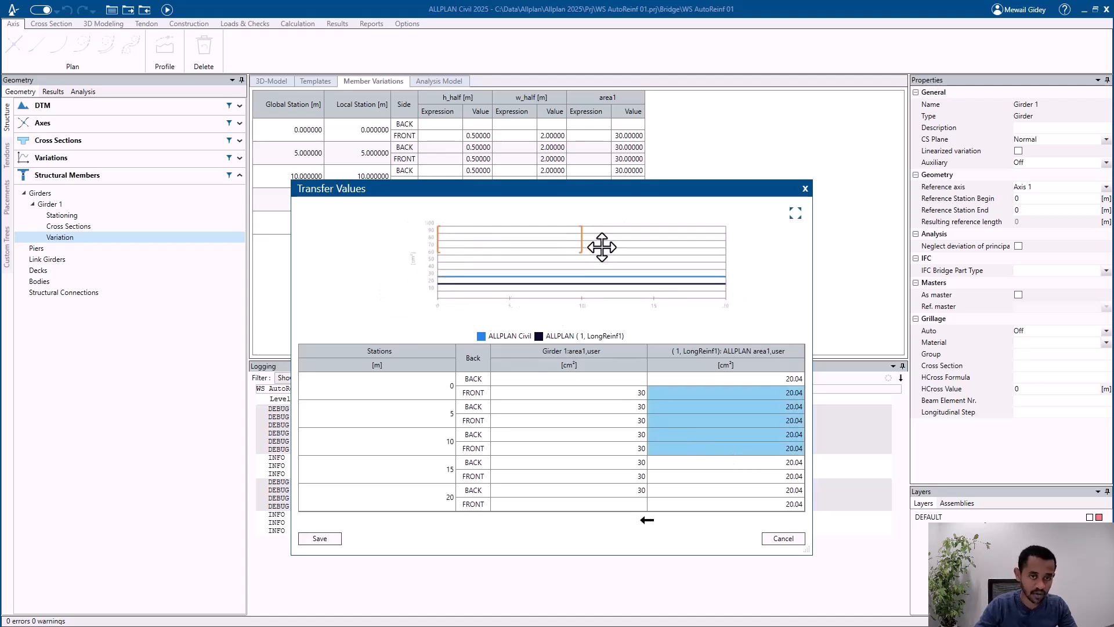
click(648, 520)
scroll(411, 283, down, 7)
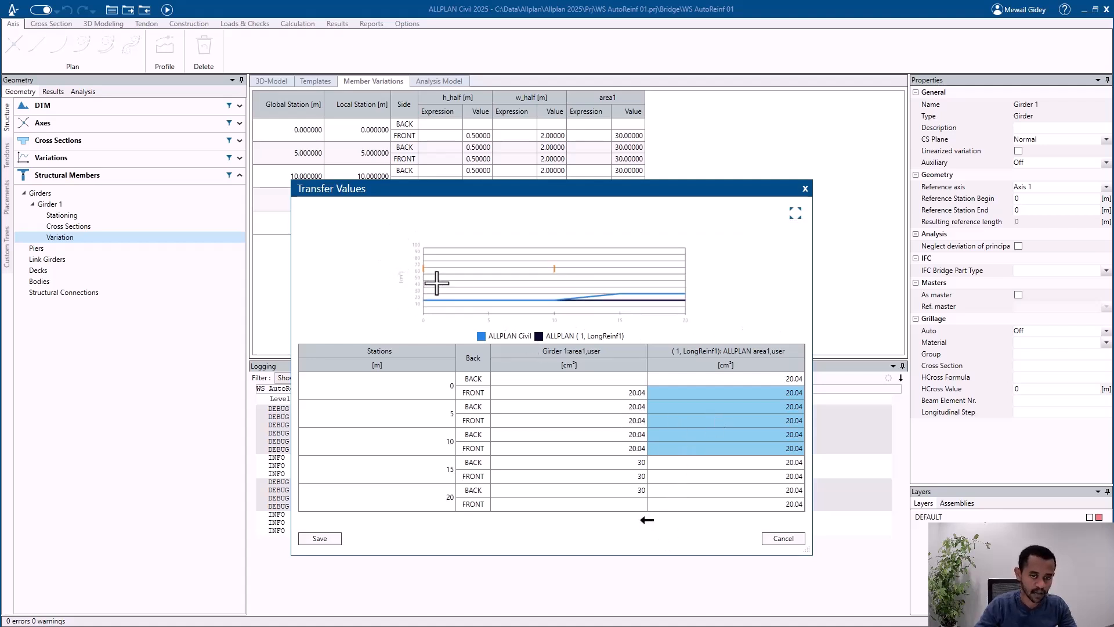
scroll(614, 312, up, 2)
middle_drag(601, 305, 603, 295)
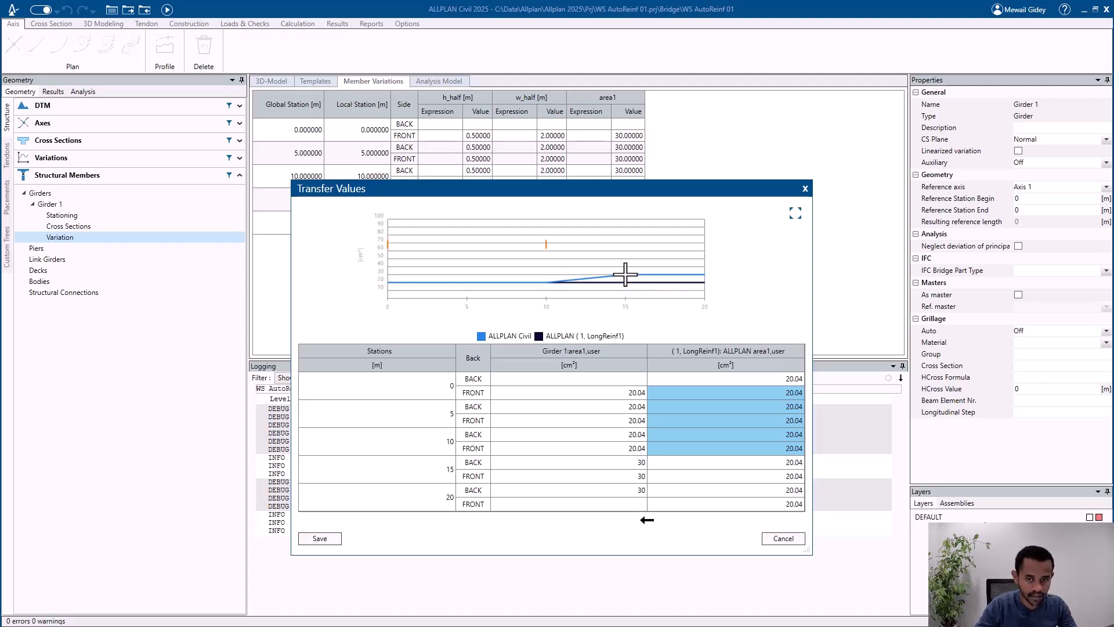
Step: Transfer the ALLPLAN area1 values of all stations to Girder 1 and save the transfer
click(693, 444)
click(626, 452)
click(715, 445)
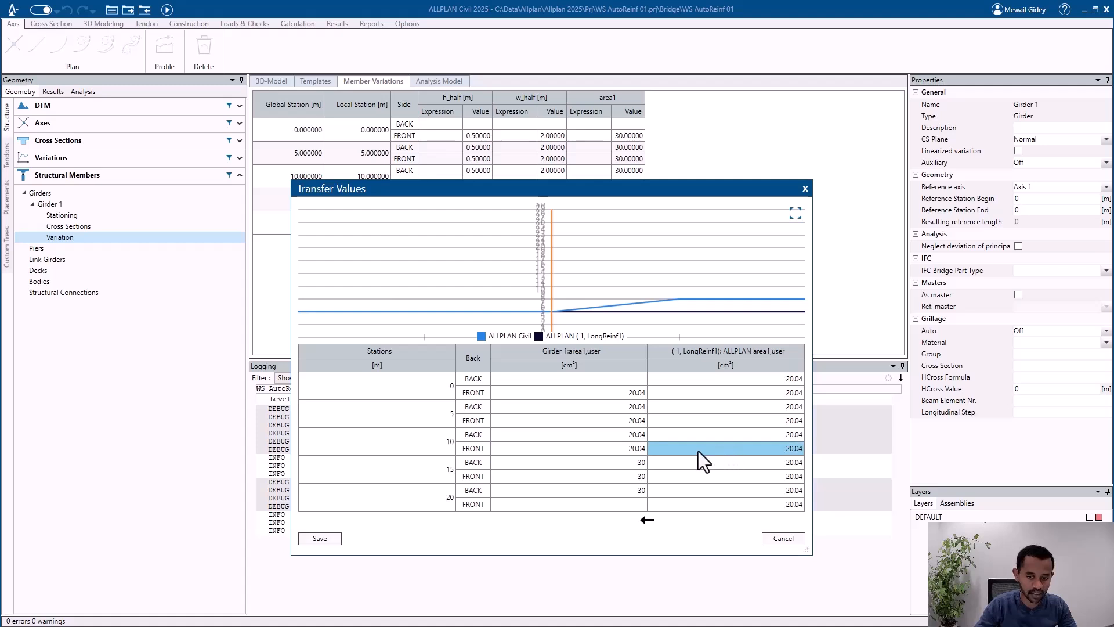
click(617, 451)
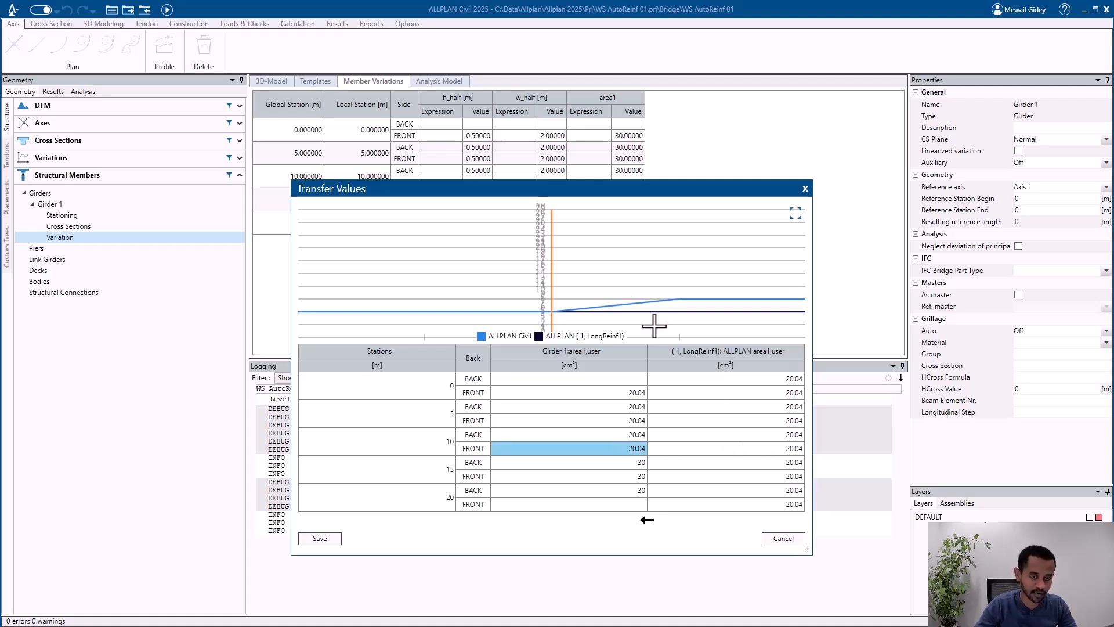
scroll(572, 243, down, 4)
click(712, 370)
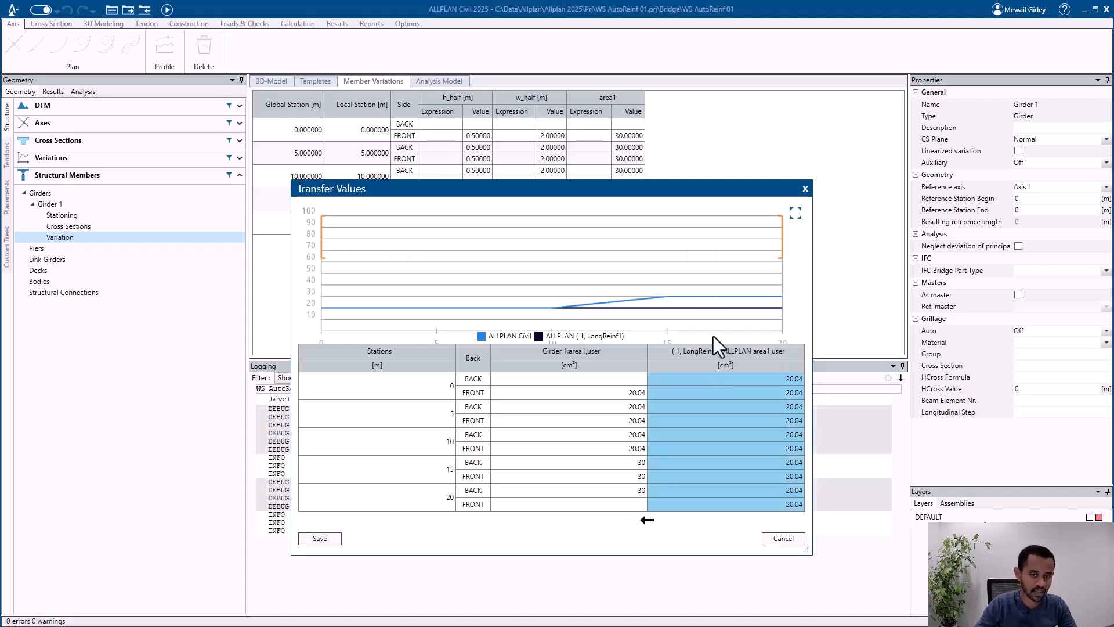
scroll(664, 229, down, 2)
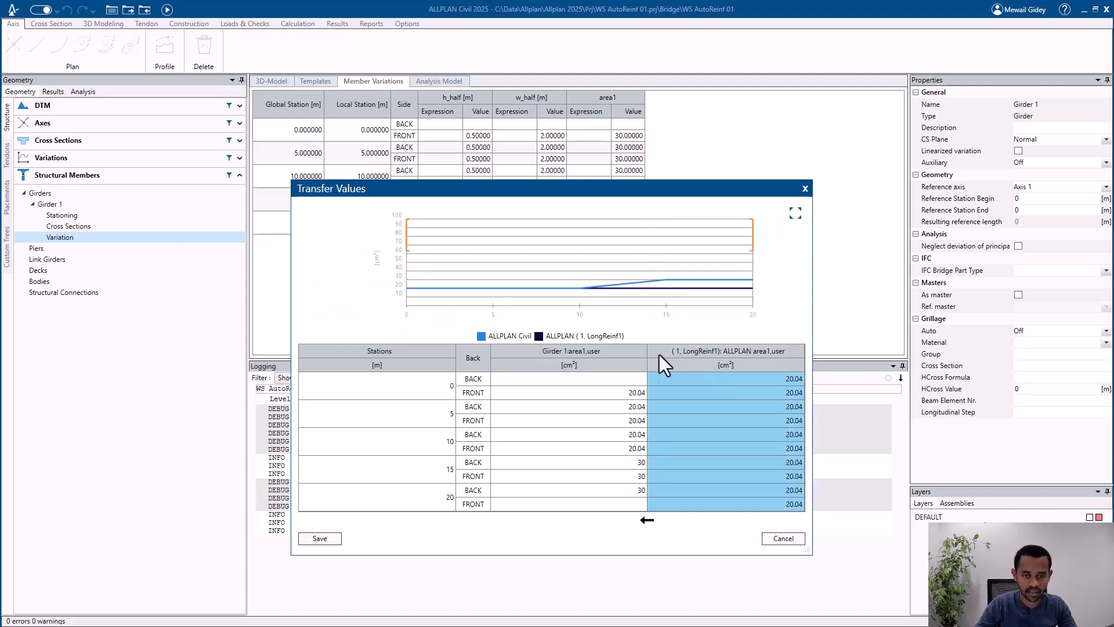
click(647, 523)
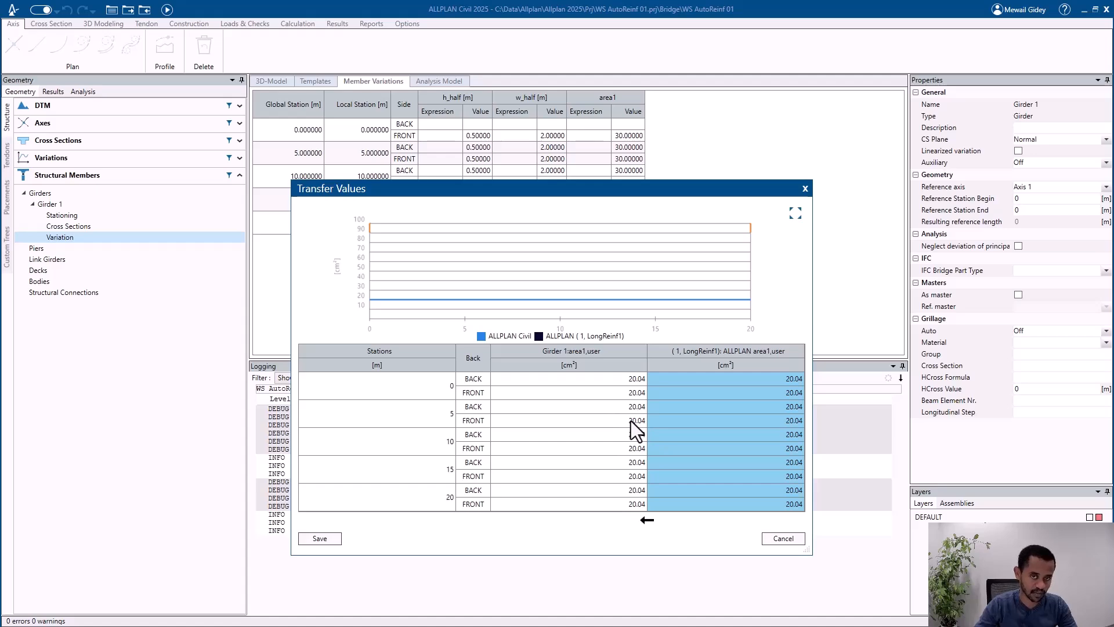
click(321, 539)
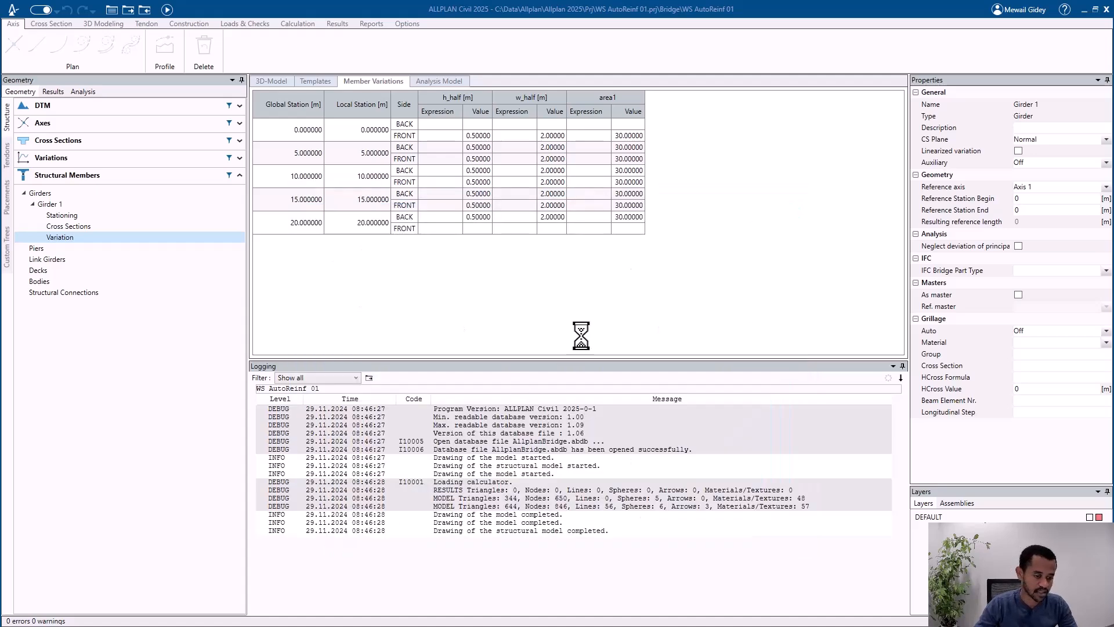
Step: Set the area1 expression at the front of station 0 to 22 and apply it to all subsequent stations
drag(597, 136, 591, 217)
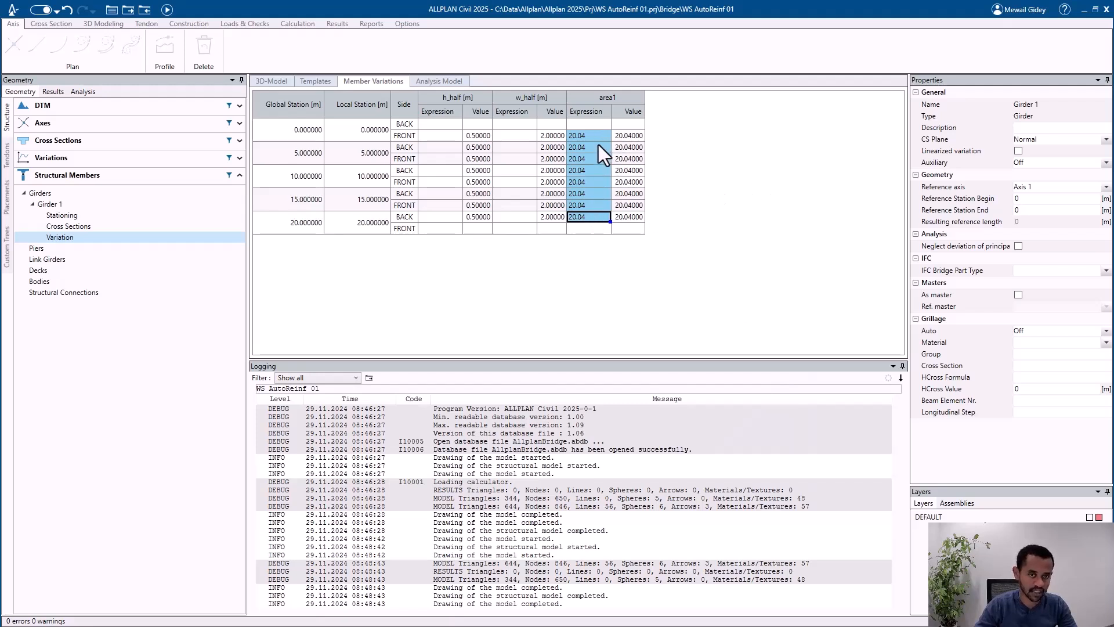
click(586, 194)
click(572, 159)
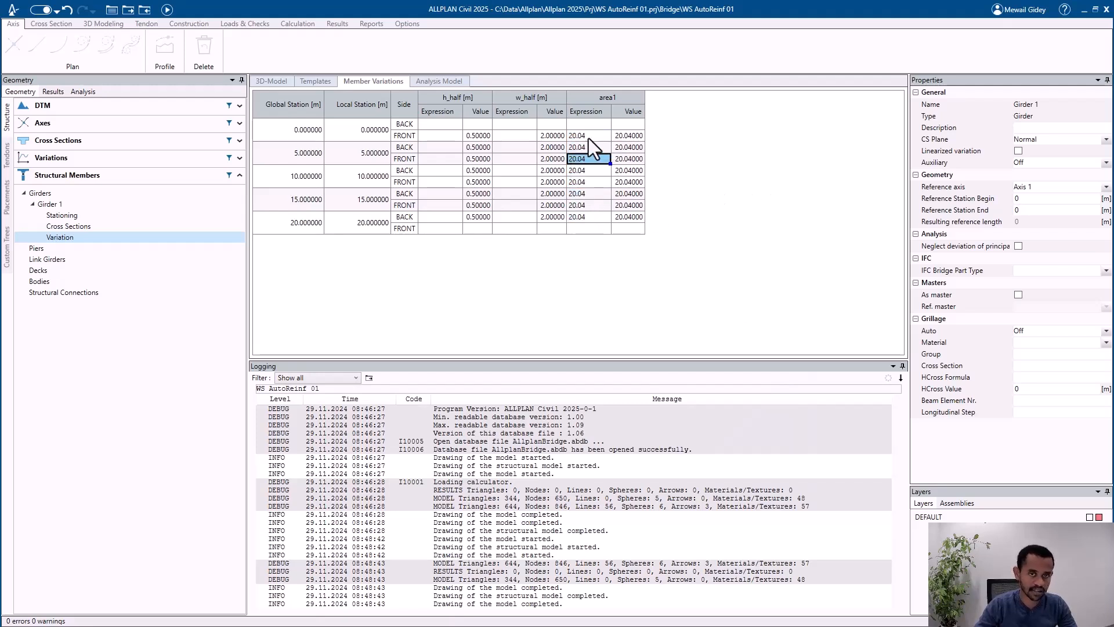
click(589, 137)
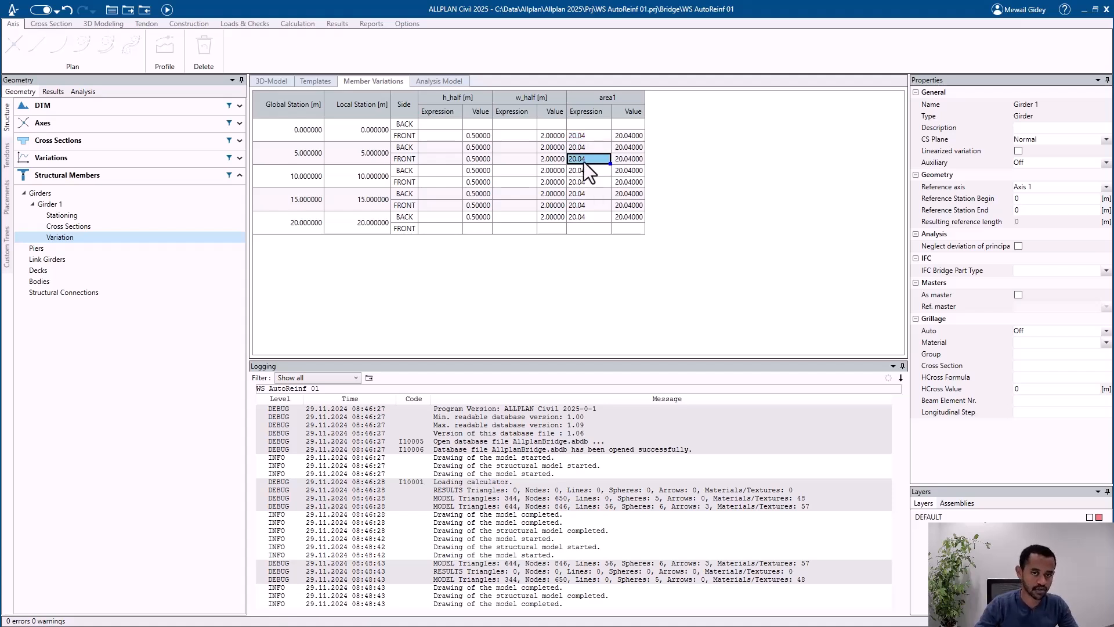
click(583, 138)
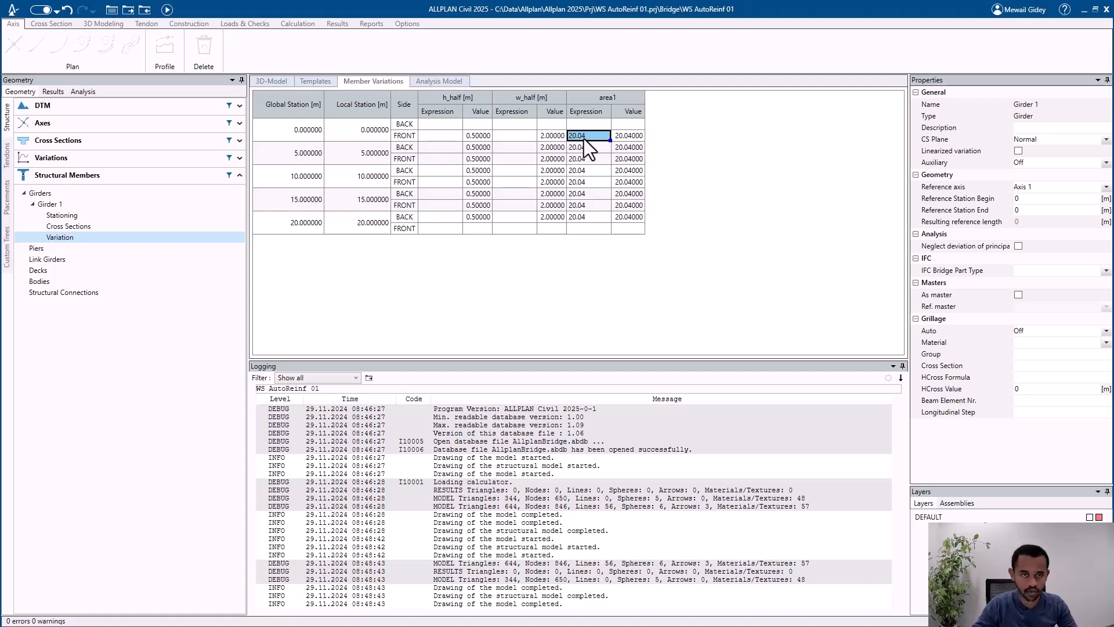
text(22)
key(Return)
right_click(579, 135)
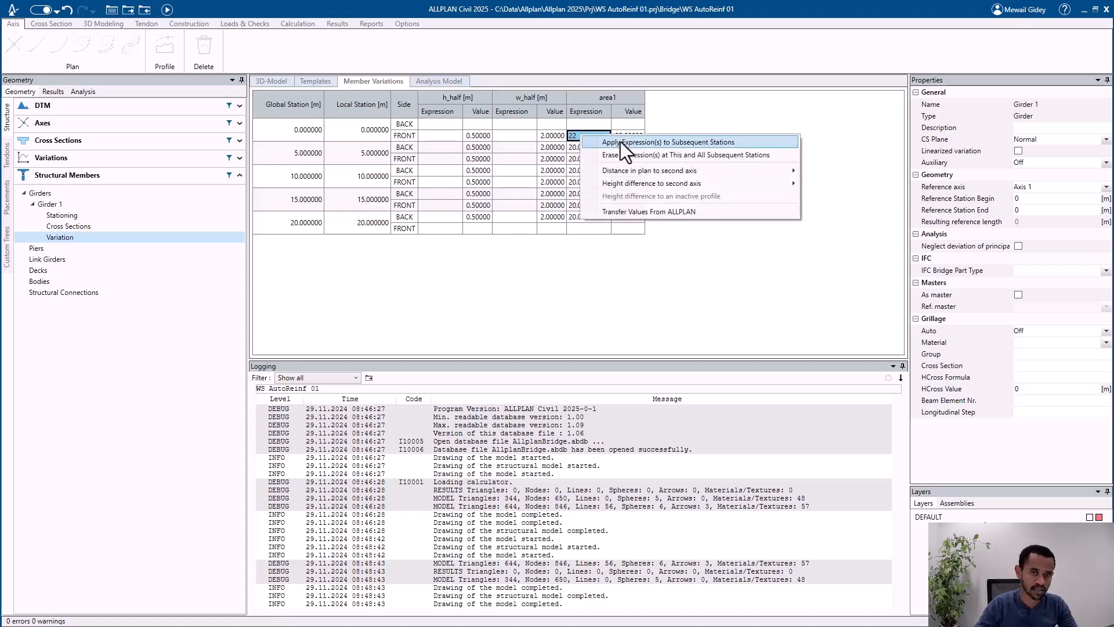
click(621, 141)
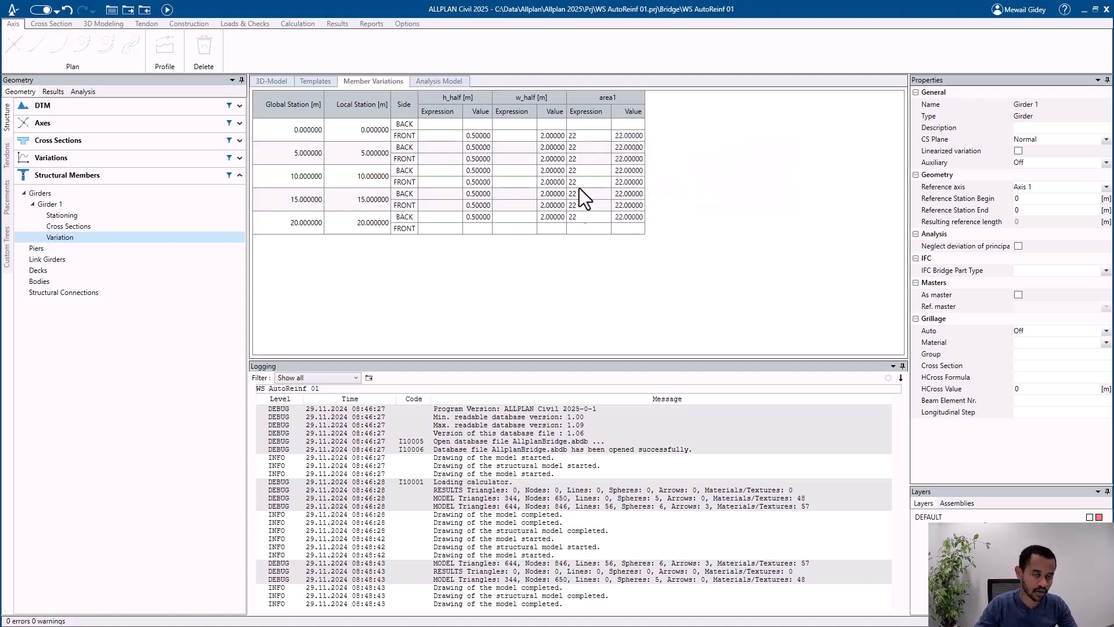
Step: Recalculate the bridge model, switch to ALLPLAN and update the Allplan Civil data there
click(167, 10)
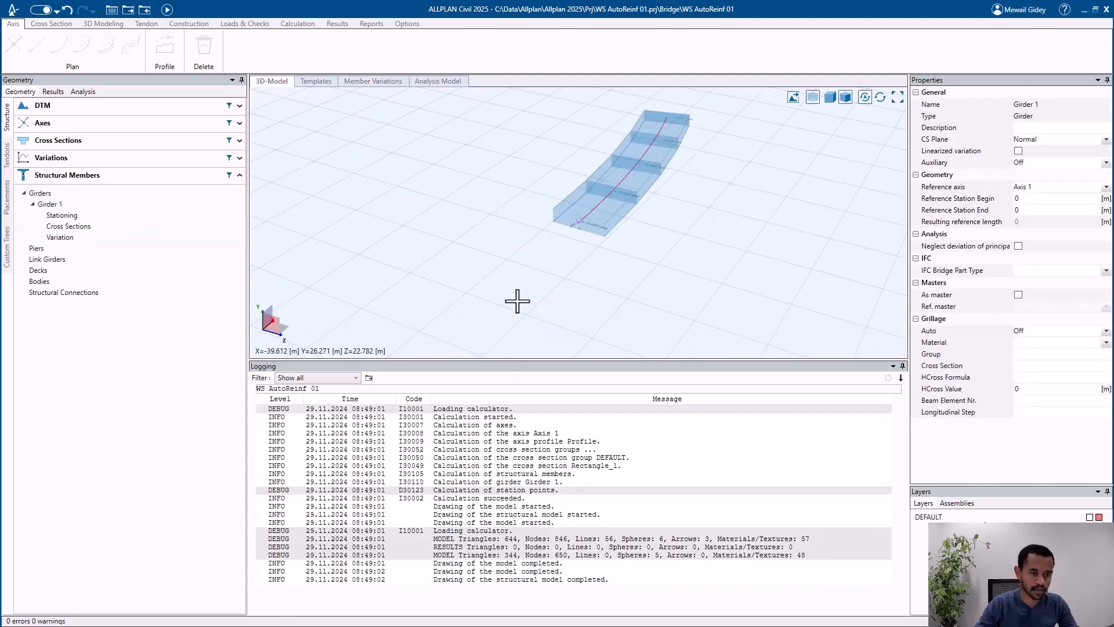
key(alt+Tab)
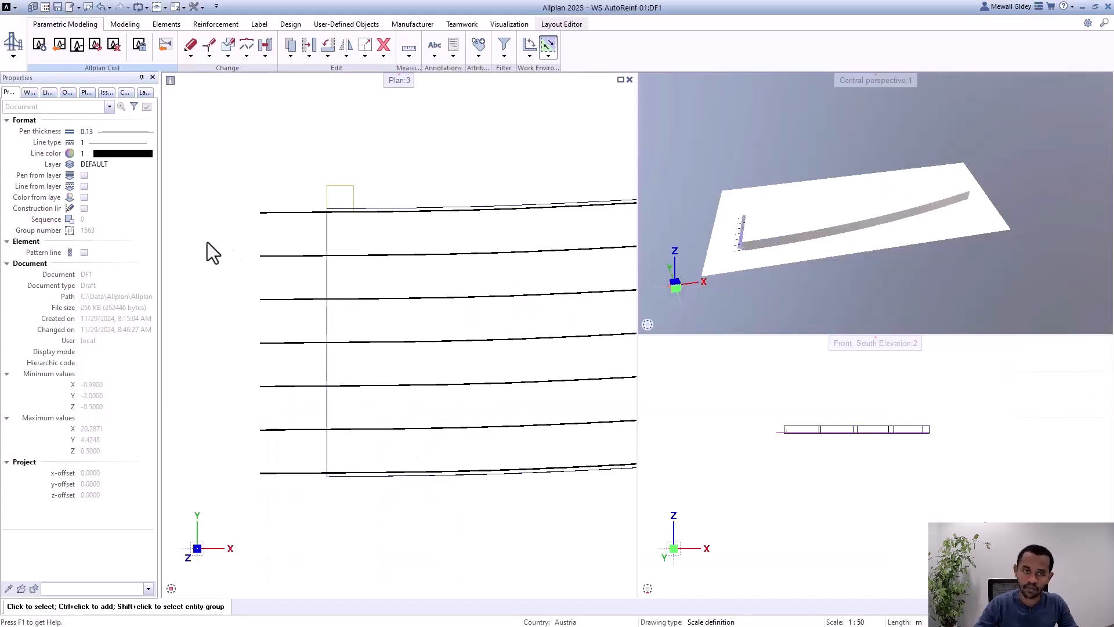
click(96, 46)
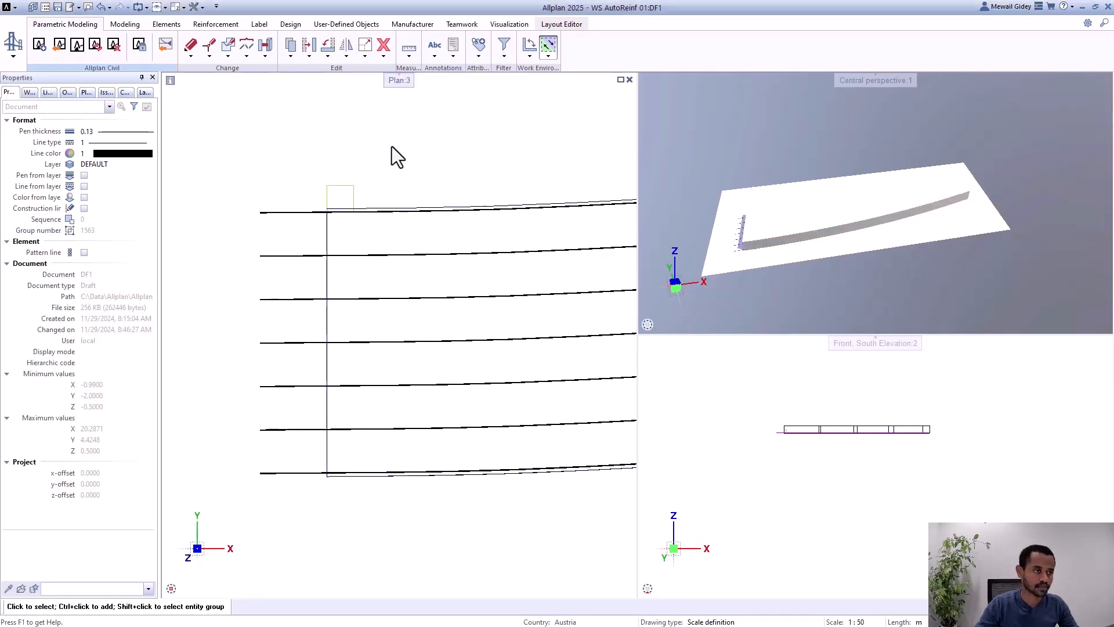
click(94, 47)
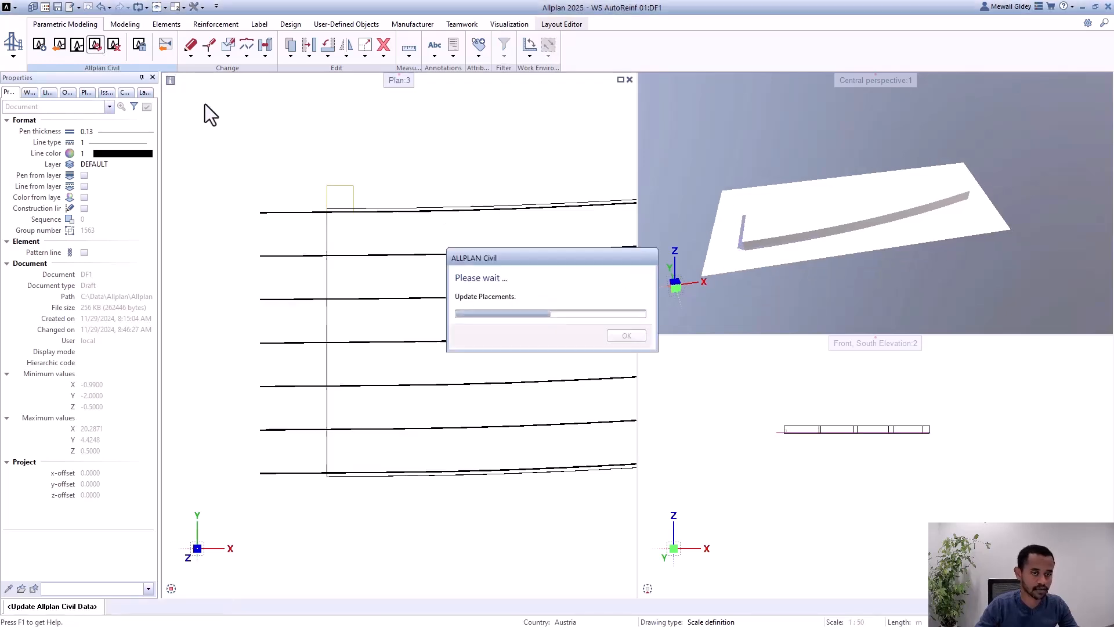
Step: Try raising the area in the longitudinal reinforcement's placing regions to about 2190 mm², and leave the reinforcement's editing without saving the regions
click(336, 190)
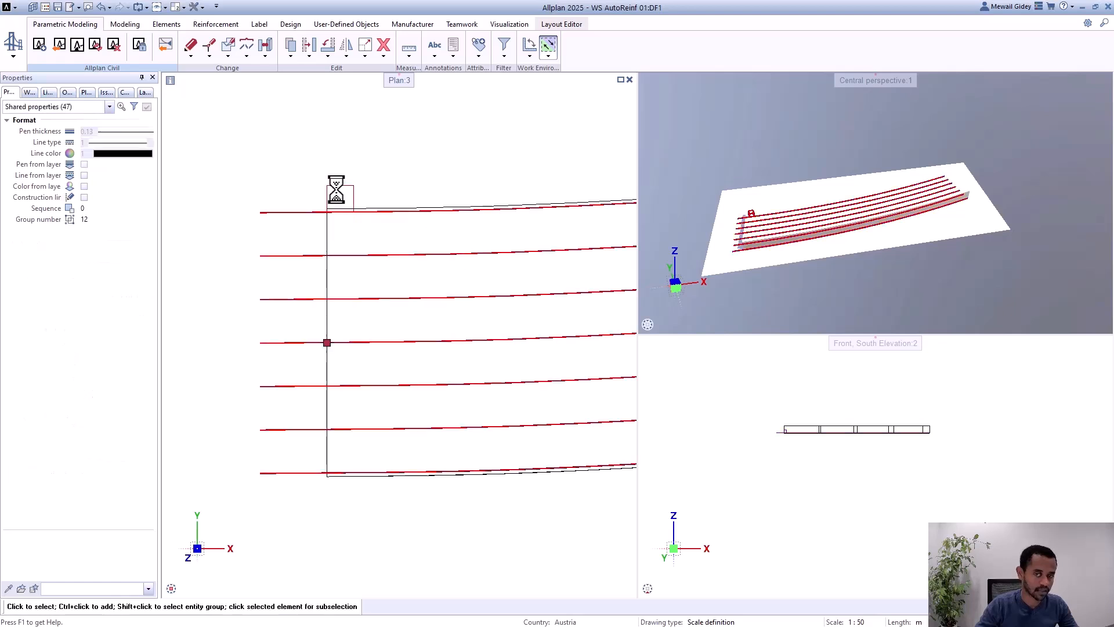
click(123, 254)
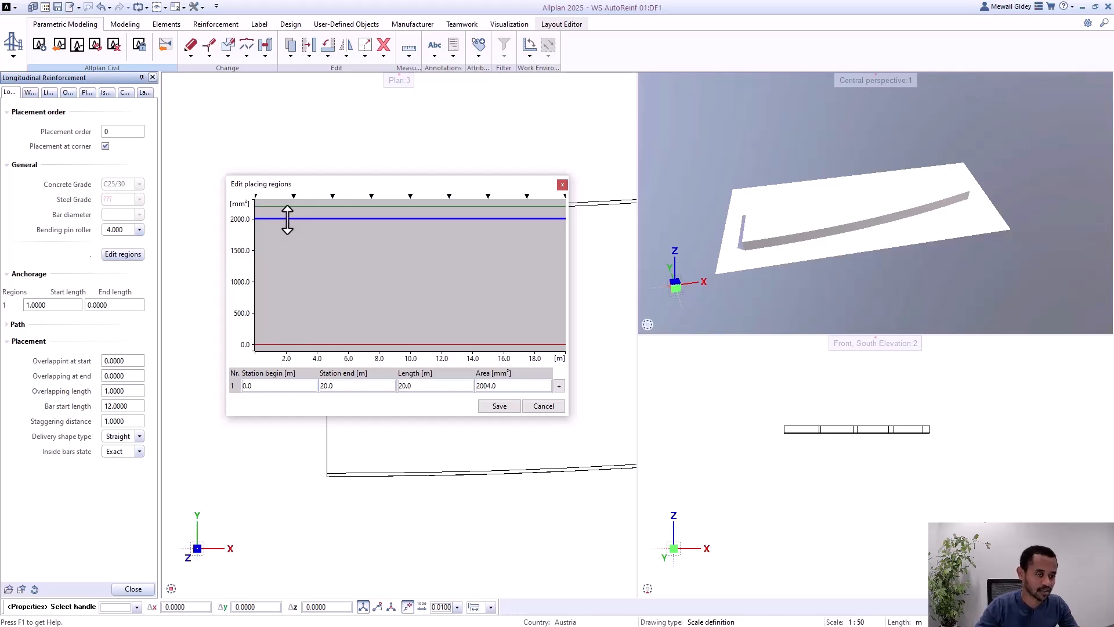
drag(288, 219, 287, 207)
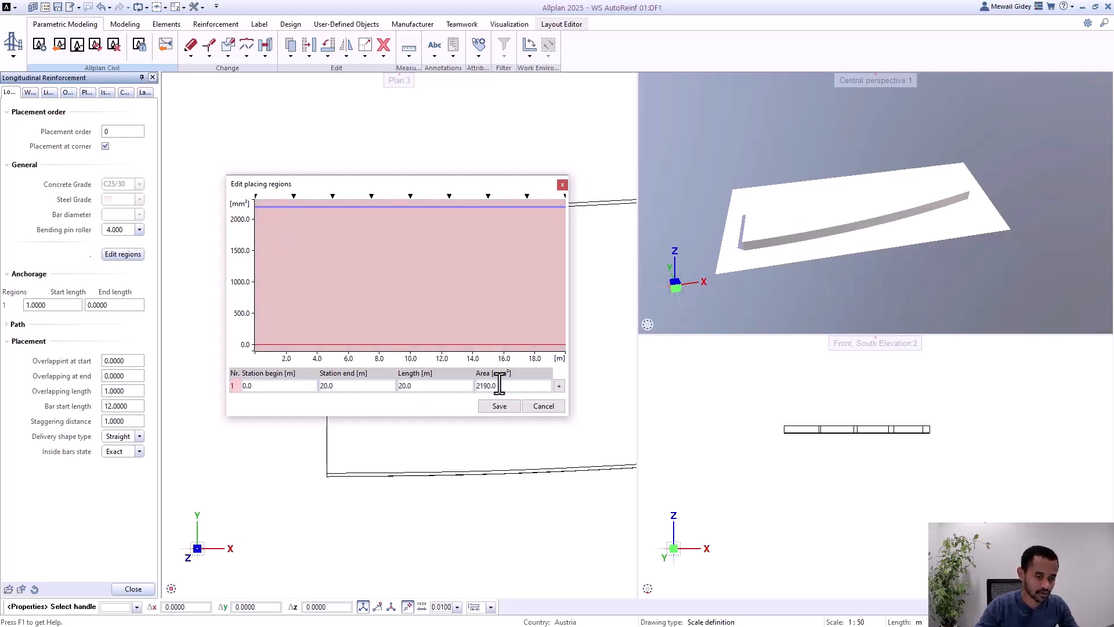
drag(443, 206, 439, 226)
click(542, 405)
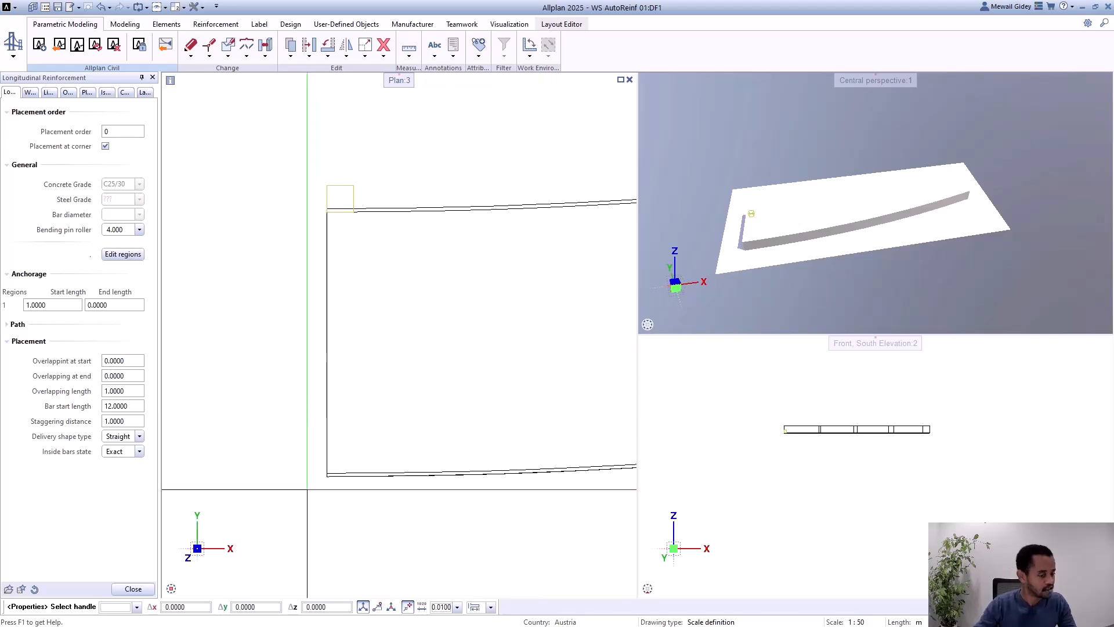
key(Escape)
Step: Switch to ALLPLAN Civil in full-screen size and open the cross section Rectangle_1 for editing
scroll(240, 302, down, 2)
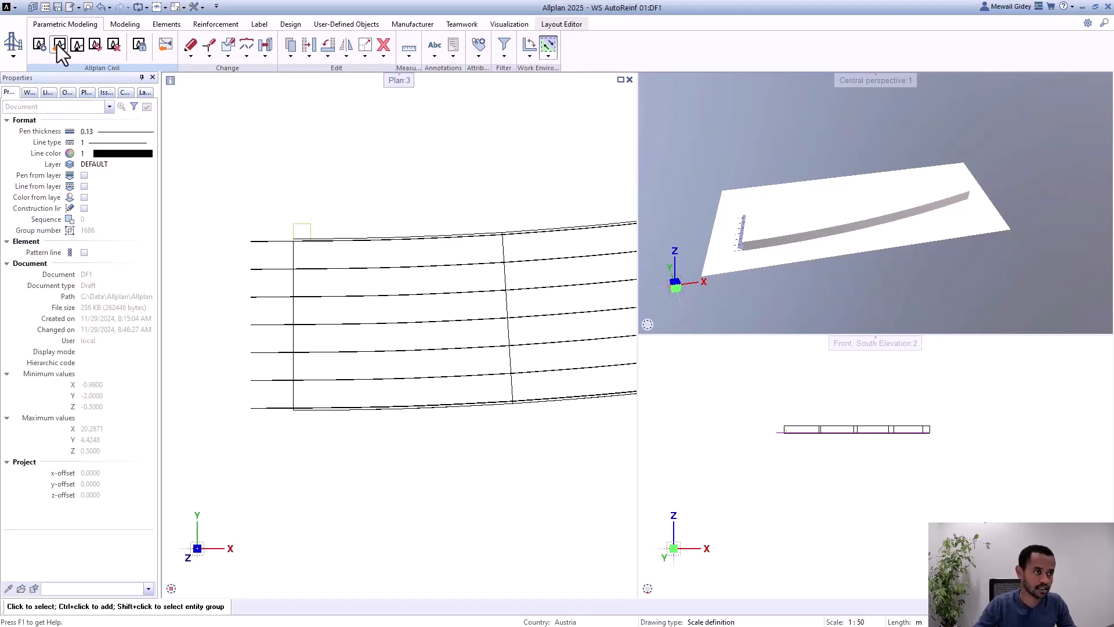
click(78, 45)
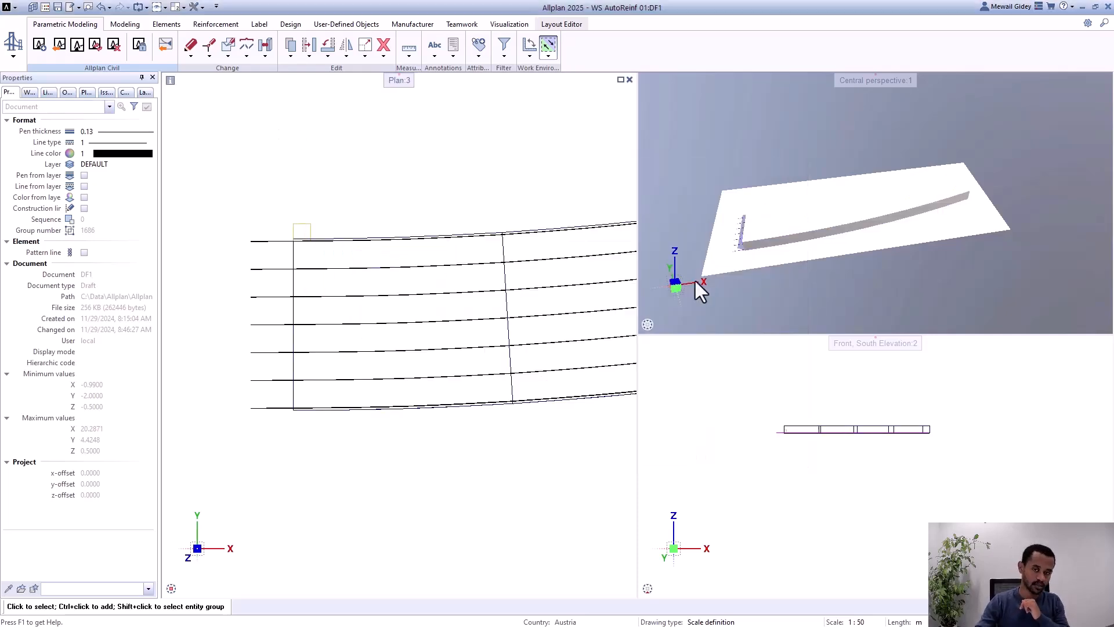
scroll(745, 238, up, 3)
scroll(745, 238, up, 5)
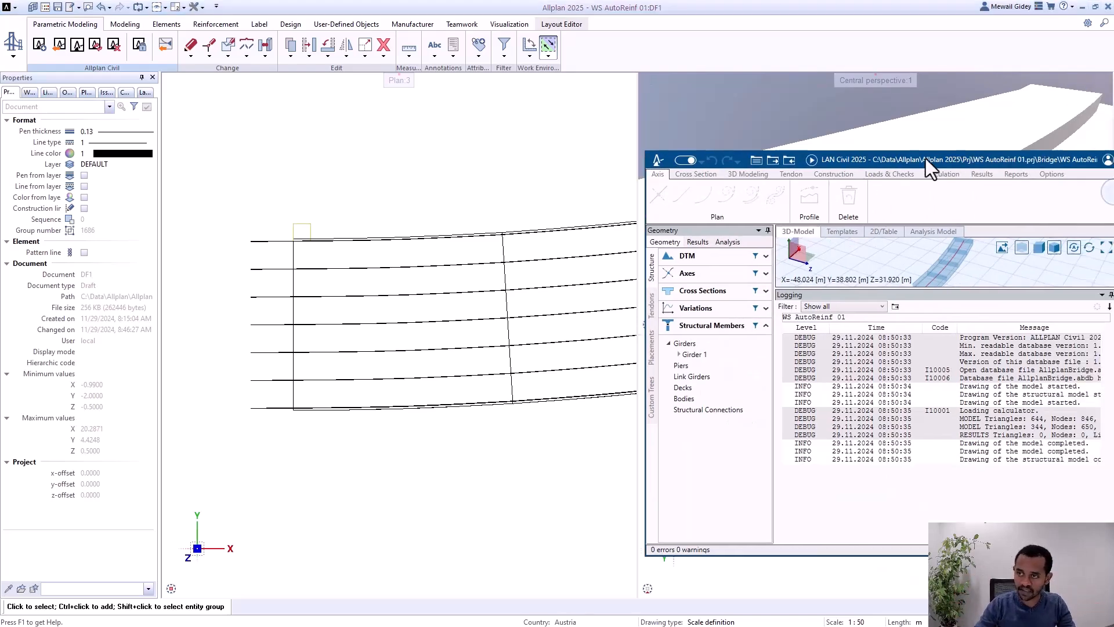
drag(925, 159, 646, 149)
click(916, 148)
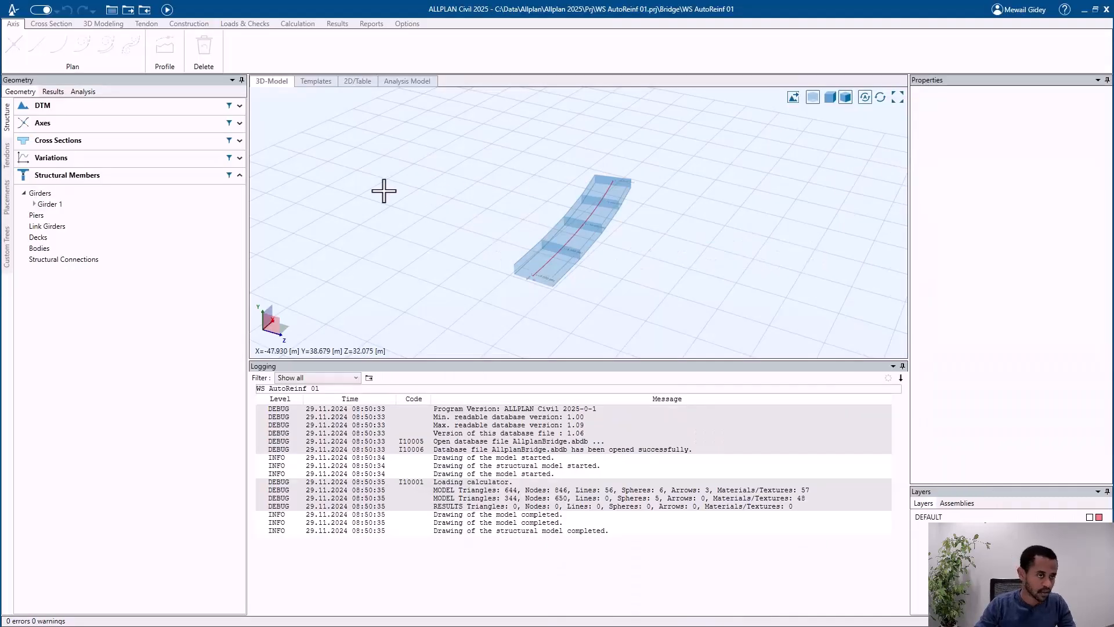
click(53, 142)
click(106, 158)
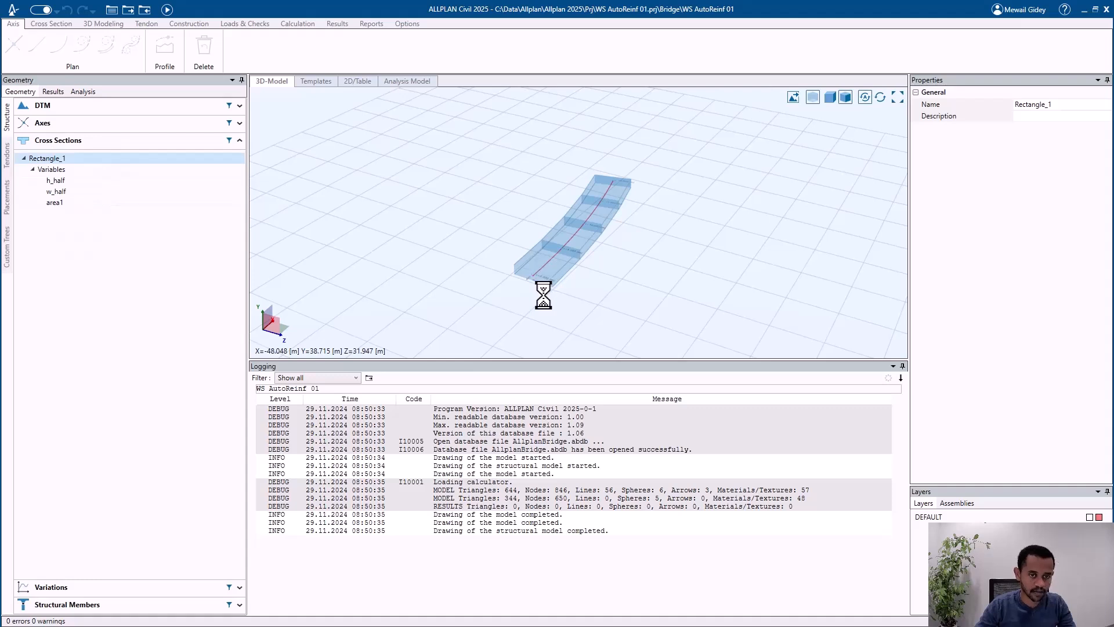
click(56, 26)
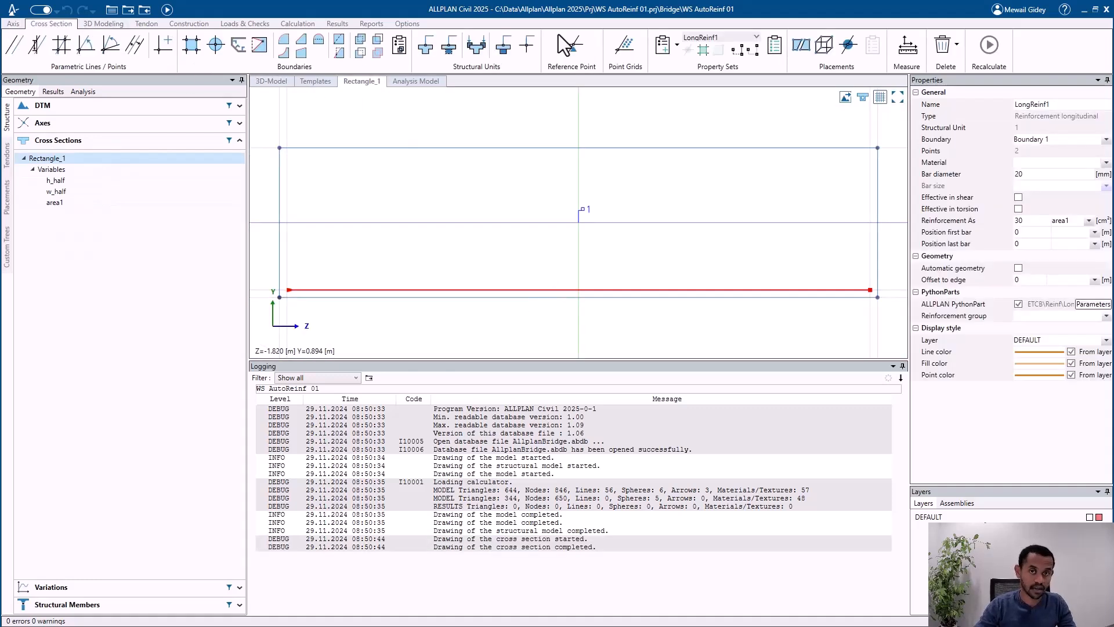
Step: Add a shear reinforcement property set to beam unit 1 of the rectangular cross section
click(678, 44)
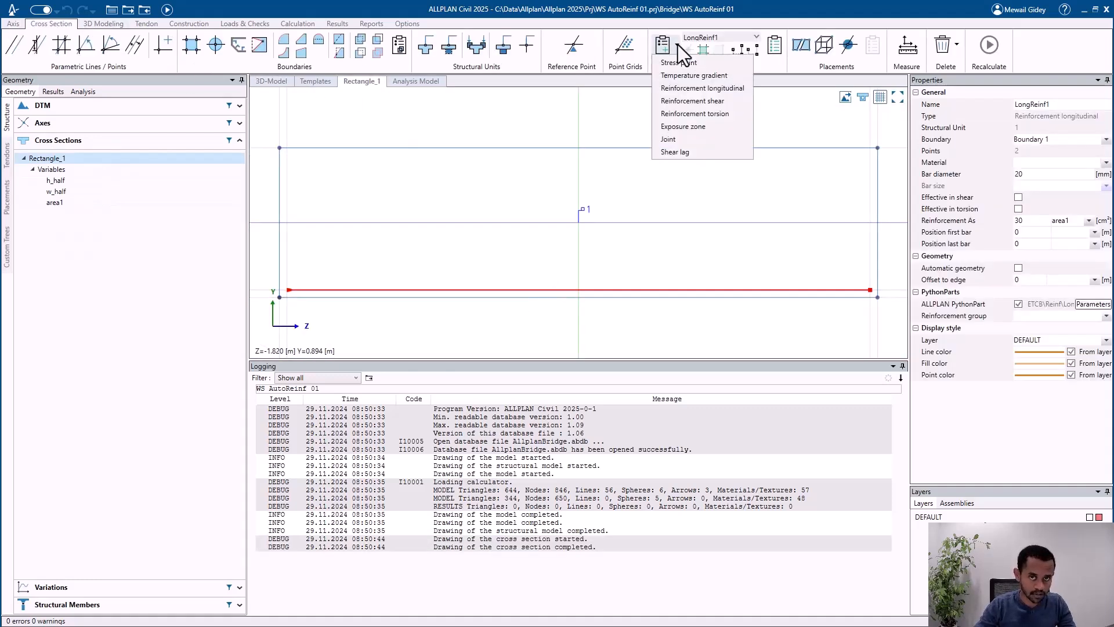
click(710, 100)
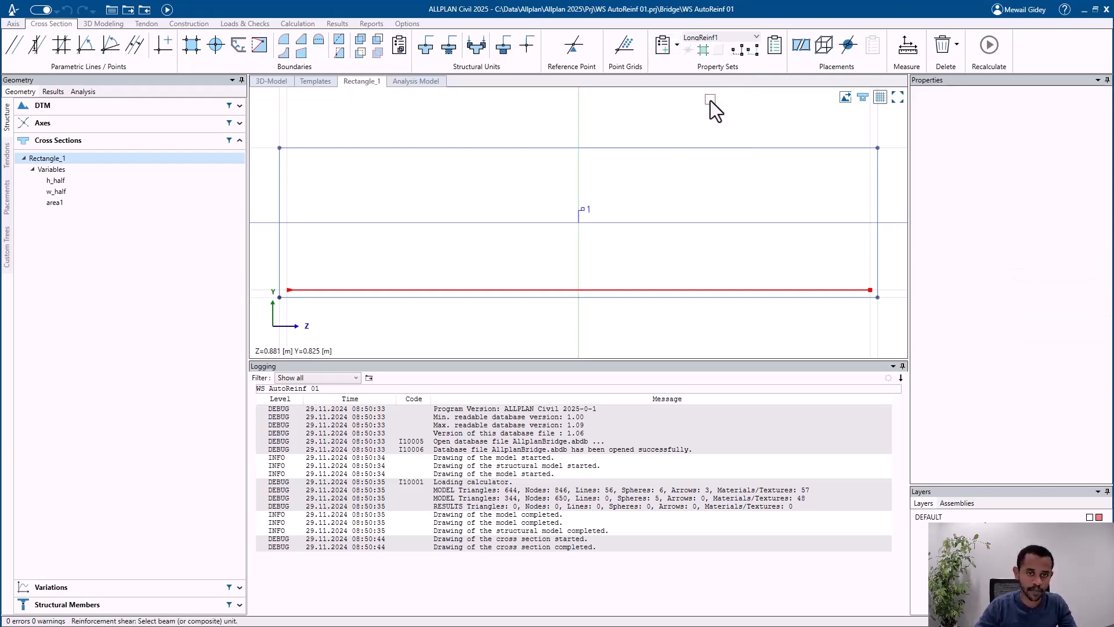
click(648, 150)
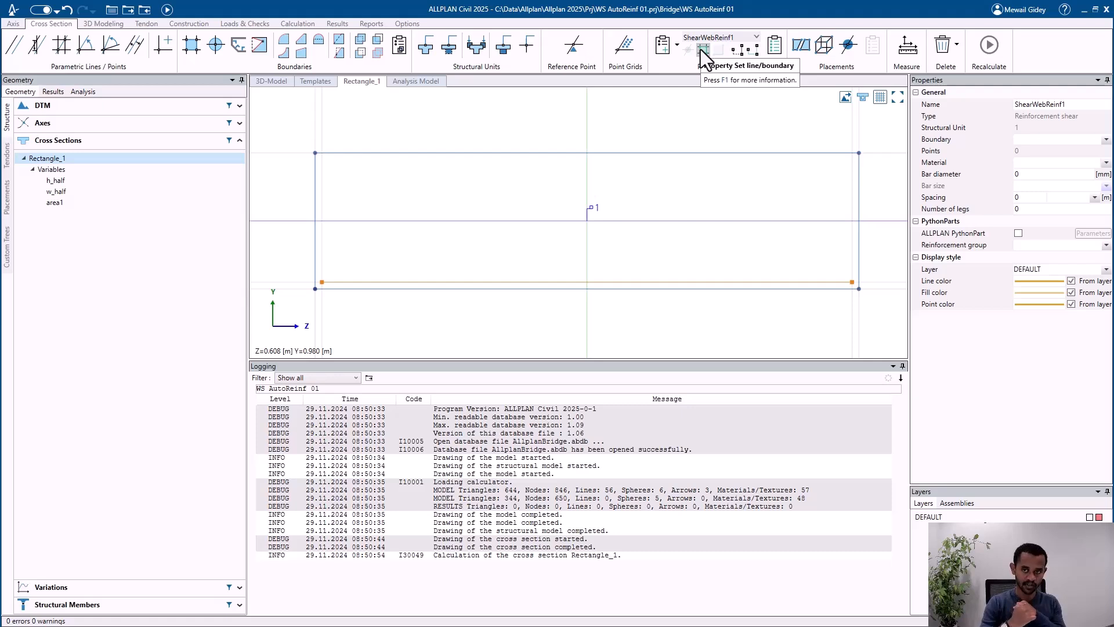
Step: Try Boundary 1 as the boundary of the shear reinforcement set and clear the assignment again
click(1051, 140)
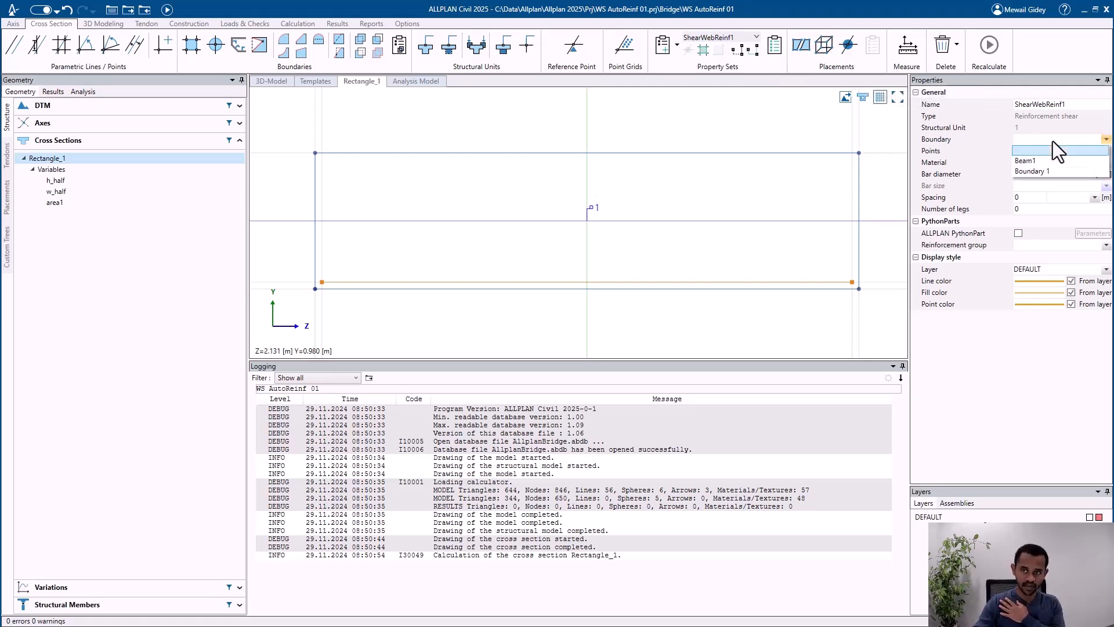
click(1050, 171)
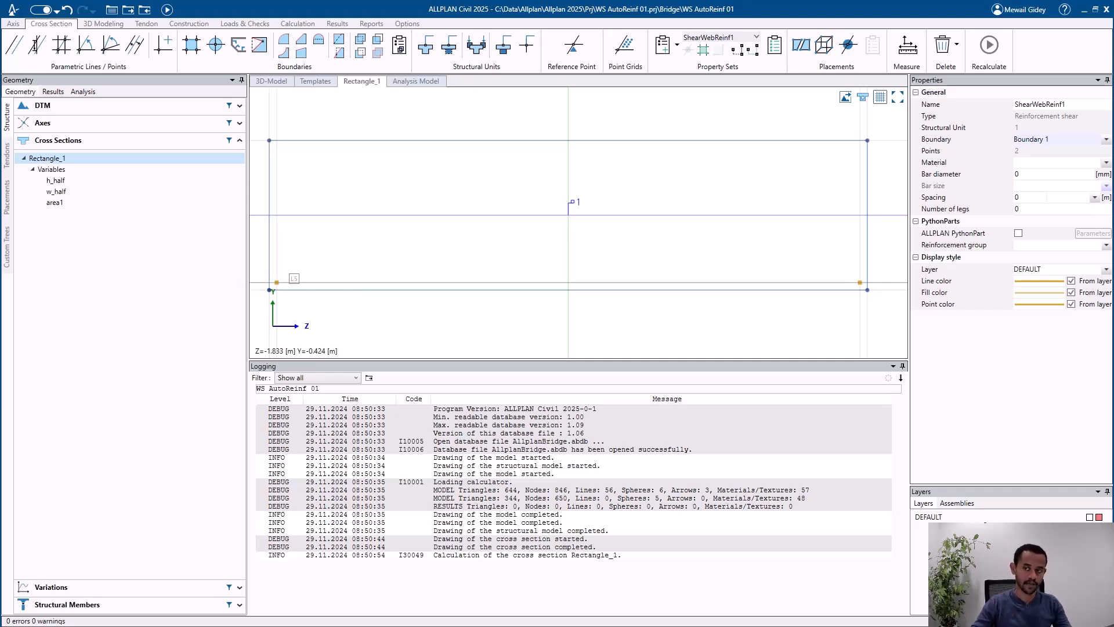
click(1037, 142)
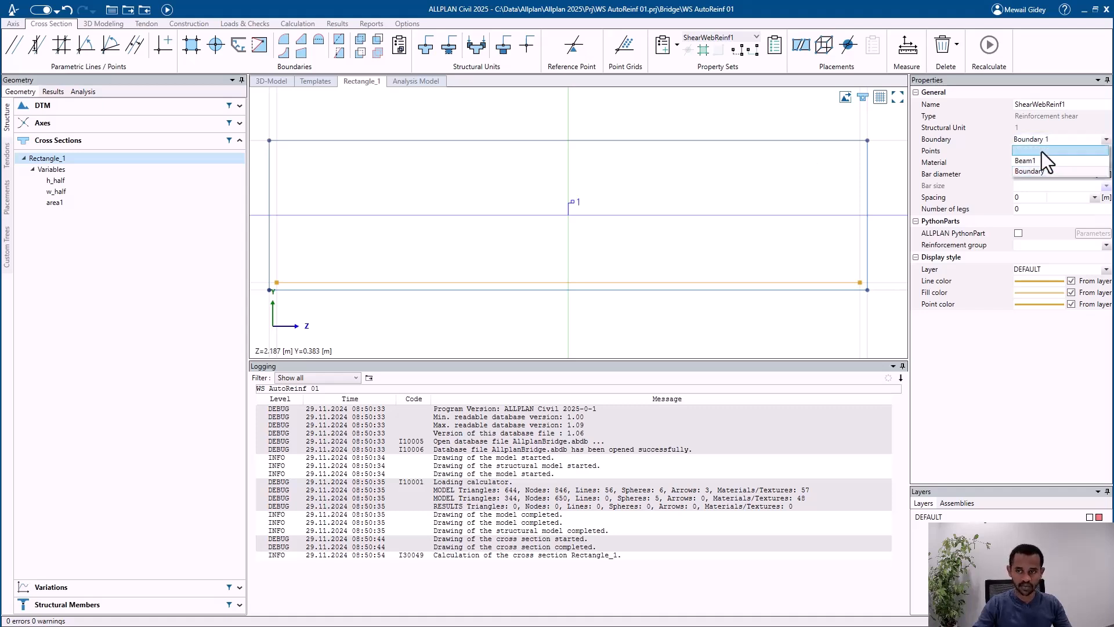
click(1042, 151)
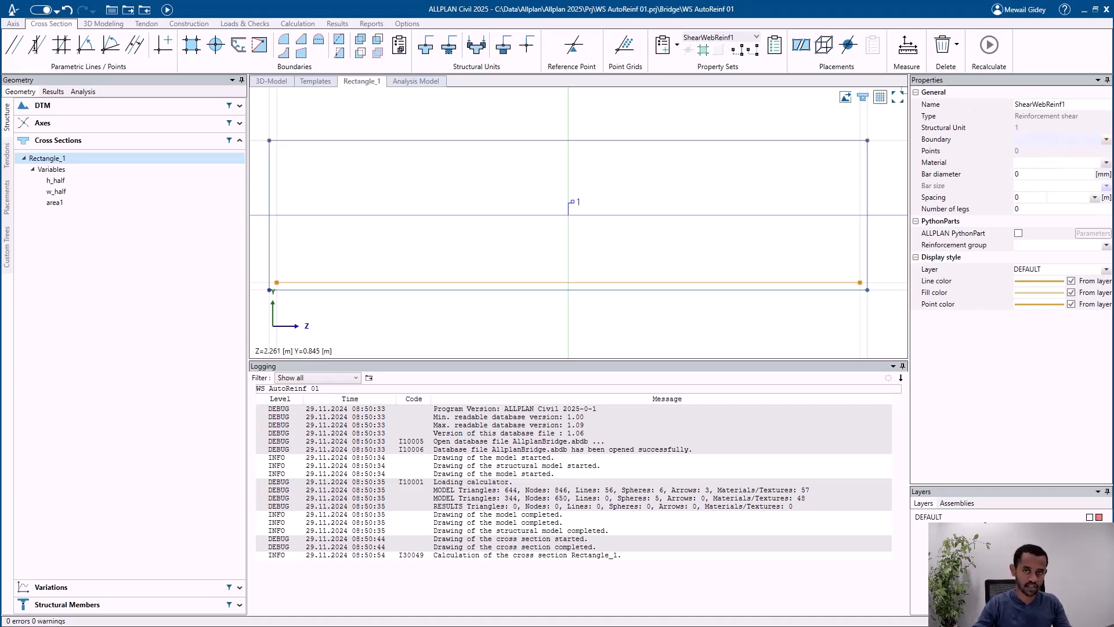
Step: Create a U-shaped boundary for the shear reinforcement through the four cover-line intersection points, from the section's upper left around the base to the upper right
click(703, 51)
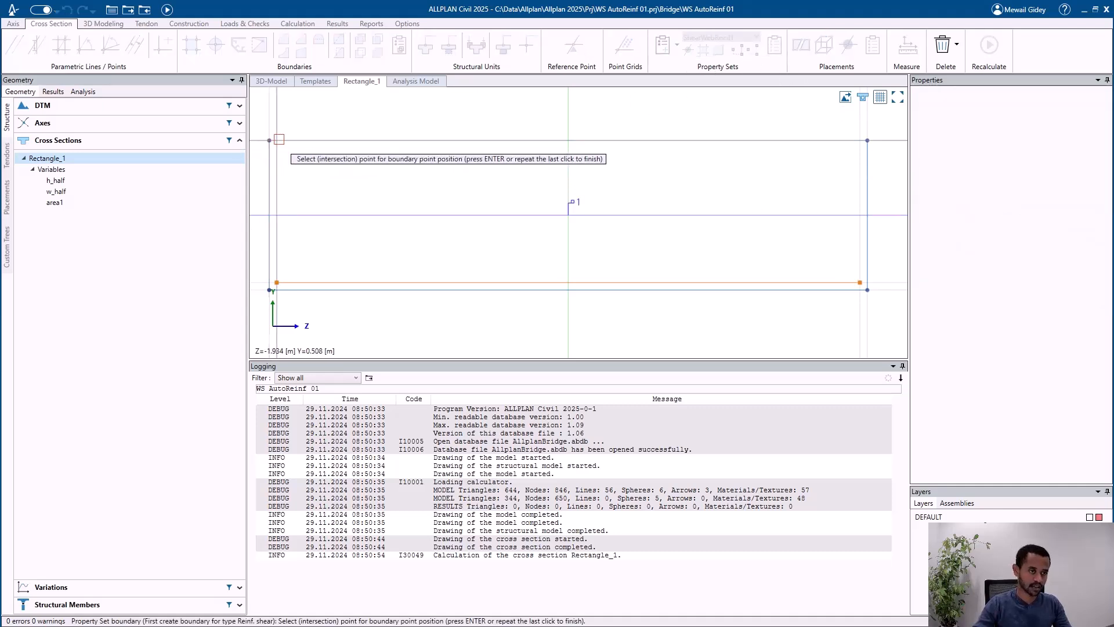
click(277, 283)
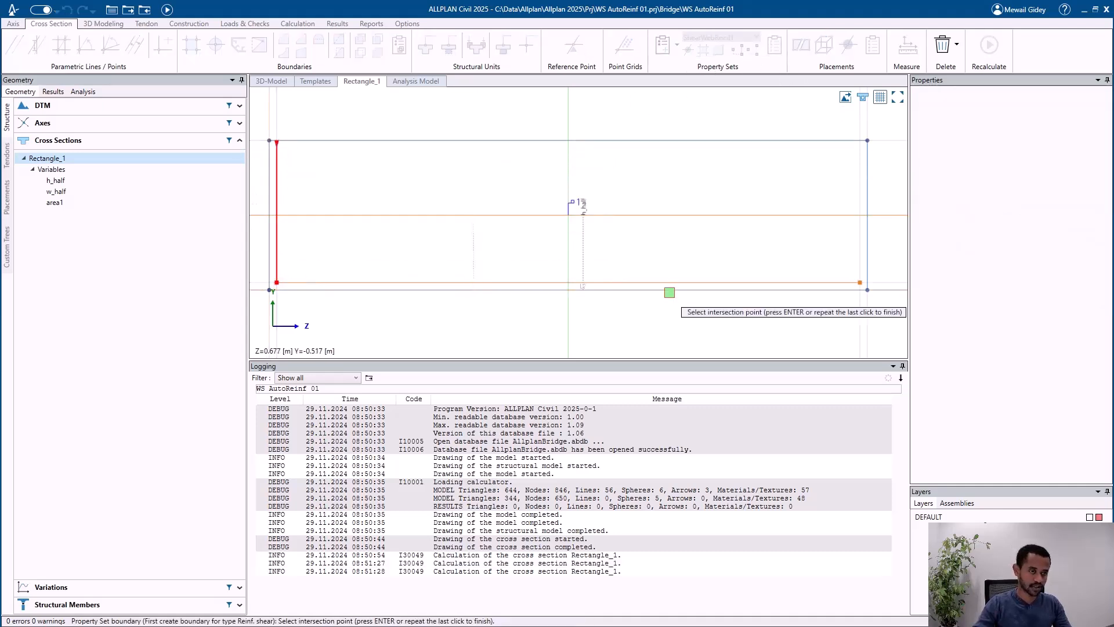
click(860, 283)
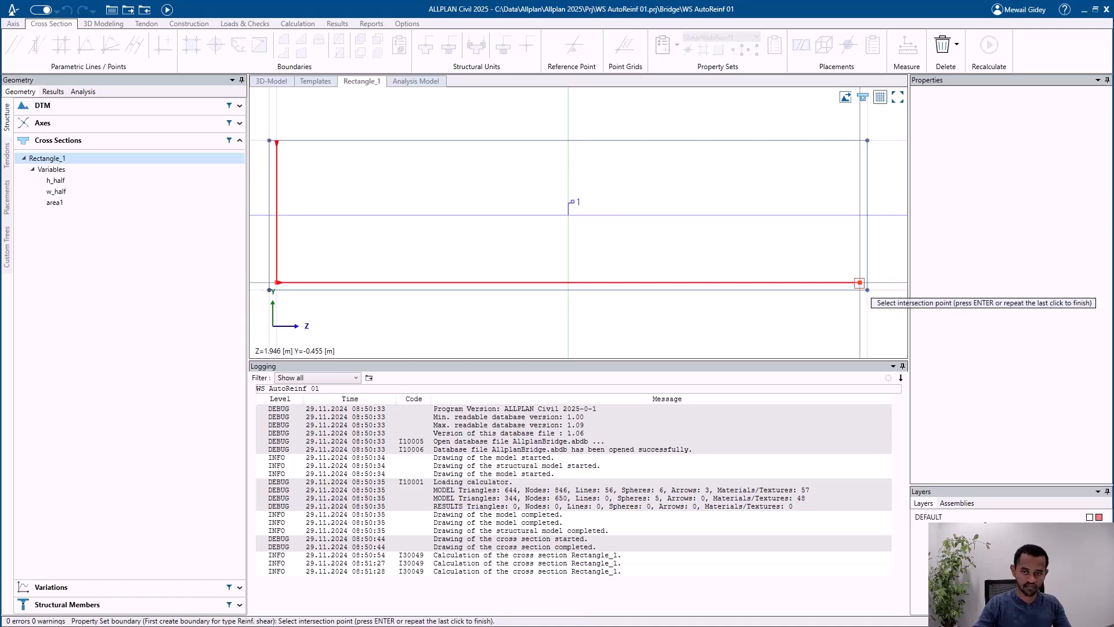
click(860, 141)
key(Return)
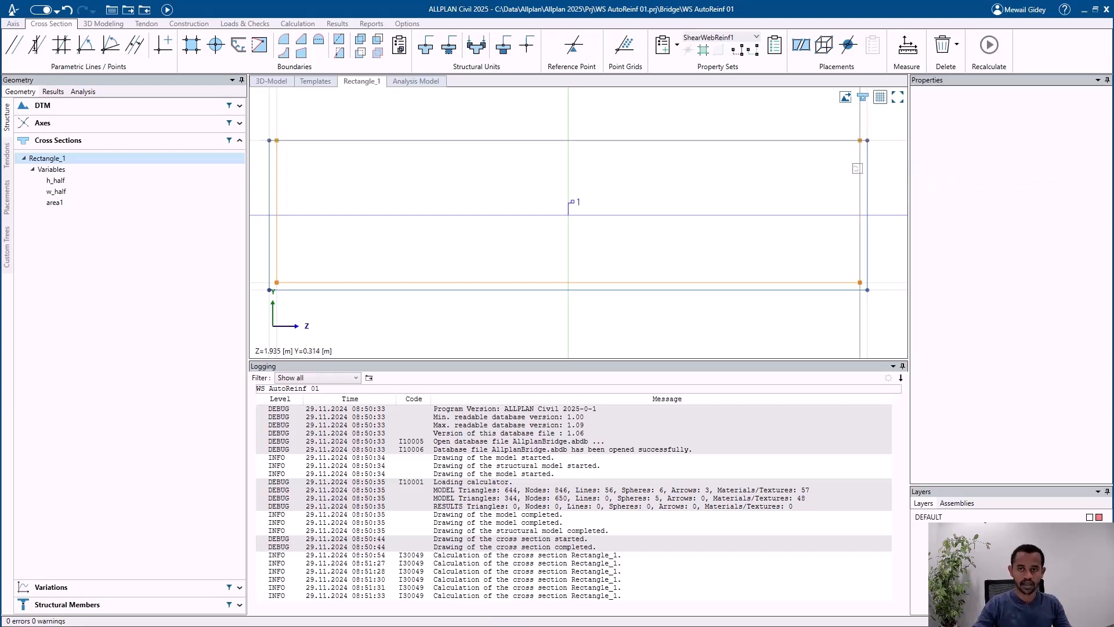
Step: Set the shear reinforcement set ShearWebReinf1 to a 14 mm bar diameter, 0.2 m spacing and 1 leg
click(860, 177)
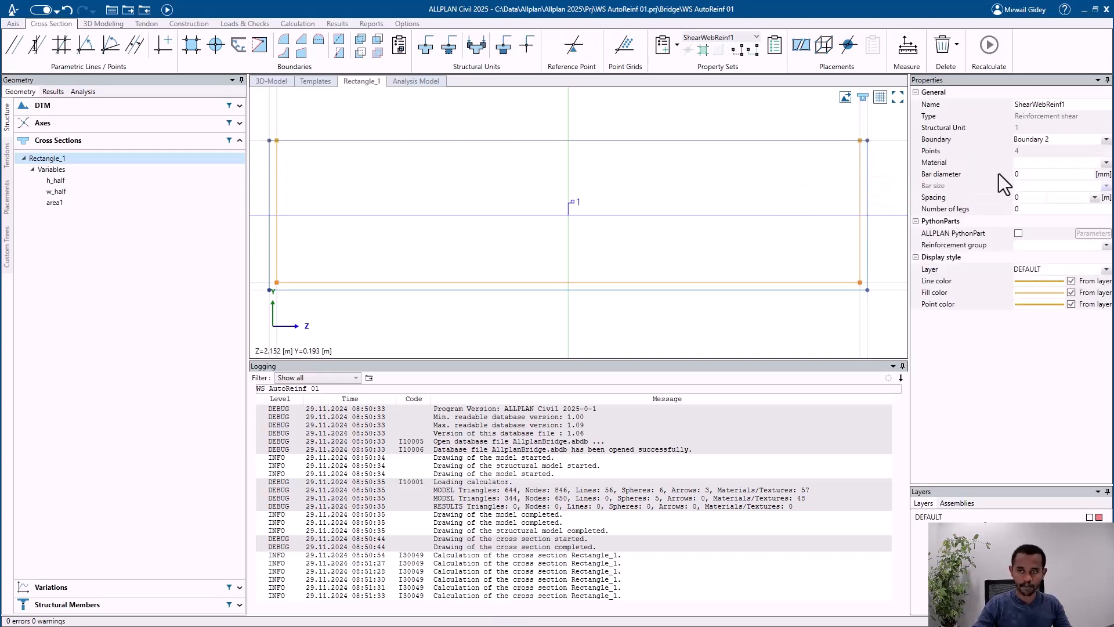
click(1029, 174)
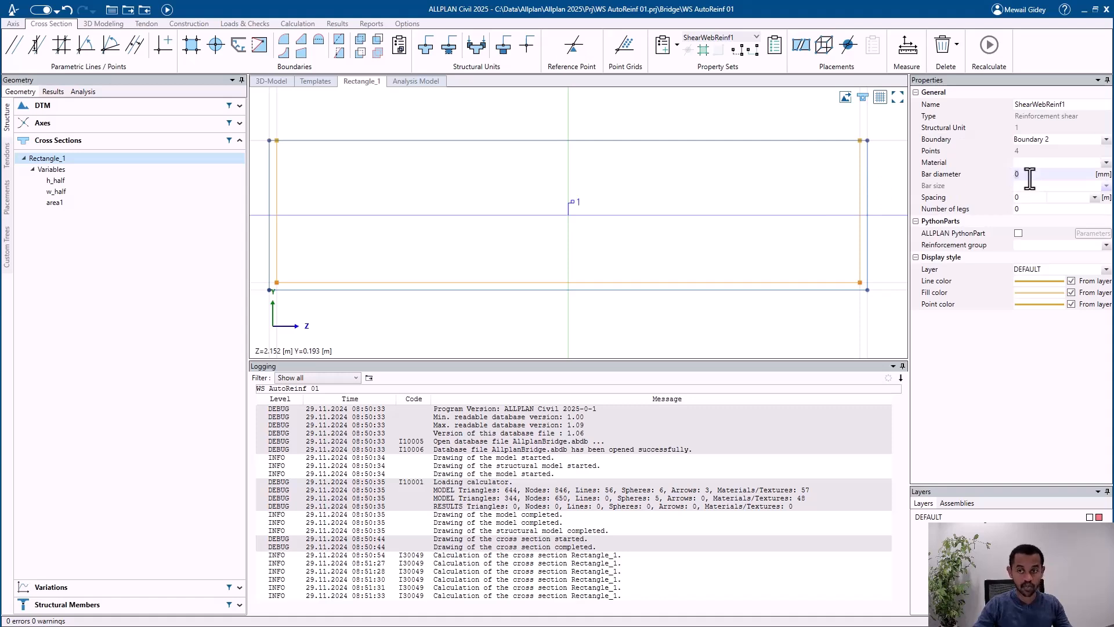
text(14)
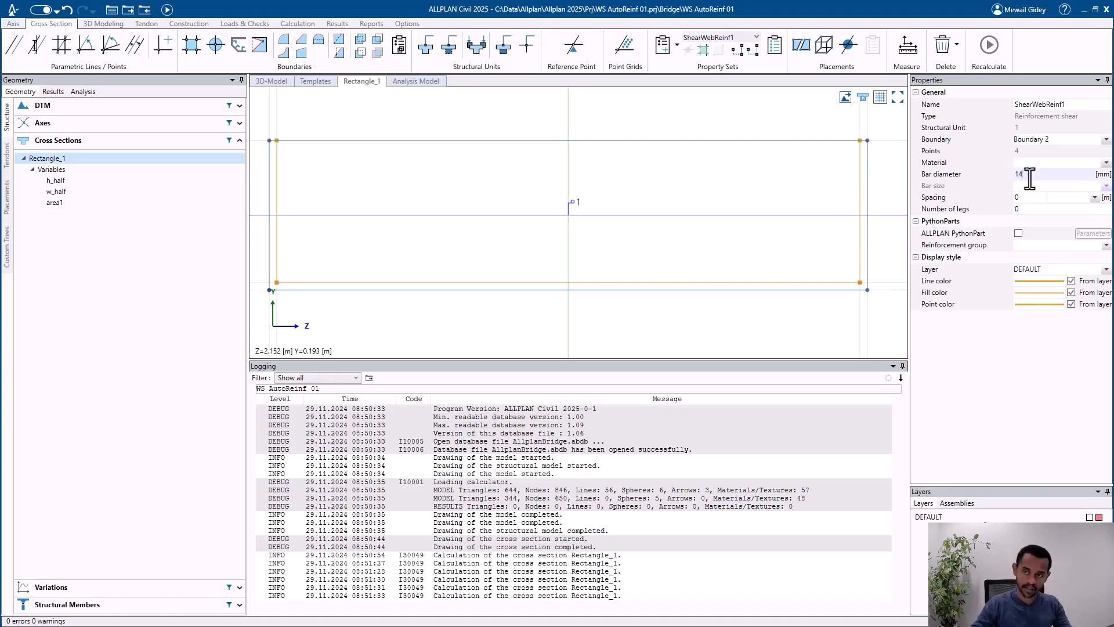
key(Tab)
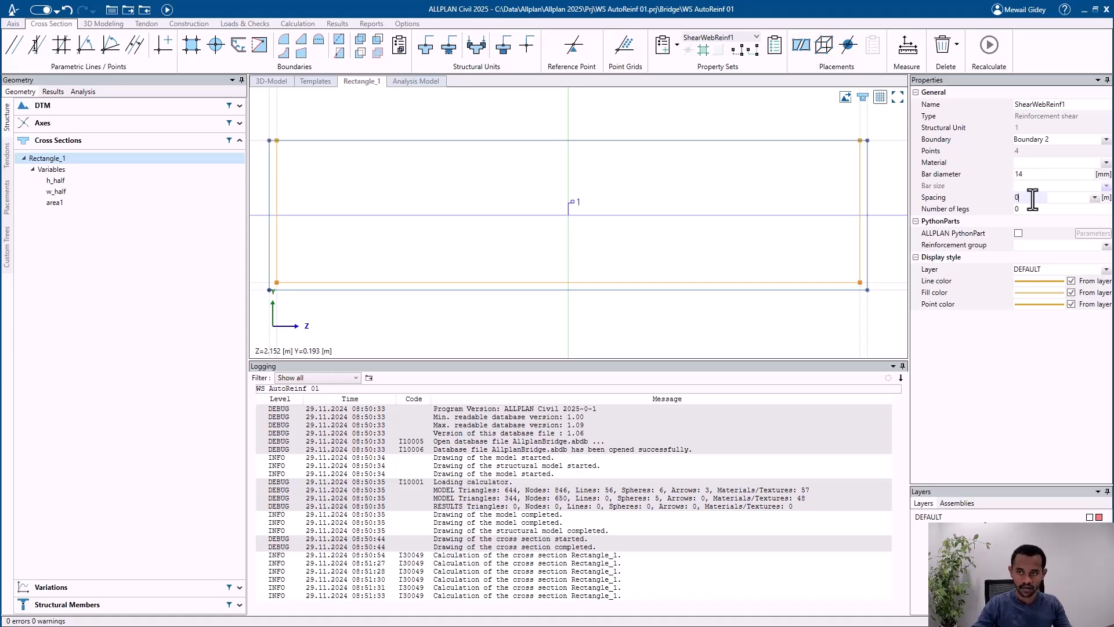
text(.2)
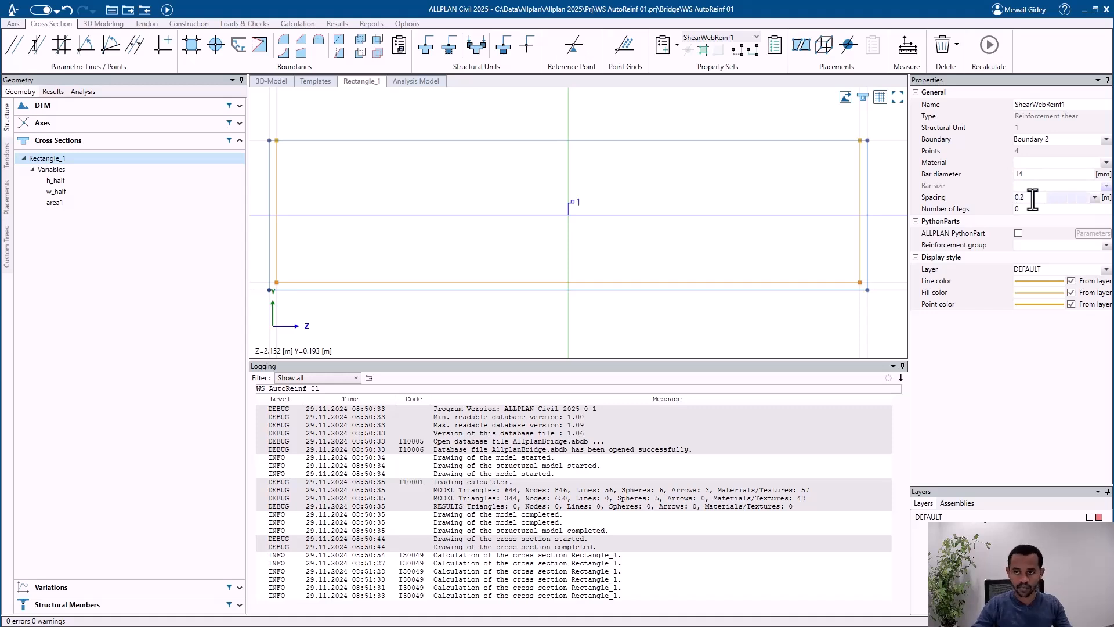
click(1027, 210)
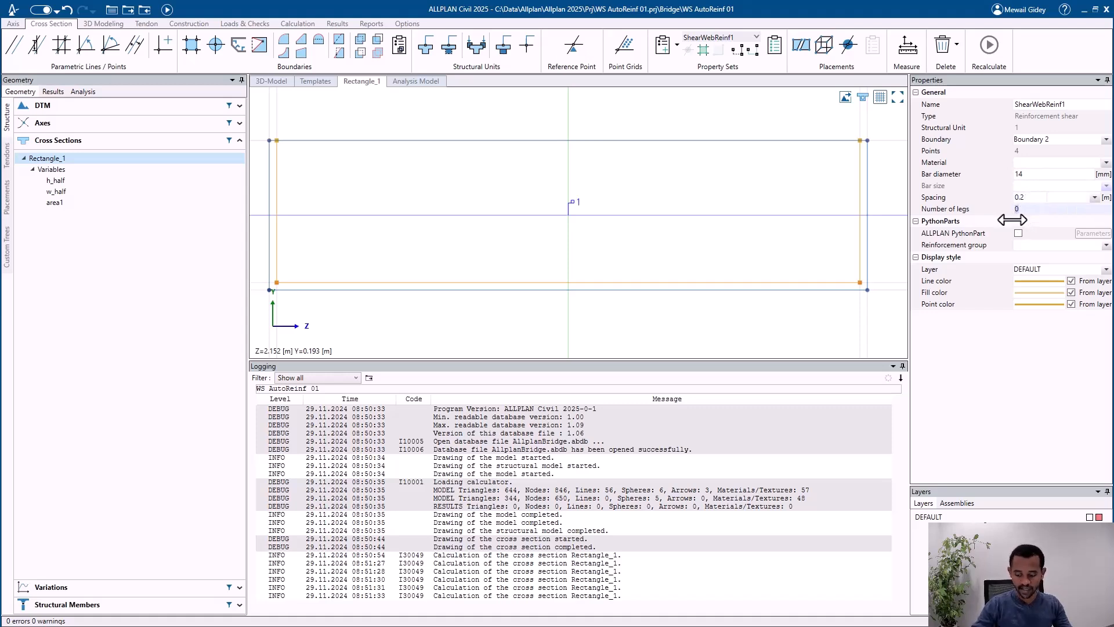
text(1)
key(Tab)
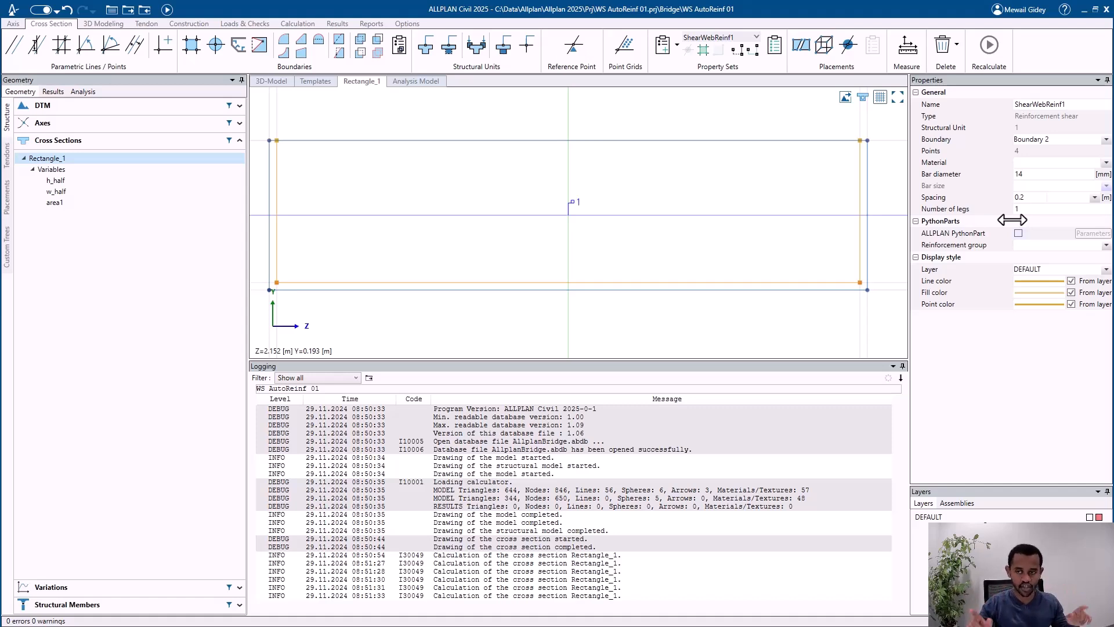
Step: Enable the ALLPLAN PythonPart for the shear set, assign ShearReinfSweepUniformlyDistributed.pyp to it and save the placement parameters
click(1018, 233)
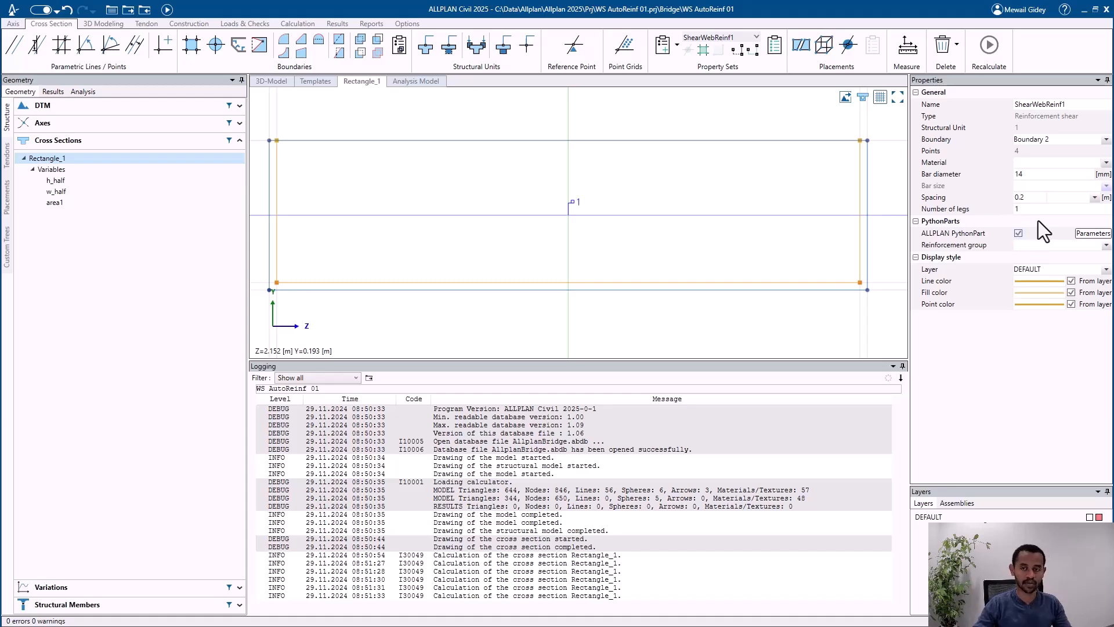
click(1093, 234)
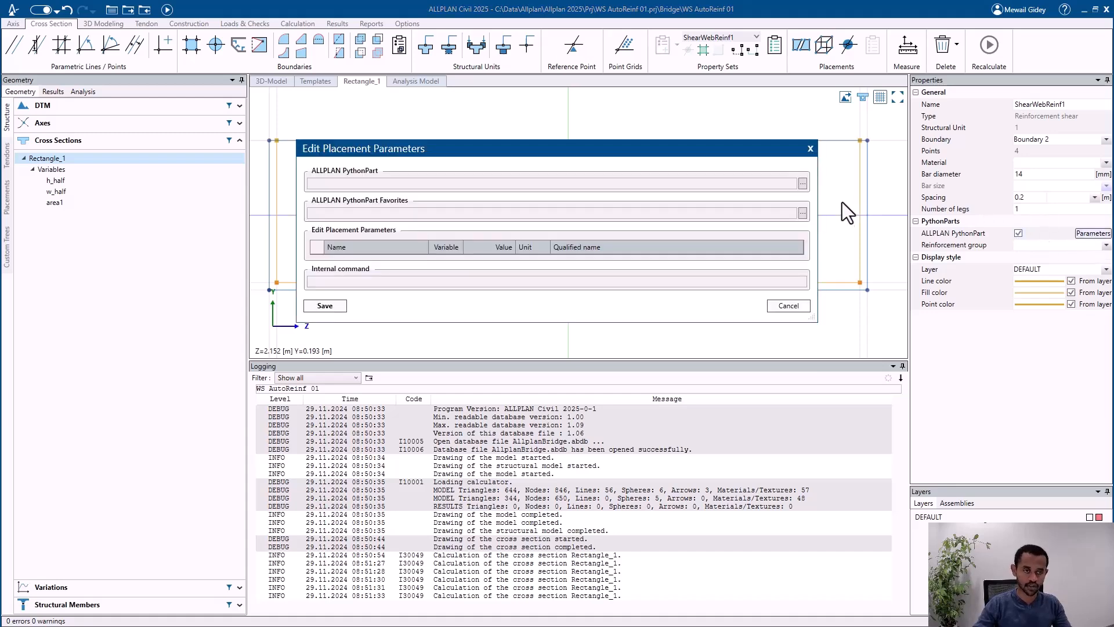
click(801, 184)
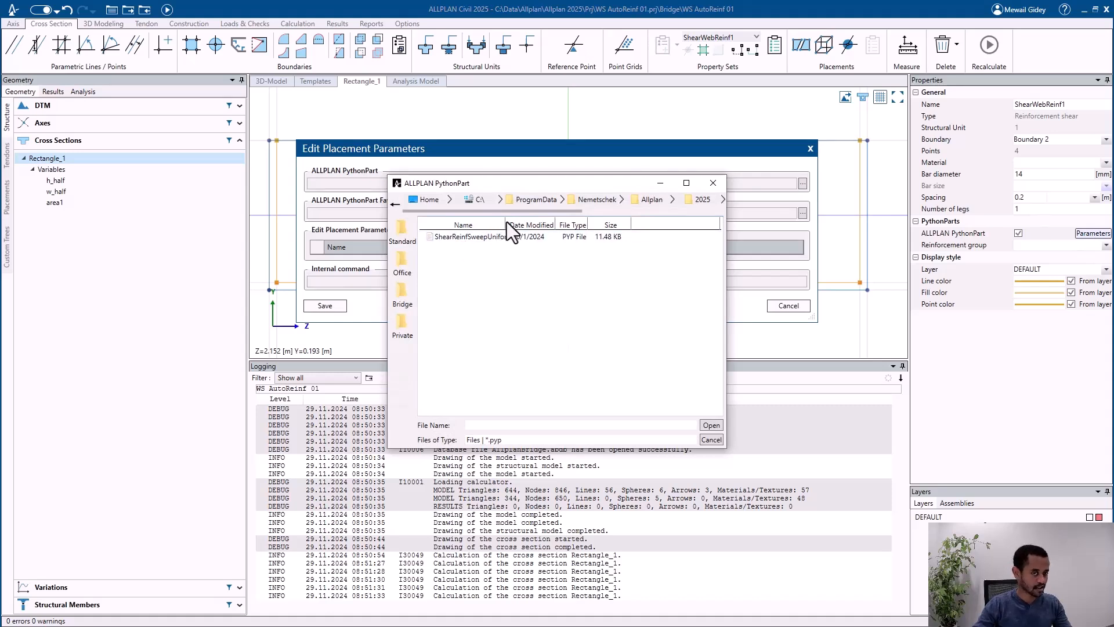
drag(505, 219, 545, 221)
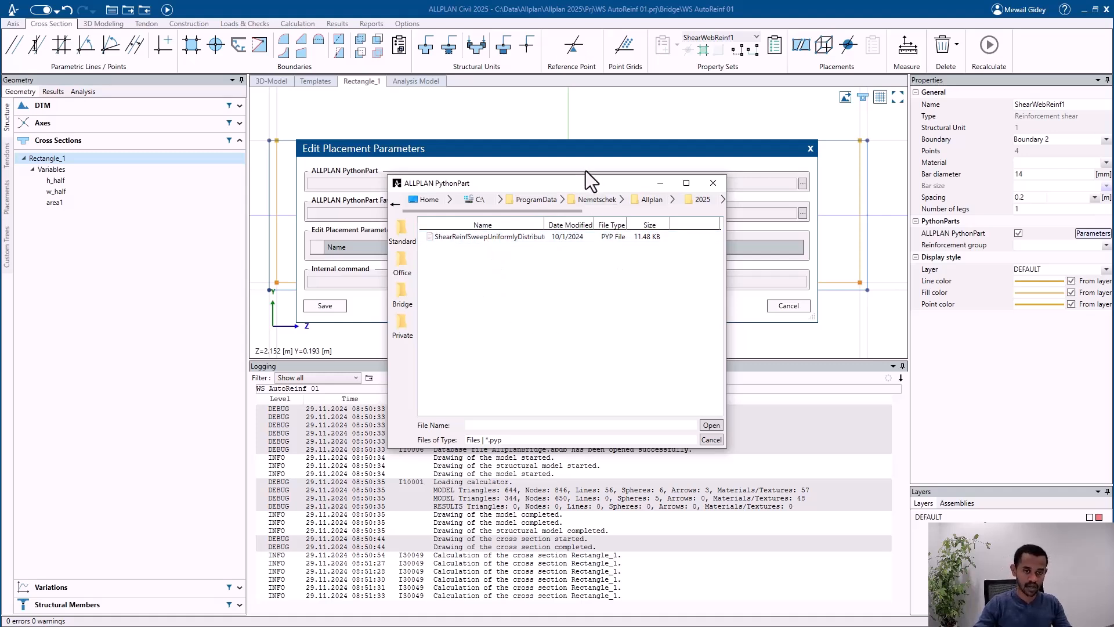
drag(583, 186, 578, 153)
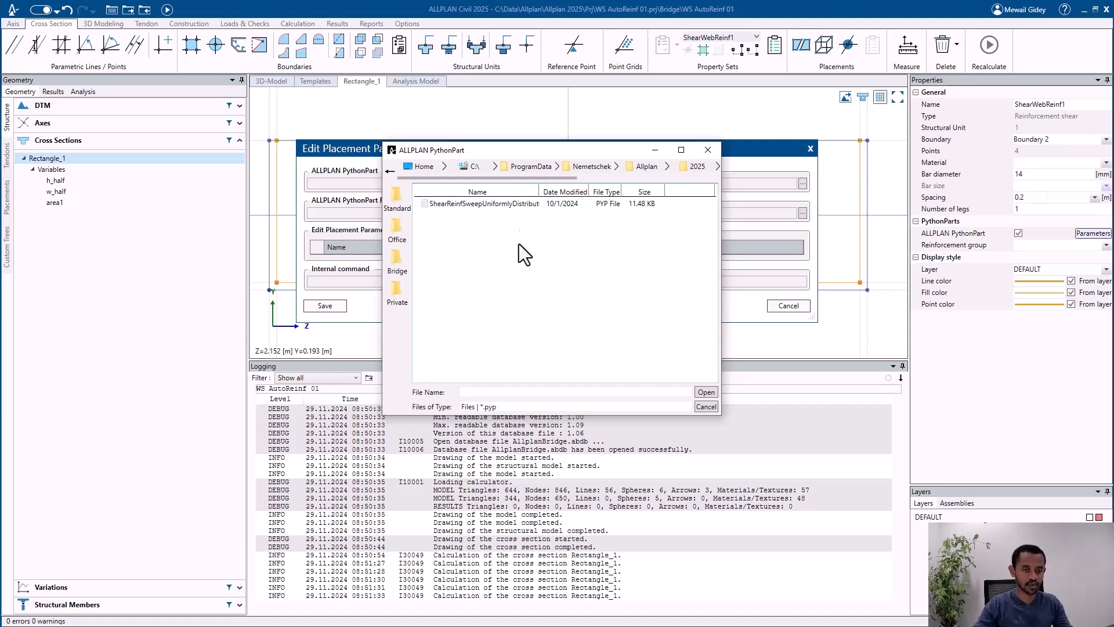
click(482, 204)
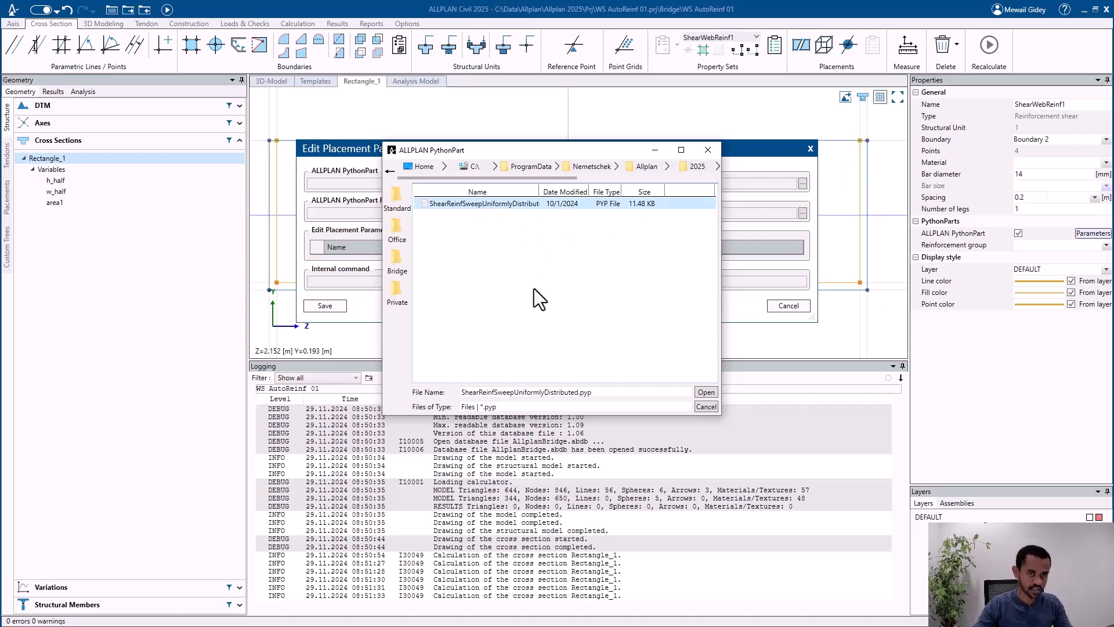
click(706, 392)
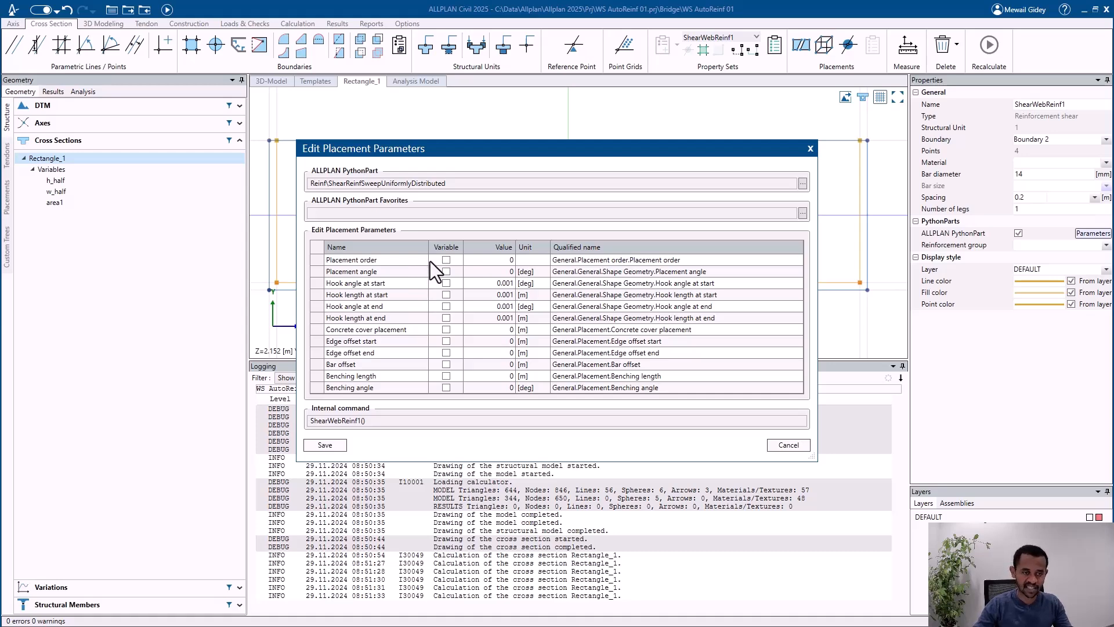
click(332, 445)
Step: Recalculate the bridge model, switch to ALLPLAN and update the imported model with the shear reinforcement
click(167, 9)
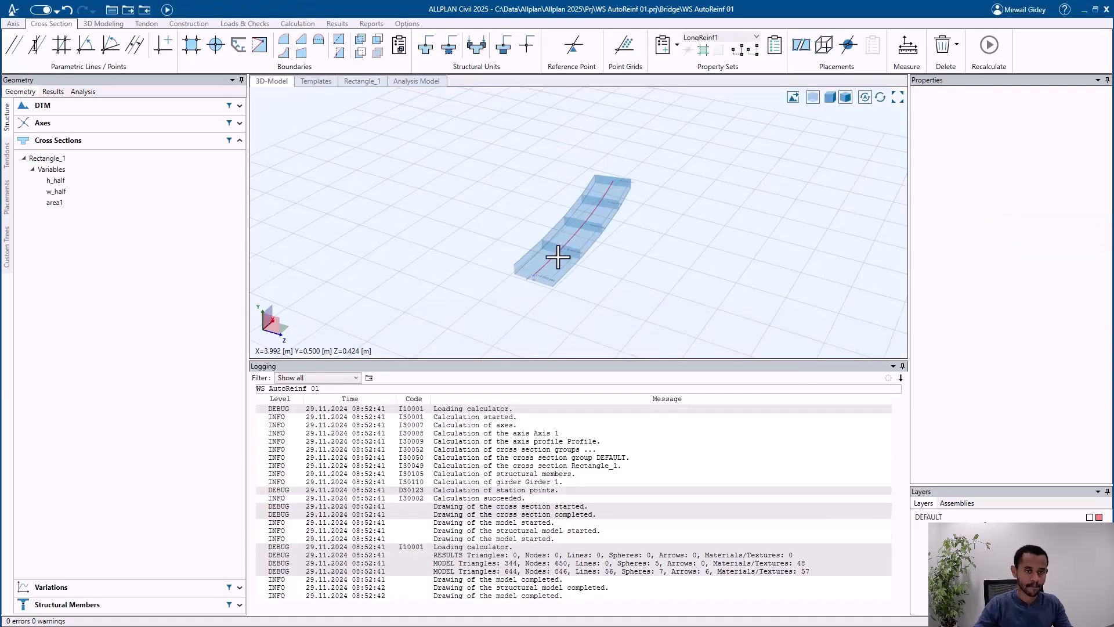
scroll(556, 263, up, 2)
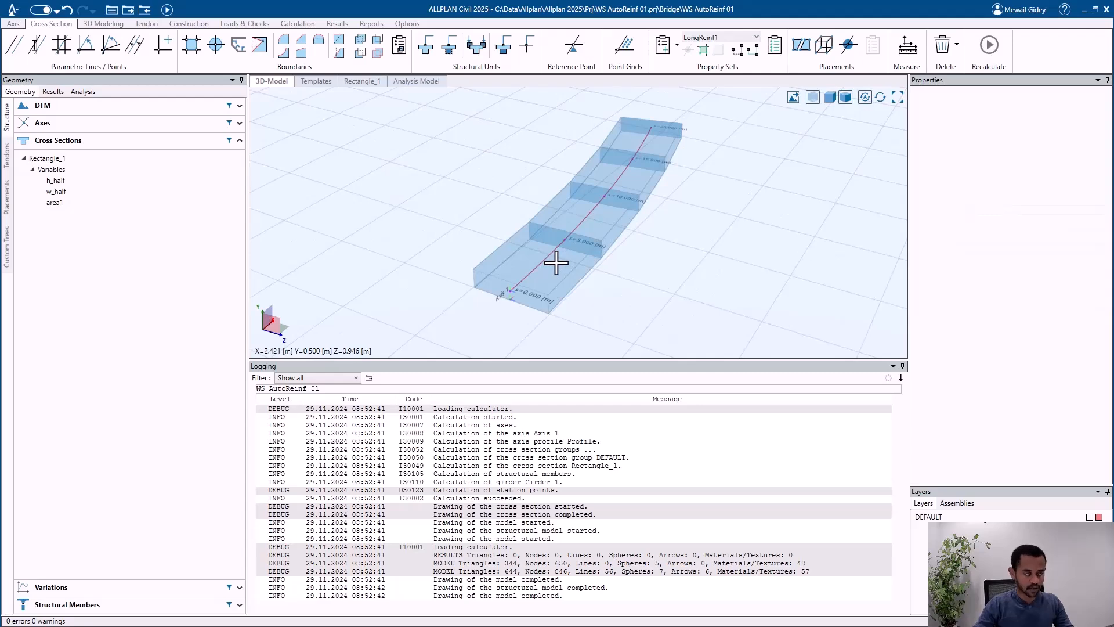
key(alt+Tab)
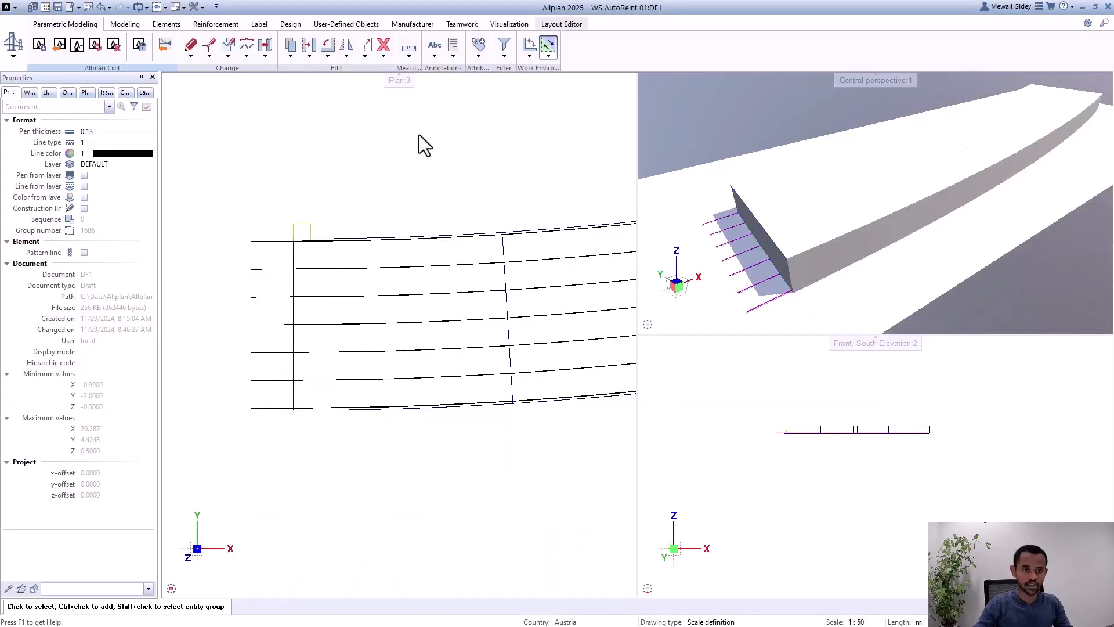
click(96, 49)
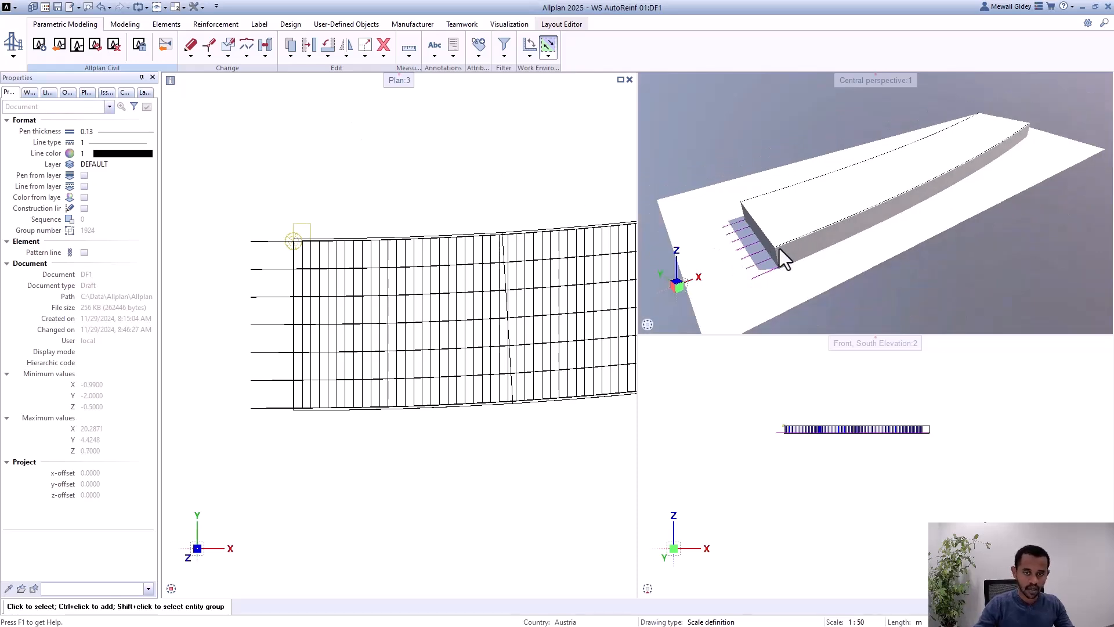
Step: Hide the 3D solids of WS AutoReinf 01 so only the reinforcement is displayed
click(1085, 325)
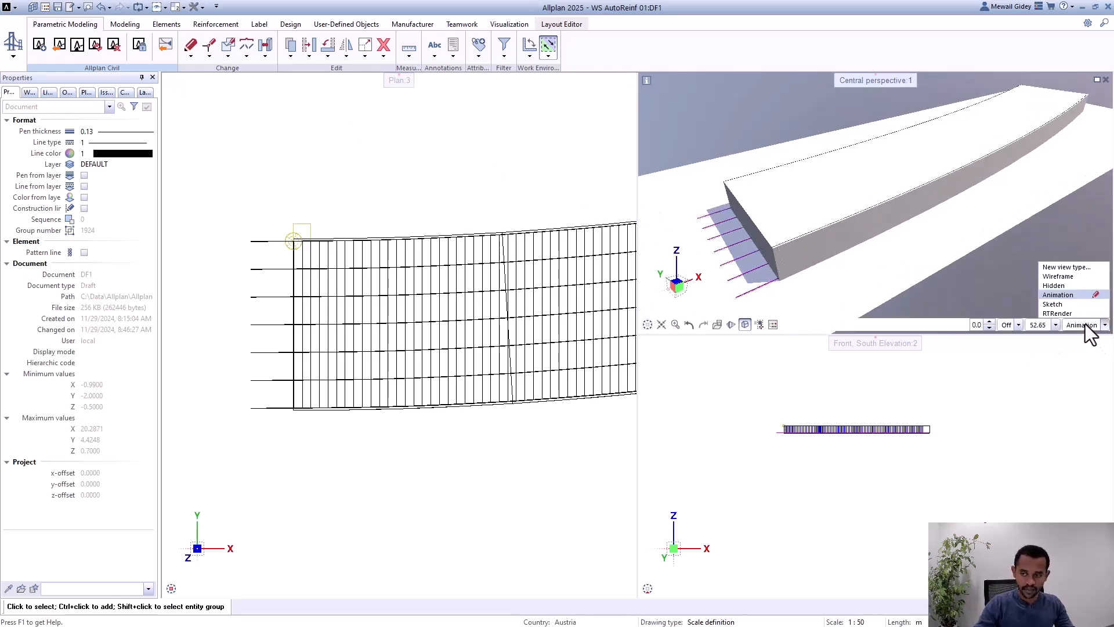
click(1071, 295)
click(67, 92)
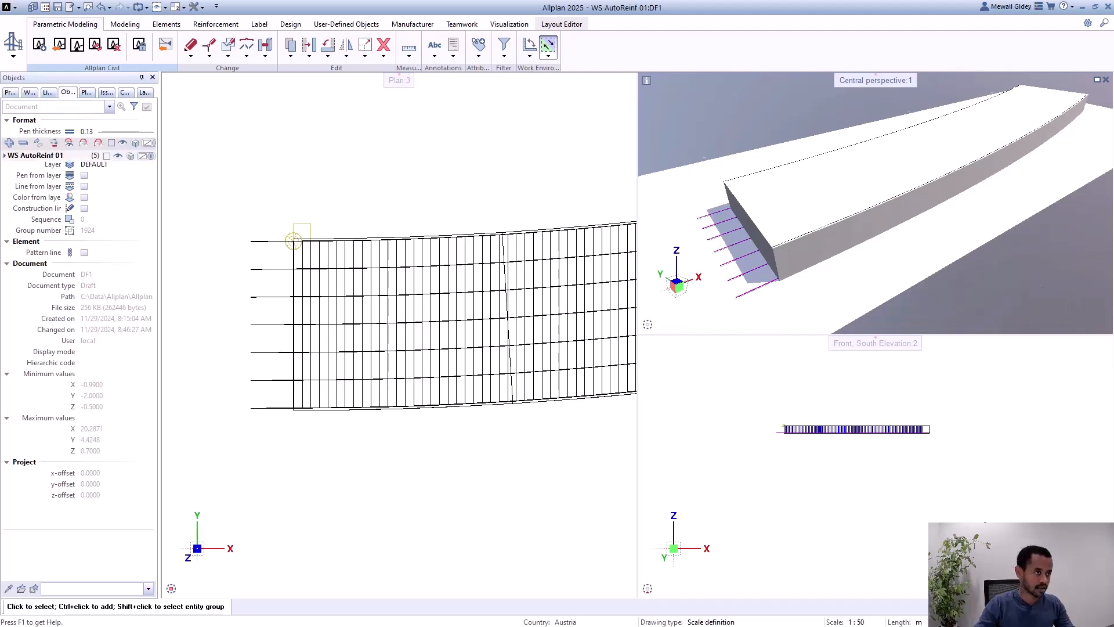
click(4, 155)
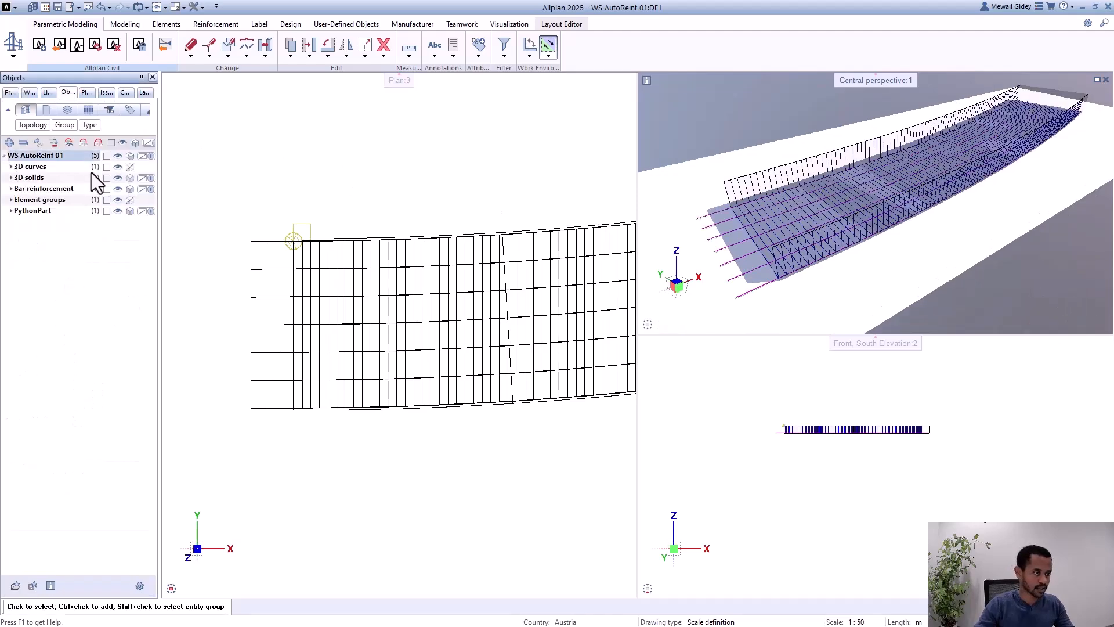
click(118, 177)
Step: Examine the stirrups in the perspective and plan views, checking their direction along the curved girder at both ends
drag(815, 247, 758, 209)
scroll(796, 184, up, 5)
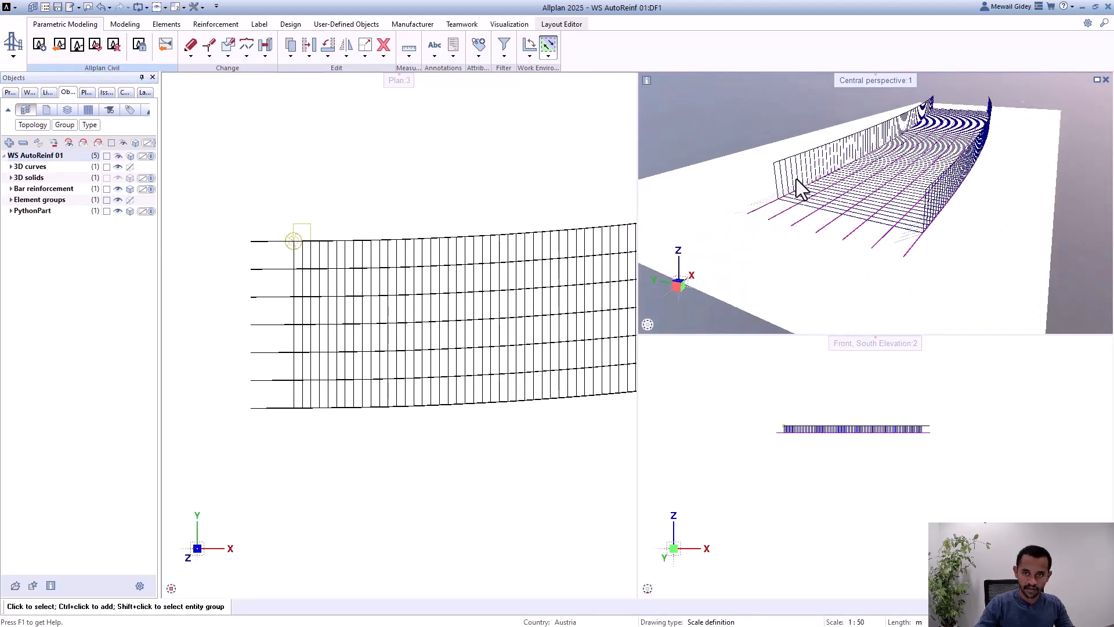
scroll(776, 199, down, 2)
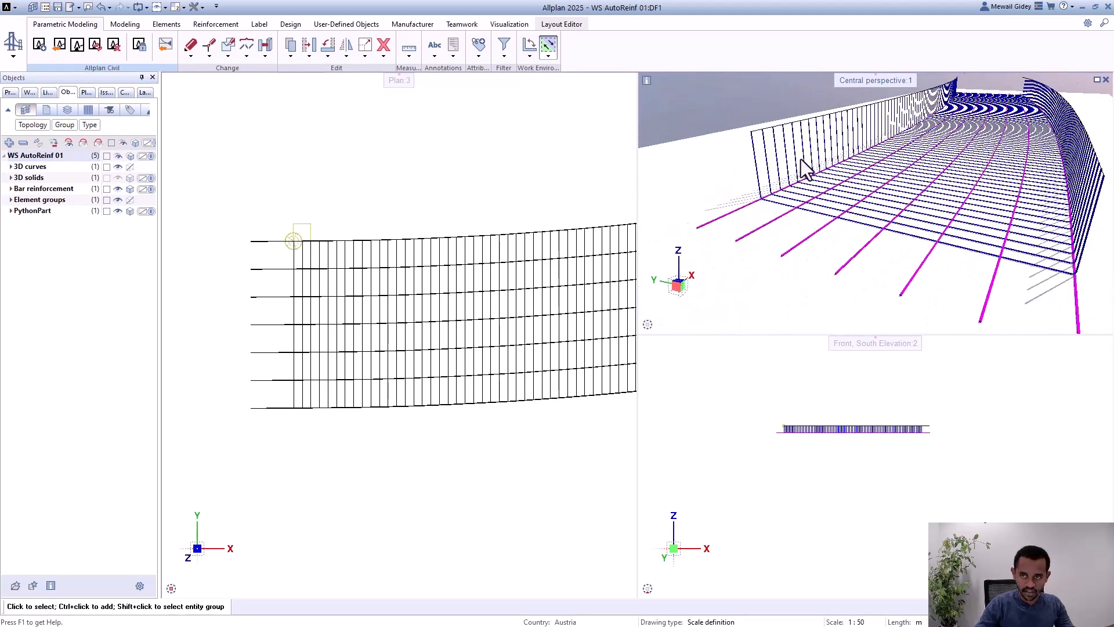
scroll(804, 167, up, 3)
scroll(796, 195, down, 4)
scroll(235, 333, down, 2)
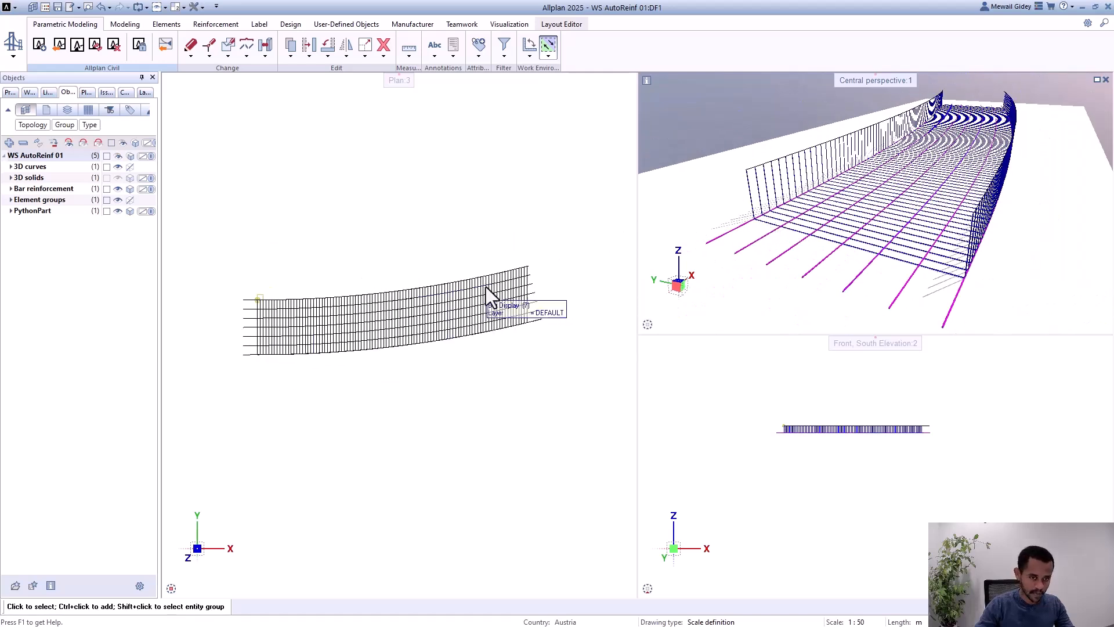
scroll(530, 284, up, 4)
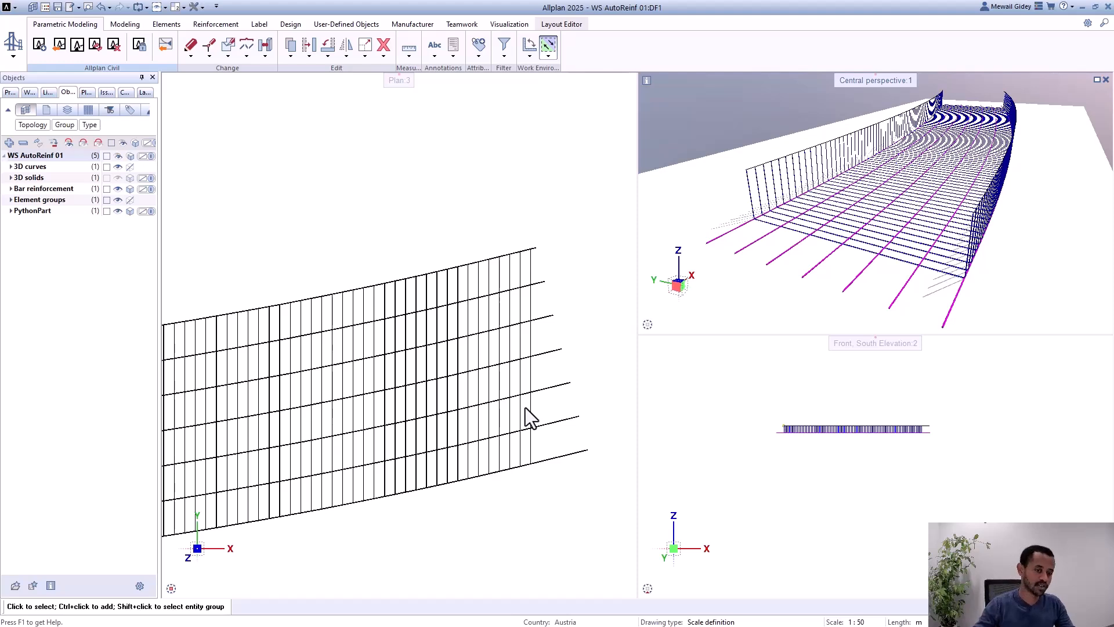
scroll(571, 307, down, 2)
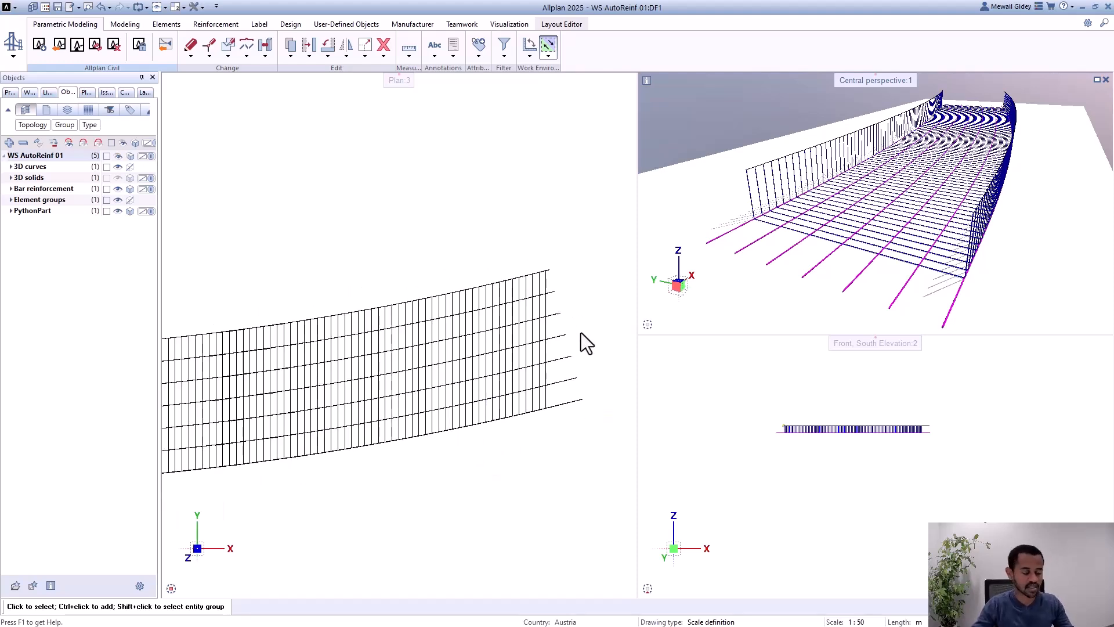
scroll(619, 287, down, 3)
scroll(293, 331, up, 2)
scroll(190, 321, up, 2)
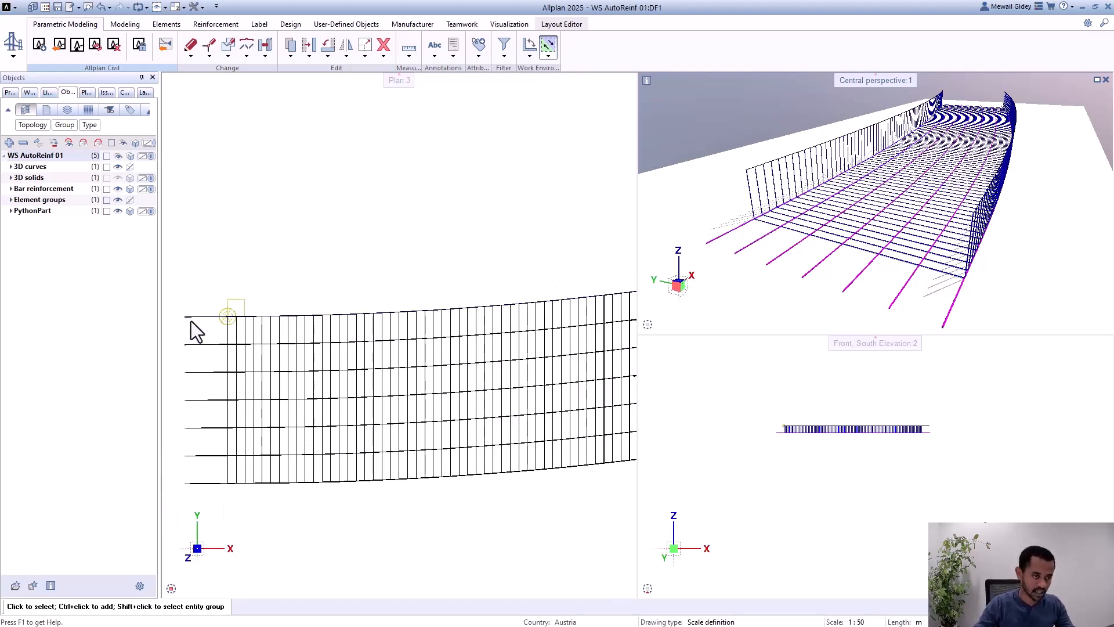
Step: Open the shear reinforcement PythonPart for editing and turn on Rotation in its path settings
scroll(204, 330, up, 3)
middle_drag(246, 360, 325, 249)
scroll(336, 273, up, 3)
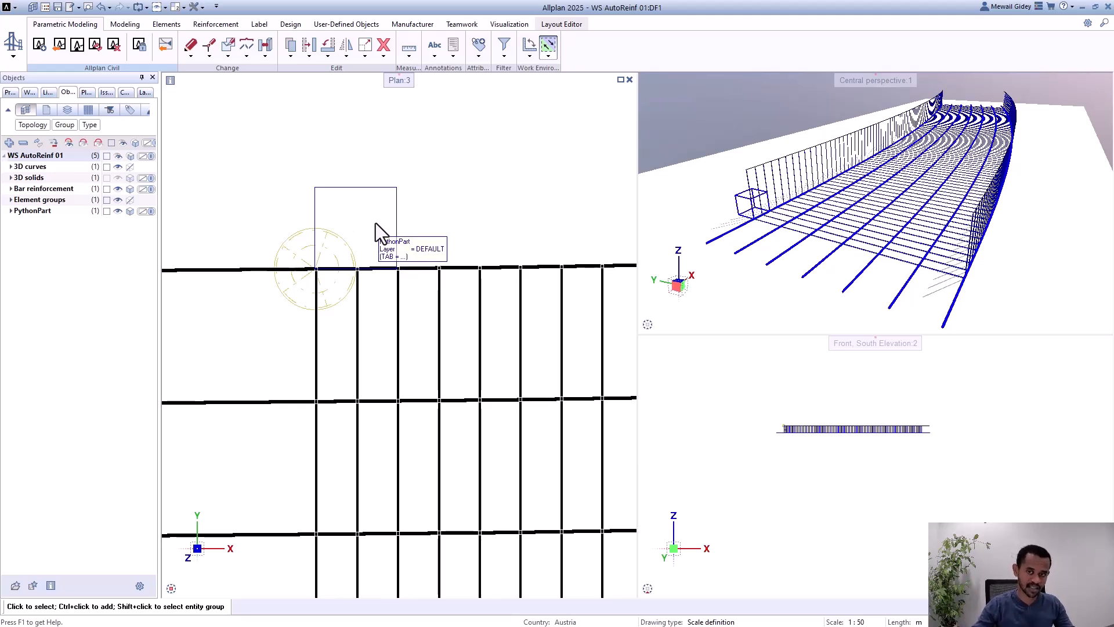
double_click(292, 303)
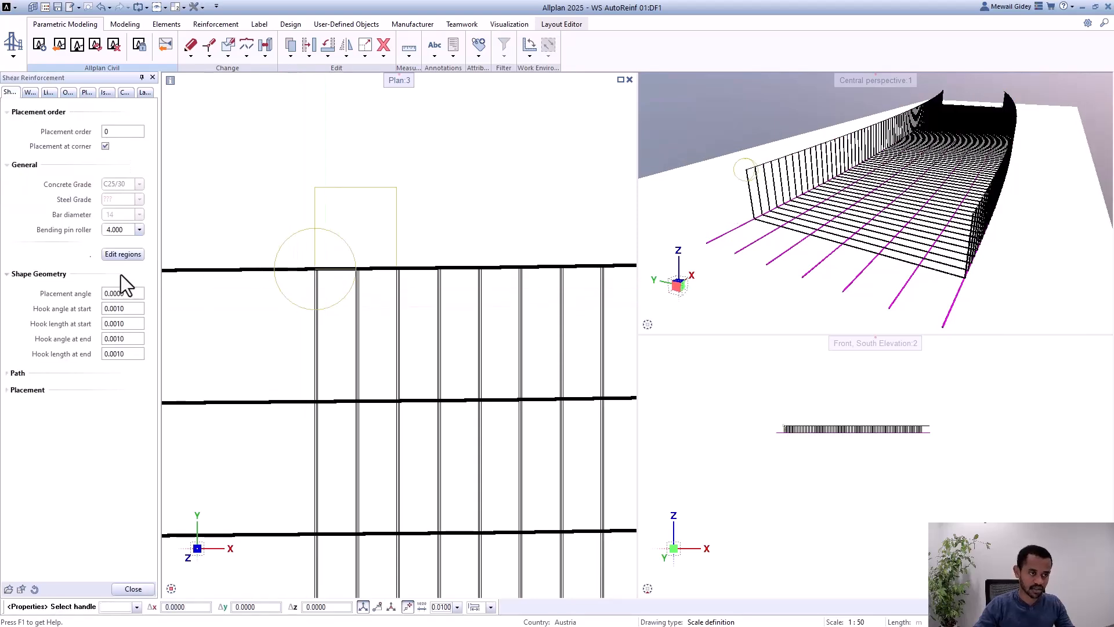
click(25, 373)
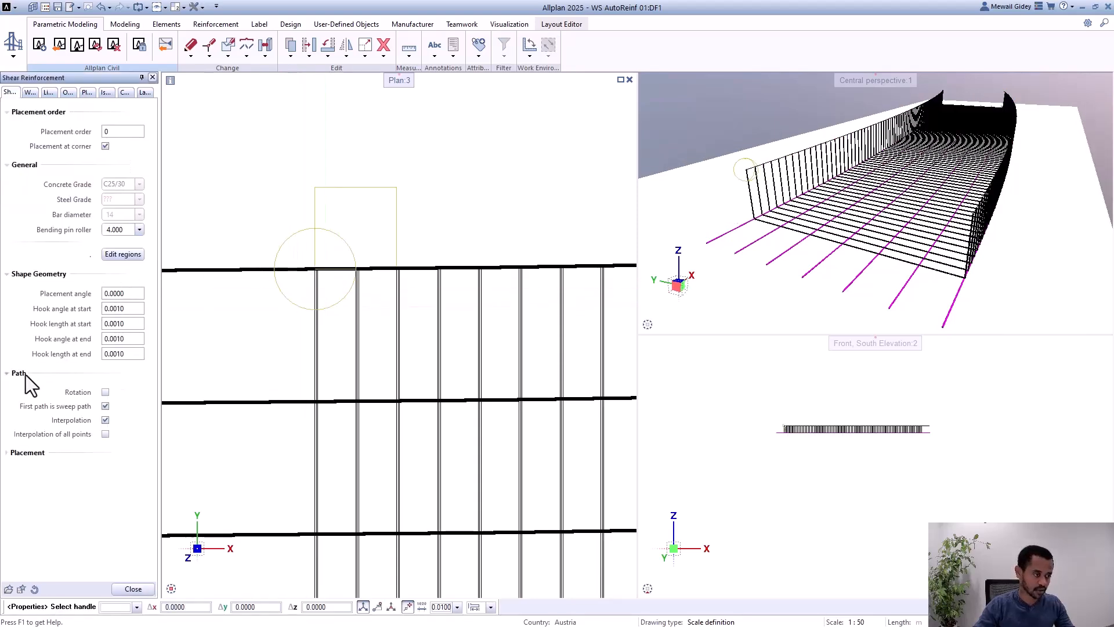
click(105, 393)
scroll(461, 293, down, 6)
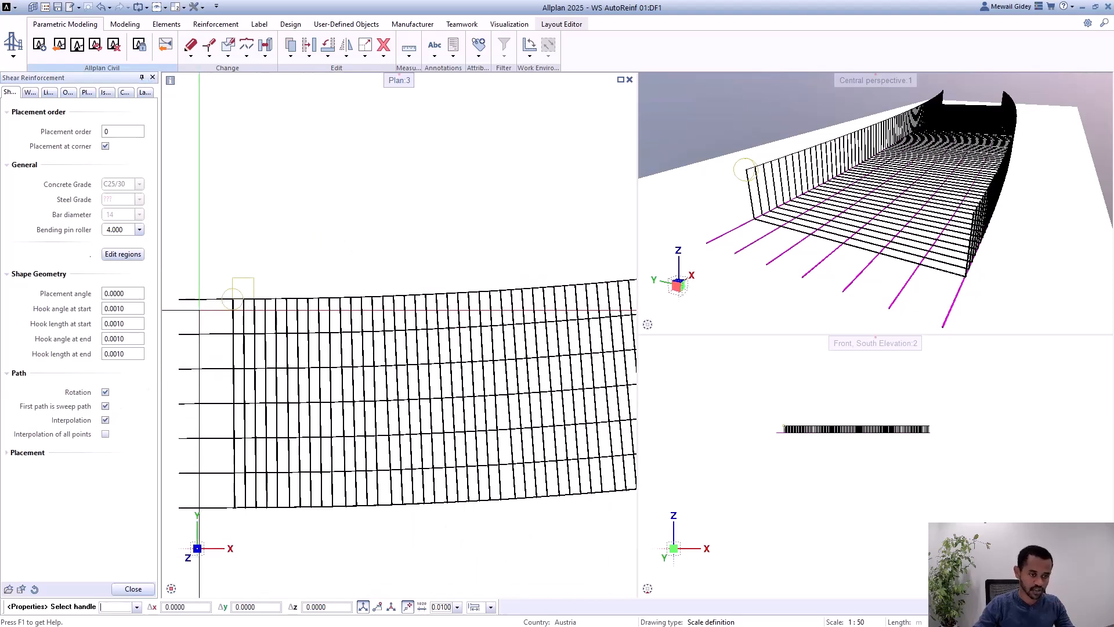
Step: Examine the rotated stirrups along the girder in plan, and review the shear reinforcement's placing regions without changing them
scroll(460, 293, up, 6)
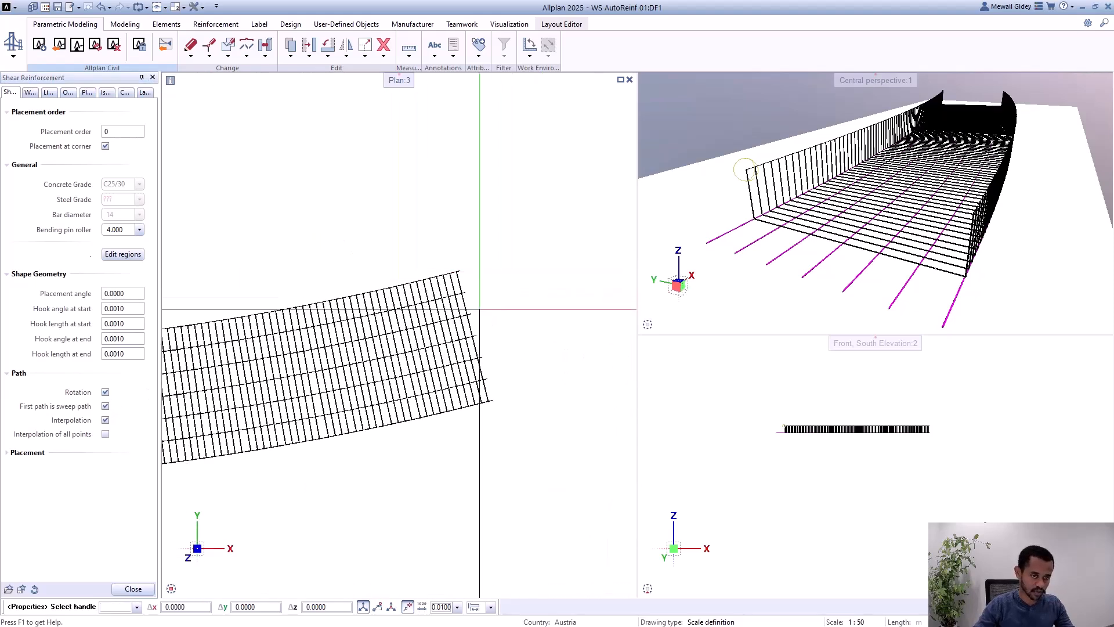
scroll(552, 314, down, 3)
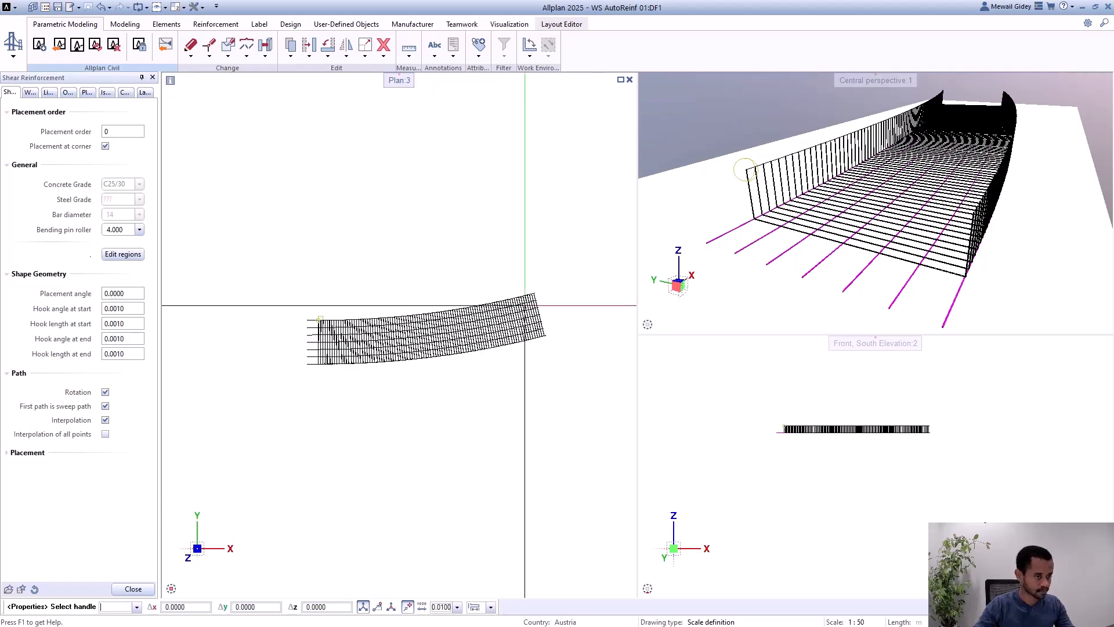
scroll(340, 324, up, 2)
scroll(319, 319, up, 3)
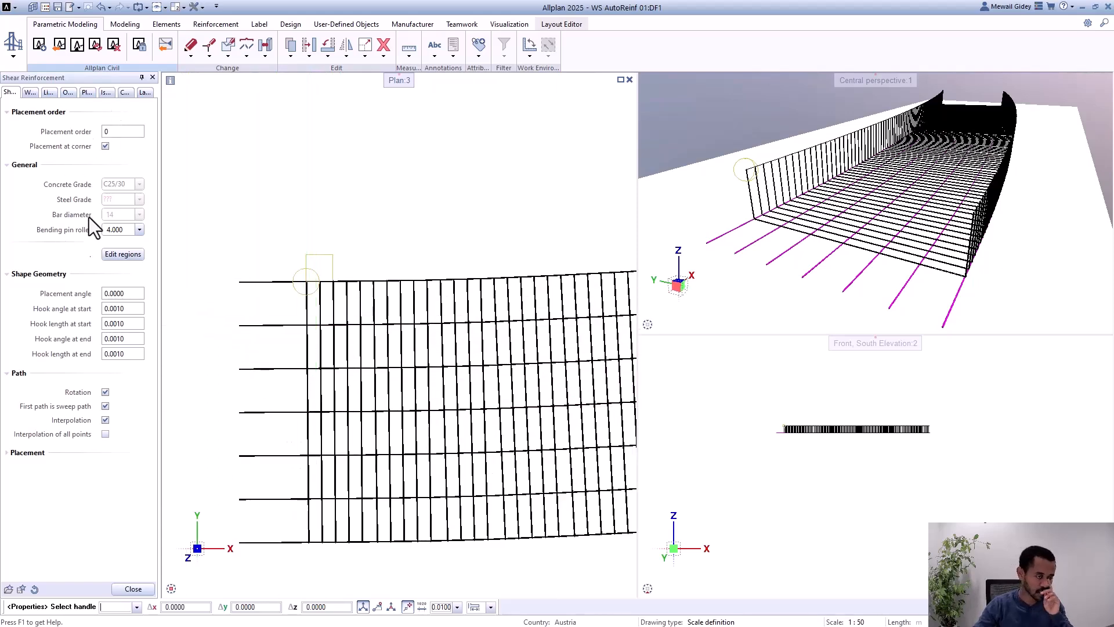
click(130, 254)
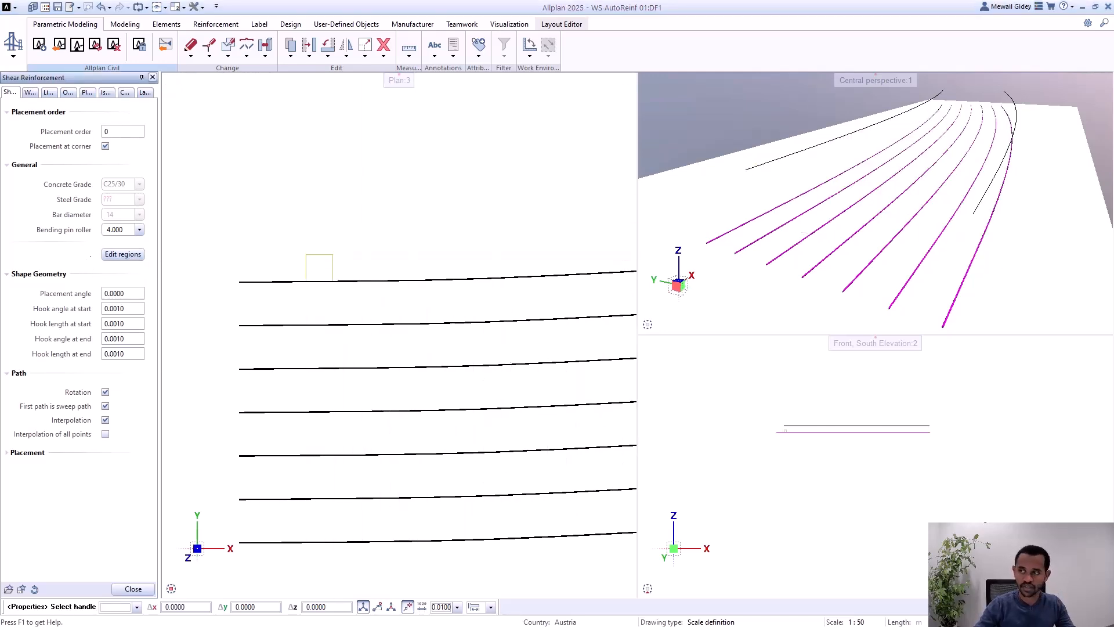
drag(477, 184, 355, 150)
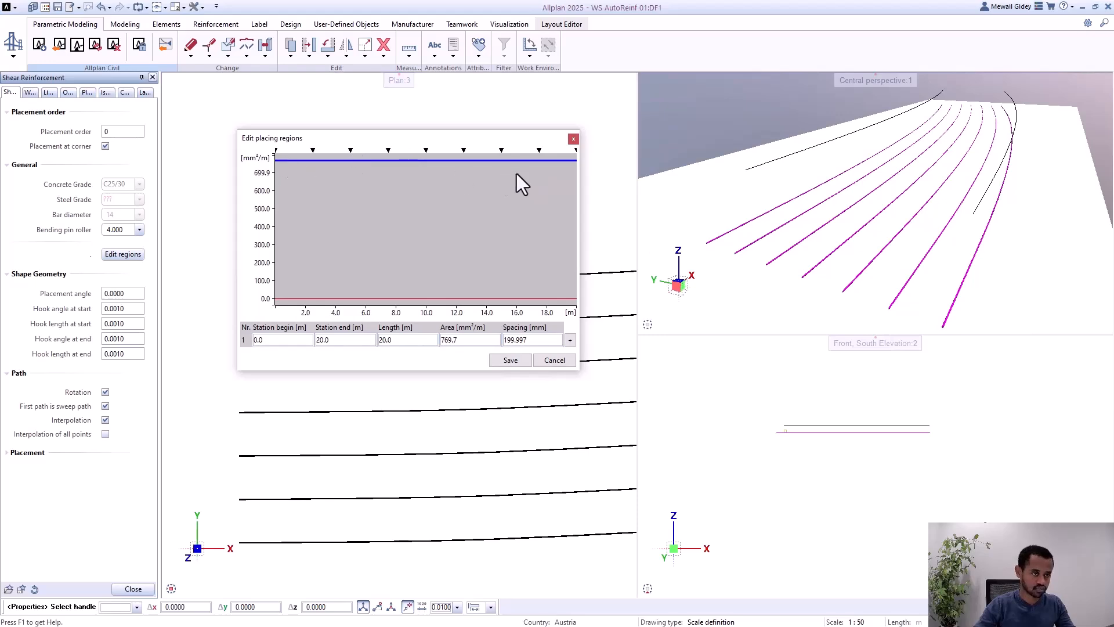
click(555, 360)
scroll(264, 205, down, 4)
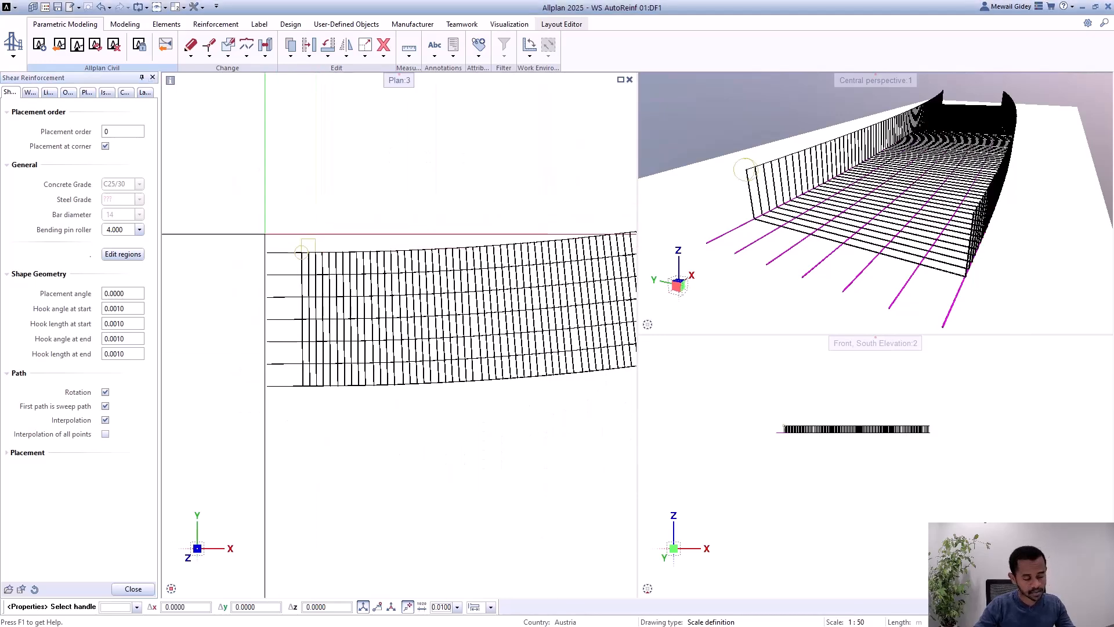
scroll(321, 249, up, 3)
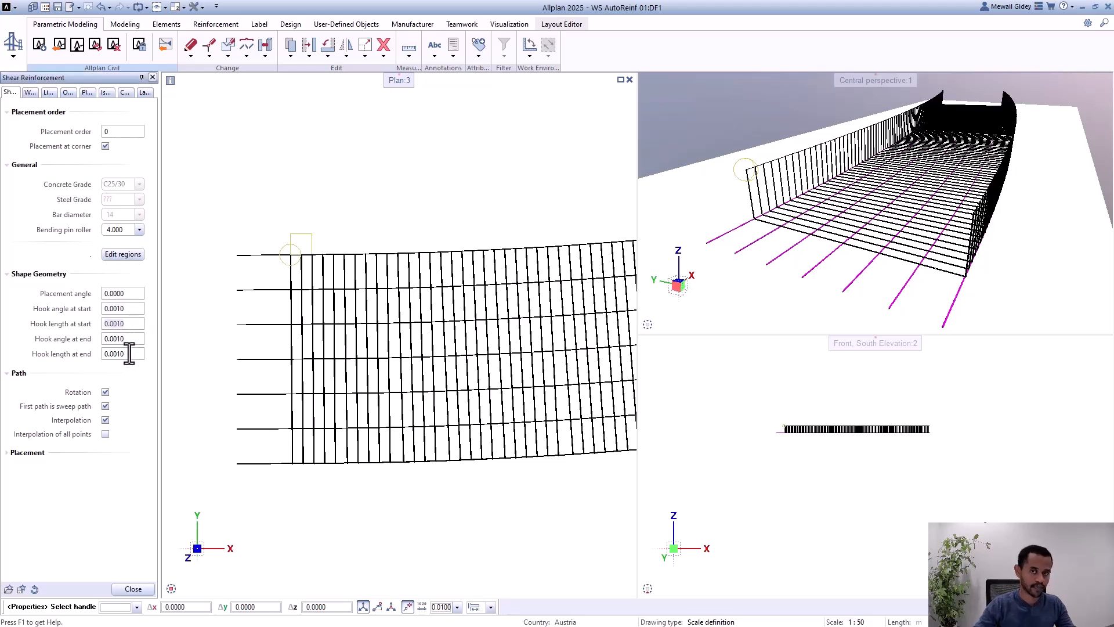
Step: Finish editing the shear reinforcement and inspect the rotated stirrups at both girder ends in perspective
click(132, 589)
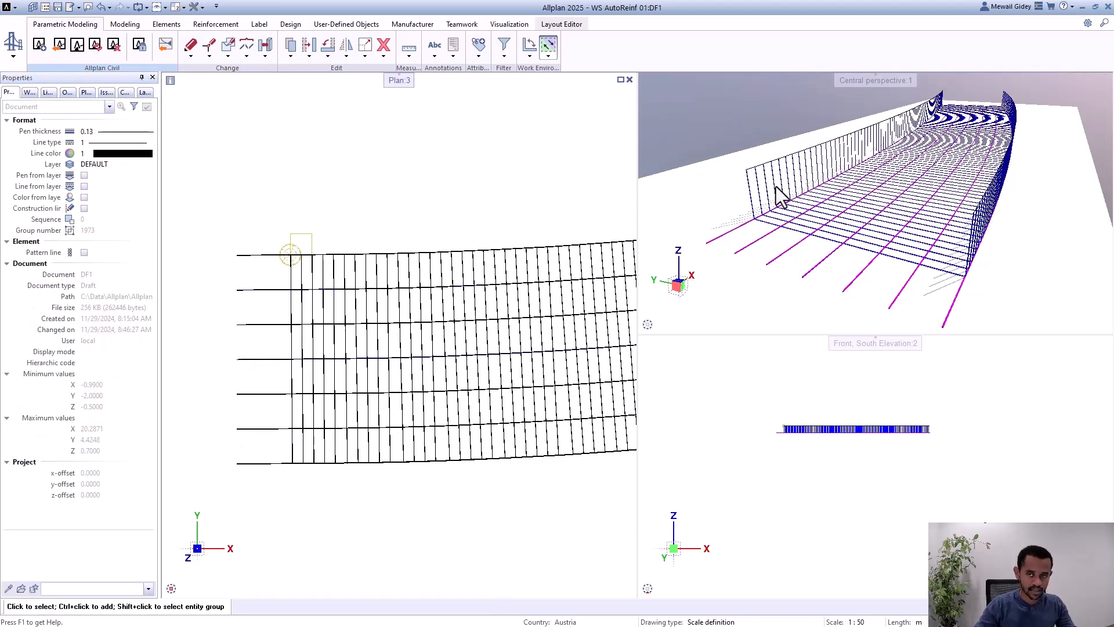
scroll(778, 197, down, 4)
ctrl+drag(771, 211, 828, 179)
scroll(830, 177, down, 3)
scroll(901, 138, up, 6)
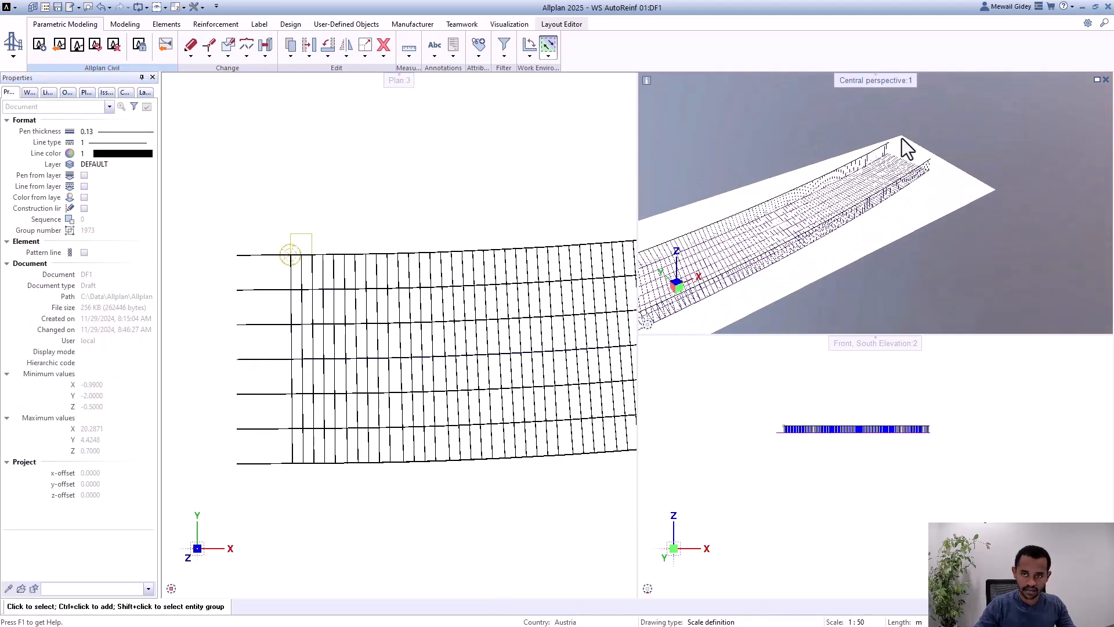
ctrl+drag(1005, 145, 1011, 128)
scroll(1011, 126, down, 7)
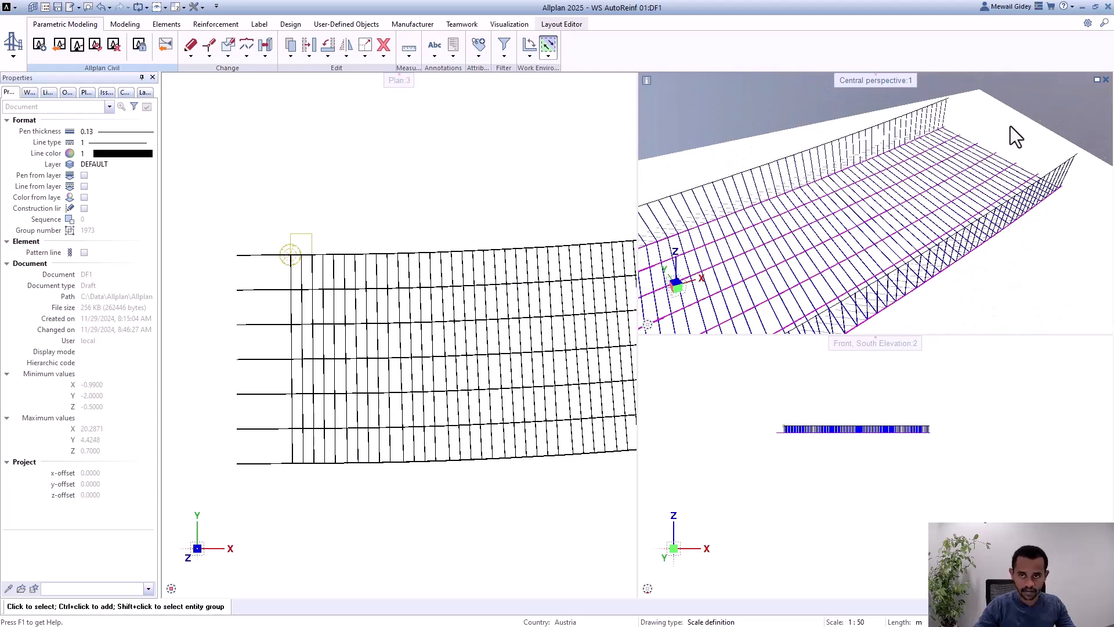
scroll(749, 253, up, 5)
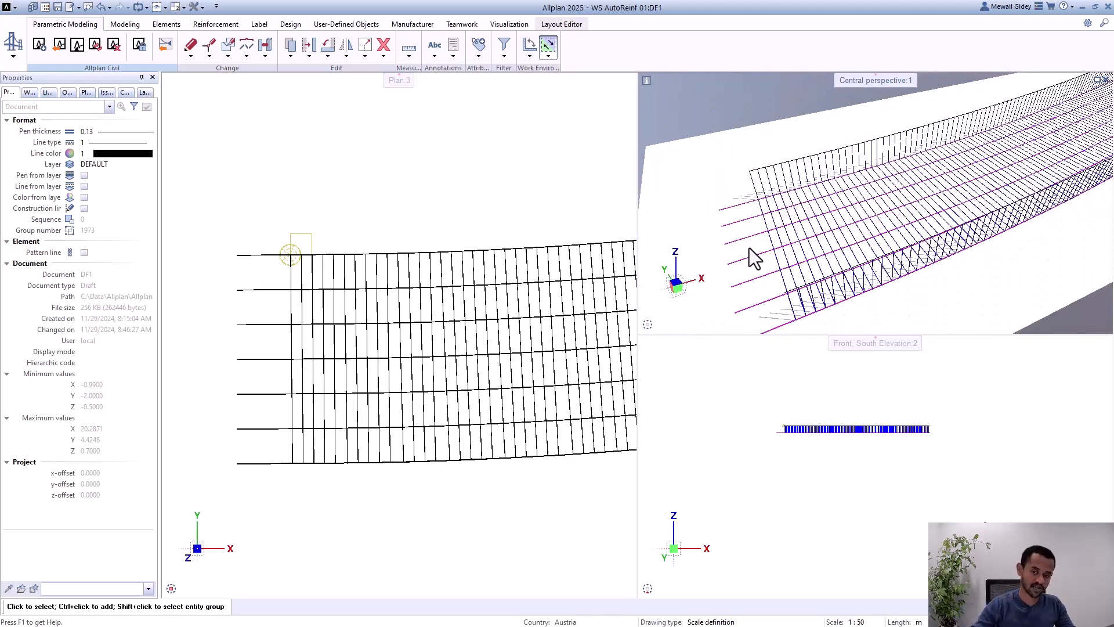
Step: Reopen the shear reinforcement PythonPart and set its start hook to an angle of 90 and a length of 0.3
scroll(285, 267, up, 3)
double_click(284, 267)
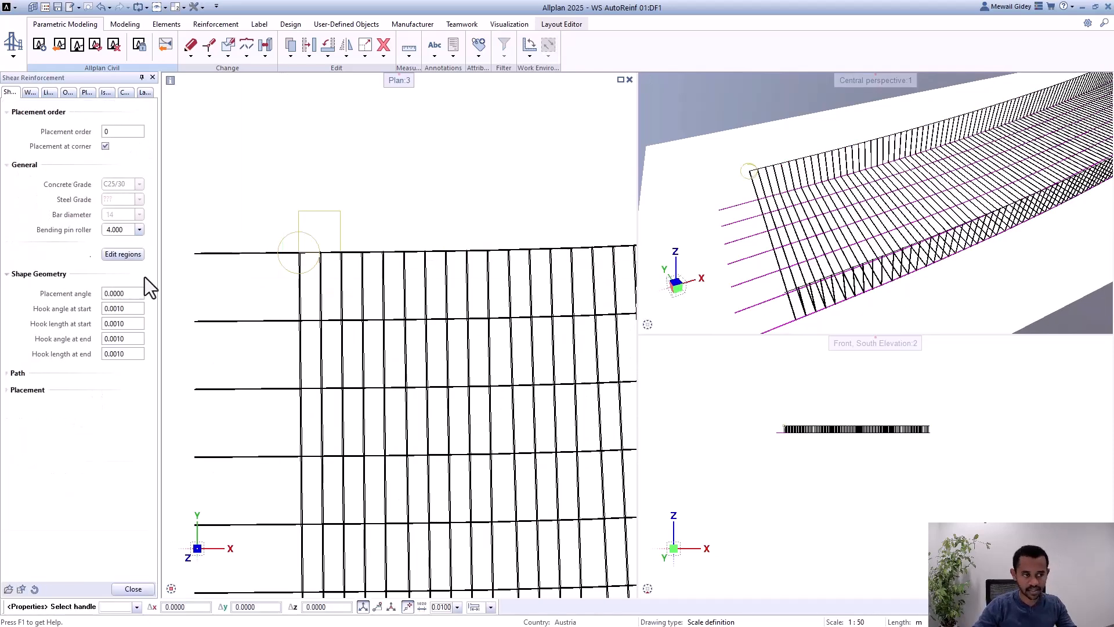
click(129, 308)
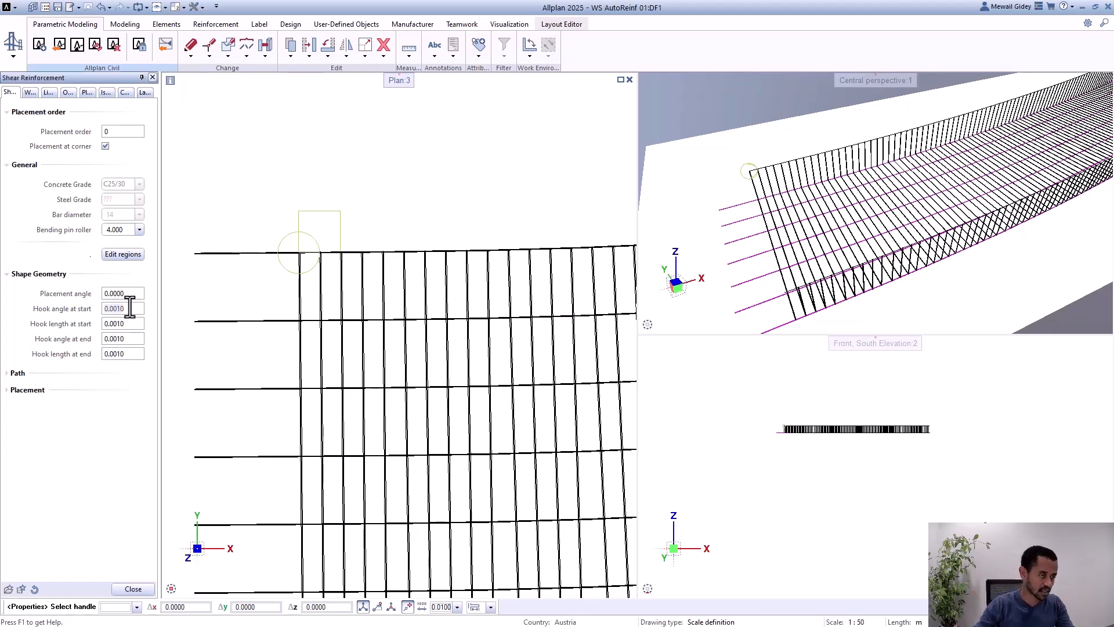
text(90)
key(Return)
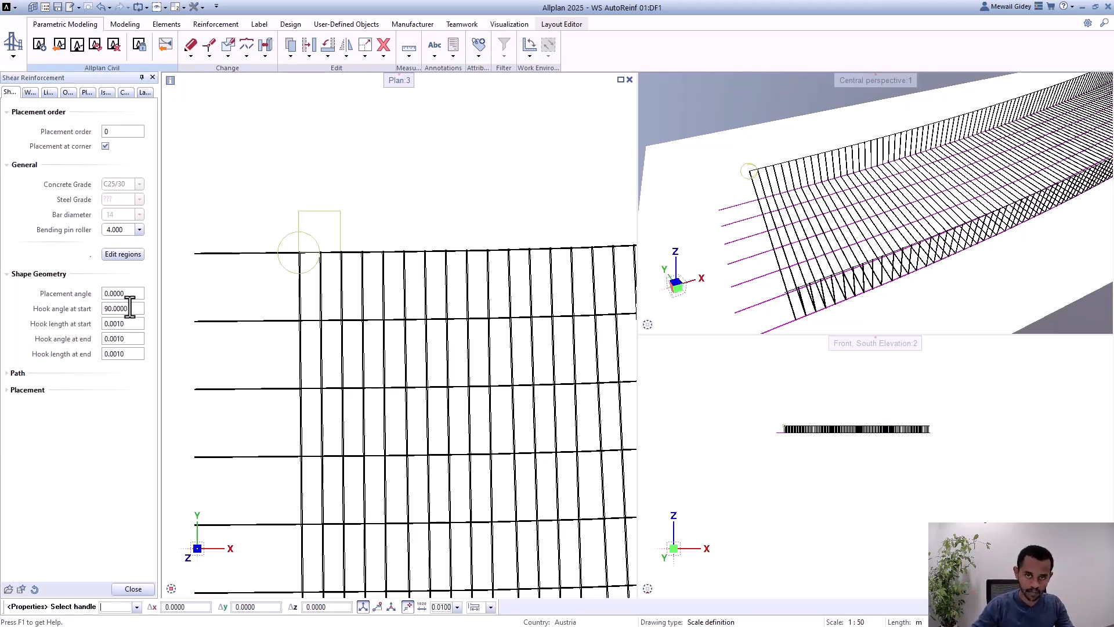
scroll(841, 255, down, 4)
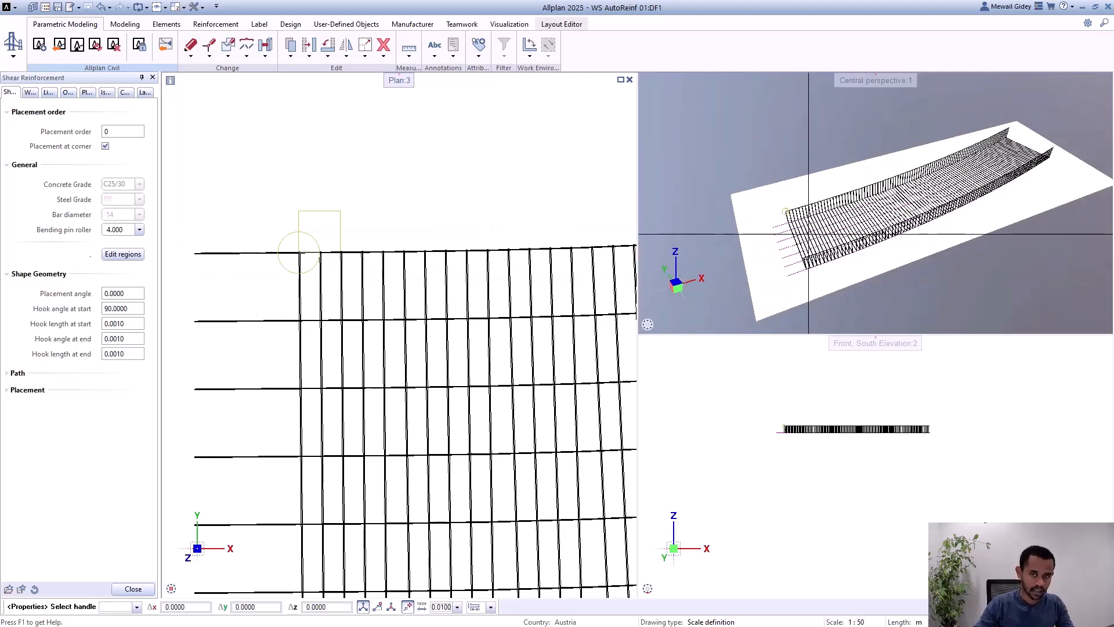
scroll(804, 231, up, 4)
click(135, 326)
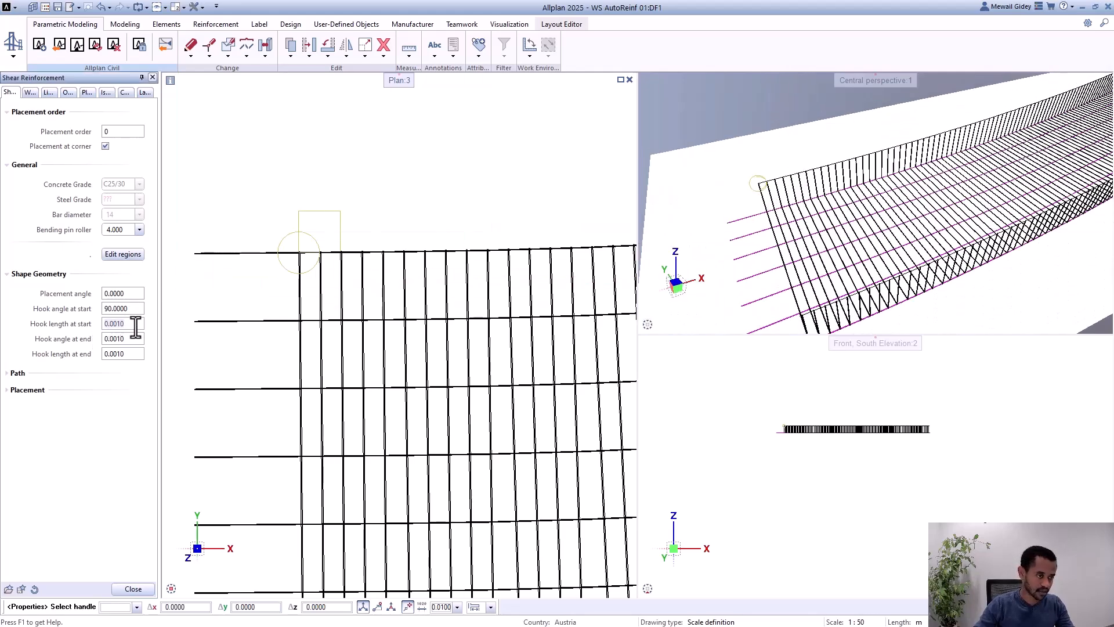
text(0.3)
key(Return)
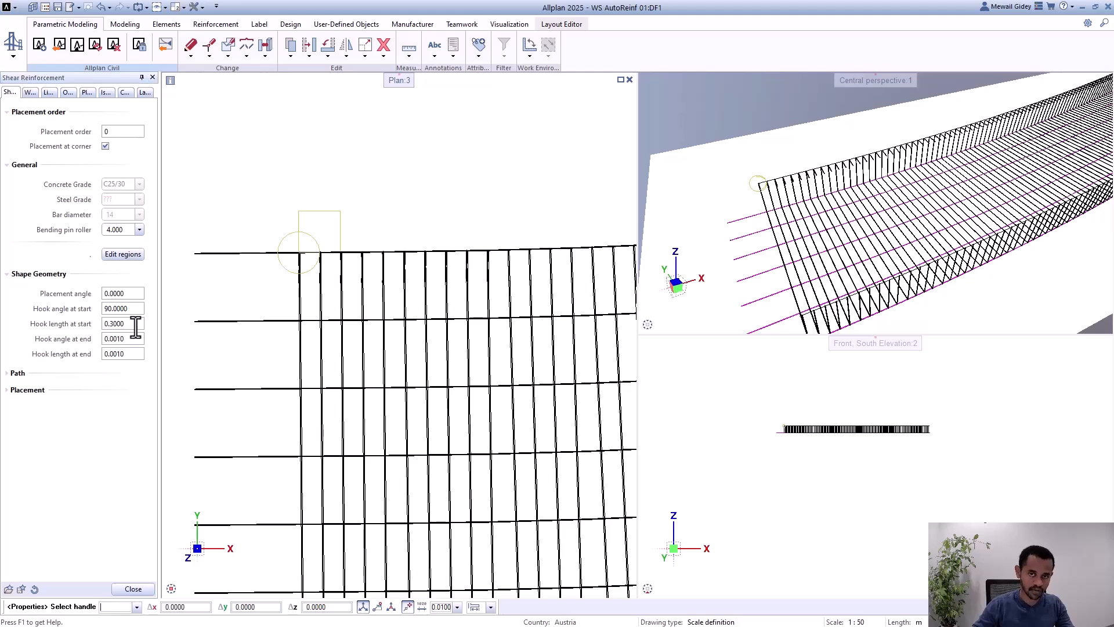
scroll(745, 154, up, 3)
scroll(708, 156, down, 3)
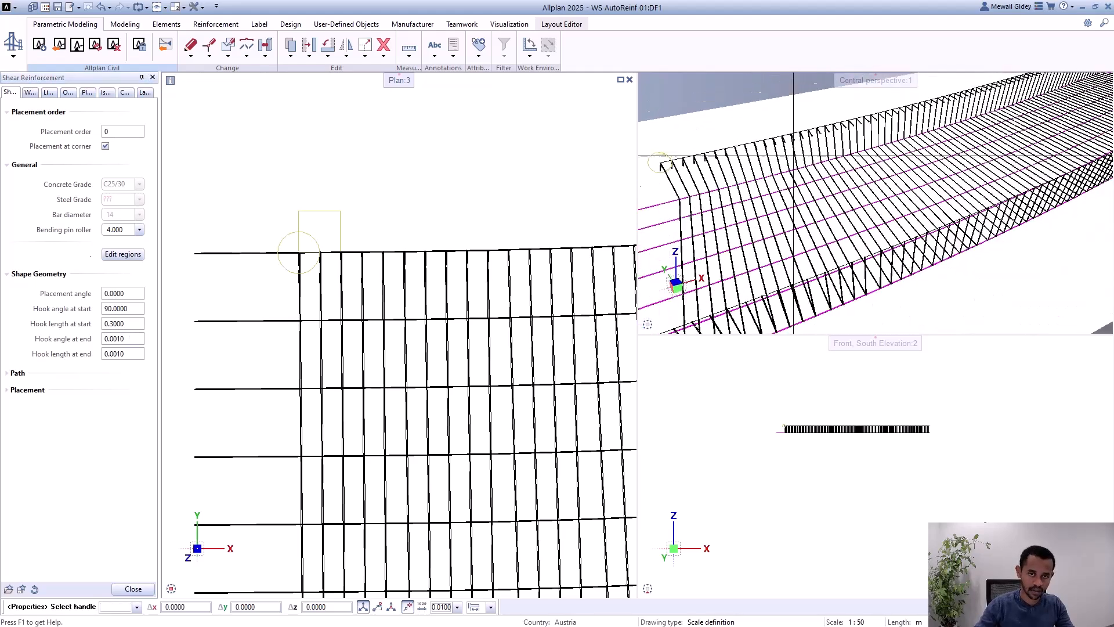
Step: Set the end hook to an angle of 180 and a length of 0.3, and finish editing the shear reinforcement
click(125, 337)
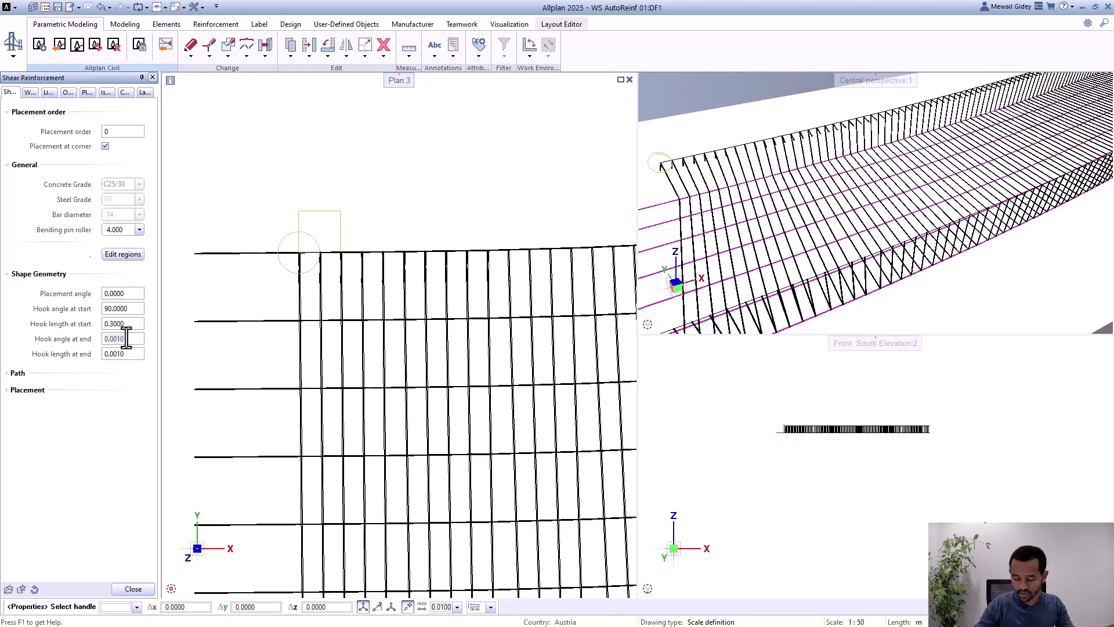
text(180)
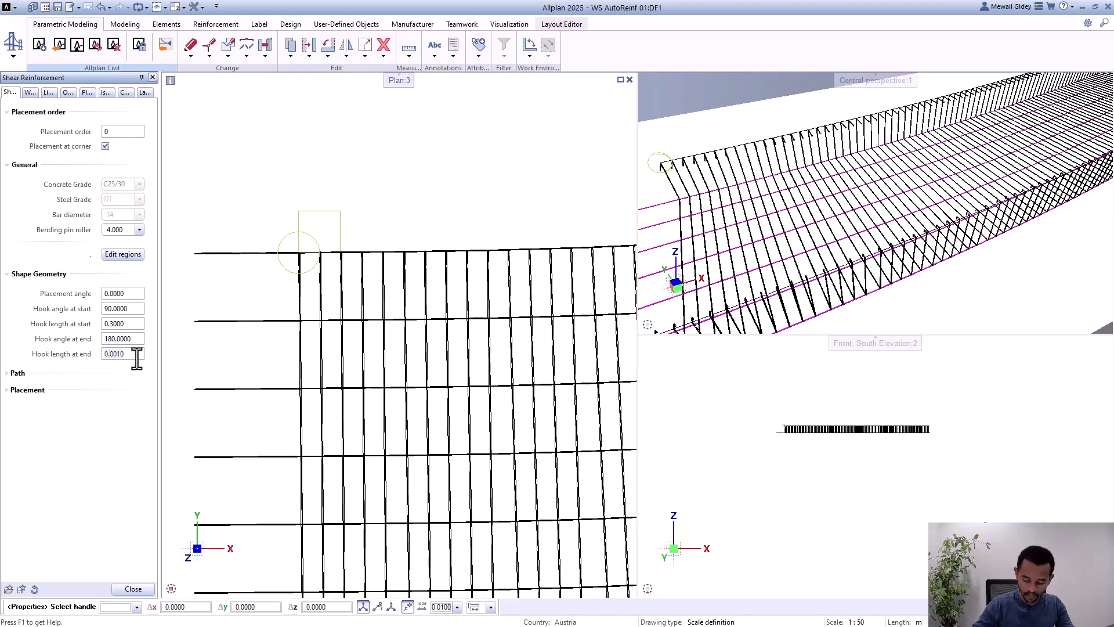
click(137, 355)
text(0.3)
key(Return)
scroll(369, 158, down, 4)
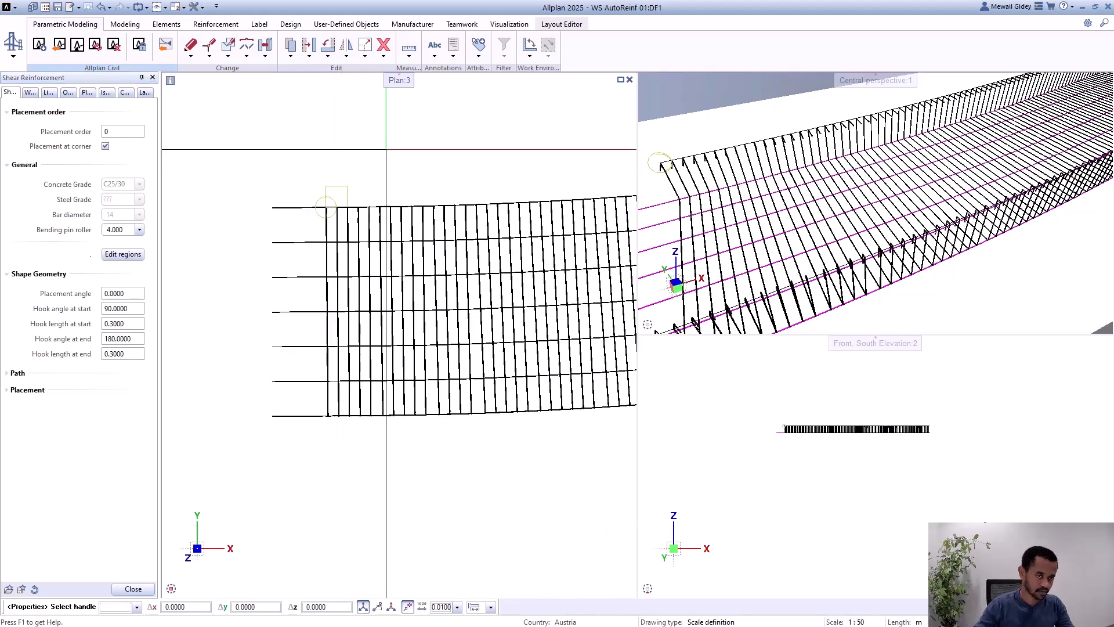
click(133, 590)
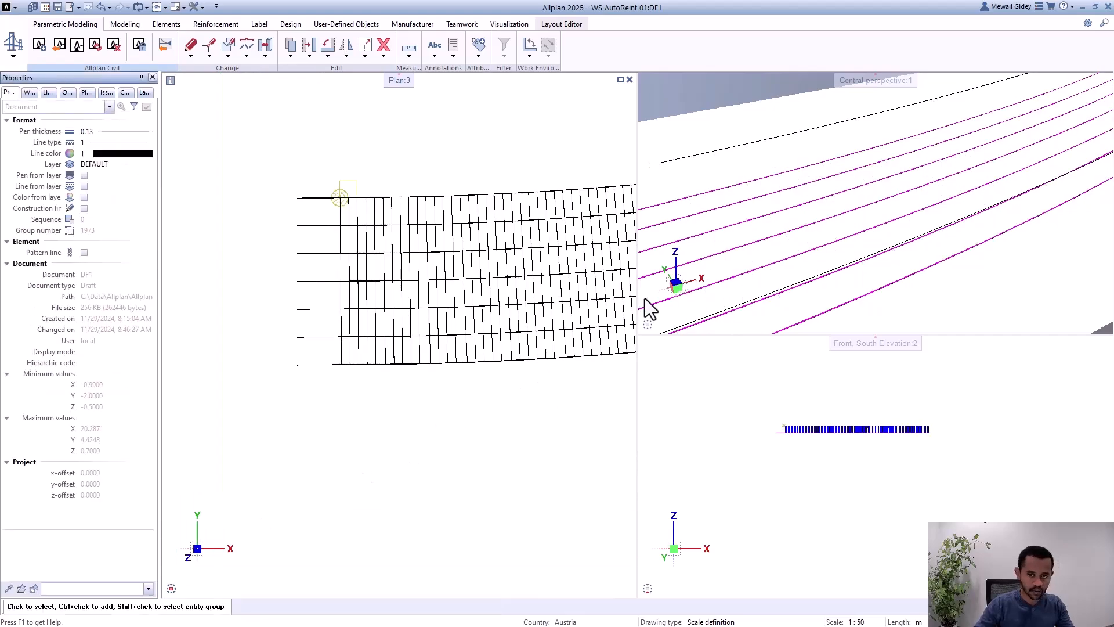
Step: Examine the shape of the start and end hooks on both sides of the stirrups in perspective
scroll(824, 232, down, 3)
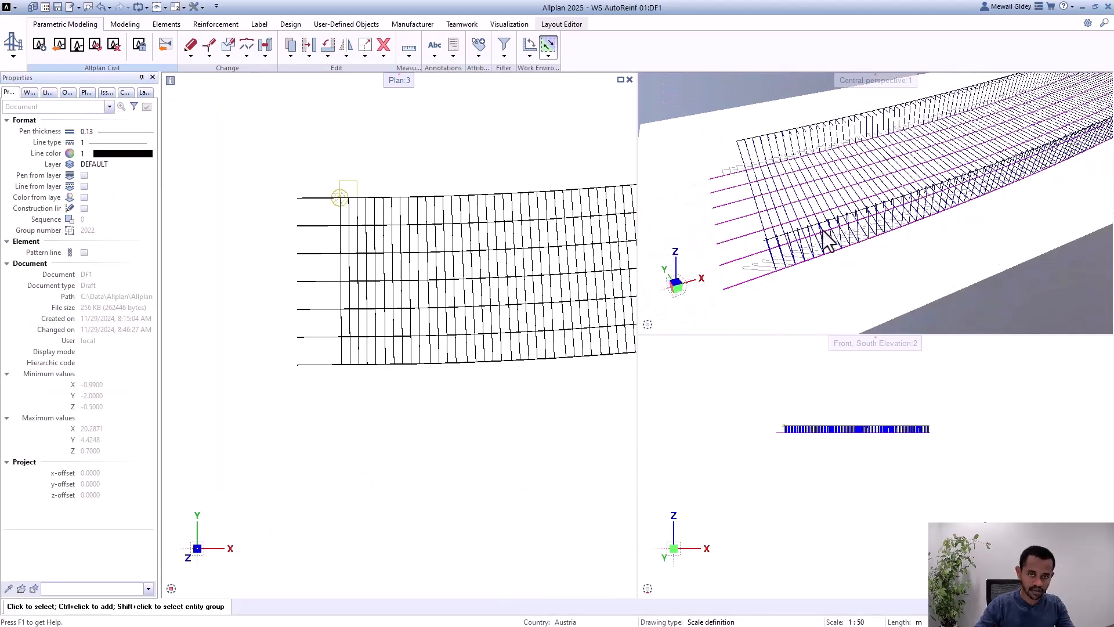
scroll(781, 242, up, 4)
shift+drag(780, 245, 756, 239)
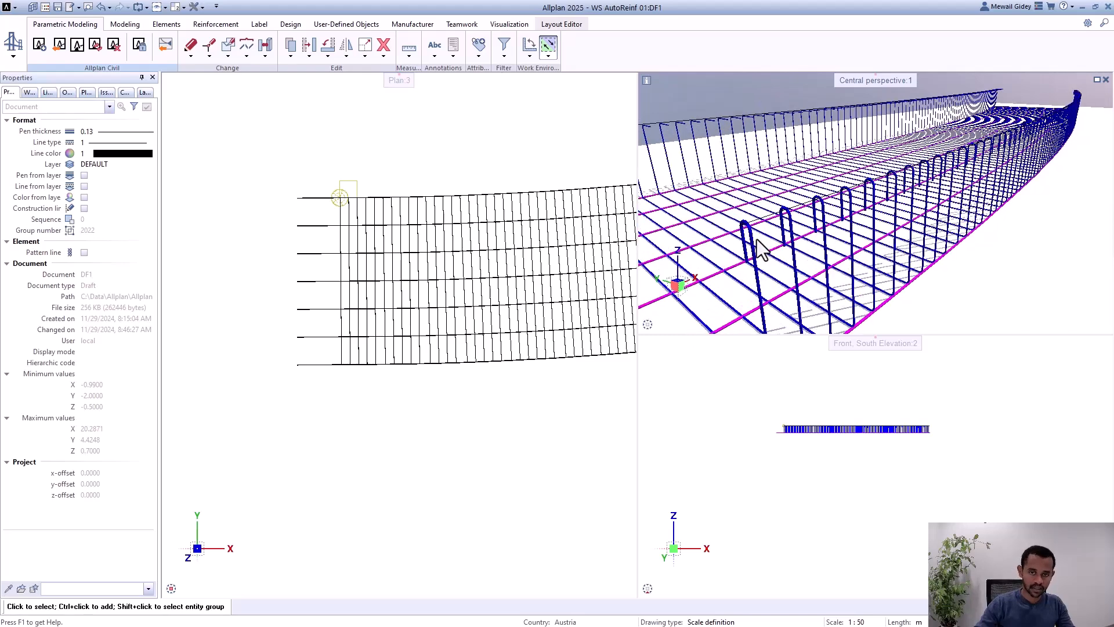
scroll(849, 239, down, 4)
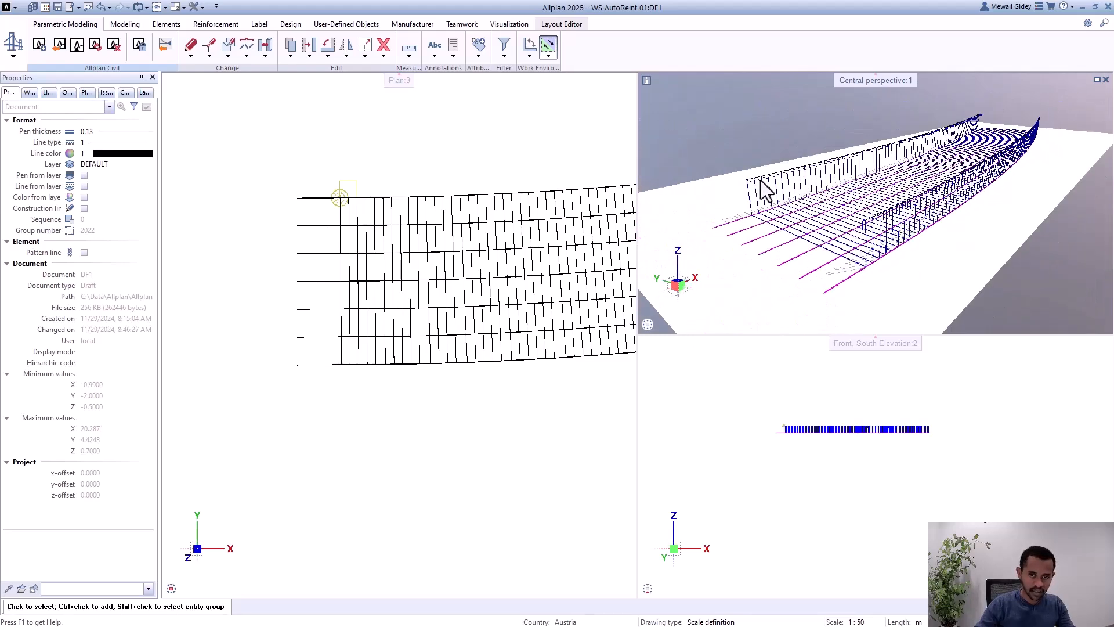
scroll(761, 186, up, 5)
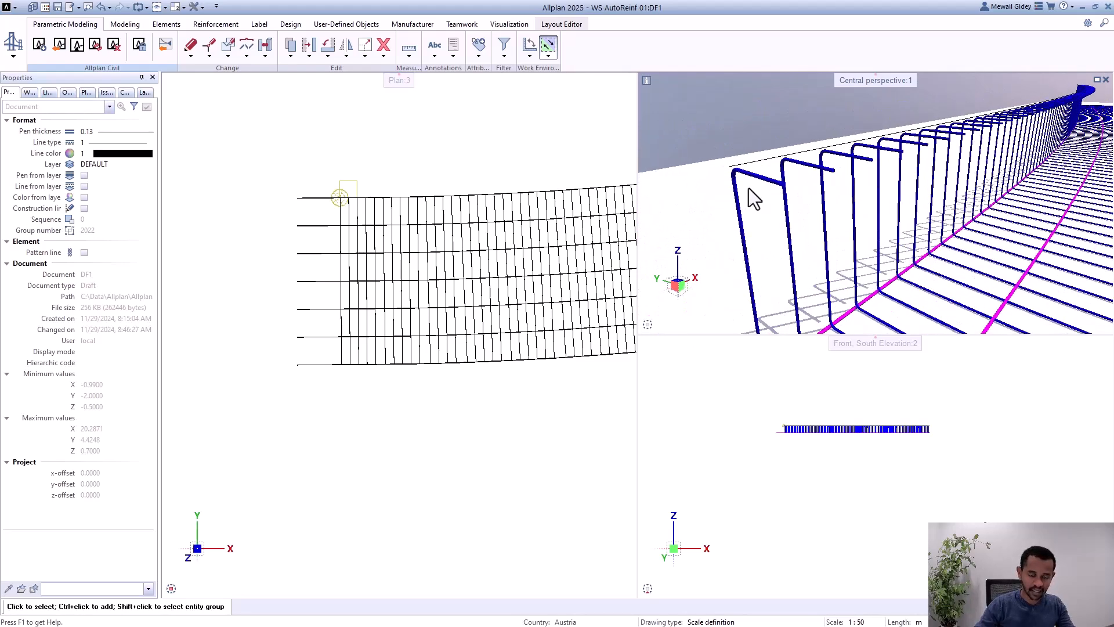
scroll(740, 166, down, 5)
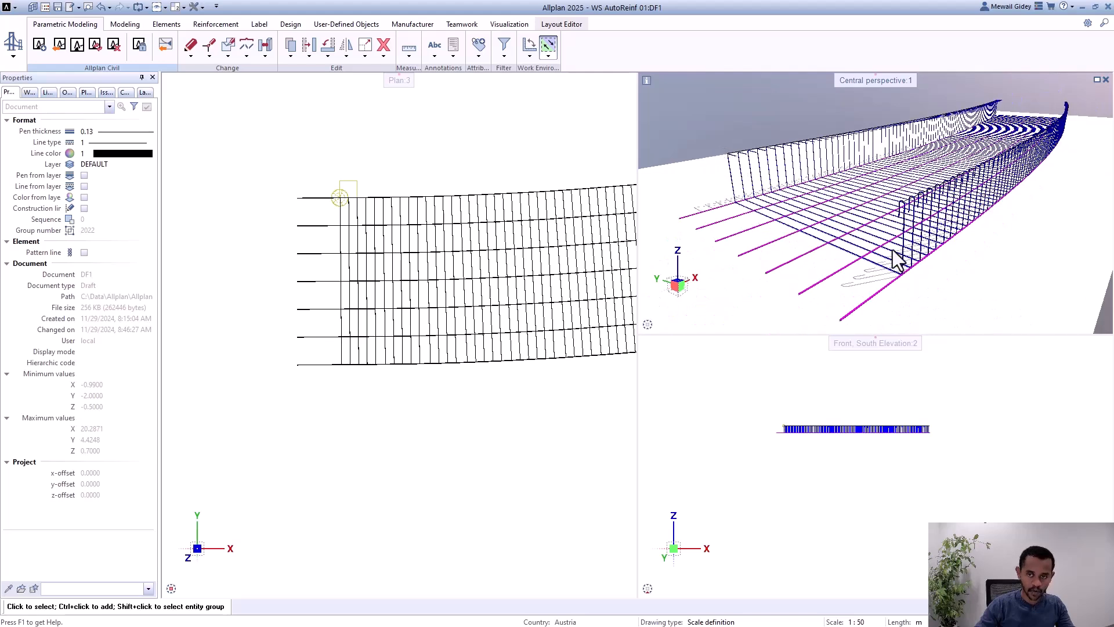
Step: Reopen the shear reinforcement, set its placement angle to 30, finish editing and inspect the stirrups in perspective
scroll(314, 209, up, 1)
scroll(342, 213, up, 2)
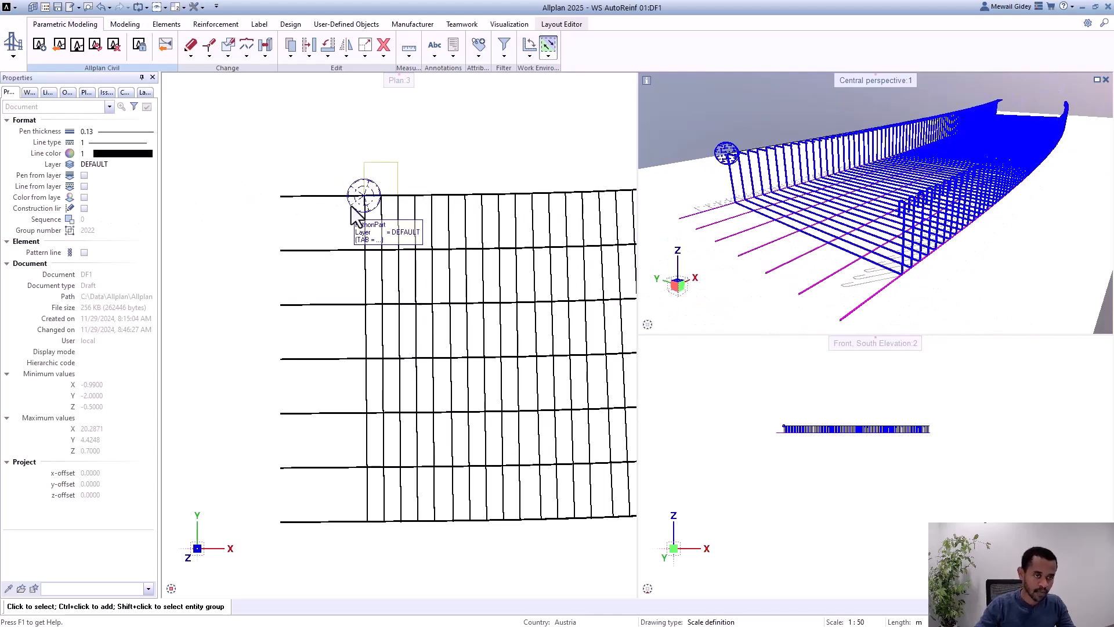
click(356, 218)
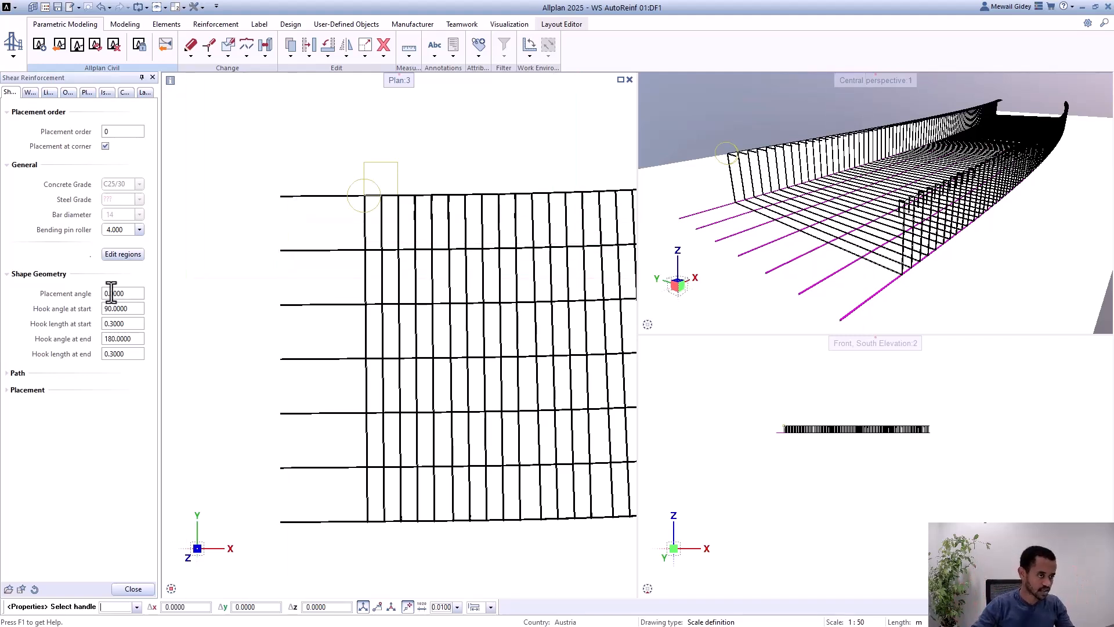
click(133, 294)
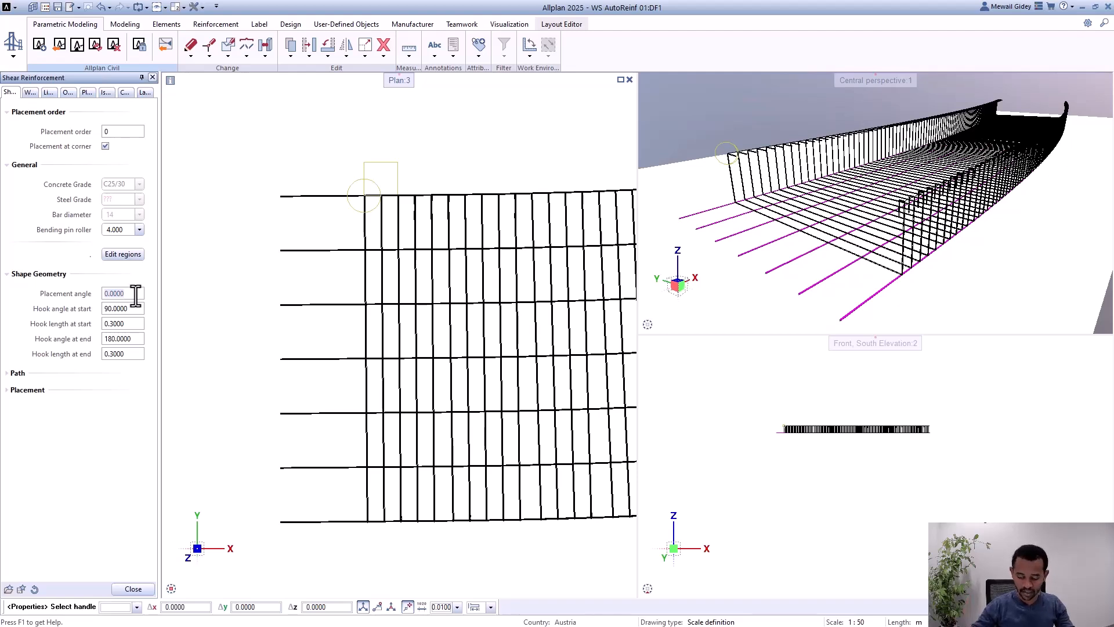
text(30)
key(Return)
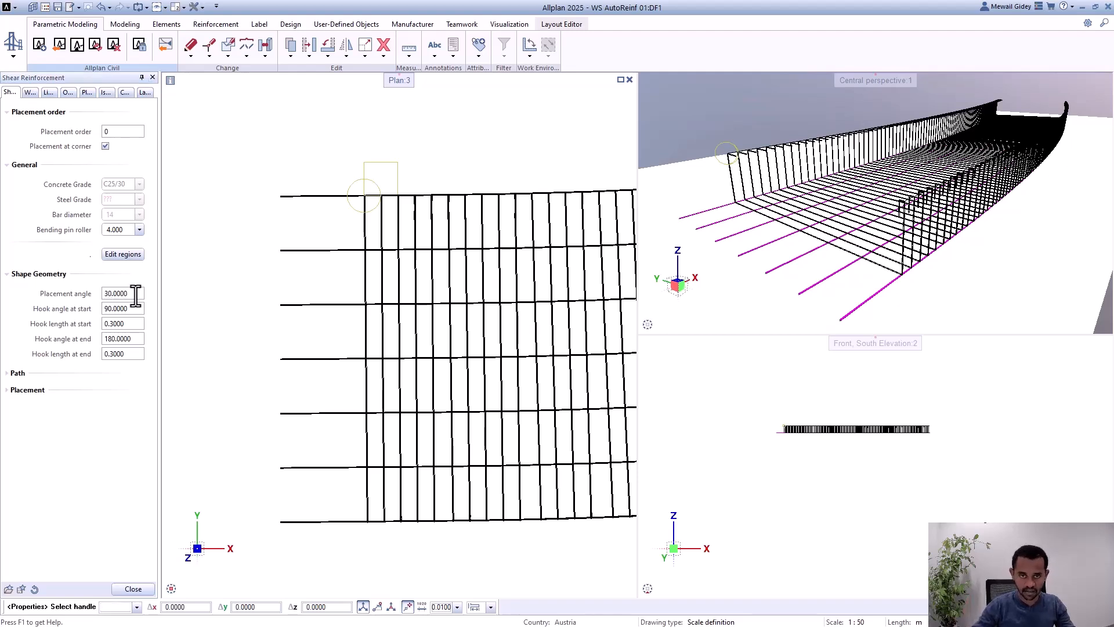
click(133, 589)
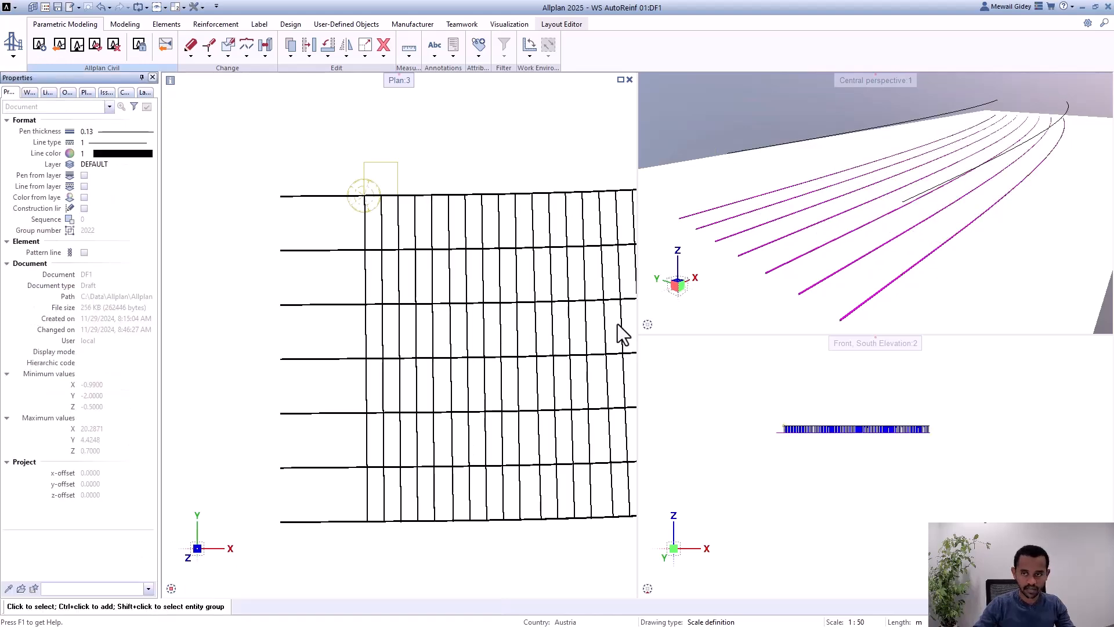
scroll(734, 178, down, 2)
scroll(795, 192, up, 2)
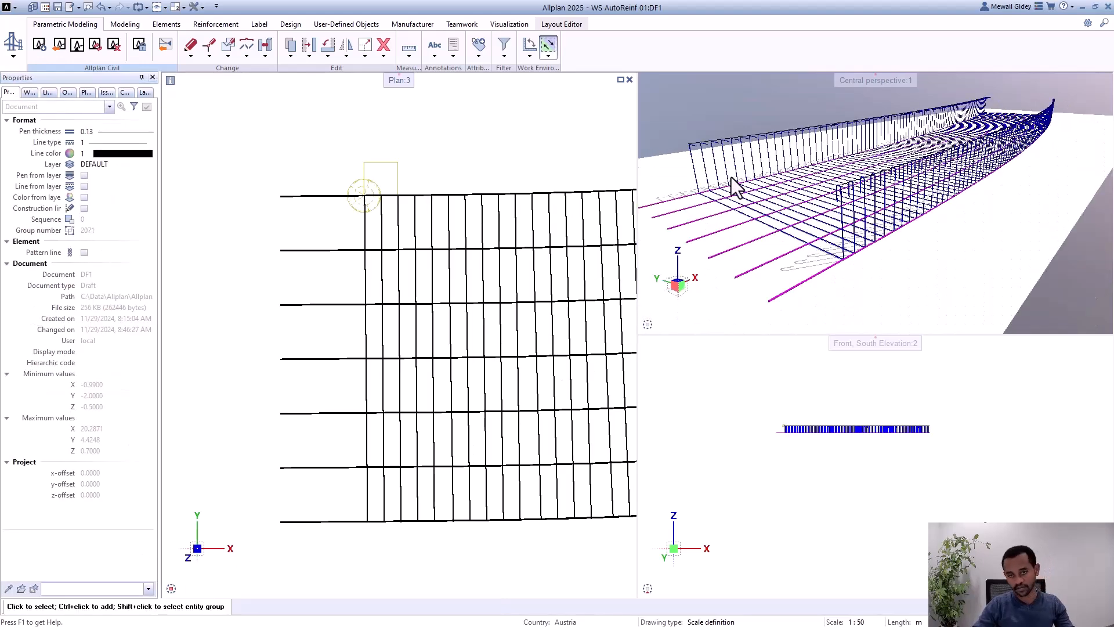
scroll(730, 177, down, 2)
scroll(730, 177, up, 3)
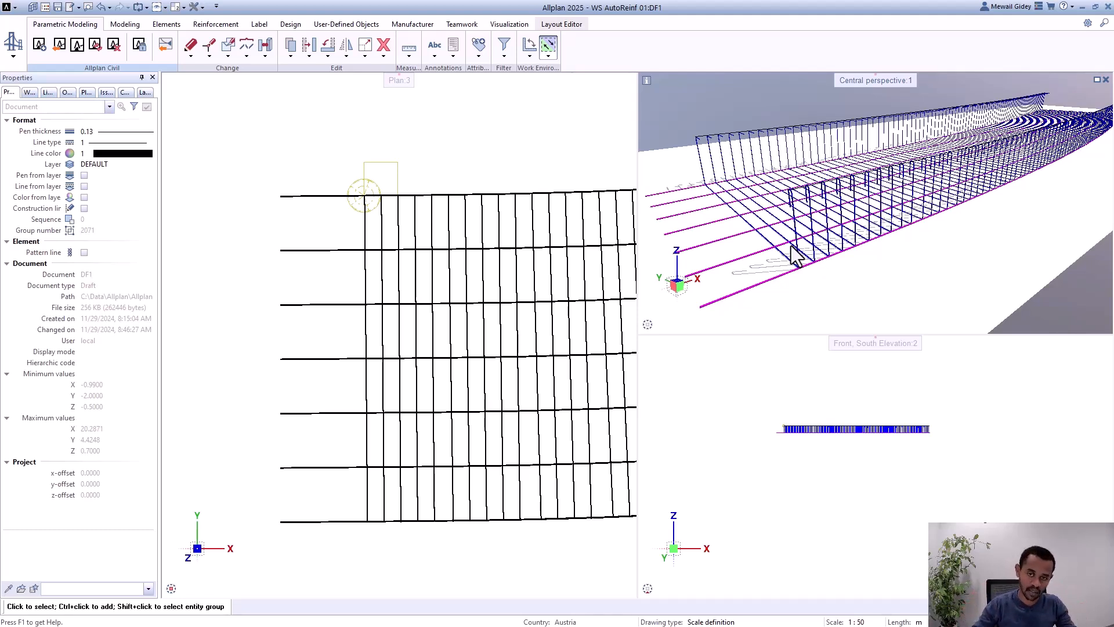
scroll(769, 210, up, 2)
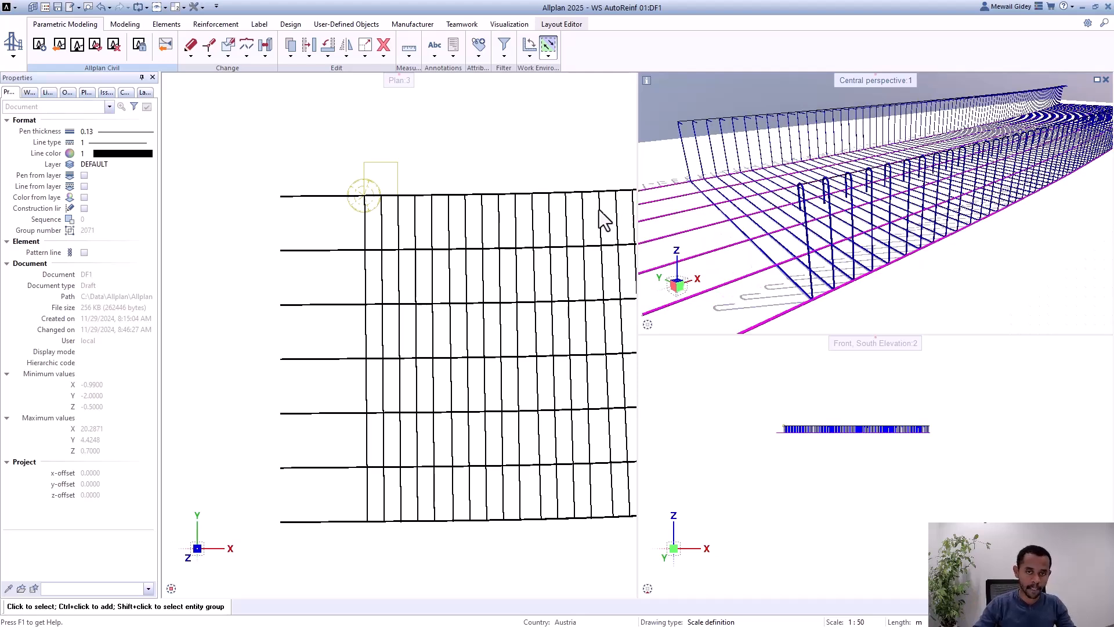
Step: Reopen the shear reinforcement PythonPart and set its placement angle back to 0
click(354, 209)
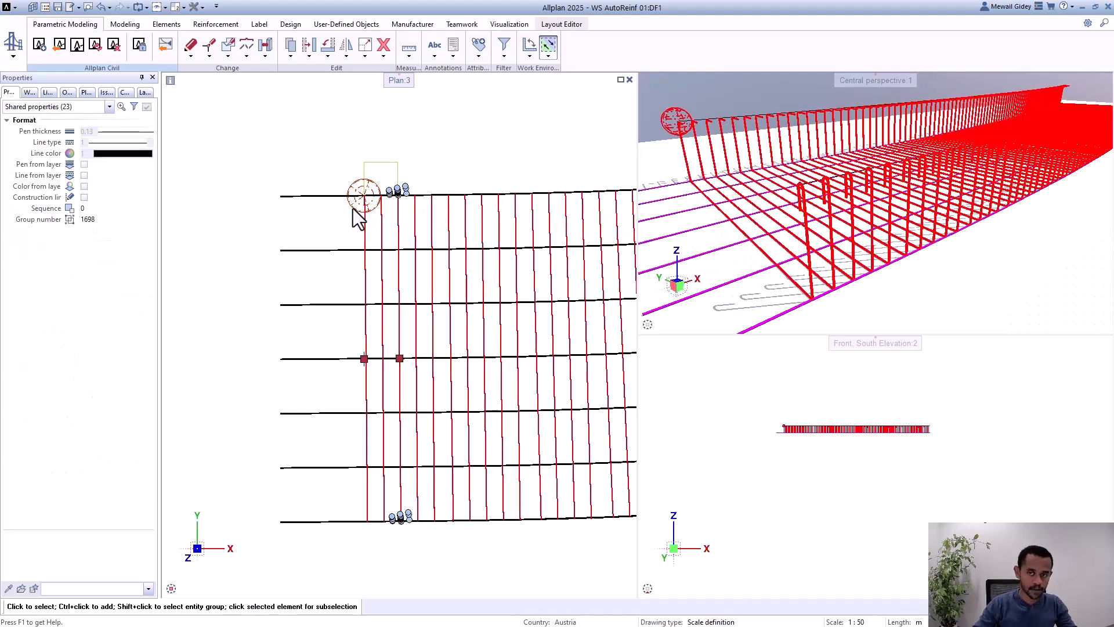
double_click(353, 209)
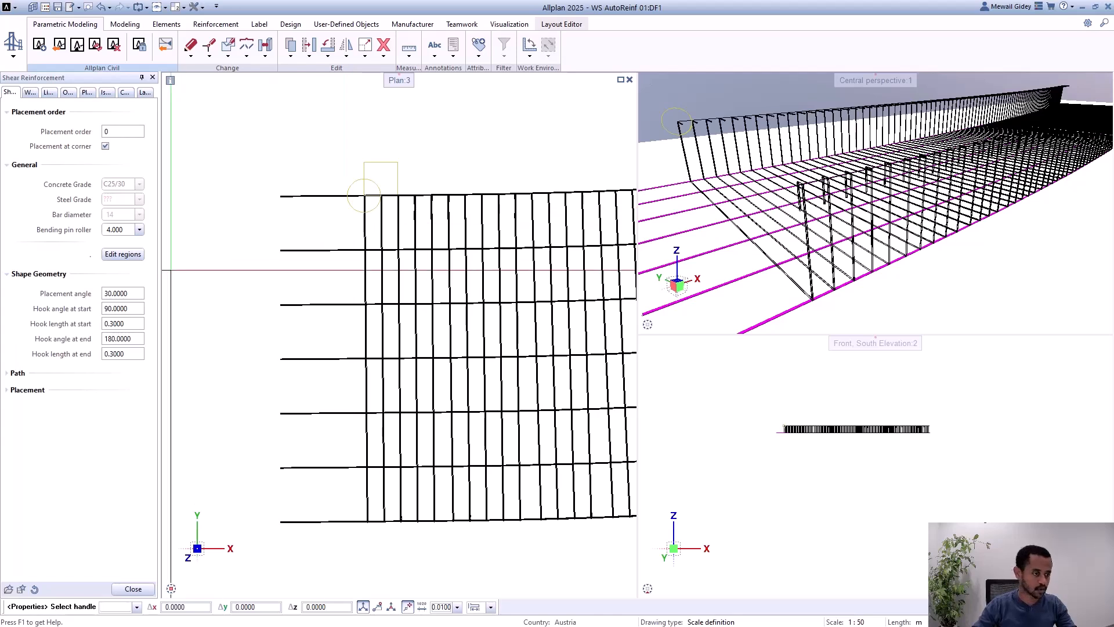
click(135, 294)
text(0)
key(Return)
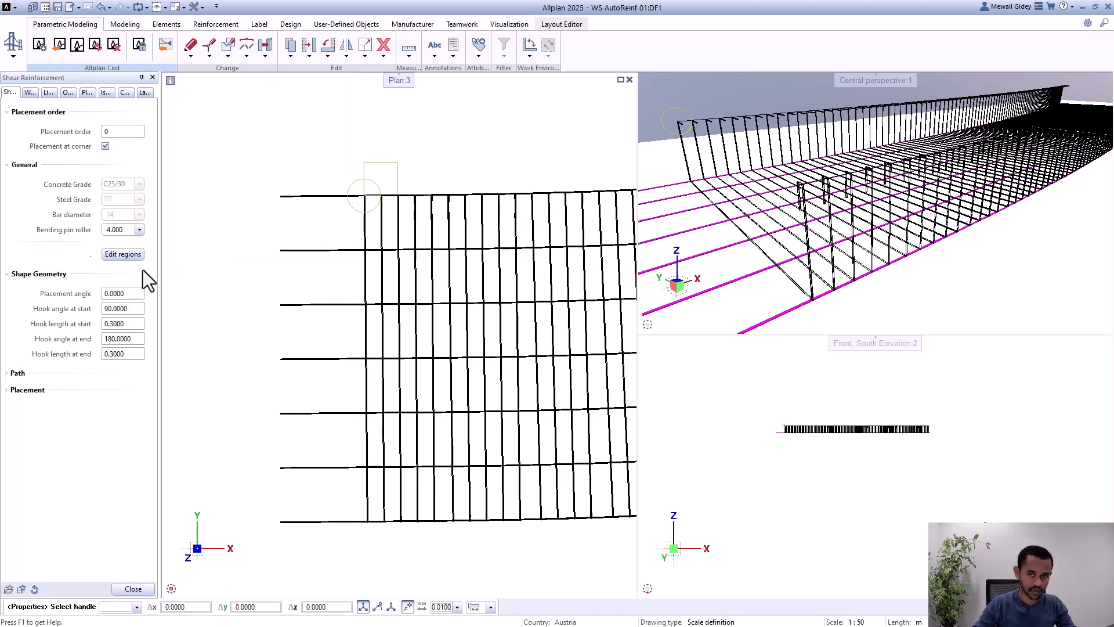
Step: Open the placing regions of the shear reinforcement for editing and move their dialog over the plan view
scroll(295, 144, down, 5)
scroll(295, 144, up, 1)
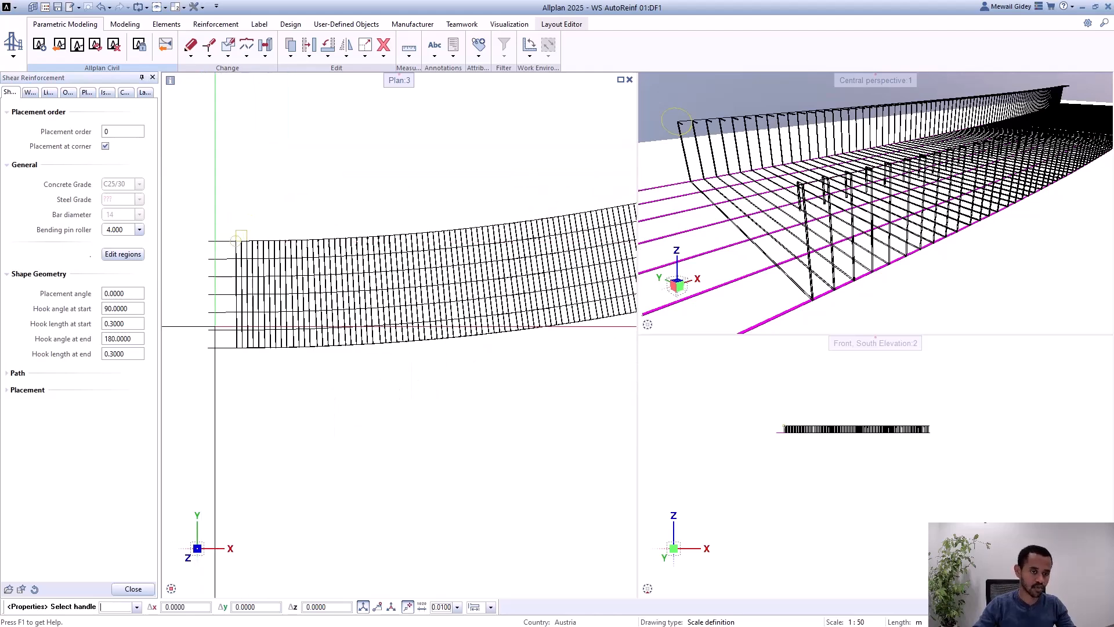
scroll(226, 325, down, 3)
scroll(264, 255, up, 2)
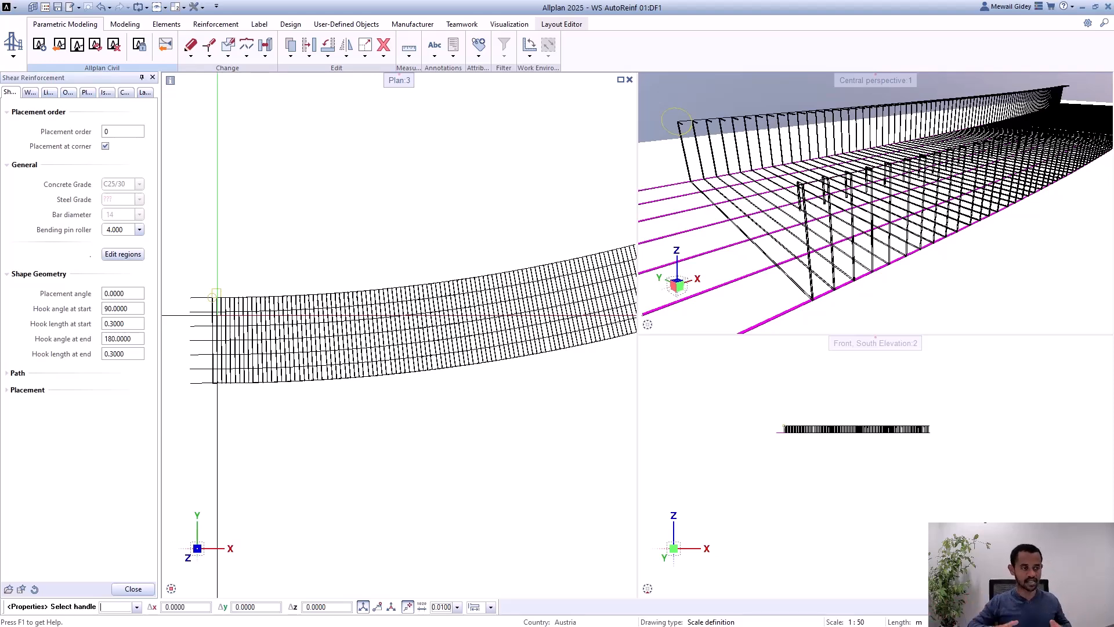
click(119, 254)
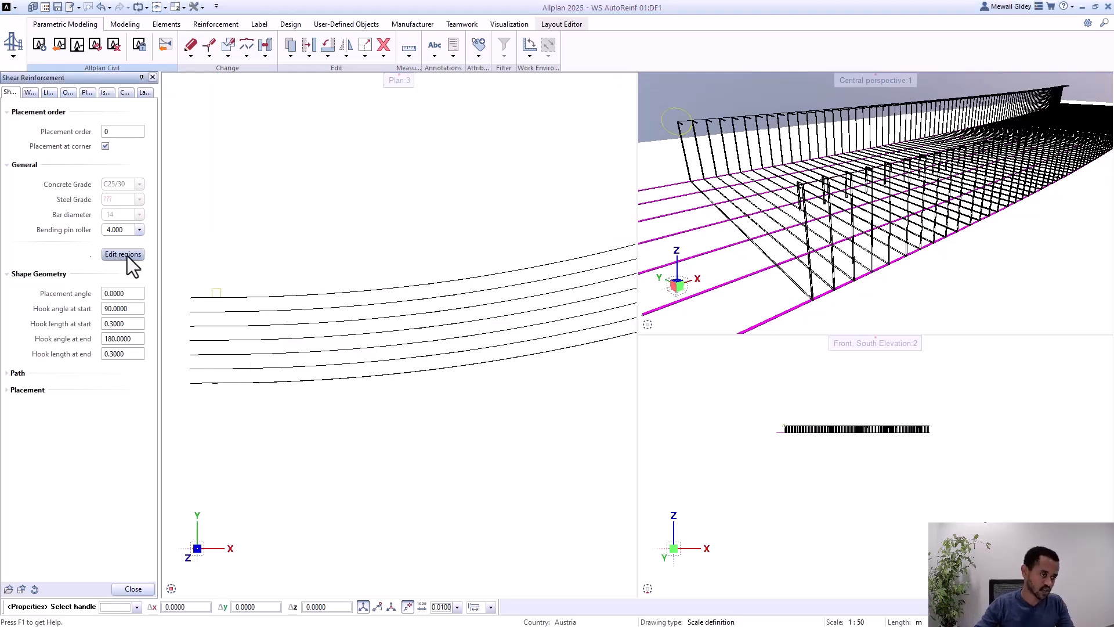
drag(771, 128, 333, 155)
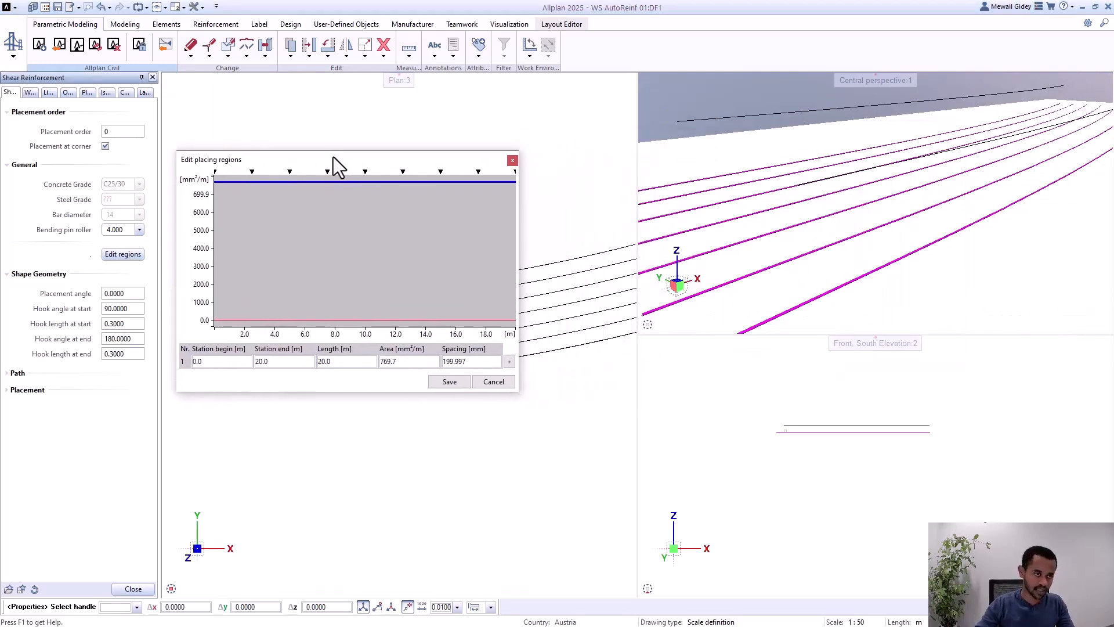
Step: Divide the placing region into three and shift the inner boundaries in the diagram to about 4.23 m and 15.42 m
click(510, 362)
click(510, 361)
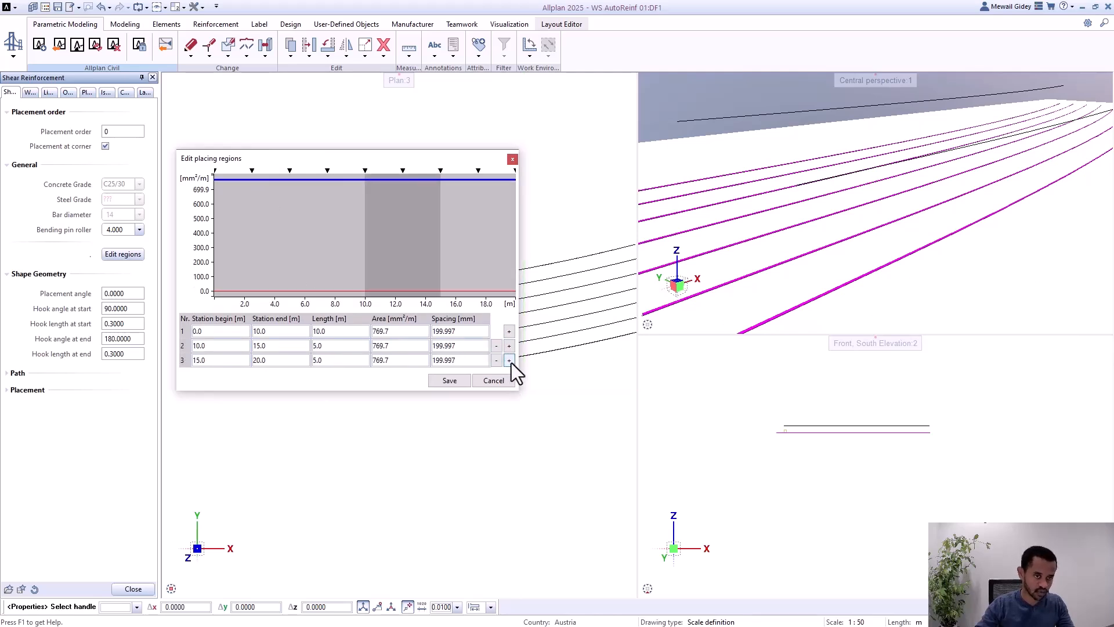
drag(366, 265, 278, 270)
drag(439, 272, 448, 271)
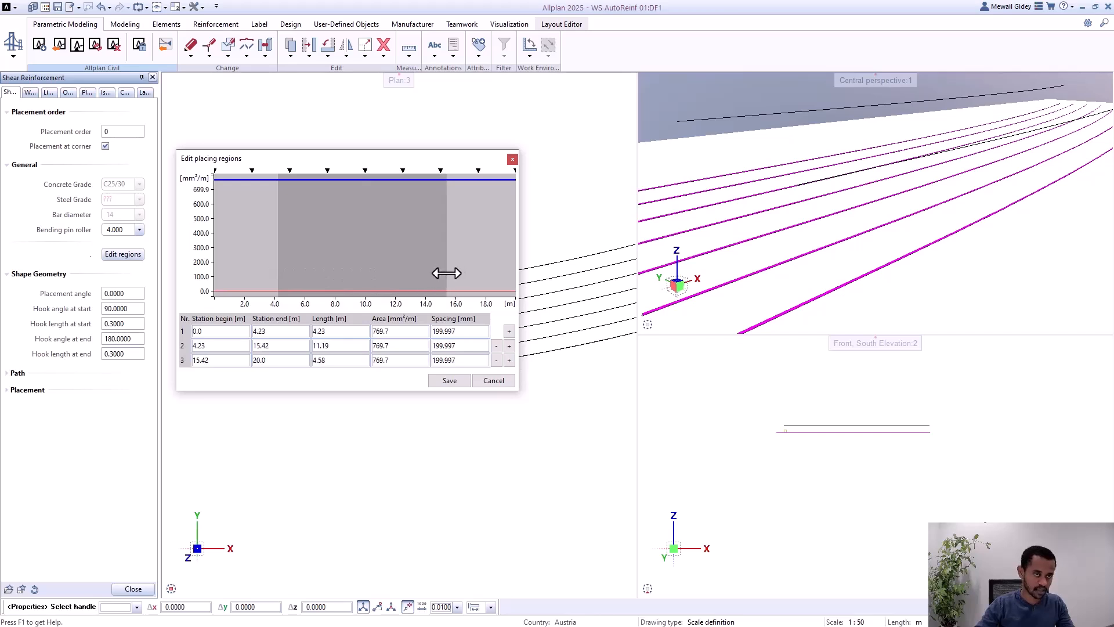
Step: Lower the middle region's reinforcement area in the diagram to about 440.8 mm²/m and further, and remove both added regions
drag(386, 181, 370, 227)
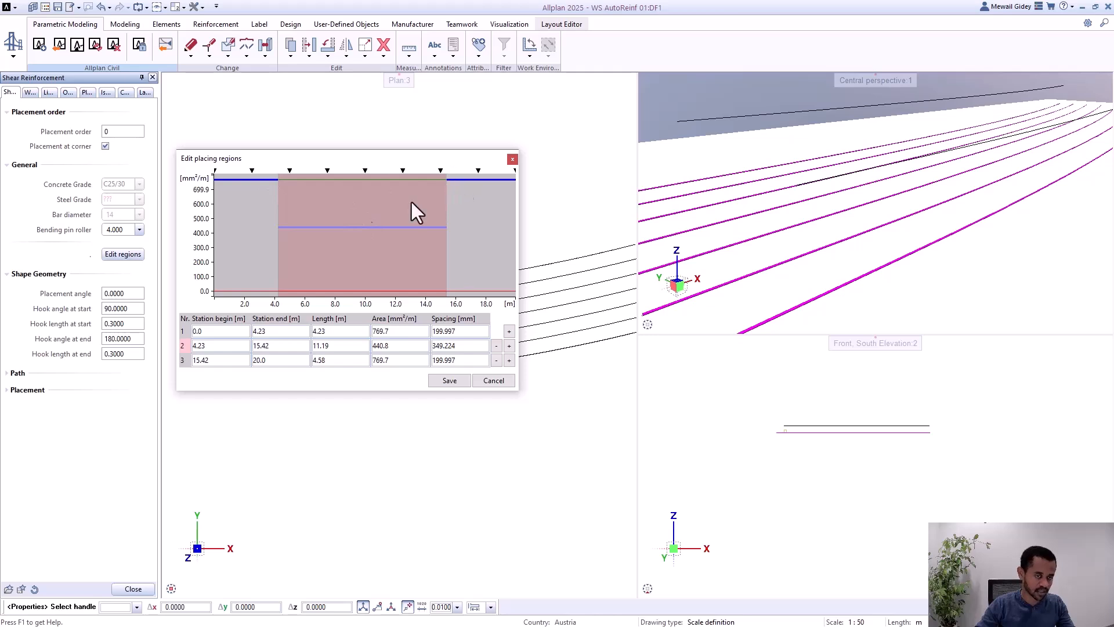
drag(340, 227, 342, 241)
click(496, 346)
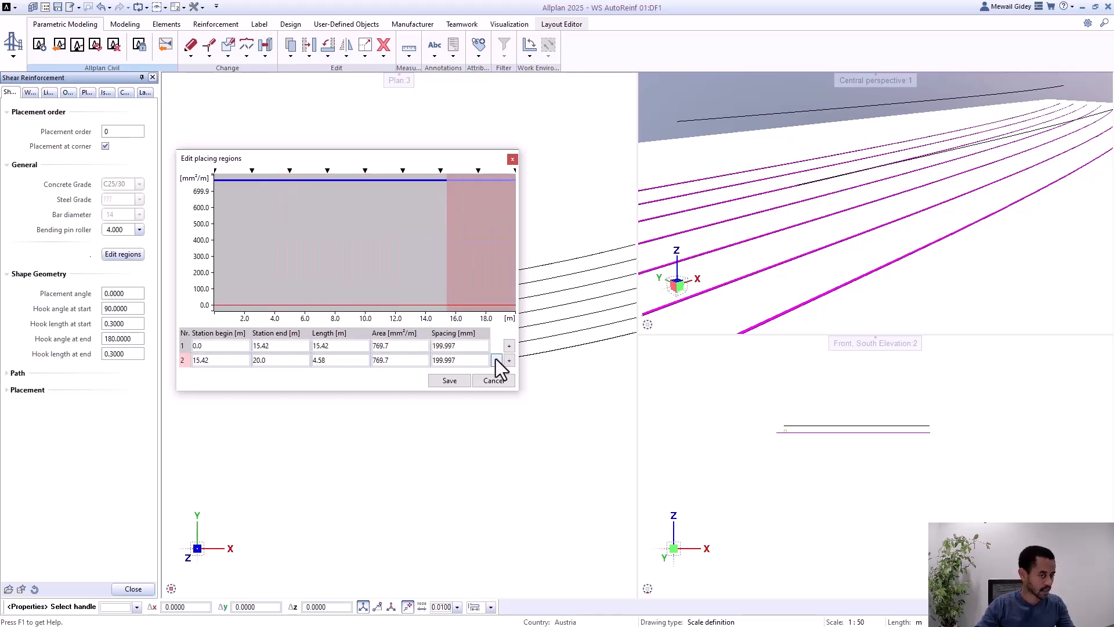
click(495, 360)
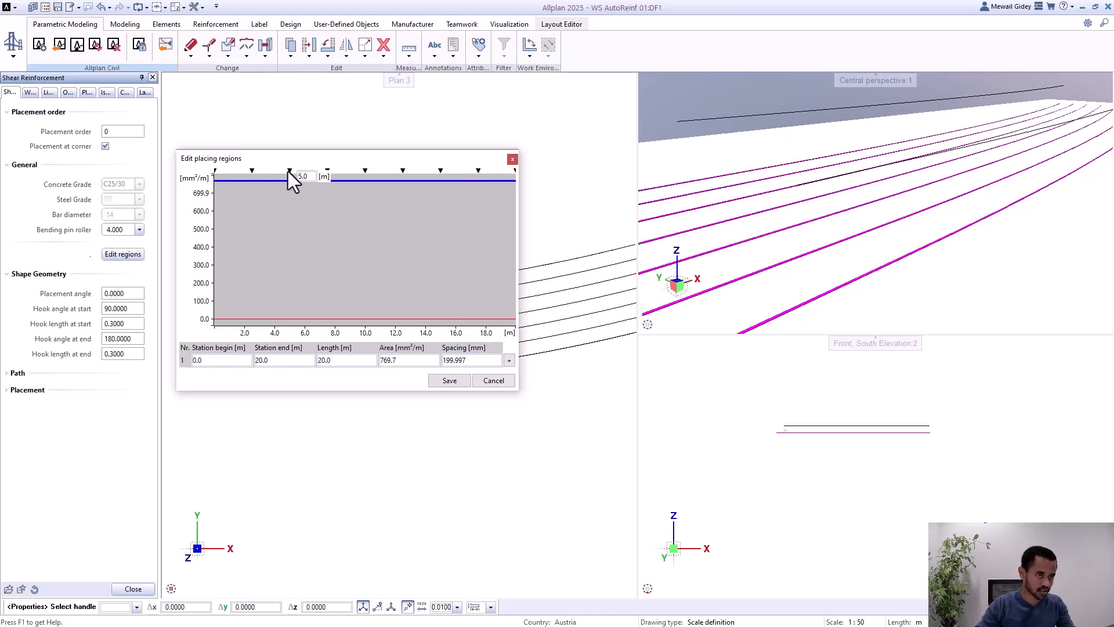
Step: Split the placing region at the predefined stations 5.0 m and 15.0 m to form three regions
click(289, 170)
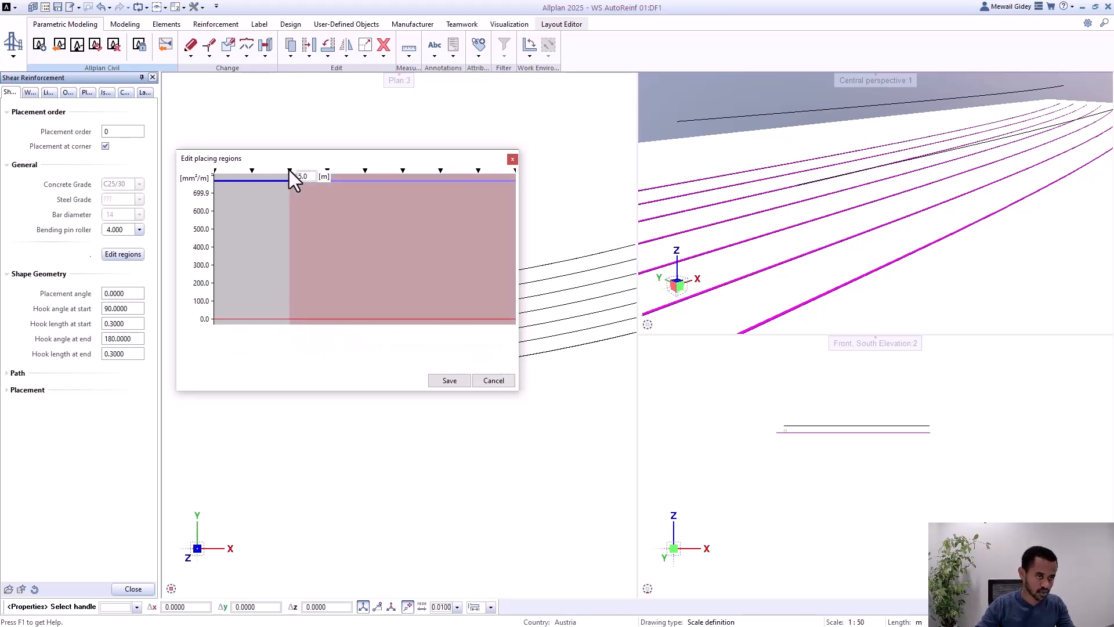
click(440, 171)
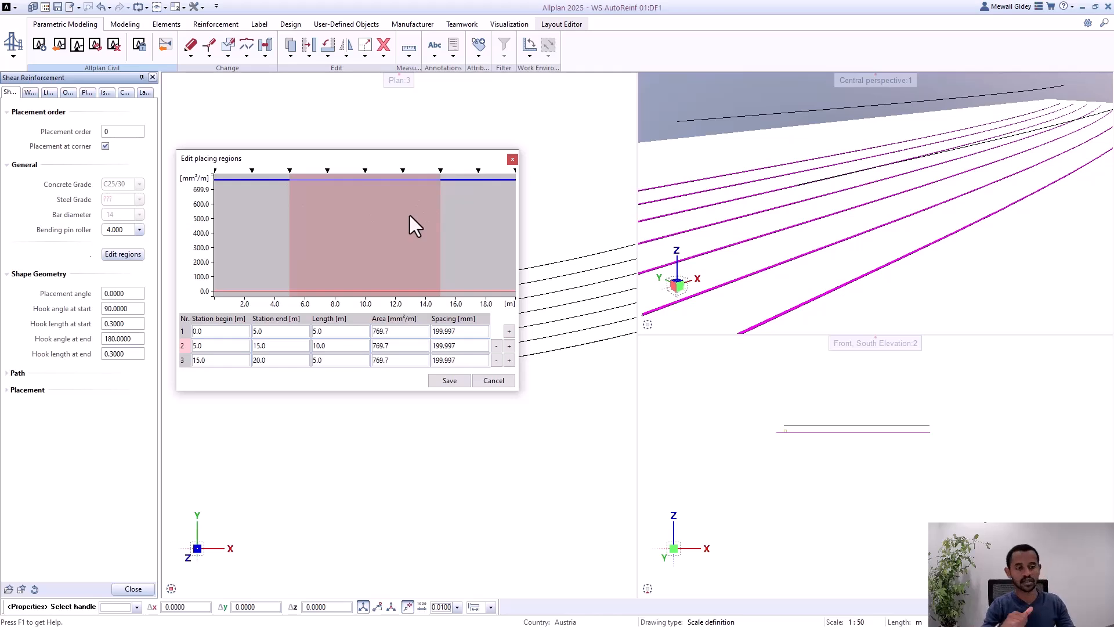
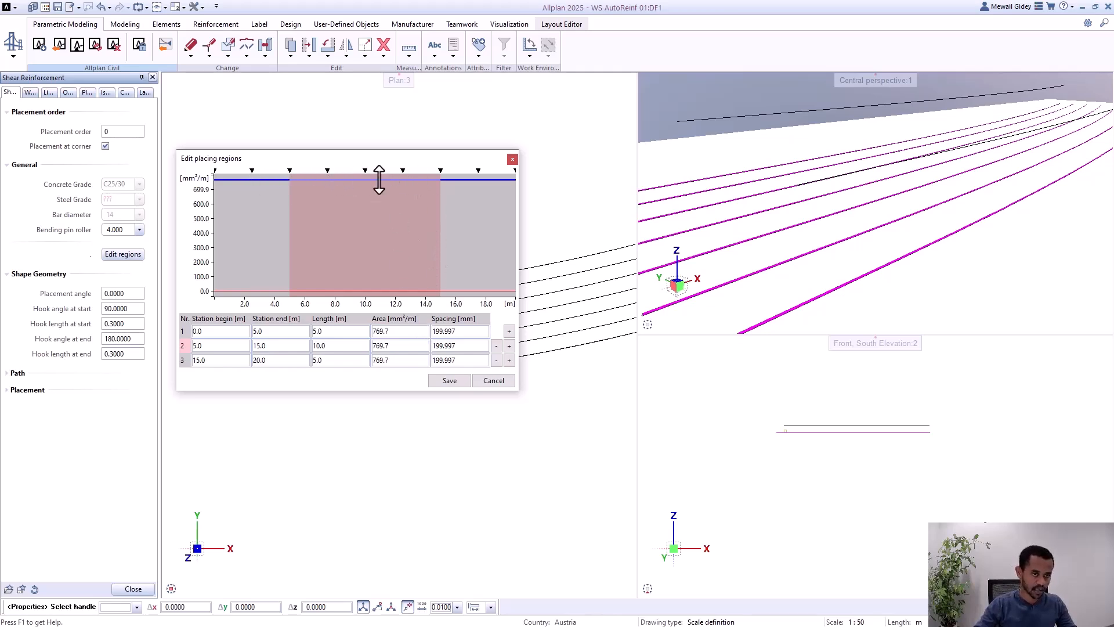
Step: Lower the middle region's reinforcement area in the diagram, set its bar spacing to 450 mm and save the placing regions
drag(379, 180, 371, 241)
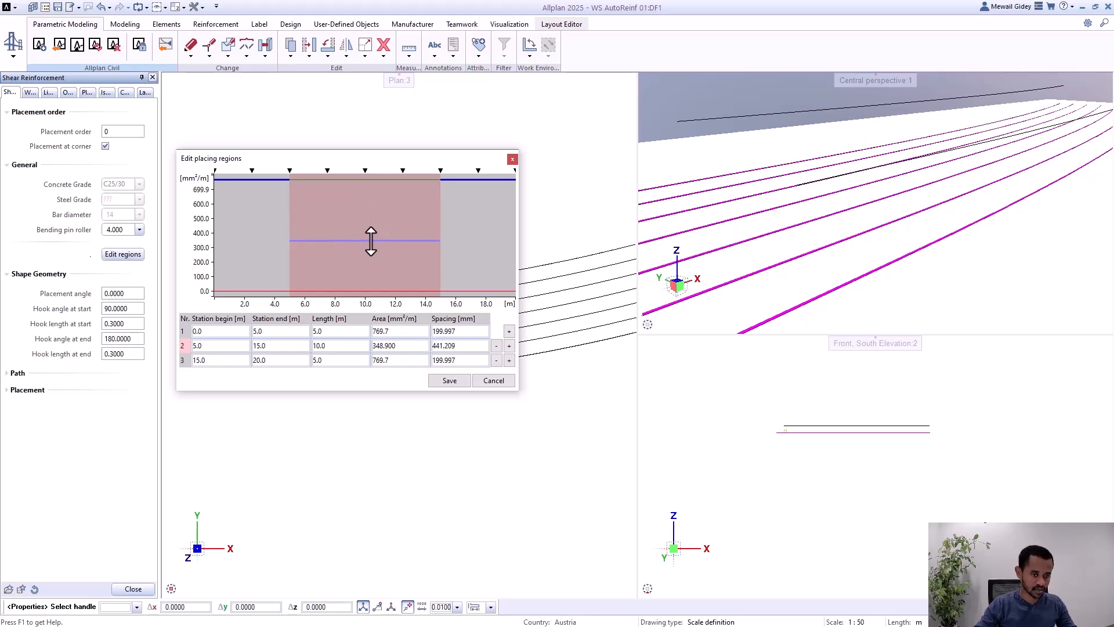
click(471, 331)
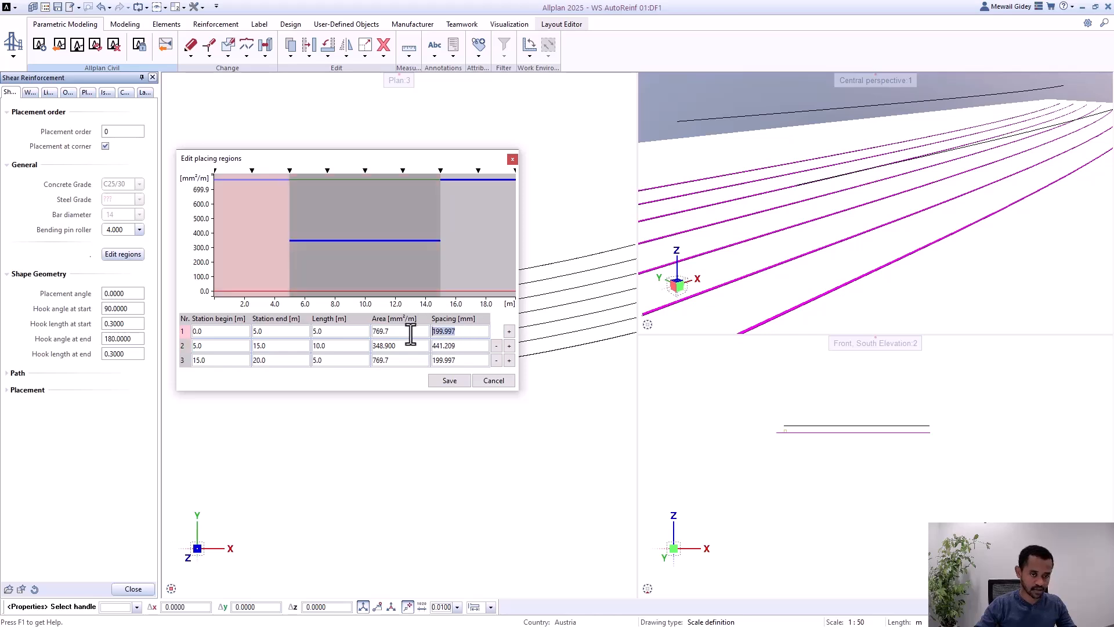
click(460, 347)
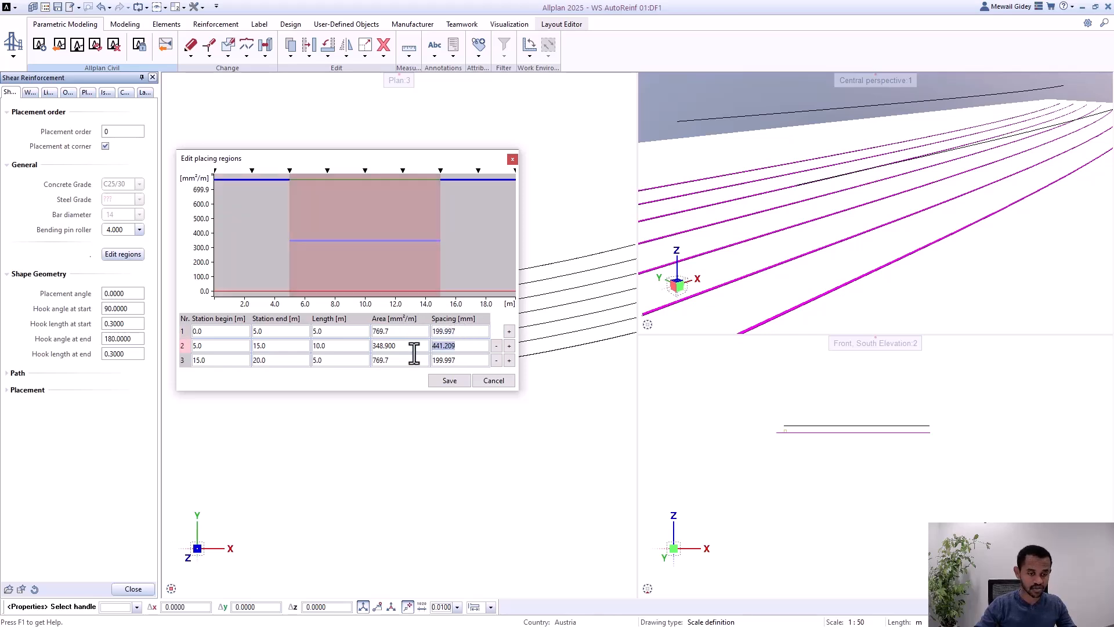
text(450)
key(Return)
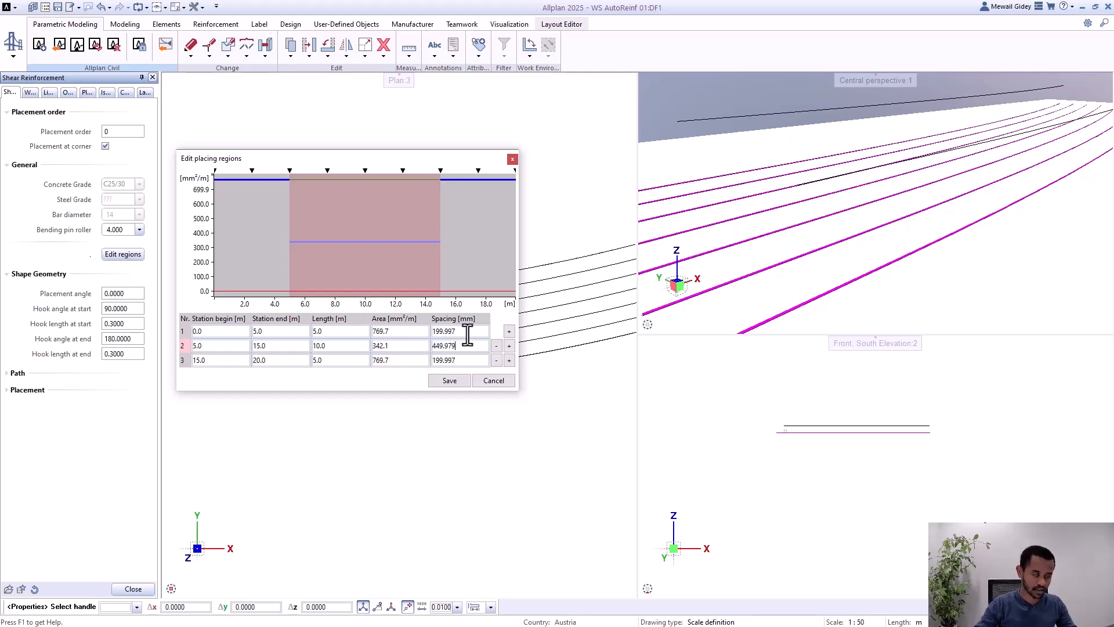
click(449, 381)
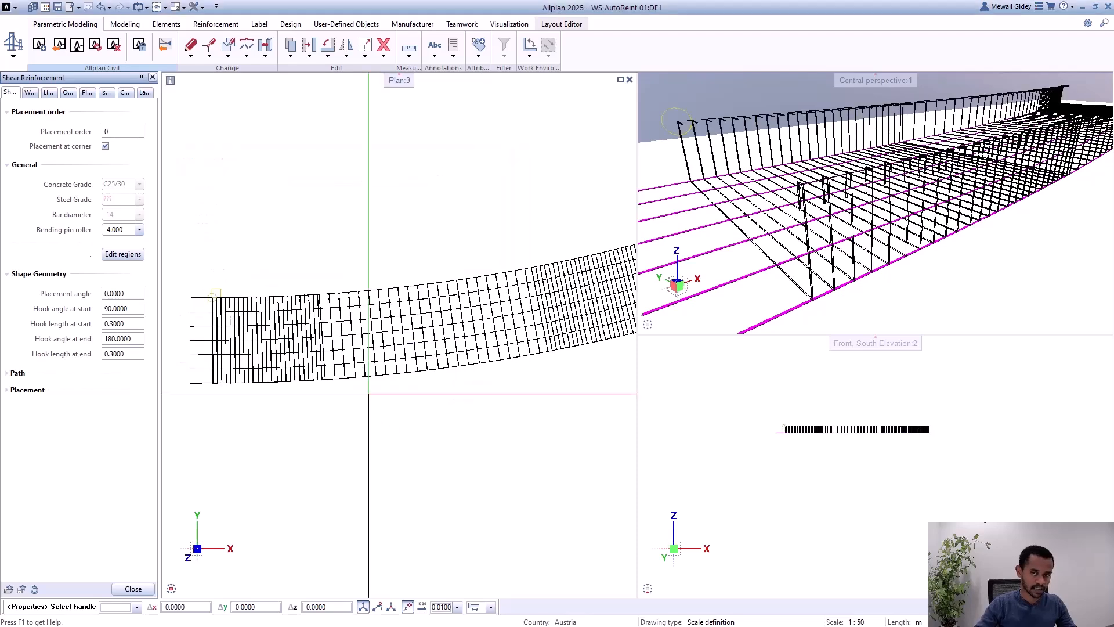
Step: Inspect the stirrup distribution along the girder in plan, show the placement settings and finish editing the shear reinforcement
scroll(368, 394, down, 3)
scroll(321, 354, up, 4)
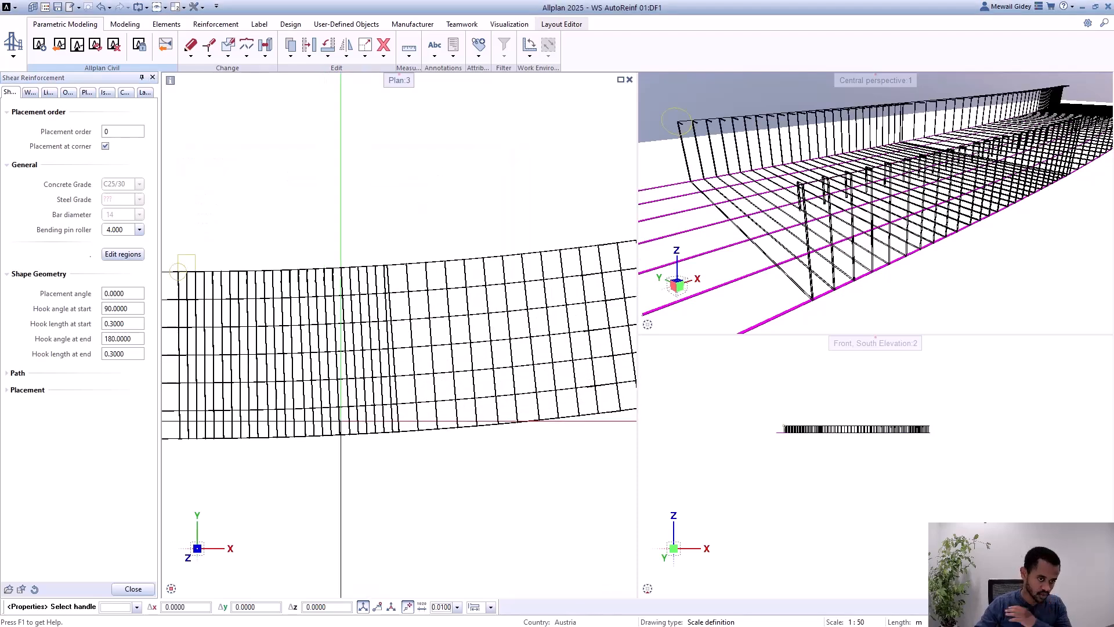
scroll(202, 337, down, 2)
scroll(202, 336, down, 1)
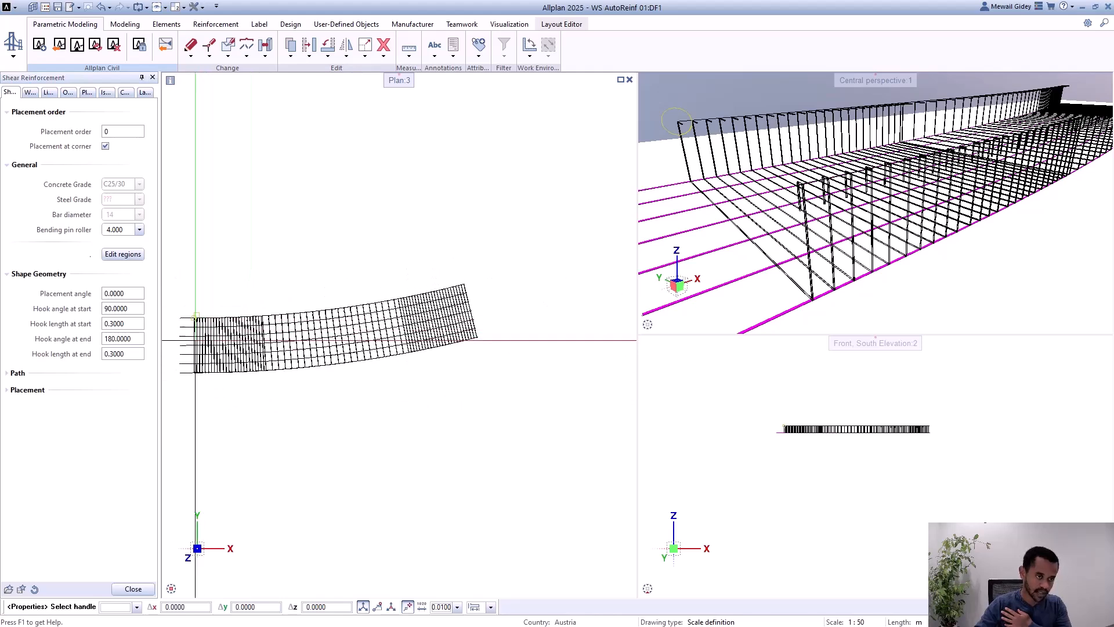
scroll(216, 349, up, 1)
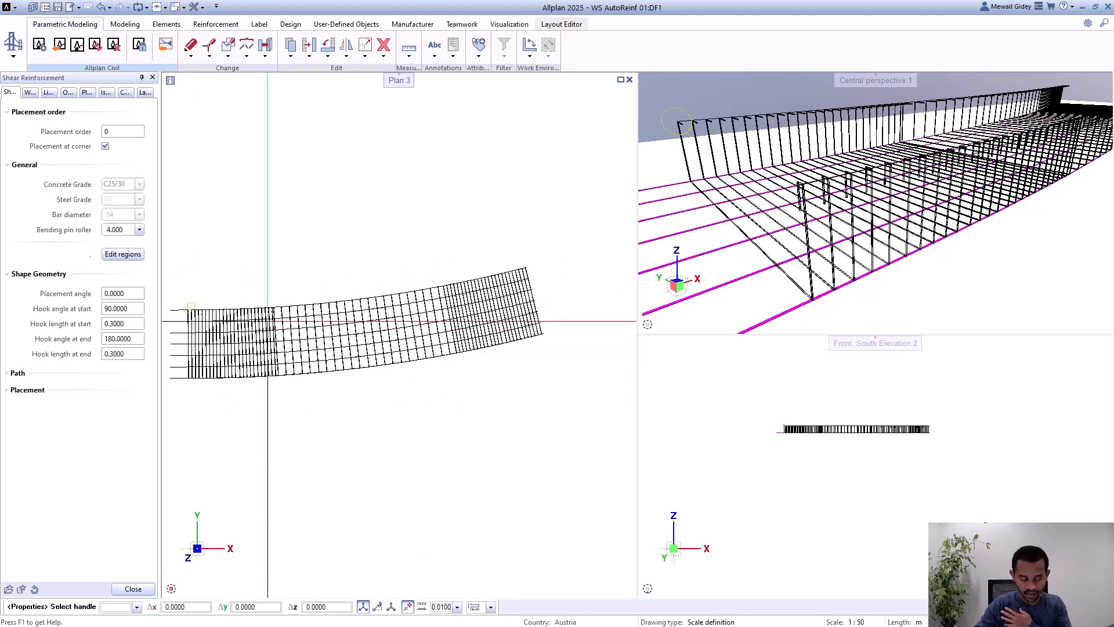
scroll(349, 347, up, 1)
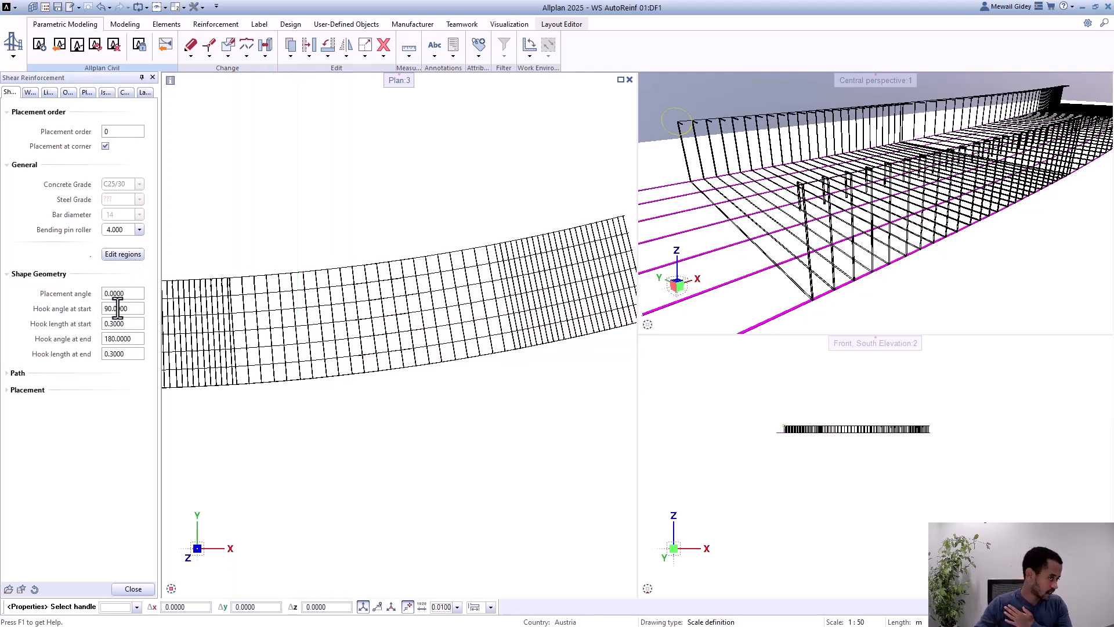
click(43, 391)
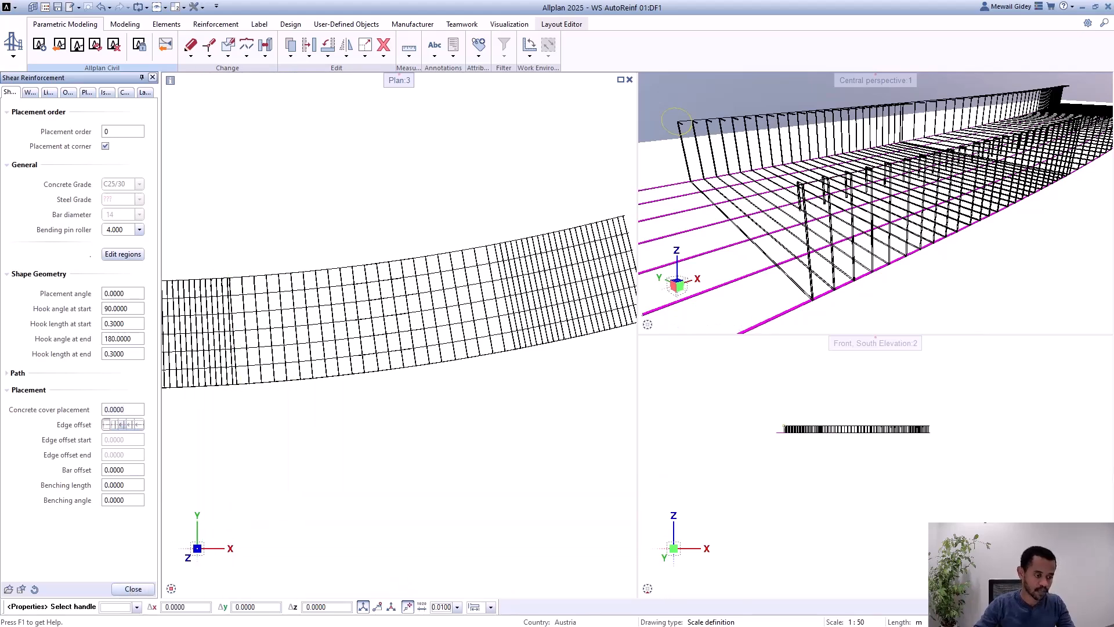
click(133, 589)
Step: Make the hidden 3D solids visible and display them opaque
scroll(501, 388, down, 2)
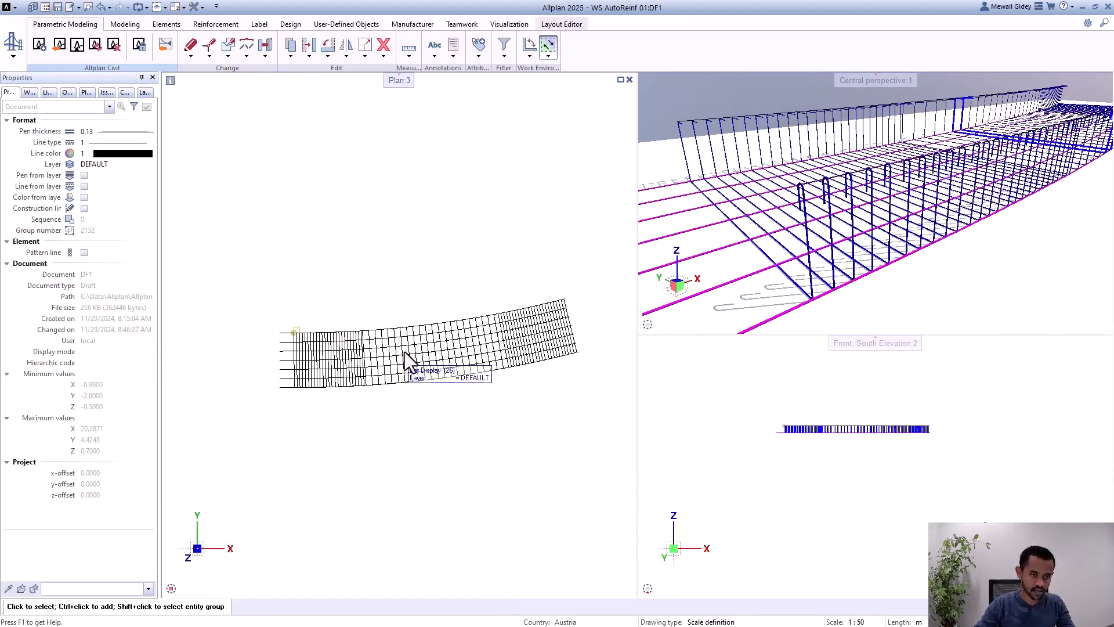
click(69, 93)
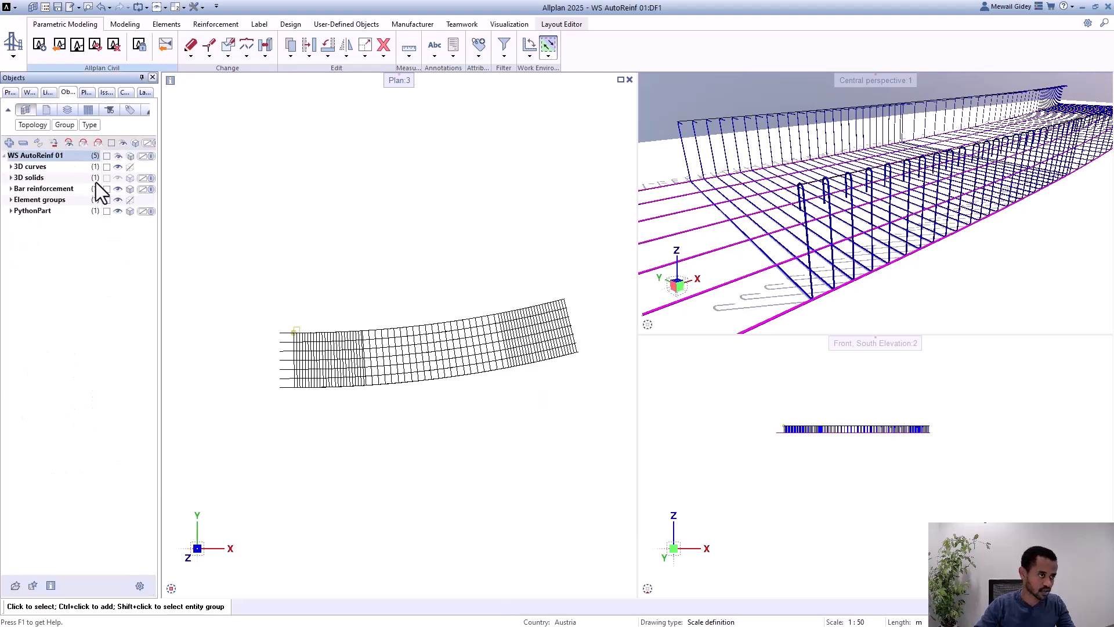
click(117, 177)
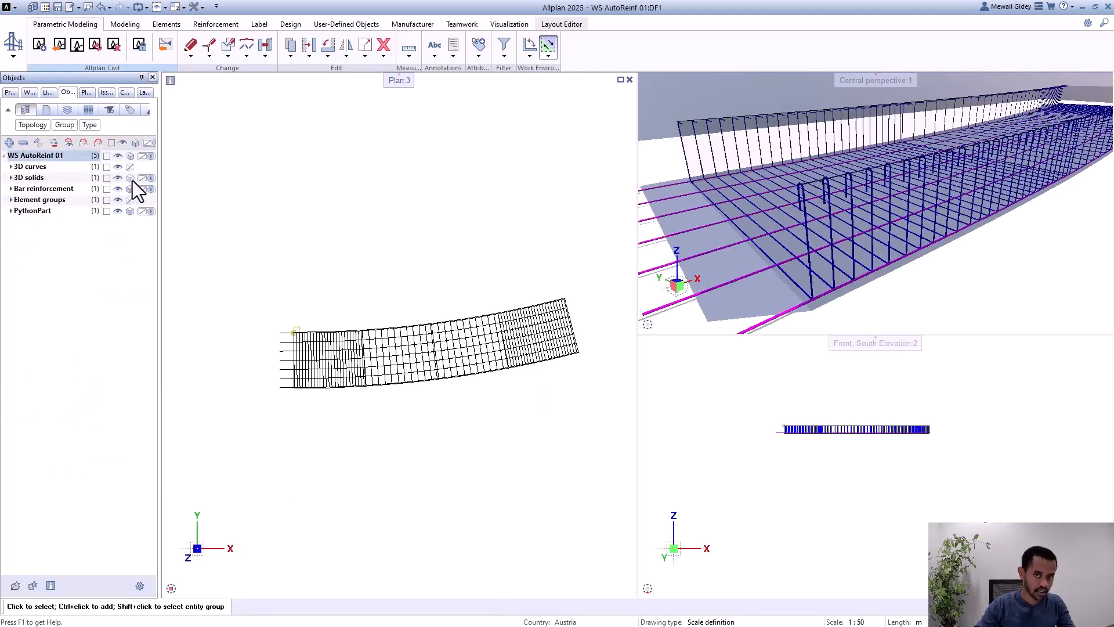
click(131, 178)
click(137, 194)
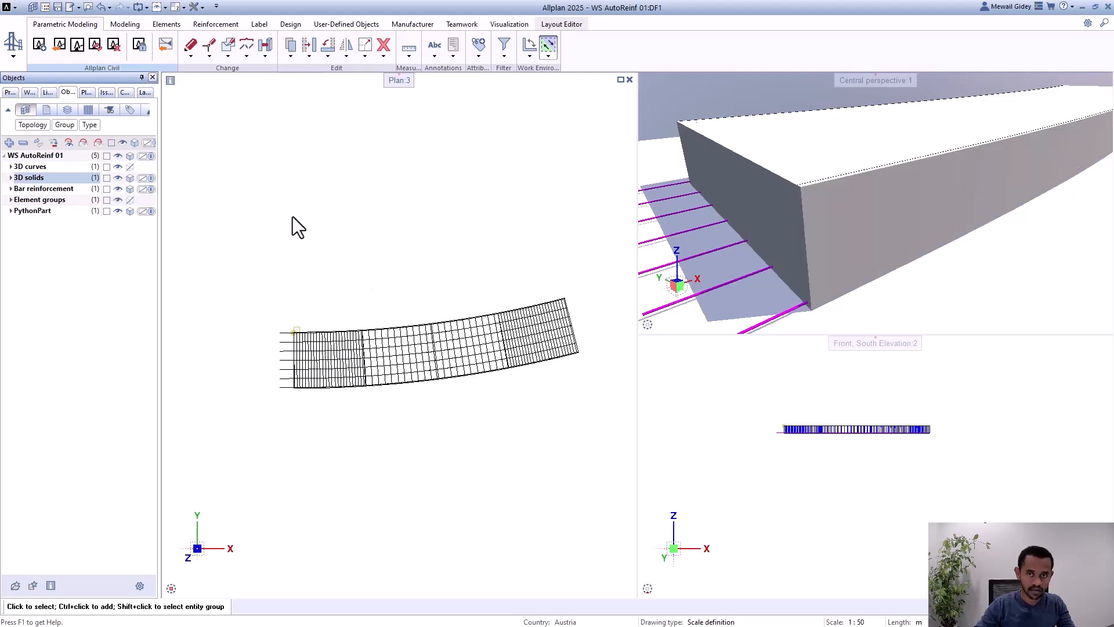
Step: Examine the stirrups at the girder's start in the elevation and perspective views, and display the 3D solids semi-transparent
scroll(827, 279, up, 2)
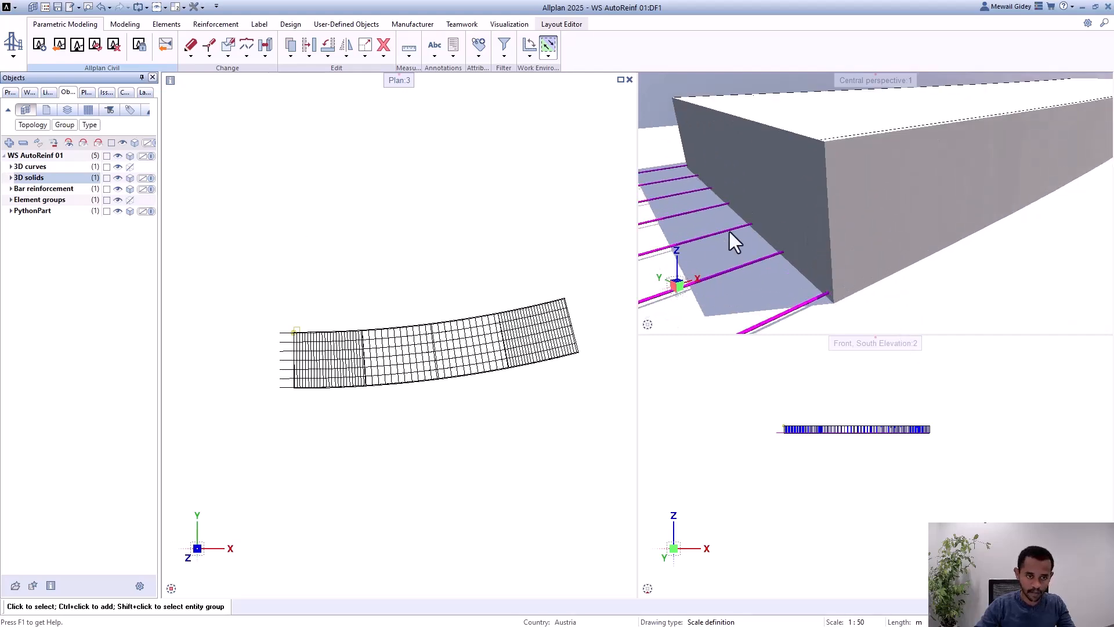
scroll(781, 427, up, 5)
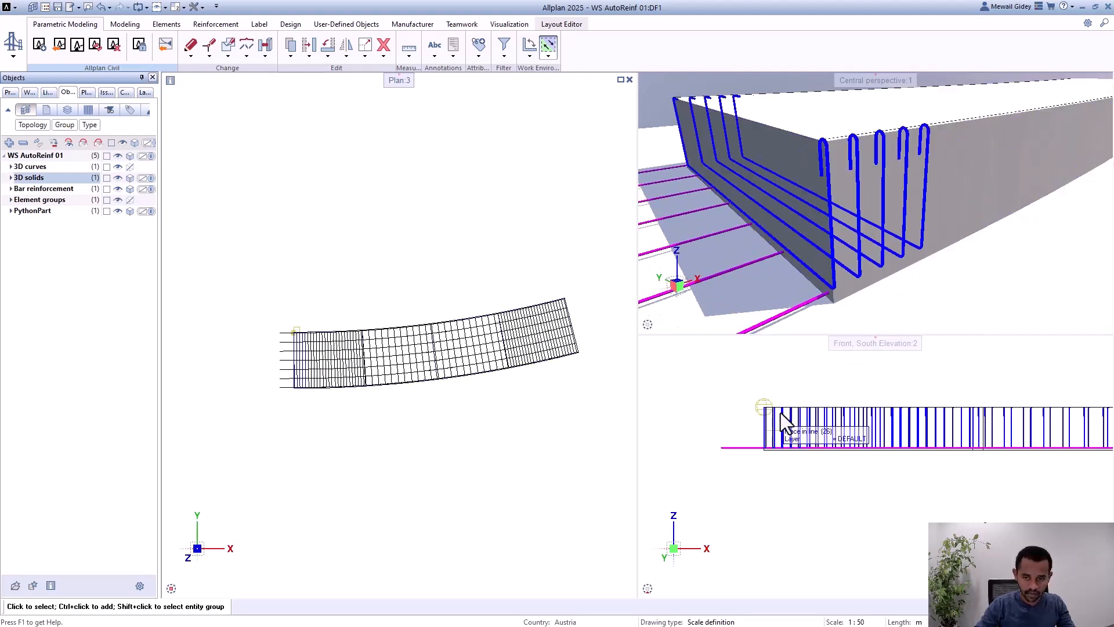
scroll(766, 441, up, 3)
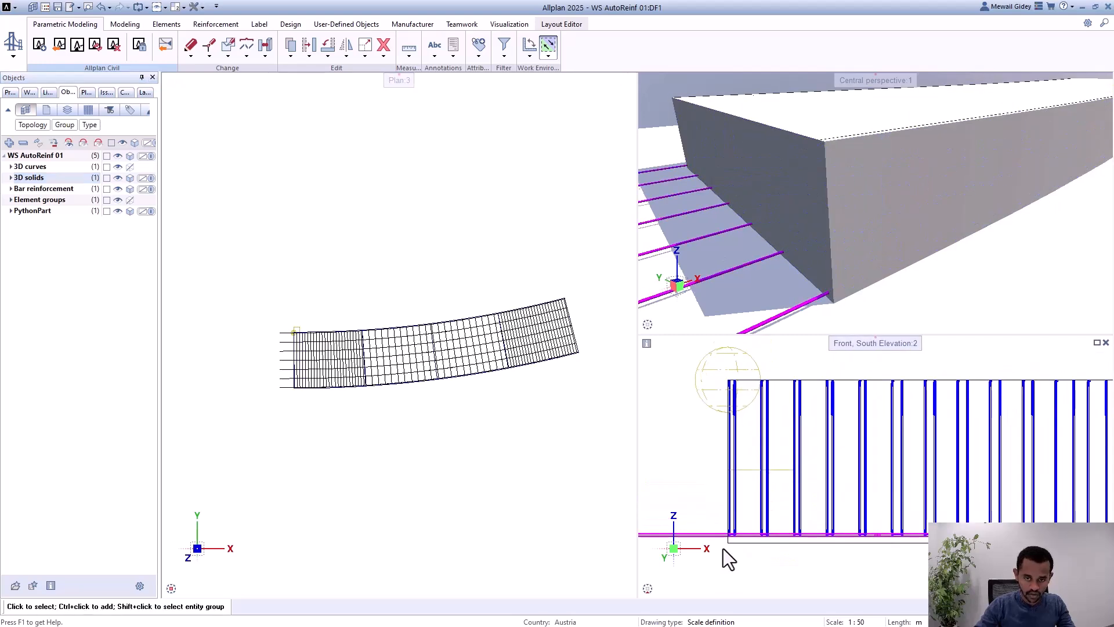
scroll(764, 182, down, 3)
middle_drag(764, 182, 831, 187)
scroll(799, 166, up, 3)
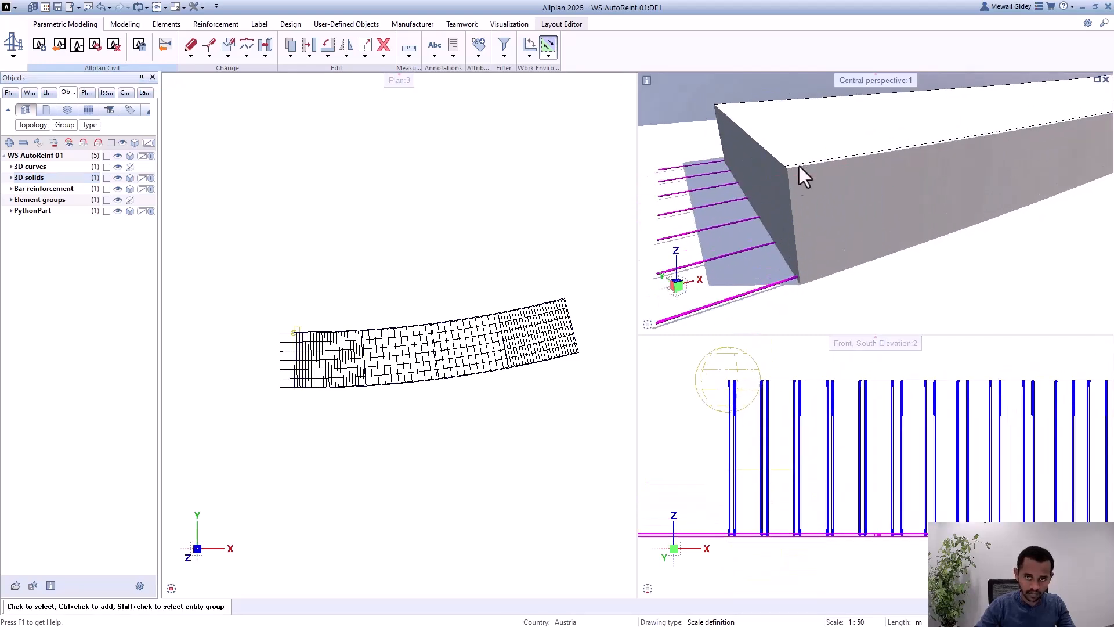
click(127, 178)
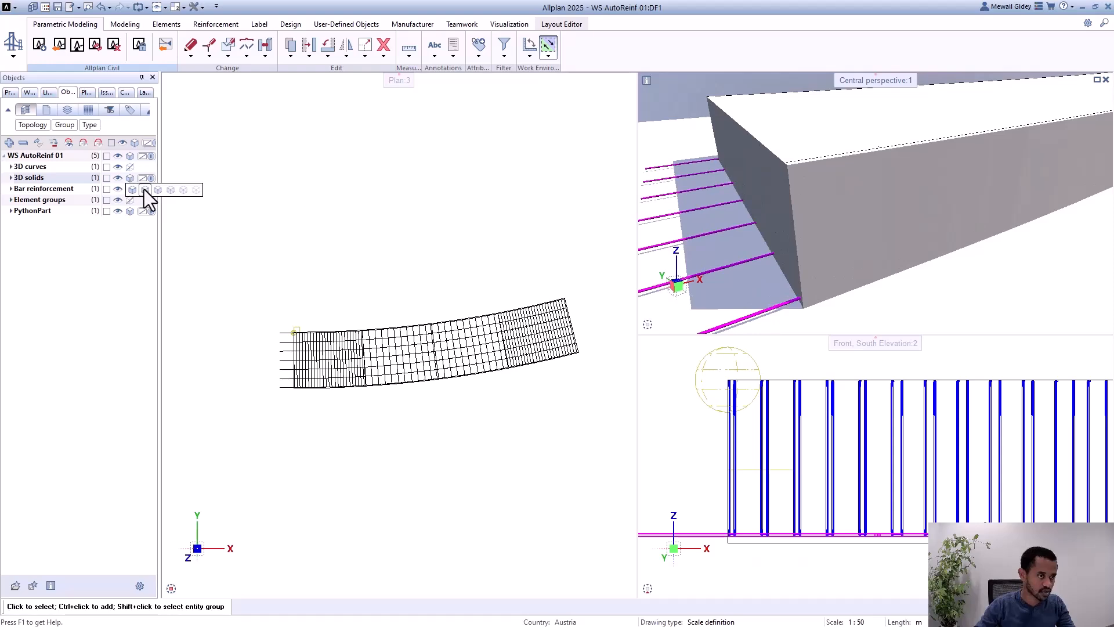
click(144, 190)
scroll(786, 260, up, 2)
mouse_move(785, 260)
shift+middle_down()
mouse_move(820, 269)
mouse_move(794, 277)
shift+middle_up()
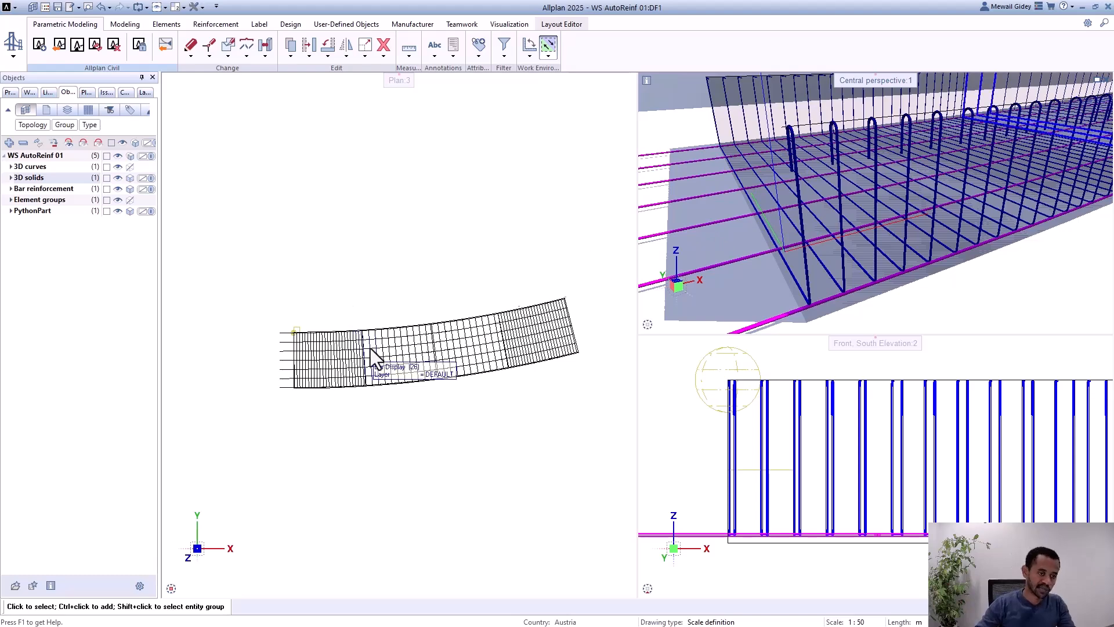
Step: Reopen the shear reinforcement for editing and set its concrete cover placement to 0.3
scroll(264, 314, up, 8)
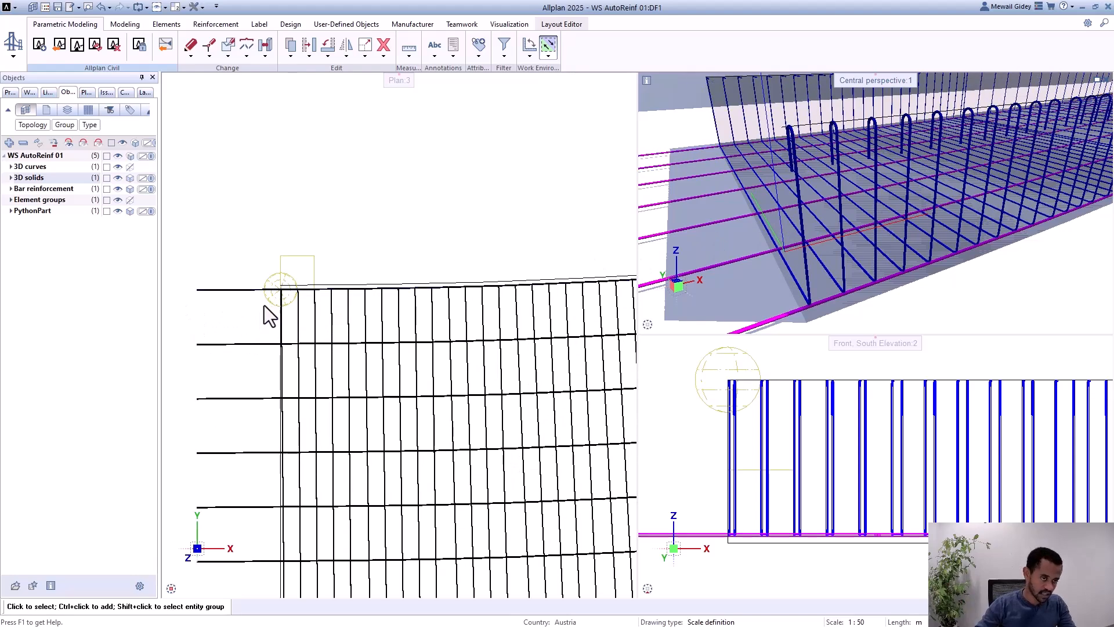
double_click(269, 302)
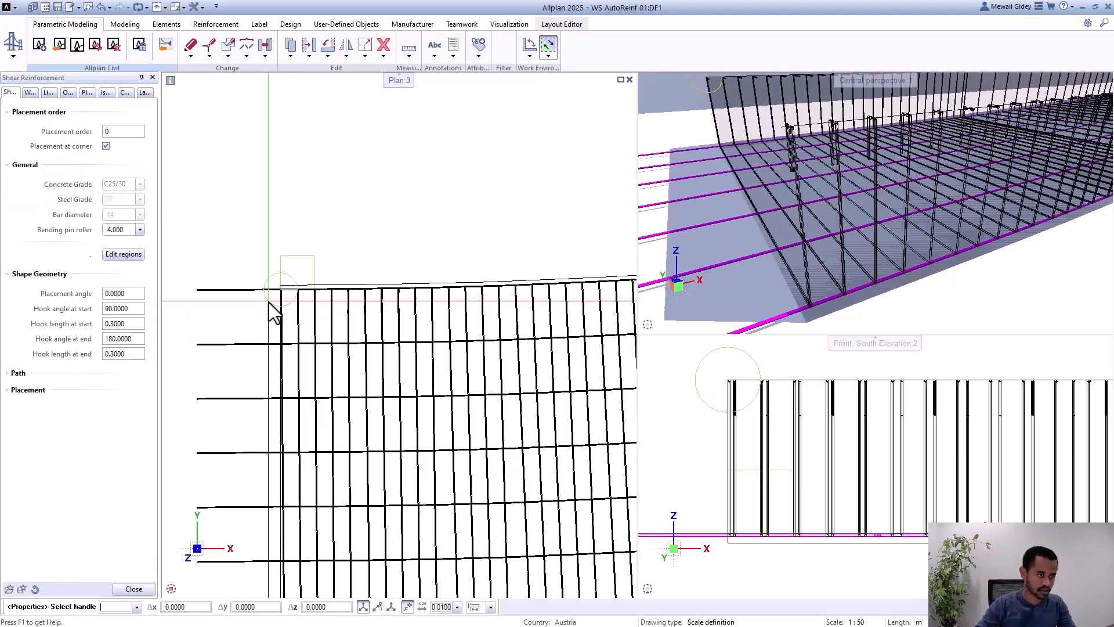
click(36, 390)
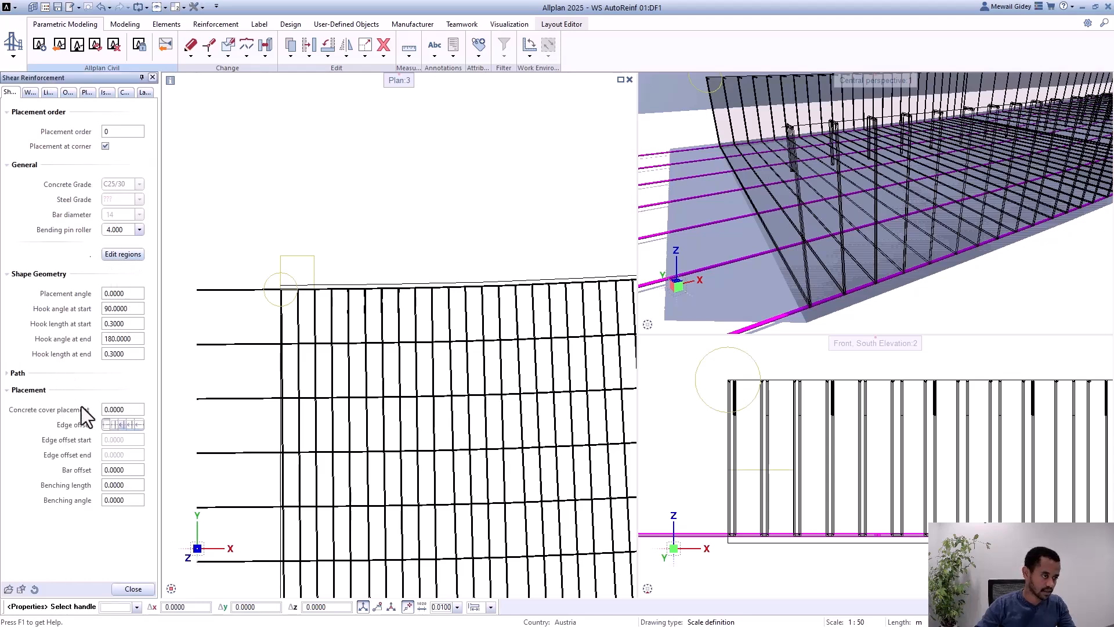
click(128, 410)
text(0.3)
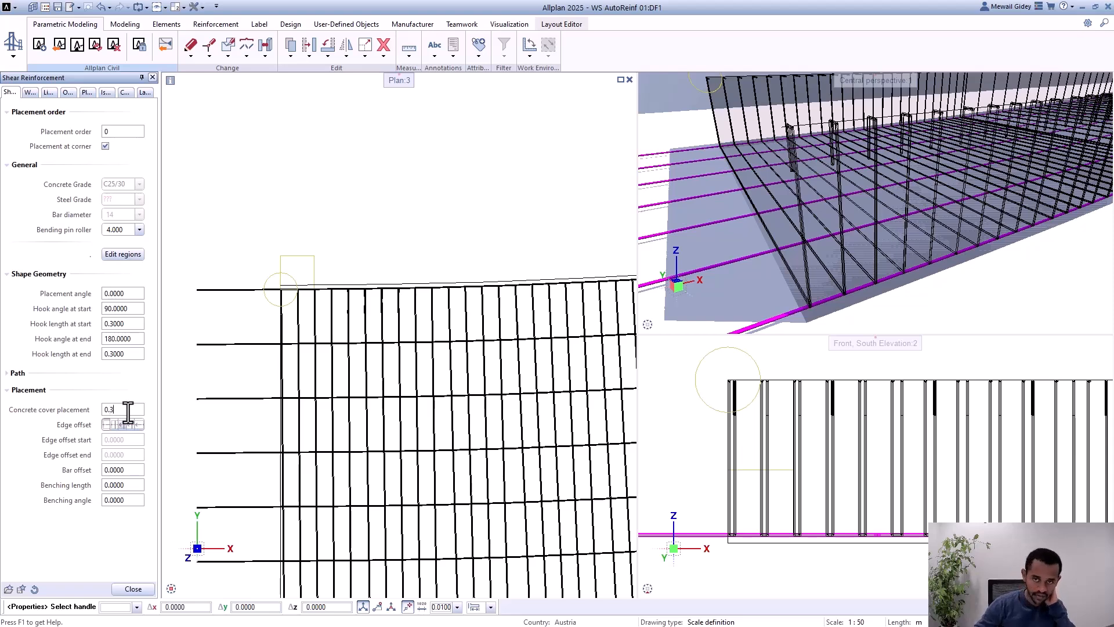
key(Return)
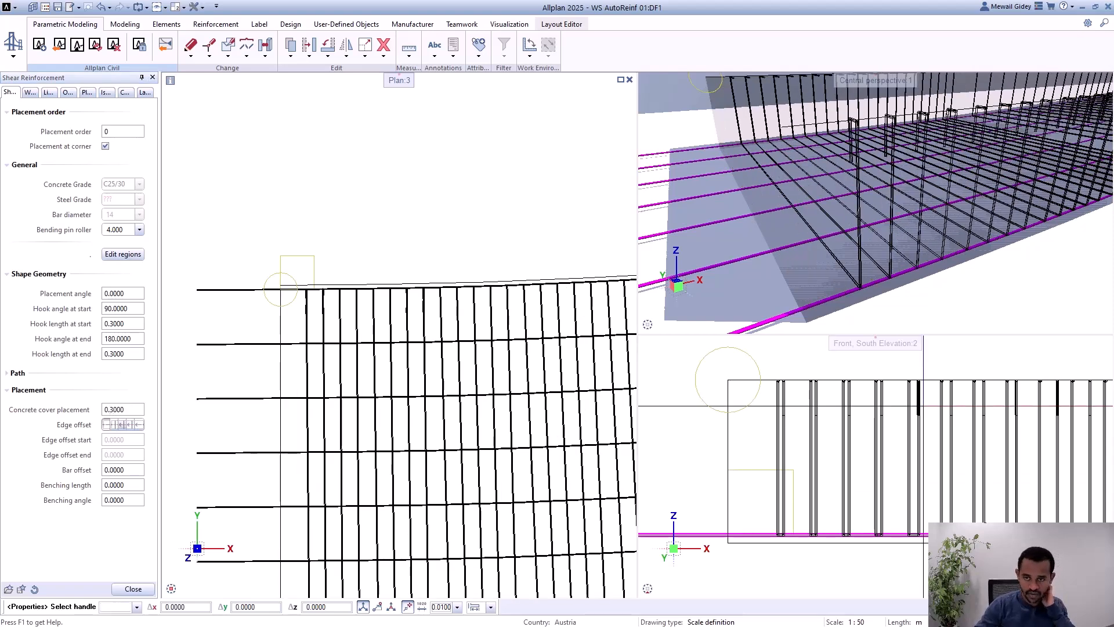
scroll(815, 285, down, 3)
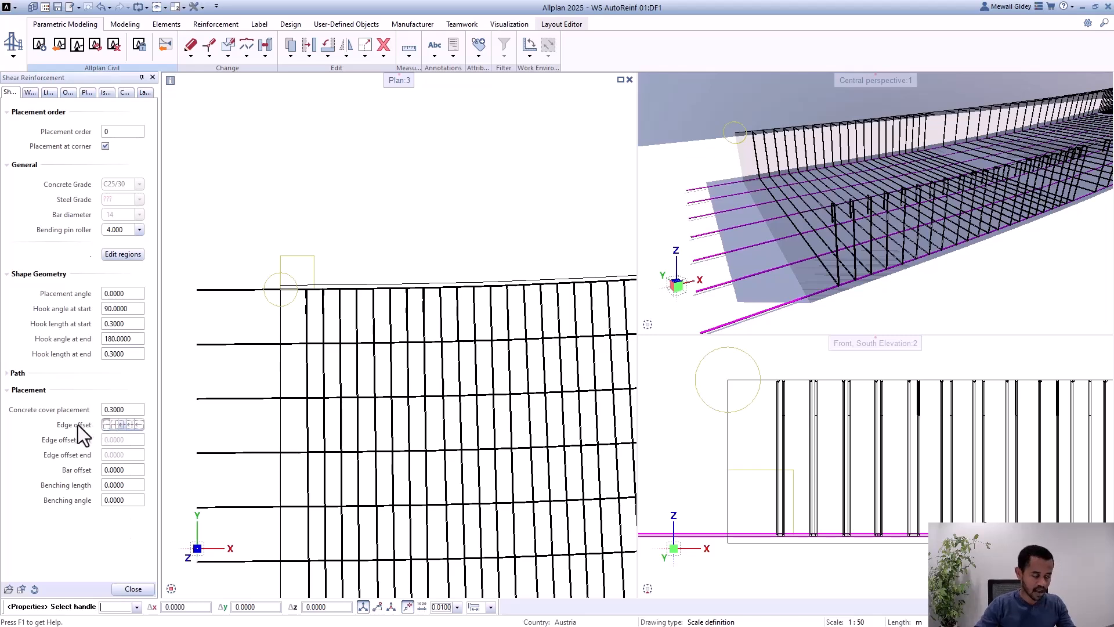
click(134, 411)
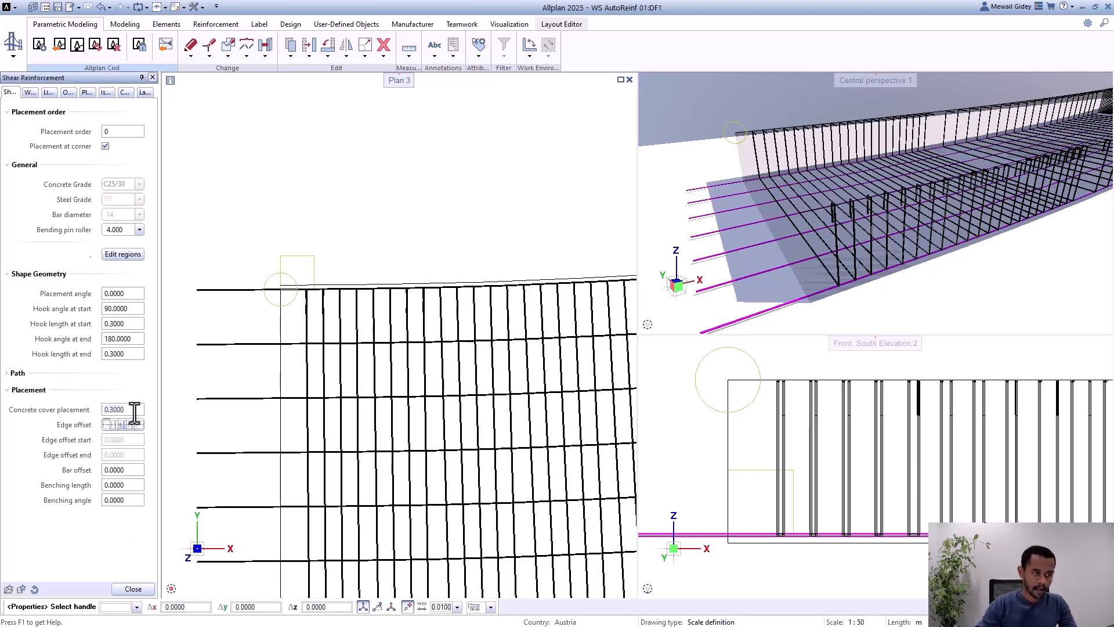
text(0.)
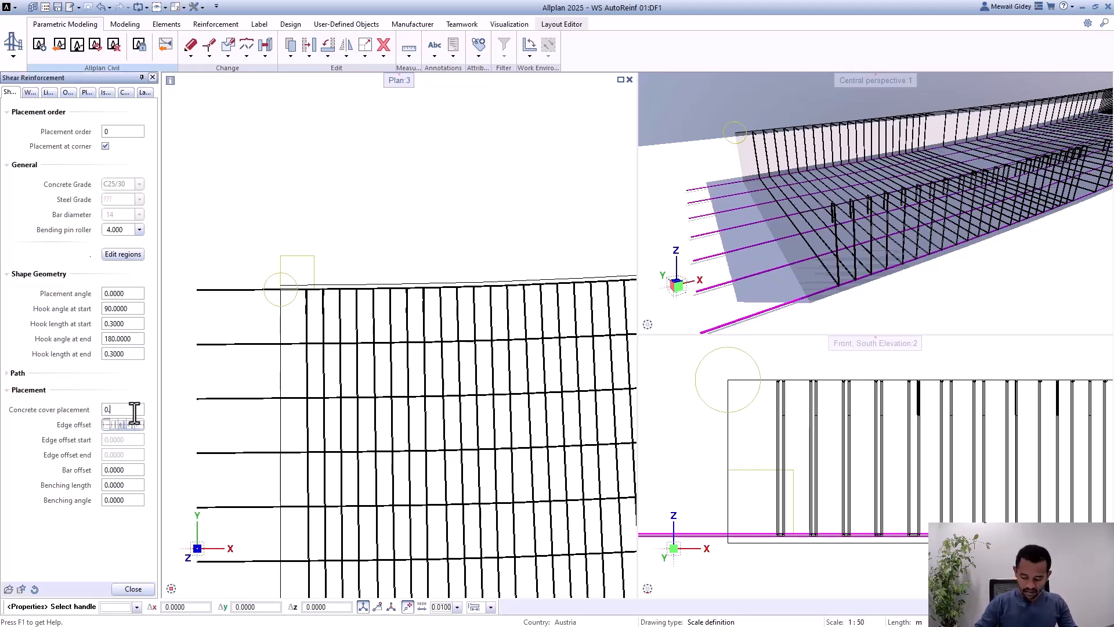
text(3)
key(Return)
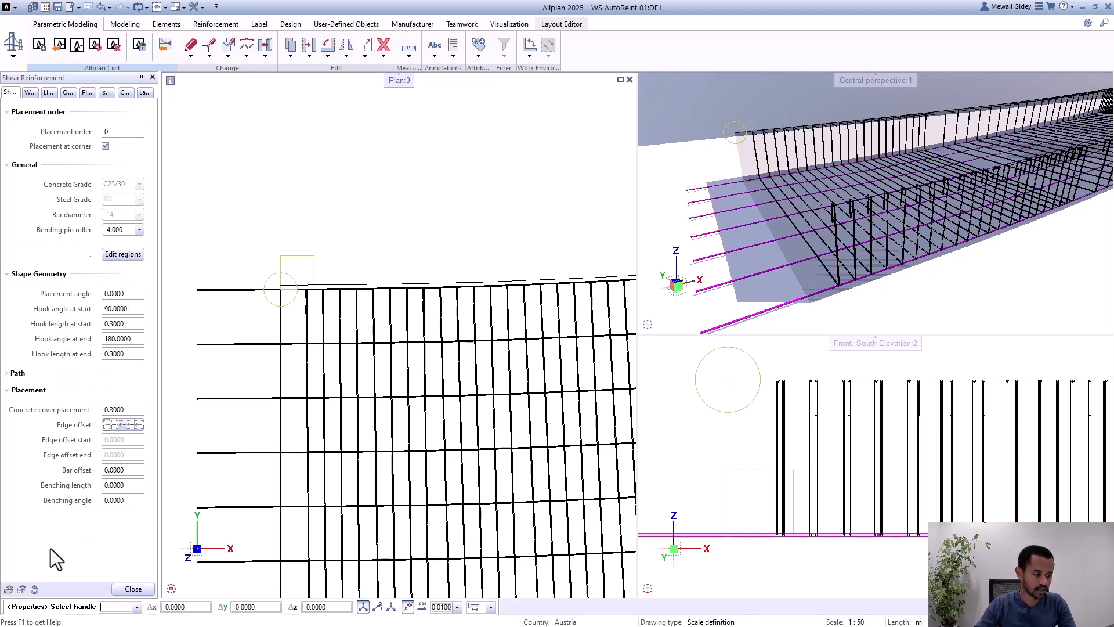
Step: Save the shear reinforcement settings as a project favorite named shear and finish editing the reinforcement
click(22, 589)
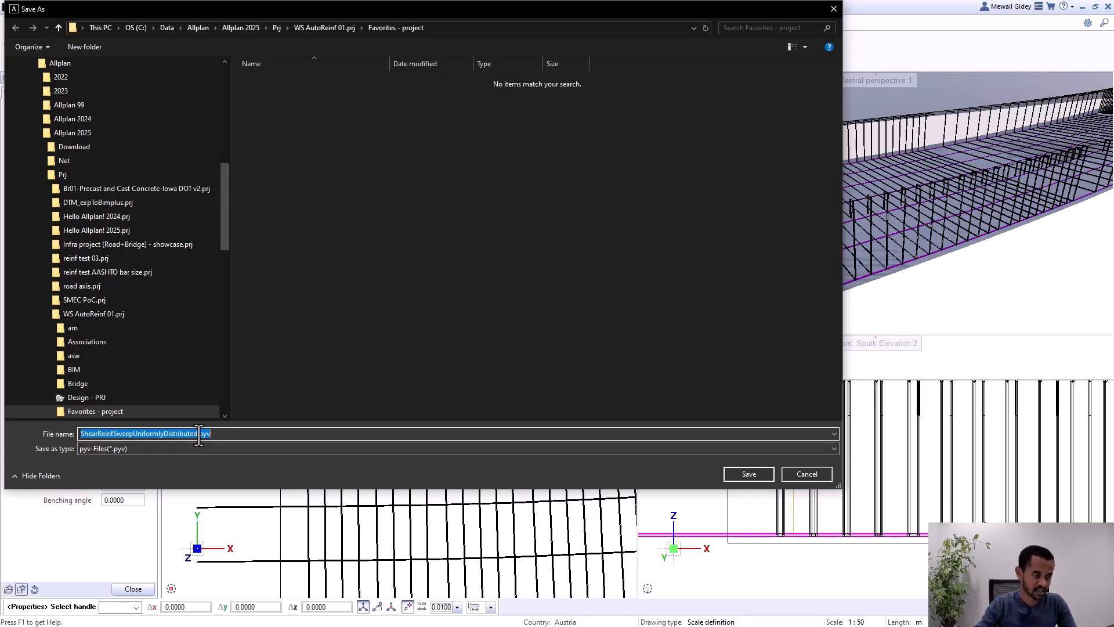
text(shear1)
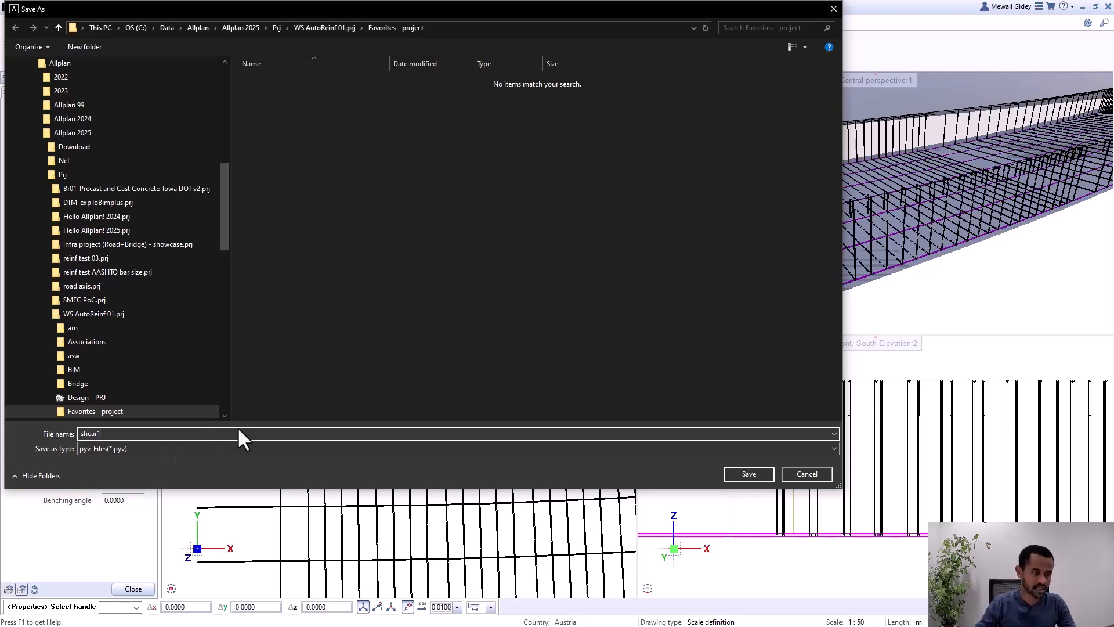
key(Return)
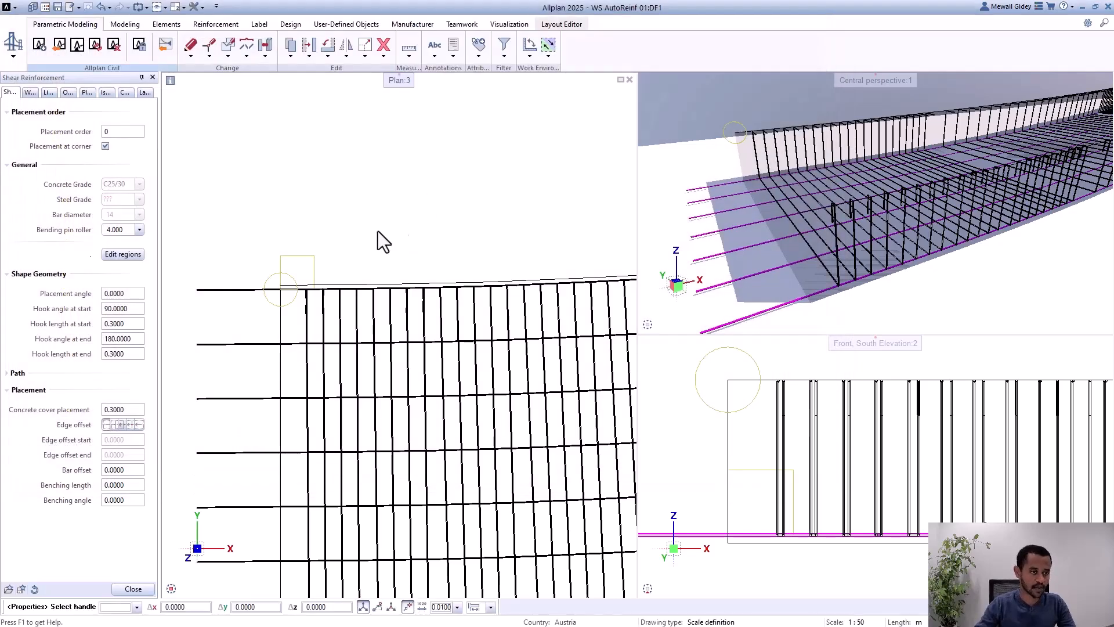
click(133, 589)
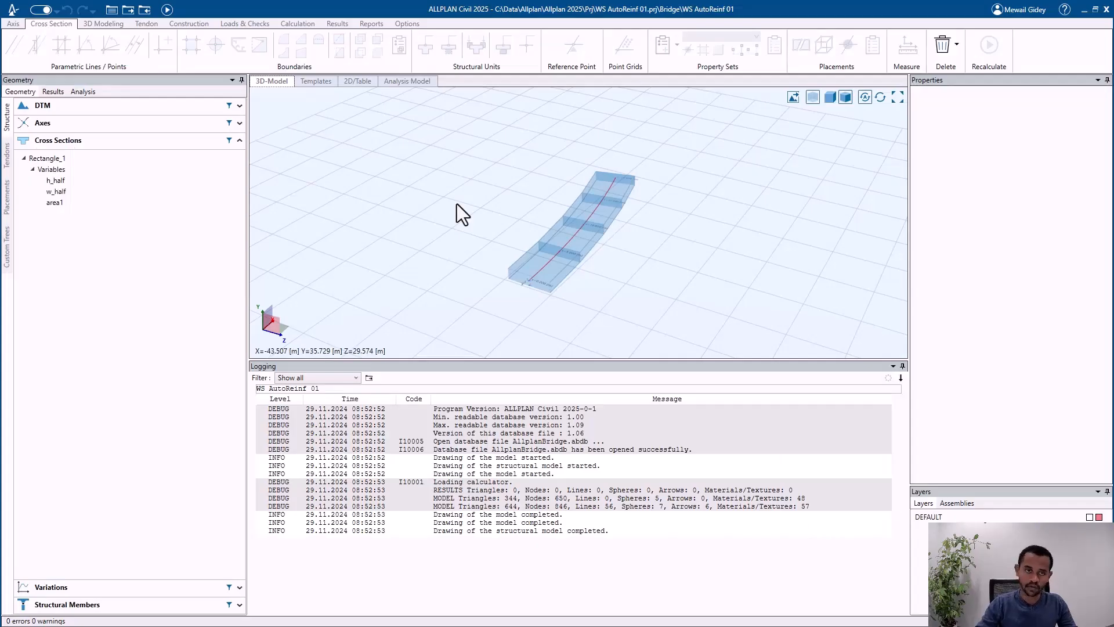
Step: Switch to ALLPLAN Civil and open the Rectangle_1 cross section
click(81, 157)
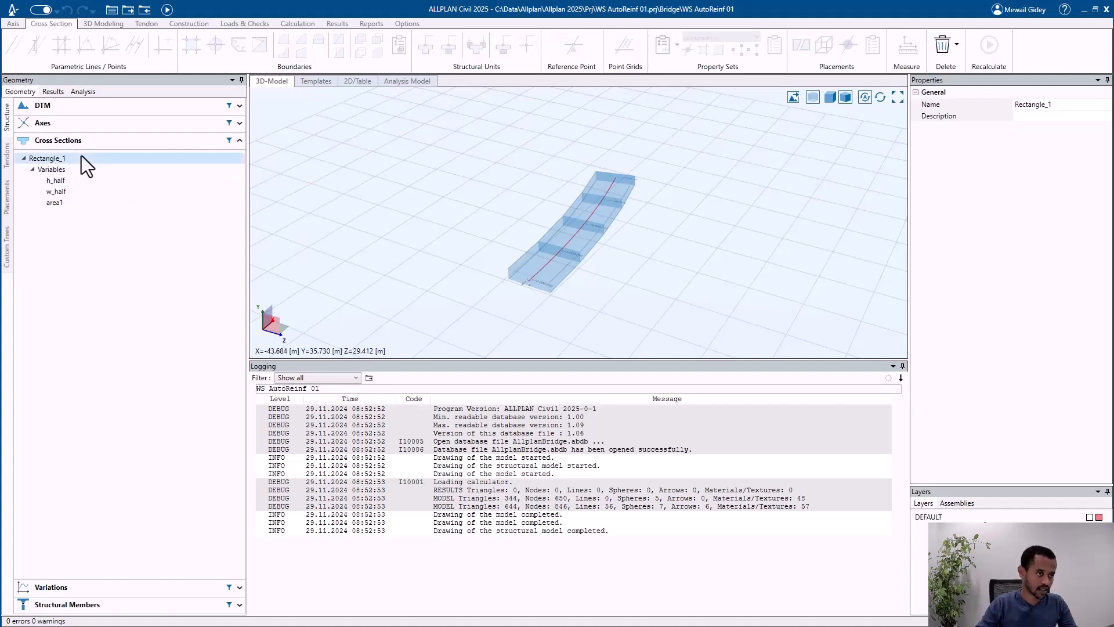
double_click(82, 156)
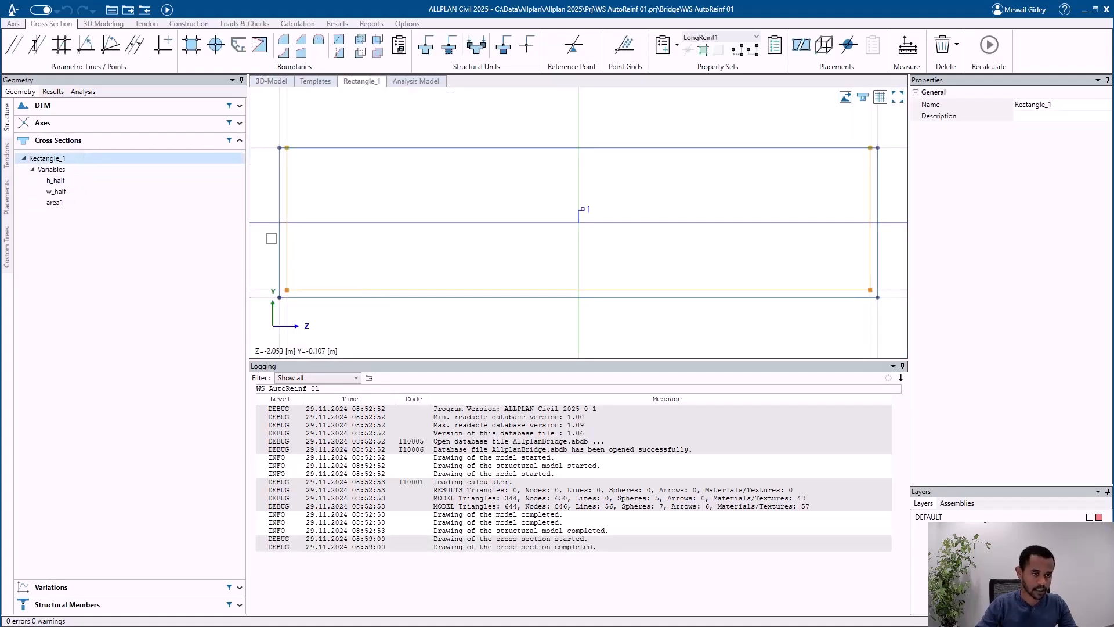
Step: Open the placement parameters of the ShearWebReinf1 shear reinforcement in the Rectangle_1 cross section
click(285, 202)
click(316, 221)
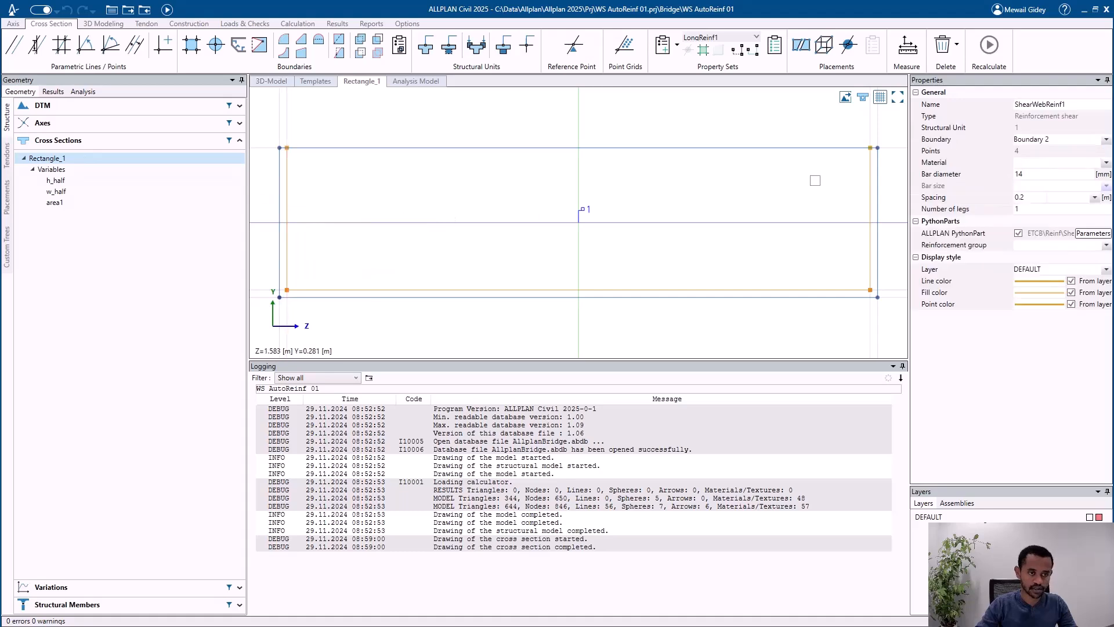
click(1096, 233)
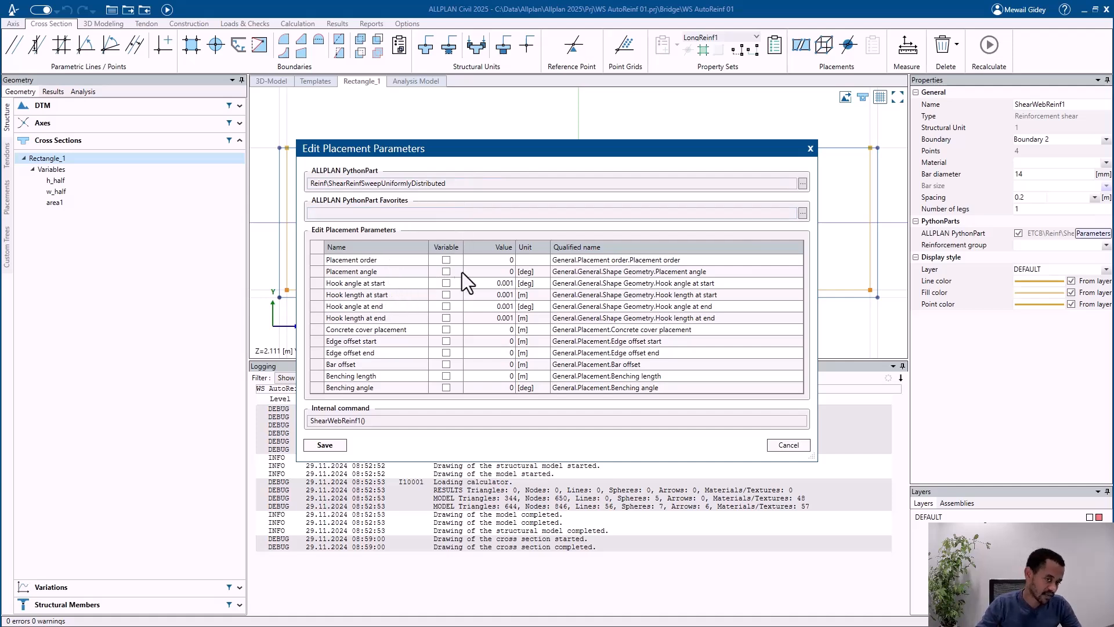
Step: Try making the hook angle at start a variable parameter with a value of 90 degrees
click(423, 283)
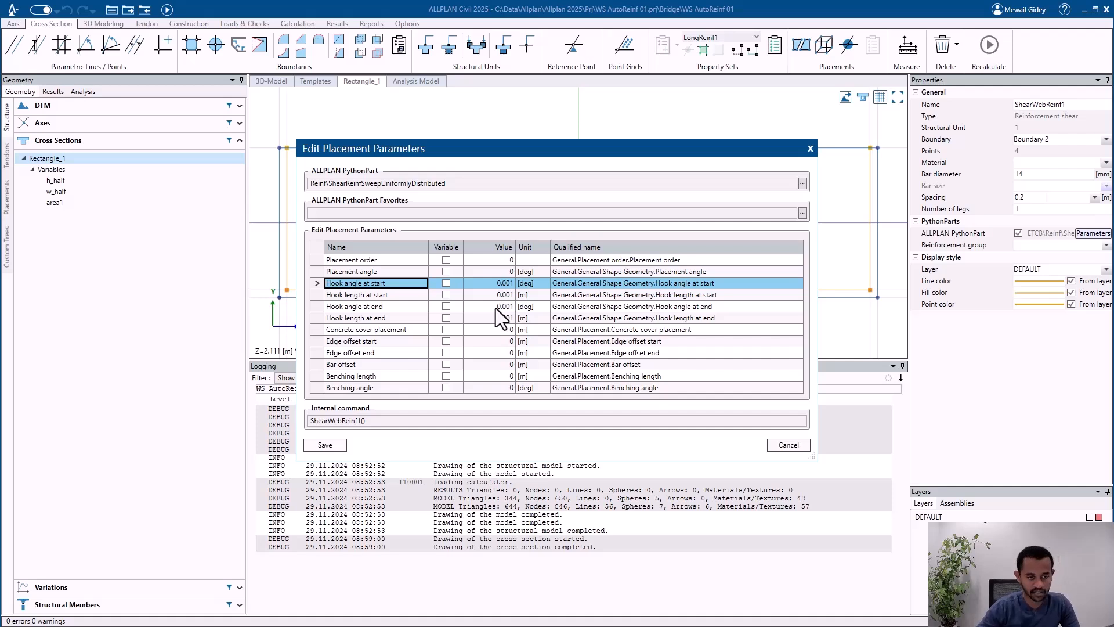
click(446, 283)
click(498, 284)
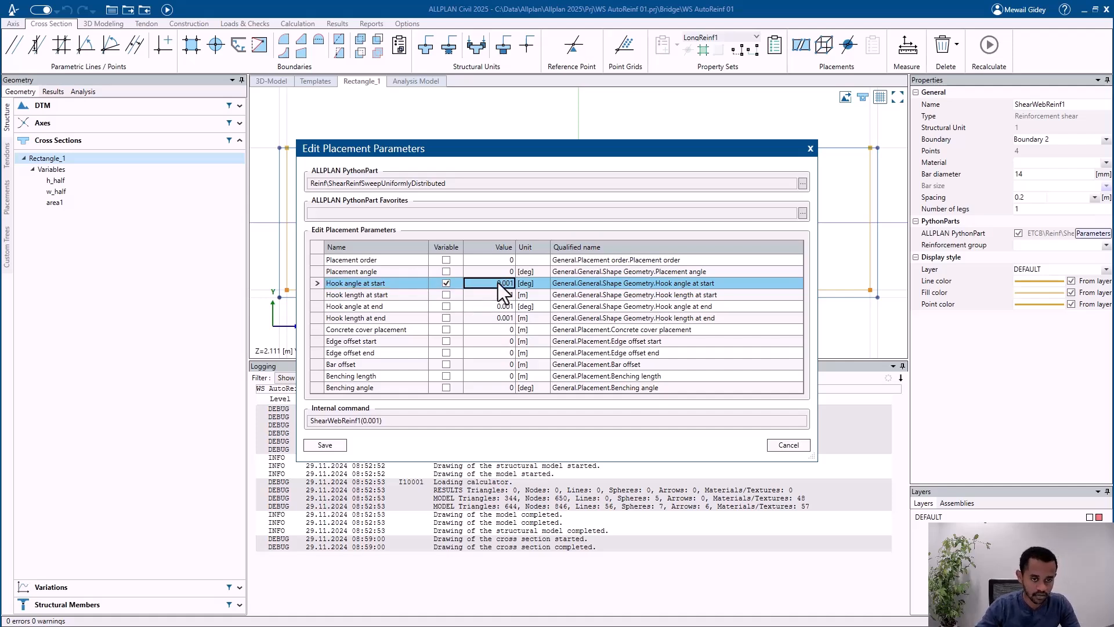
text(9)
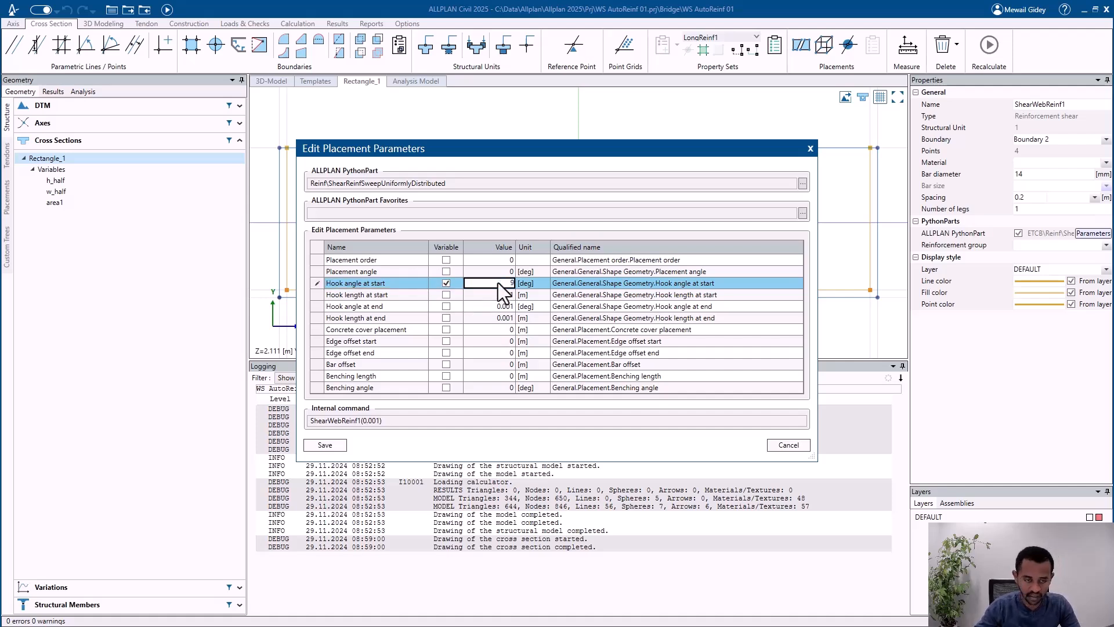
text(0)
key(Return)
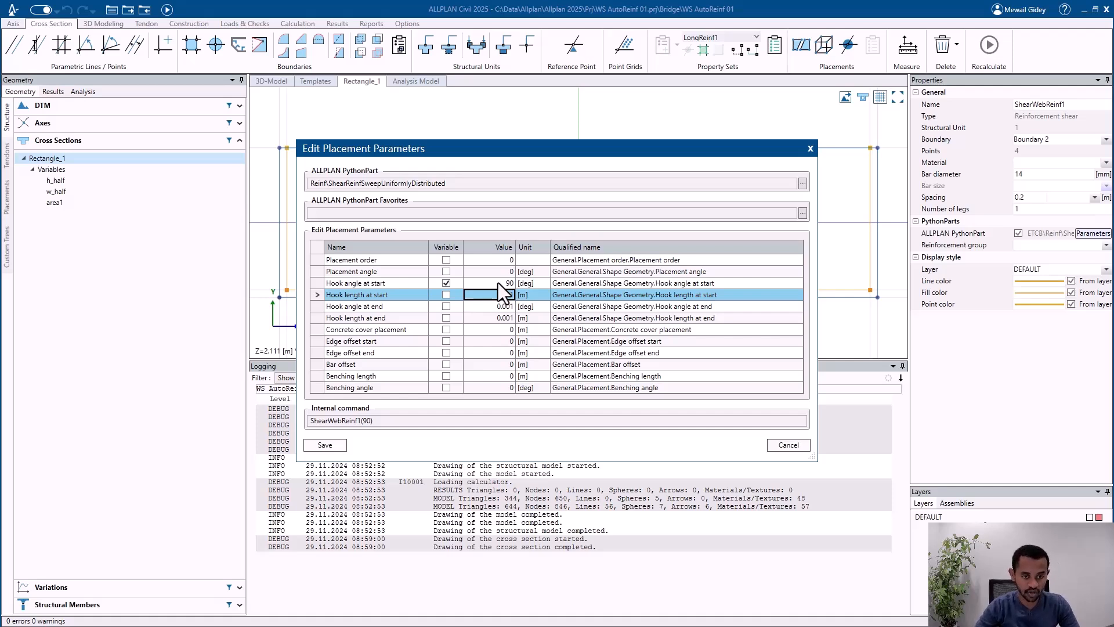
click(445, 284)
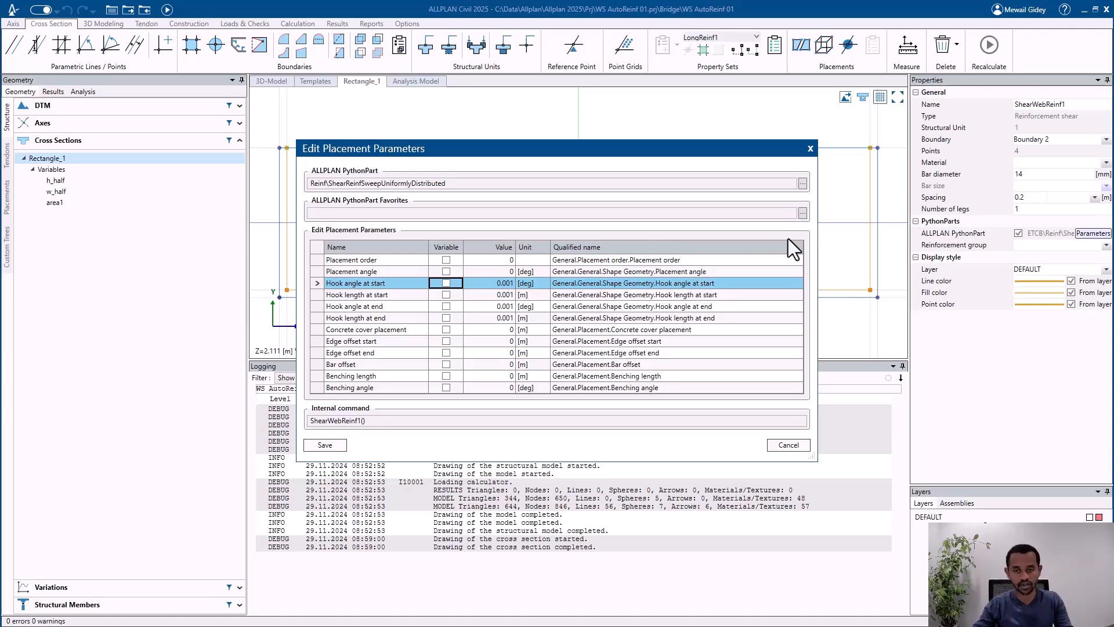
Step: Load the favorite file shear1.pyv from the project's favorites into the placement parameters
click(804, 215)
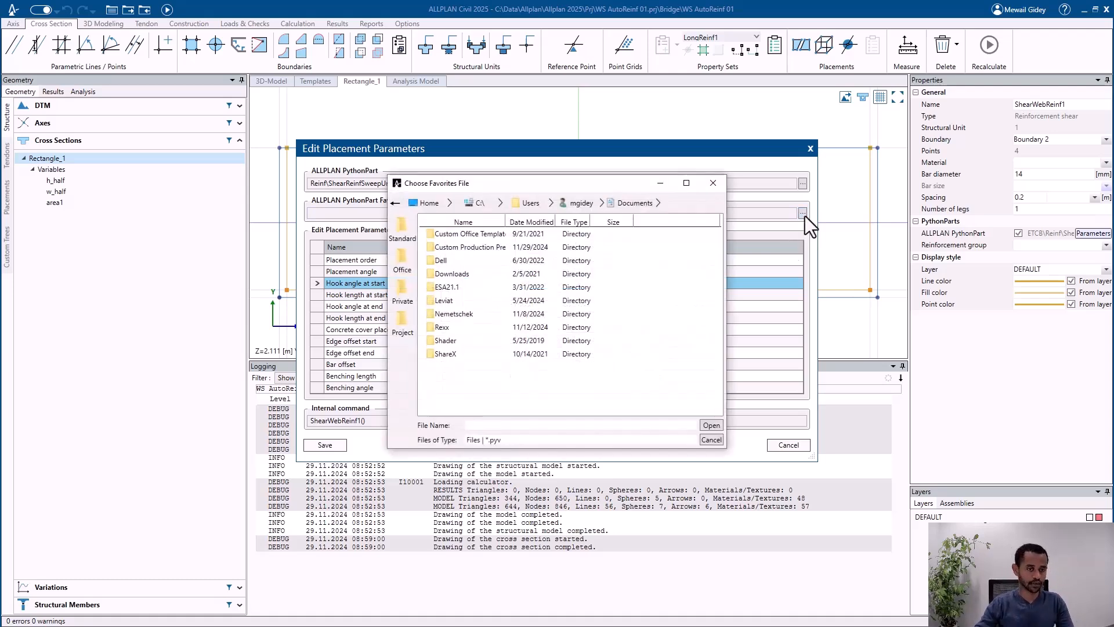
click(396, 326)
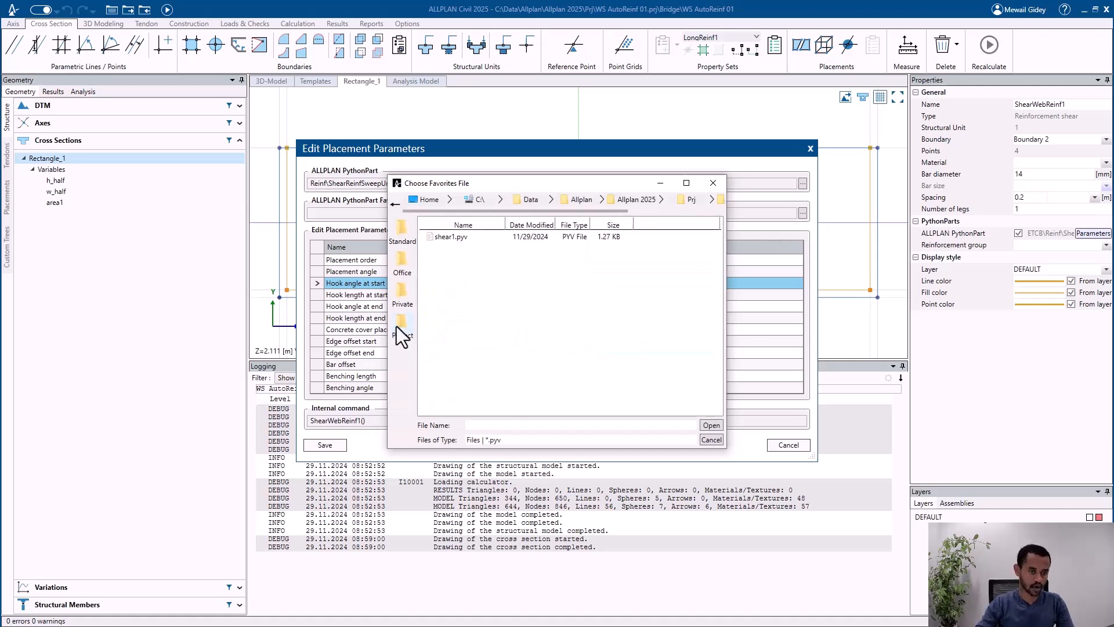
click(454, 238)
drag(509, 186, 801, 165)
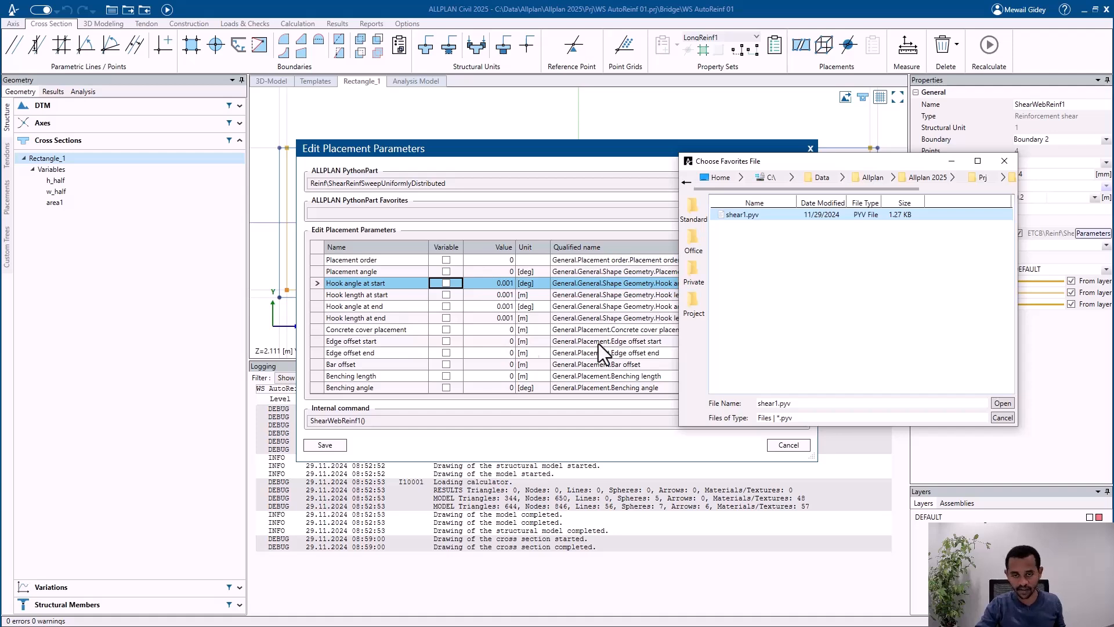
click(1002, 403)
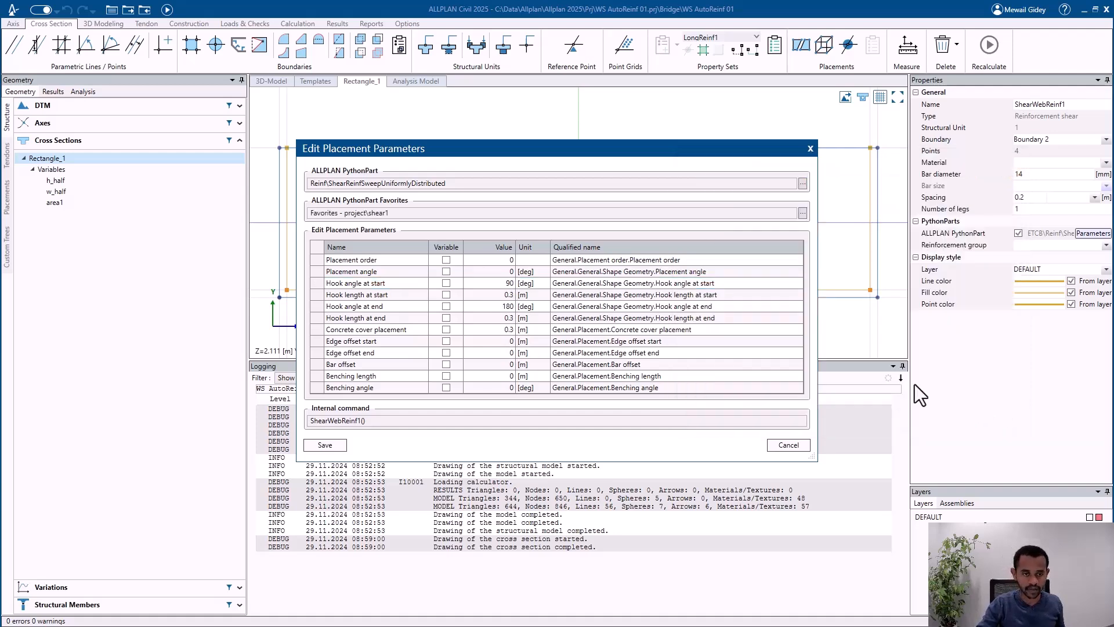
Step: Review the hook and concrete cover values loaded from the favorite, and save the placement parameters
click(506, 285)
click(504, 296)
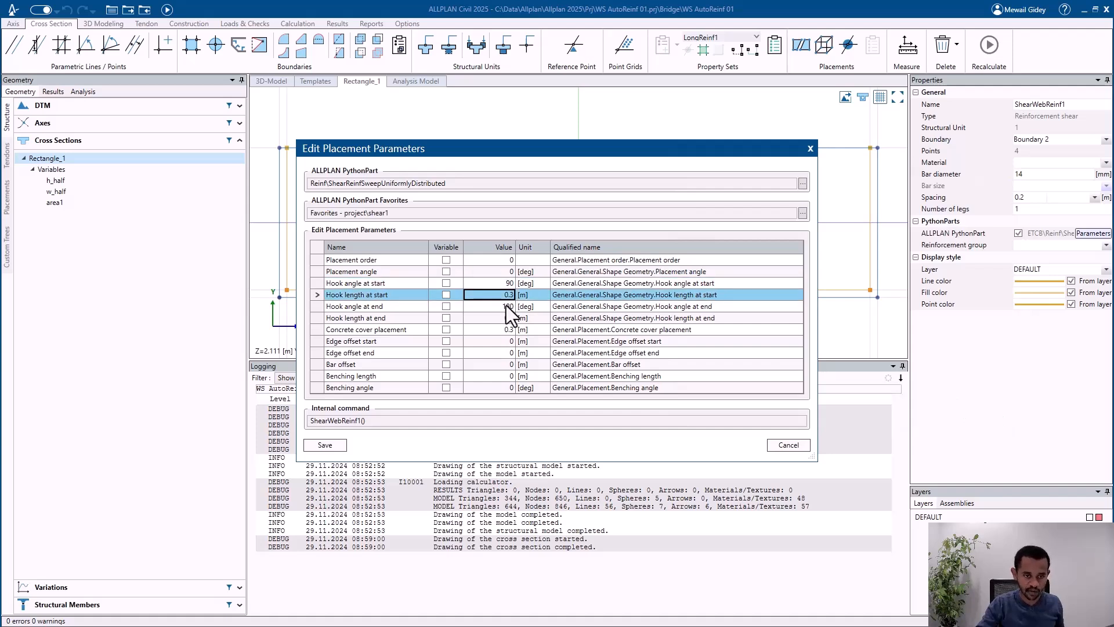
click(505, 306)
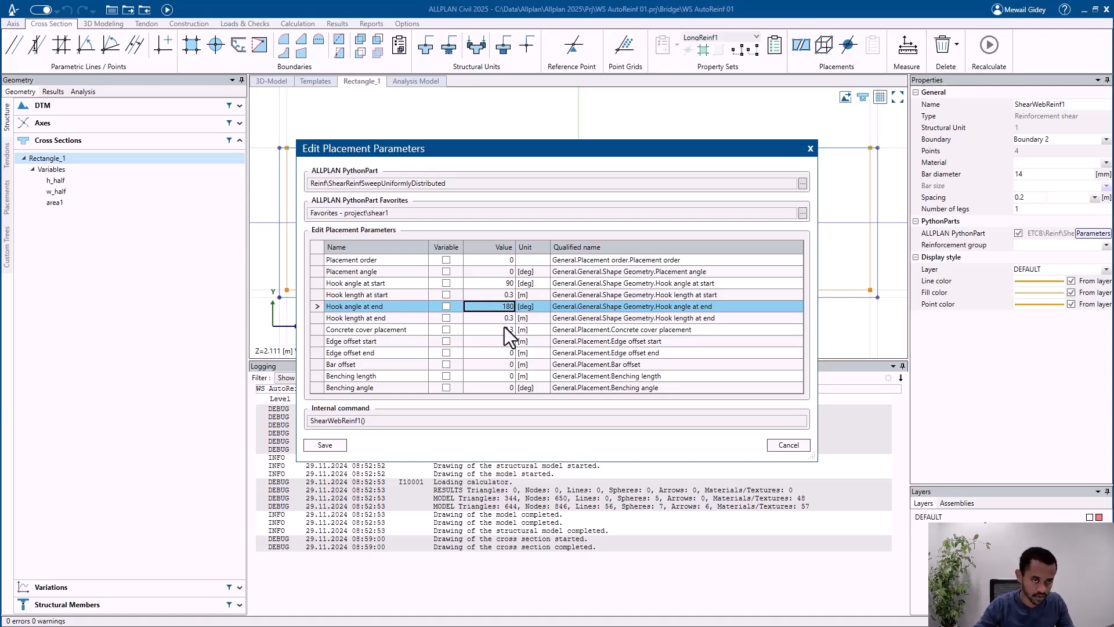
drag(516, 152, 715, 216)
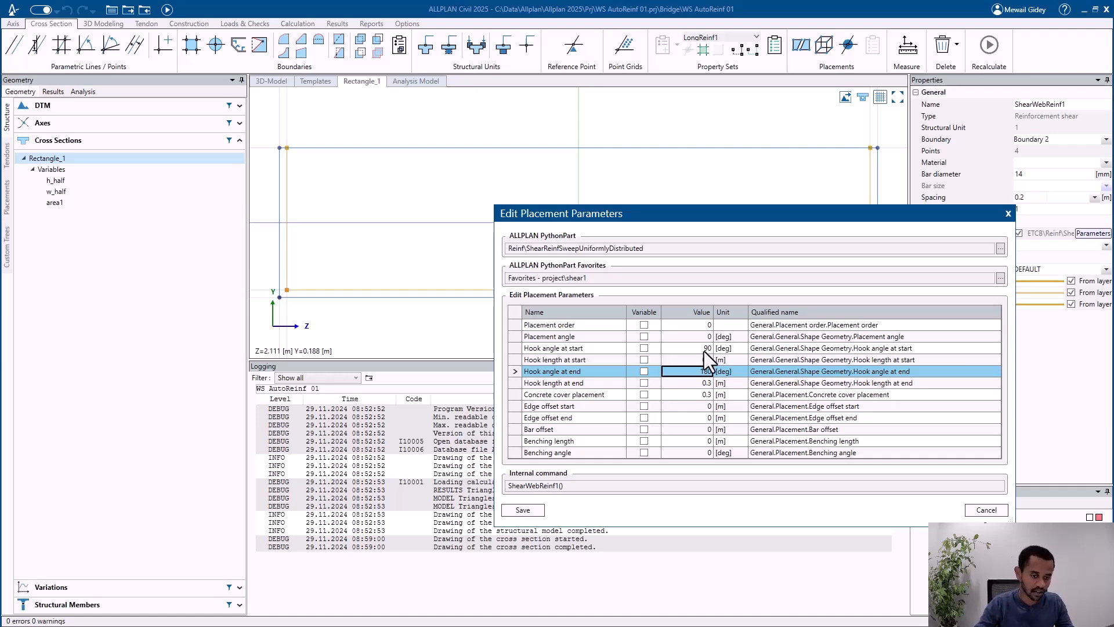
click(685, 397)
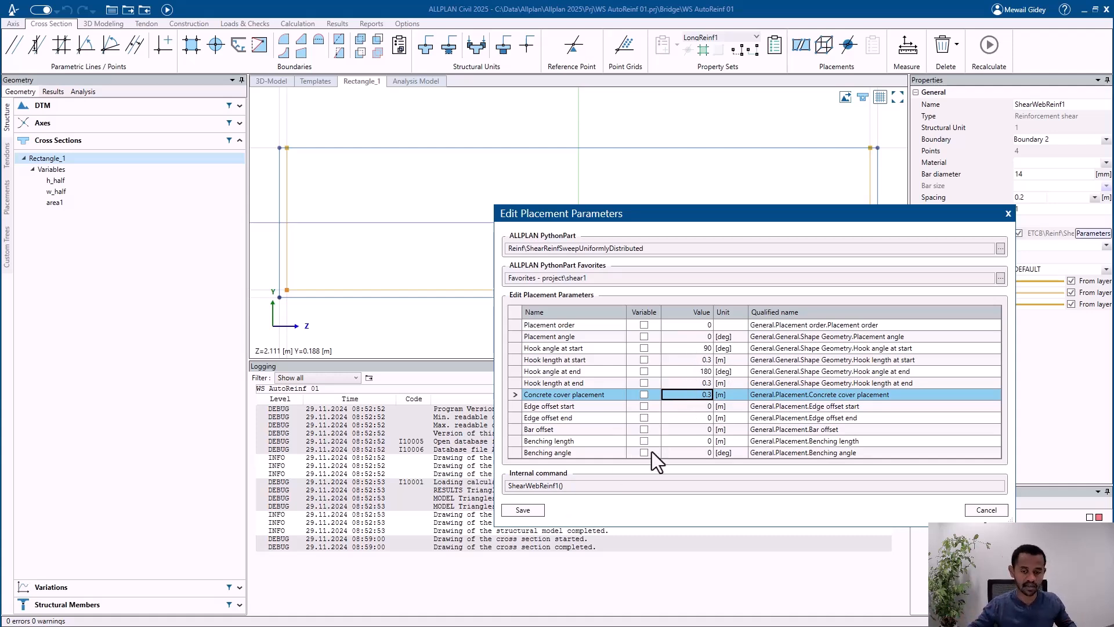
click(521, 510)
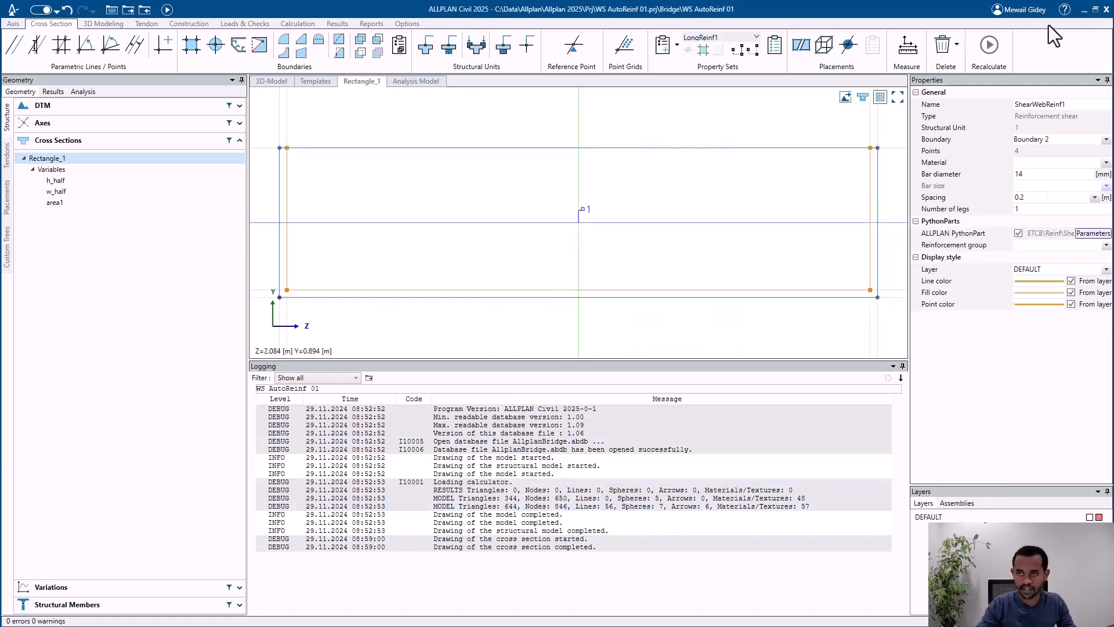
Step: Switch to ALLPLAN and update the placements from the ALLPLAN Civil model
click(1083, 11)
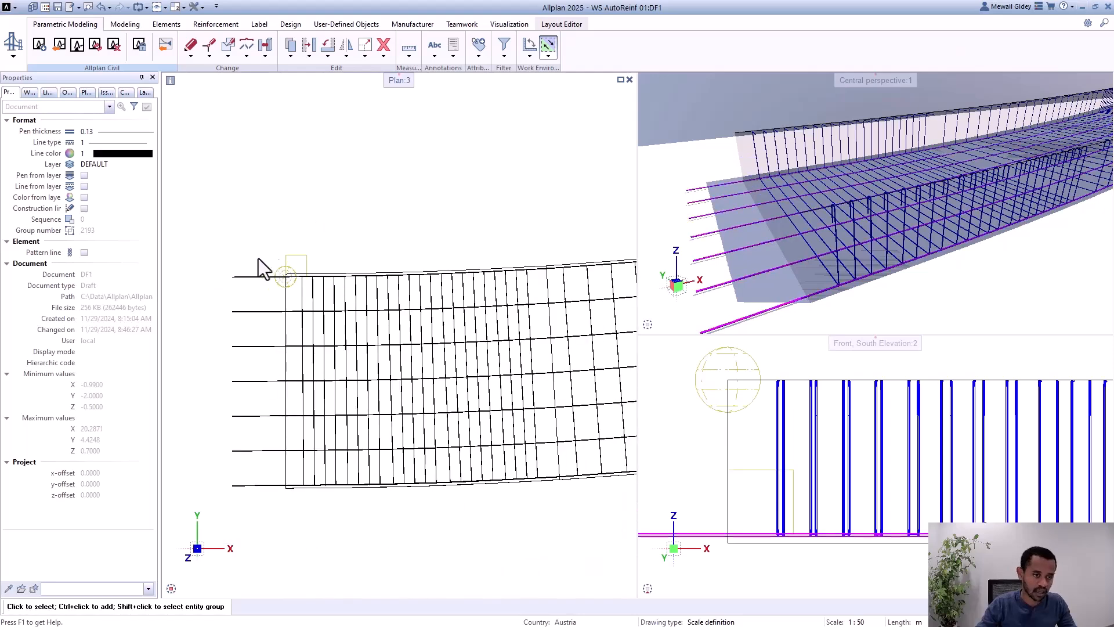
scroll(260, 289, up, 1)
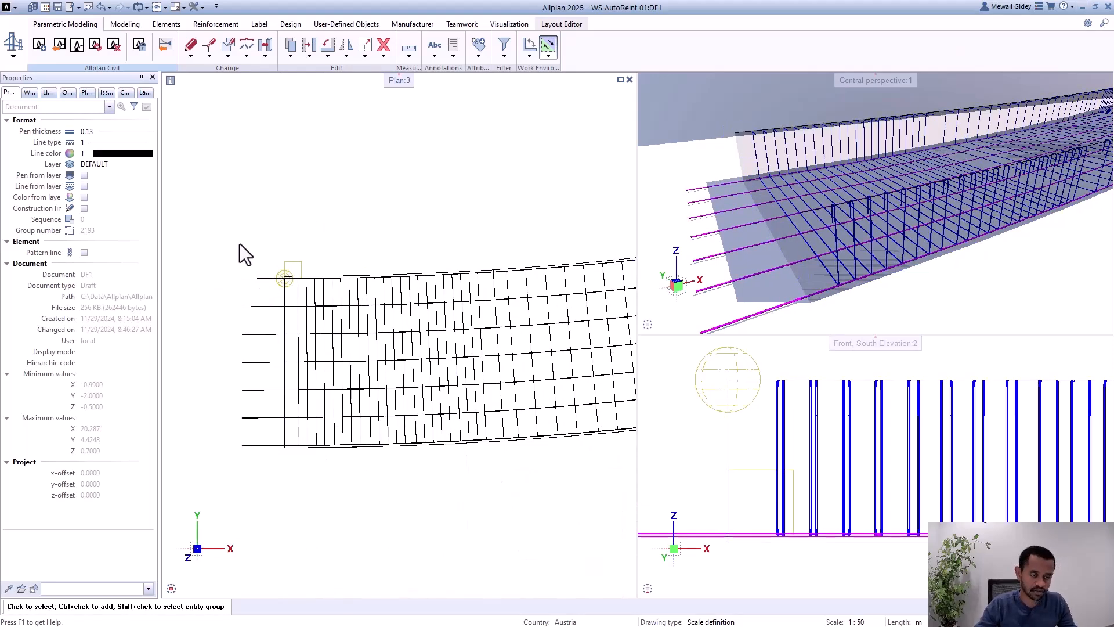
click(96, 44)
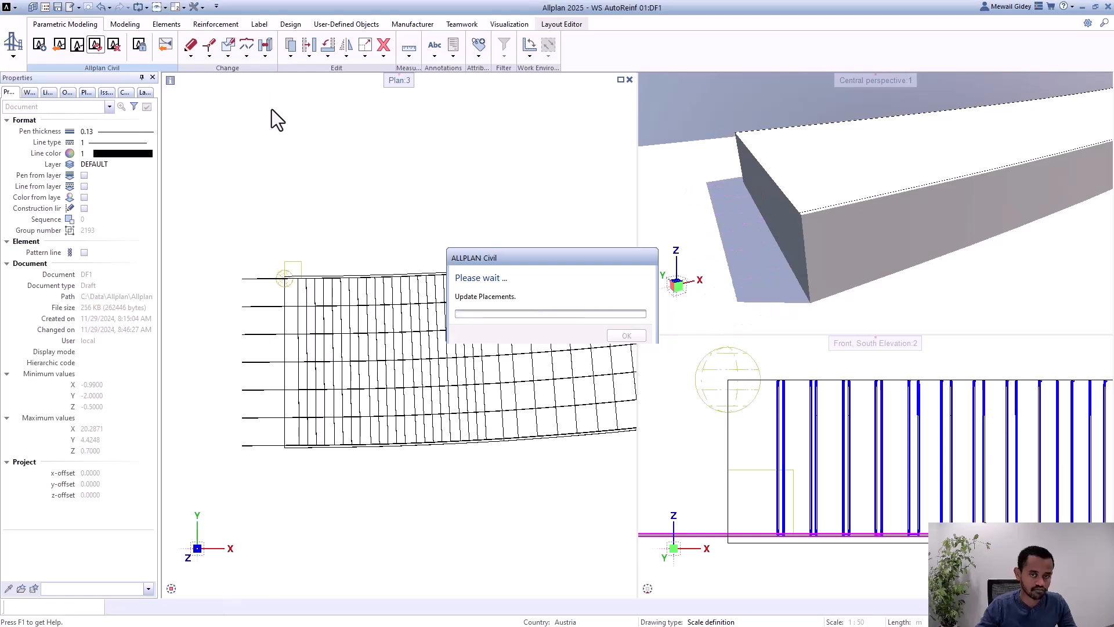
Step: Open the updated shear reinforcement at the girder's start to check its settings, and close it
scroll(264, 318, up, 3)
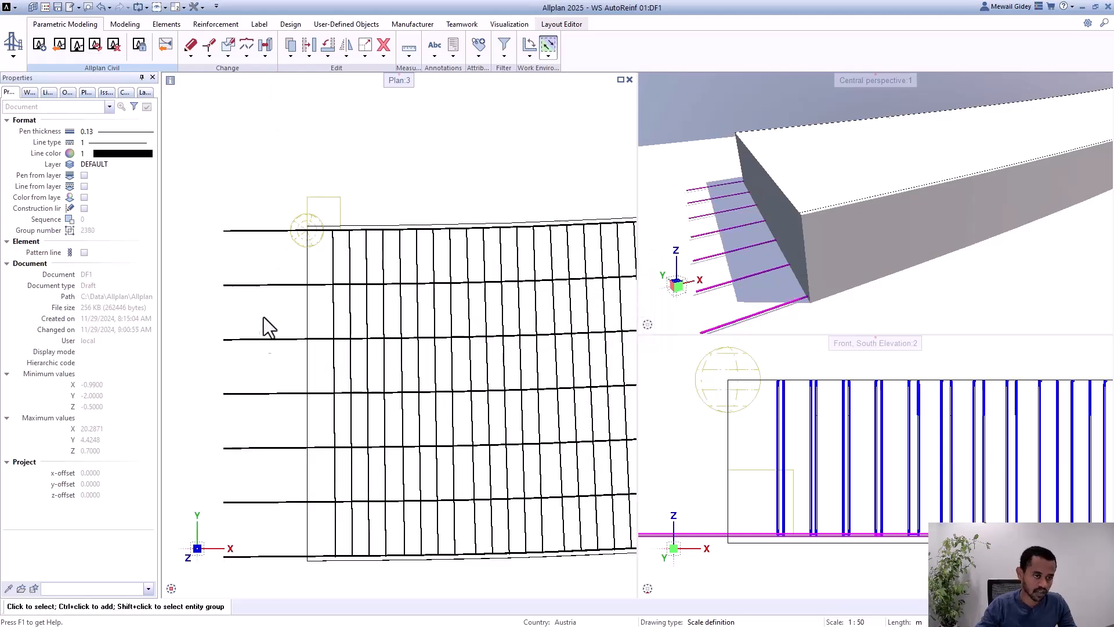
double_click(301, 248)
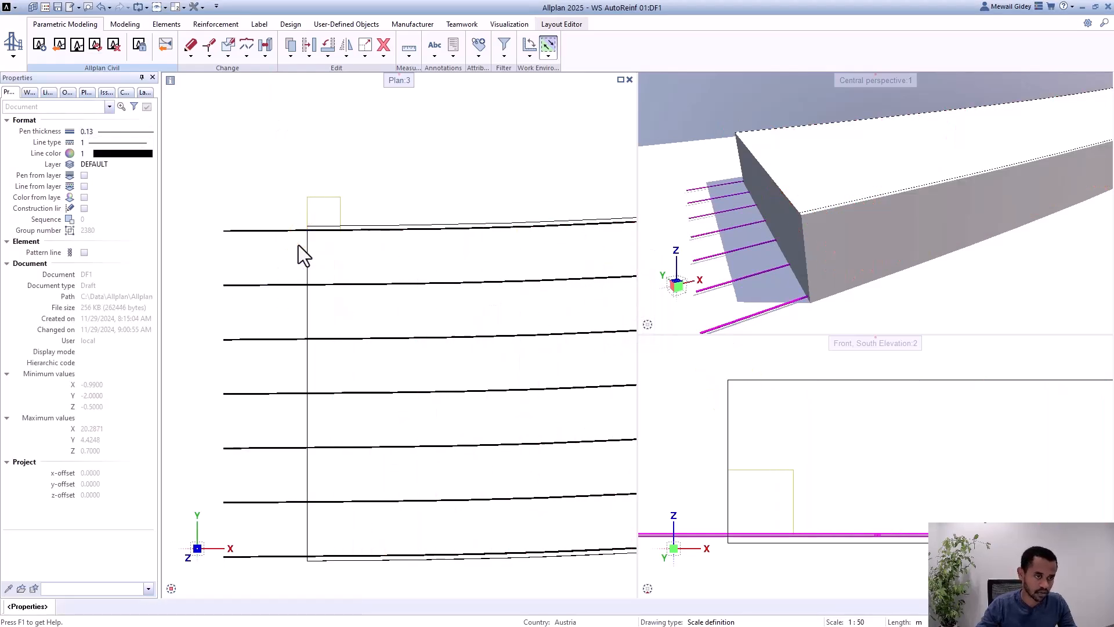
click(133, 588)
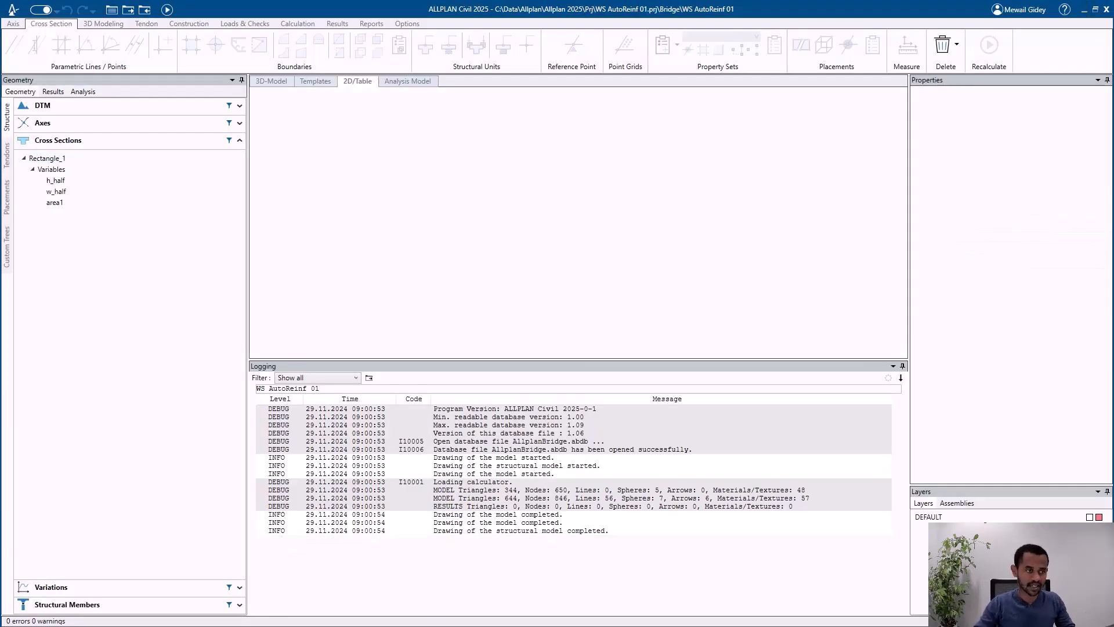
Step: Switch to ALLPLAN Civil, open the Rectangle_1 cross section and inspect ShearWebReinf1 in its property sets table
click(89, 158)
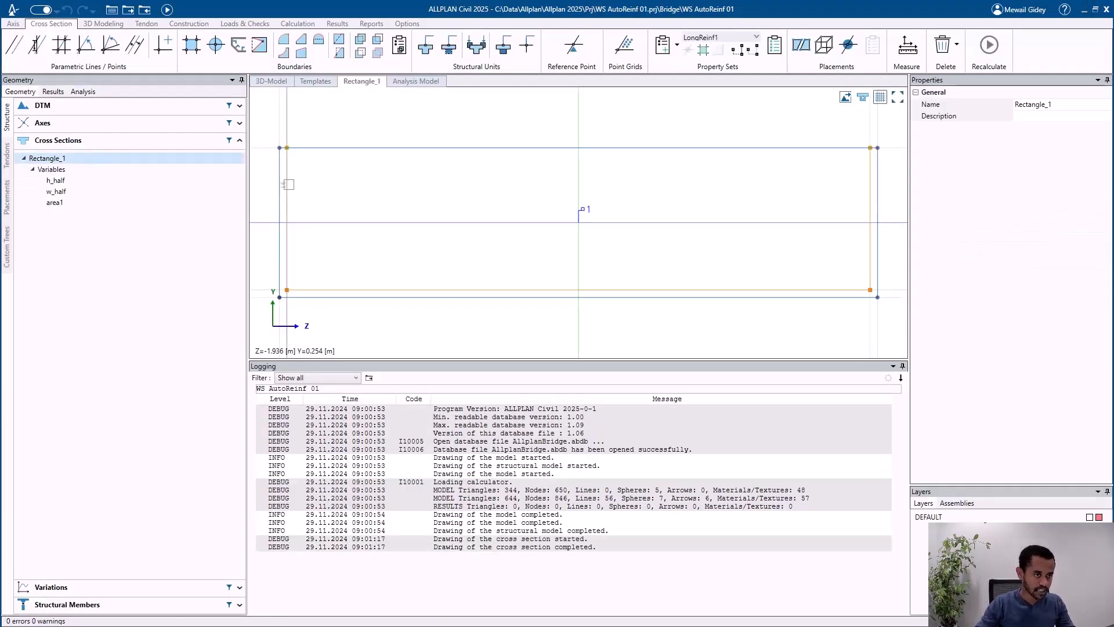
click(286, 187)
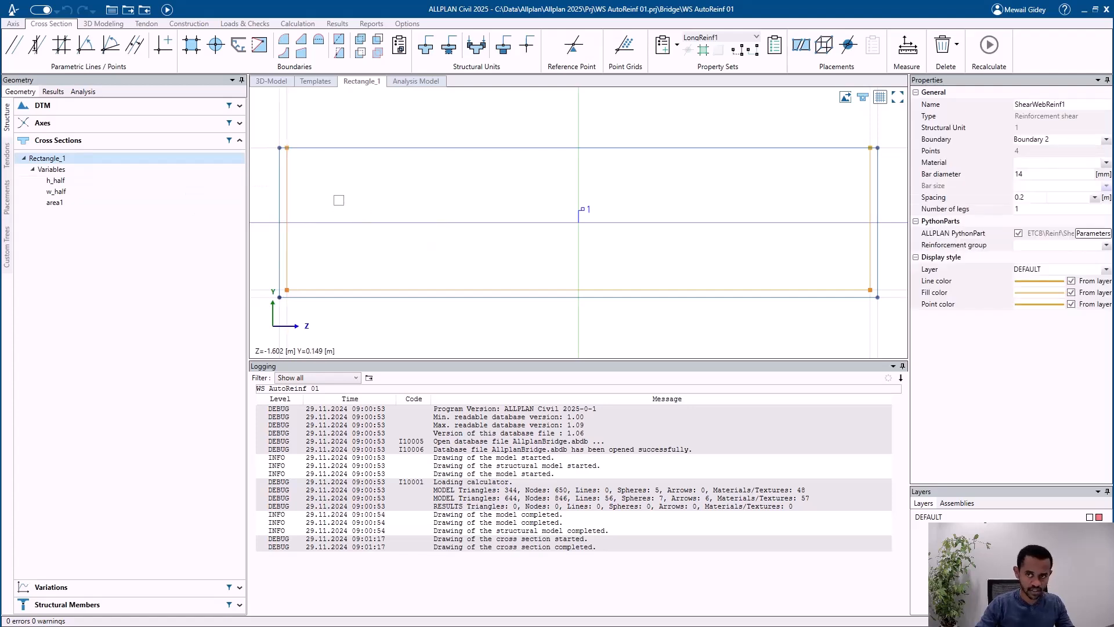
click(778, 51)
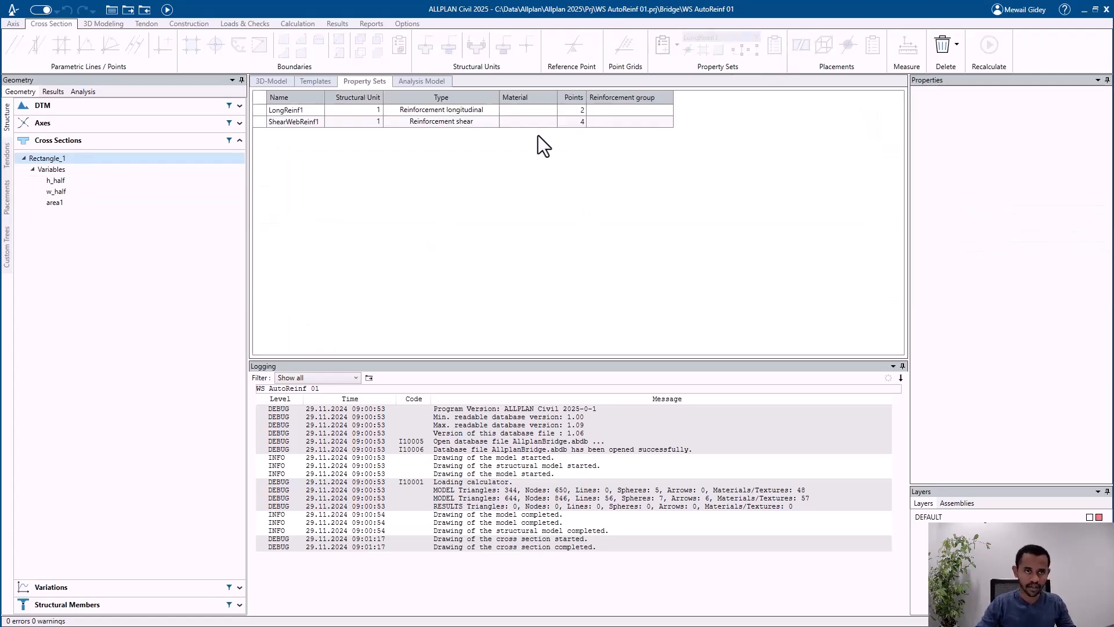
click(310, 125)
Step: Reopen the Rectangle_1 cross section and add a second shear reinforcement property set to structural unit 1
click(80, 169)
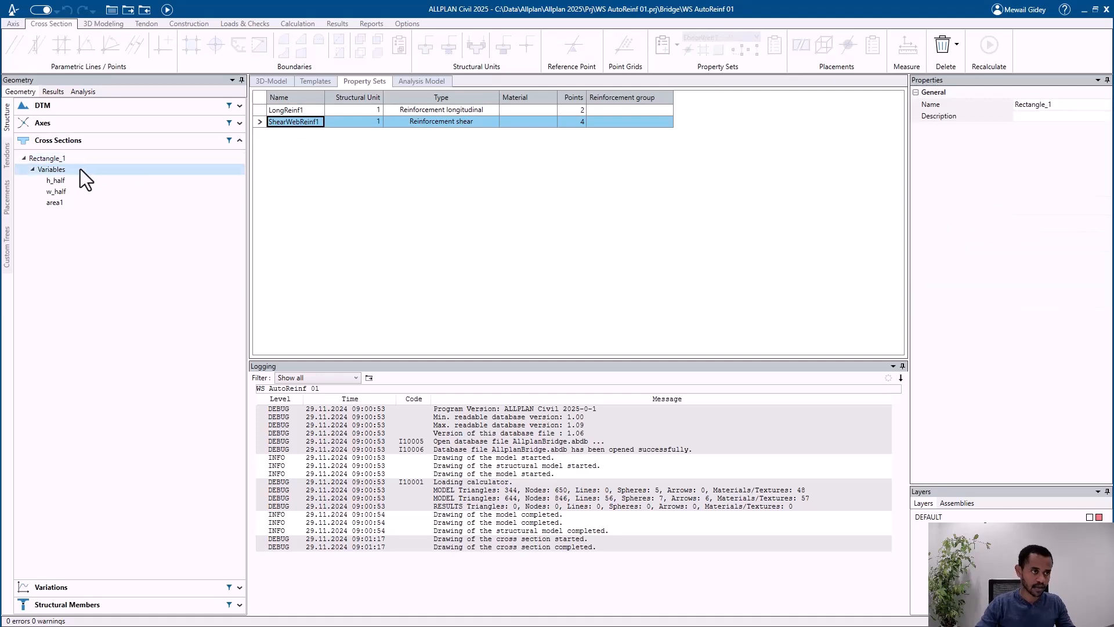
double_click(88, 159)
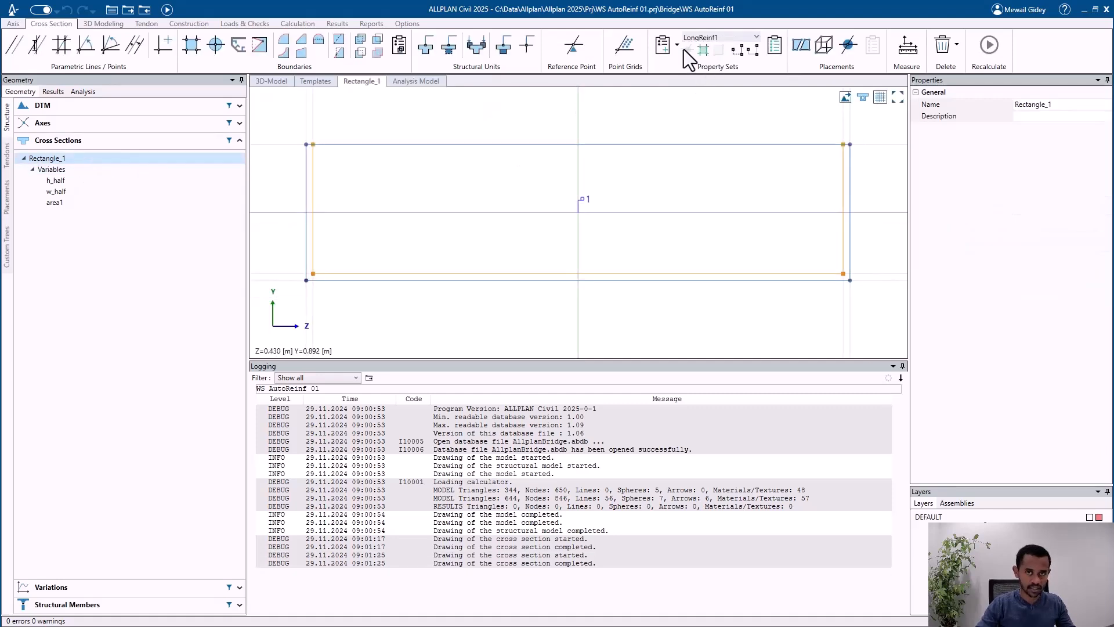
click(677, 44)
click(720, 103)
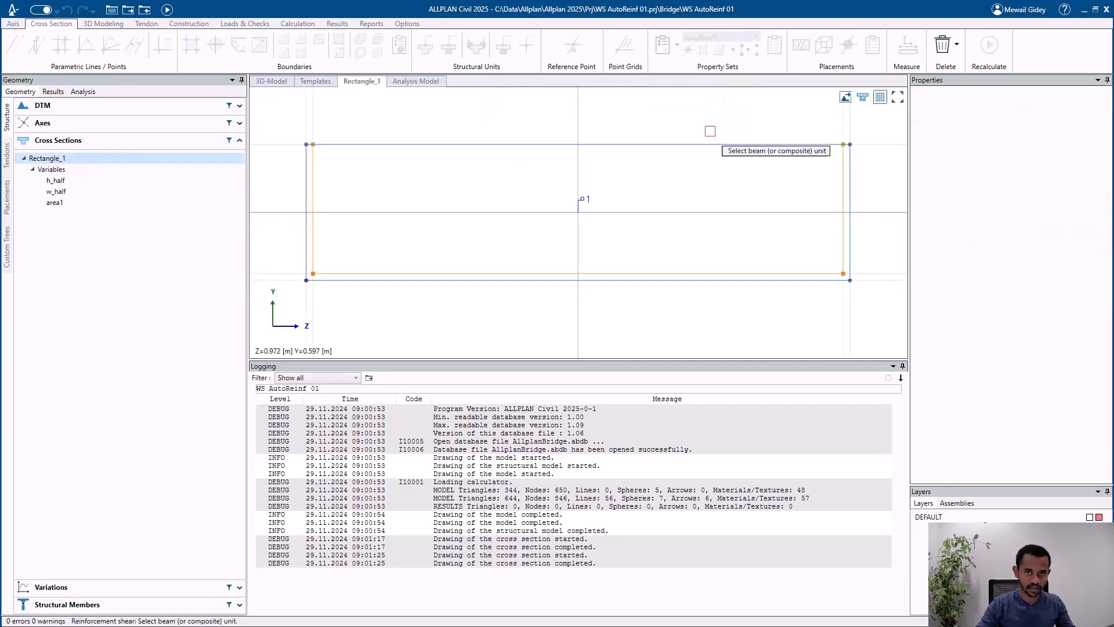
click(585, 199)
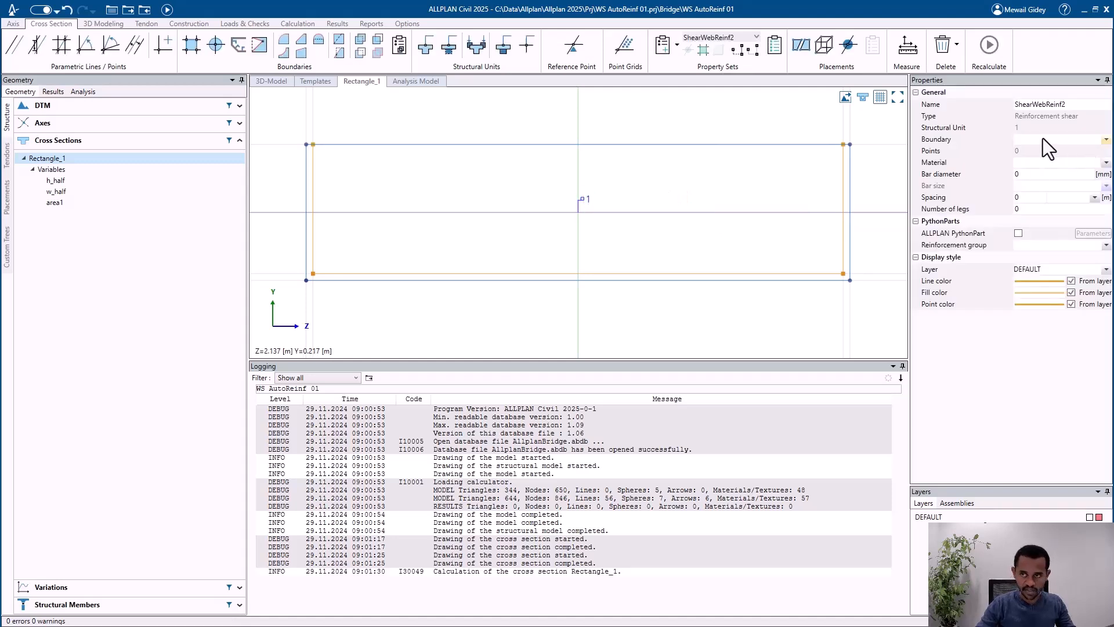
Step: Set the bar diameter of the new shear reinforcement to 14 mm and its spacing to 0.2 m
click(1032, 174)
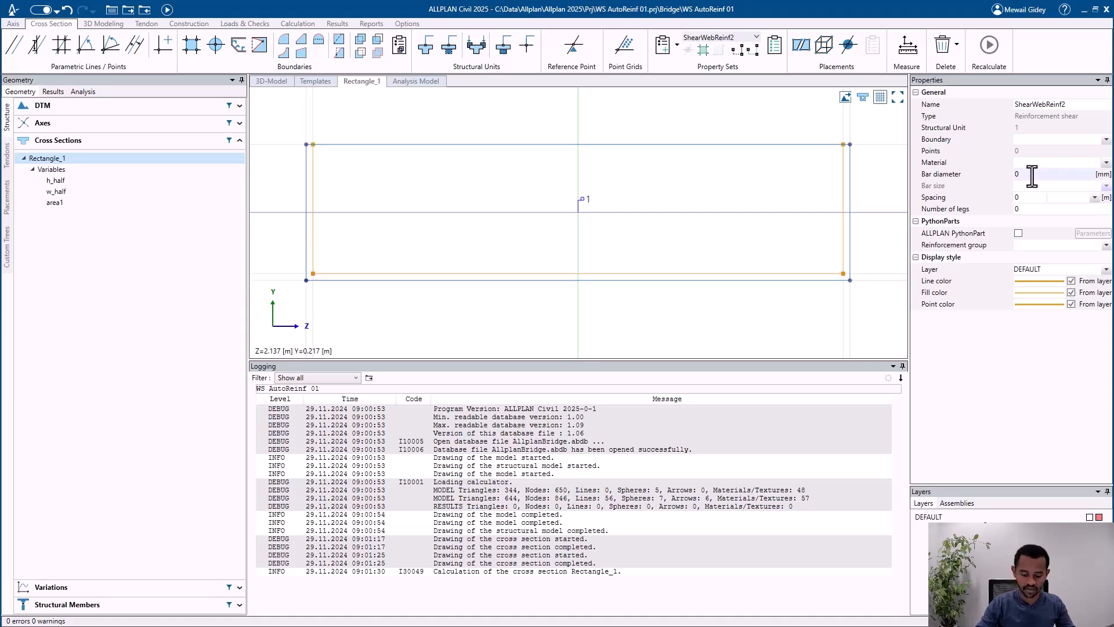
text(14)
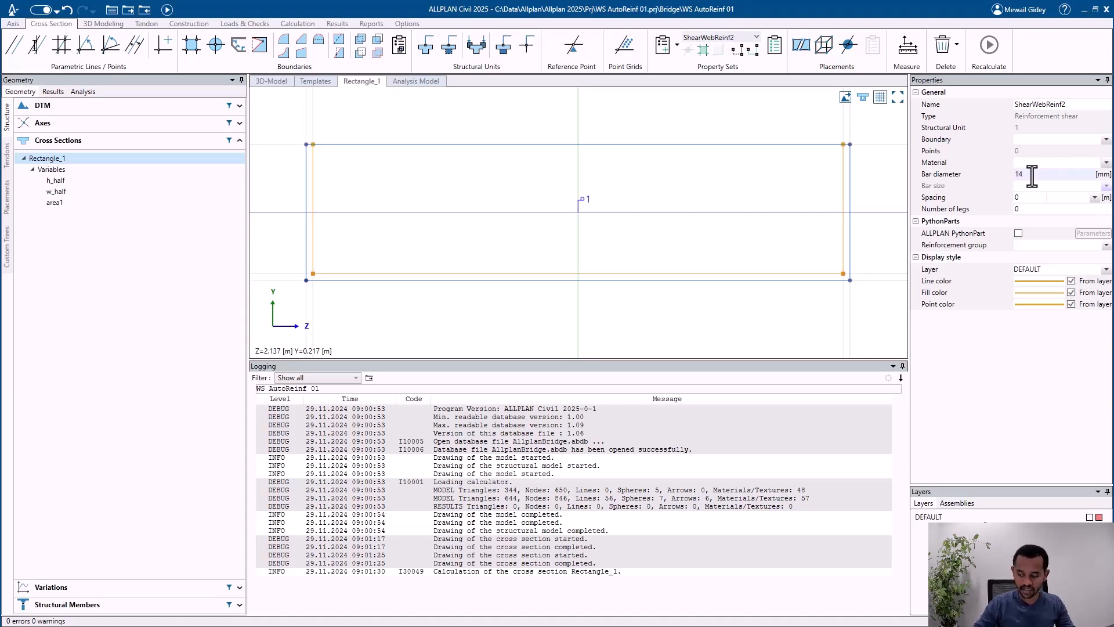
key(Tab)
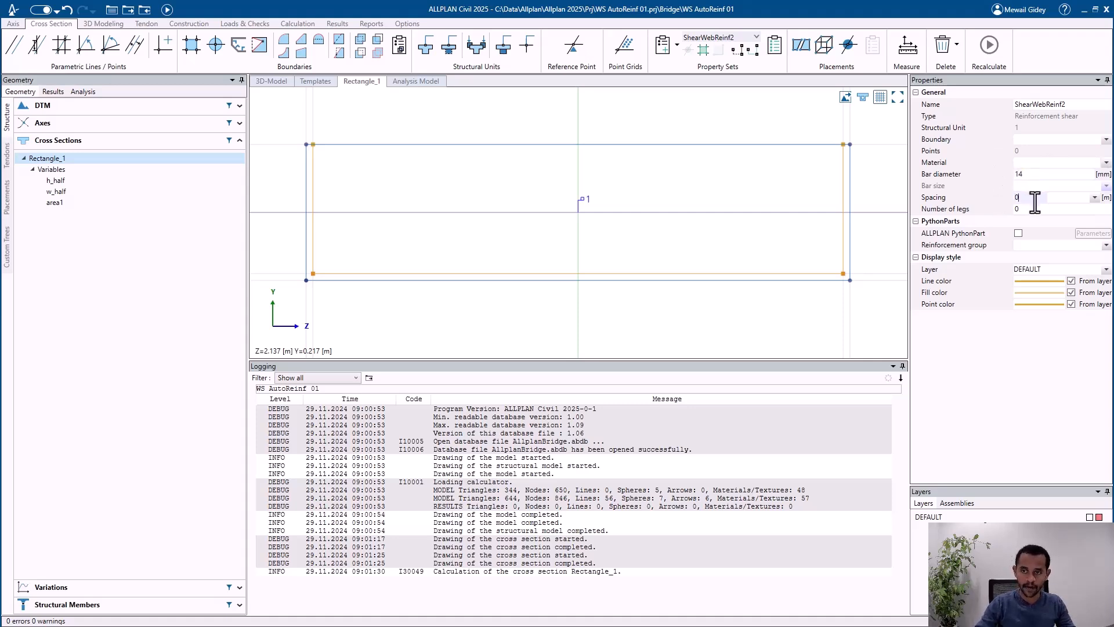
text(.2)
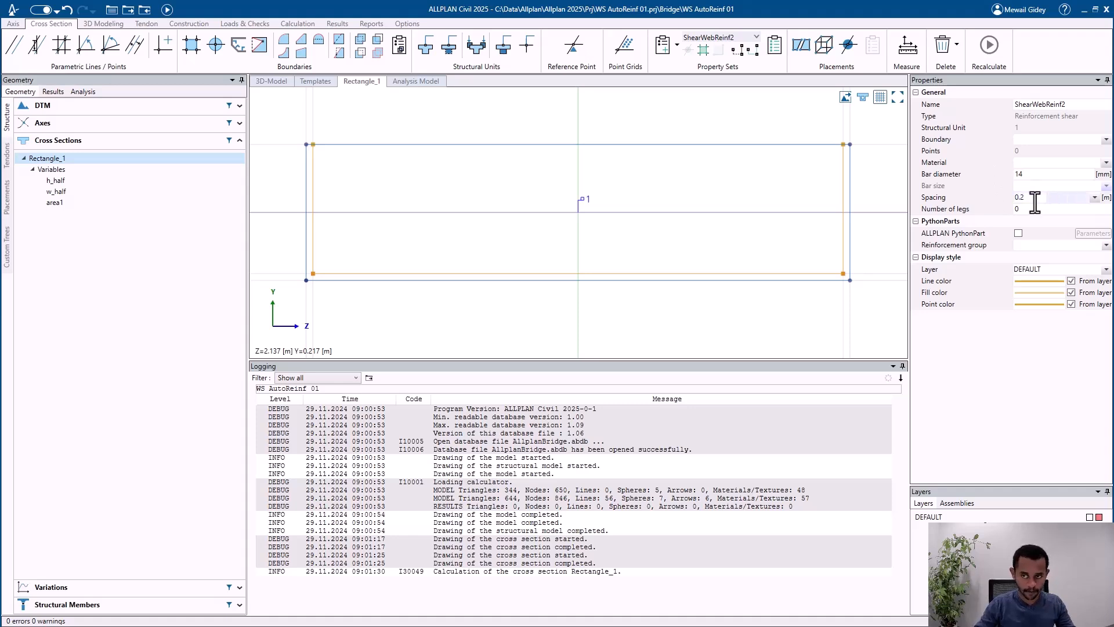
click(1093, 199)
click(1094, 198)
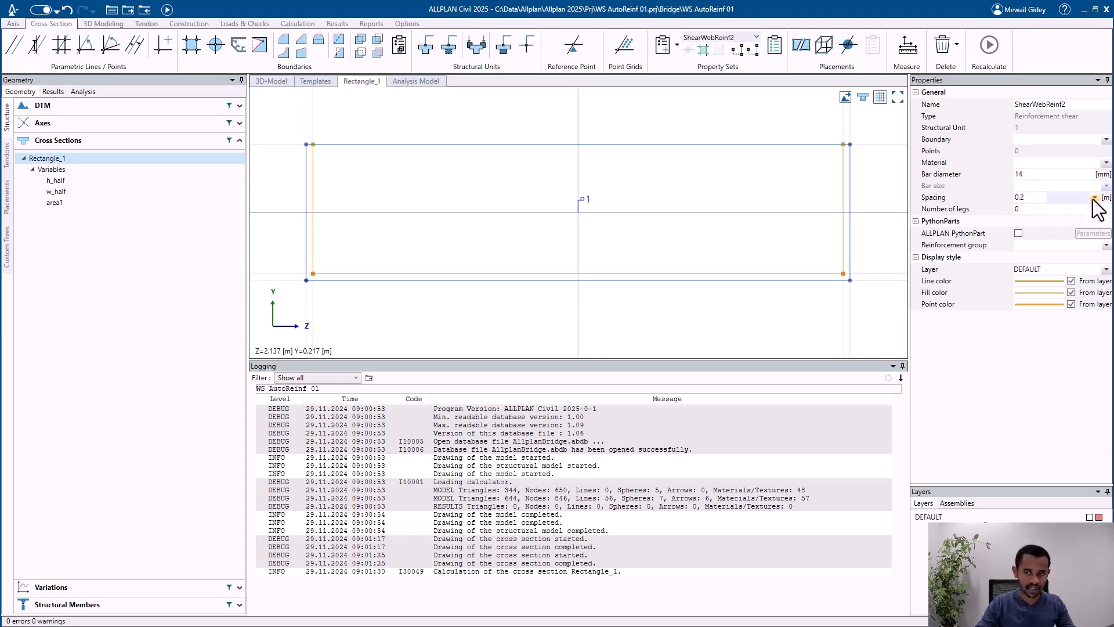
Step: Create a new length variable named spacing1 under the variables of Rectangle_1
right_click(65, 172)
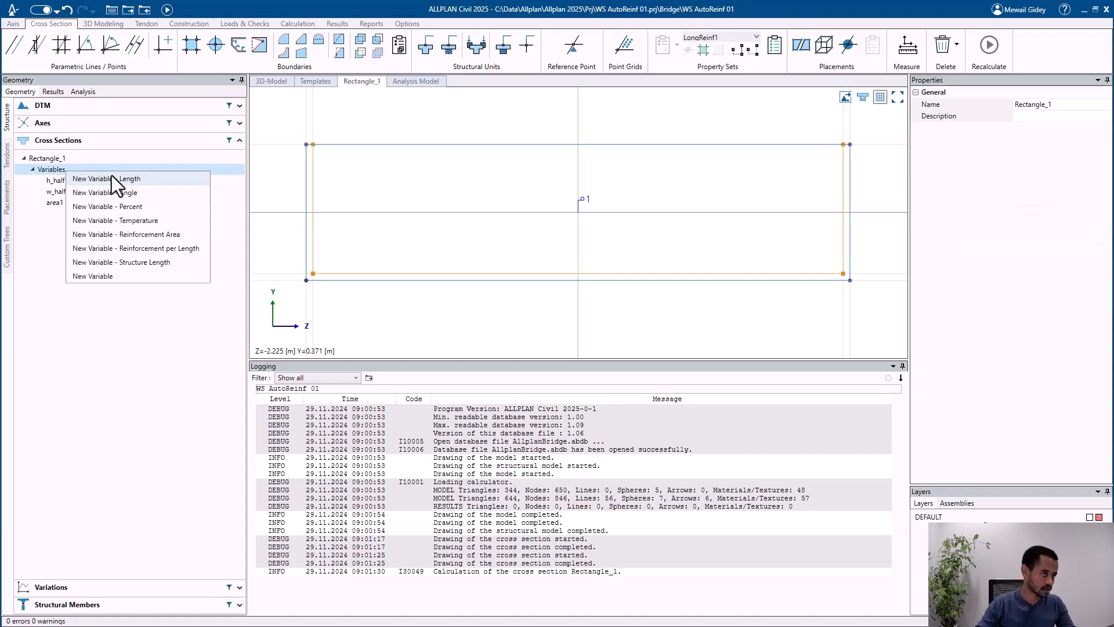
click(142, 211)
text(spacing1)
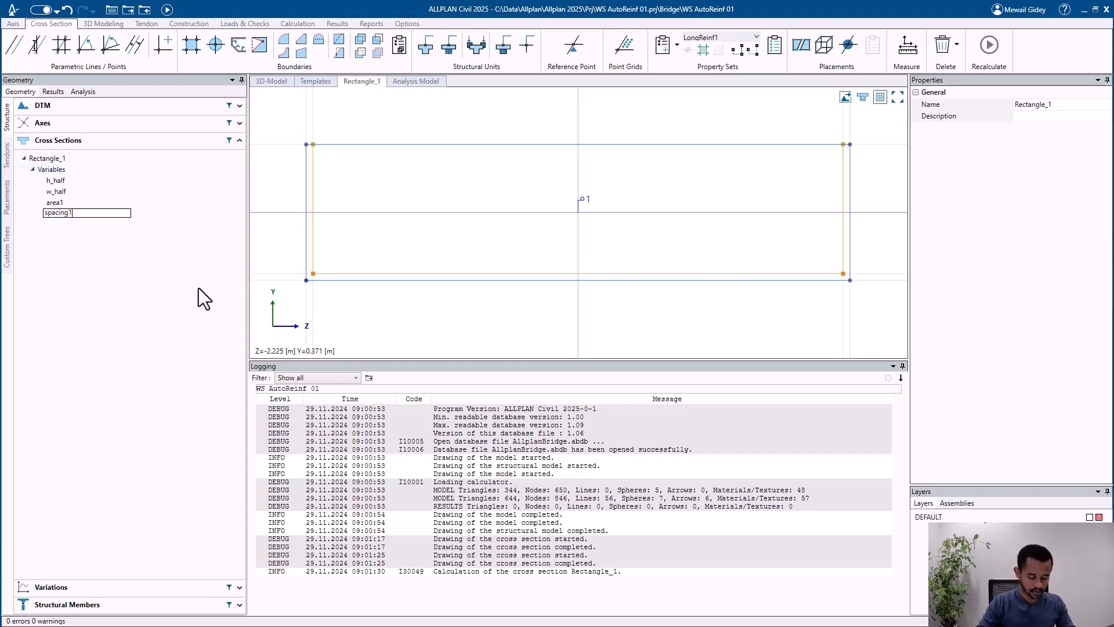
key(Return)
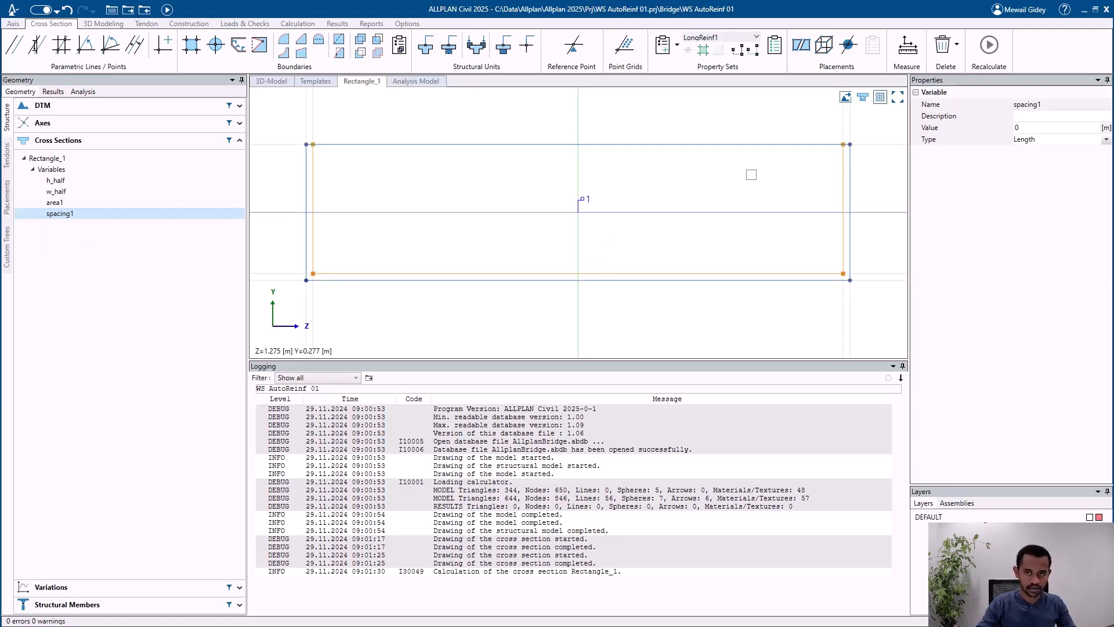
Step: Look for spacing1 among the spacing variables of ShearWebReinf2, and recalculate the cross section and the whole model
click(720, 37)
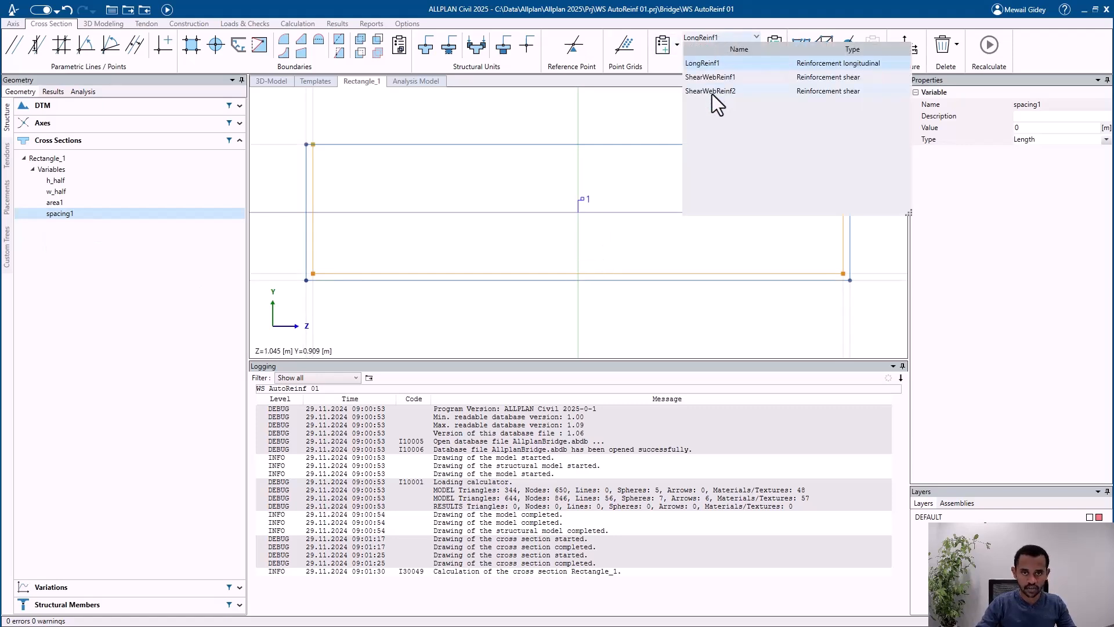
click(712, 93)
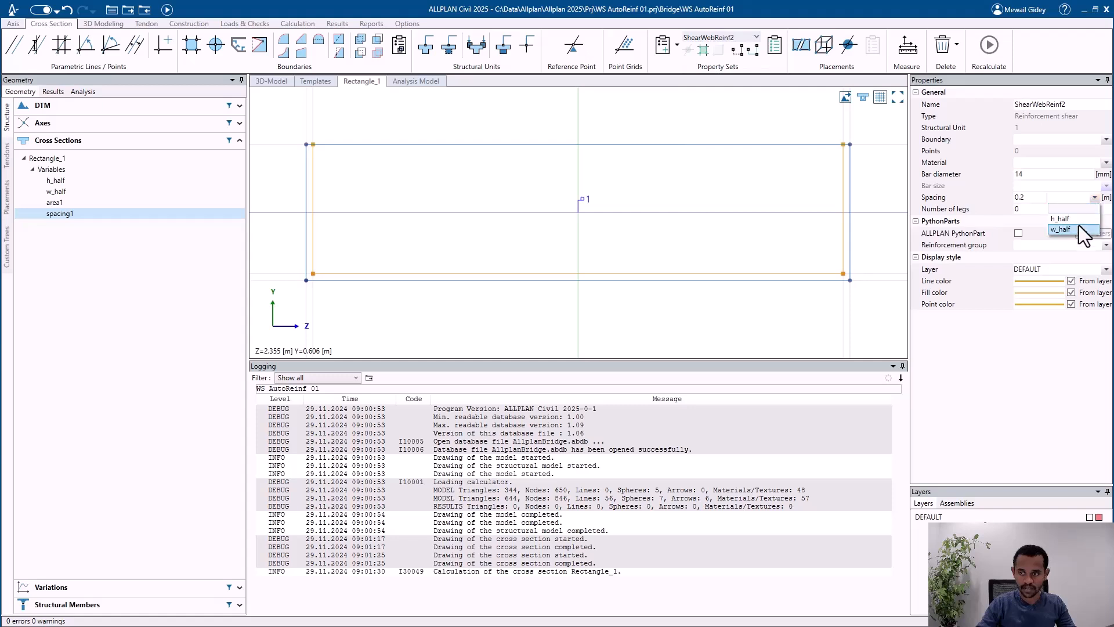
click(1078, 199)
click(989, 45)
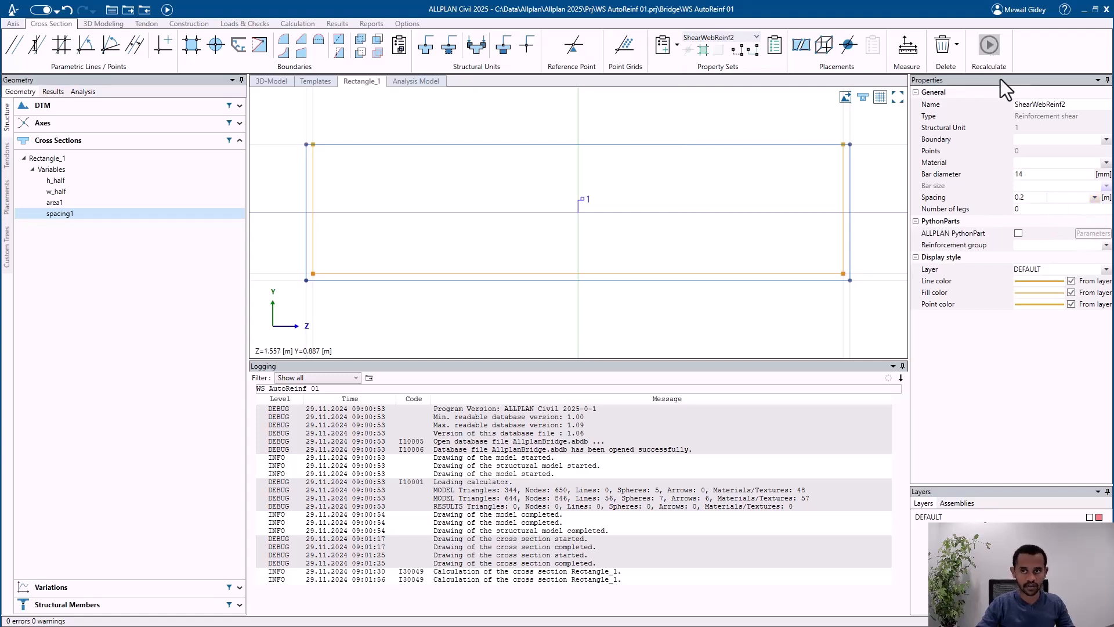
click(1069, 199)
click(1069, 199)
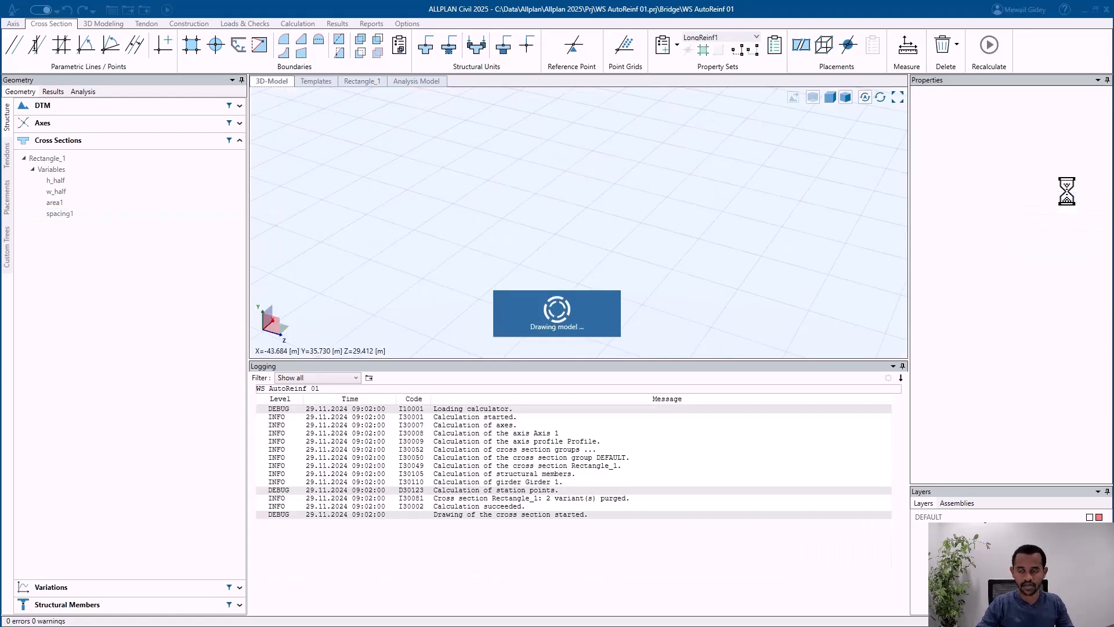
Step: Reopen the Rectangle_1 cross section and assign the spacing1 variable to the spacing of ShearWebReinf2
click(131, 157)
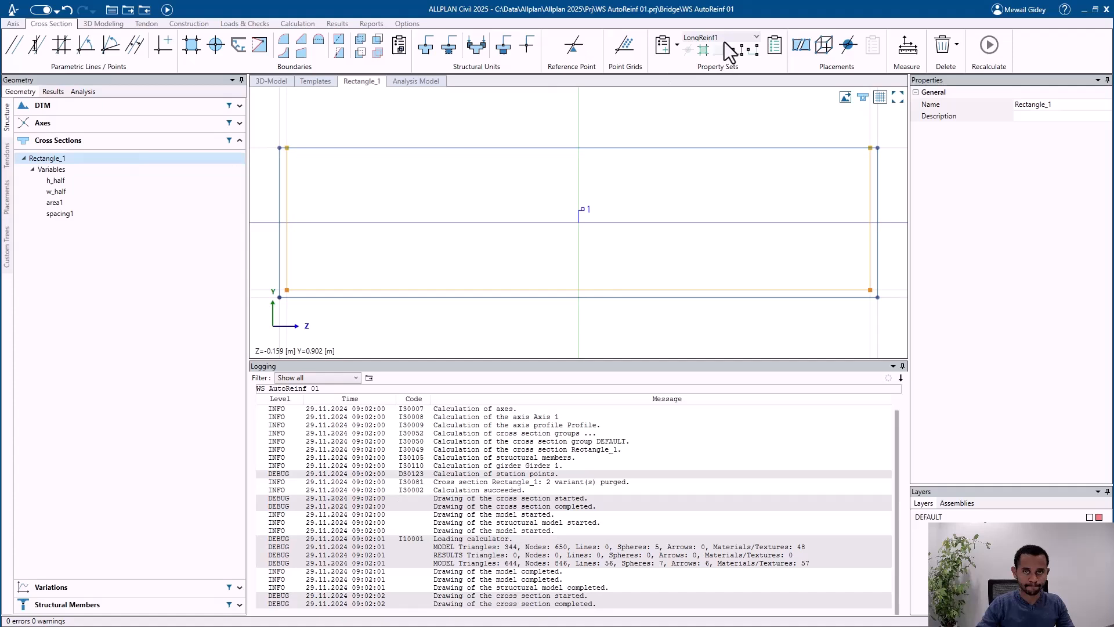
click(724, 40)
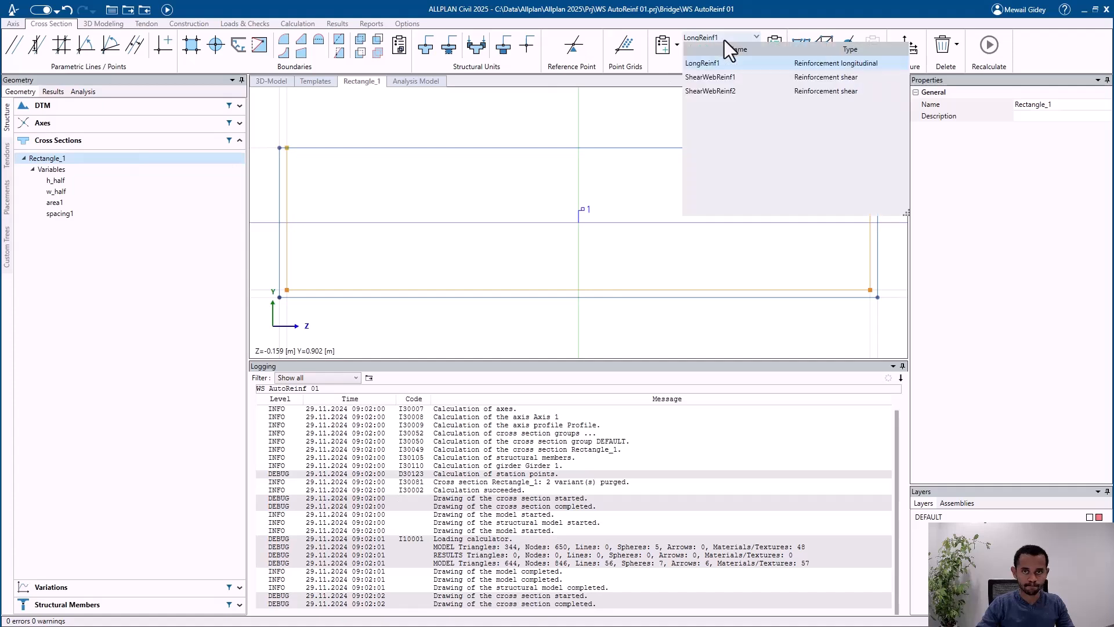
click(719, 92)
click(1082, 200)
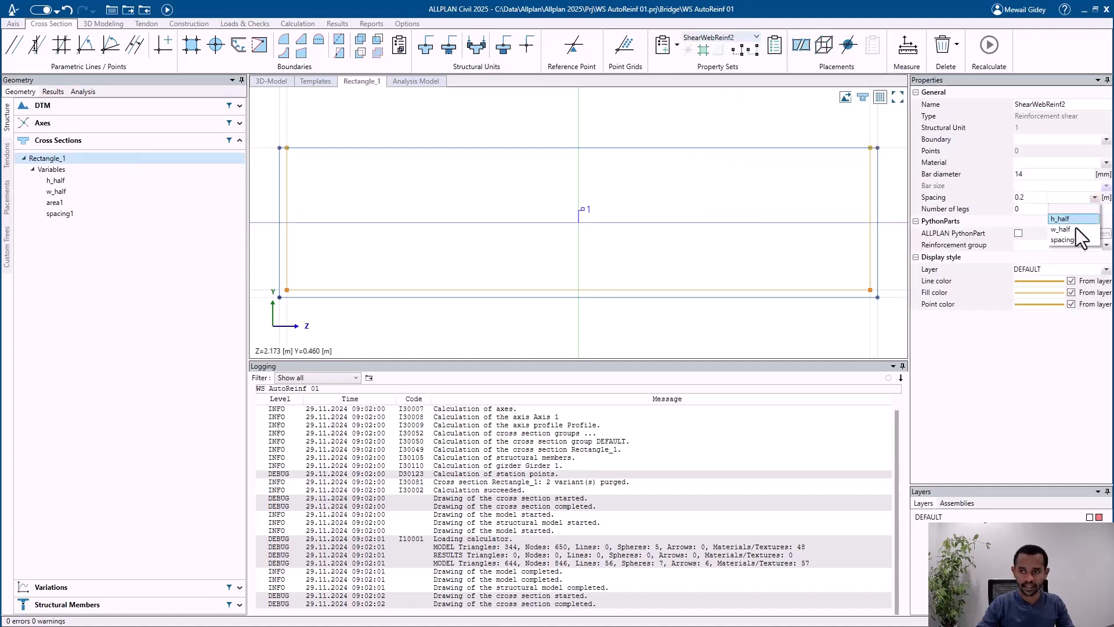
click(1070, 240)
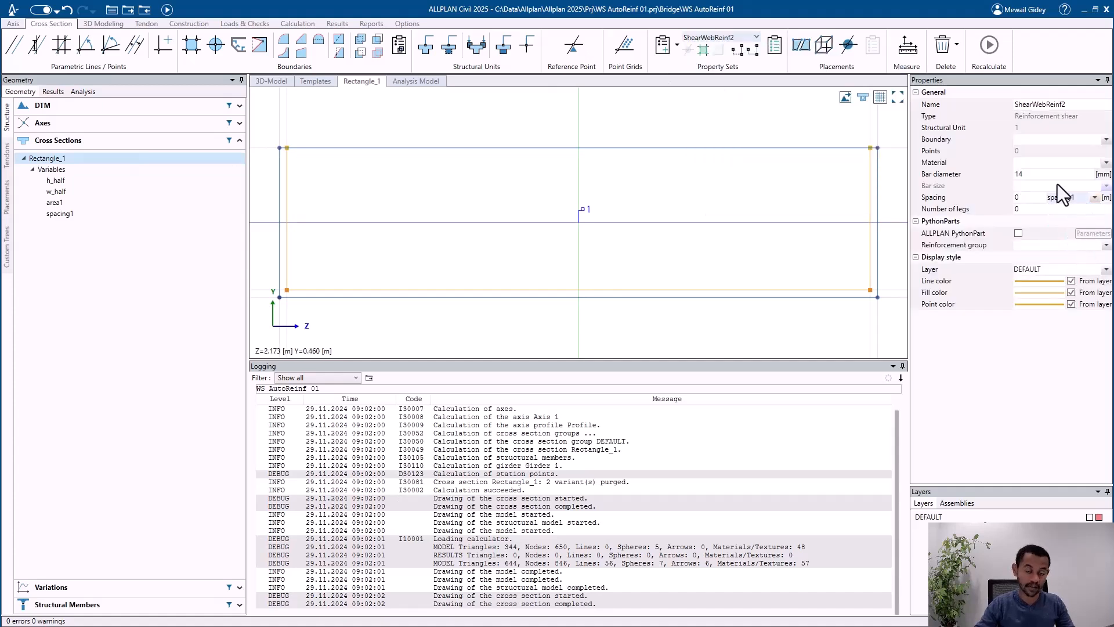
Step: Set the value of the spacing1 variable to 0.2 m
click(57, 214)
click(1027, 127)
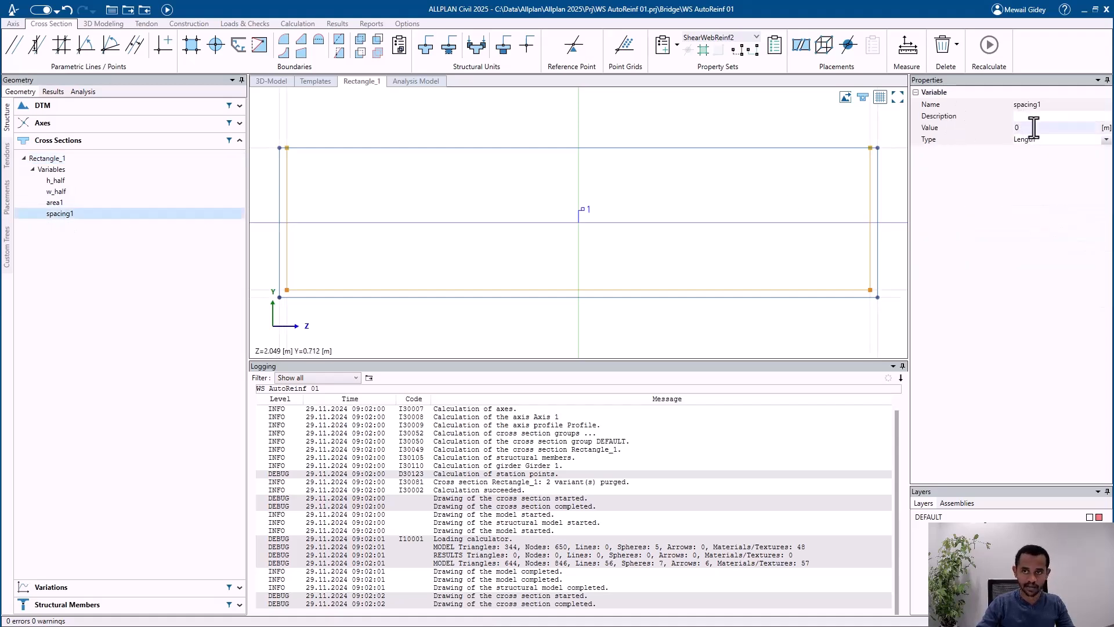
text(0)
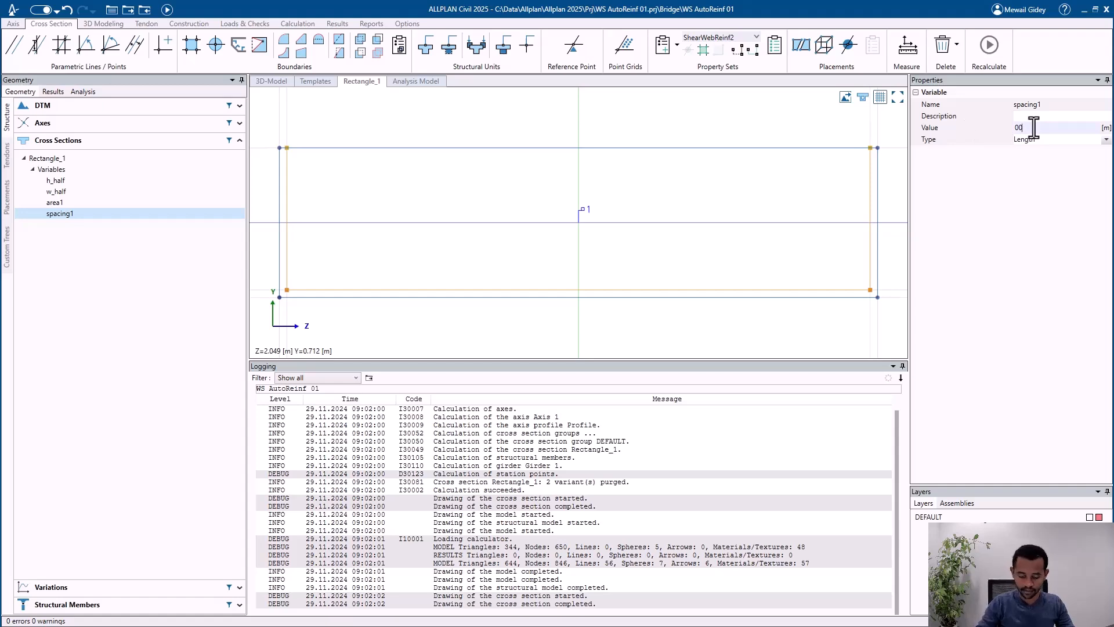
text(.2)
key(Return)
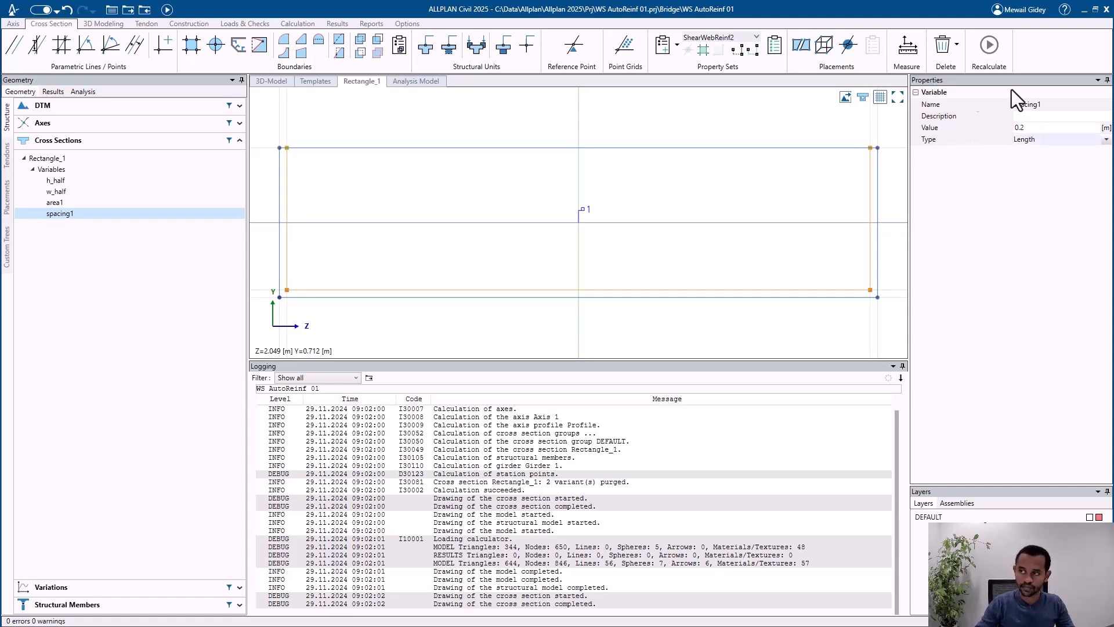
Step: Inspect ShearWebReinf2 in the property sets table of Rectangle_1
click(131, 162)
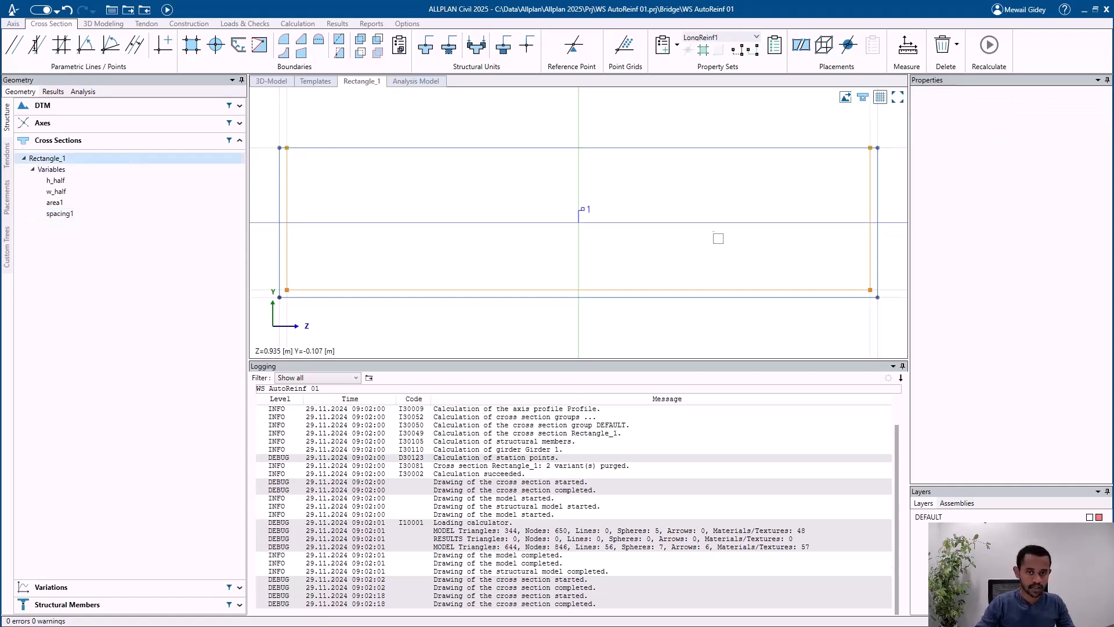
click(771, 46)
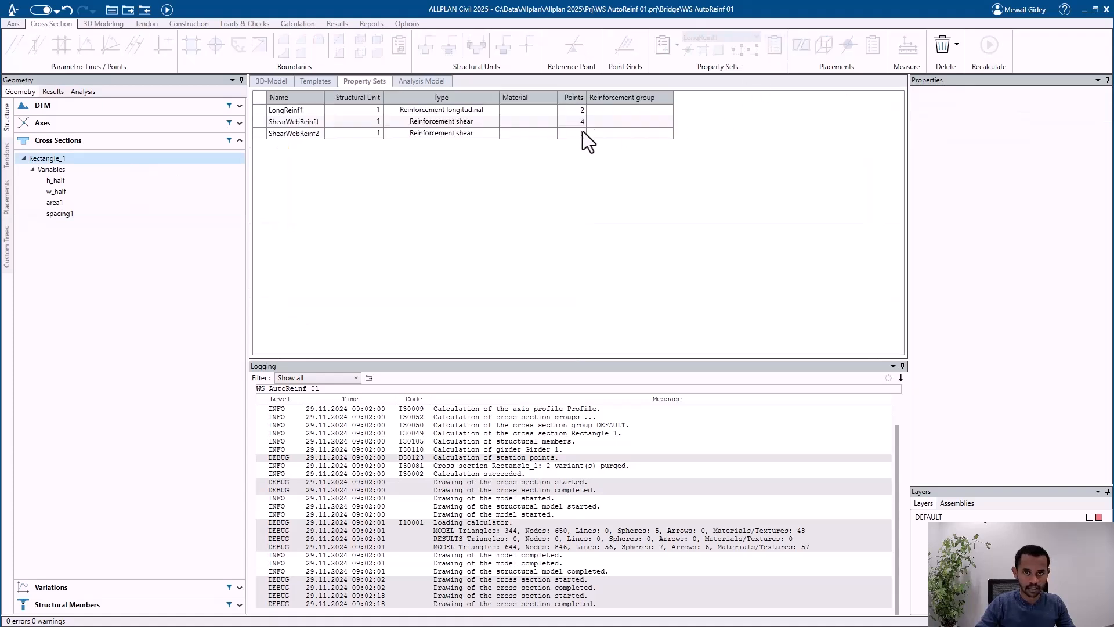
click(541, 134)
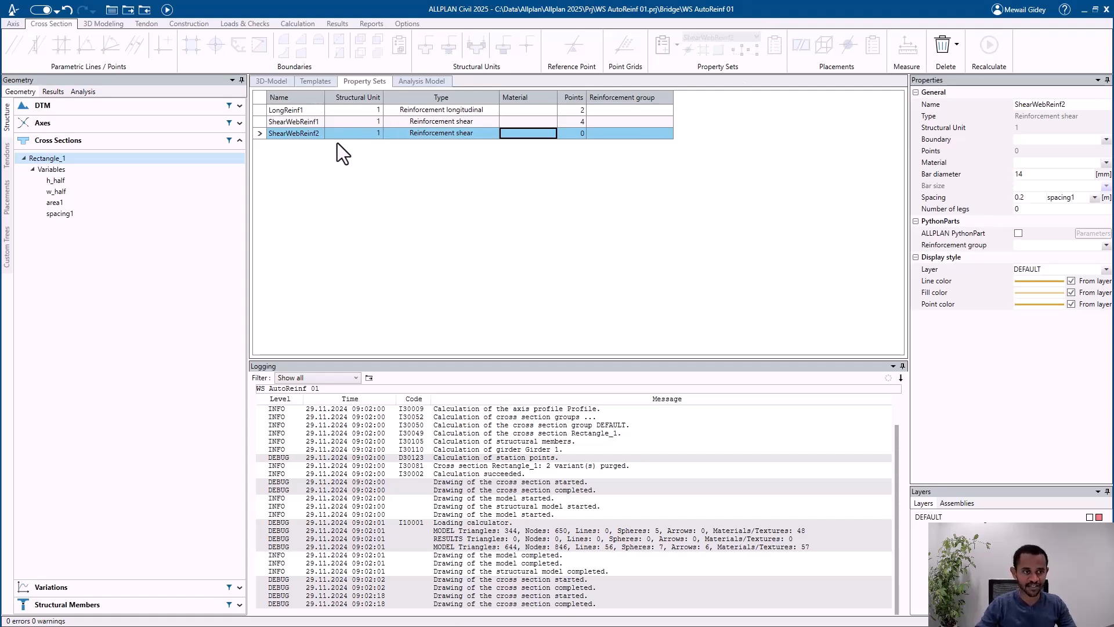
Step: Reopen the Rectangle_1 cross section and set the number of legs of ShearWebReinf2 to 1
click(84, 173)
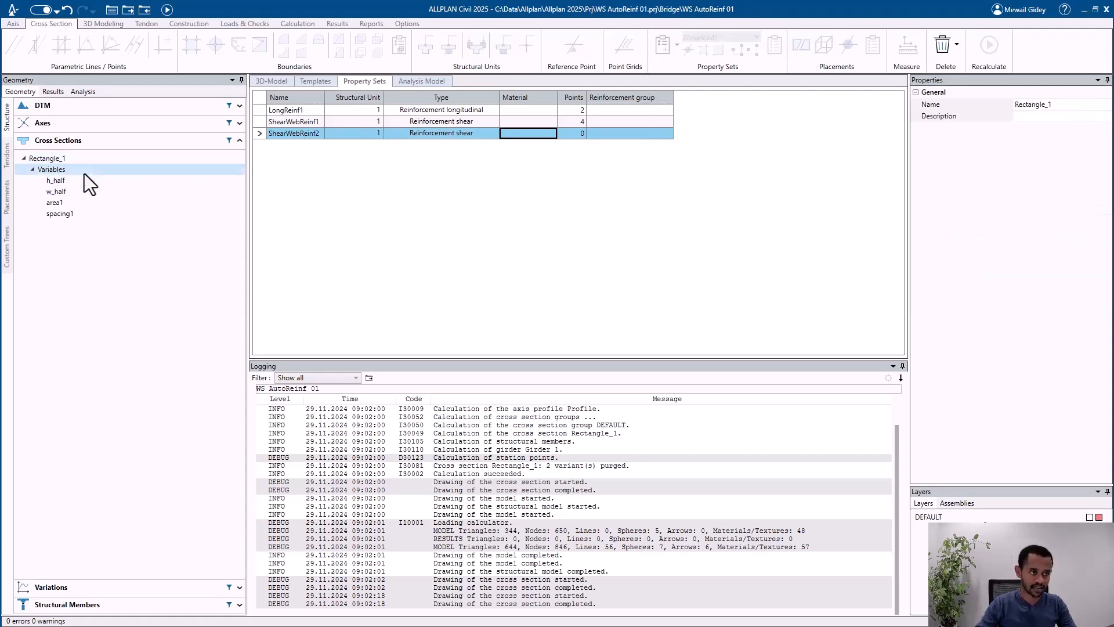
double_click(93, 160)
click(719, 42)
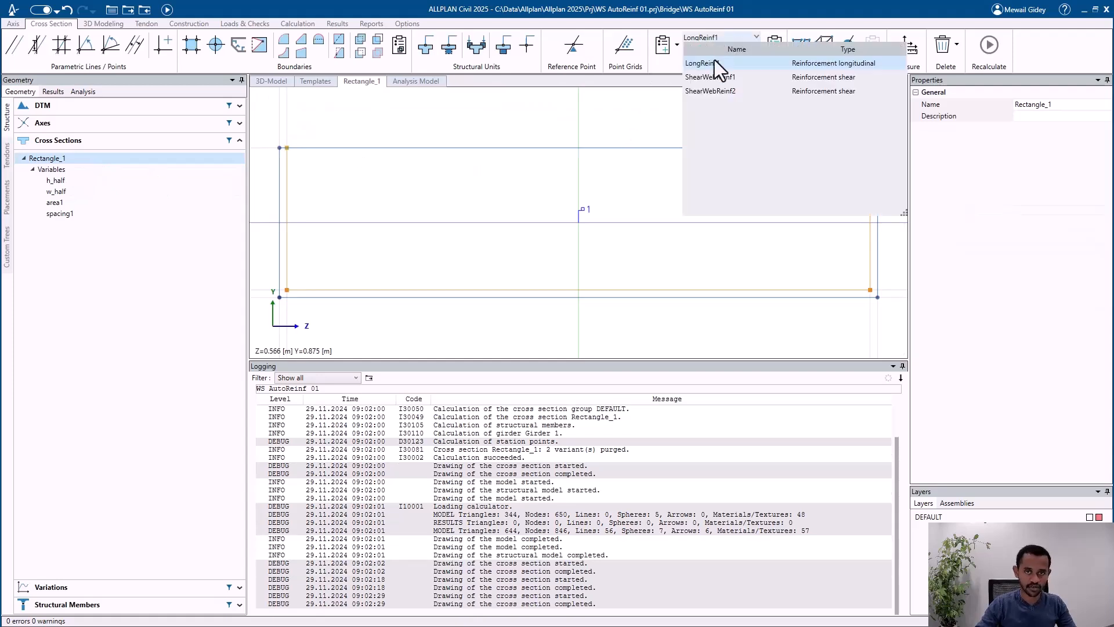
click(708, 90)
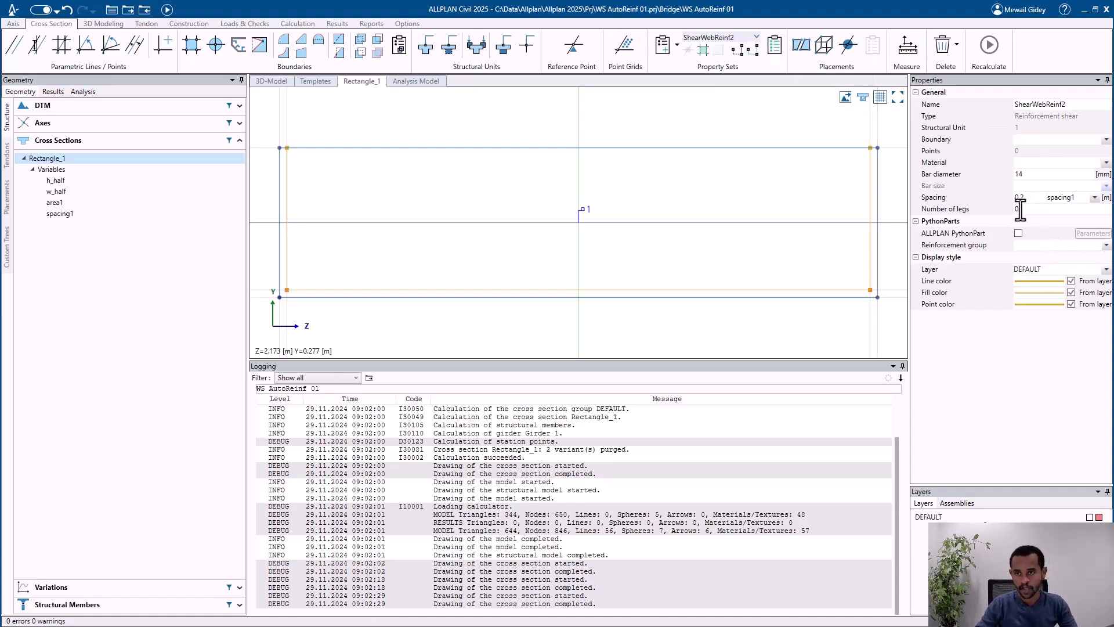
drag(1020, 210, 996, 221)
key(Return)
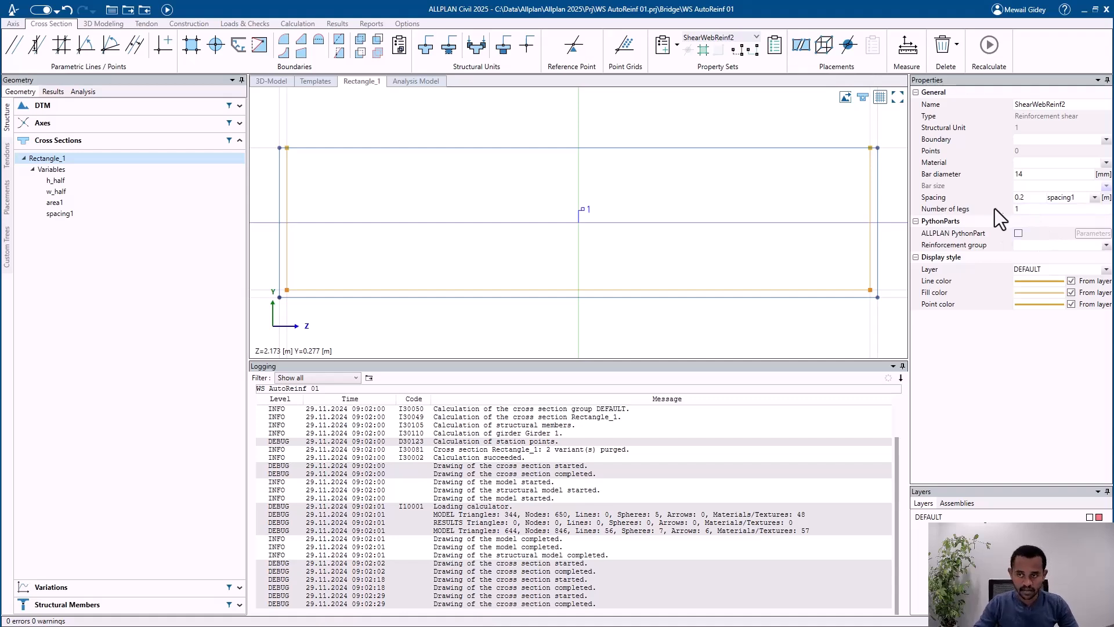
Step: Enable the ALLPLAN PythonPart for ShearWebReinf2, assign ShearReinfSweepUniformlyDistributed to it and save the placement parameters
click(1018, 233)
click(1092, 233)
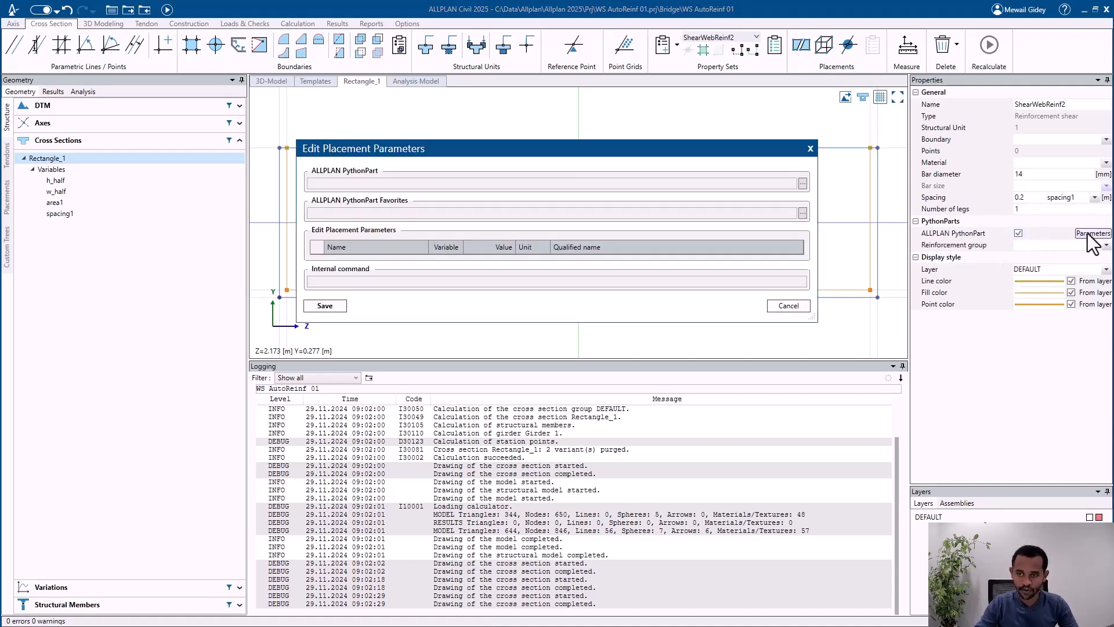
click(803, 183)
click(463, 237)
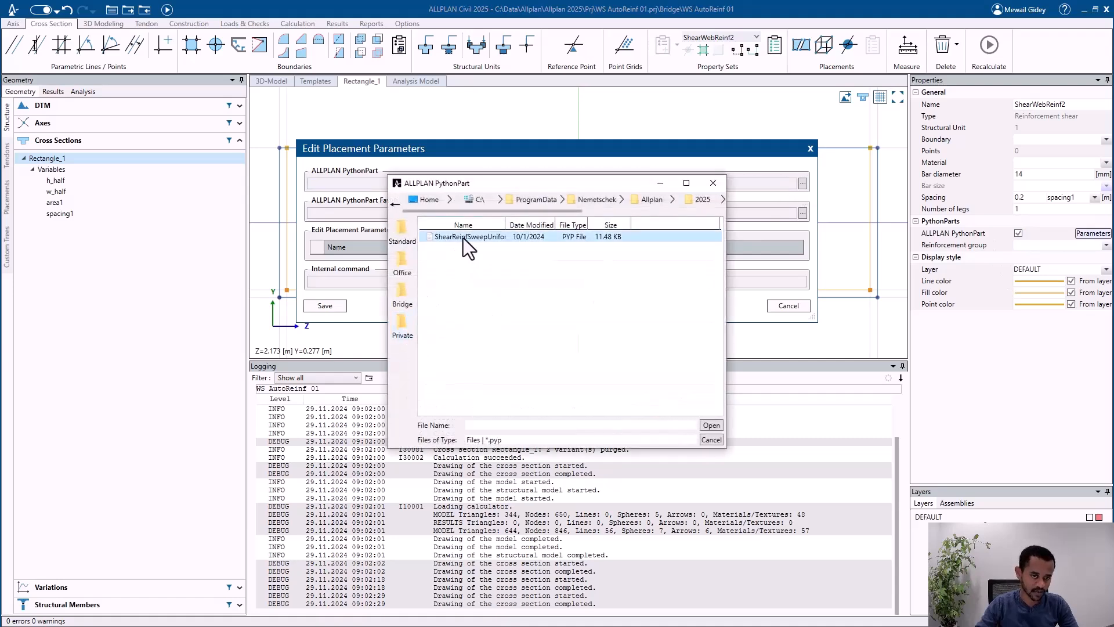
click(710, 426)
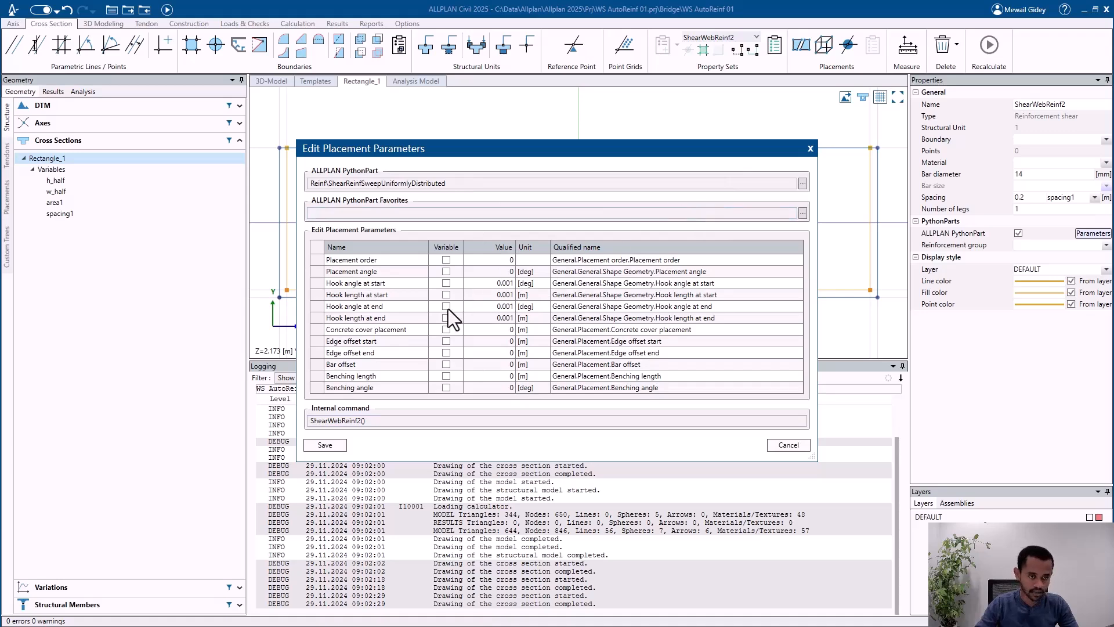
click(333, 445)
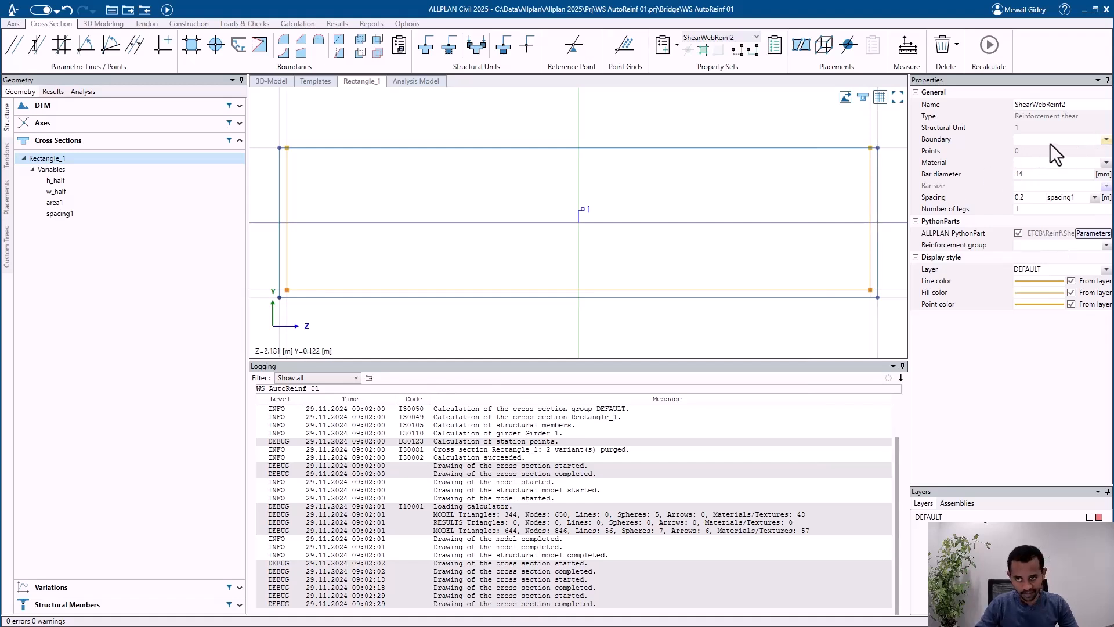
Step: Inspect ShearWebReinf1 in the property sets table, and return to the 3D model
click(775, 45)
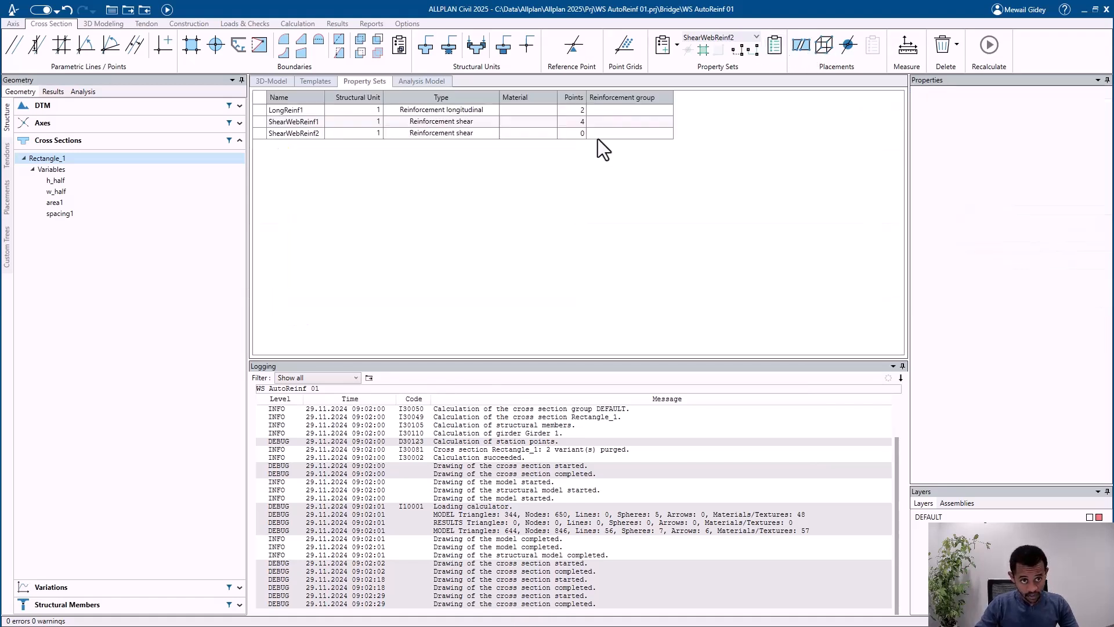
click(430, 121)
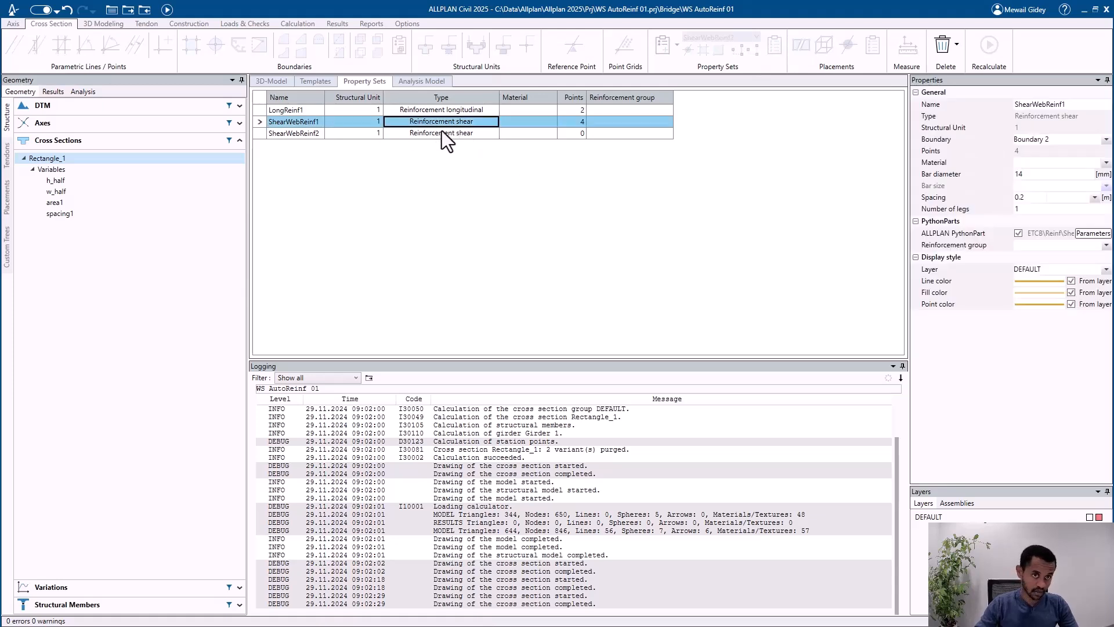
click(268, 81)
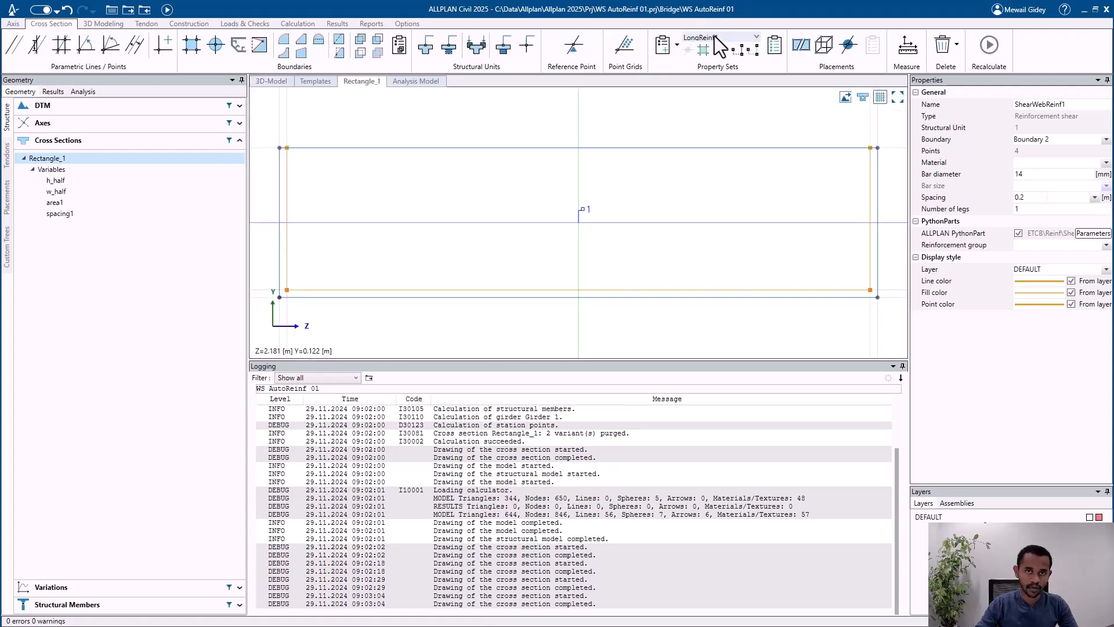
Step: Select ShearWebReinf1 and delete its reinforcement boundary, Boundary 2, from the Rectangle_1 cross section
click(715, 36)
click(712, 76)
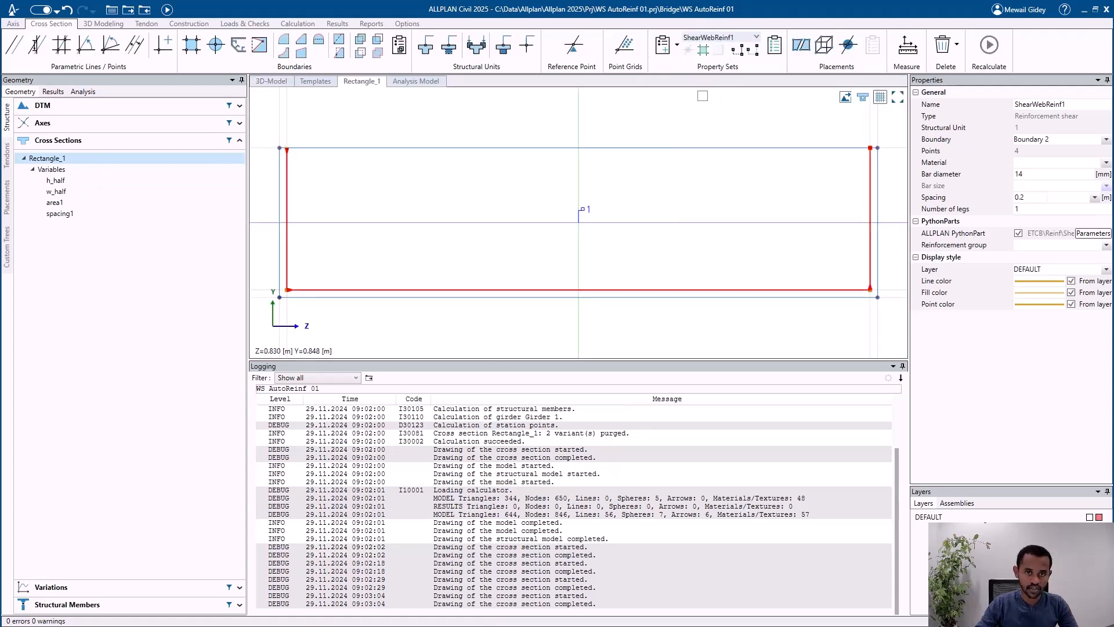
key(Delete)
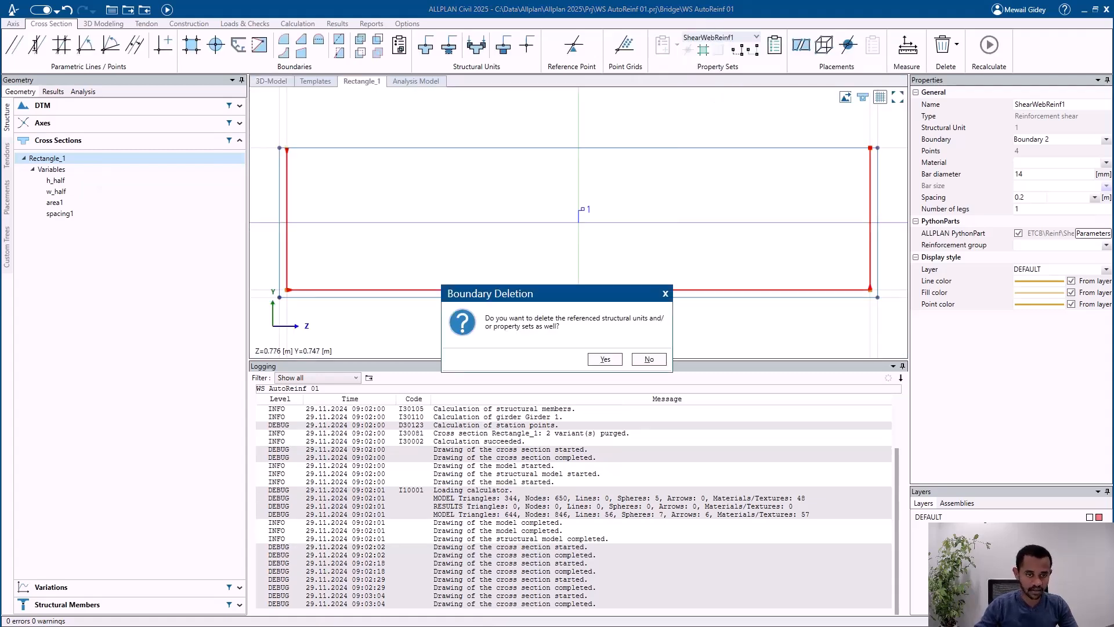
click(603, 359)
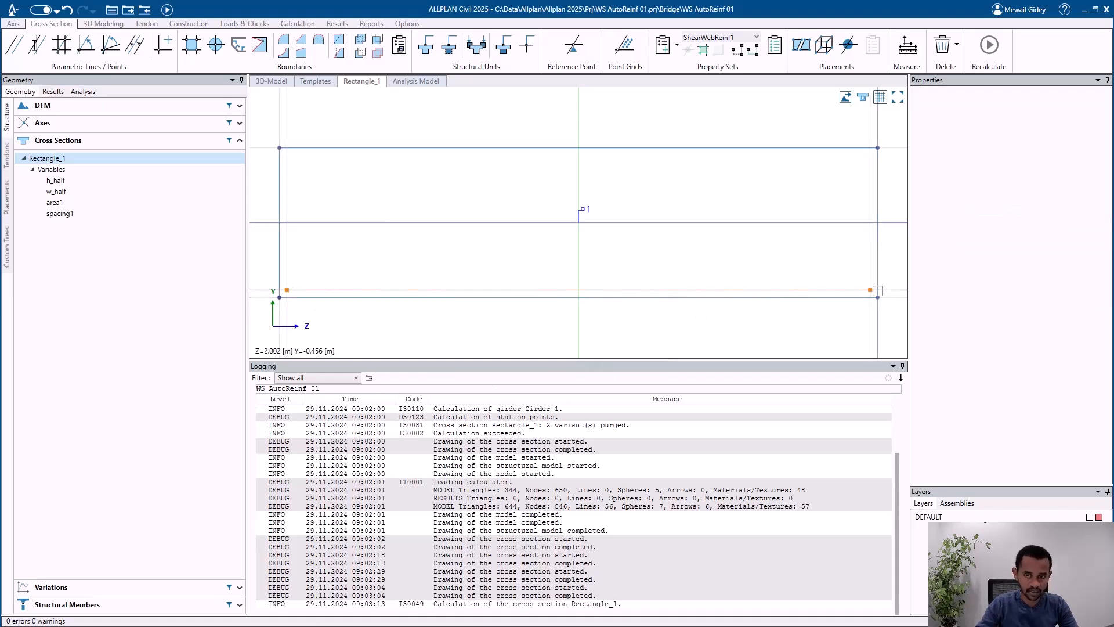
Step: Assign Boundary 1 as the boundary of the ShearWebReinf2 shear reinforcement in the Rectangle_1 cross section
click(416, 264)
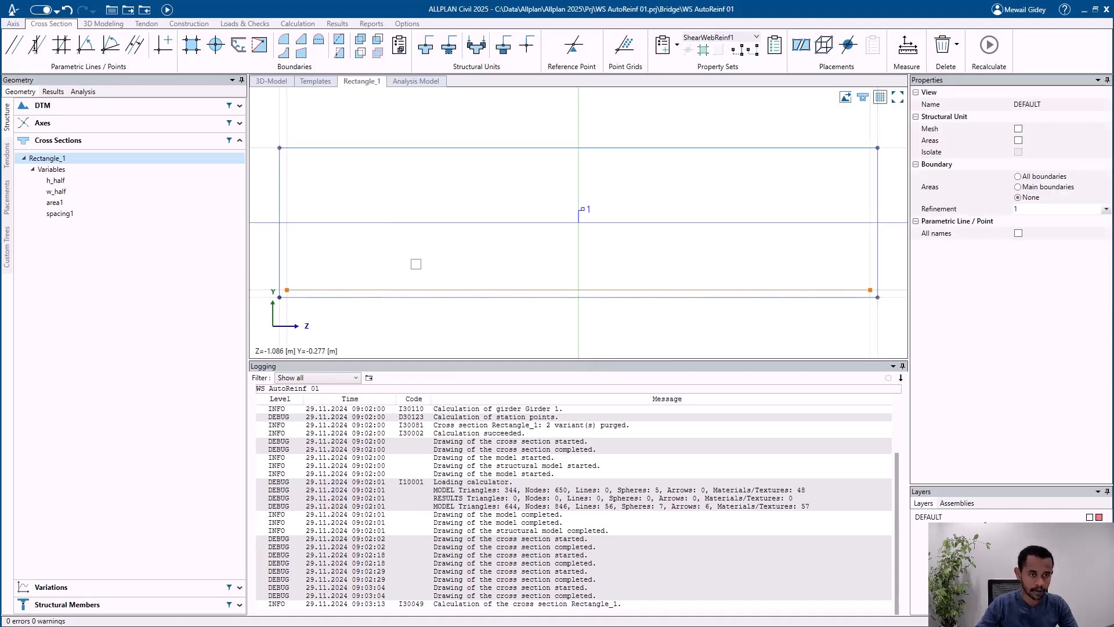
click(429, 289)
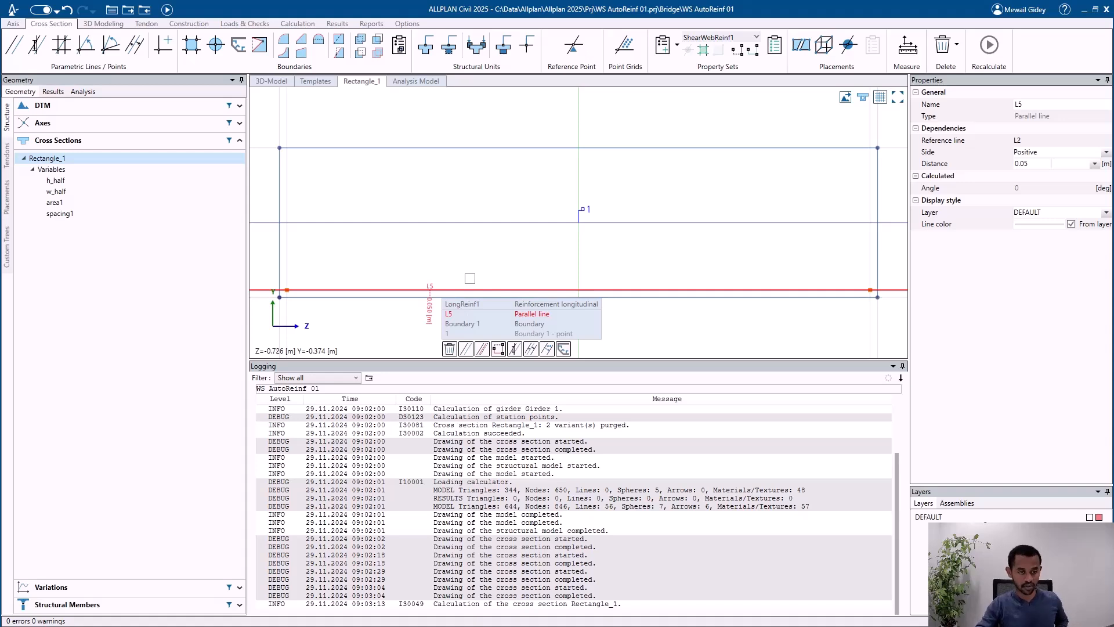
click(462, 279)
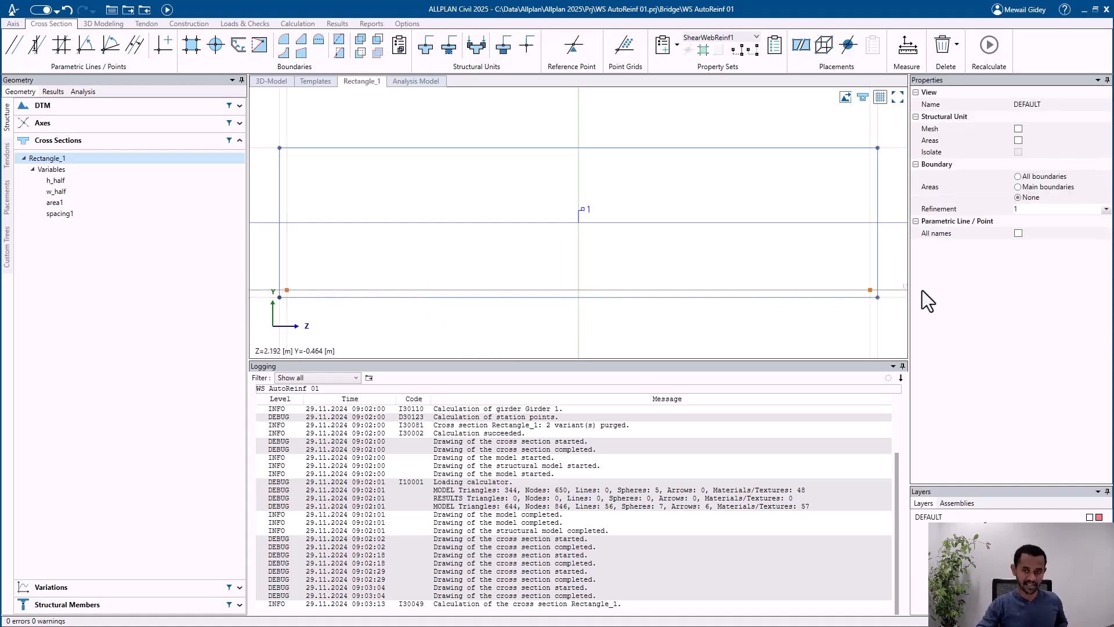
click(740, 38)
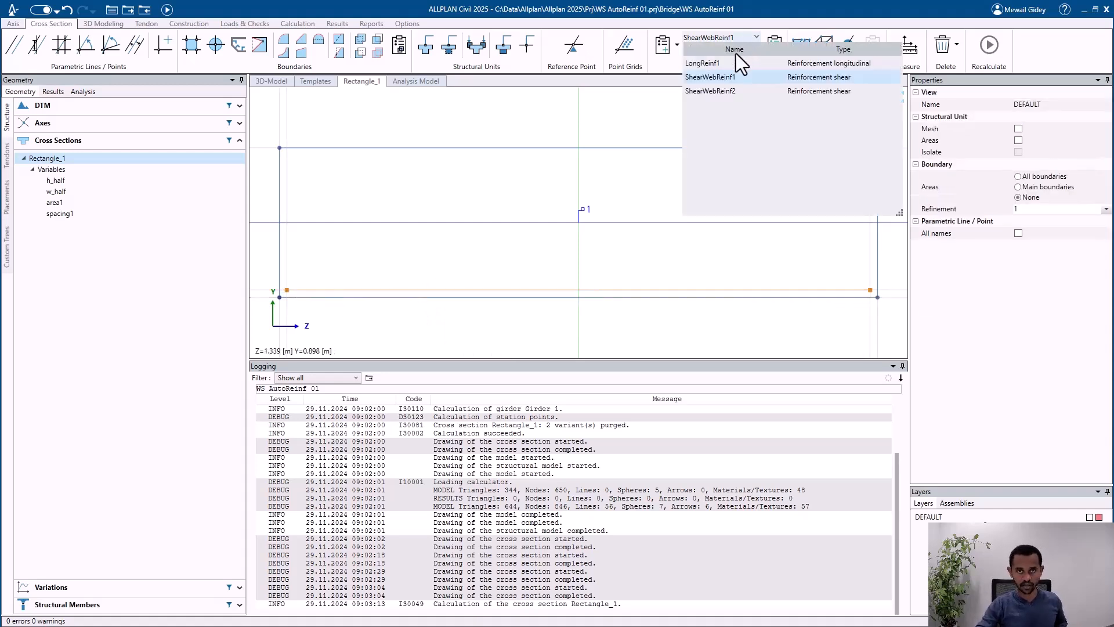
click(729, 84)
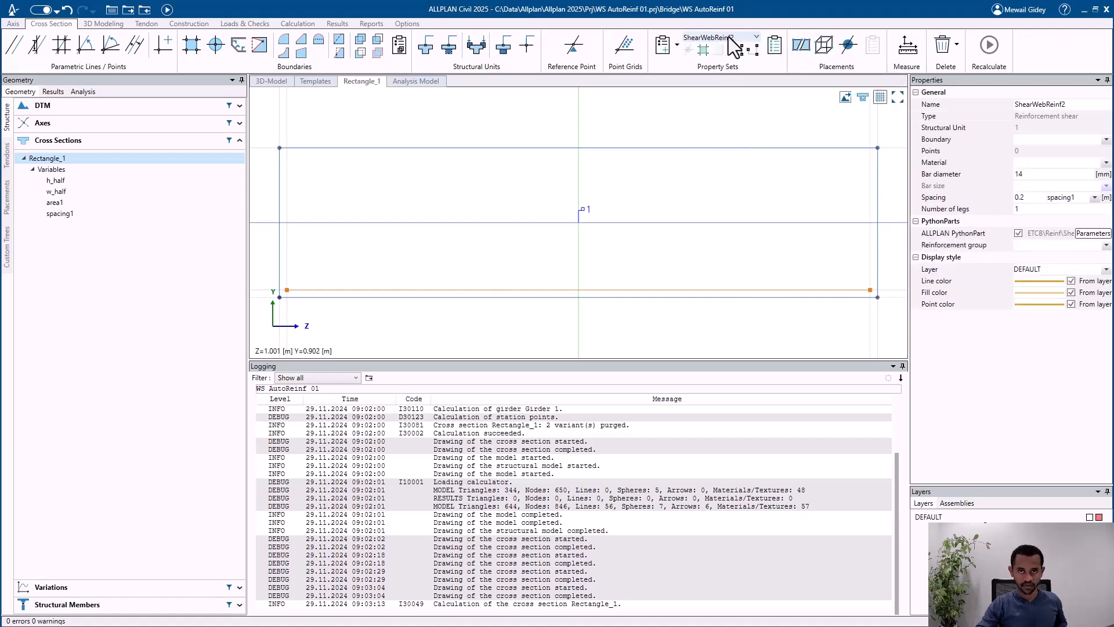
click(1038, 139)
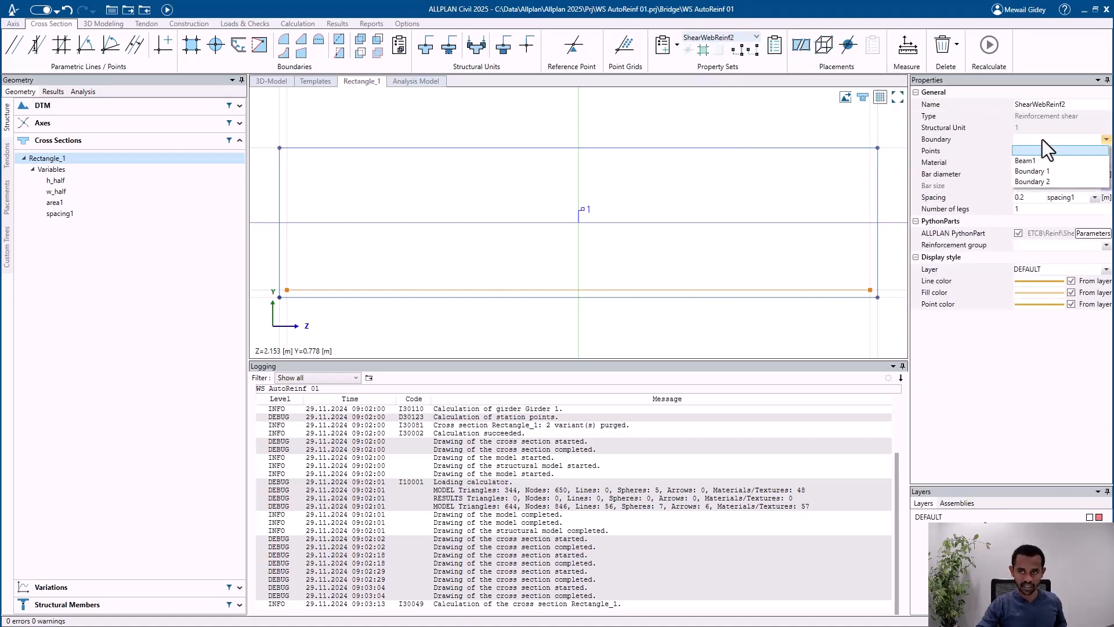
click(1047, 172)
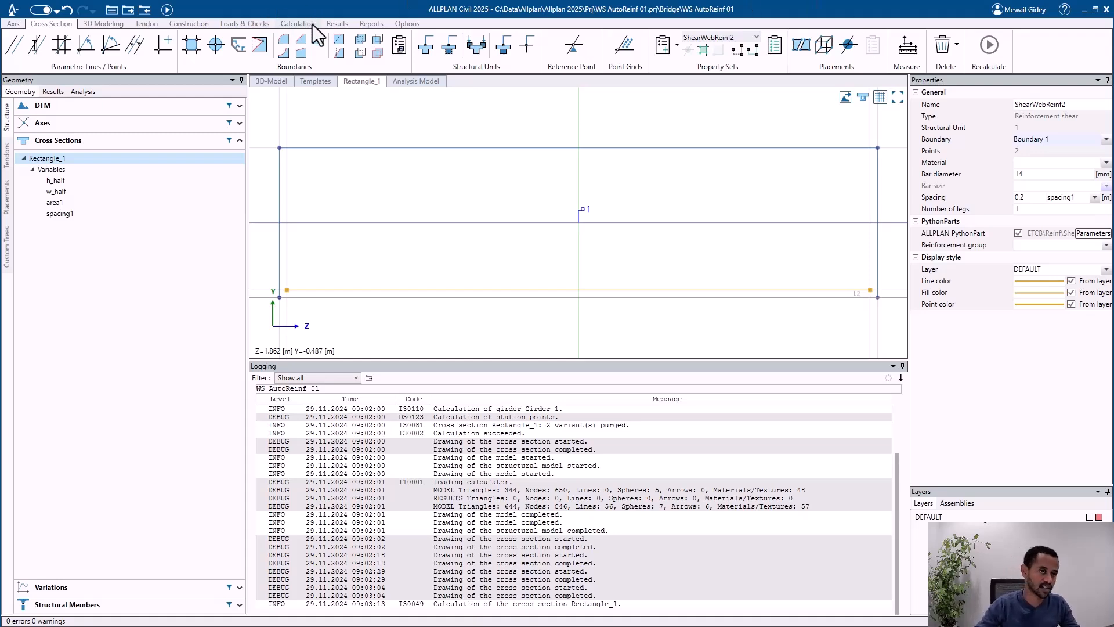
Step: Recalculate the bridge model, inspect the girder in 3D and switch to Allplan
click(167, 10)
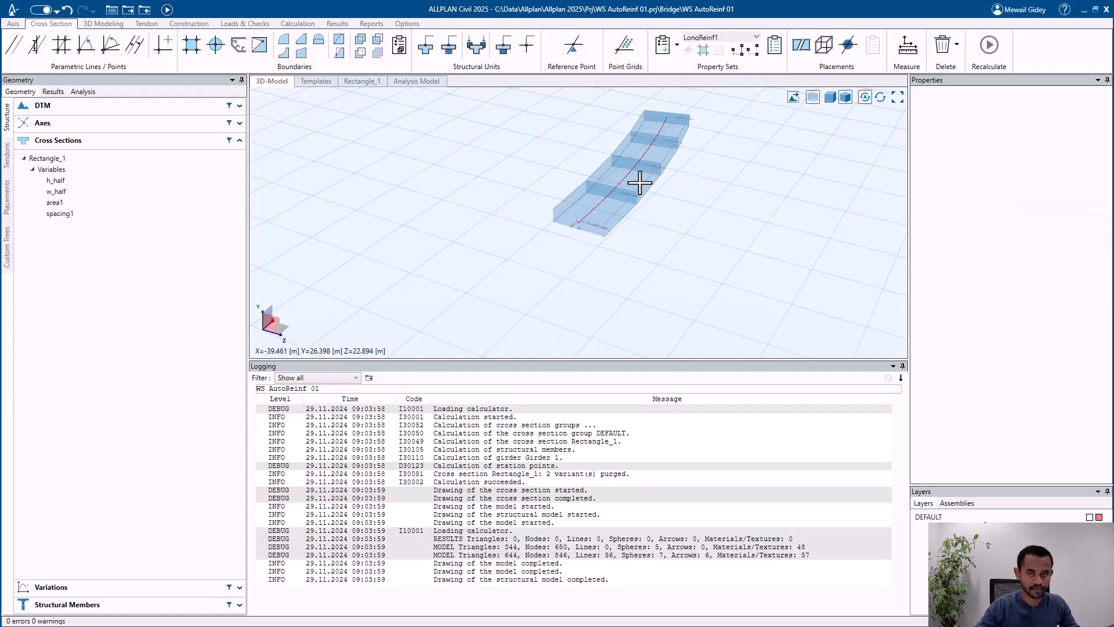
scroll(640, 183, up, 6)
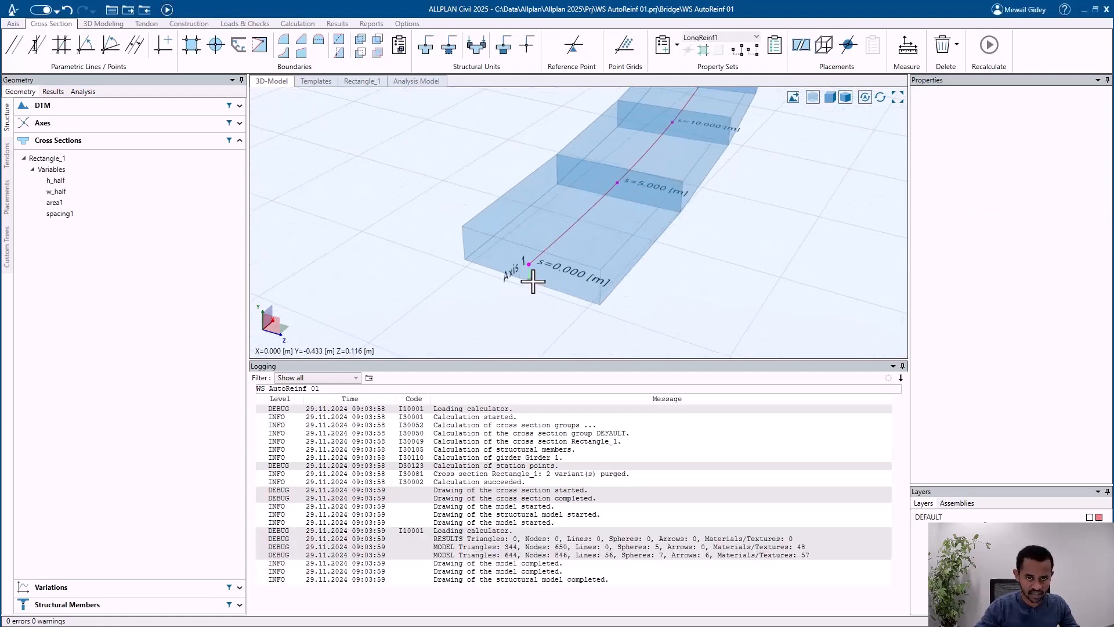
click(1084, 10)
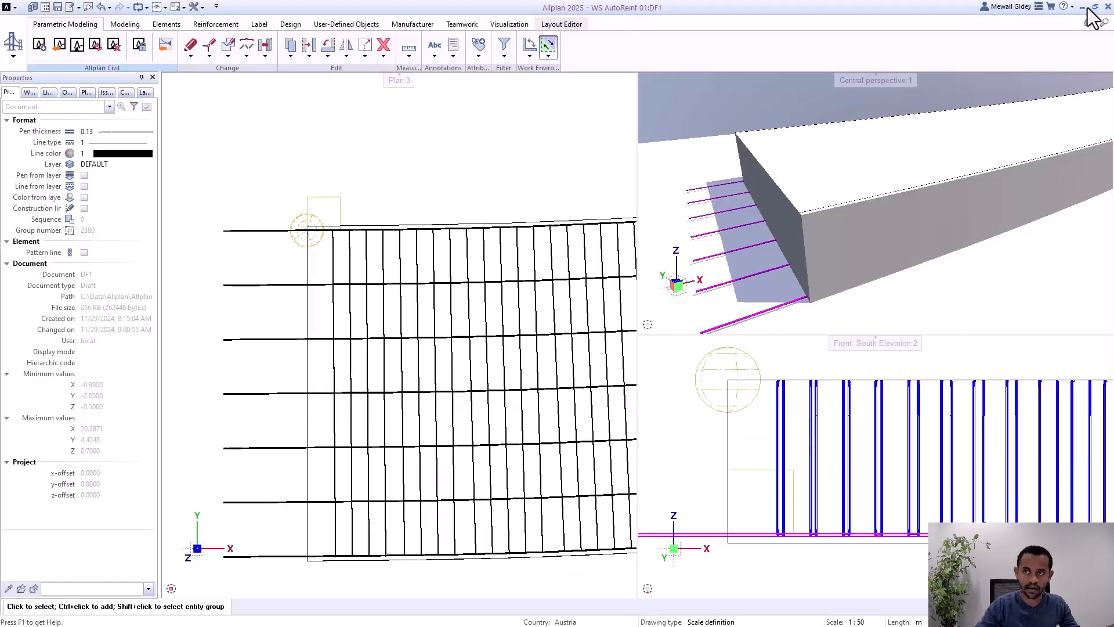
Step: Open the longitudinal reinforcement PythonPart, set its placing region's area to 1996 mm², save the region and close the properties
scroll(264, 235, down, 2)
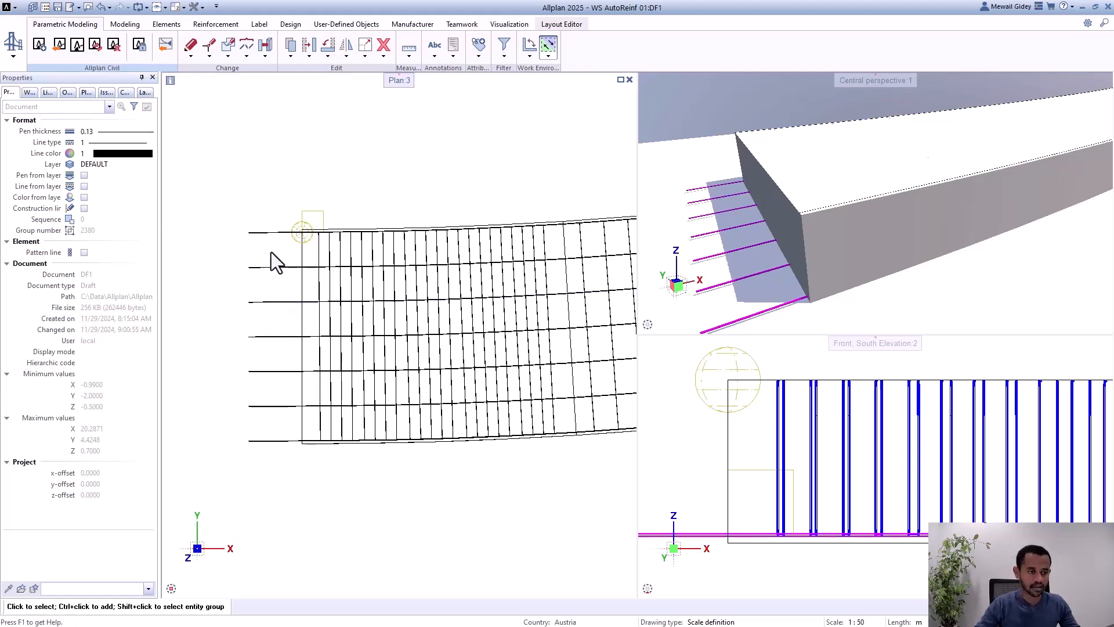
scroll(285, 232, up, 2)
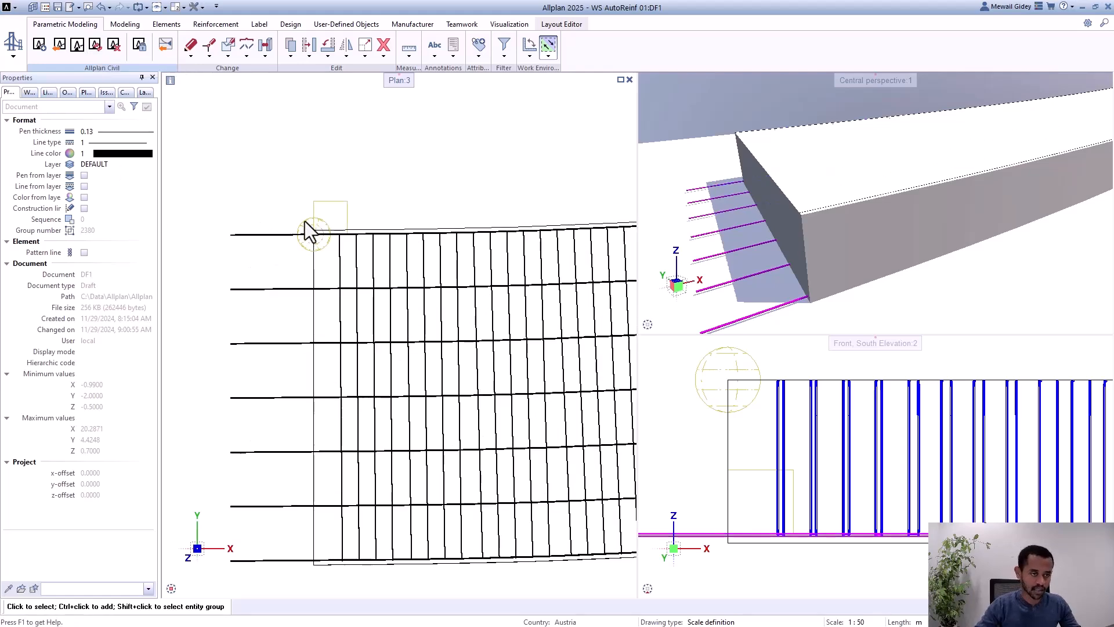
double_click(335, 208)
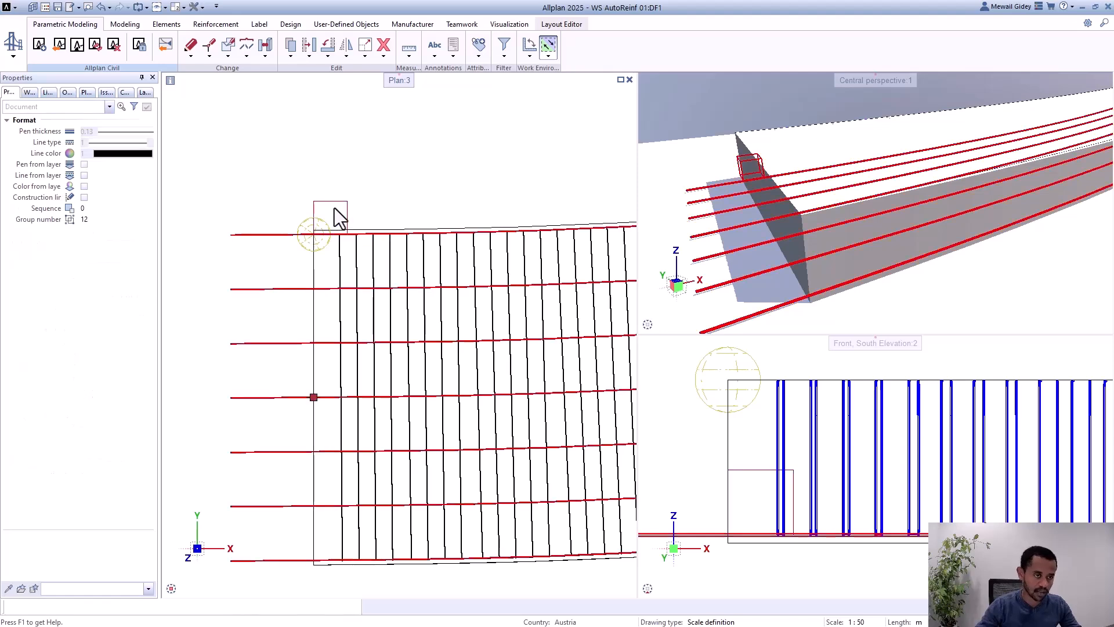
click(124, 253)
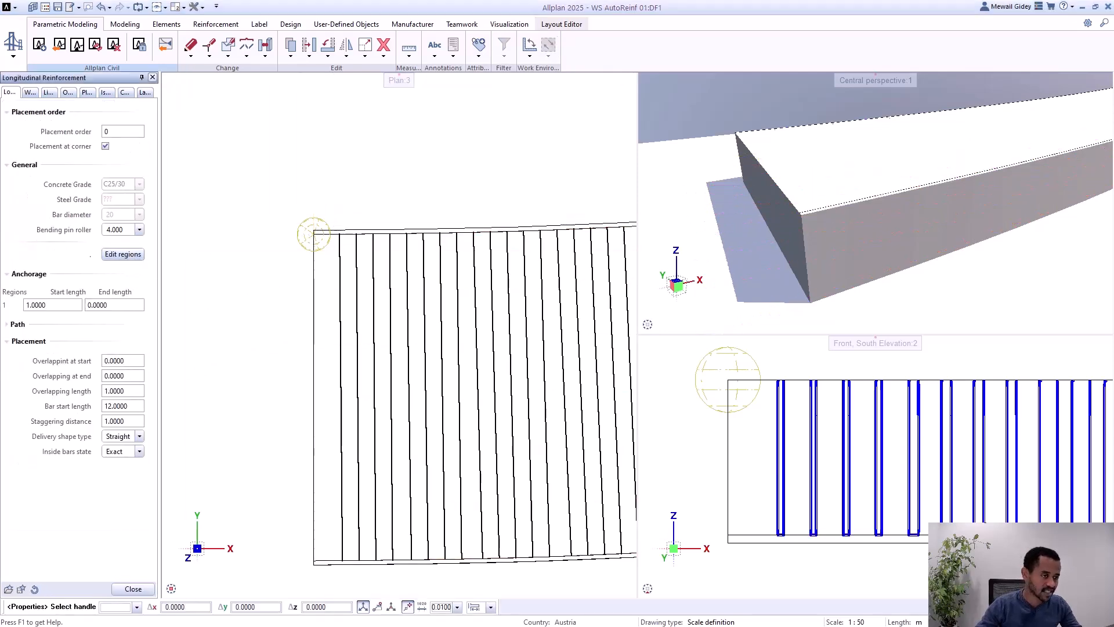
drag(1020, 157, 328, 203)
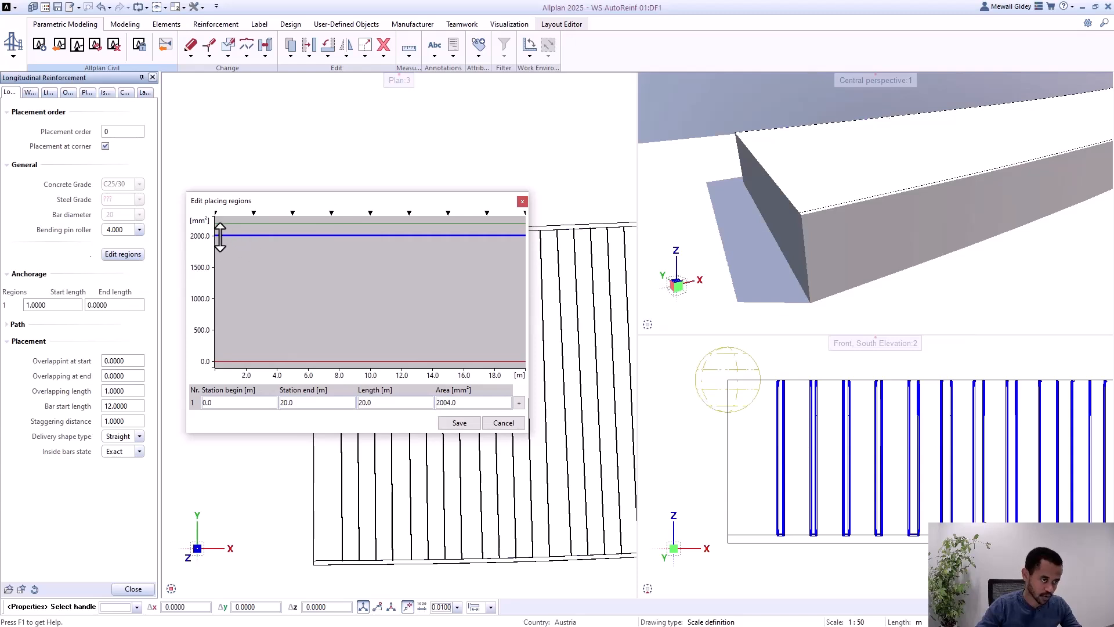
mouse_move(240, 239)
mouse_down()
mouse_move(235, 223)
mouse_move(235, 235)
mouse_up()
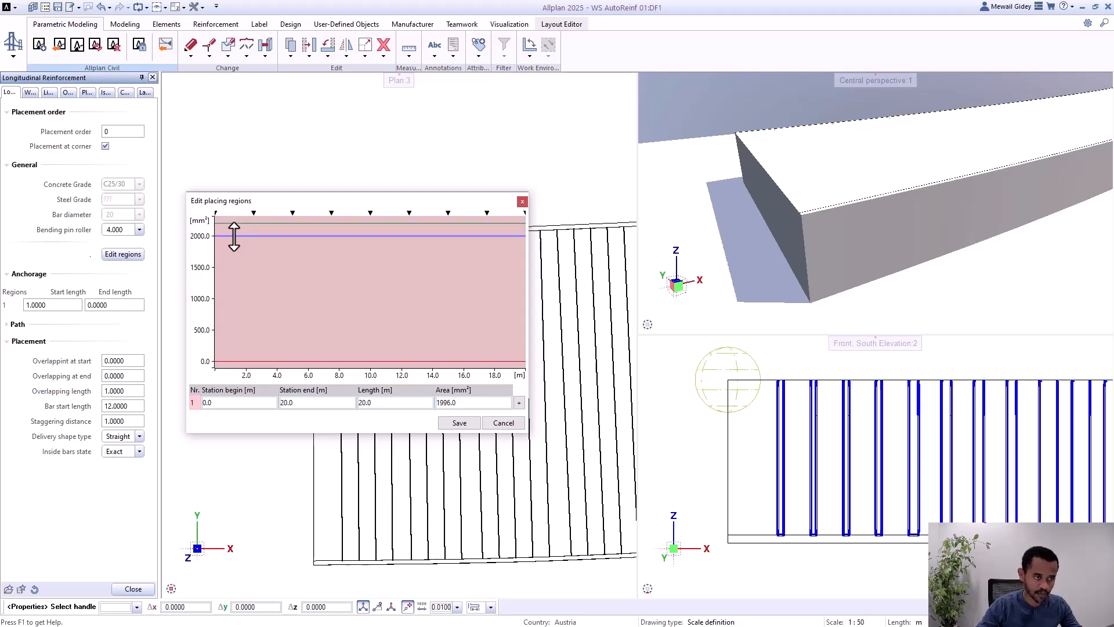
click(459, 423)
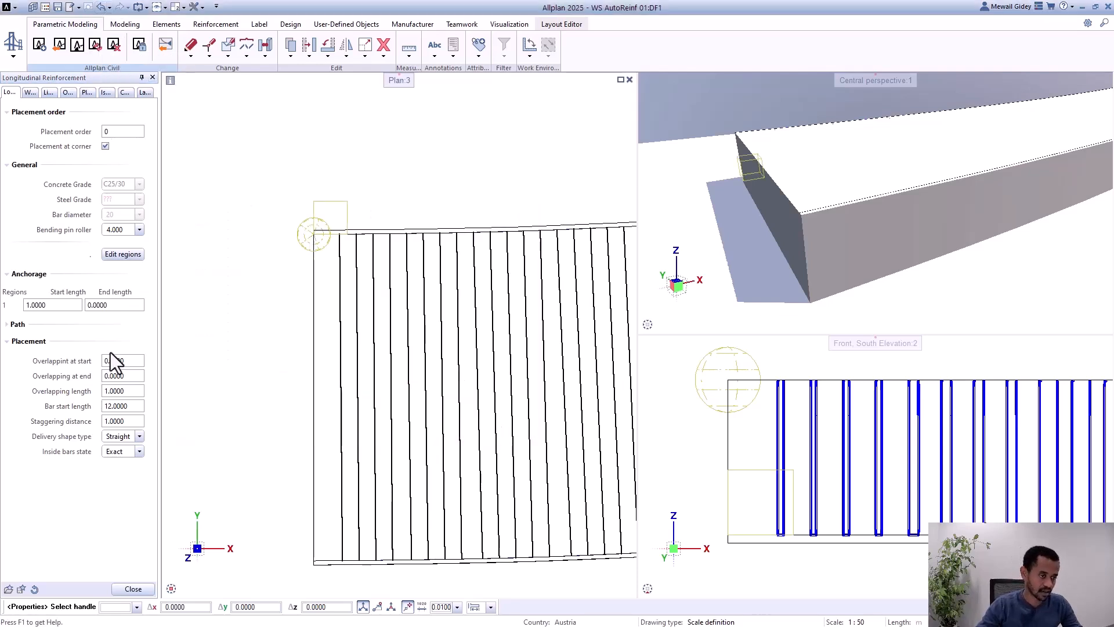
drag(129, 393, 103, 409)
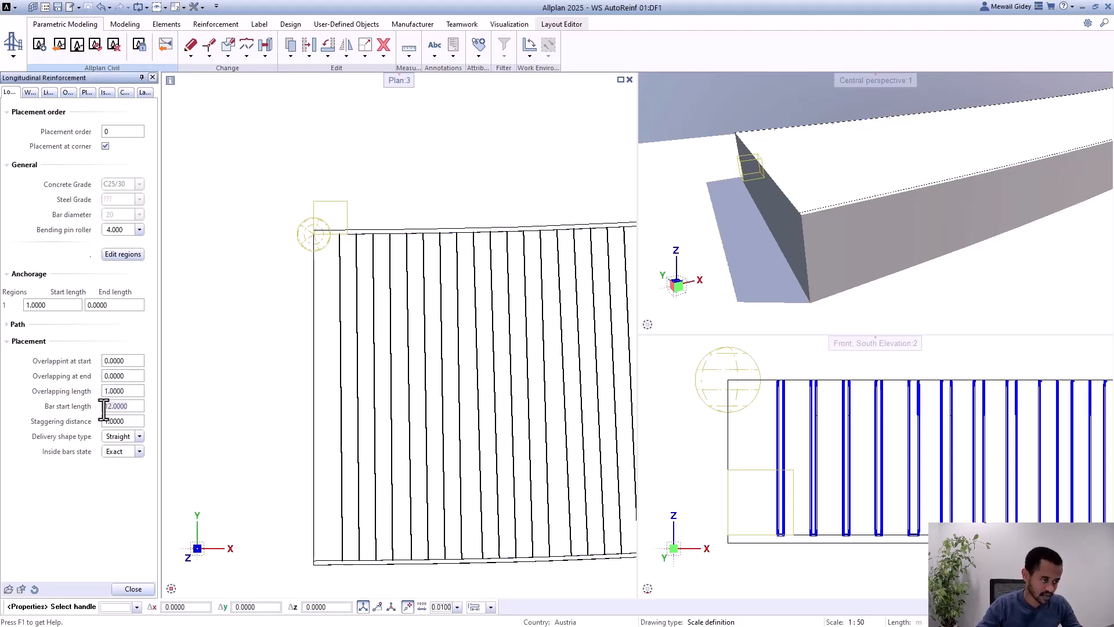
click(133, 588)
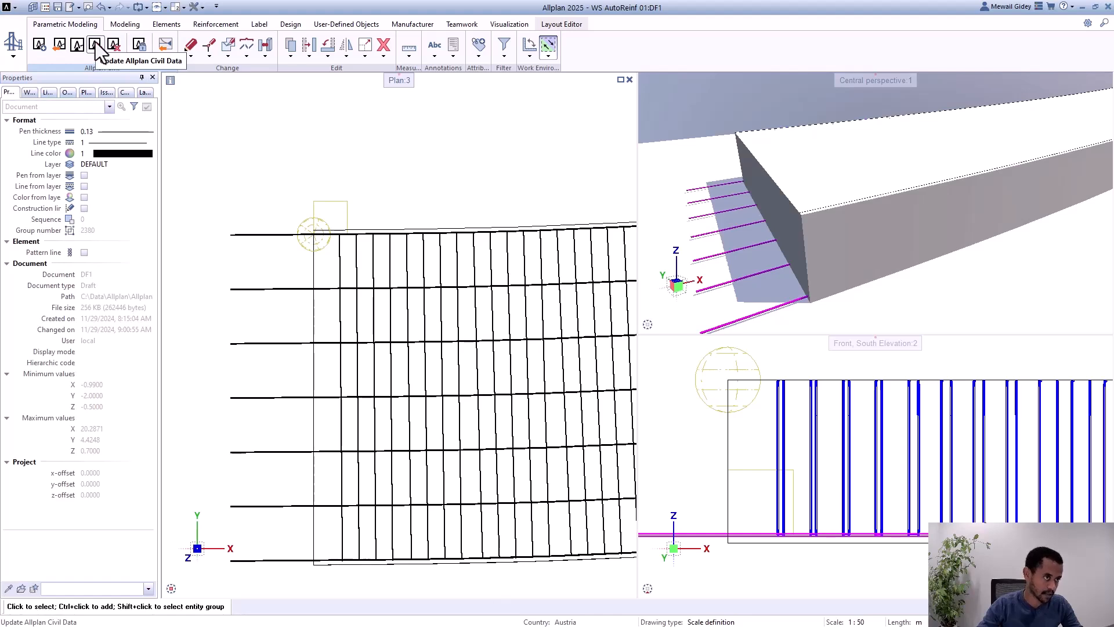
Step: Delete the link to the ALLPLAN Civil data and the imported Civil objects, keeping the Civil data itself
scroll(254, 266, down, 5)
scroll(286, 307, up, 3)
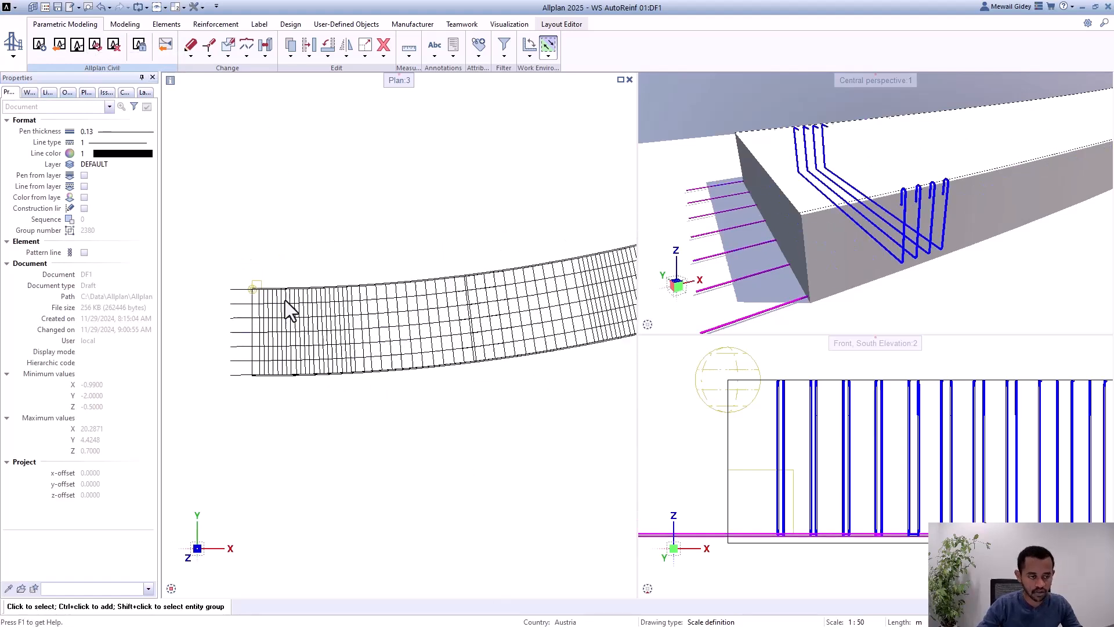
click(116, 48)
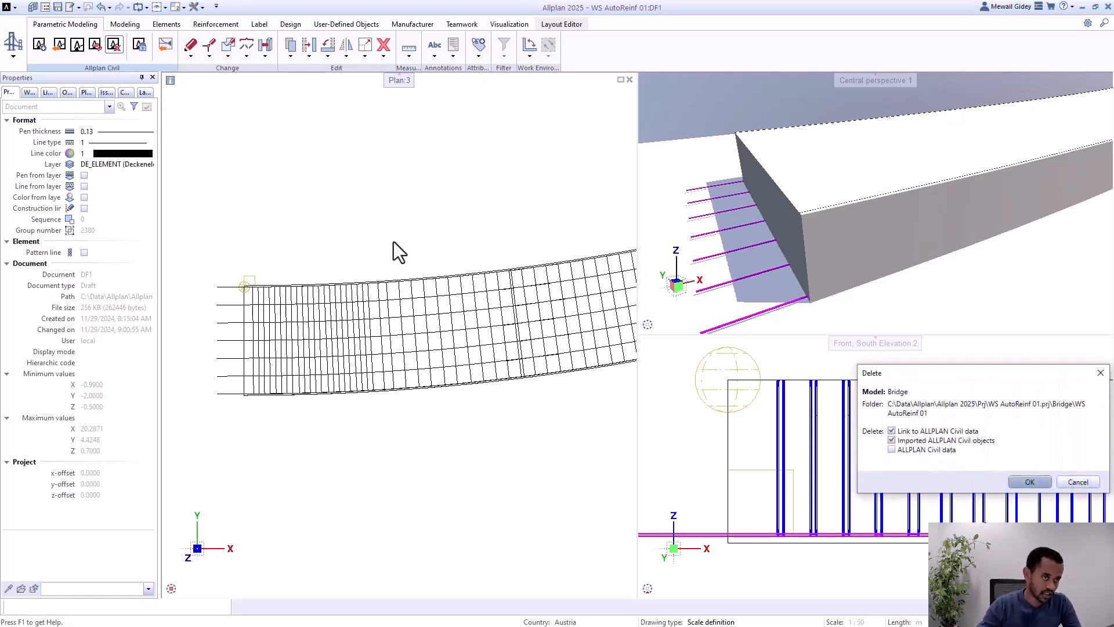
drag(915, 370, 421, 175)
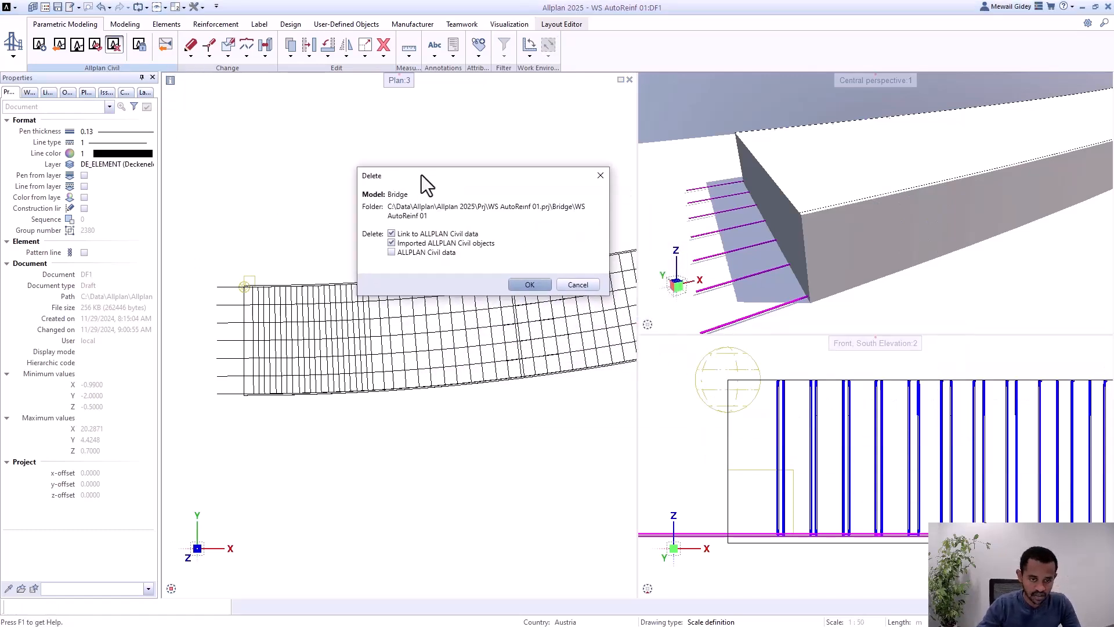
click(519, 282)
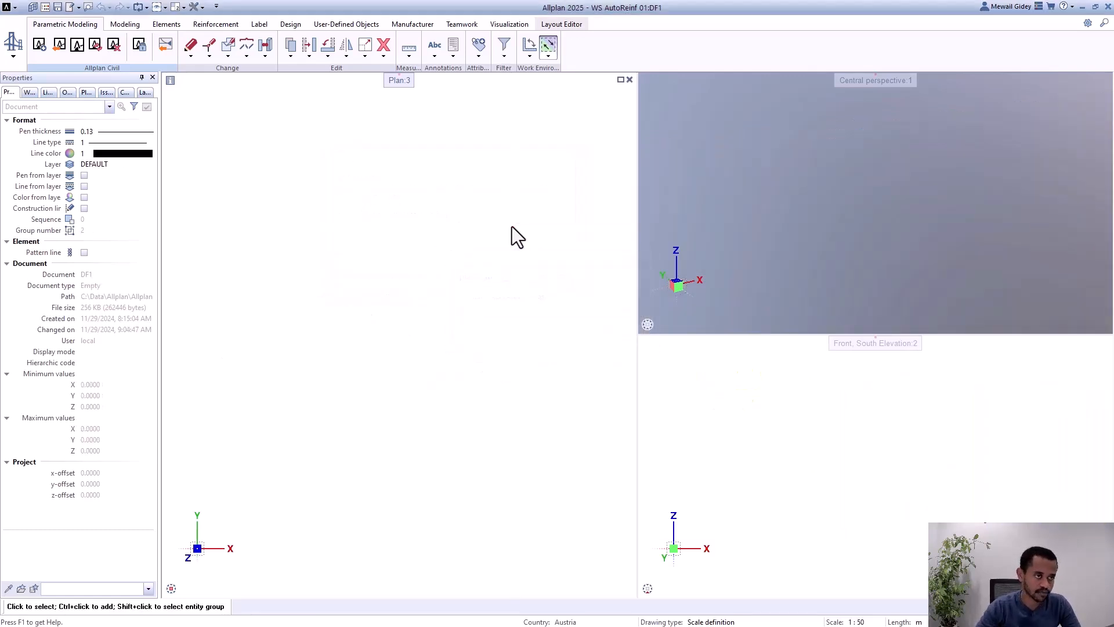
click(60, 48)
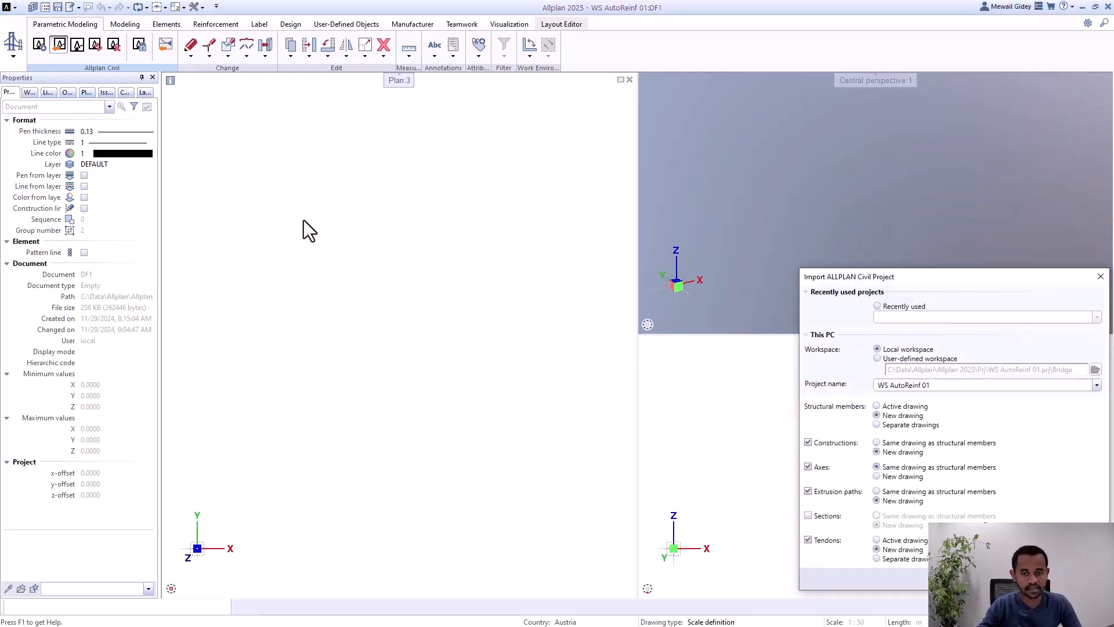
drag(975, 278, 441, 151)
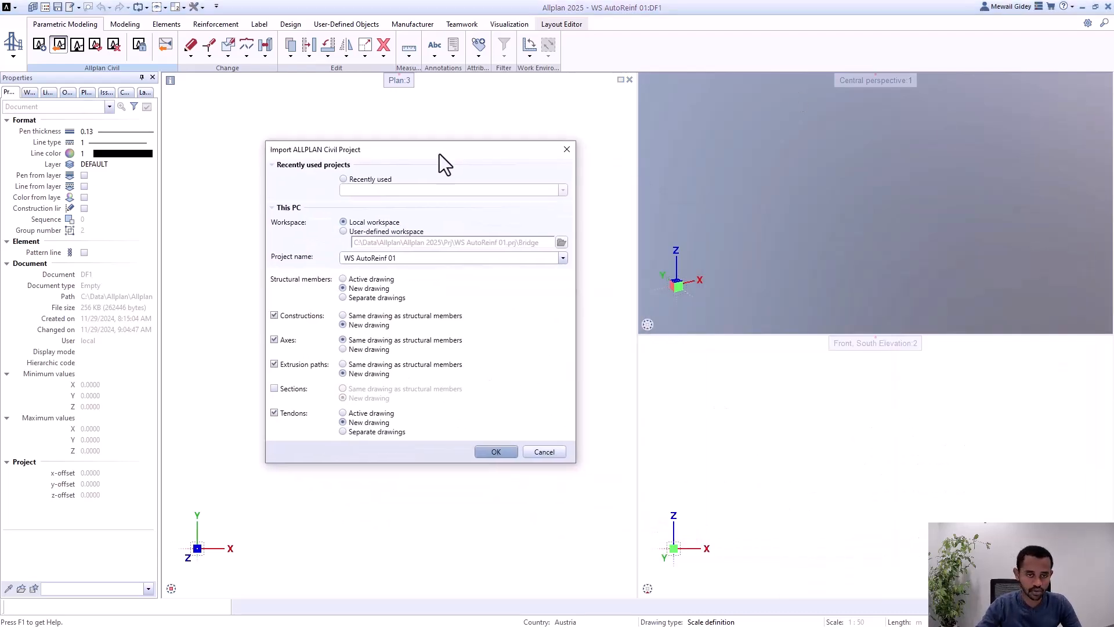
click(445, 261)
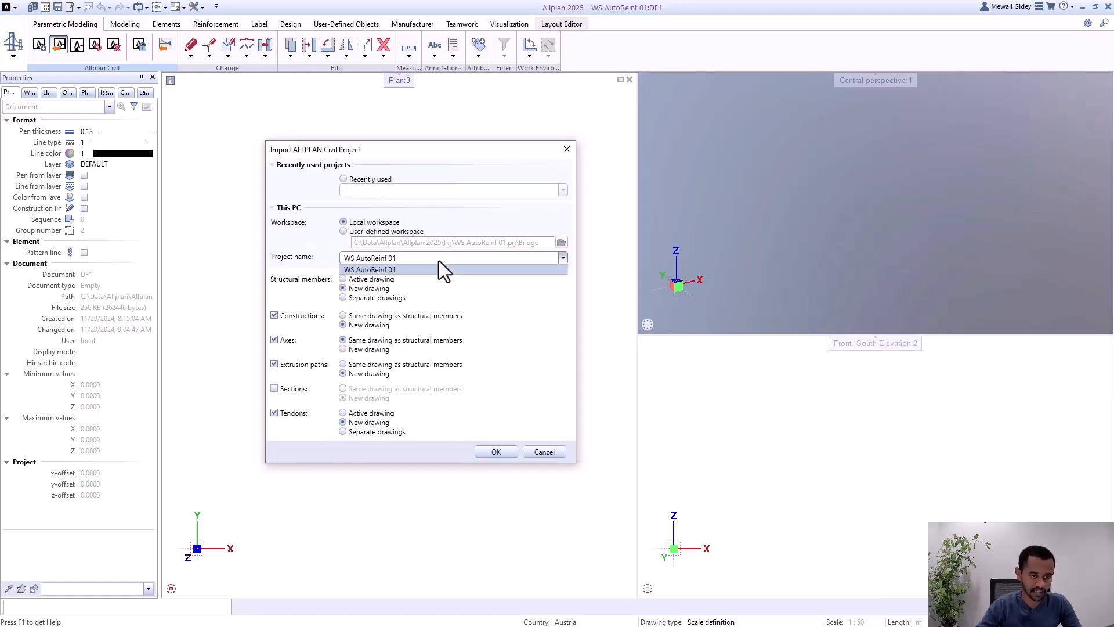
click(369, 233)
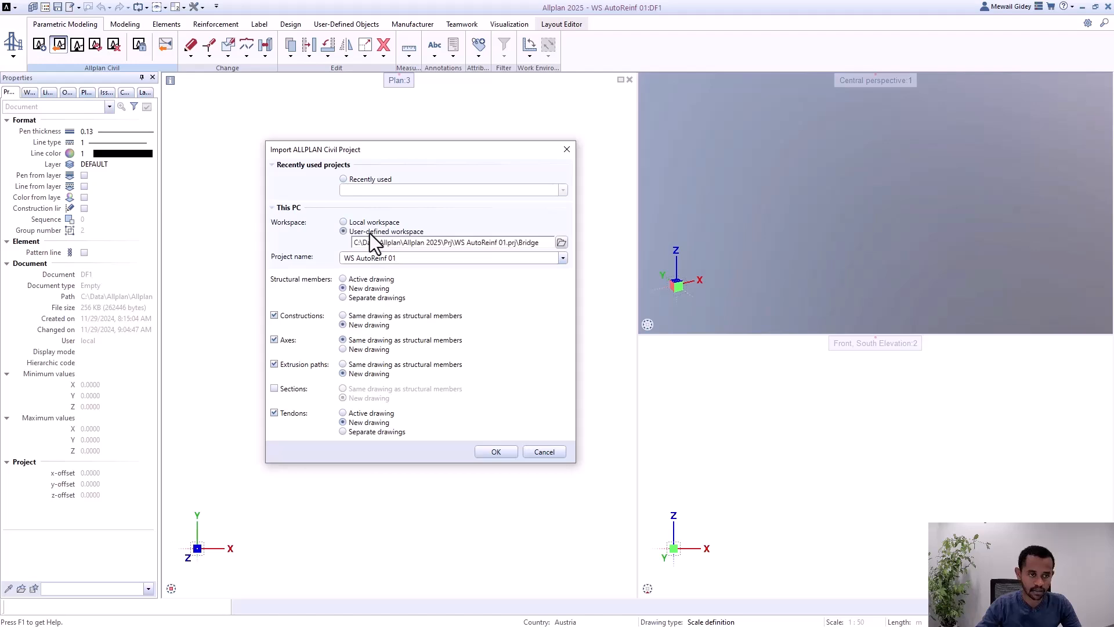
click(550, 455)
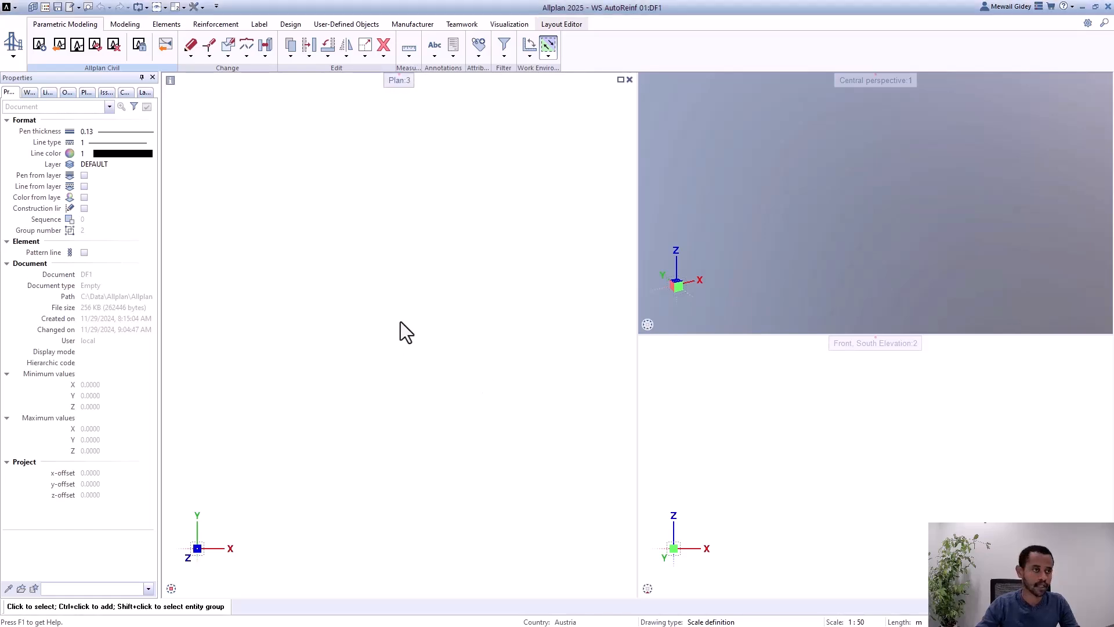
Step: Import the Civil project WS AutoReinf 01 with the custom tree myBridge, excluding axes, extrusion paths, sections and tendons
click(58, 45)
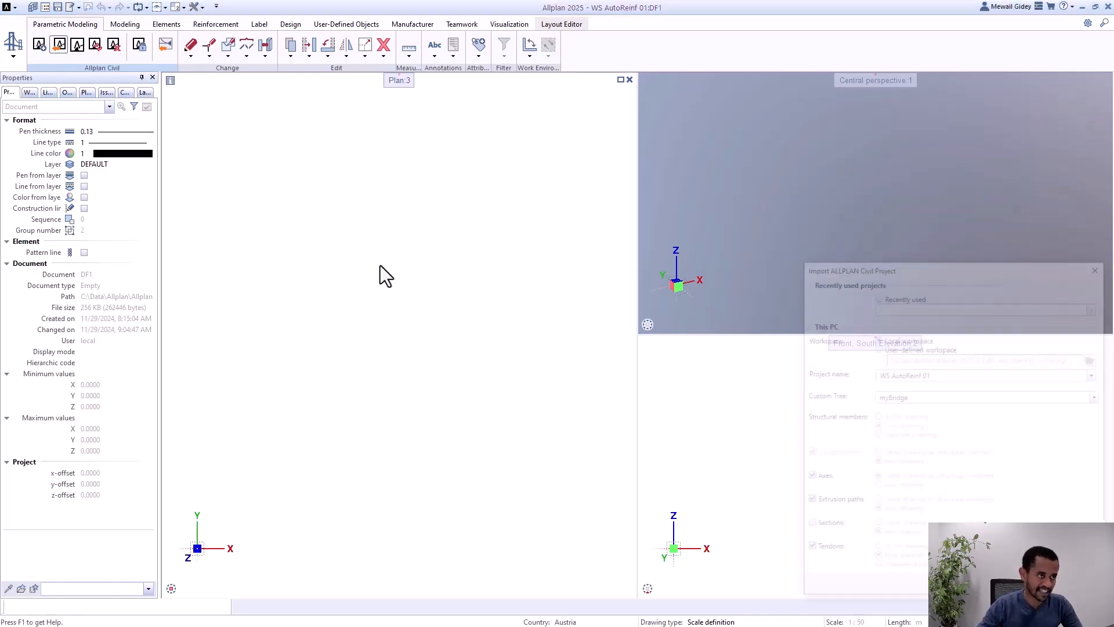
drag(993, 266, 543, 154)
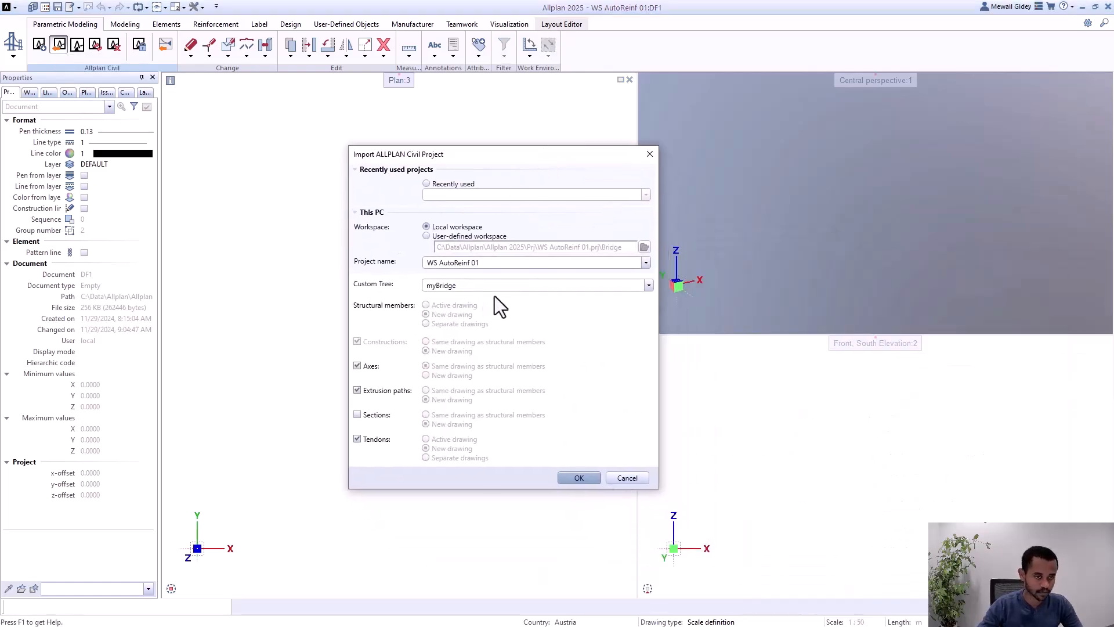
click(509, 266)
click(509, 265)
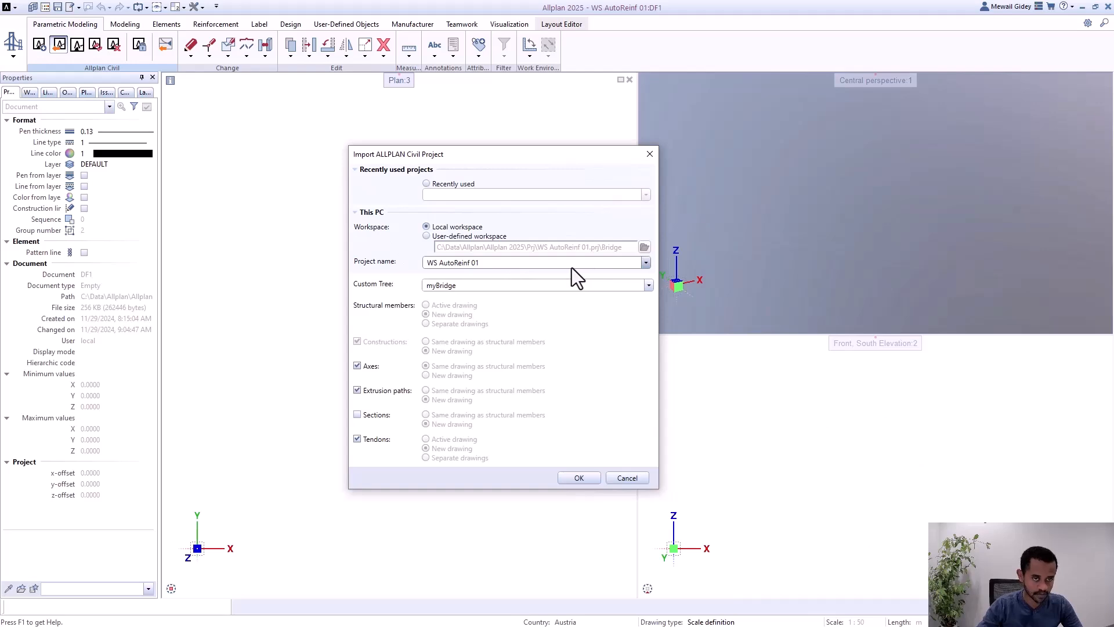
click(486, 287)
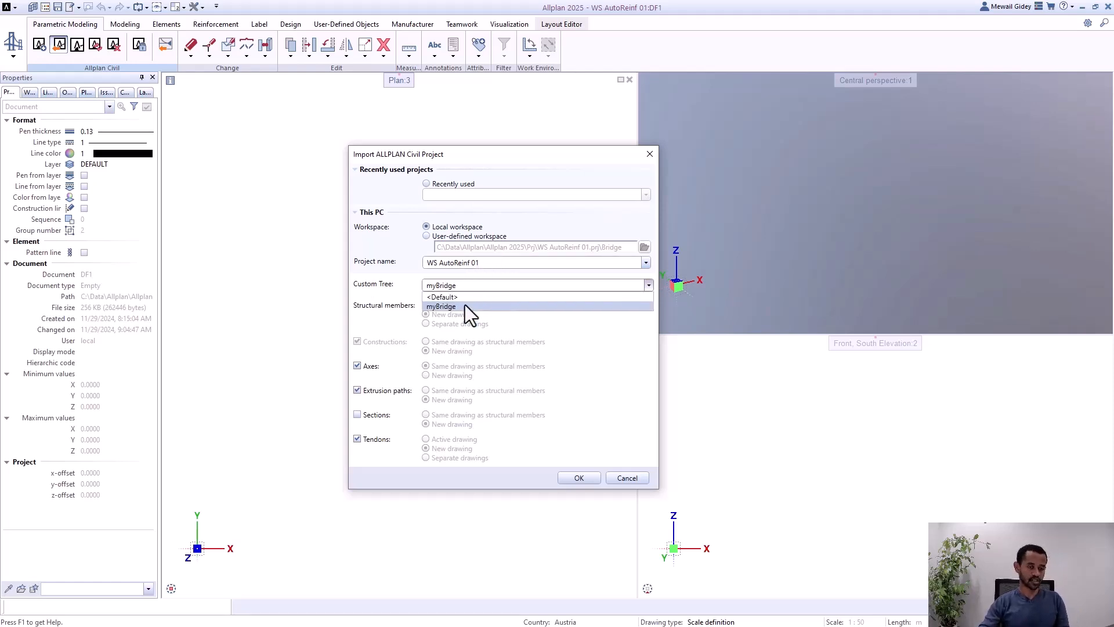
click(464, 297)
click(481, 288)
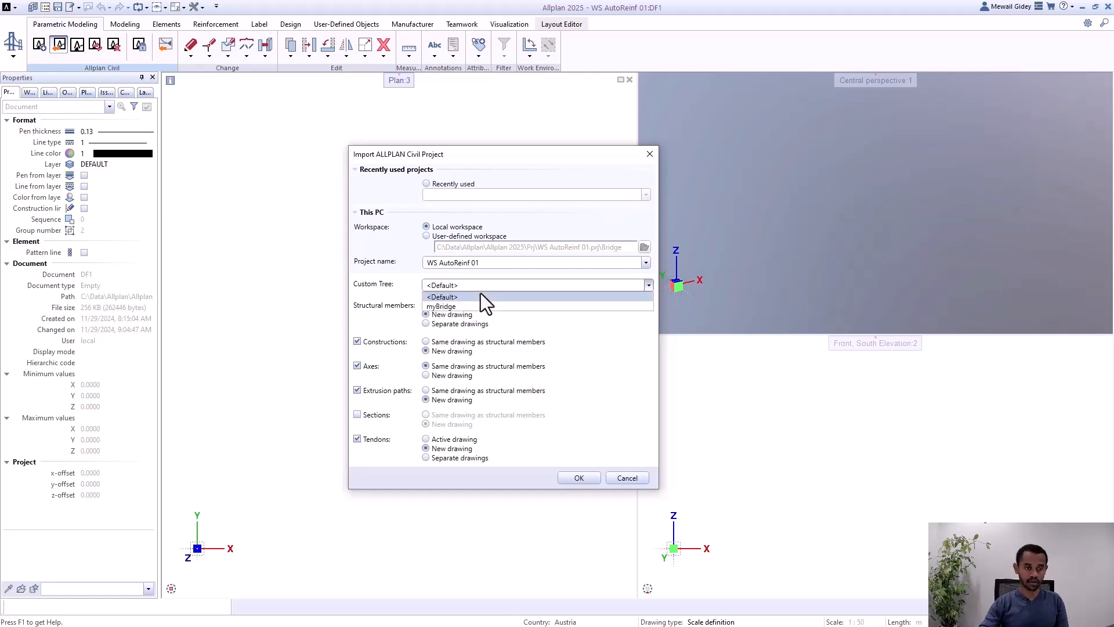
click(478, 307)
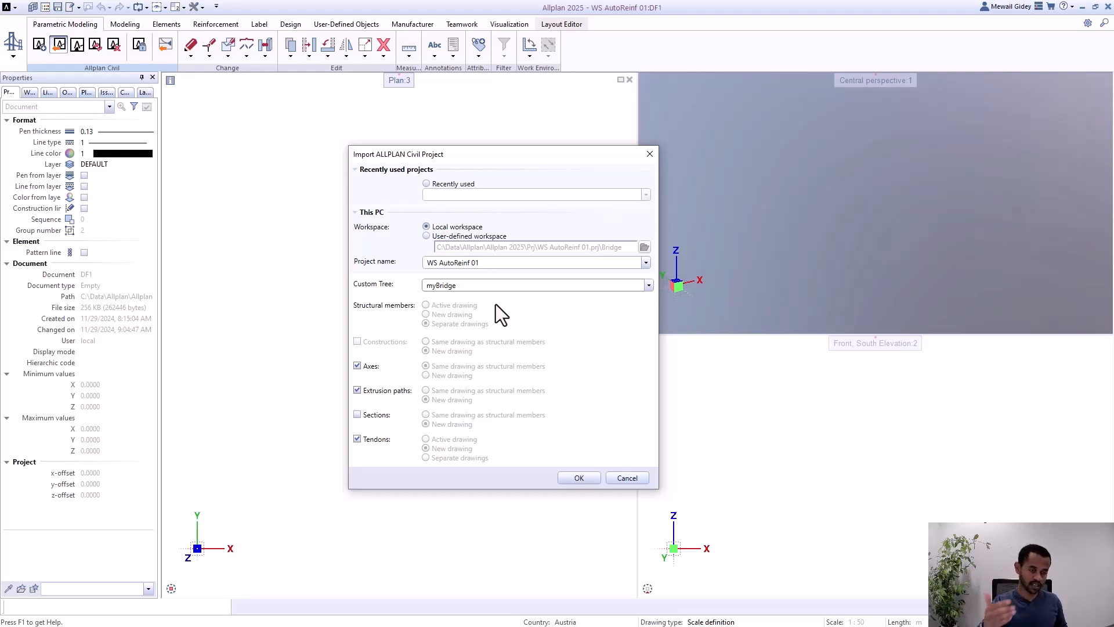
click(357, 367)
click(376, 440)
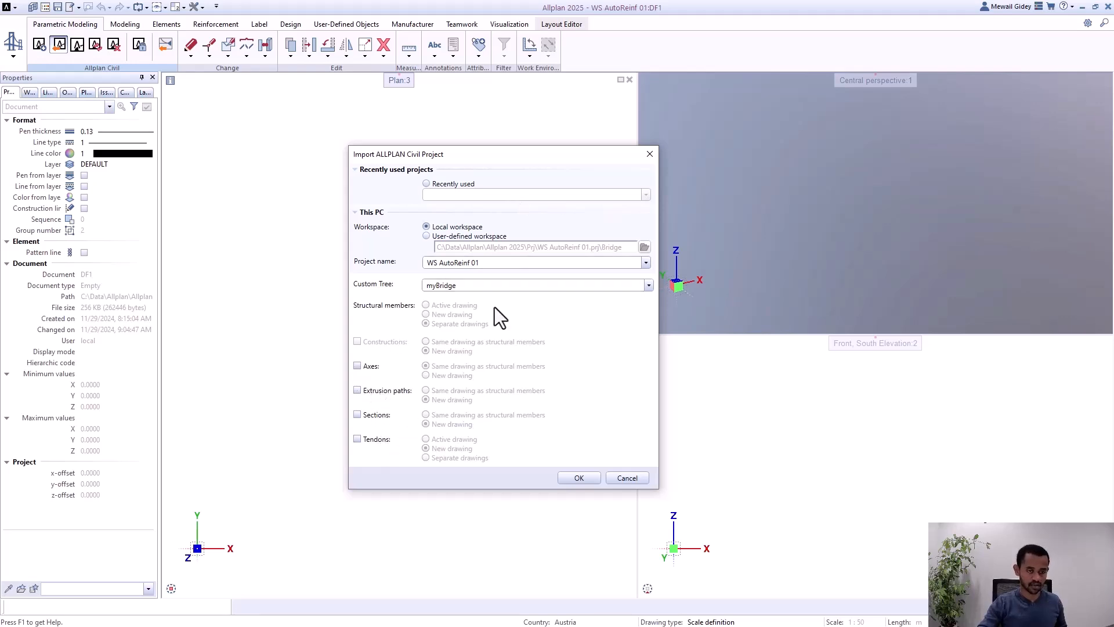
click(586, 475)
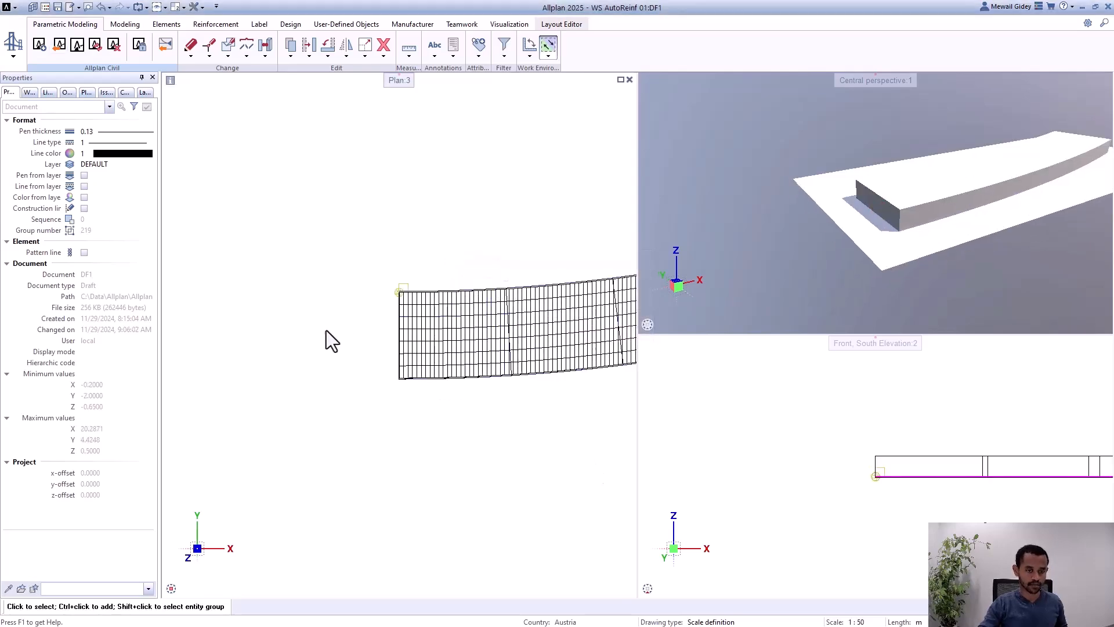
Step: Widen the plan view and examine the imported reinforcement bars along the curved girder
scroll(326, 329, down, 2)
scroll(490, 299, up, 1)
scroll(582, 316, up, 3)
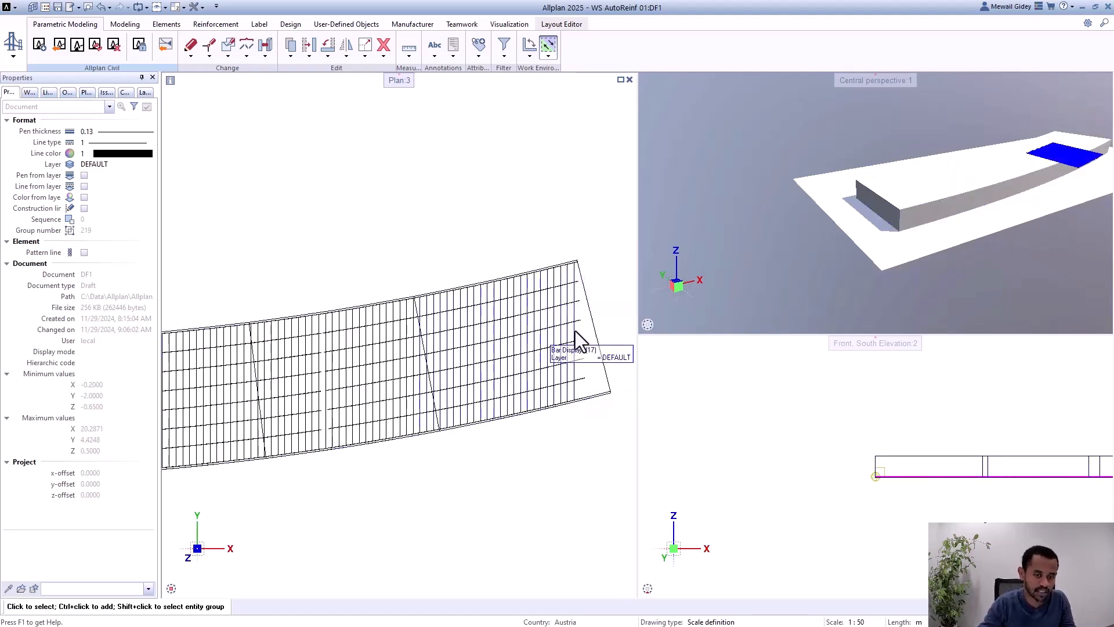
scroll(607, 274, down, 2)
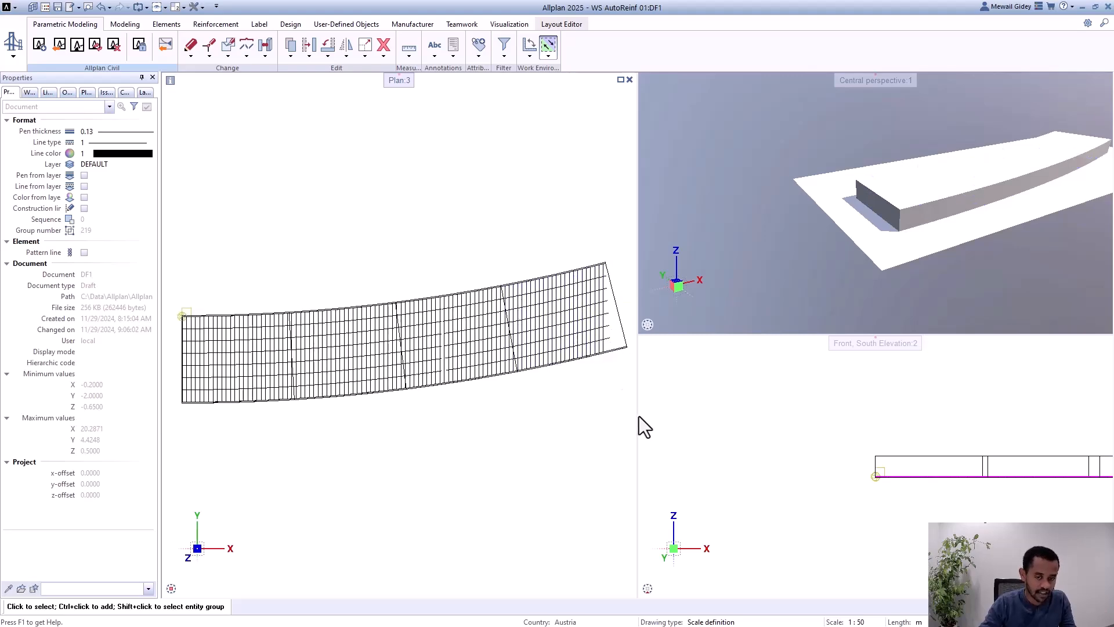
drag(637, 417, 778, 405)
scroll(633, 301, down, 2)
scroll(550, 297, up, 4)
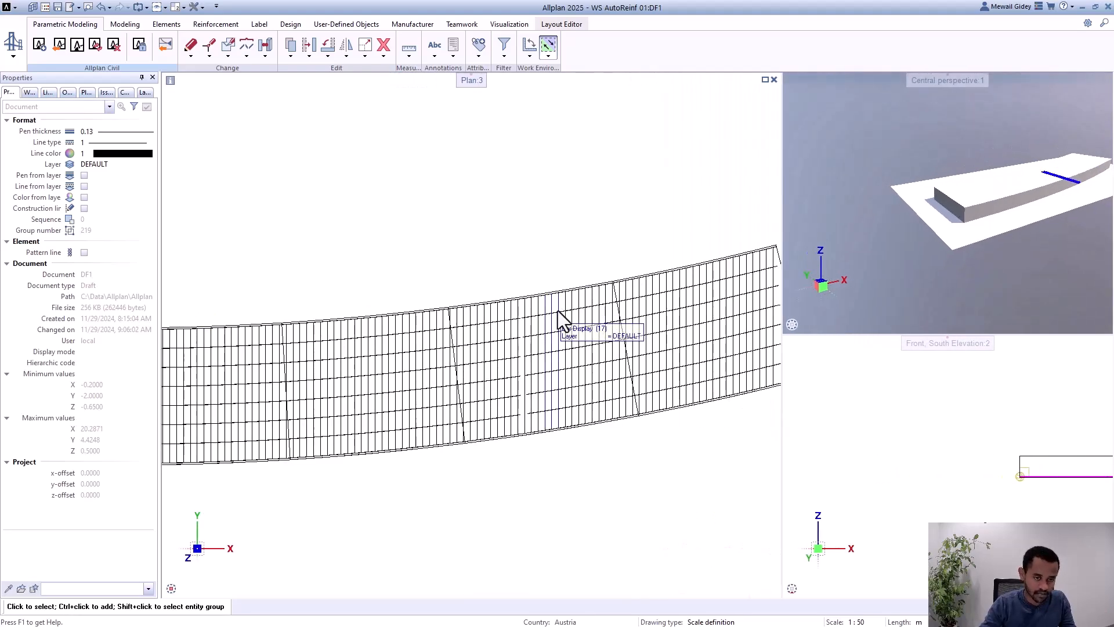
scroll(606, 297, down, 1)
scroll(296, 304, up, 3)
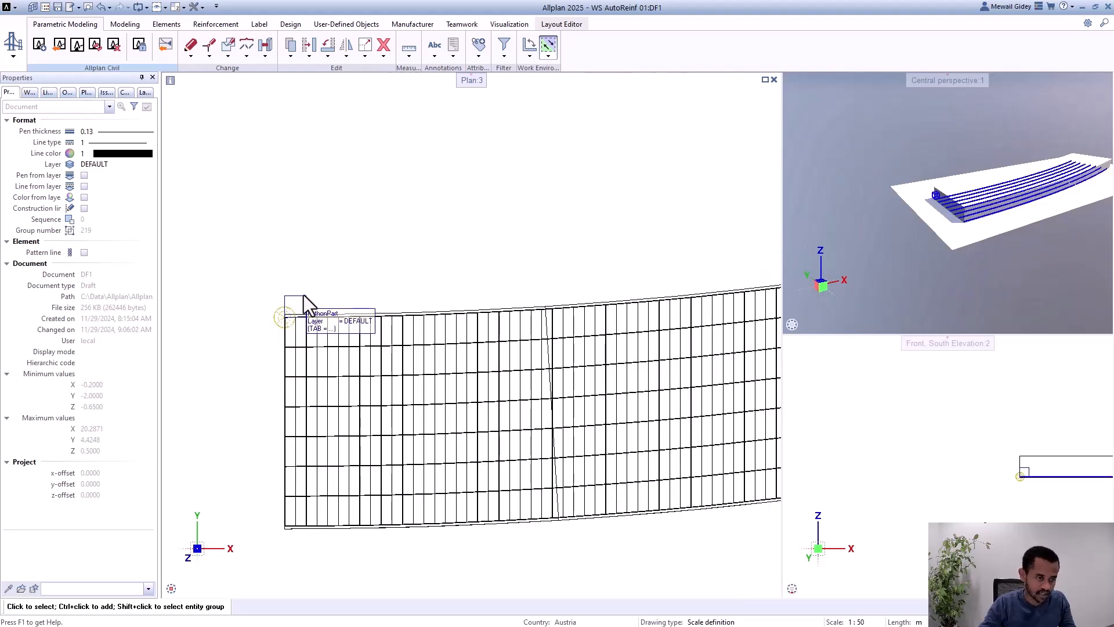
Step: Make the first path the sweep path in the longitudinal reinforcement PythonPart and close its properties
double_click(298, 304)
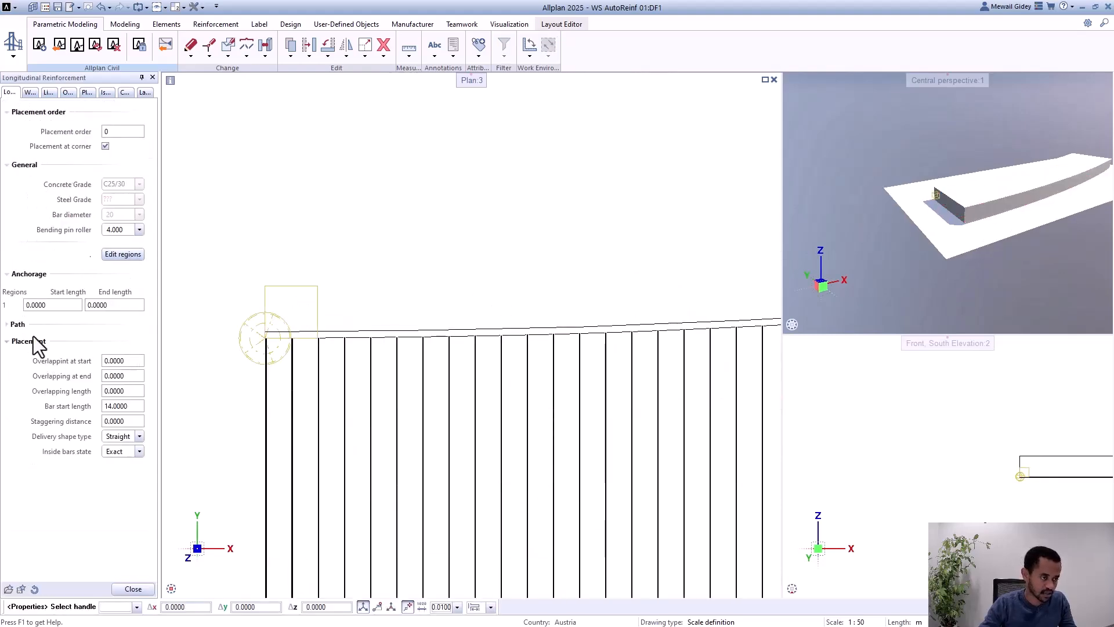
click(19, 324)
click(106, 357)
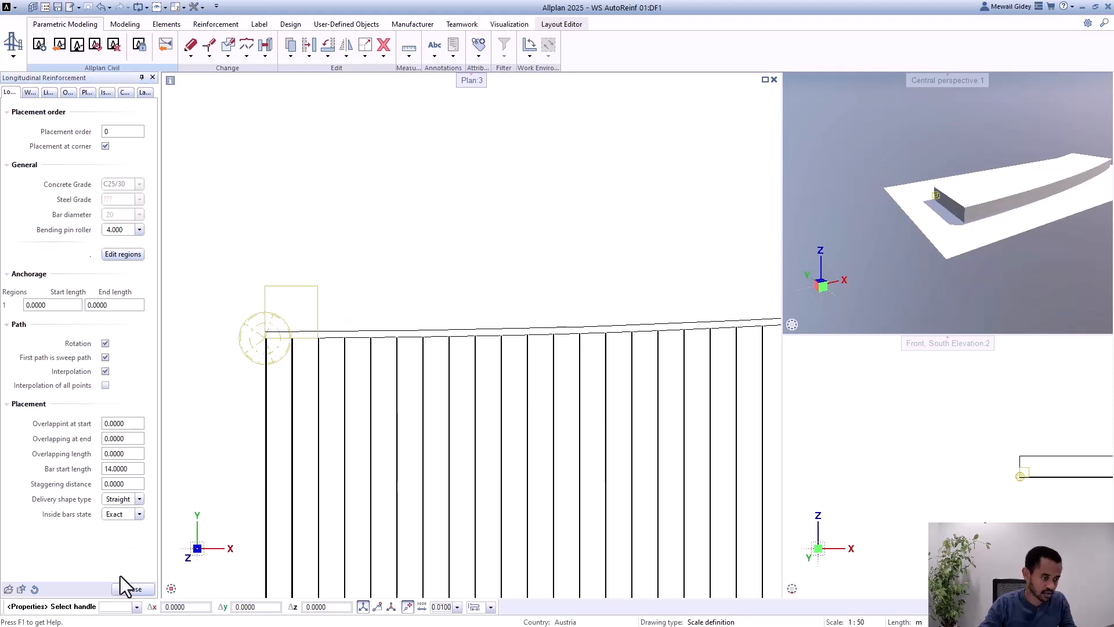
click(133, 589)
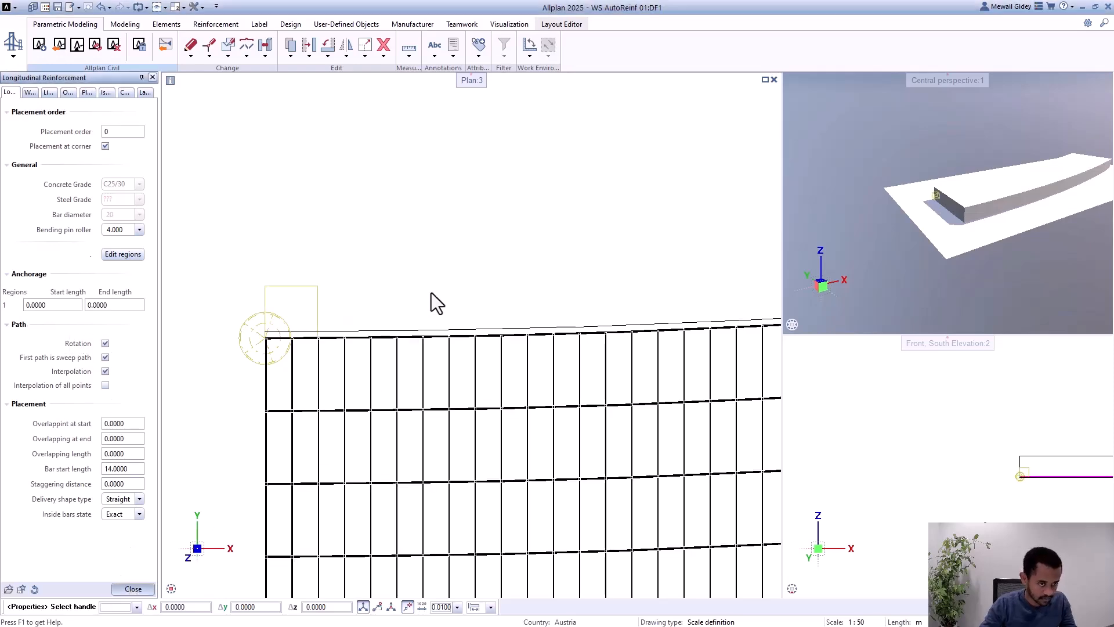
Step: Make the first path the sweep path in the shear reinforcement PythonPart, check its saved favorites and close its properties
scroll(345, 249, down, 2)
scroll(303, 304, down, 1)
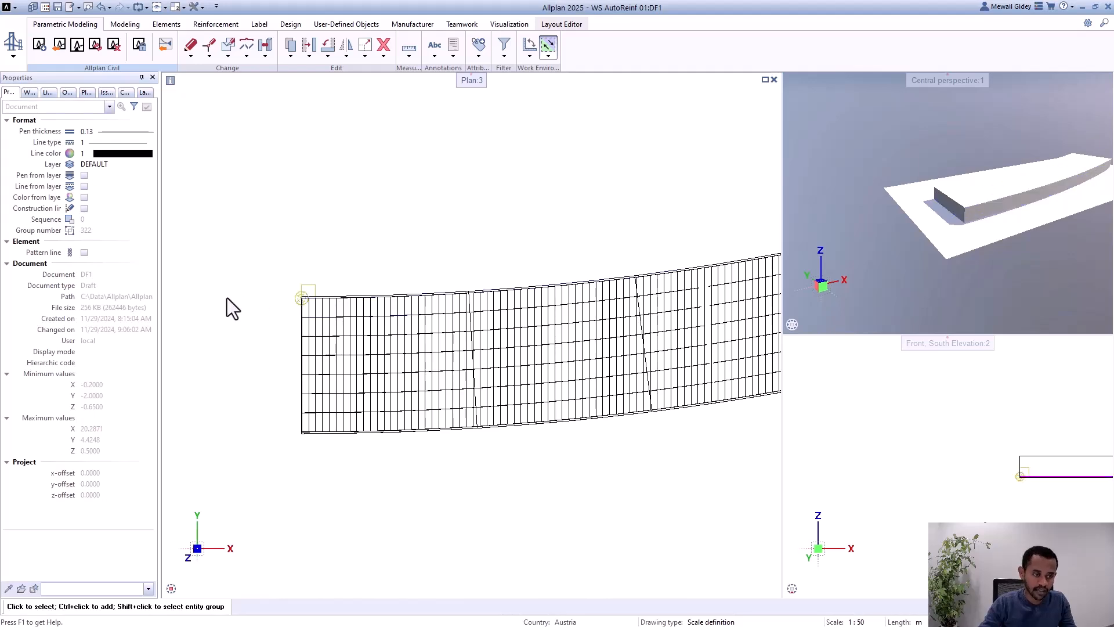
scroll(232, 309, down, 1)
scroll(290, 322, up, 2)
scroll(279, 331, up, 2)
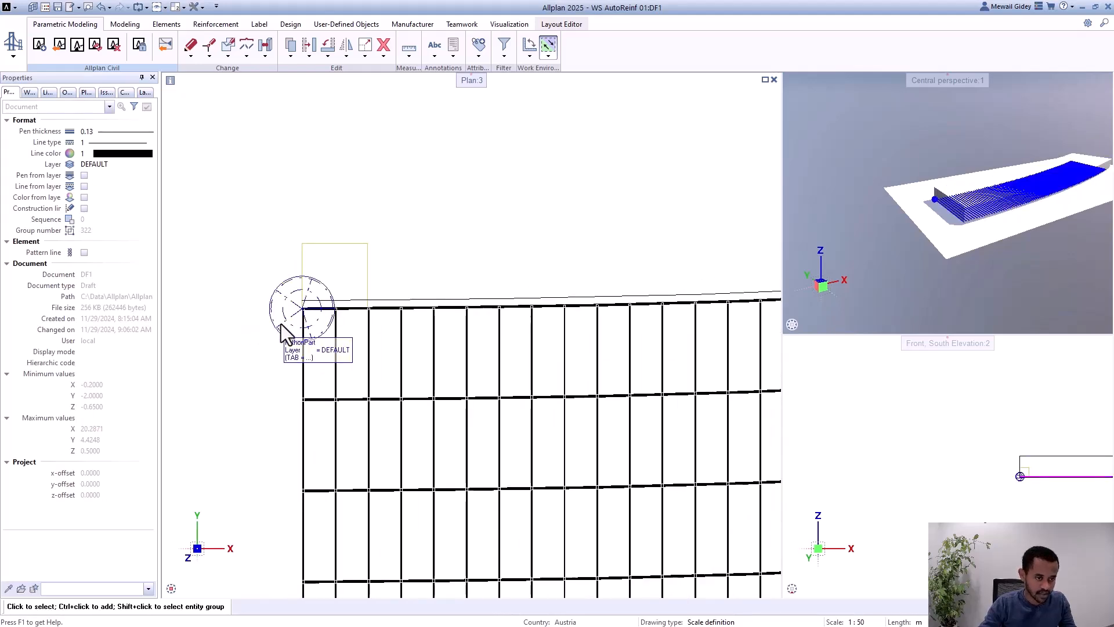
double_click(284, 328)
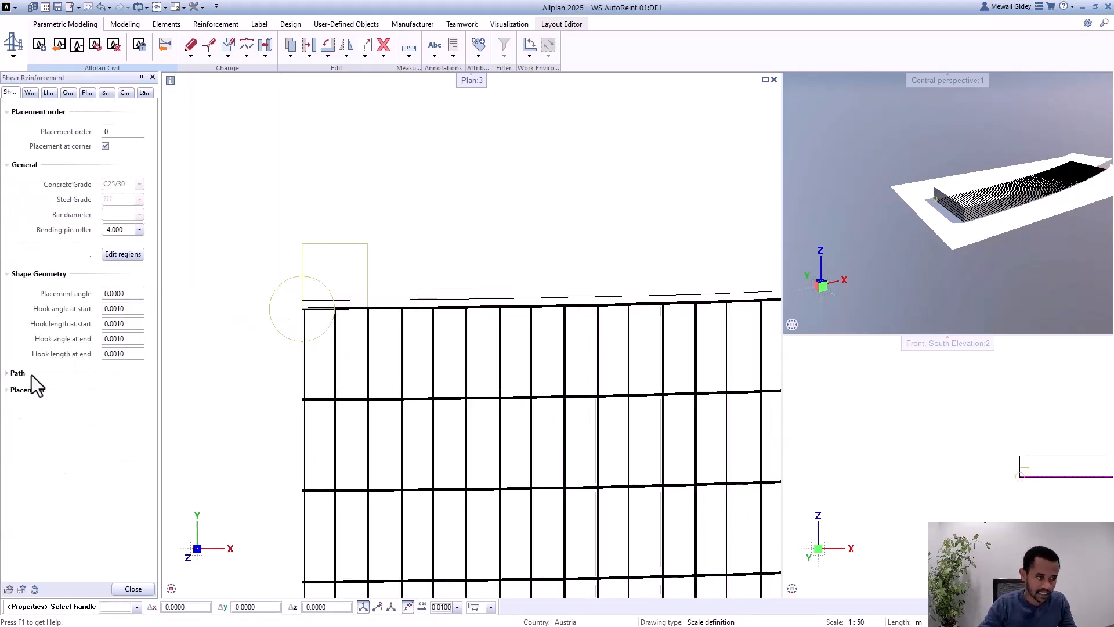
click(23, 374)
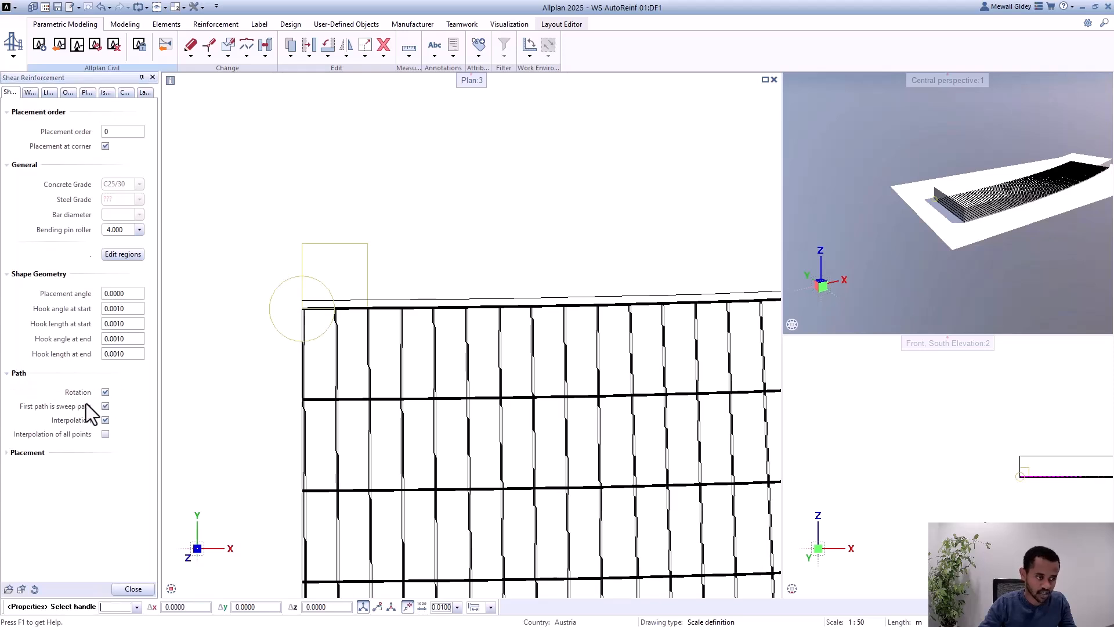
click(18, 373)
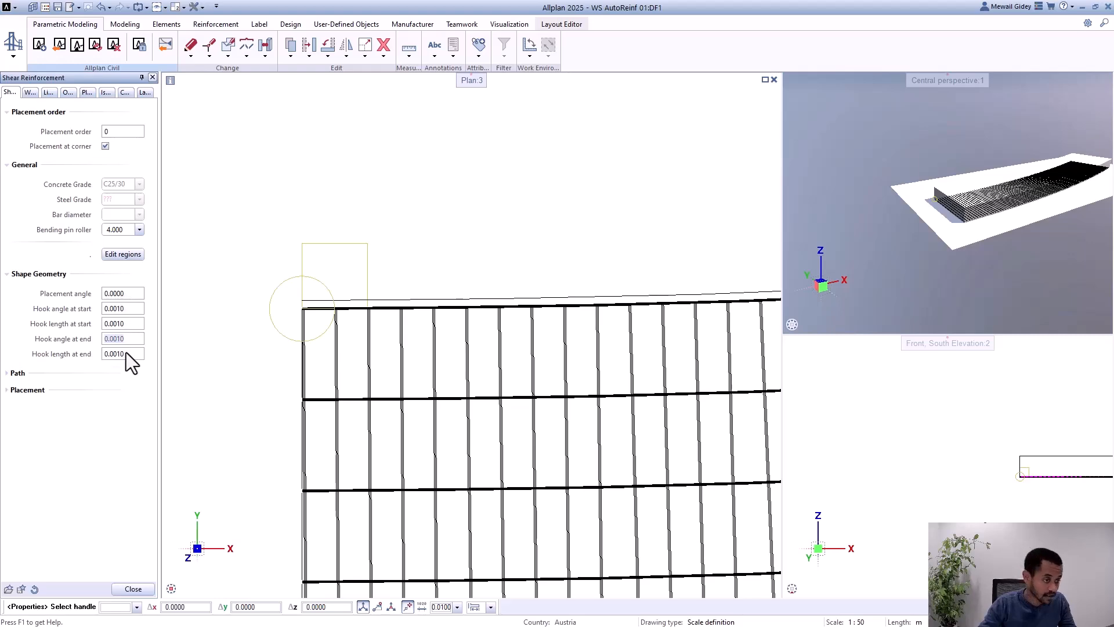
click(9, 589)
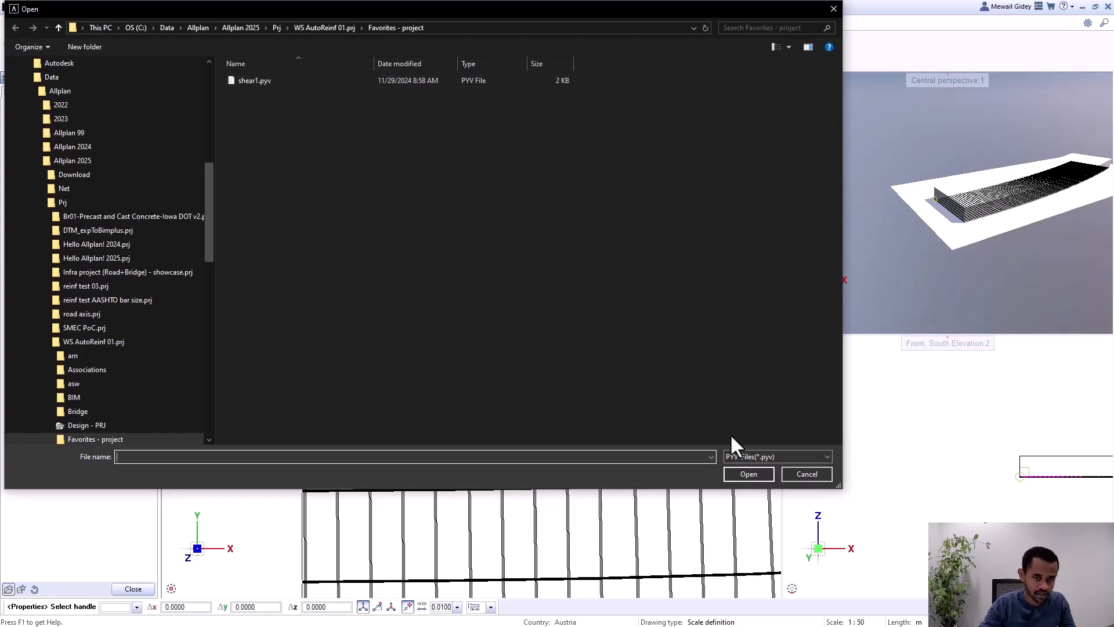
click(799, 474)
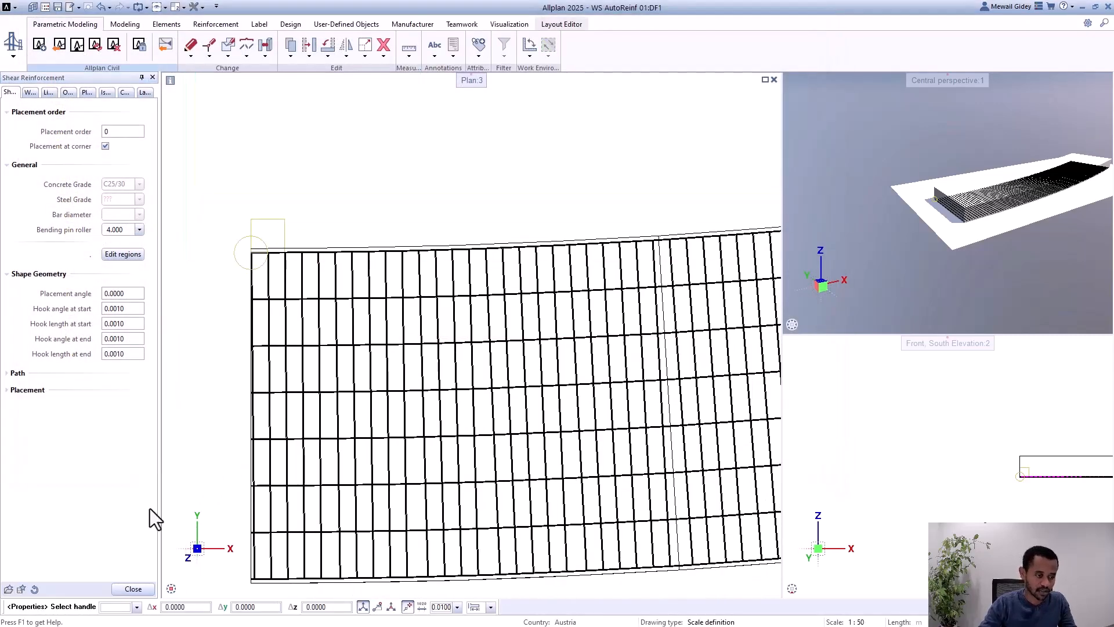
click(138, 589)
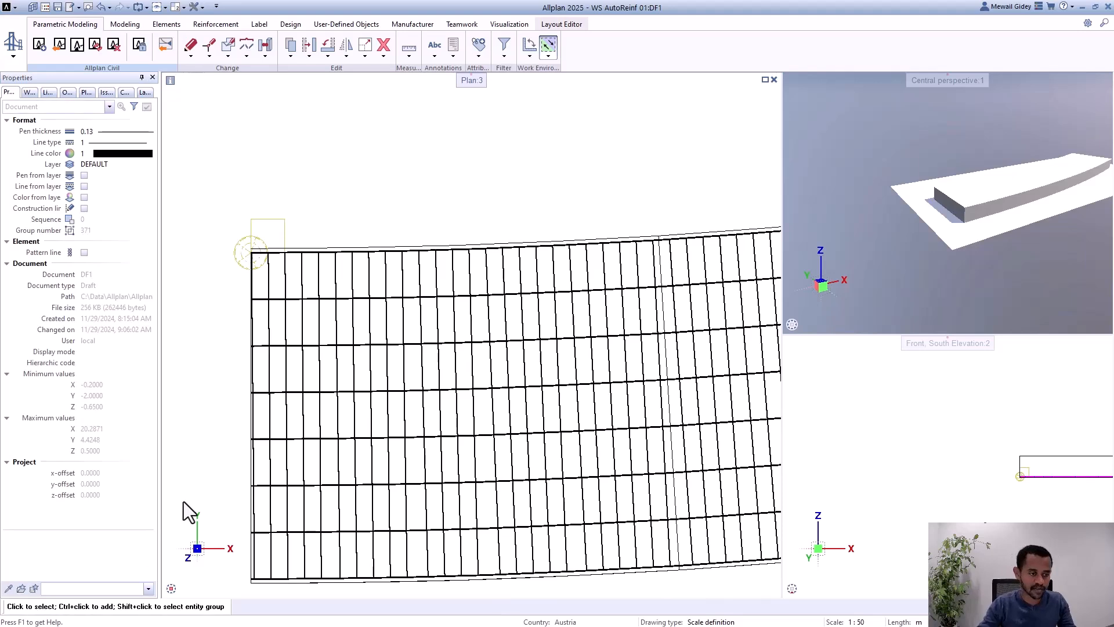
Step: Examine in plan how the shear bars run across the gap between the longitudinal bars beyond the girder's middle
scroll(200, 398, down, 5)
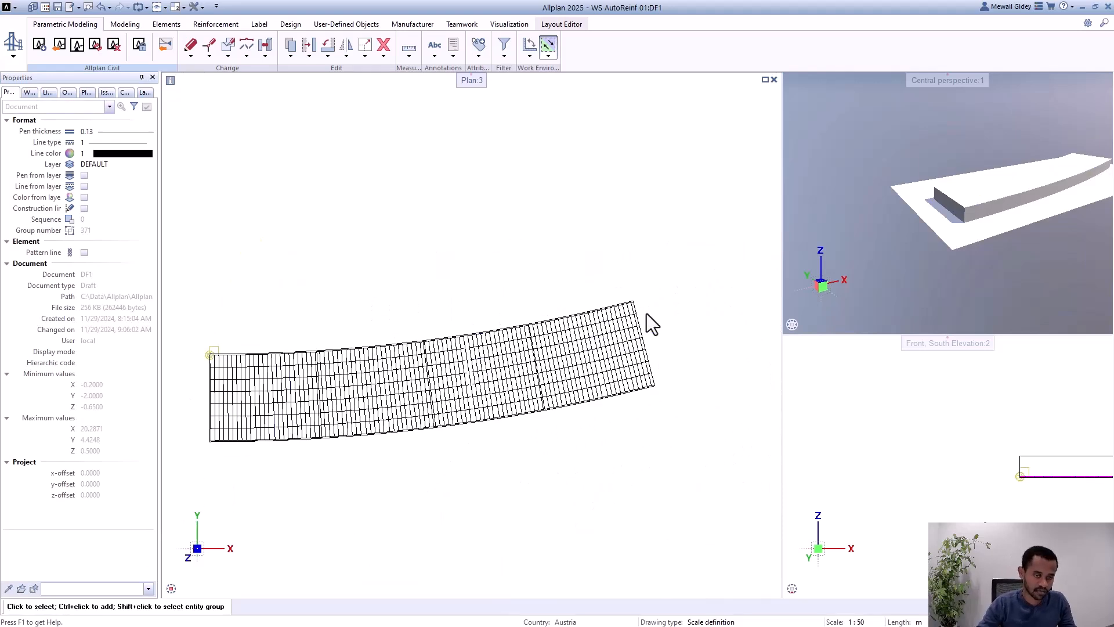
scroll(548, 365, up, 2)
scroll(406, 401, up, 2)
scroll(415, 540, up, 1)
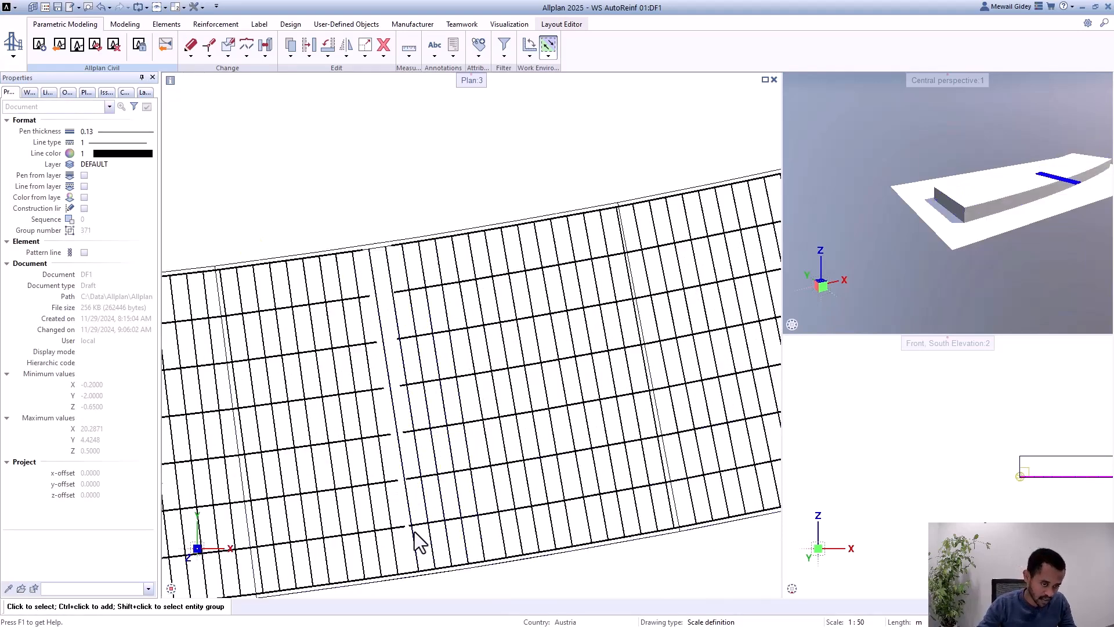
scroll(391, 267, up, 1)
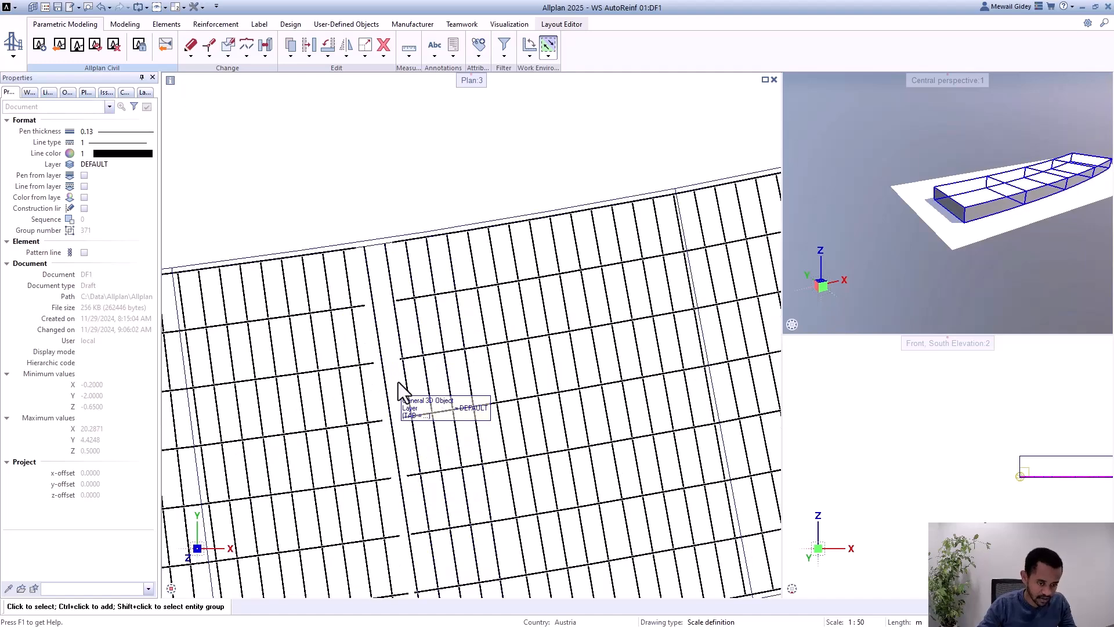
scroll(398, 256, down, 2)
scroll(389, 286, up, 2)
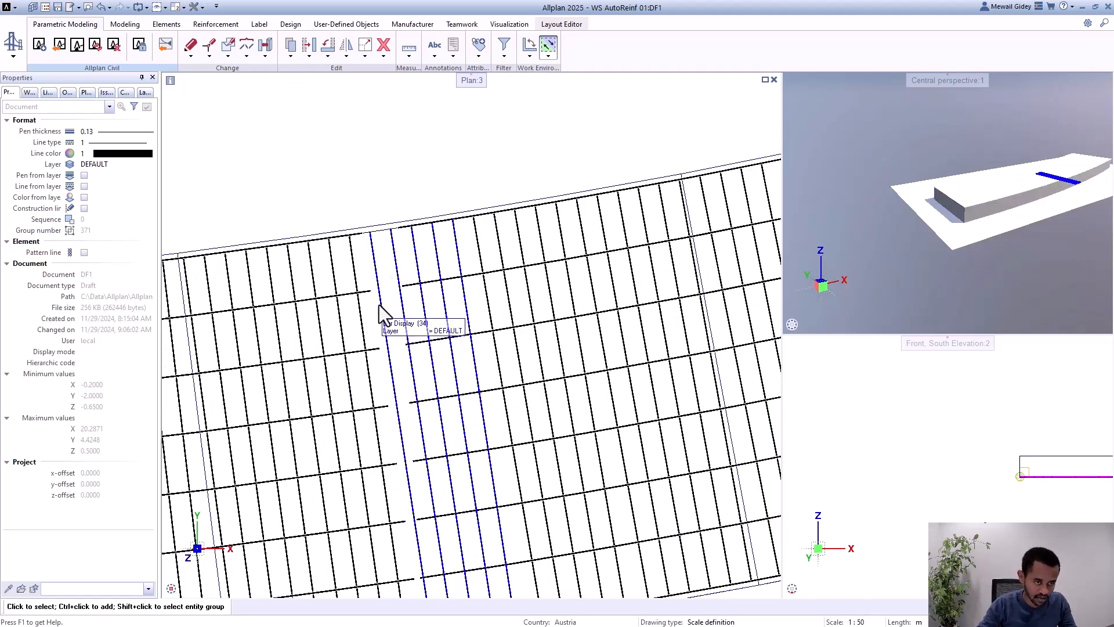
scroll(403, 284, down, 2)
scroll(430, 199, down, 1)
scroll(409, 258, up, 3)
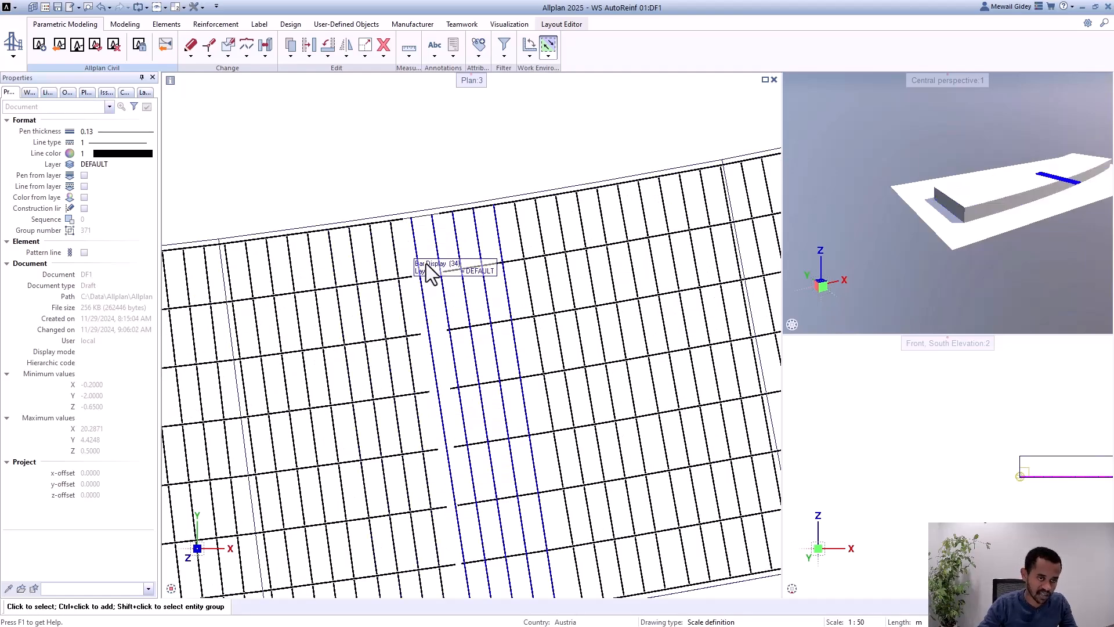
scroll(434, 293, down, 3)
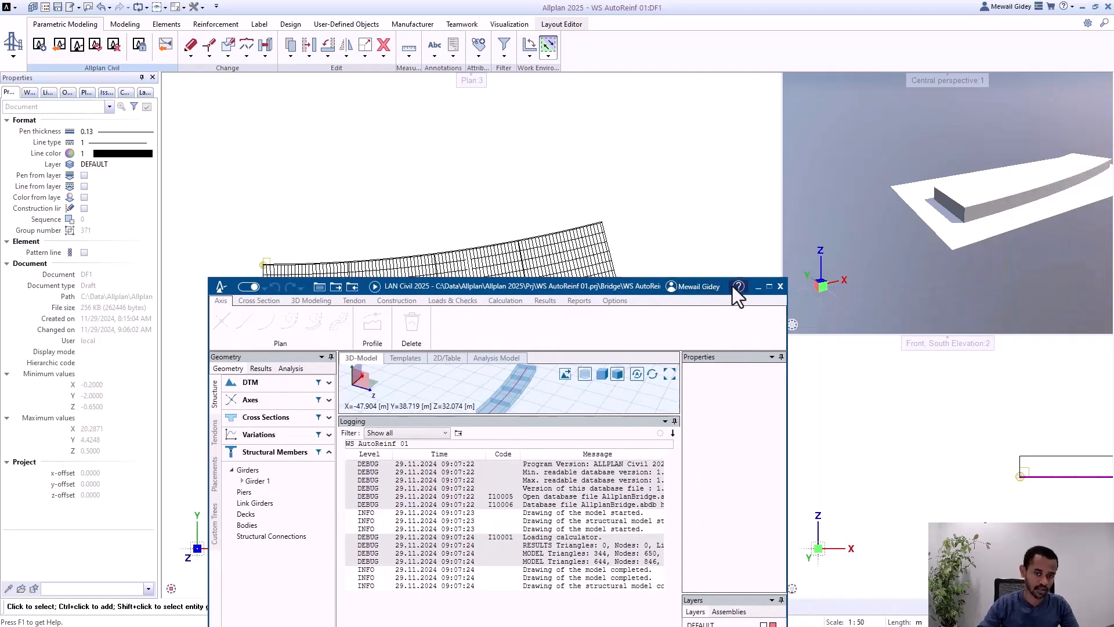
Step: Switch to ALLPLAN Civil, open the Rectangle_1 cross section and examine the properties of the ShearWebReinf2 set
click(769, 286)
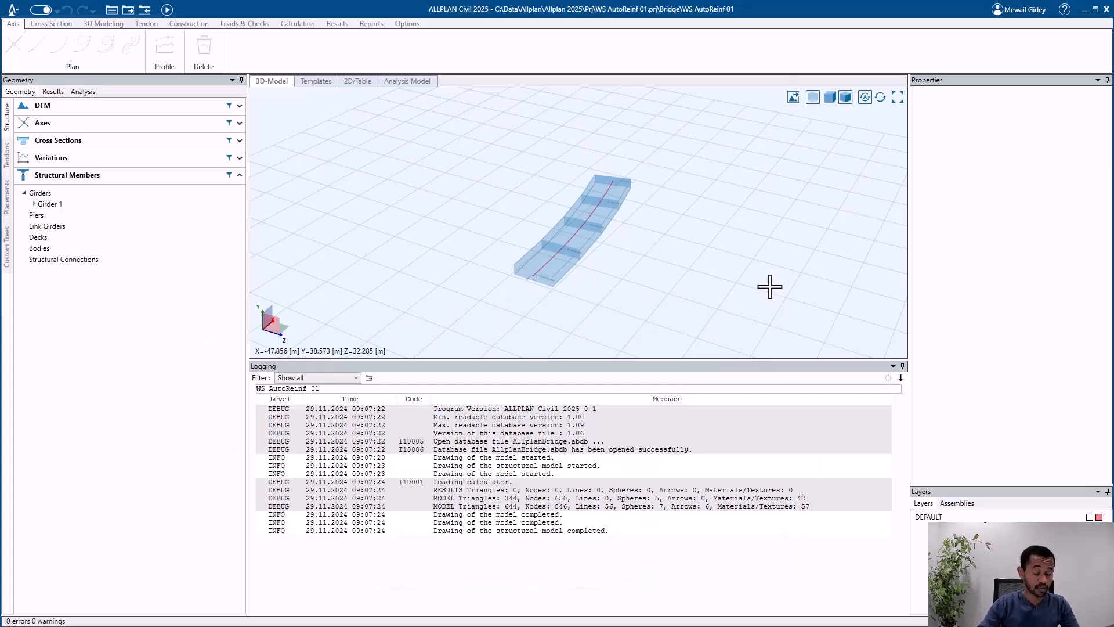
click(115, 145)
click(106, 160)
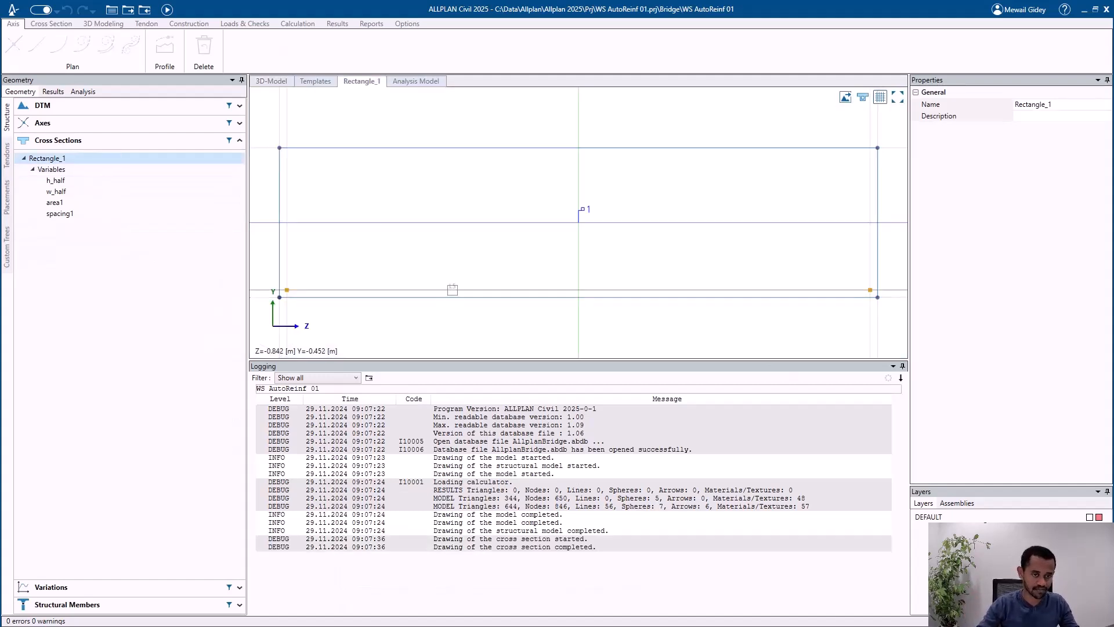
click(453, 289)
click(485, 304)
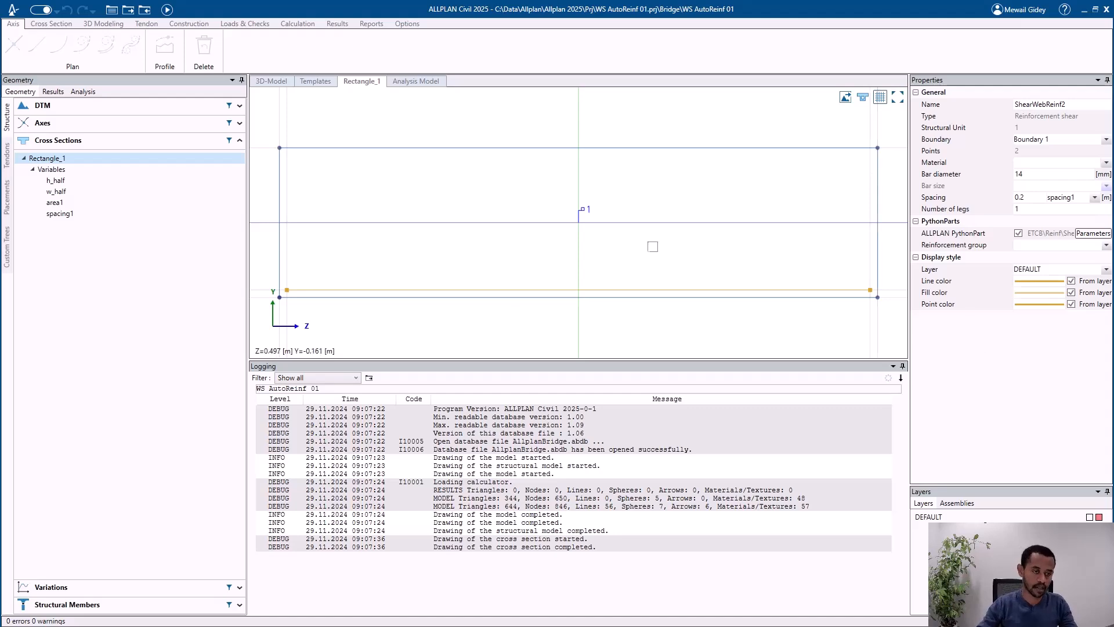
Step: Return to Allplan, enlarge the perspective view around the girder's end face and list the model's objects
click(1083, 9)
scroll(982, 211, up, 1)
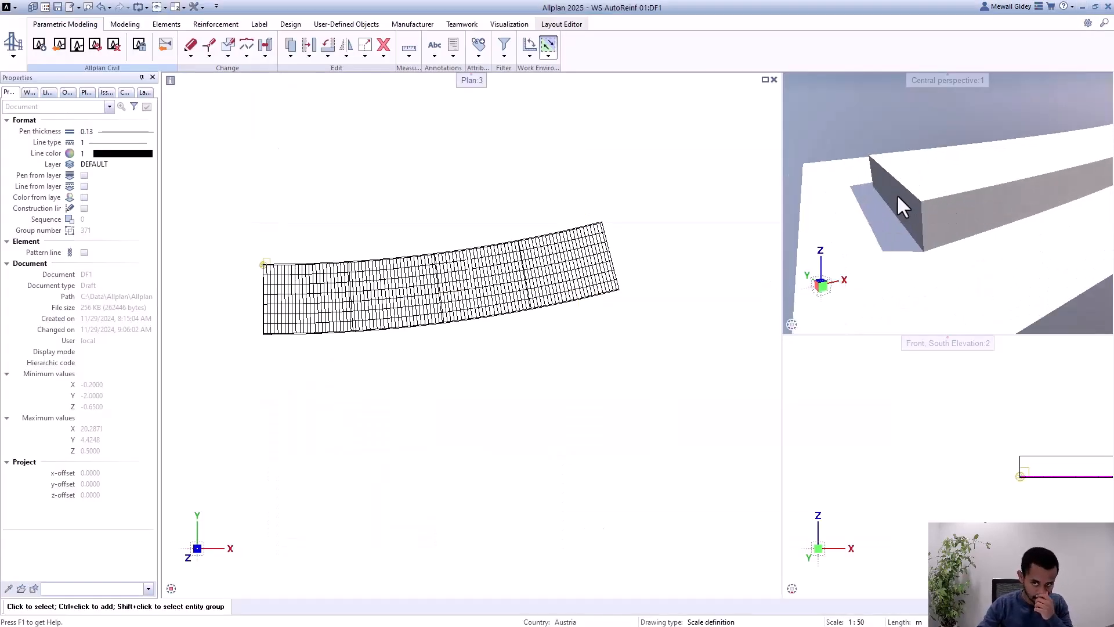
shift+drag(915, 171, 642, 196)
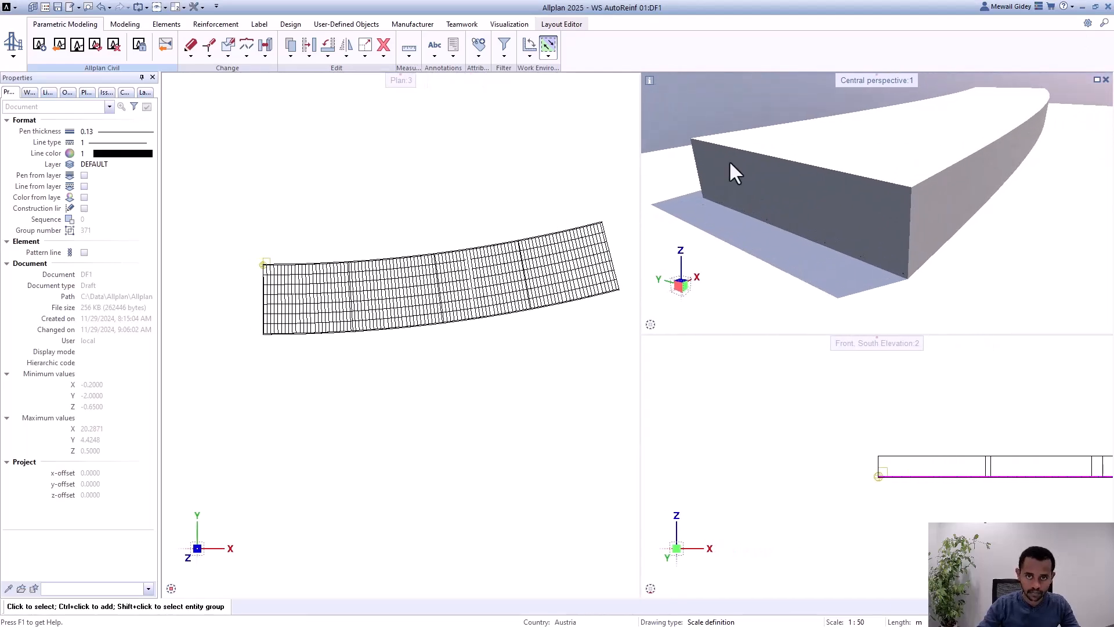
click(48, 93)
click(67, 92)
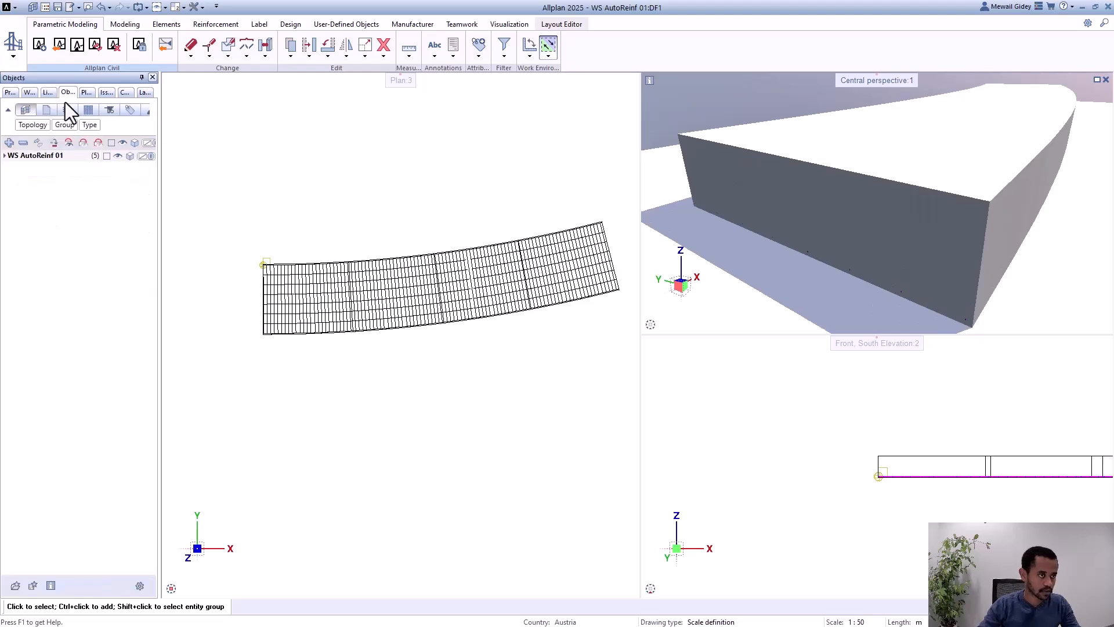
Step: Expand the WS AutoReinf 01 object list and hide the 3D solids so only the reinforcement shows
click(8, 157)
click(117, 177)
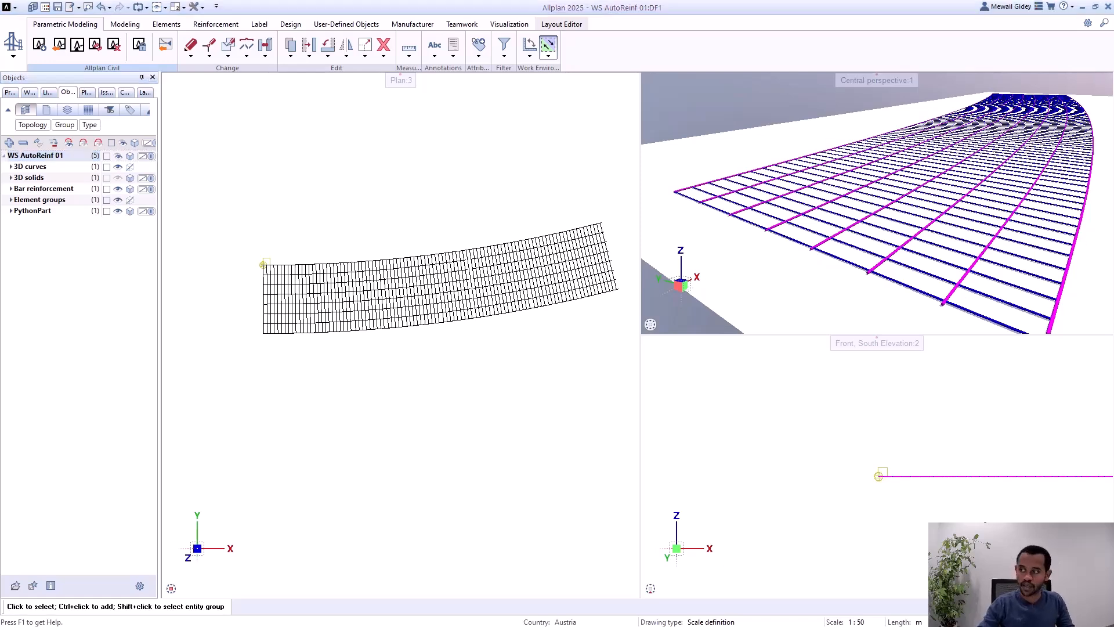
Step: Switch to ALLPLAN Civil, load the favorites file shear1.pyv into the PythonPart placement parameters of ShearWebReinf2 and save them
key(alt+Tab)
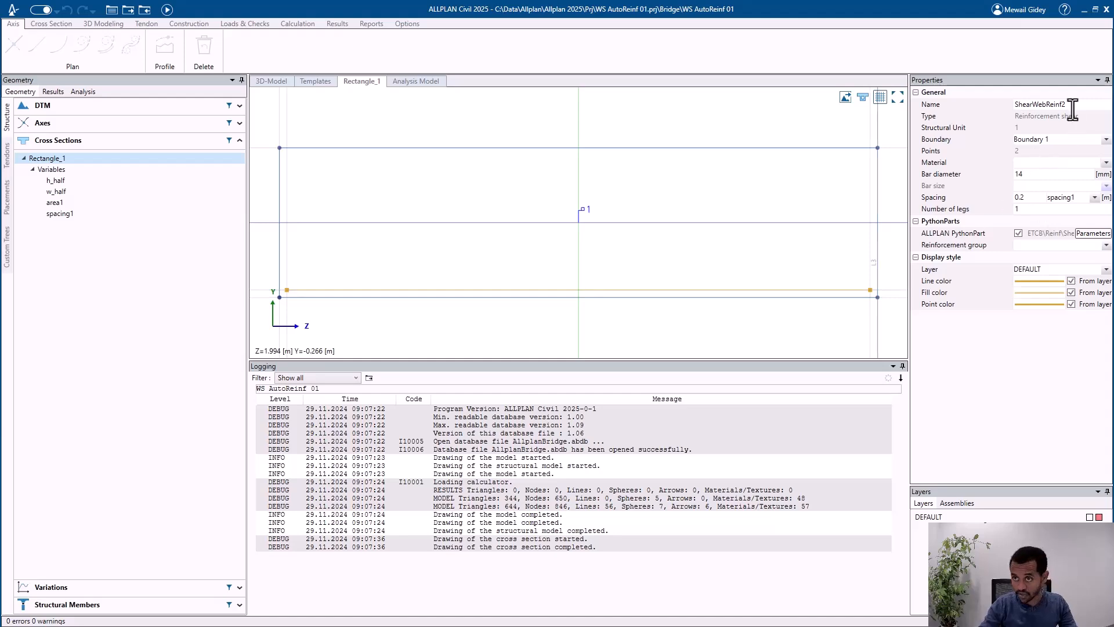
click(1094, 234)
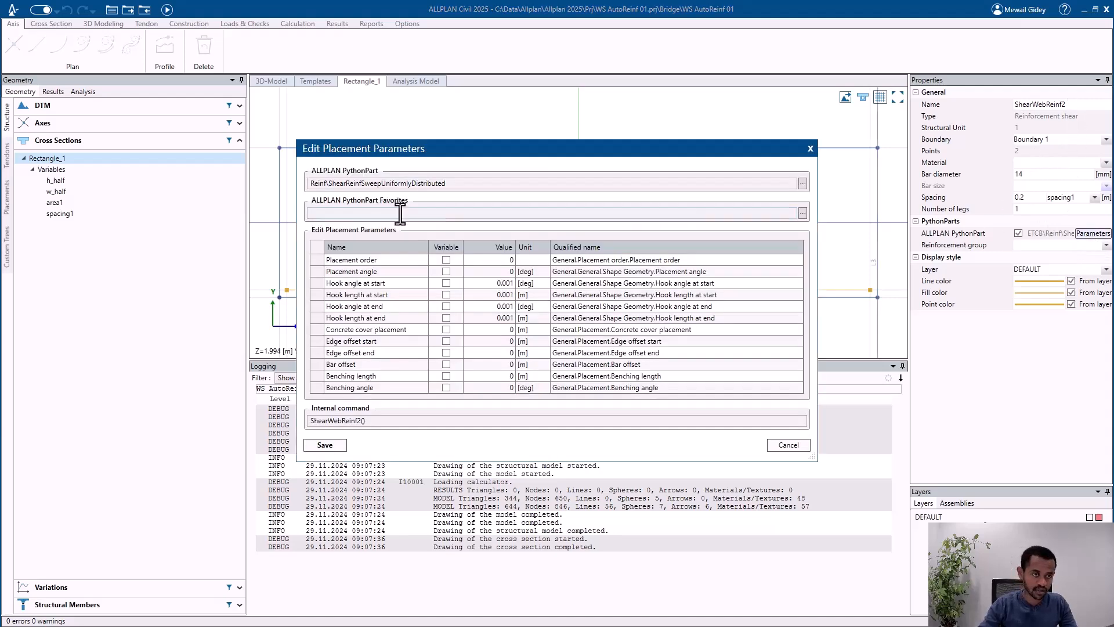
click(802, 212)
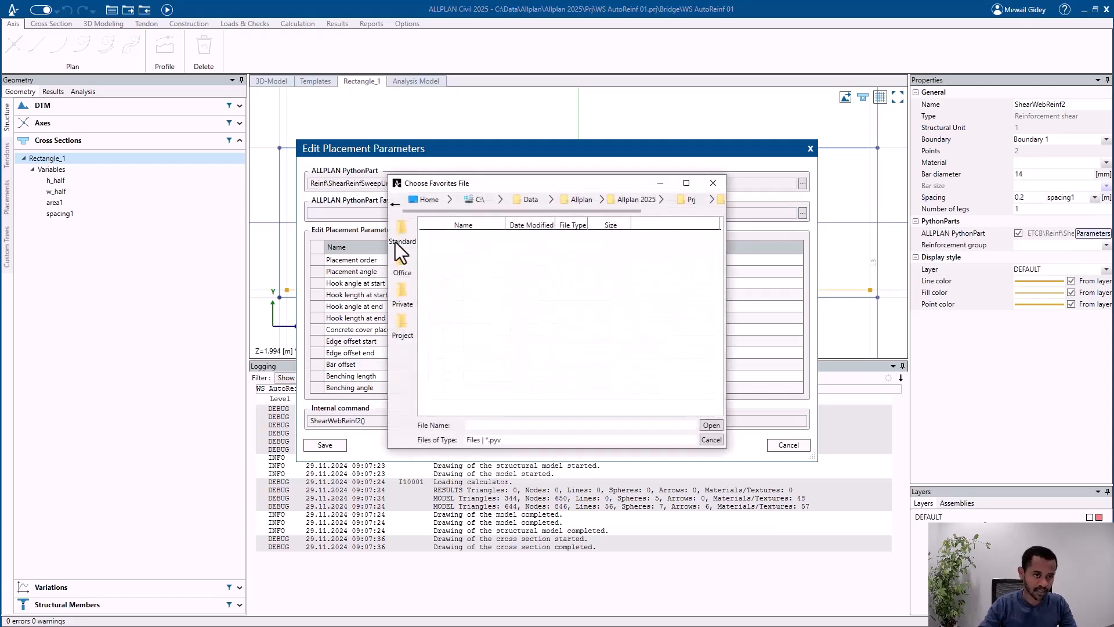
click(442, 237)
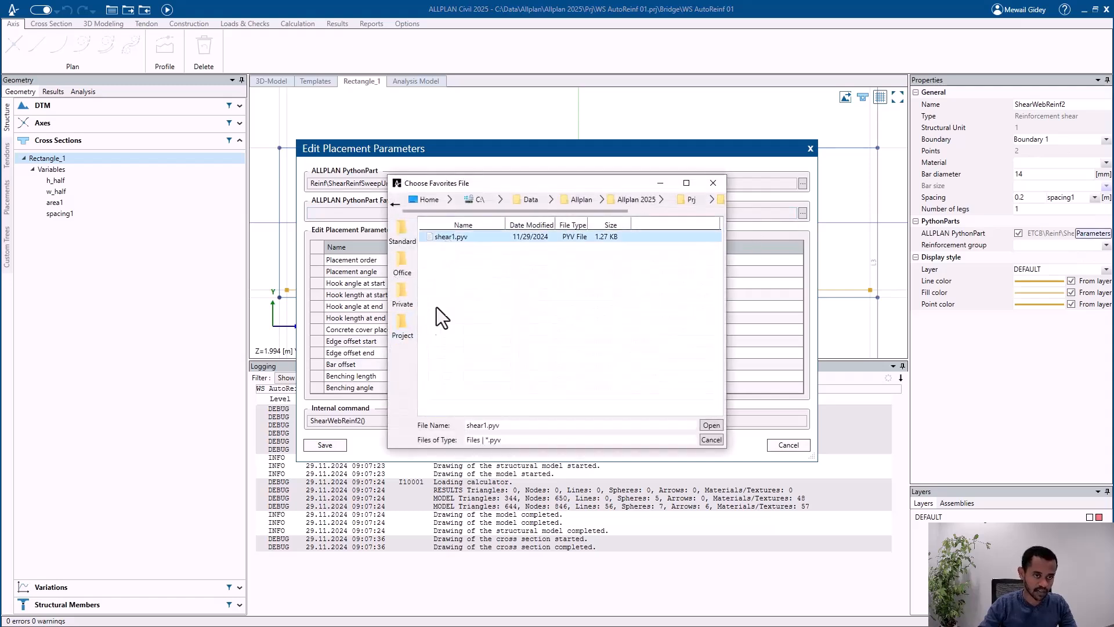
click(710, 425)
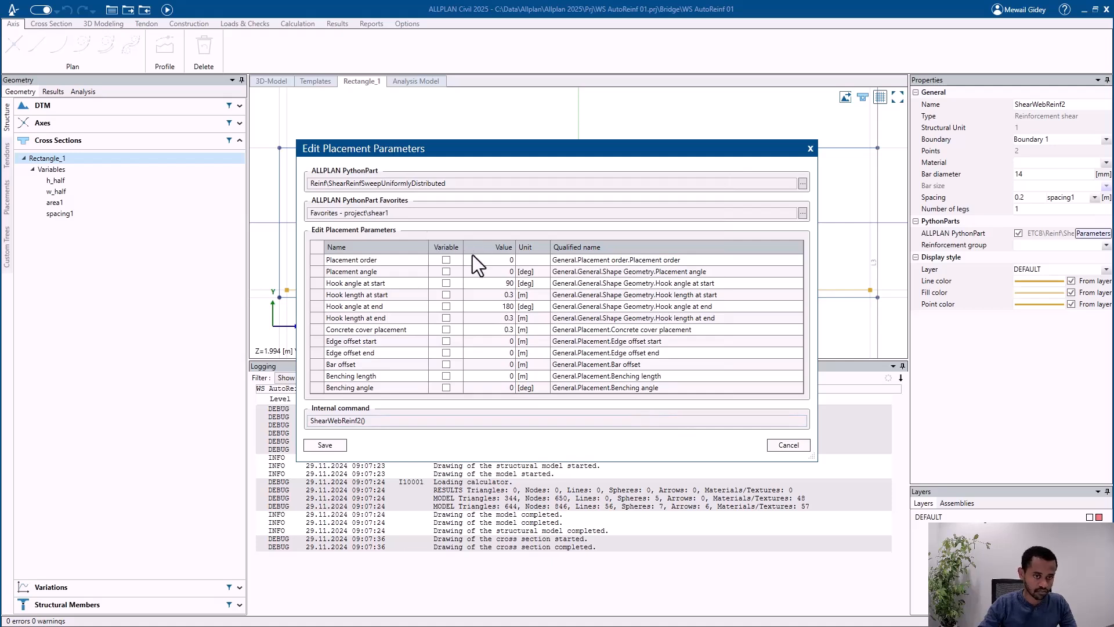
click(327, 444)
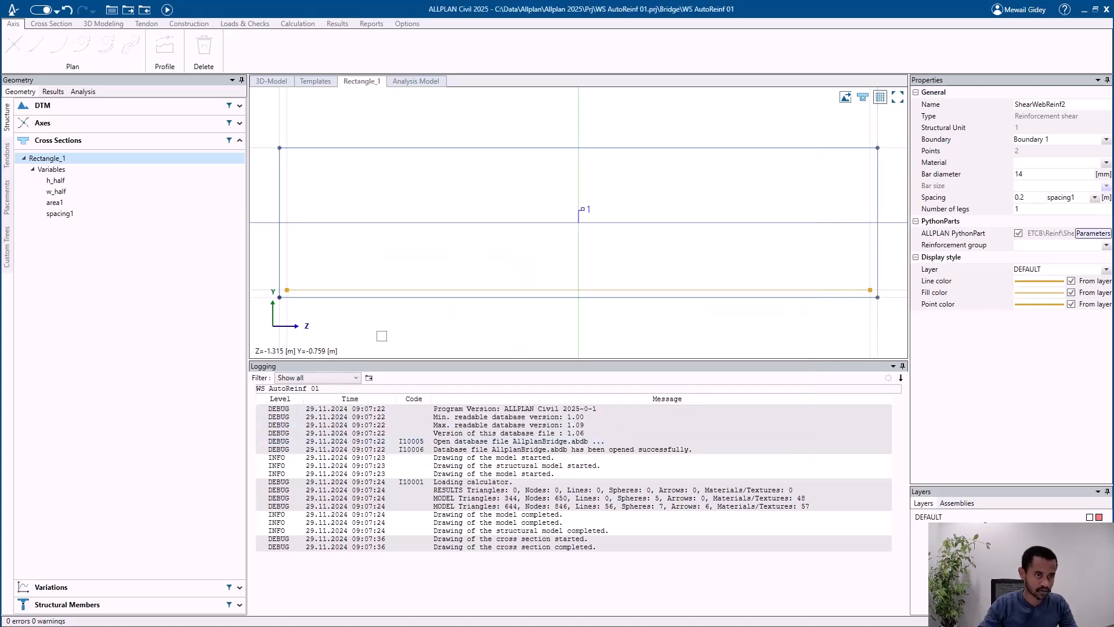
Step: Recalculate the bridge model and leave ALLPLAN Civil to return to Allplan
click(168, 9)
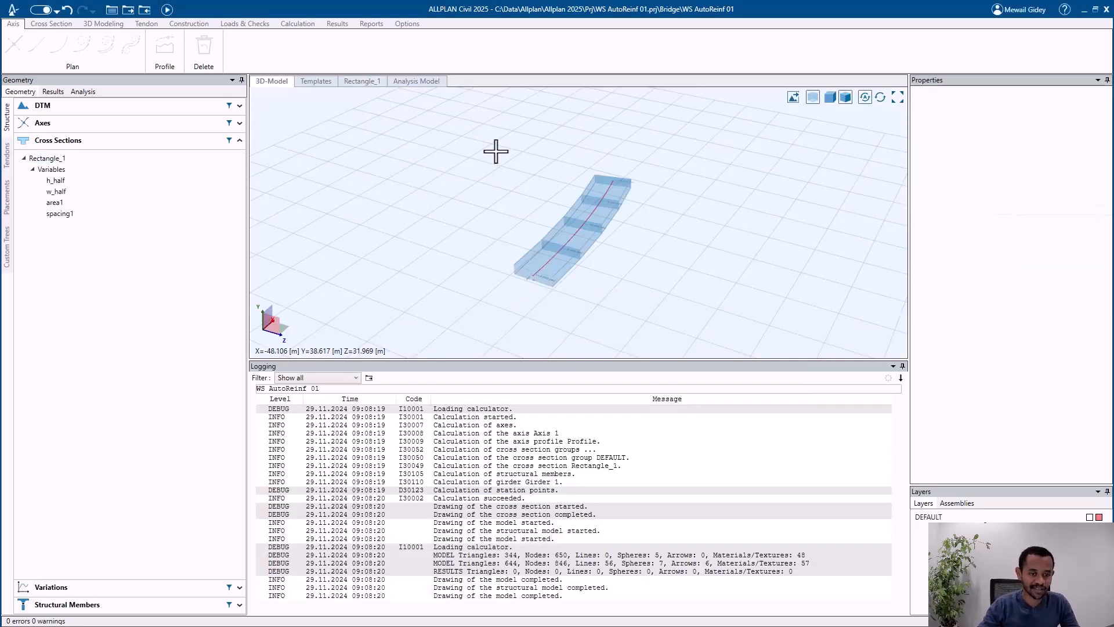
scroll(529, 241, up, 2)
click(1084, 11)
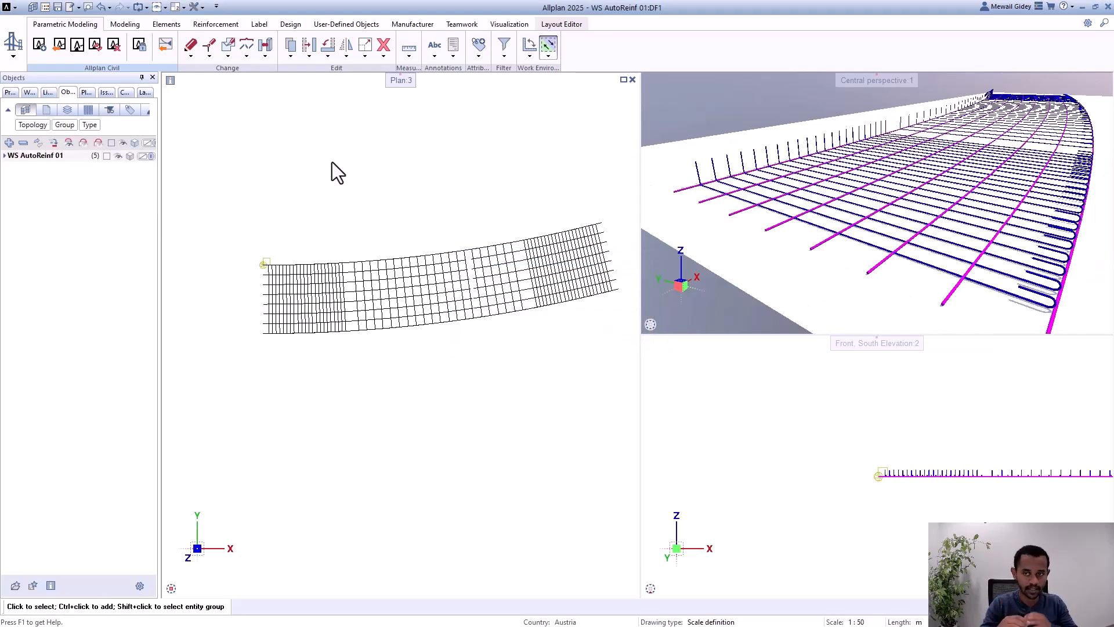
Step: Examine the spacing of the shear bars along the whole girder, from its start to its far end
scroll(415, 319, up, 5)
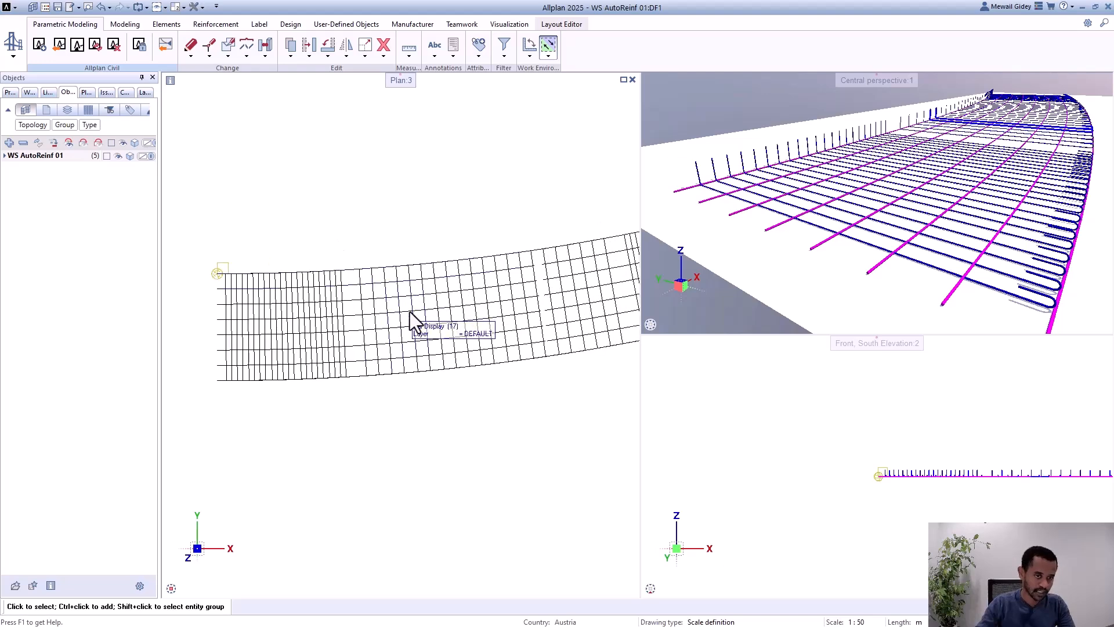
scroll(348, 331, down, 4)
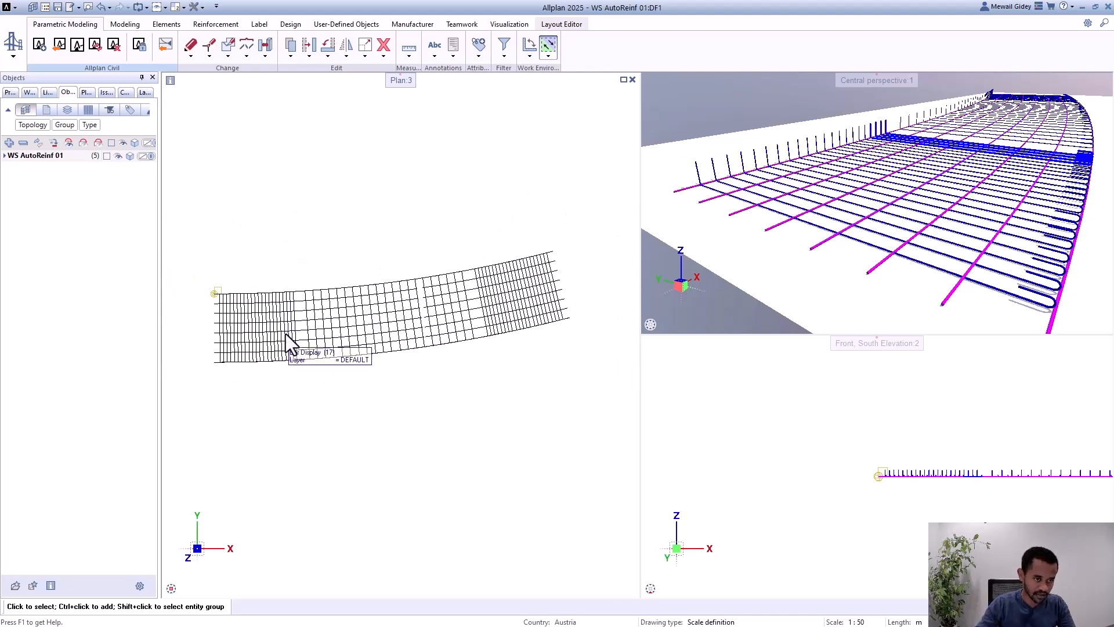
scroll(529, 284, up, 1)
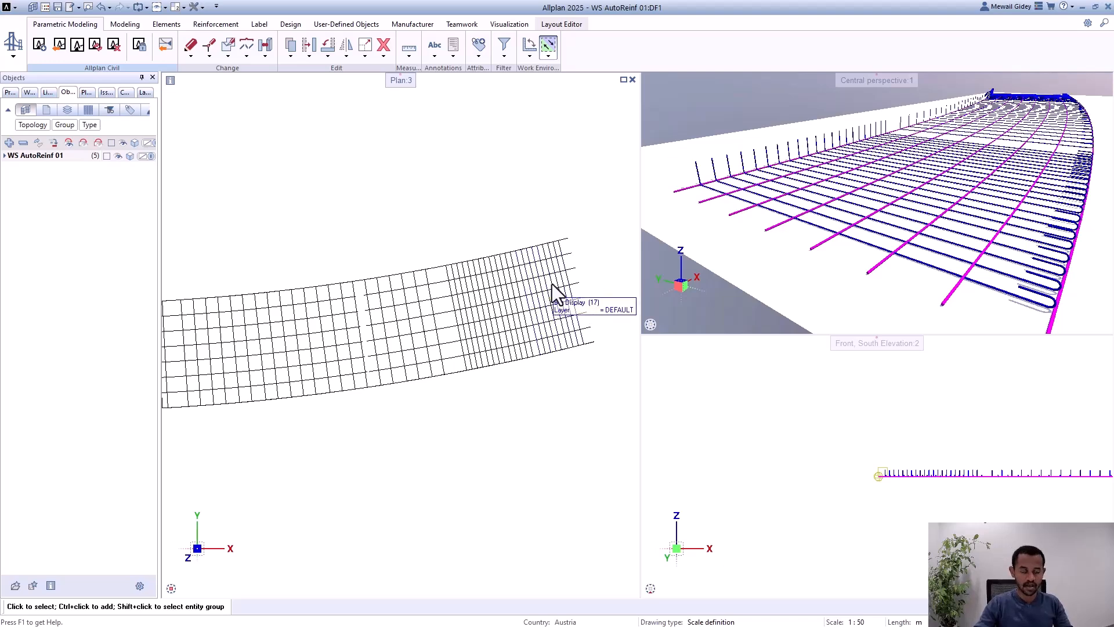
scroll(505, 297, down, 3)
scroll(811, 229, up, 3)
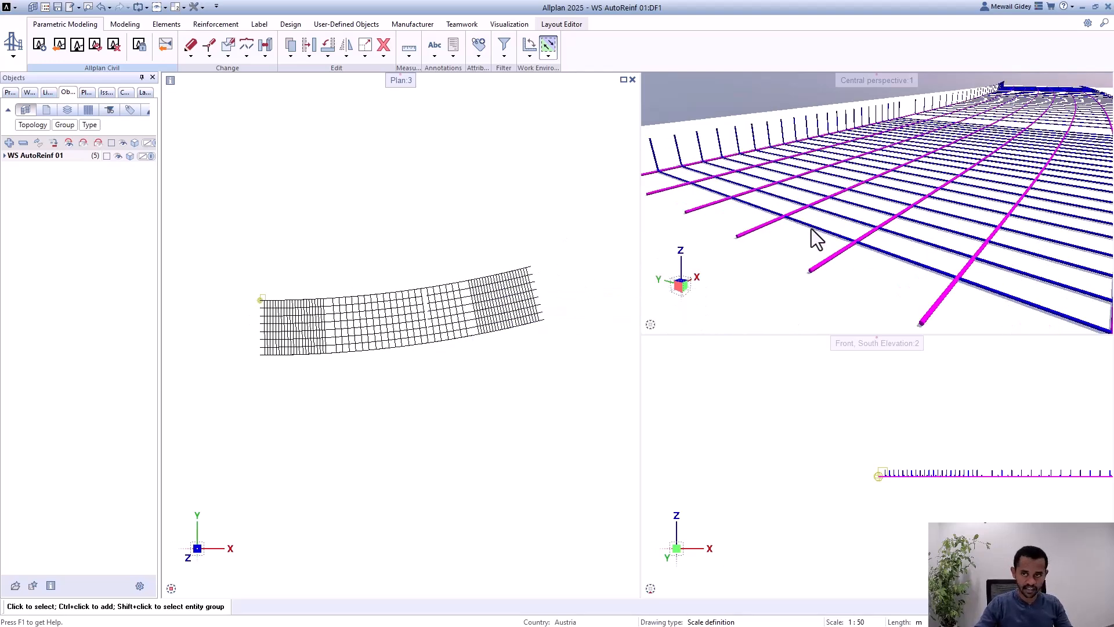
shift+middle_drag(811, 229, 831, 219)
scroll(751, 247, down, 4)
scroll(836, 244, down, 1)
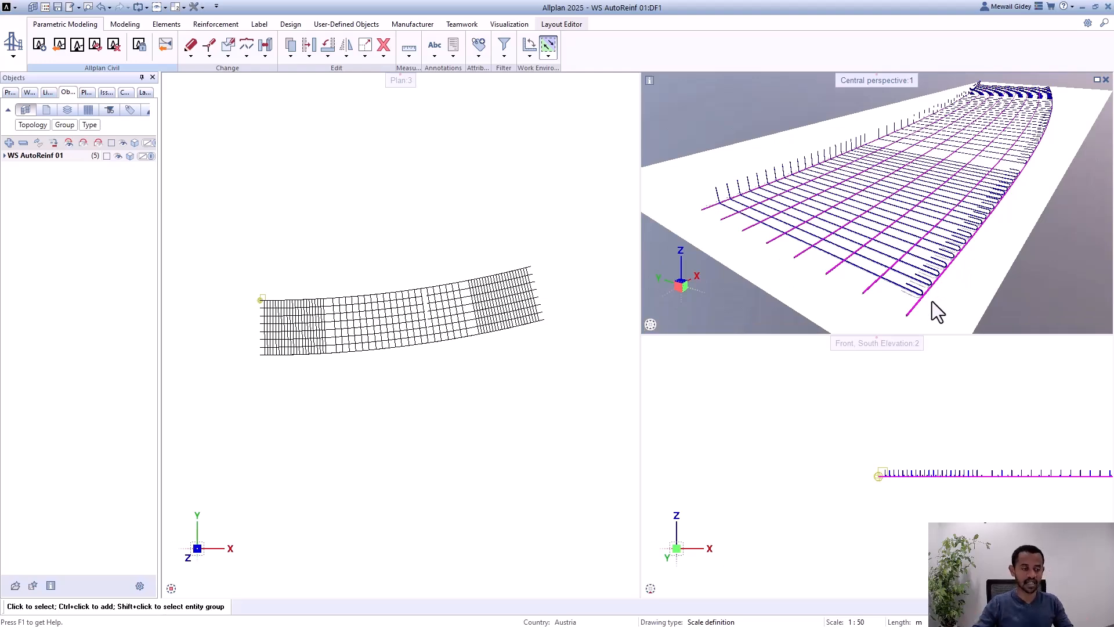
scroll(270, 324, up, 3)
scroll(265, 354, up, 1)
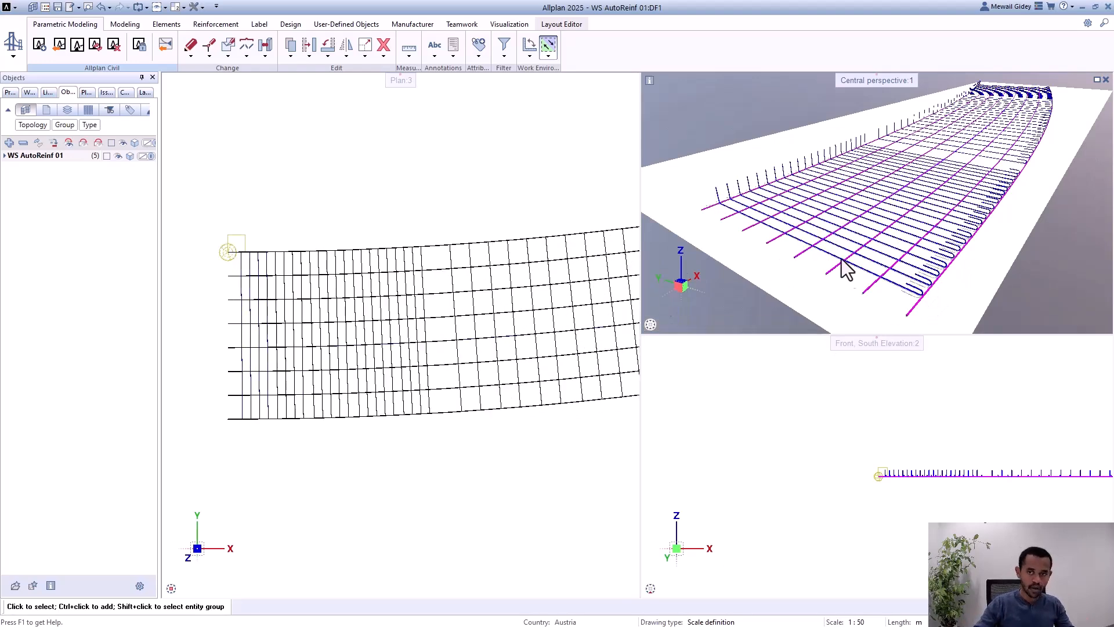
Step: Examine in perspective the hooks on the shear bars along the girder's curved outer edge
scroll(928, 304, up, 2)
shift+middle_drag(945, 306, 864, 316)
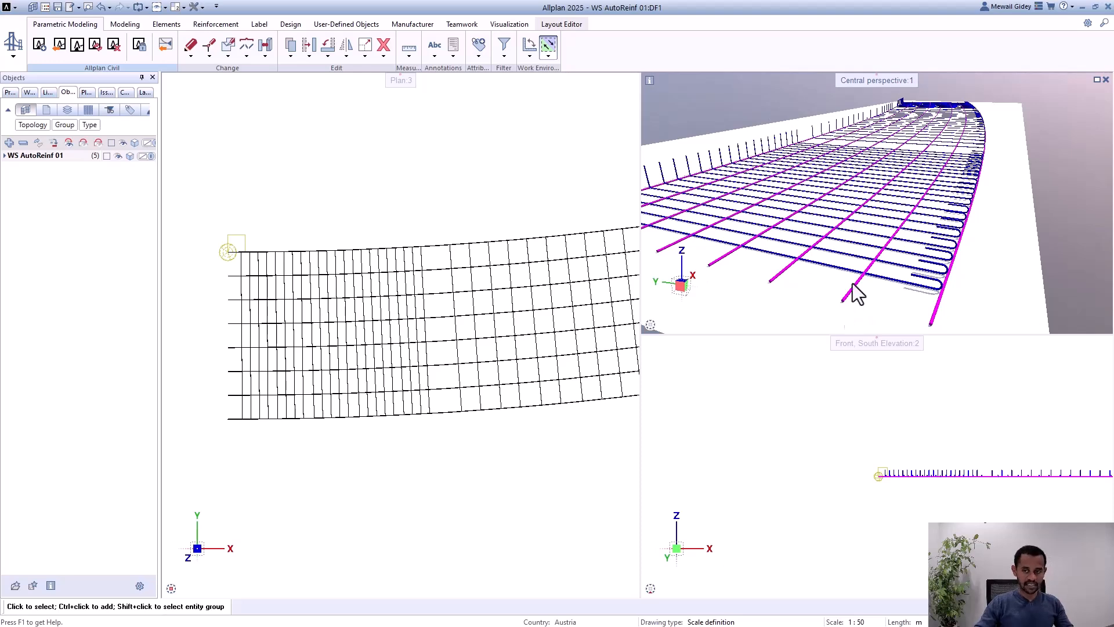
scroll(911, 301, up, 3)
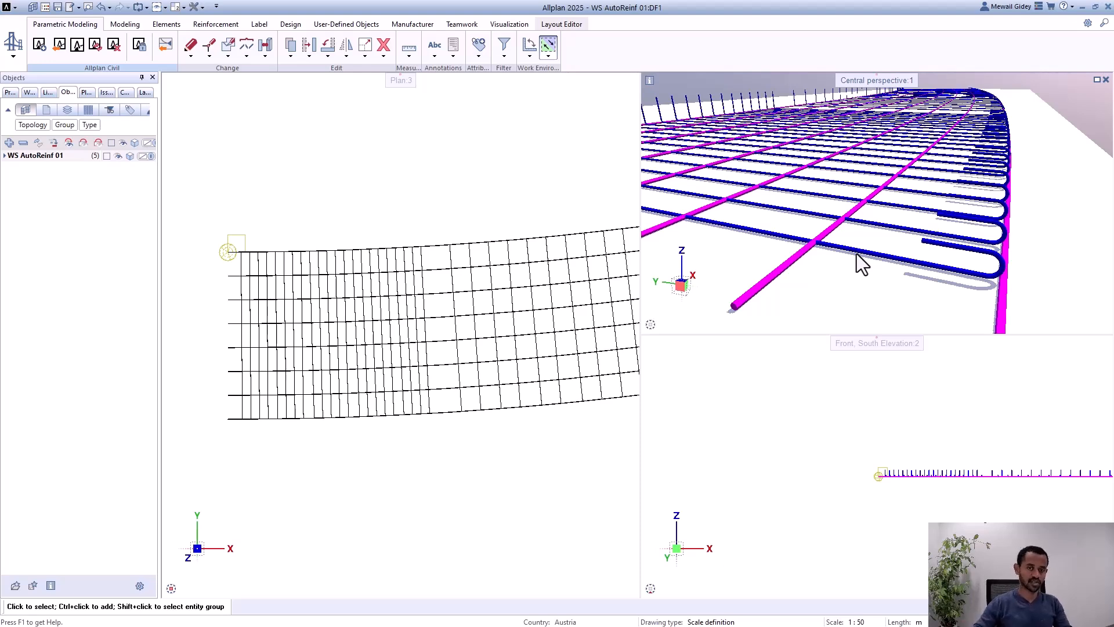
scroll(1020, 228, down, 5)
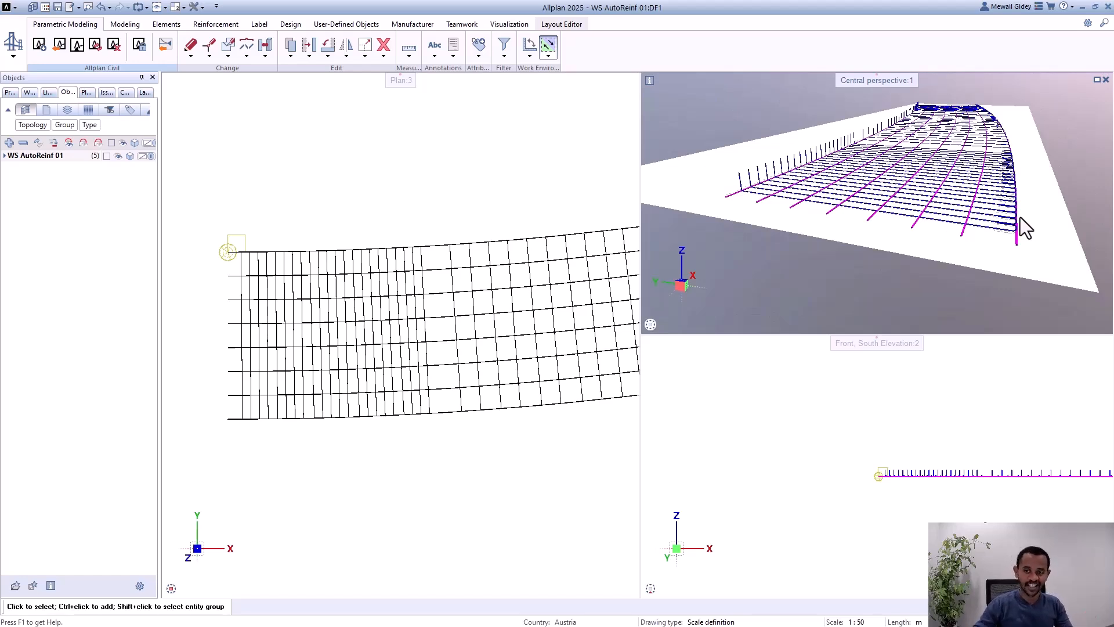
scroll(1020, 217, up, 5)
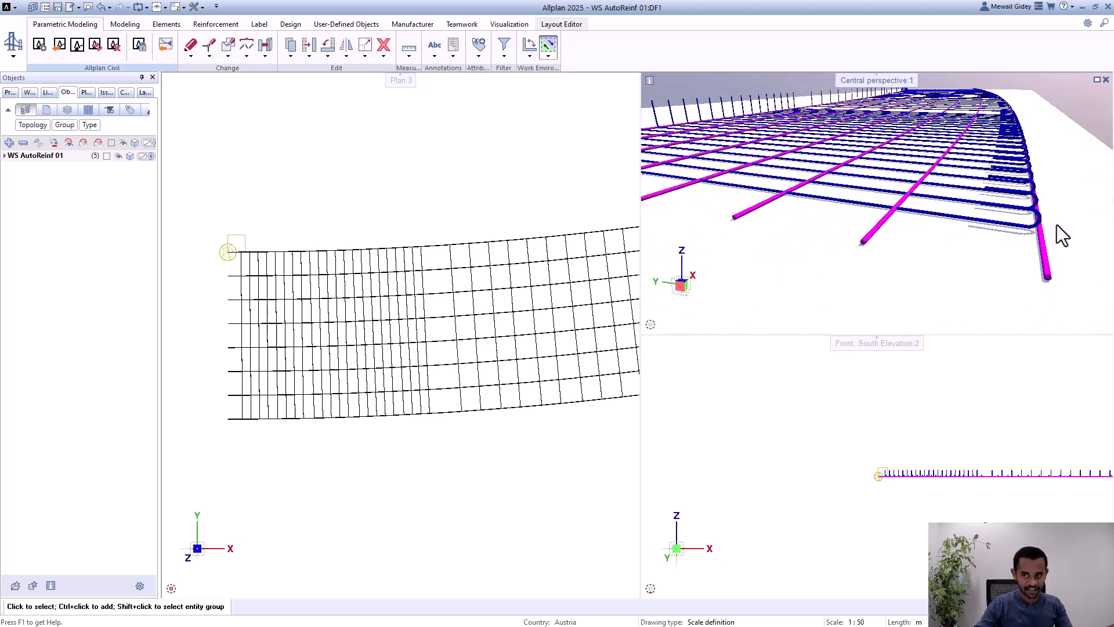
scroll(1057, 226, down, 2)
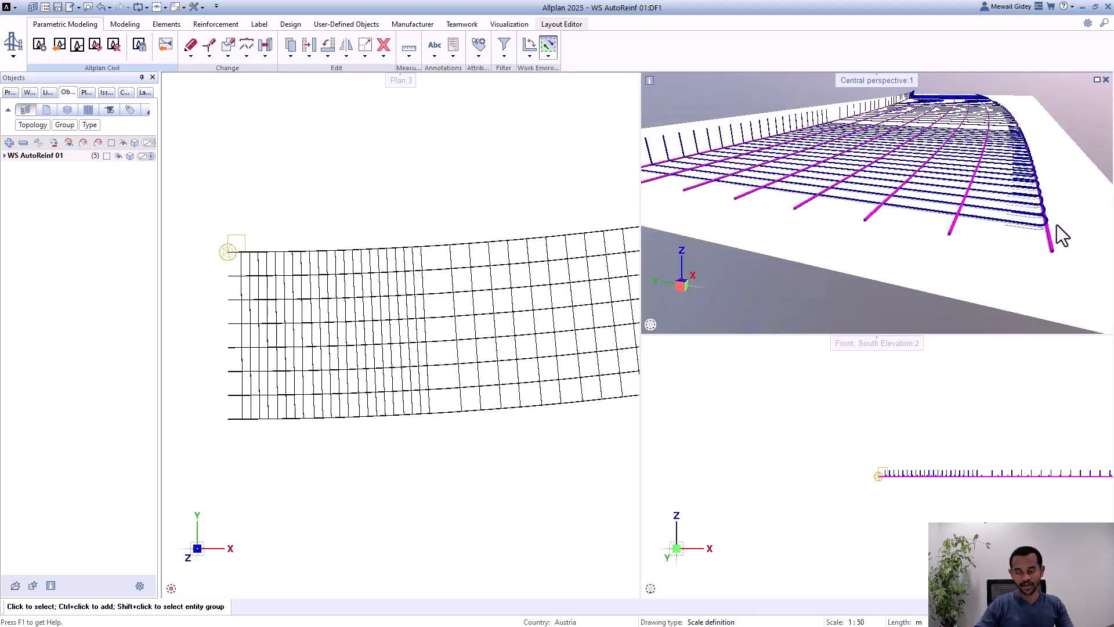
scroll(1065, 222, down, 2)
scroll(1022, 217, up, 1)
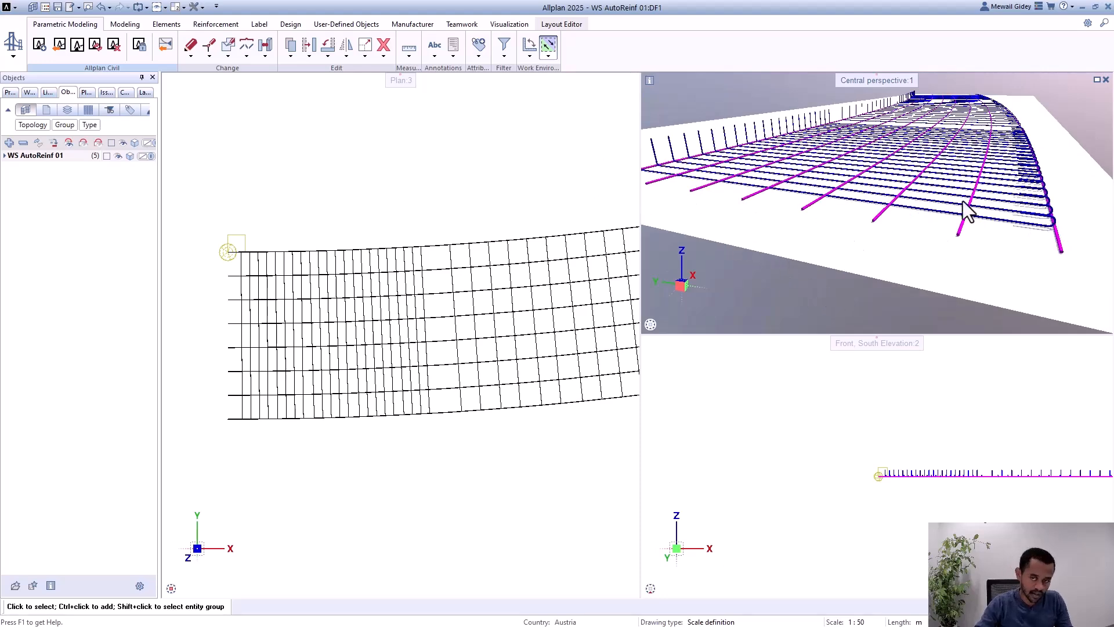
Step: Compare the upright bends of the shear bars with the hooks on their opposite ends in perspective
scroll(963, 201, up, 2)
scroll(792, 153, up, 2)
scroll(719, 174, up, 2)
scroll(657, 191, up, 2)
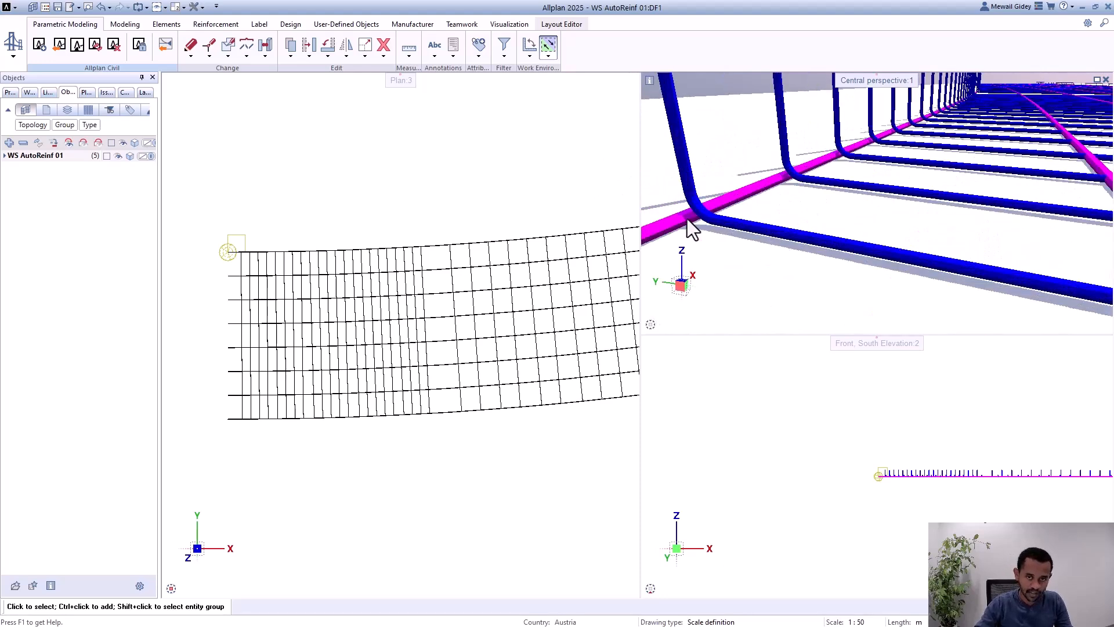
scroll(691, 214, up, 2)
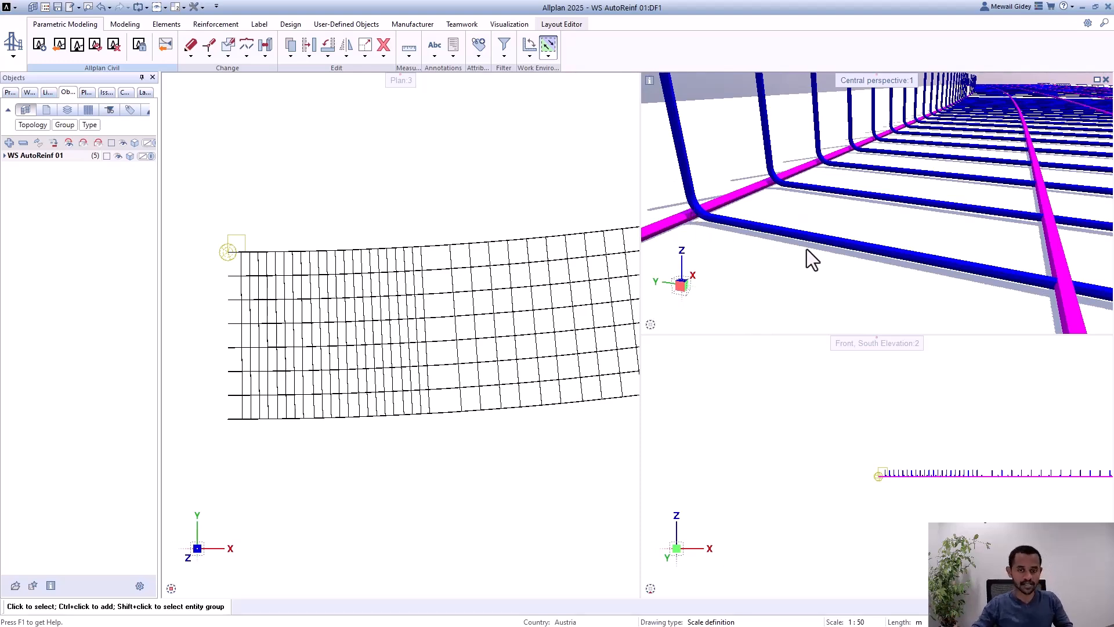
scroll(716, 152, down, 1)
scroll(781, 202, down, 2)
mouse_move(896, 232)
shift+middle_down()
mouse_move(921, 233)
mouse_move(889, 218)
mouse_move(1008, 255)
mouse_move(858, 231)
mouse_move(921, 239)
mouse_move(895, 232)
mouse_move(801, 236)
mouse_move(818, 199)
mouse_move(875, 210)
mouse_move(933, 201)
mouse_move(887, 211)
mouse_move(903, 228)
shift+middle_up()
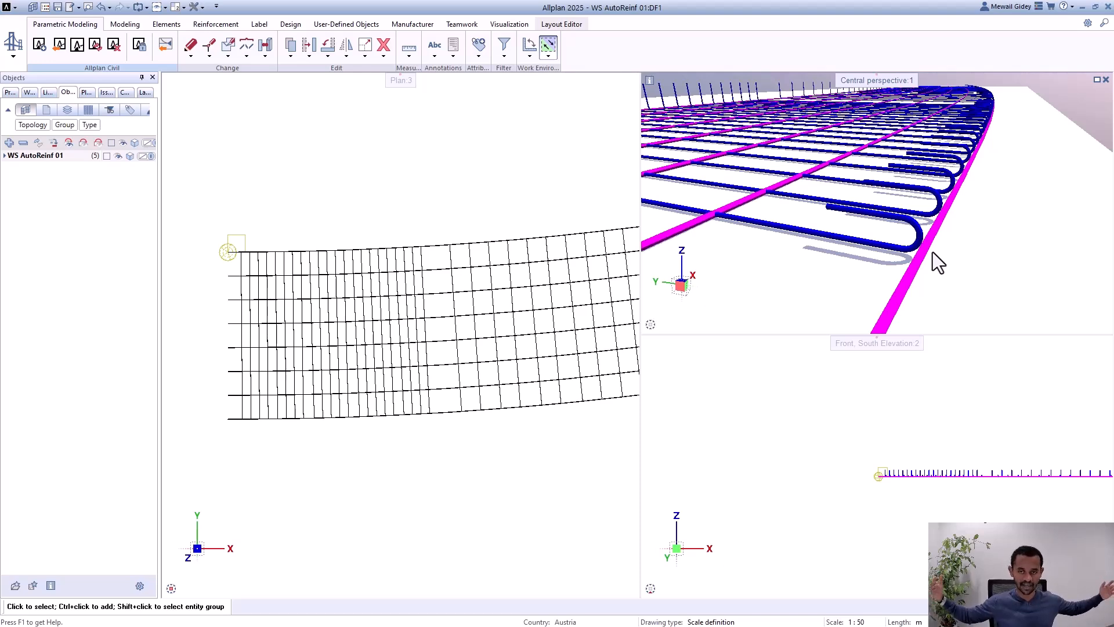
scroll(1011, 236, down, 5)
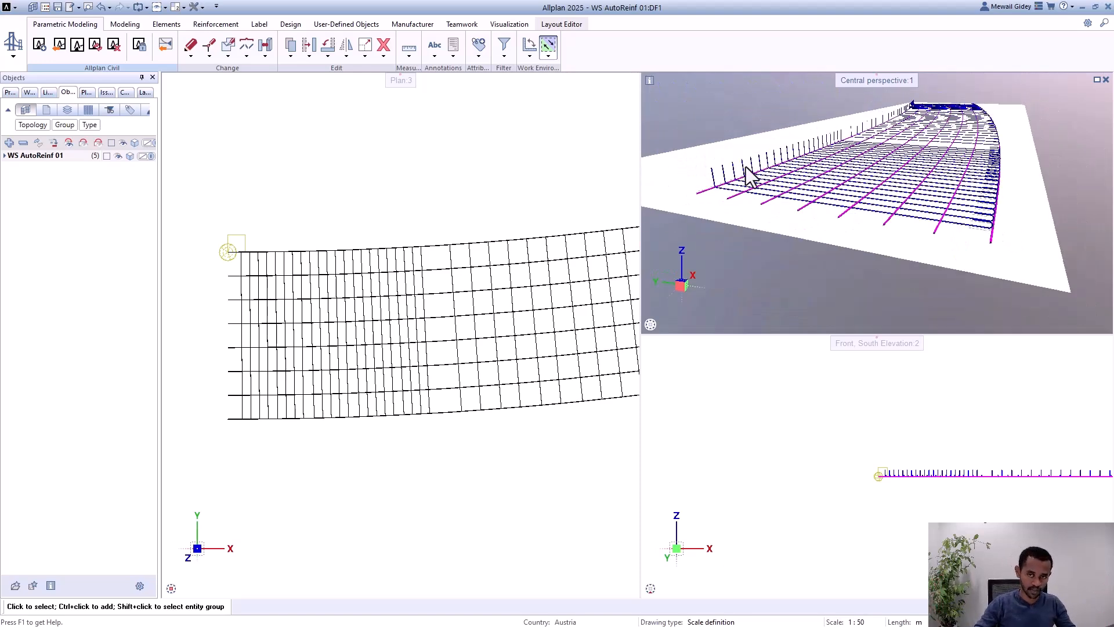
scroll(749, 177, up, 6)
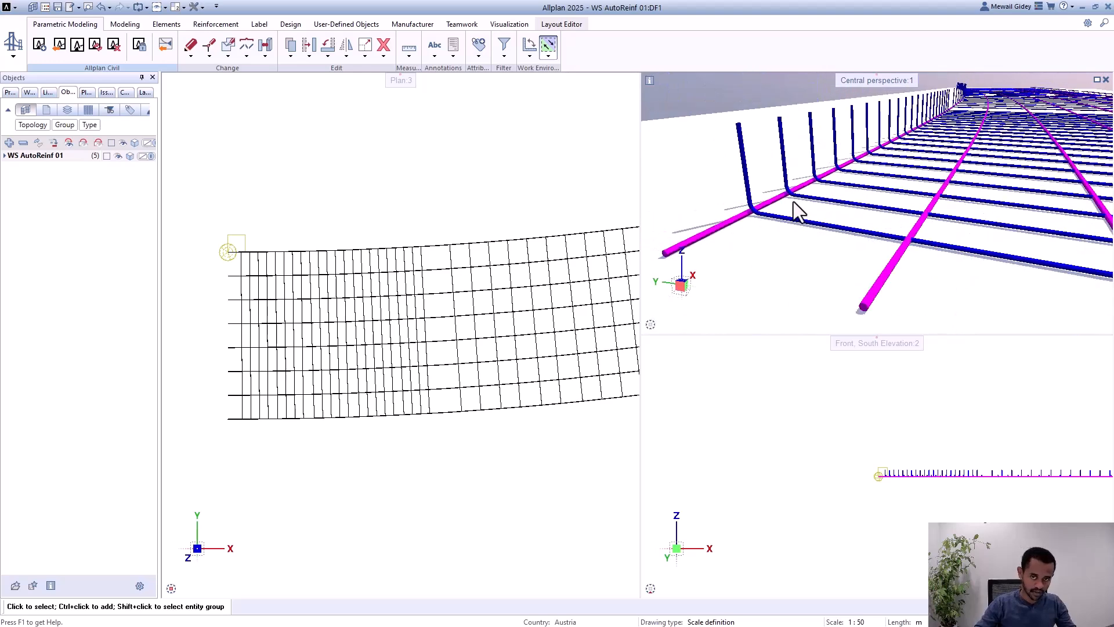
scroll(792, 203, up, 4)
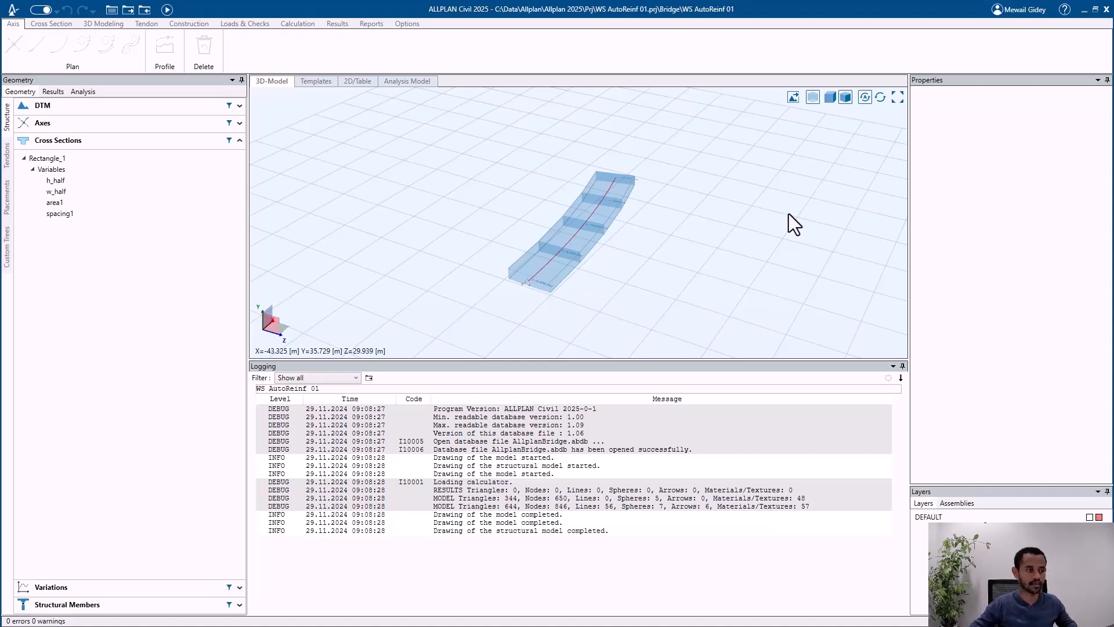
Step: Switch to ALLPLAN Civil, open the Rectangle_1 cross section and display its property sets table
click(65, 160)
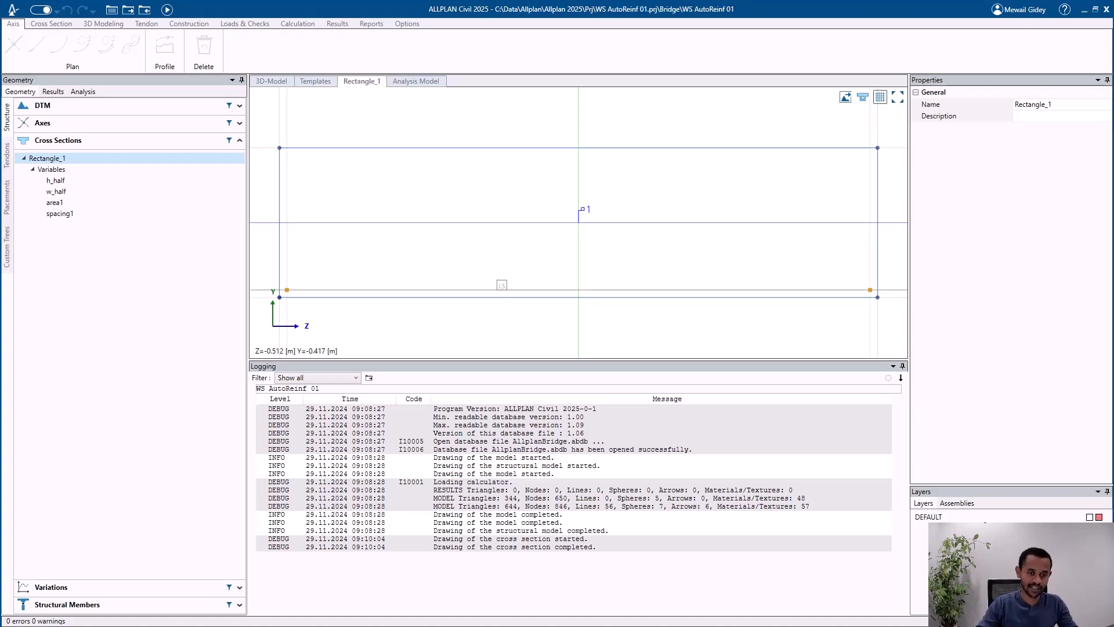
click(502, 290)
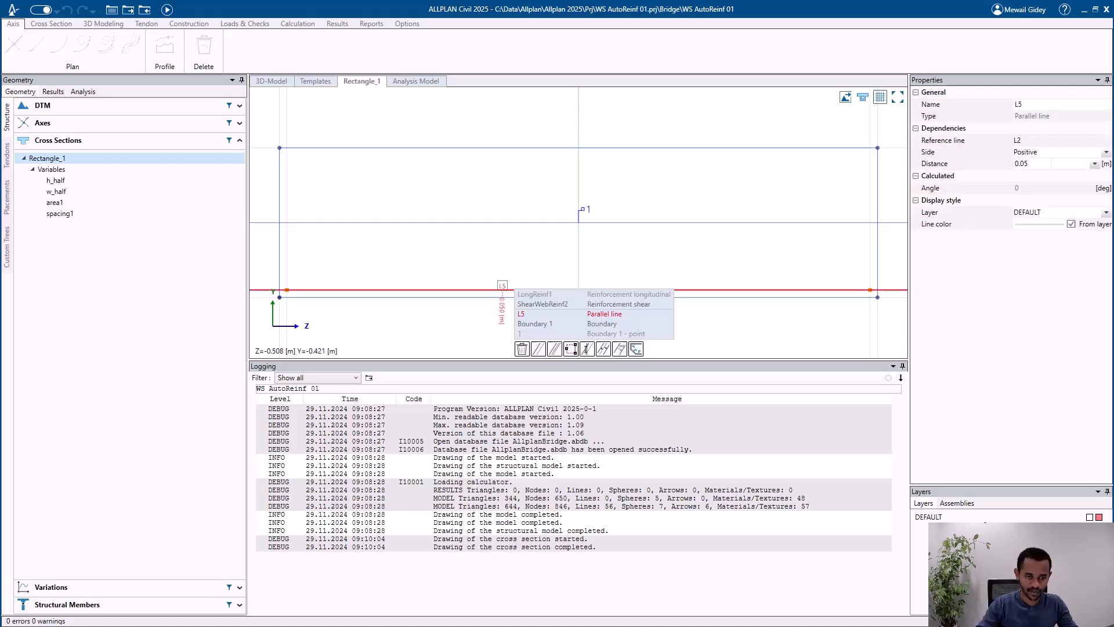
click(65, 25)
click(778, 45)
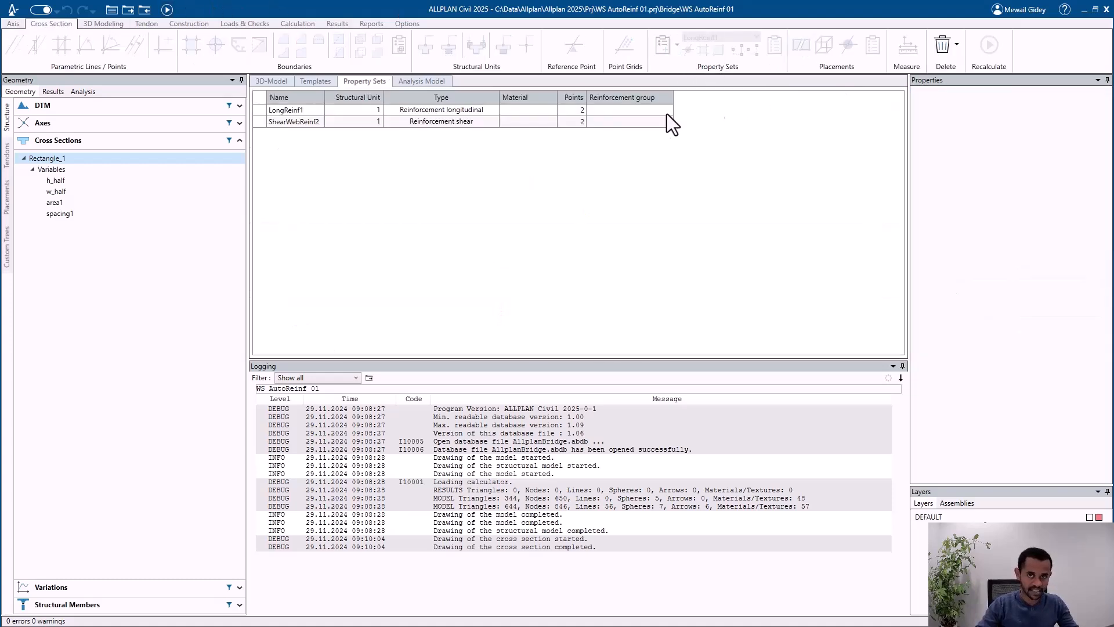
Step: Assign both the LongReinf1 and ShearWebReinf2 property sets to the reinforcement group gr1
click(527, 110)
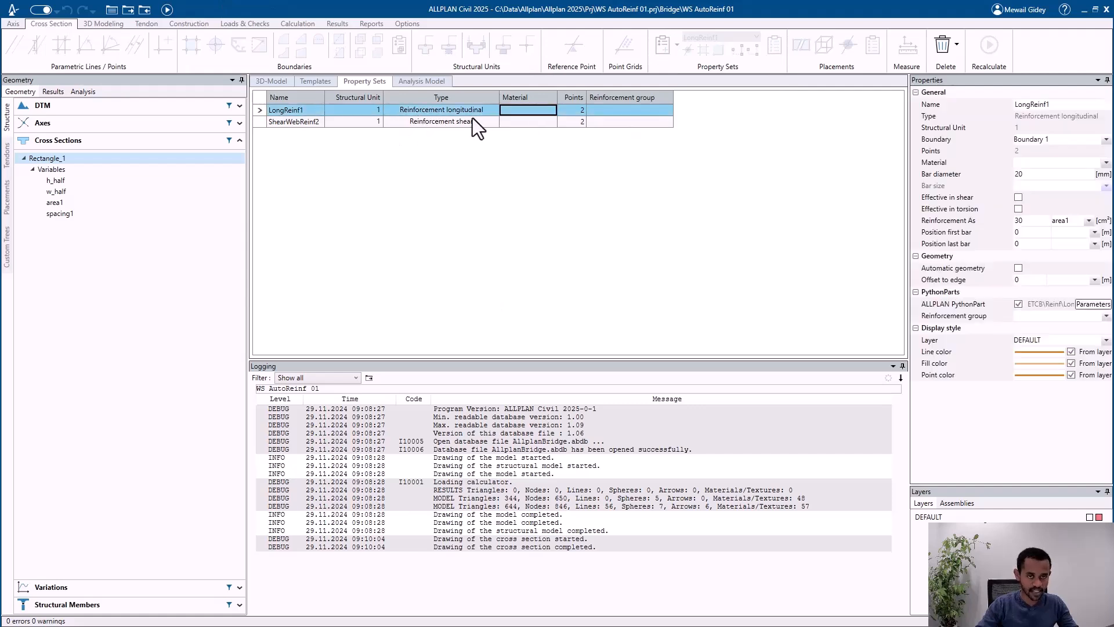
click(1061, 317)
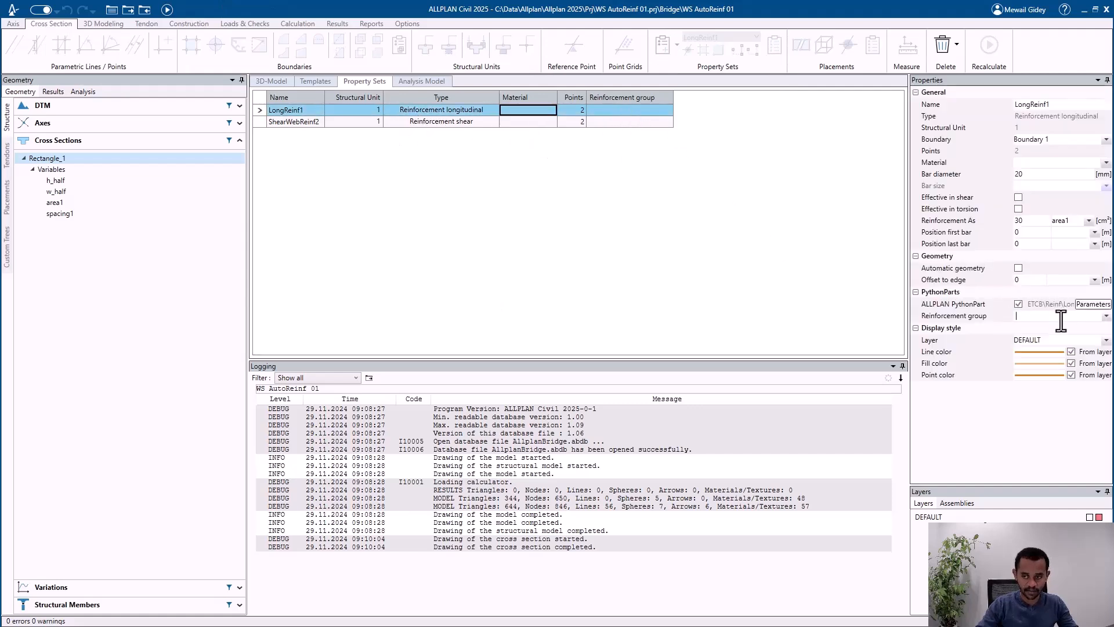
text(gr1)
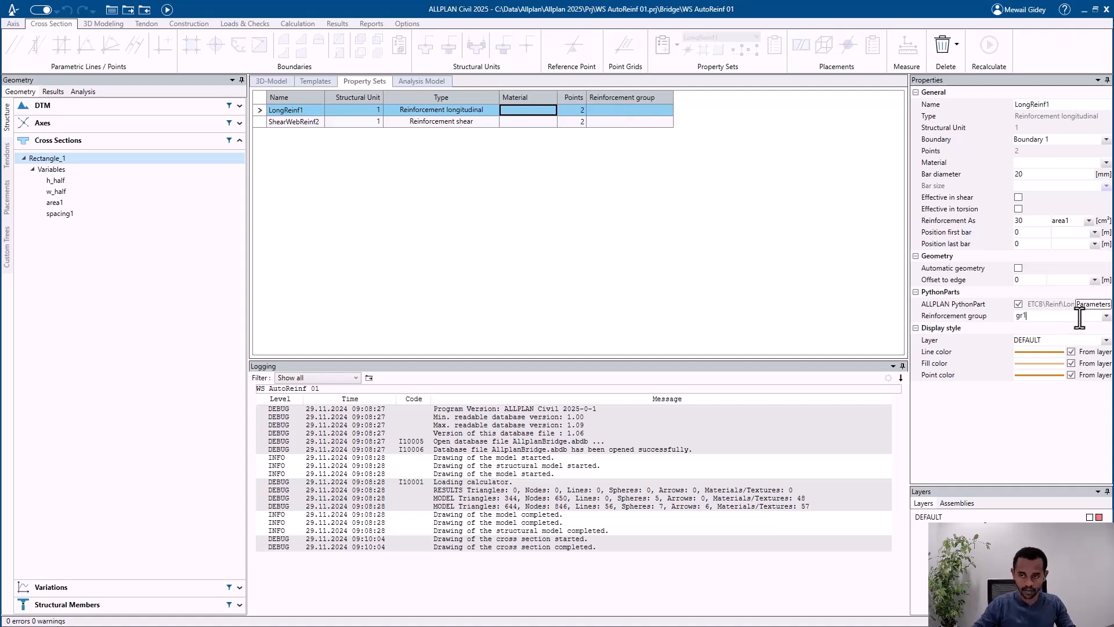
key(Return)
click(632, 123)
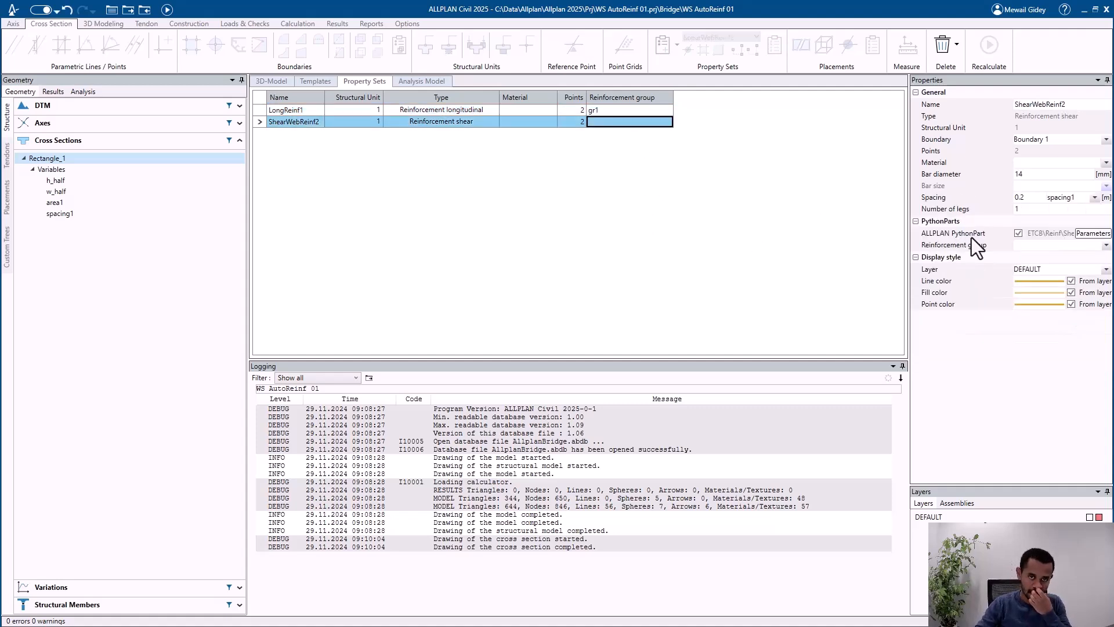
text(gr1)
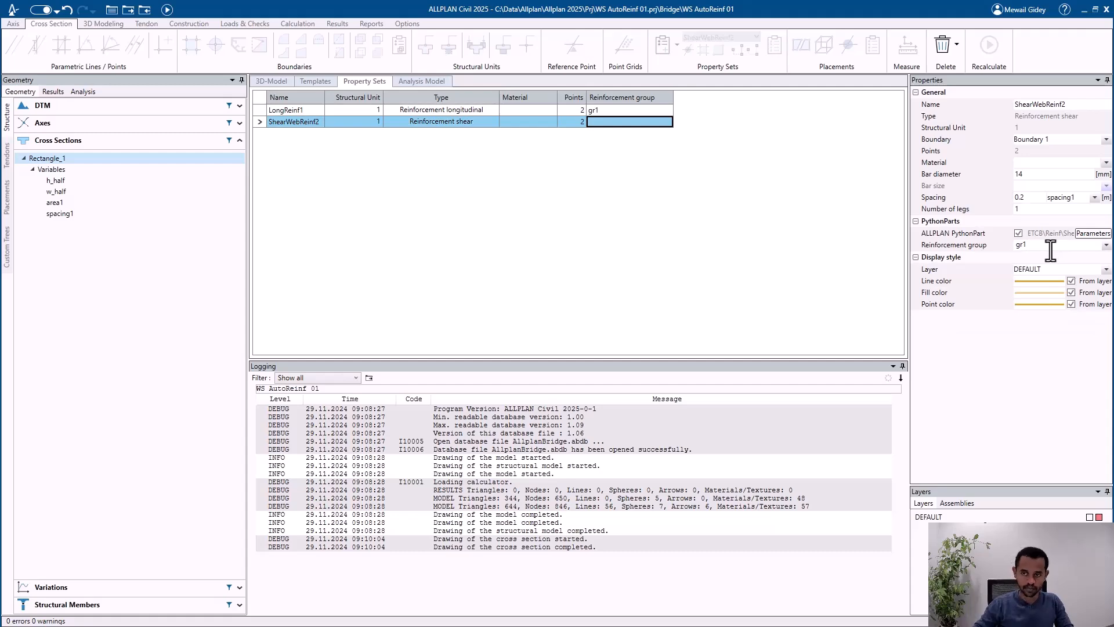
key(Tab)
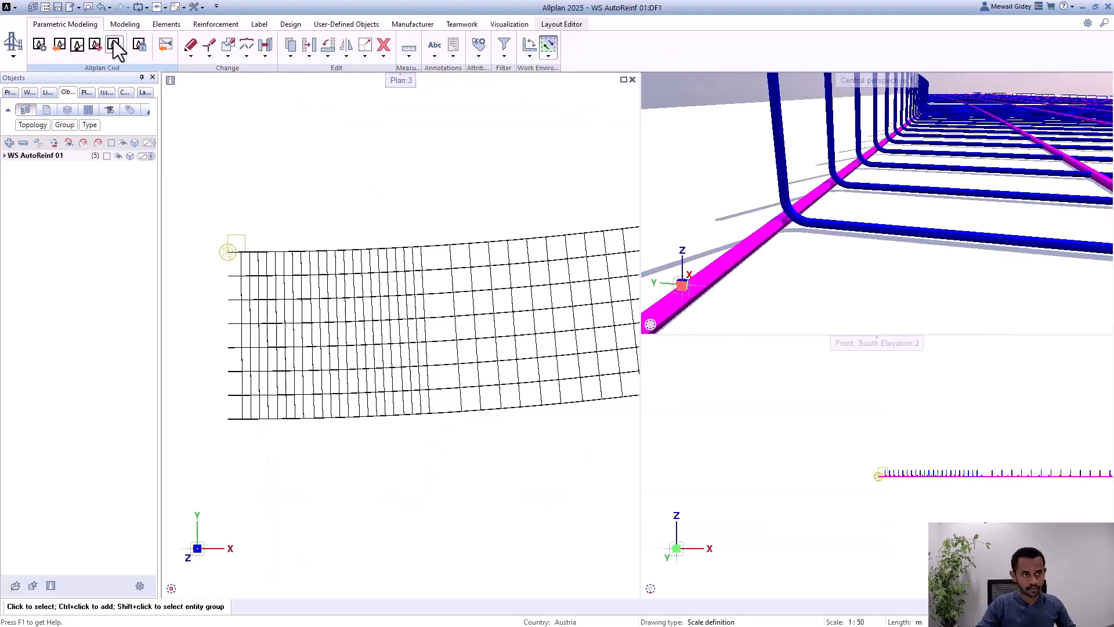
Step: Switch to Allplan and regenerate the girder reinforcement from the Civil model so the two property sets are coupled
click(94, 47)
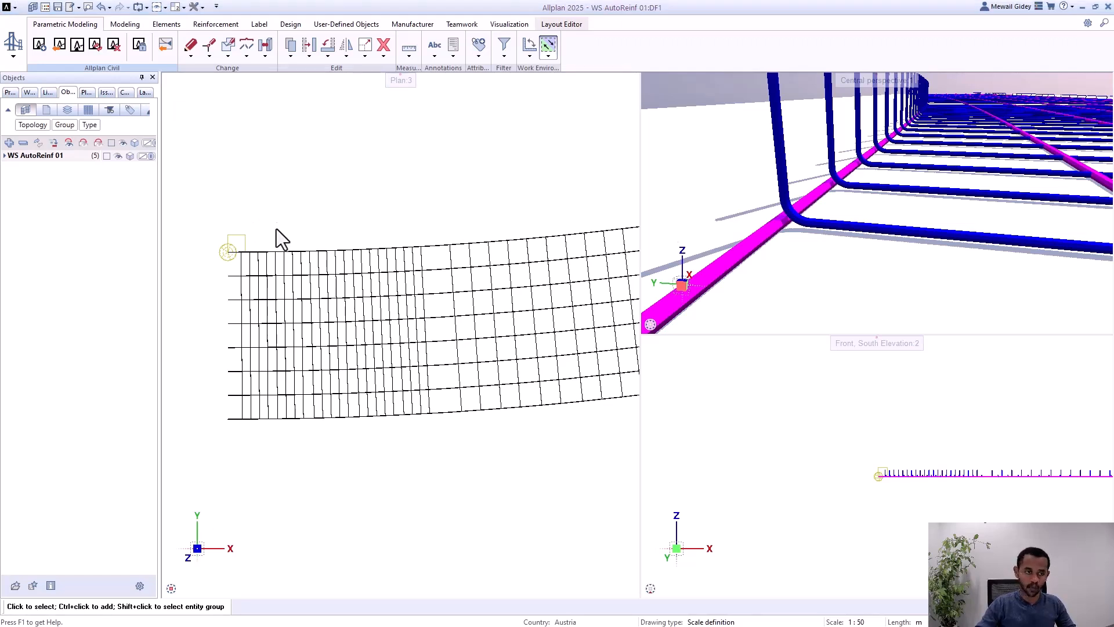
click(94, 45)
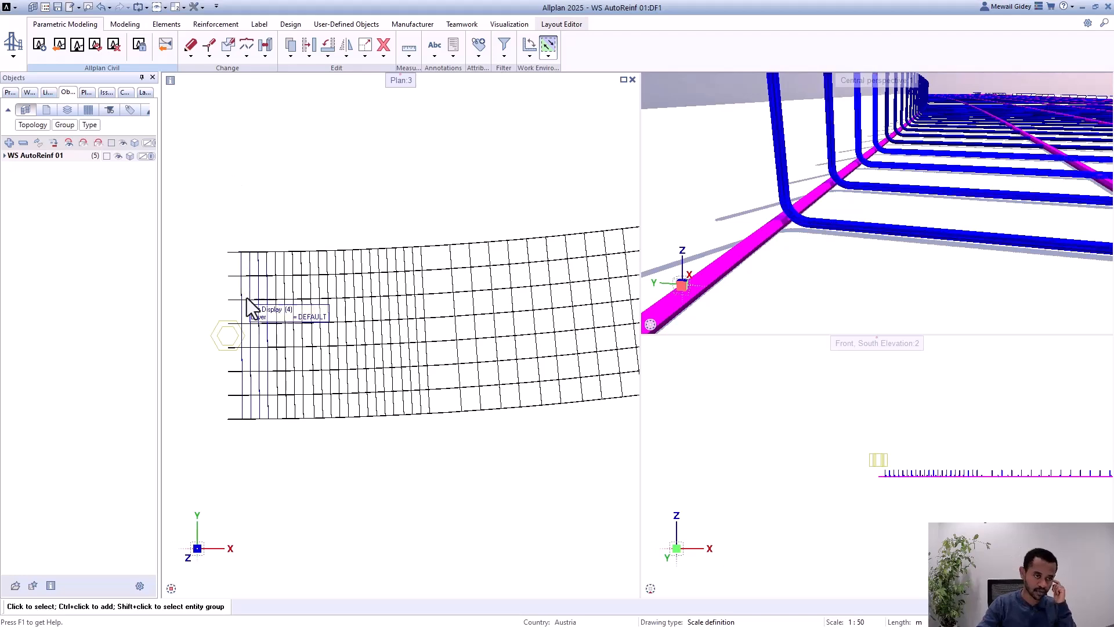
Step: Open the properties of the reinforcement coupler at the girder's start and view both its longitudinal and shear bar settings
scroll(218, 358, up, 3)
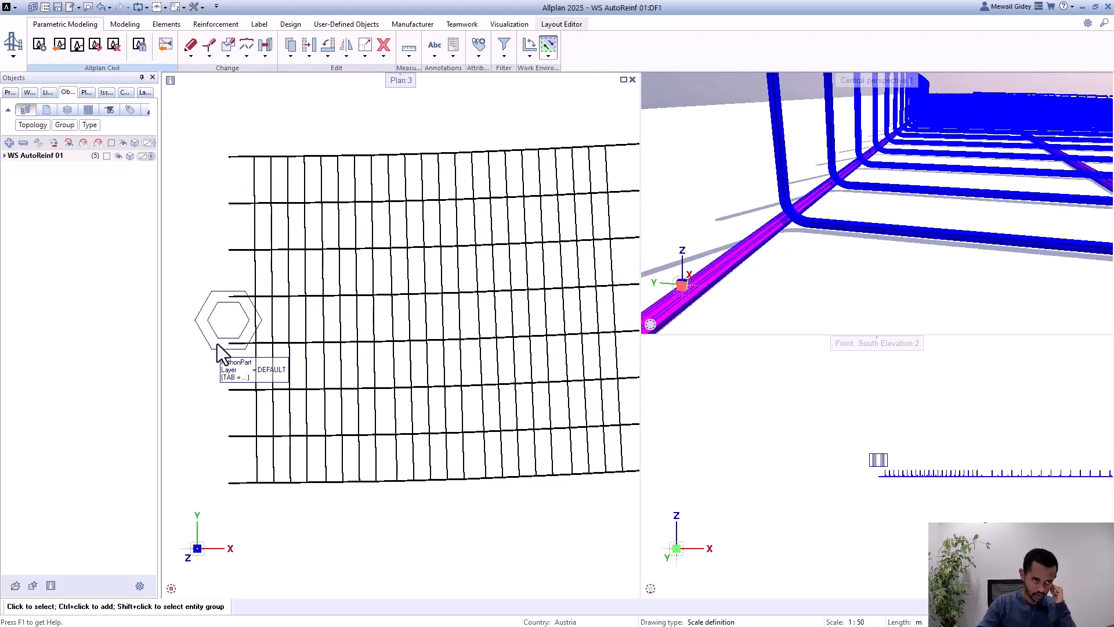
scroll(221, 334, down, 1)
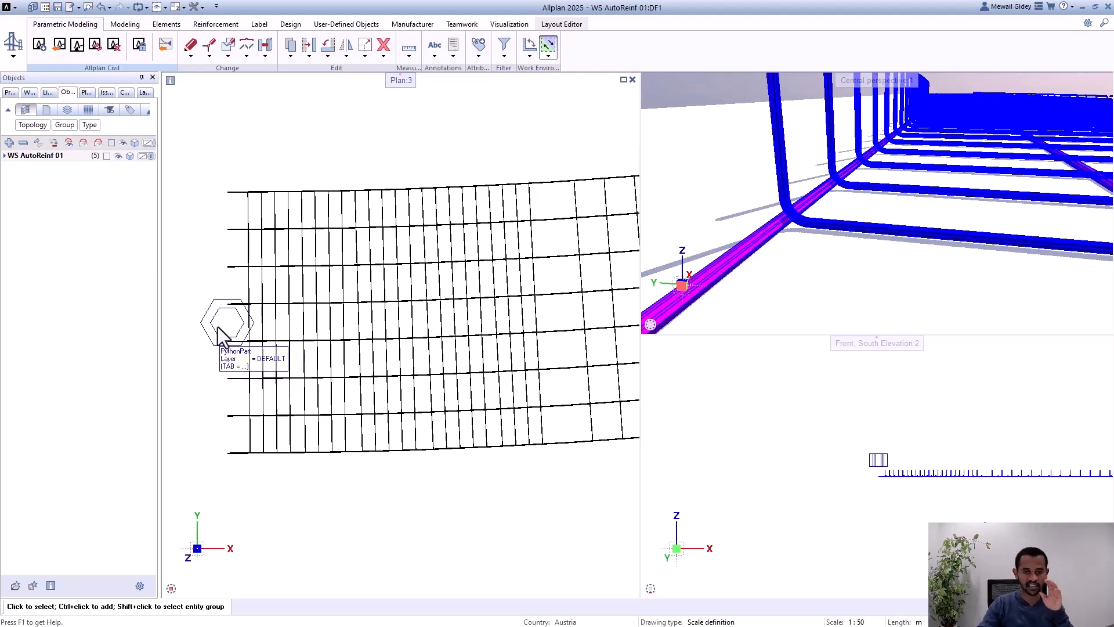
scroll(217, 326, down, 2)
scroll(215, 321, up, 3)
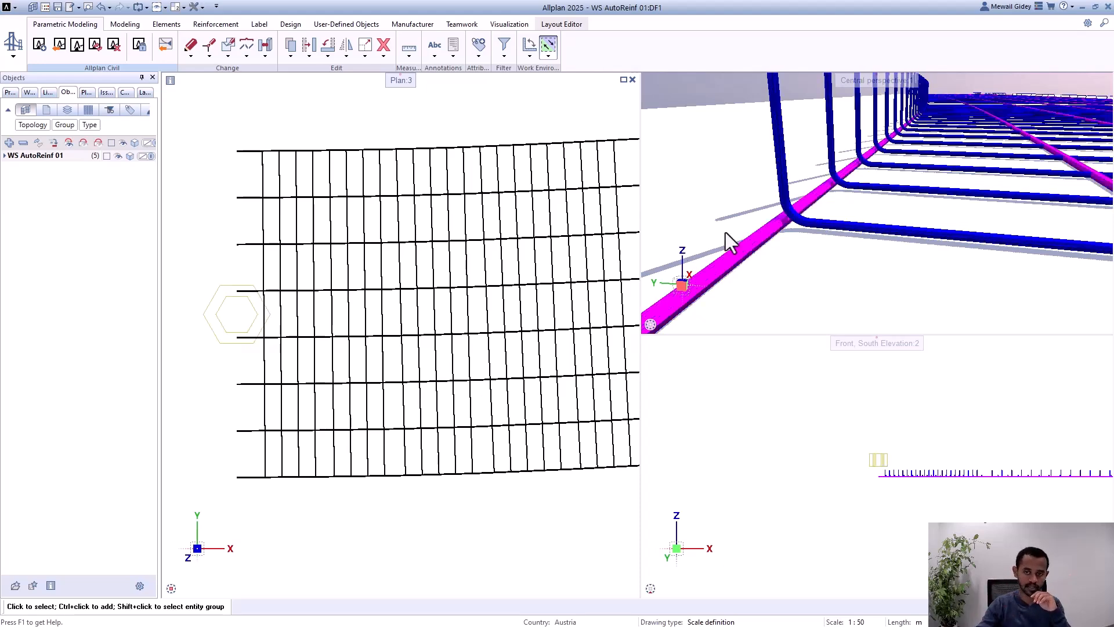
scroll(824, 231, down, 3)
scroll(772, 223, up, 5)
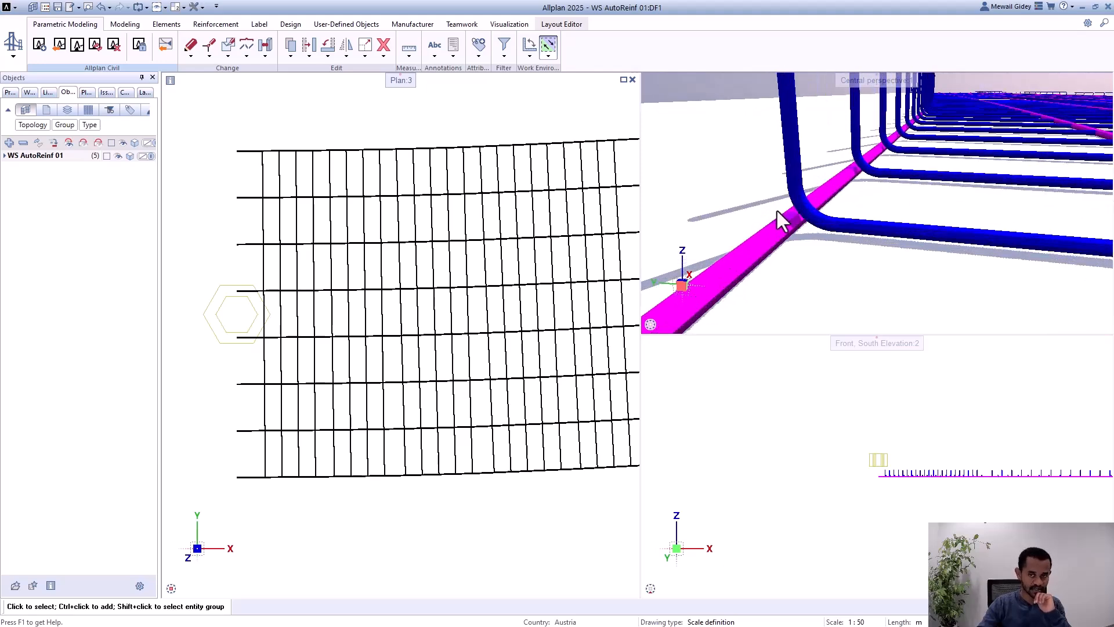
scroll(748, 198, down, 2)
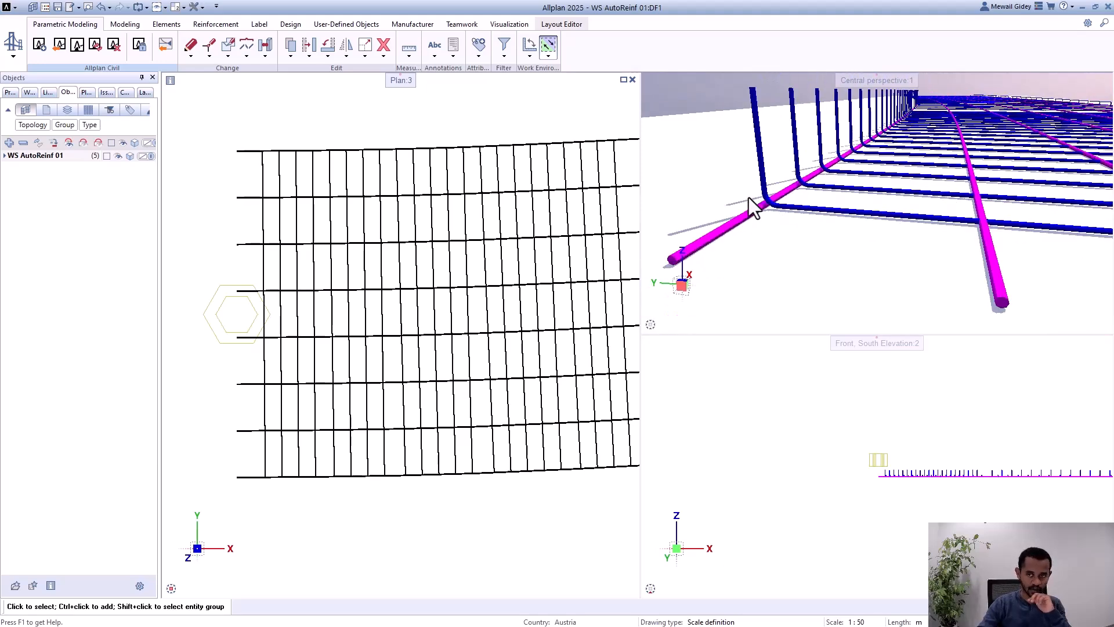
click(217, 319)
double_click(217, 318)
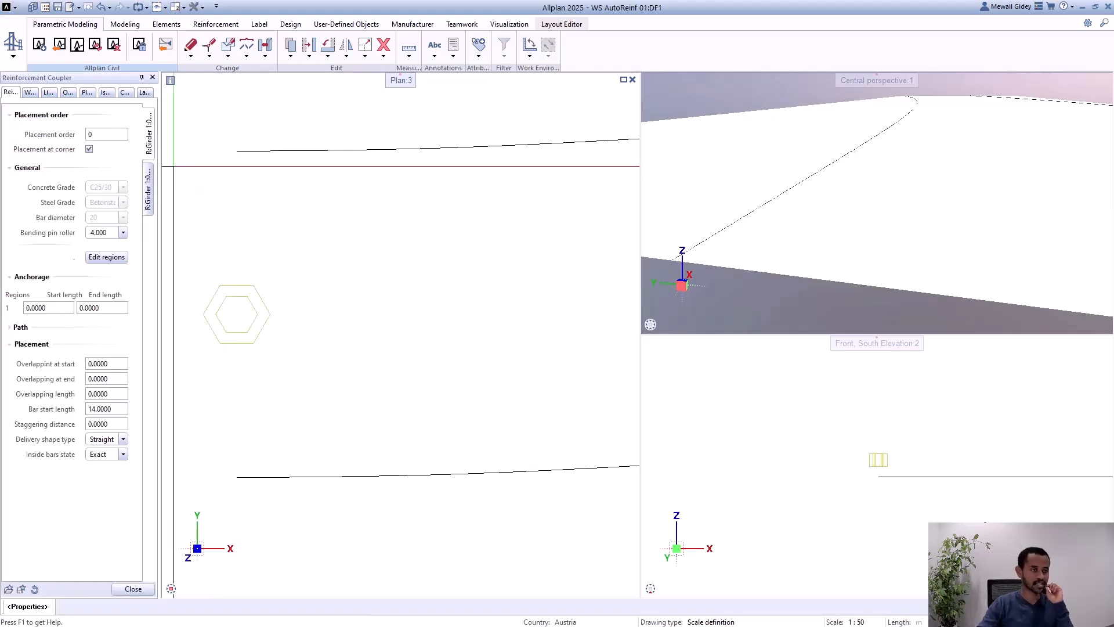
click(149, 185)
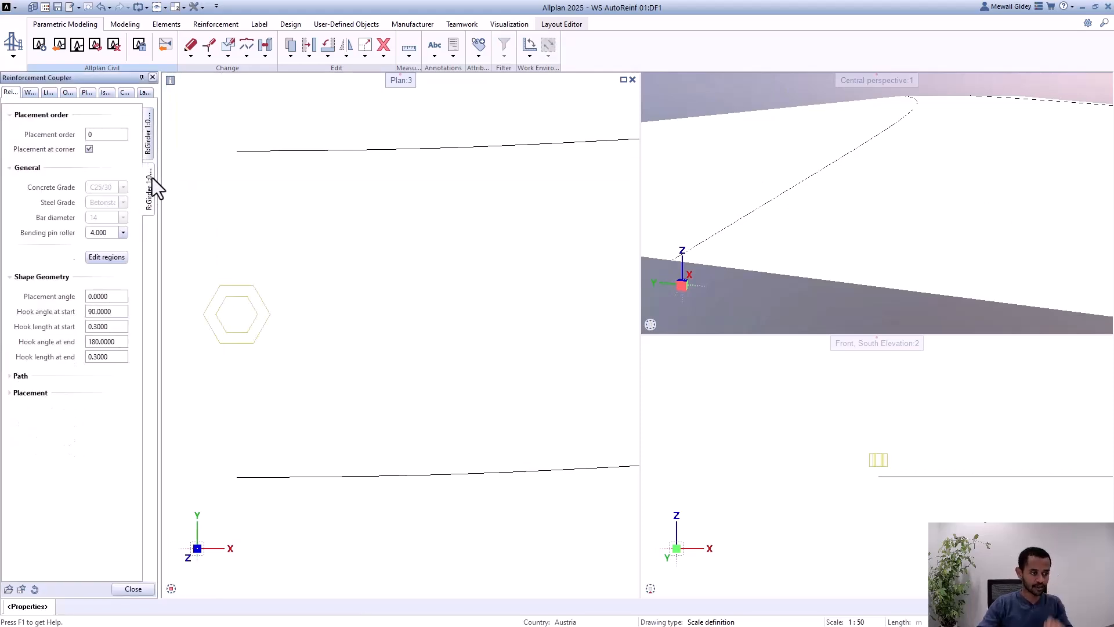
click(152, 138)
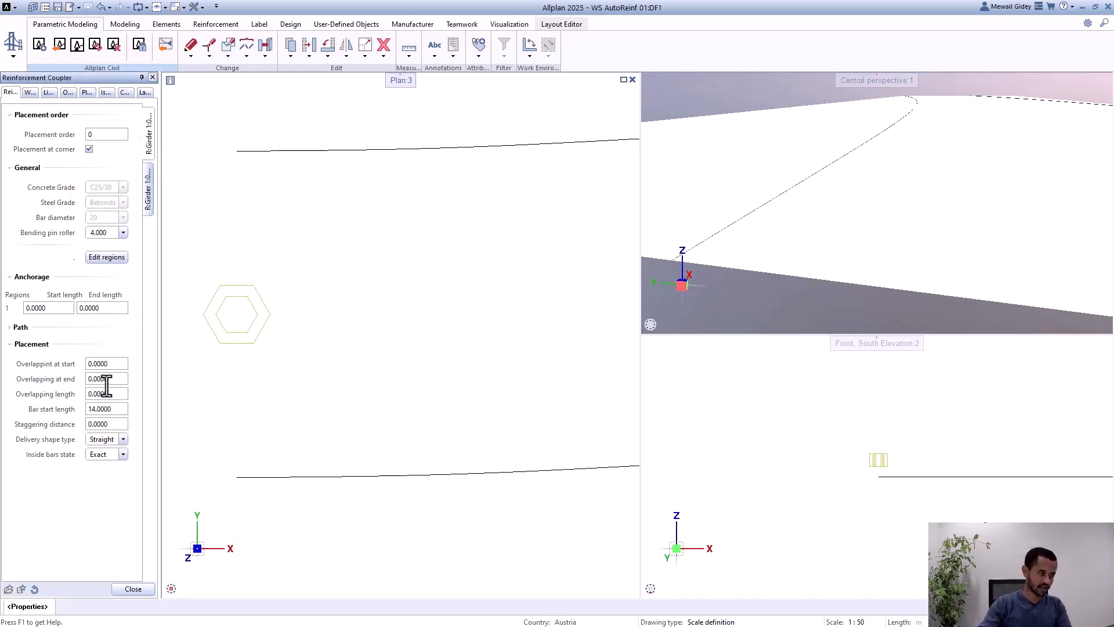
Step: Review the placing regions of the longitudinal bars and of the shear bars within the coupler
click(107, 257)
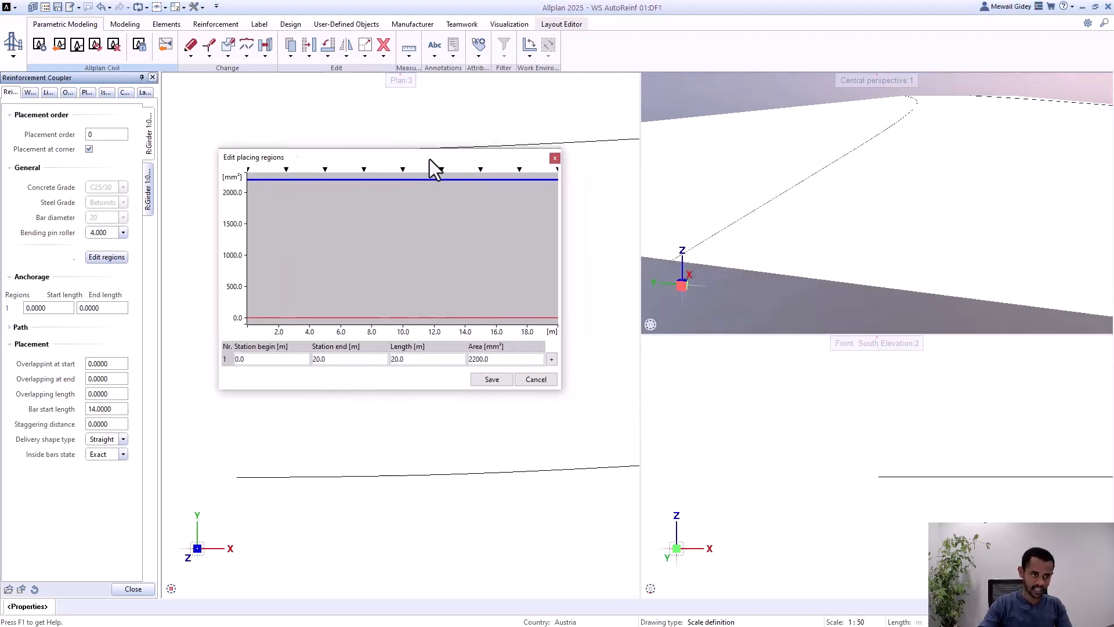
click(535, 379)
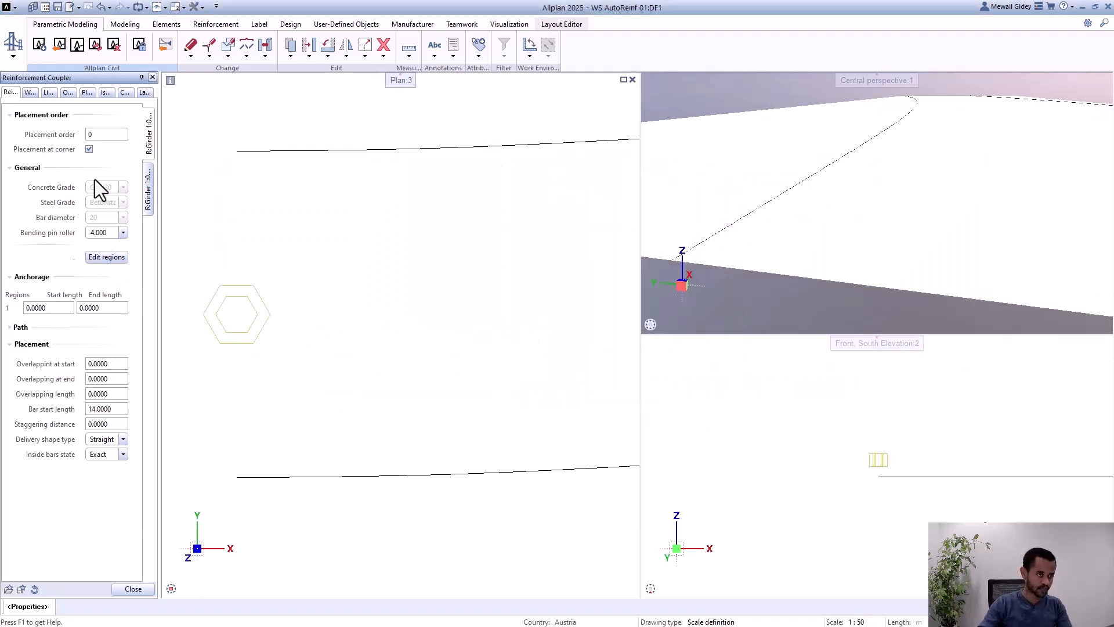
click(149, 195)
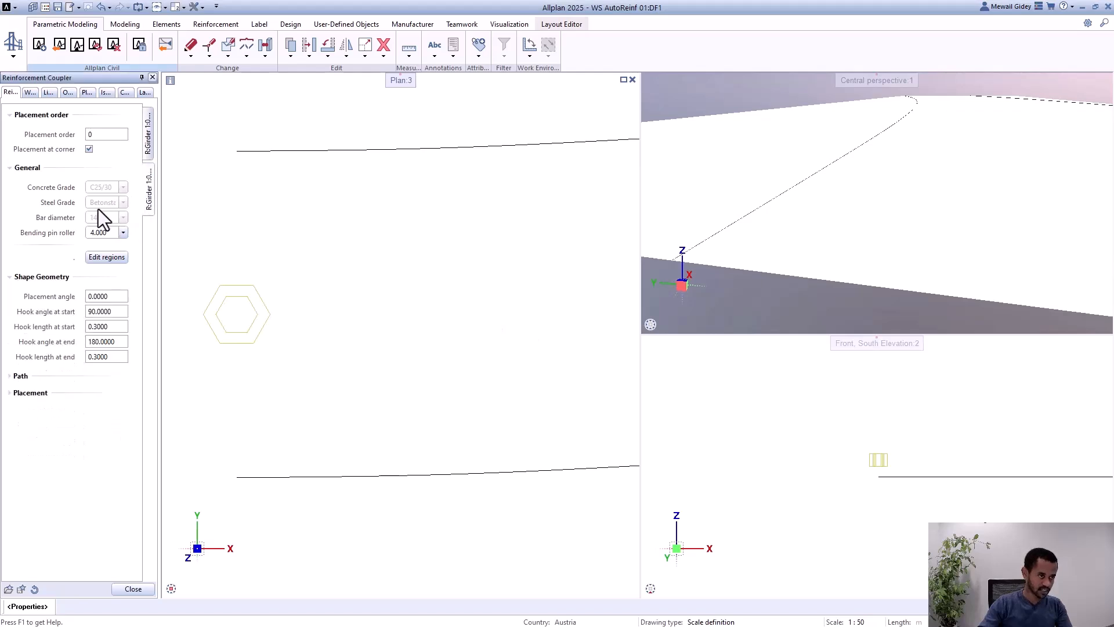
click(110, 257)
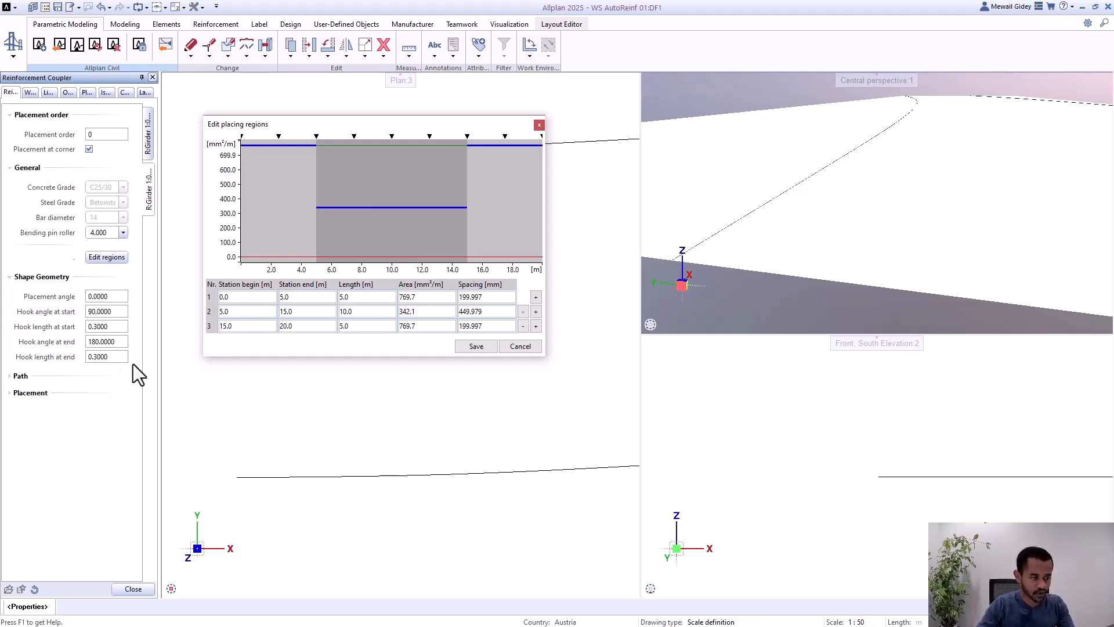
click(475, 346)
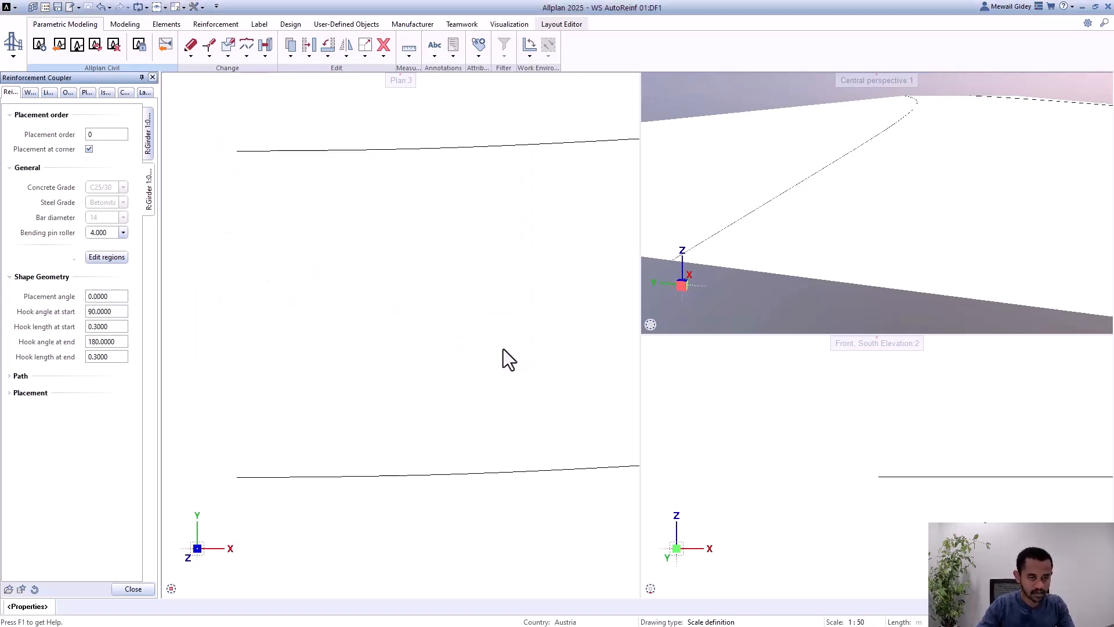
Step: Collapse the parameter sections of LongReinf1 and ShearWebReinf2 so that only their Placement order settings stay expanded
click(151, 143)
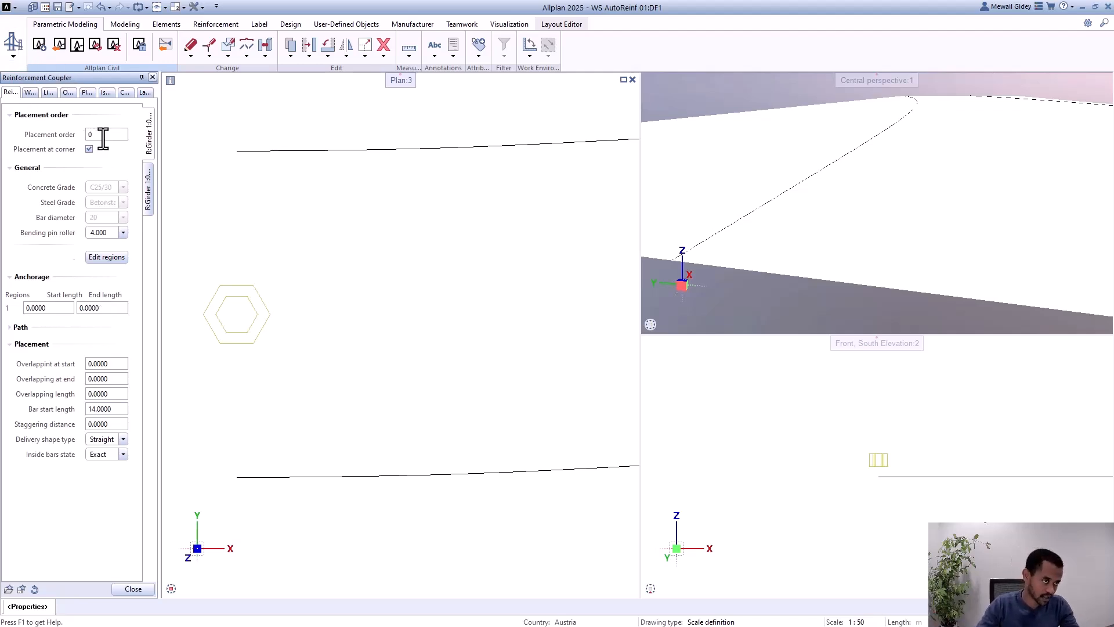
click(10, 167)
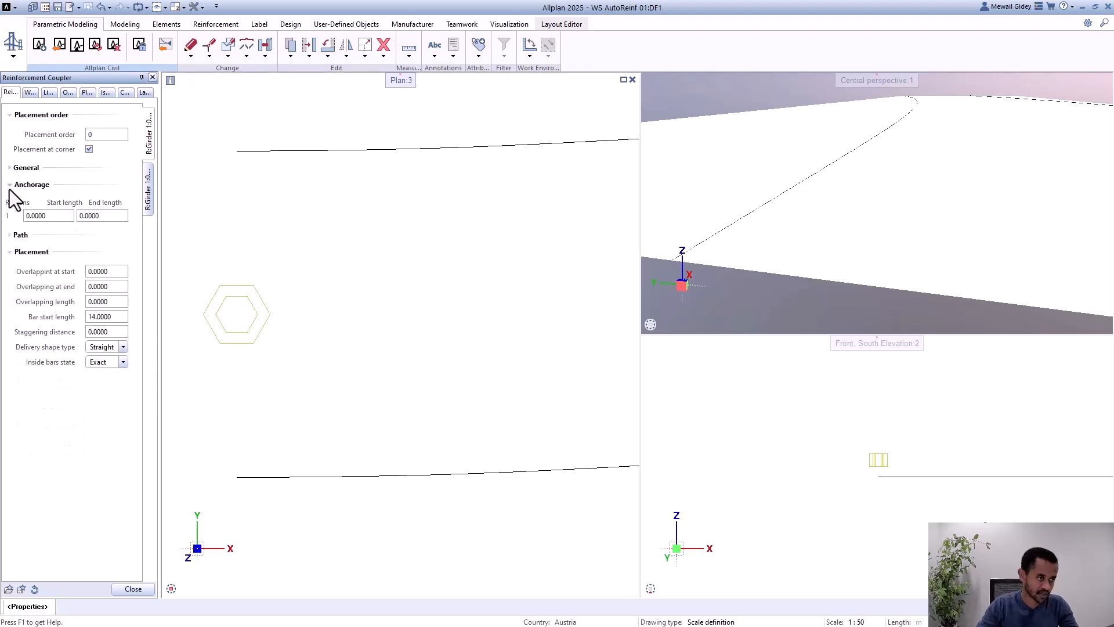
click(10, 184)
click(10, 218)
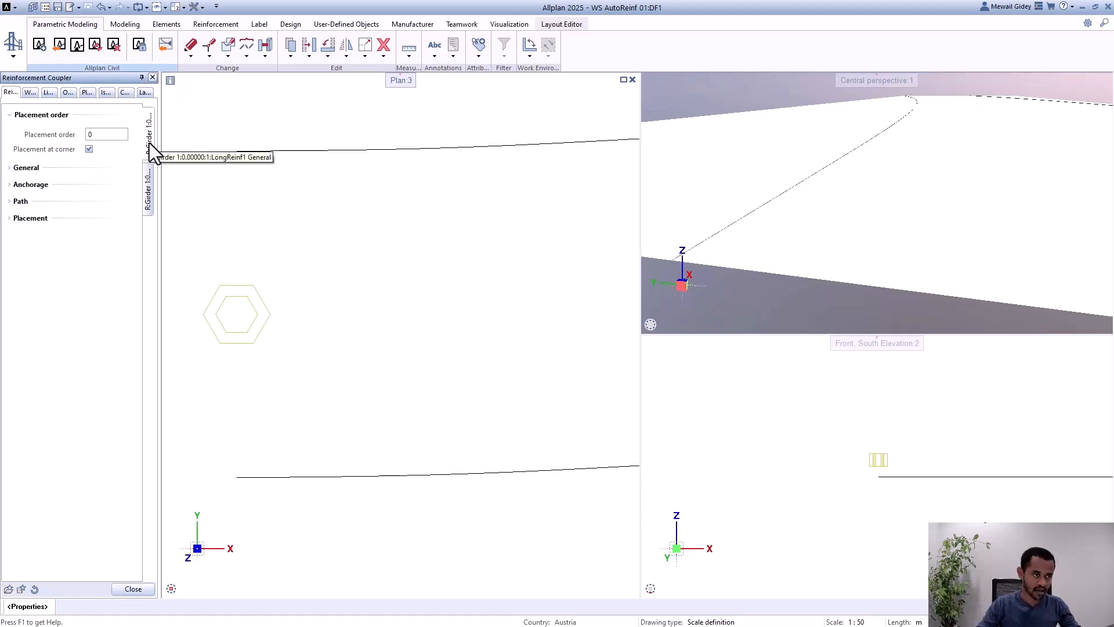
click(149, 182)
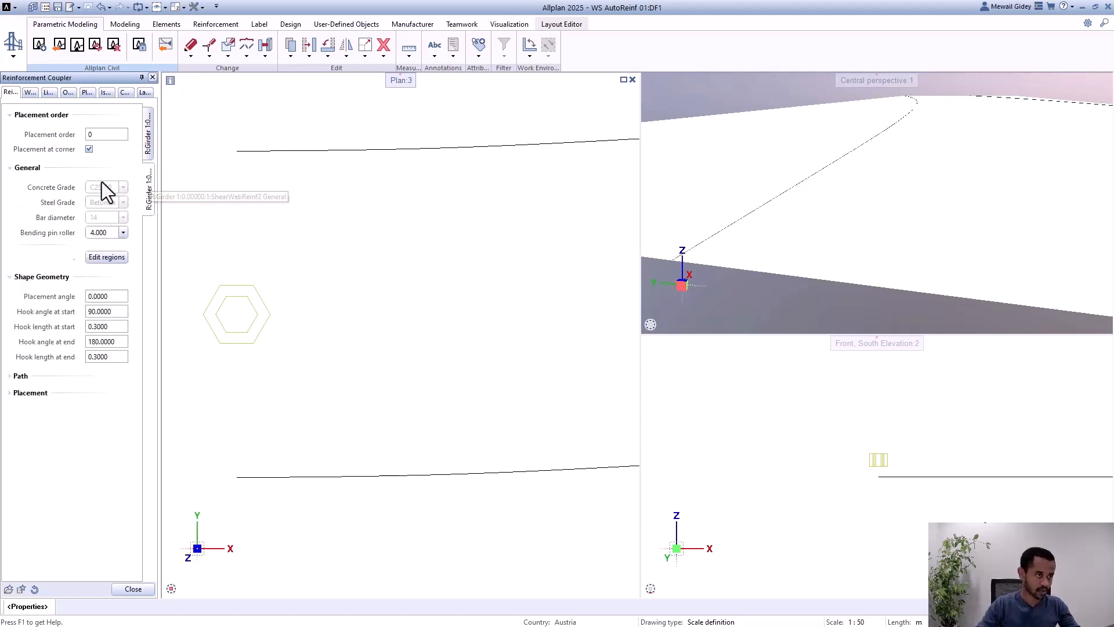
click(9, 168)
click(10, 185)
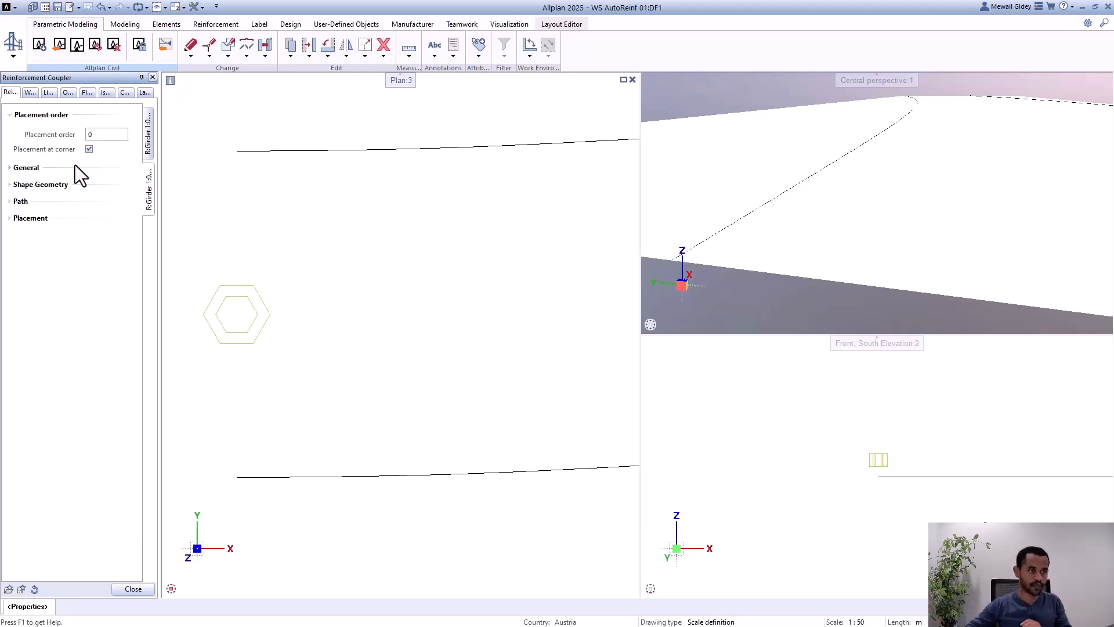
Step: Set the placement order of ShearWebReinf2 to 1, briefly trying -1 as well, and close the coupler's properties
double_click(111, 135)
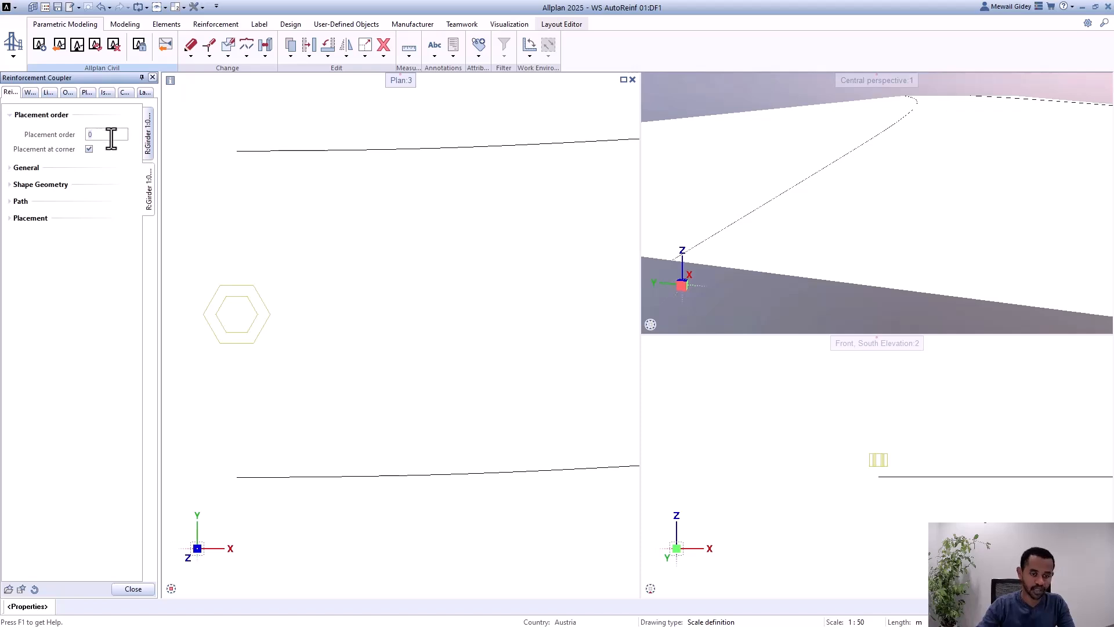
text(1)
click(148, 139)
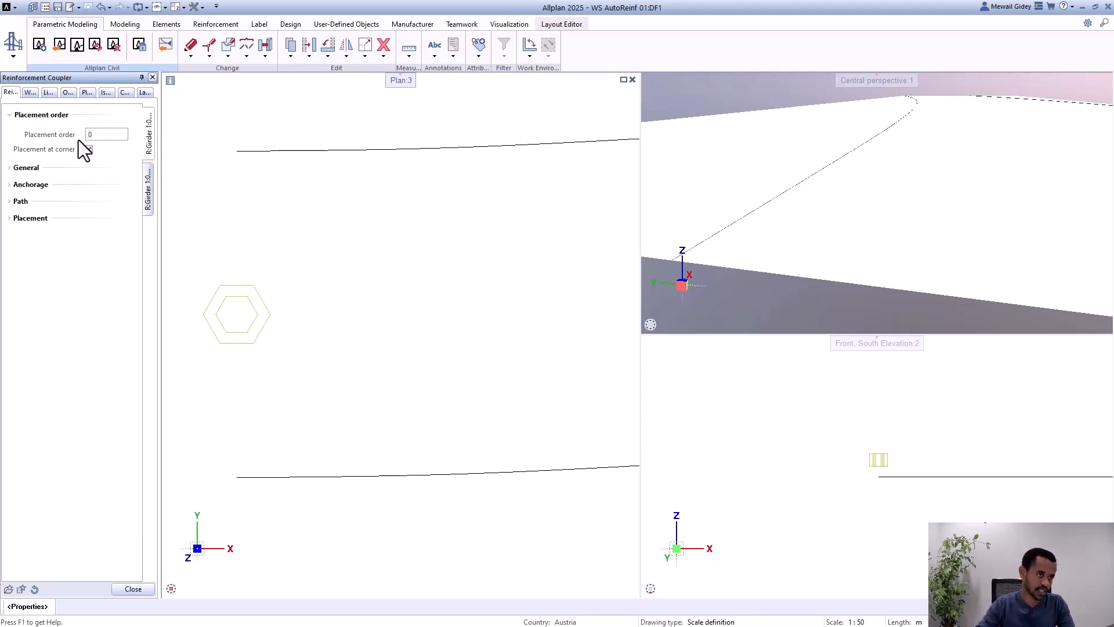
click(147, 190)
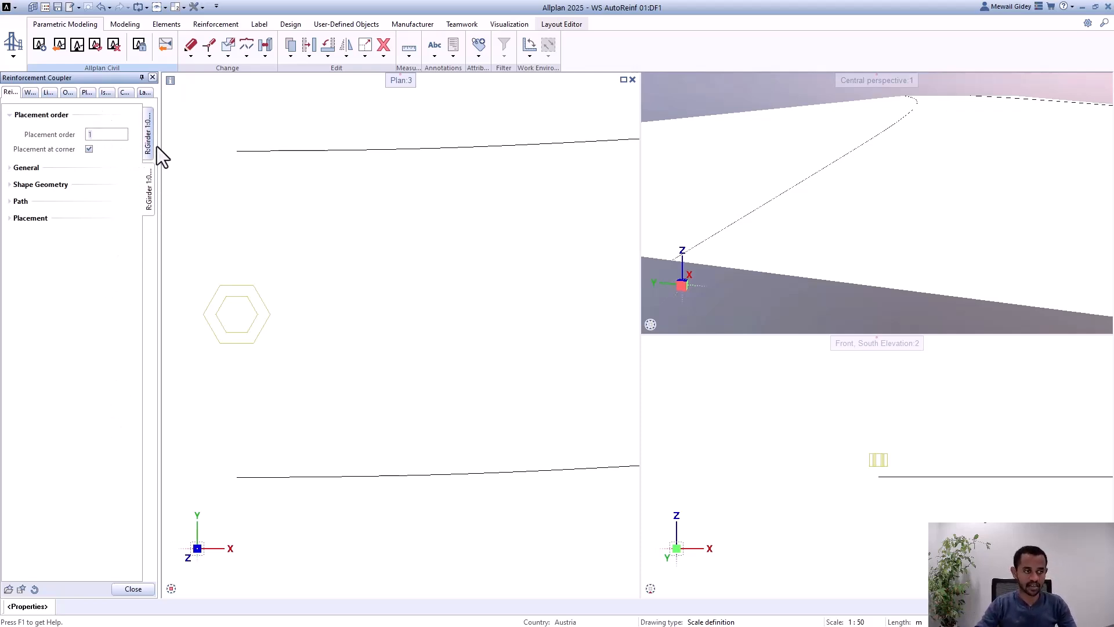
click(95, 134)
text(-1)
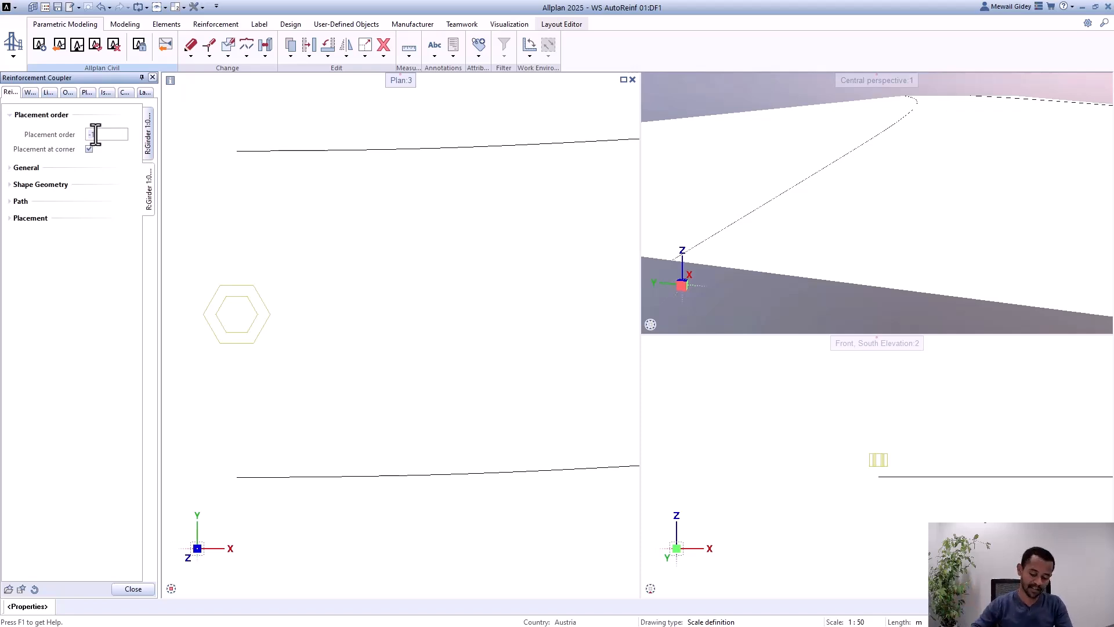
text(1)
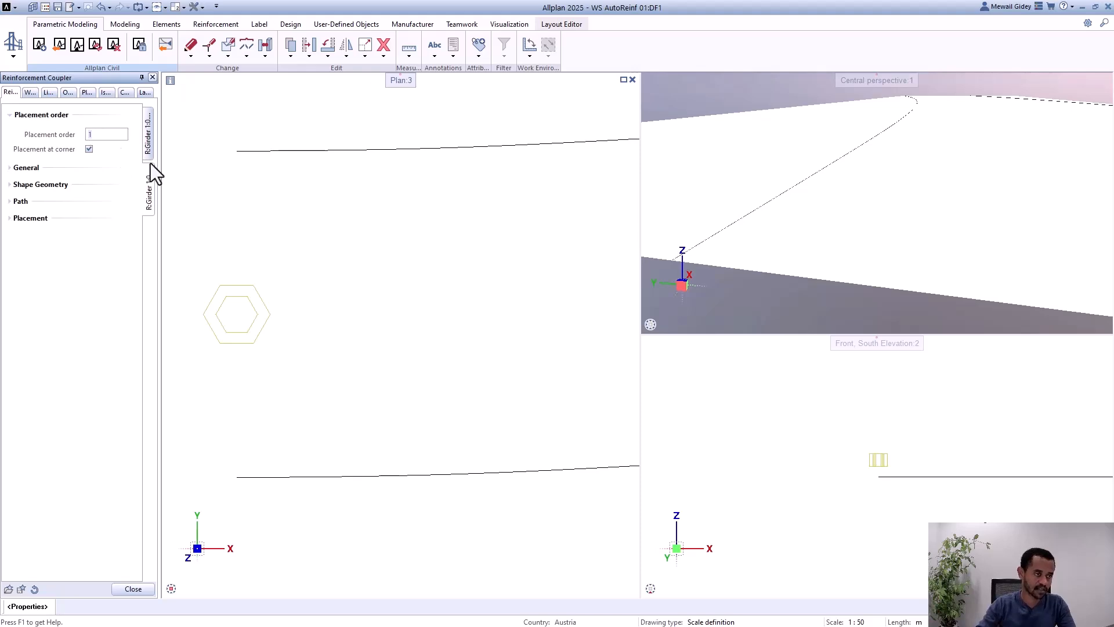
click(133, 589)
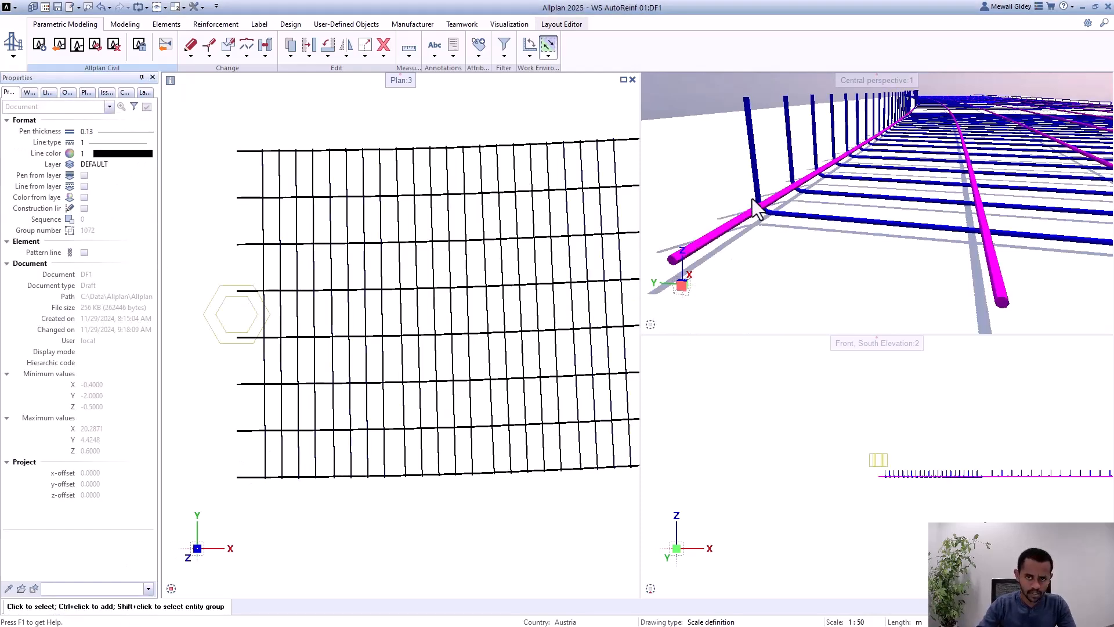
Step: Examine in perspective how the longitudinal bars sit against the shear bars at the upright bends and at the hooked ends
scroll(761, 207, up, 2)
scroll(788, 217, up, 1)
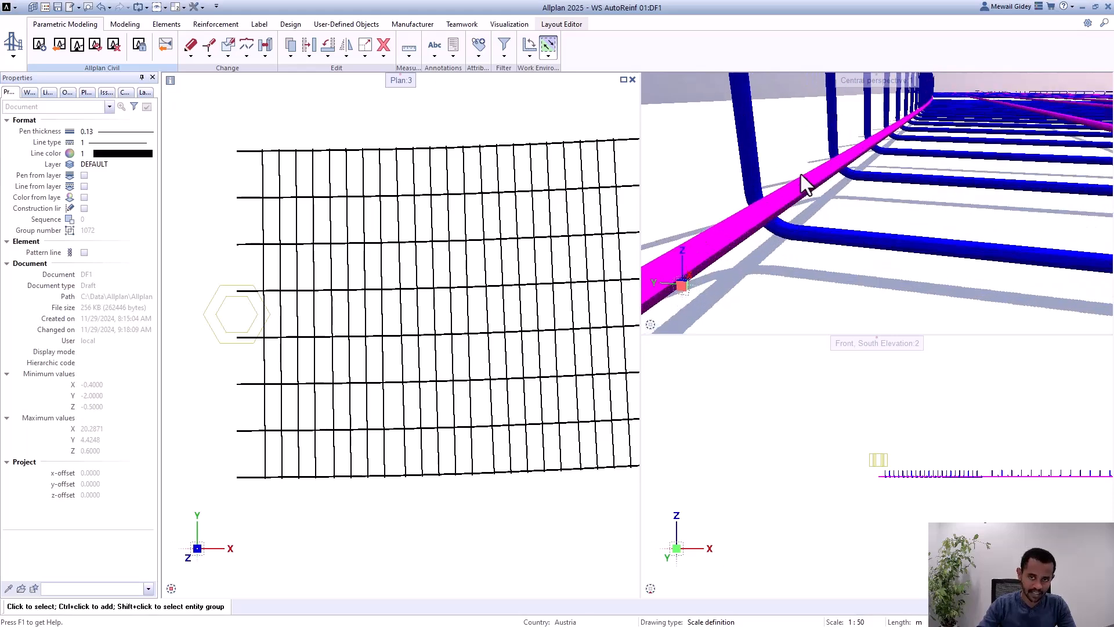
shift+middle_drag(801, 181, 766, 200)
scroll(764, 206, down, 2)
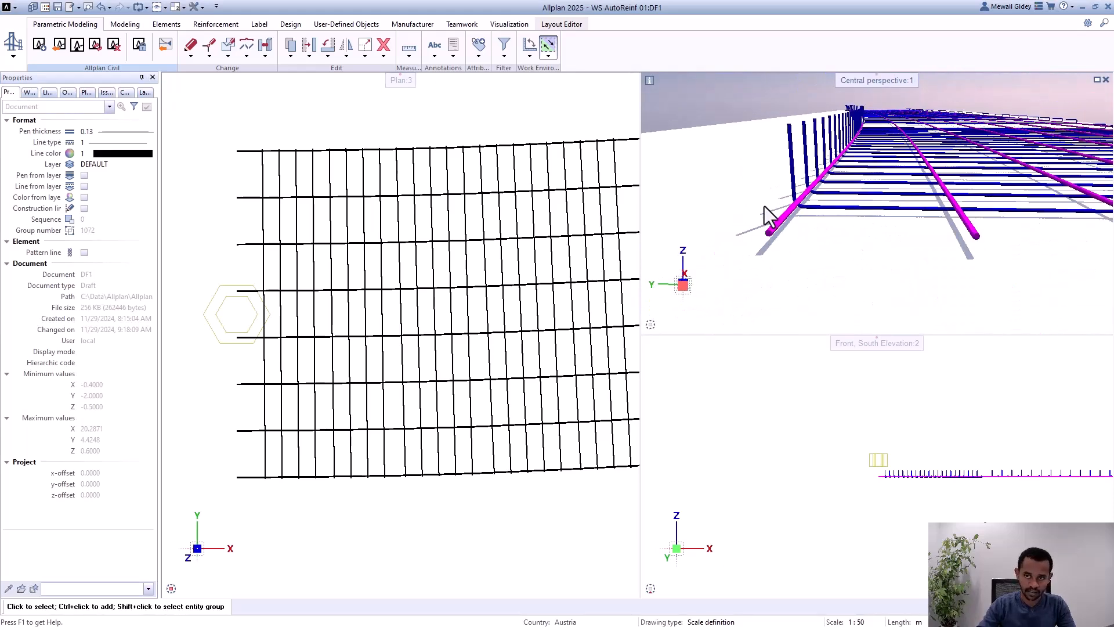
scroll(964, 204, up, 2)
mouse_move(943, 224)
shift+middle_down()
mouse_move(944, 262)
mouse_move(940, 239)
shift+middle_up()
scroll(729, 200, down, 2)
shift+middle_drag(729, 200, 1023, 211)
scroll(1020, 202, up, 6)
scroll(1046, 217, down, 3)
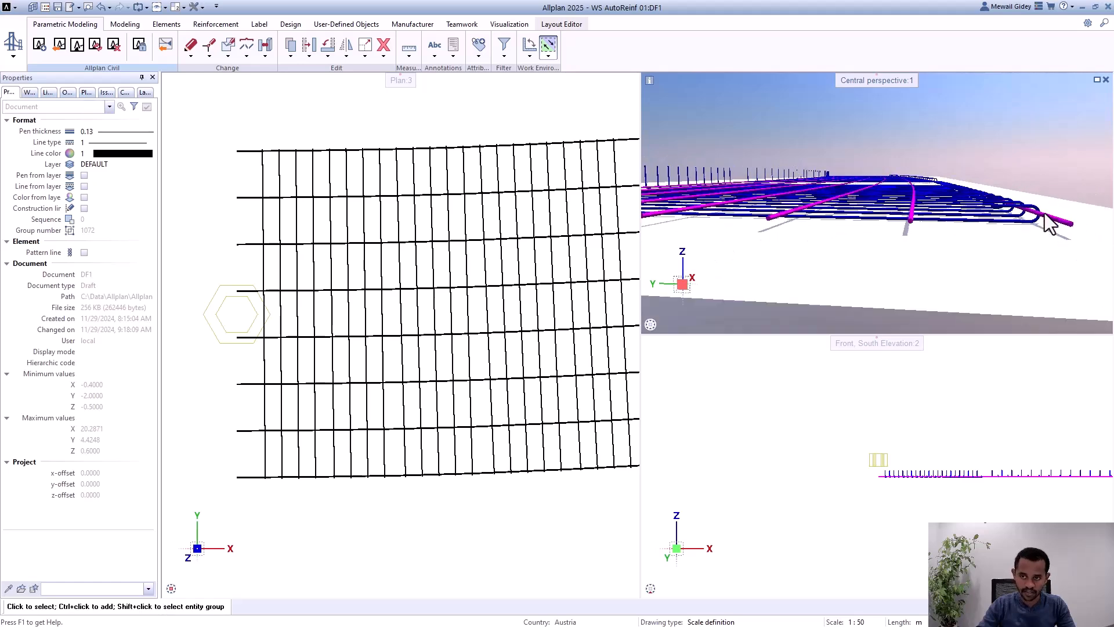
Step: Examine in perspective how the longitudinal bars pass the hooked ends and the upright bends of the shear bars
shift+middle_drag(890, 219, 924, 228)
scroll(932, 218, up, 1)
scroll(965, 211, down, 4)
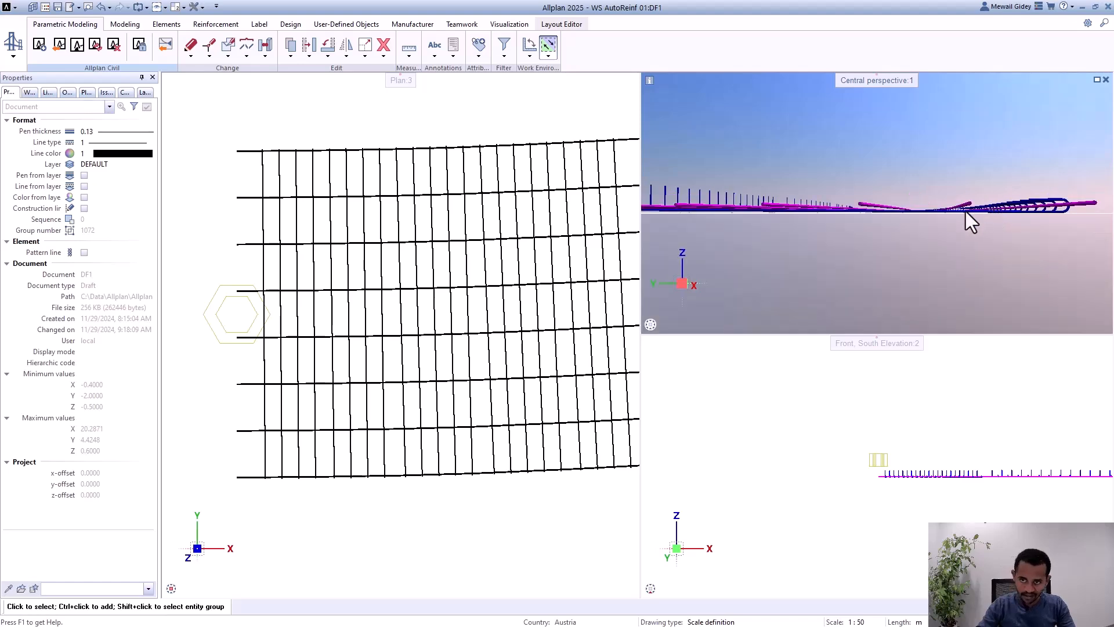
scroll(914, 202, up, 5)
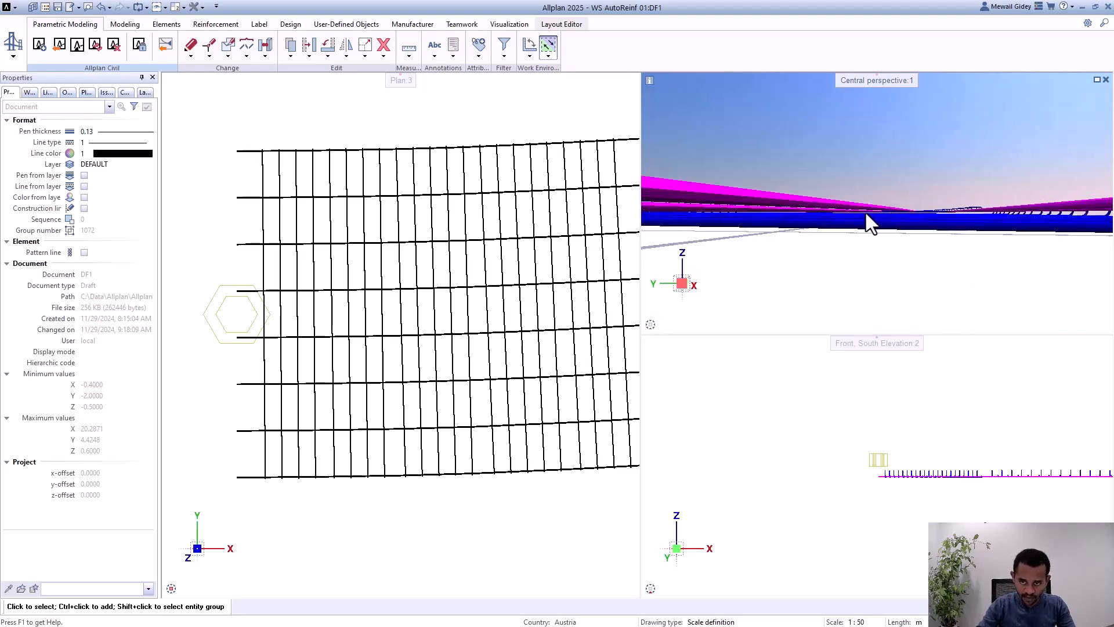
scroll(974, 216, down, 3)
shift+middle_drag(974, 220, 940, 242)
scroll(940, 242, up, 4)
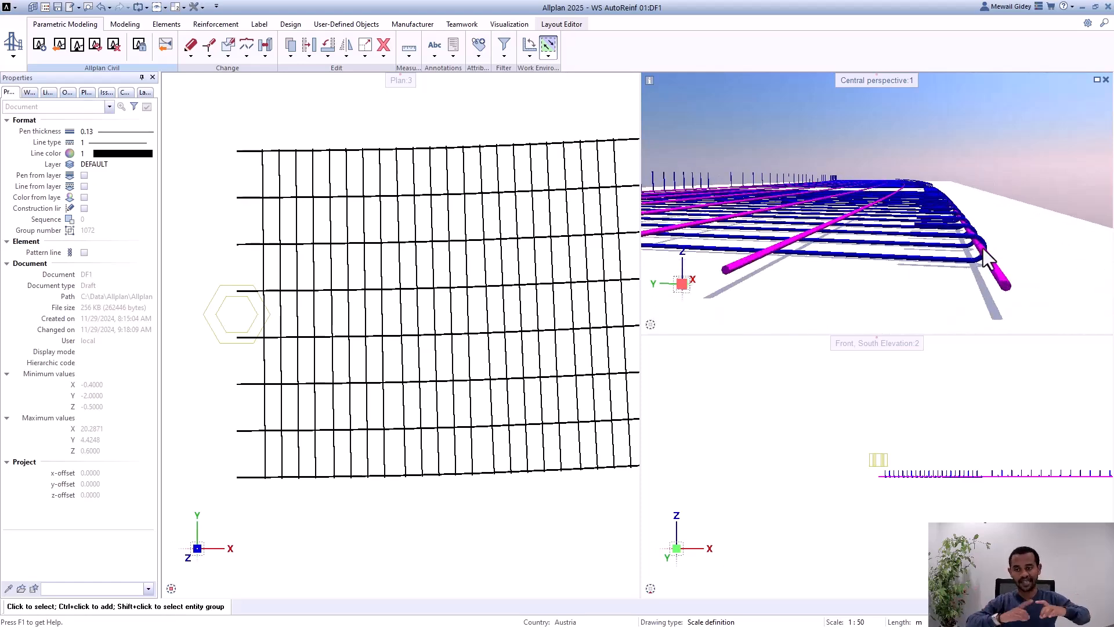
scroll(1020, 204, down, 5)
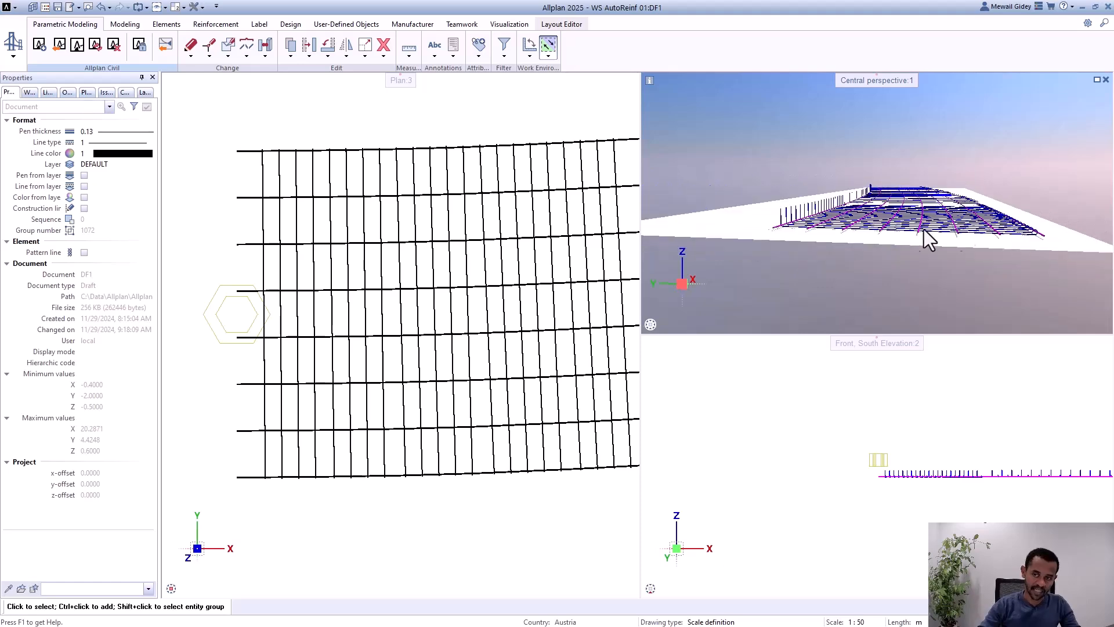
scroll(789, 230, up, 5)
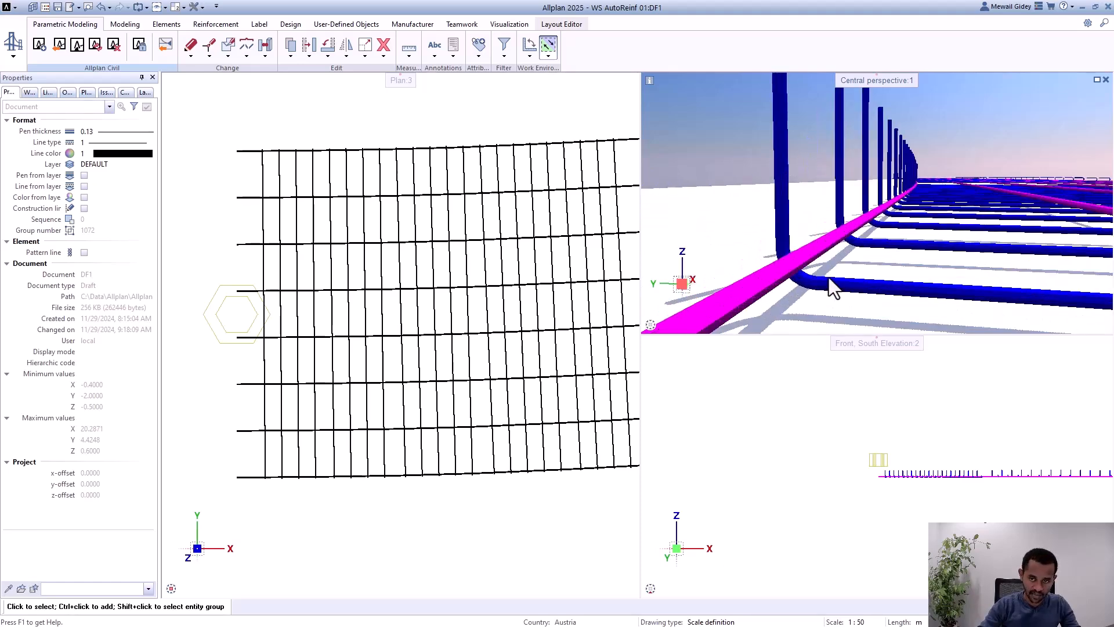
scroll(733, 260, down, 3)
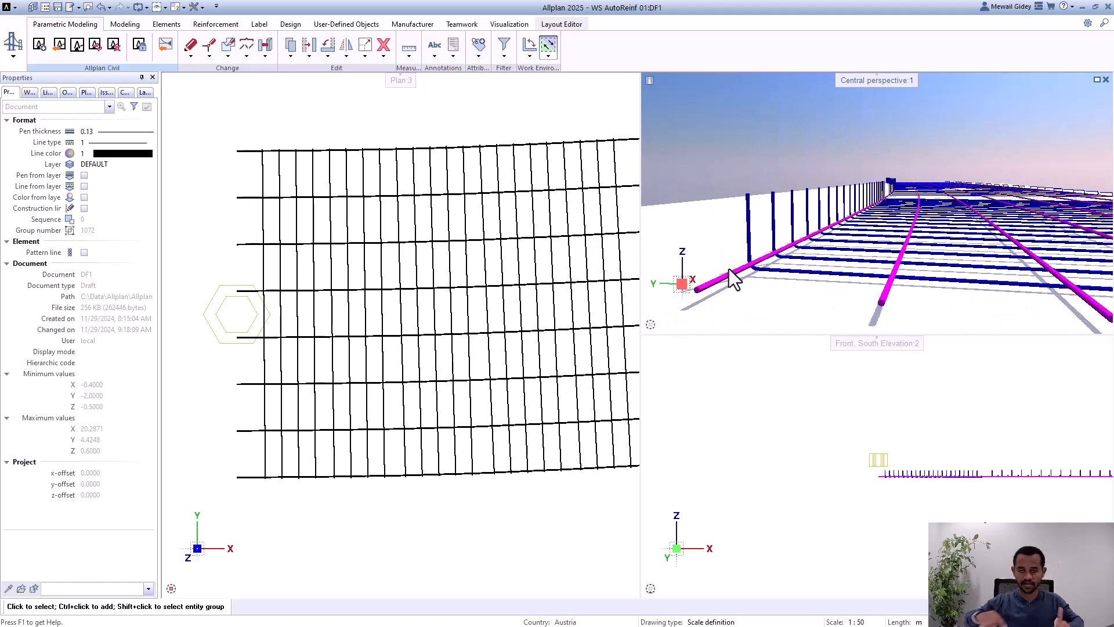
Step: Apply placement at corner only to the longitudinal bars in the reinforcement coupler and close its properties
click(207, 312)
double_click(212, 305)
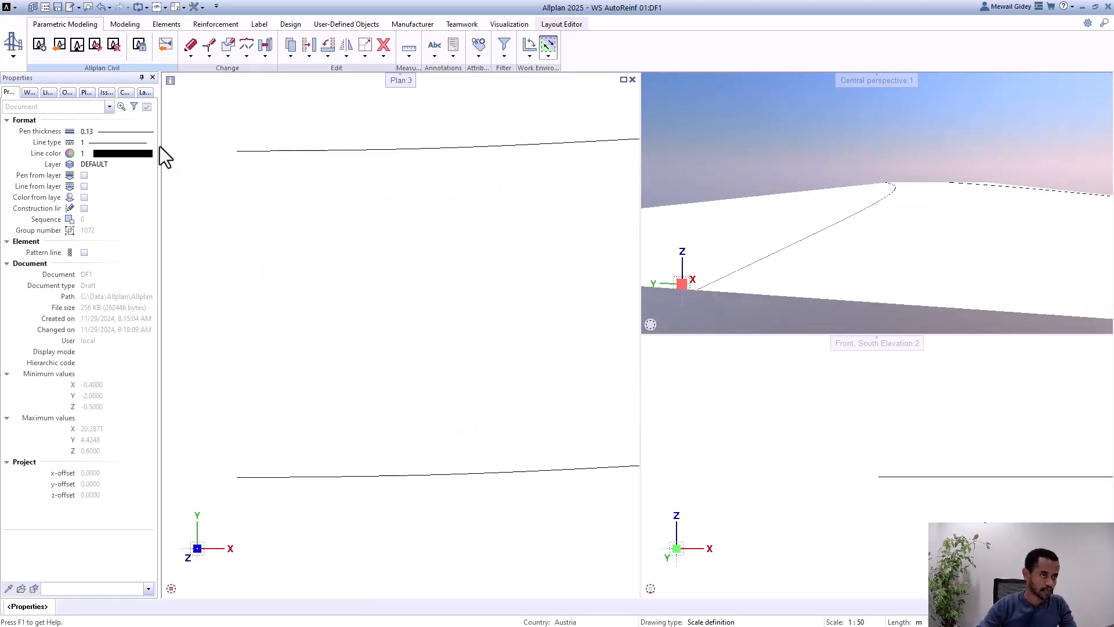
click(148, 187)
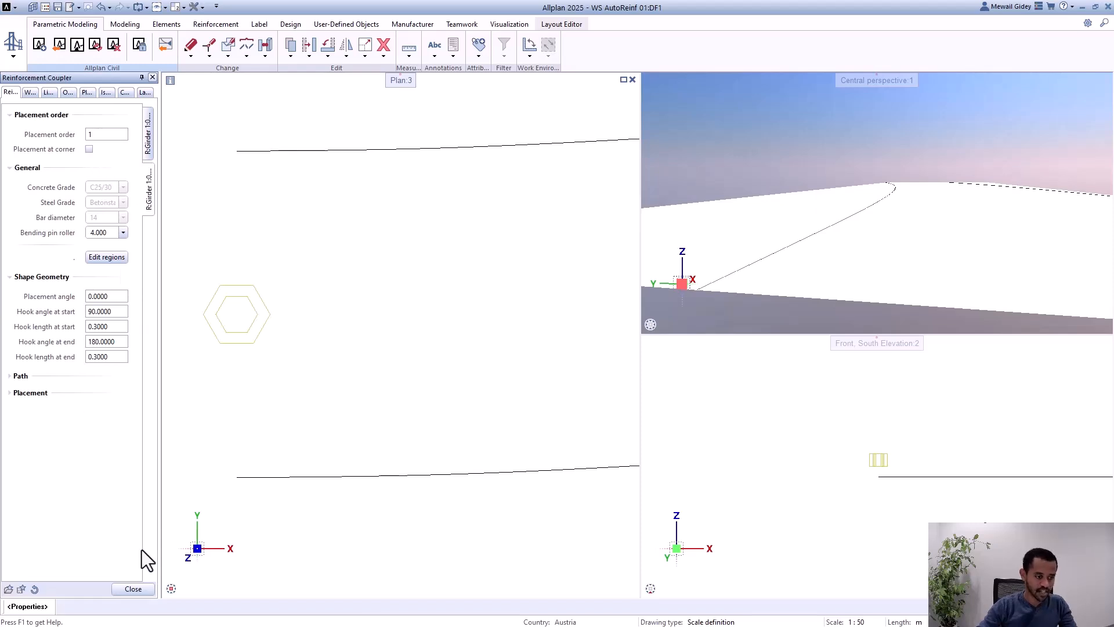
click(133, 589)
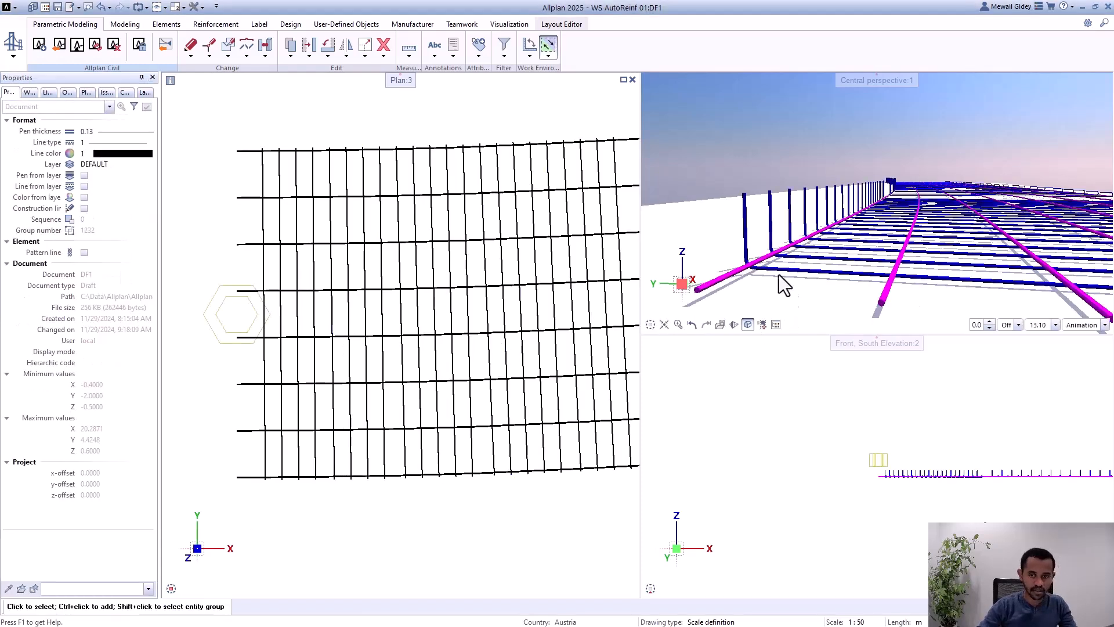
Step: Inspect the updated bars in perspective, comparing the corner bars with the shear bars' upright bends, hooked ends and overall mesh
scroll(757, 265, up, 2)
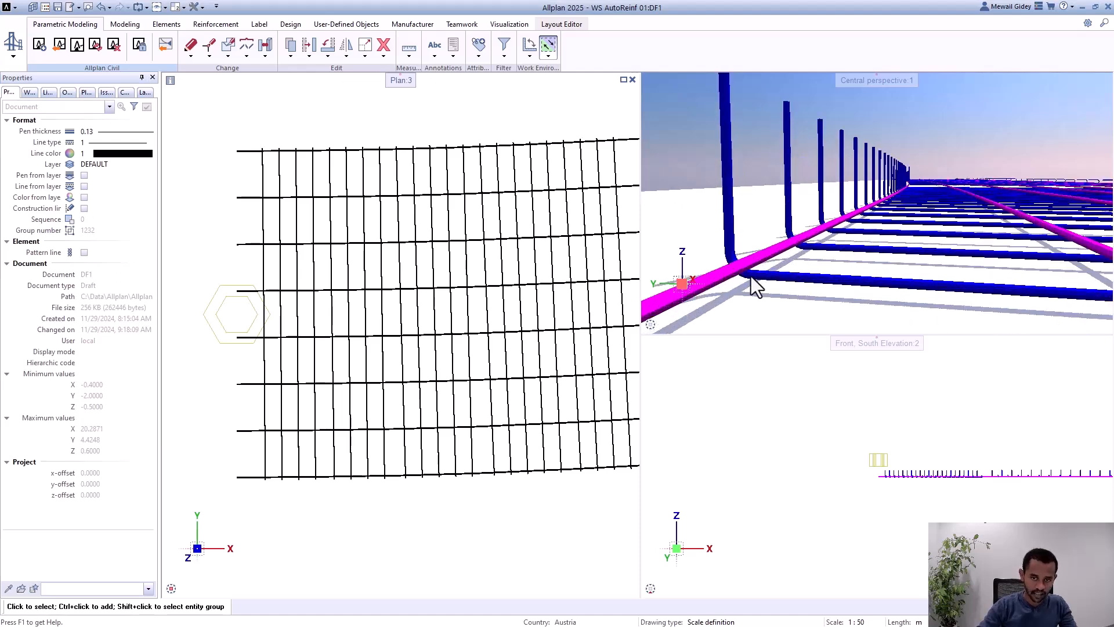
scroll(718, 255, down, 2)
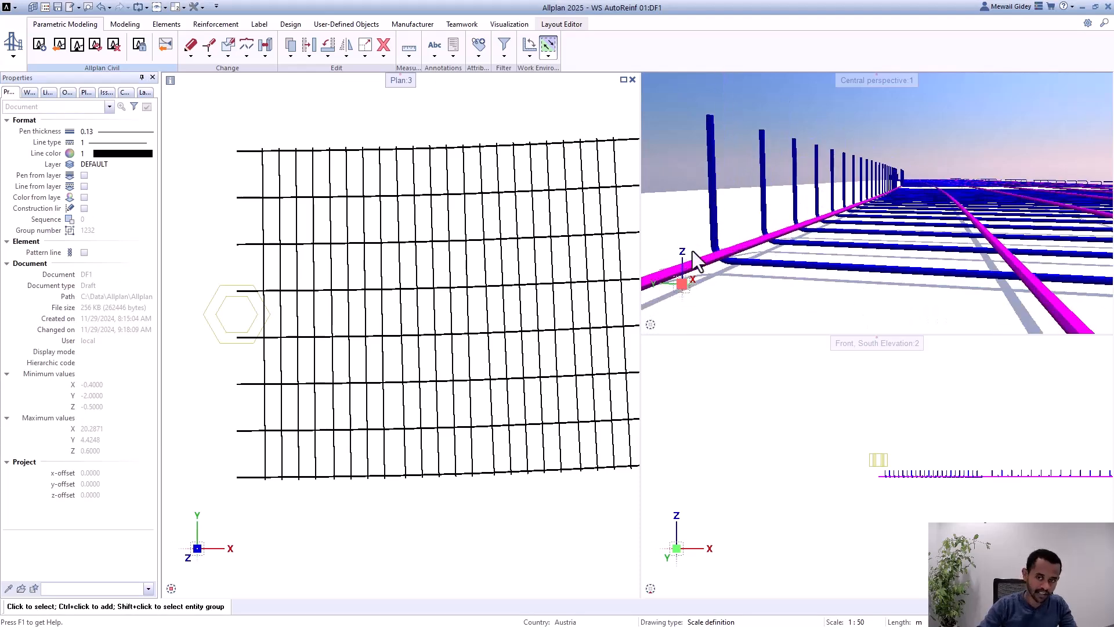
scroll(694, 249, down, 2)
scroll(854, 265, up, 2)
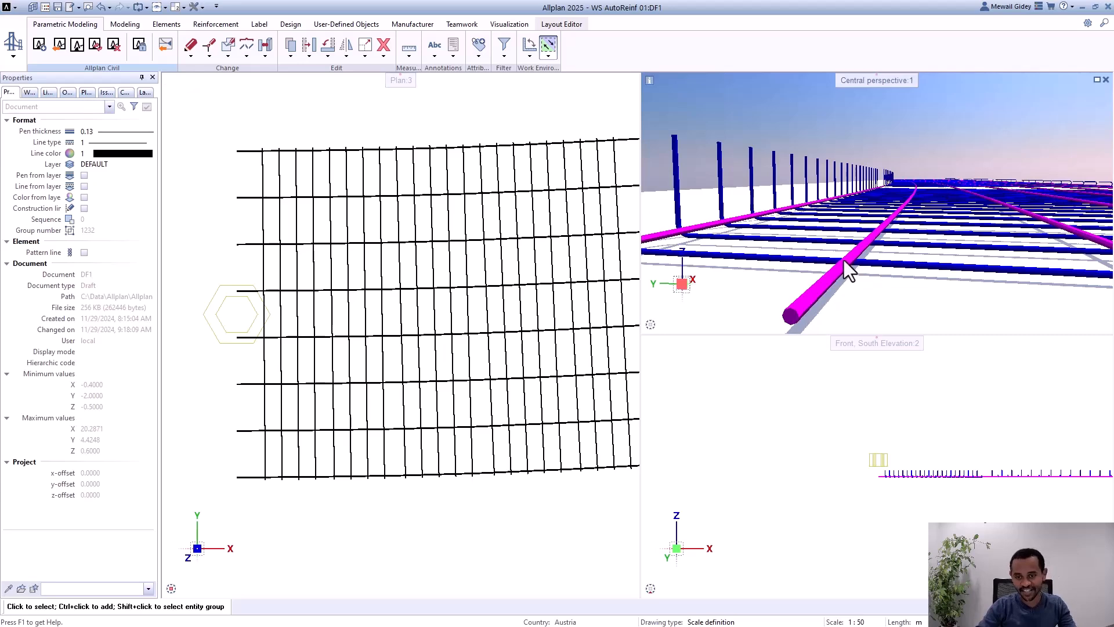
shift+middle_drag(844, 260, 897, 273)
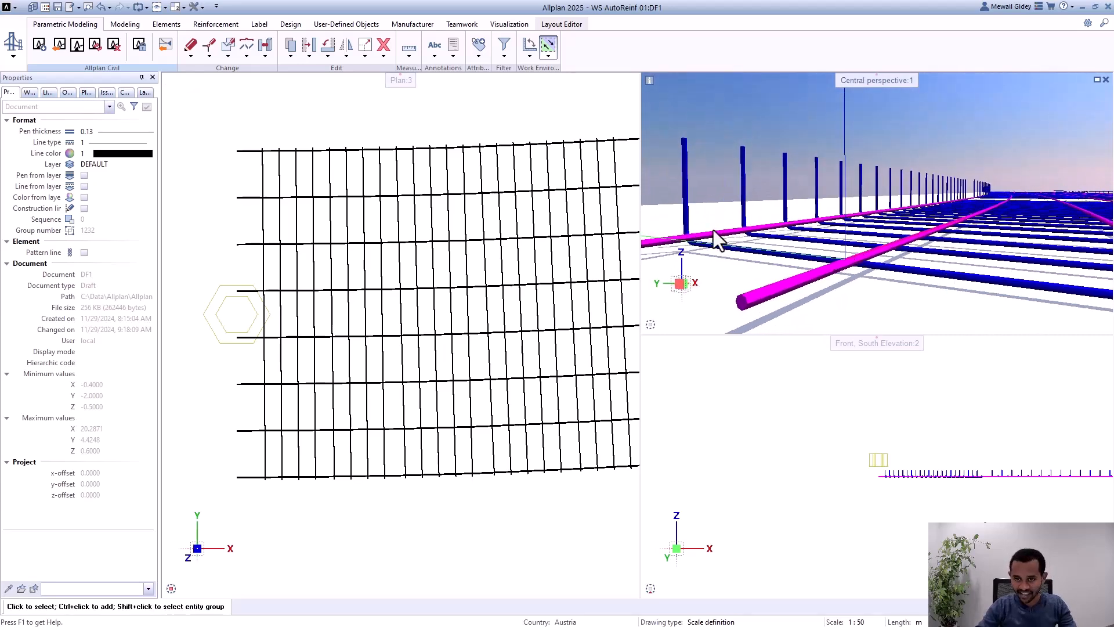
scroll(709, 236, down, 3)
scroll(928, 273, down, 1)
scroll(1040, 262, up, 4)
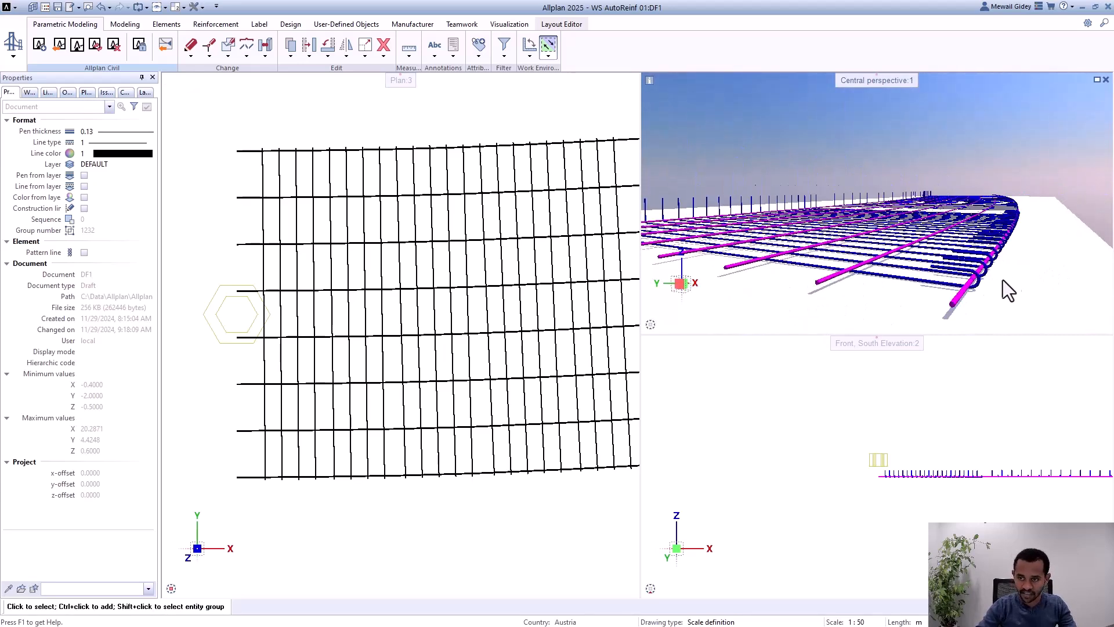
shift+middle_drag(940, 299, 783, 287)
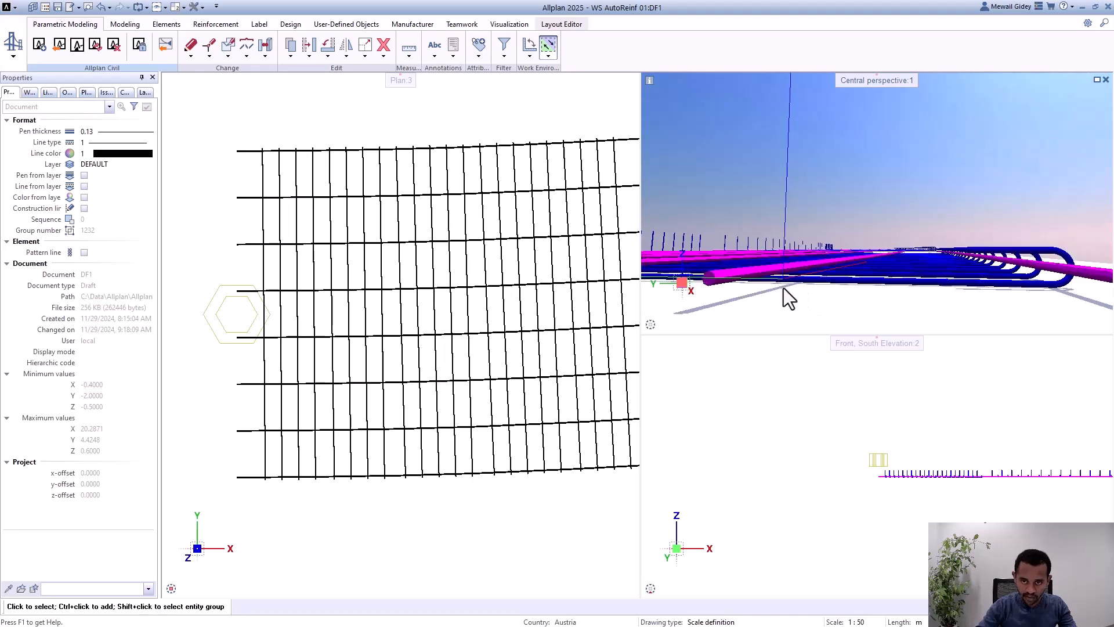
shift+middle_drag(908, 263, 803, 194)
scroll(760, 230, up, 7)
scroll(789, 221, down, 4)
scroll(740, 226, up, 3)
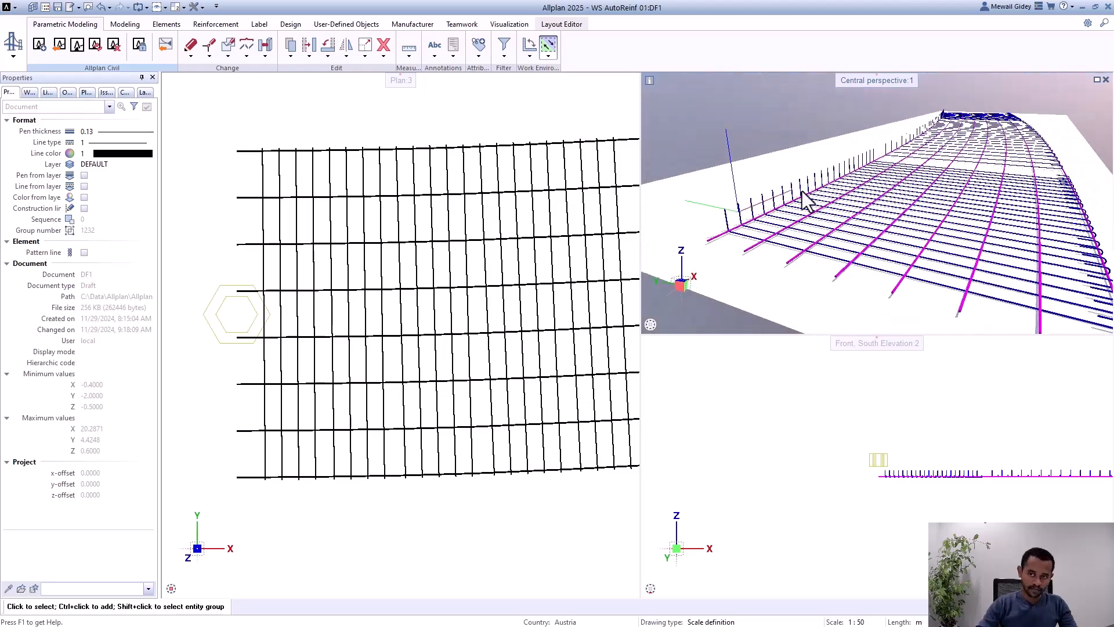
scroll(725, 173, down, 4)
scroll(868, 244, up, 6)
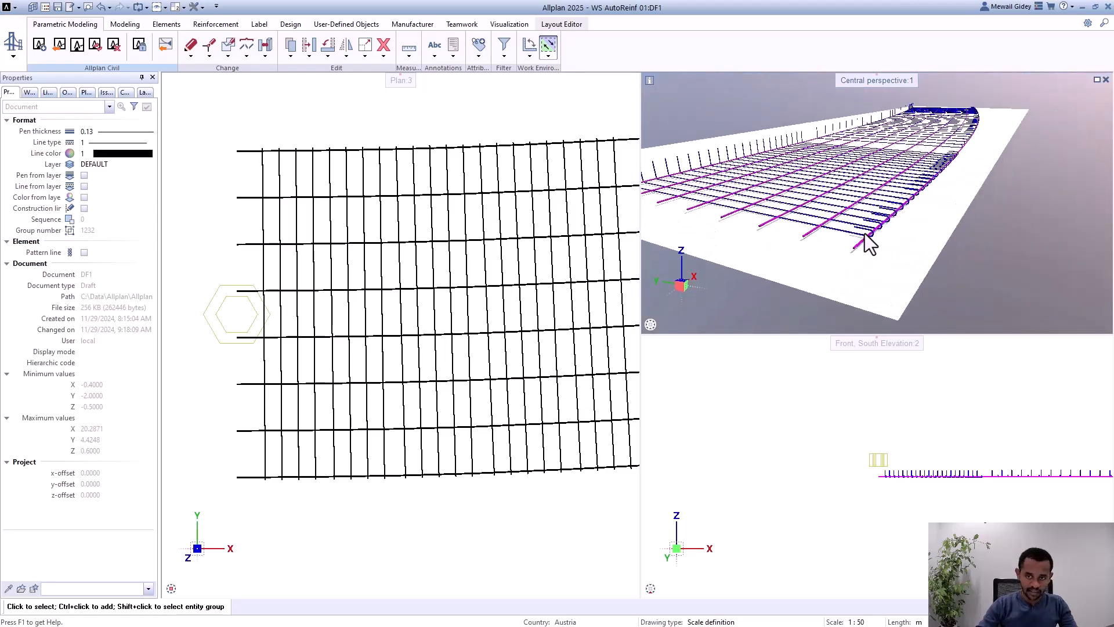
Step: Set the shear bars' hook angle at end to -90 in the reinforcement coupler and close its properties
double_click(224, 323)
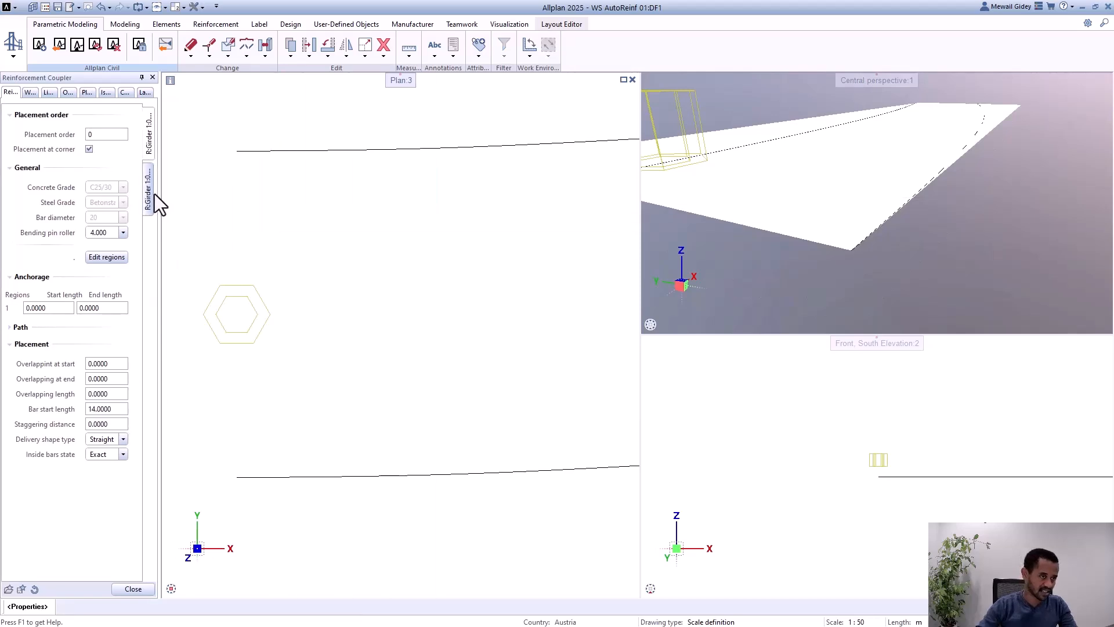
click(150, 193)
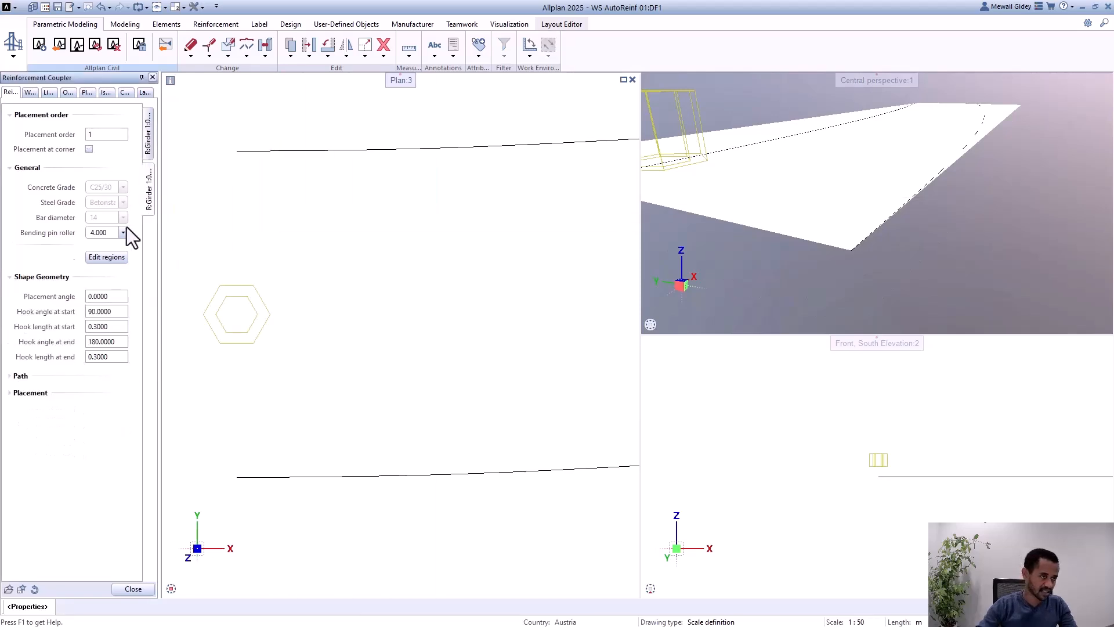
click(122, 342)
text(-90)
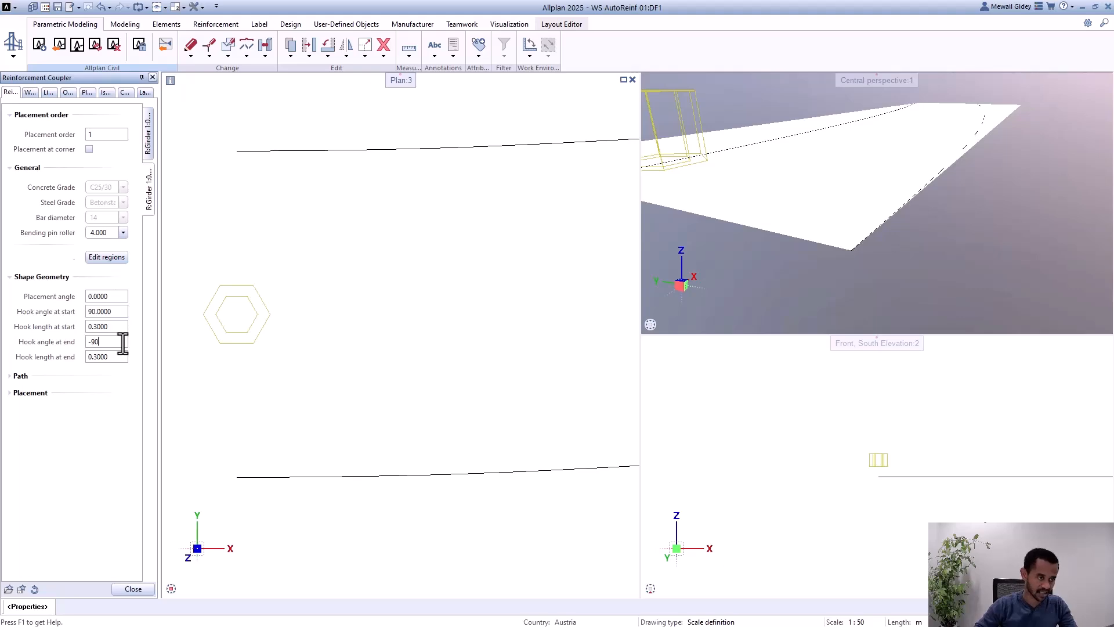
key(Return)
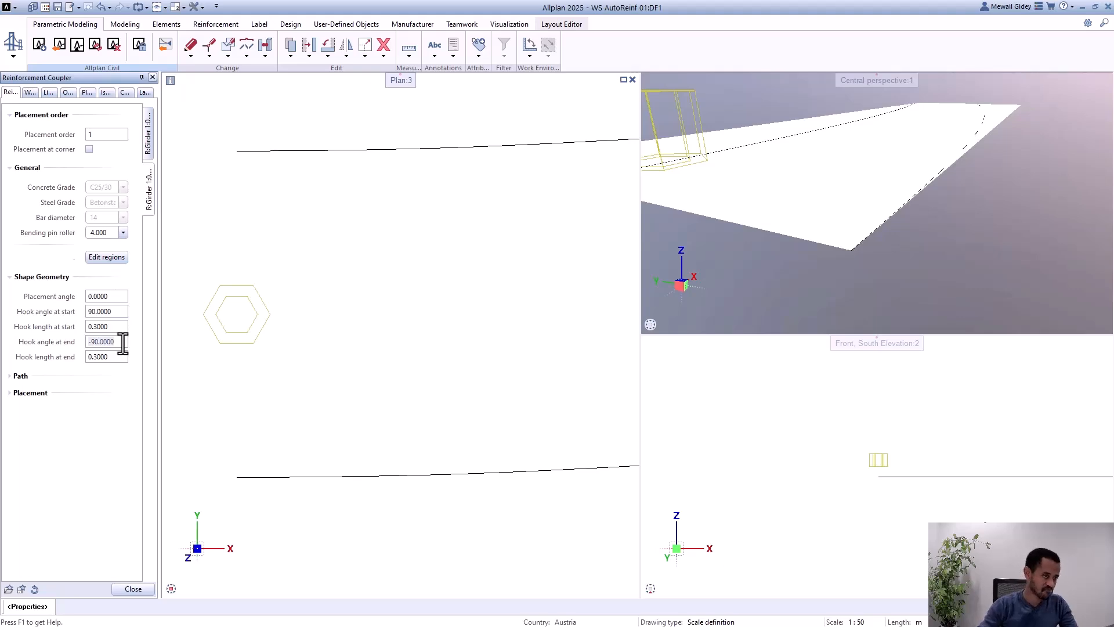
click(133, 589)
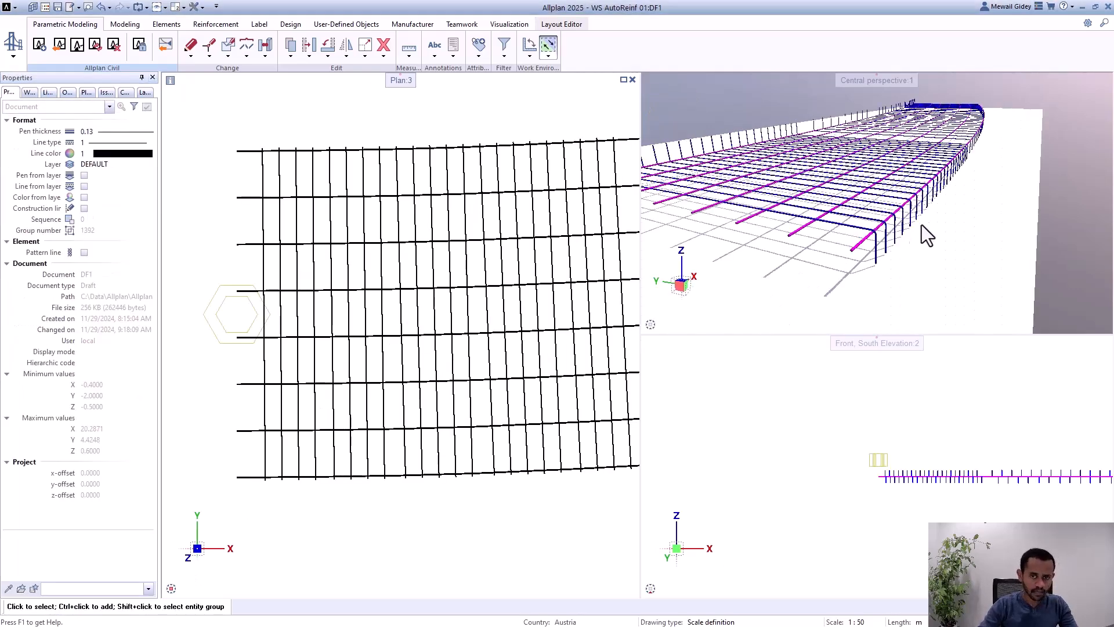
Step: Check in perspective how the longitudinal bars lie at the upward bends, the downward bends and the middle of the shear bars
scroll(737, 203, up, 8)
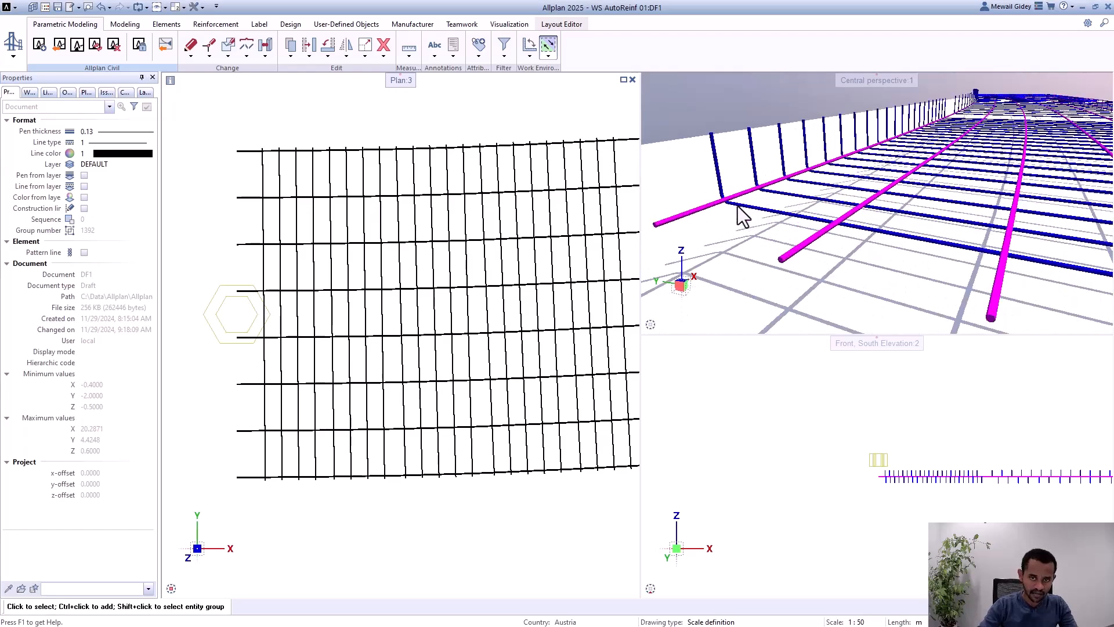
scroll(720, 210, down, 10)
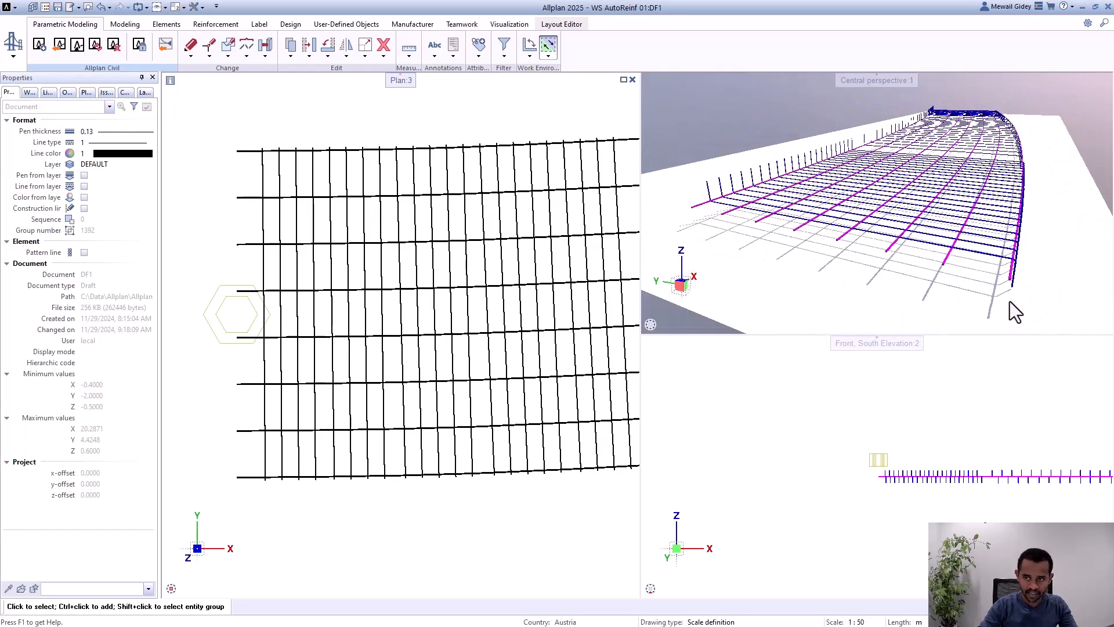
scroll(1015, 285, up, 3)
scroll(1015, 263, up, 3)
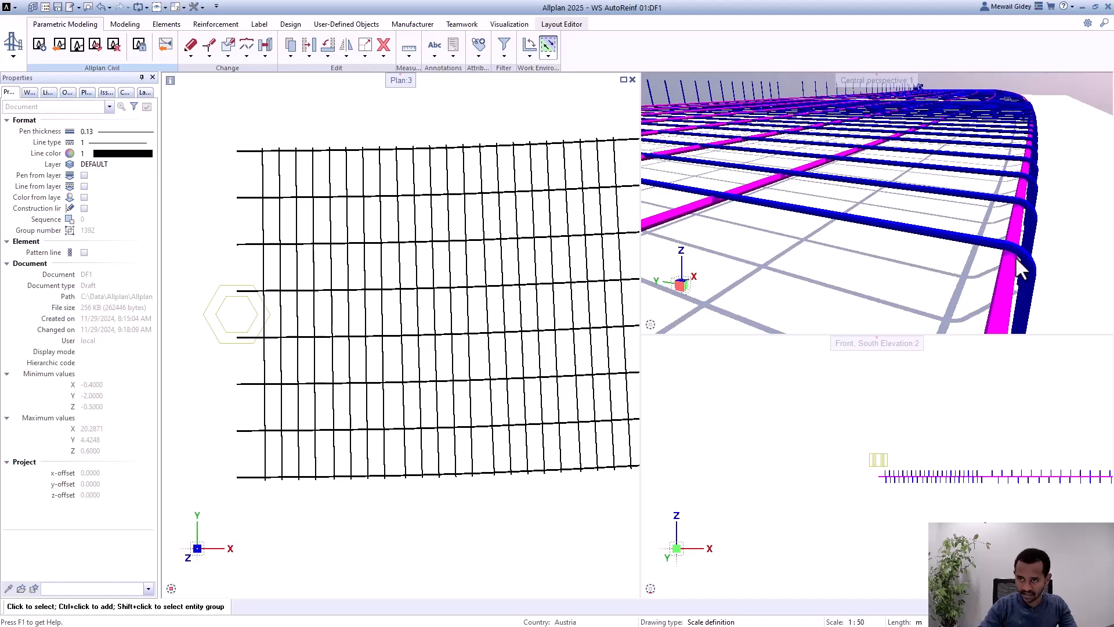
scroll(1003, 279, down, 4)
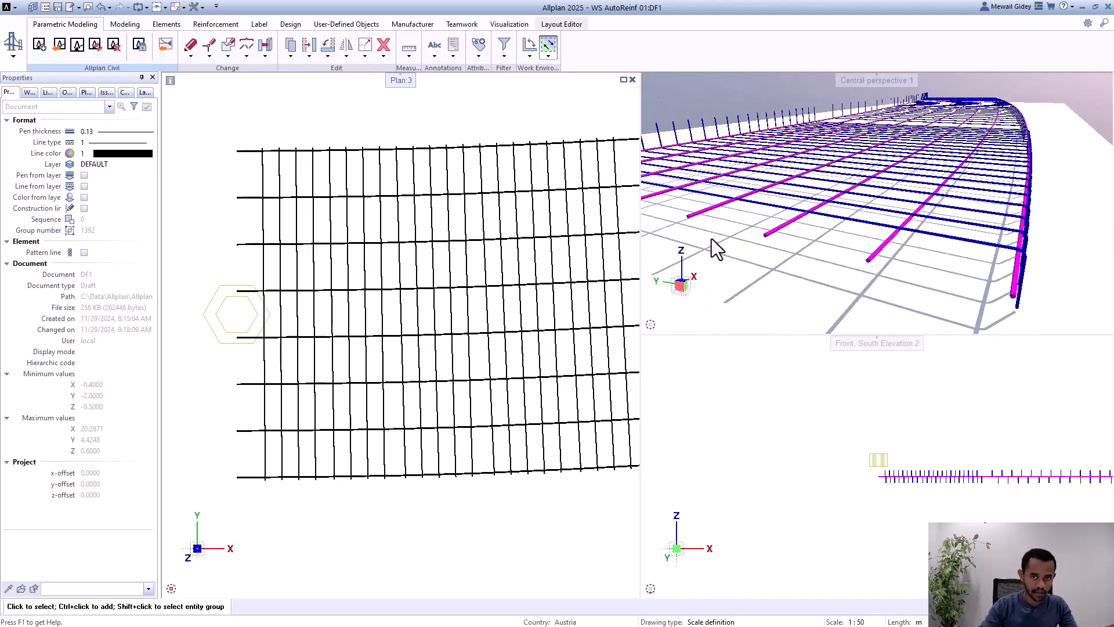
scroll(788, 203, up, 5)
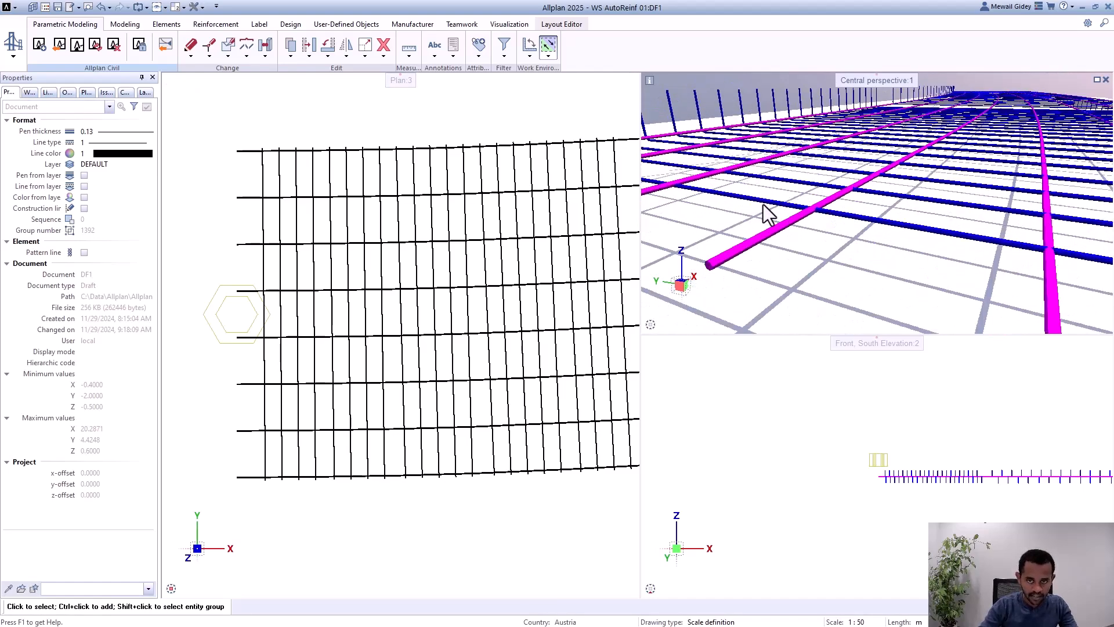
scroll(860, 211, down, 3)
scroll(731, 192, up, 3)
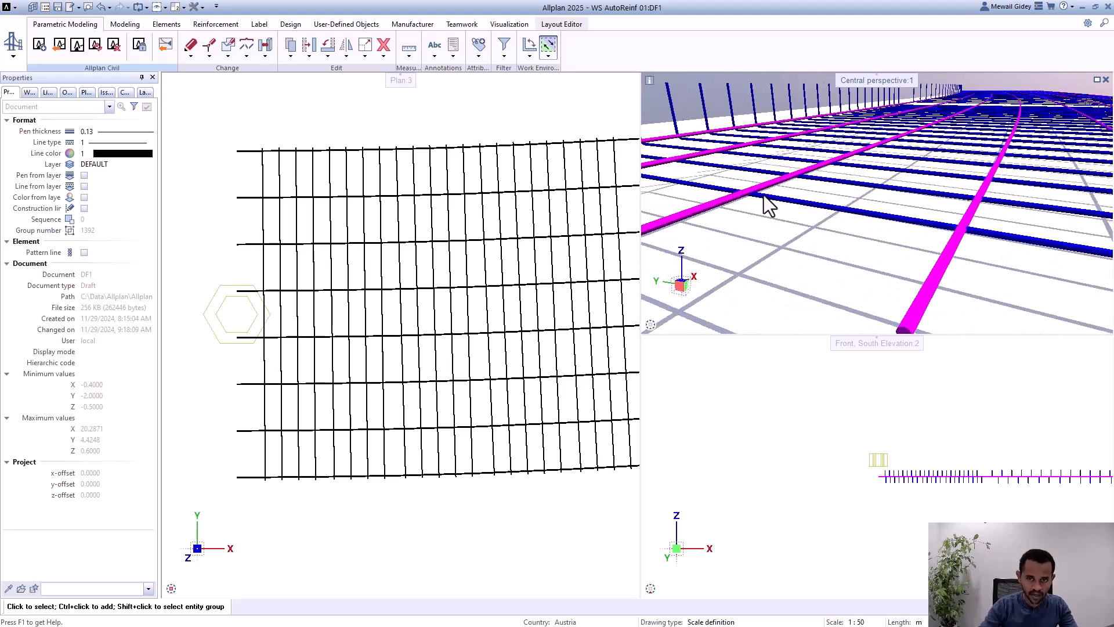
scroll(817, 226, down, 3)
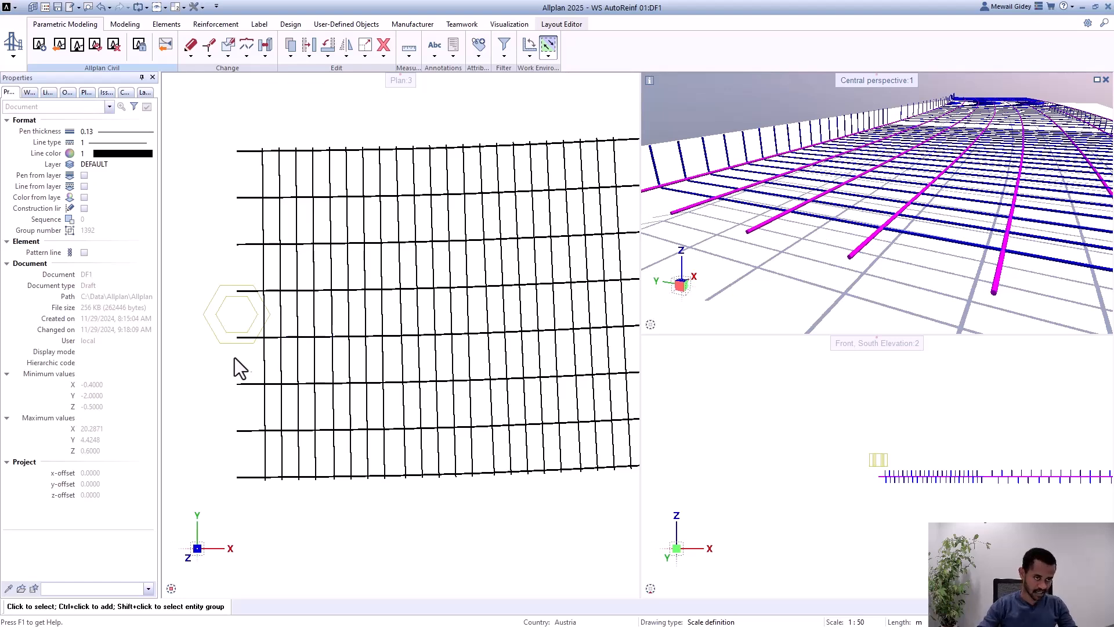
Step: Swap the coupler's placement order by setting the shear bars to 0 and the longitudinal bars to 1, and close its properties
double_click(218, 327)
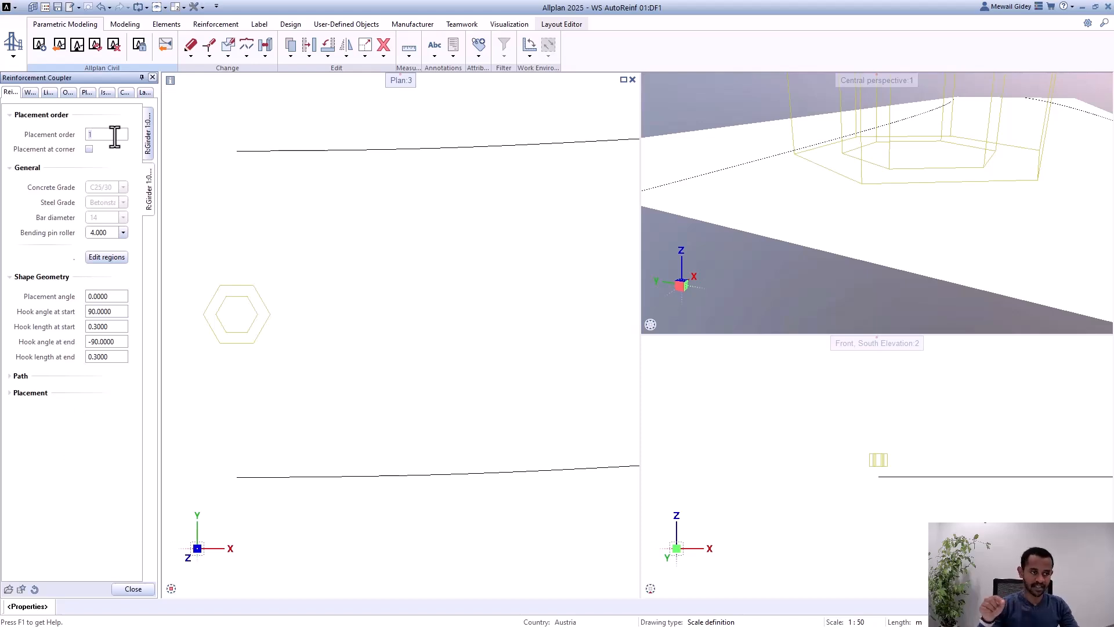
text(0)
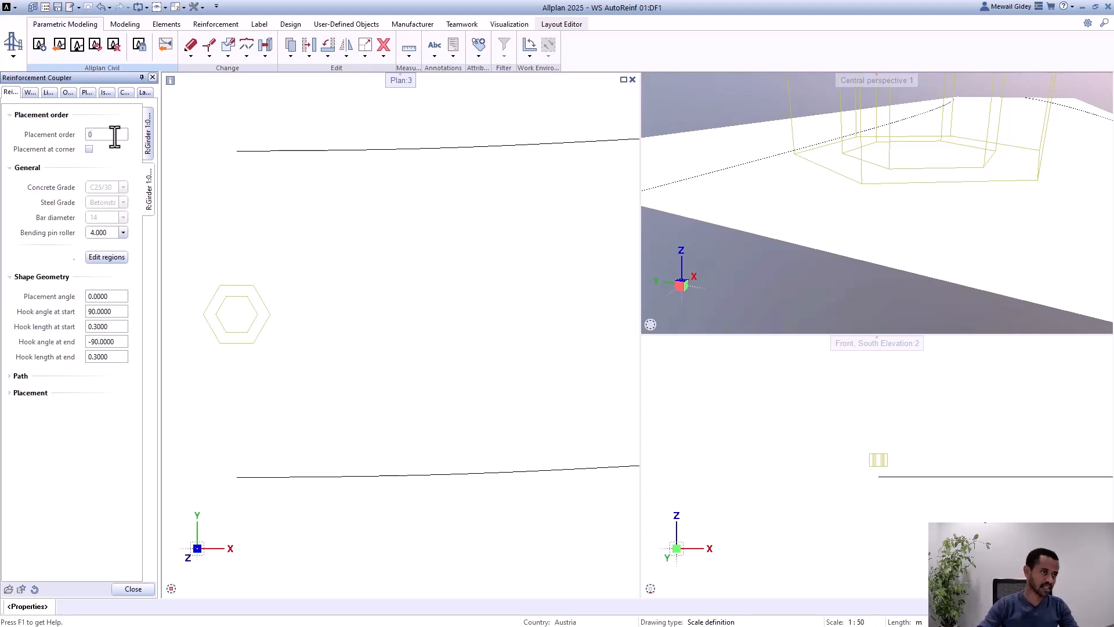
click(153, 146)
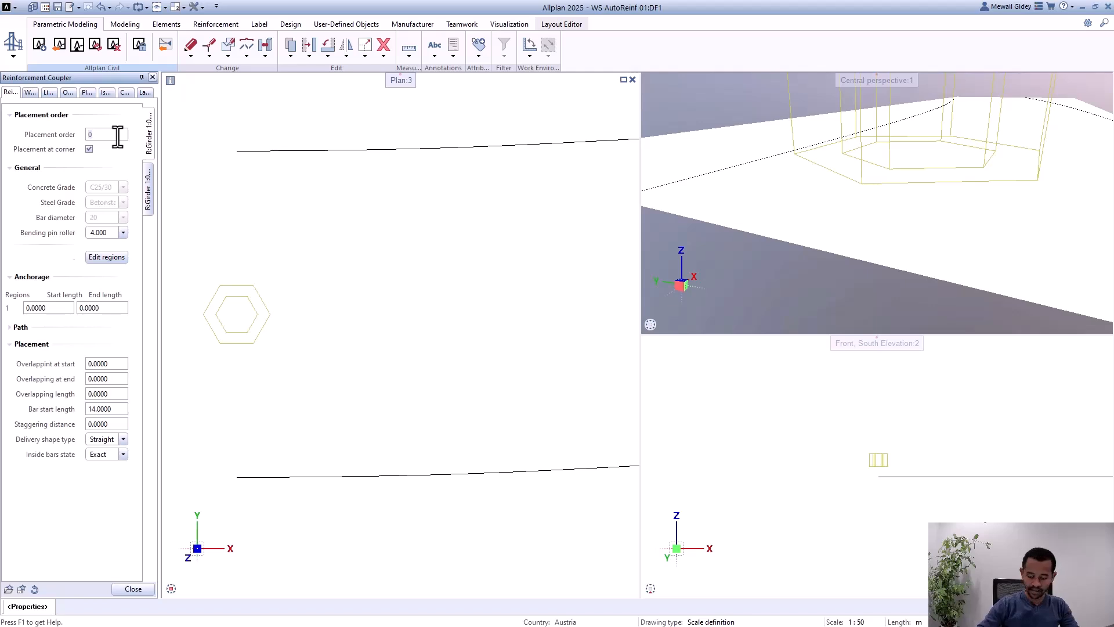
click(117, 137)
text(1)
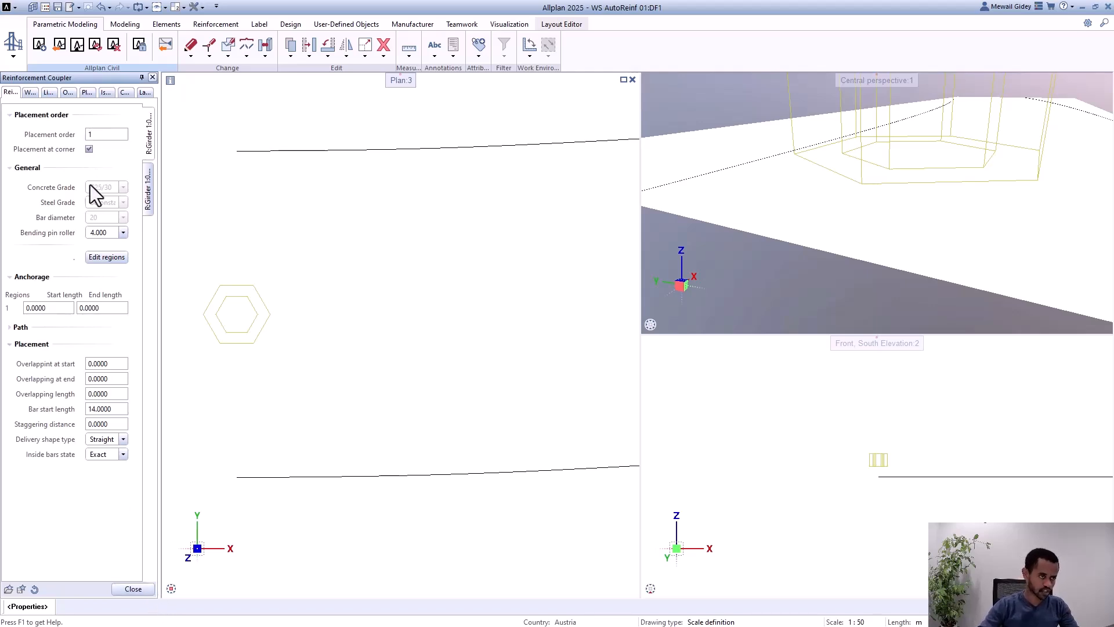
click(133, 589)
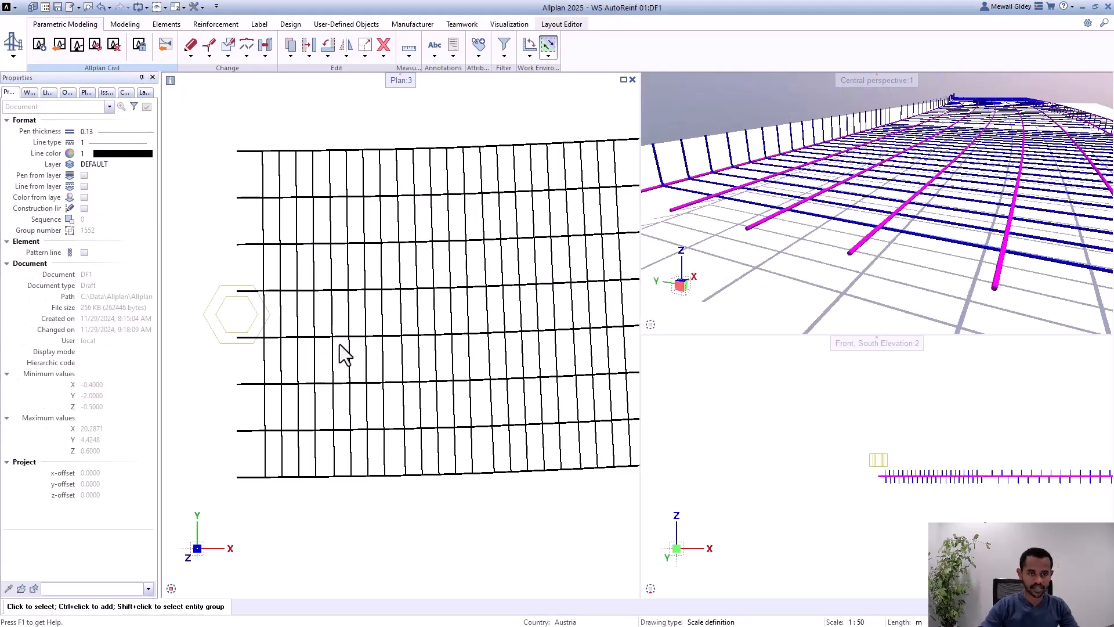
scroll(898, 170, down, 3)
scroll(761, 170, up, 4)
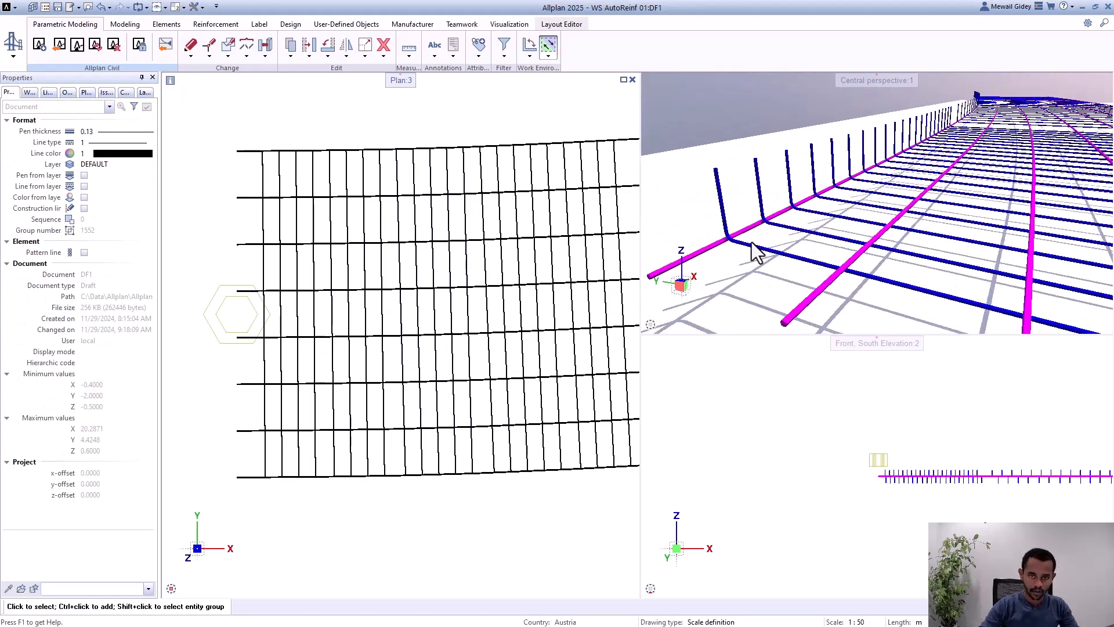
Step: Inspect in perspective how the reordered longitudinal bars lie against the shear bars at the upward bends and along the middle
scroll(864, 262, up, 2)
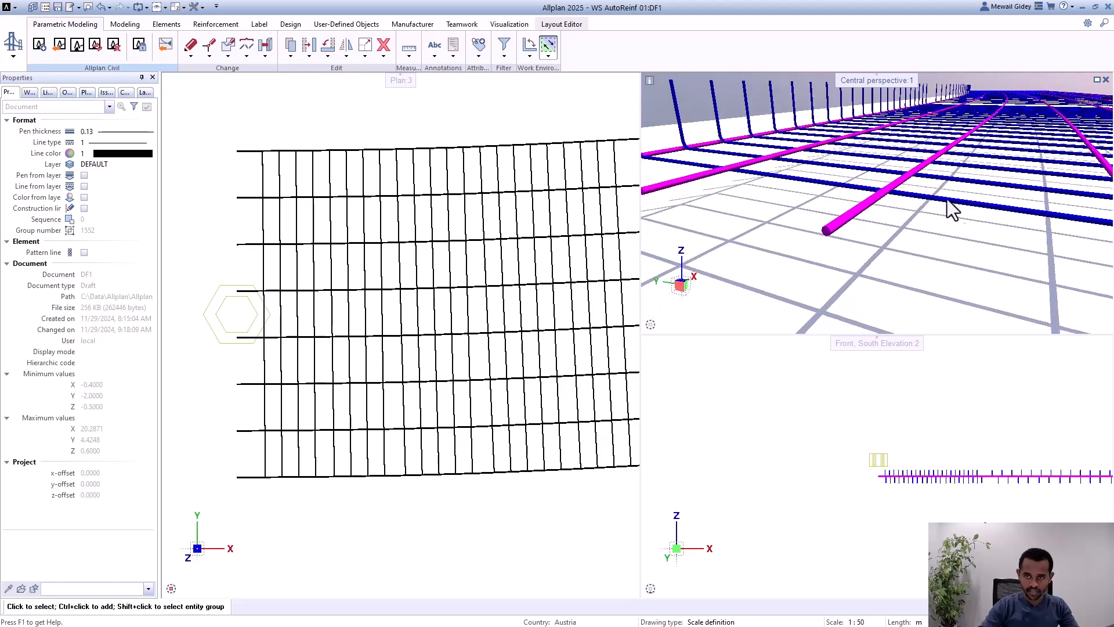
middle_drag(931, 193, 799, 186)
shift+middle_drag(883, 195, 804, 249)
scroll(688, 191, down, 2)
scroll(1010, 173, up, 3)
scroll(754, 227, down, 2)
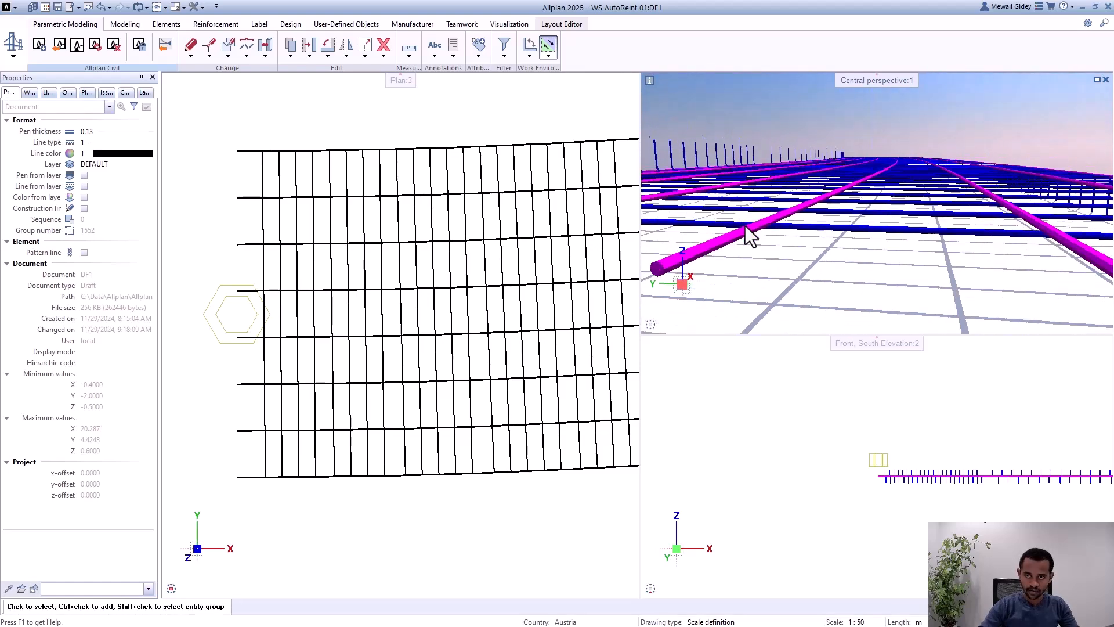
scroll(740, 229, down, 3)
scroll(1045, 220, down, 1)
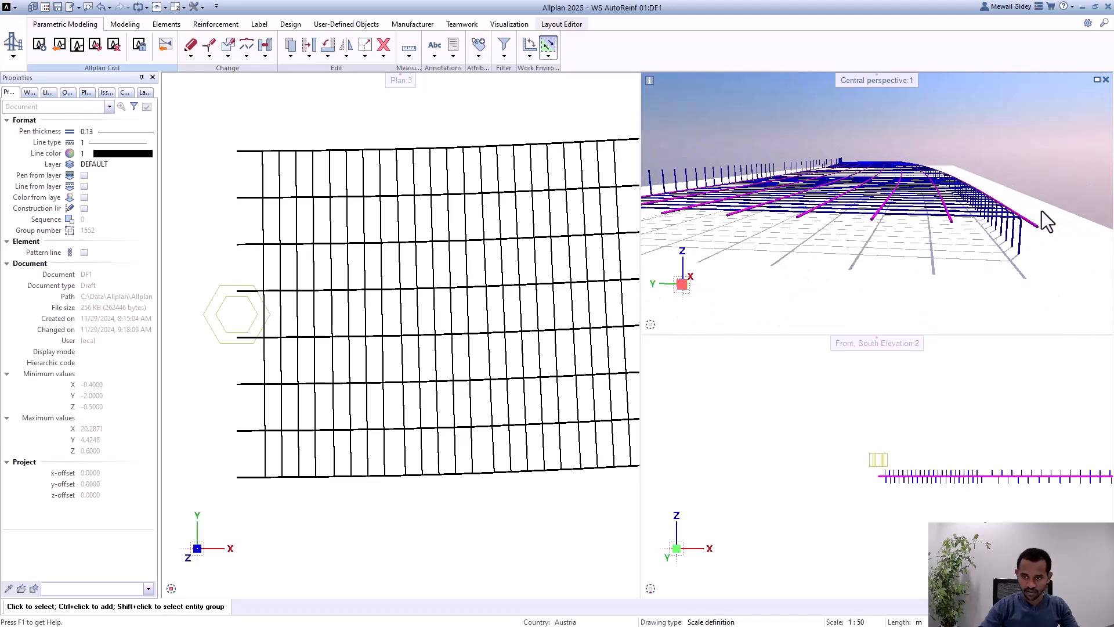
Step: Compare the corner bars' position at the shear bars' downward and upward bends in perspective, and review the overall mesh
scroll(1041, 213, up, 1)
scroll(931, 216, up, 3)
shift+middle_drag(931, 216, 923, 271)
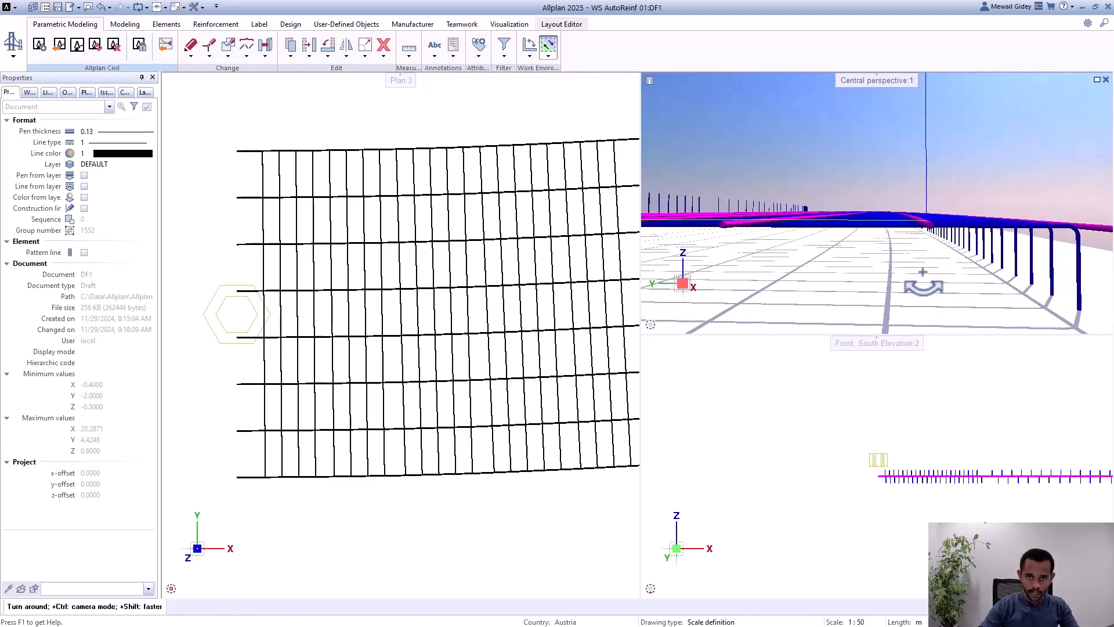
scroll(1081, 254, down, 3)
scroll(1082, 253, up, 3)
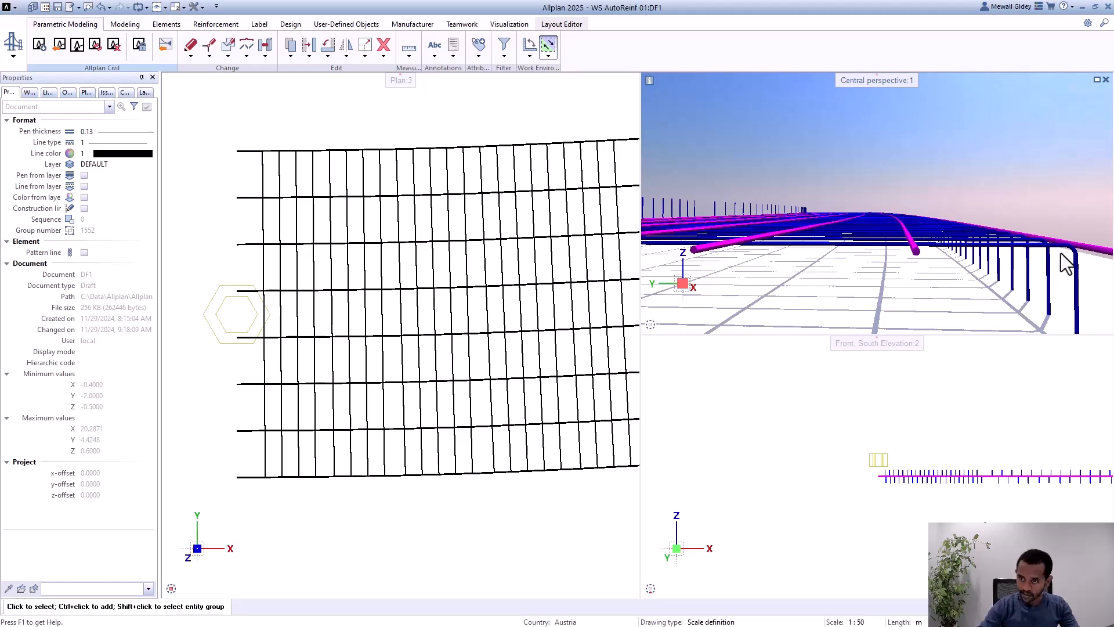
scroll(1087, 277, down, 3)
scroll(786, 246, up, 2)
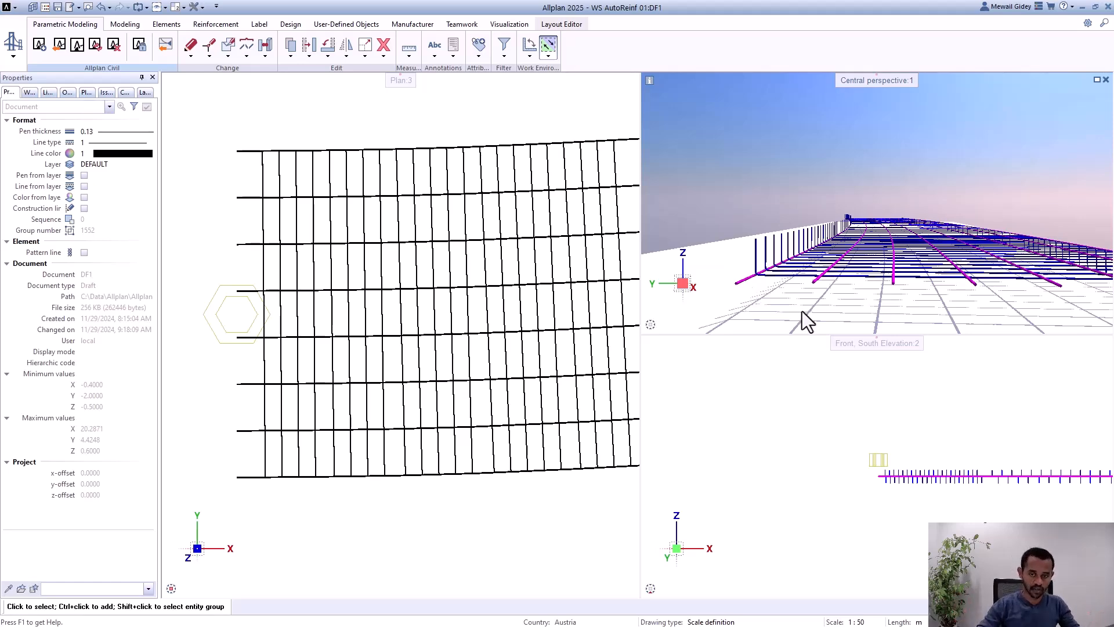
scroll(802, 311, up, 2)
scroll(744, 263, up, 1)
scroll(715, 249, down, 2)
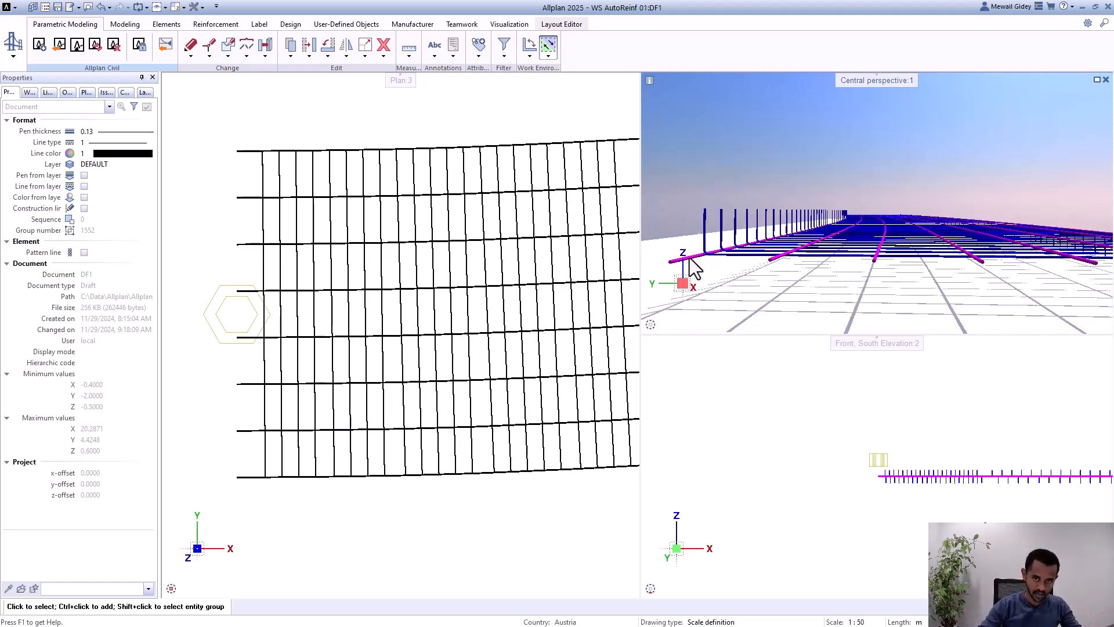
scroll(732, 260, down, 1)
scroll(731, 260, down, 2)
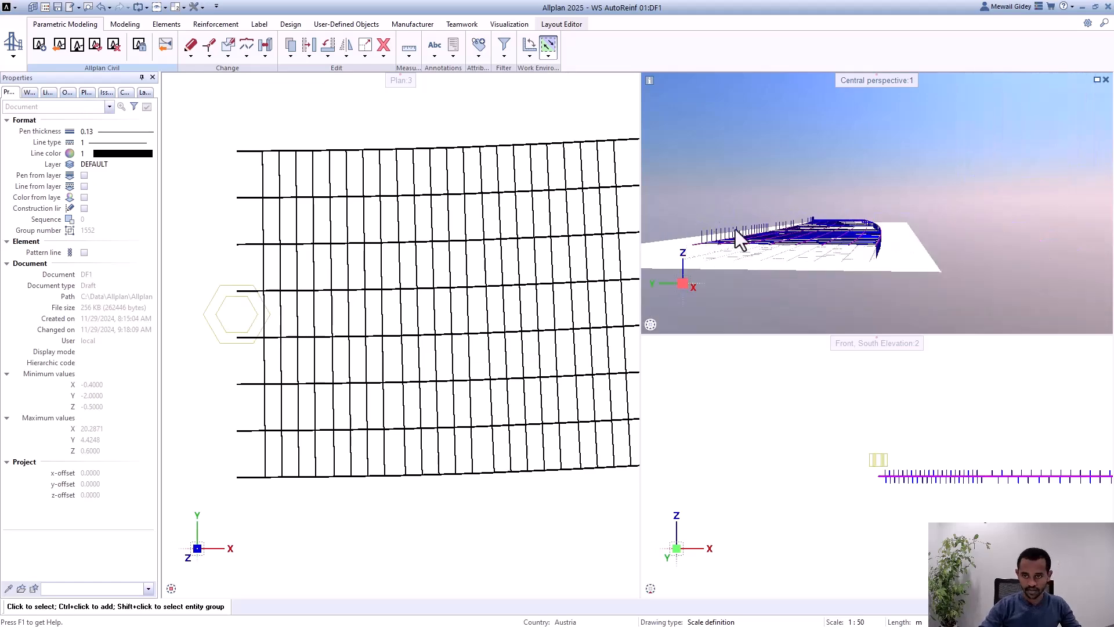
shift+middle_drag(736, 228, 877, 203)
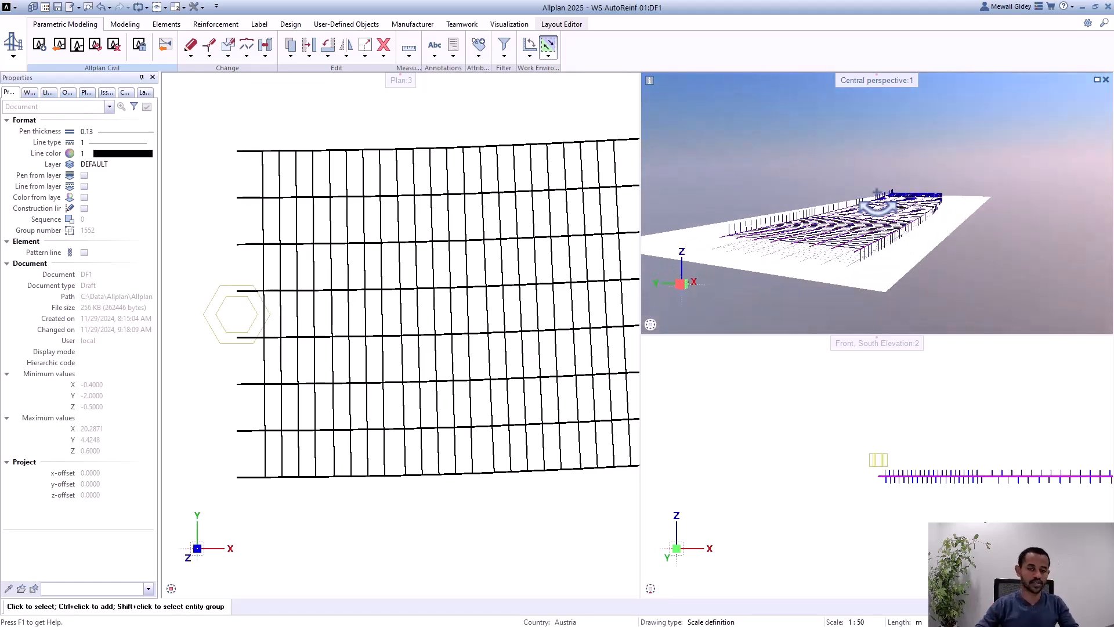
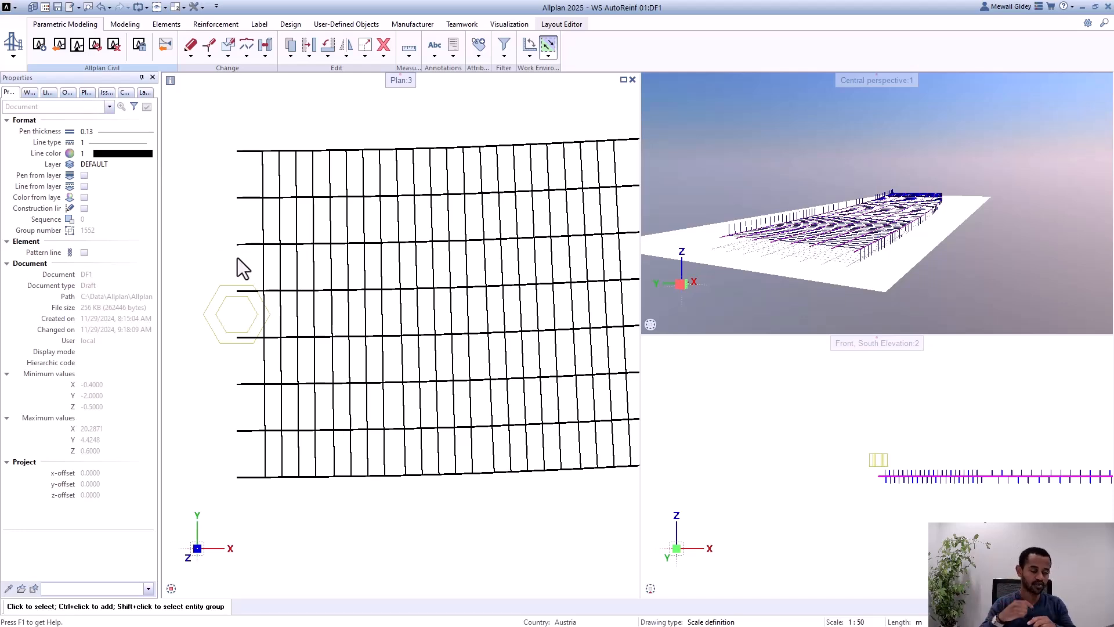
Step: Set the longitudinal bars' placement order to 0 and enable Placement at corner for the 14 mm shear reinforcement
click(214, 301)
key(Delete)
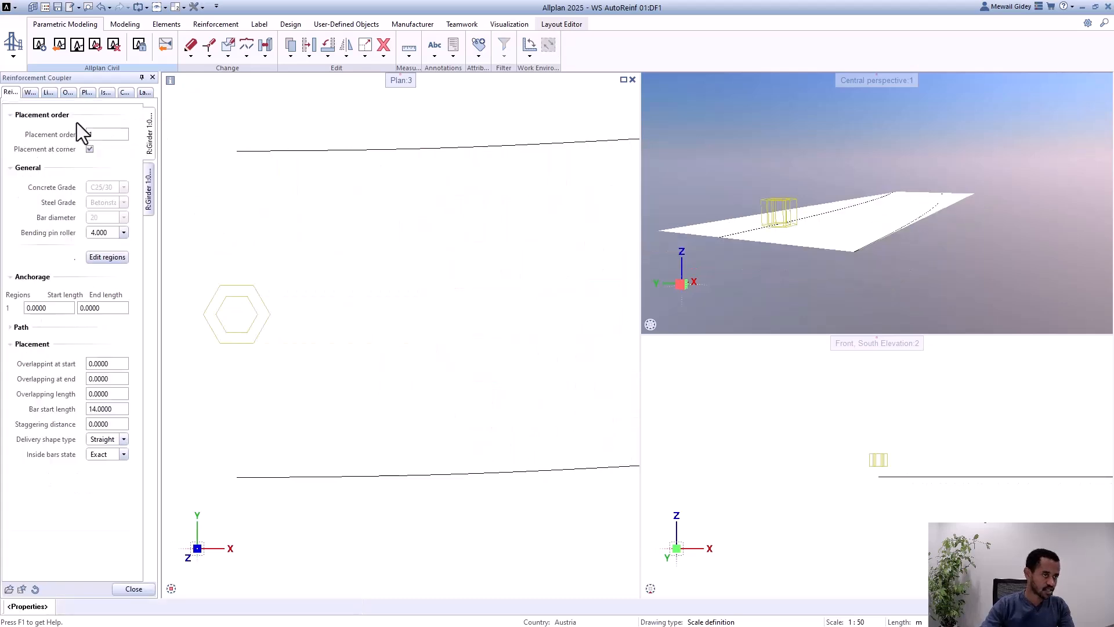
click(93, 137)
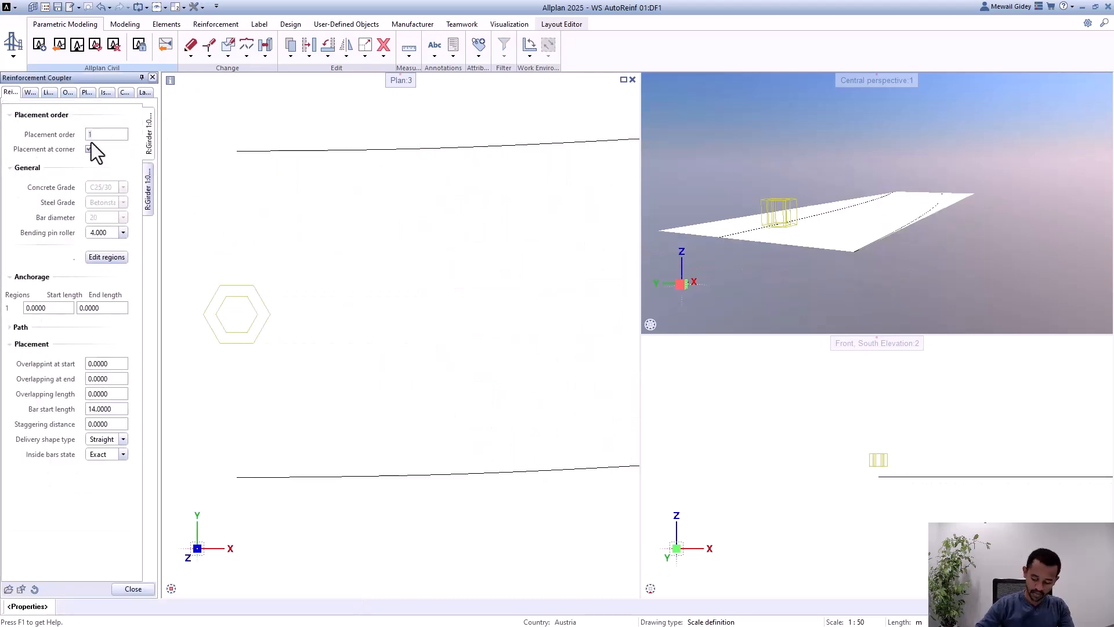
click(147, 182)
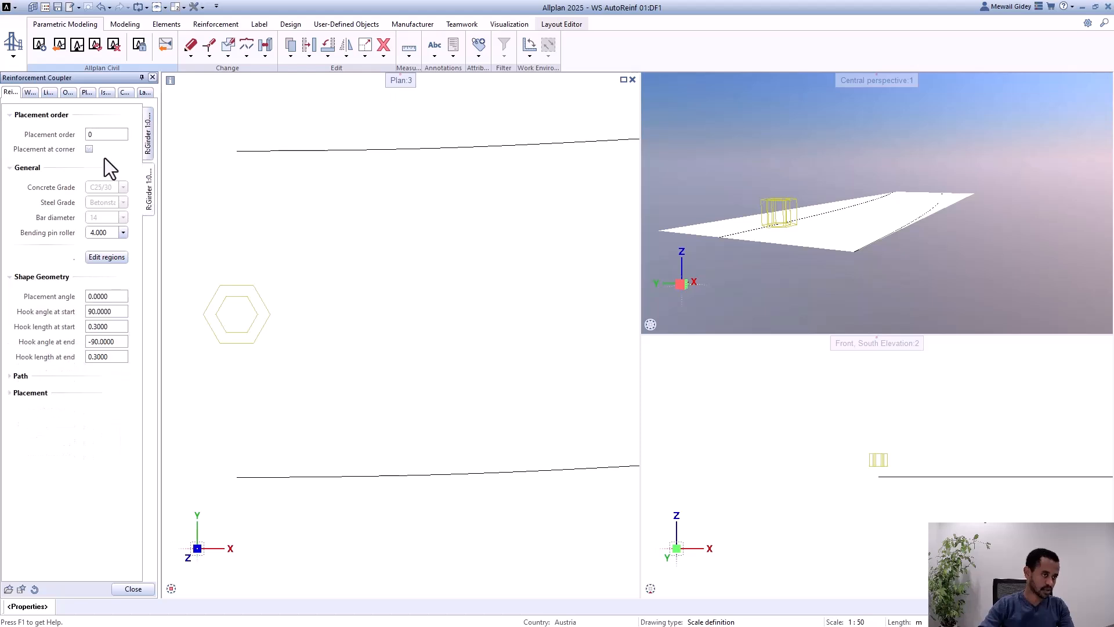
click(147, 139)
click(133, 589)
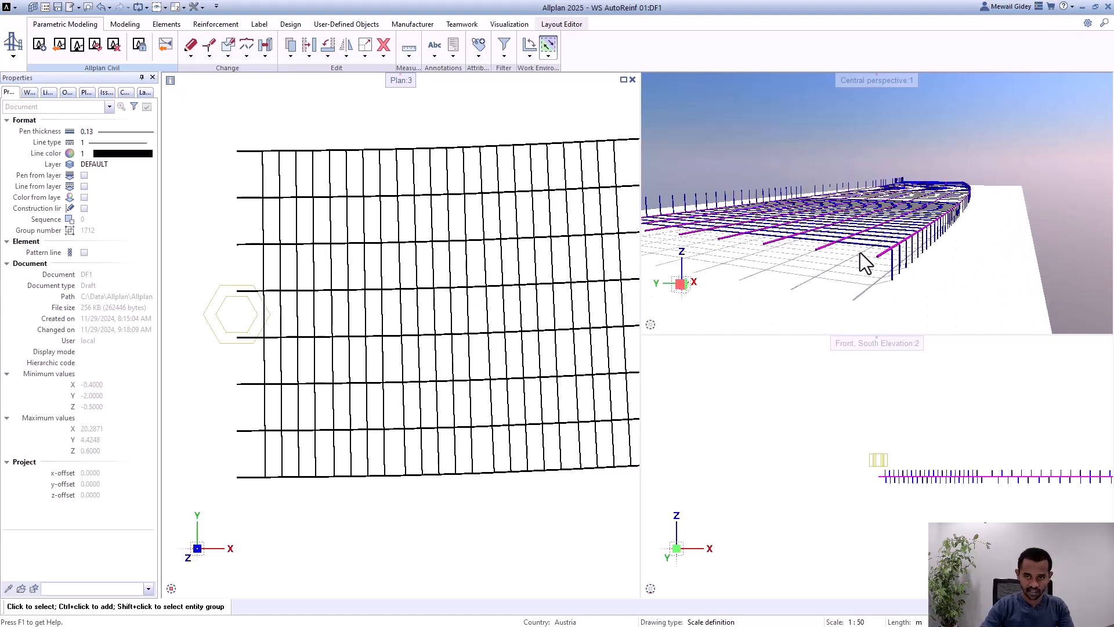
Step: Set the shear reinforcement's Hook angle at end to 90 degrees in the reinforcement PythonPart and apply it to the bars
scroll(860, 253, up, 4)
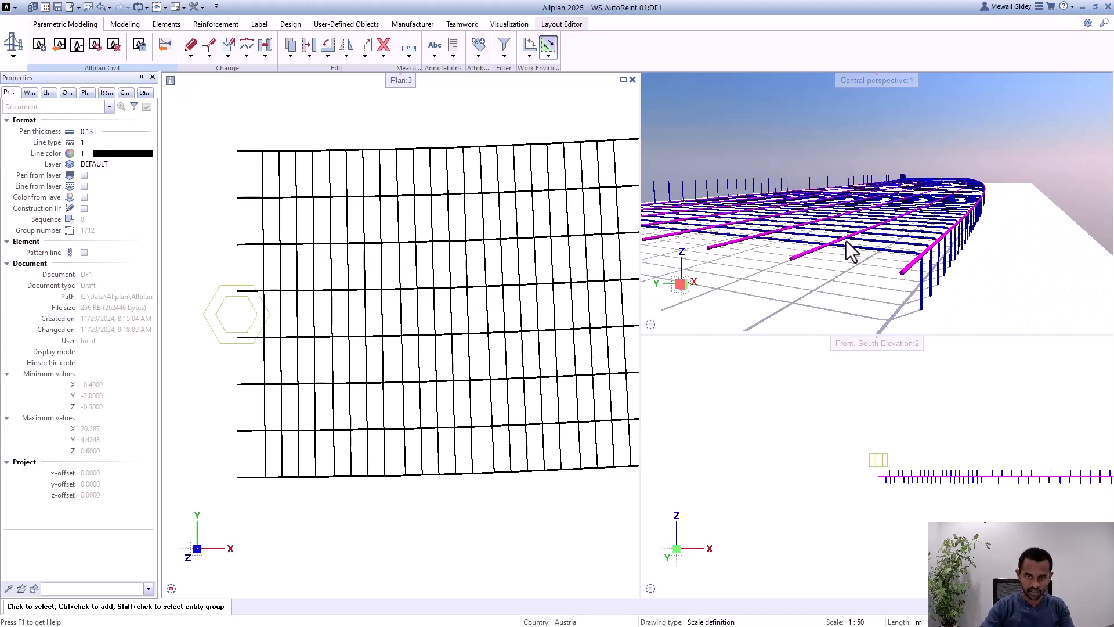
click(229, 329)
key(Delete)
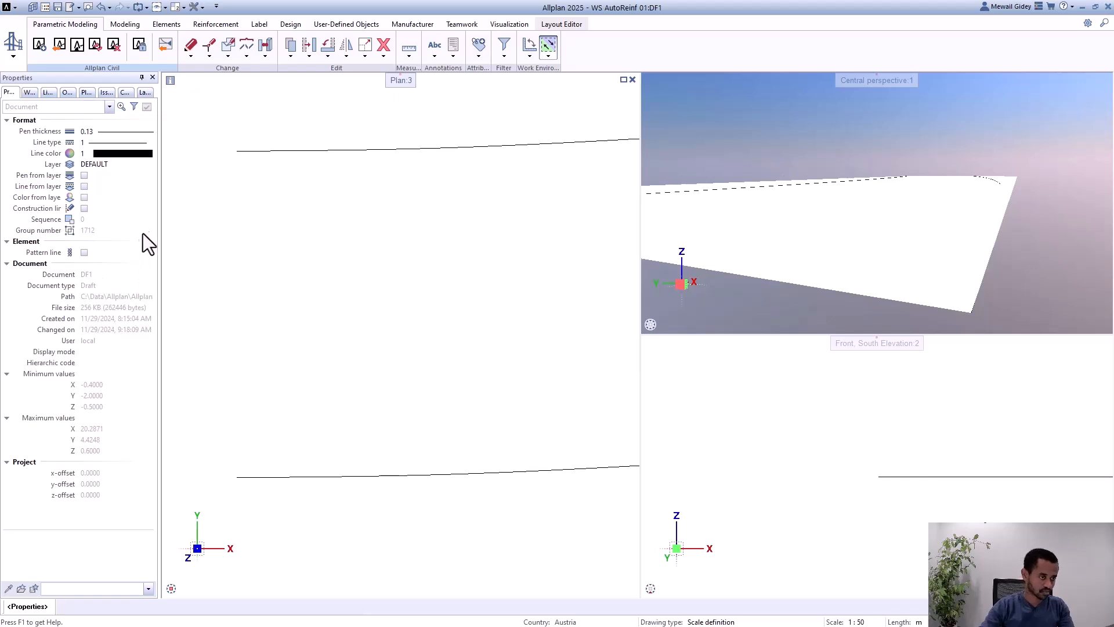
click(145, 131)
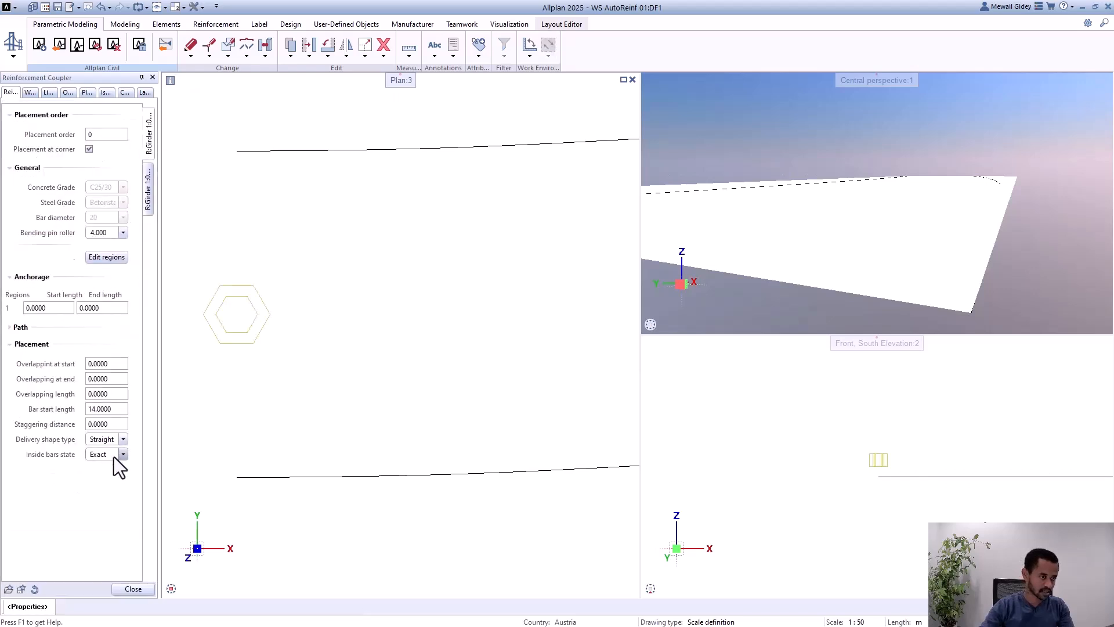
click(149, 194)
text(90)
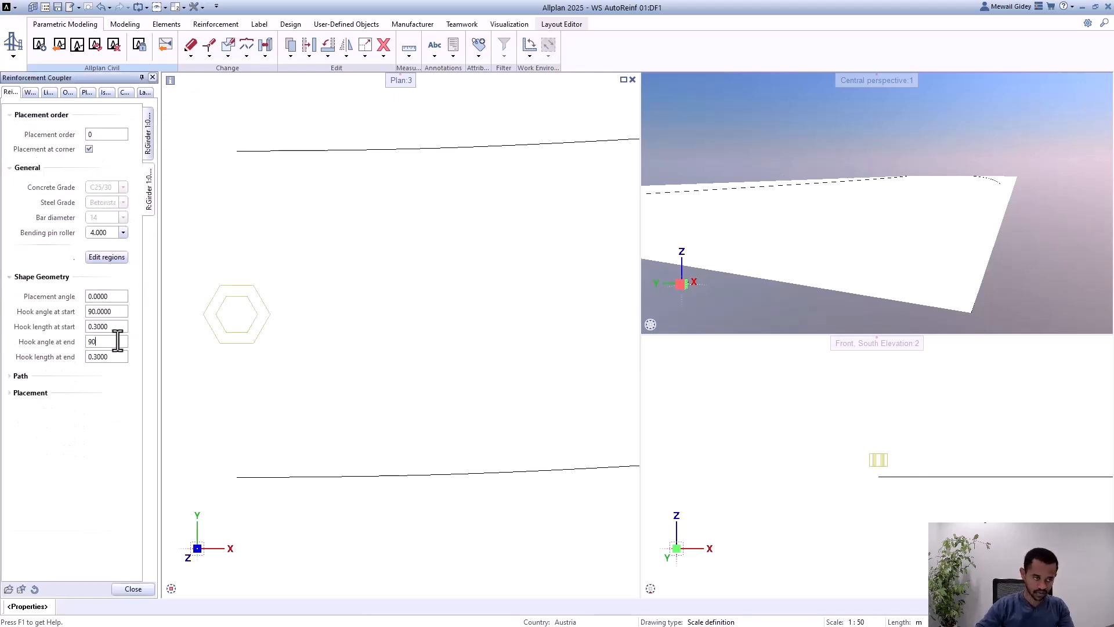
key(Return)
click(134, 588)
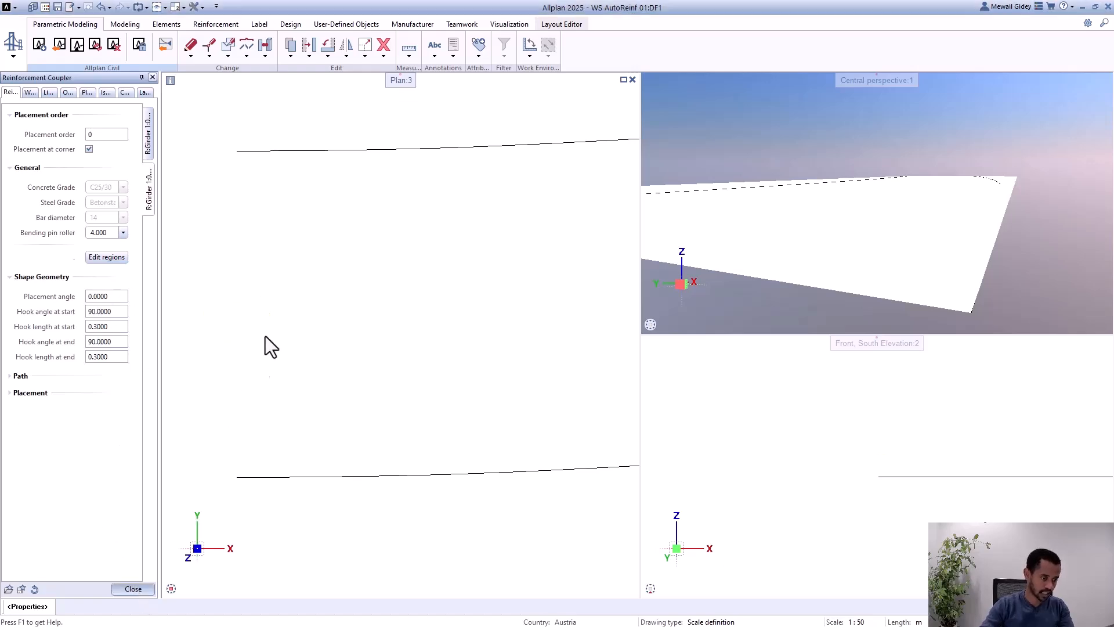
shift+middle_drag(991, 243, 795, 248)
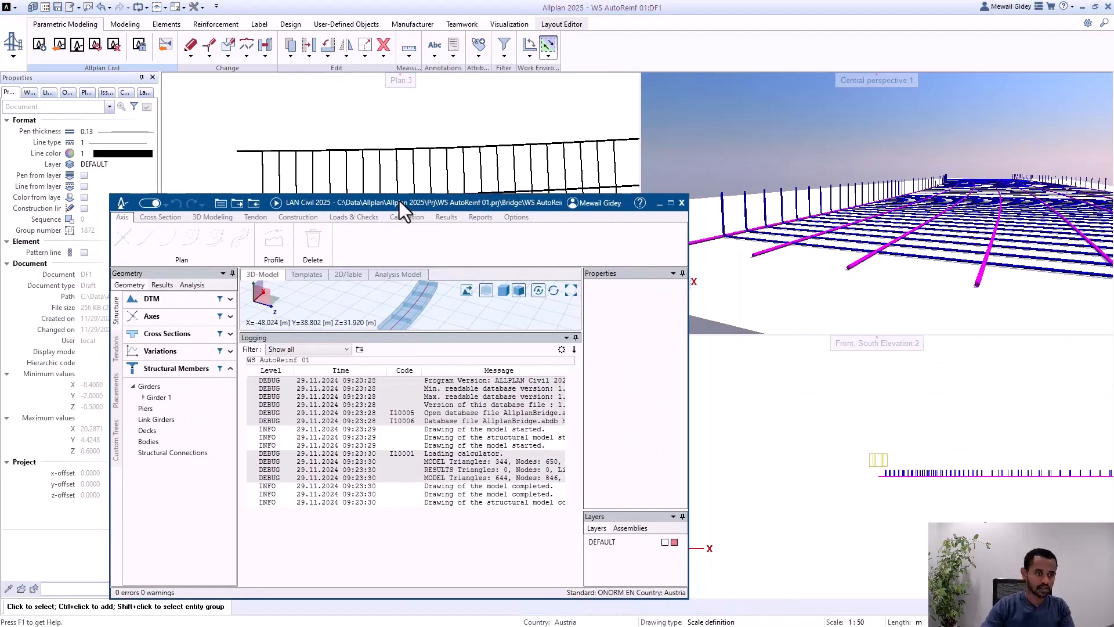
Step: Switch to ALLPLAN Civil, open the Rectangle_1 cross section and select the ShearWebReinf2 shear reinforcement
double_click(399, 201)
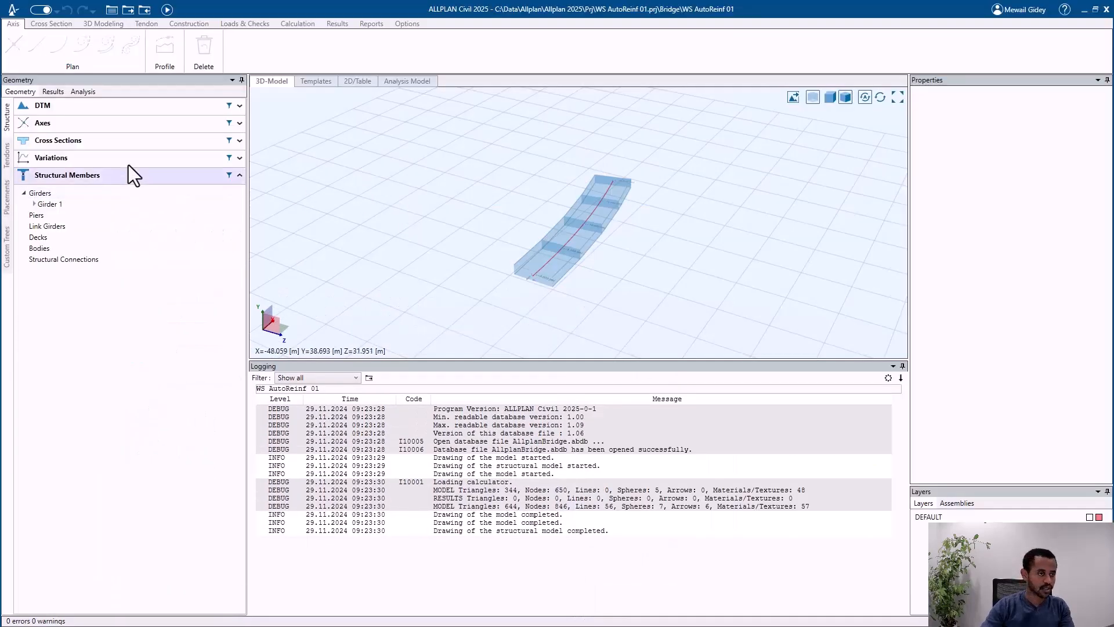
click(88, 140)
click(87, 159)
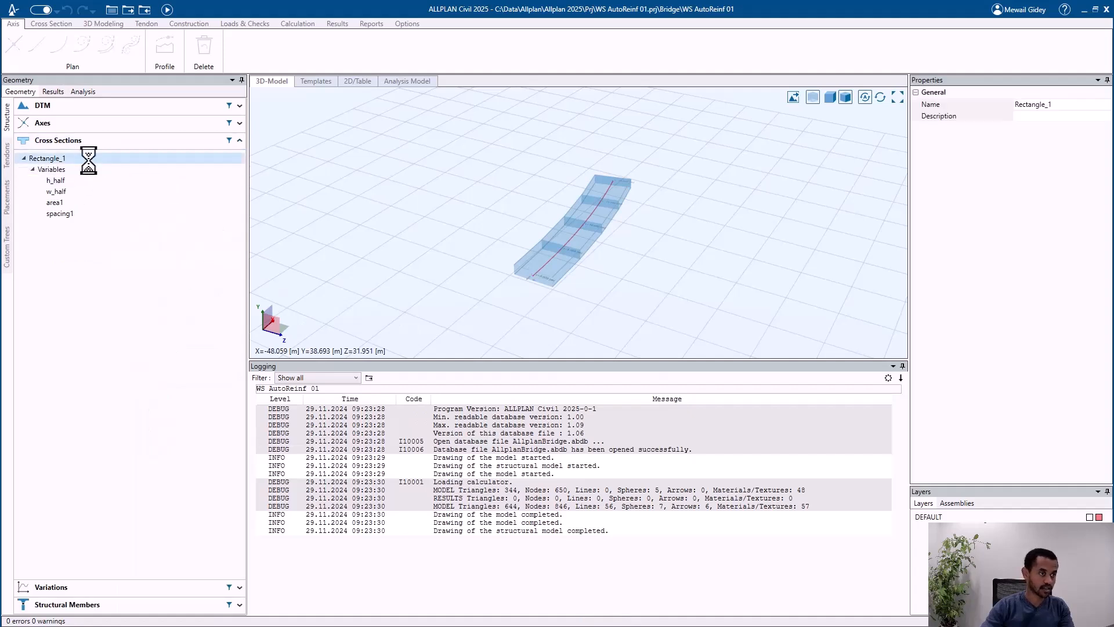
click(521, 296)
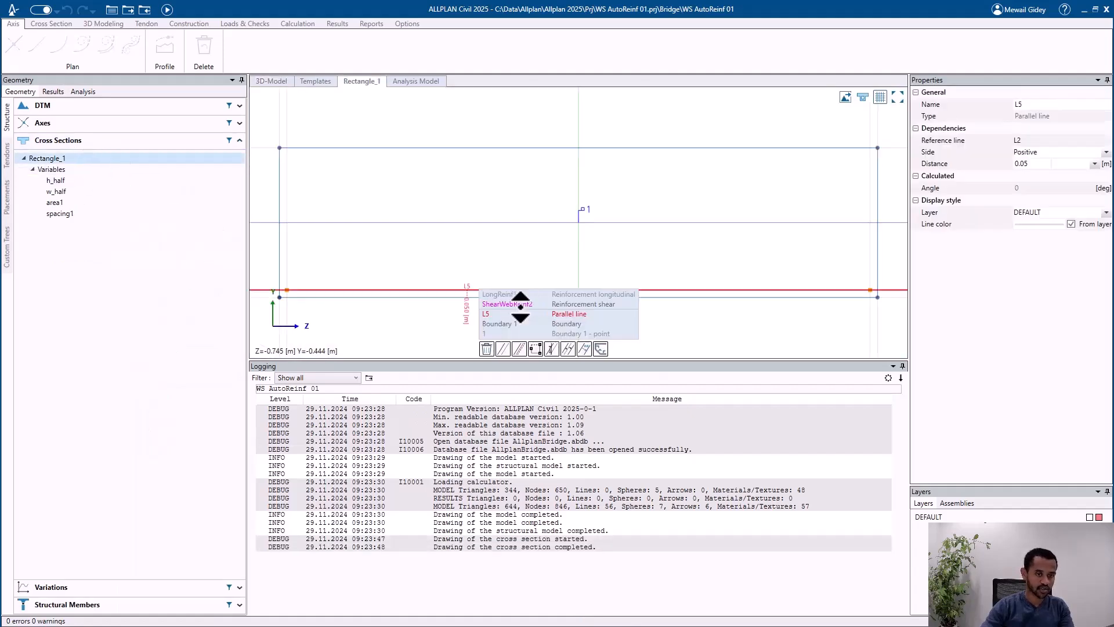
click(511, 303)
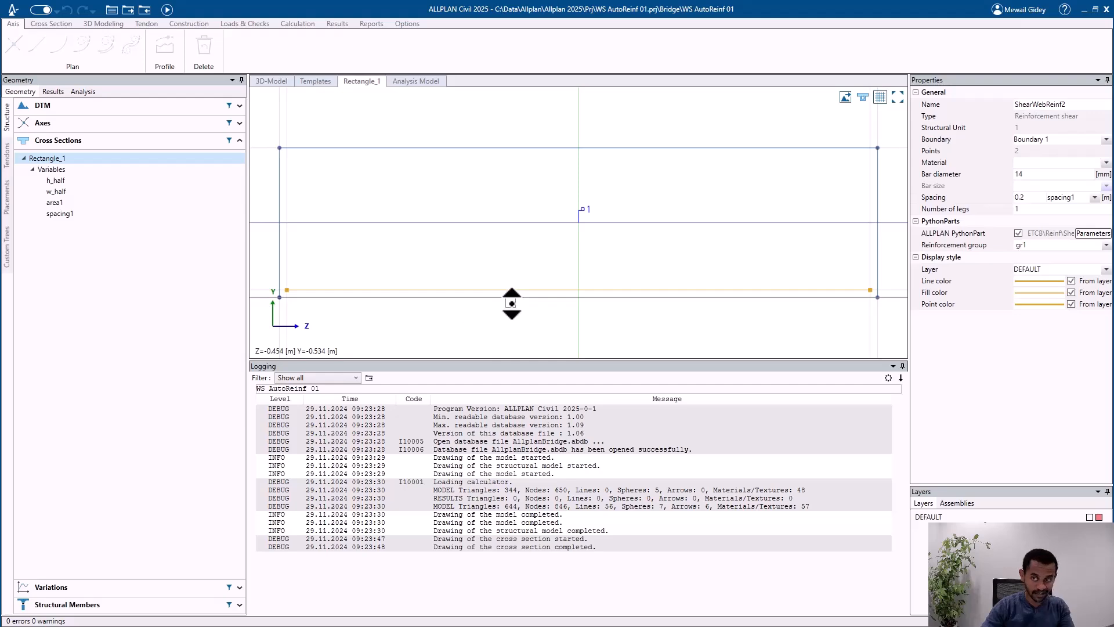
Step: Make ShearWebReinf2's Placement order a variable parameter with value 1, save it and recalculate the model
click(1092, 234)
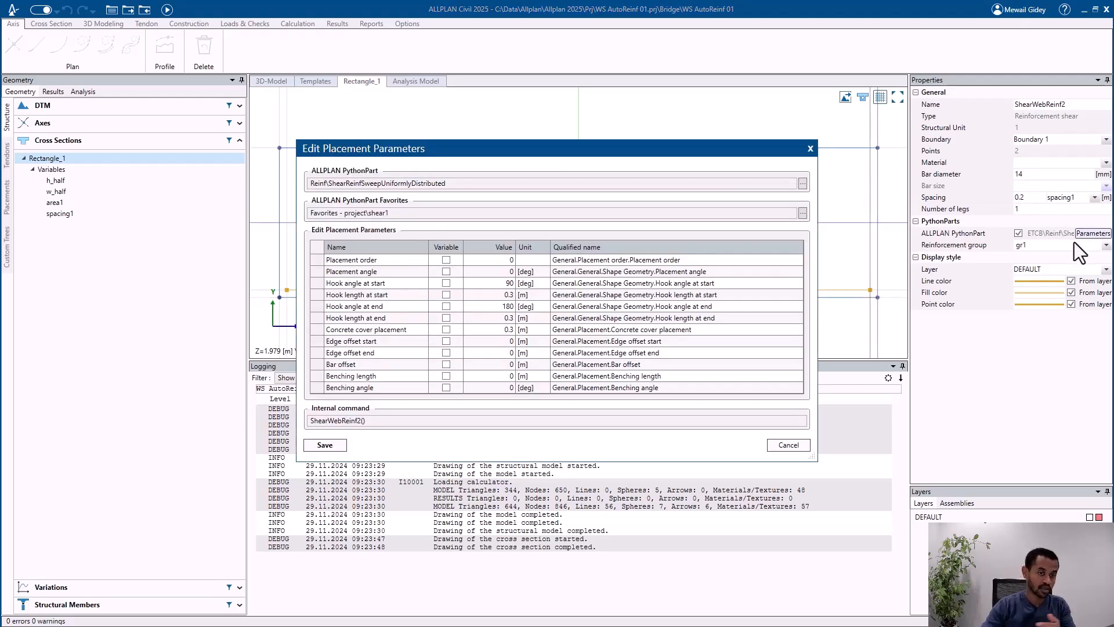
click(446, 260)
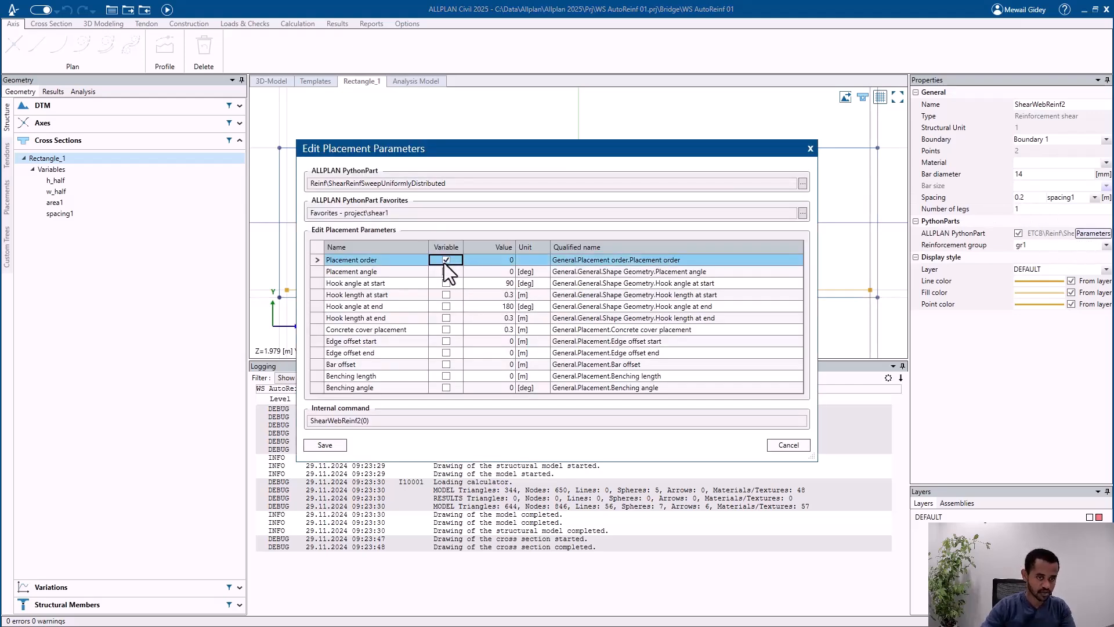
click(502, 264)
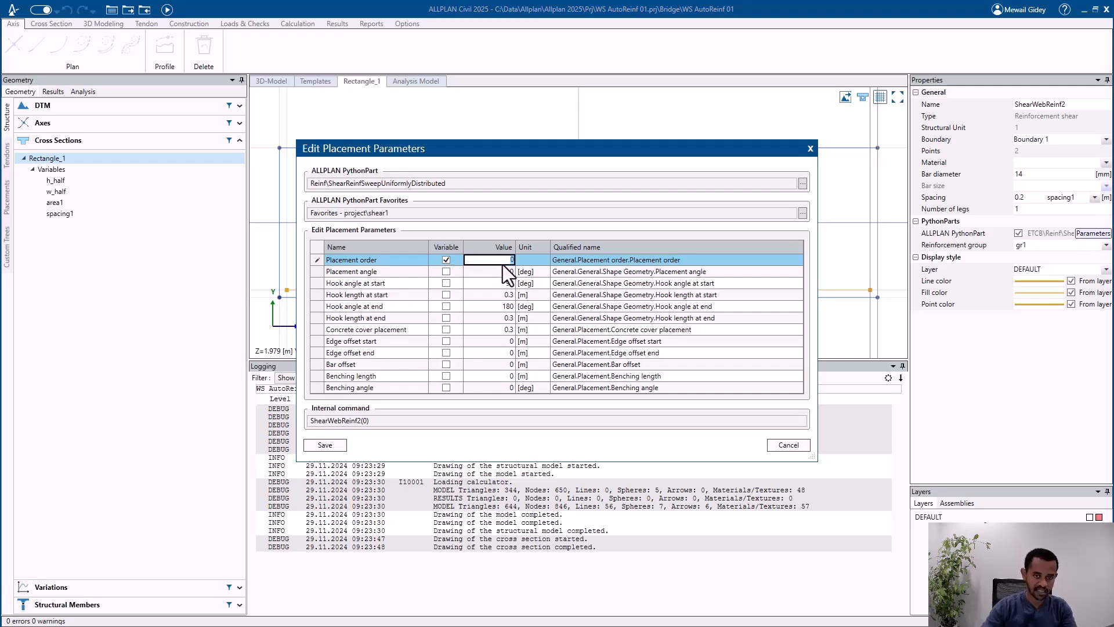
text(1)
key(Return)
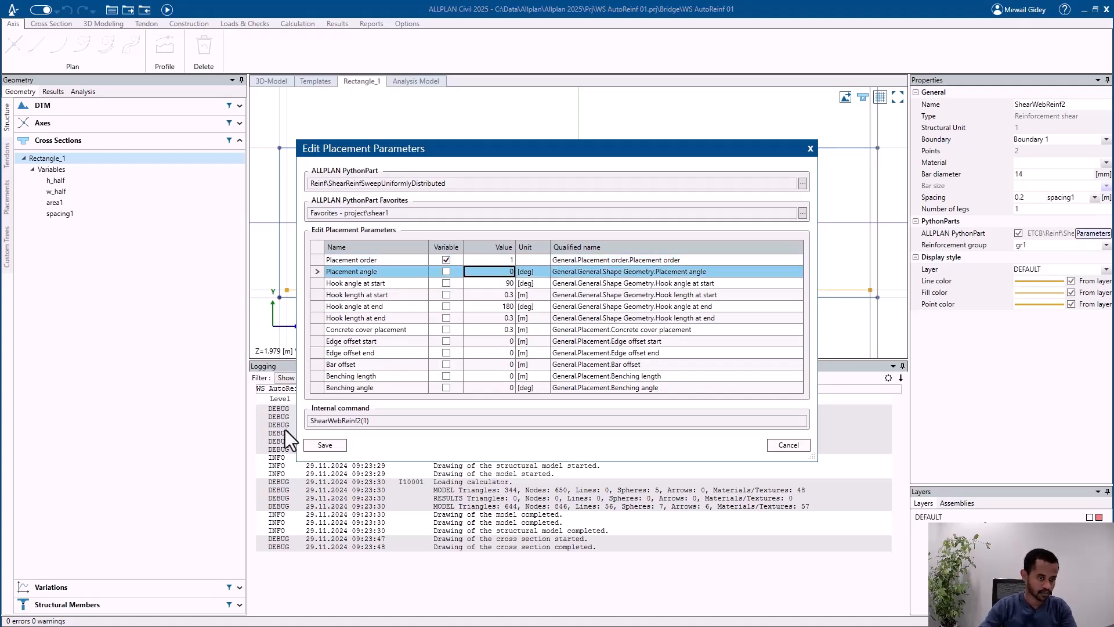
click(325, 445)
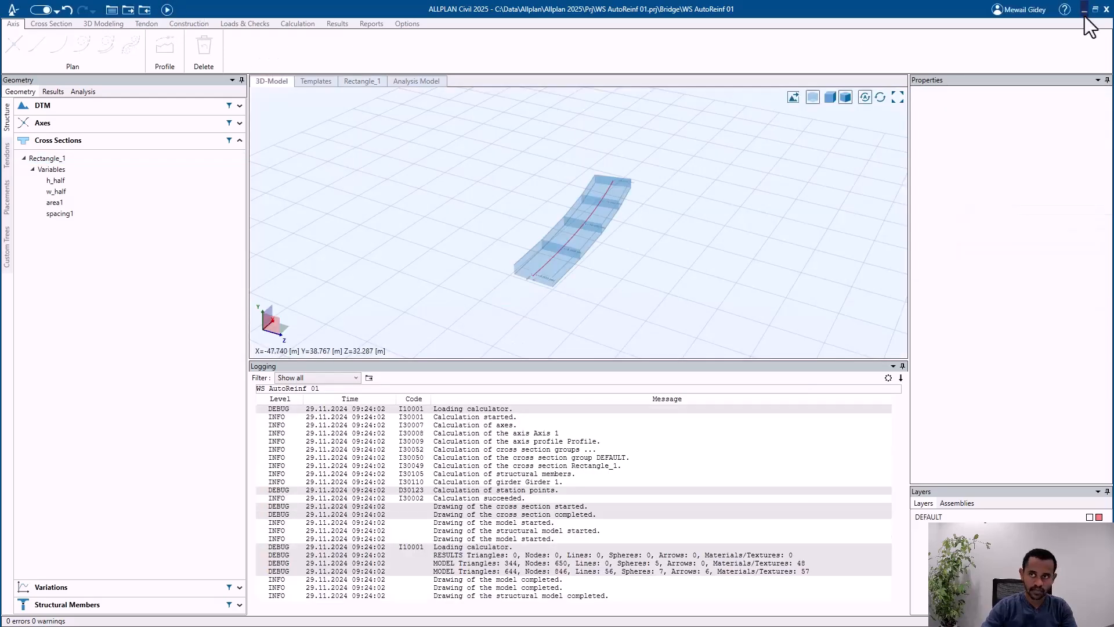
Step: Return to Allplan and update the Allplan Civil data in the drawing
click(1084, 11)
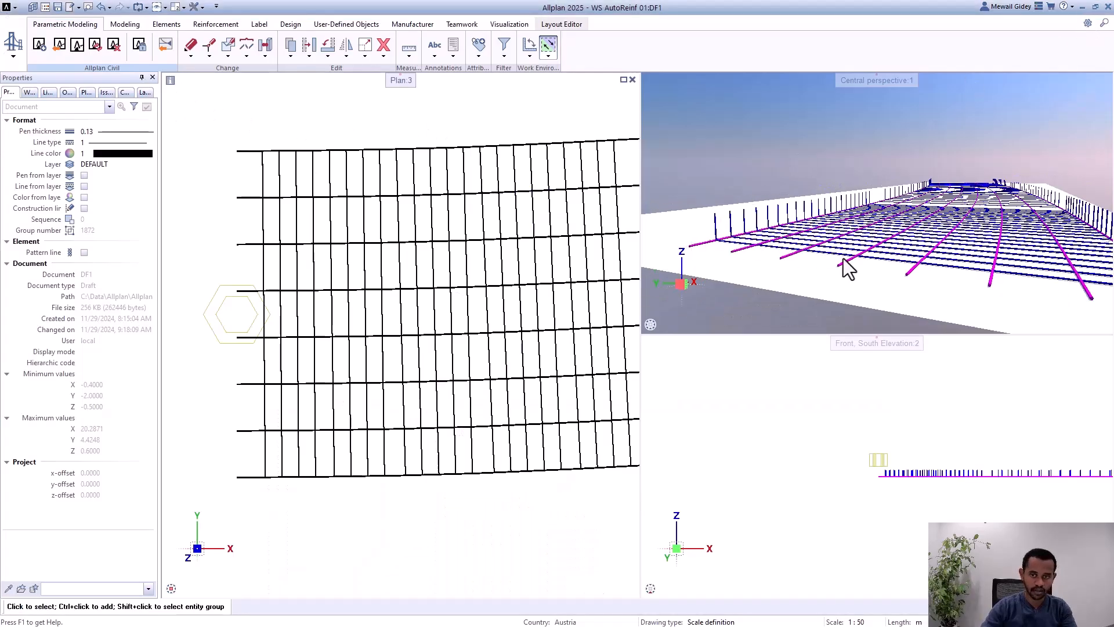
scroll(856, 244, down, 4)
scroll(855, 245, up, 5)
scroll(887, 270, down, 2)
middle_drag(888, 270, 928, 238)
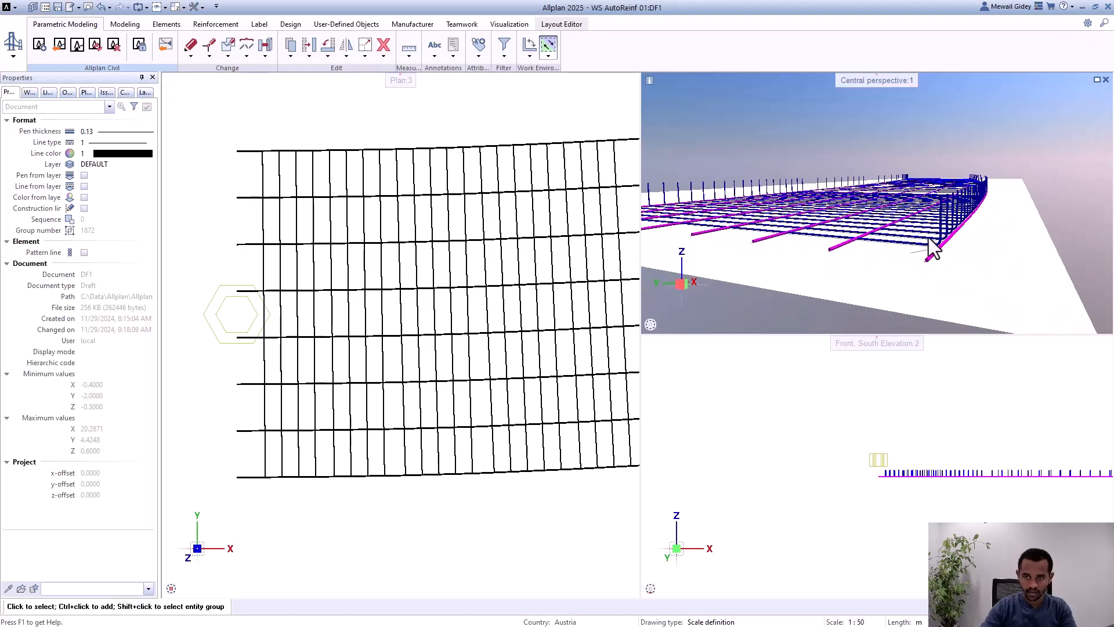
click(95, 45)
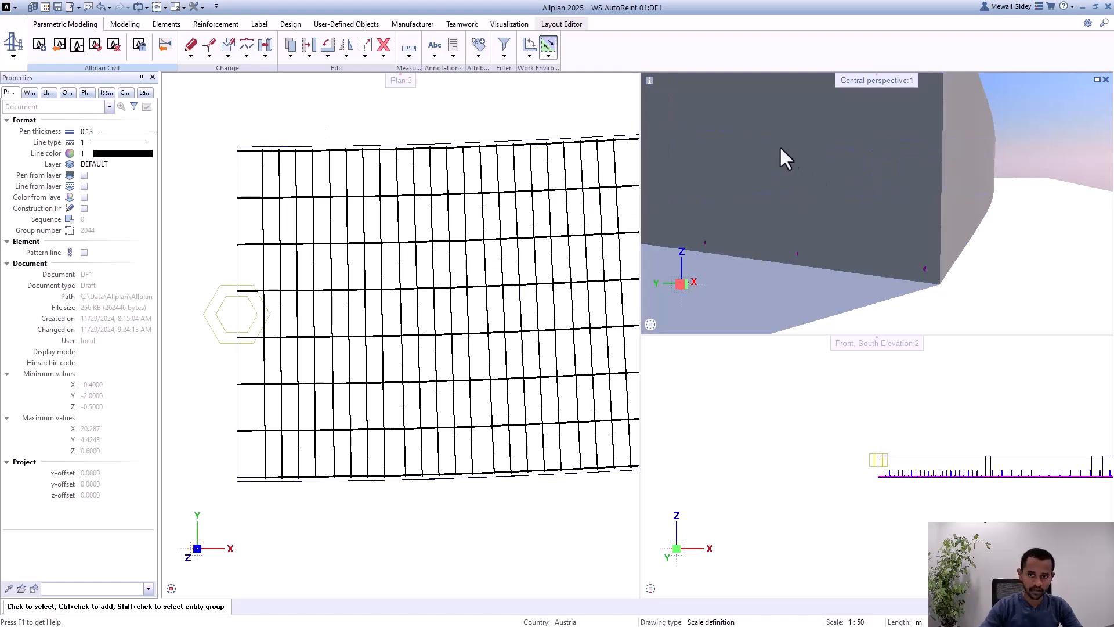
Step: Hide the girder's concrete body and examine the end hooks of the updated shear bars in the perspective view
click(68, 93)
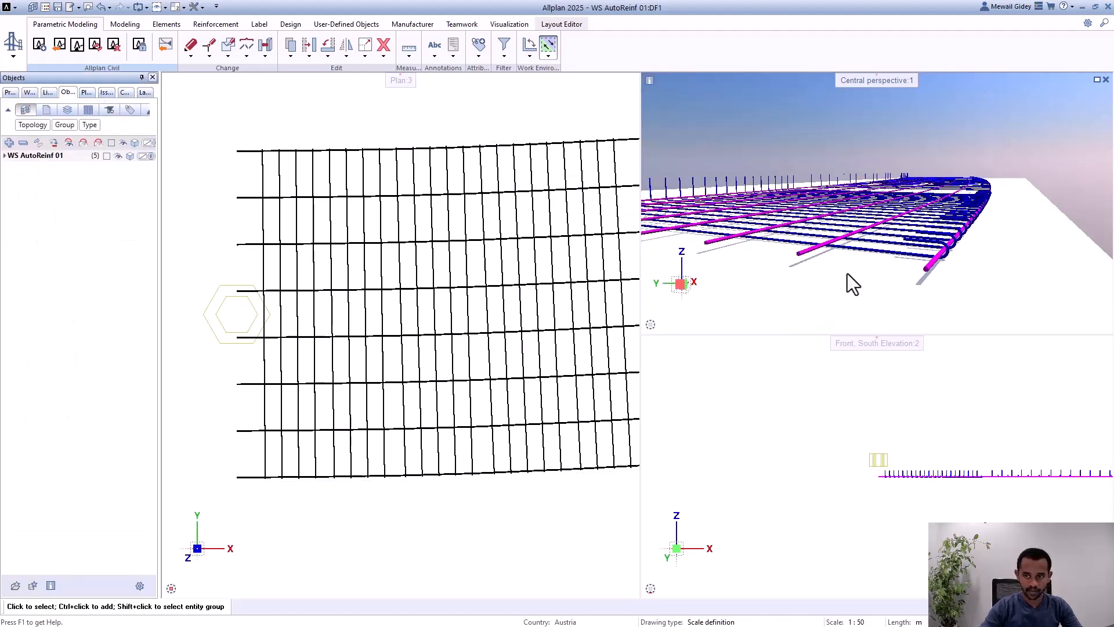
scroll(969, 273, up, 3)
scroll(949, 260, down, 5)
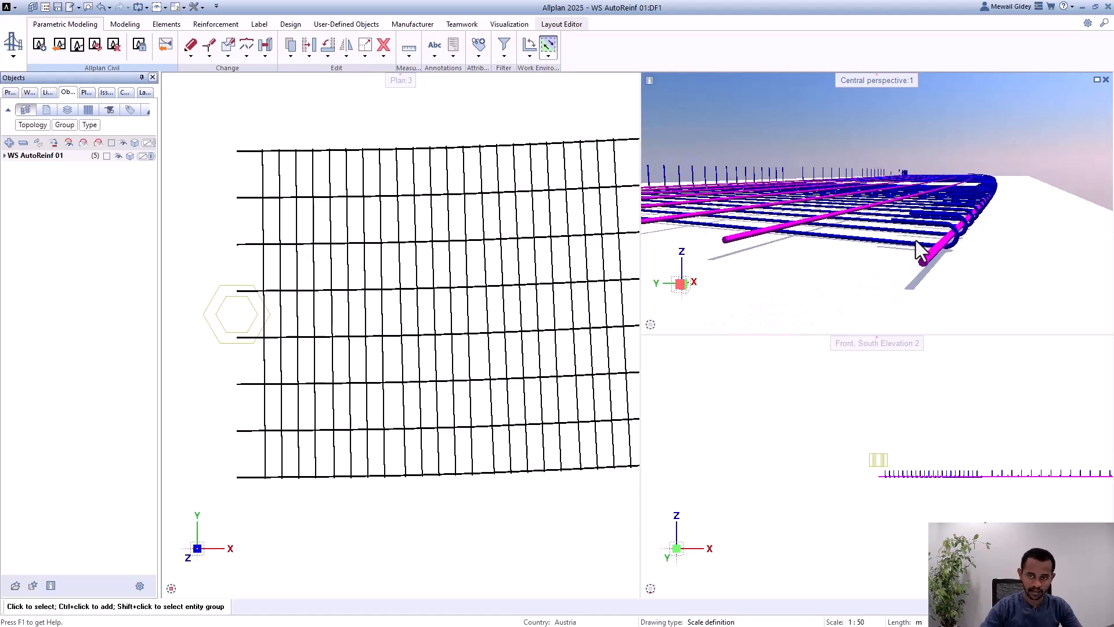
scroll(951, 241, up, 2)
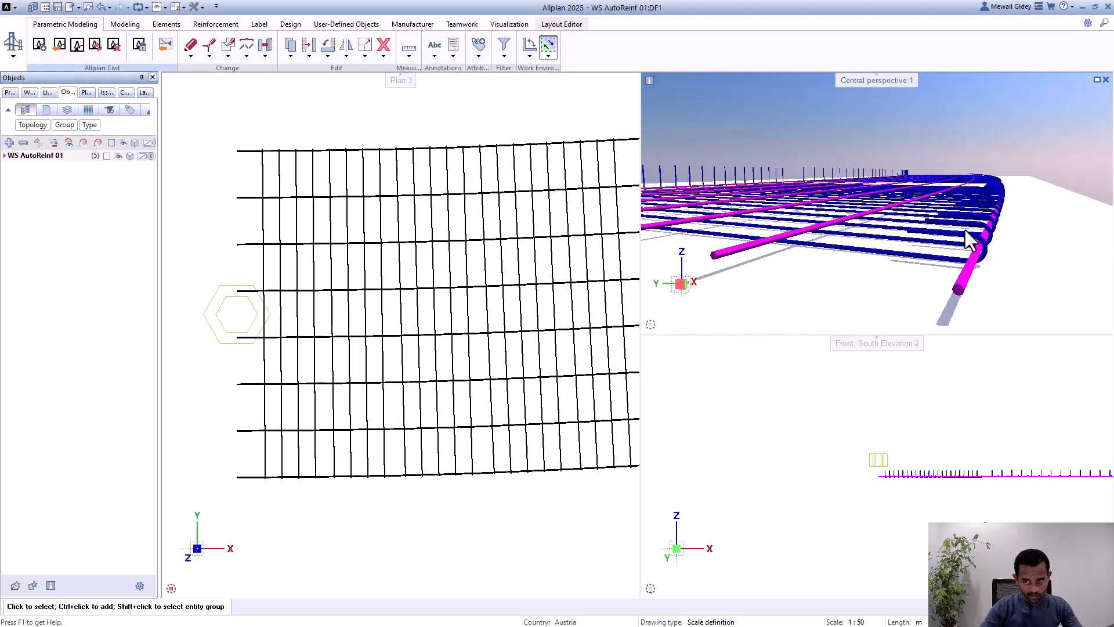
scroll(963, 241, up, 2)
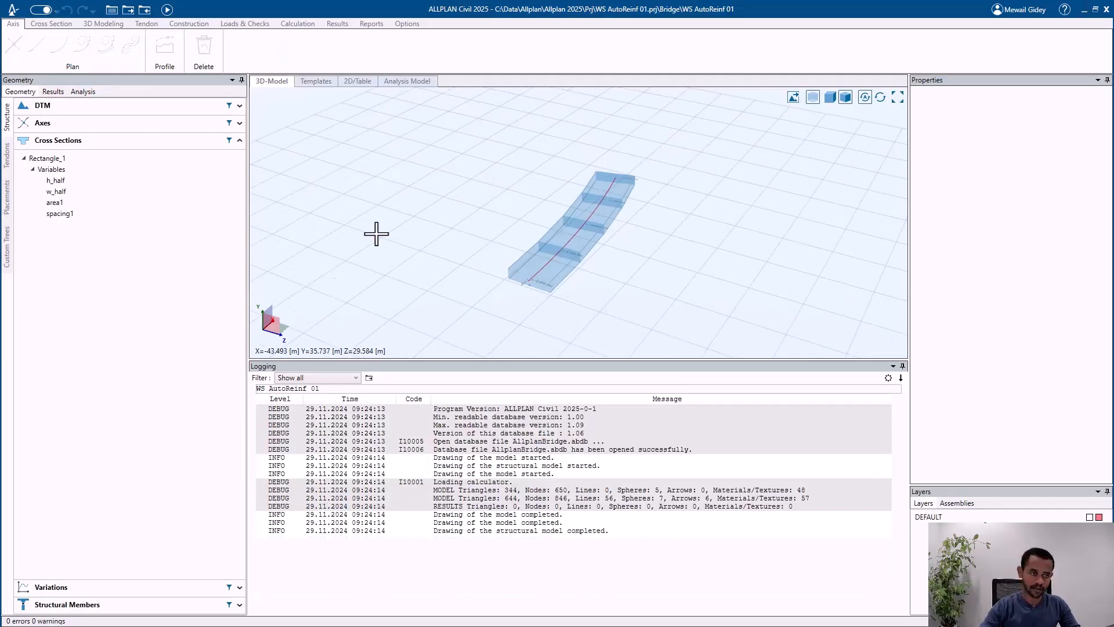
Step: Open the Rectangle_1 cross section in ALLPLAN Civil again and select the ShearWebReinf2 shear reinforcement along the lower edge
click(114, 161)
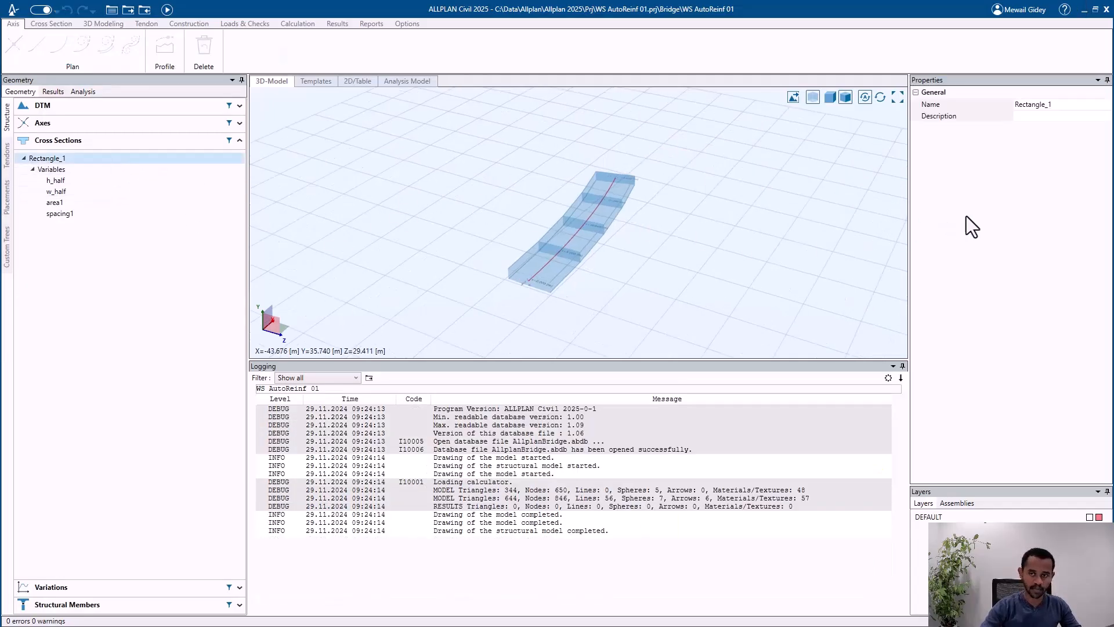
click(745, 304)
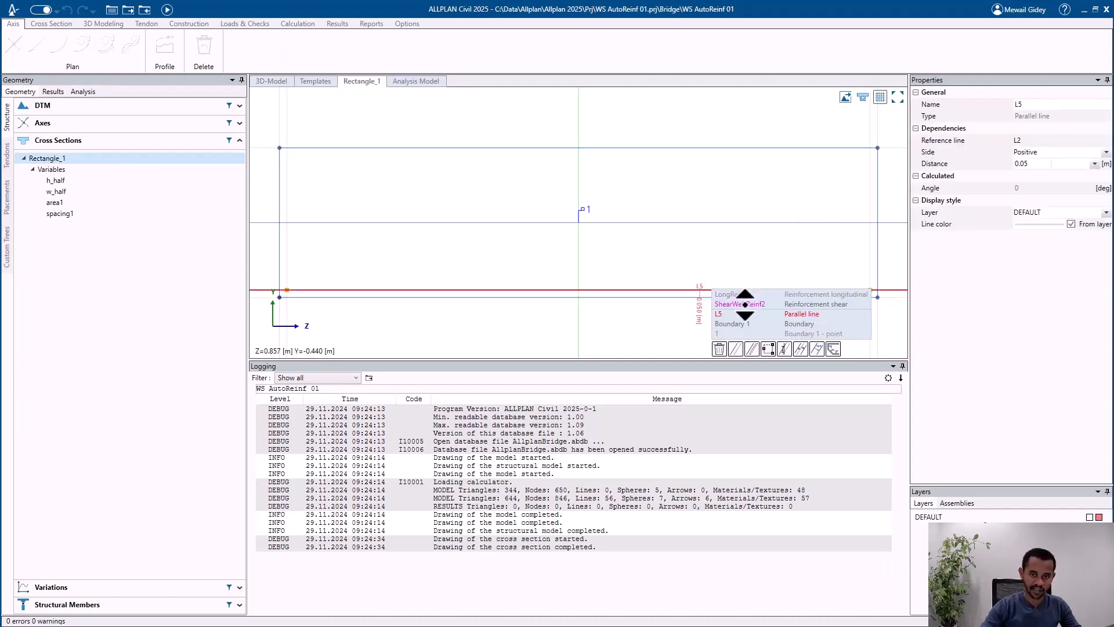
click(740, 305)
Step: Make ShearWebReinf2's Hook angle at end a variable placement parameter with value 90 degrees and save the parameters
click(1093, 233)
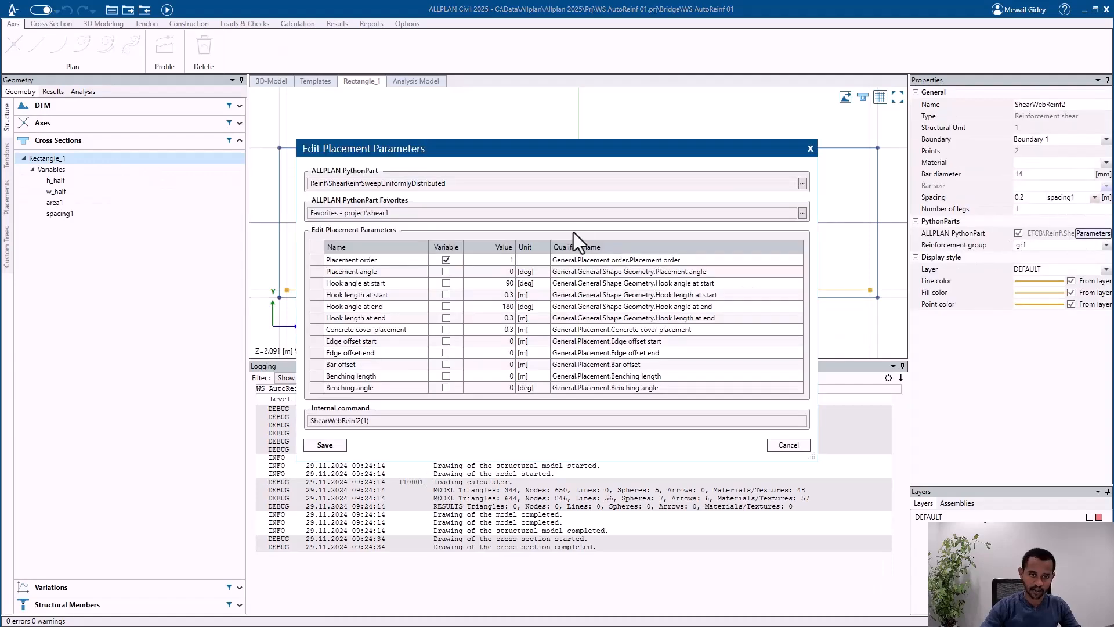
click(503, 310)
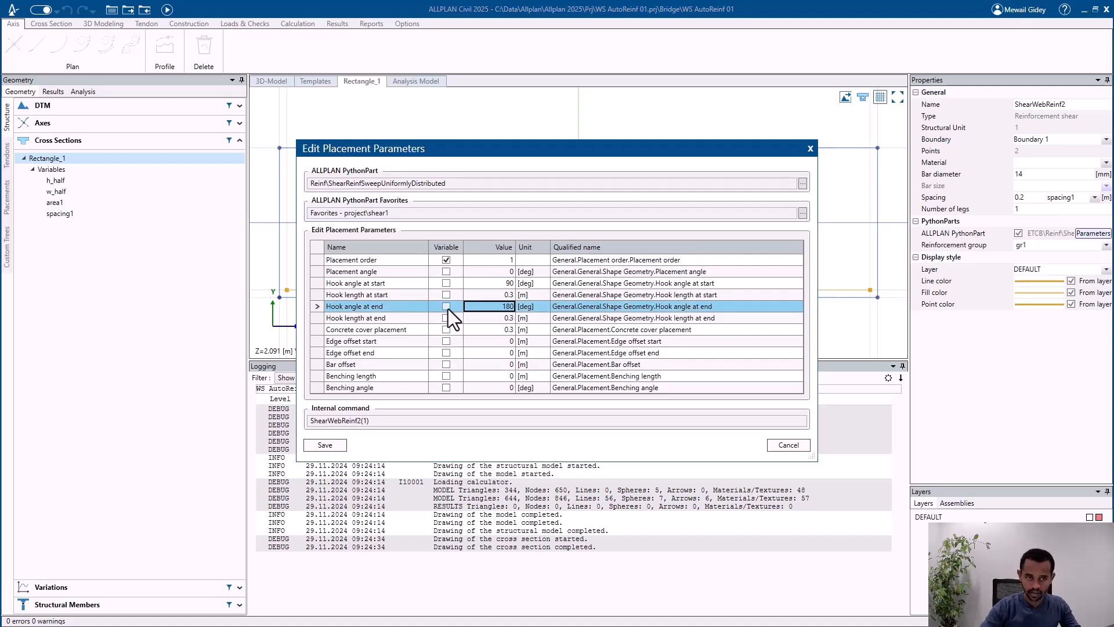
click(446, 306)
click(510, 308)
text(9)
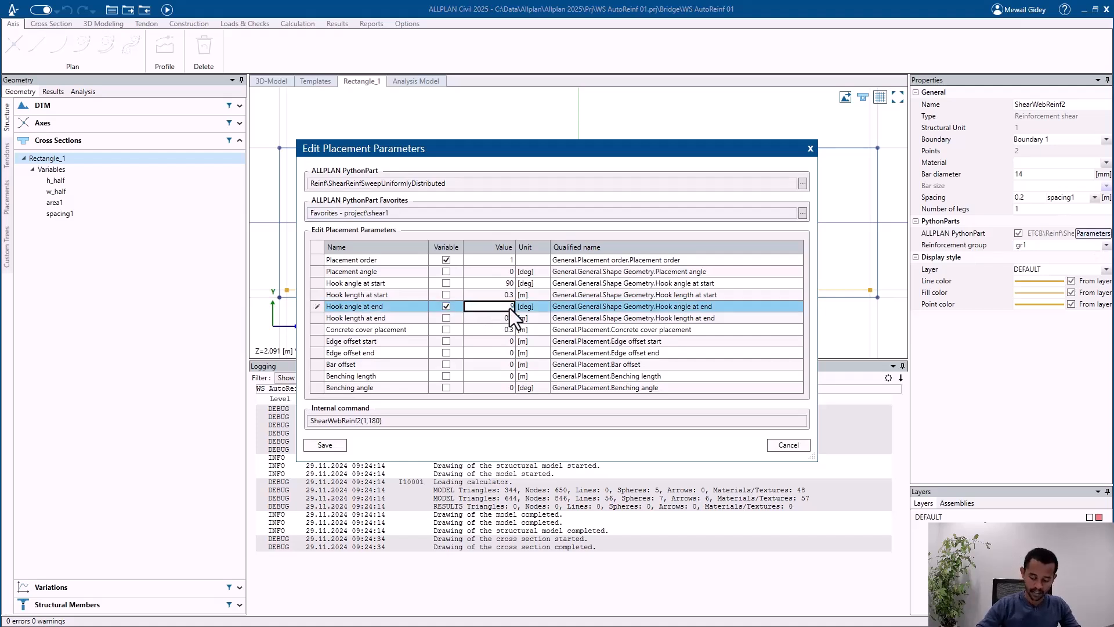
text(0)
key(Return)
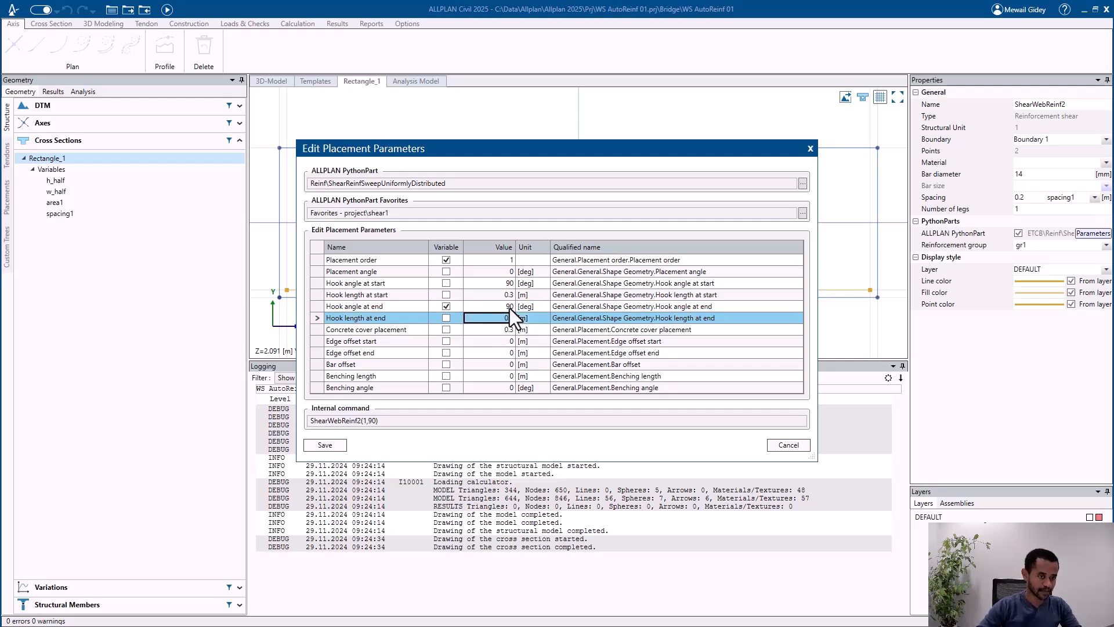
click(325, 445)
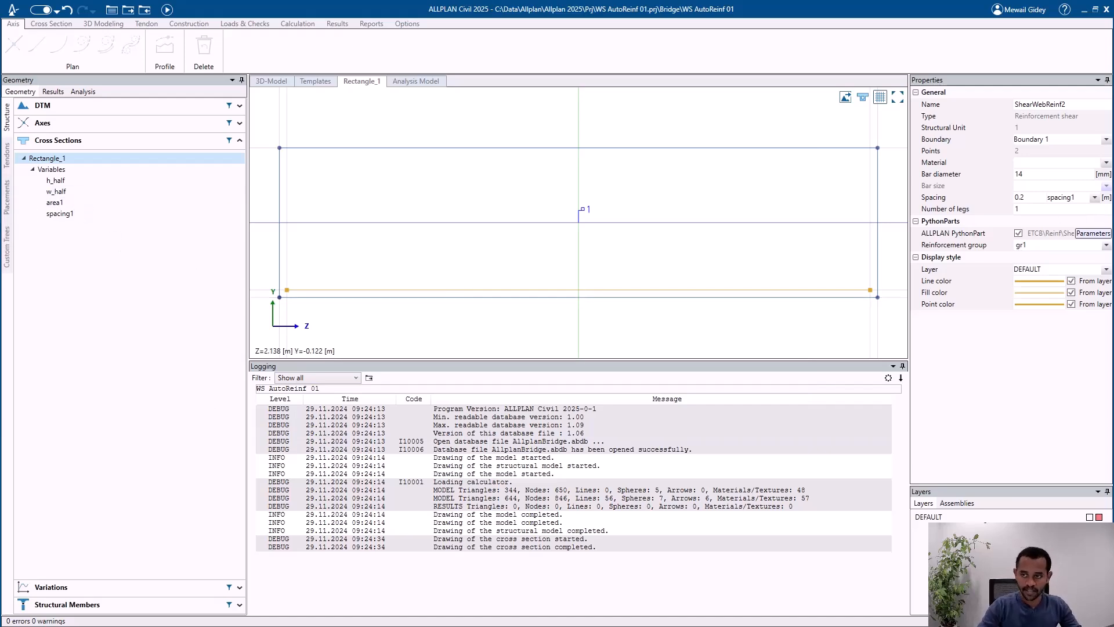
Step: Reopen ShearWebReinf2's placement parameters and review which ones are set as variables
click(1090, 234)
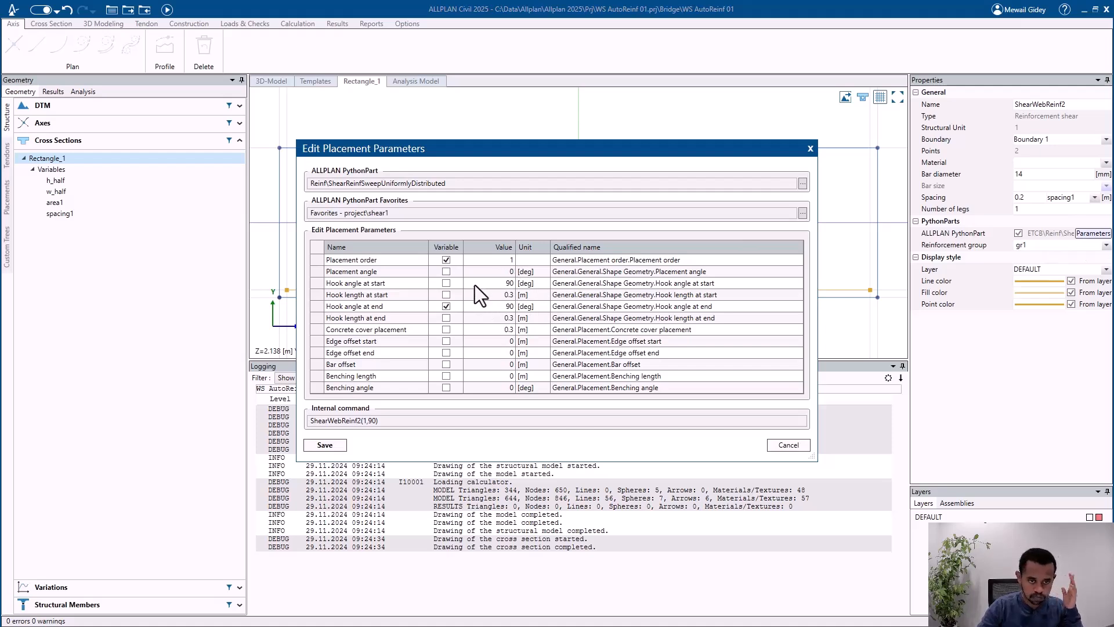
click(447, 271)
click(446, 272)
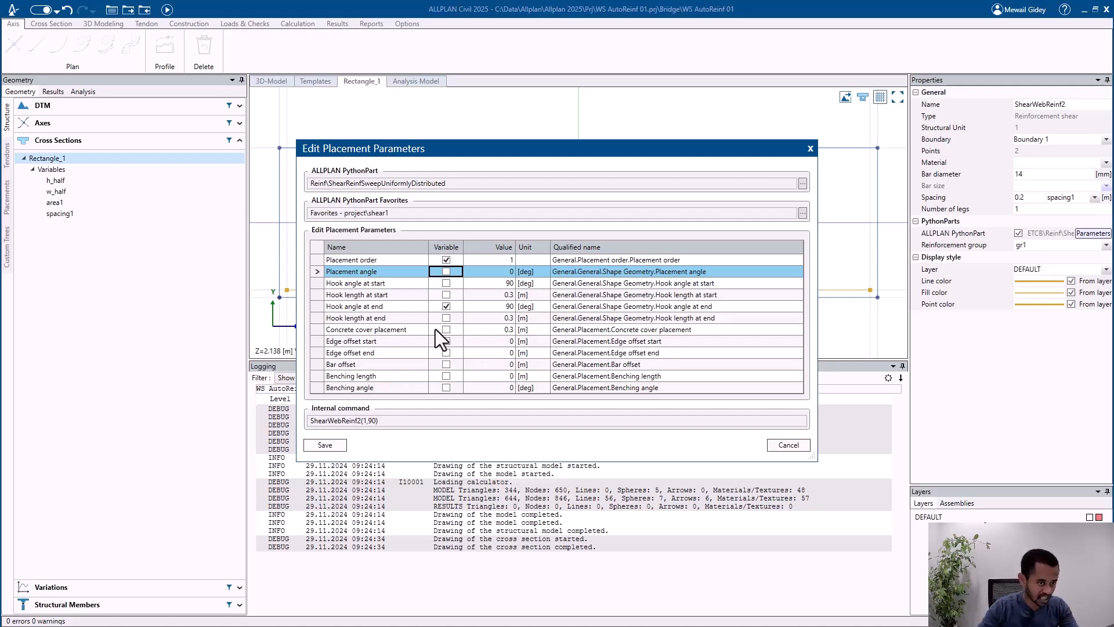
Step: Close the placement parameters without saving and add a Length variable named cover1 to the Rectangle_1 cross section
click(780, 445)
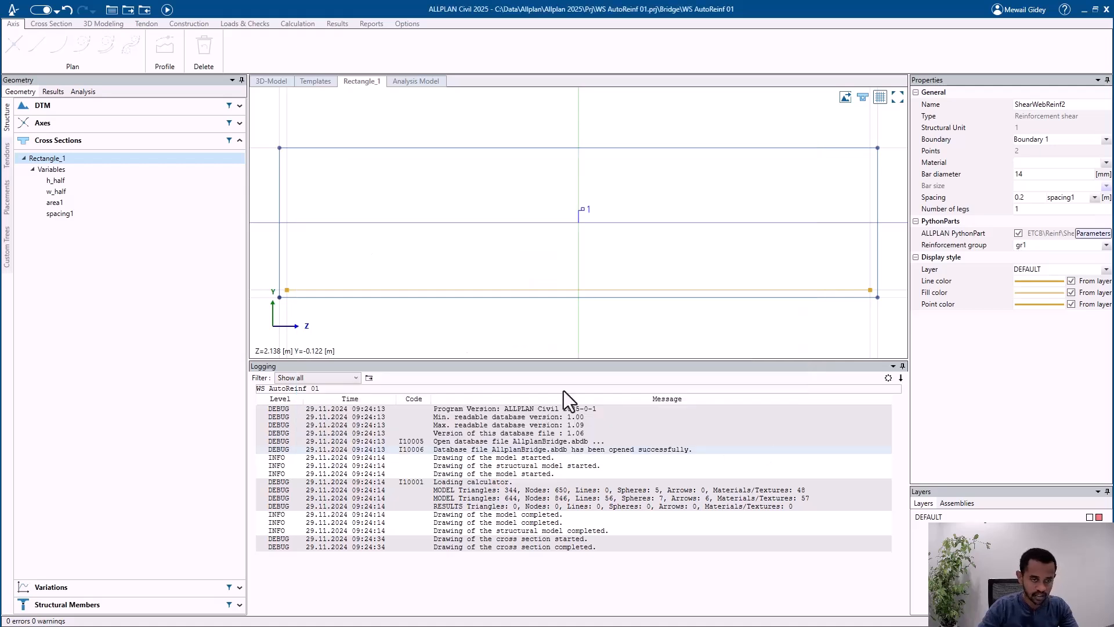
right_click(85, 166)
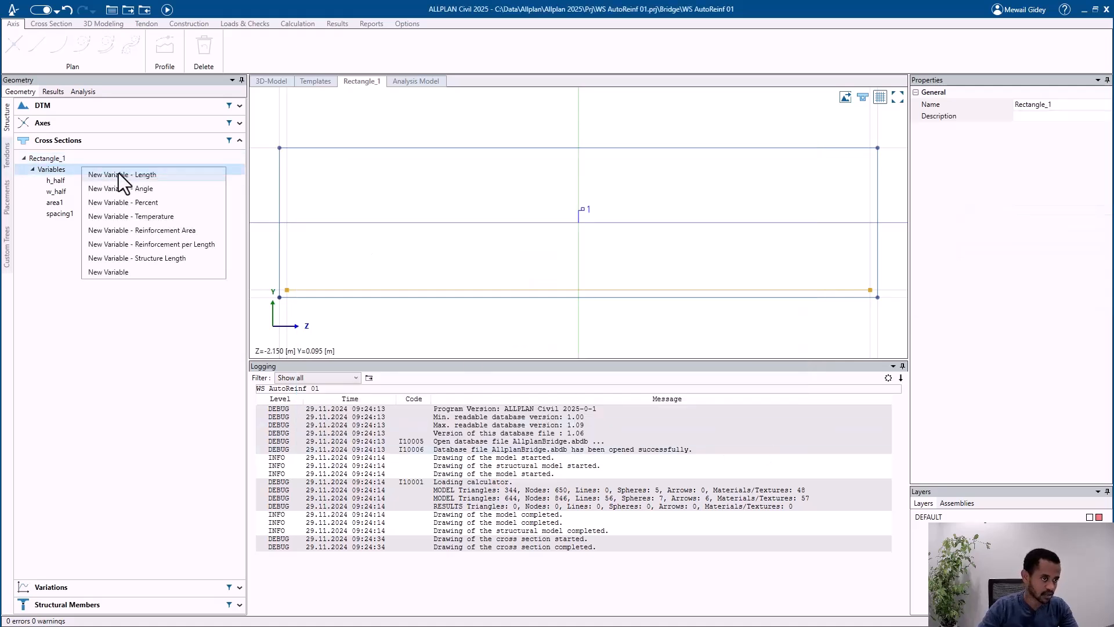
click(118, 172)
text(cover1)
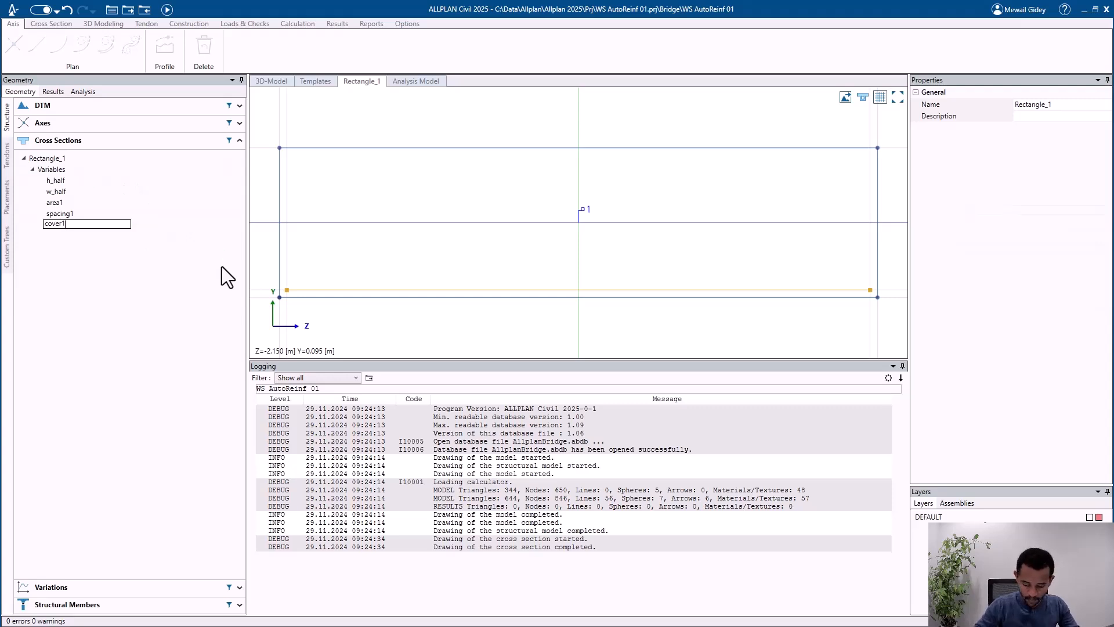
key(Return)
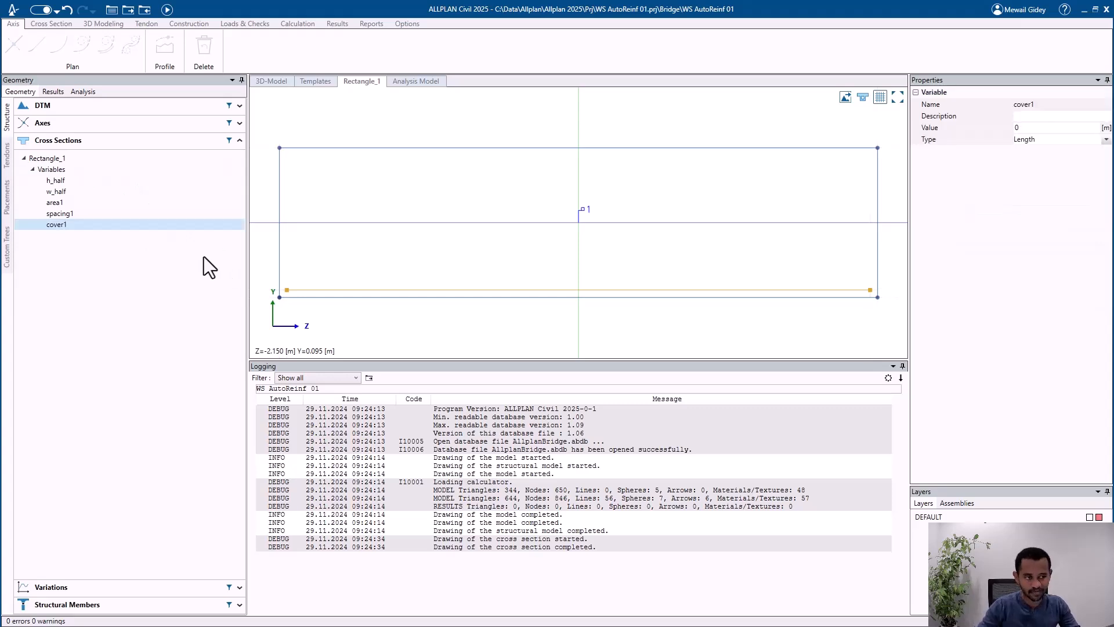
Step: Try making Concrete cover placement a variable placement parameter of the ShearWebReinf2 shear reinforcement
click(511, 287)
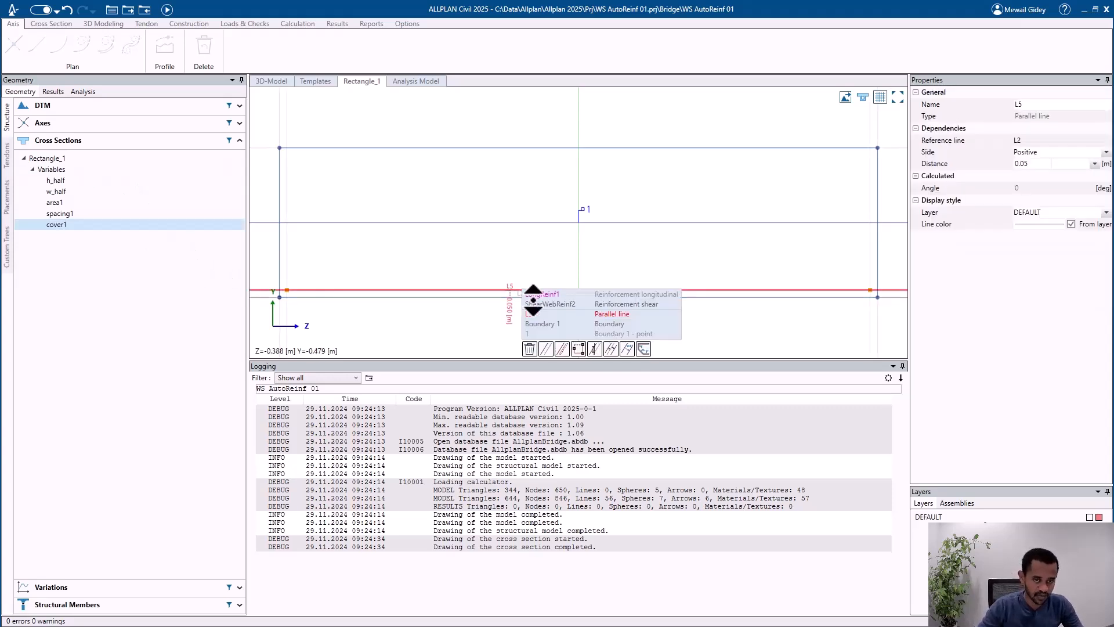
click(538, 305)
click(1094, 234)
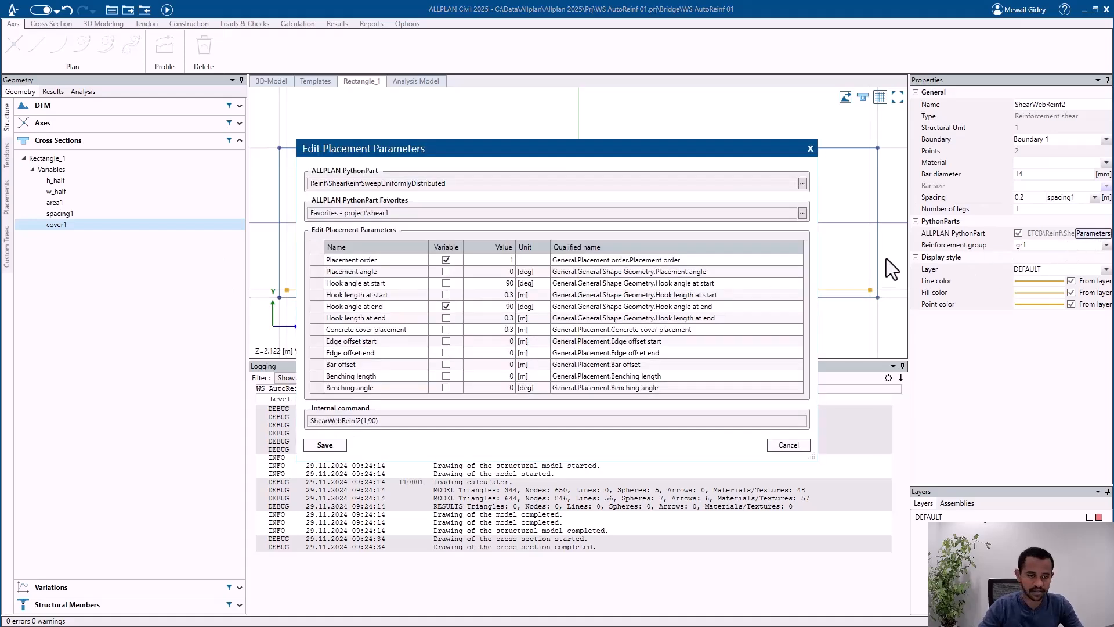
click(446, 330)
click(500, 329)
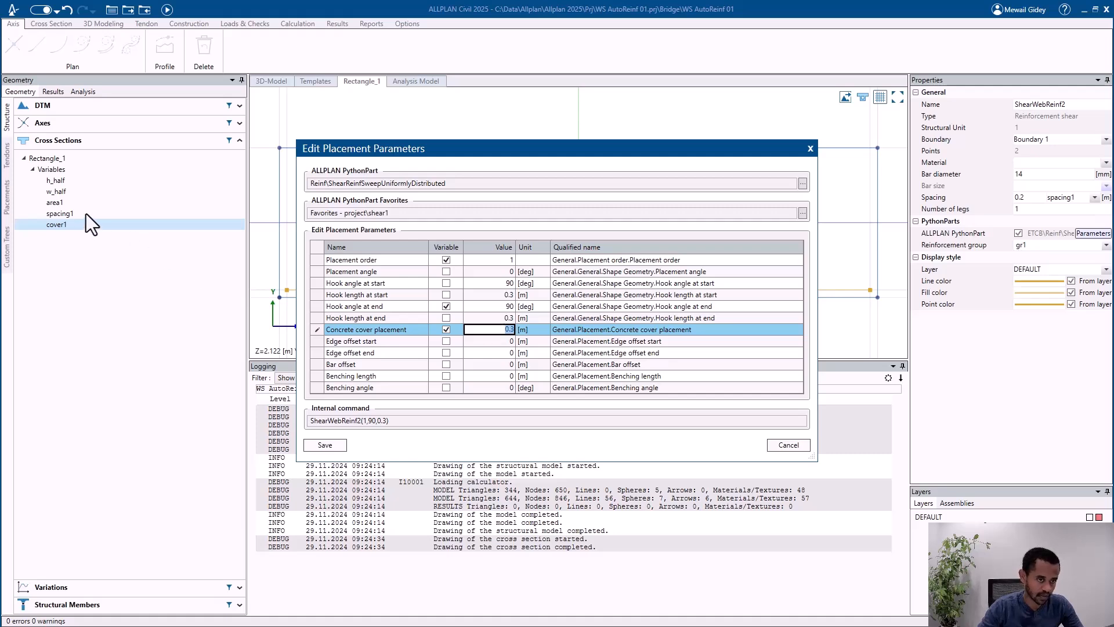
click(447, 330)
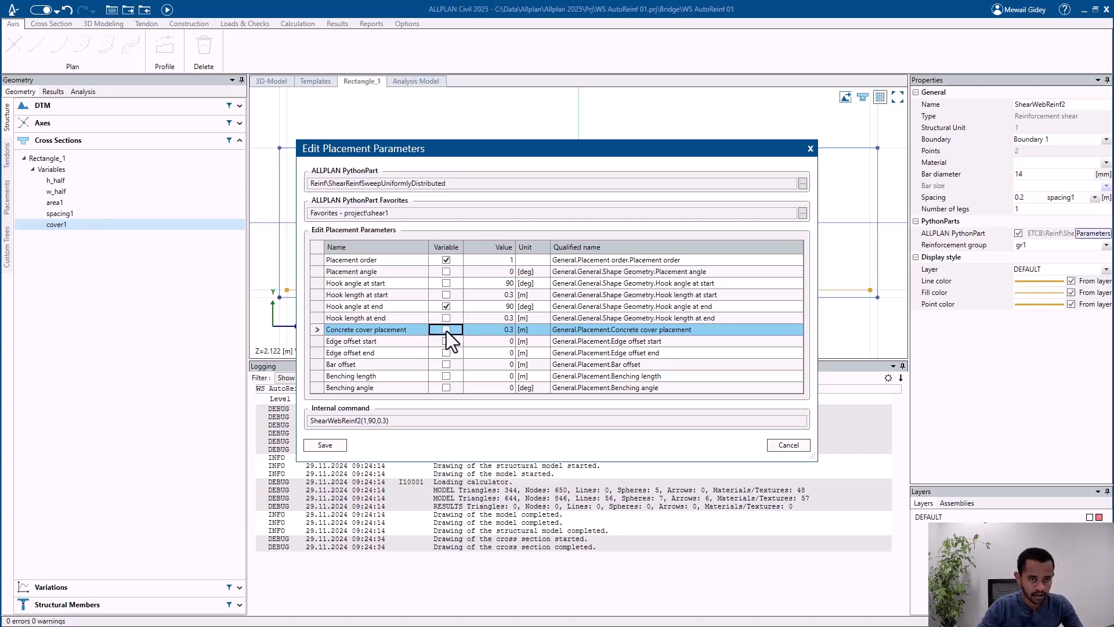
click(506, 329)
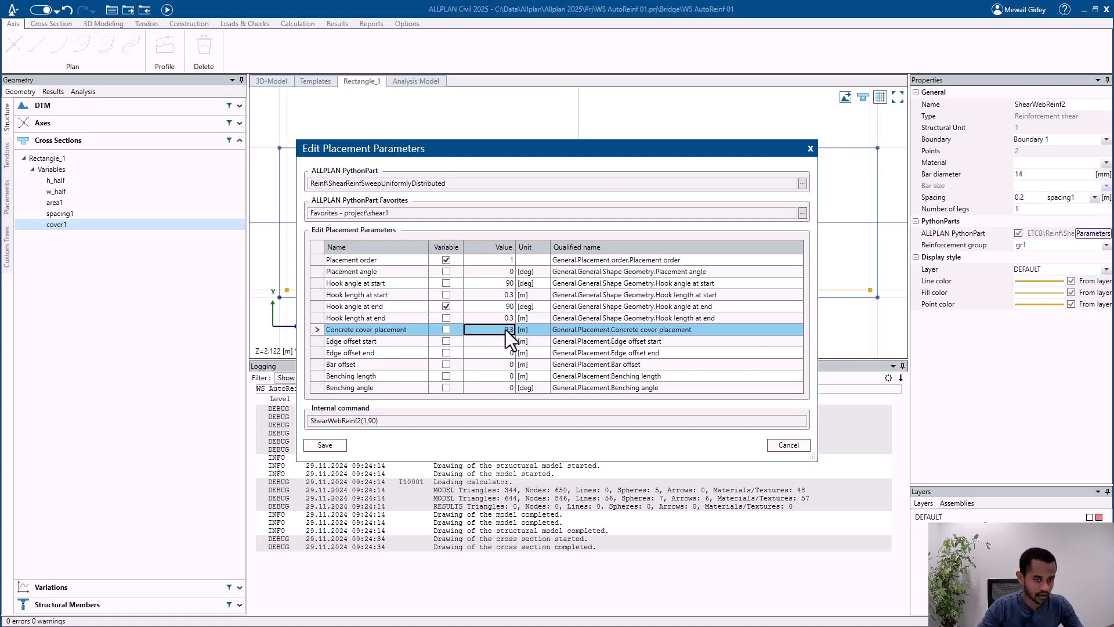
click(796, 445)
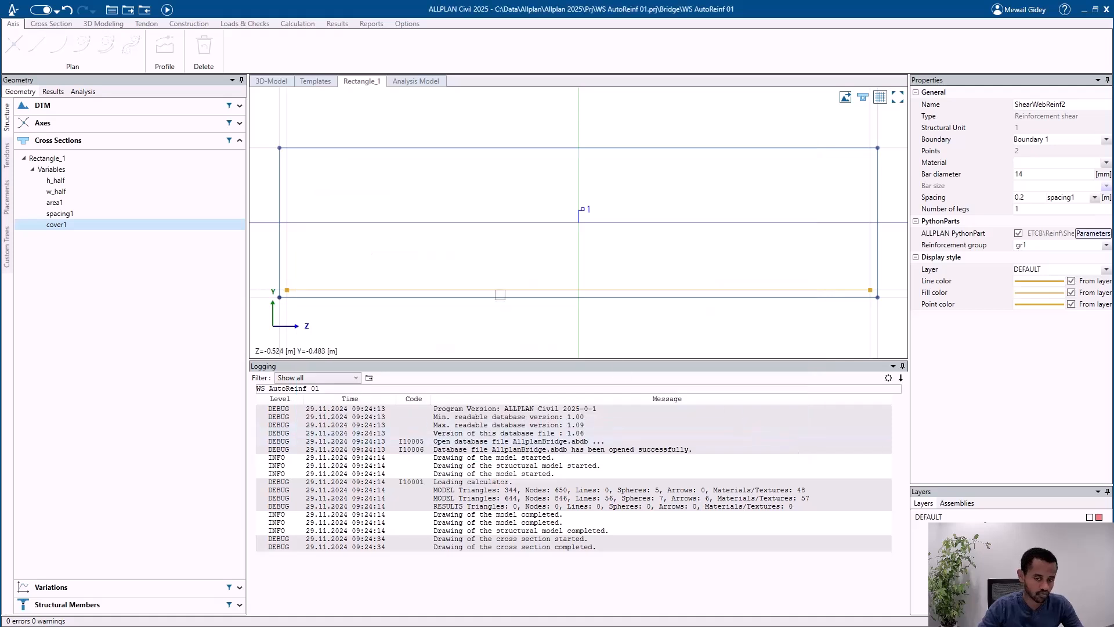
Step: Inspect the properties of the spacing1 variable in Rectangle_1 and recalculate the model
click(93, 216)
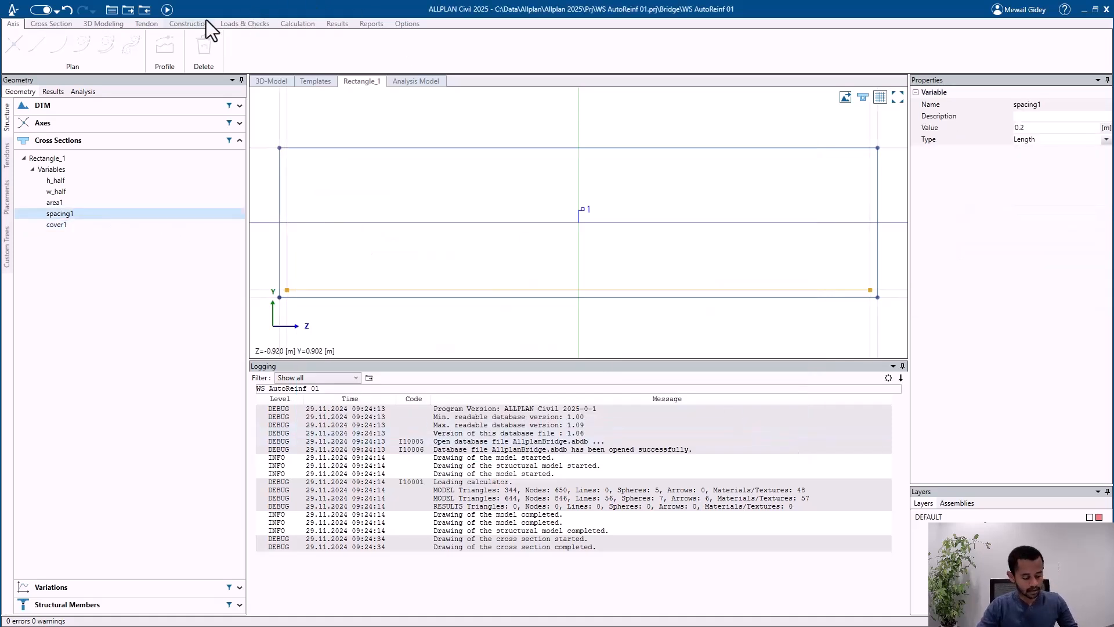
click(166, 10)
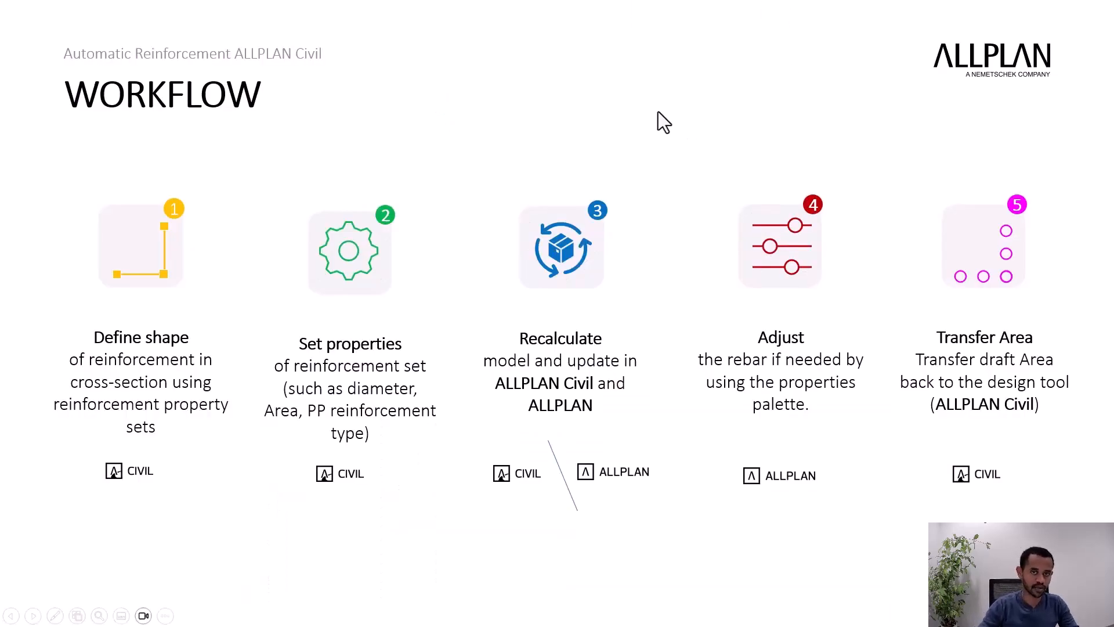
key(Right)
key(Left)
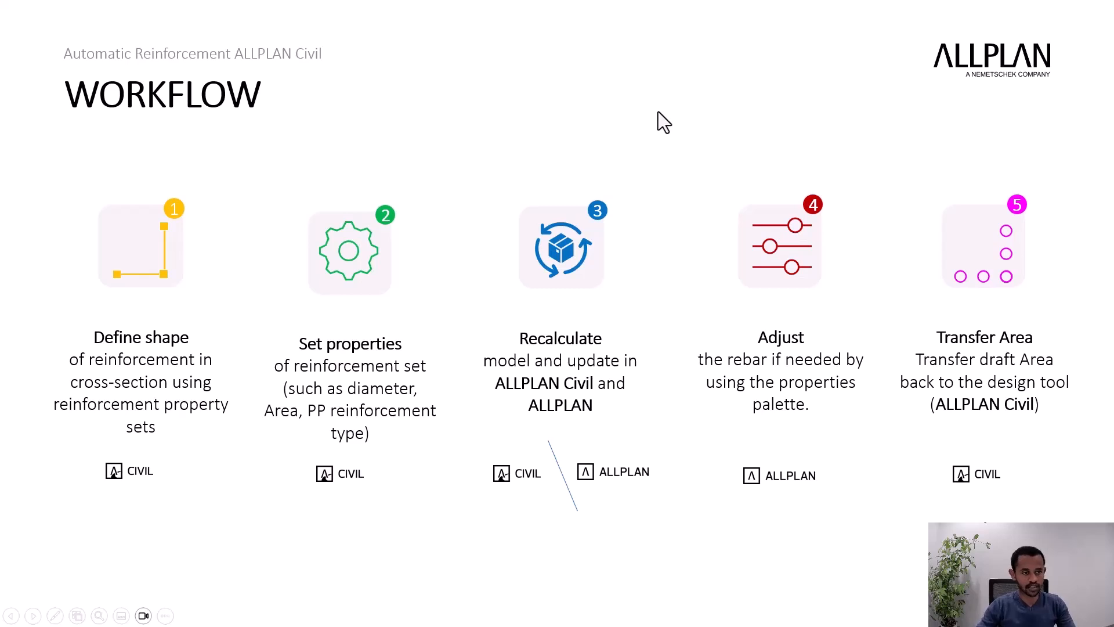
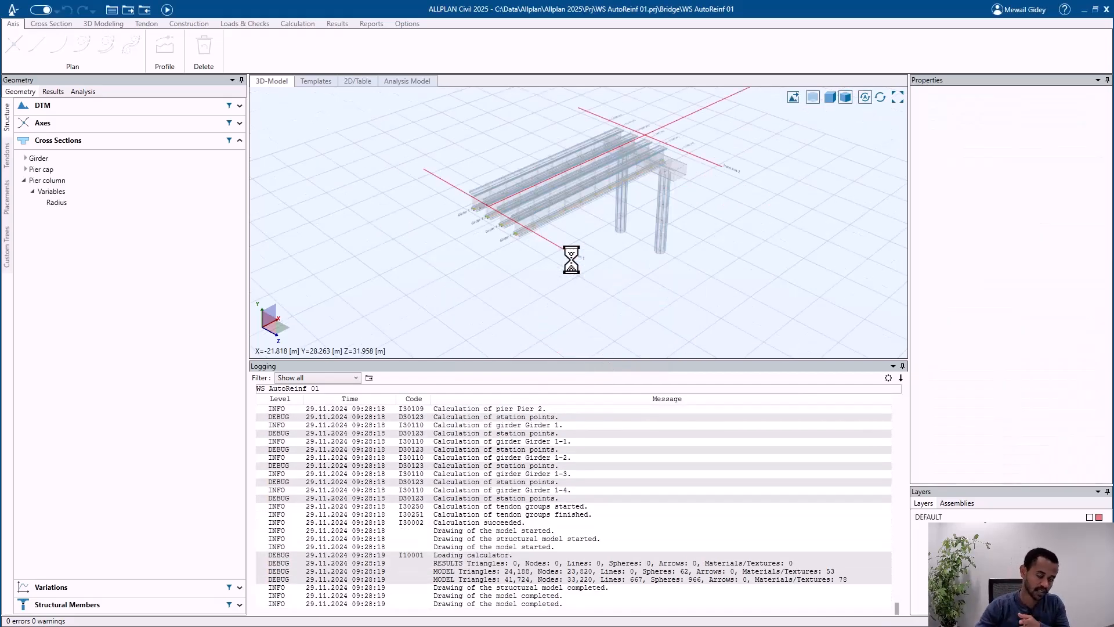
Step: Display the bridge model as solid and export it to the TCL file WS AutoReinf 01_exp.tcl
scroll(547, 193, up, 4)
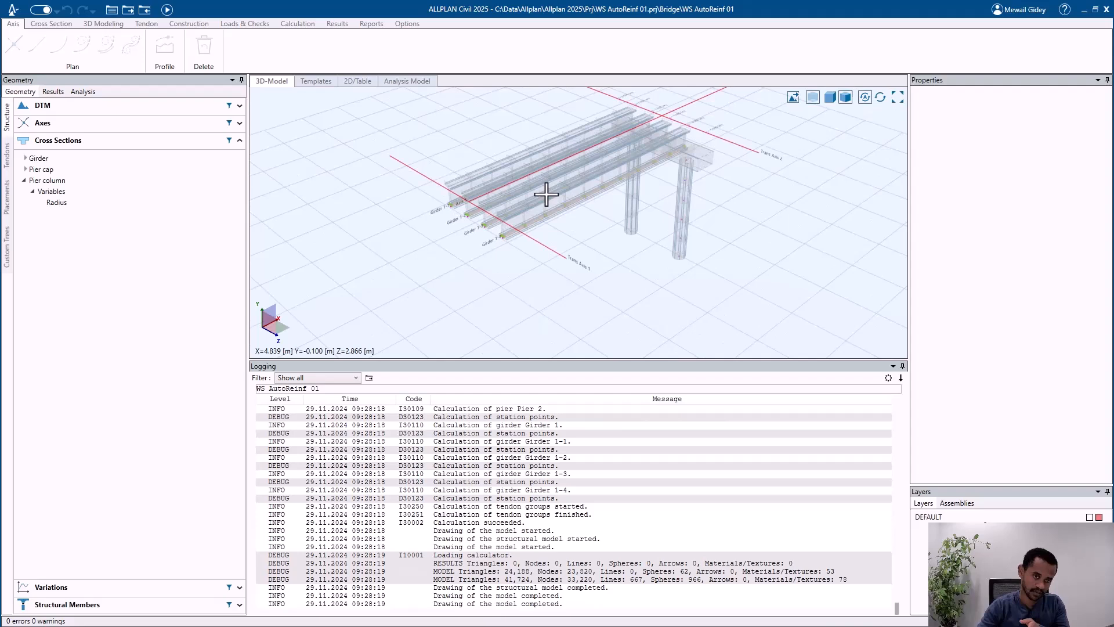
click(815, 97)
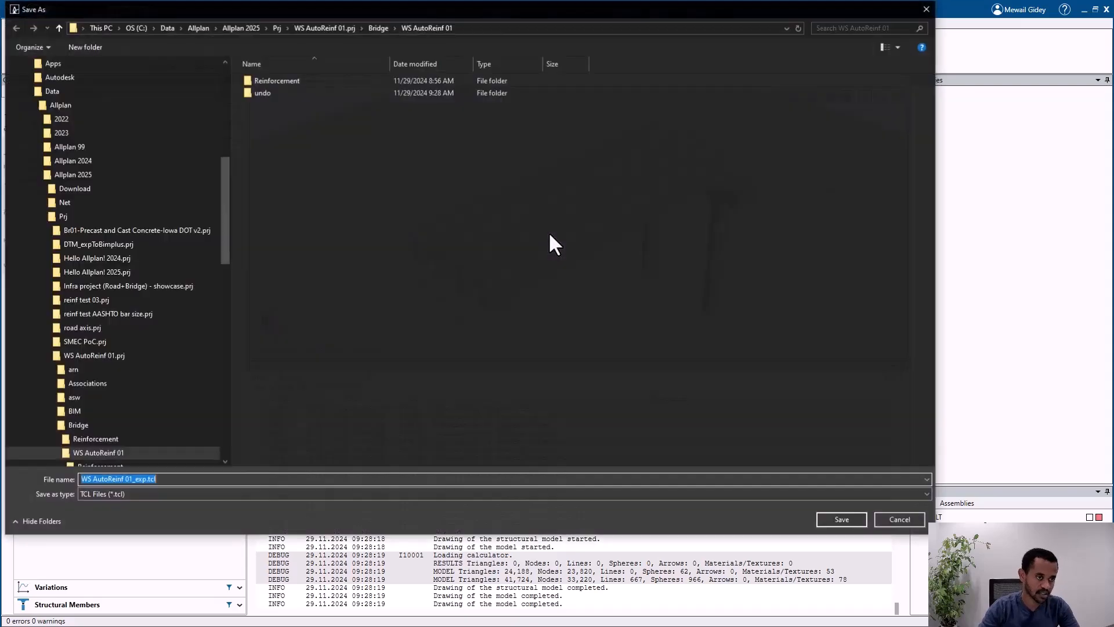
key(Escape)
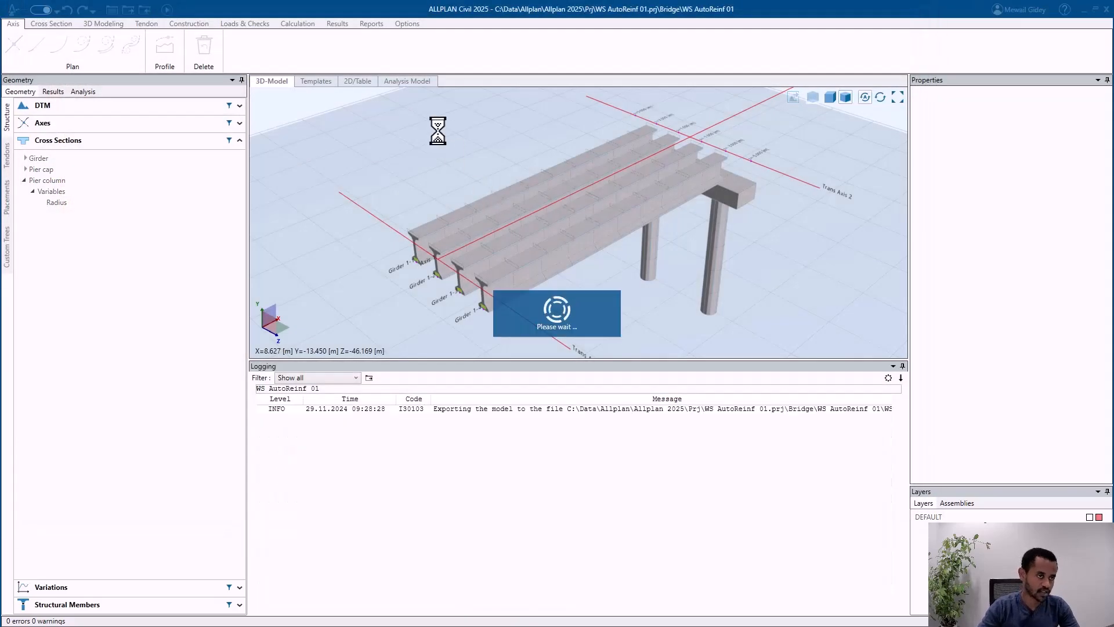
Step: Open the exported WS AutoReinf 01_exp.tcl in Notepad++, look through its project settings code, and return to the bridge model
click(396, 25)
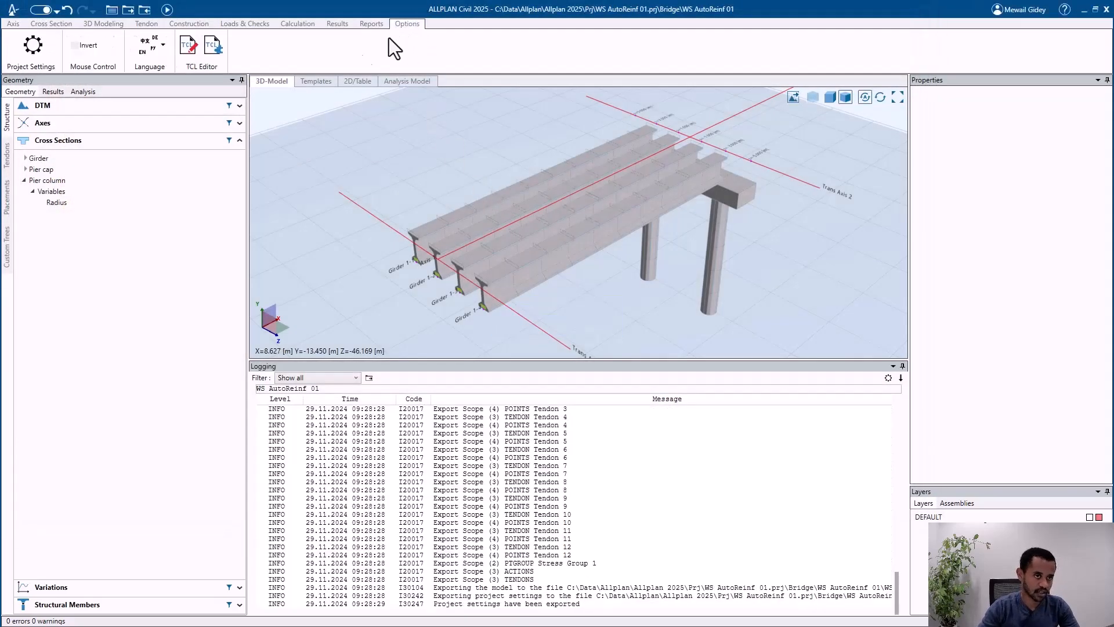
click(196, 64)
double_click(294, 109)
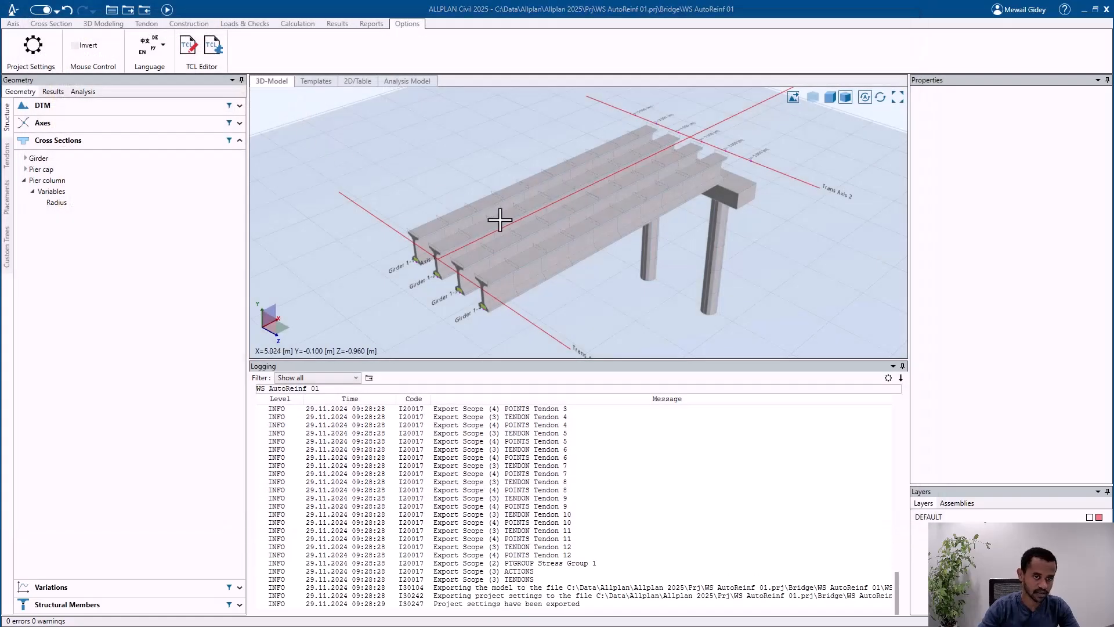
drag(671, 249, 628, 142)
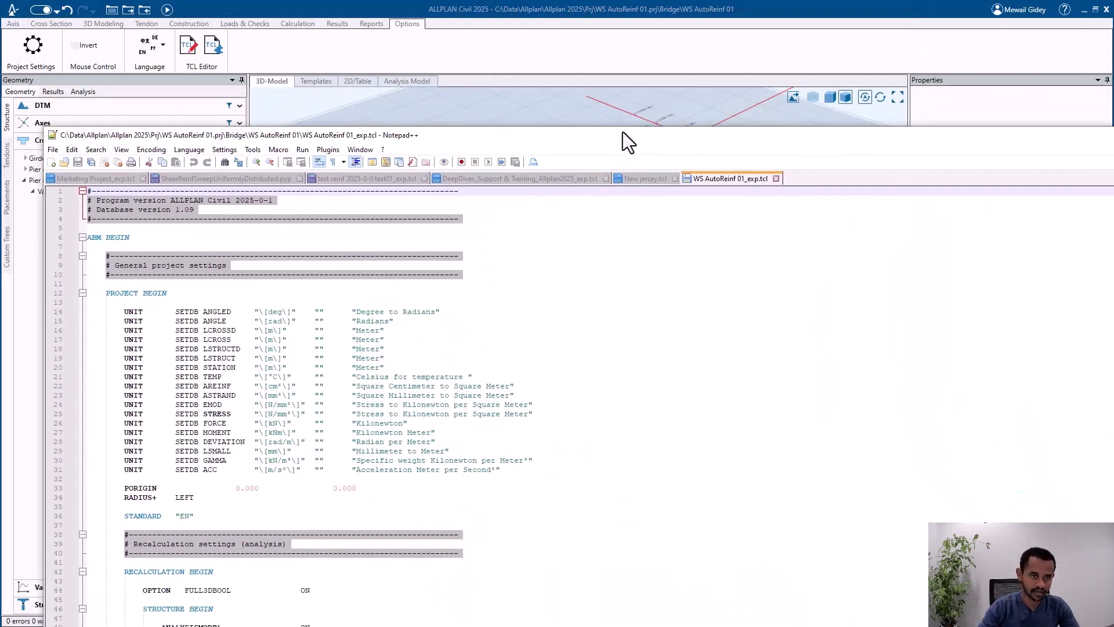
double_click(622, 132)
scroll(395, 218, down, 20)
scroll(381, 235, up, 20)
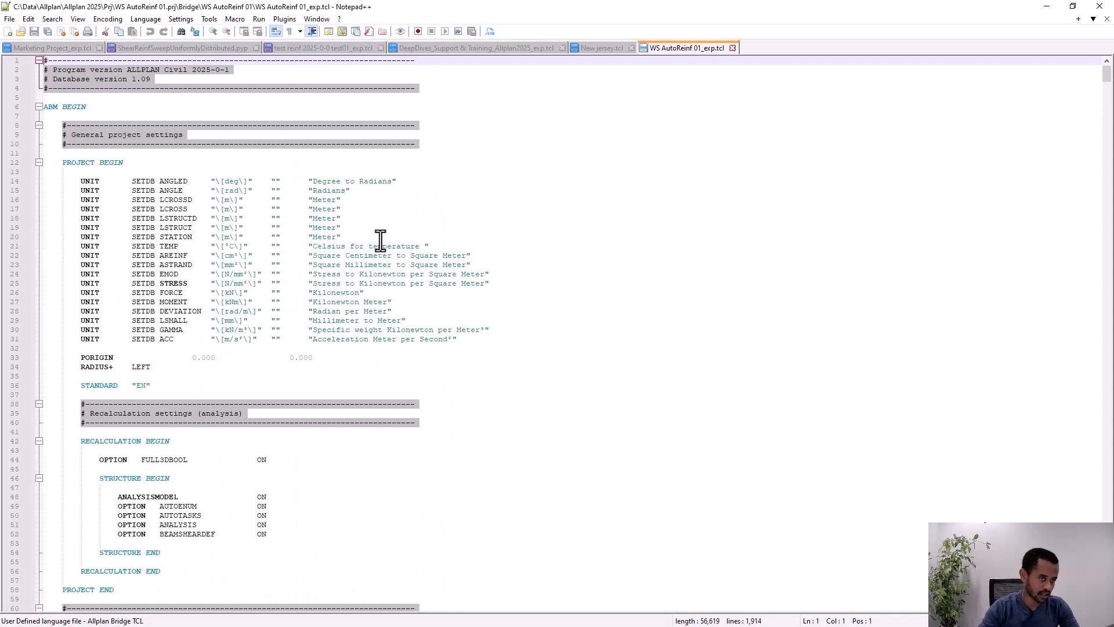
click(1047, 7)
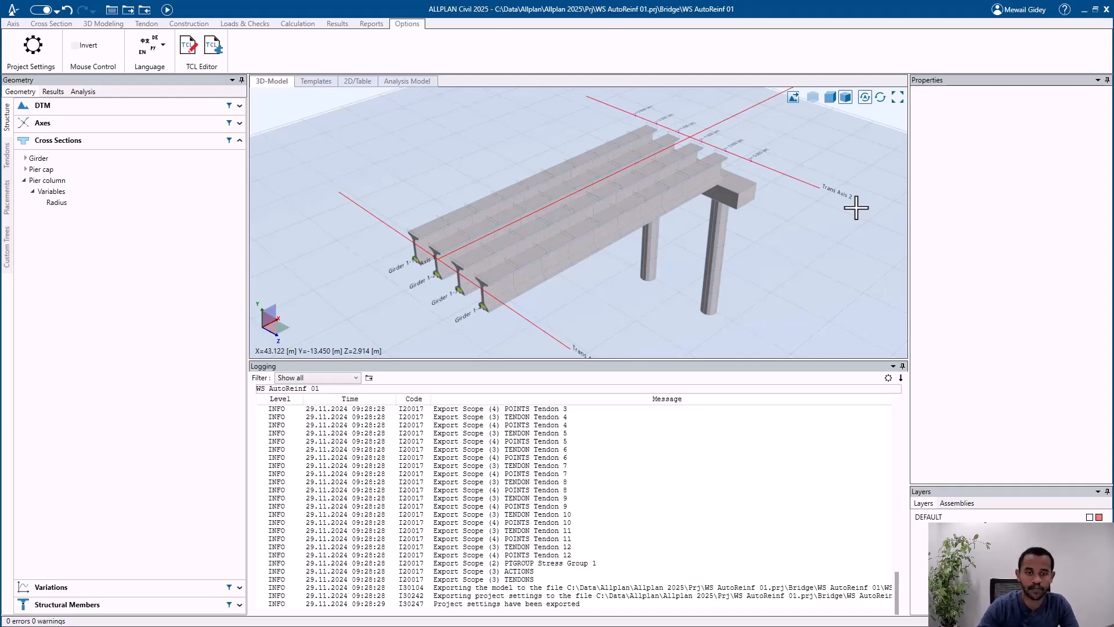
Step: Review the list of axes that define the bridge model
mouse_move(536, 262)
middle_down()
mouse_move(509, 261)
mouse_move(537, 261)
middle_up()
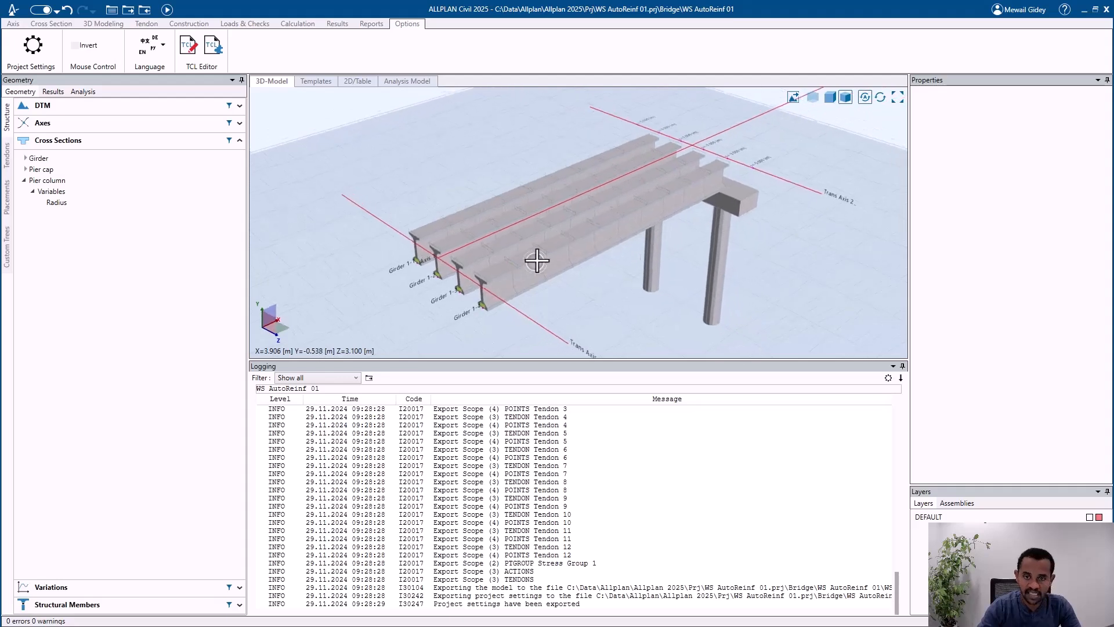
scroll(514, 270, up, 5)
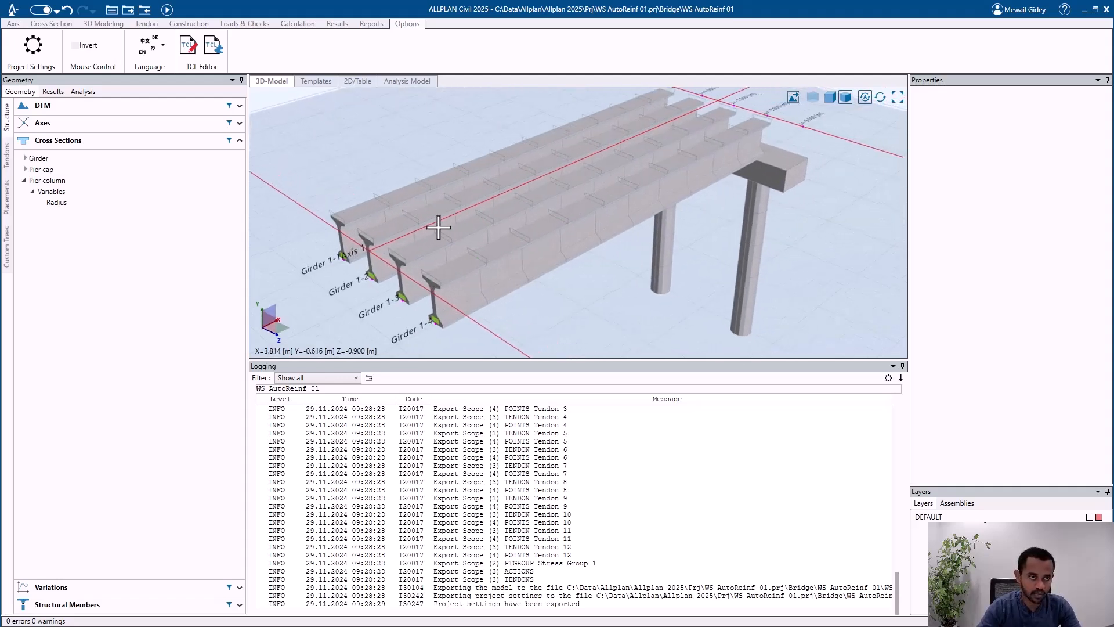
scroll(567, 267, down, 3)
click(155, 123)
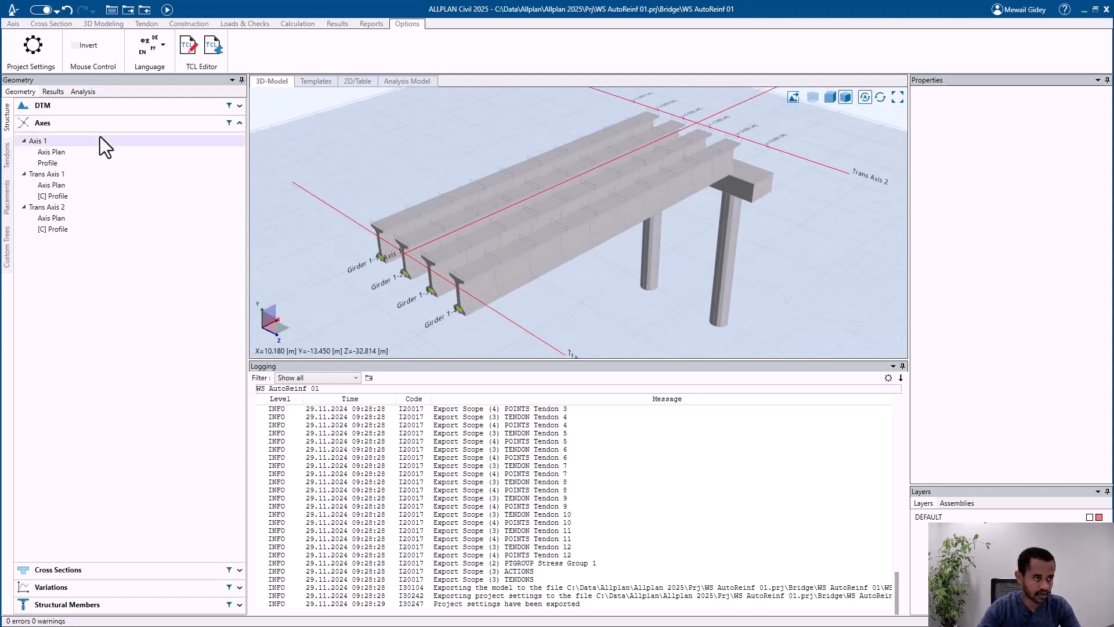
scroll(325, 250, down, 2)
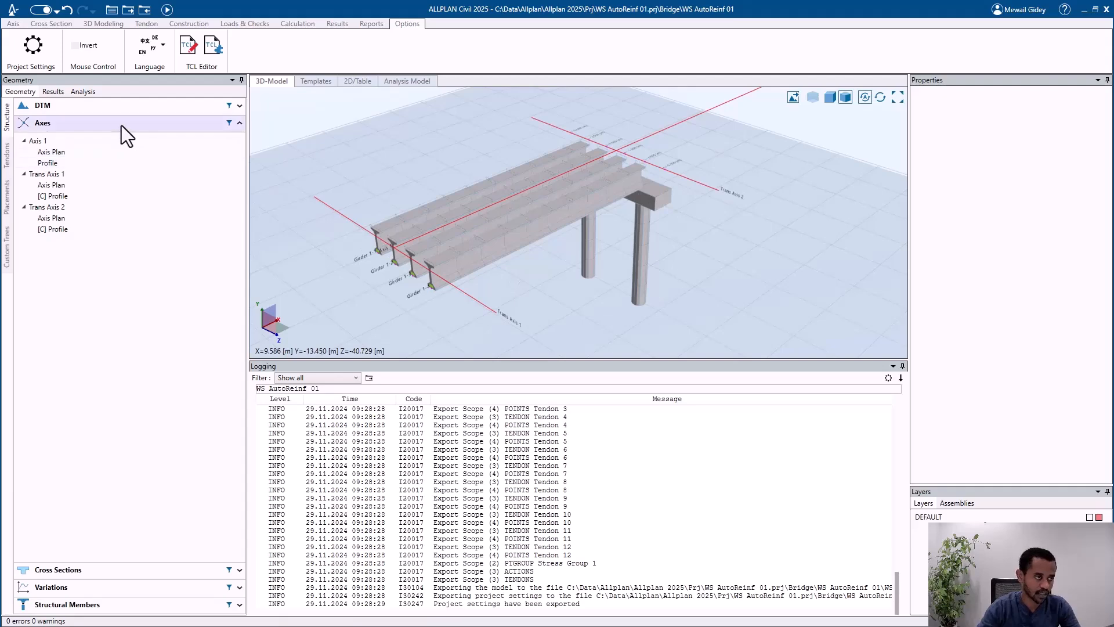
click(121, 125)
Step: Inspect the Girder, Pier cap and Pier column cross sections one after another and collapse the cross section list
click(111, 140)
click(95, 159)
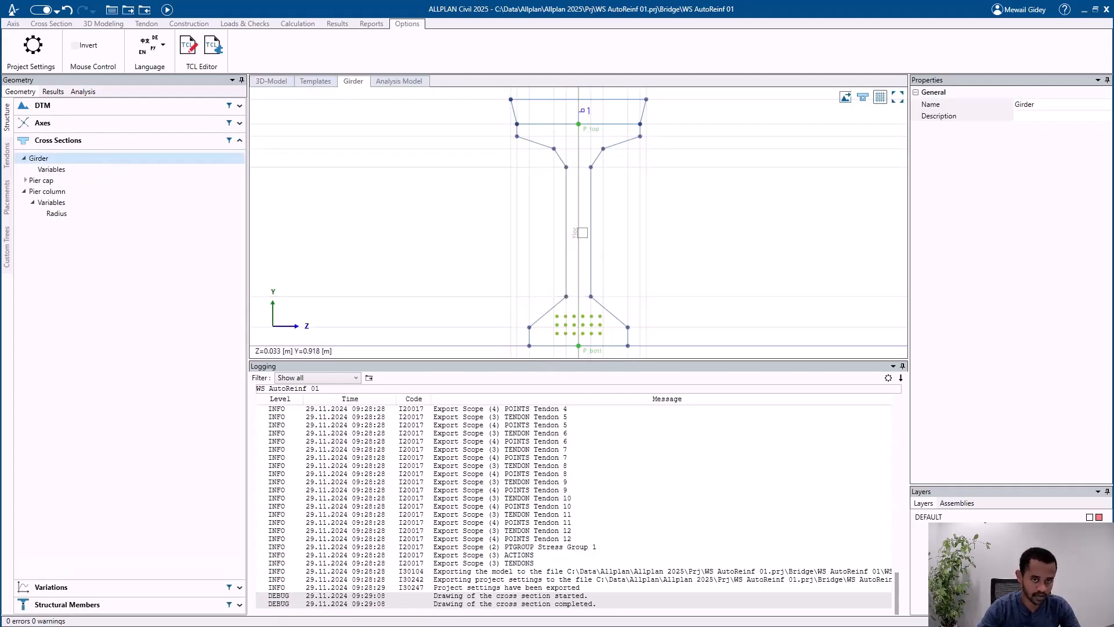
click(95, 182)
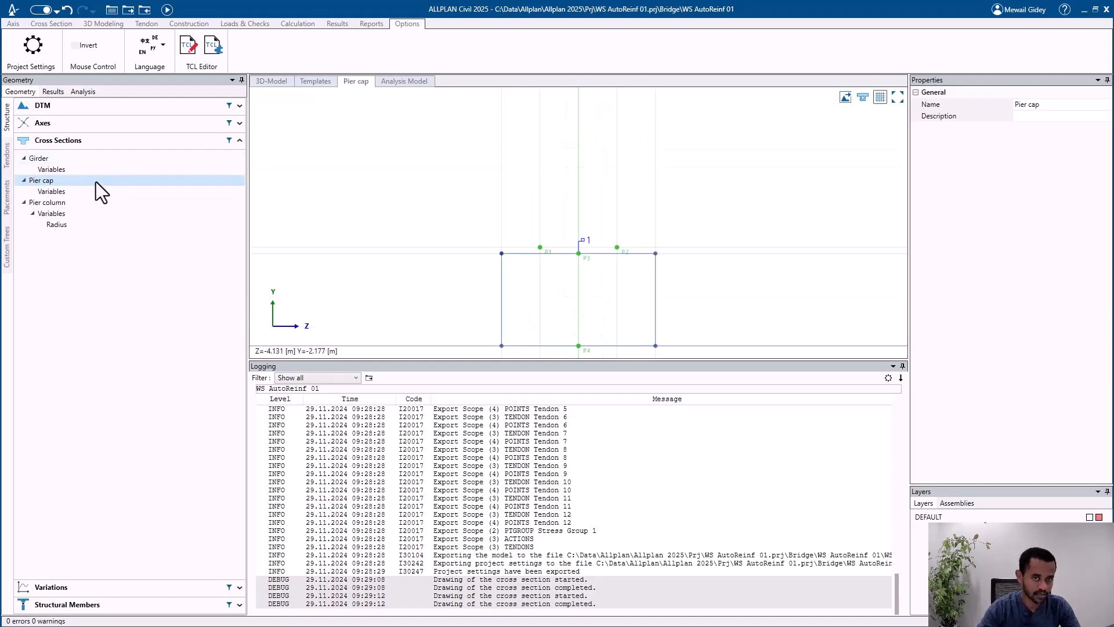
click(78, 203)
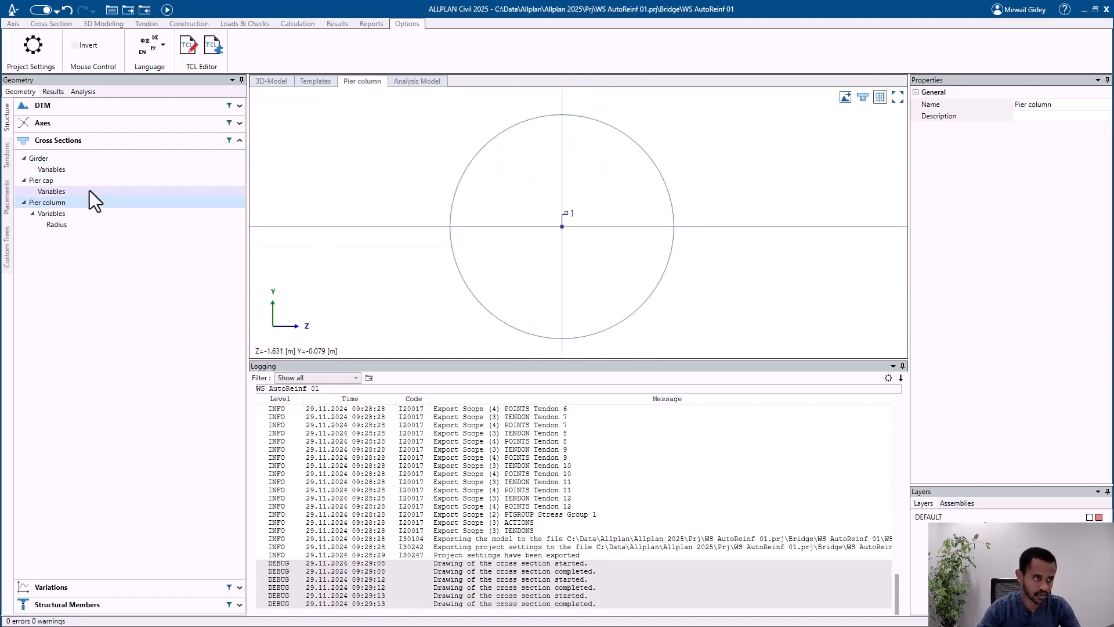
click(89, 162)
click(25, 180)
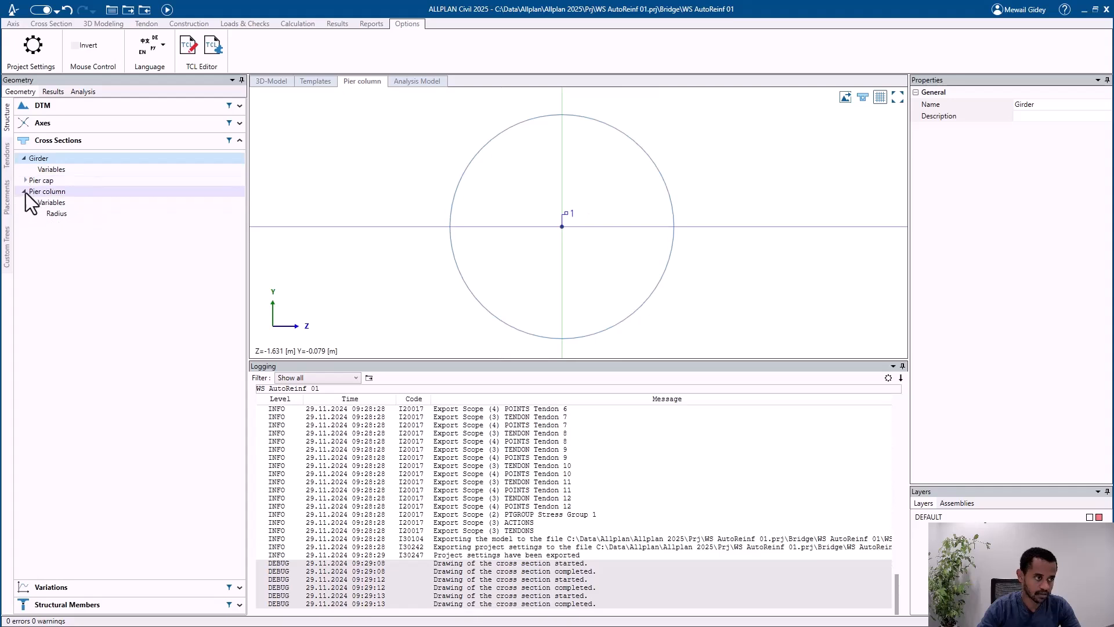
click(25, 192)
click(52, 141)
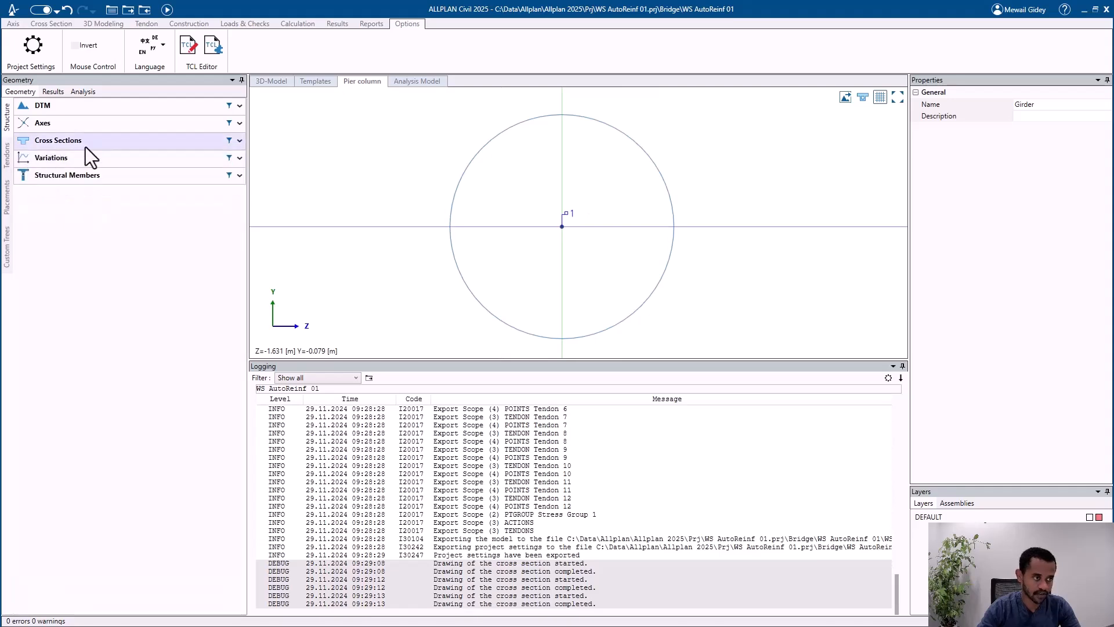
Step: Return to the 3D model and highlight structural members Pier cap 01 and Pier 1 to examine their properties
click(255, 82)
scroll(507, 244, down, 2)
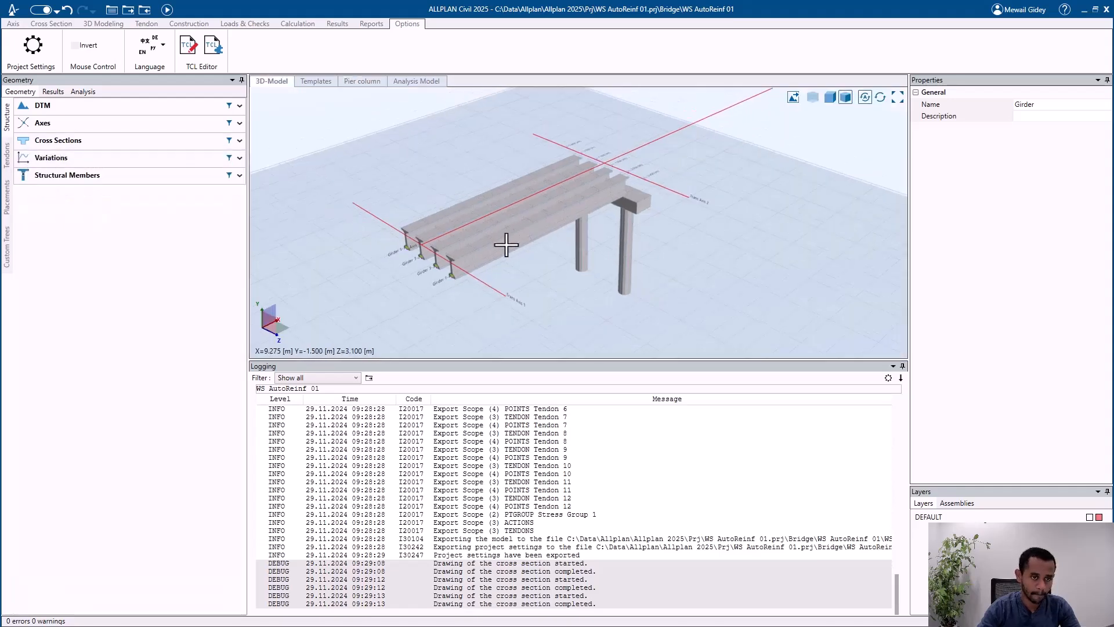
scroll(450, 257, up, 4)
scroll(452, 279, up, 5)
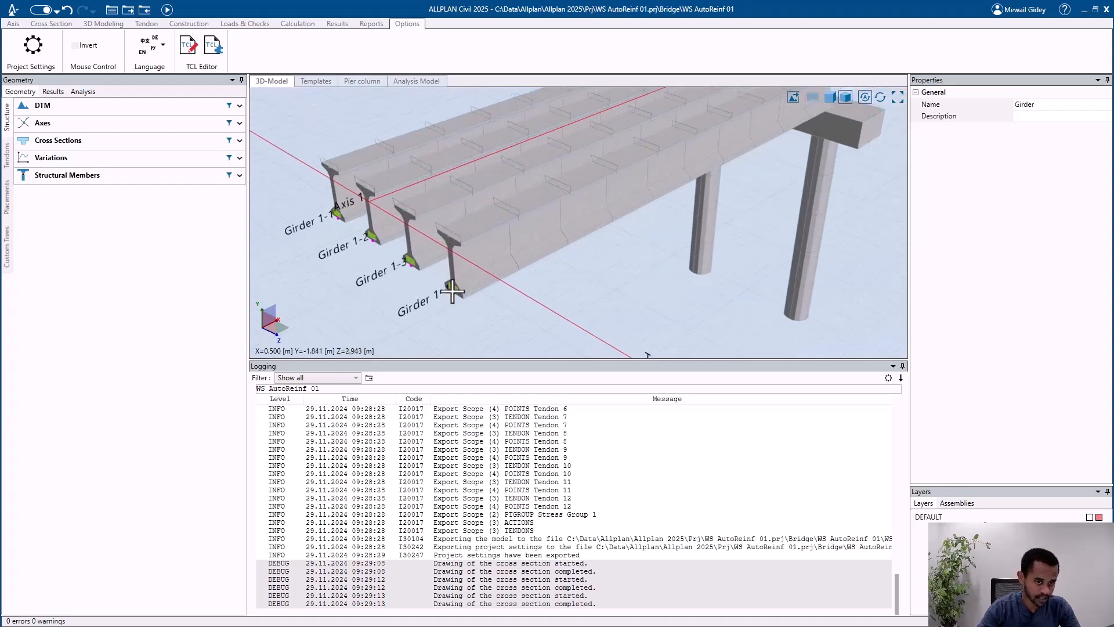
click(87, 176)
click(134, 203)
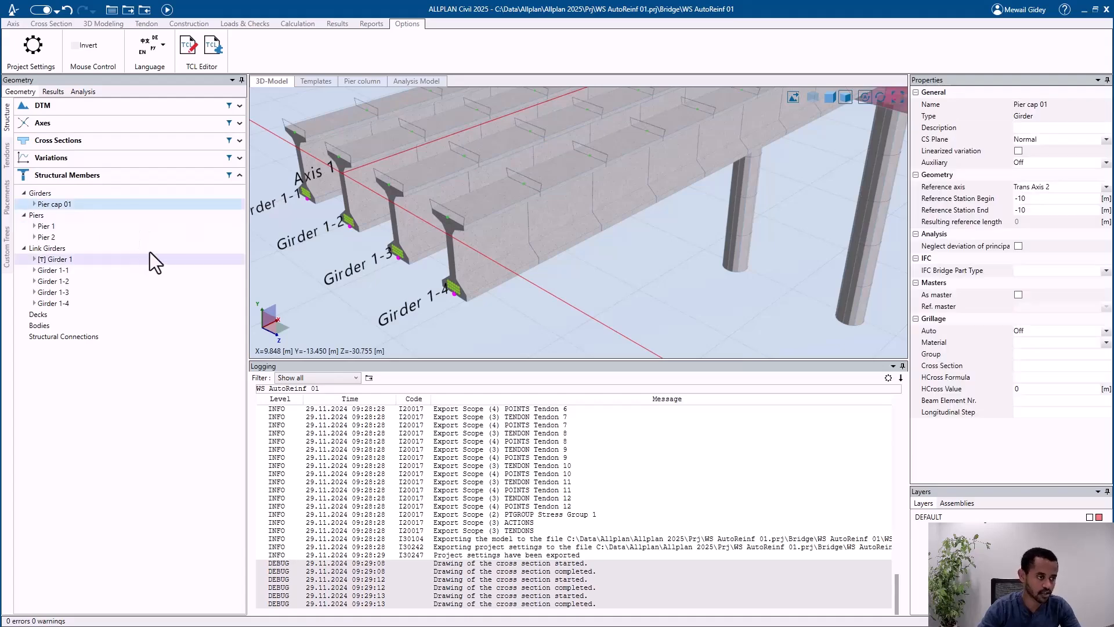
scroll(474, 259, down, 1)
scroll(475, 259, down, 2)
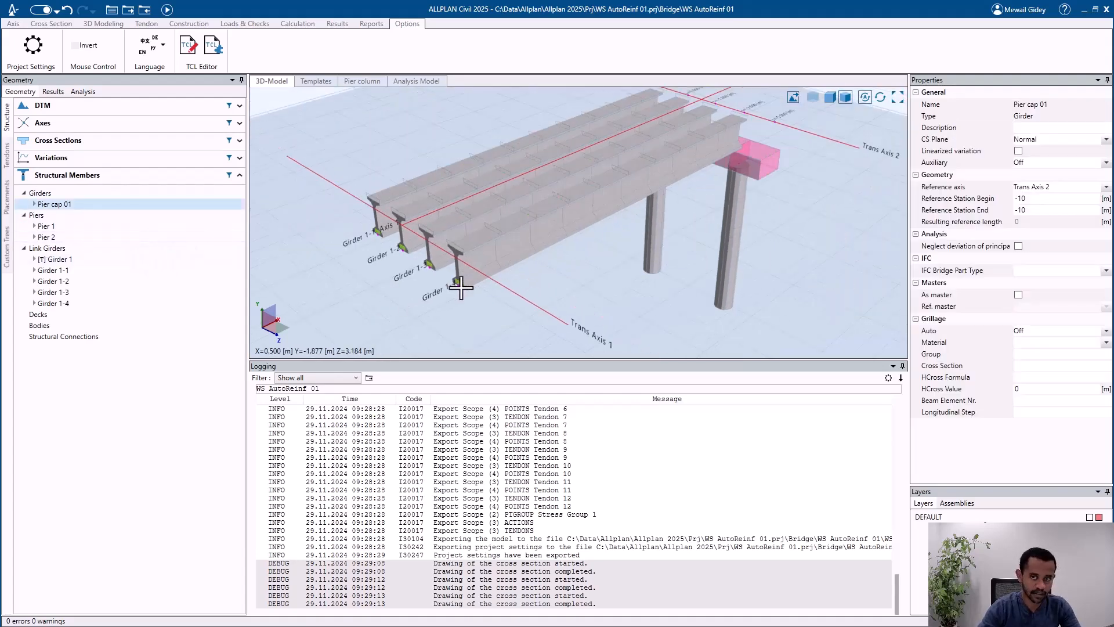
click(83, 227)
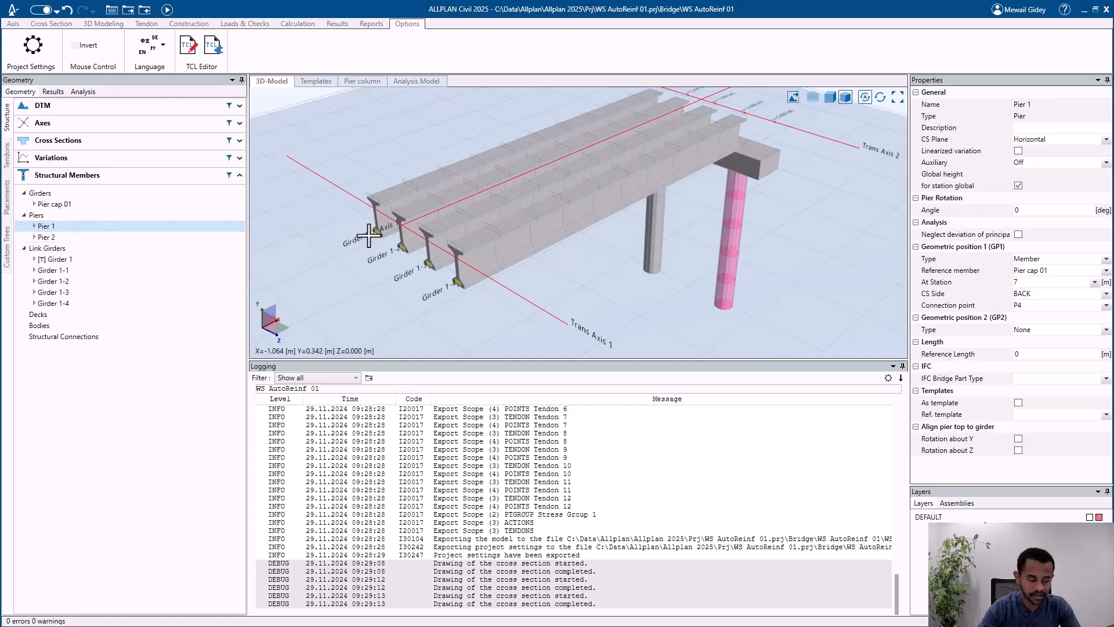
Step: Highlight the individual link girders in the 3D model and check the properties of their template, Girder 1
click(99, 280)
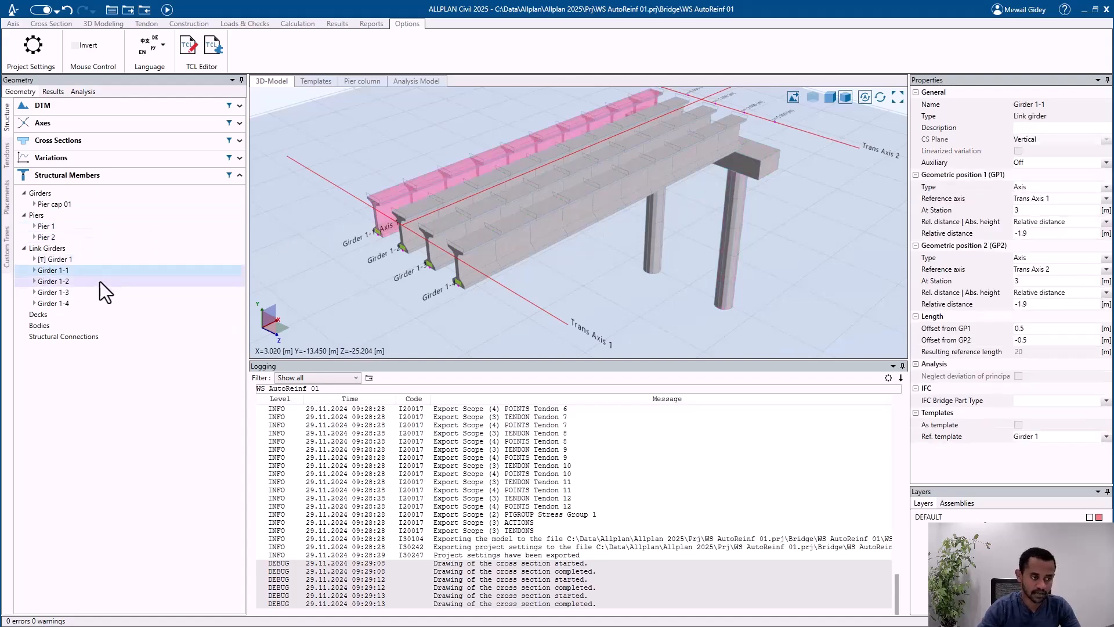
click(100, 292)
click(104, 303)
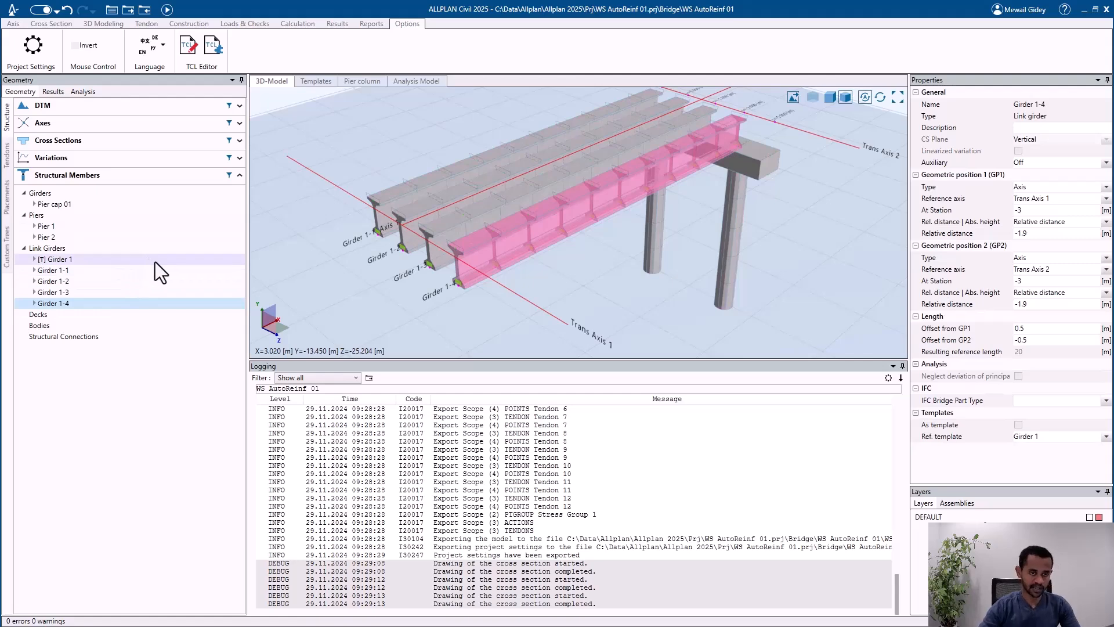
click(117, 260)
click(103, 247)
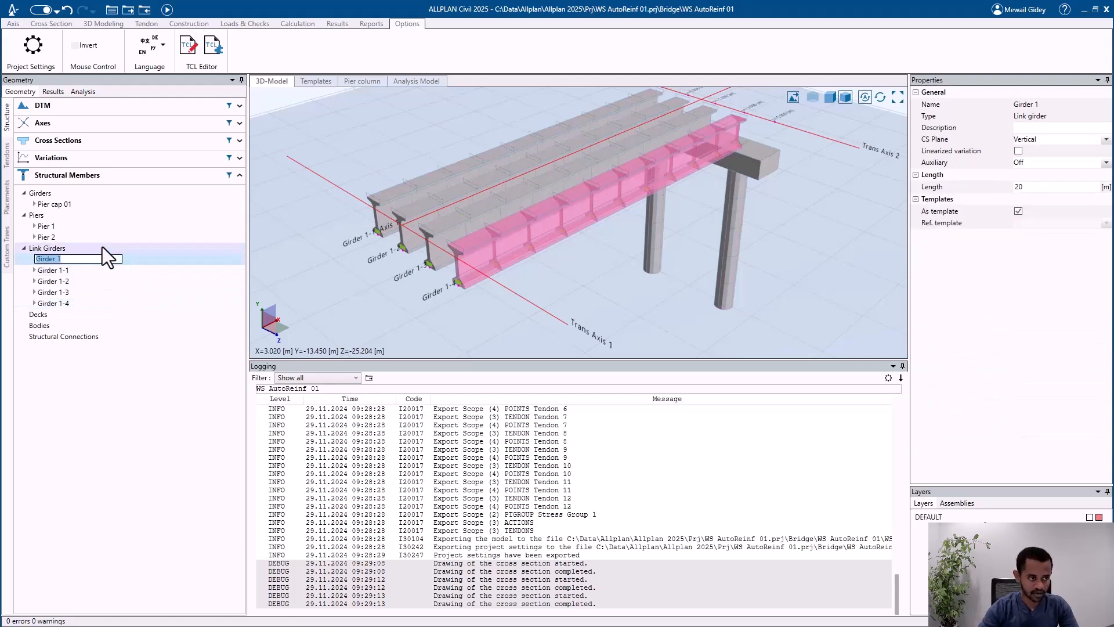
click(82, 281)
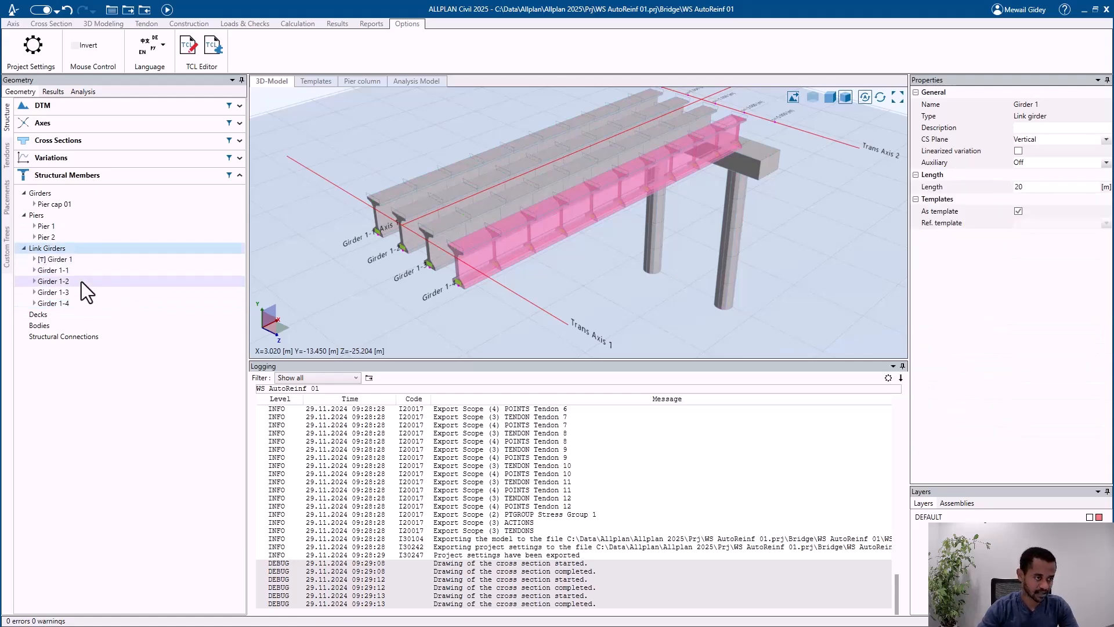
Step: Open the template Girder 1 in its own view, display it as solid, and go back to the full 3D model
double_click(93, 259)
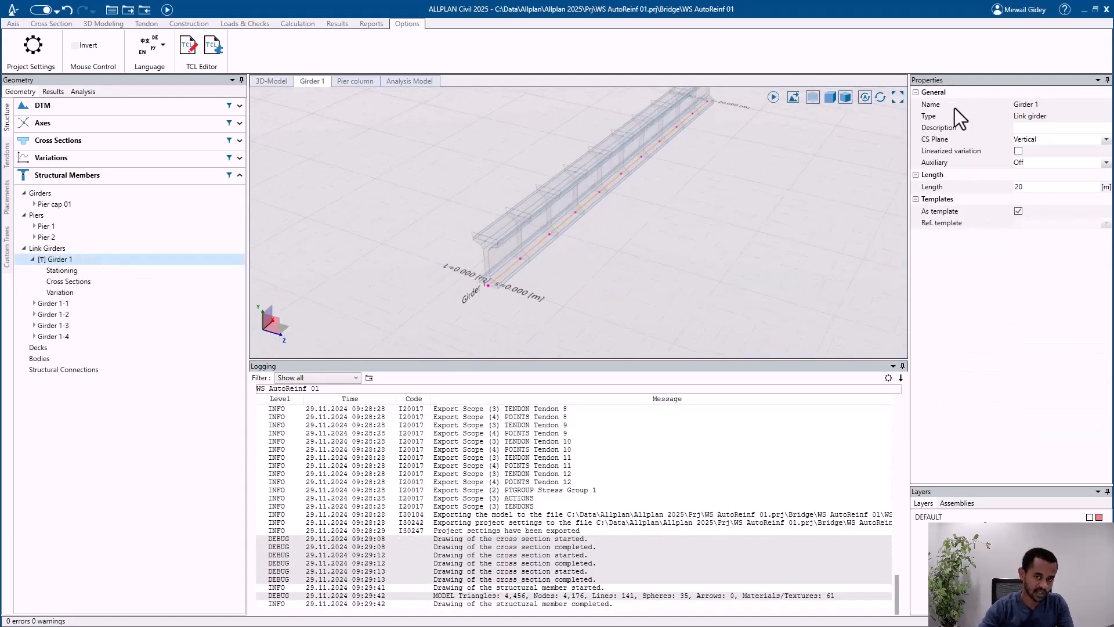
click(830, 97)
scroll(540, 240, up, 2)
middle_drag(540, 241, 507, 238)
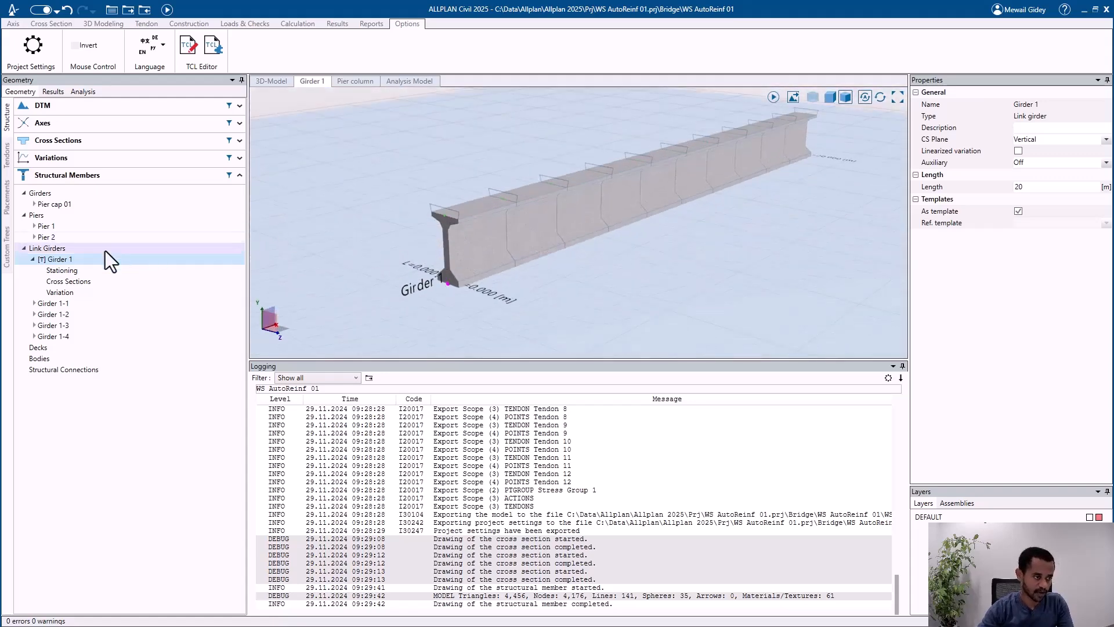
click(32, 260)
click(271, 81)
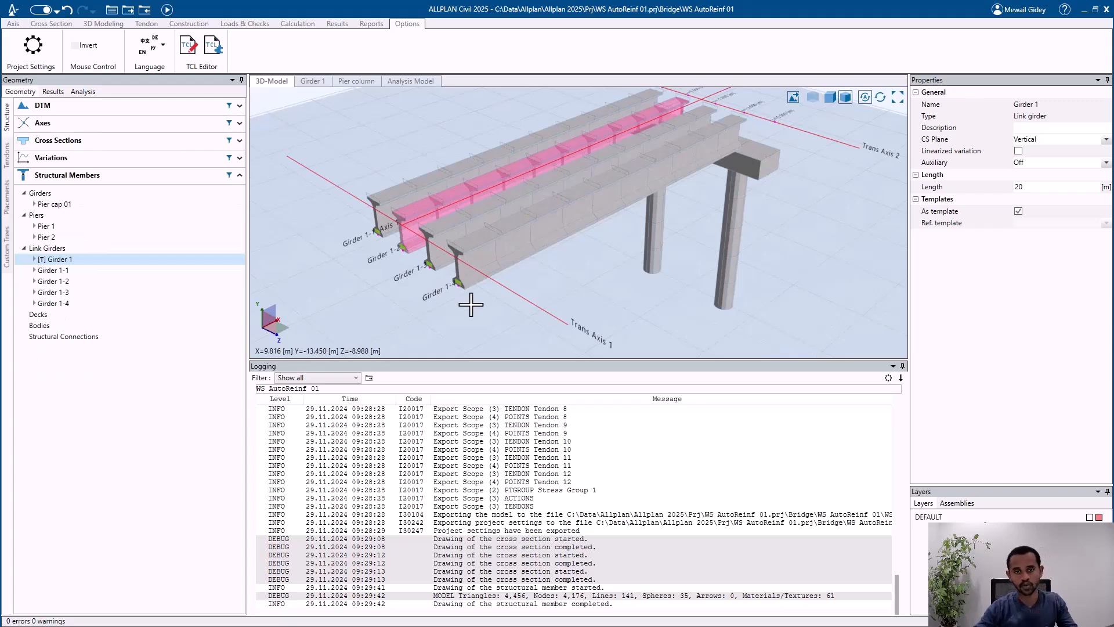
Step: Create a new custom tree for the bridge model, keeping its default name
scroll(465, 291, down, 1)
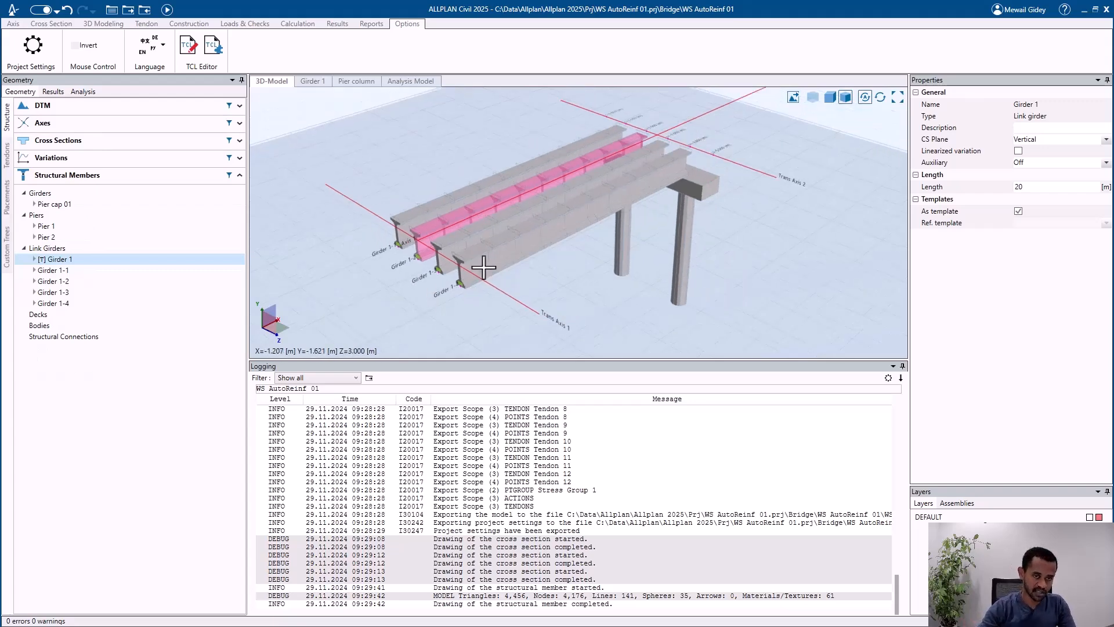
middle_drag(512, 242, 450, 276)
scroll(424, 253, down, 2)
middle_drag(659, 169, 574, 210)
scroll(575, 211, up, 4)
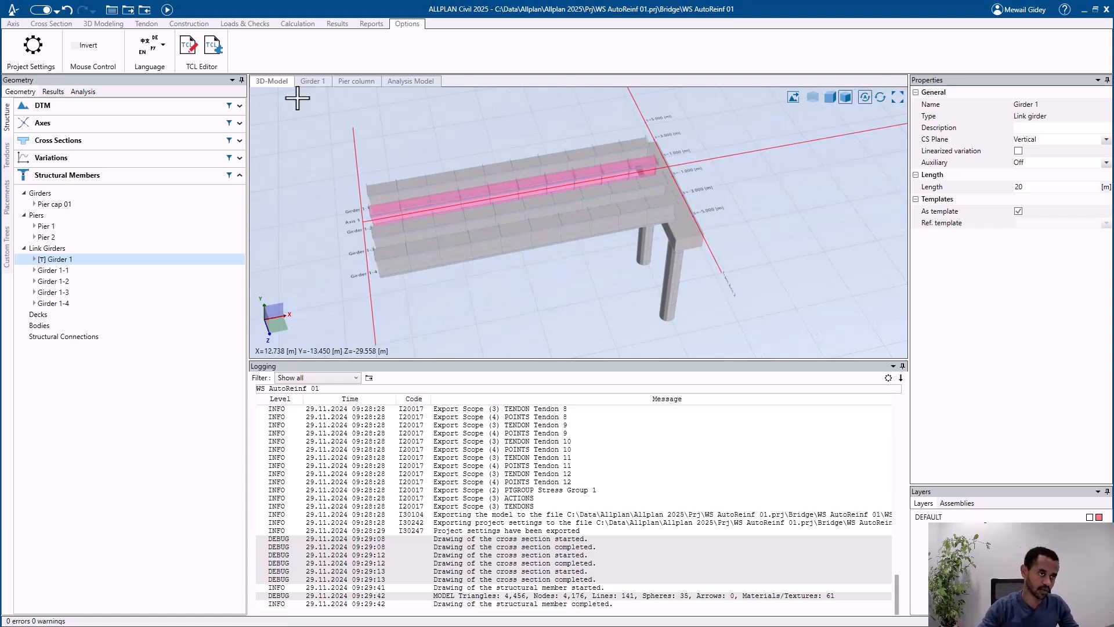
click(7, 248)
right_click(86, 112)
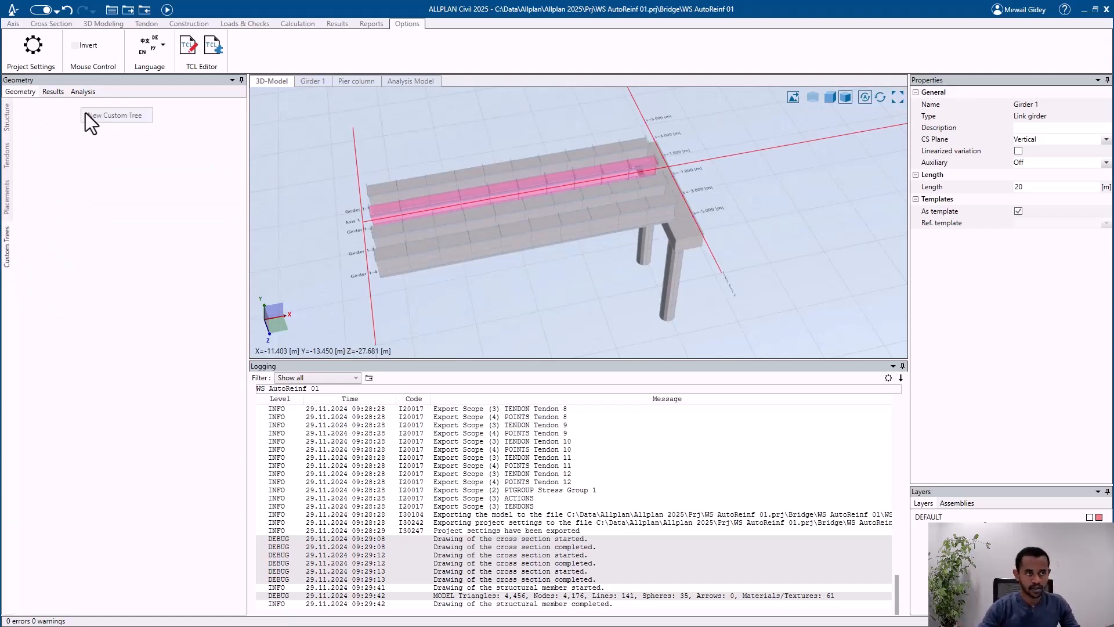
click(96, 119)
key(Return)
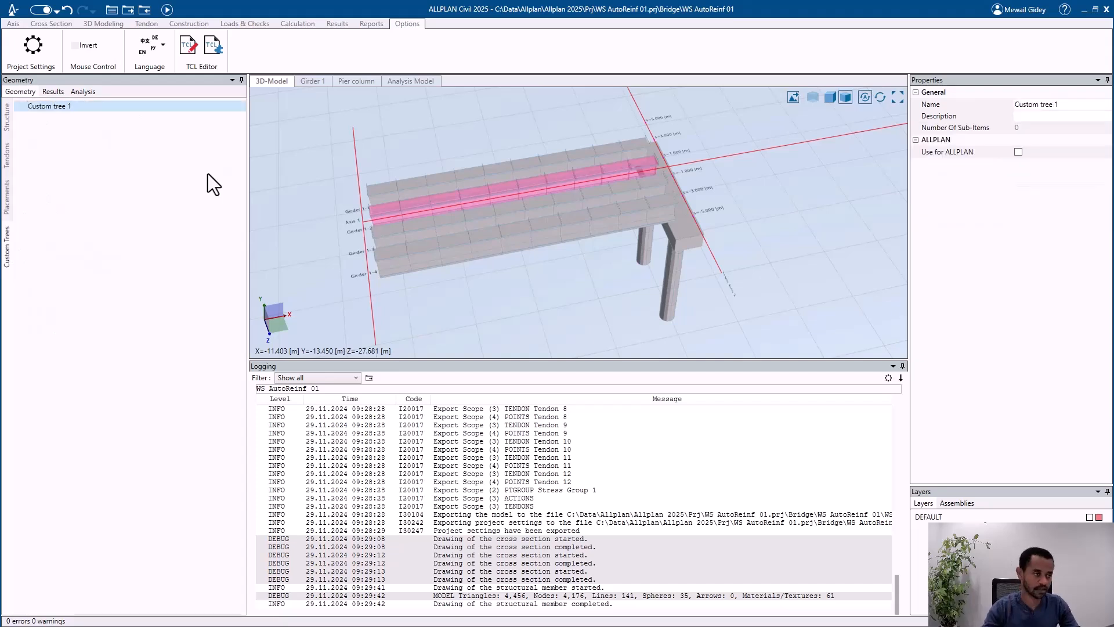
Step: Select link girder Girder 1-1 in the structure and add it to Custom tree 1
click(8, 118)
click(95, 271)
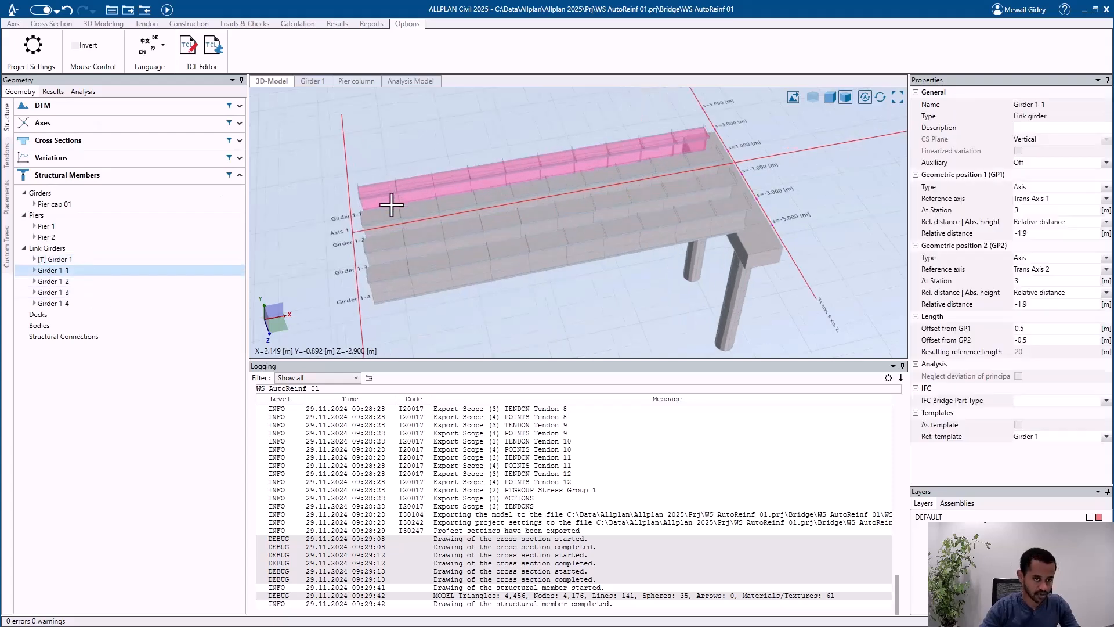
click(7, 246)
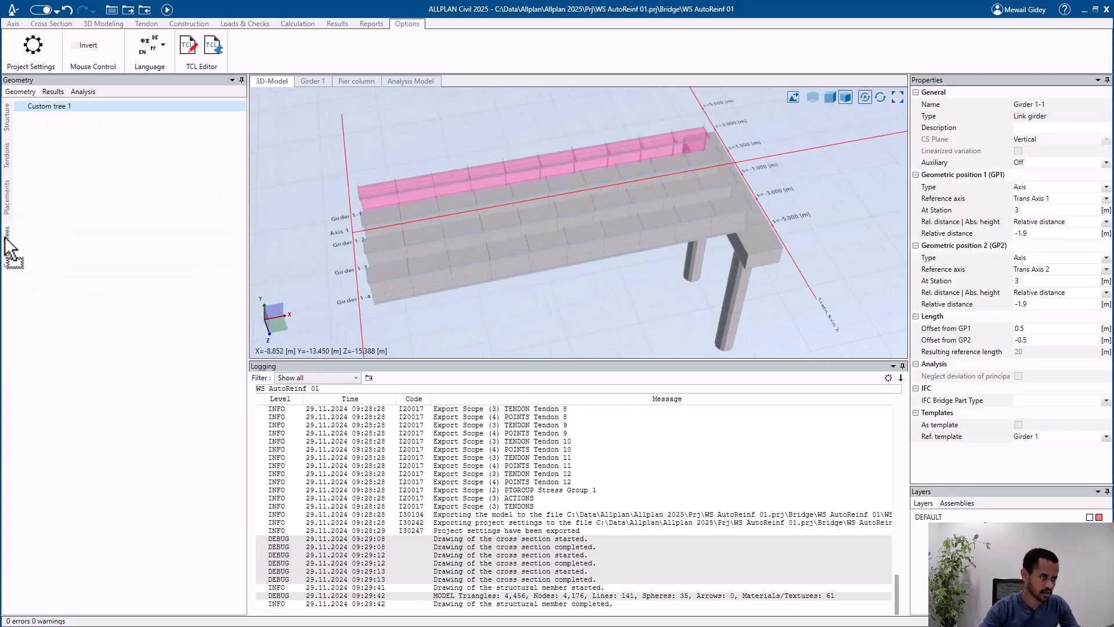
drag(6, 239, 62, 105)
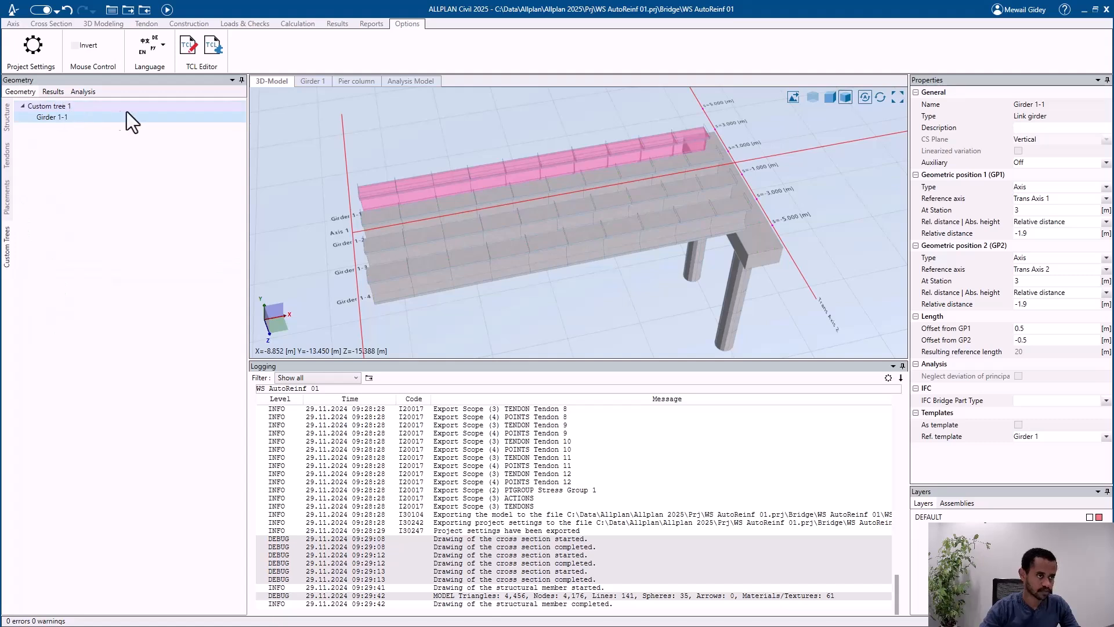
Step: Enable Custom tree 1 for use in ALLPLAN and set the drawing file number of Girder 1-1 to 100
click(91, 108)
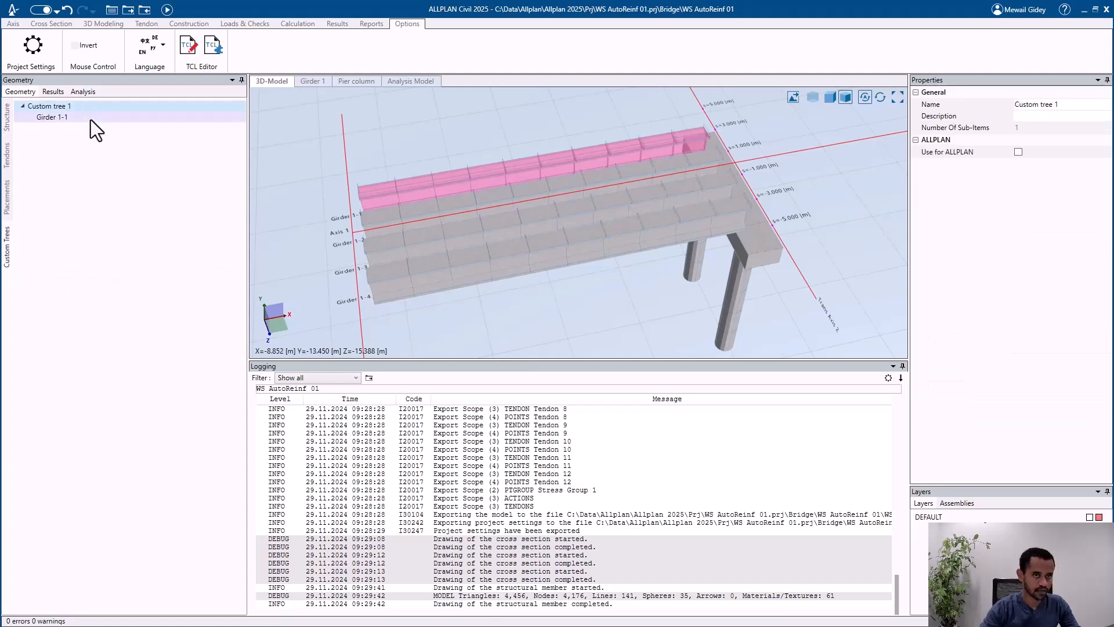
click(1018, 152)
click(648, 358)
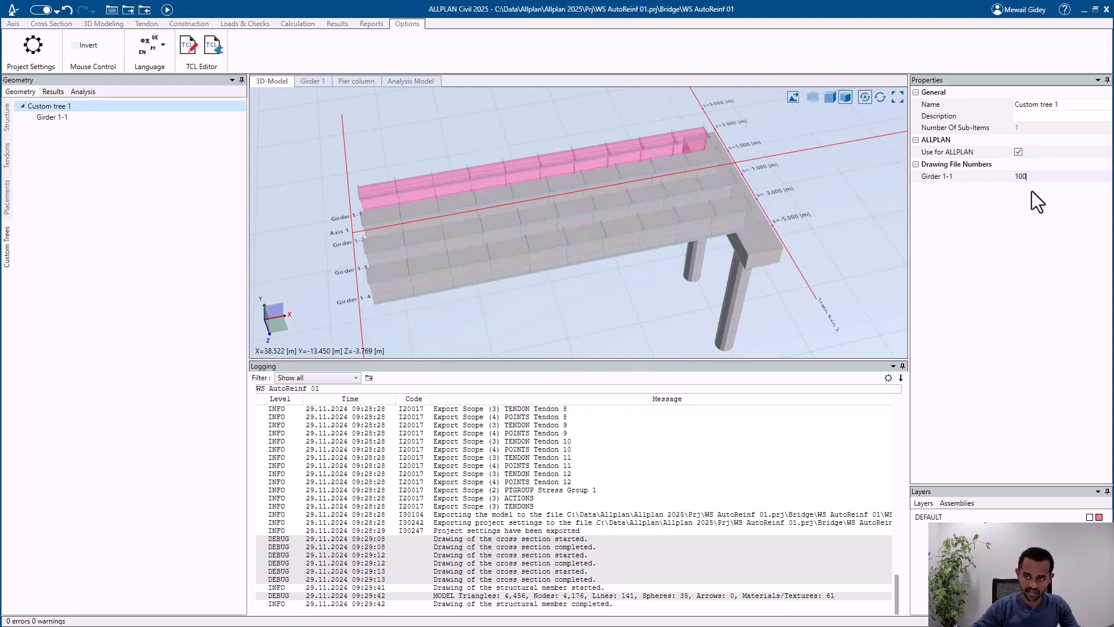
key(Return)
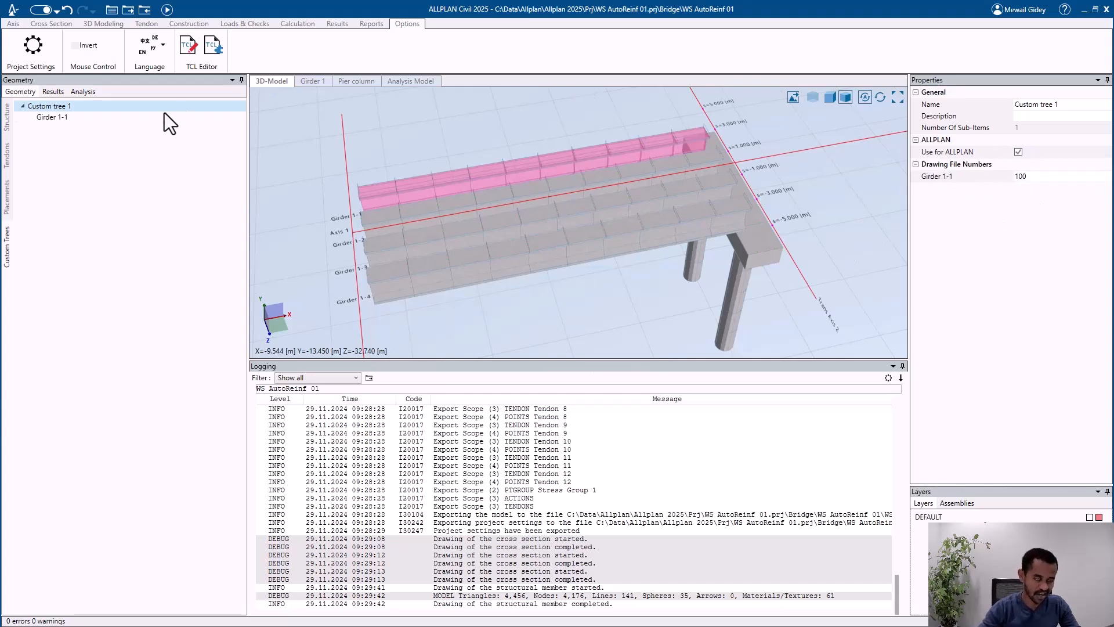
Step: Recalculate the bridge model with the current calculation settings
click(291, 25)
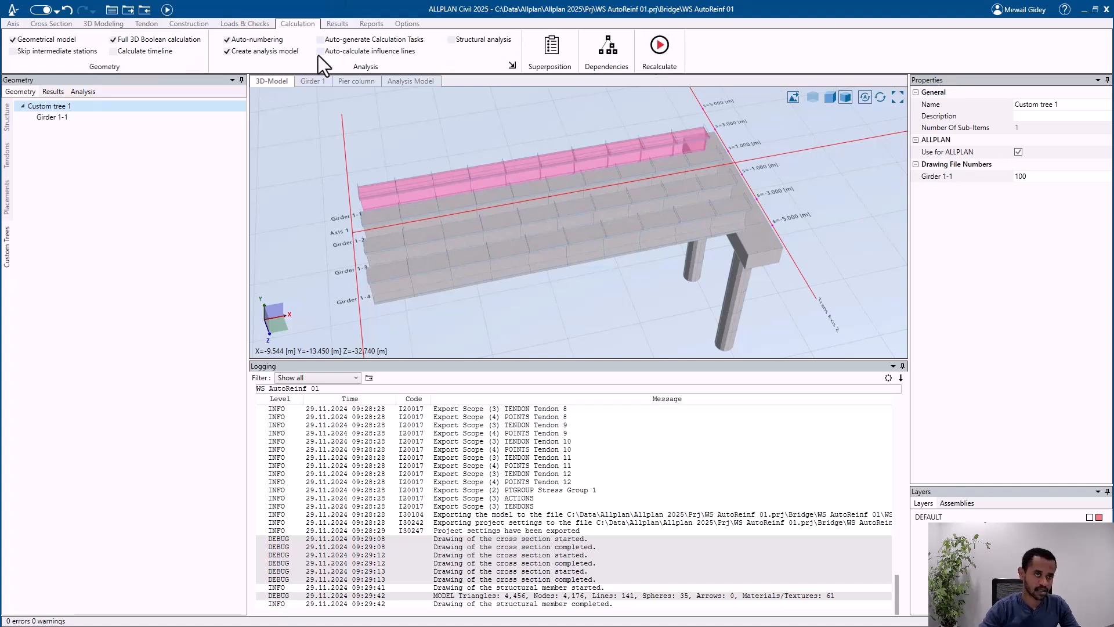
click(658, 51)
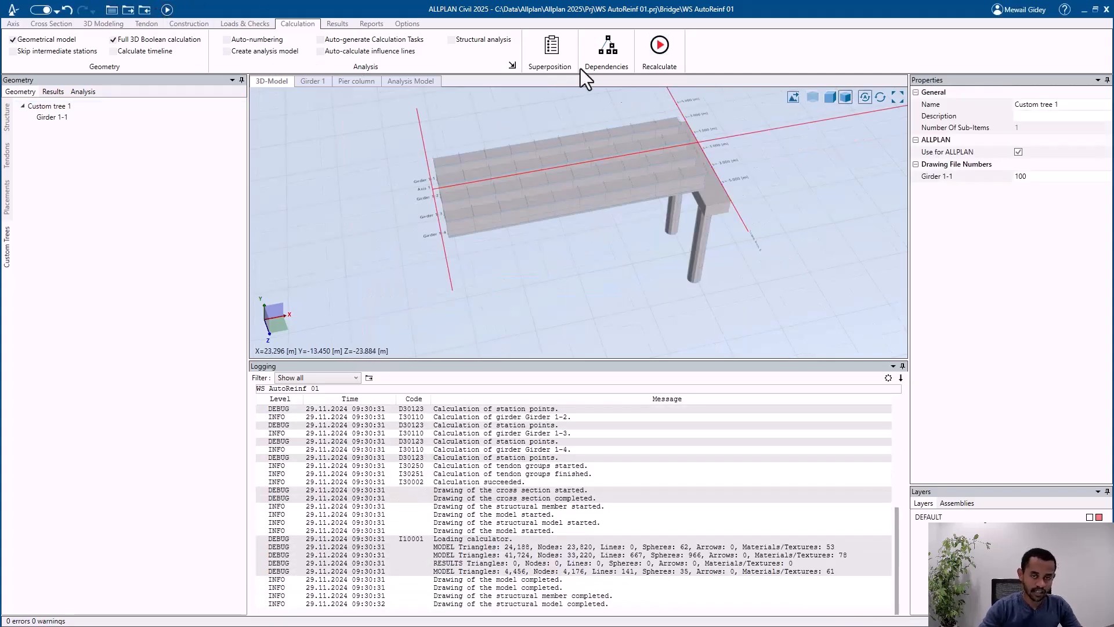
middle_drag(598, 171, 632, 155)
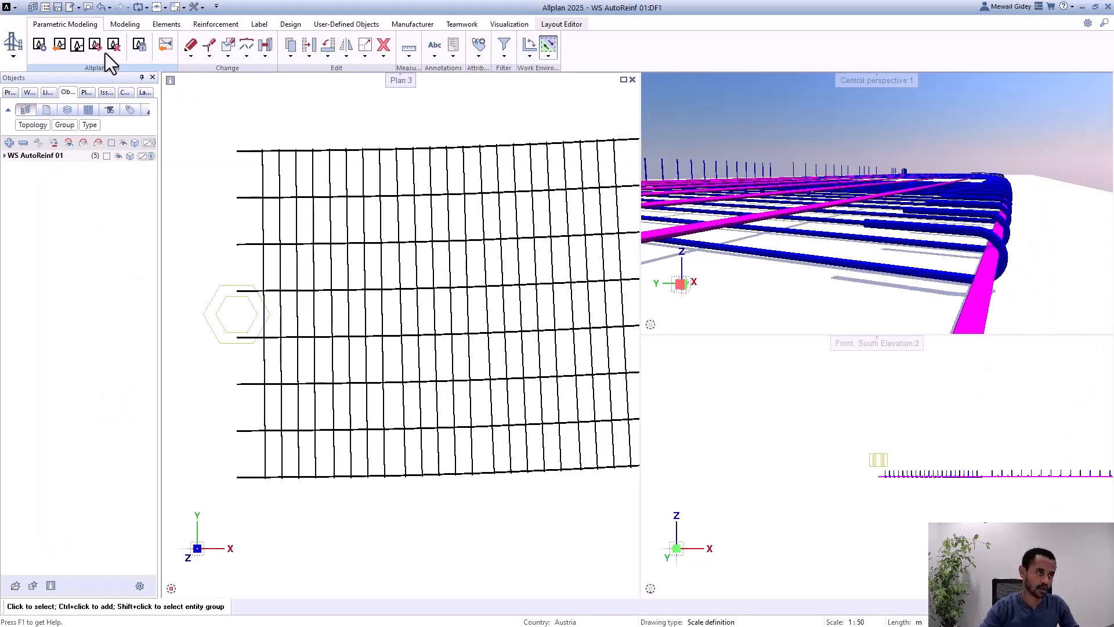
Step: Switch to Allplan and delete the bridge model's link to ALLPLAN Civil data together with the imported ALLPLAN Civil objects
click(114, 44)
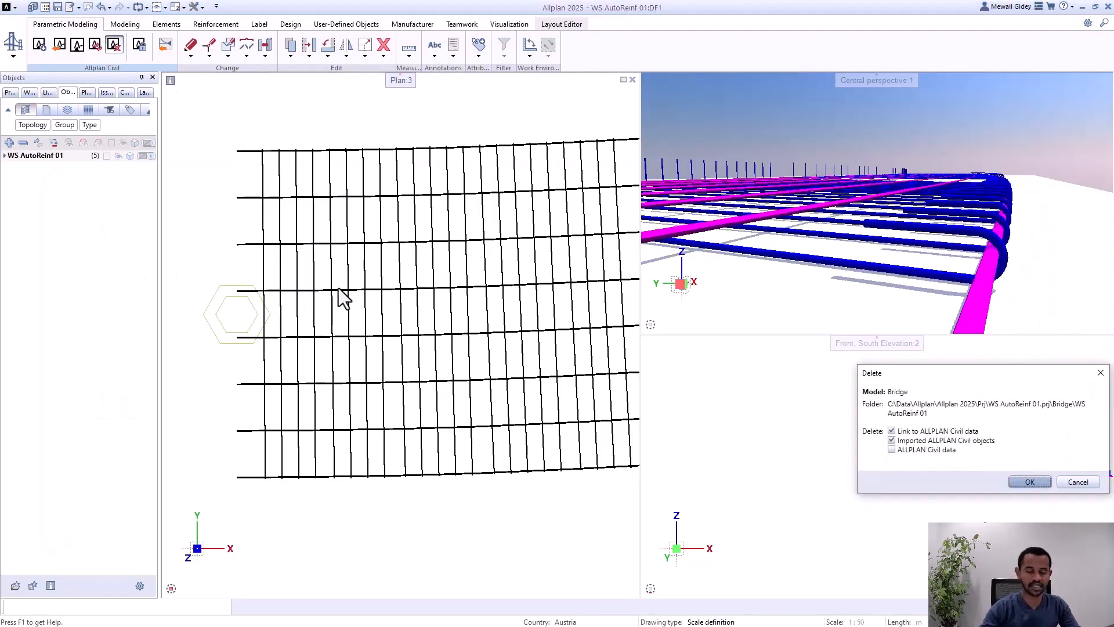
click(1036, 481)
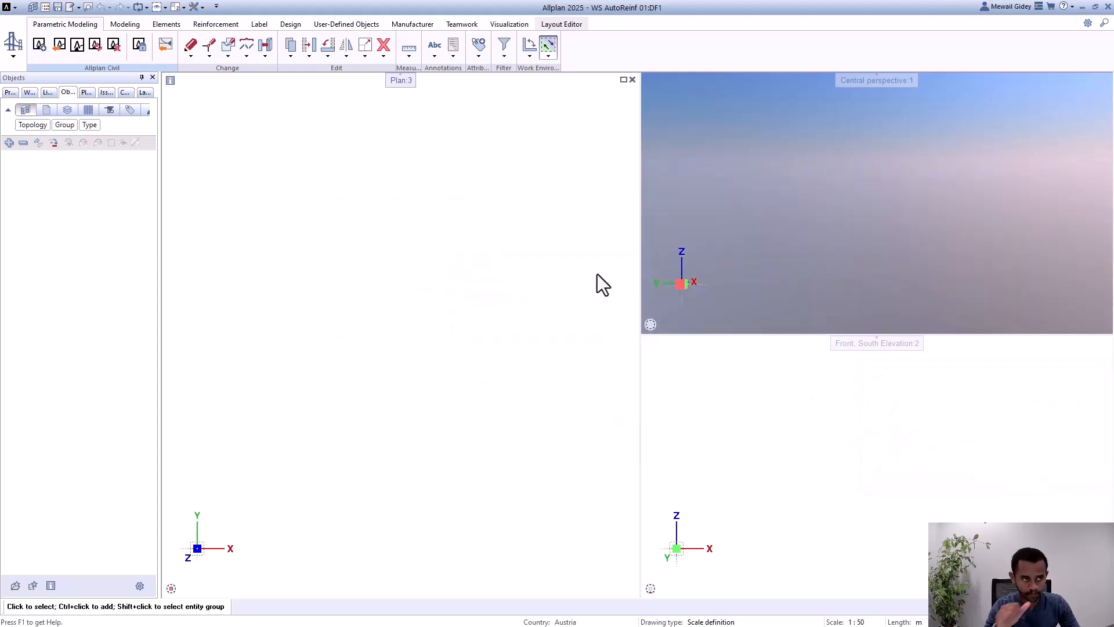
click(59, 44)
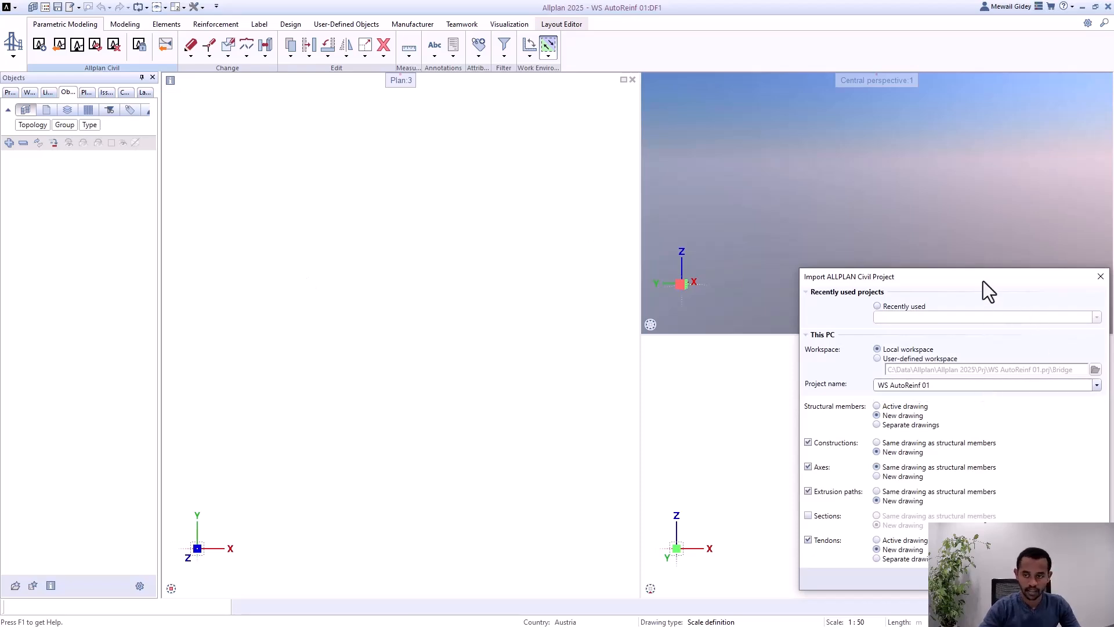
drag(983, 281, 790, 202)
click(903, 498)
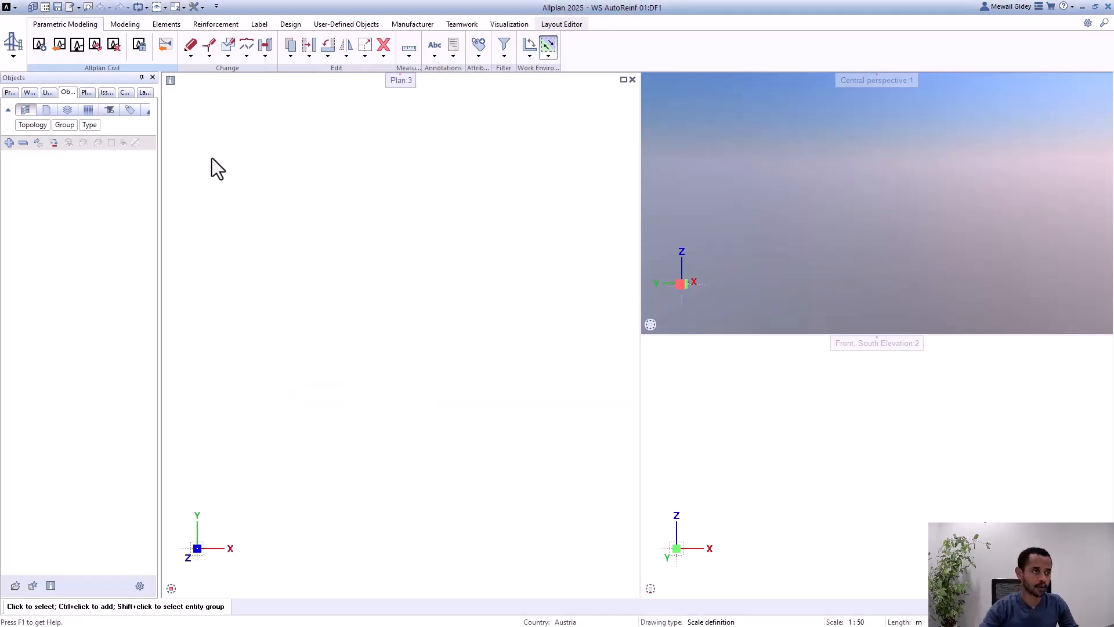
Step: Import the ALLPLAN Civil project WS AutoReinf 01 using Custom tree 1, excluding axes and extrusion paths, and inspect the imported girder
click(51, 43)
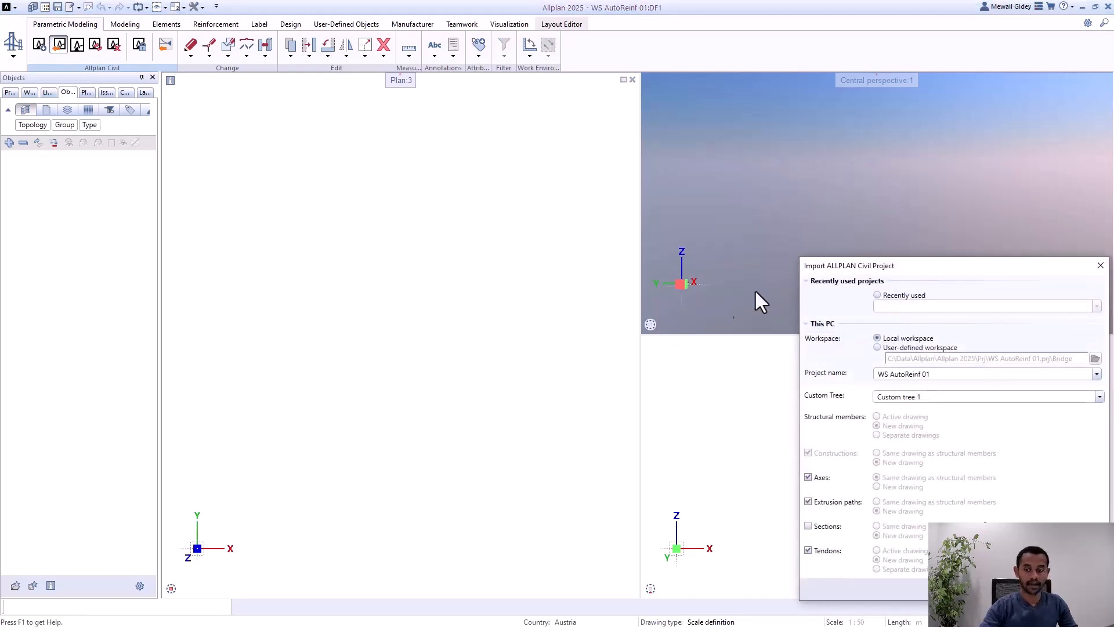
drag(921, 267, 360, 138)
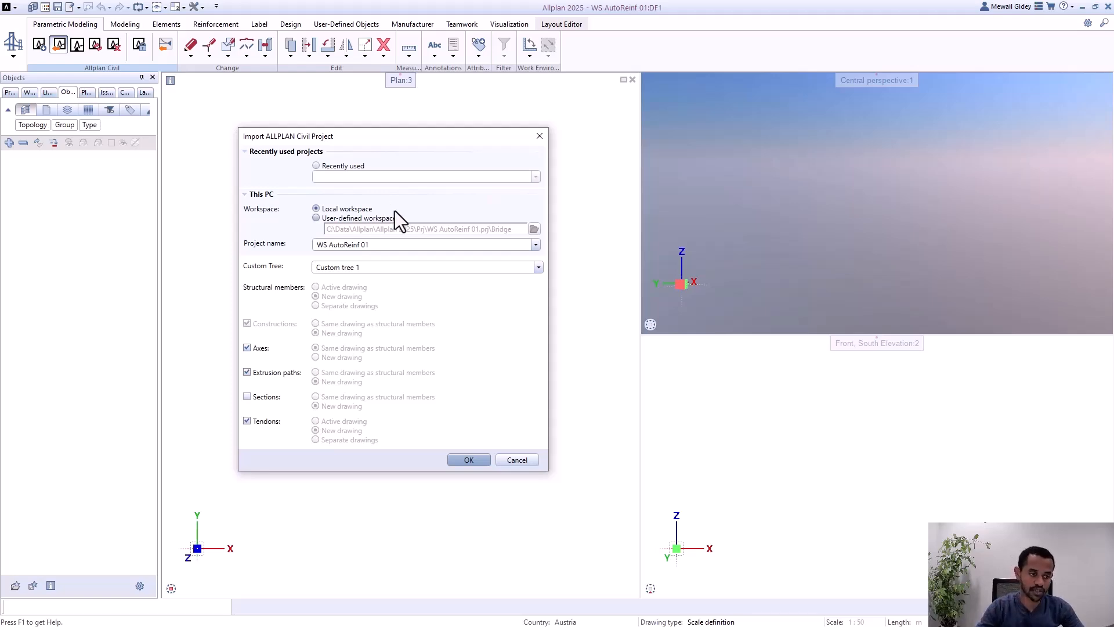
click(261, 374)
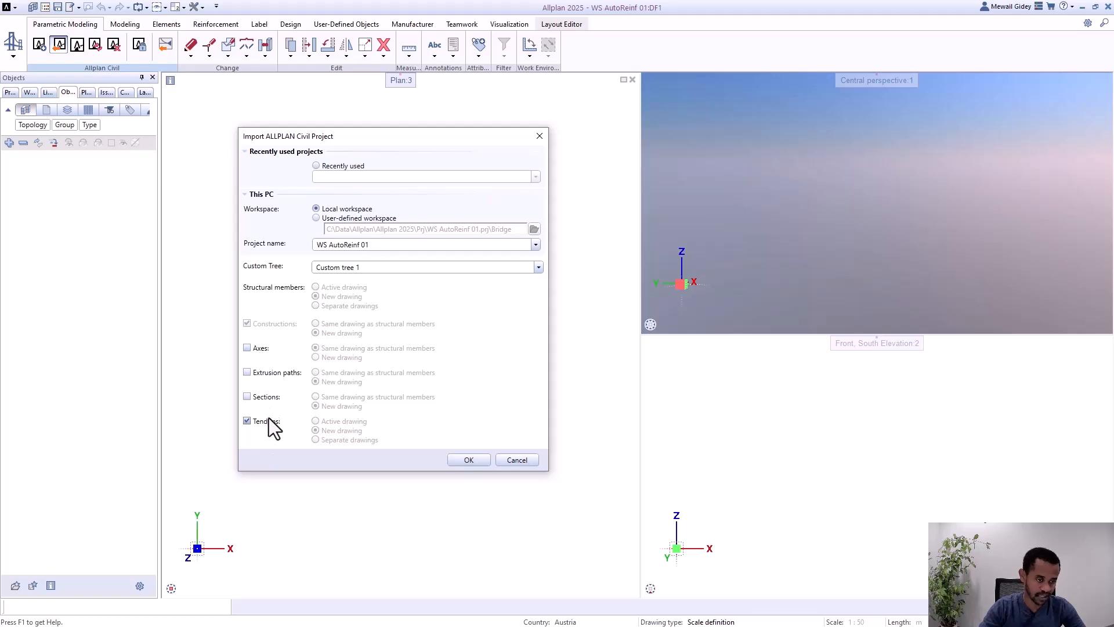
click(470, 462)
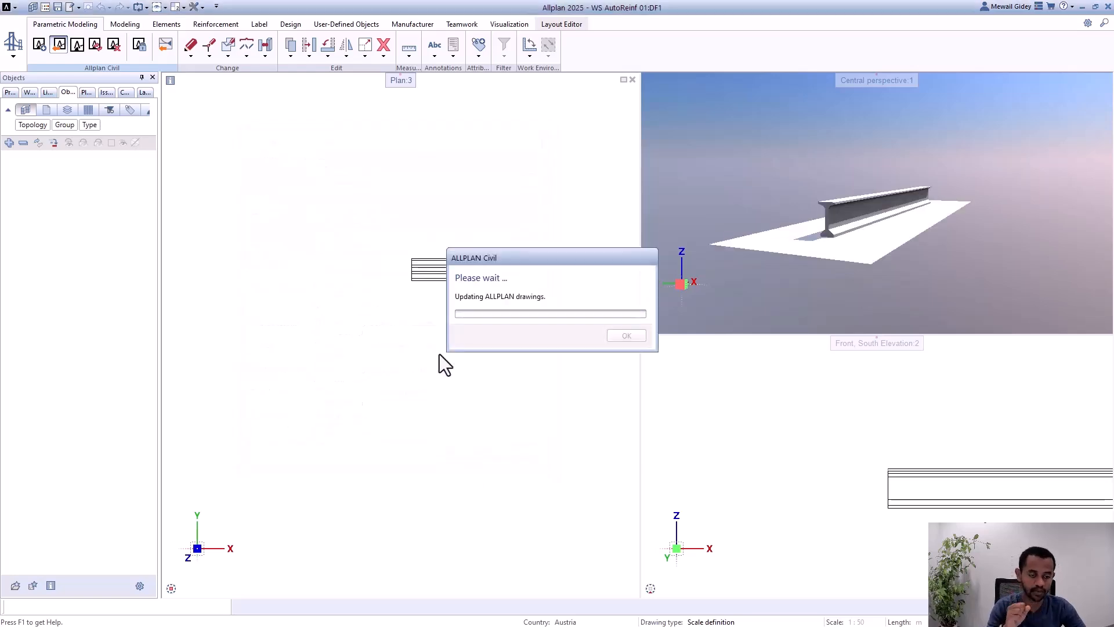
scroll(799, 162, up, 4)
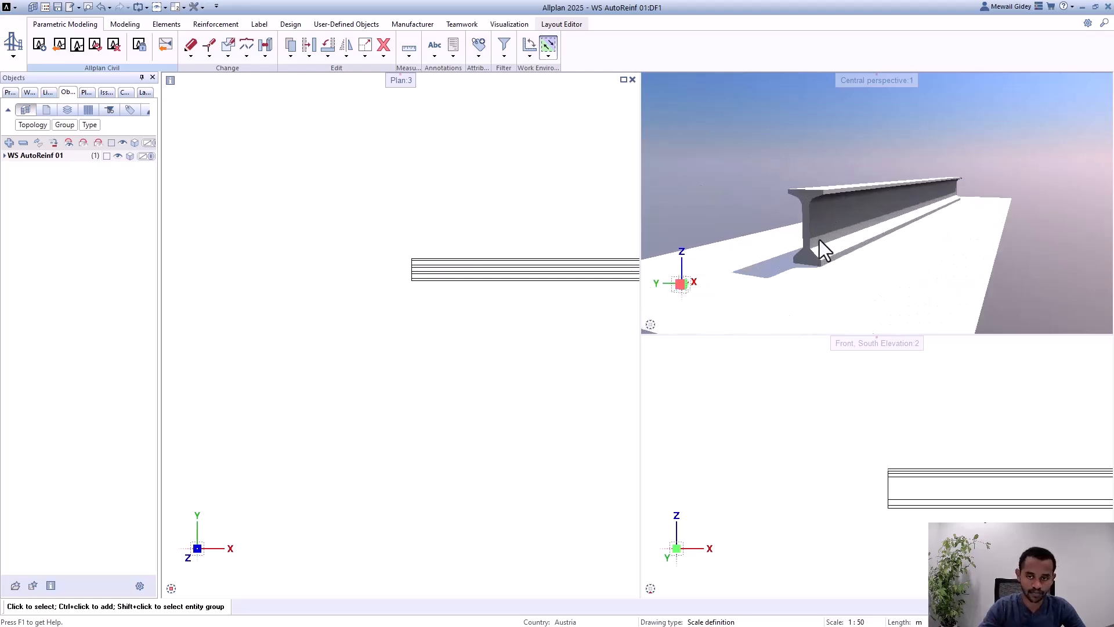
scroll(783, 215, up, 3)
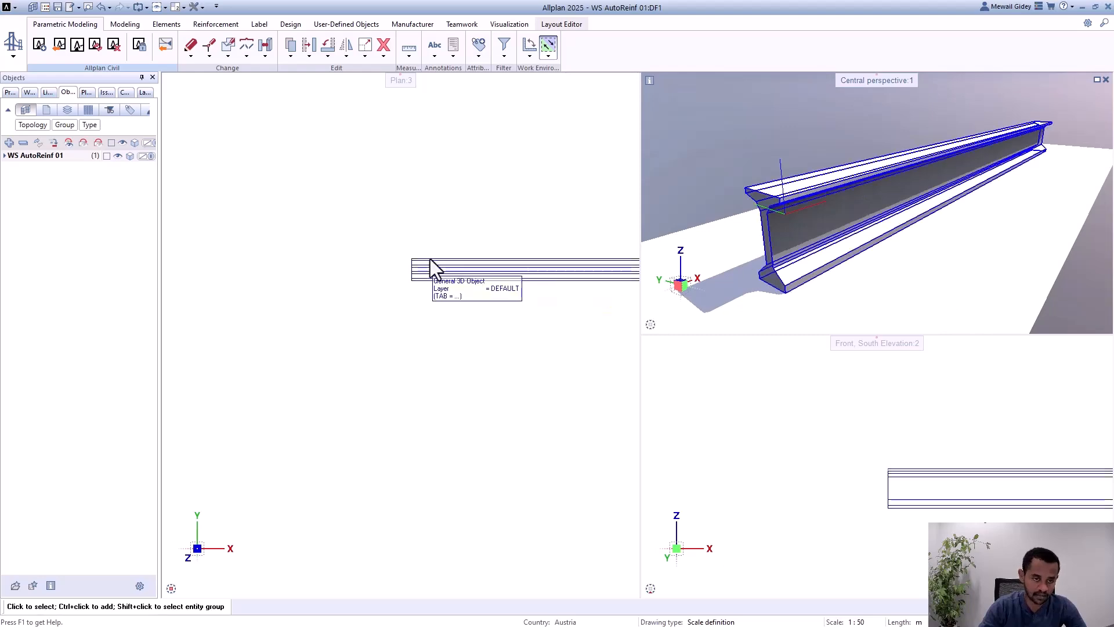
scroll(418, 270, up, 5)
scroll(301, 293, up, 1)
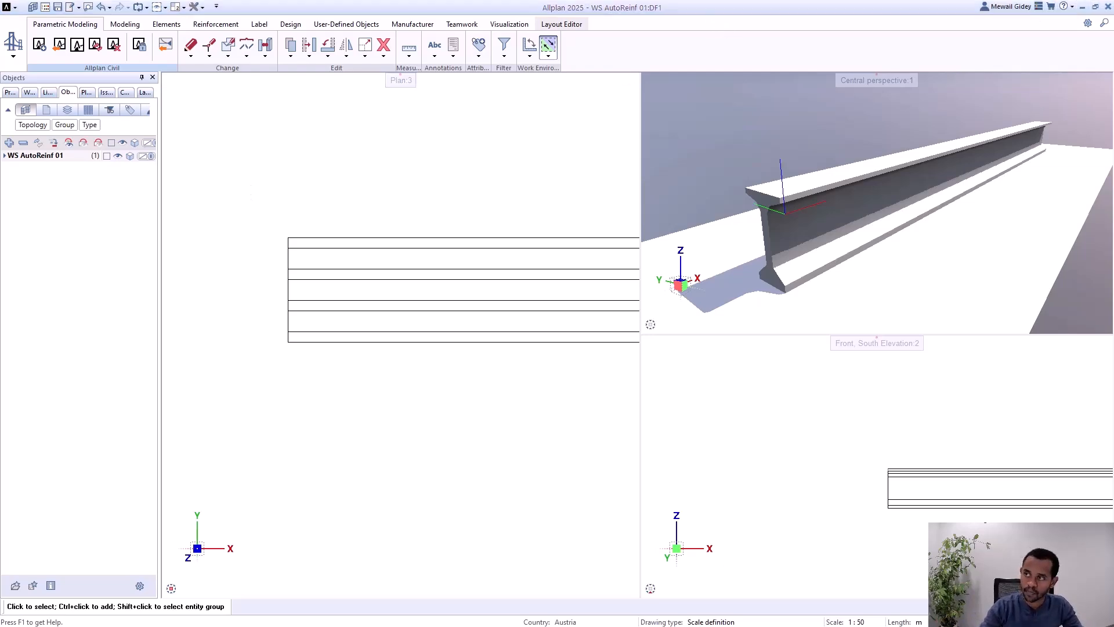
Step: Switch back to ALLPLAN Civil and open the Girder cross section in its own view
drag(1113, 278, 437, 235)
double_click(468, 234)
scroll(574, 202, up, 3)
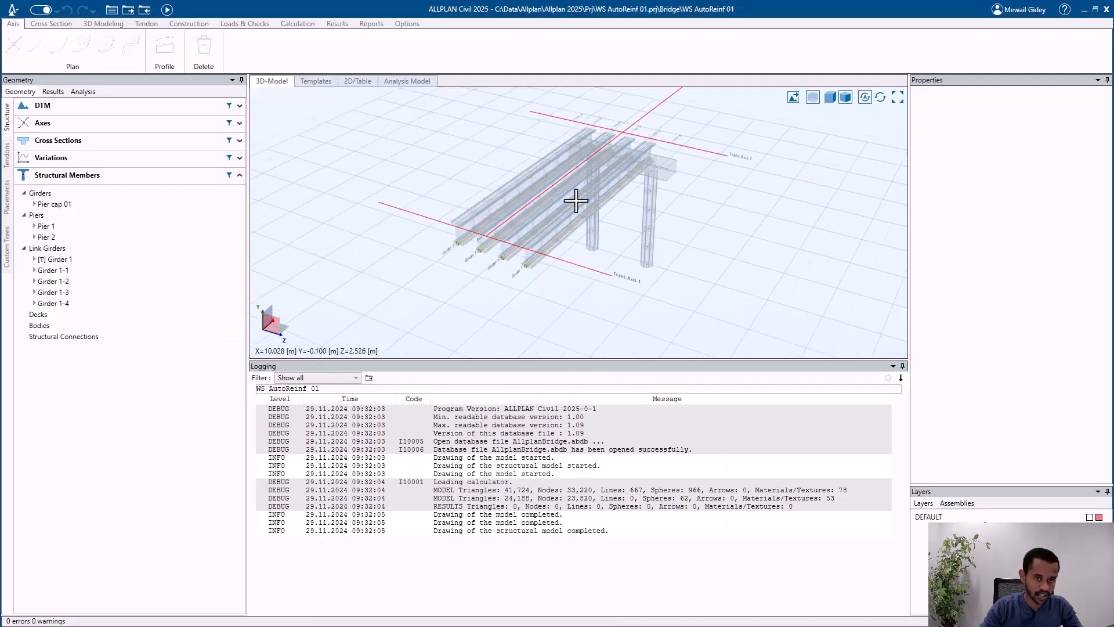
middle_drag(534, 221, 488, 227)
click(93, 143)
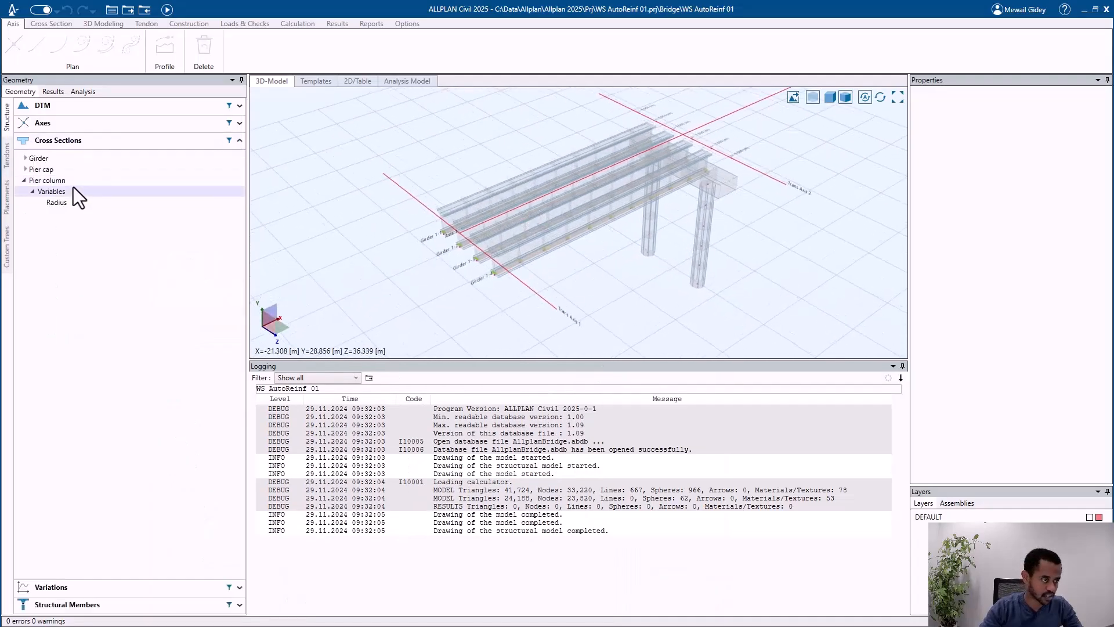
click(84, 158)
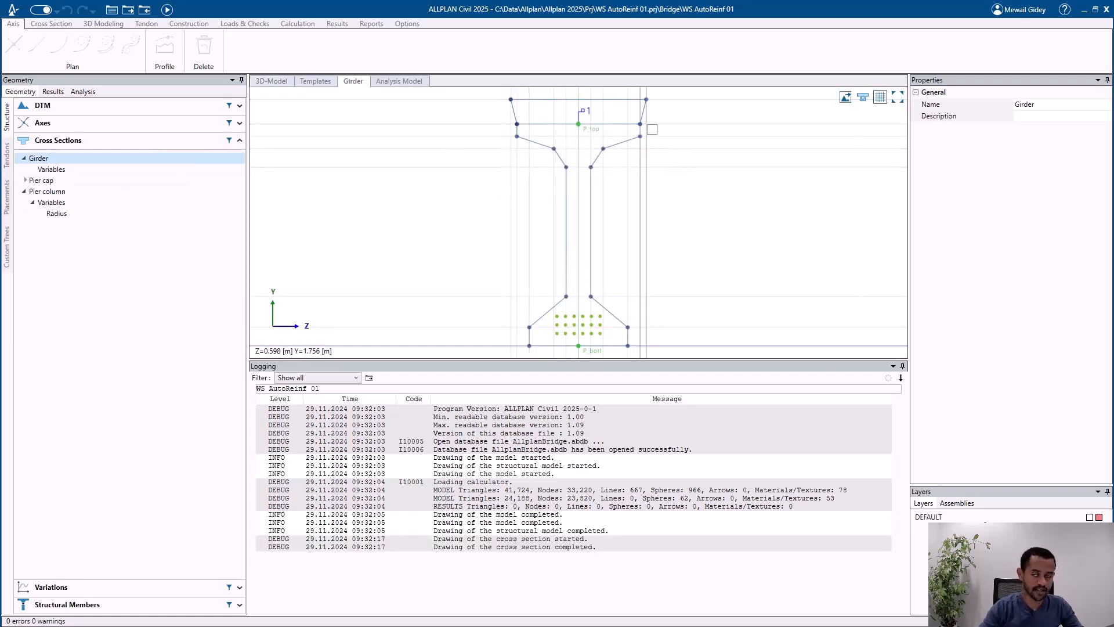
Step: Browse the example projects in the startup window, including the precast I-girder bridges, and close it
click(1066, 9)
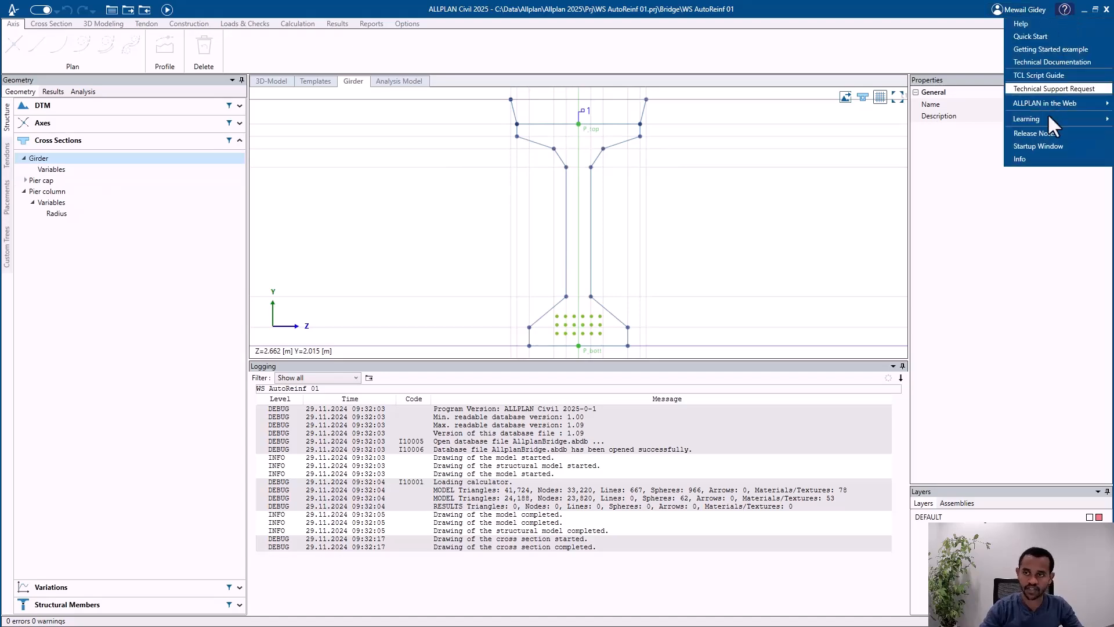
click(1047, 145)
scroll(318, 371, down, 10)
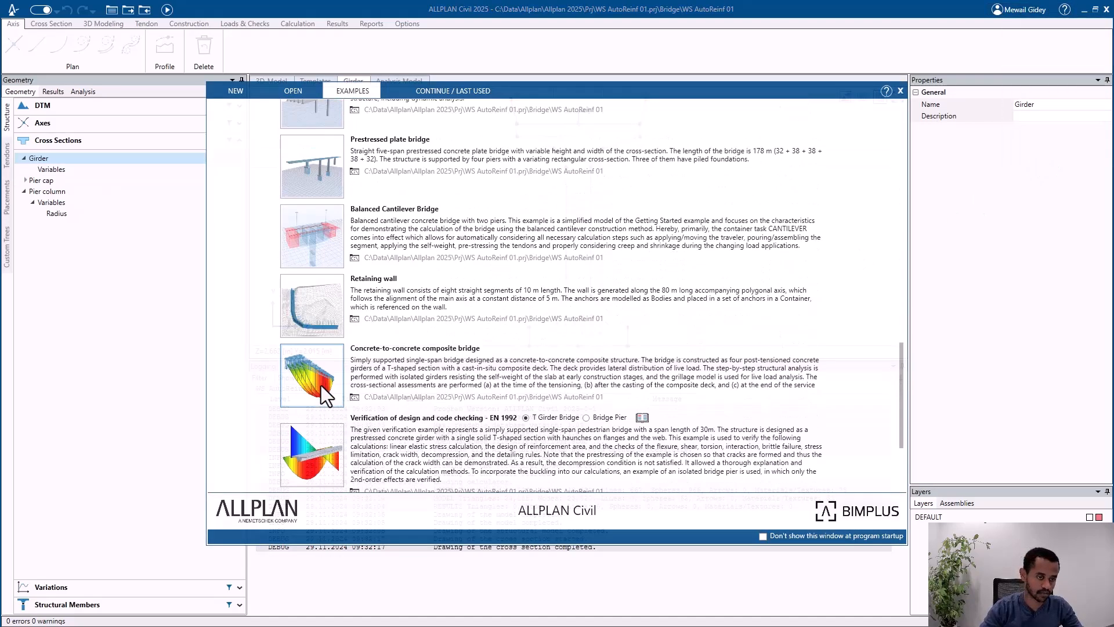
scroll(322, 382, up, 4)
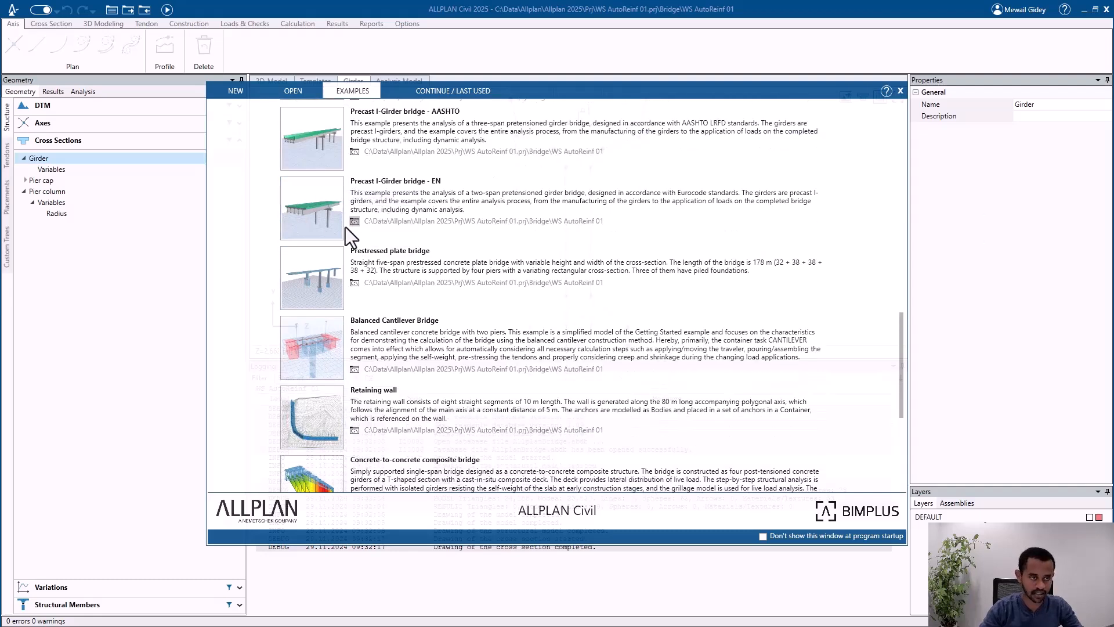
click(900, 91)
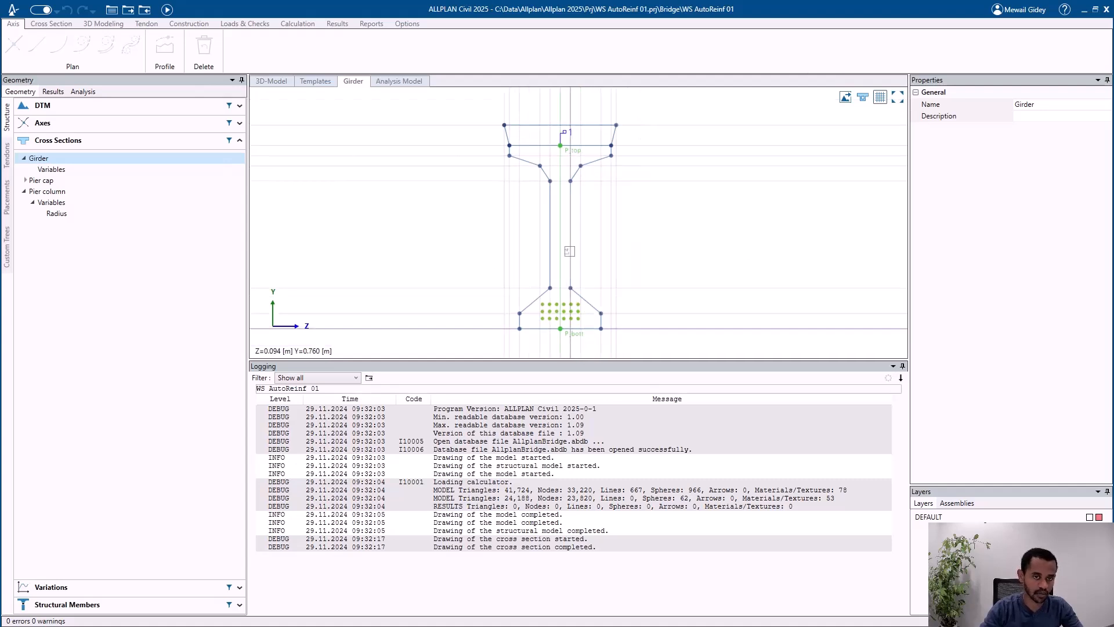
Step: Create a longitudinal reinforcement property set for structural unit 1 of the Girder cross section
click(50, 24)
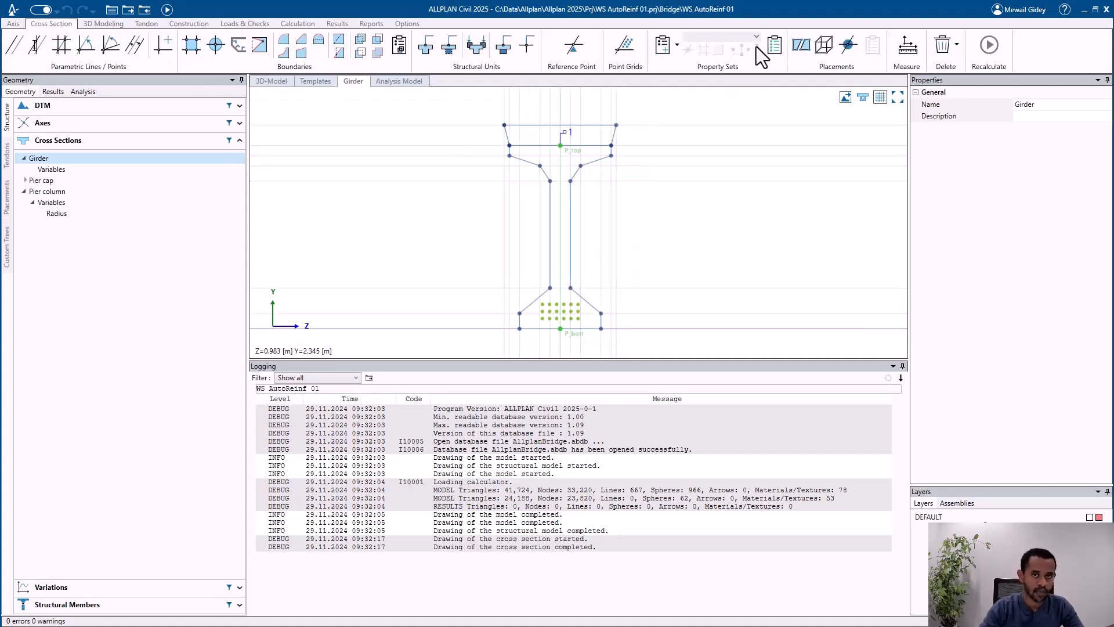
click(676, 43)
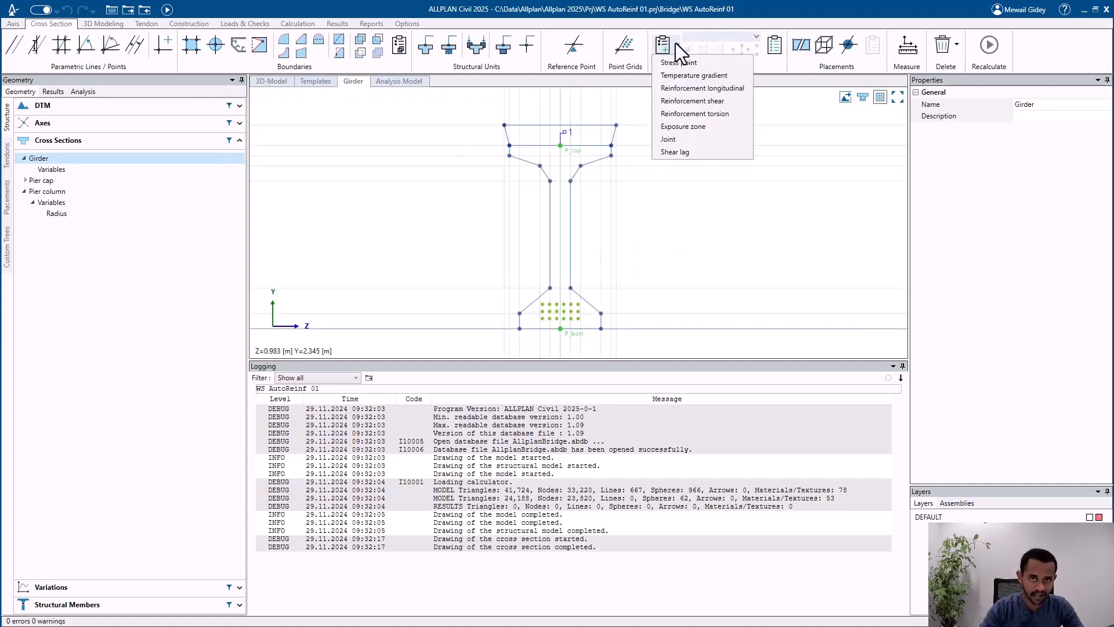
click(701, 88)
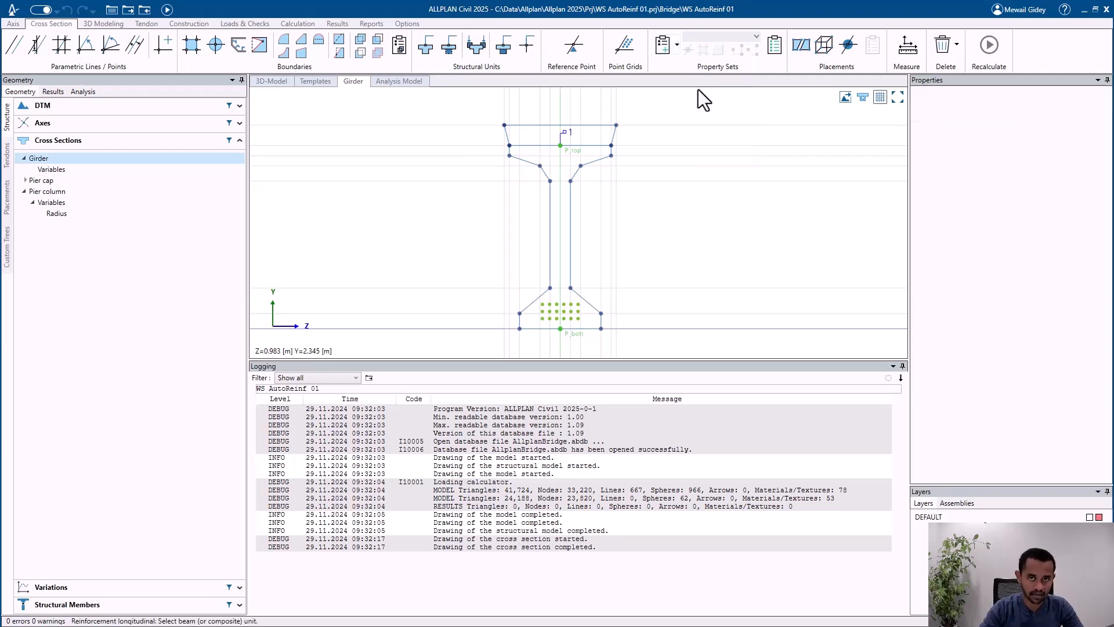
scroll(568, 122, up, 5)
scroll(568, 123, up, 3)
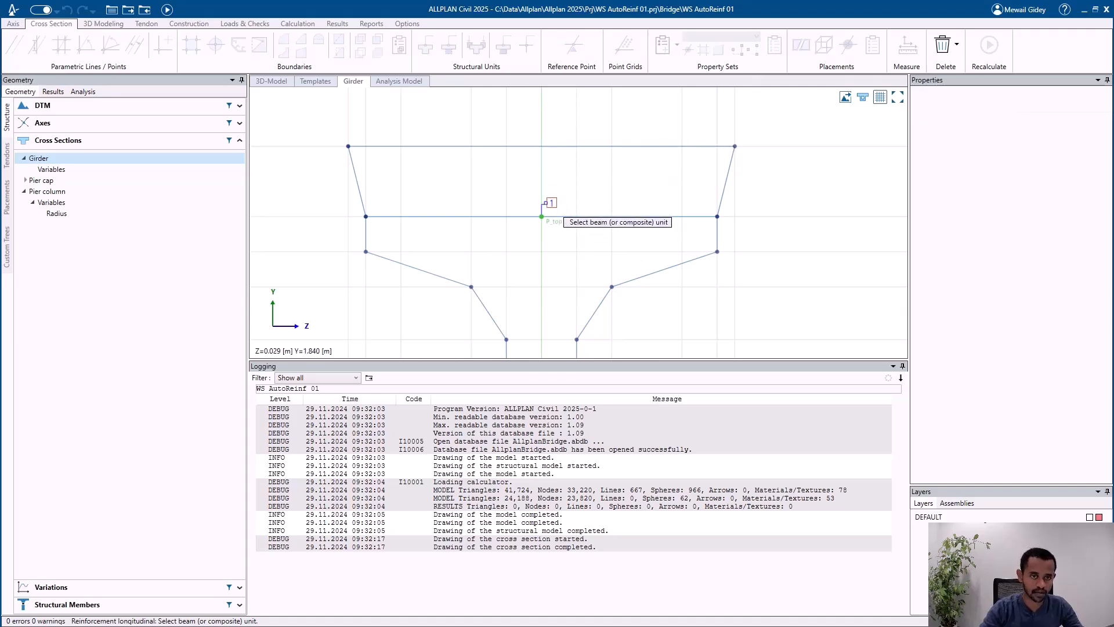
click(546, 202)
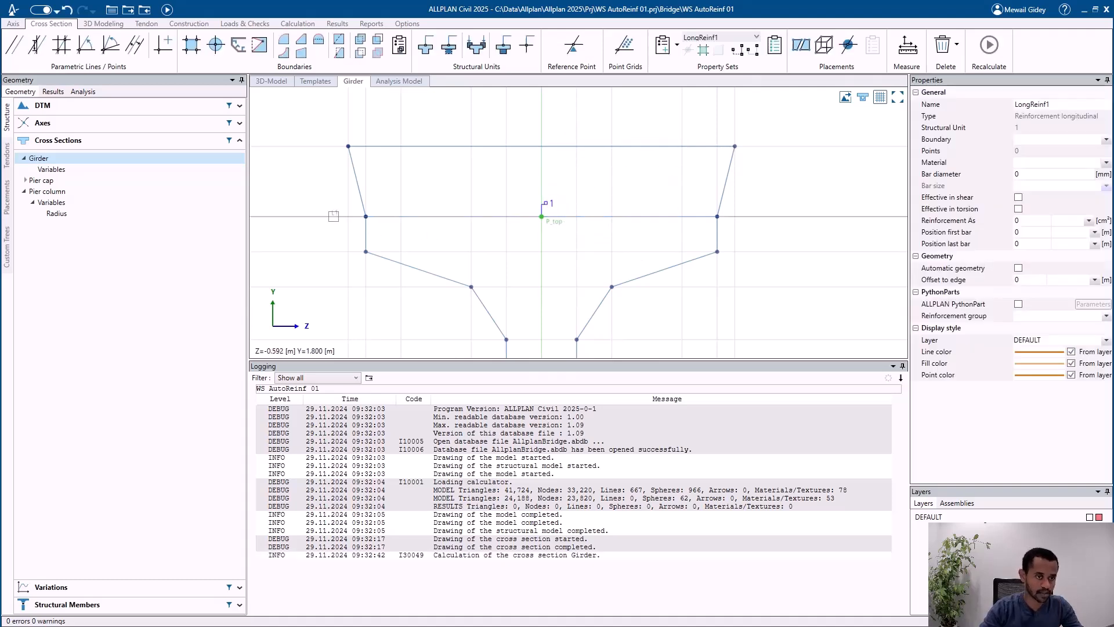
Step: Add a parallel line 0.05 m below reference line L1 in the Girder cross section
click(317, 216)
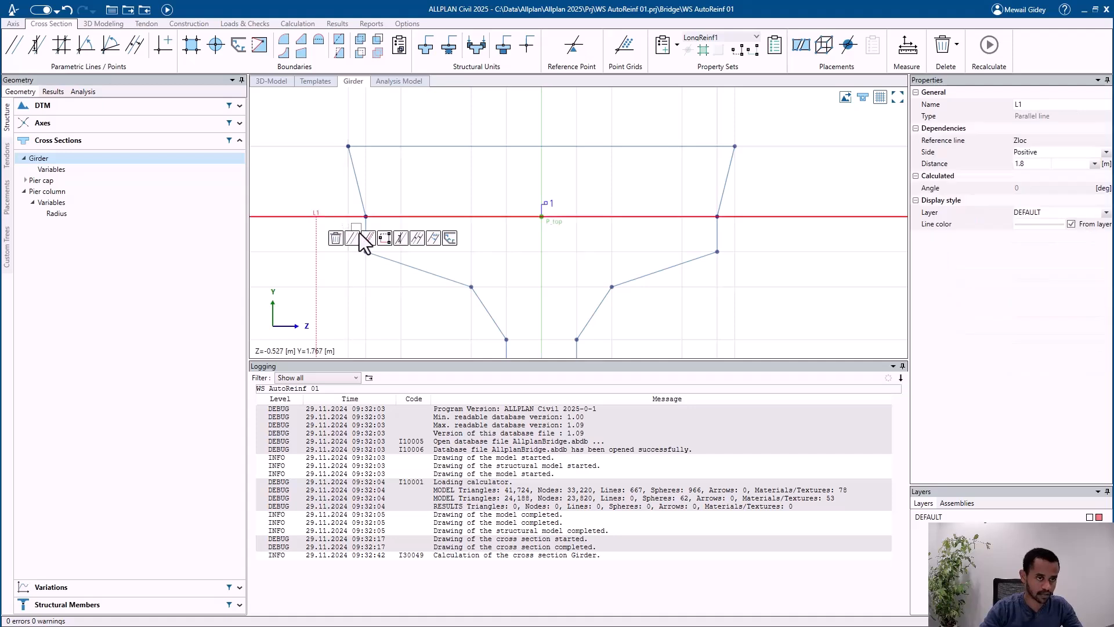
click(347, 238)
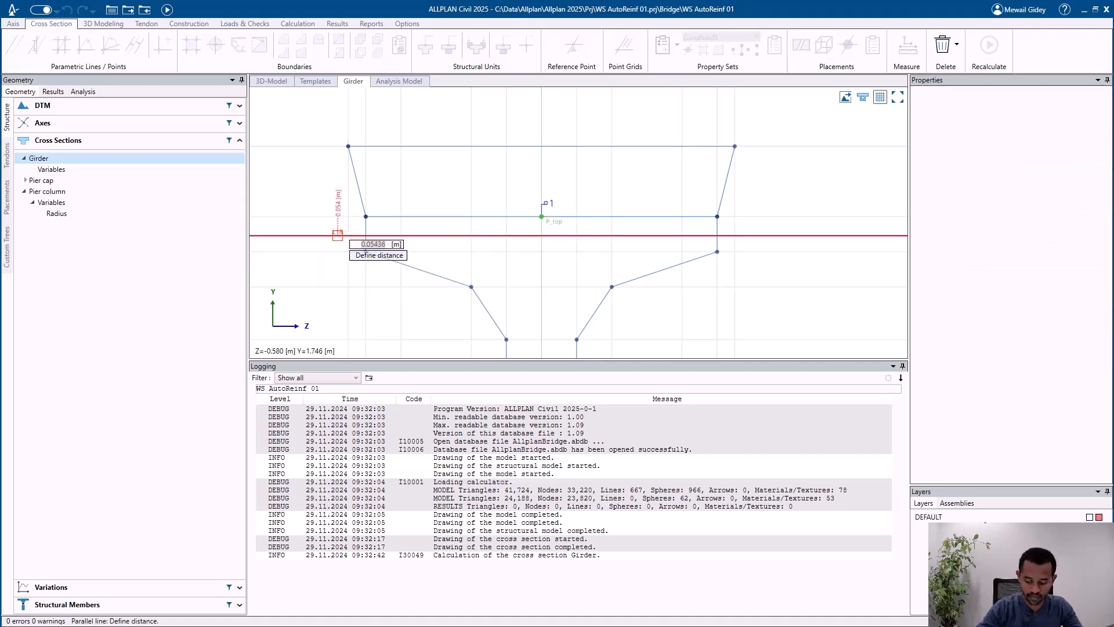
text(0.05)
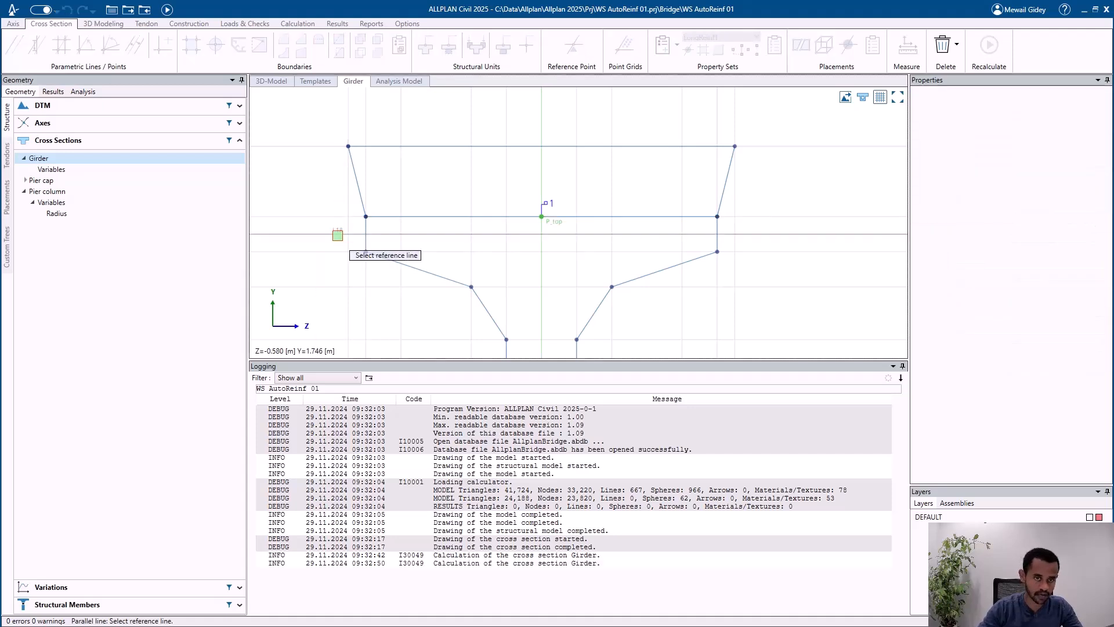
Step: Draw the longitudinal reinforcement boundary across the Girder's top flange, along the parallel line 0.05 m below L1
key(Return)
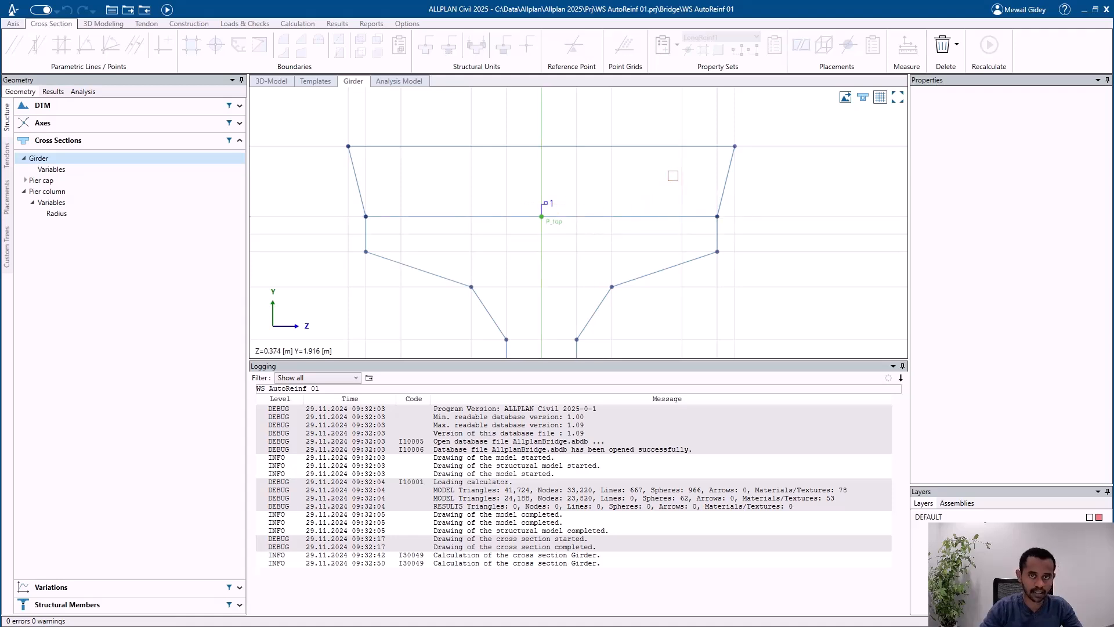
click(704, 49)
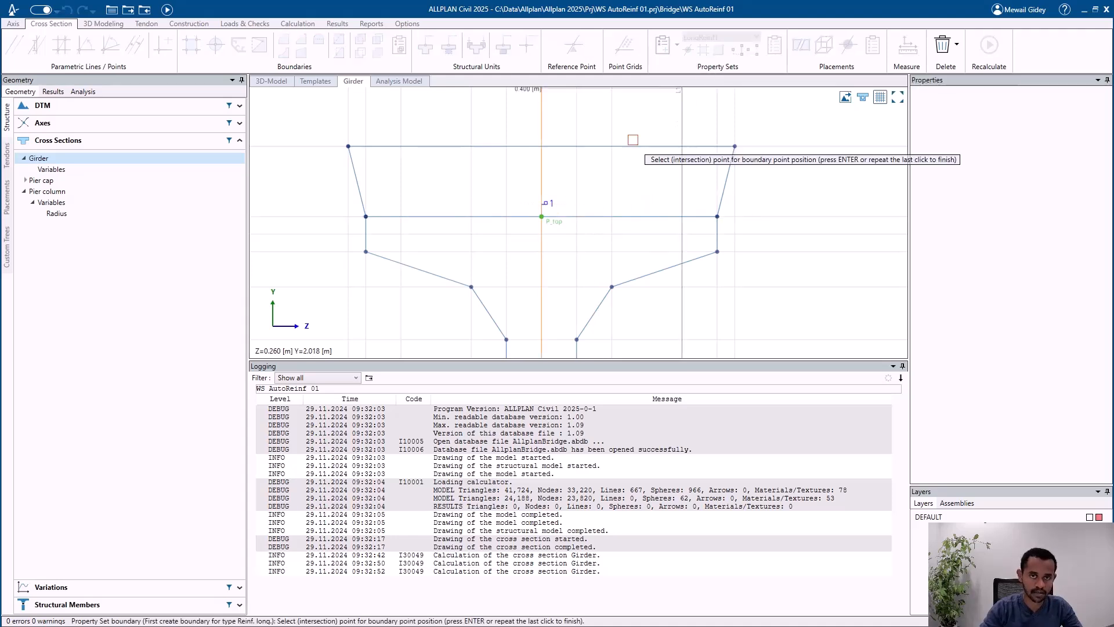
click(401, 234)
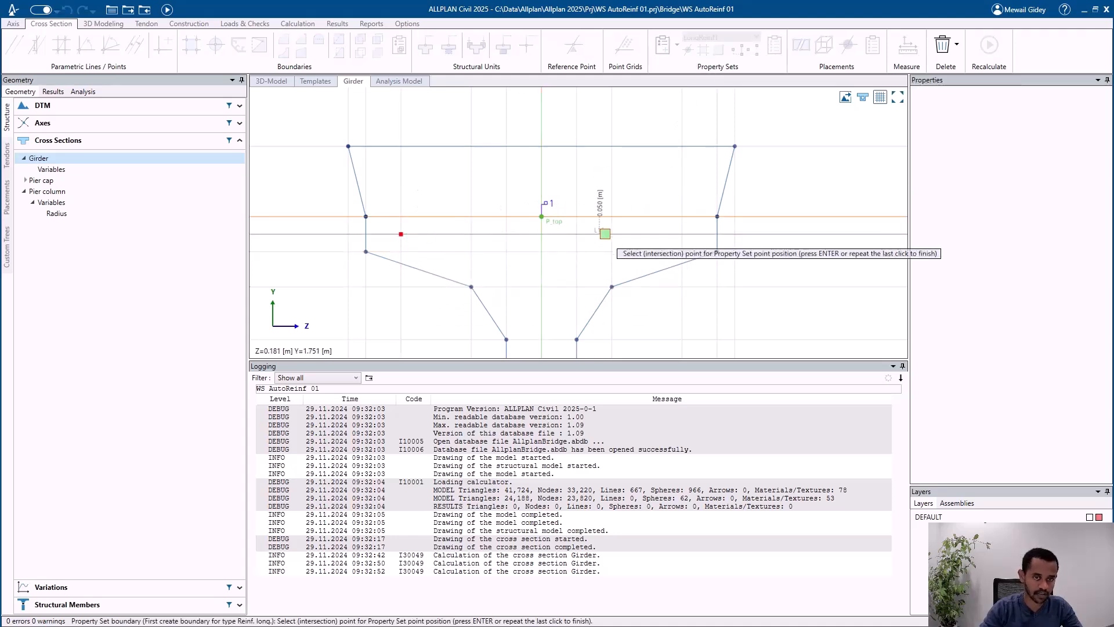
double_click(682, 234)
Step: Set the longitudinal reinforcement's bar diameter to 20 mm and its reinforcement area As to 20 cm²
click(648, 235)
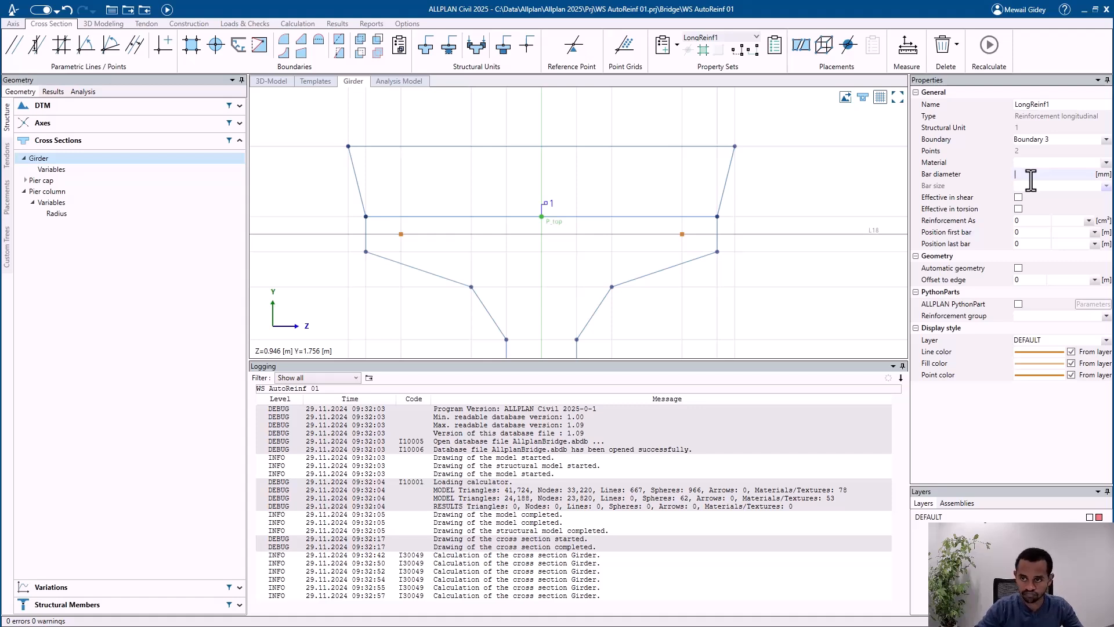
key(Return)
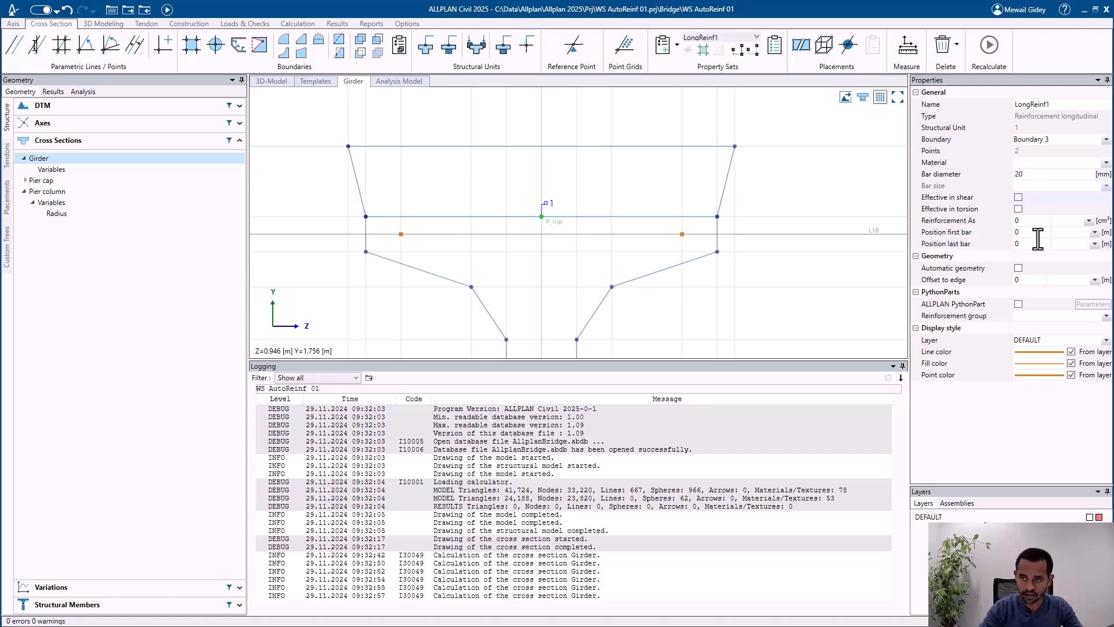
click(1018, 221)
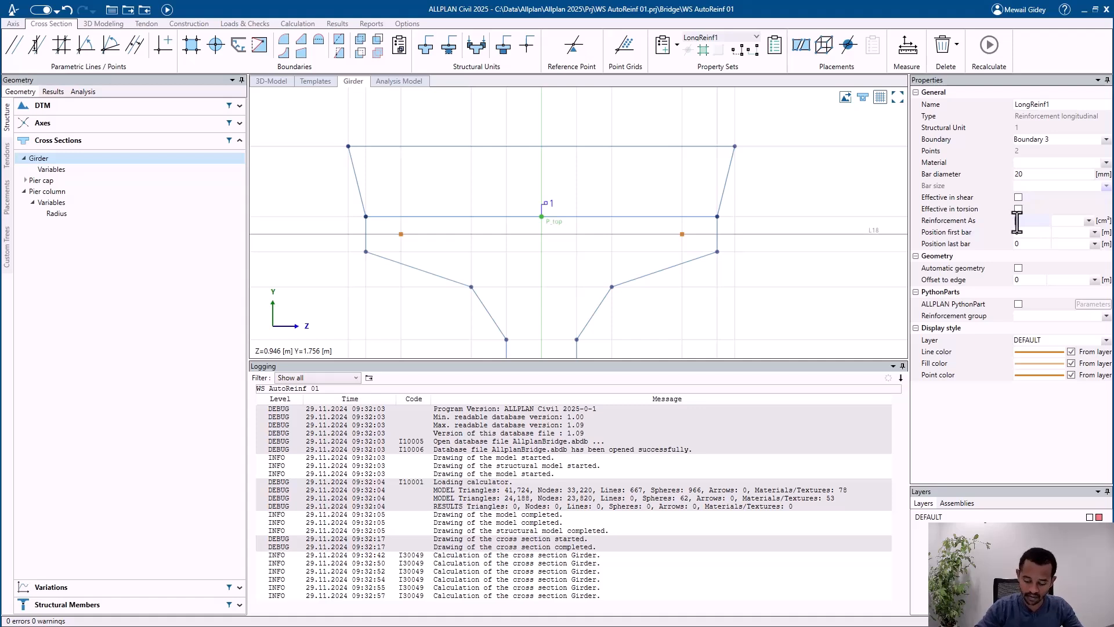
text(25)
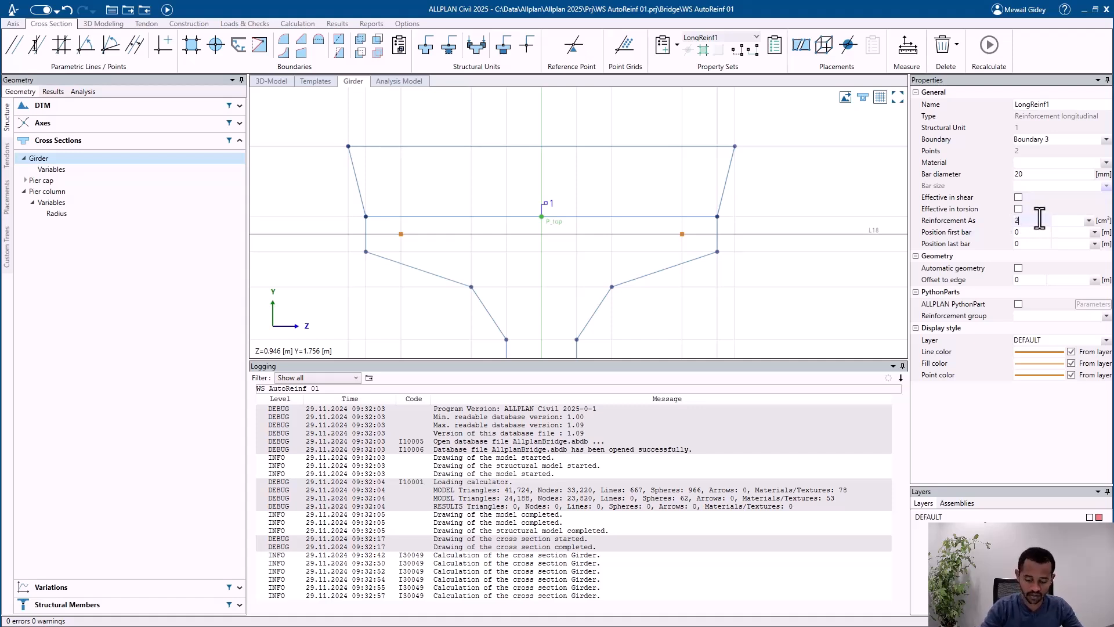
key(Return)
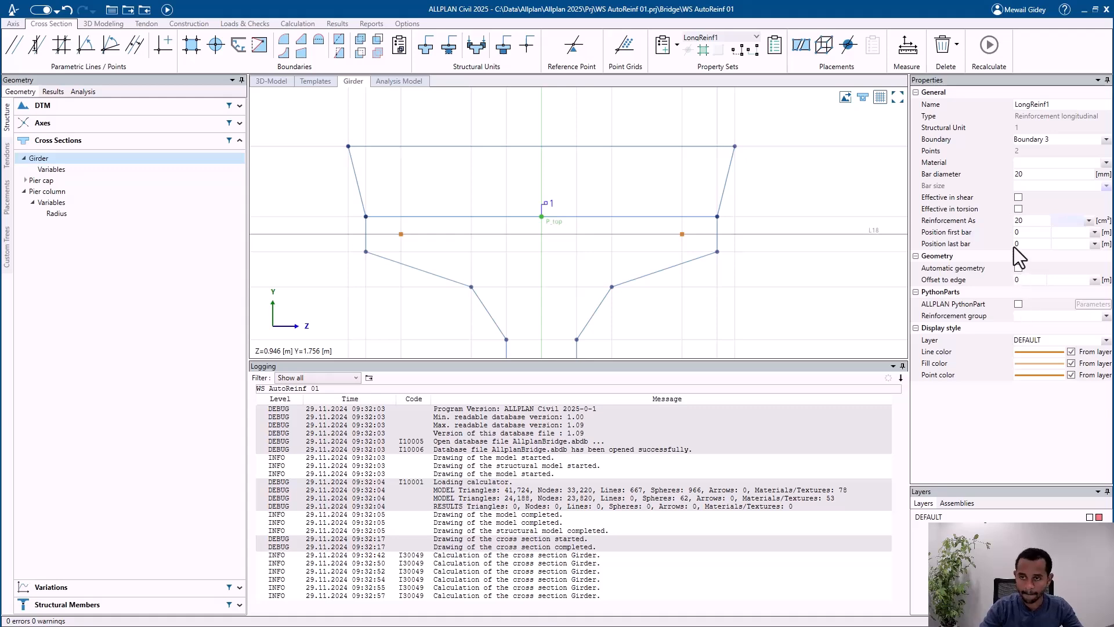
Step: Enable the ALLPLAN PythonPart for LongReinf1 and assign the LongReinfSweep.pyp file to it
click(1019, 303)
click(1083, 304)
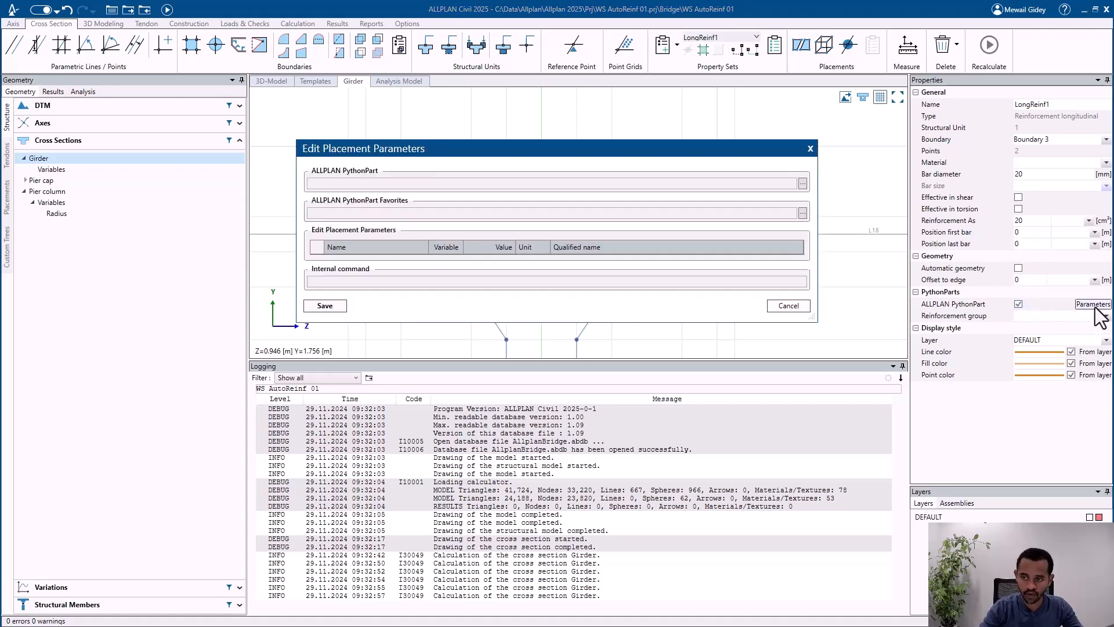
click(803, 183)
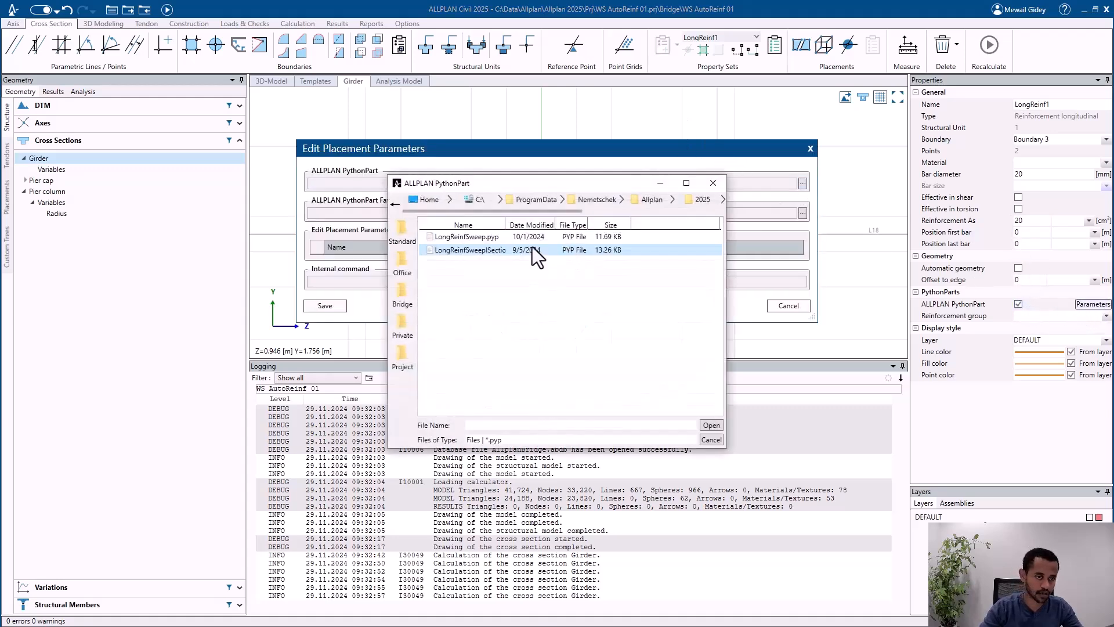
double_click(533, 237)
click(339, 376)
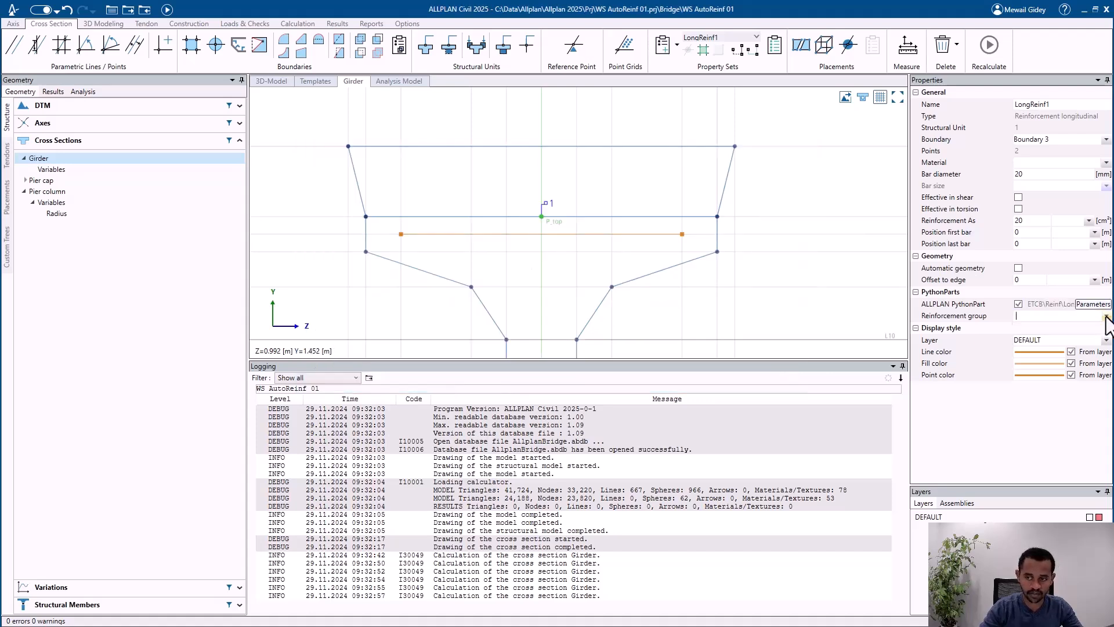
Step: Assign the LongReinf1 property set to reinforcement group gr1
scroll(812, 197, down, 7)
middle_drag(679, 231, 660, 163)
scroll(635, 191, down, 4)
scroll(602, 323, up, 4)
middle_drag(599, 298, 598, 331)
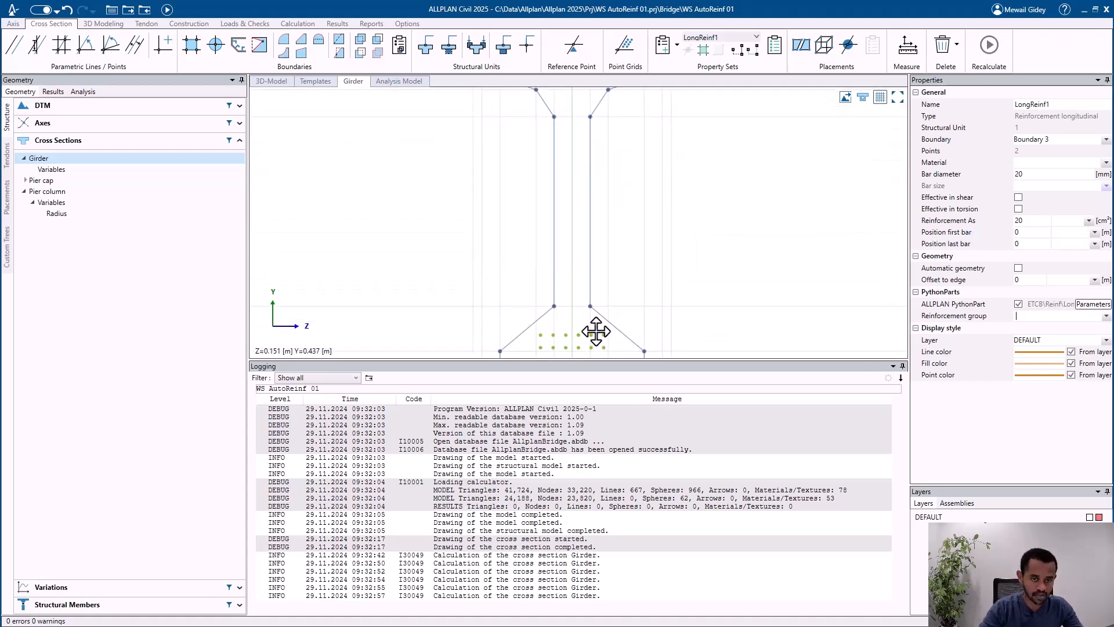
scroll(598, 274, down, 3)
middle_drag(601, 196, 593, 301)
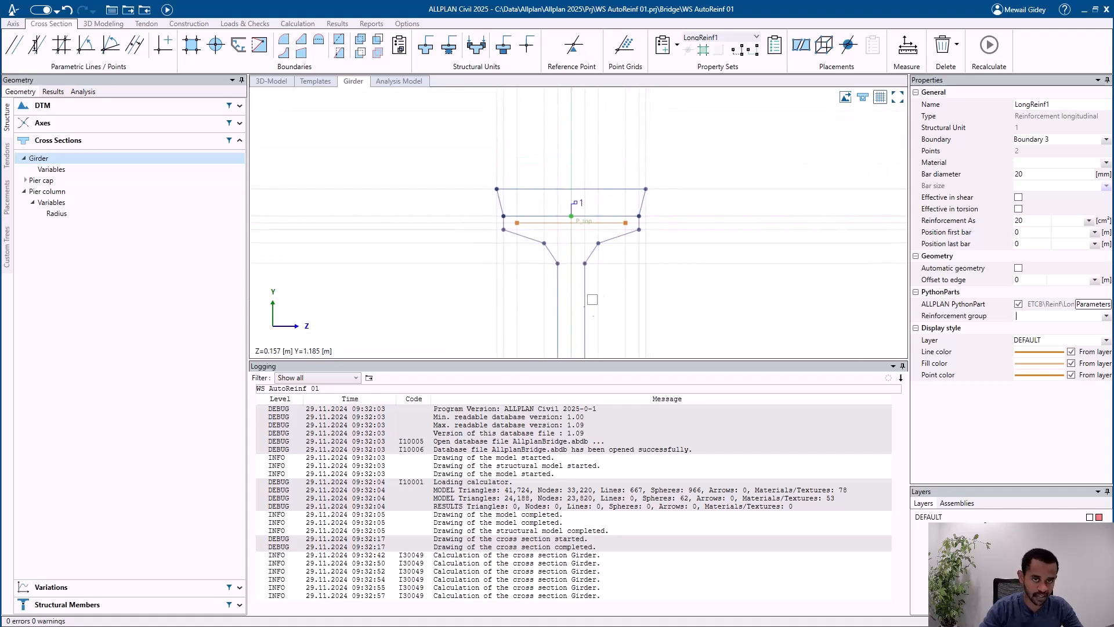
scroll(565, 187, up, 4)
scroll(557, 229, up, 2)
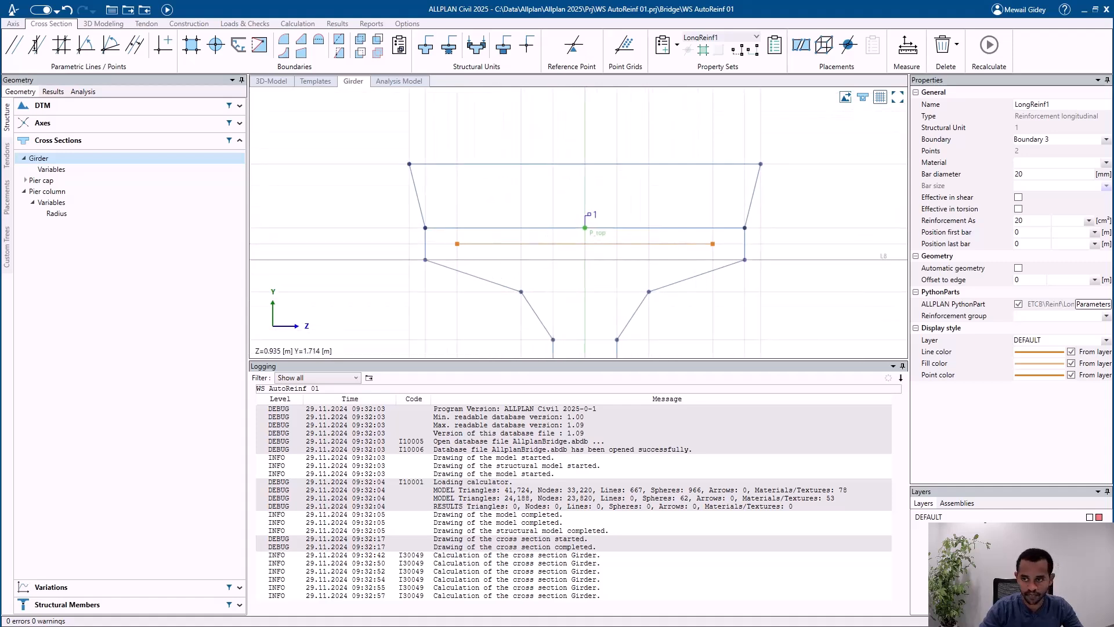
click(1107, 316)
click(1082, 319)
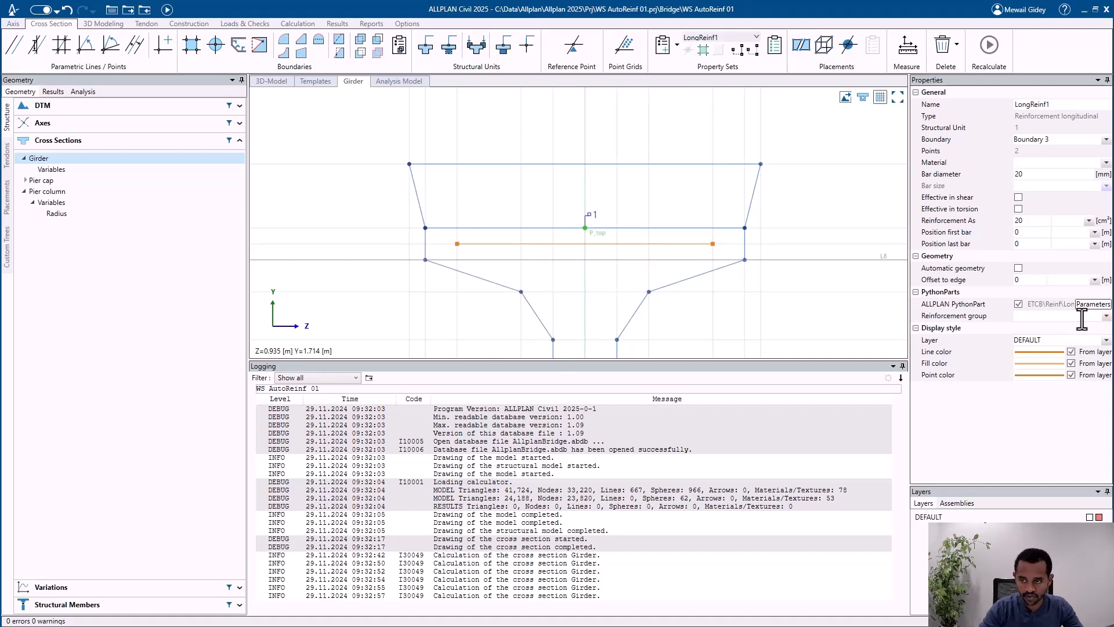
text(gr1)
key(Tab)
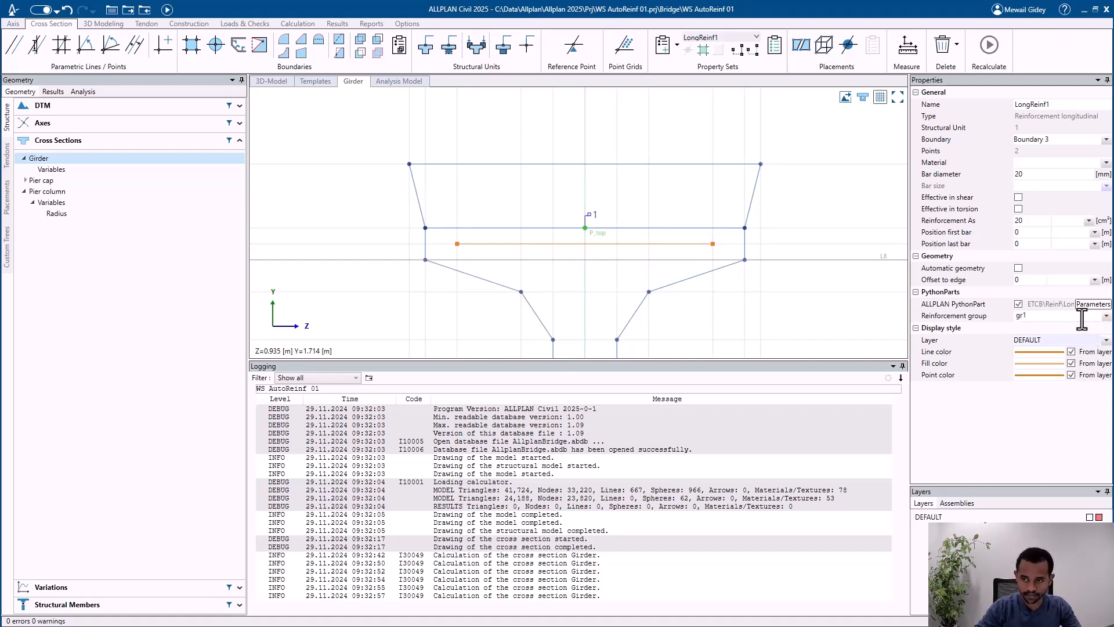
click(863, 188)
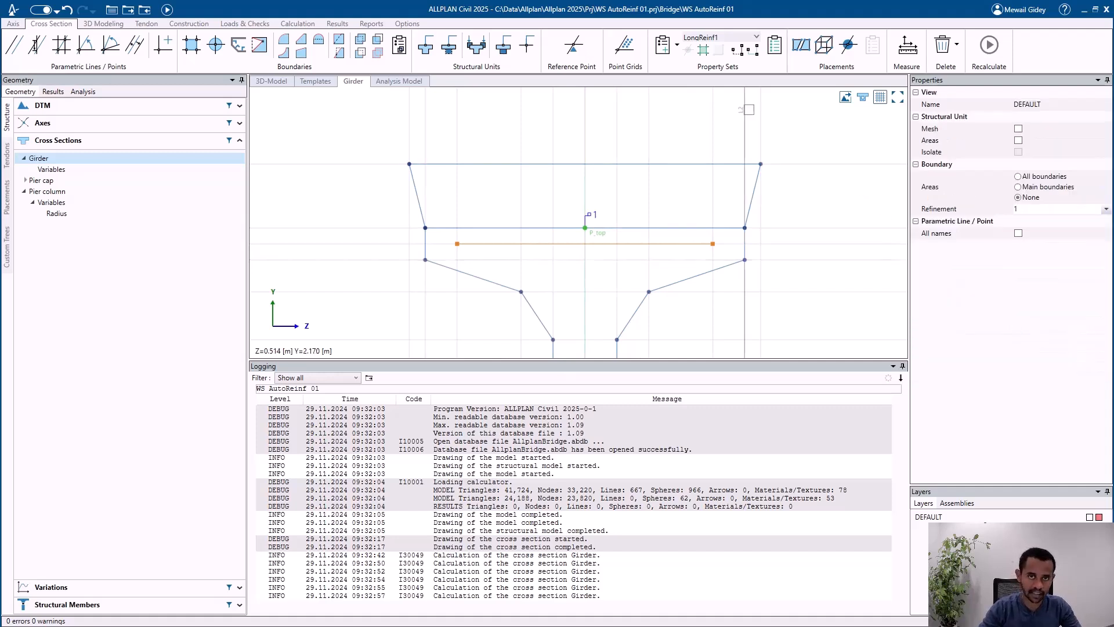
Step: Create a shear reinforcement property set for structural unit 1 of the Girder cross section
click(668, 46)
click(690, 101)
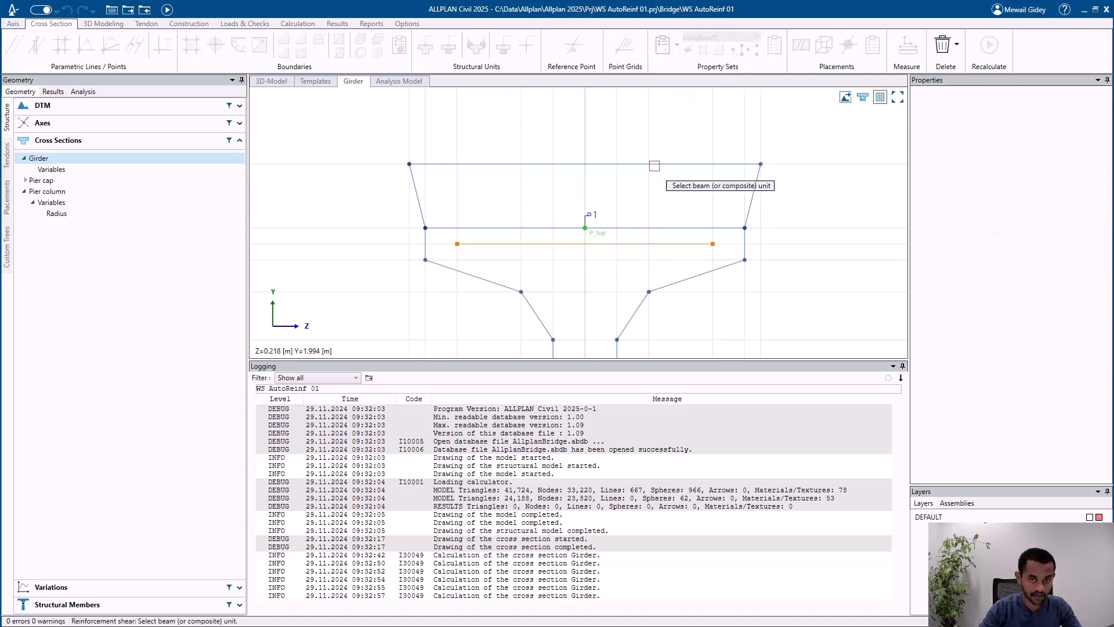
scroll(590, 125, down, 4)
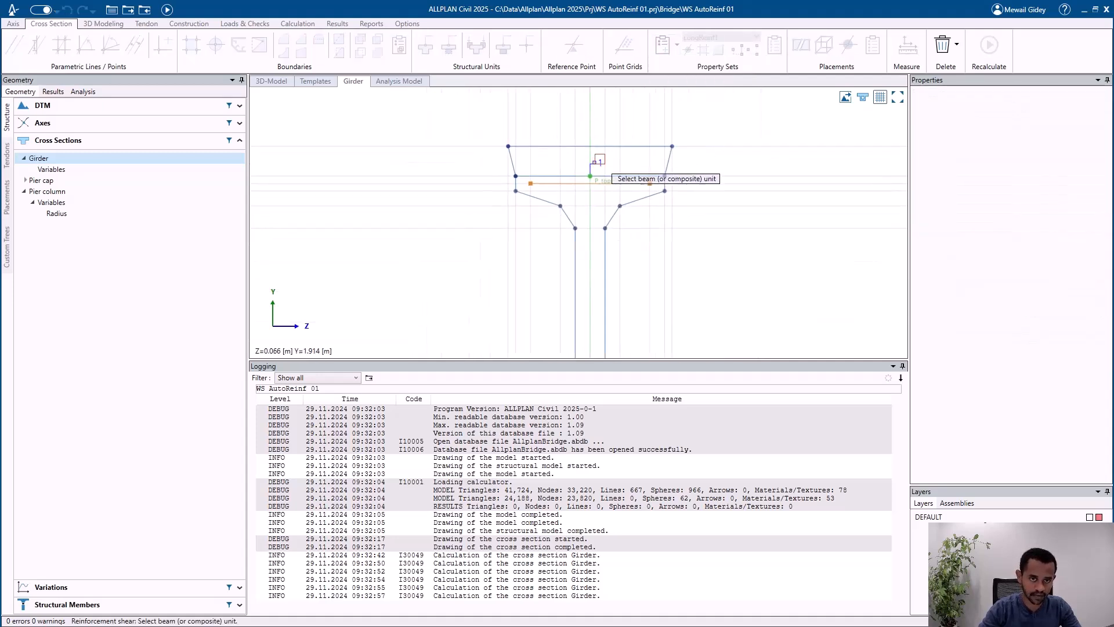
click(591, 174)
Step: Add parallel lines 0.03 m inside both vertical web edges of the Girder cross section
scroll(590, 171, up, 2)
scroll(557, 258, up, 1)
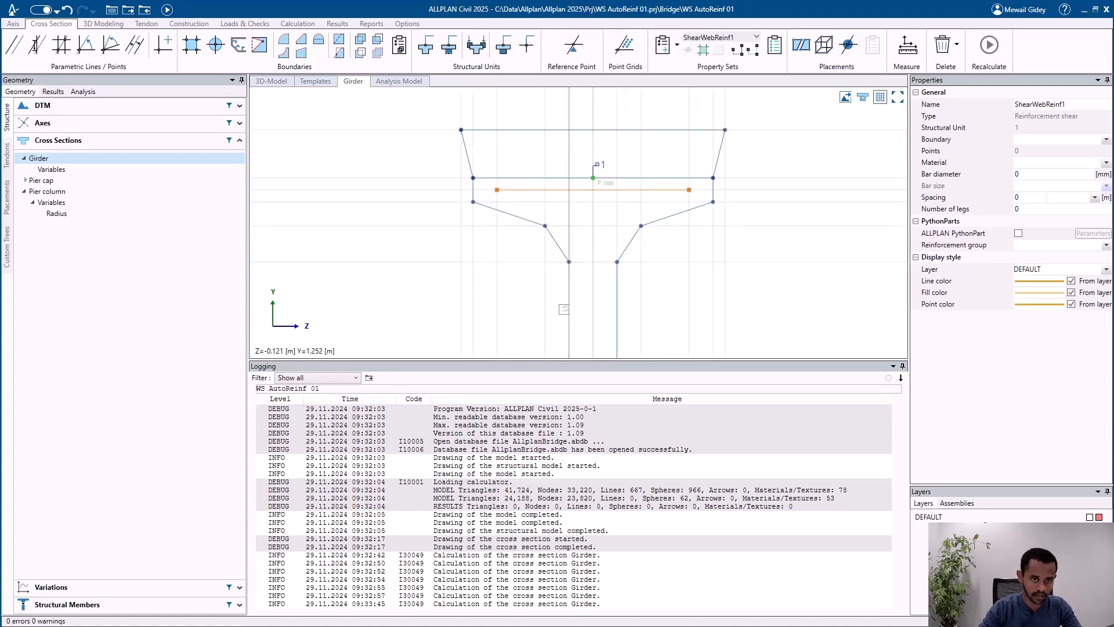
click(570, 317)
click(590, 315)
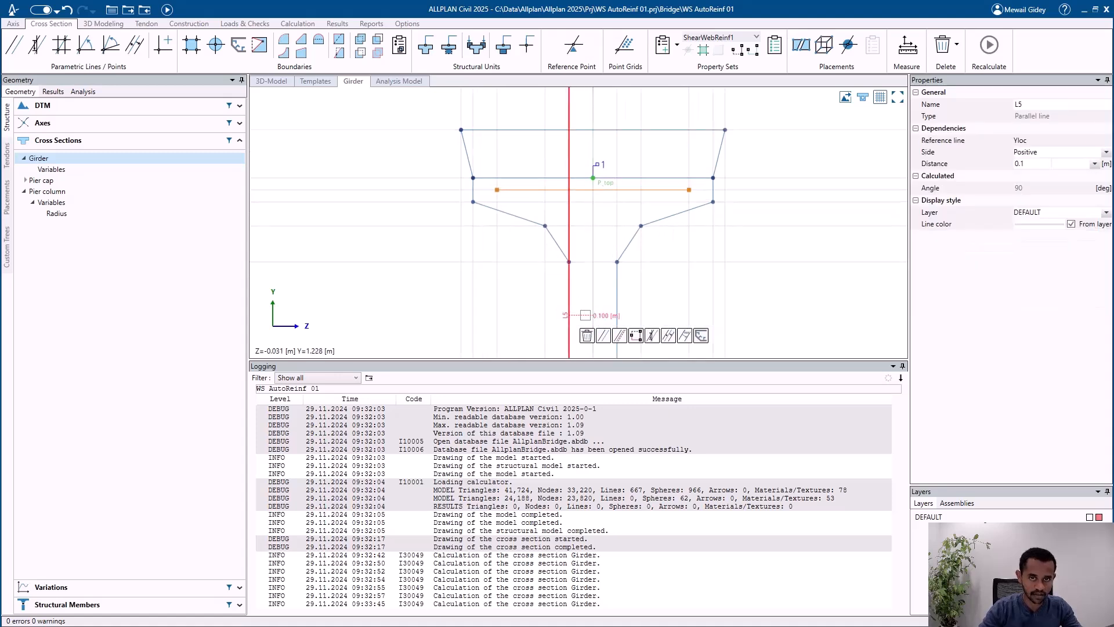
click(602, 335)
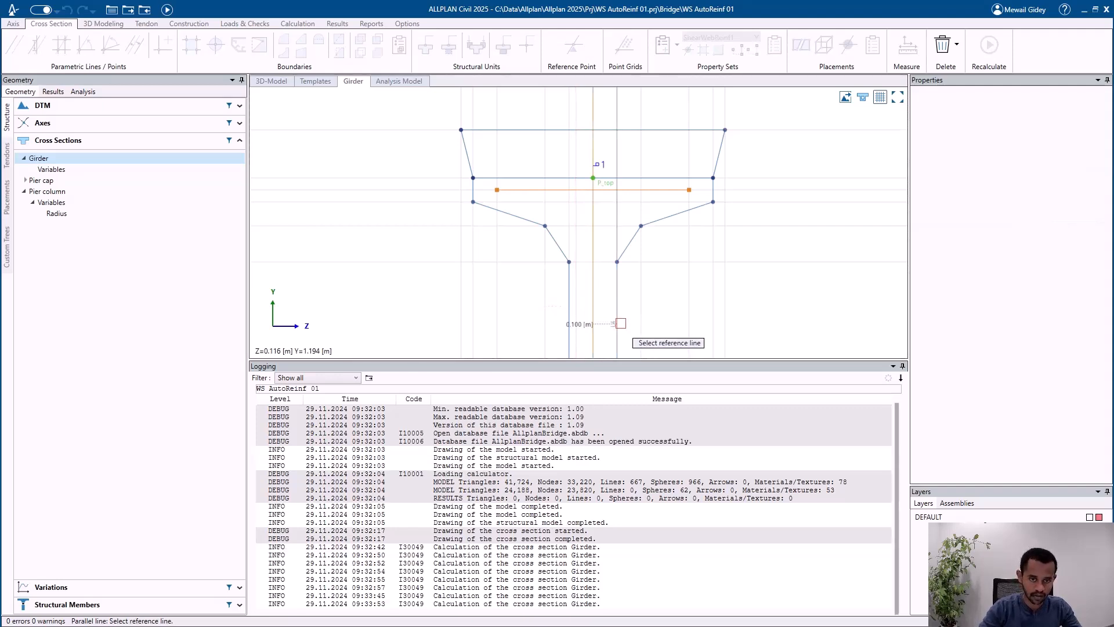
text(0.03)
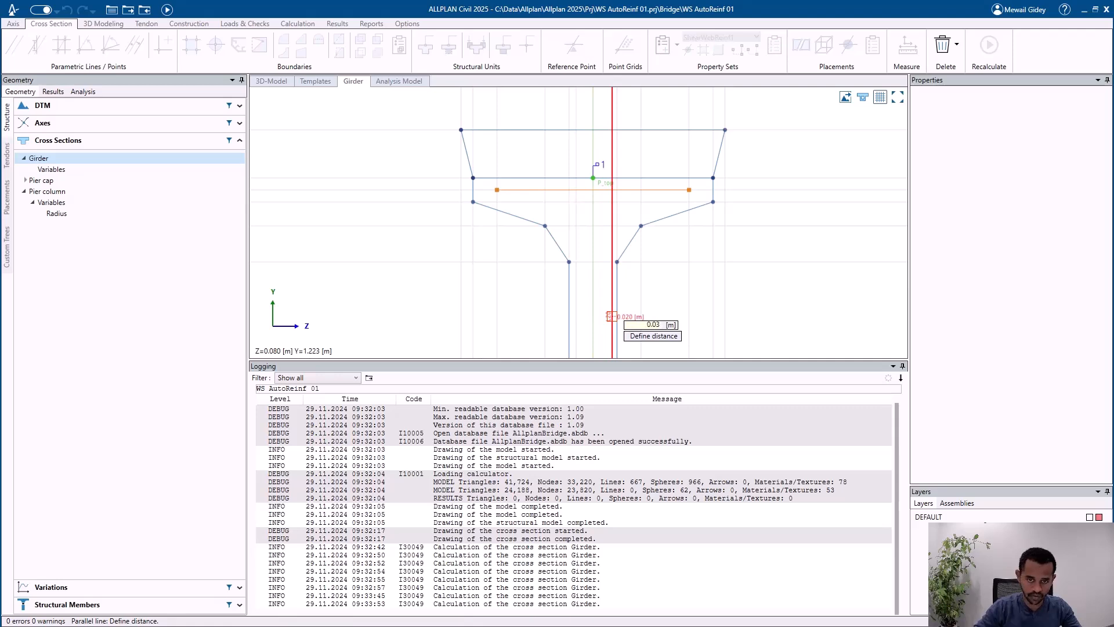
key(Return)
Step: Add a parallel line 0.03 m above the bottom edge of the Girder cross section
scroll(585, 134, down, 2)
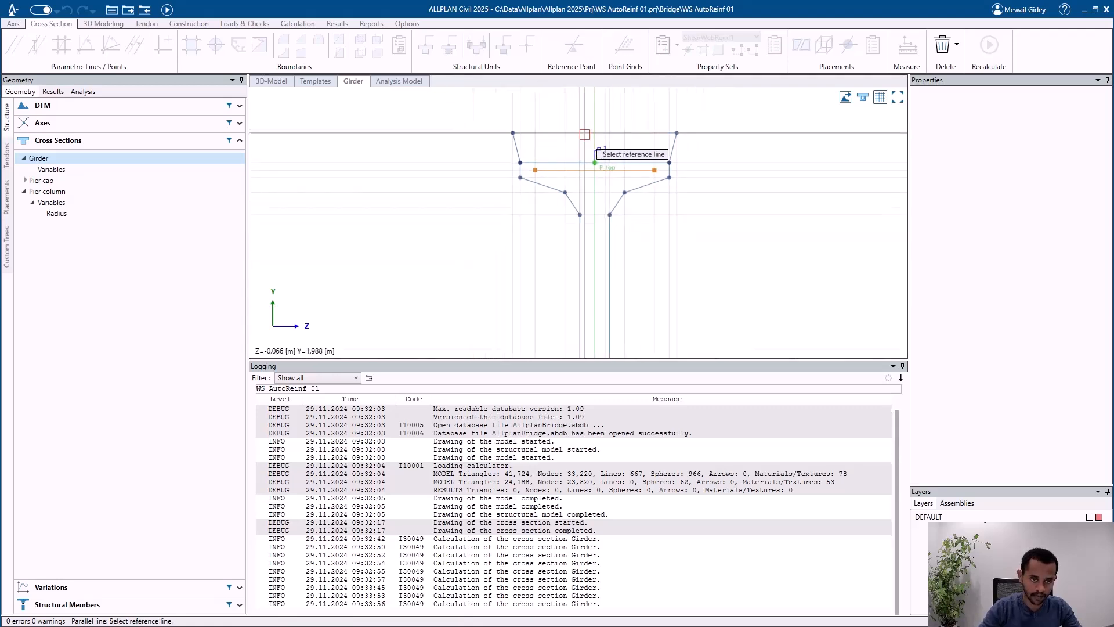
scroll(585, 134, down, 2)
scroll(584, 238, down, 1)
scroll(587, 343, up, 5)
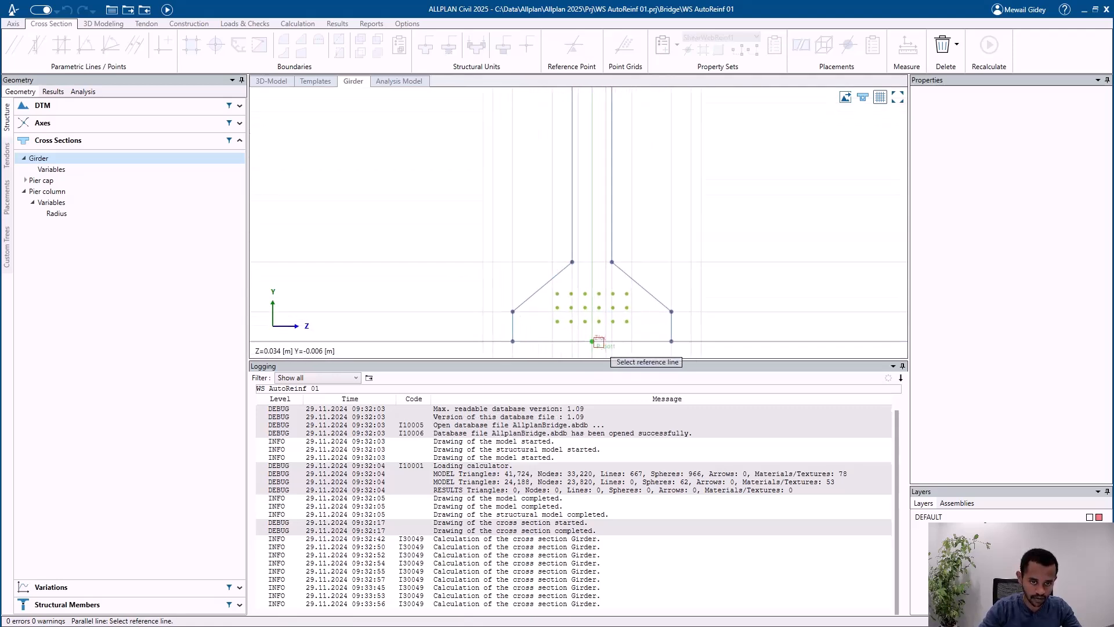
scroll(586, 343, up, 3)
click(379, 342)
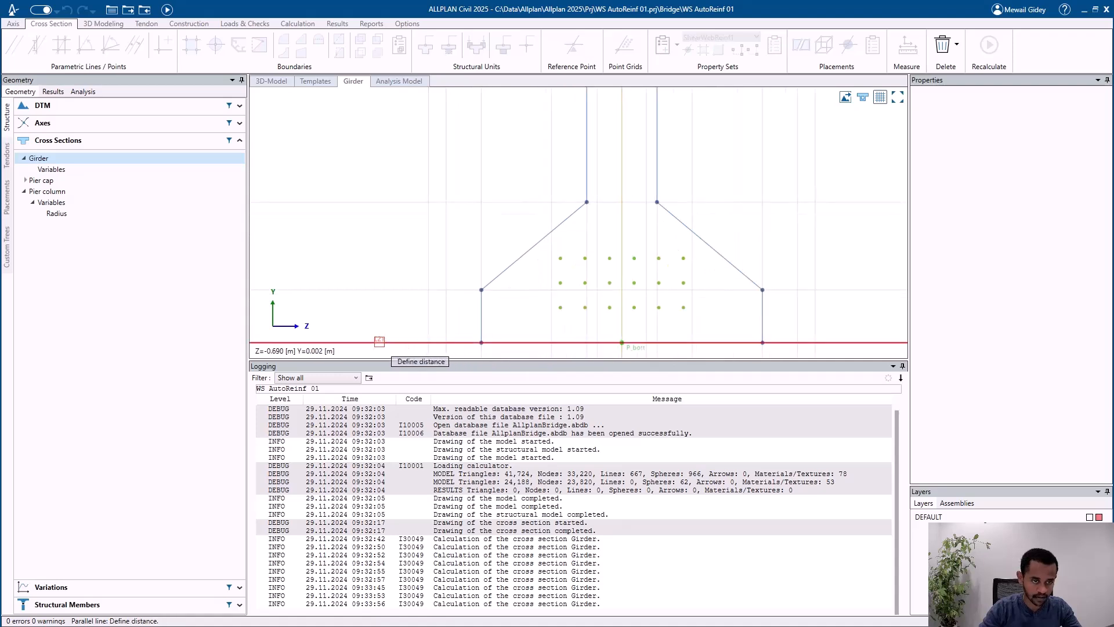
text(0)
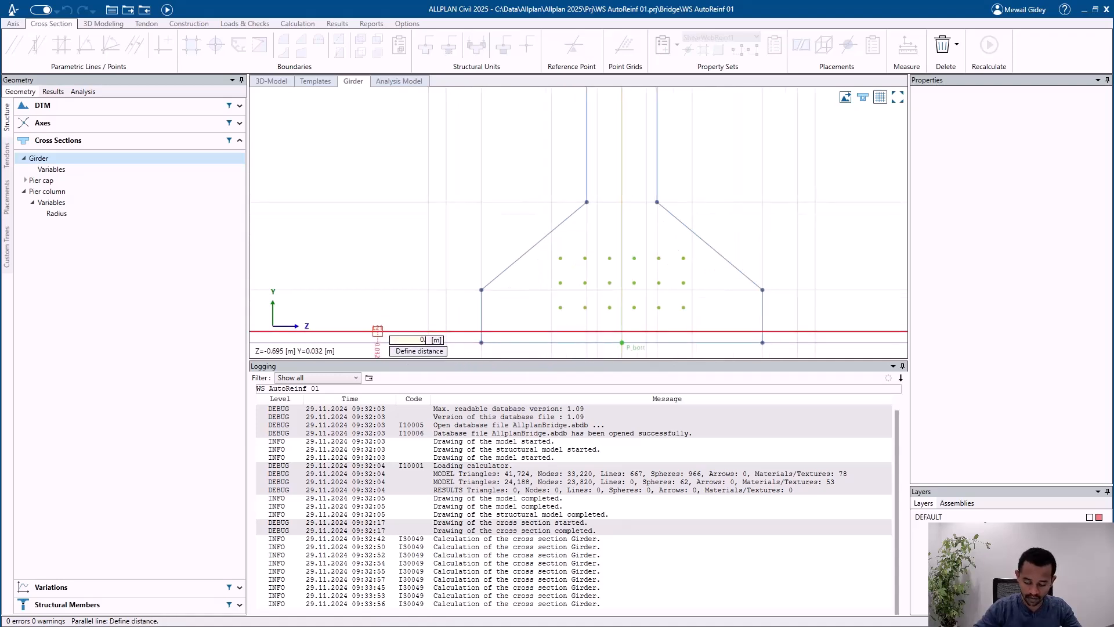
text(.03)
key(Return)
key(Escape)
Step: Start the ShearWebReinf1 boundary on the left web offset line, from the horizontal line through P_top down to the bottom offset line
scroll(525, 289, down, 4)
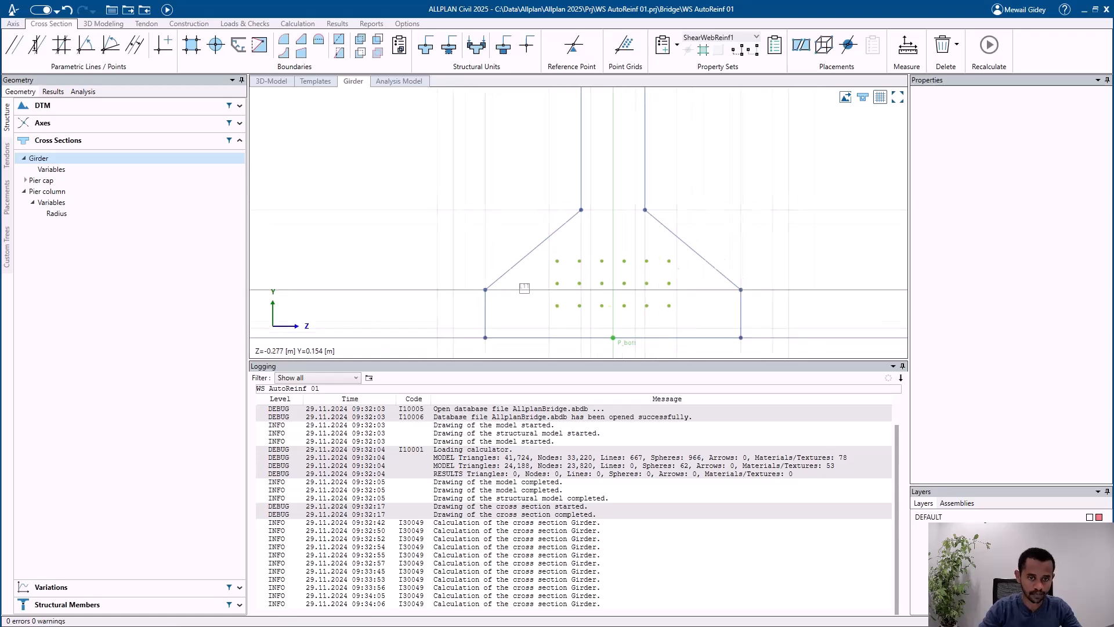
scroll(561, 196, down, 2)
middle_drag(644, 147, 638, 204)
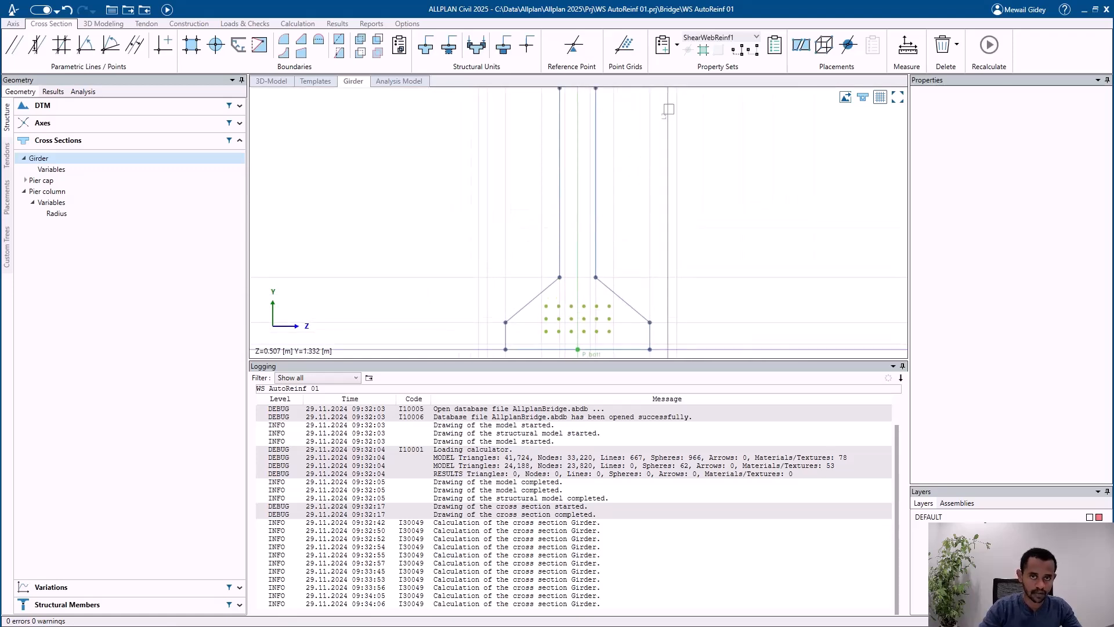
click(701, 52)
scroll(563, 305, down, 3)
scroll(561, 145, up, 4)
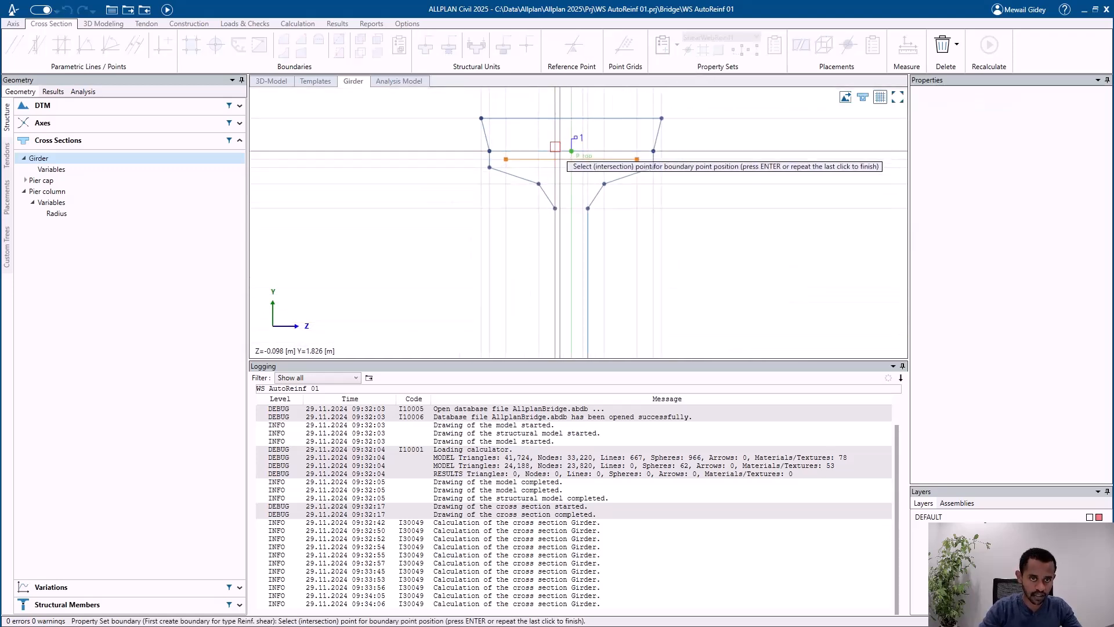
scroll(556, 149, up, 3)
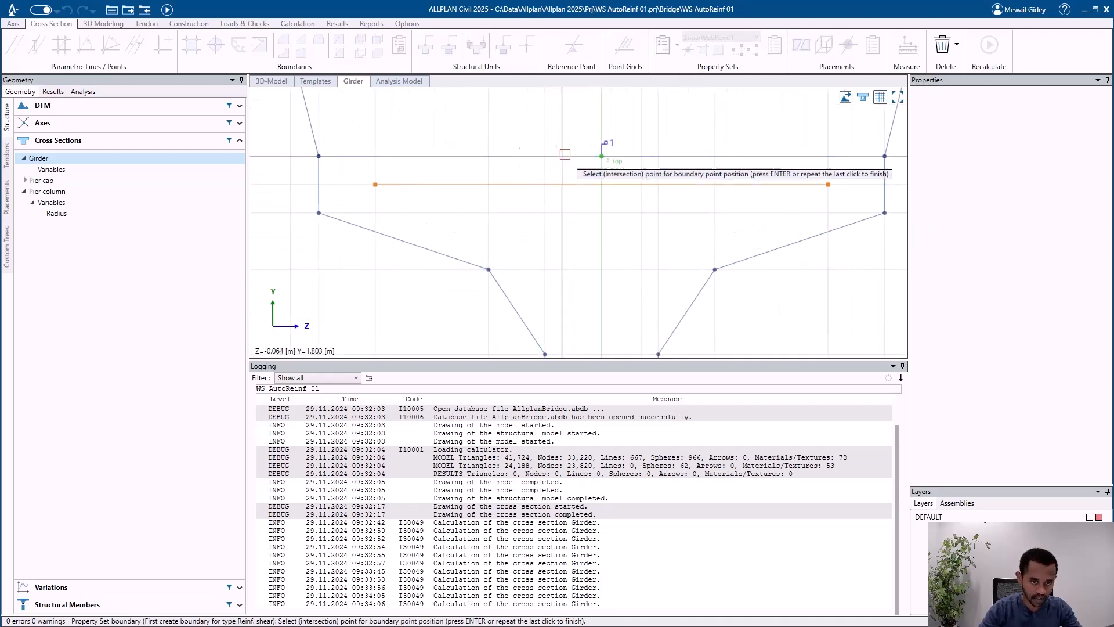
click(569, 156)
scroll(563, 128, down, 4)
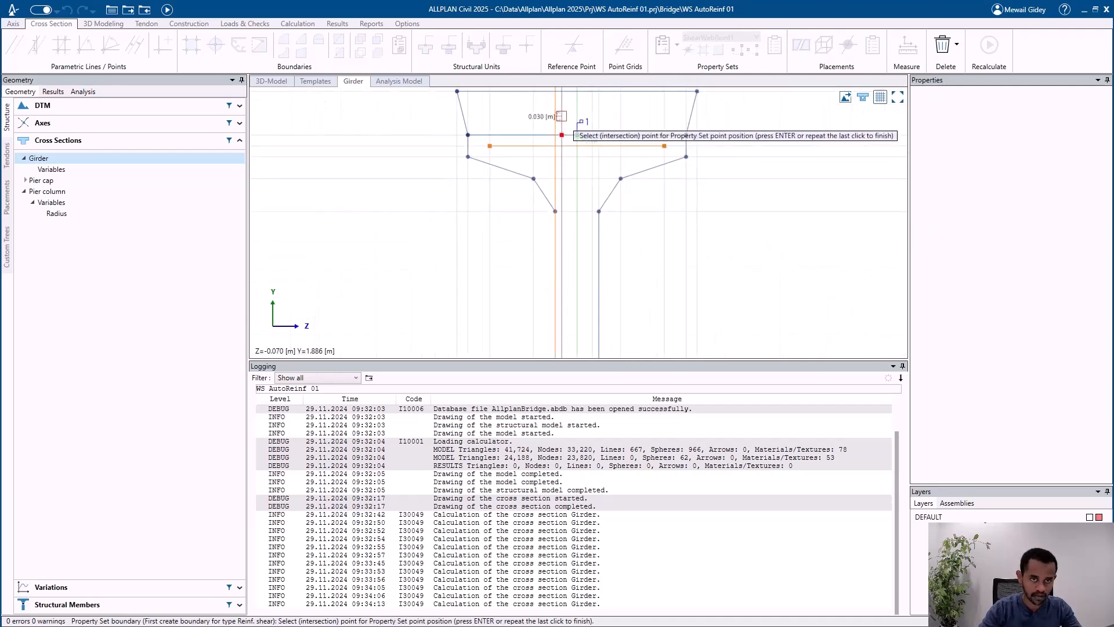
middle_drag(572, 257, 573, 172)
scroll(564, 270, up, 3)
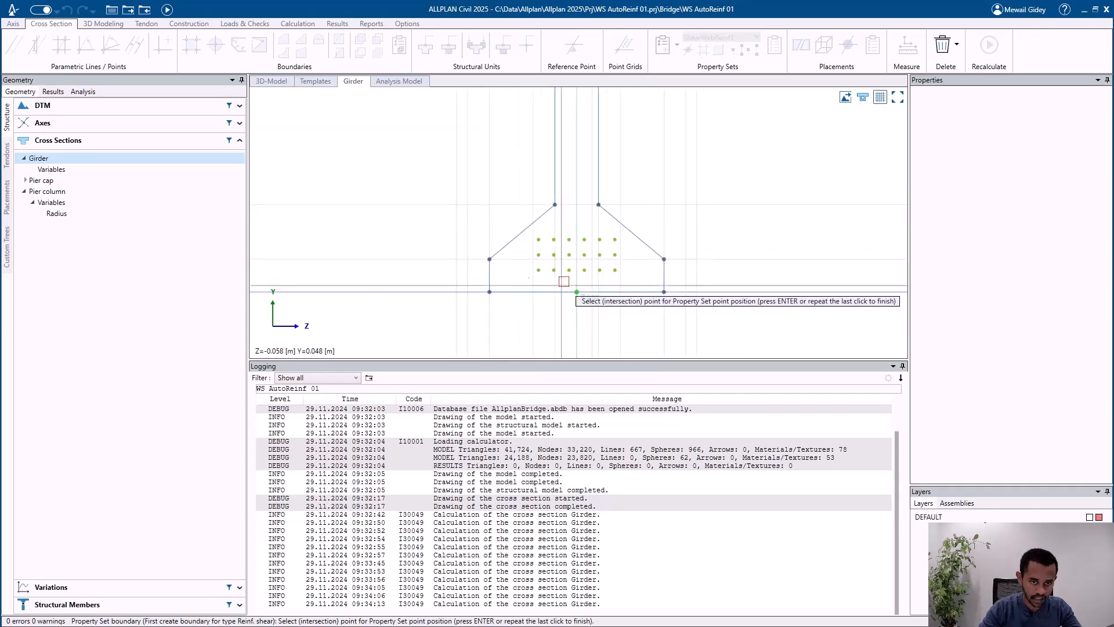
scroll(567, 280, up, 1)
click(560, 285)
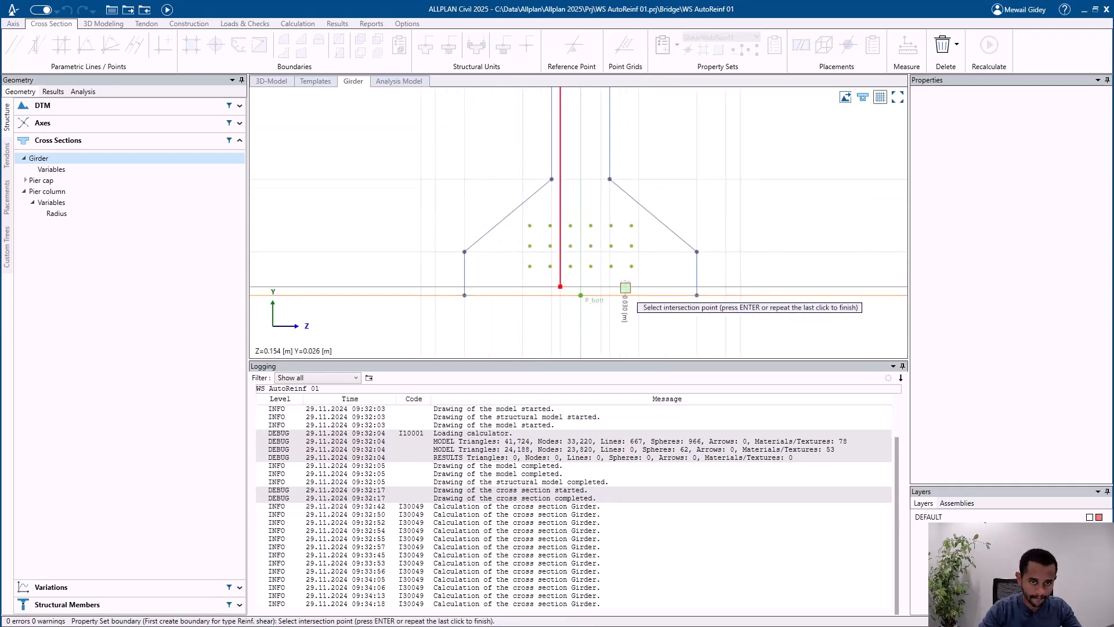
Step: Complete the U-shaped shear boundary along the bottom offset line and up the right web offset line to the P_top level
click(598, 287)
middle_drag(587, 155, 567, 353)
scroll(574, 179, up, 2)
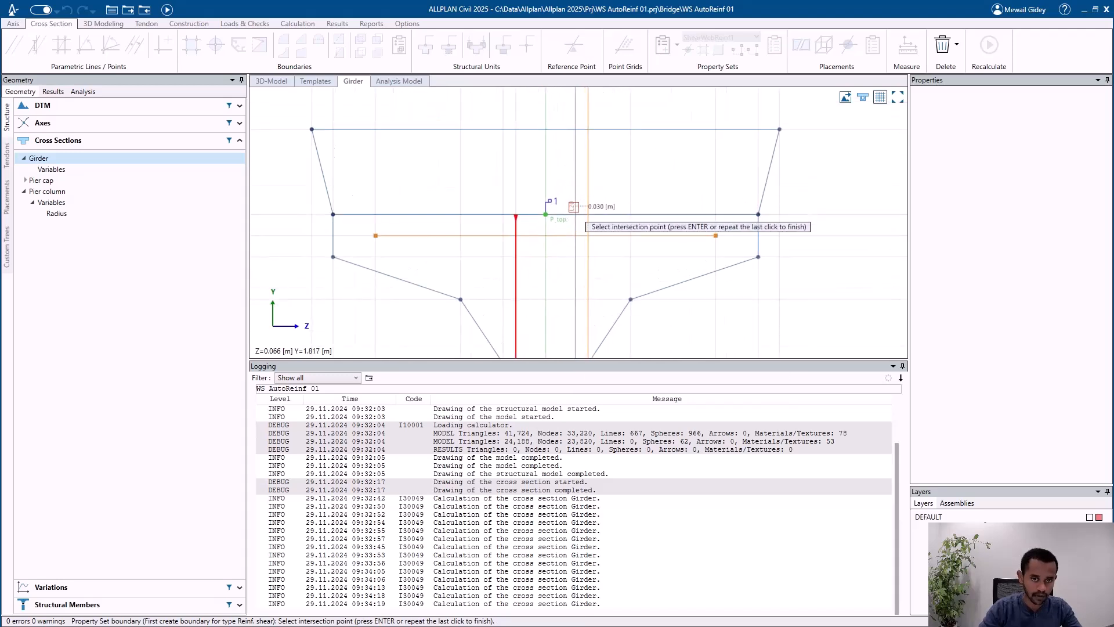
click(576, 214)
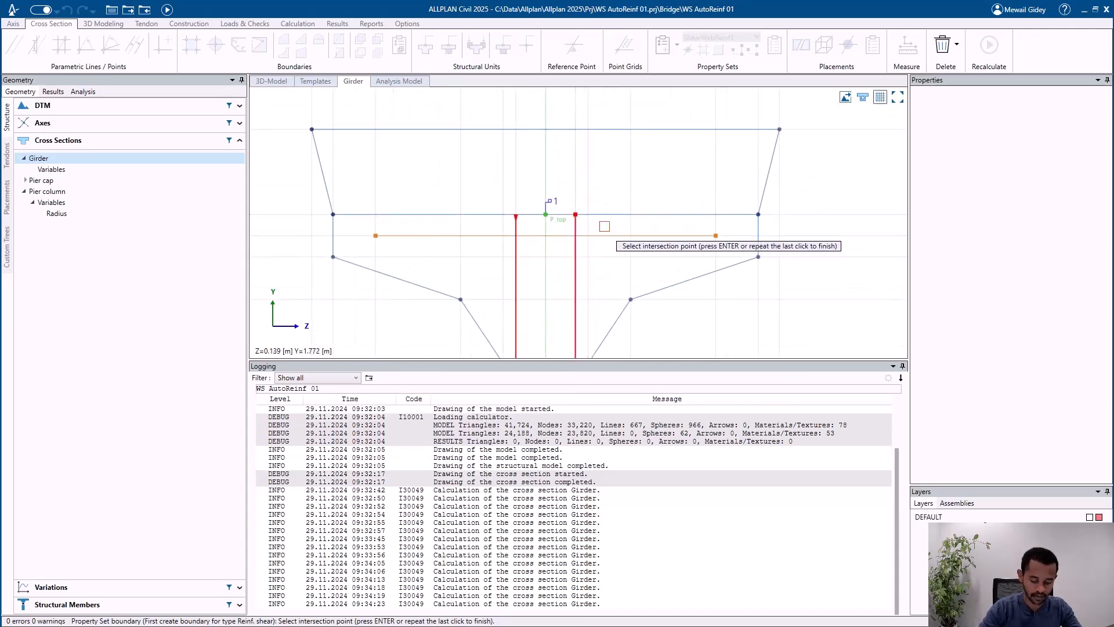
key(Return)
scroll(605, 226, down, 2)
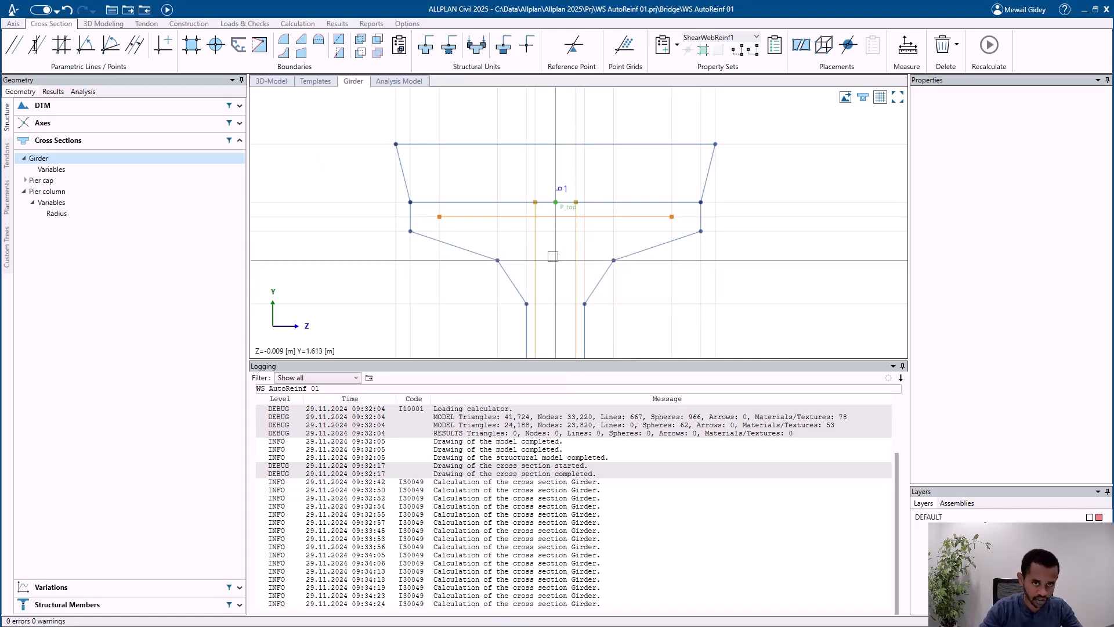
Step: Give the ShearWebReinf1 property set a bar diameter of 12 mm, a spacing of 0.2 m and 1 leg
click(534, 250)
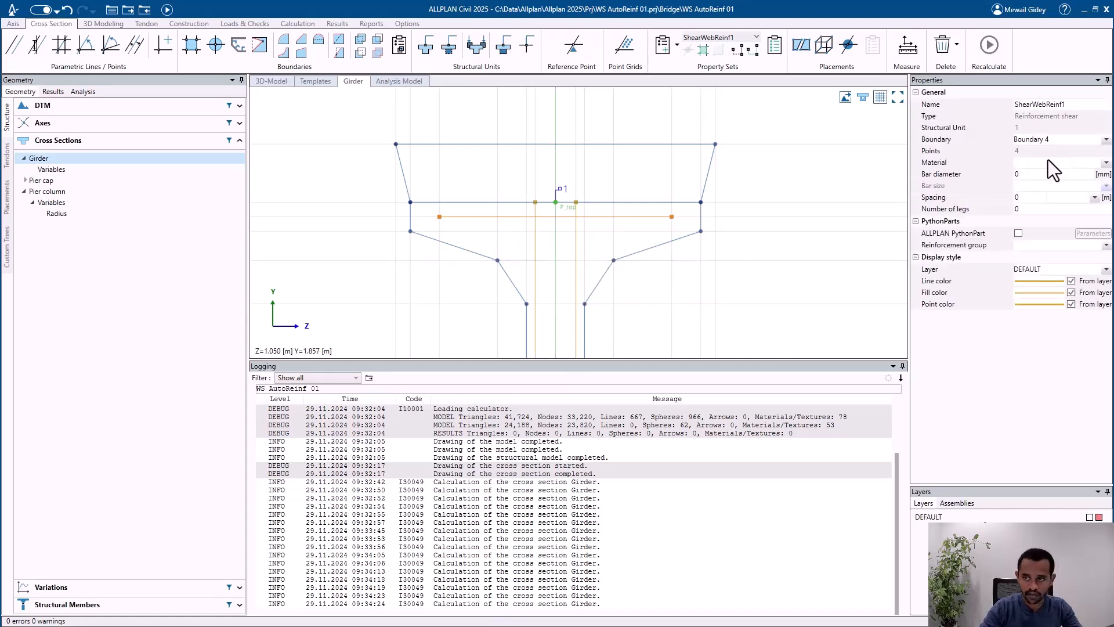
click(1039, 173)
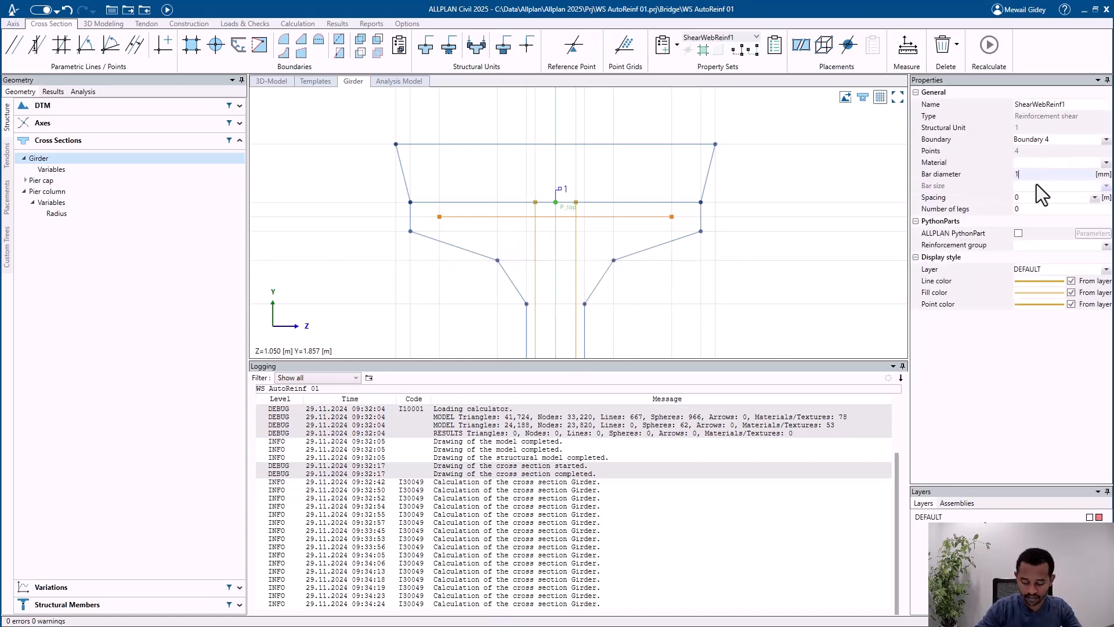
text(12)
key(Tab)
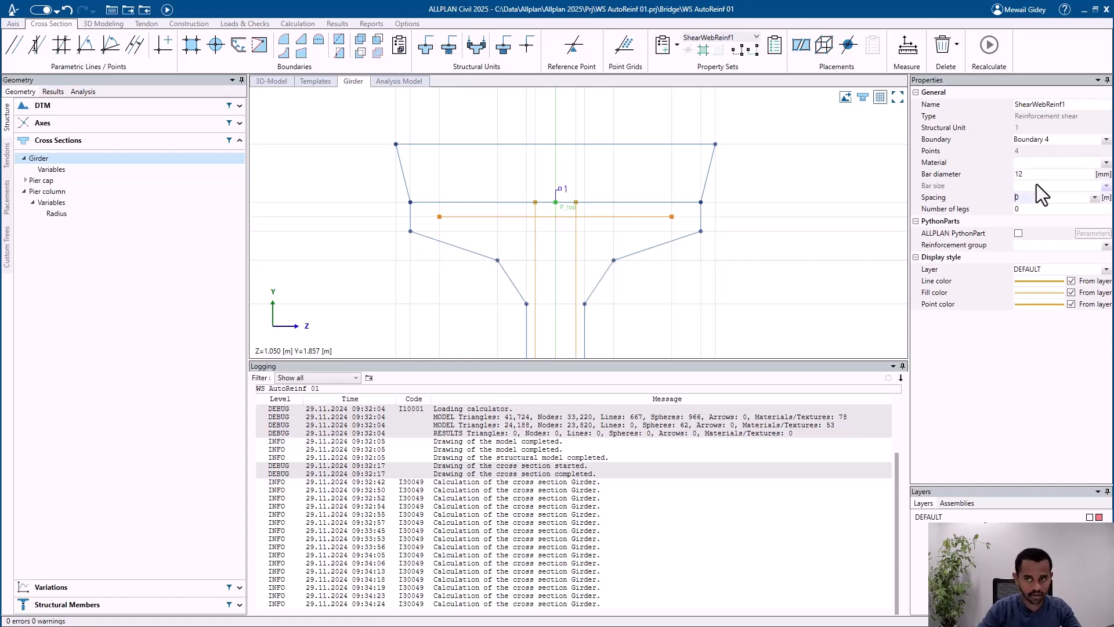
click(1037, 173)
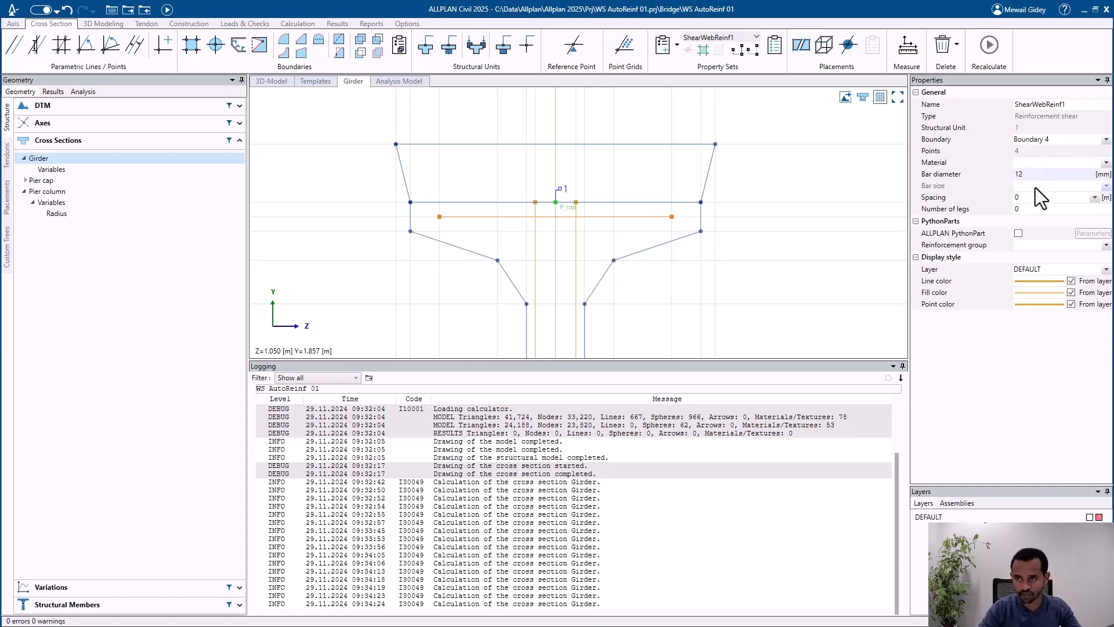
click(1032, 197)
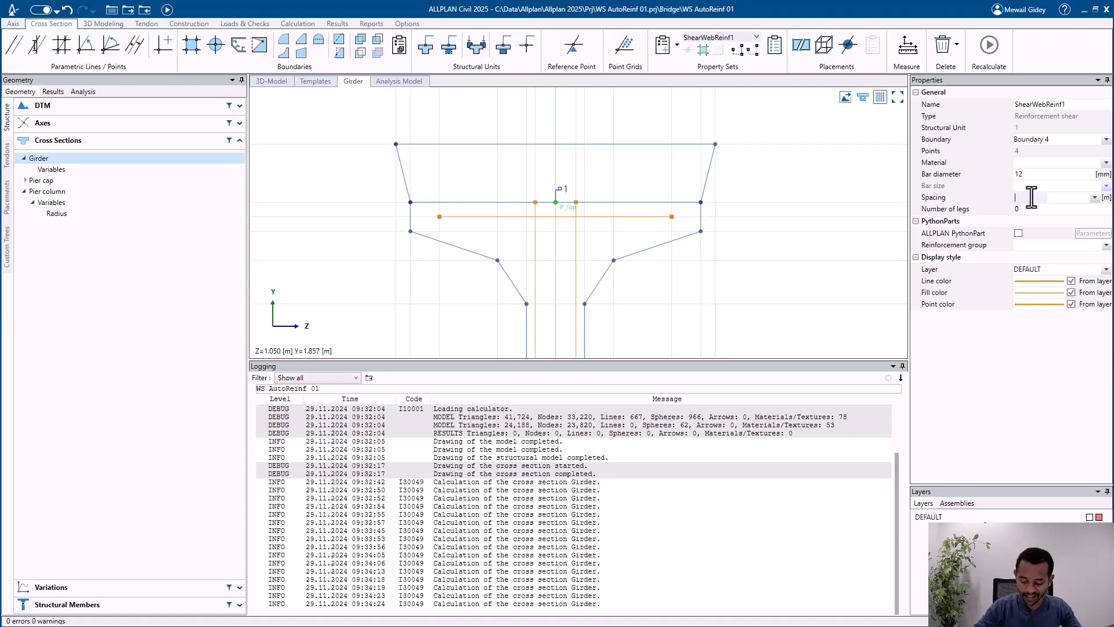
click(1012, 209)
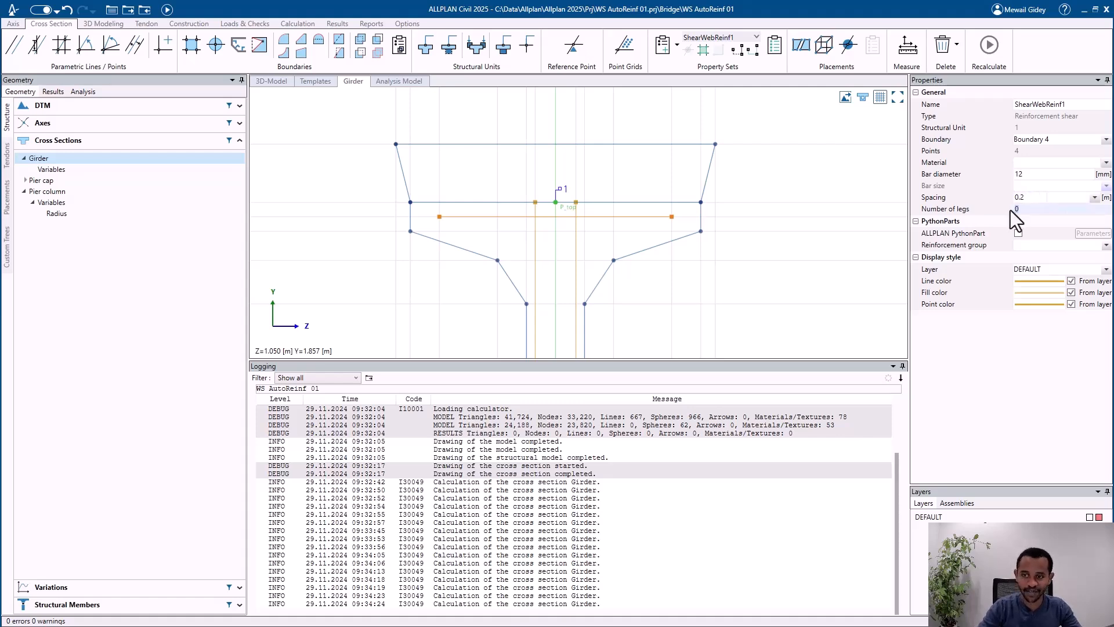
text(1)
key(Return)
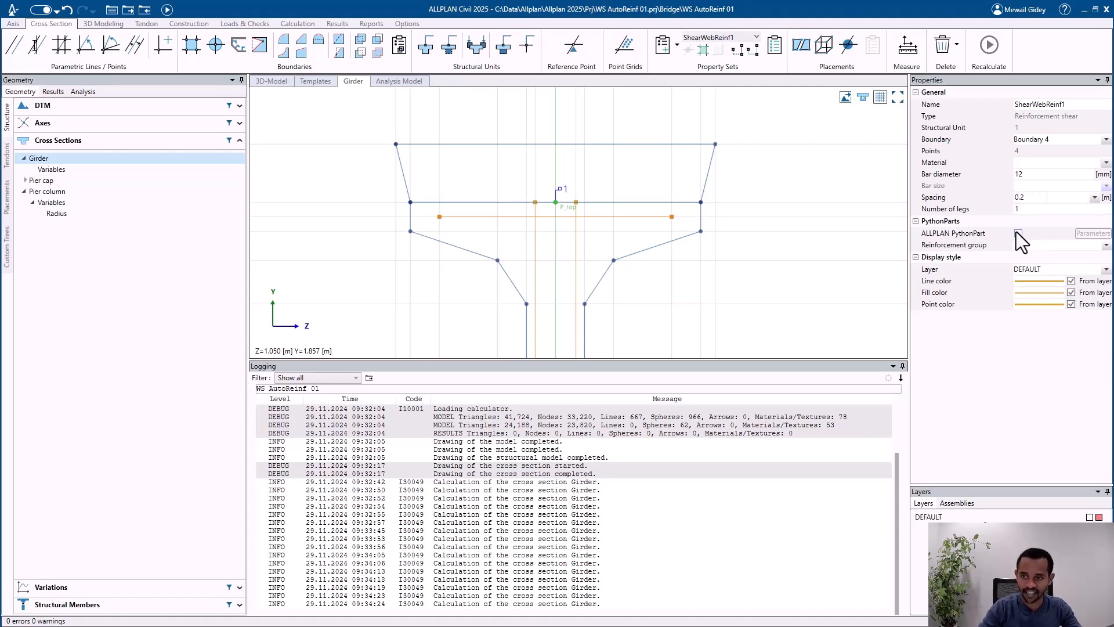
Step: Enable the ALLPLAN PythonPart for ShearWebReinf1 and assign ShearReinfSweepUniformlyDistributed.pyp to it
click(1018, 232)
click(1090, 234)
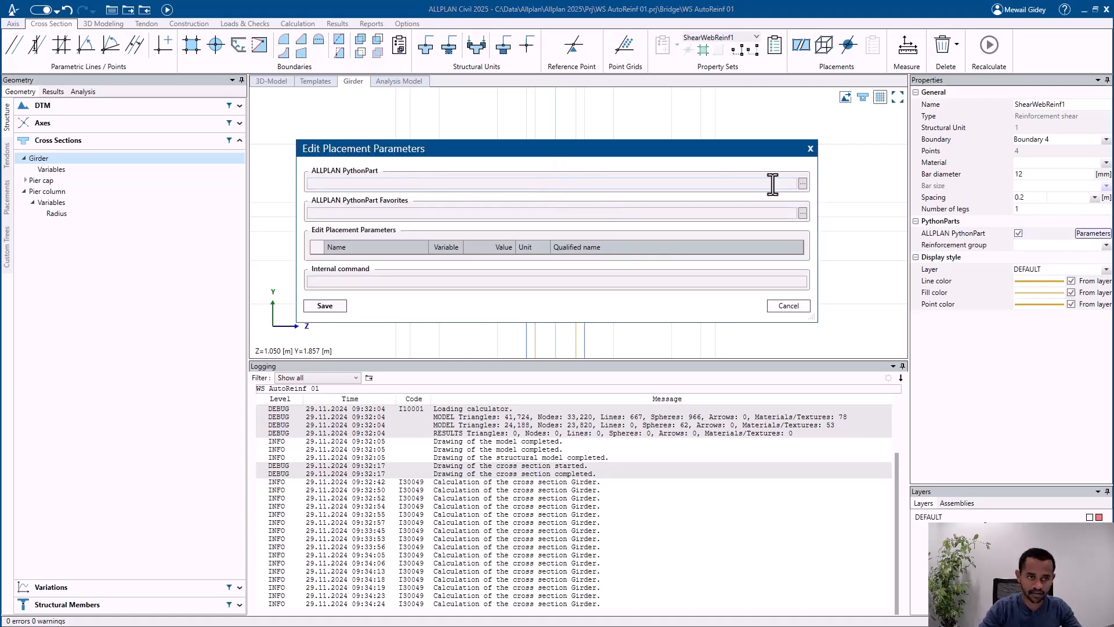
click(803, 184)
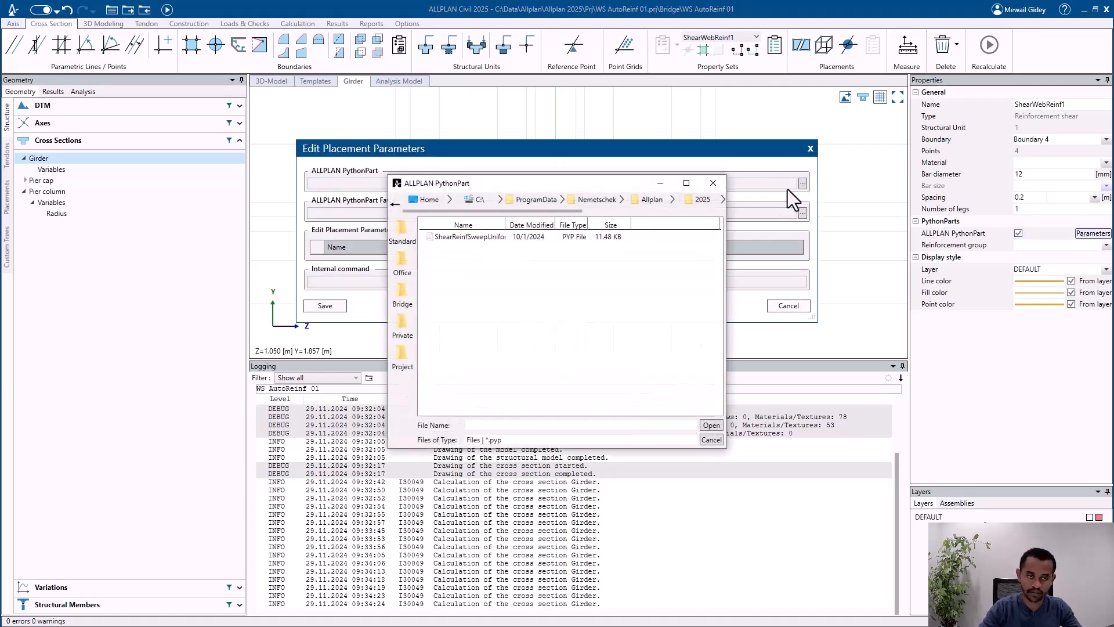
click(484, 235)
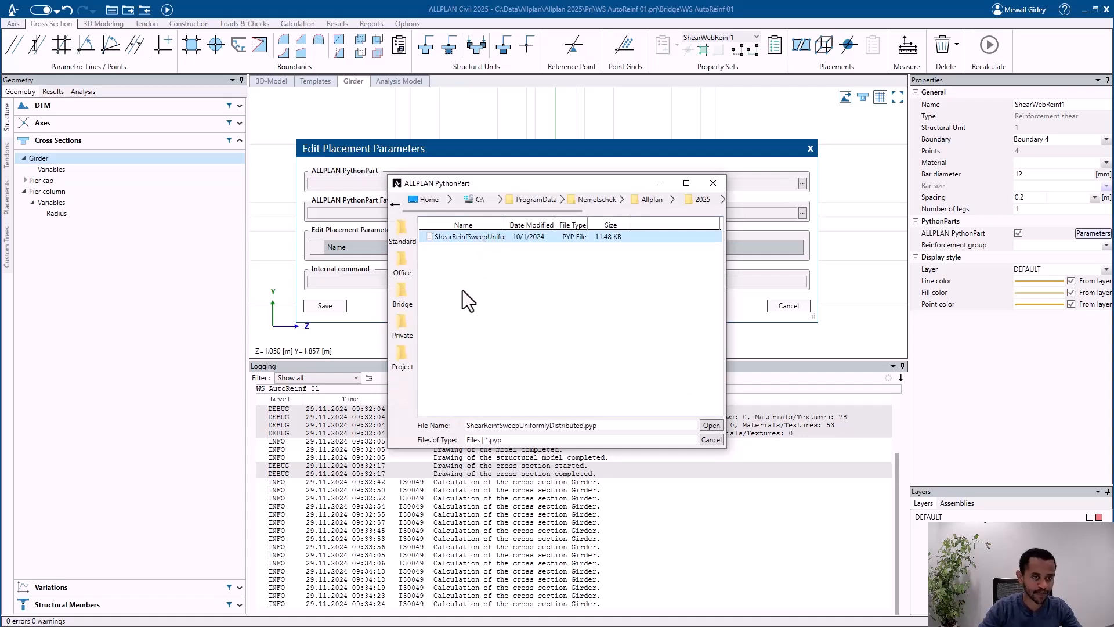
click(711, 426)
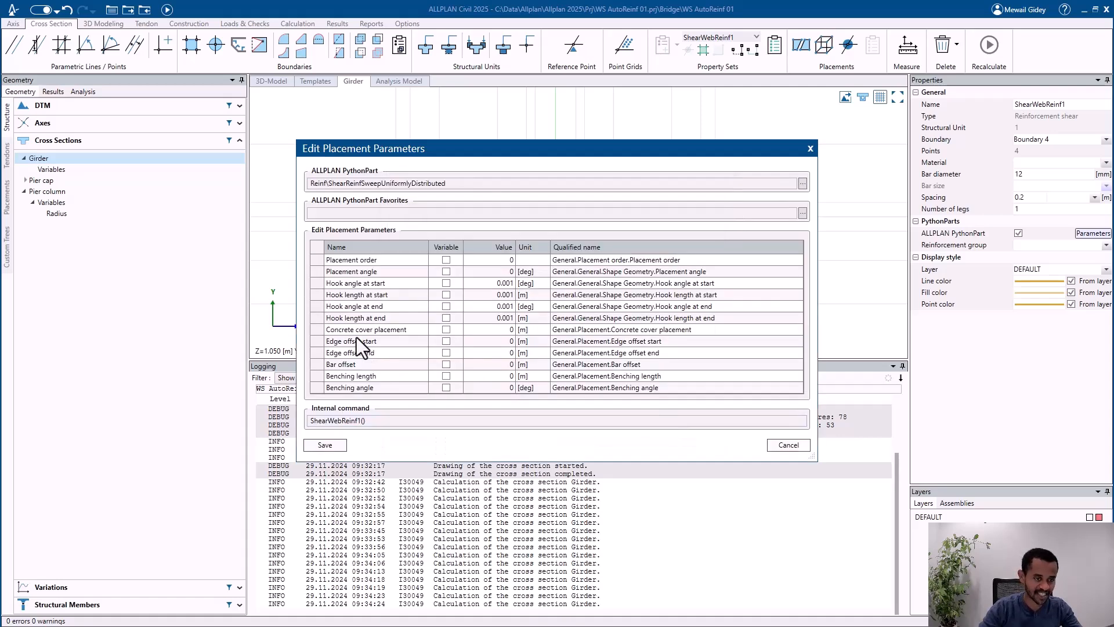
Step: Mark the hook angle and hook length at both start and end as variable placement parameters
click(446, 283)
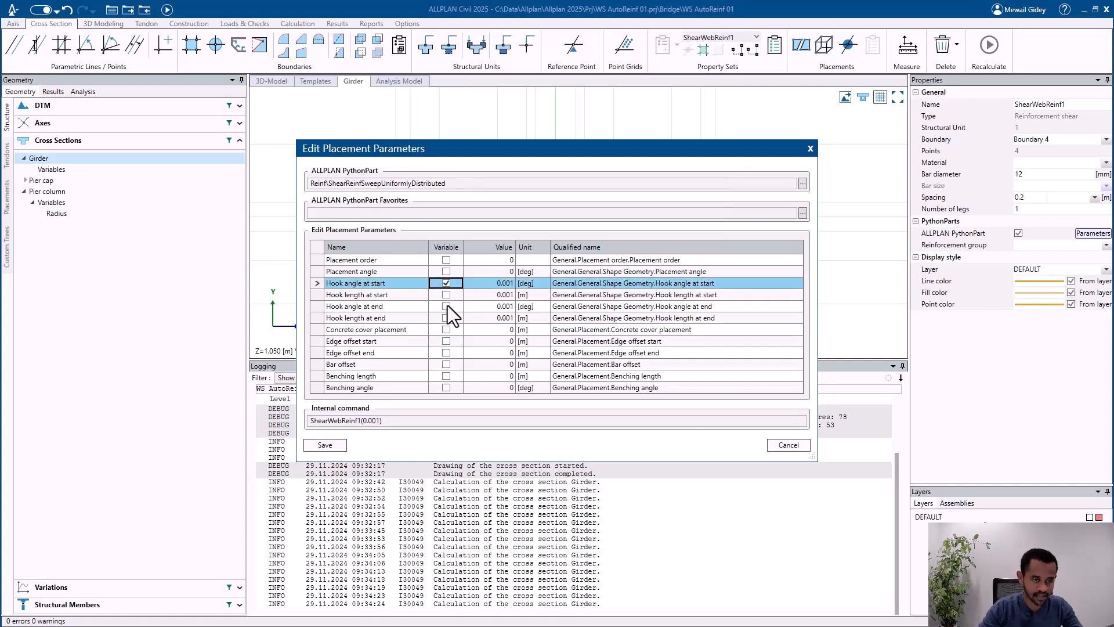
click(446, 295)
click(446, 306)
click(446, 318)
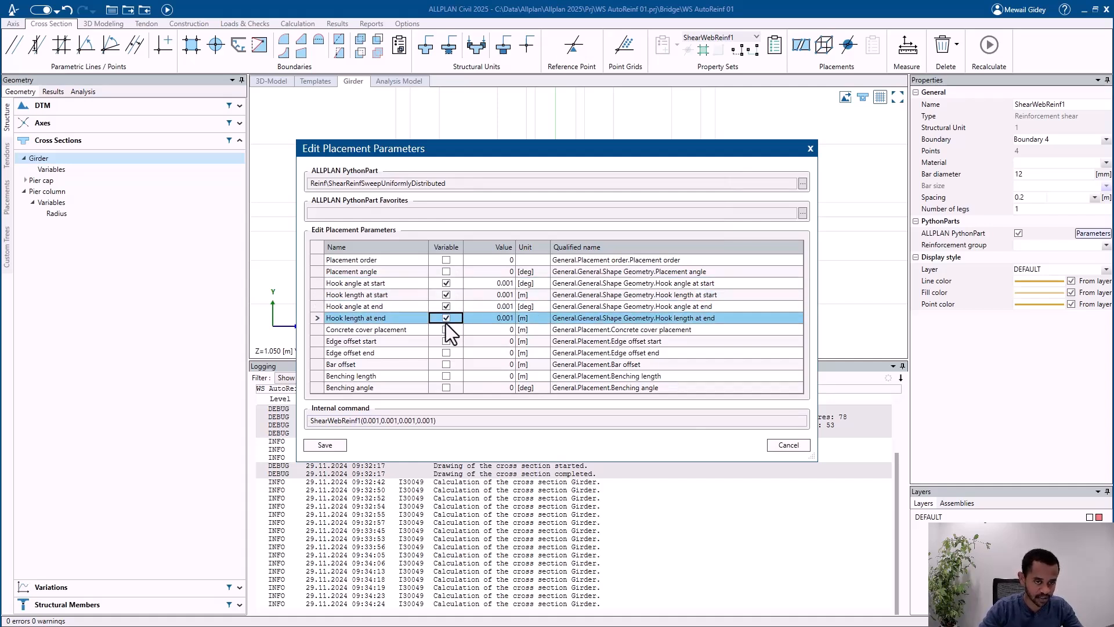
Step: Set the start hook to 90° and 0.2 m and the end hook to -90° and 0.2 m, and save the placement parameters
double_click(487, 284)
text(90)
key(Return)
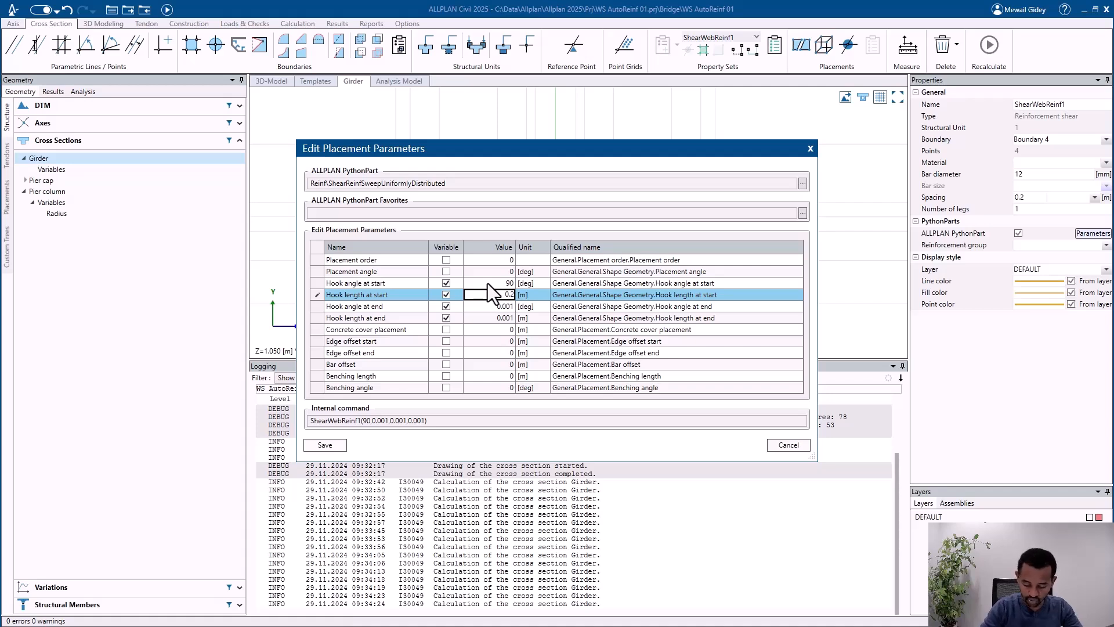
key(Return)
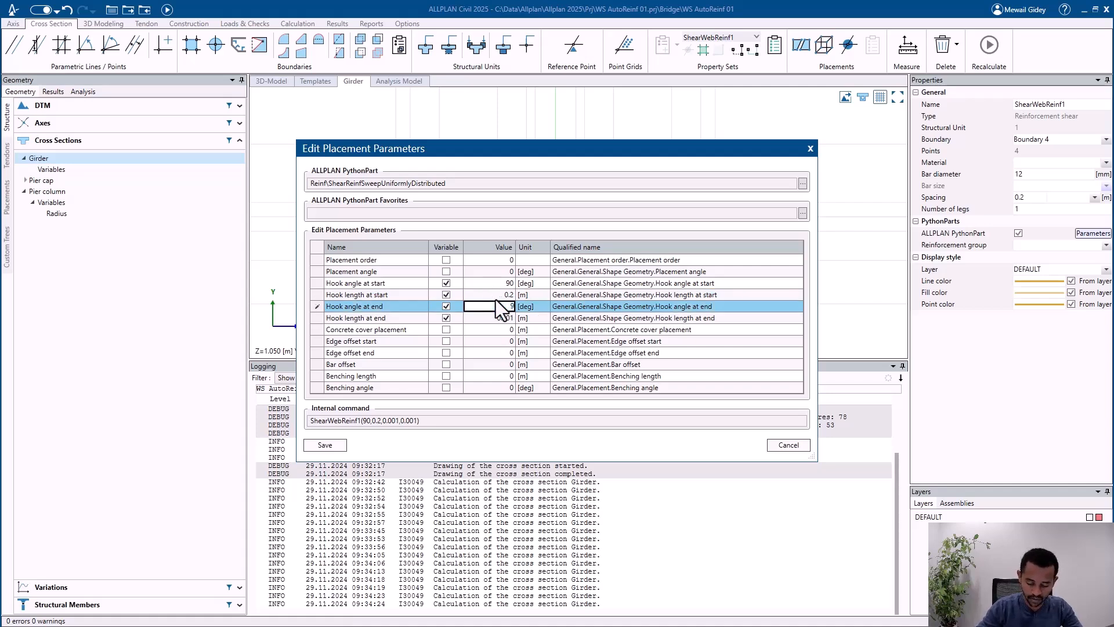
text(-90)
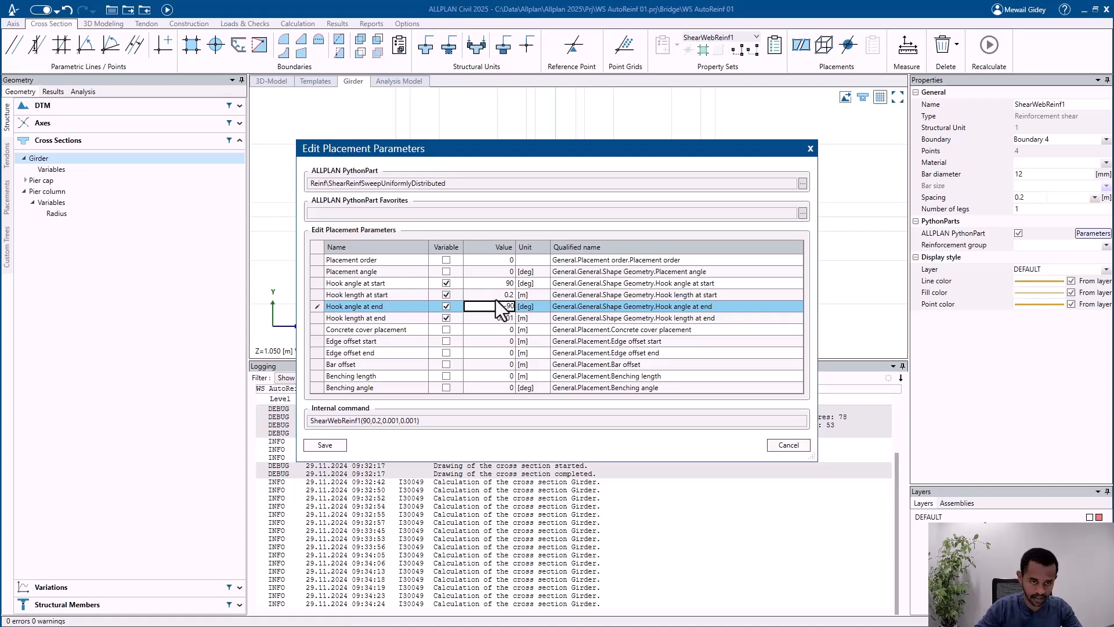
key(Return)
text(0.2)
key(Return)
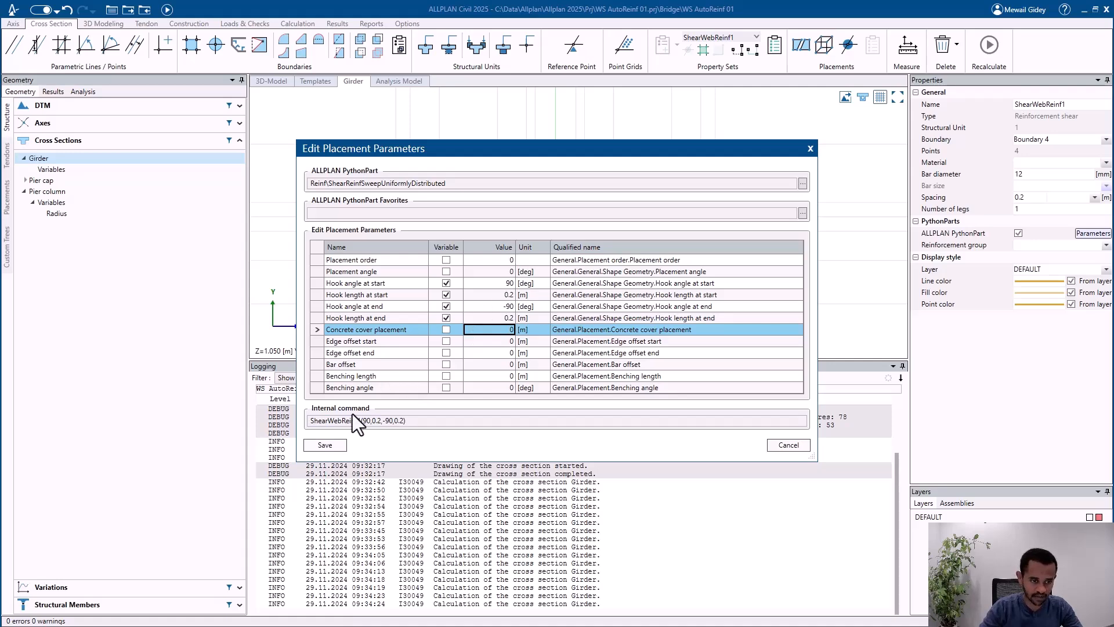
click(345, 444)
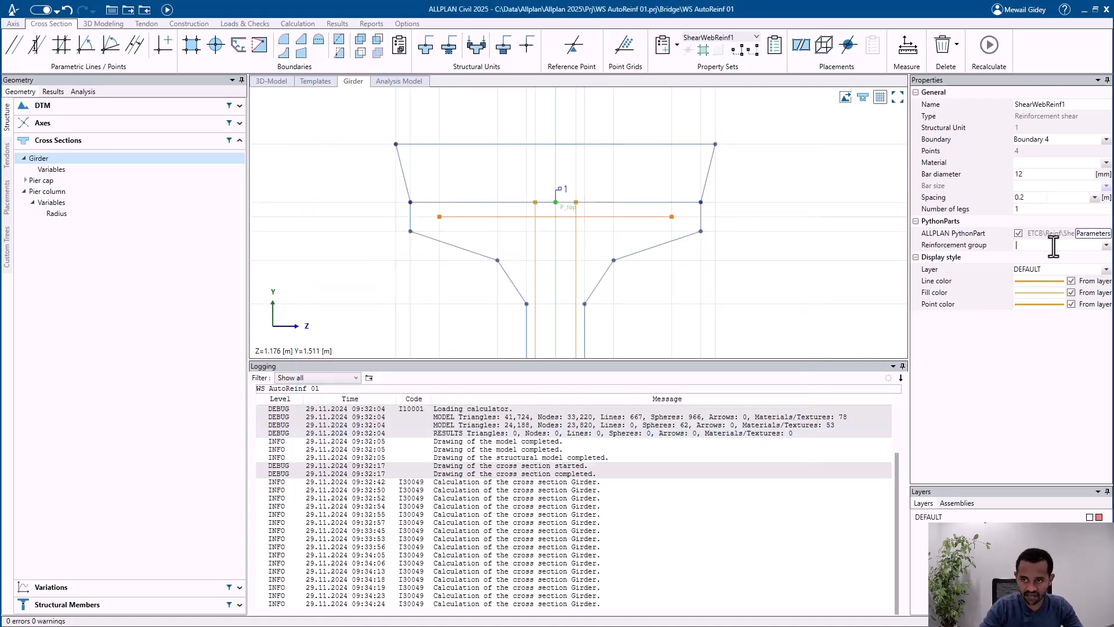
Step: Assign the ShearWebReinf1 property set to reinforcement group gr1
click(1105, 246)
click(1067, 270)
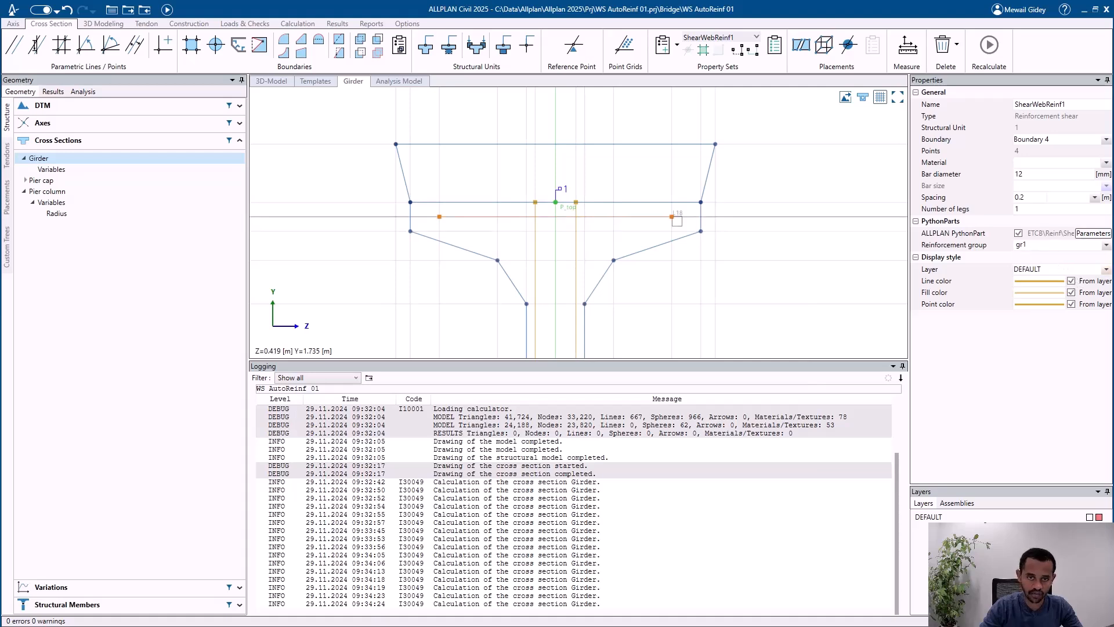
scroll(535, 181, down, 4)
middle_drag(580, 267, 579, 241)
scroll(574, 216, up, 1)
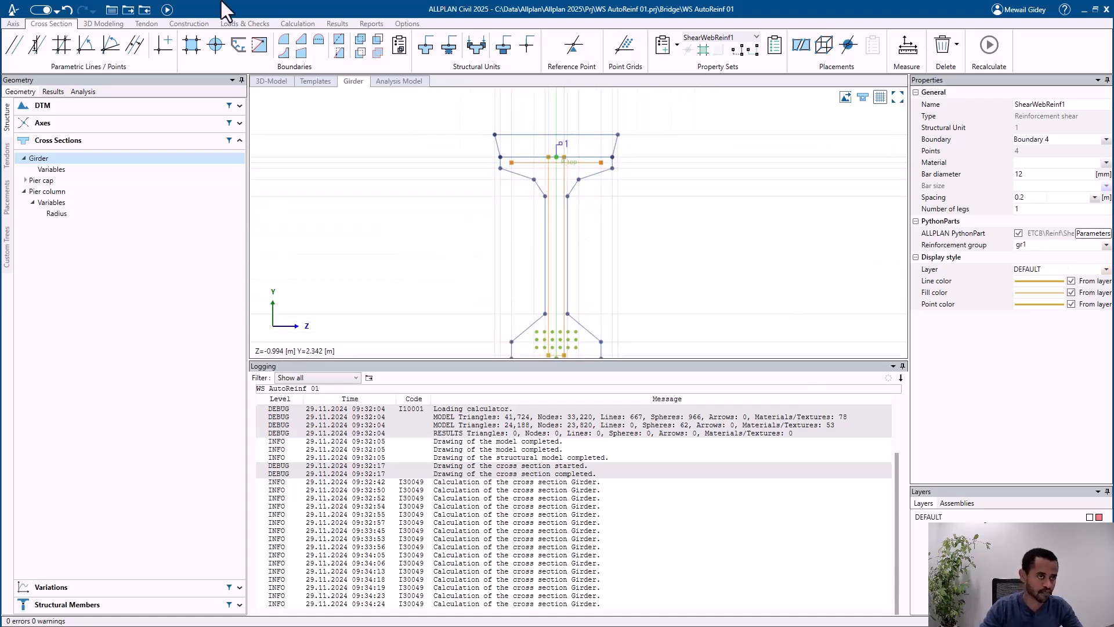
Step: Recalculate the bridge model in ALLPLAN Civil and update the transferred girder in Allplan with its reinforcement
click(168, 9)
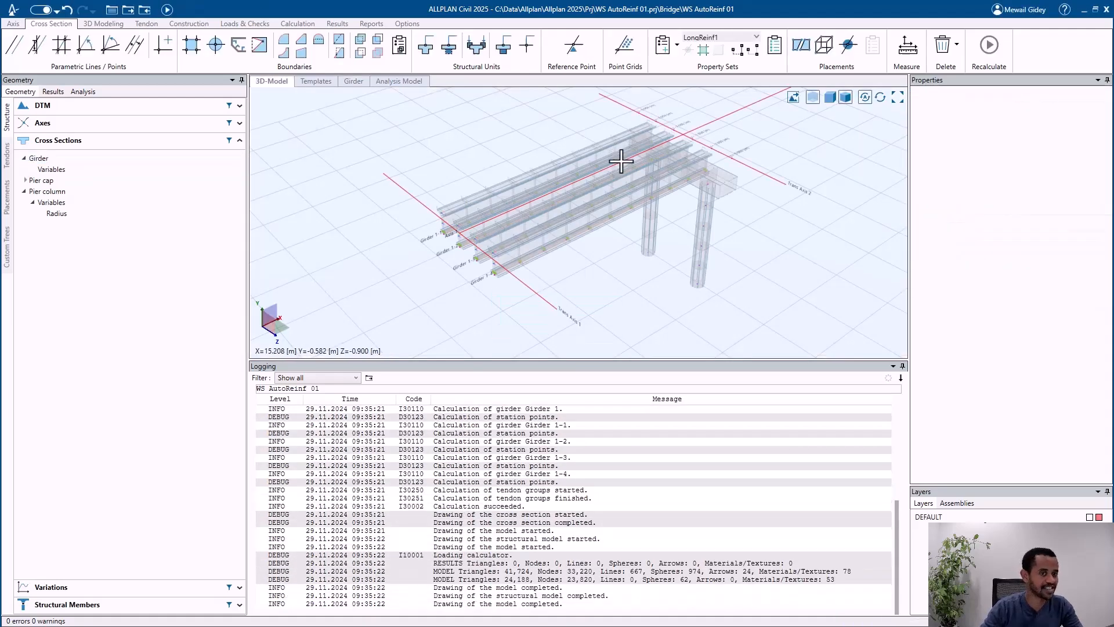
click(1081, 9)
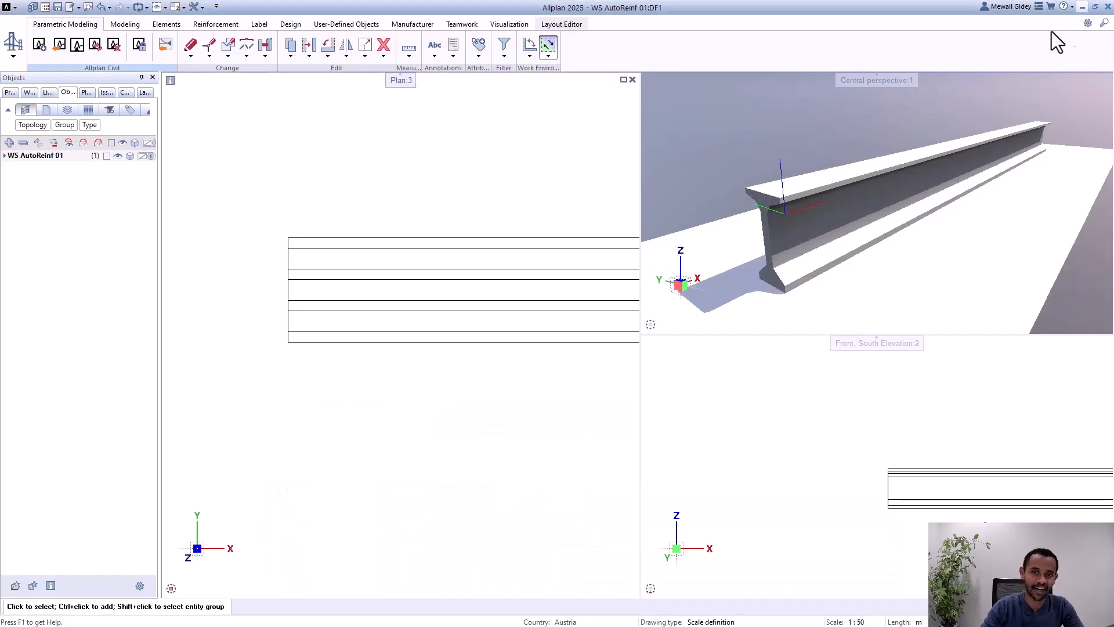
click(96, 46)
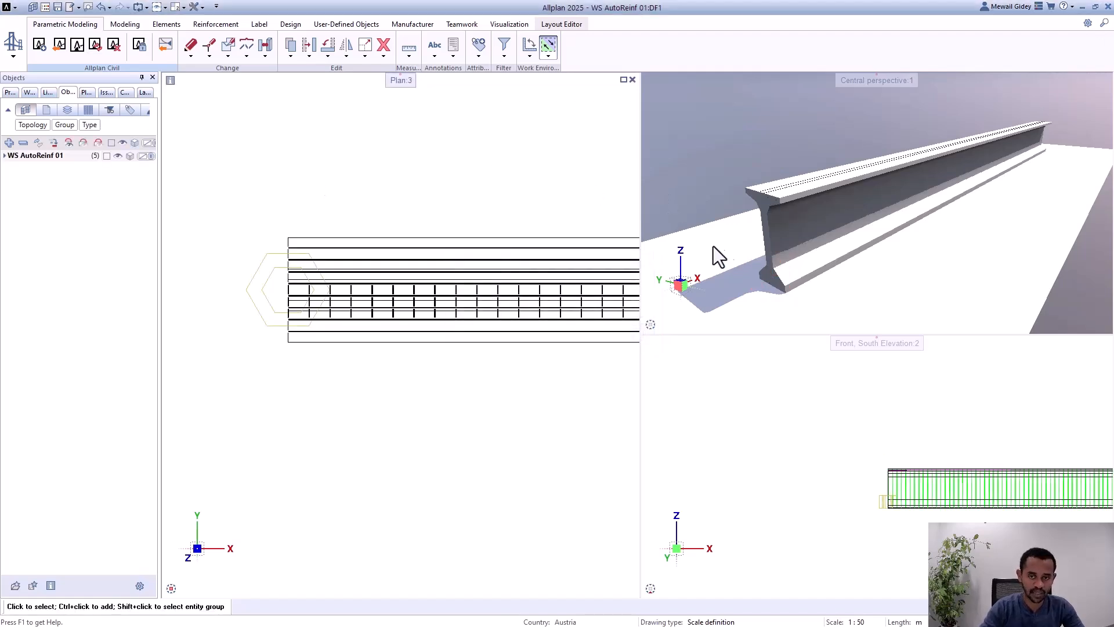
Step: Show the girder's end in the central perspective view in Wireframe display
scroll(728, 256, up, 3)
shift+middle_drag(842, 153, 797, 156)
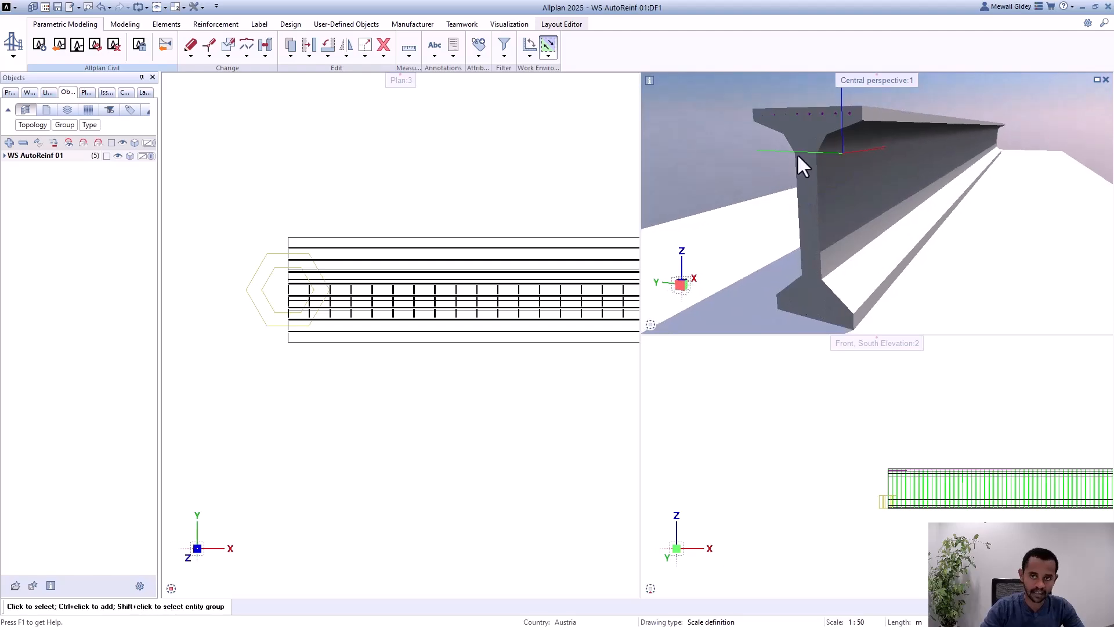
click(1093, 326)
click(1084, 304)
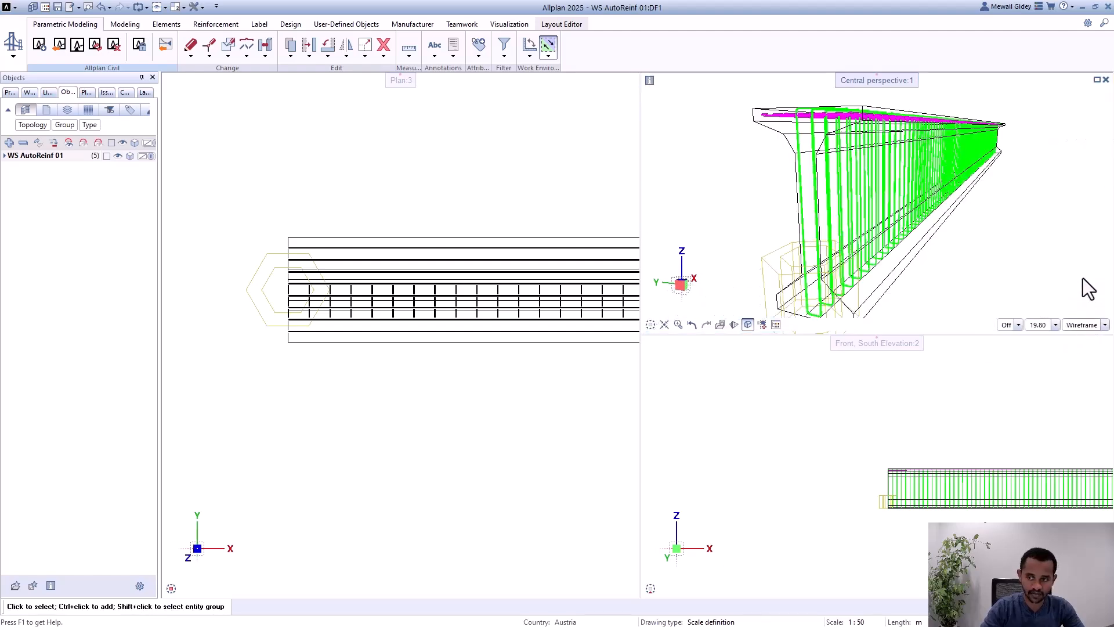
Step: Examine the shear bars and their upper hooks at the girder's end in the central perspective view
mouse_move(797, 132)
shift+middle_down()
mouse_move(729, 168)
mouse_move(799, 124)
shift+middle_up()
scroll(795, 103, up, 6)
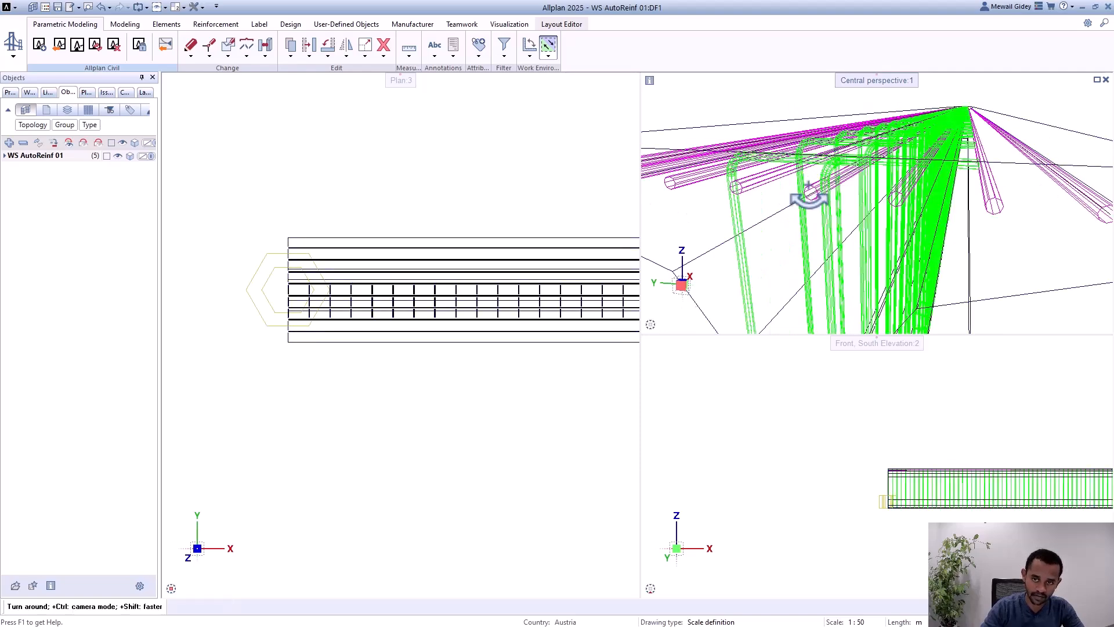
shift+middle_drag(810, 195, 730, 222)
scroll(826, 161, down, 5)
shift+middle_drag(826, 161, 814, 148)
scroll(814, 148, up, 5)
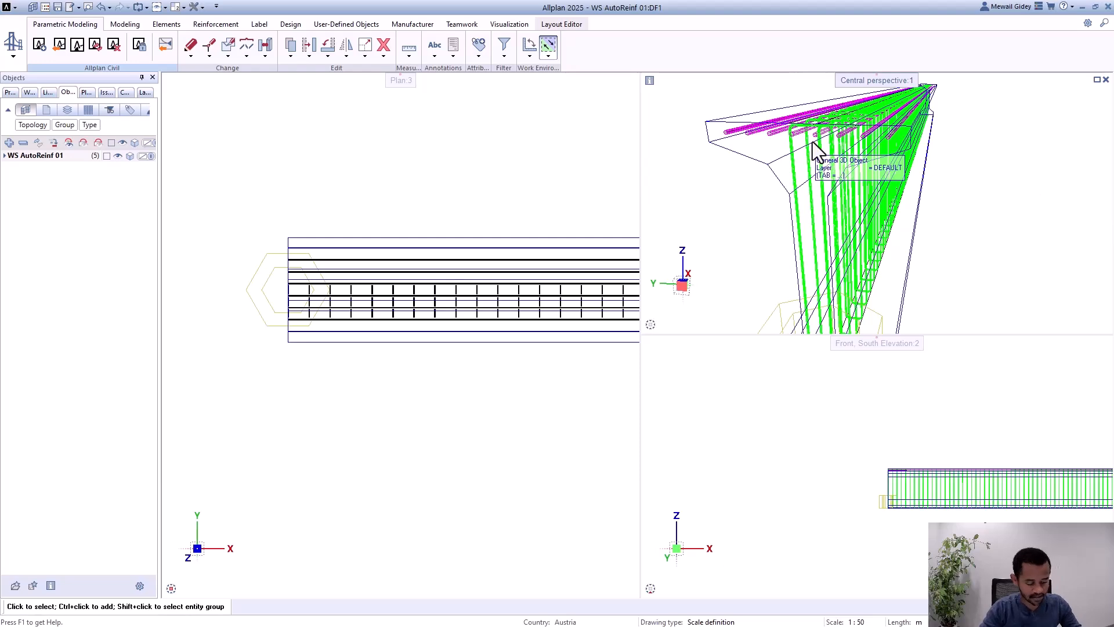
scroll(819, 117, down, 4)
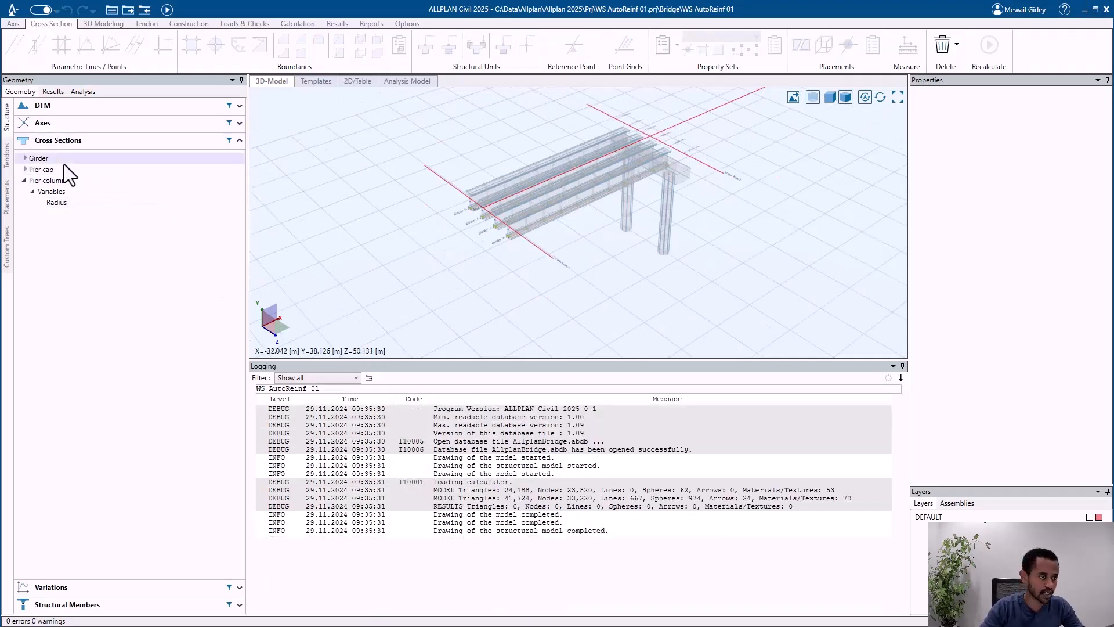
Step: In ALLPLAN Civil's Girder cross section, set ShearWebReinf1's hook angle at end to 90° and save the placement parameters
click(64, 163)
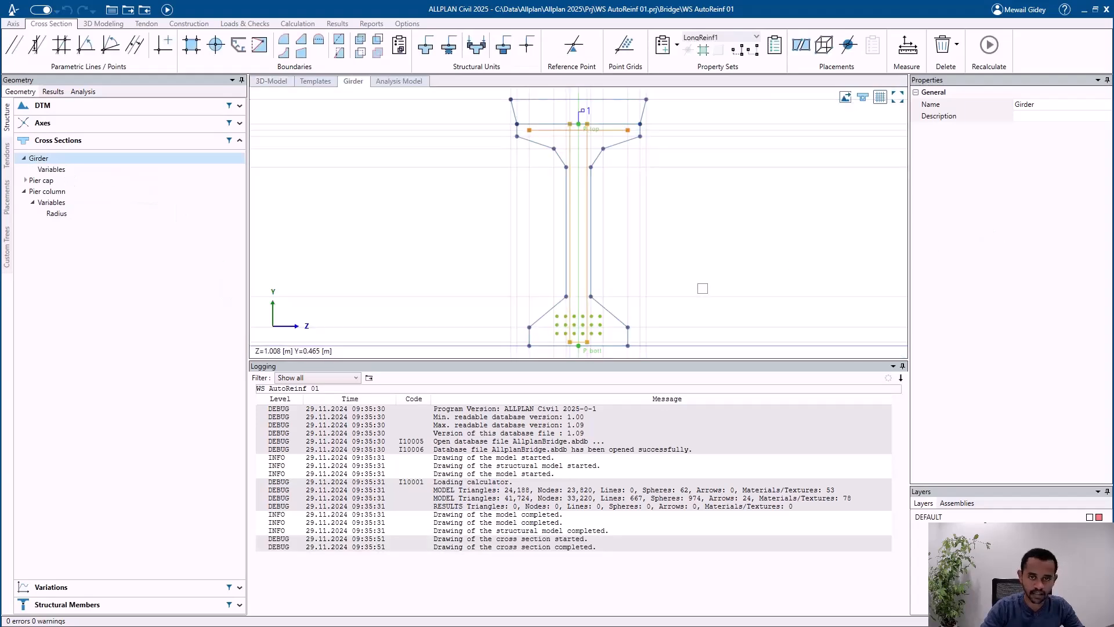
scroll(585, 145, up, 3)
click(591, 154)
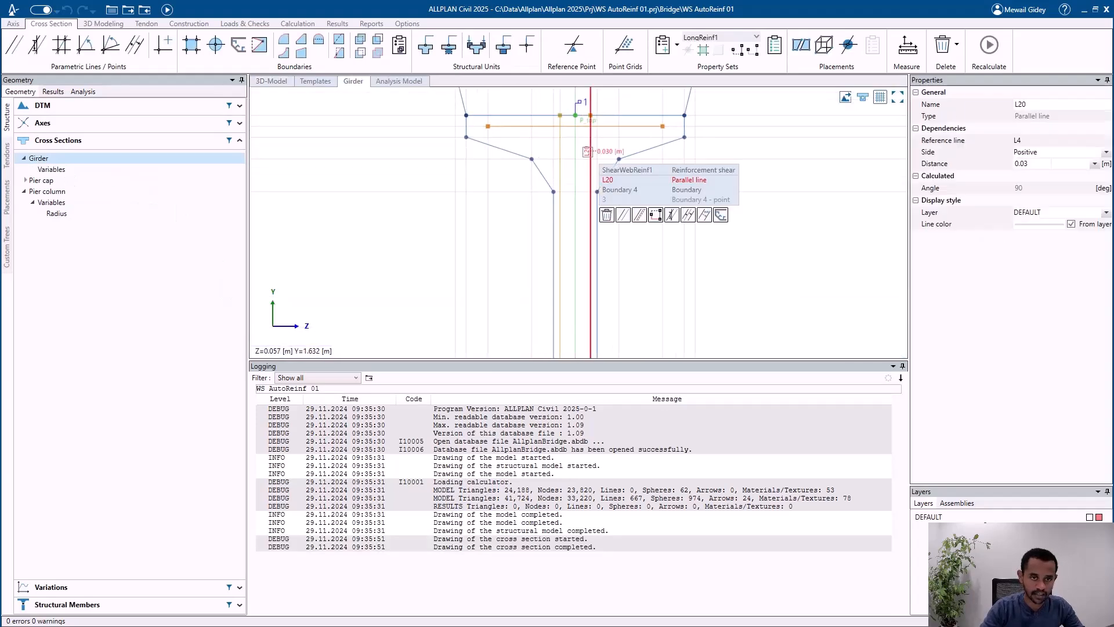
click(626, 170)
click(1094, 233)
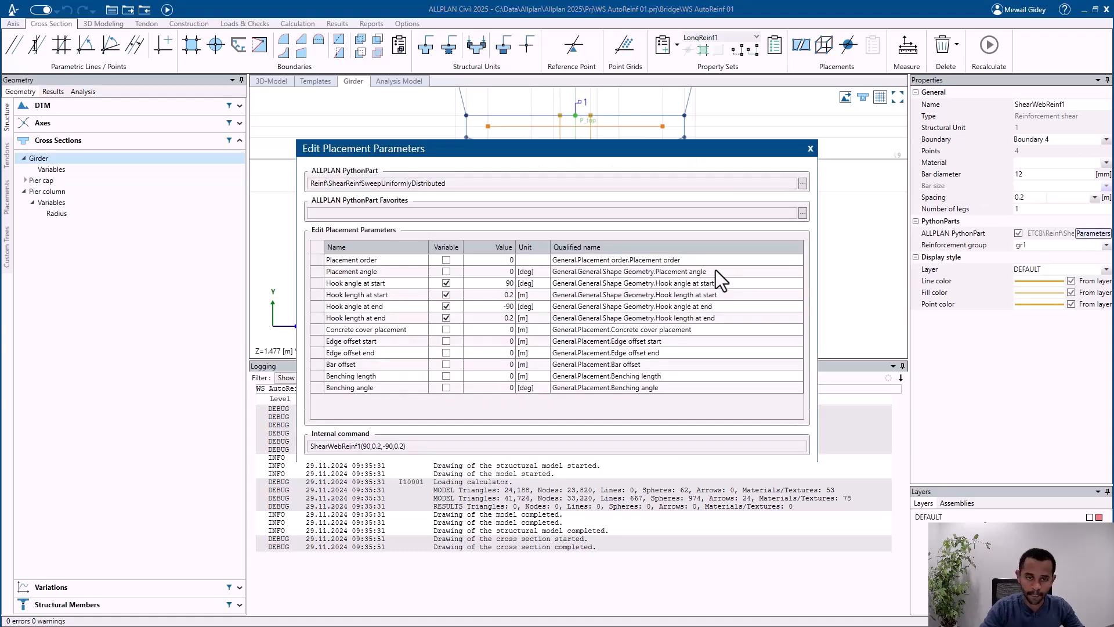
click(509, 306)
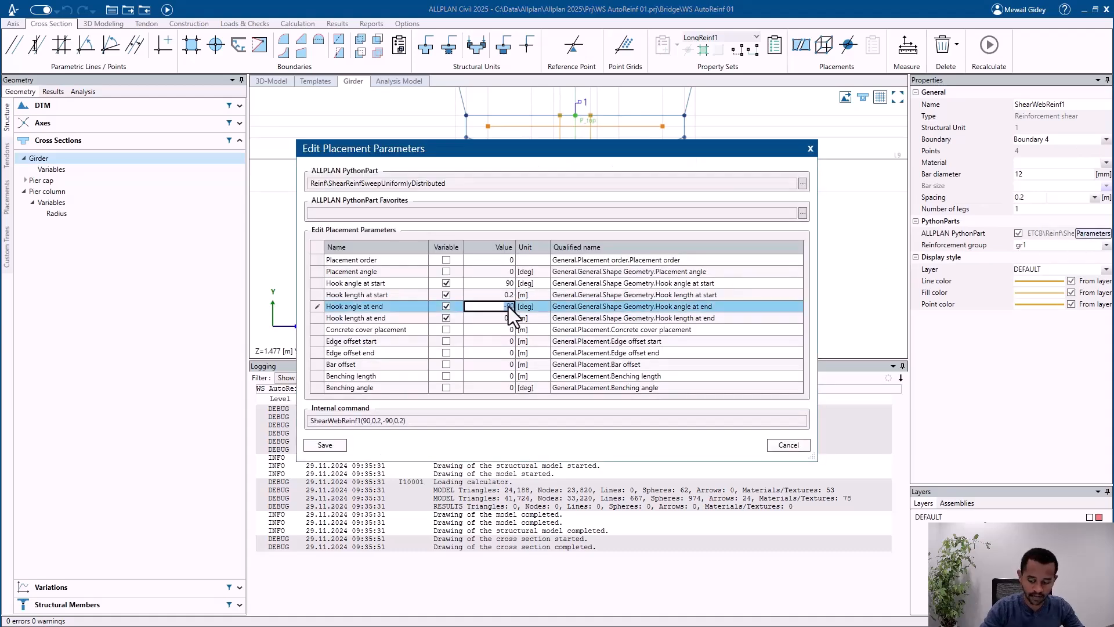
text(90)
key(Return)
click(329, 445)
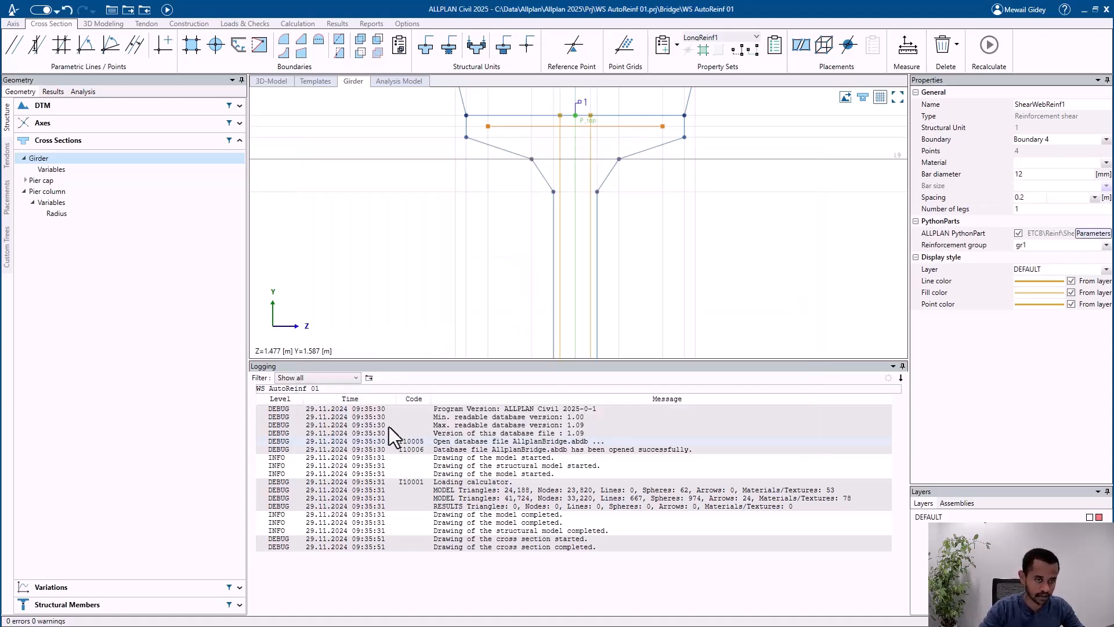
Step: Create a parallel line 0.1 m above line L1 in the girder's top part
scroll(528, 272, up, 5)
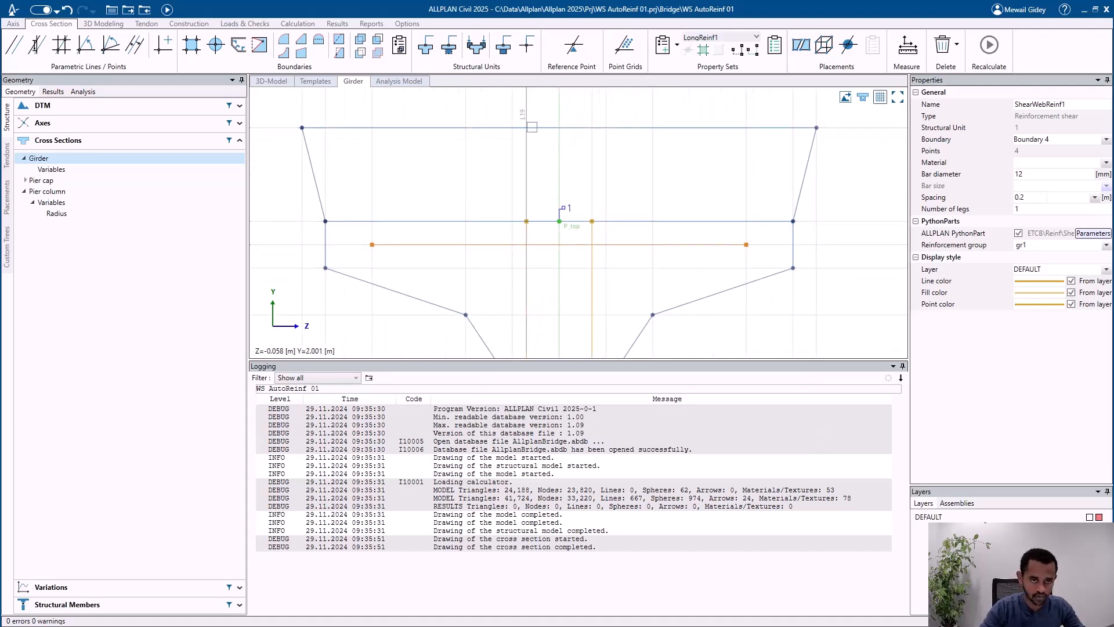
scroll(530, 285, down, 1)
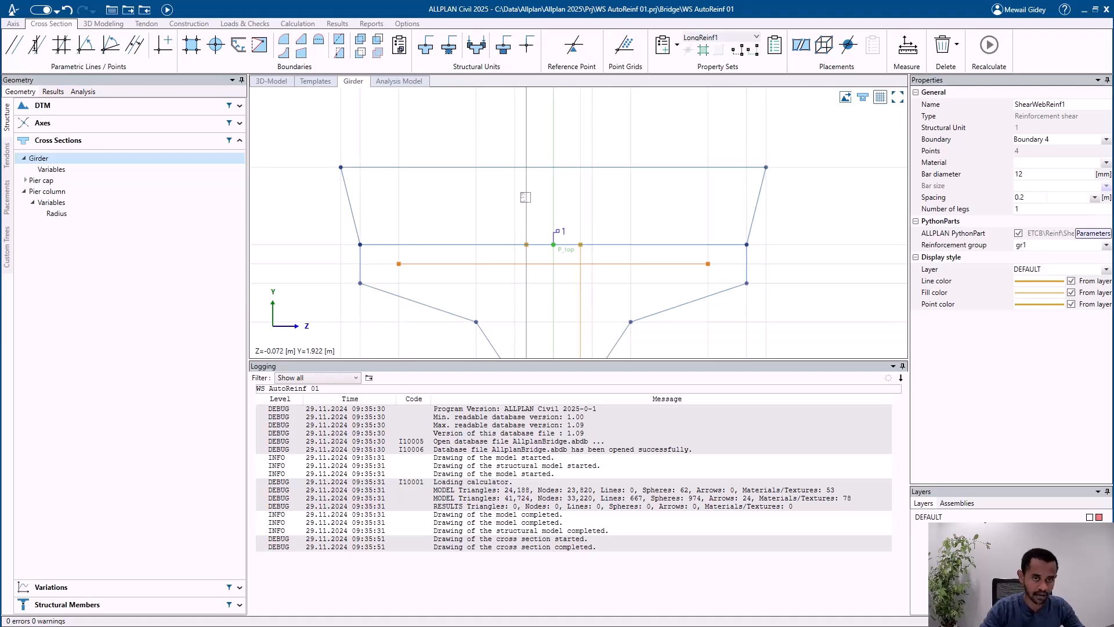
scroll(526, 219, up, 1)
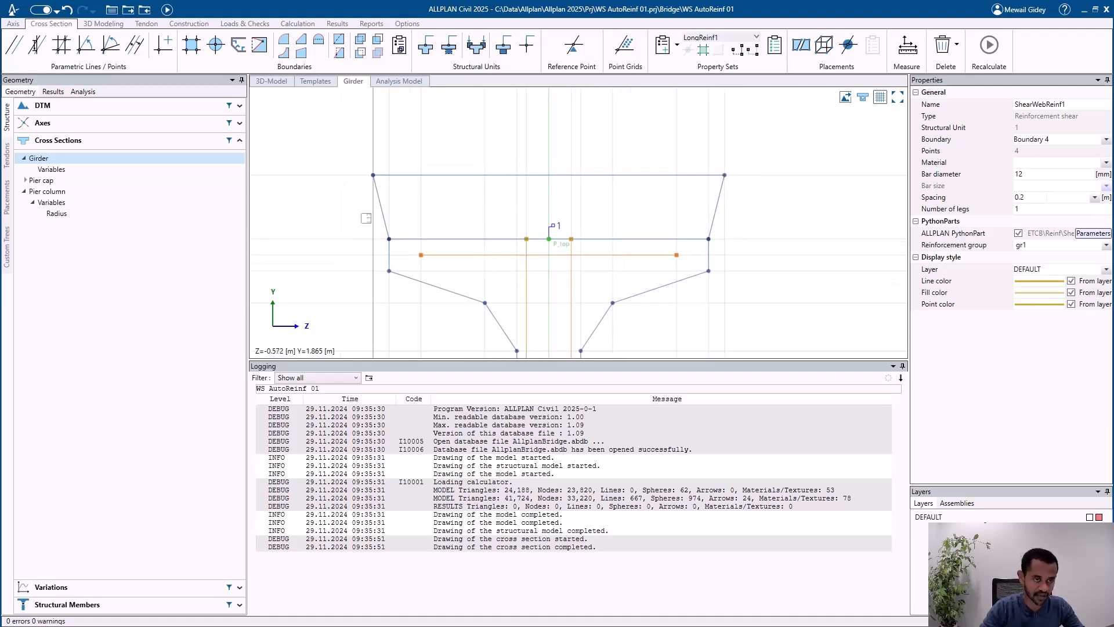
scroll(361, 248, up, 1)
click(354, 244)
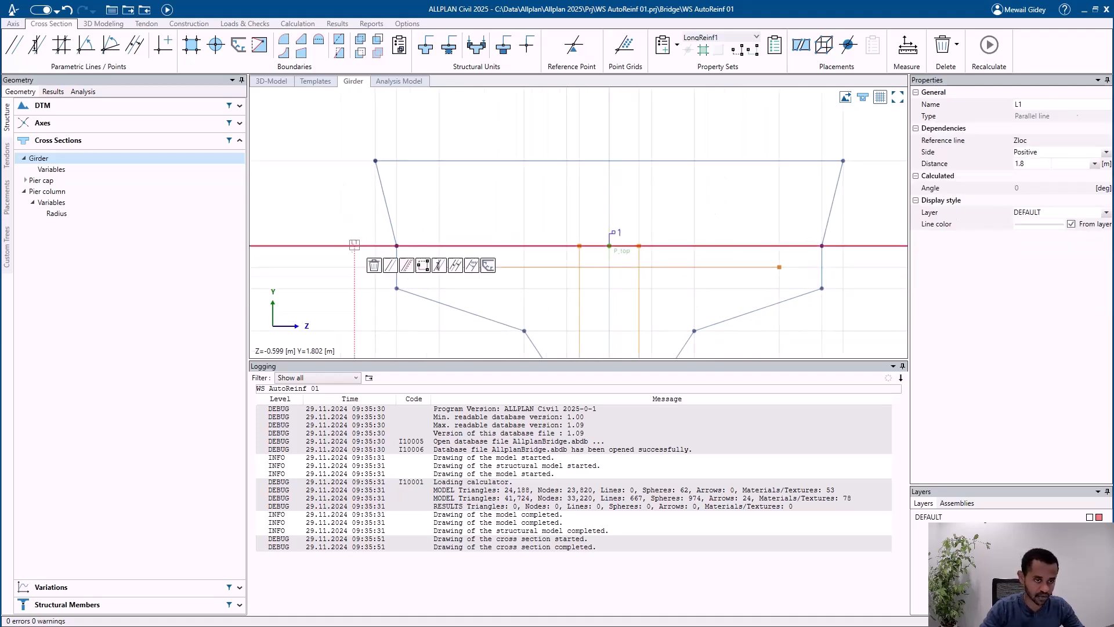
click(390, 265)
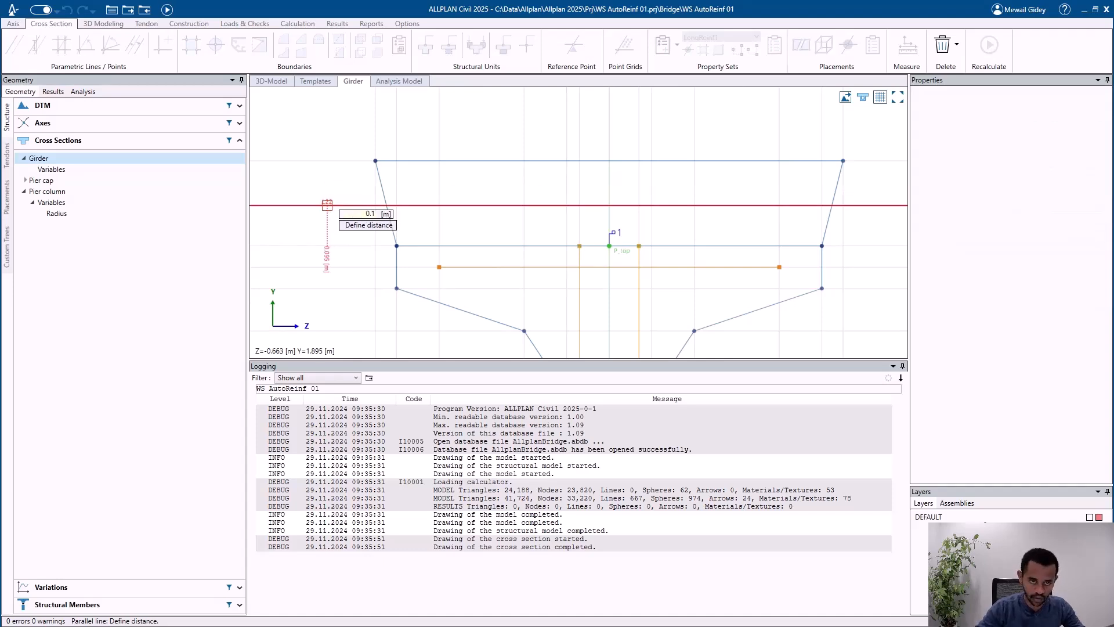
key(Return)
key(Escape)
Step: Move the upper point of ShearWebReinf1 on line L19 up to its intersection with the new parallel line
scroll(611, 199, up, 4)
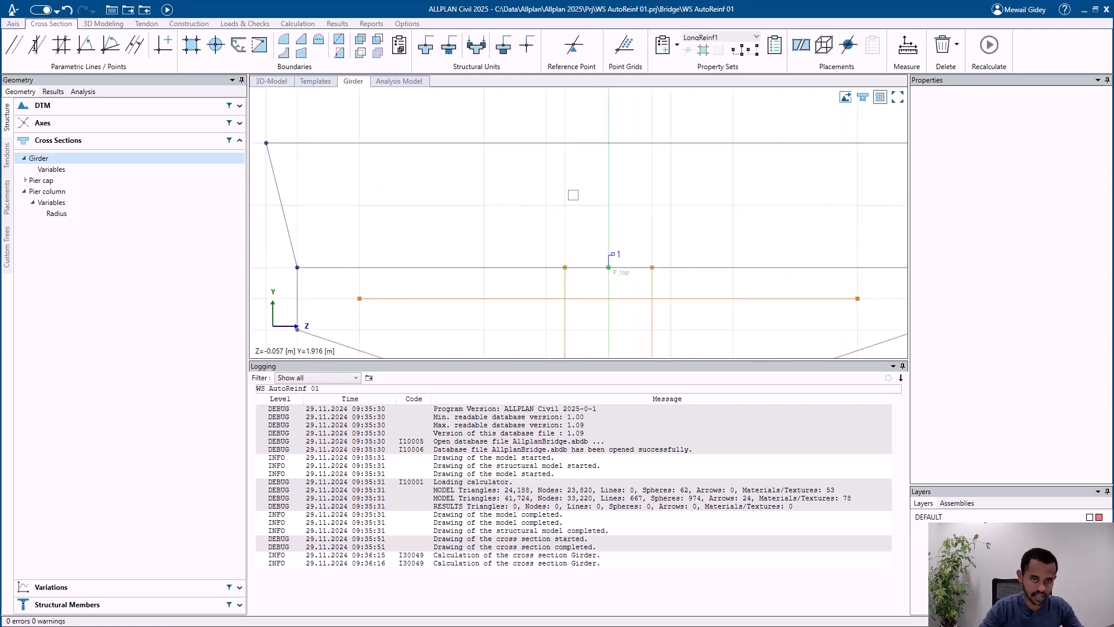
scroll(574, 195, up, 1)
click(563, 292)
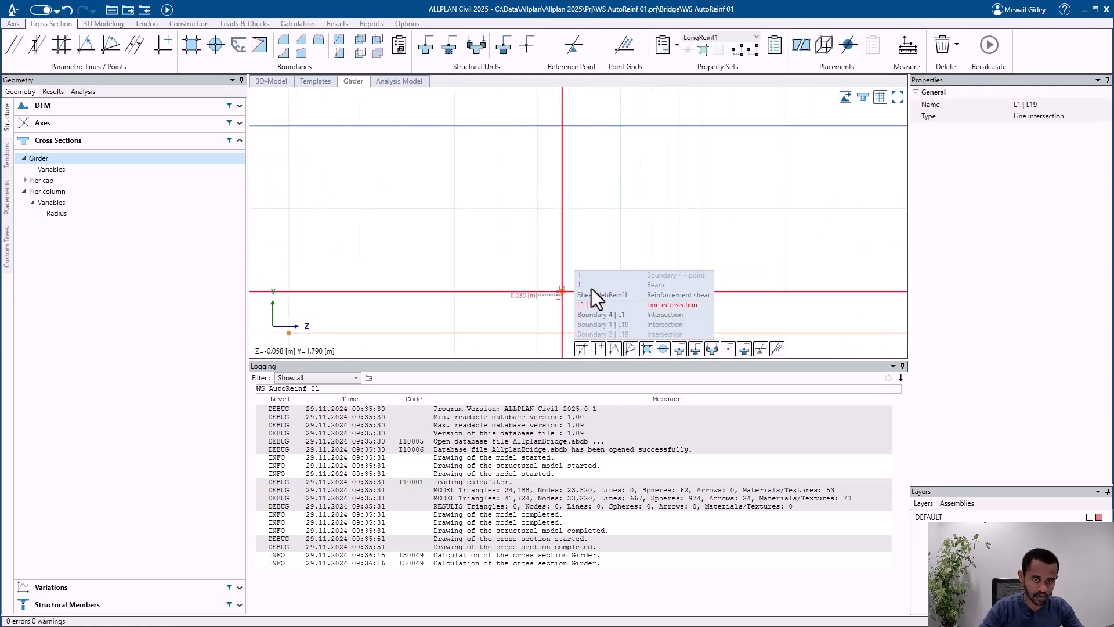
click(597, 294)
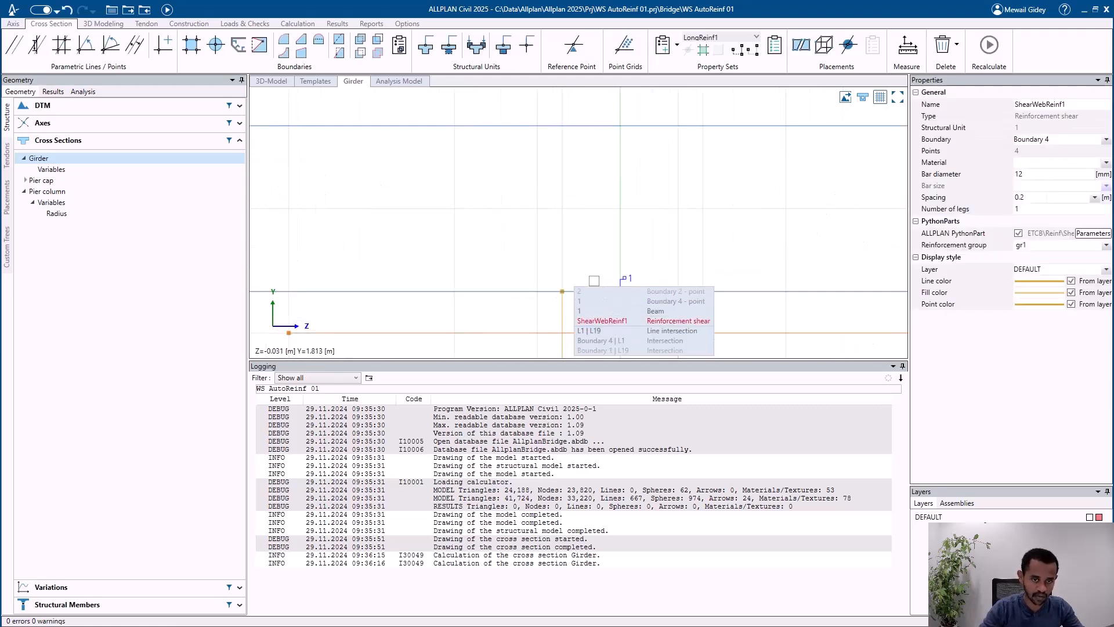
click(671, 319)
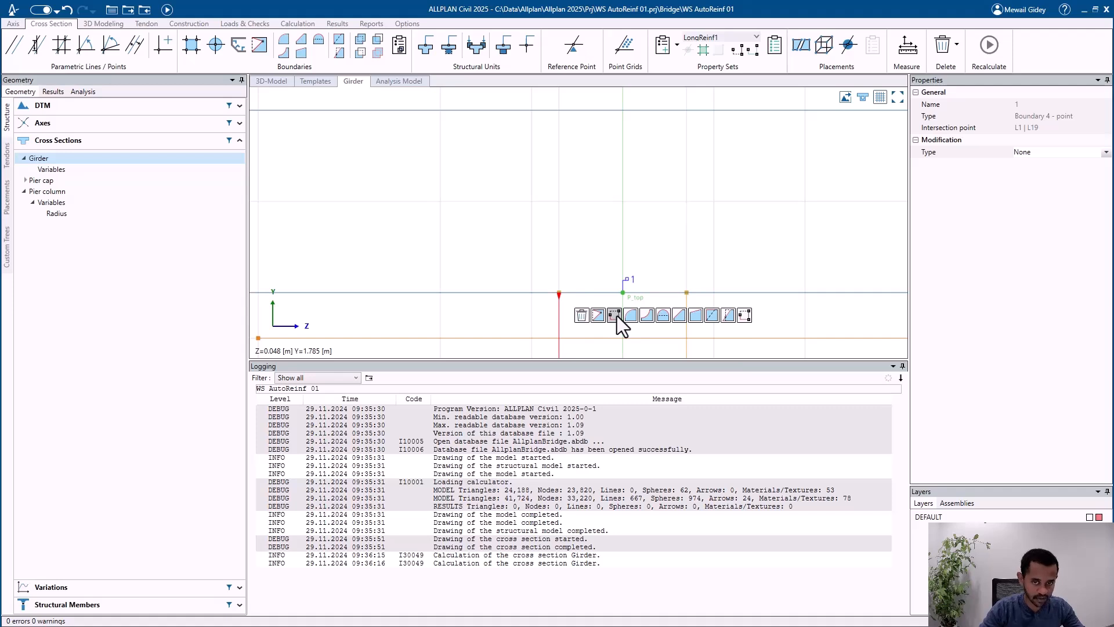
click(615, 316)
click(558, 202)
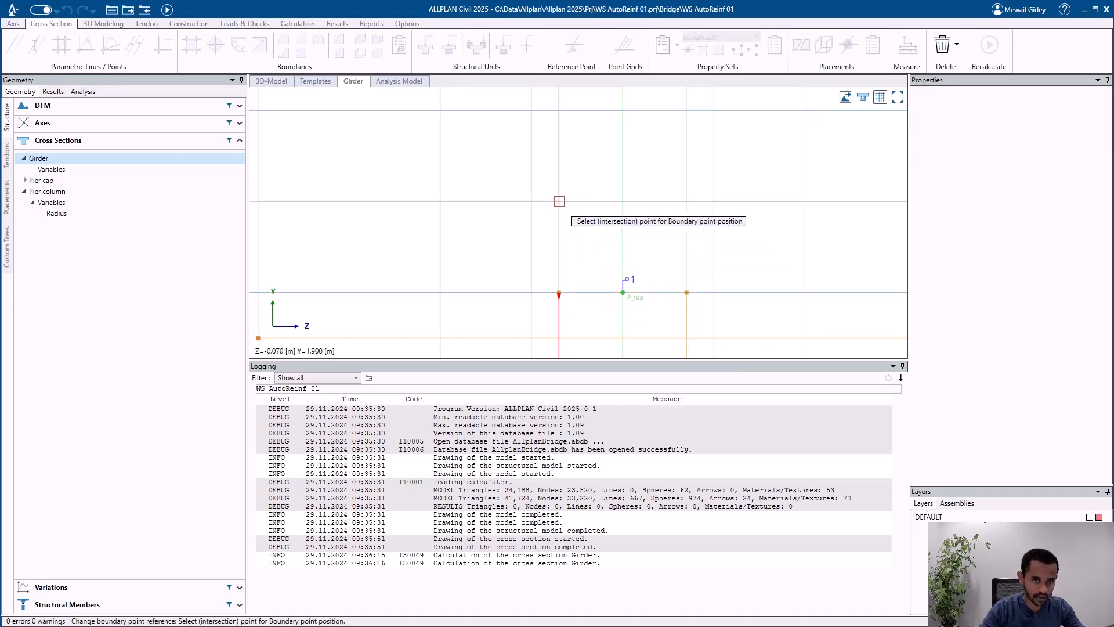
Step: Move the other upper point of ShearWebReinf1, on line L20, up to its intersection with the new parallel line
click(682, 290)
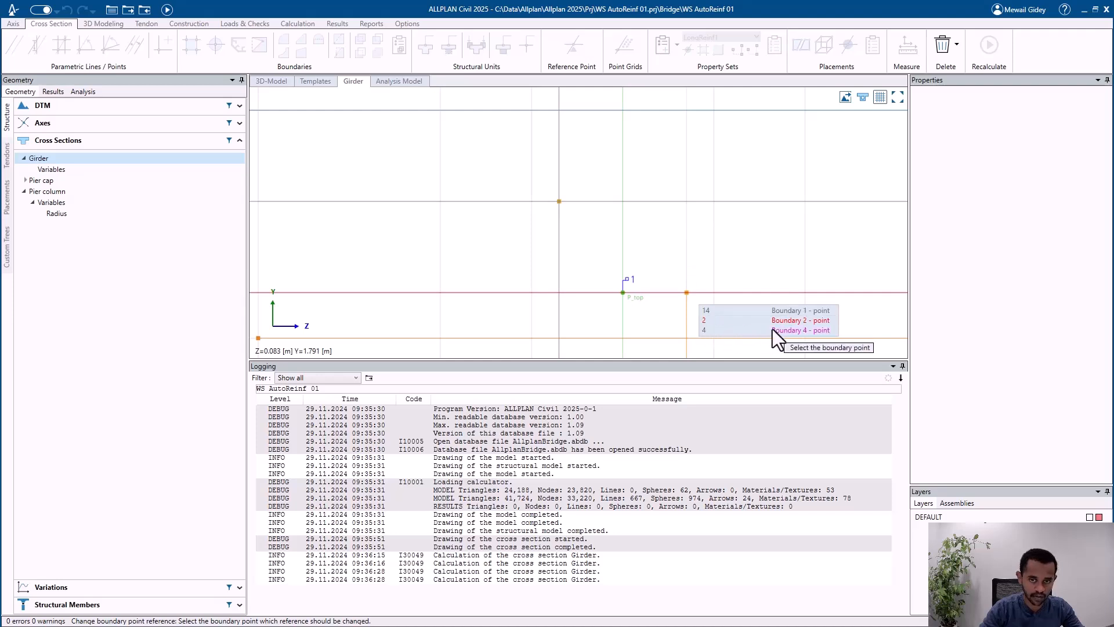
click(795, 320)
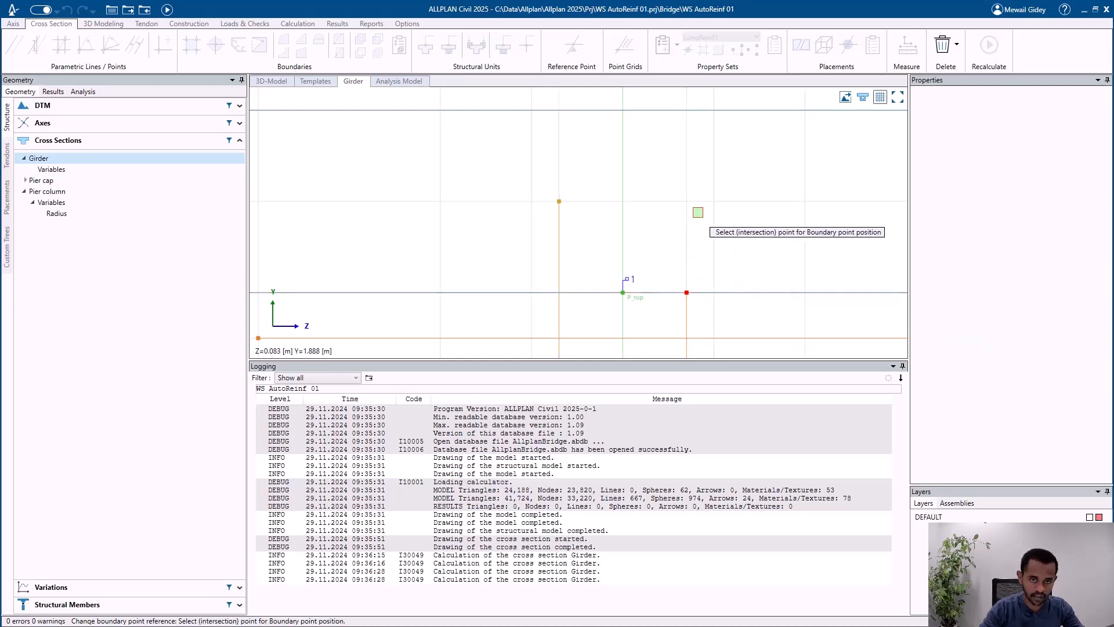
click(686, 202)
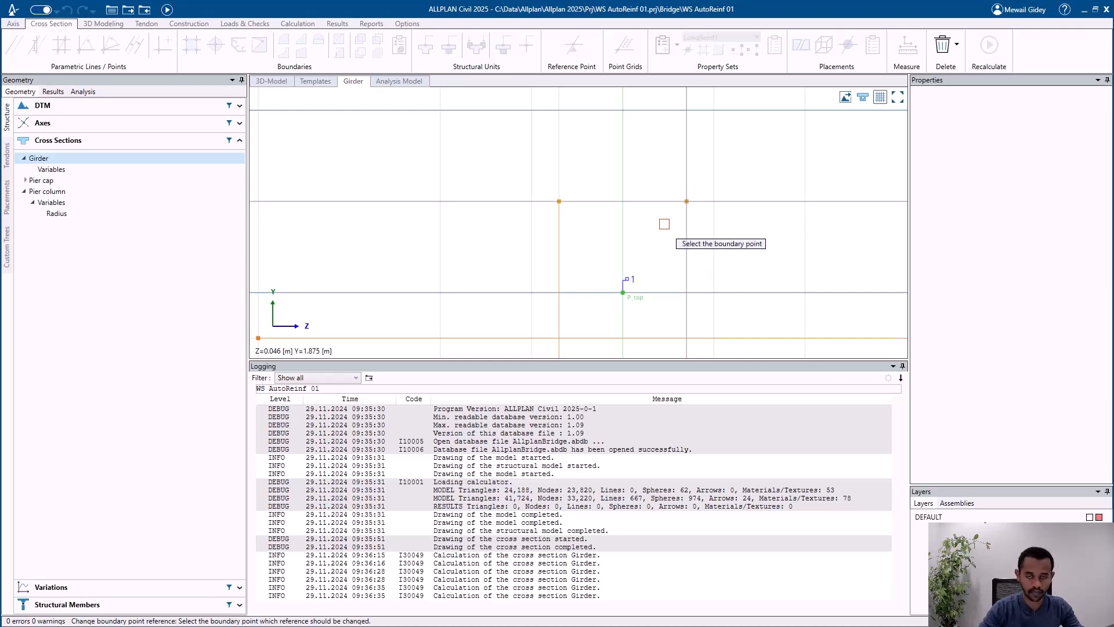
key(Escape)
scroll(622, 193, down, 1)
scroll(542, 182, down, 4)
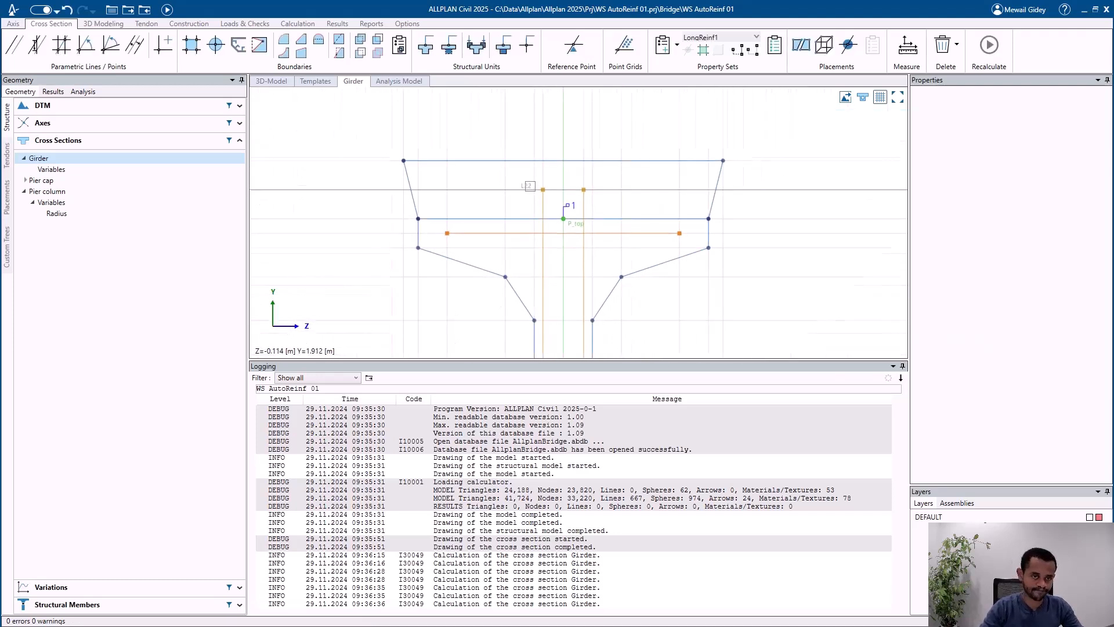
scroll(530, 185, down, 4)
middle_drag(553, 197, 557, 139)
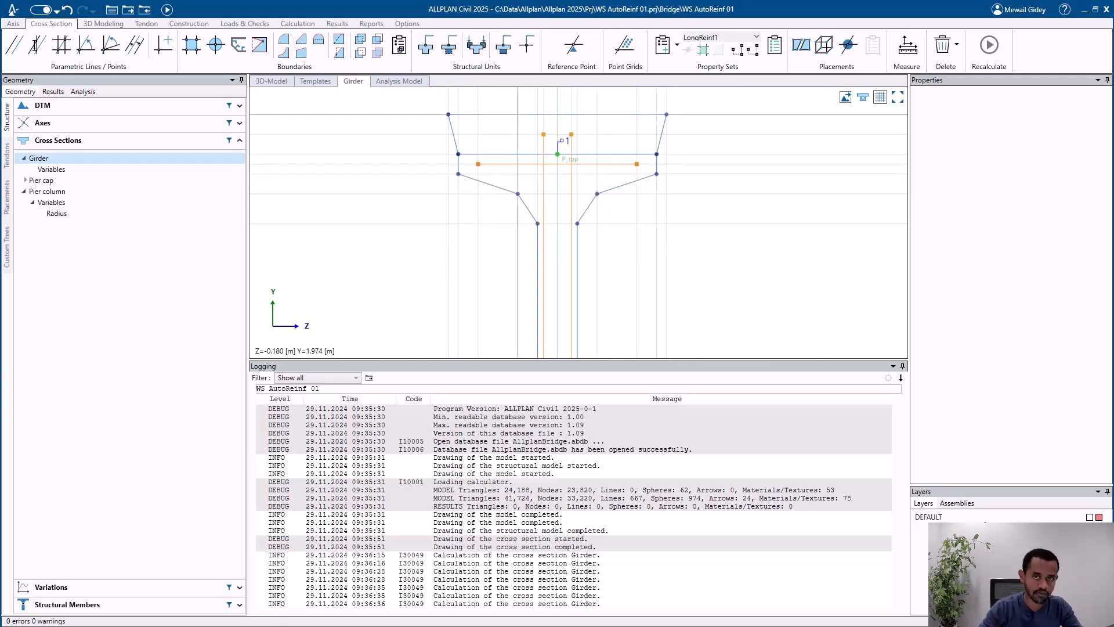
Step: Recalculate the bridge model, update the transferred girder in Allplan and view the extended shear bars
click(167, 10)
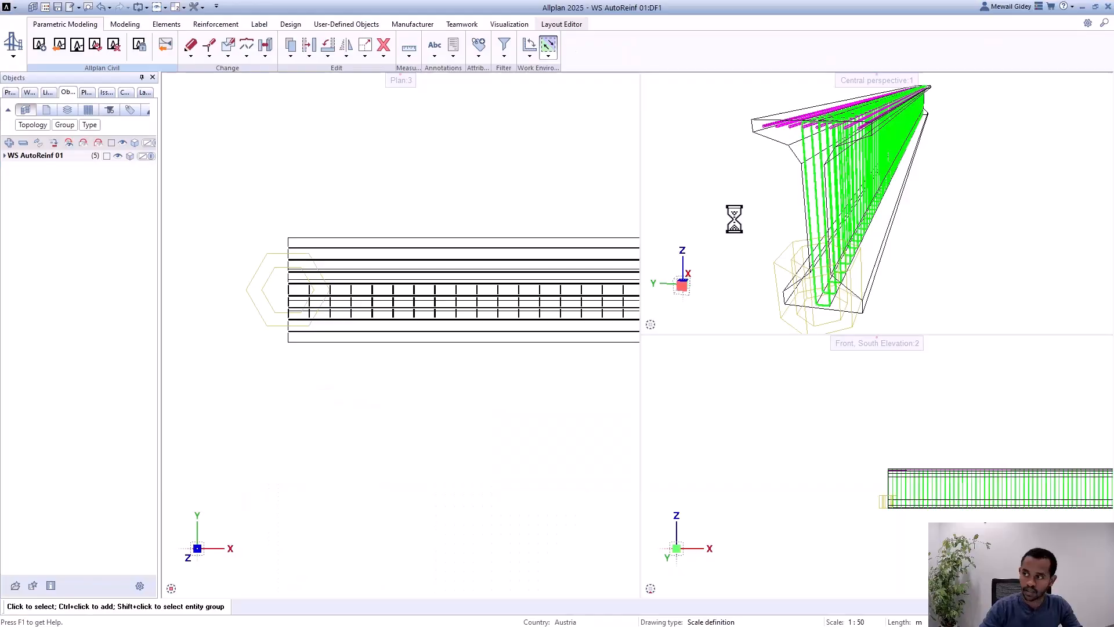
click(91, 51)
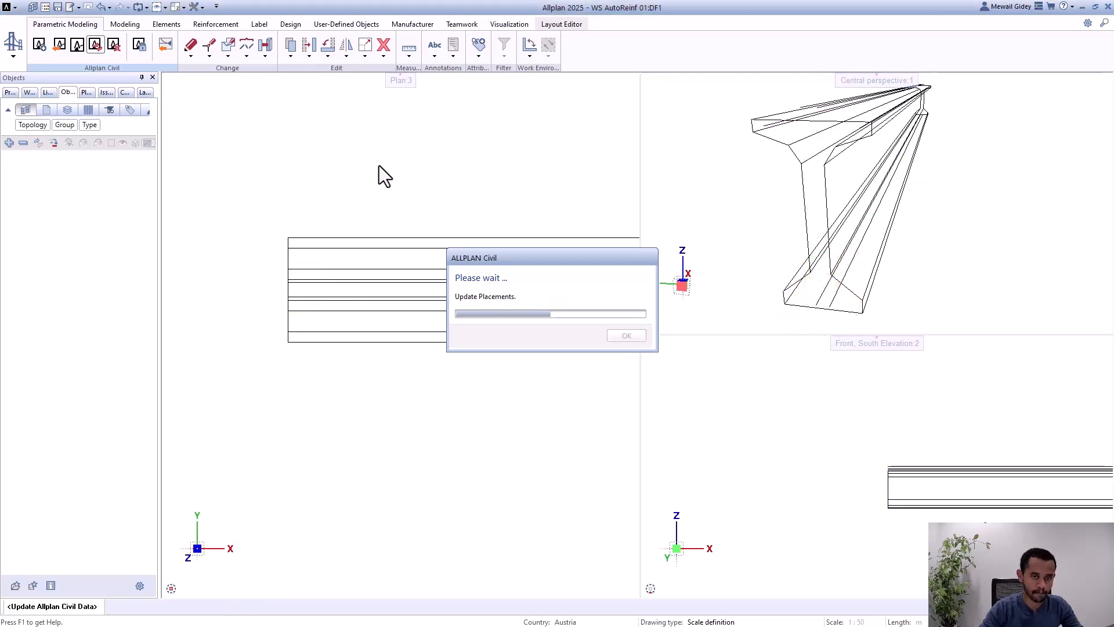
shift+middle_drag(732, 214, 836, 181)
scroll(785, 187, down, 3)
scroll(795, 181, up, 3)
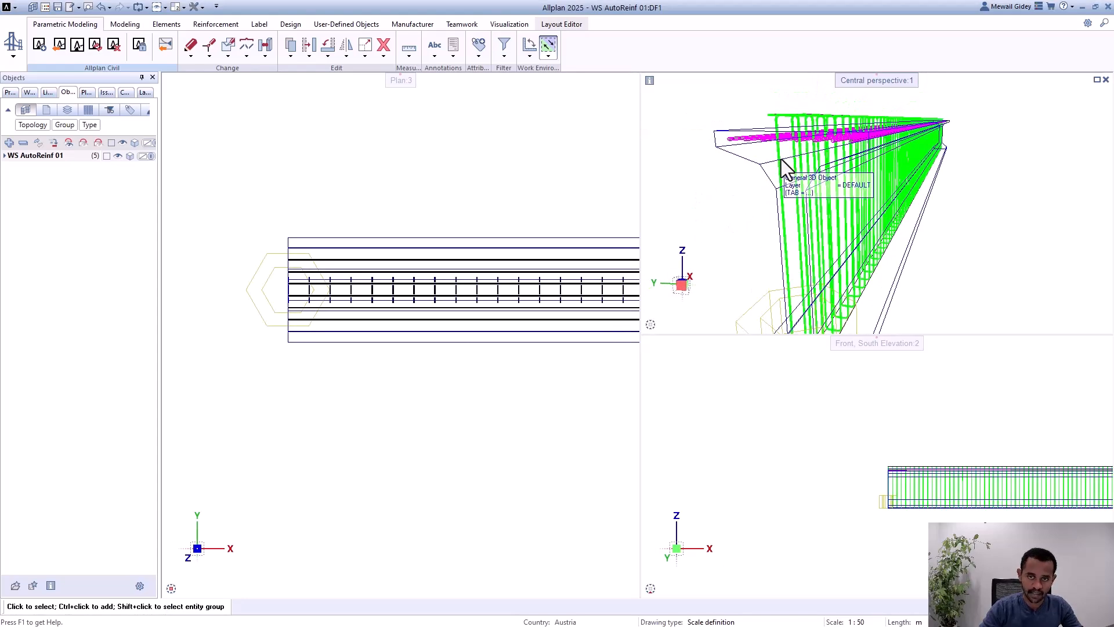
scroll(287, 226, up, 2)
scroll(288, 291, up, 2)
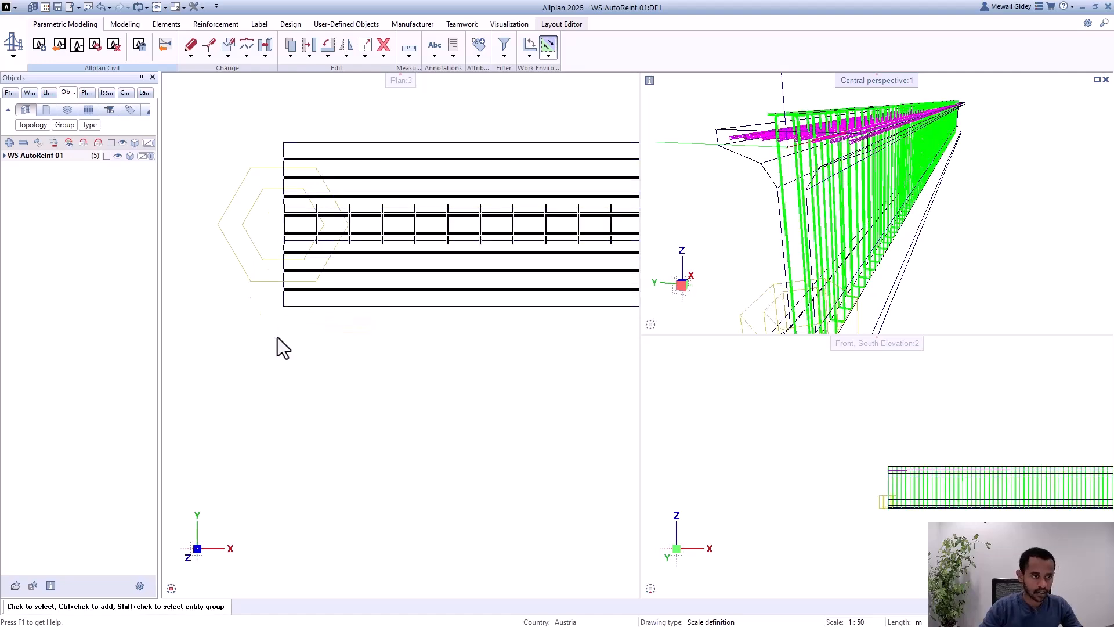
Step: Select the outermost longitudinal bar along the girder's upper edge in the plan view
scroll(273, 236, down, 2)
scroll(277, 248, up, 2)
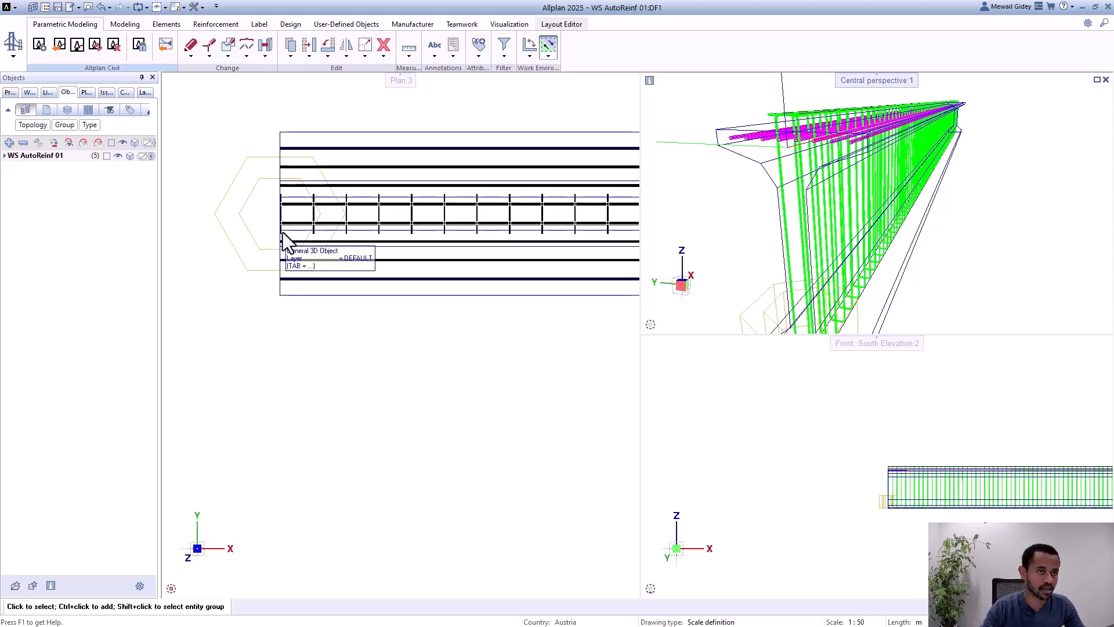
scroll(293, 174, down, 2)
scroll(314, 158, up, 2)
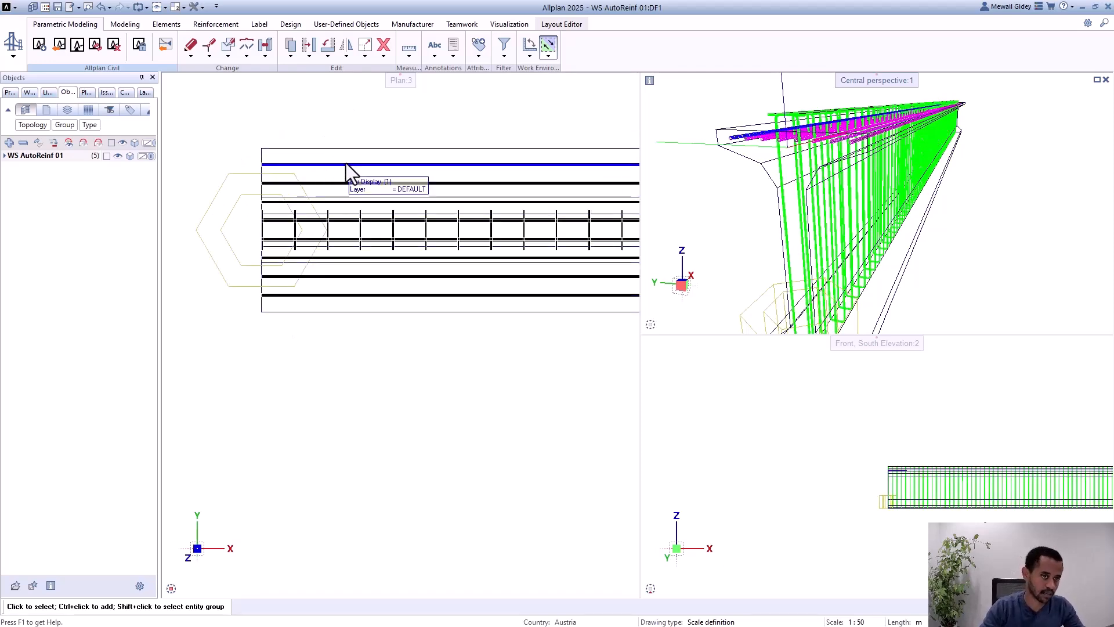
click(346, 163)
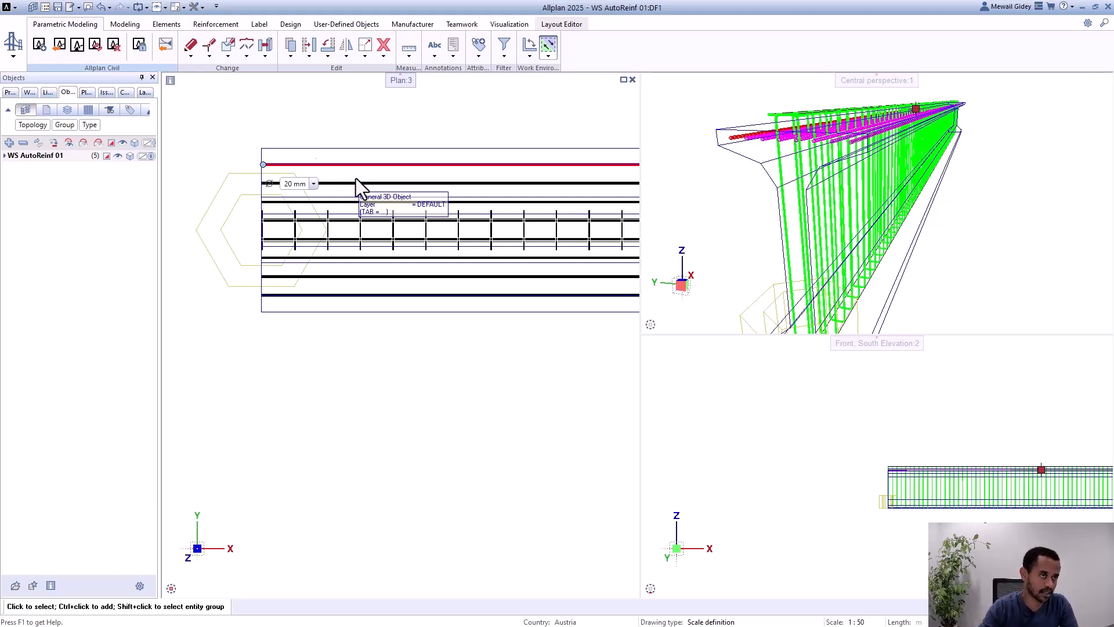
Step: Define clipping path 1 across the full width of the girder at its start edge in the plan view, viewing along the girder
click(219, 24)
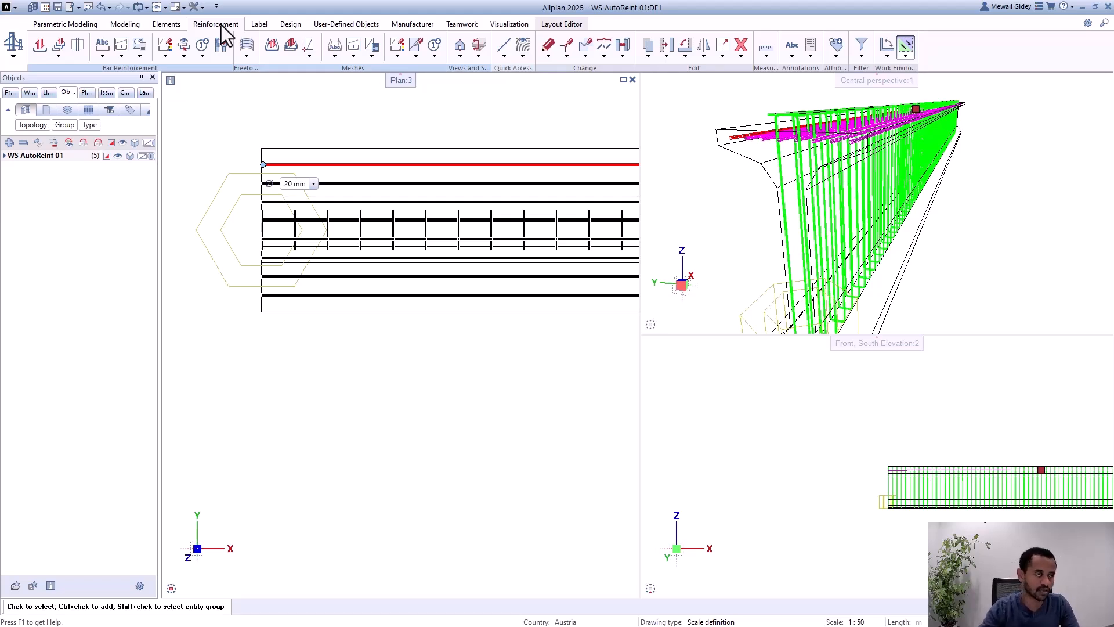
scroll(343, 80, down, 2)
click(460, 45)
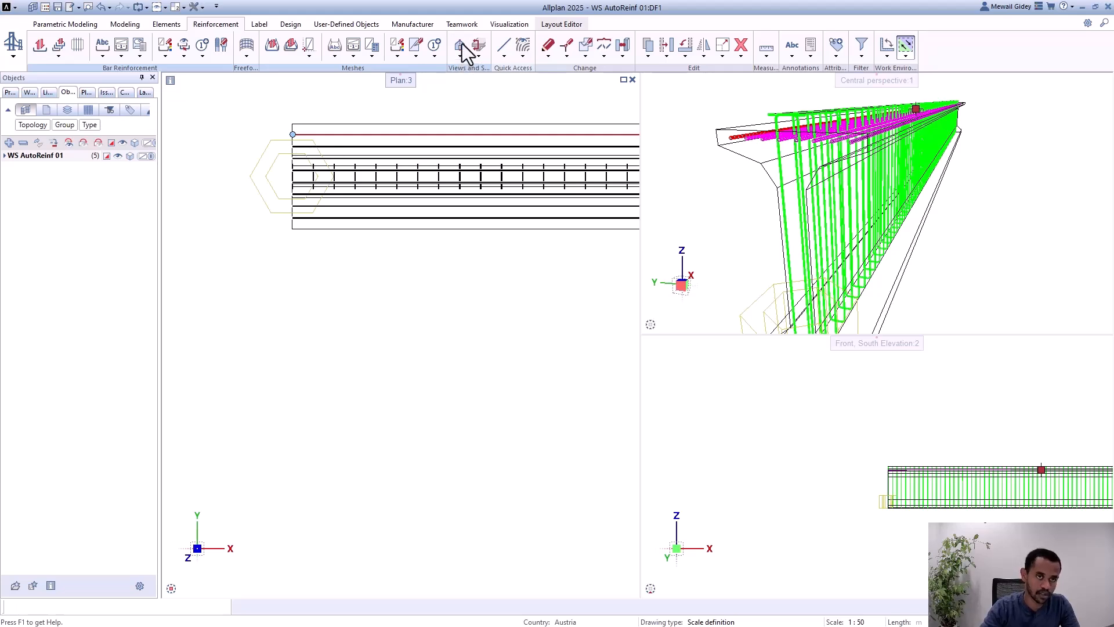
scroll(345, 116, up, 2)
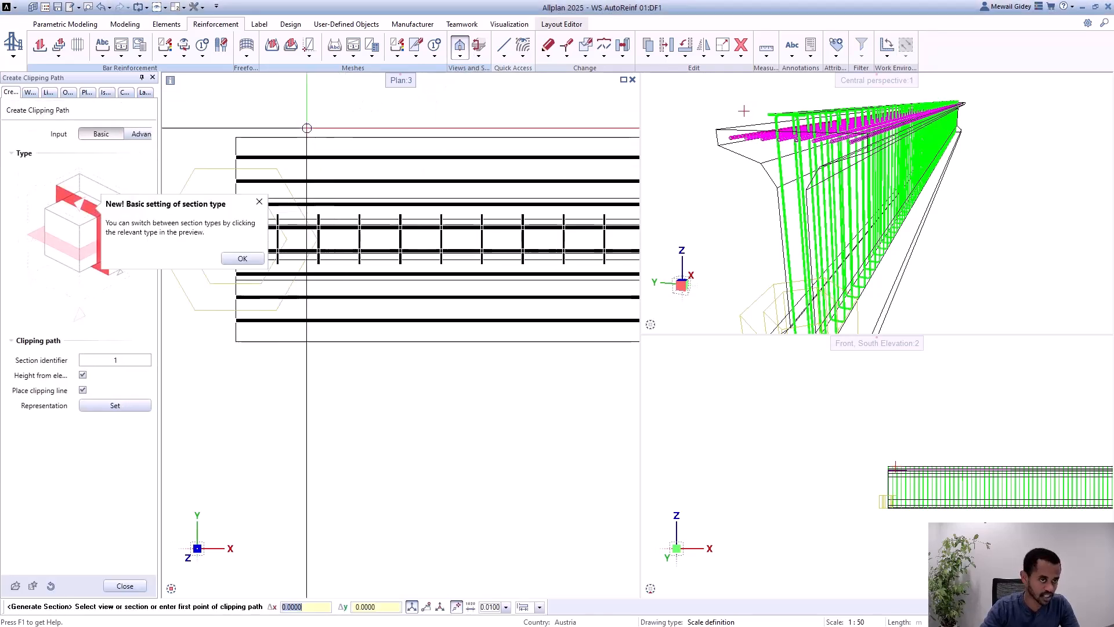
click(236, 138)
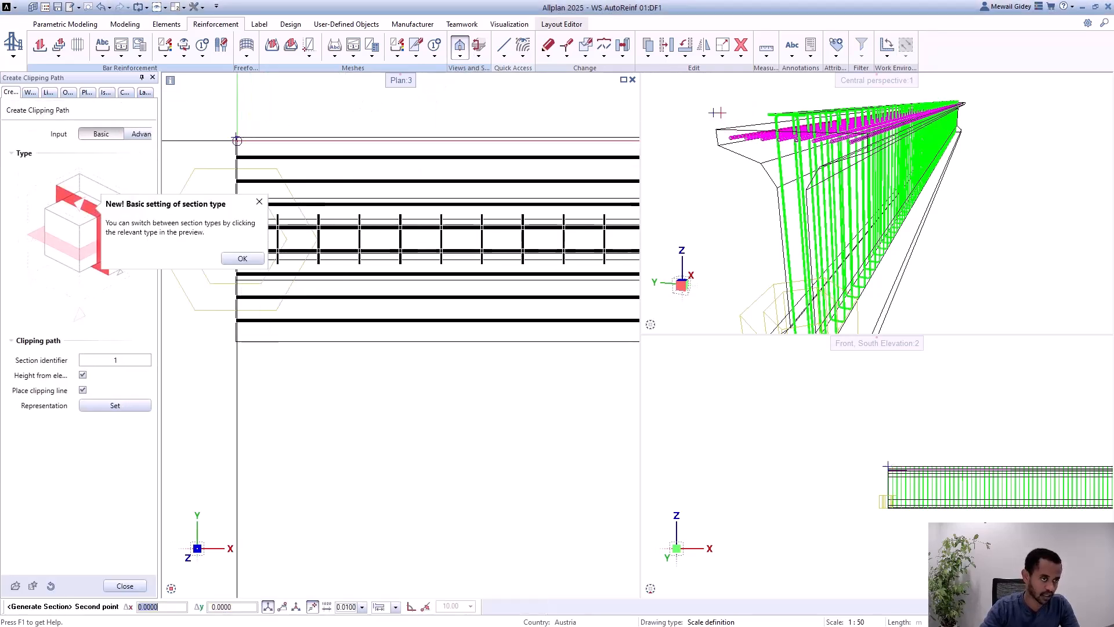
click(235, 344)
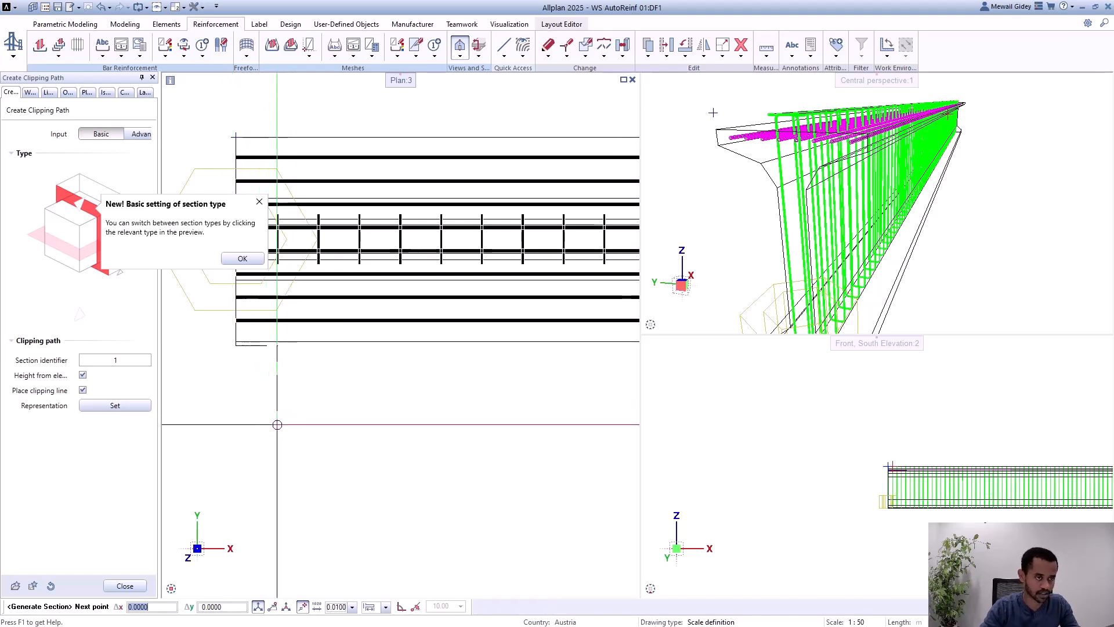
key(Escape)
click(270, 432)
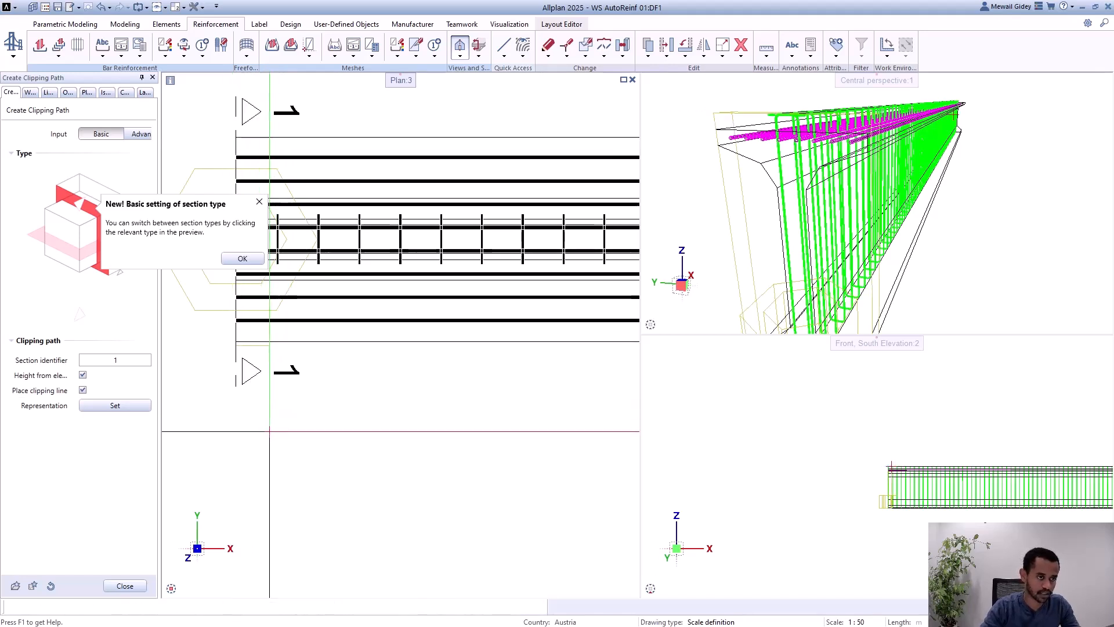
Step: Place section 1-1 below the girder's start in the plan view and finish generating sections
scroll(345, 165, down, 5)
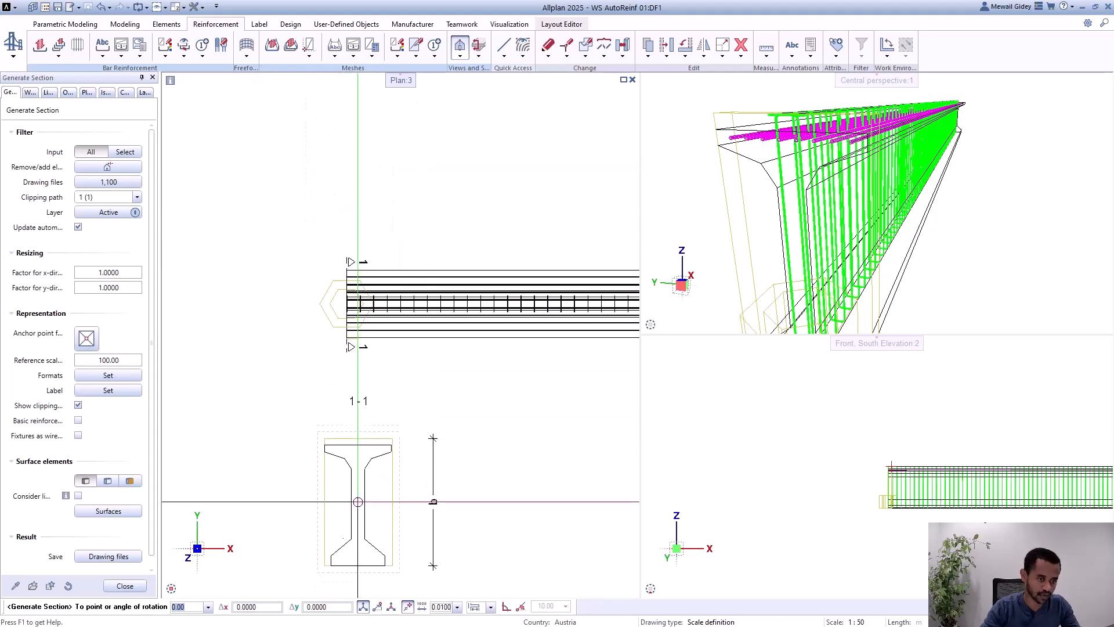
click(364, 519)
scroll(345, 249, down, 3)
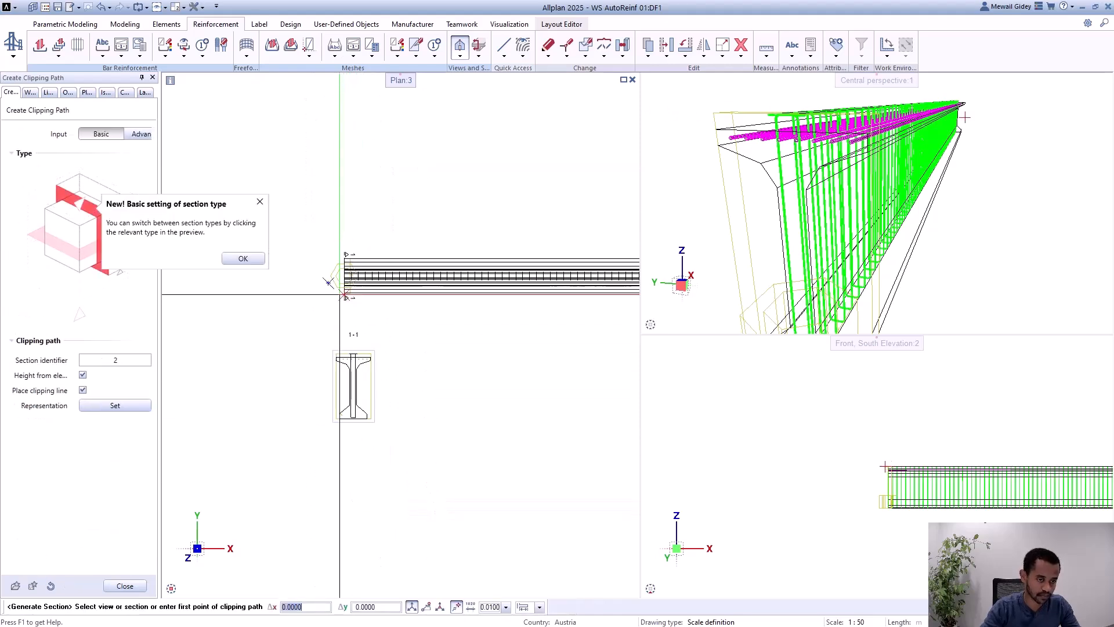
click(346, 408)
key(Escape)
key(Escape)
Step: Examine the longitudinal bars in the upper flange and the shear bars through the web in section 1-1
scroll(359, 353, up, 1)
scroll(345, 376, up, 6)
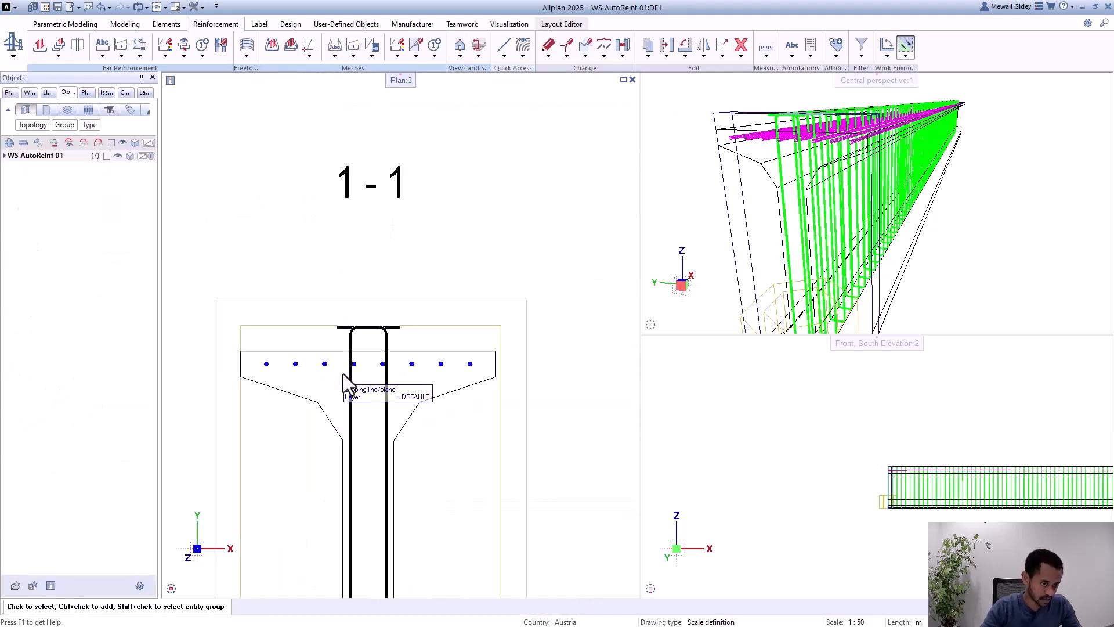
scroll(364, 355, up, 2)
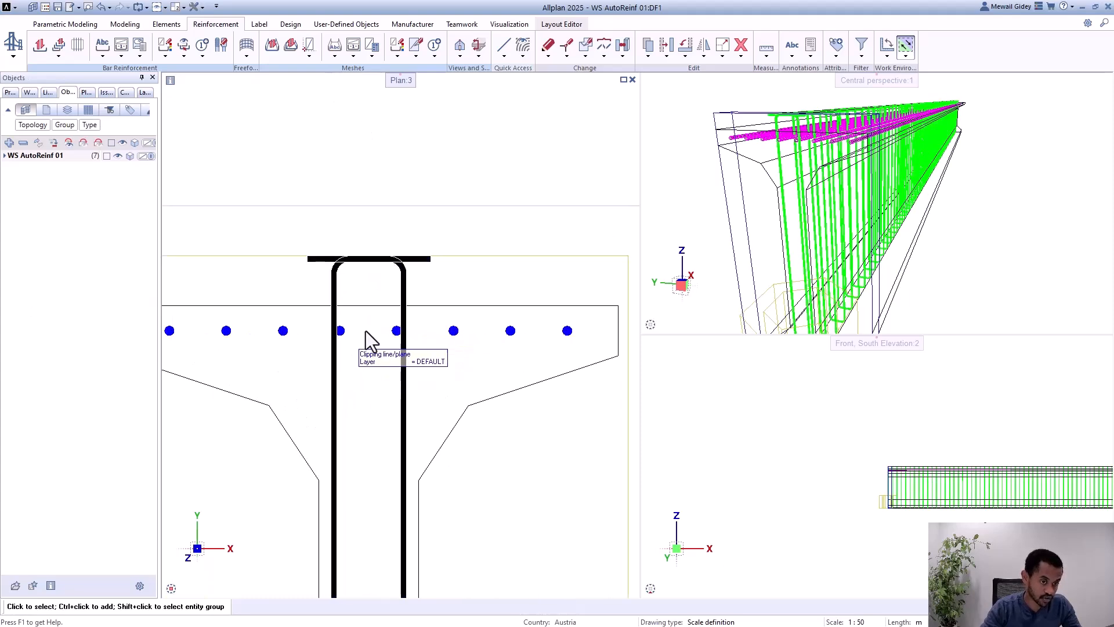
scroll(436, 303, down, 4)
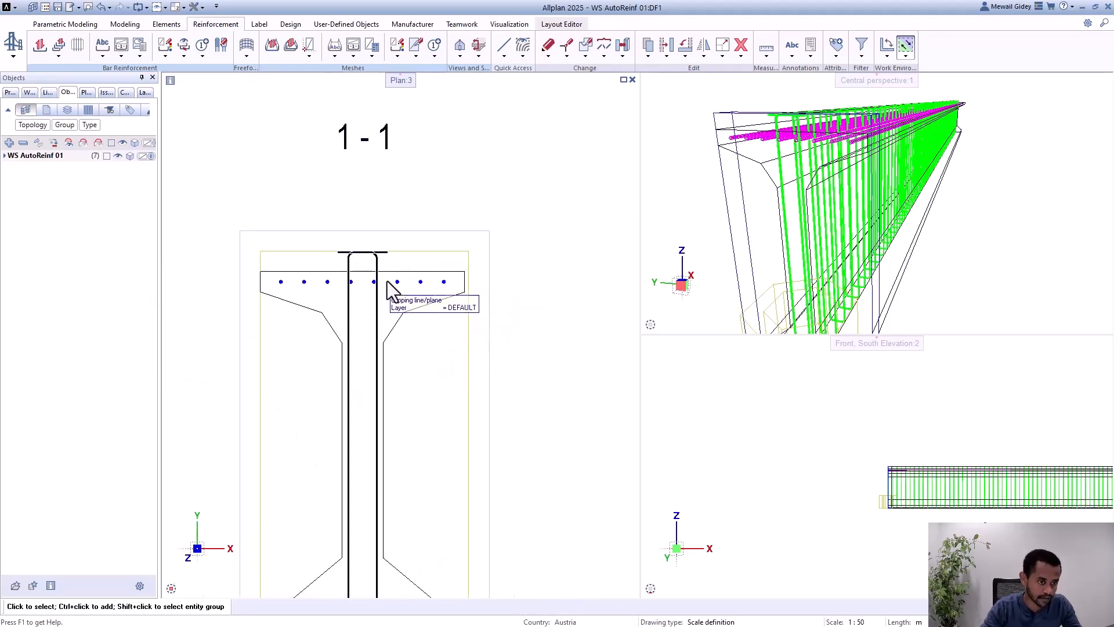
scroll(389, 287, up, 2)
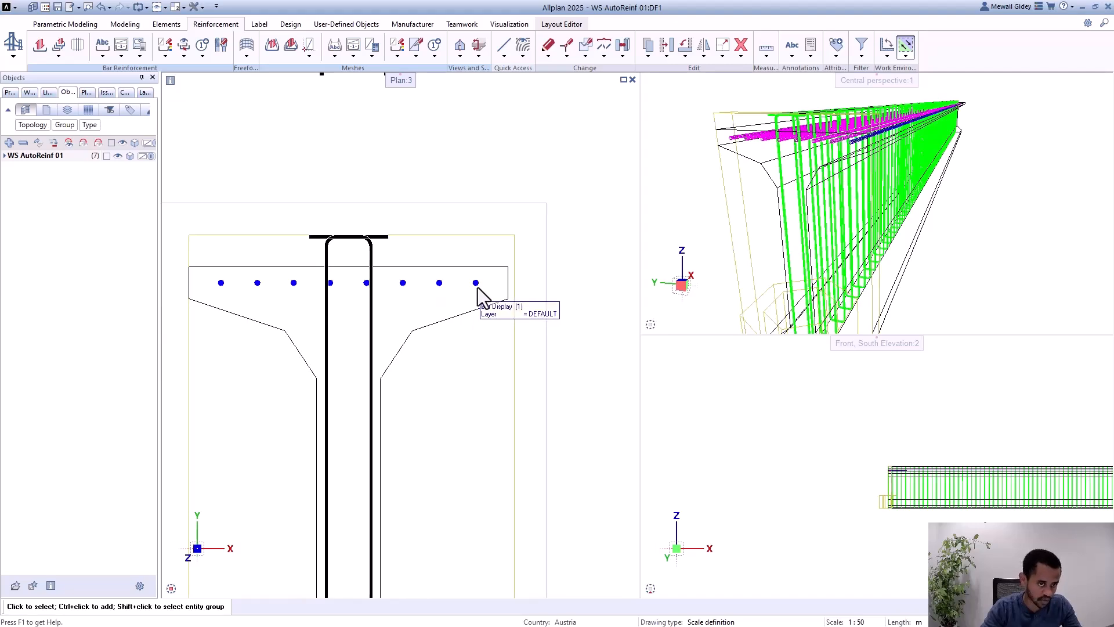
scroll(343, 283, down, 2)
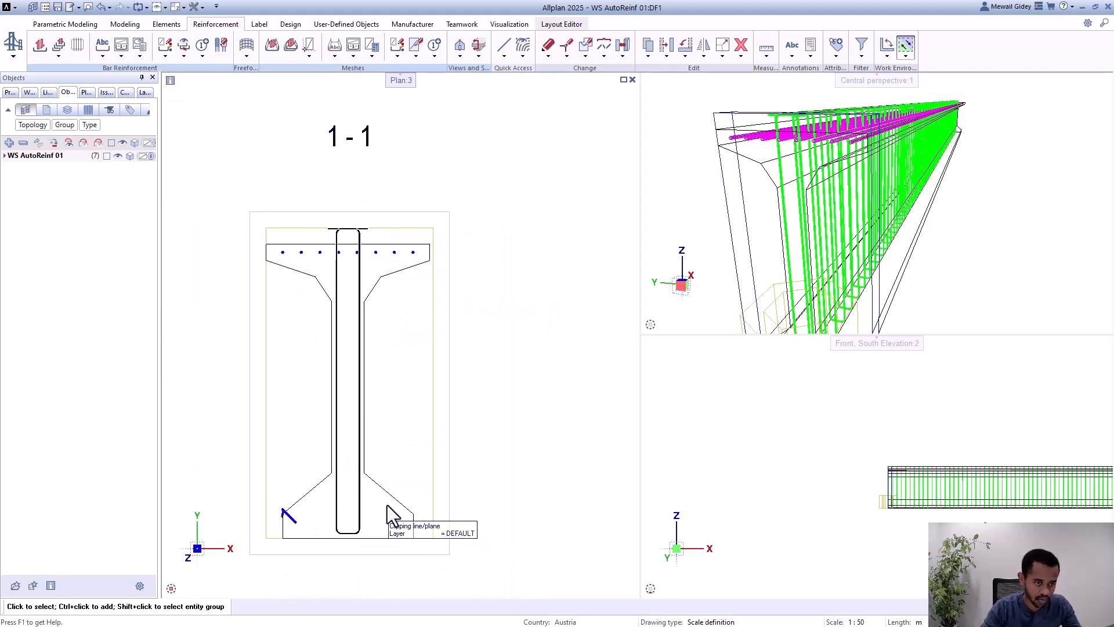
scroll(398, 373, down, 3)
scroll(410, 216, up, 3)
scroll(344, 242, down, 2)
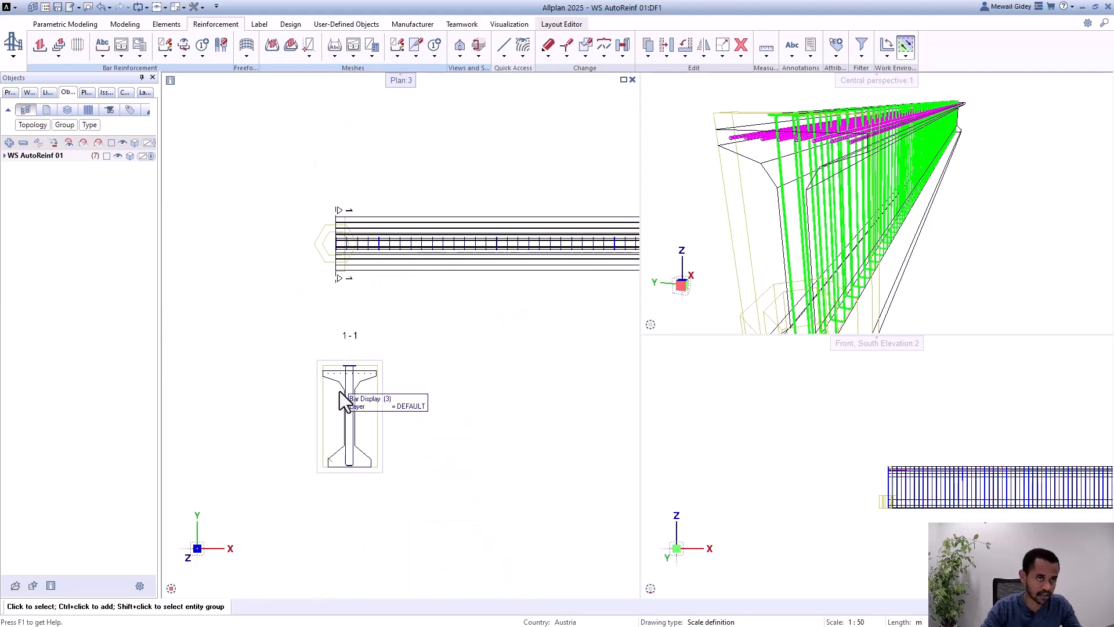
scroll(333, 407, up, 3)
scroll(708, 223, down, 2)
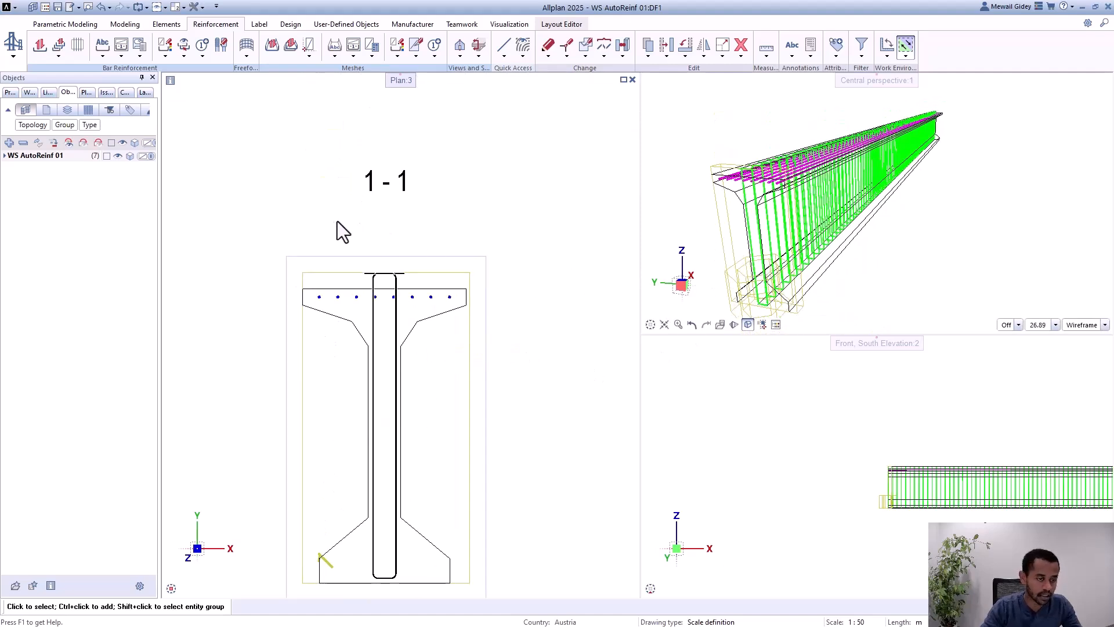
scroll(371, 261, up, 2)
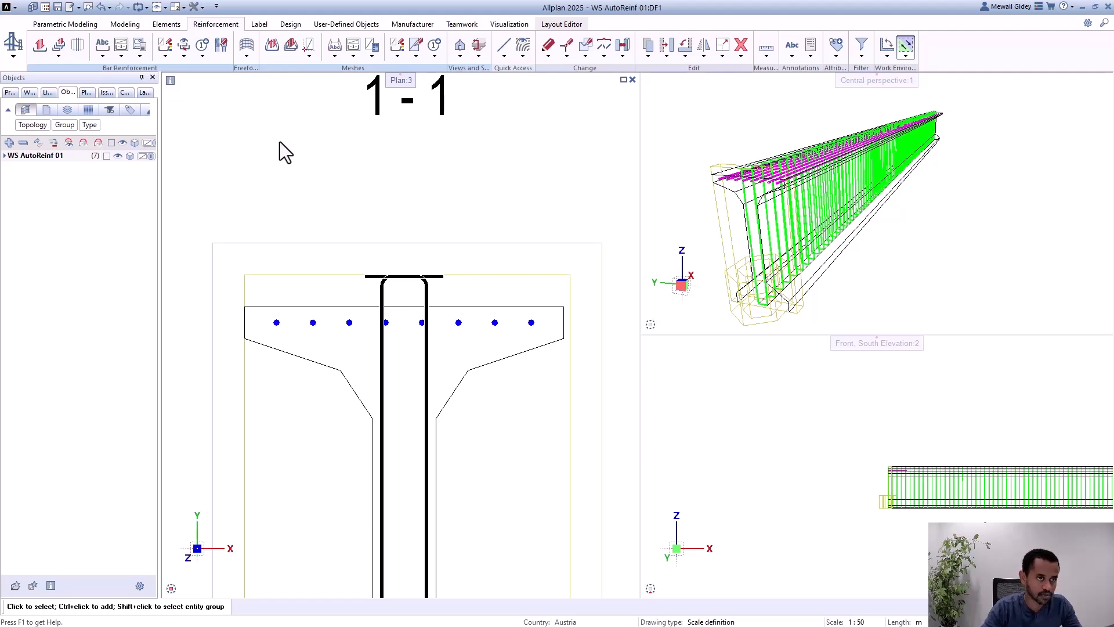
Step: Create a partial schema of the closed shear bars in the web and place it beside section 1-1
click(260, 28)
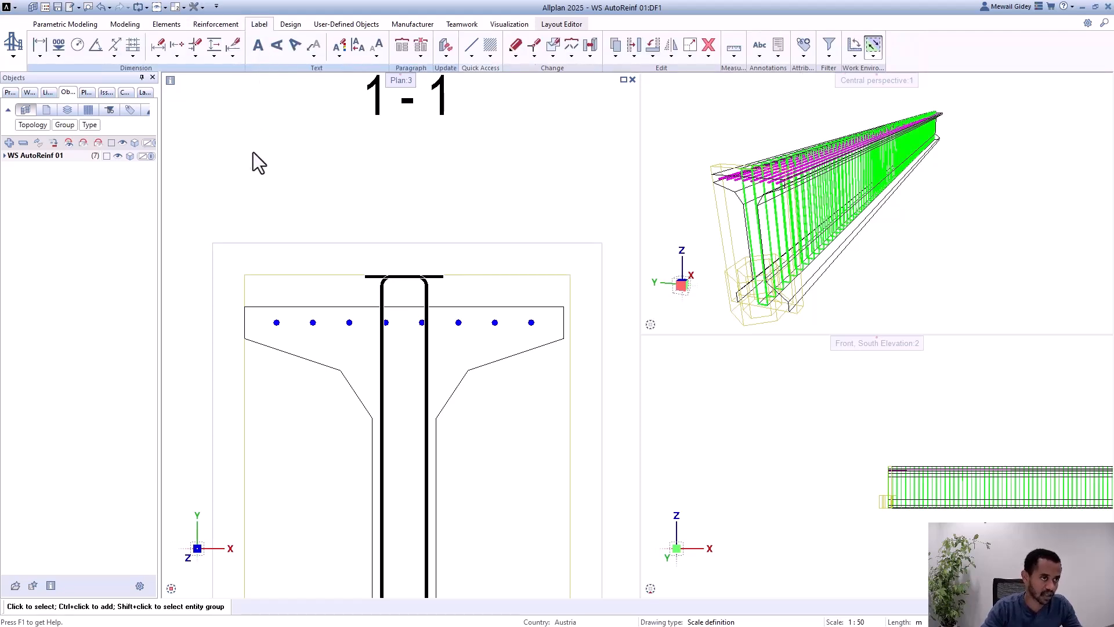
click(216, 26)
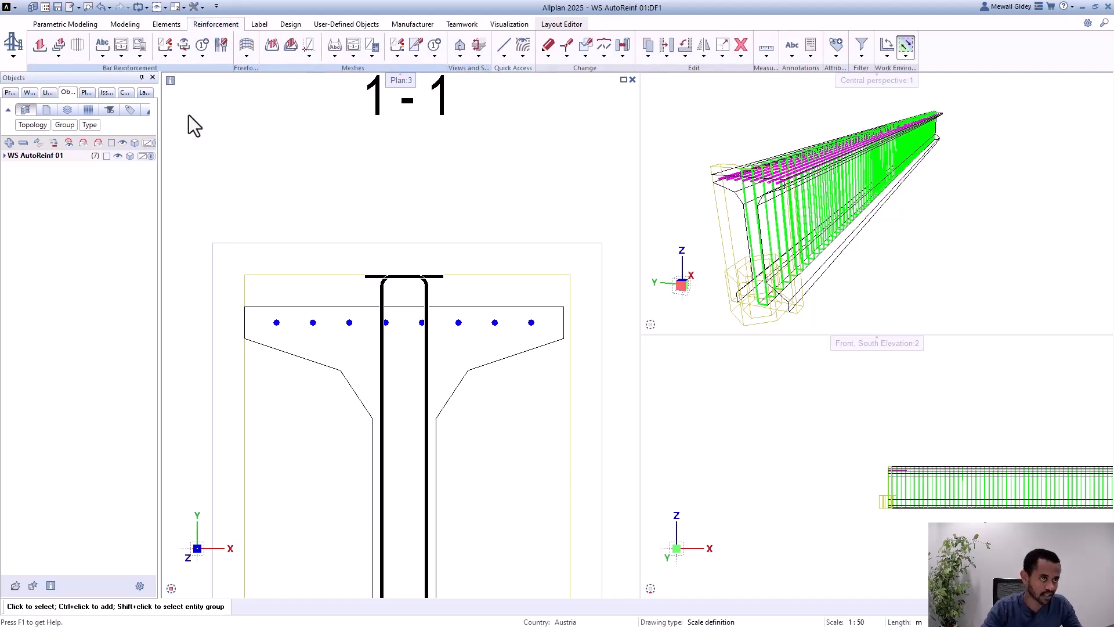
click(122, 56)
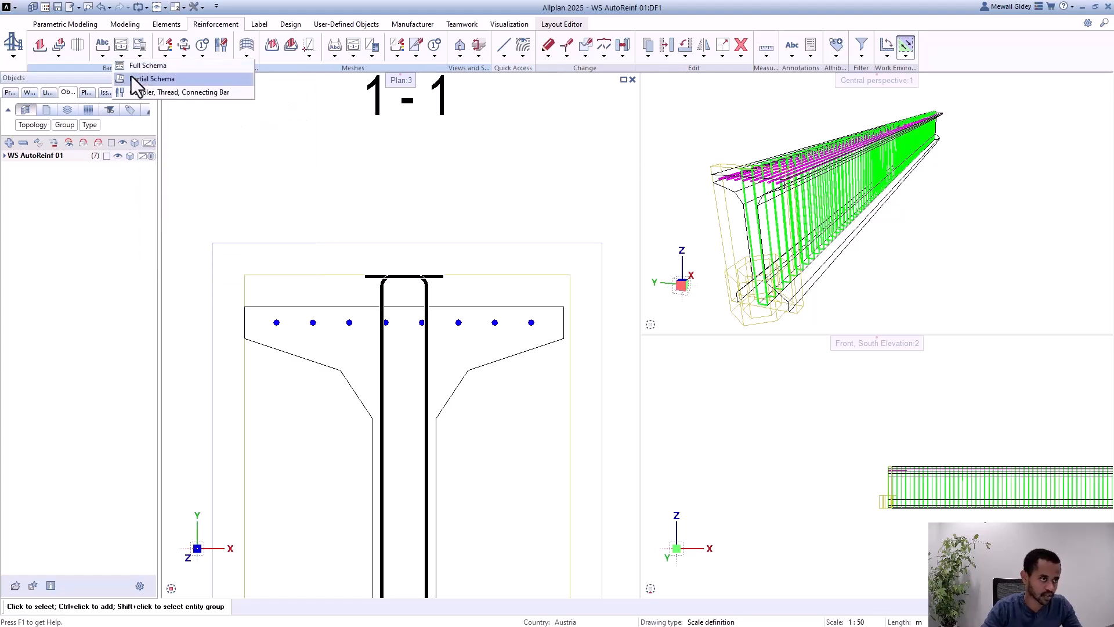
click(132, 78)
scroll(223, 98, down, 4)
scroll(289, 252, up, 3)
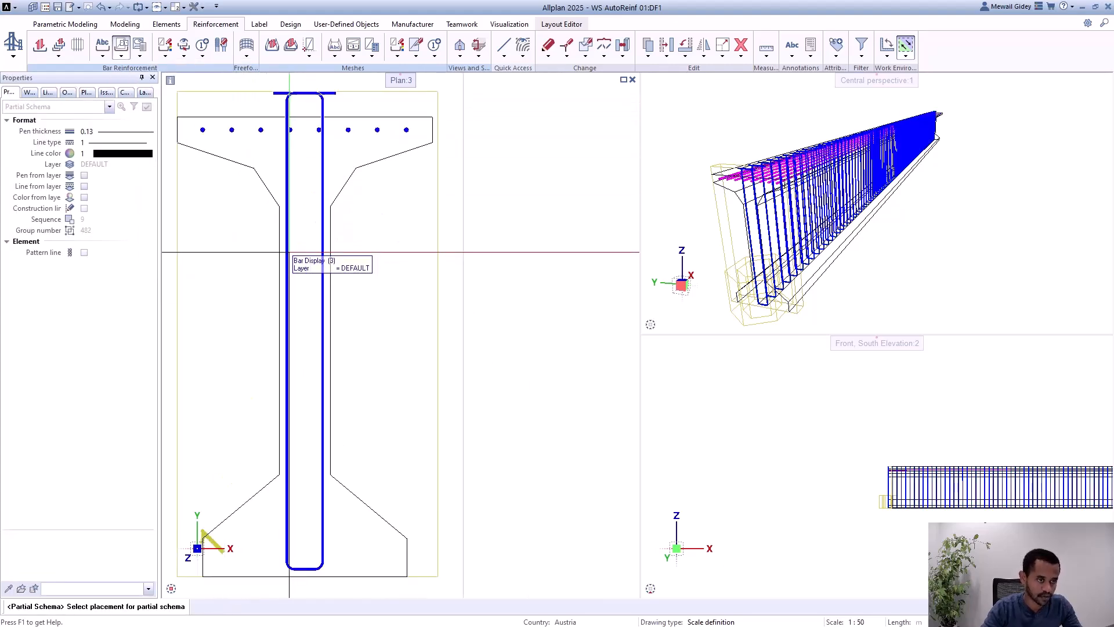
click(289, 252)
scroll(256, 172, down, 3)
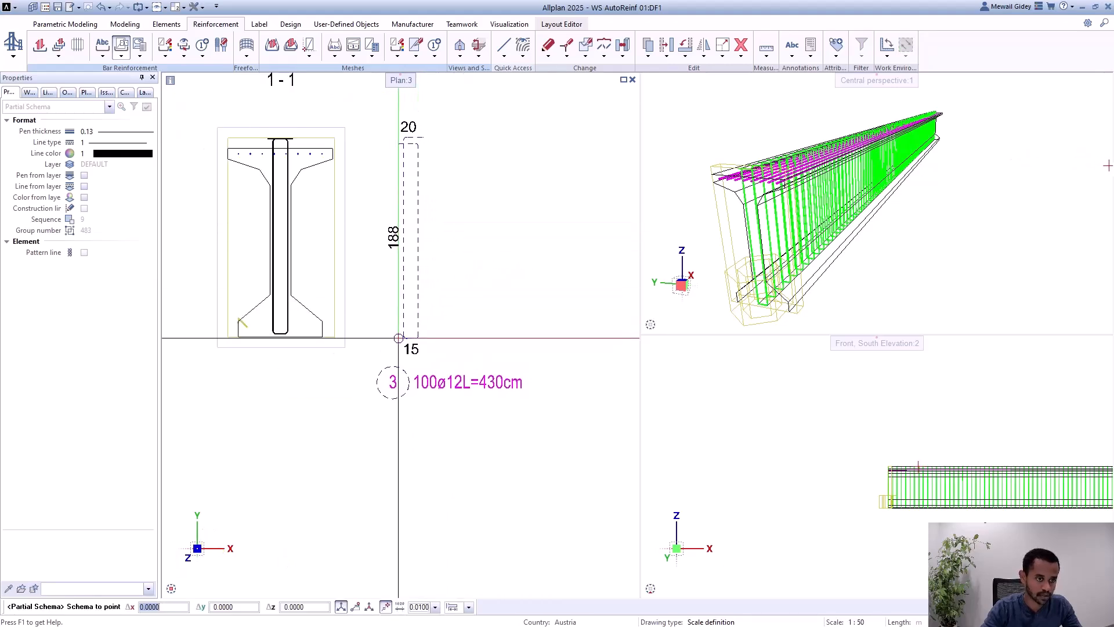
click(398, 338)
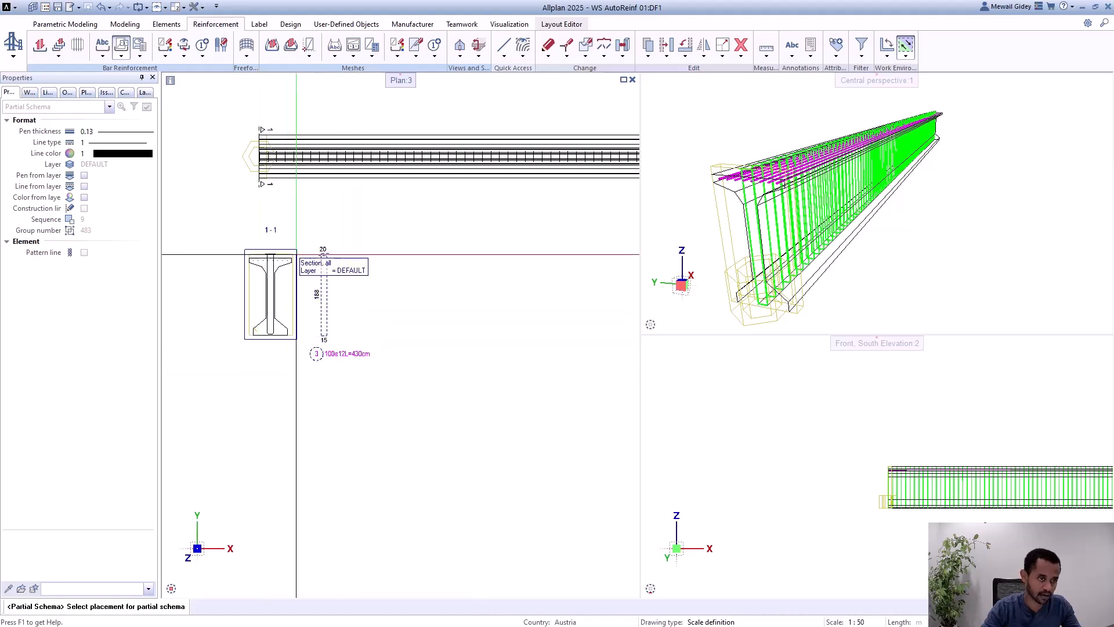
click(316, 354)
scroll(318, 312, up, 3)
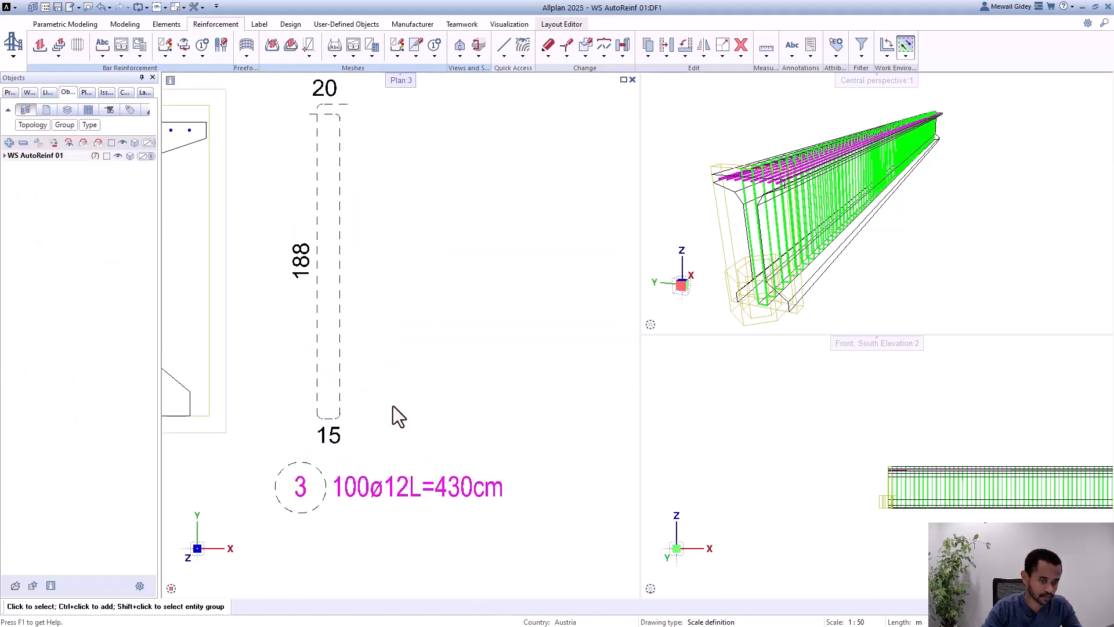
scroll(412, 432, down, 4)
scroll(348, 392, up, 2)
scroll(325, 366, down, 1)
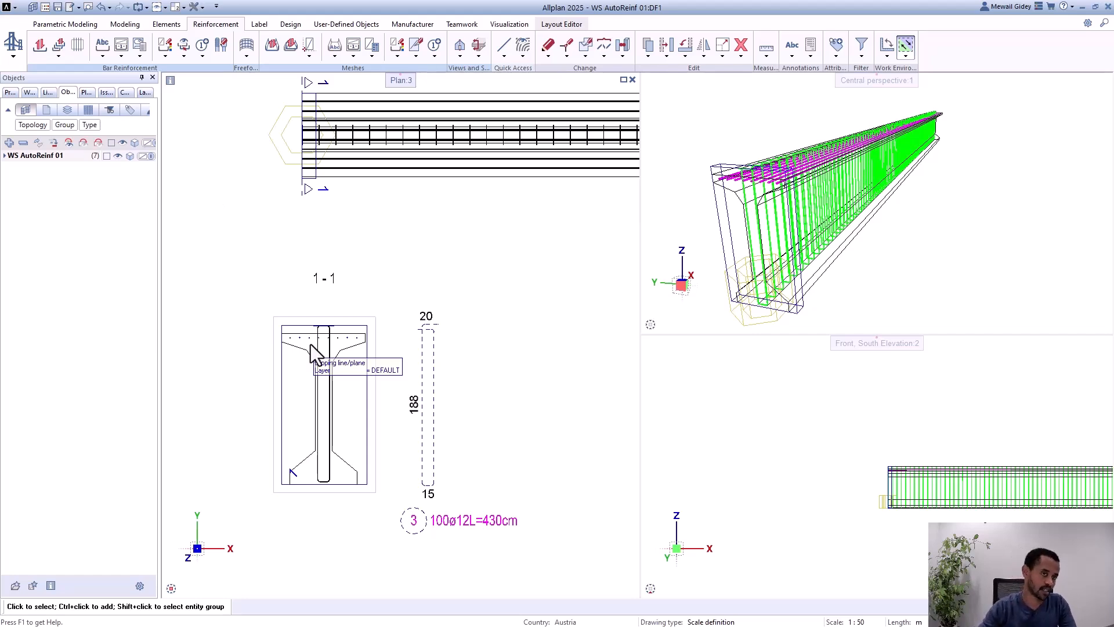
scroll(221, 319, down, 3)
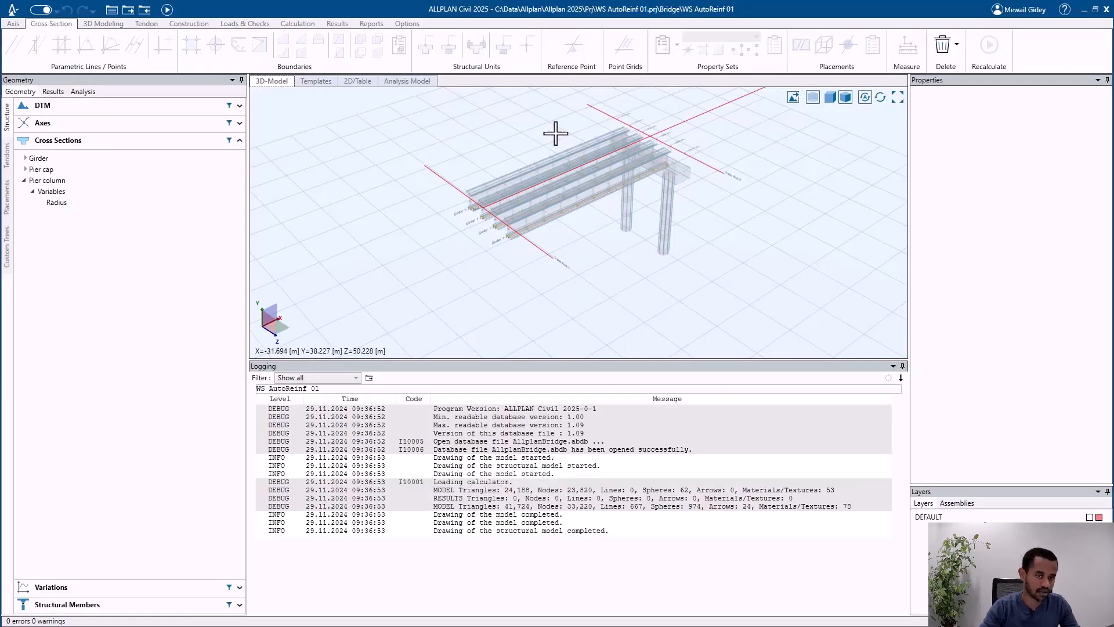
Step: Switch to ALLPLAN Civil and show the cross sections assigned to the template link girder Girder 1
scroll(528, 219, up, 3)
scroll(518, 261, up, 2)
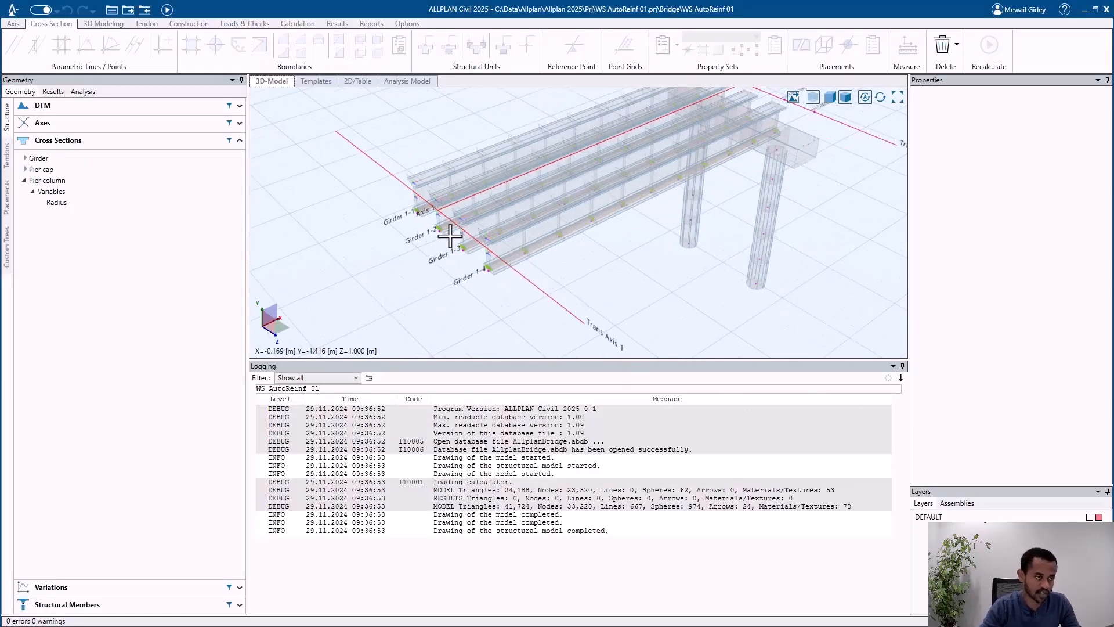
click(164, 142)
click(96, 175)
click(76, 261)
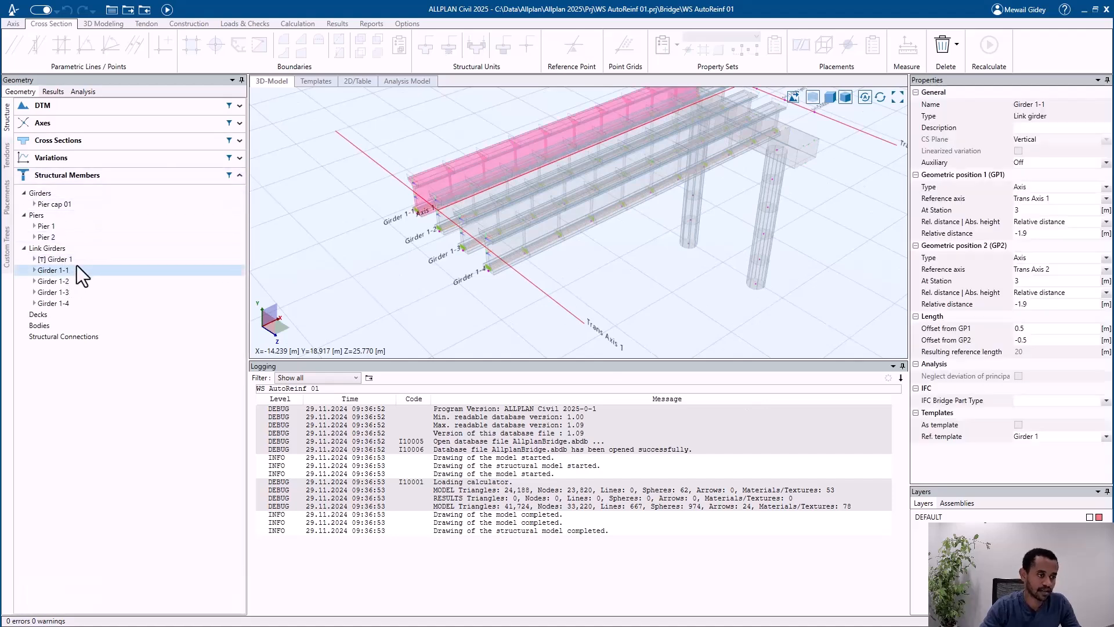
click(33, 259)
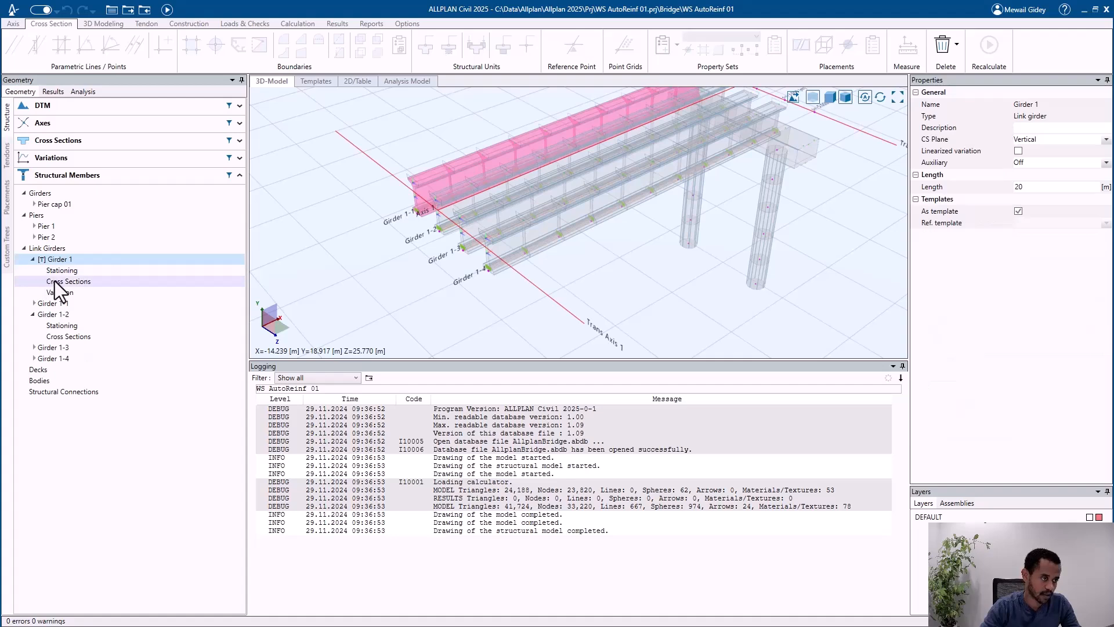
click(55, 281)
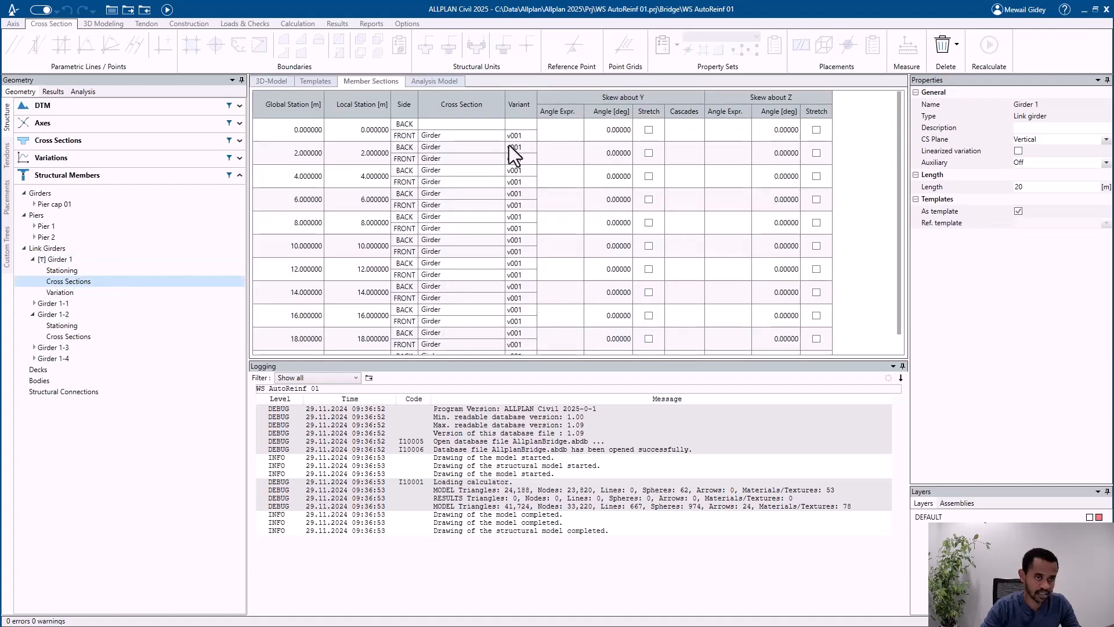
Step: Return to the 3D model and examine the four link girders that use the template
click(32, 259)
click(272, 82)
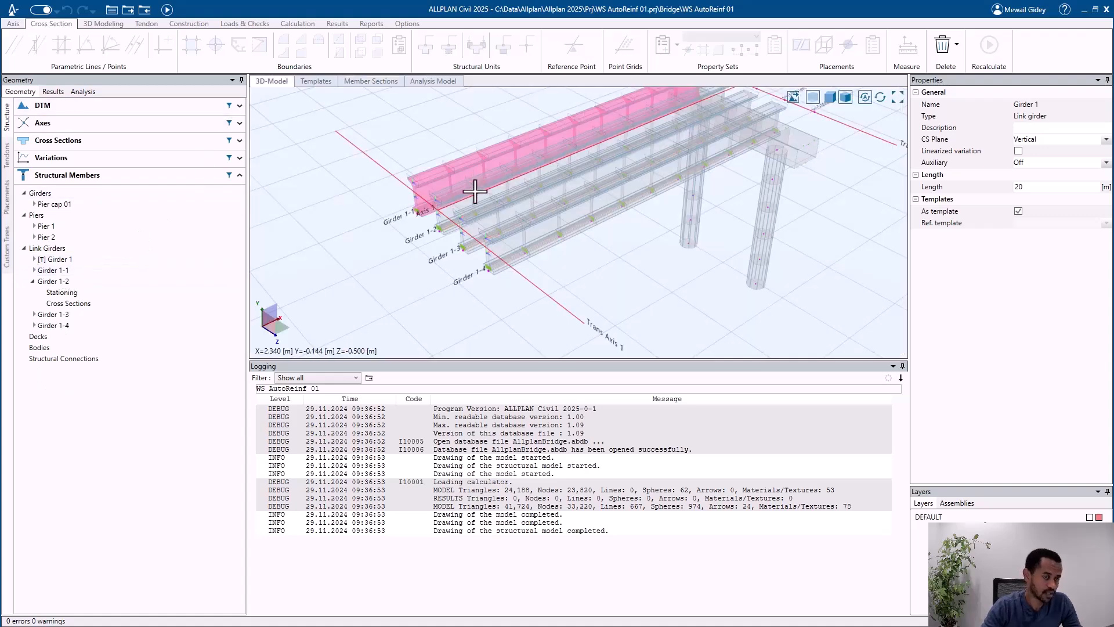
scroll(490, 308, down, 3)
scroll(525, 267, up, 5)
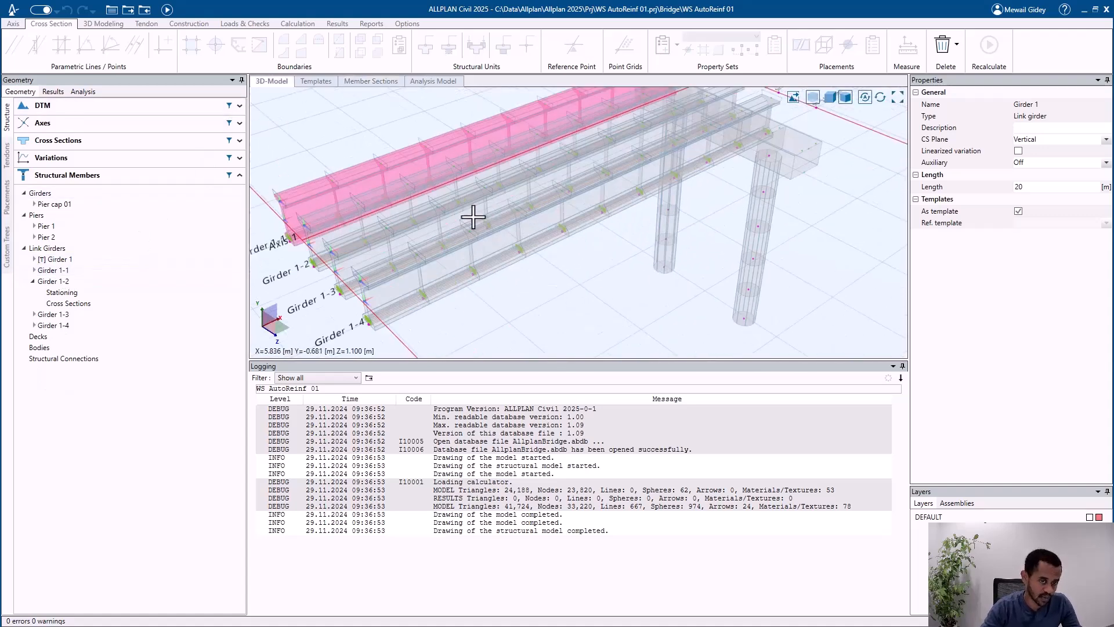
scroll(409, 271, down, 2)
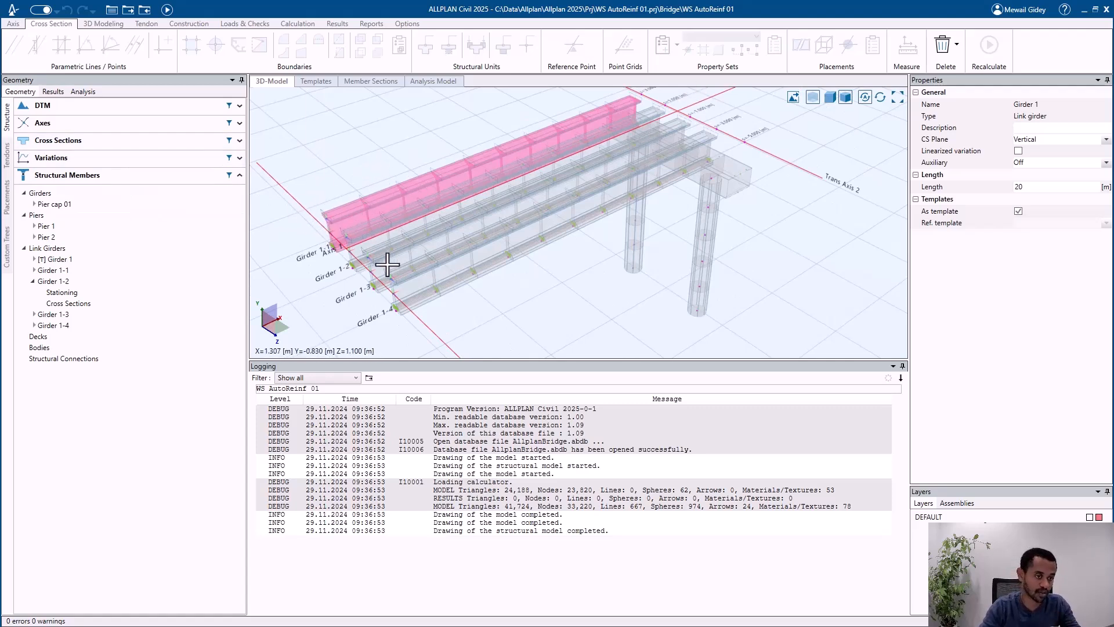
Step: Highlight Girder 1-2 and Girder 1-4 in the 3D model and open the custom tree listing the girders
click(33, 281)
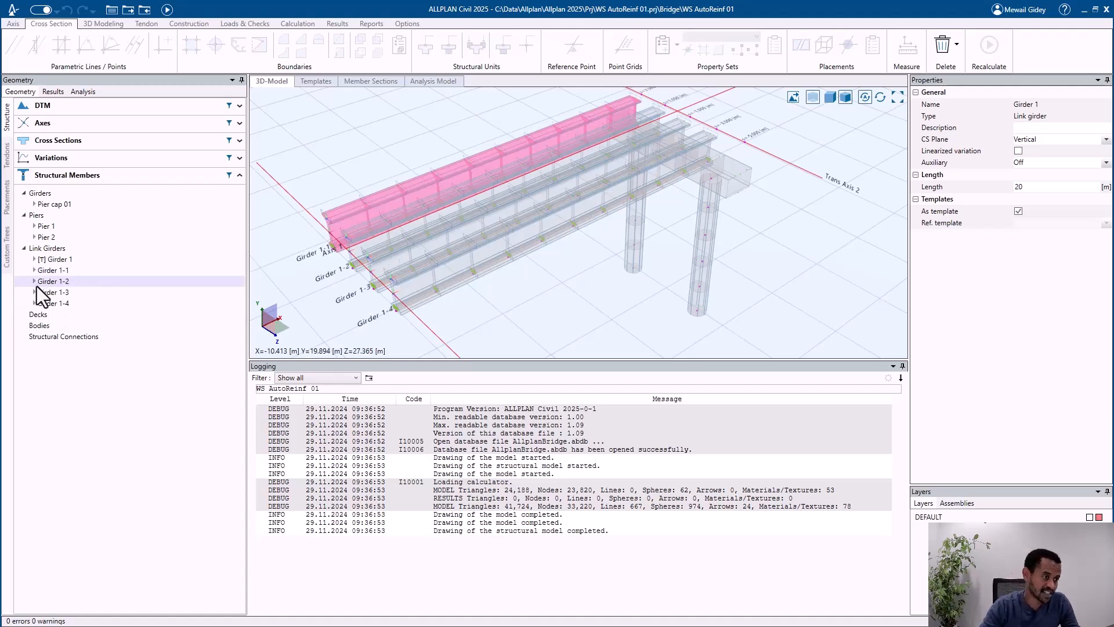
click(65, 282)
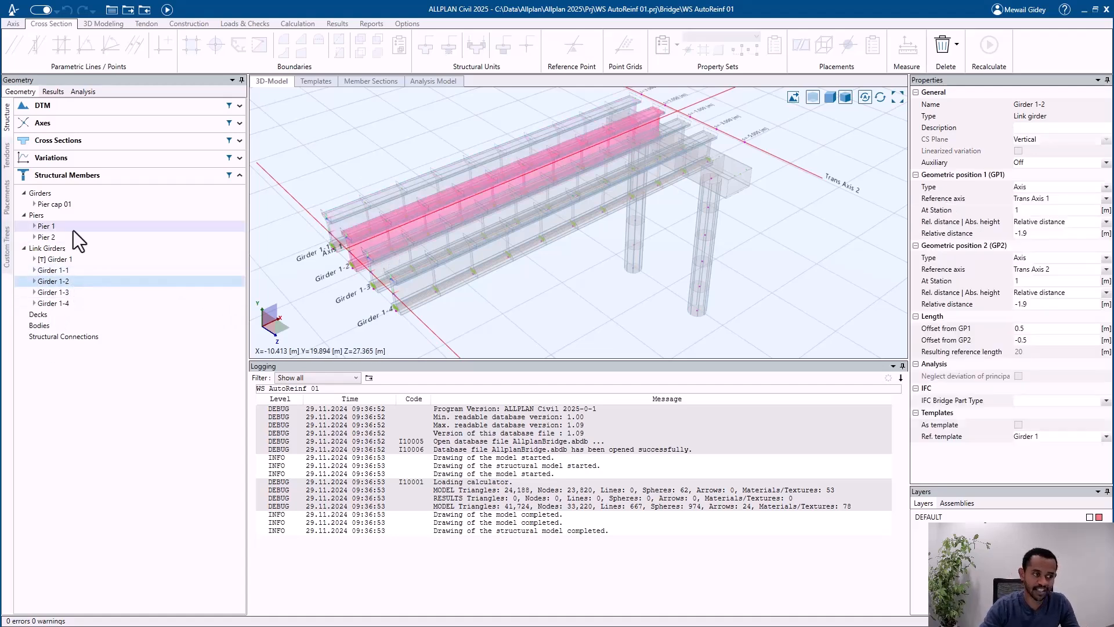
shift+click(73, 303)
drag(67, 281, 73, 111)
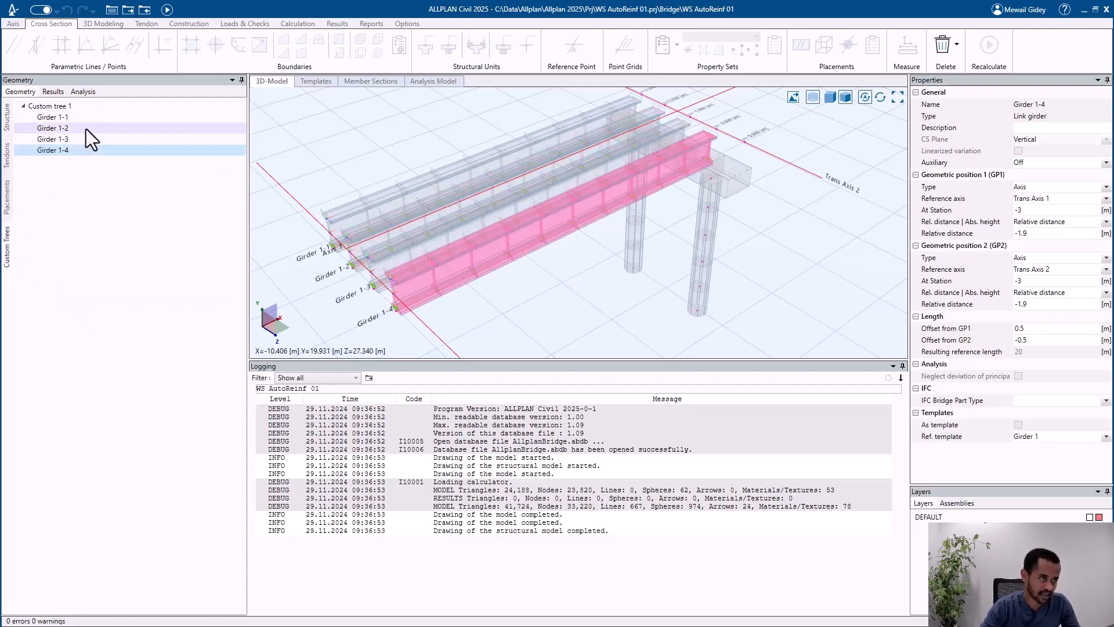
Step: Enumerate the drawing files of Custom tree 1 from 100 with step 1 and recalculate the model
click(93, 108)
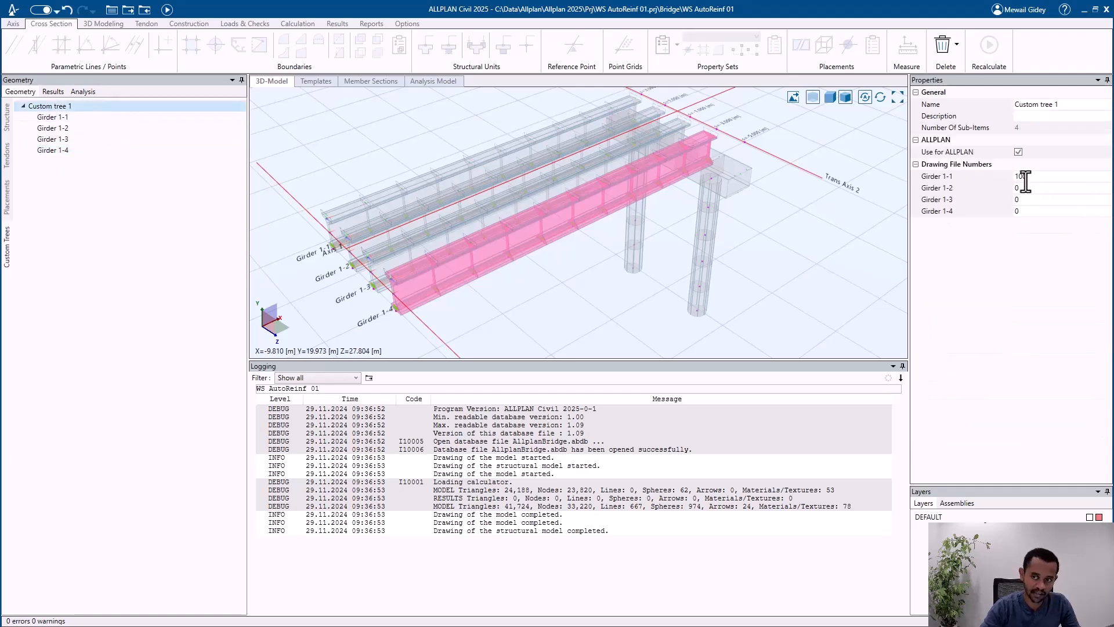
click(1034, 177)
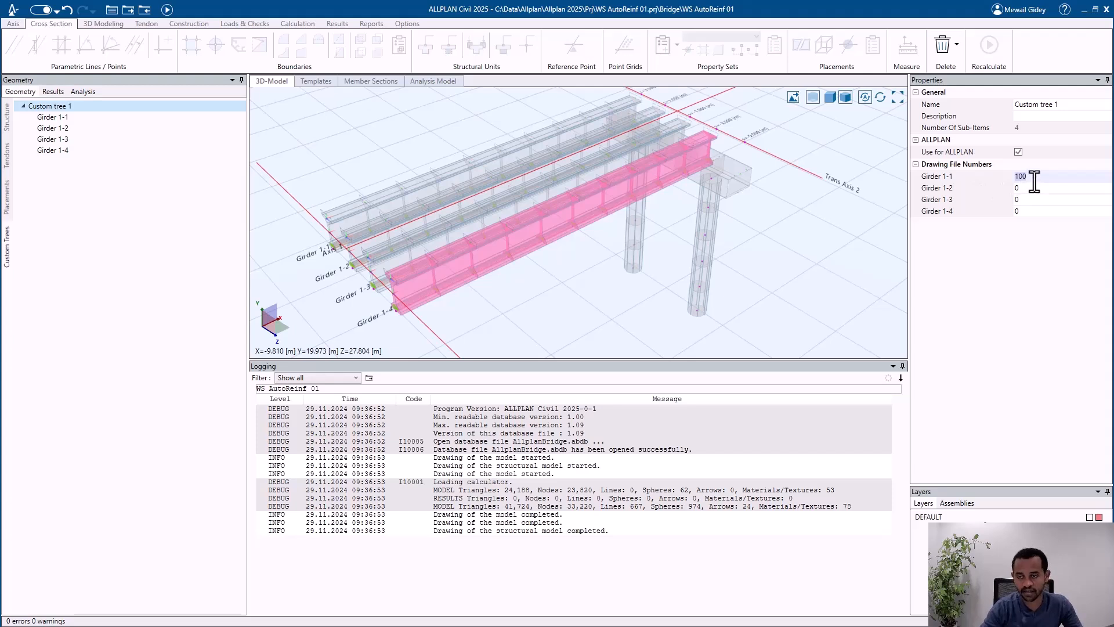
click(1035, 180)
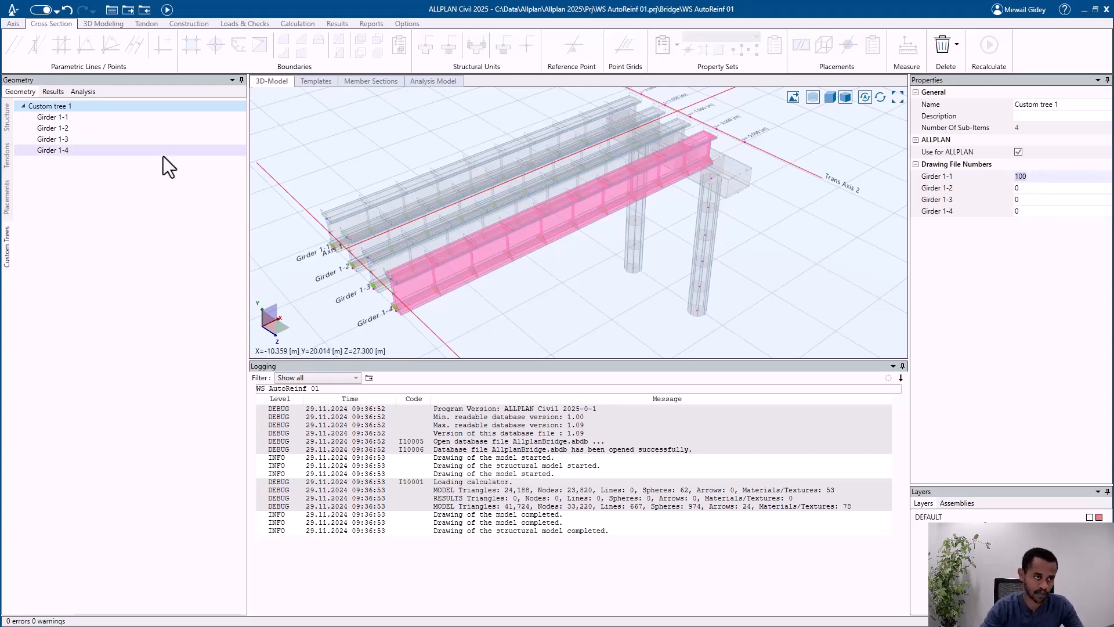
right_click(96, 106)
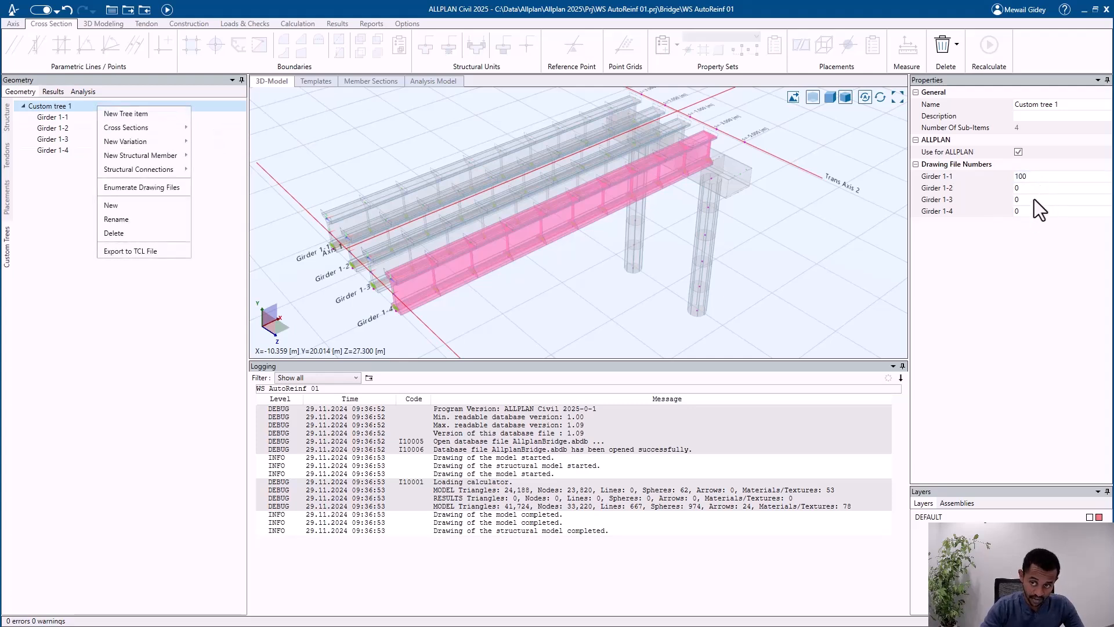
click(152, 189)
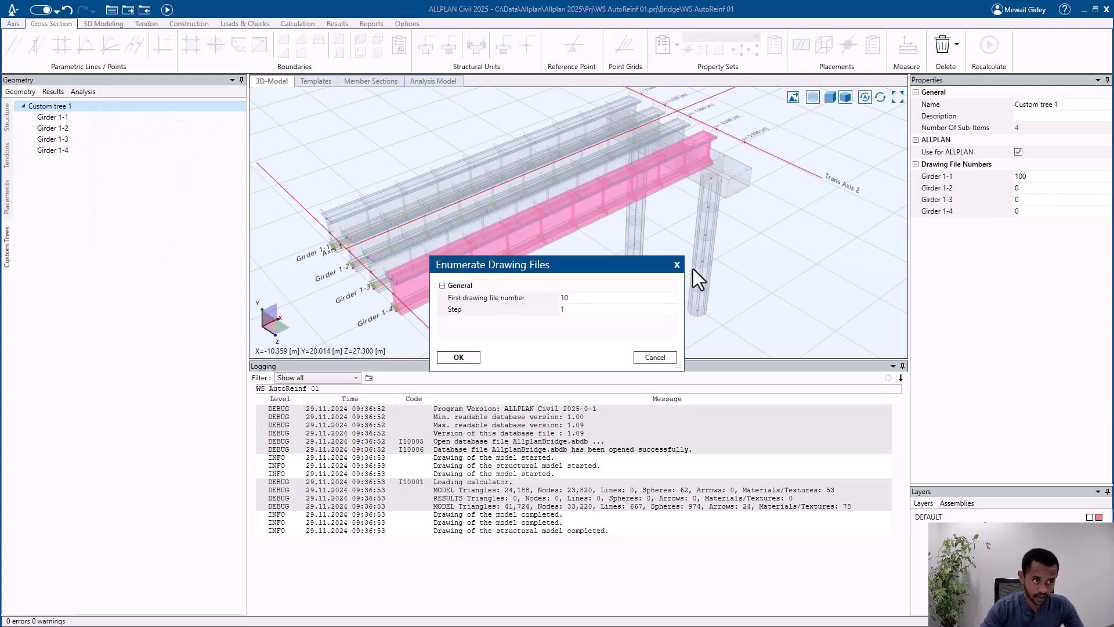
click(609, 296)
text(0)
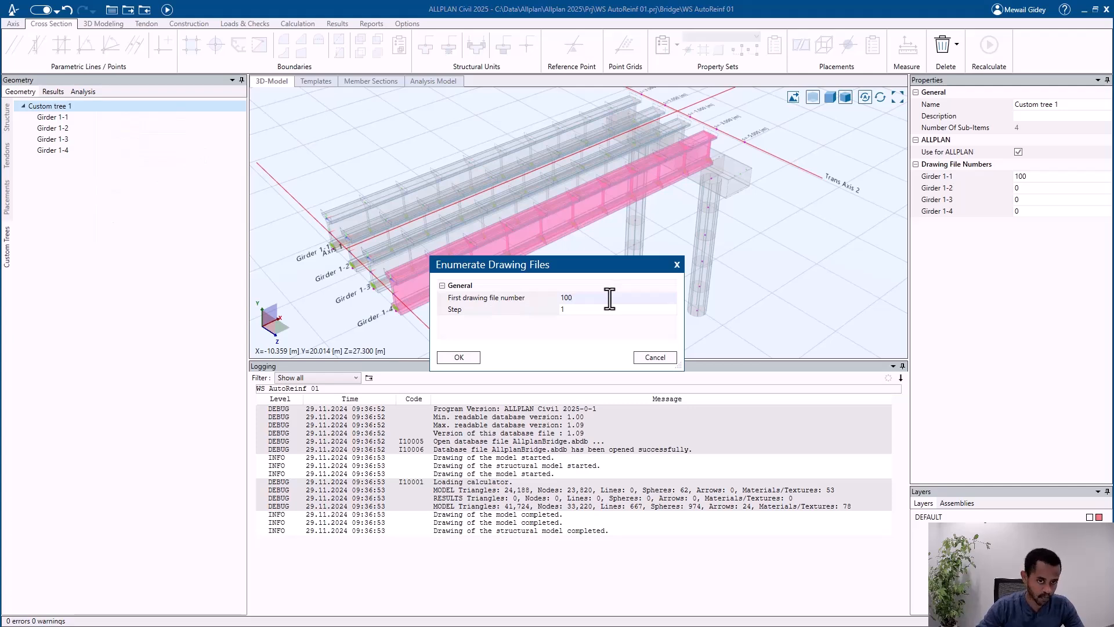
click(465, 356)
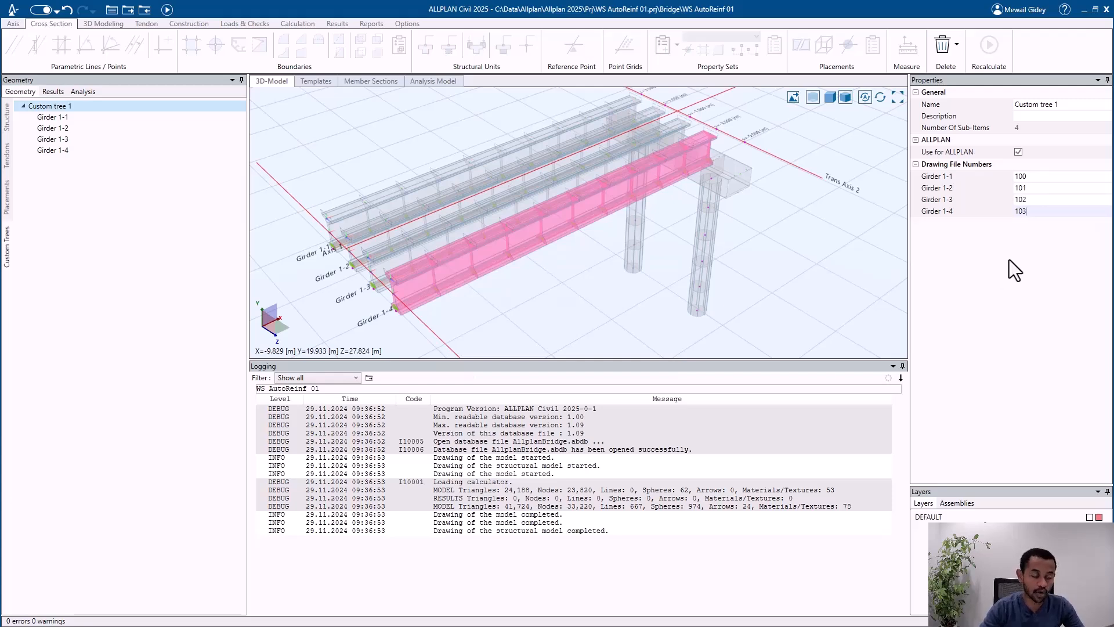
click(166, 10)
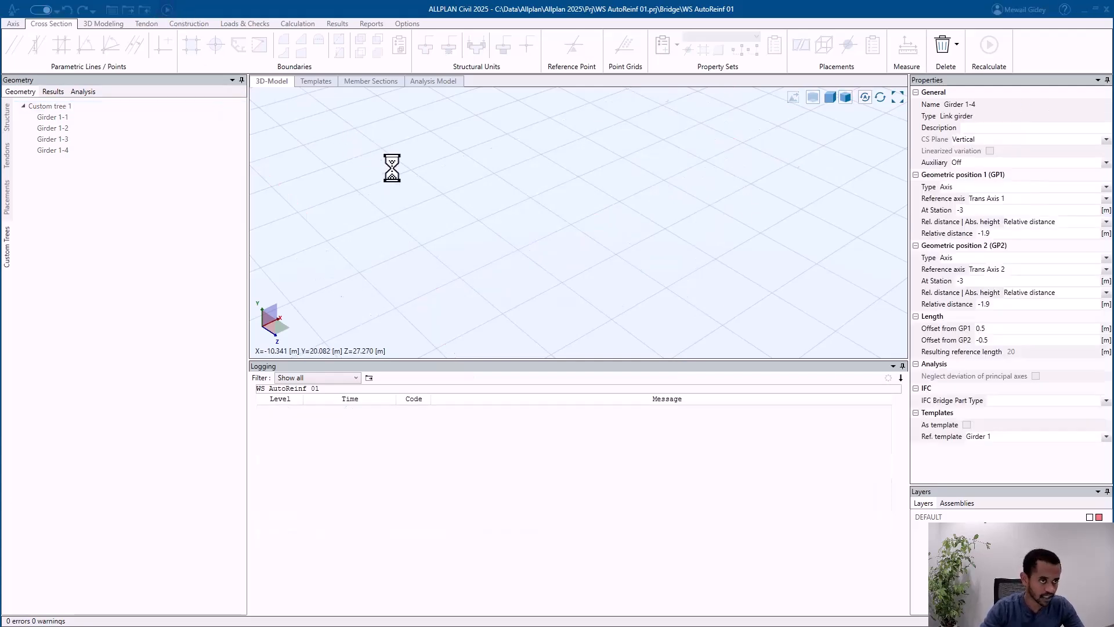
Step: Switch to Allplan and move section 1-1 and the shear bar schema well below the girder in plan
click(1083, 10)
scroll(299, 220, down, 1)
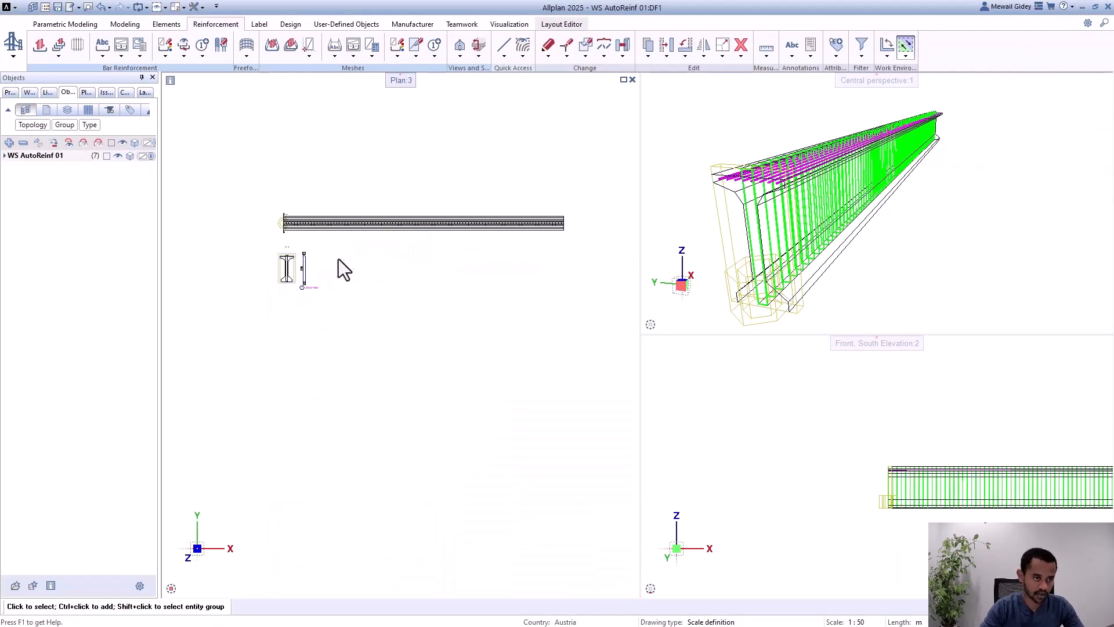
scroll(319, 254, up, 2)
drag(321, 237, 200, 350)
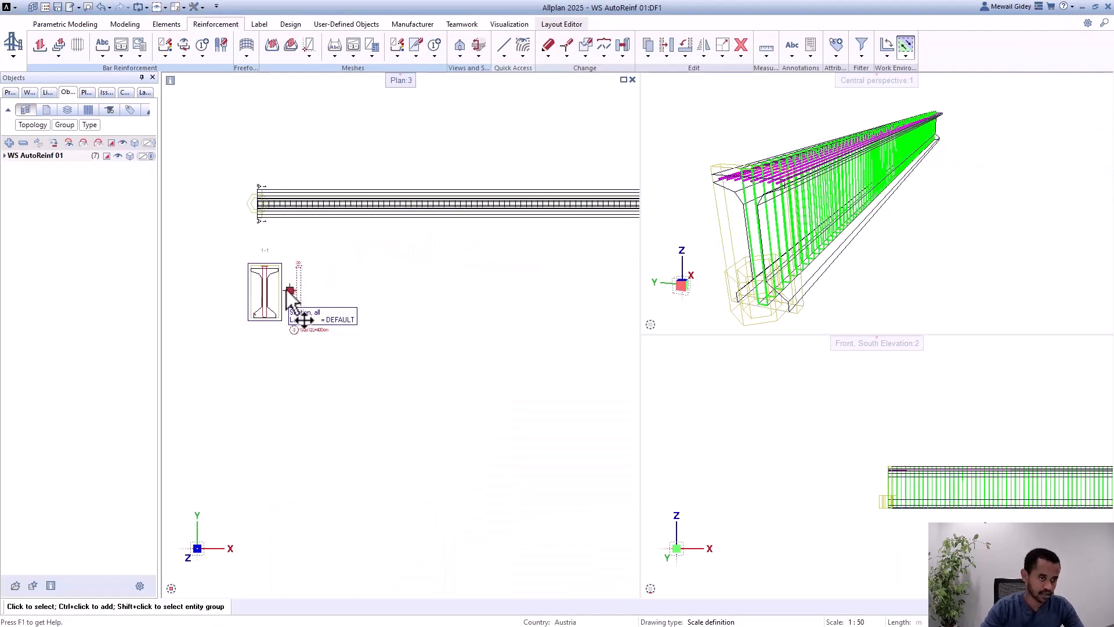
scroll(311, 273, down, 2)
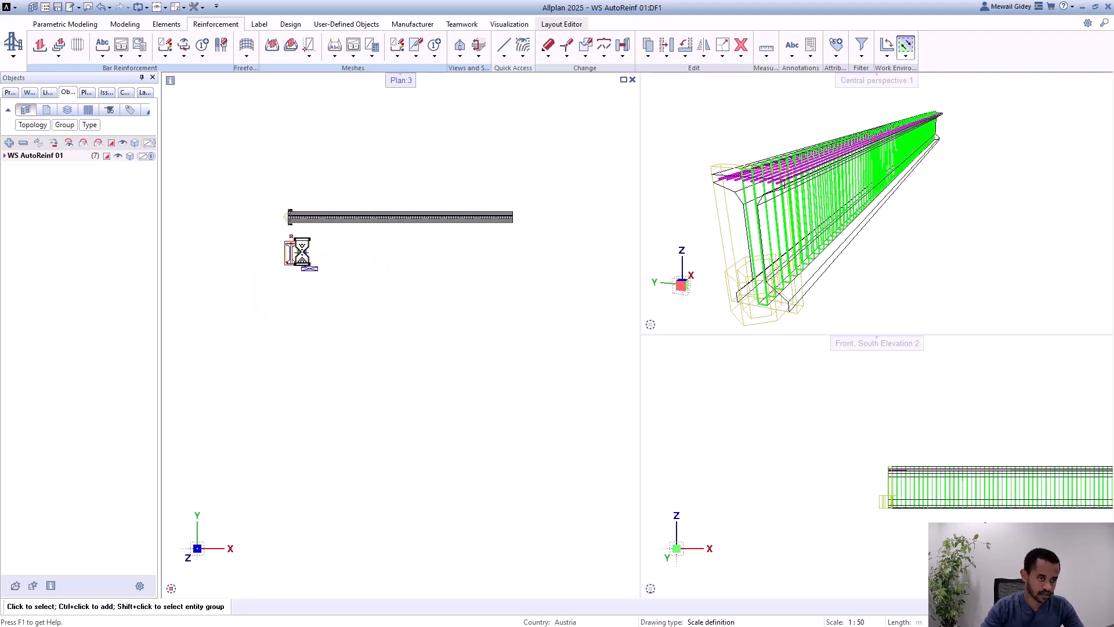
drag(302, 251, 296, 488)
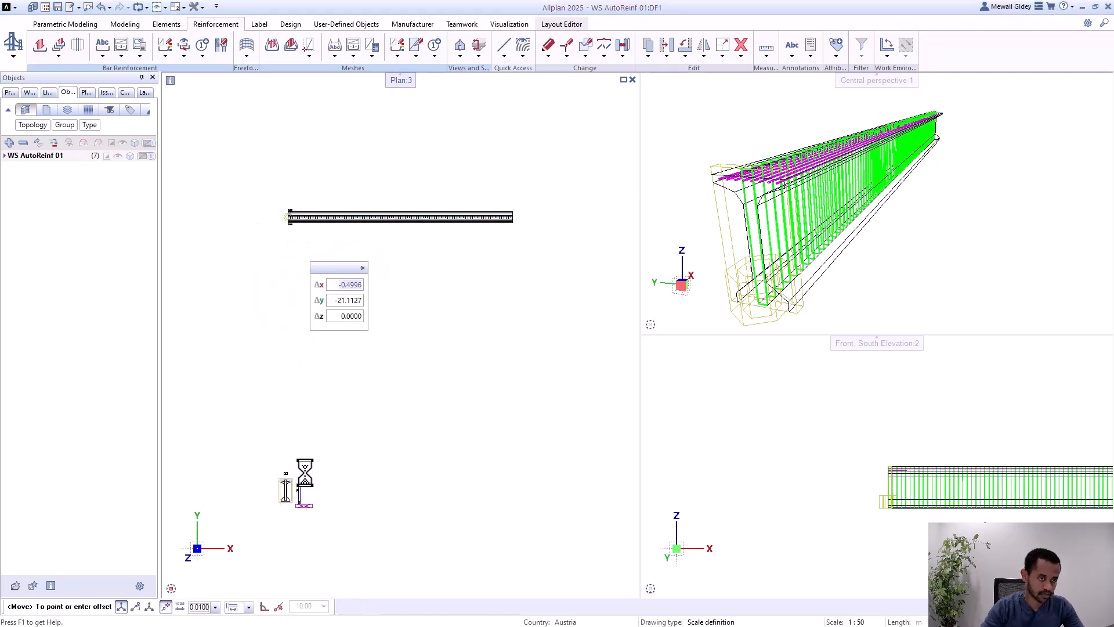
Step: Update the ALLPLAN Civil data in Allplan to bring in all four girders with their reinforcement
click(60, 23)
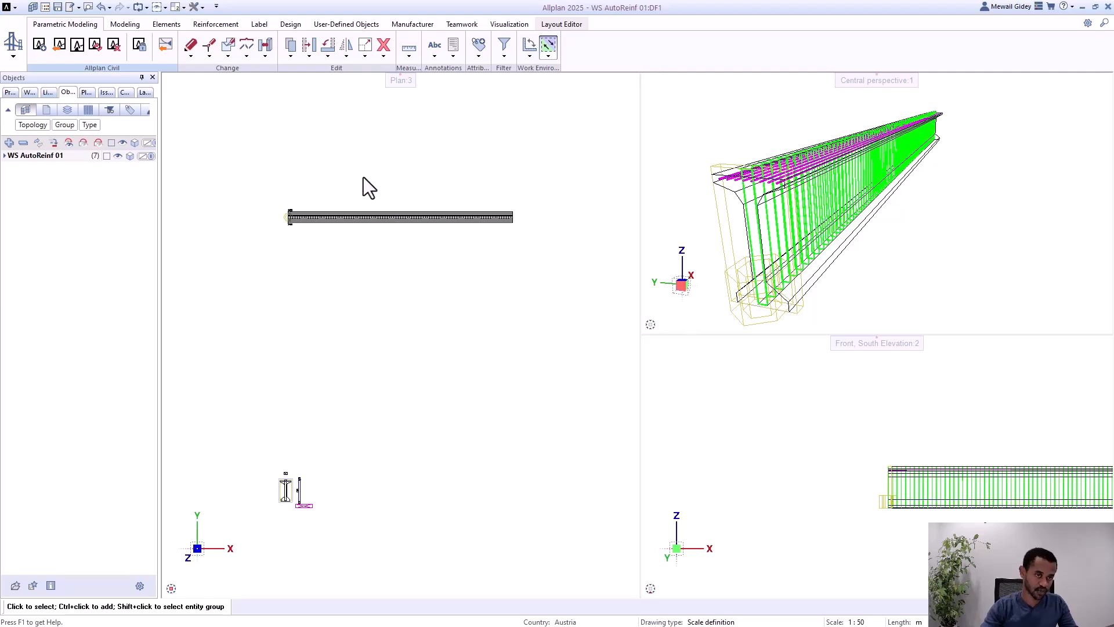
click(95, 45)
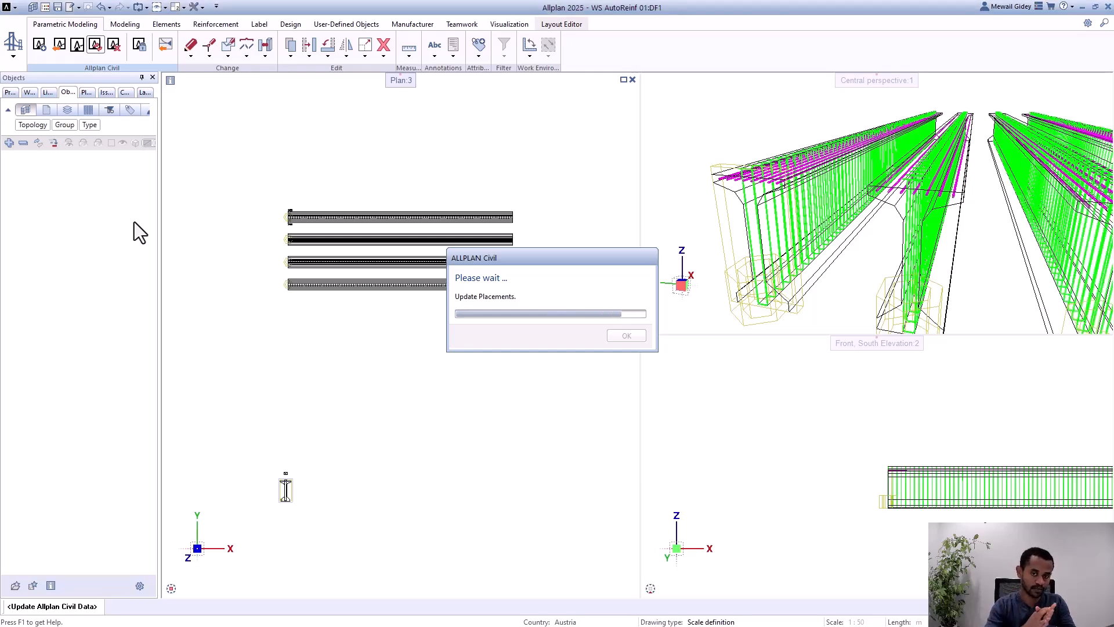
scroll(265, 243, up, 5)
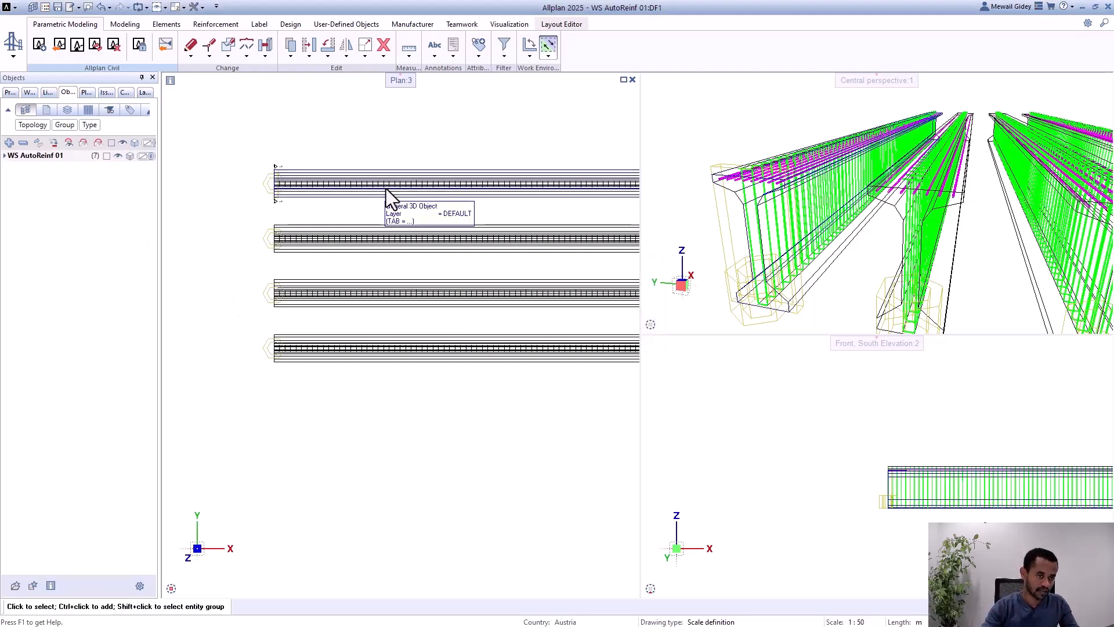
scroll(761, 233, down, 4)
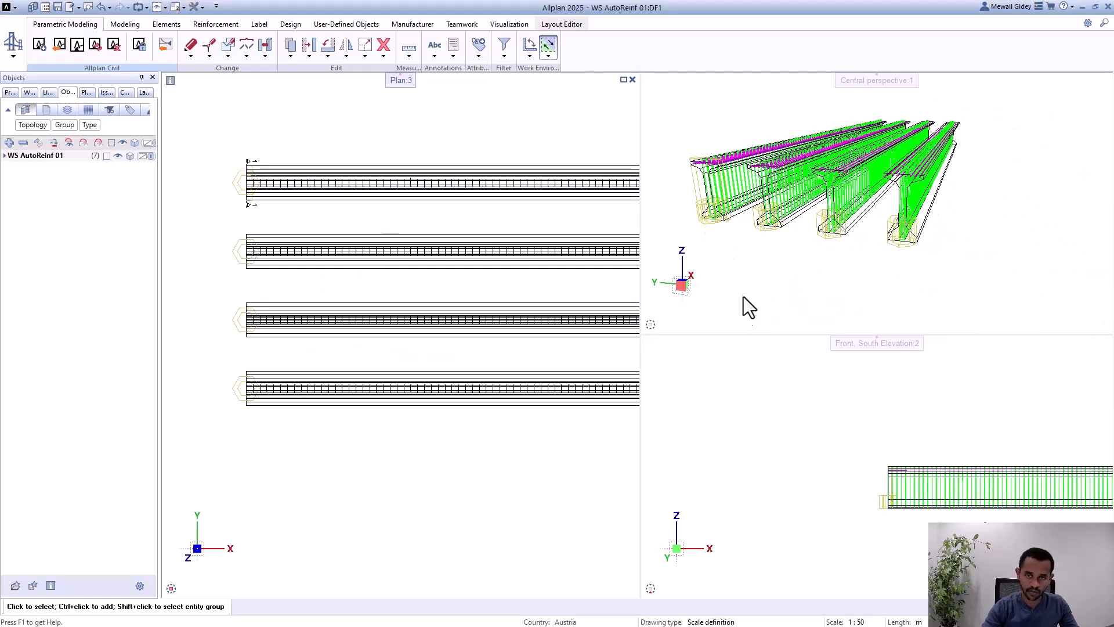
Step: Examine the four reinforced girders in the perspective and plan views
middle_drag(743, 297, 789, 237)
scroll(824, 209, down, 3)
scroll(835, 203, up, 1)
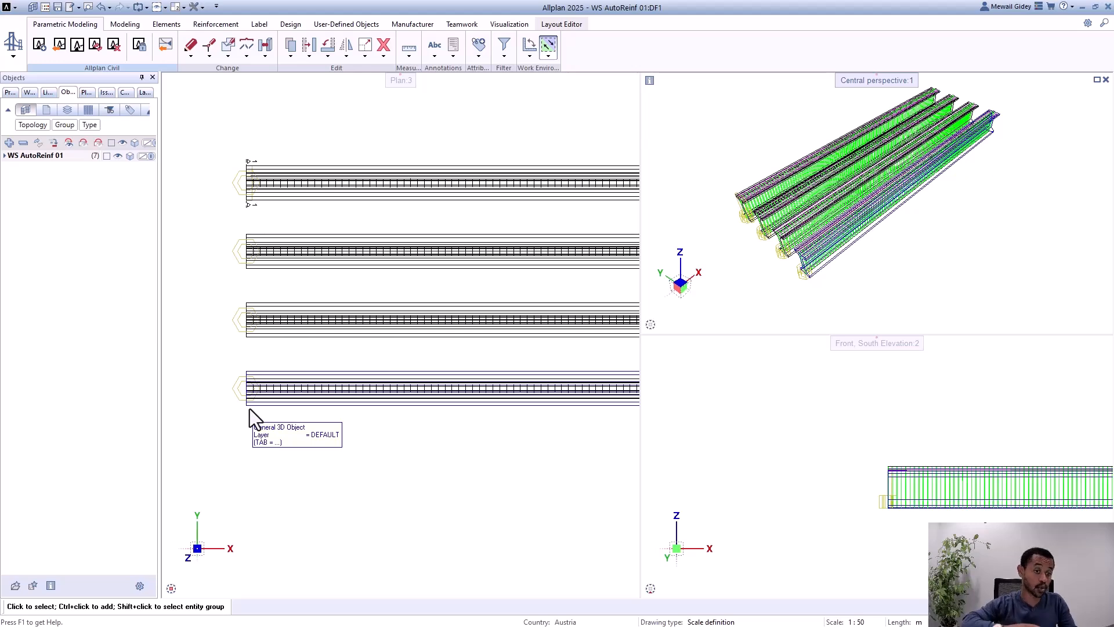
scroll(238, 336, down, 3)
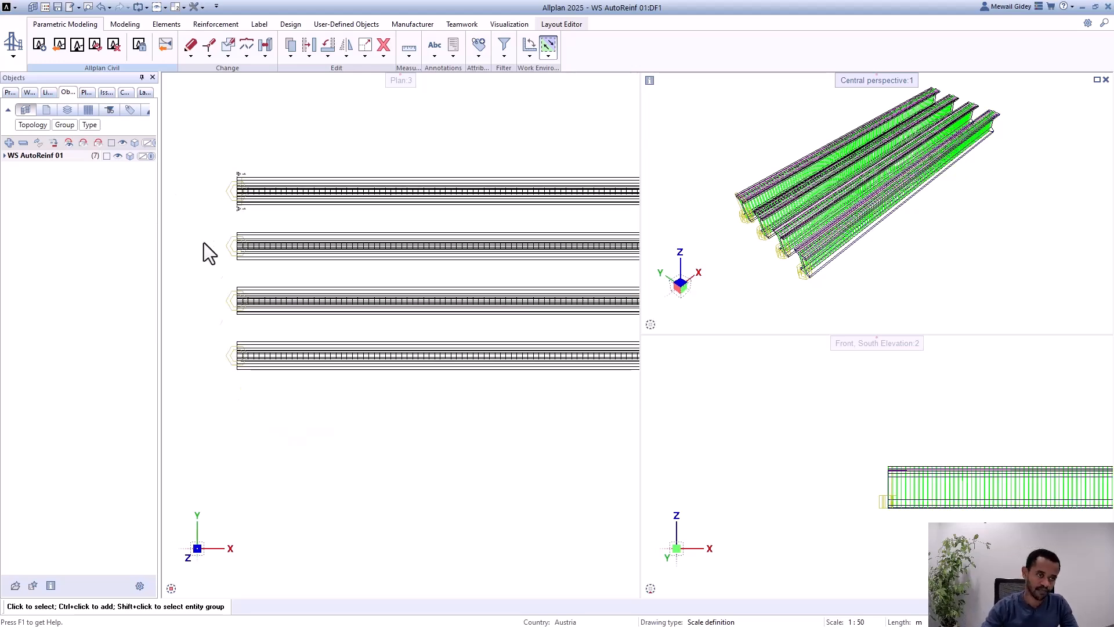
scroll(272, 307, up, 1)
scroll(476, 290, up, 1)
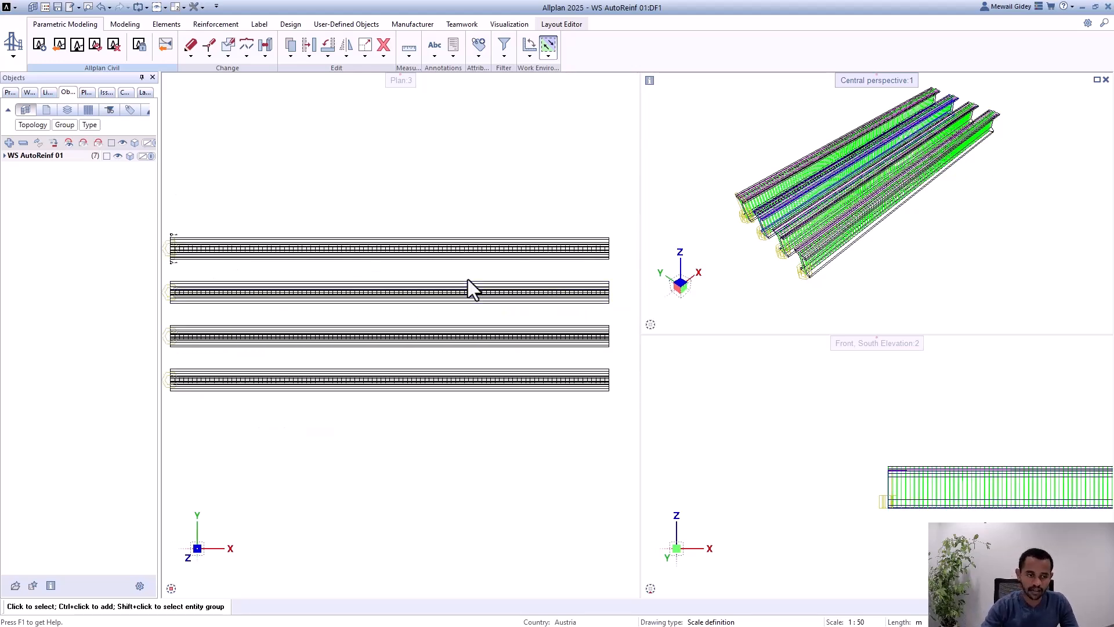
scroll(477, 276, down, 1)
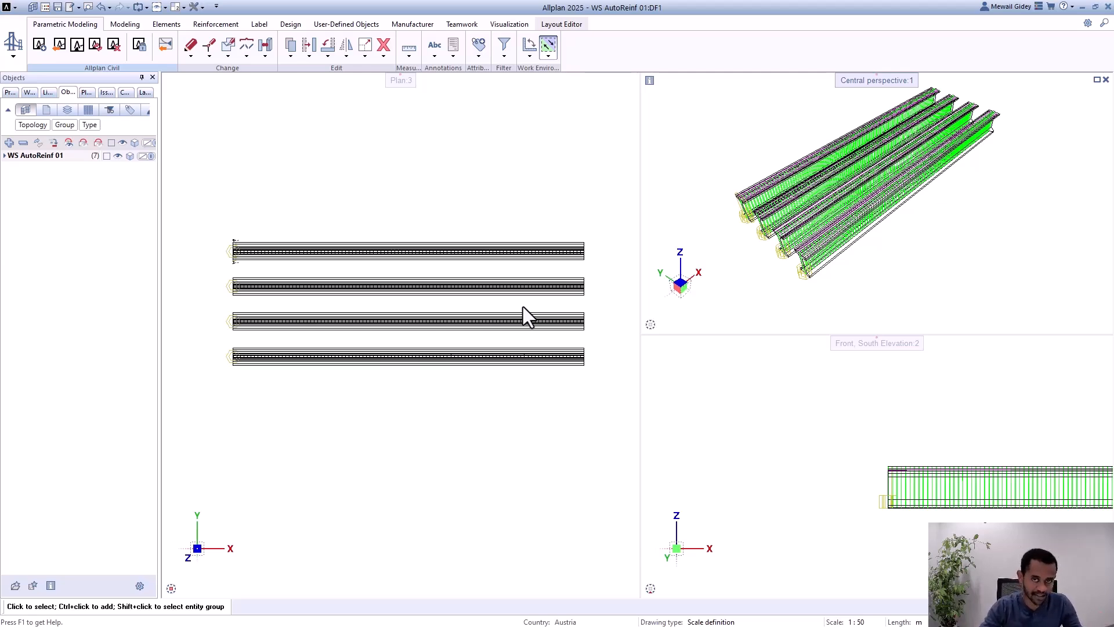
Step: Switch to ALLPLAN Civil and bring the bridge's 3D model into closer view
key(alt+Tab)
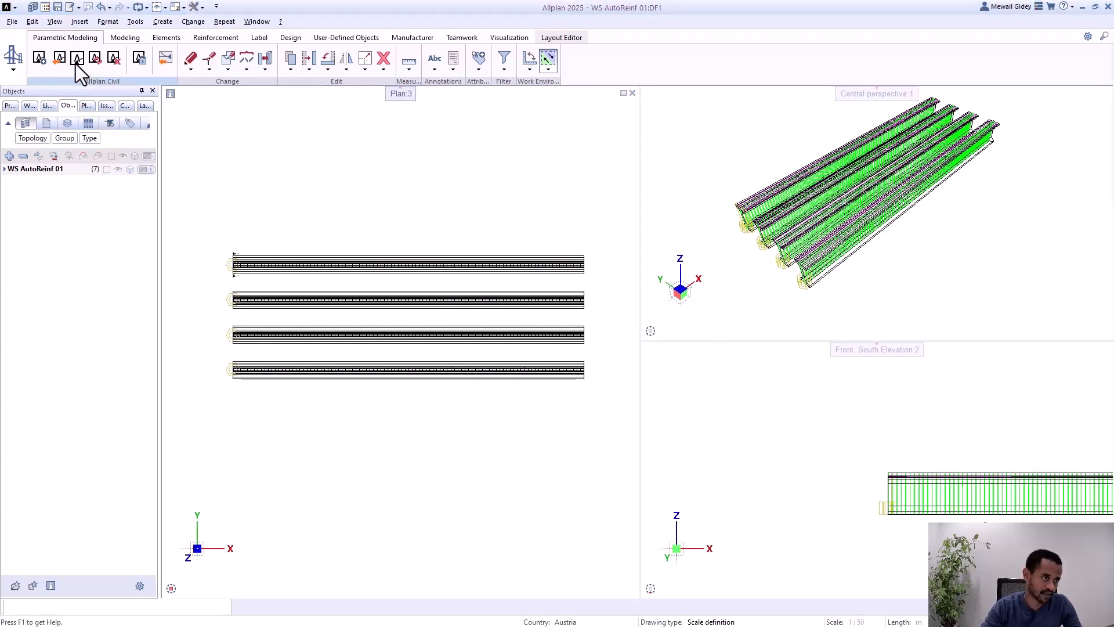
key(alt+Tab)
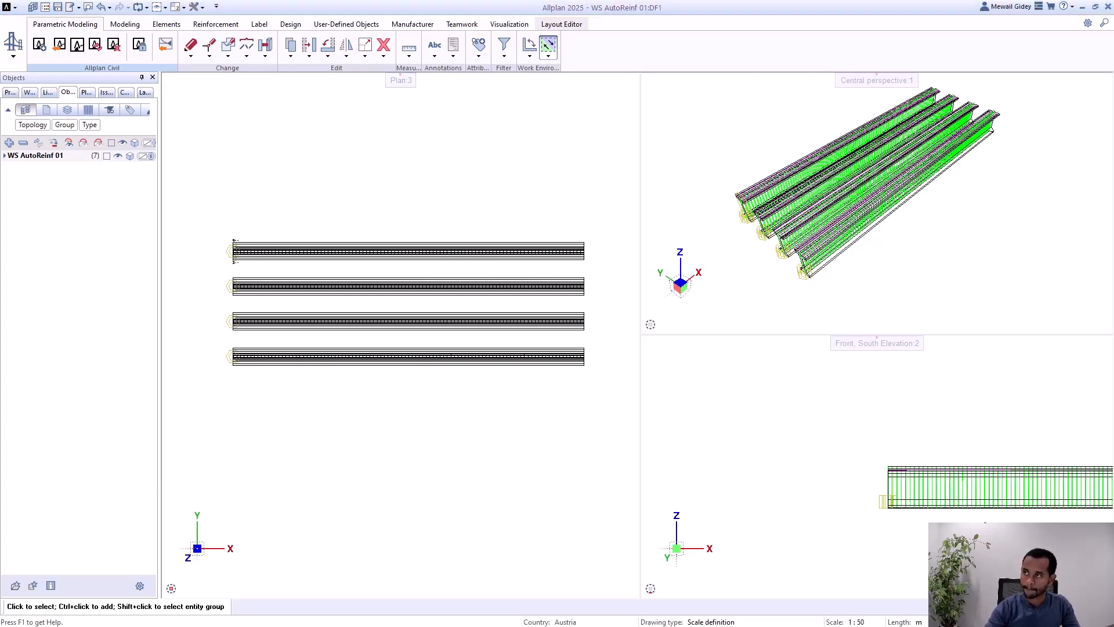
drag(609, 626, 503, 252)
double_click(503, 252)
scroll(475, 267, down, 2)
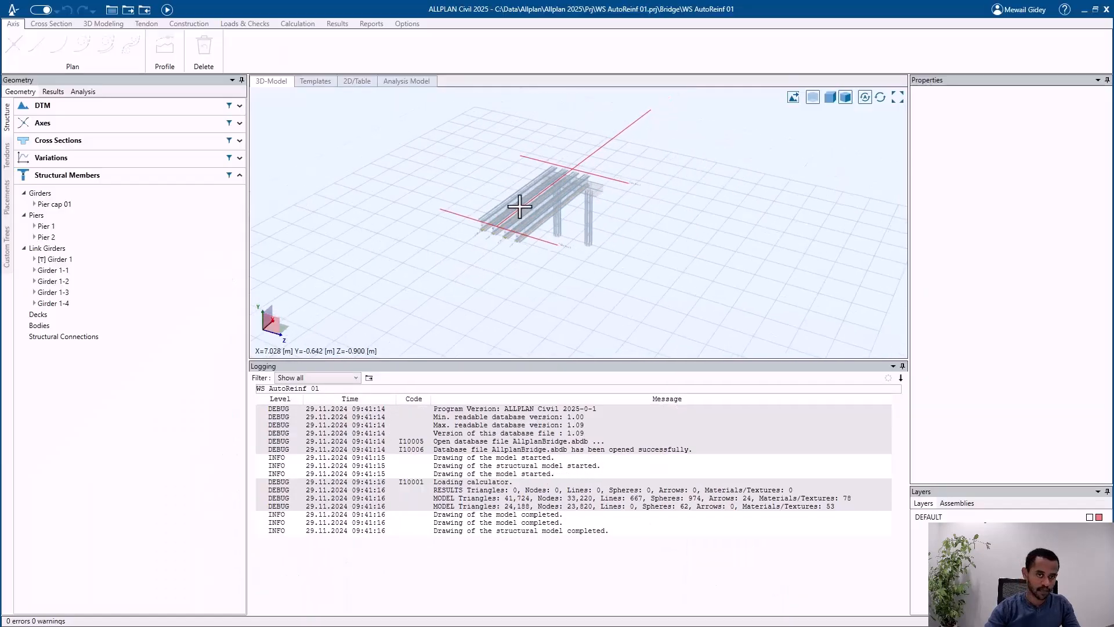
right_click(631, 164)
click(508, 131)
scroll(556, 151, up, 2)
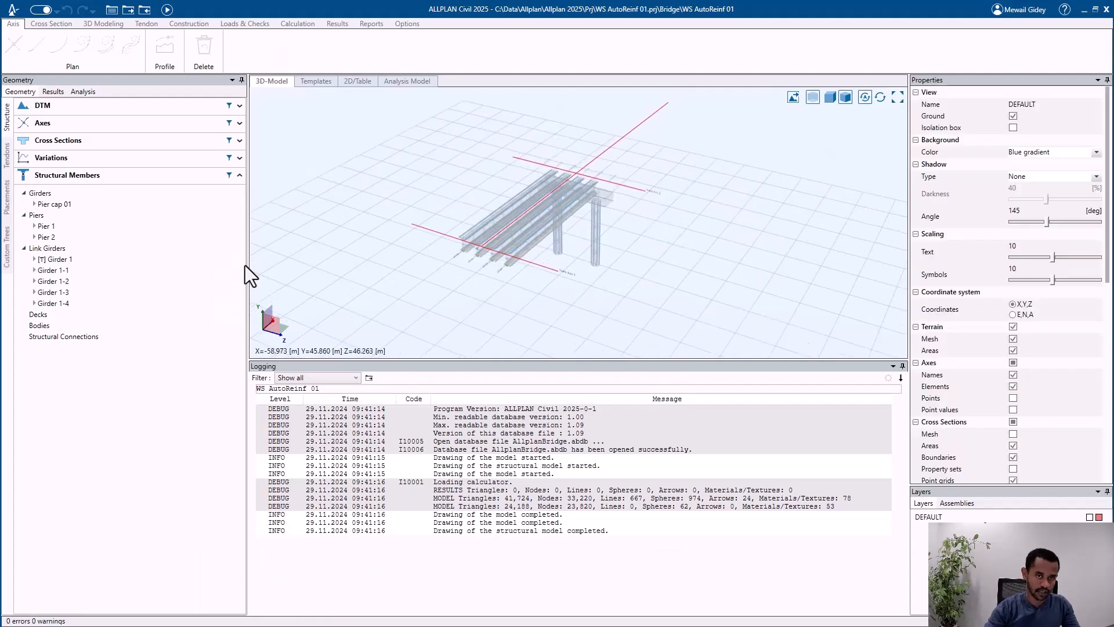
Step: Select Girder 1-1 and check the reference axes and stations of its two geometric positions
click(154, 271)
scroll(548, 189, up, 2)
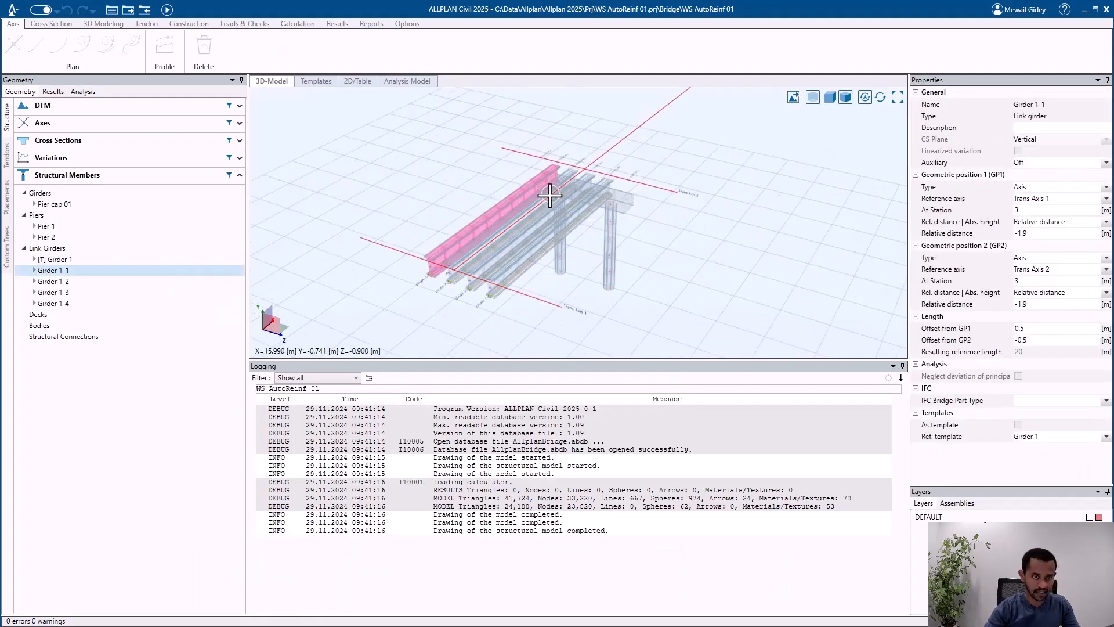
scroll(423, 218, up, 3)
scroll(325, 226, up, 4)
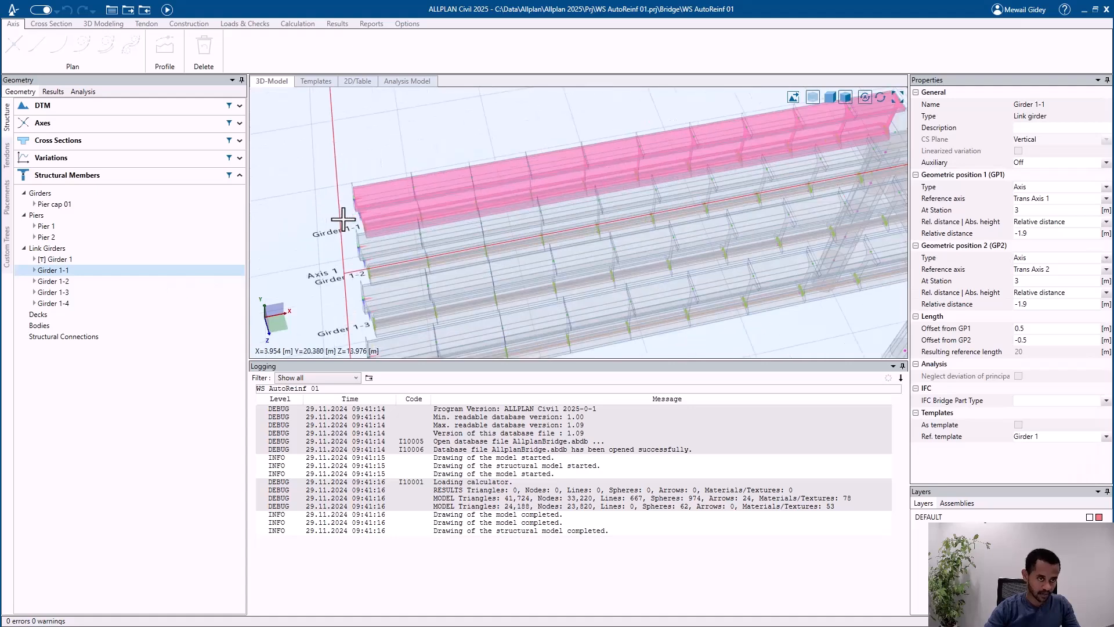
scroll(325, 231, down, 3)
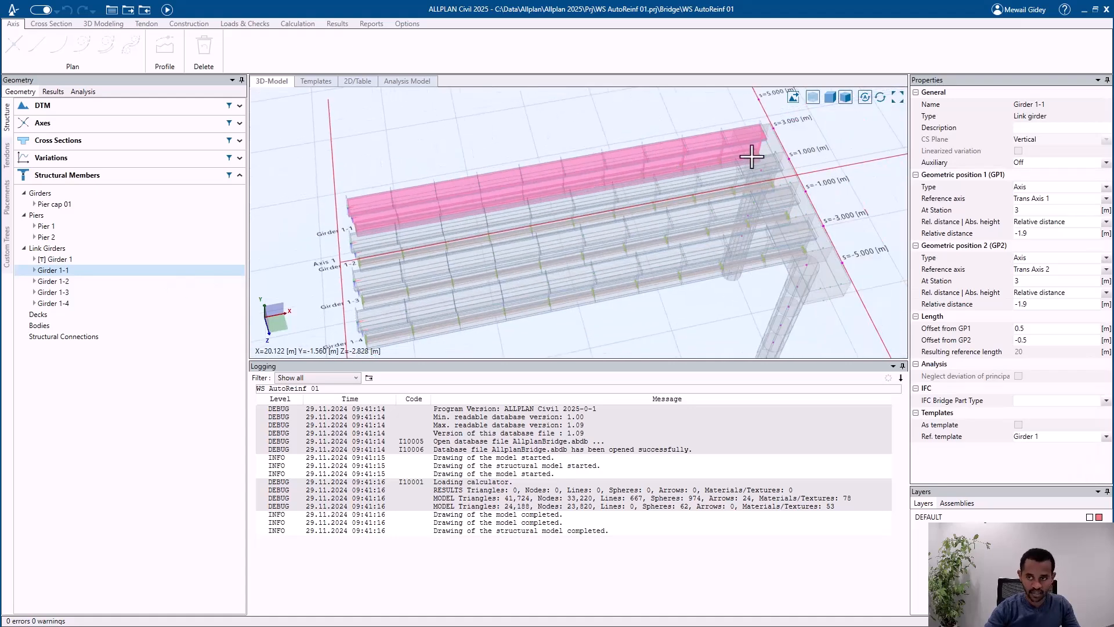
click(1063, 199)
click(1053, 209)
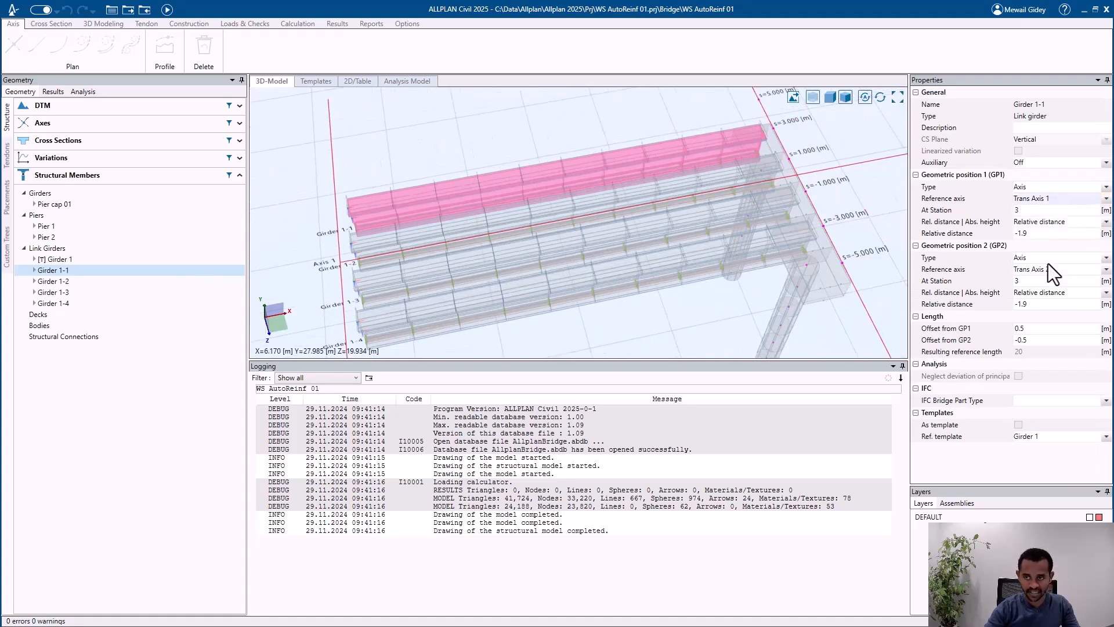
scroll(691, 192, down, 3)
scroll(695, 178, up, 1)
scroll(520, 250, down, 3)
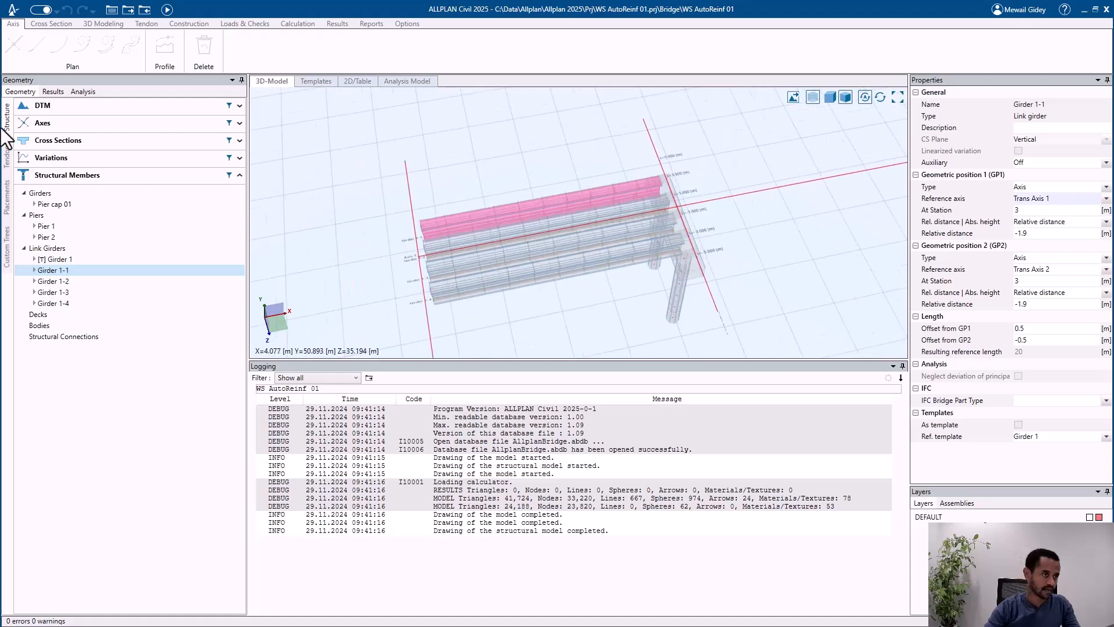
Step: Set the relative plan angle of Trans Axis 2 to 30 degrees and recalculate the model
click(83, 124)
click(75, 174)
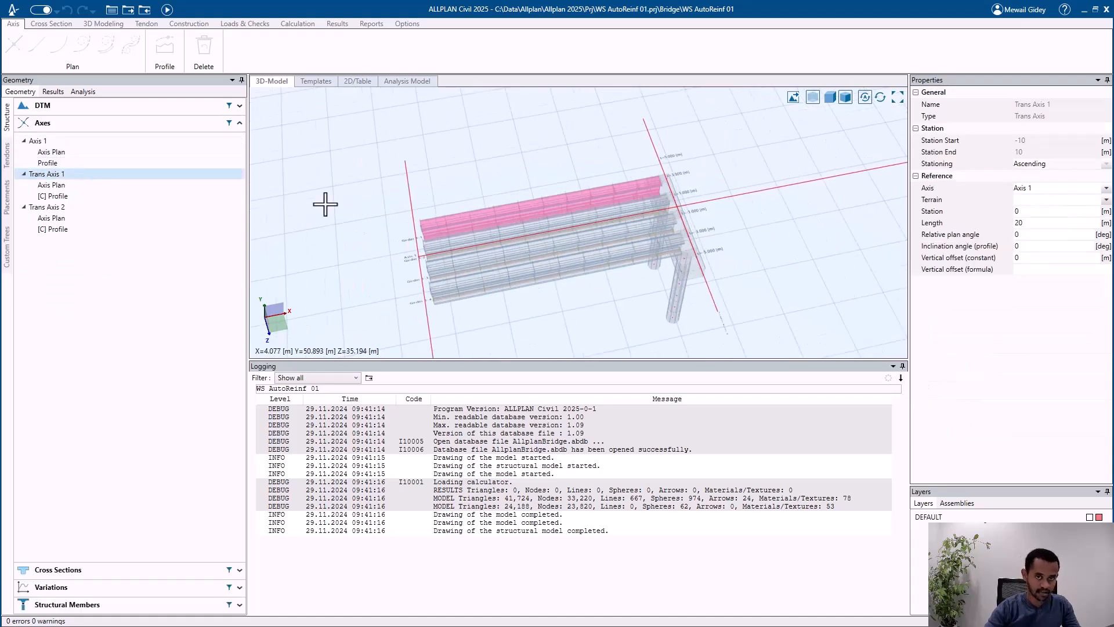
click(126, 208)
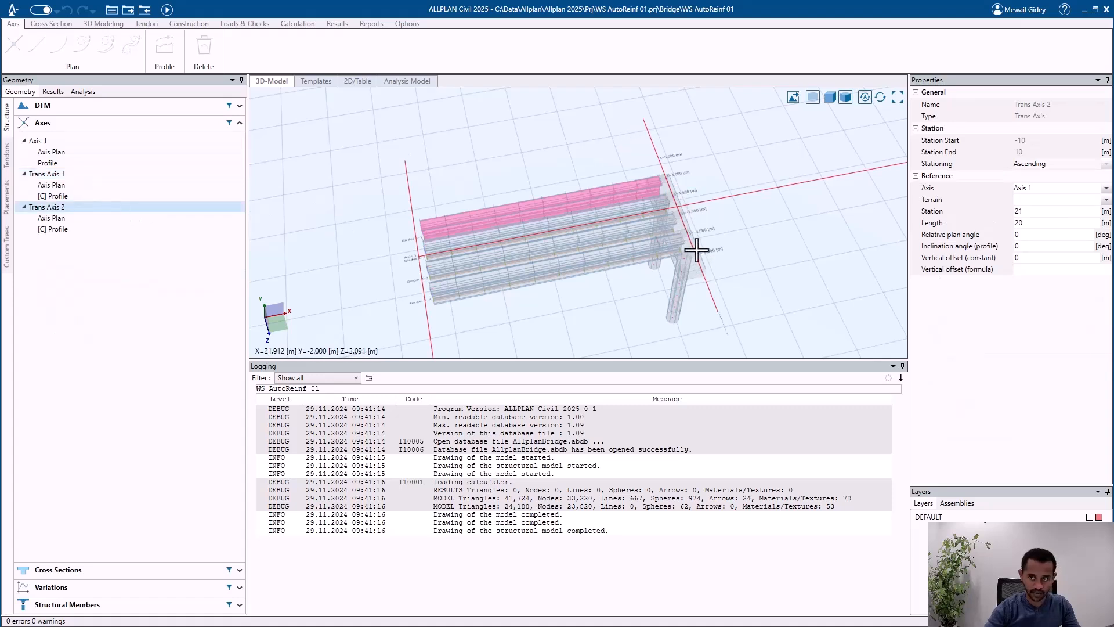
click(1034, 235)
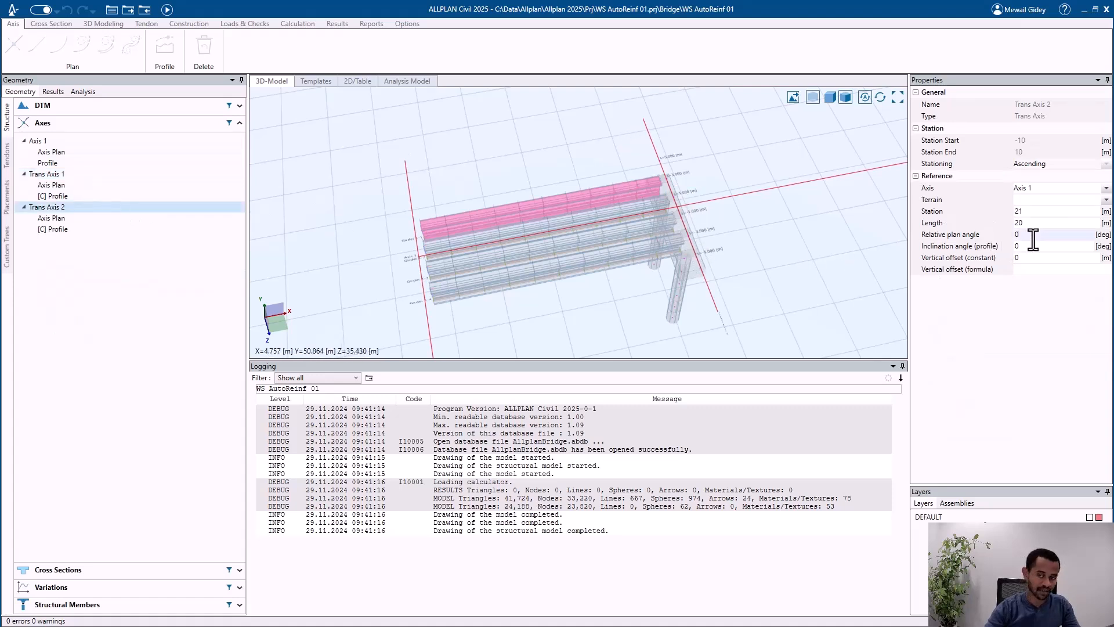
double_click(1033, 235)
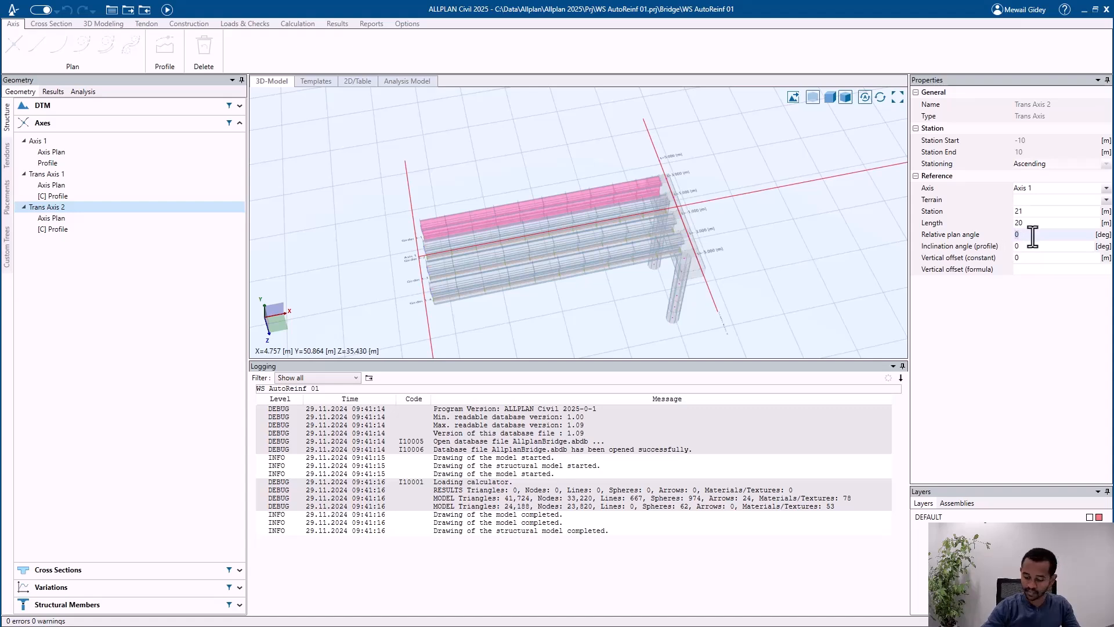
text(30)
key(Tab)
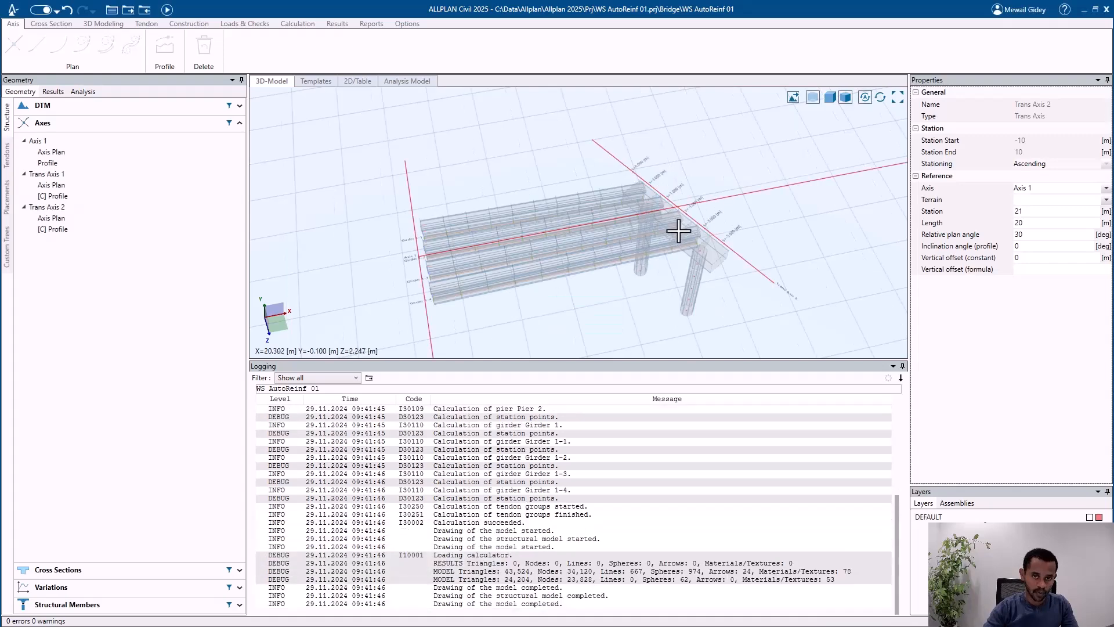
Step: Turn off the transparent display and view the girders and the skewed pier cap from above
click(812, 97)
middle_drag(669, 231, 671, 203)
scroll(527, 256, up, 5)
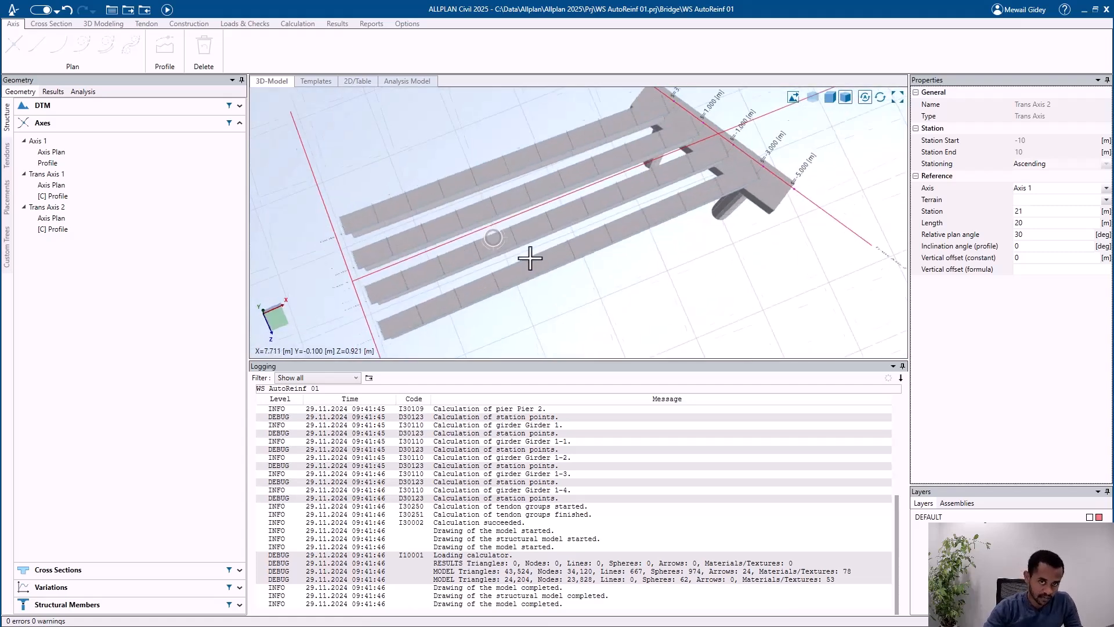
Step: Switch to Allplan and update the transferred girders and their reinforcement from the skewed bridge model
middle_drag(535, 257, 367, 186)
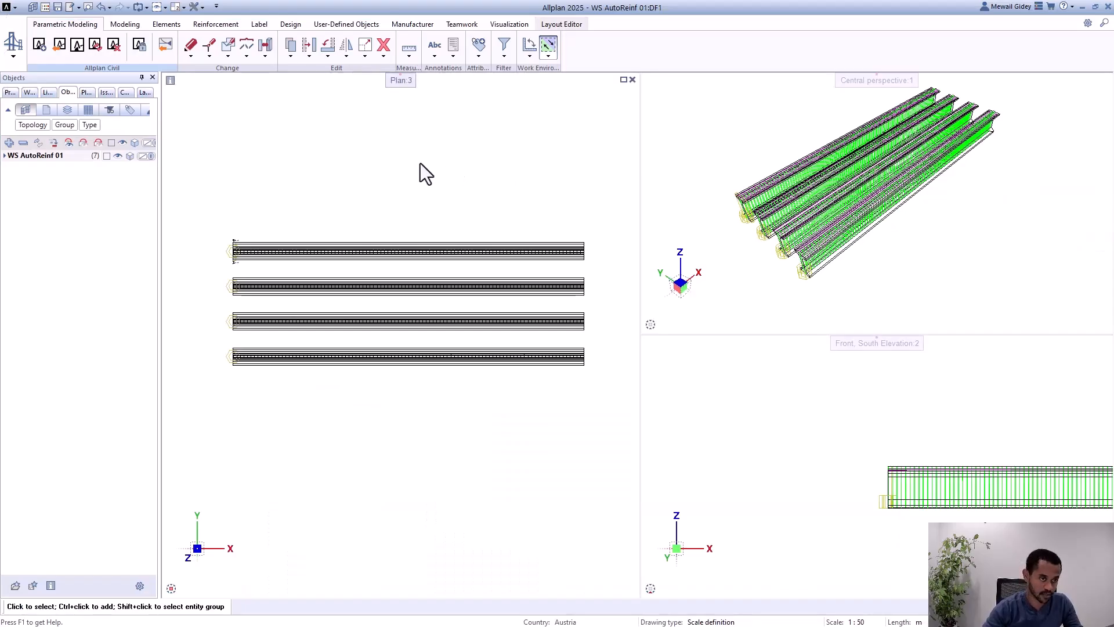
click(95, 44)
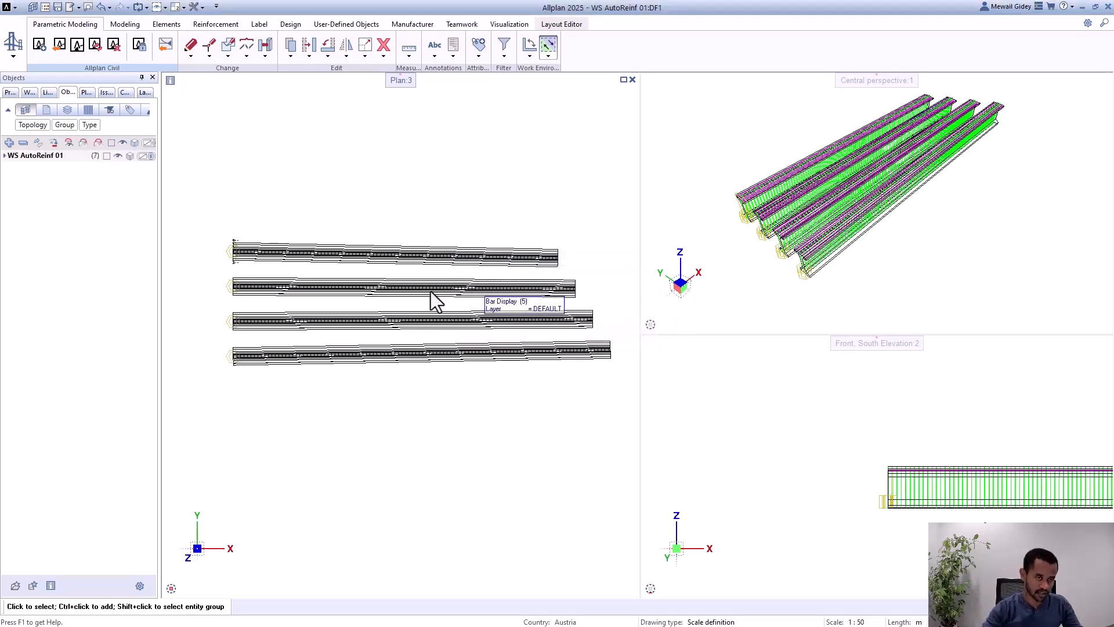
scroll(567, 254, up, 4)
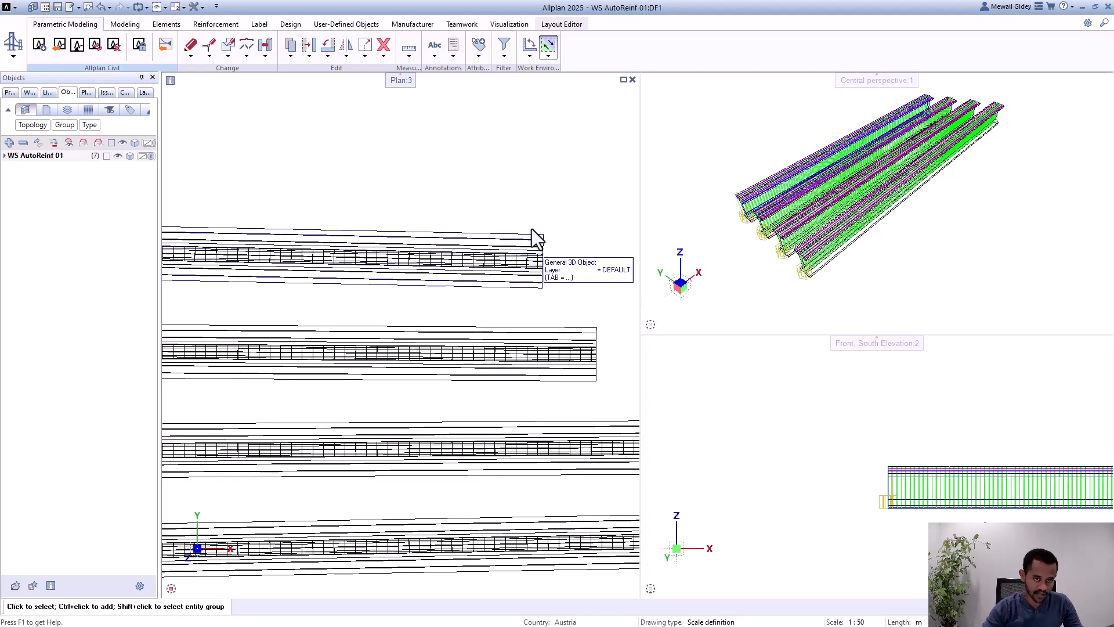
scroll(532, 232, down, 6)
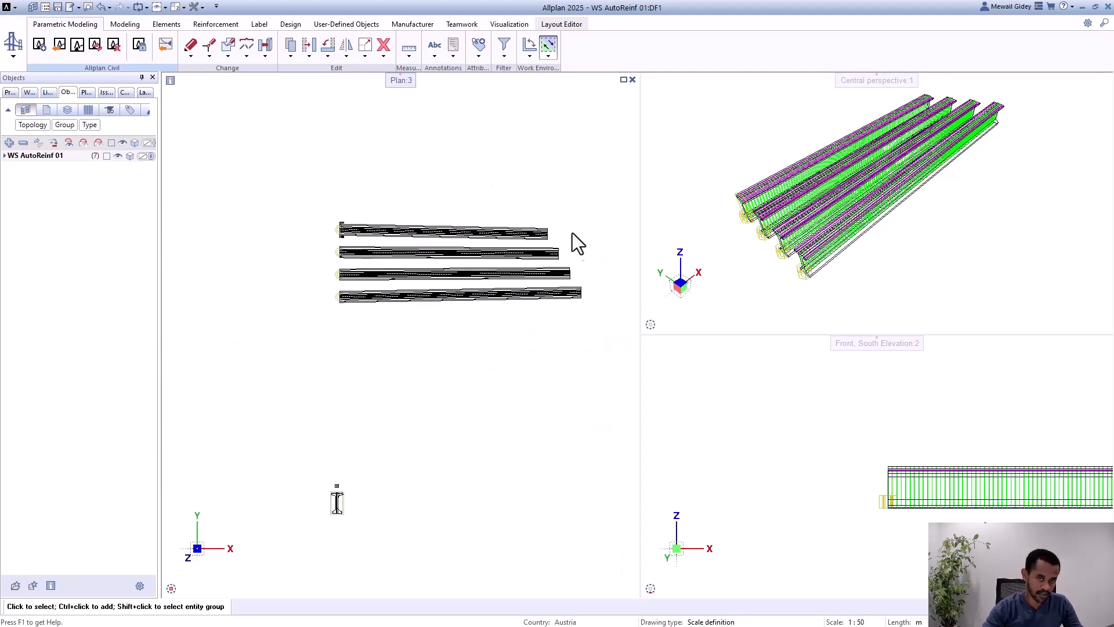
Step: Examine the reinforcement in section 1-1 and the start of the updated girders in plan
scroll(522, 279, down, 1)
scroll(398, 434, up, 5)
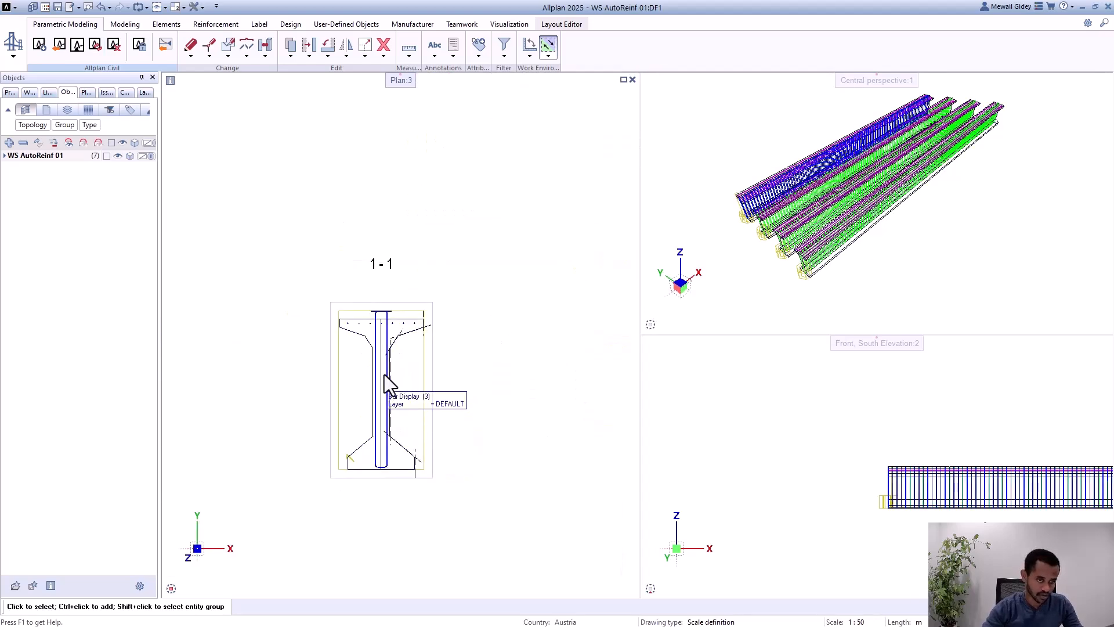
scroll(385, 375, up, 3)
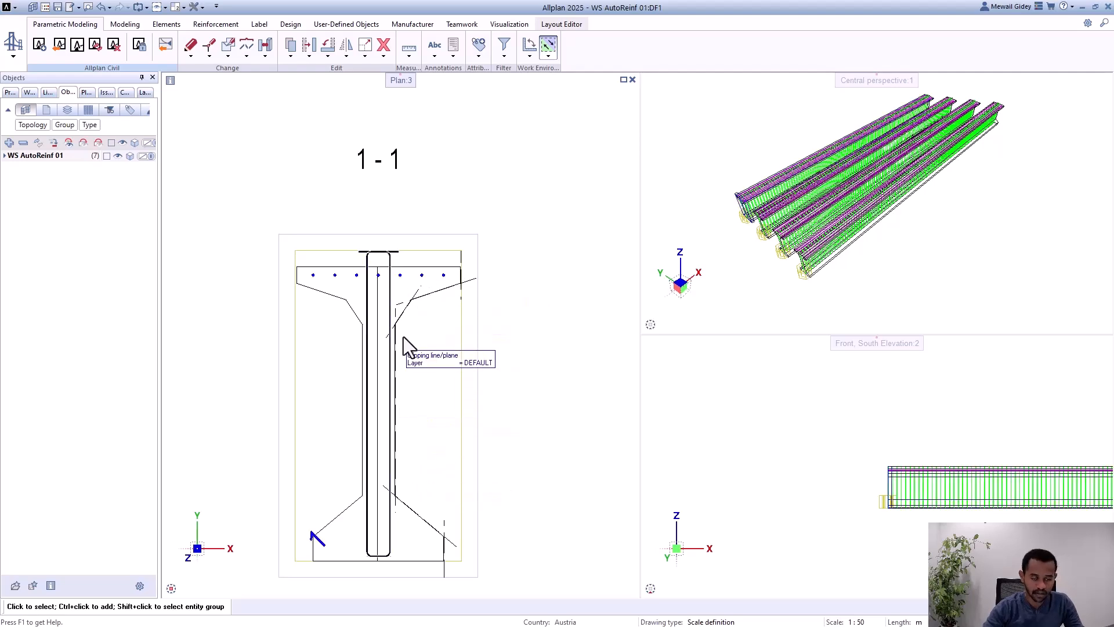
scroll(364, 363, down, 2)
scroll(364, 363, up, 2)
scroll(337, 394, down, 3)
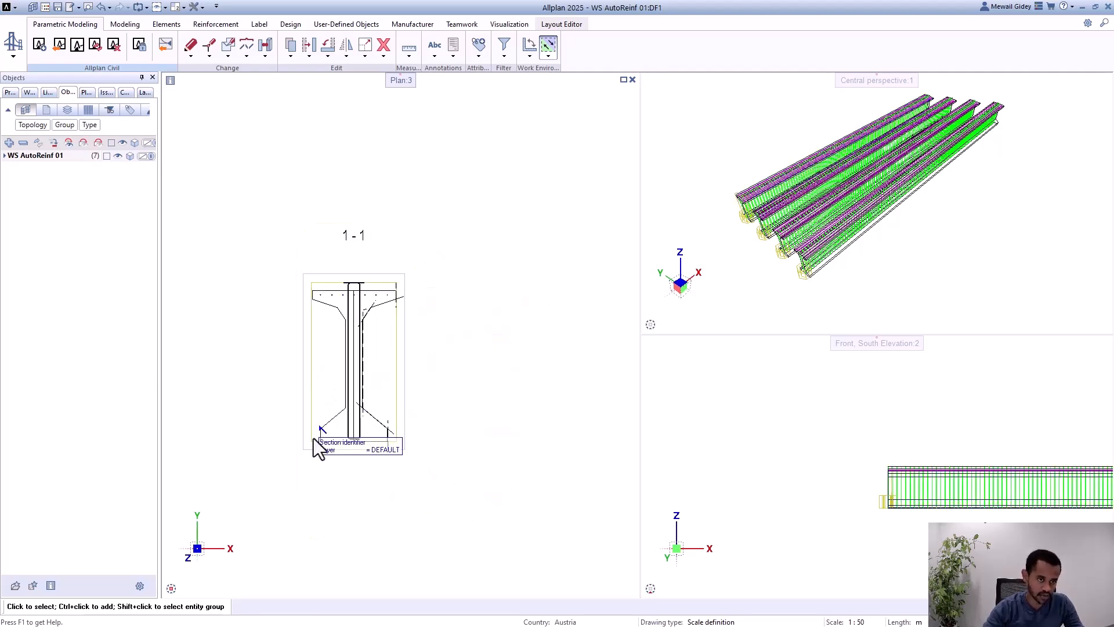
scroll(318, 432, up, 1)
scroll(328, 395, up, 2)
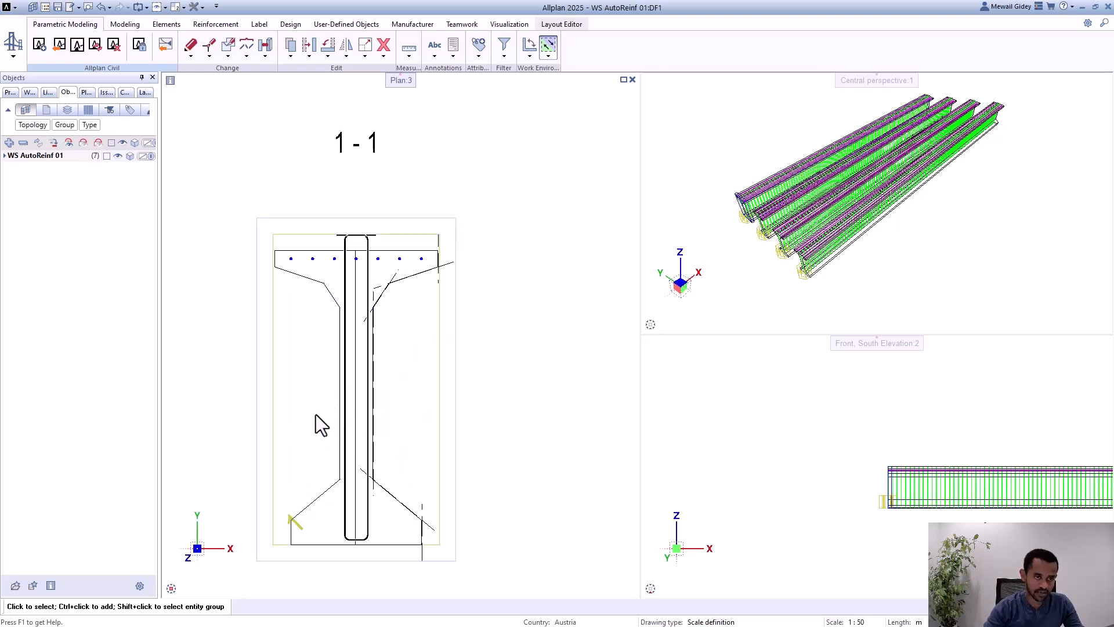
scroll(299, 441, down, 5)
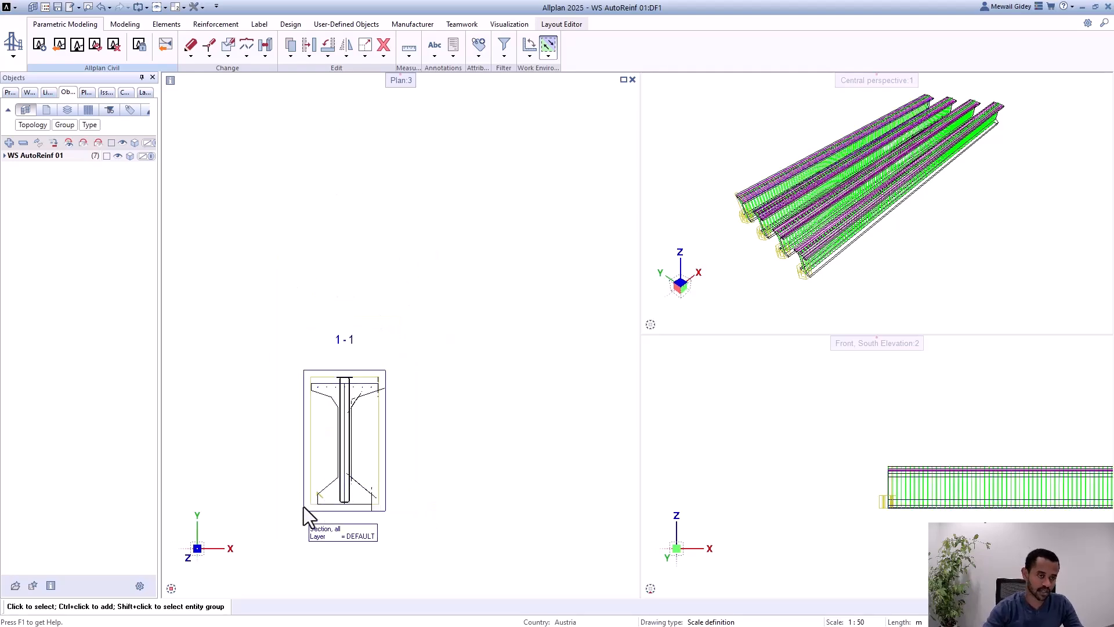
middle_drag(383, 272, 358, 415)
scroll(343, 207, up, 2)
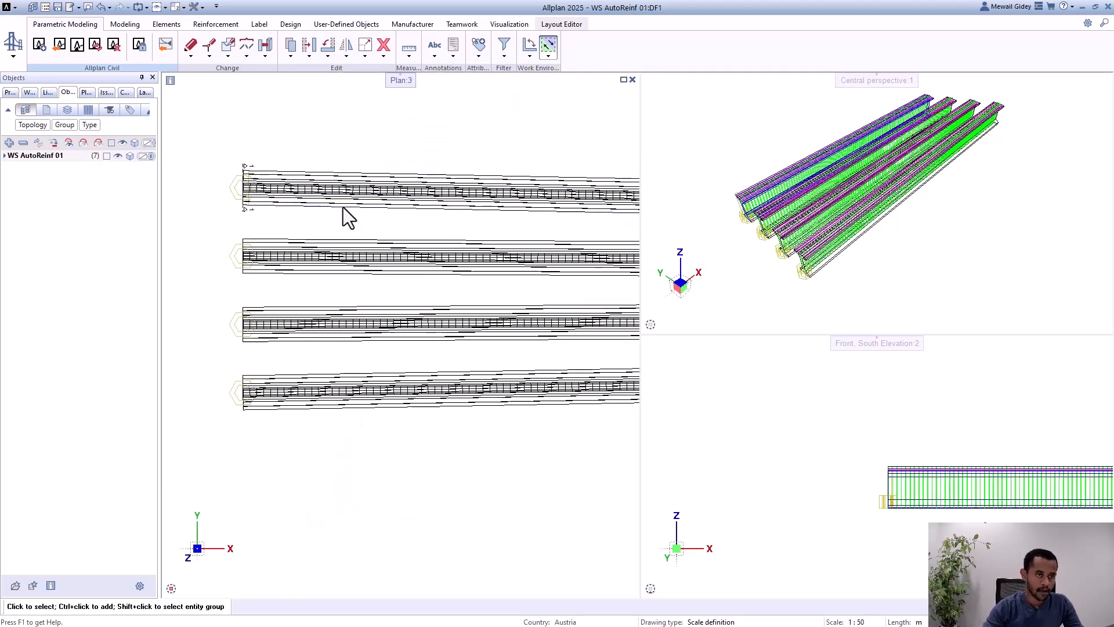
middle_drag(349, 221, 322, 256)
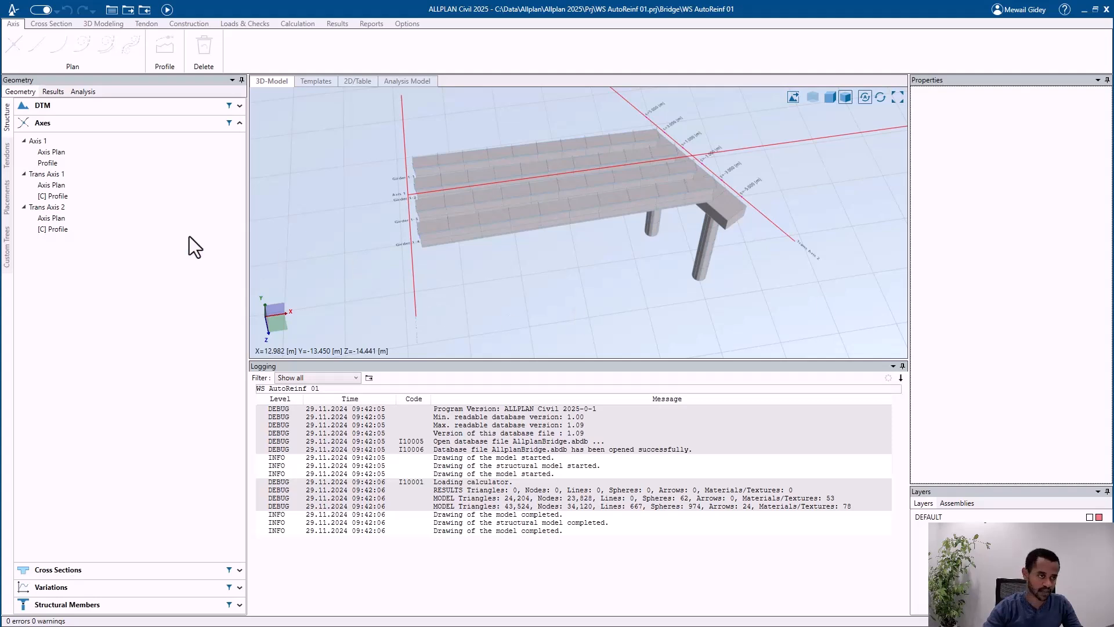
Step: Switch to ALLPLAN Civil, check the variation table of template Girder 1 and display the template girder itself
click(70, 125)
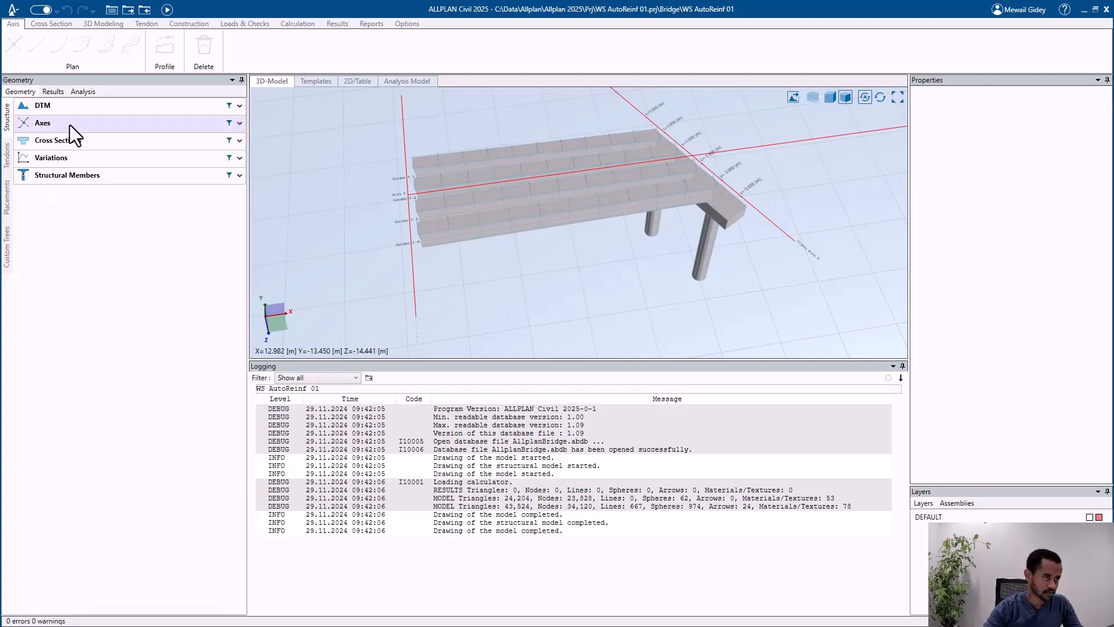
click(75, 138)
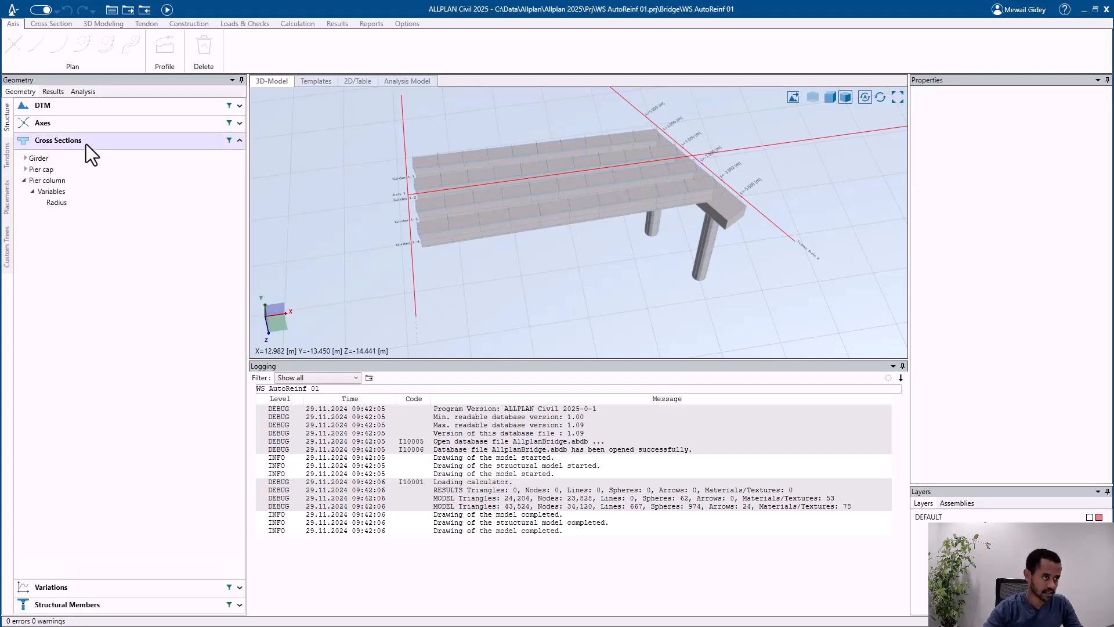
scroll(452, 204, up, 2)
middle_drag(458, 206, 490, 203)
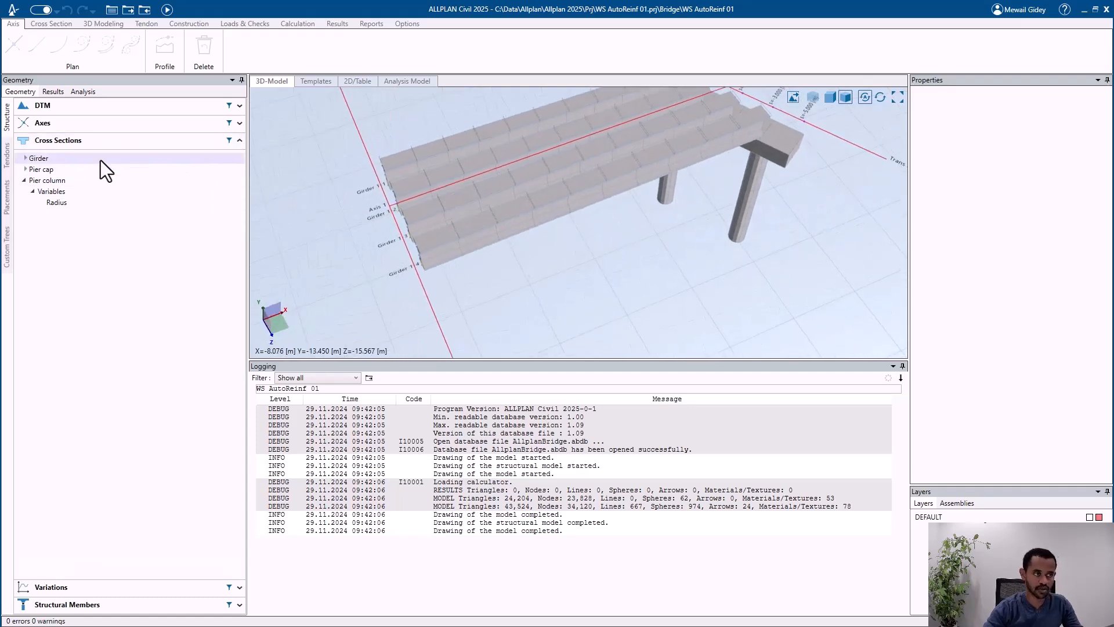
click(110, 145)
click(83, 180)
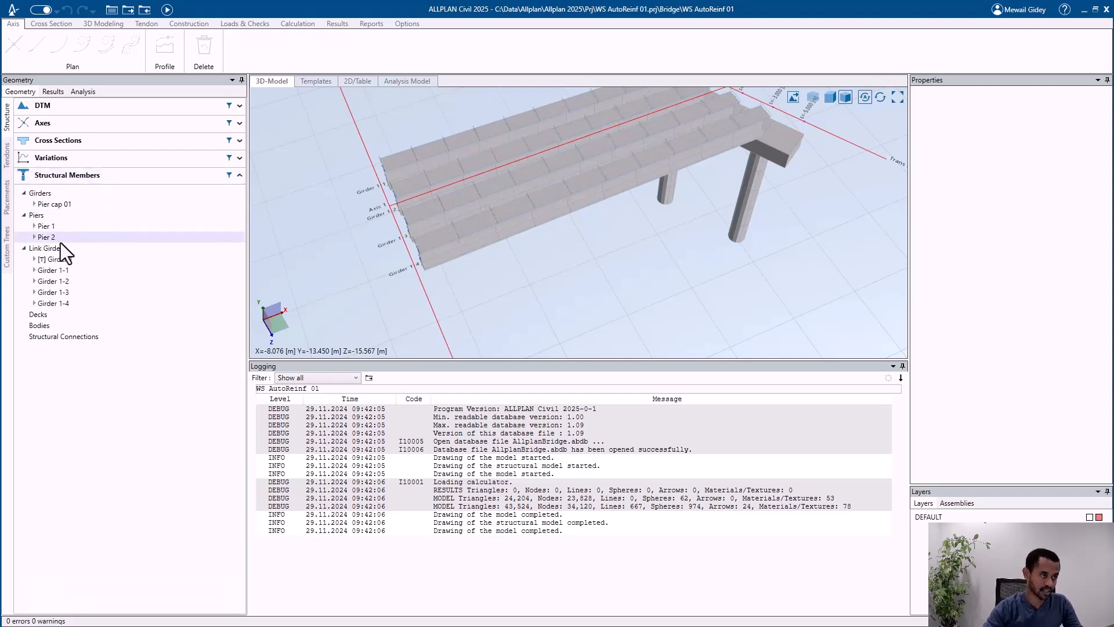
click(33, 260)
click(60, 291)
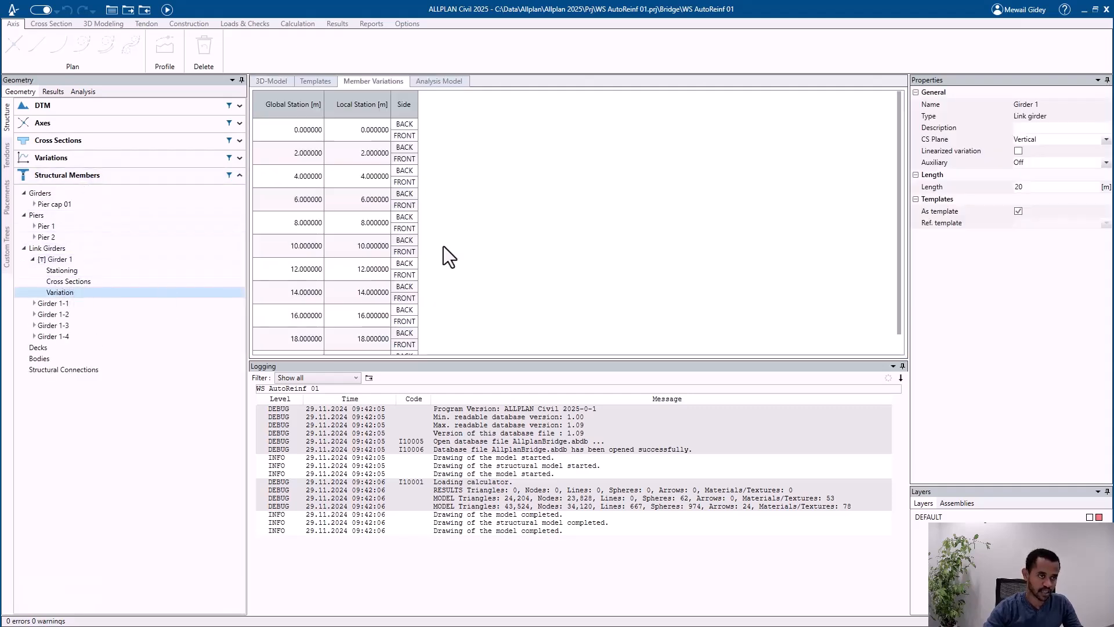
click(62, 258)
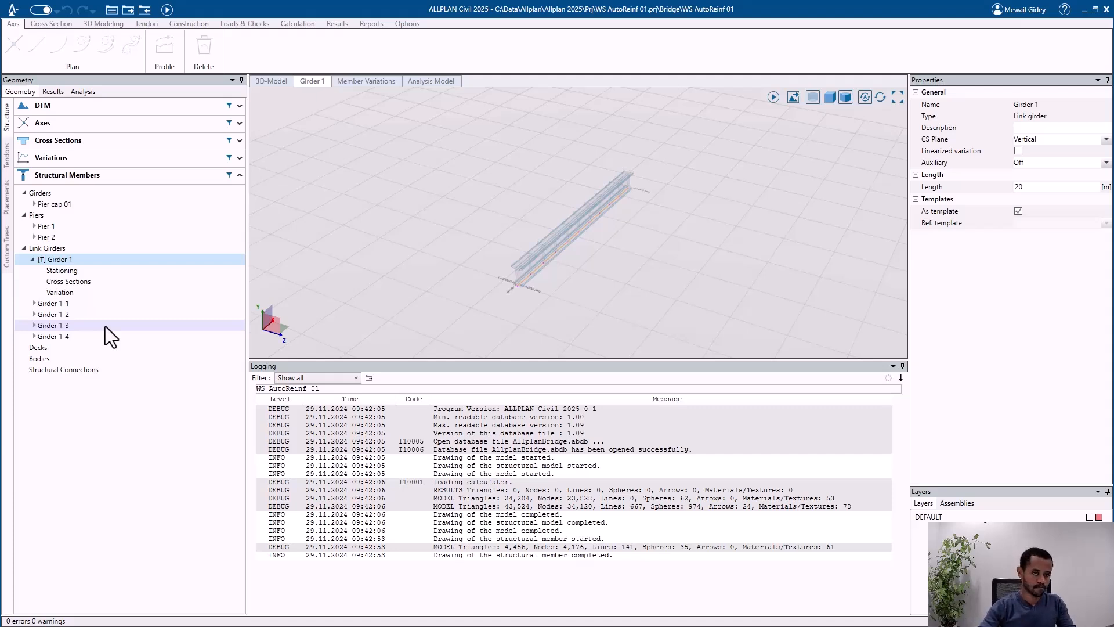
Step: Compare with the girder plan in Allplan, then open Tendon 1 of Tendon Group 1 in ALLPLAN Civil and inspect the tendons at the girder ends
click(1083, 9)
scroll(403, 256, down, 2)
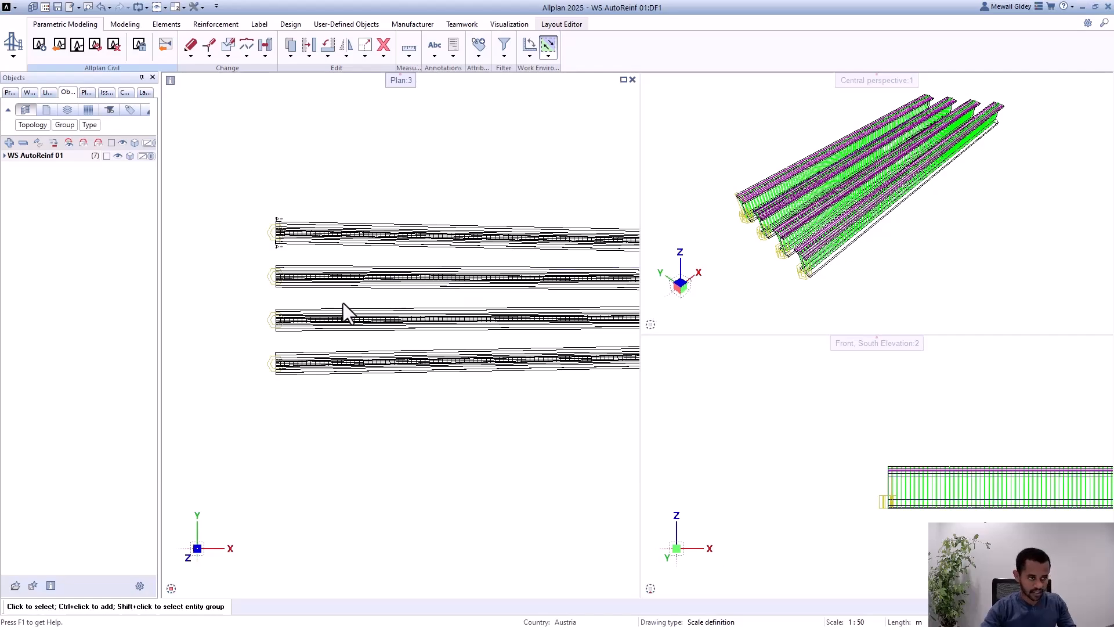
key(alt+Tab)
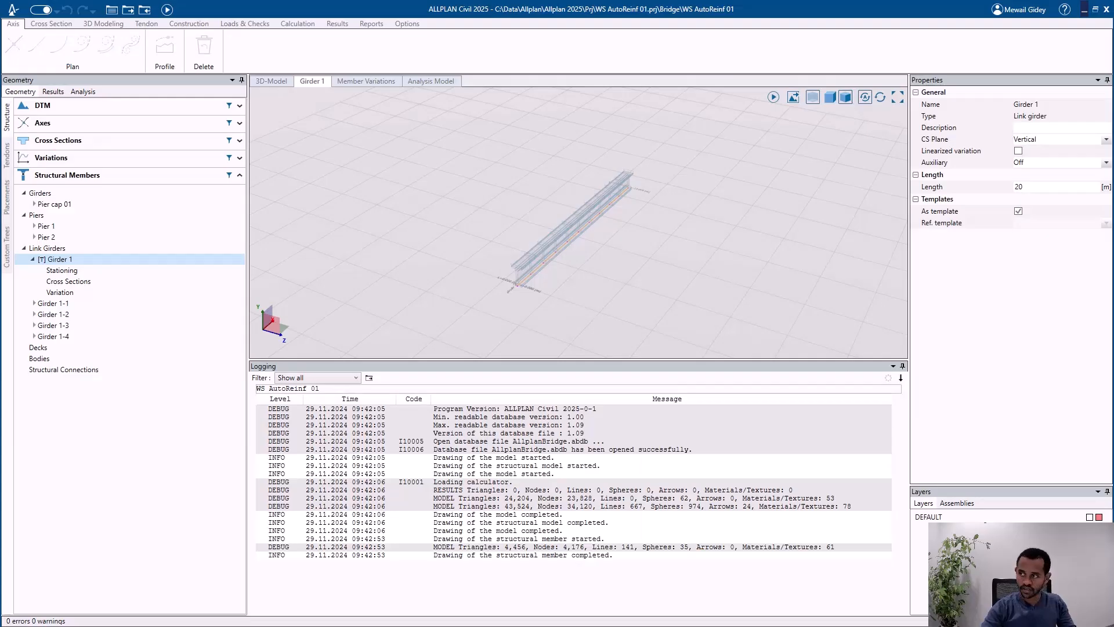
click(7, 157)
click(64, 119)
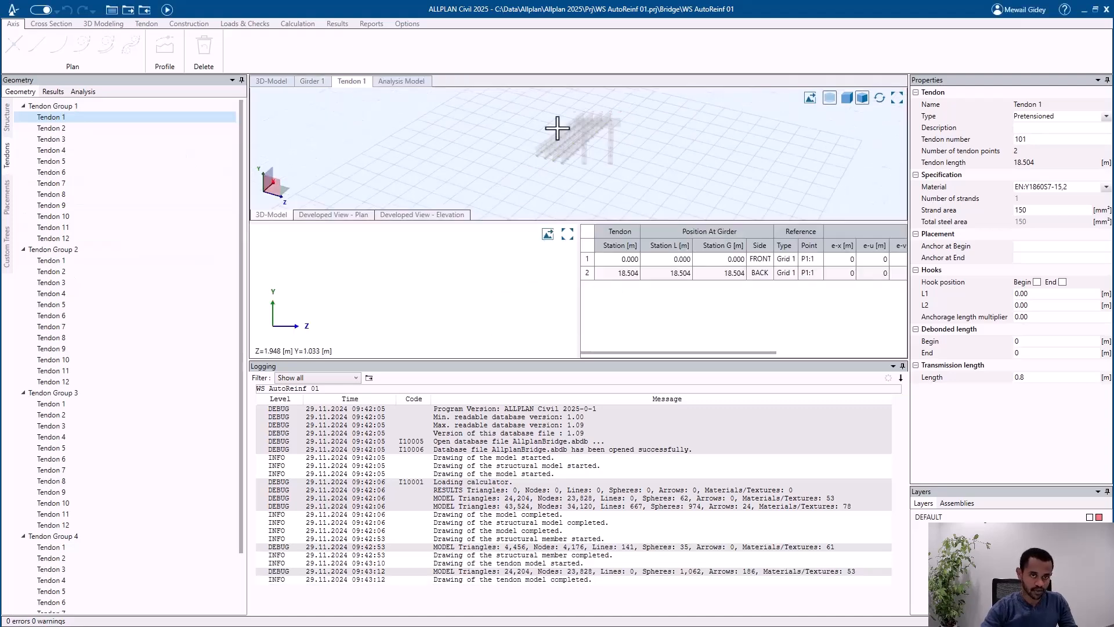
scroll(542, 141, up, 6)
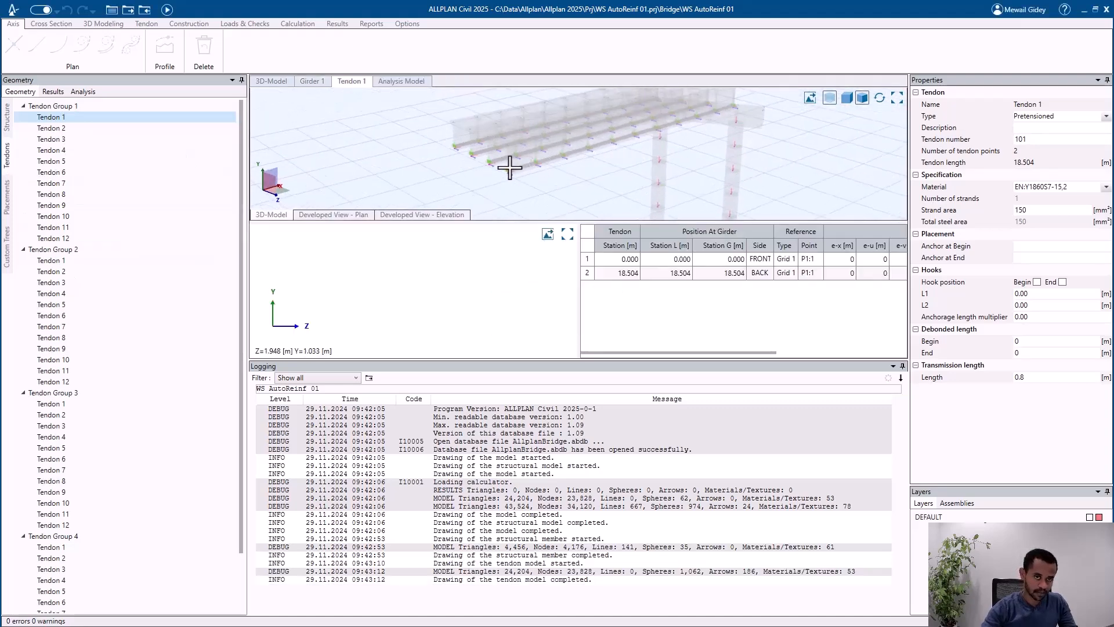
scroll(527, 170, up, 6)
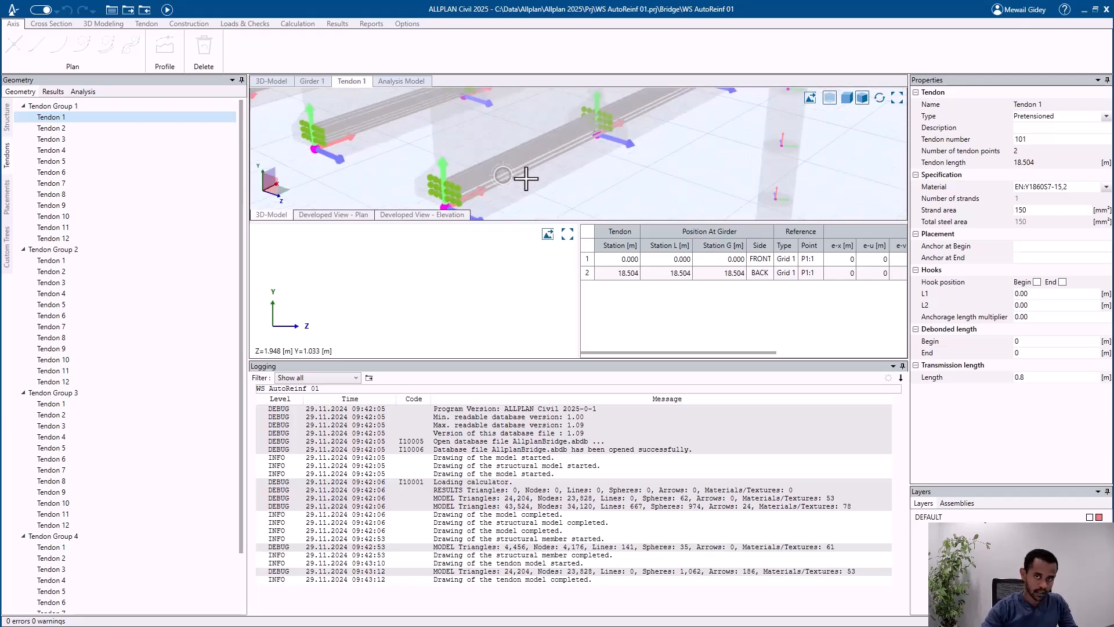
Step: Switch to Allplan, expand the WS AutoReinf 01 object structure and change the perspective view of the girders from wireframe to a shaded display
click(1084, 10)
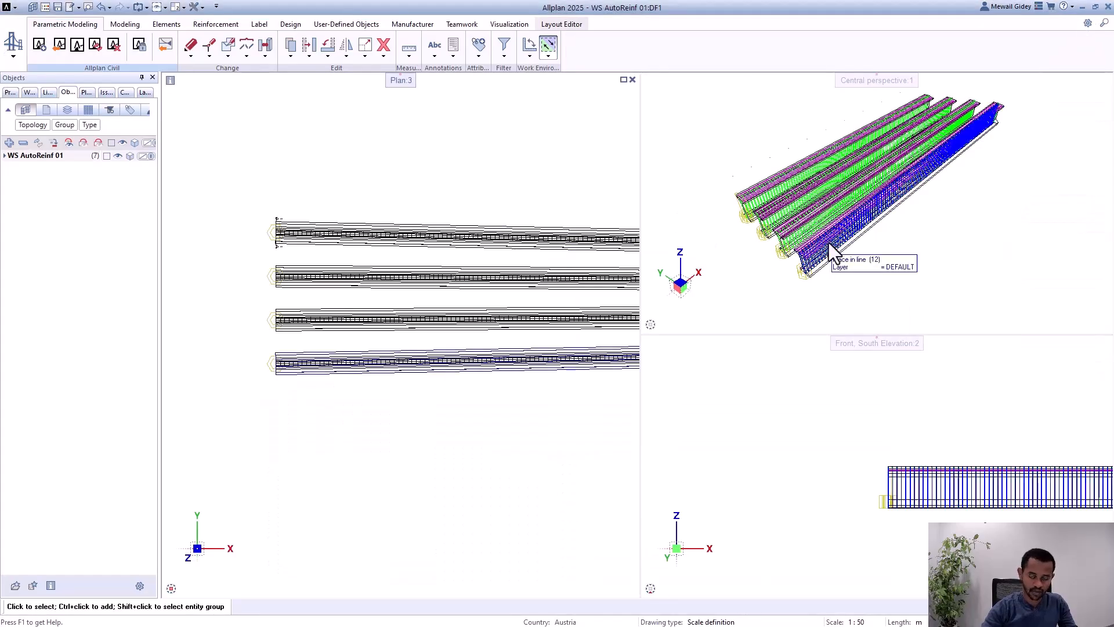
scroll(829, 235, up, 1)
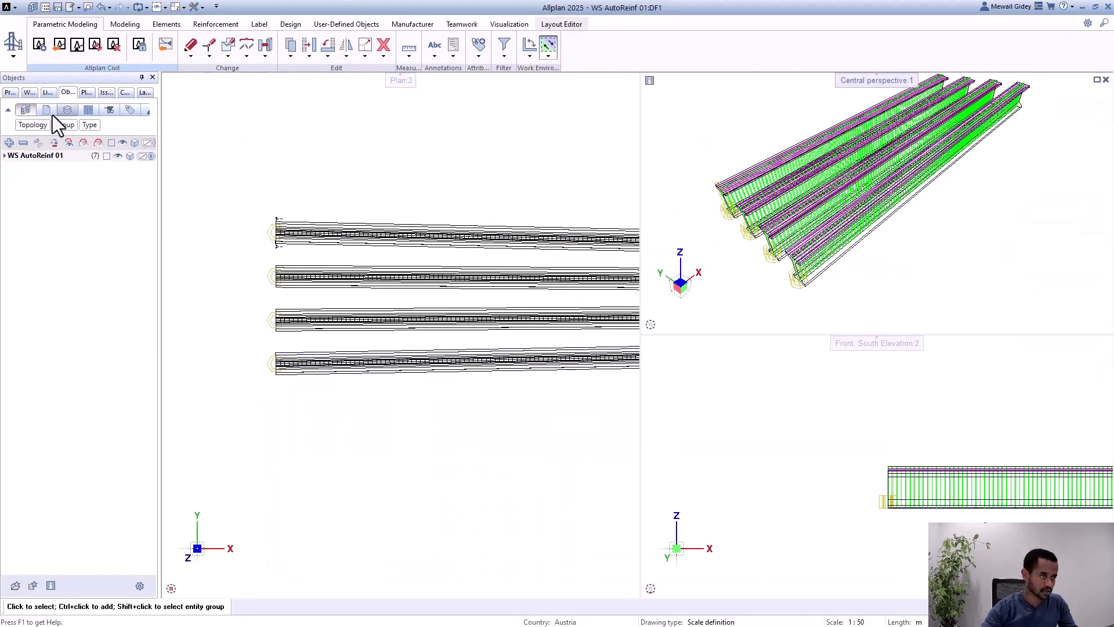
click(5, 155)
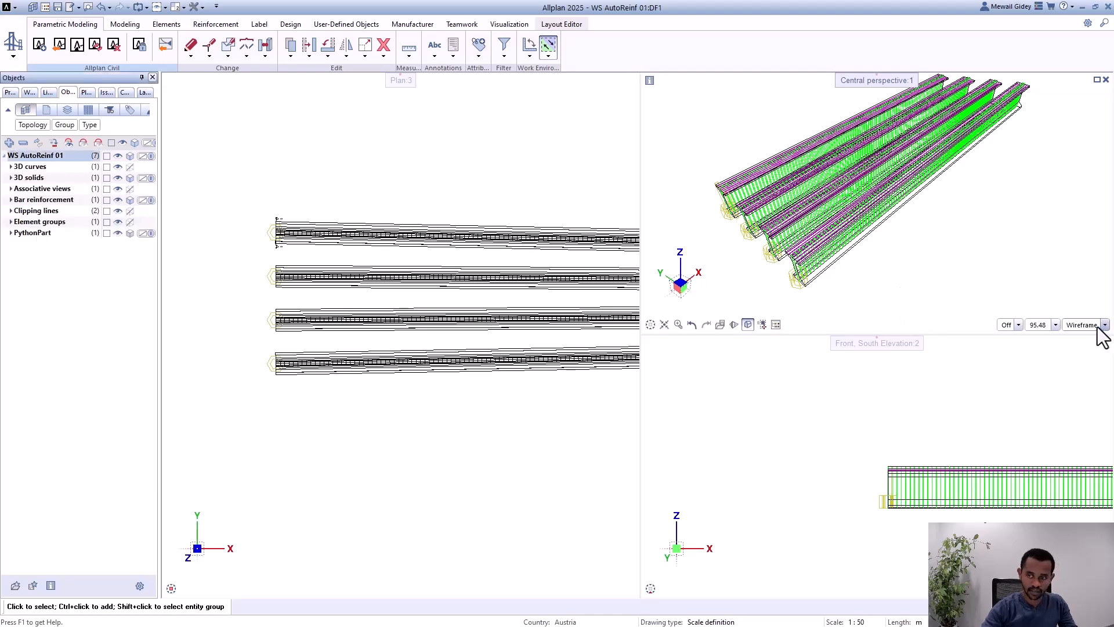
click(1104, 325)
click(1068, 295)
scroll(806, 270, up, 5)
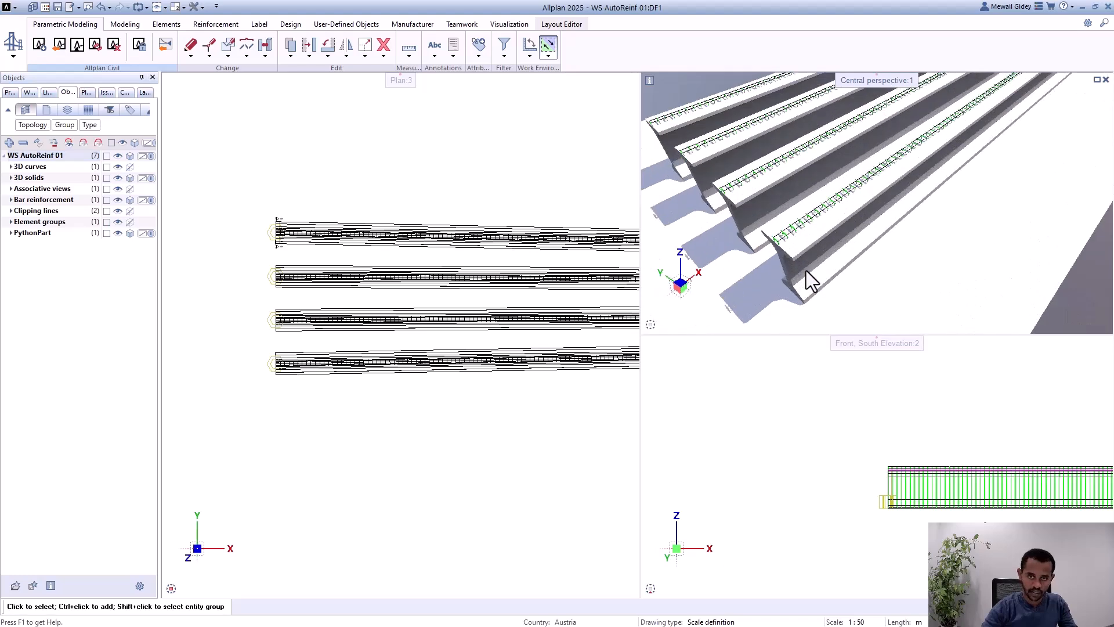
scroll(790, 284, up, 2)
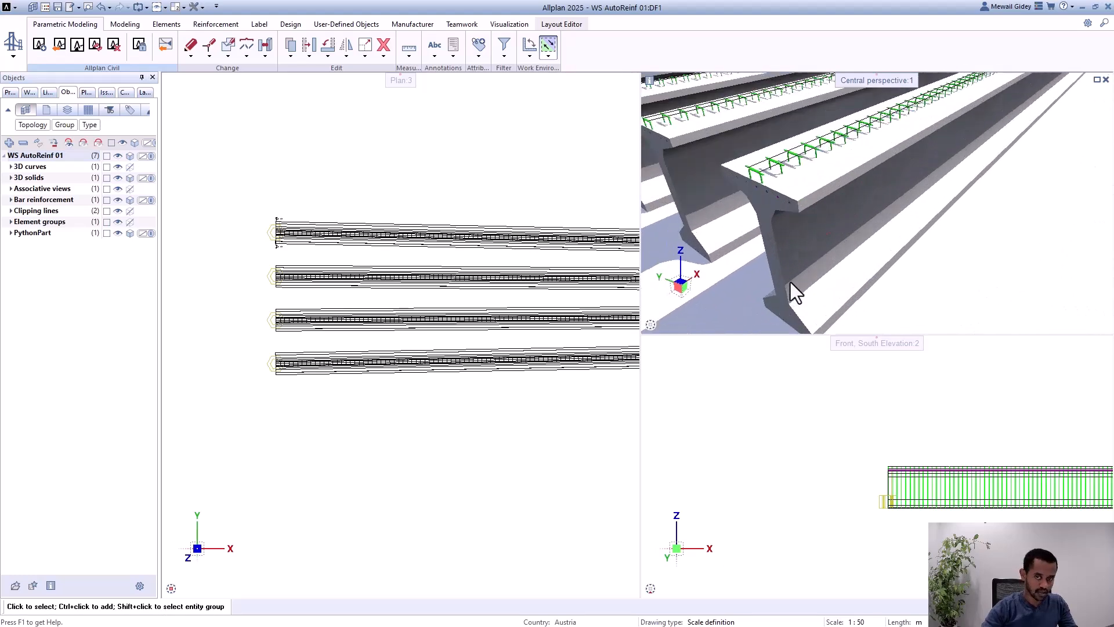
shift+middle_drag(809, 237, 821, 259)
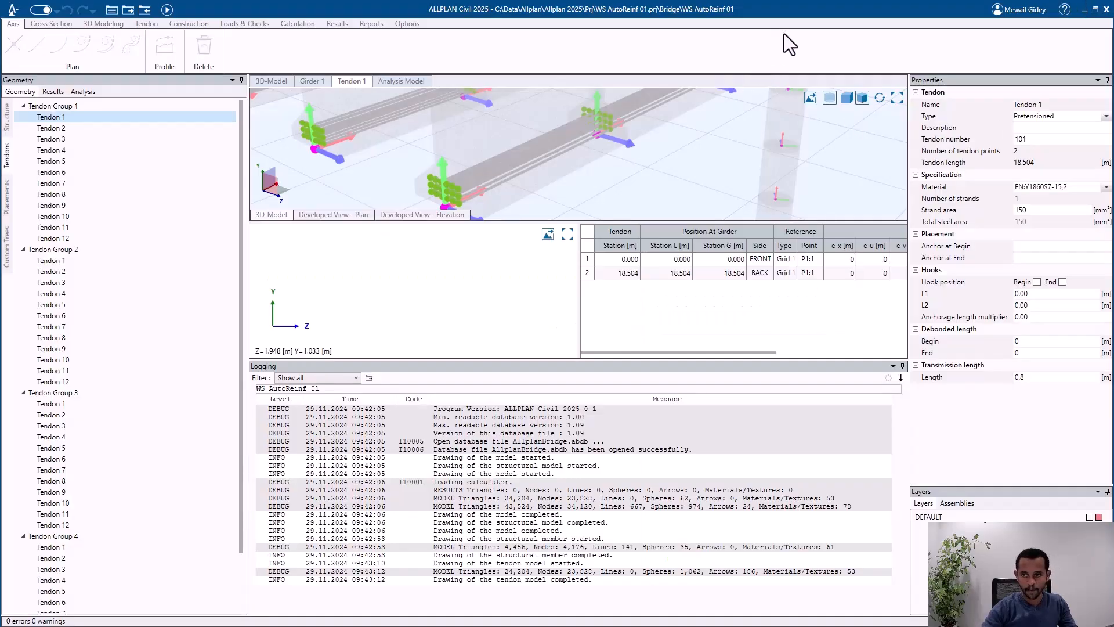
Step: Switch to ALLPLAN Civil, open the Girder cross section and select the point grid Grid 1 in the bottom flange
scroll(708, 169, up, 3)
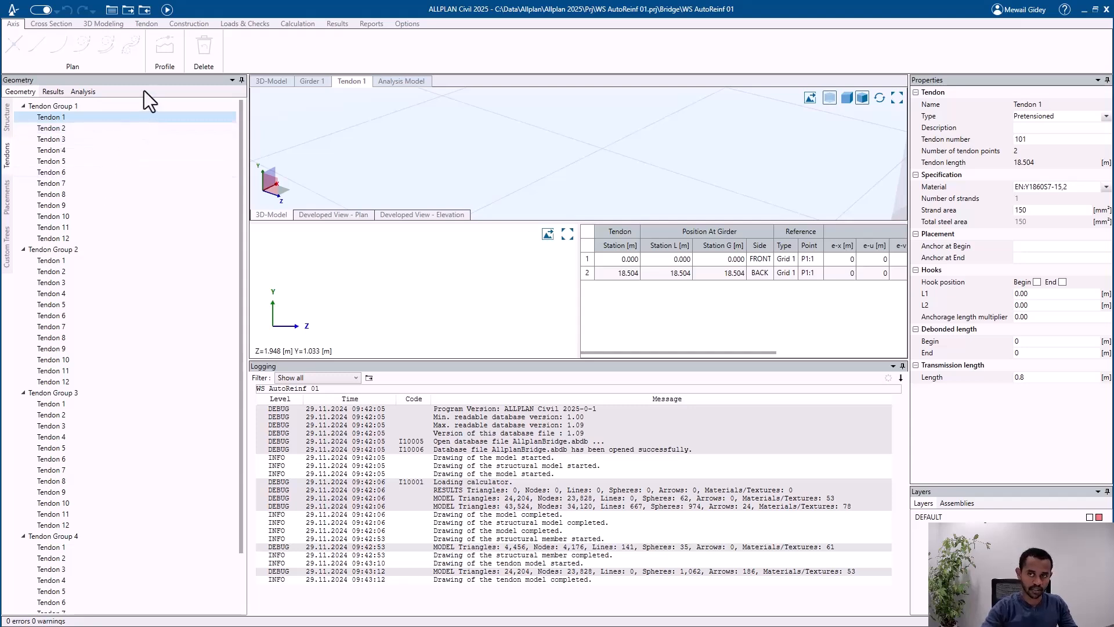
click(7, 116)
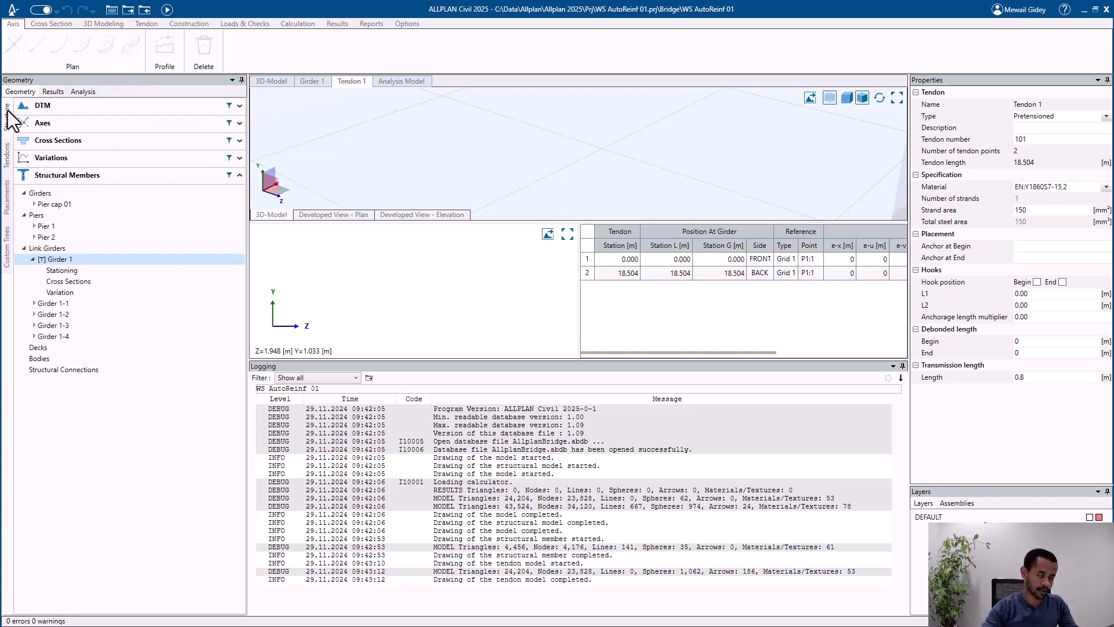
click(98, 142)
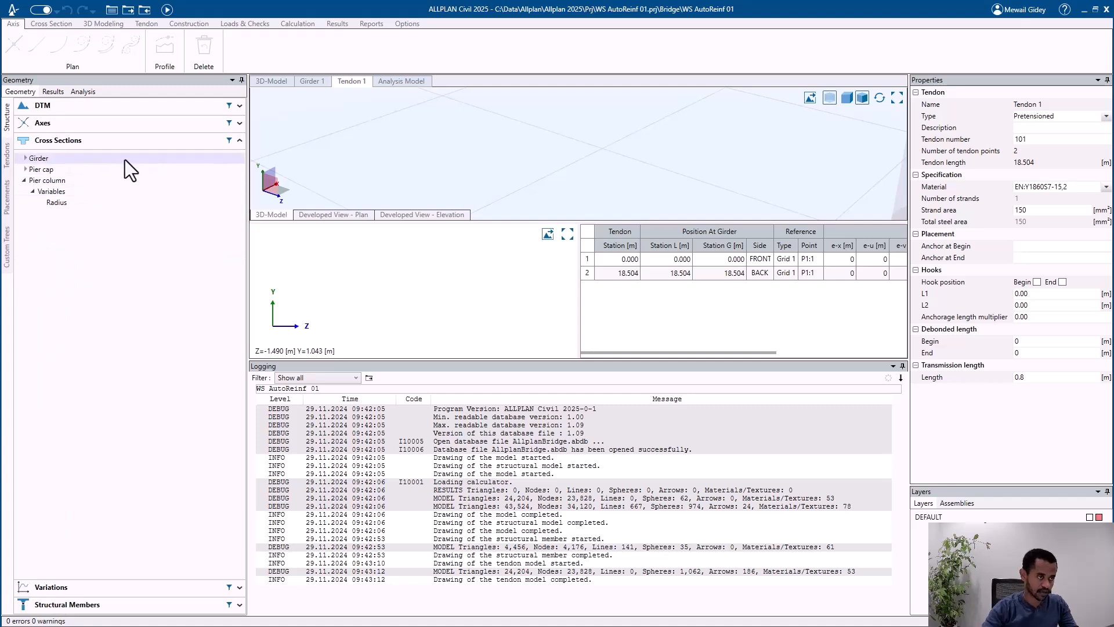
click(125, 158)
scroll(585, 308, up, 5)
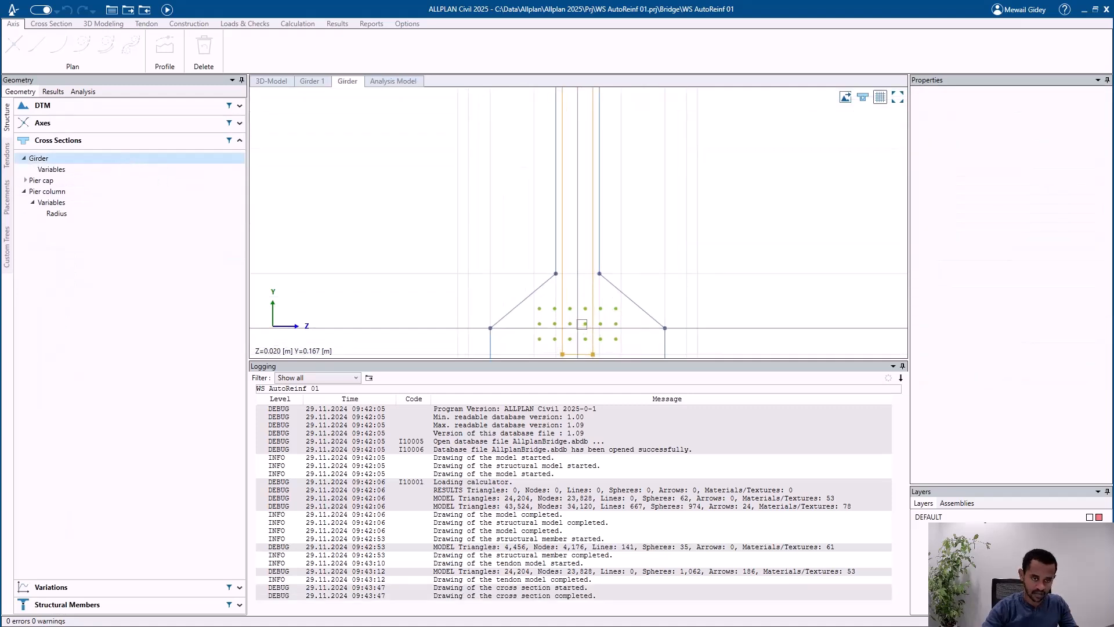
click(601, 323)
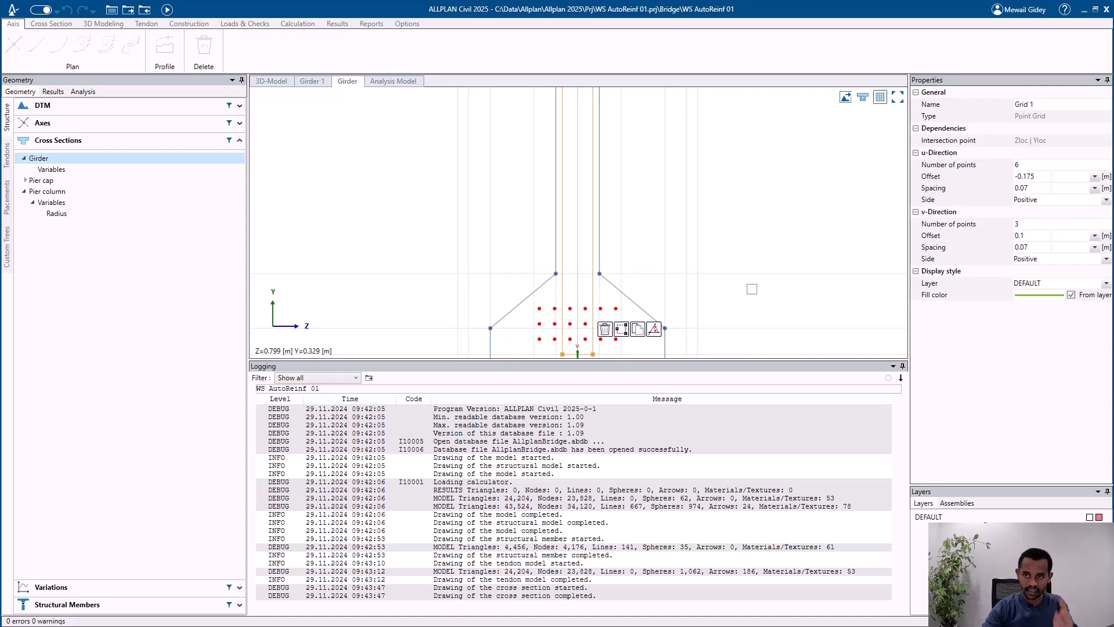
Step: Examine the tendon point grid in relation to the bottom flange and the complete girder cross section
scroll(706, 249, down, 2)
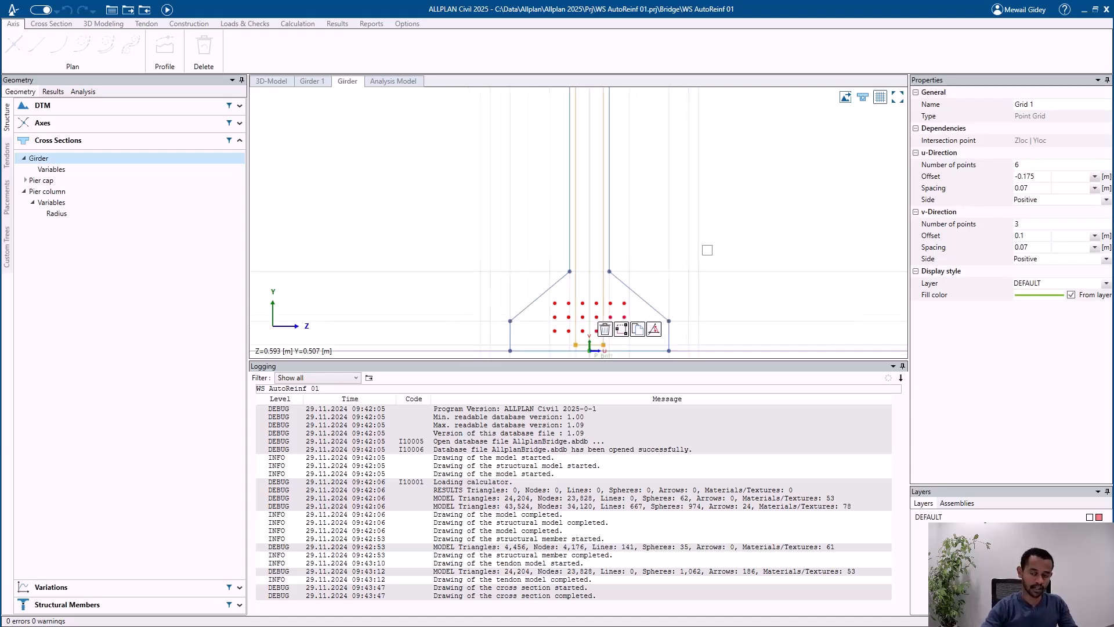
scroll(610, 299, up, 4)
middle_drag(611, 278, 545, 236)
scroll(535, 279, down, 2)
scroll(559, 239, up, 1)
scroll(561, 239, up, 1)
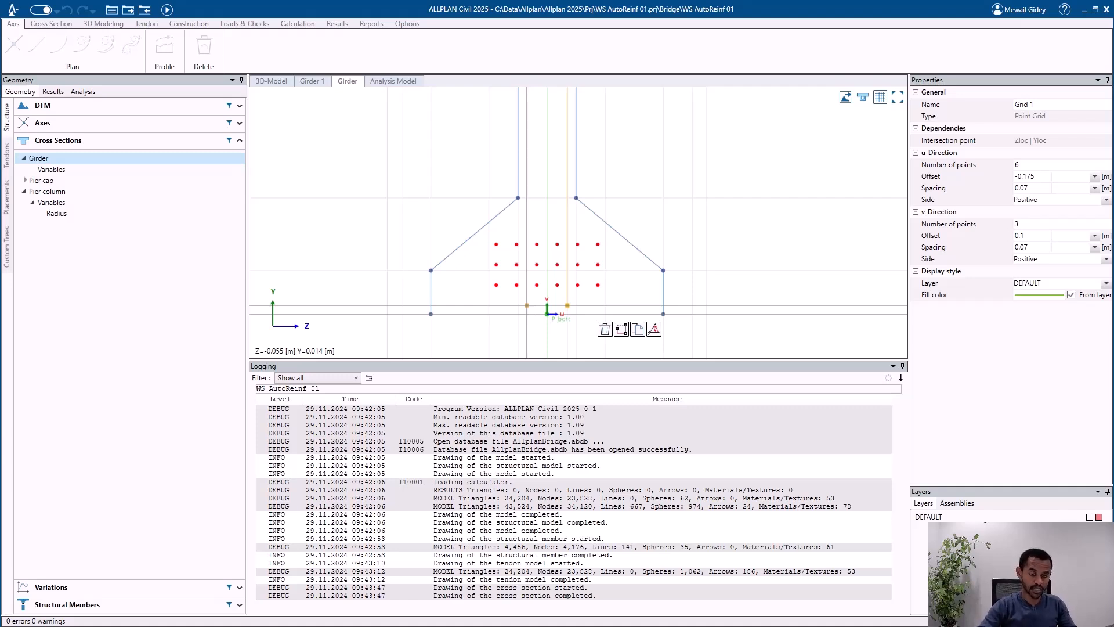
scroll(523, 272, down, 3)
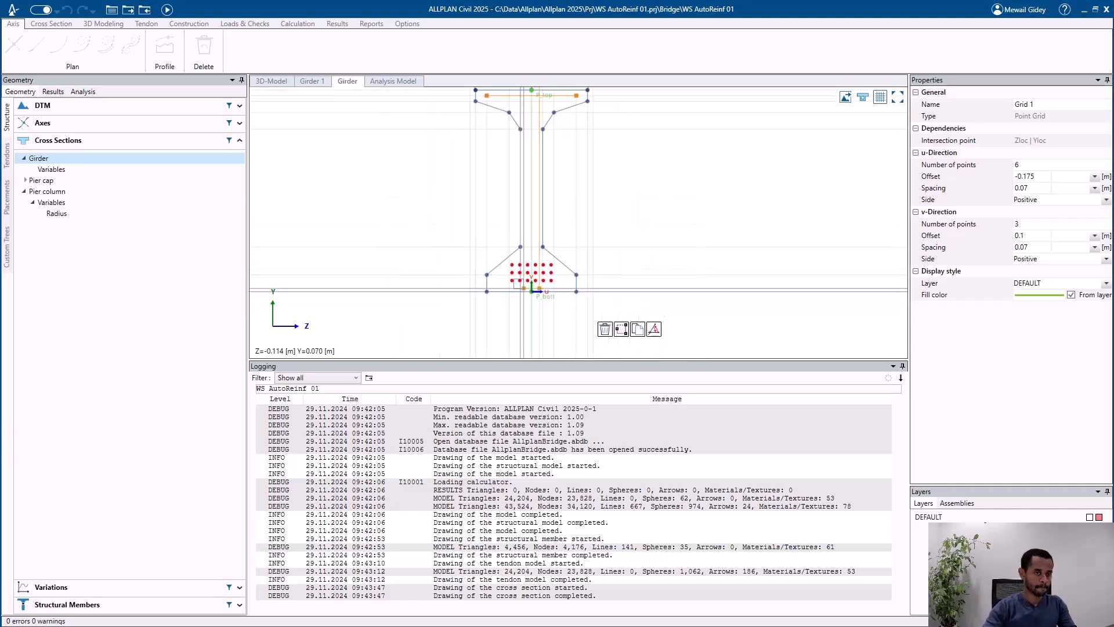
middle_drag(514, 227, 512, 268)
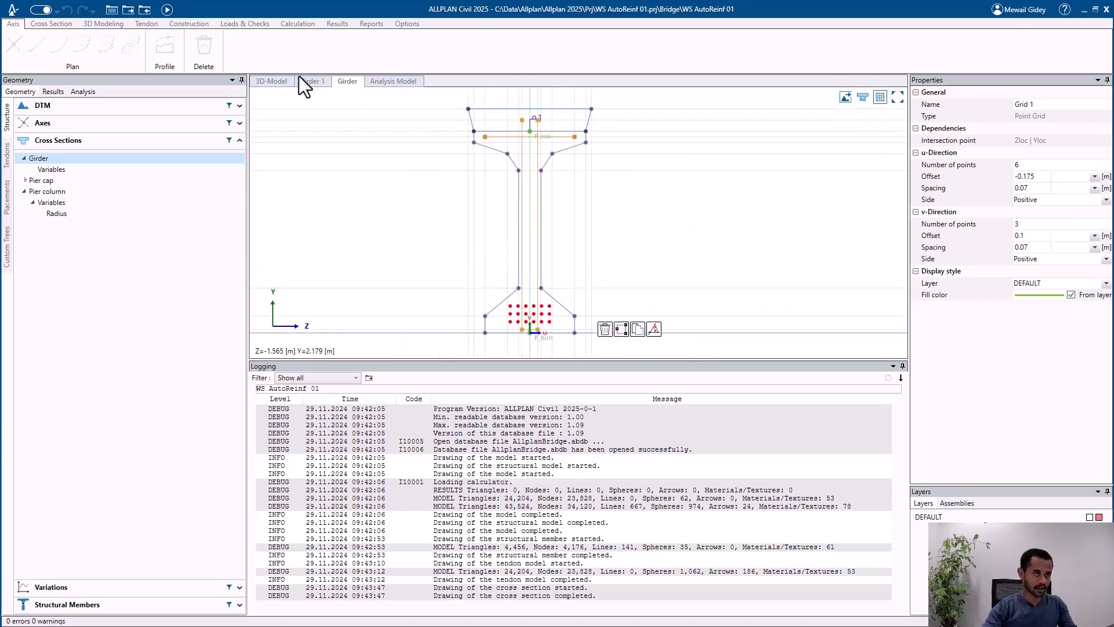
Step: Return to the bridge's 3D model and inspect the girder start ends and the pier
click(283, 80)
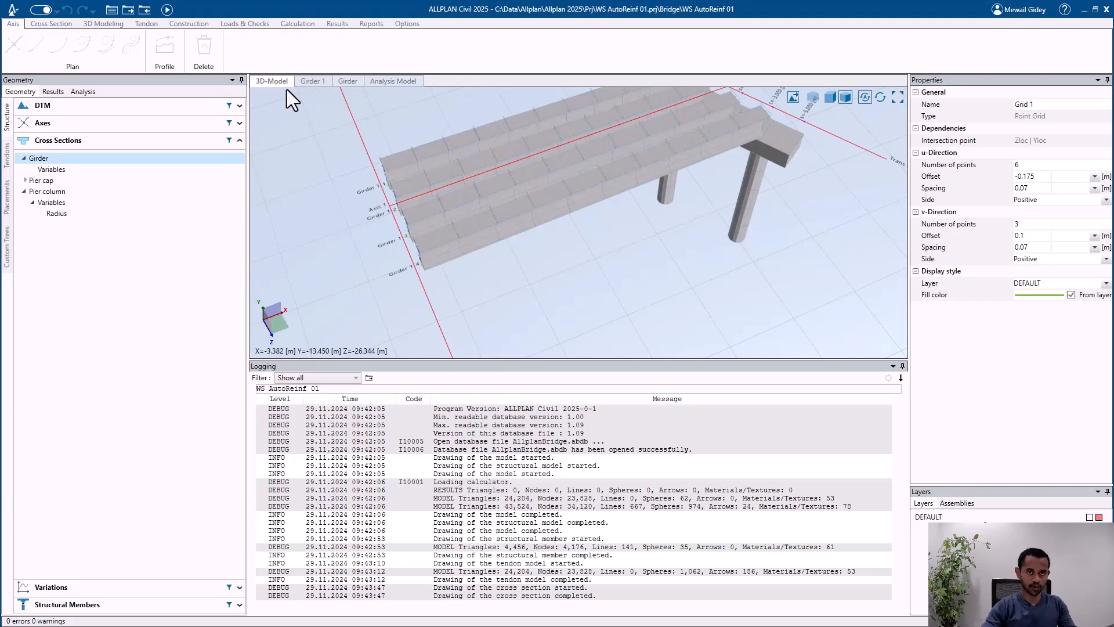
scroll(430, 236, up, 1)
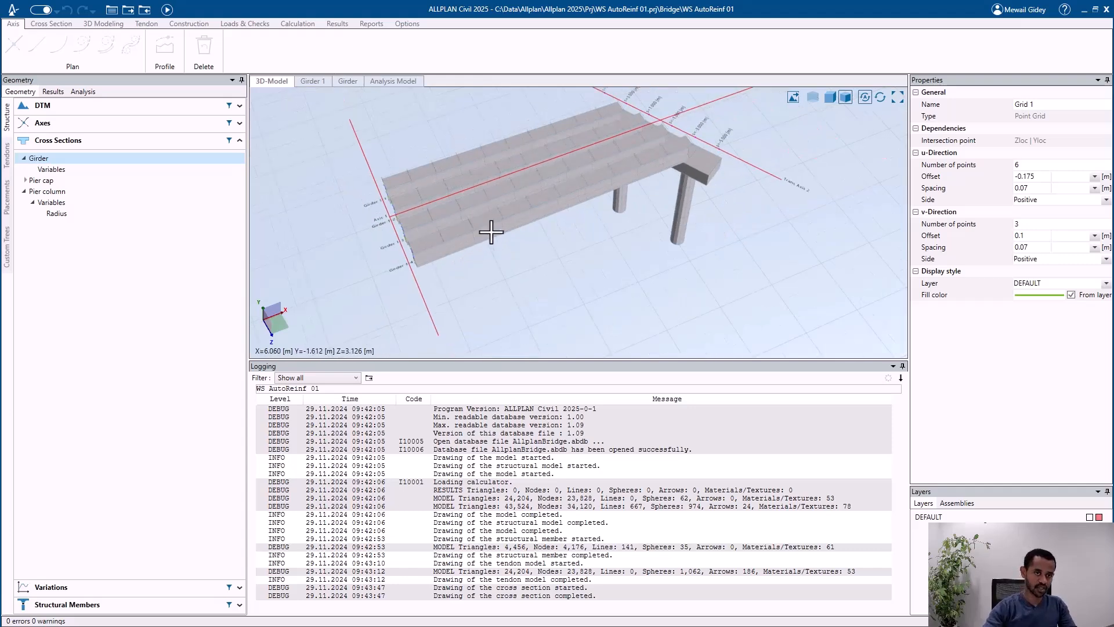
scroll(483, 216, up, 1)
middle_drag(484, 212, 507, 199)
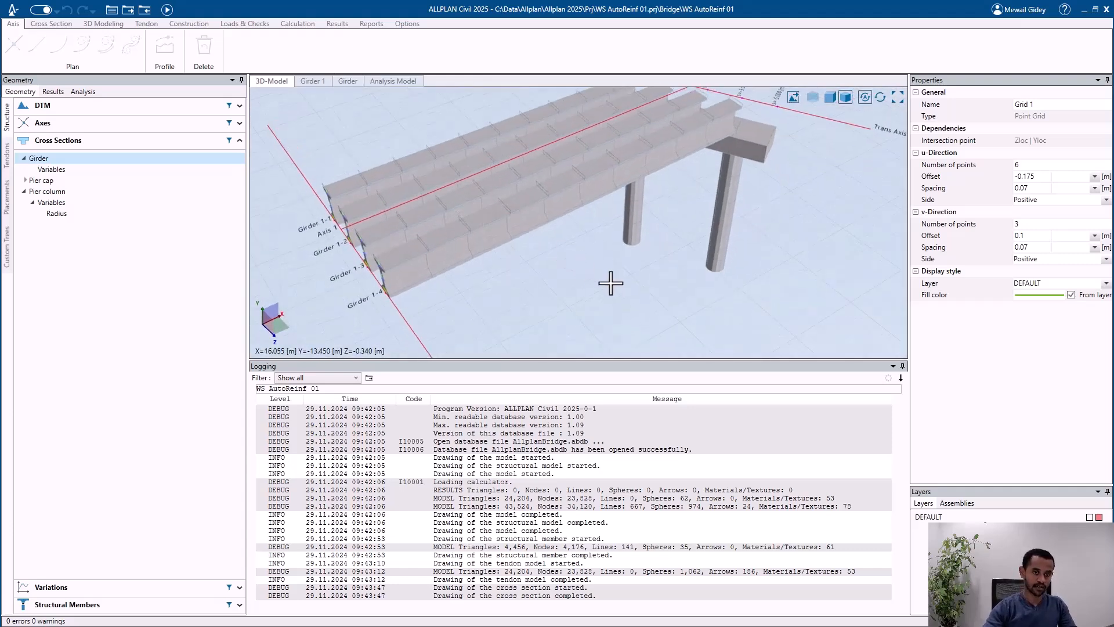
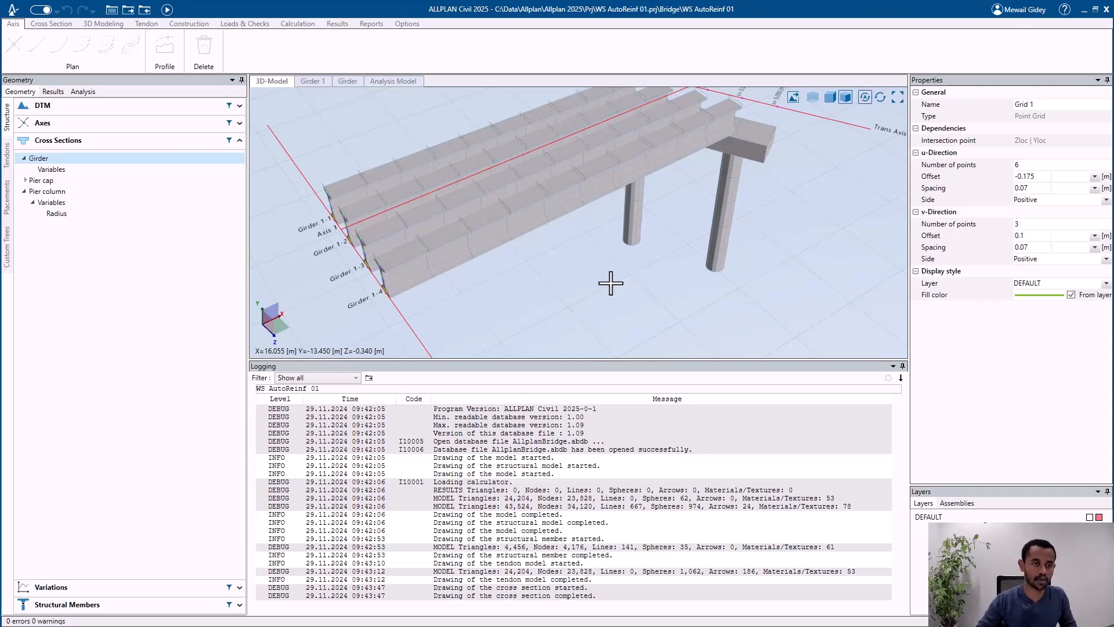
Step: Import the project file WS AutoReinf X_exp.tcl and overwrite the current model
scroll(493, 273, down, 1)
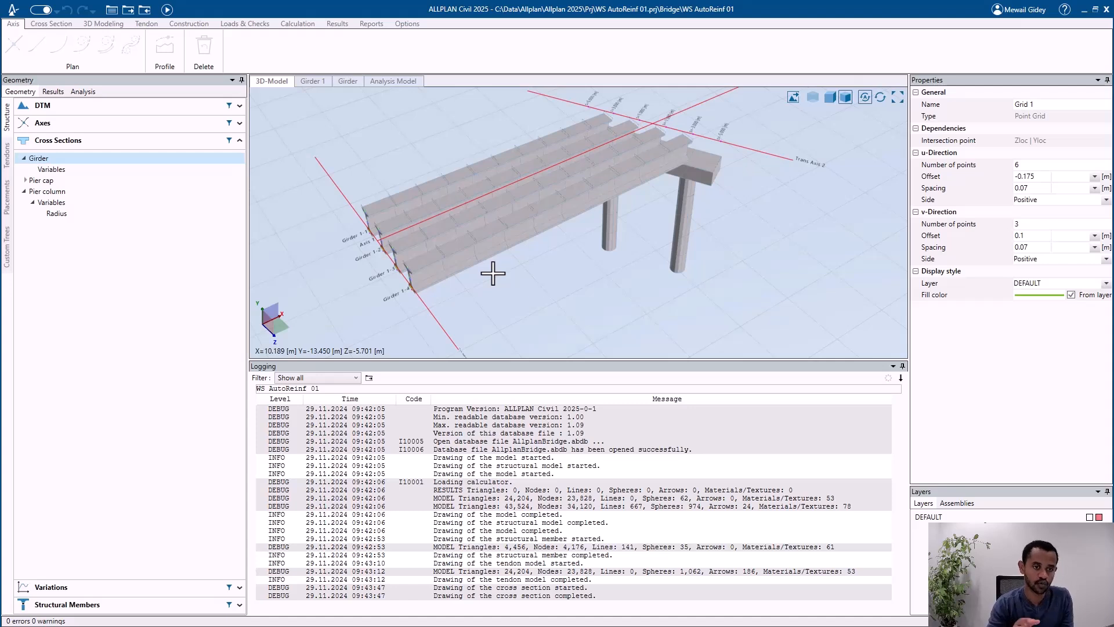
scroll(516, 206, up, 2)
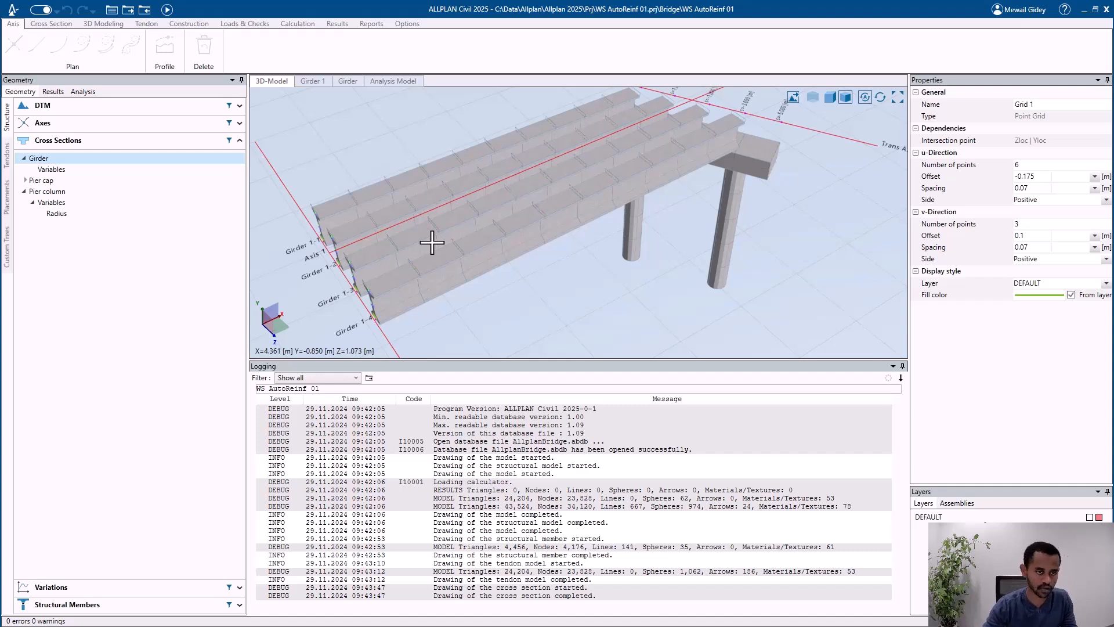
scroll(425, 203, down, 2)
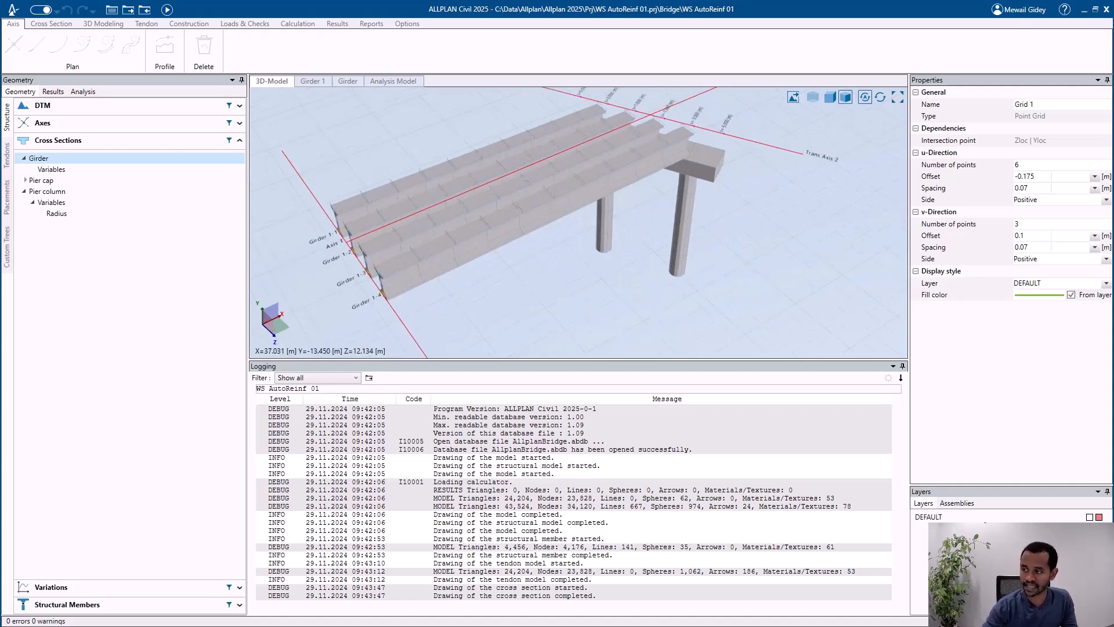
drag(823, 311, 558, 294)
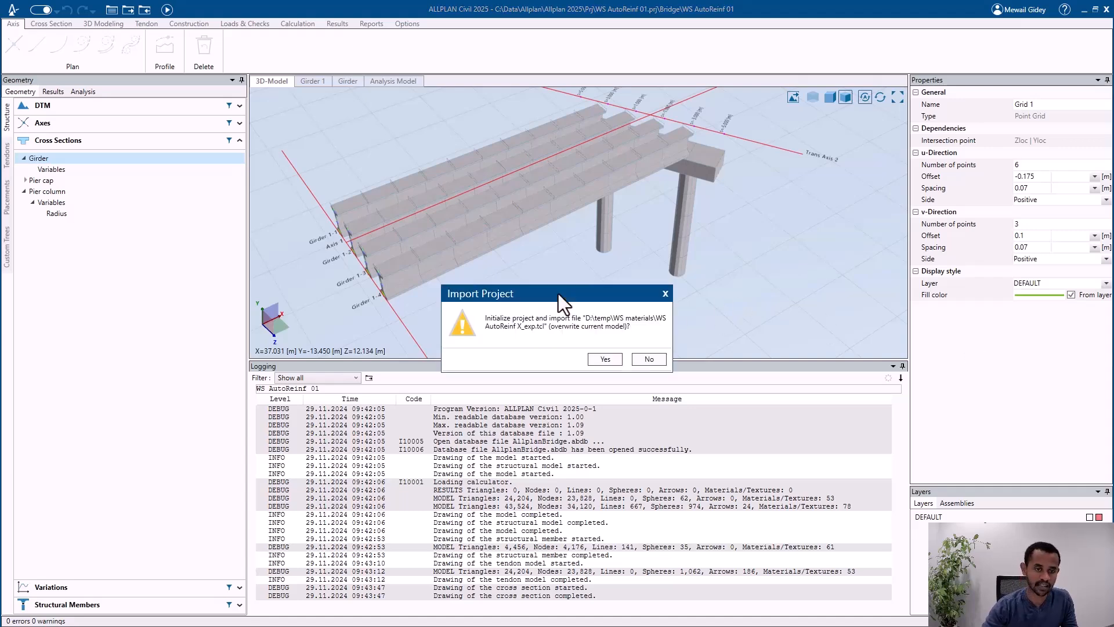
click(605, 359)
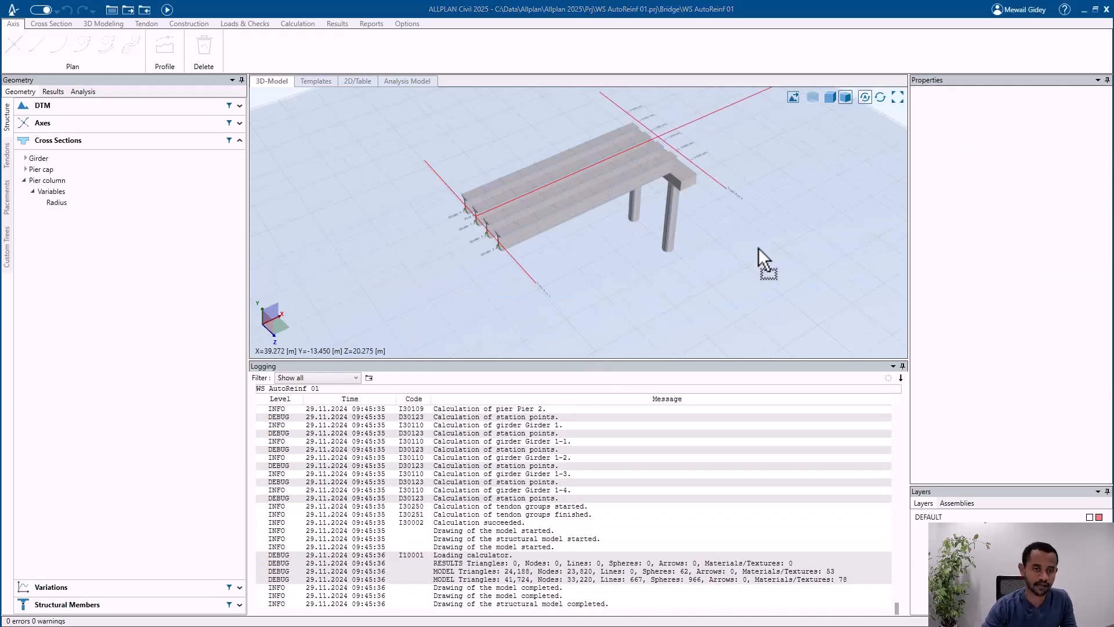
Step: Import the project file Retaining wall reinf - example_exp.tcl and overwrite the current model
drag(758, 247, 754, 251)
click(593, 360)
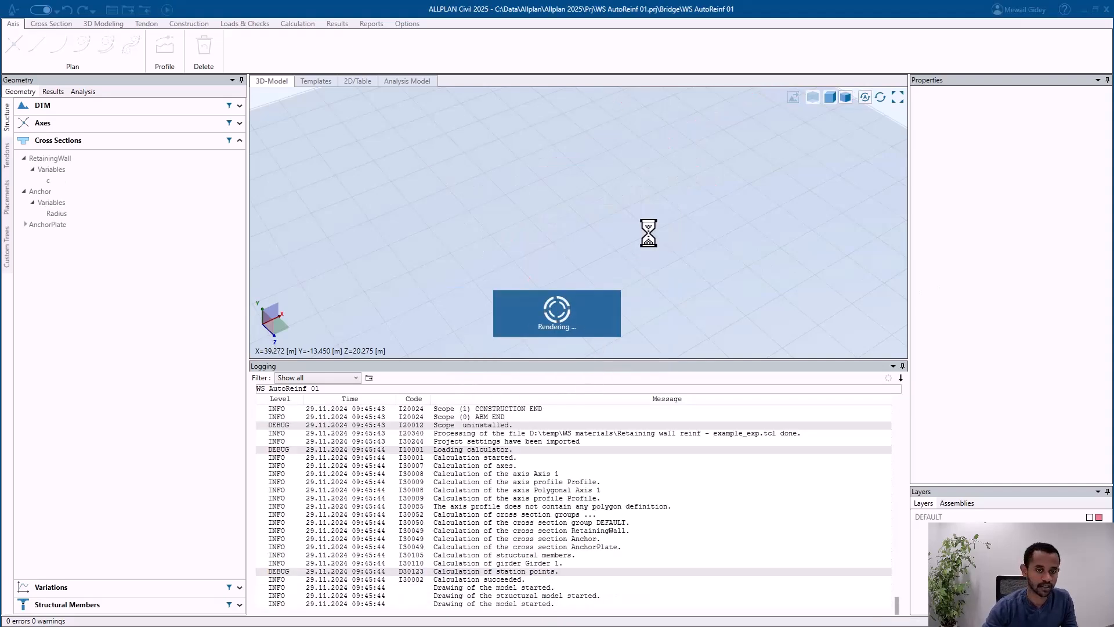
middle_drag(571, 244, 516, 269)
Step: List the project axes, select Axis 1 and inspect the retaining wall segment in relation to the axes in 3D
click(144, 123)
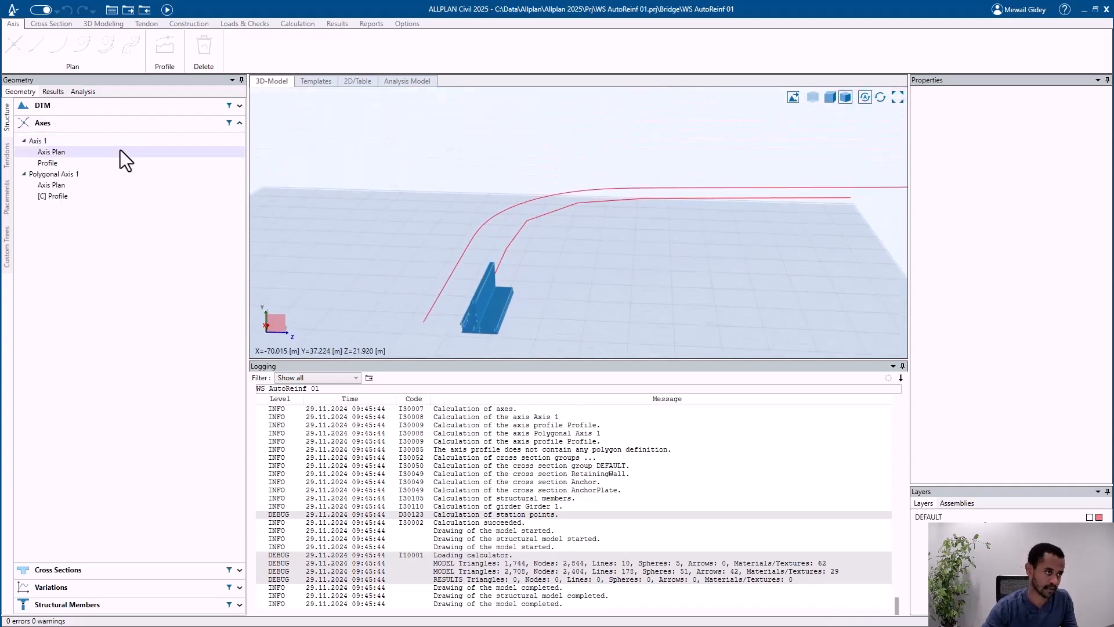
click(124, 144)
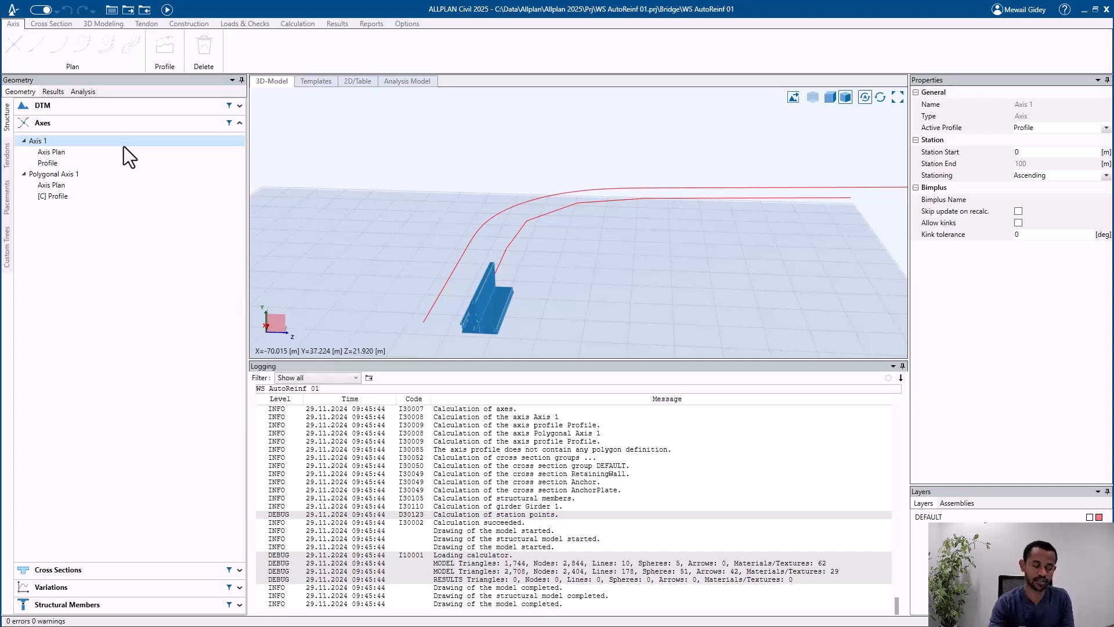
middle_drag(398, 209, 485, 231)
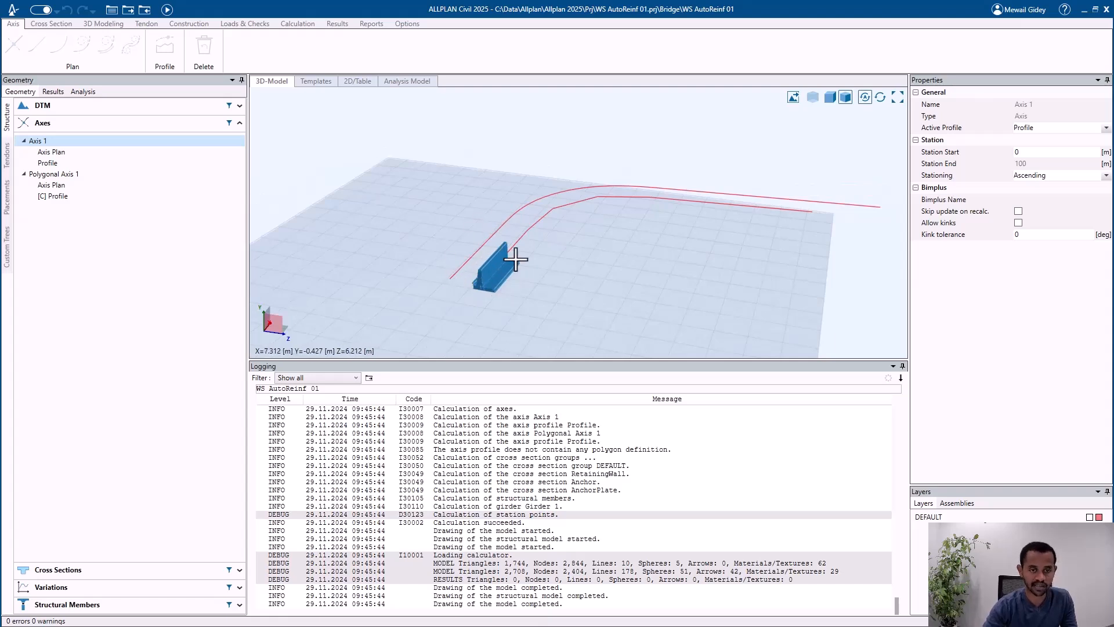
scroll(503, 248, up, 2)
middle_drag(504, 249, 491, 262)
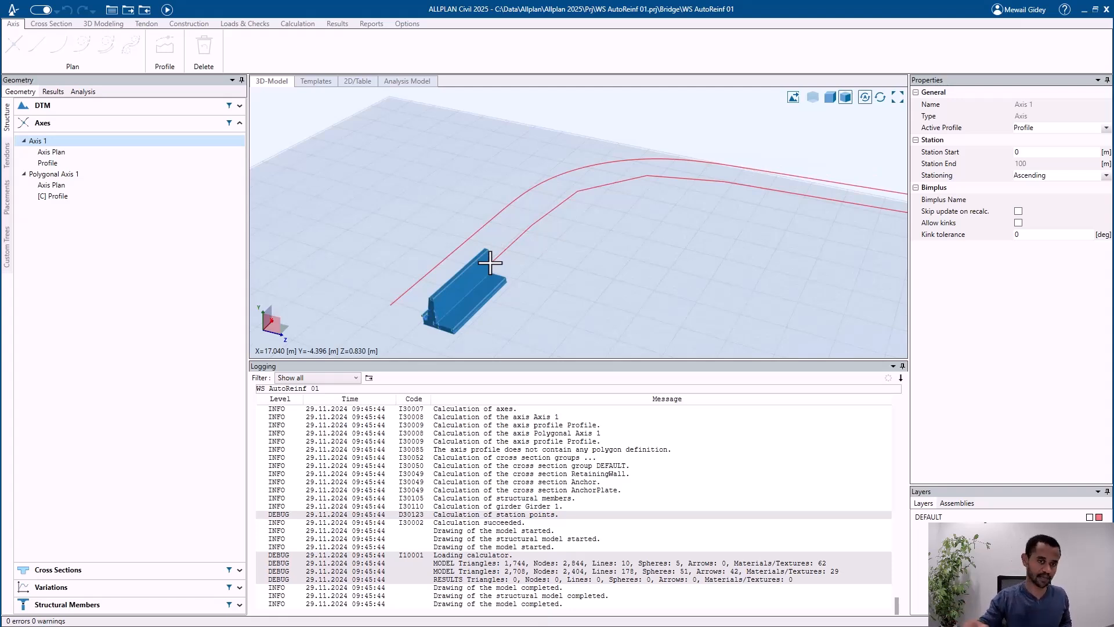
middle_drag(480, 231, 498, 291)
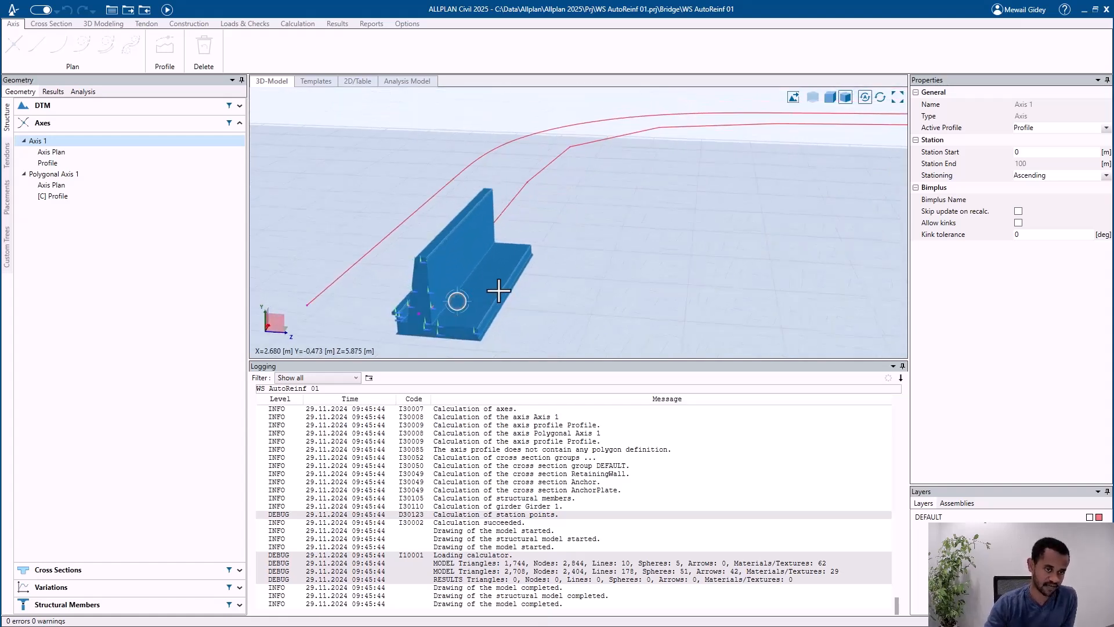
Step: Open the RetainingWall cross section and inspect its outline and reinforcement lines
click(85, 128)
click(83, 143)
click(82, 159)
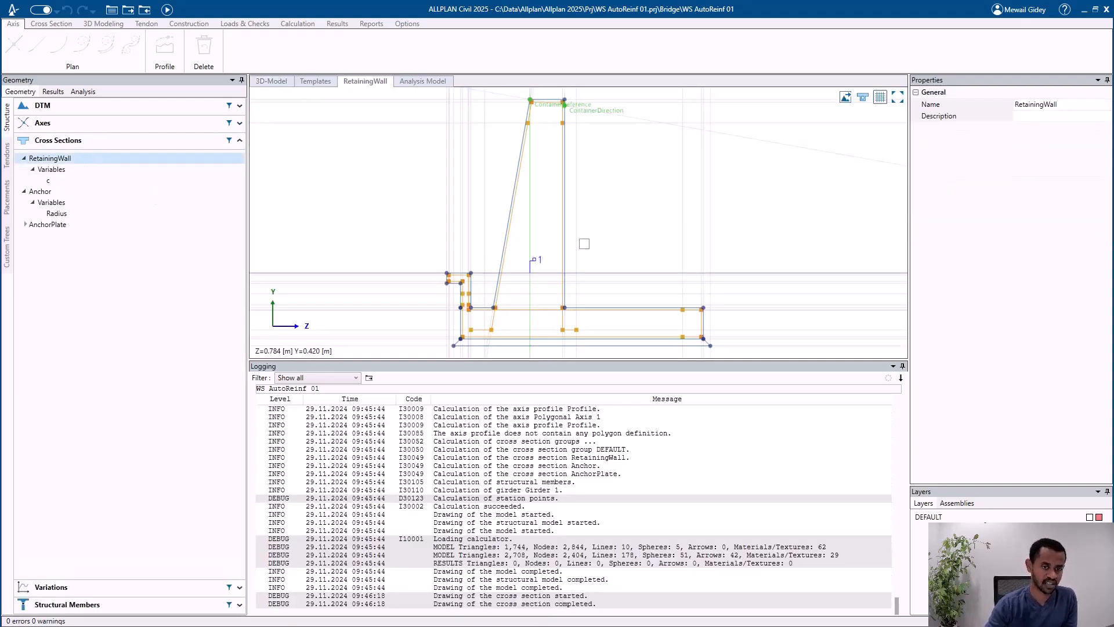
mouse_move(587, 199)
middle_down()
mouse_move(579, 222)
mouse_move(560, 184)
middle_up()
Step: Select the shear reinforcement ShearWebReinf6 at the sloped wall face and review its bar diameter, spacing and number of legs
scroll(461, 275, up, 3)
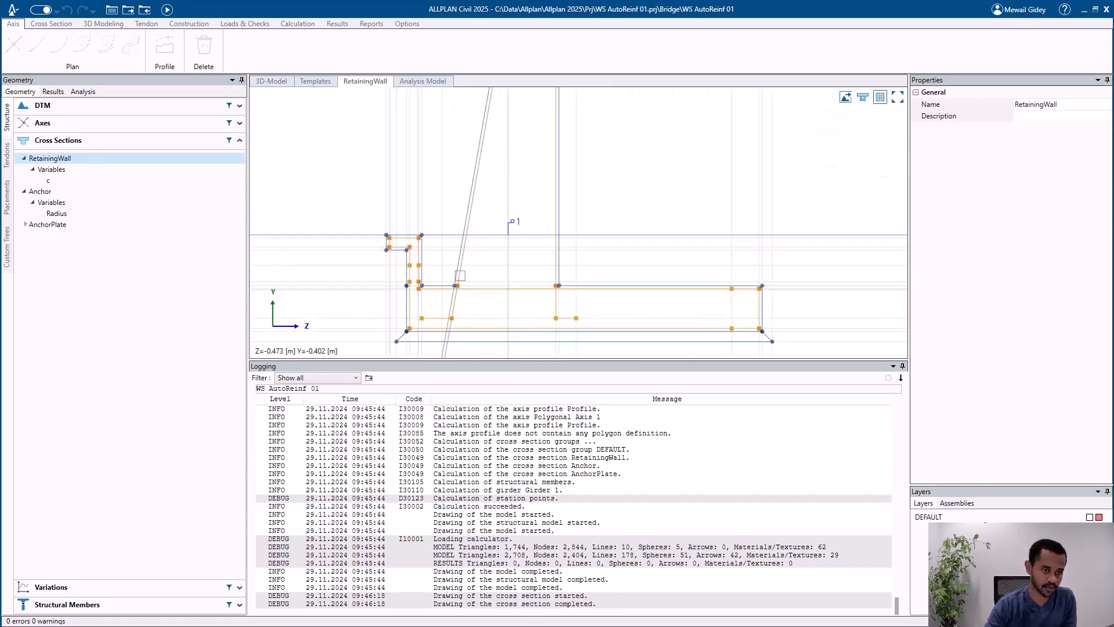
scroll(460, 275, up, 3)
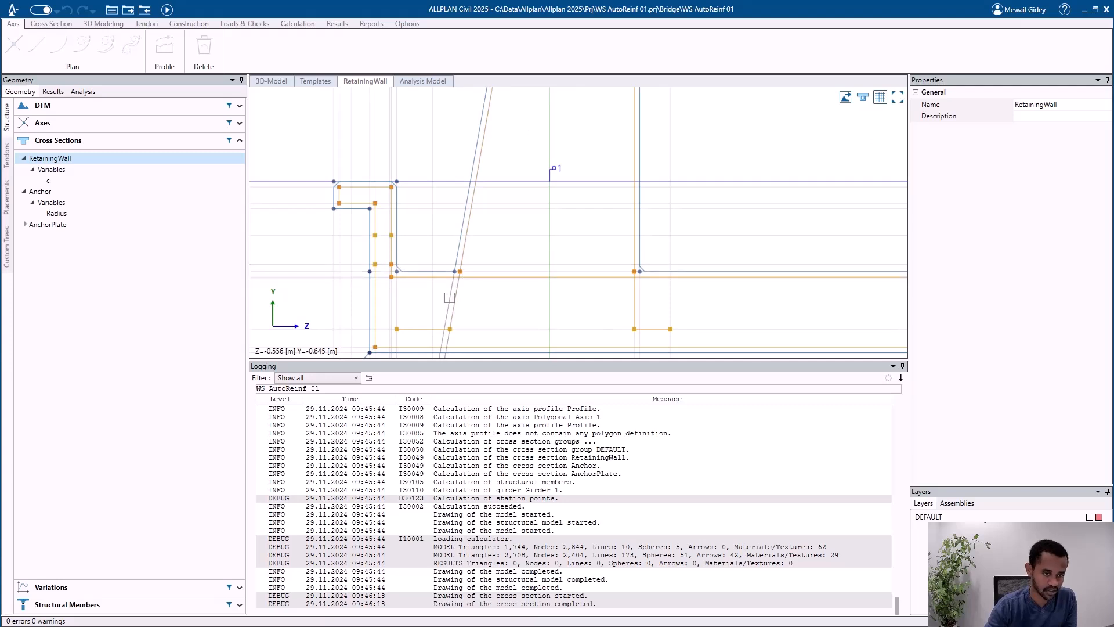
click(455, 298)
click(485, 305)
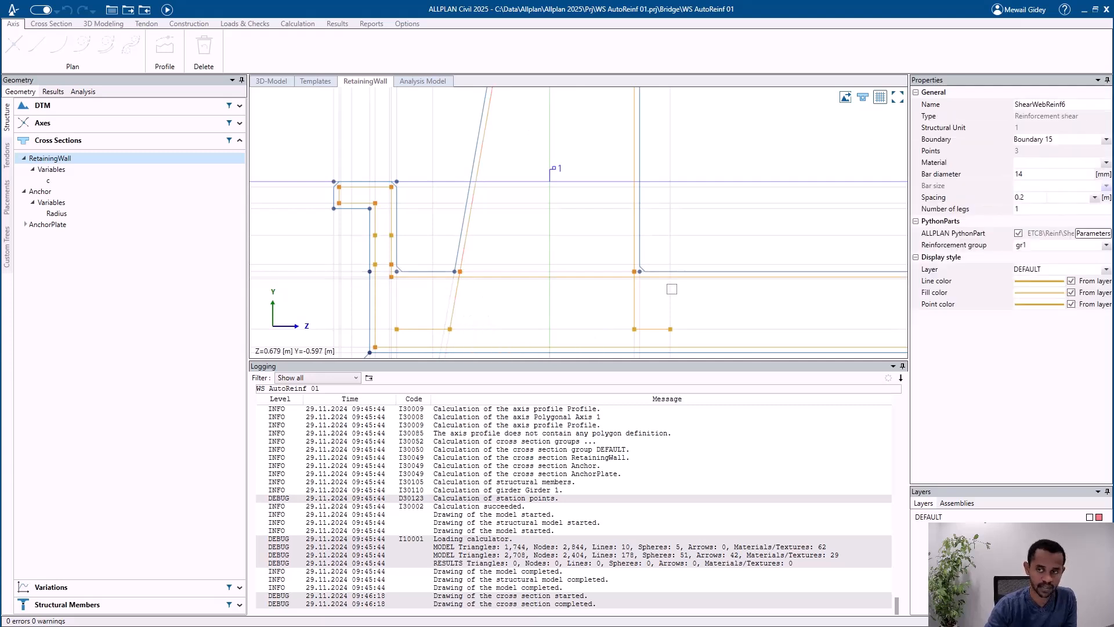
double_click(1056, 174)
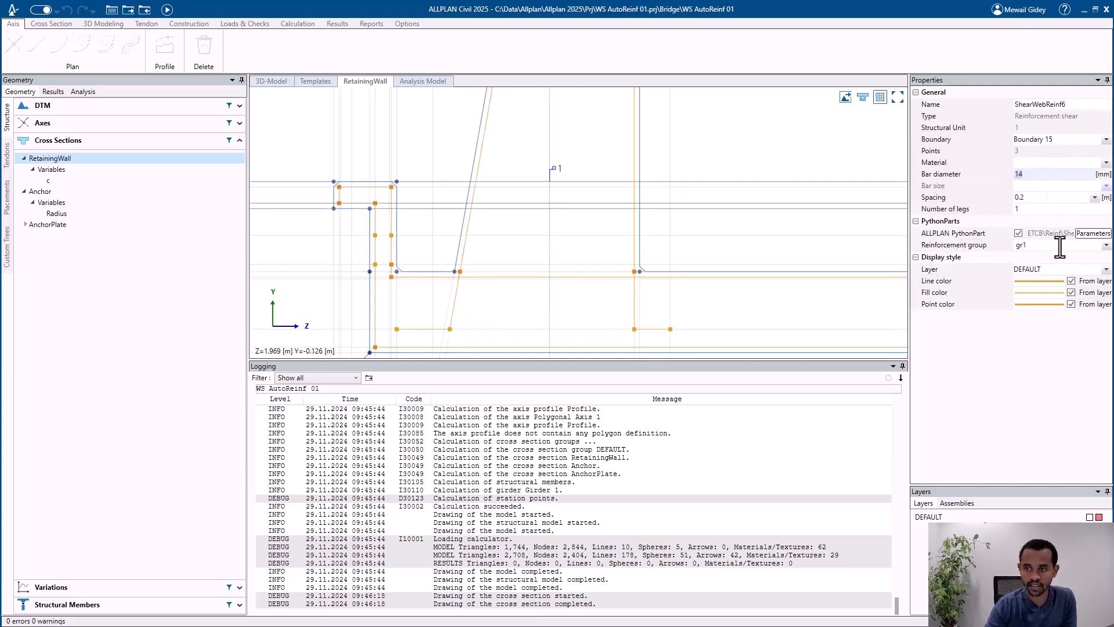
click(1032, 197)
click(1032, 209)
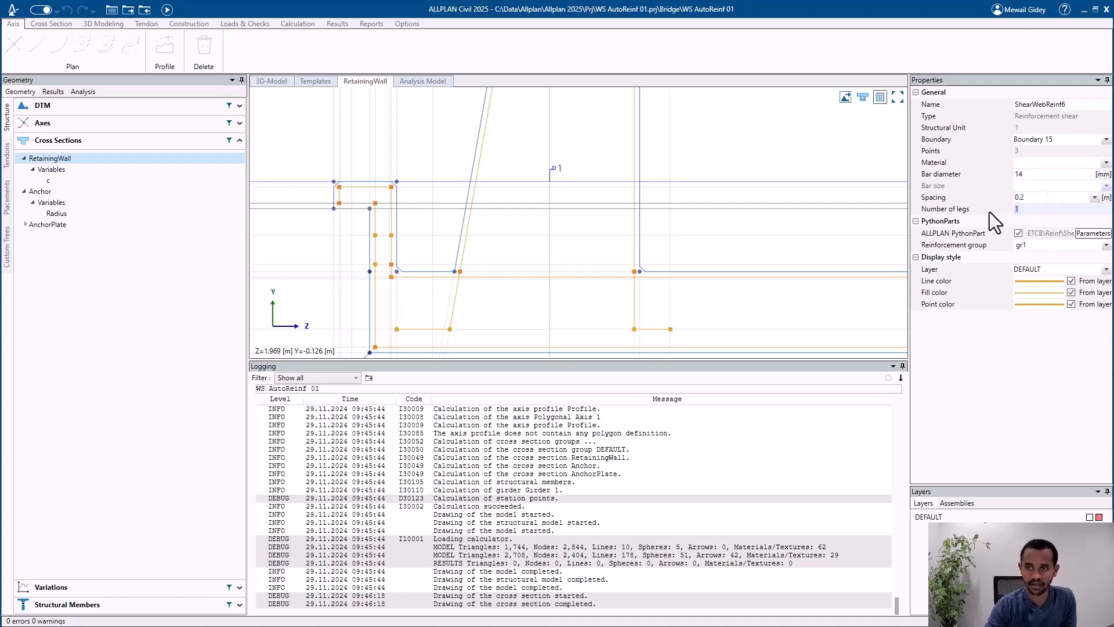
scroll(586, 218, down, 3)
scroll(553, 232, down, 3)
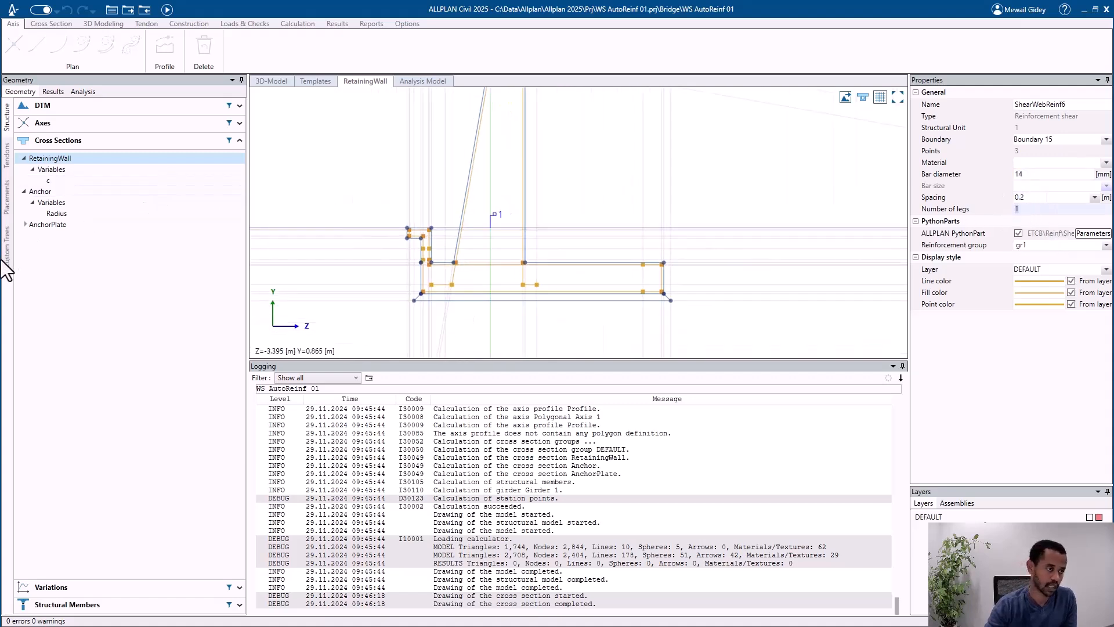
Step: Show the structural member Girder 1 in the 3D model and open its table of cross sections per station
click(60, 141)
click(74, 176)
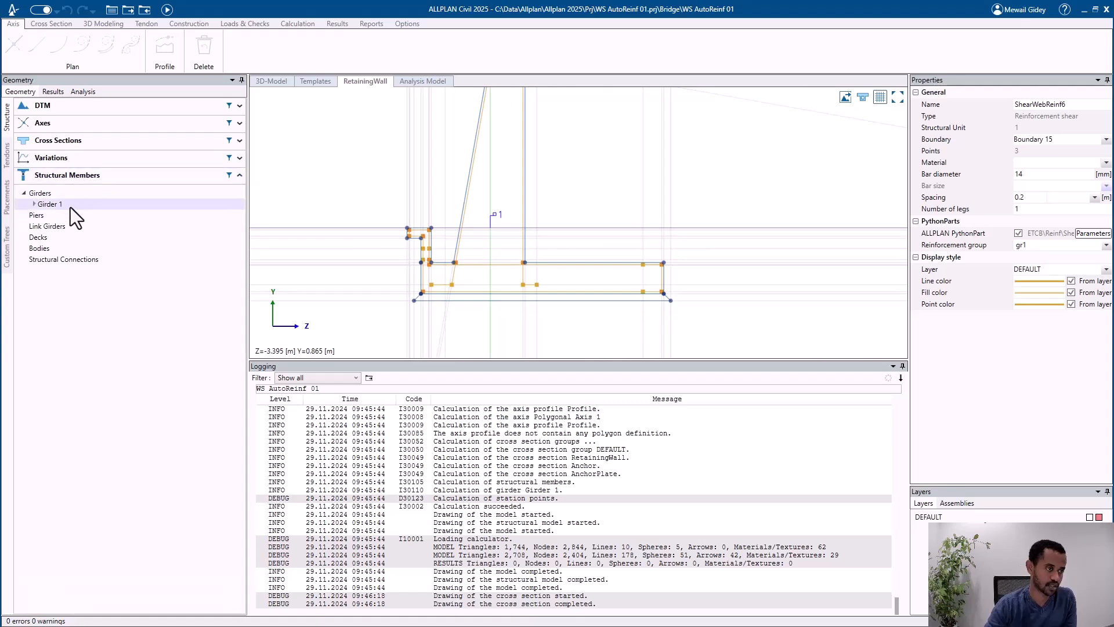
click(71, 206)
click(272, 81)
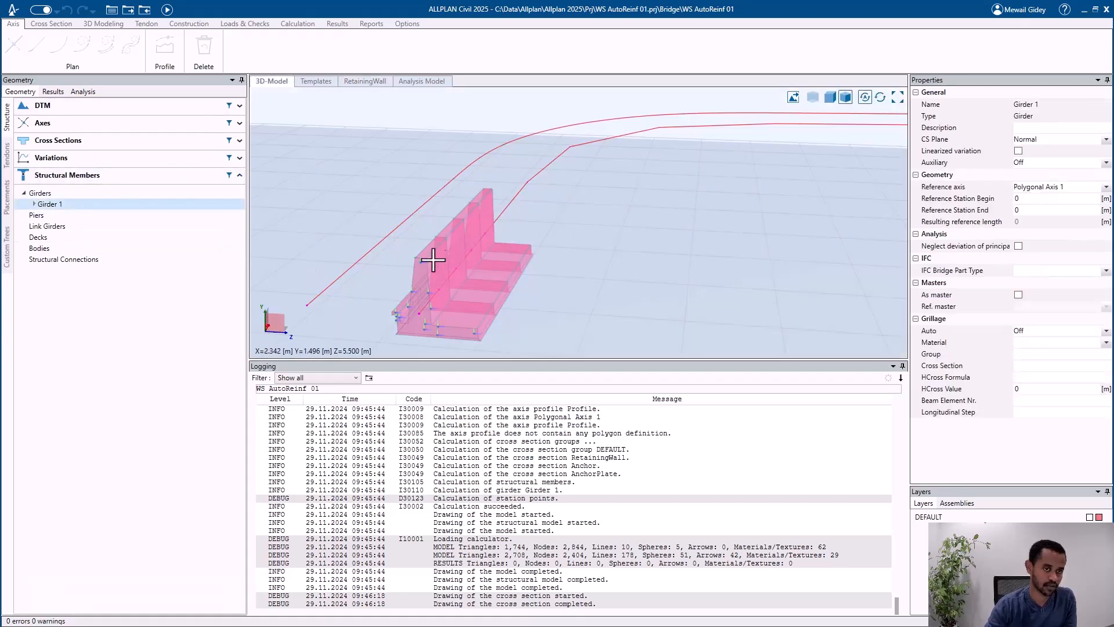
click(33, 205)
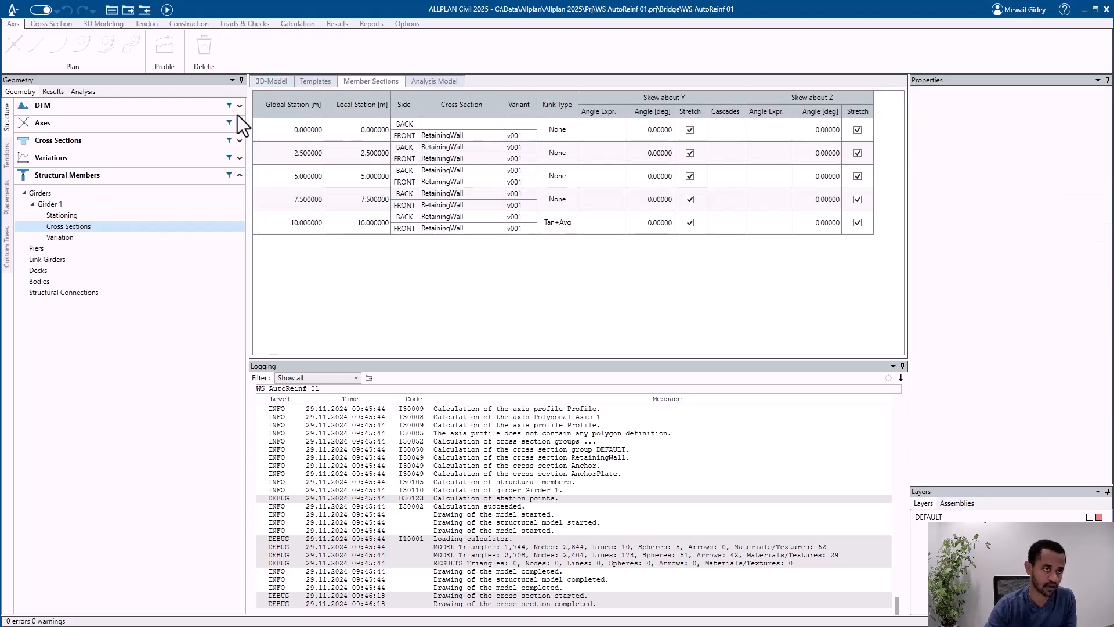
Step: Select Custom tree 1 and check the drawing file number assigned to Girder 1
click(7, 250)
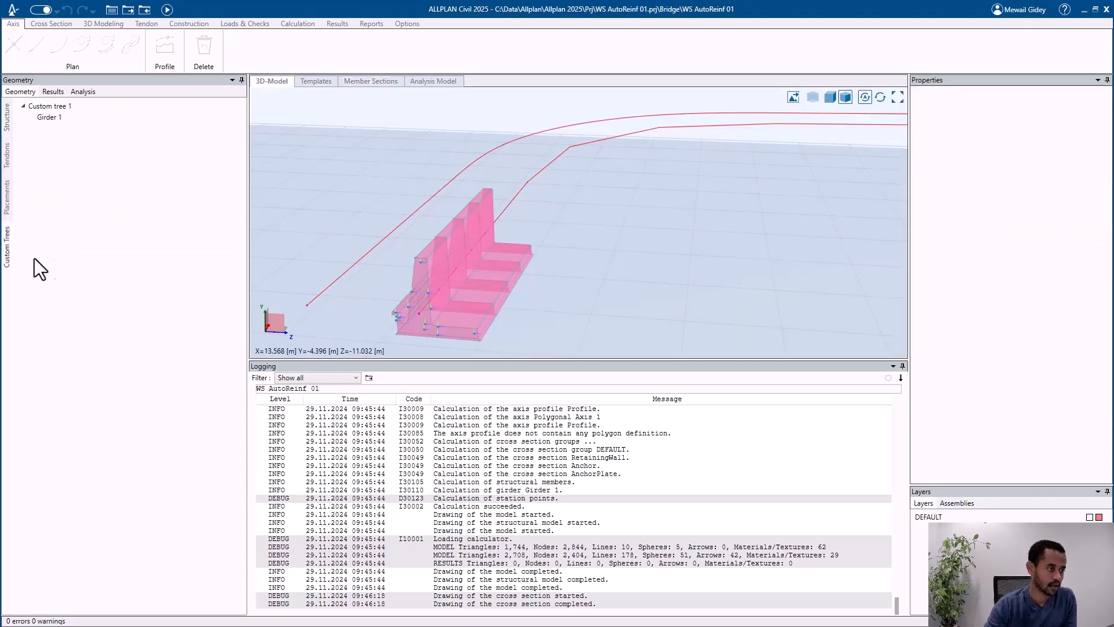
click(85, 110)
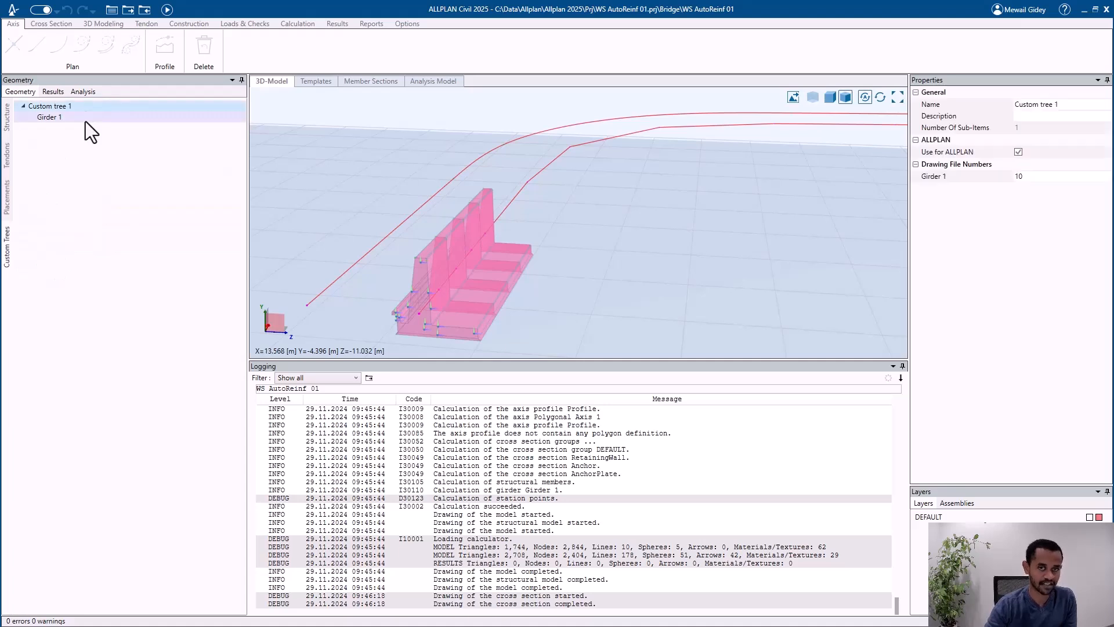
click(1032, 178)
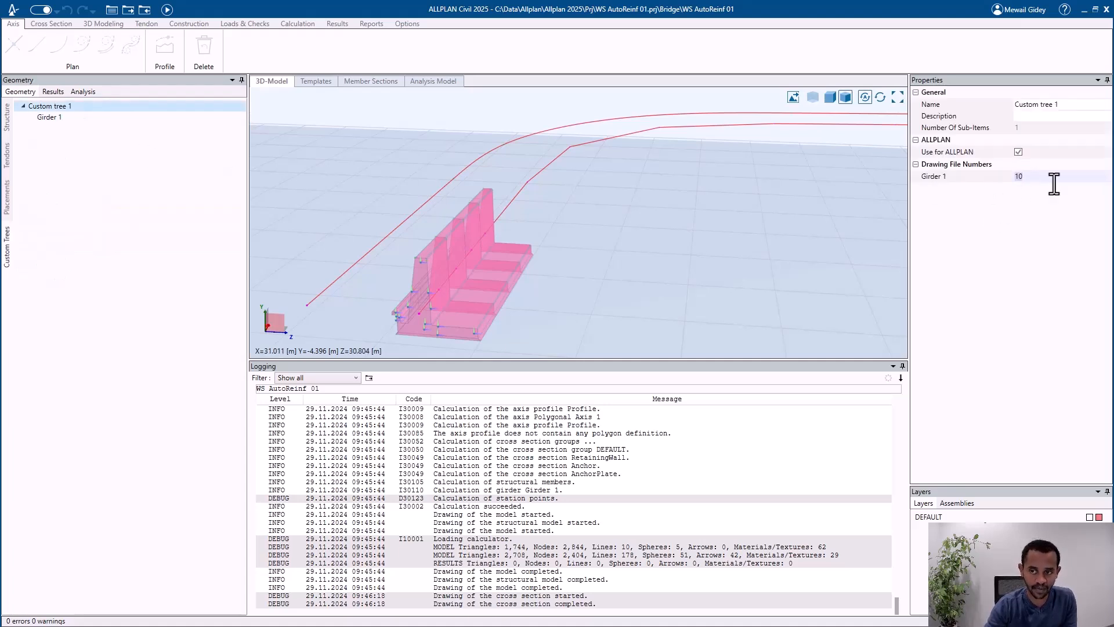
click(1033, 176)
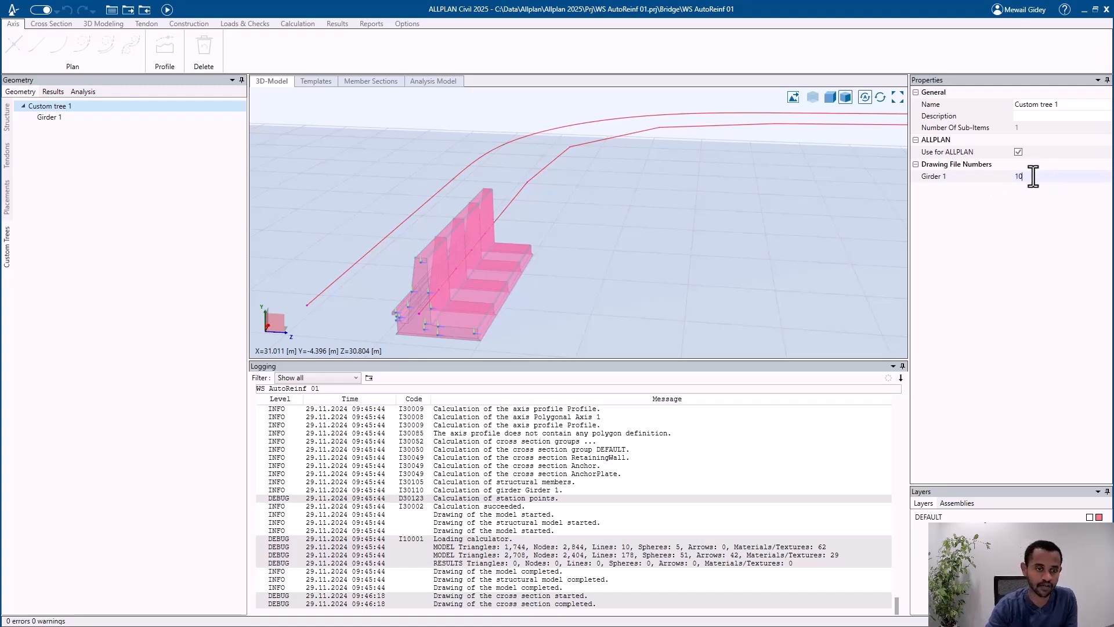
scroll(587, 236, down, 2)
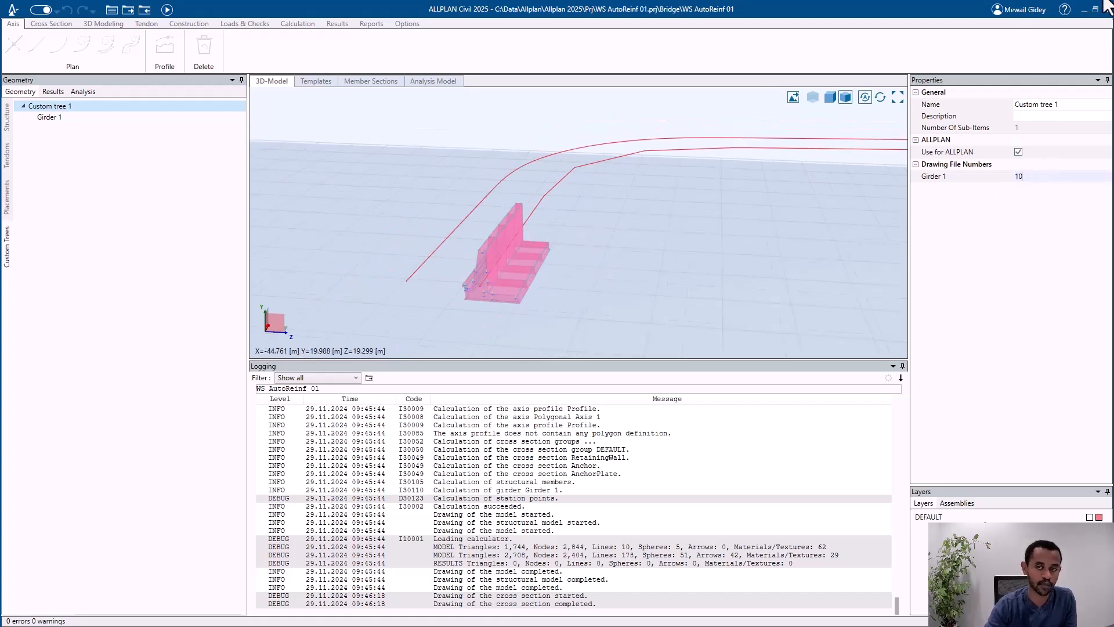
Step: Switch to Allplan and delete the link to ALLPLAN Civil data, the imported ALLPLAN Civil objects and the leftover section elements in plan
click(1085, 10)
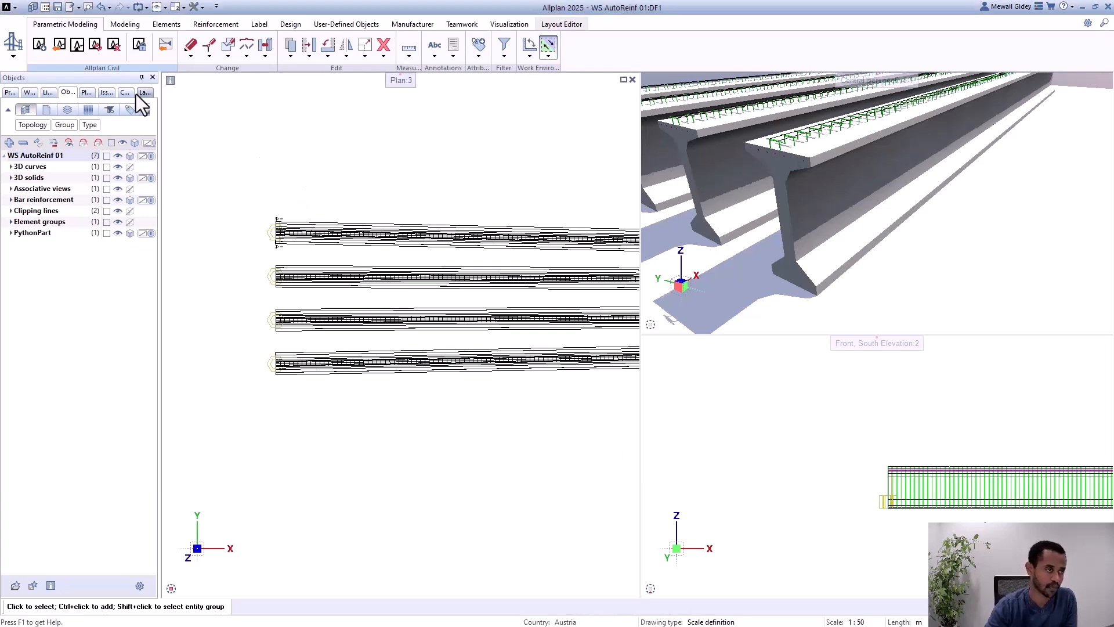
click(112, 49)
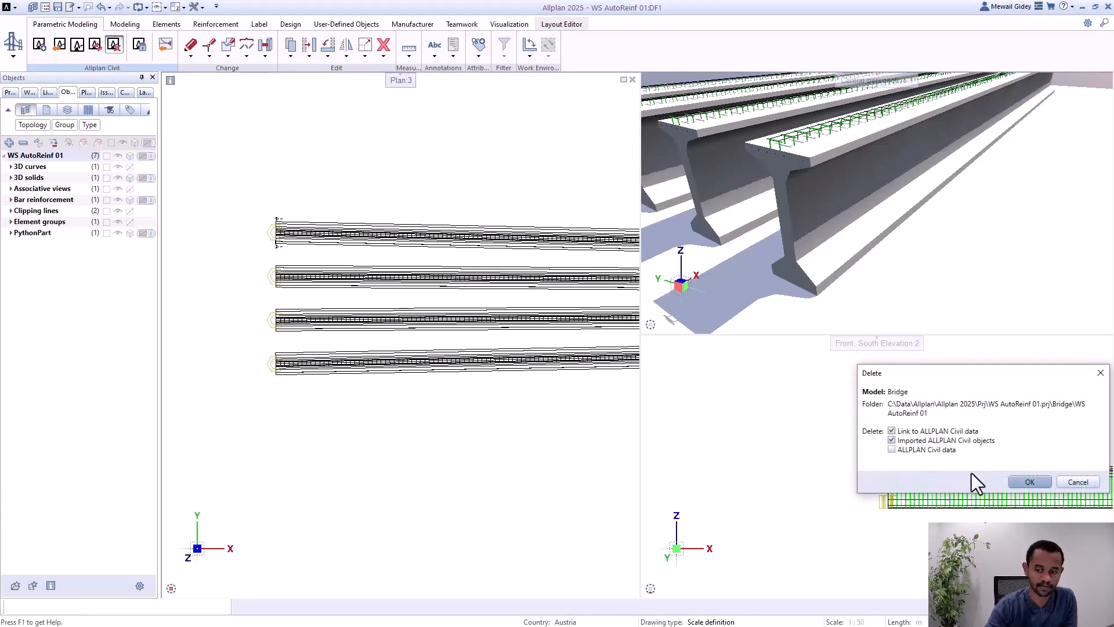
click(1029, 482)
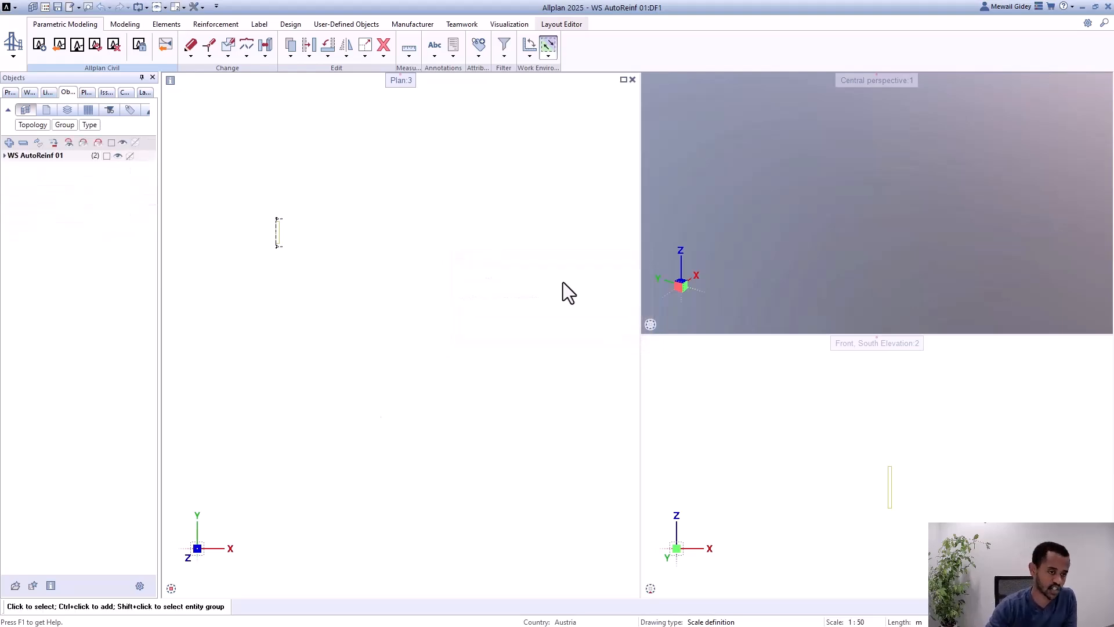
drag(333, 204, 256, 317)
key(Delete)
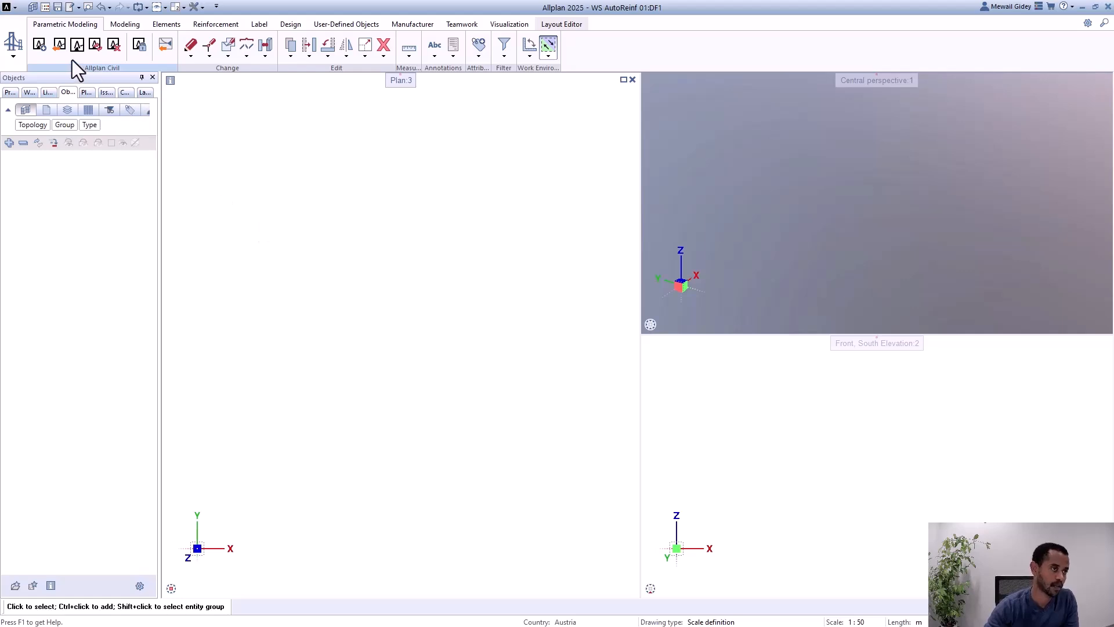
Step: Import the ALLPLAN Civil project WS AutoReinf 01 from the local workspace using Custom tree 1
click(58, 44)
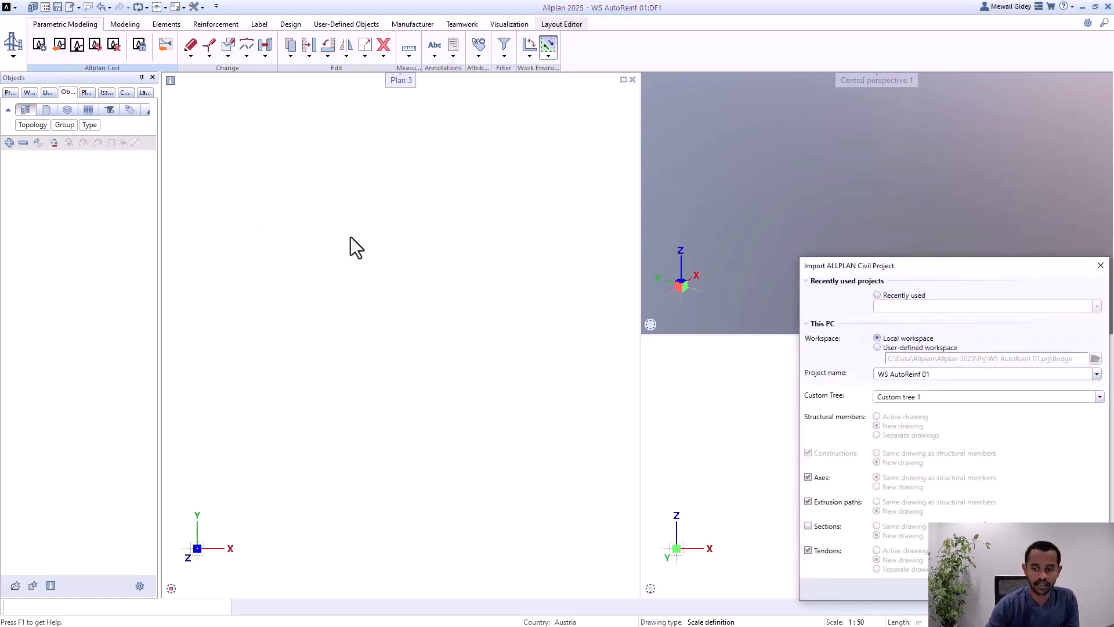
click(1028, 589)
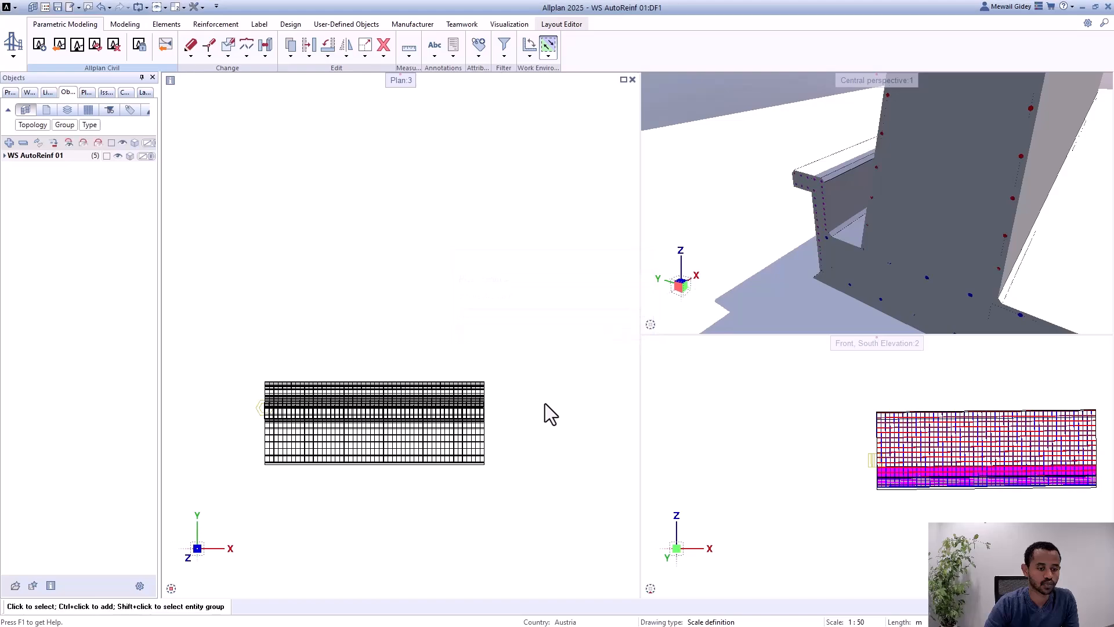
scroll(355, 310, down, 3)
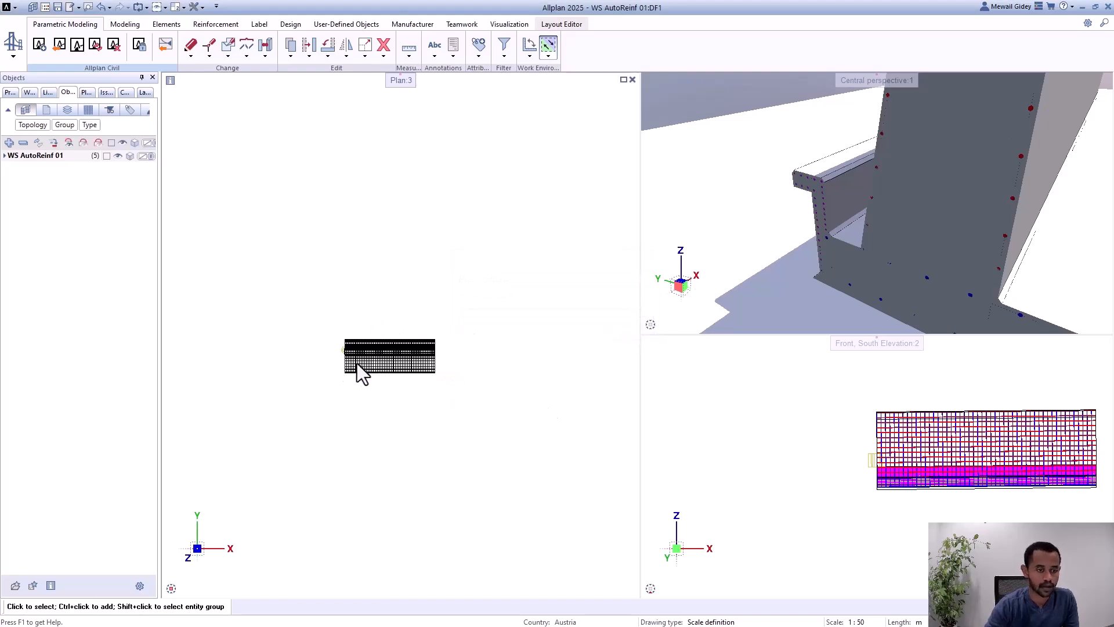
Step: Select the imported retaining wall PythonPart in plan, examine its highlighted reinforcement in the perspective view, and clear the selection
scroll(357, 364, up, 5)
scroll(341, 348, up, 2)
click(286, 339)
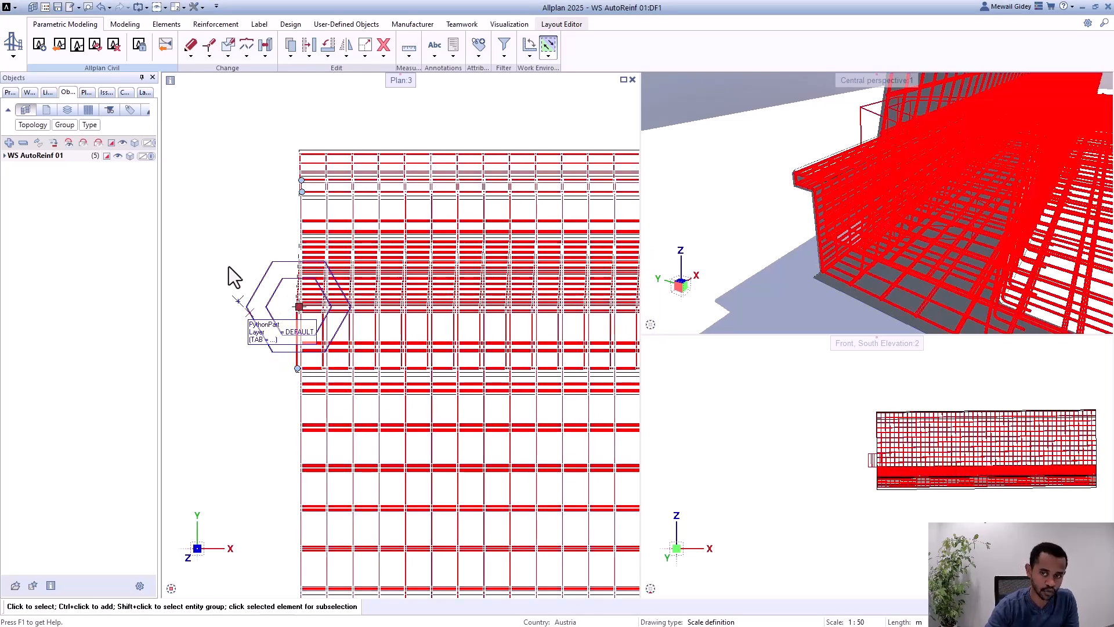
scroll(235, 315, down, 2)
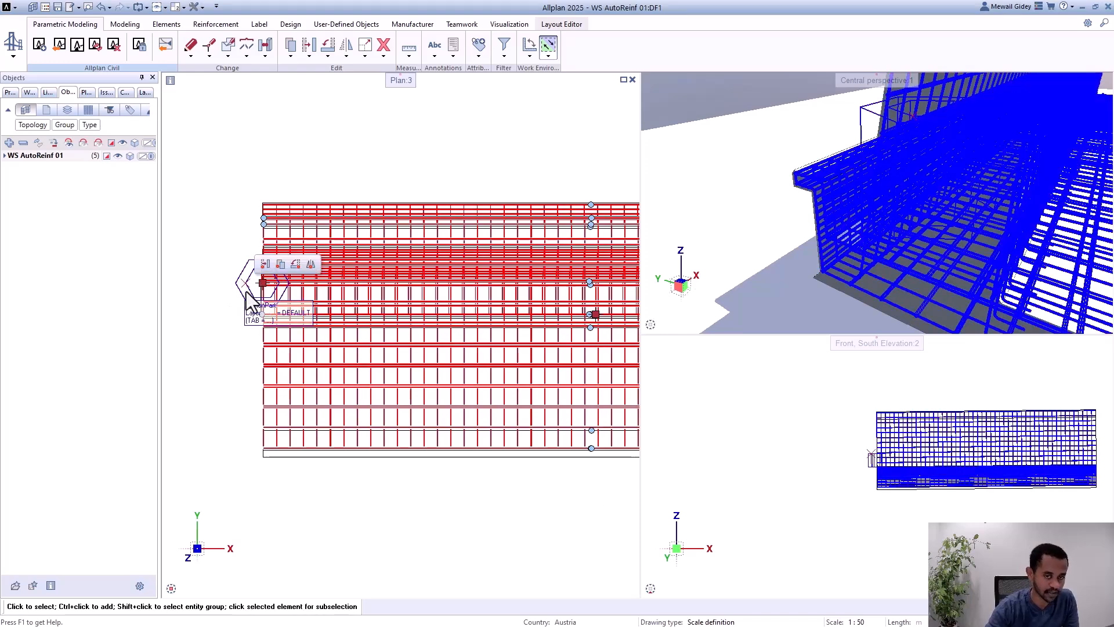
scroll(811, 214, down, 4)
scroll(887, 278, down, 4)
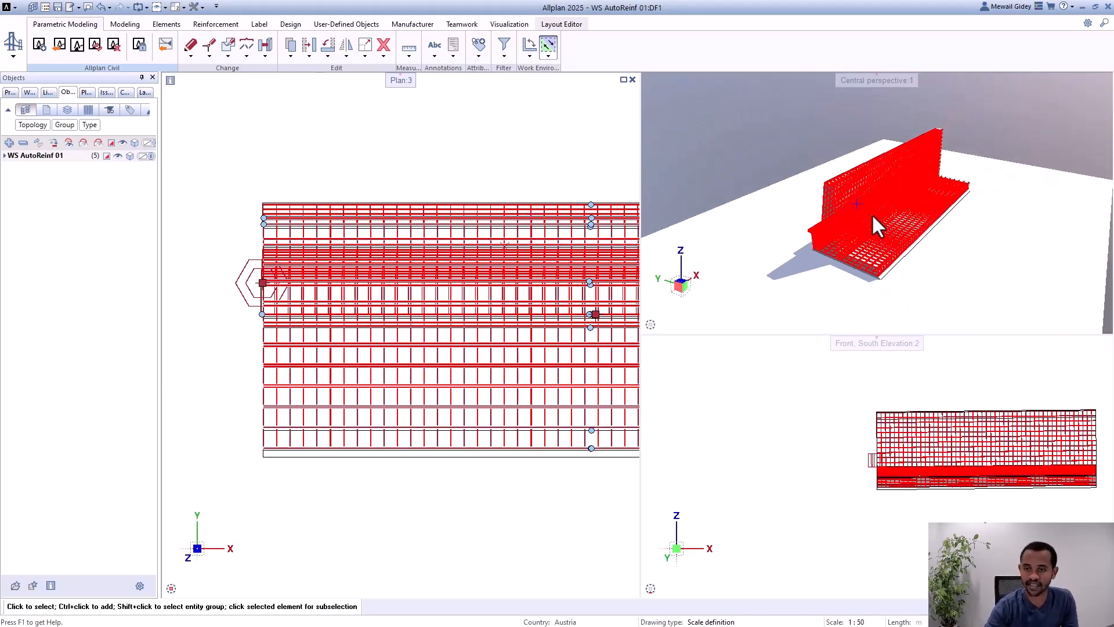
middle_drag(871, 216, 851, 284)
scroll(866, 220, up, 3)
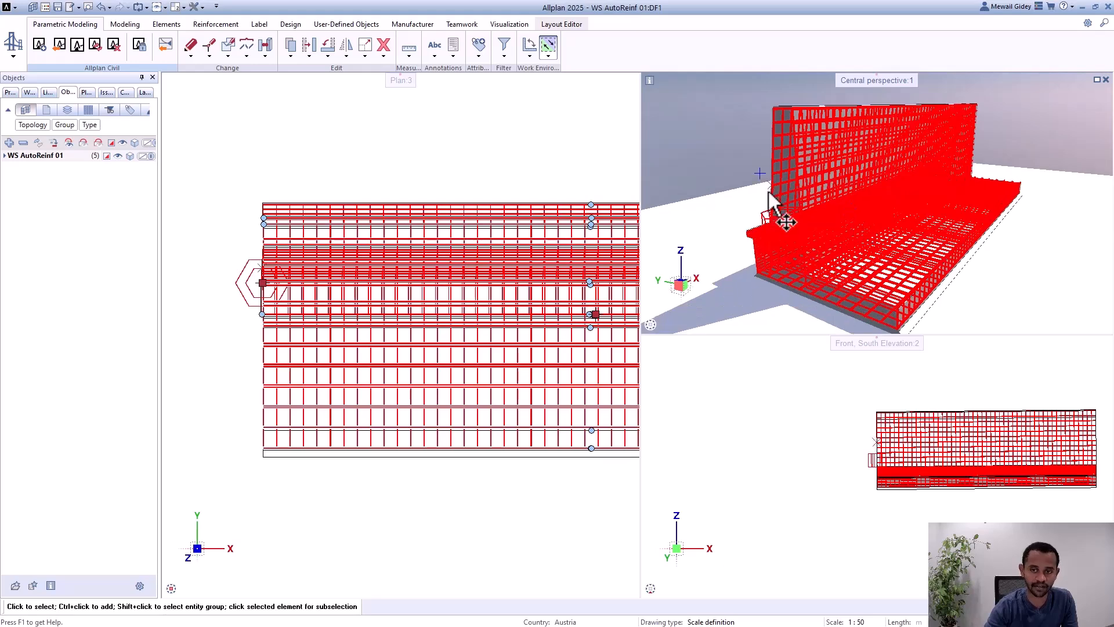
scroll(780, 213, up, 2)
click(494, 164)
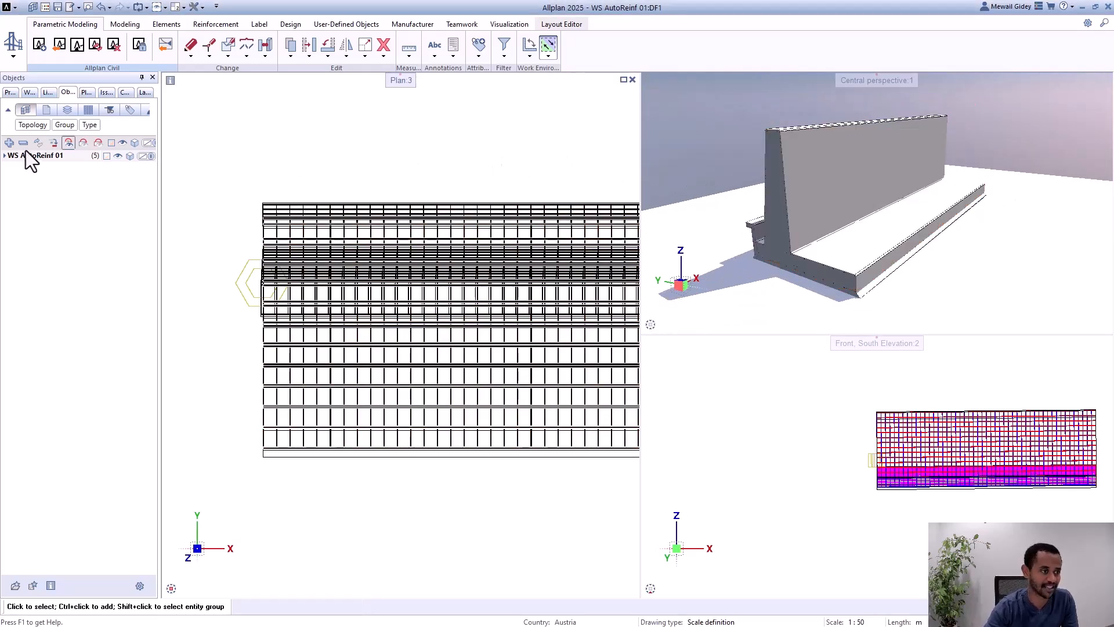
Step: List the object types under WS AutoReinf 01 and hide its 3D solids
click(5, 156)
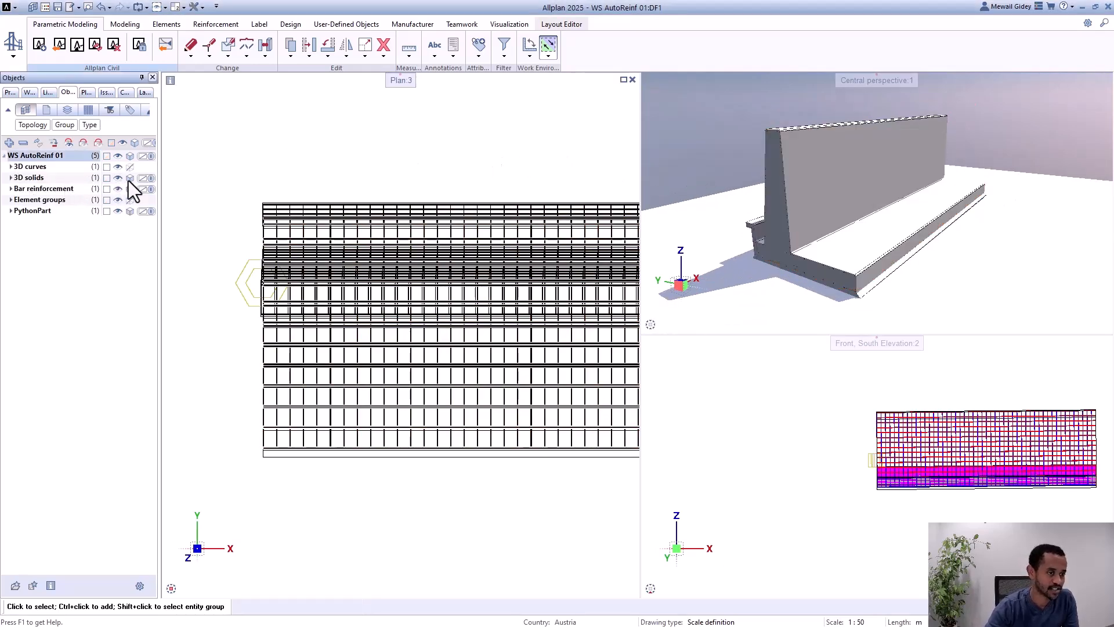
click(158, 189)
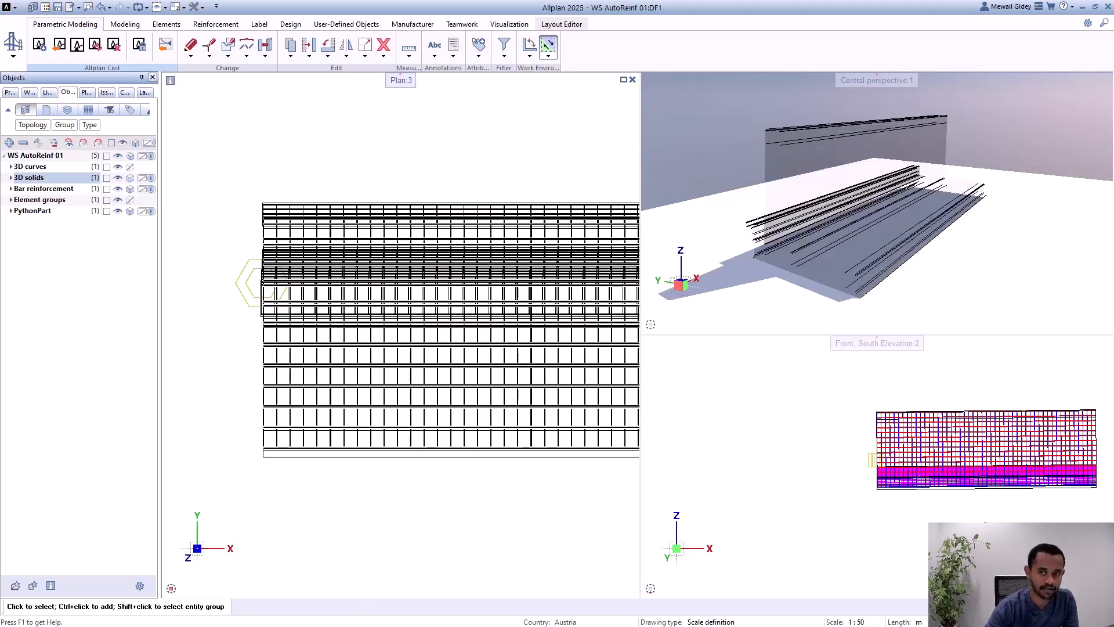
click(107, 189)
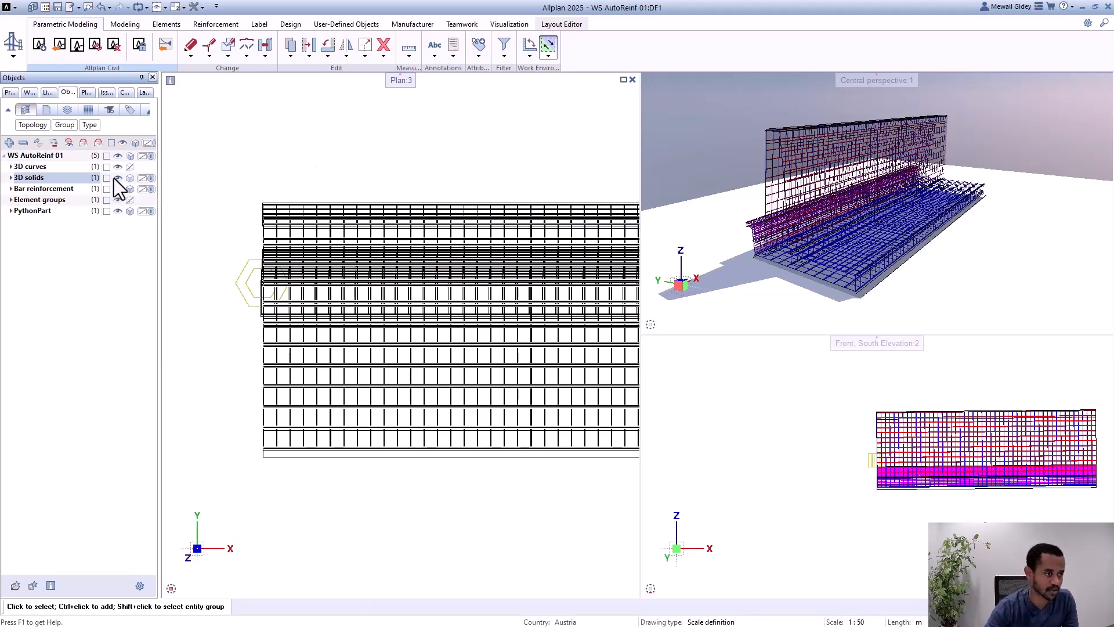
click(119, 178)
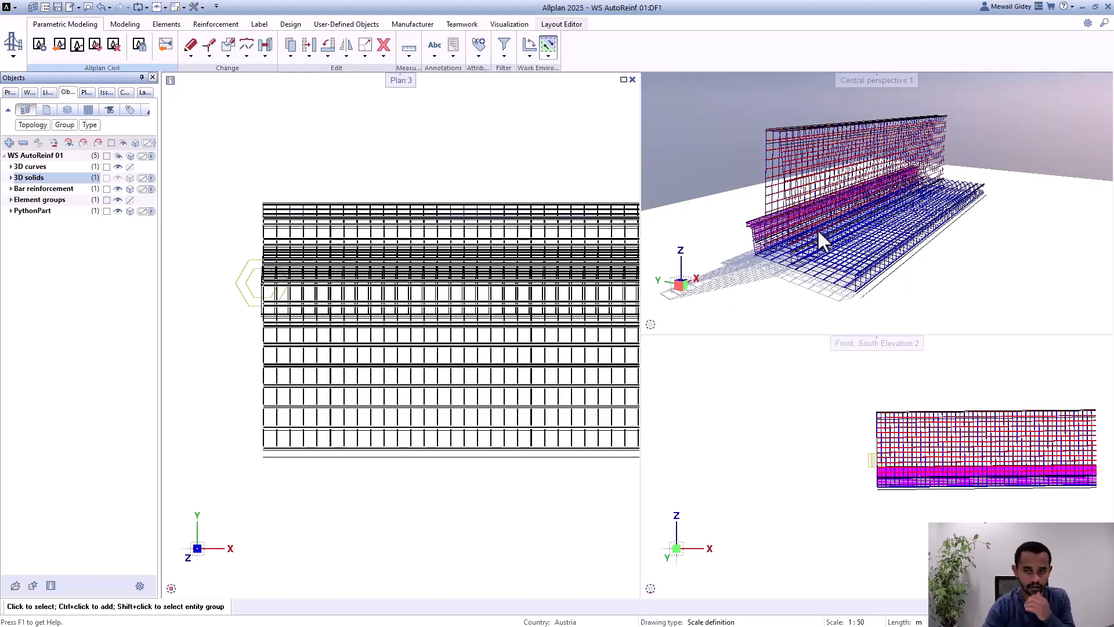
Step: Examine the retaining wall's reinforcement cage in the perspective view, from the base slab bars to the wall stem
scroll(836, 192, up, 3)
shift+middle_drag(838, 188, 715, 322)
scroll(816, 293, up, 3)
scroll(791, 291, up, 3)
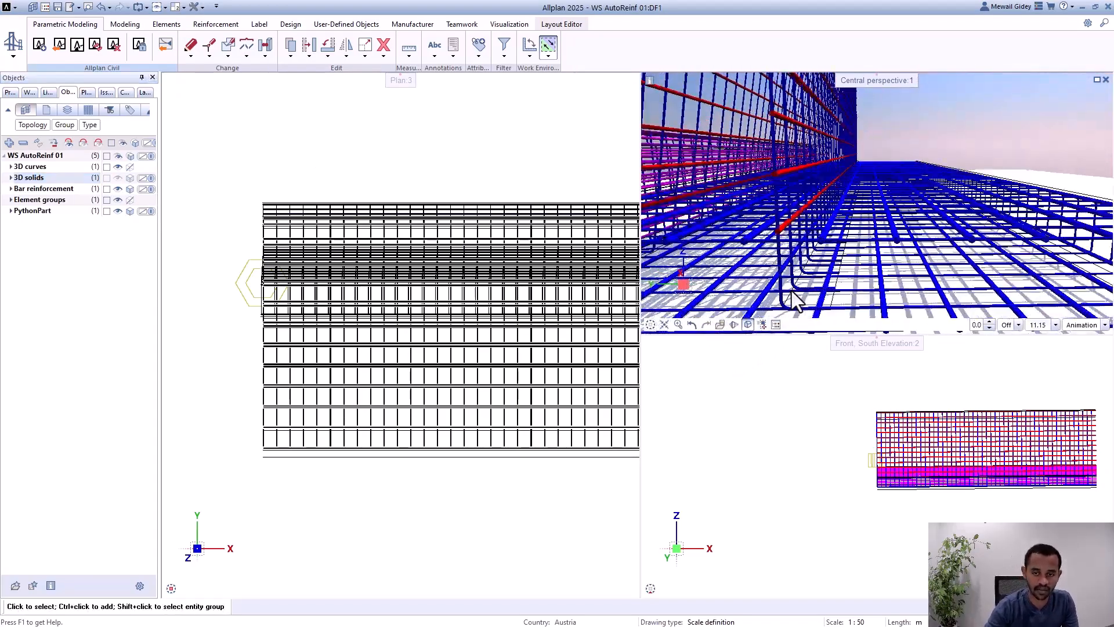
scroll(852, 277, down, 3)
scroll(851, 284, up, 5)
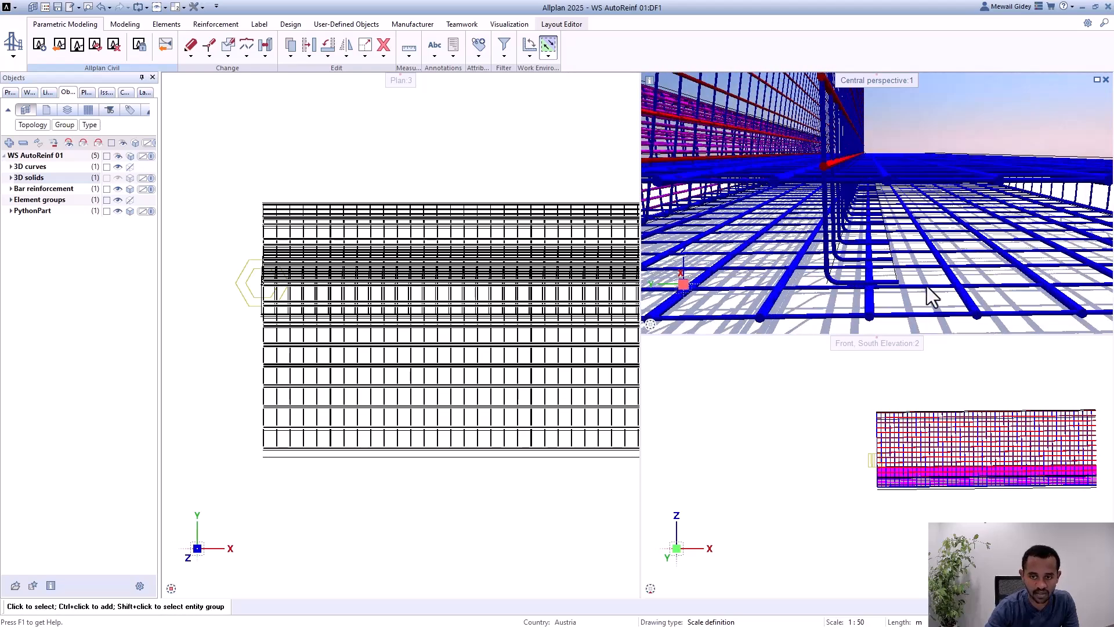
scroll(929, 287, down, 5)
scroll(801, 233, up, 3)
shift+middle_drag(786, 231, 853, 221)
scroll(792, 238, up, 2)
scroll(812, 227, down, 6)
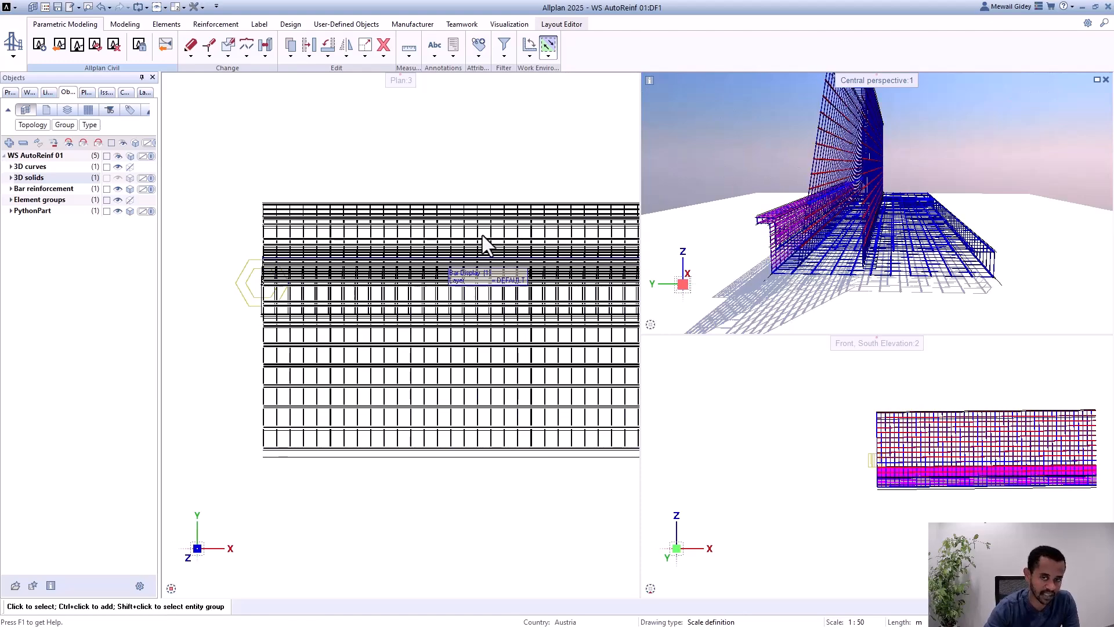
scroll(483, 244, down, 2)
shift+middle_drag(774, 185, 1030, 191)
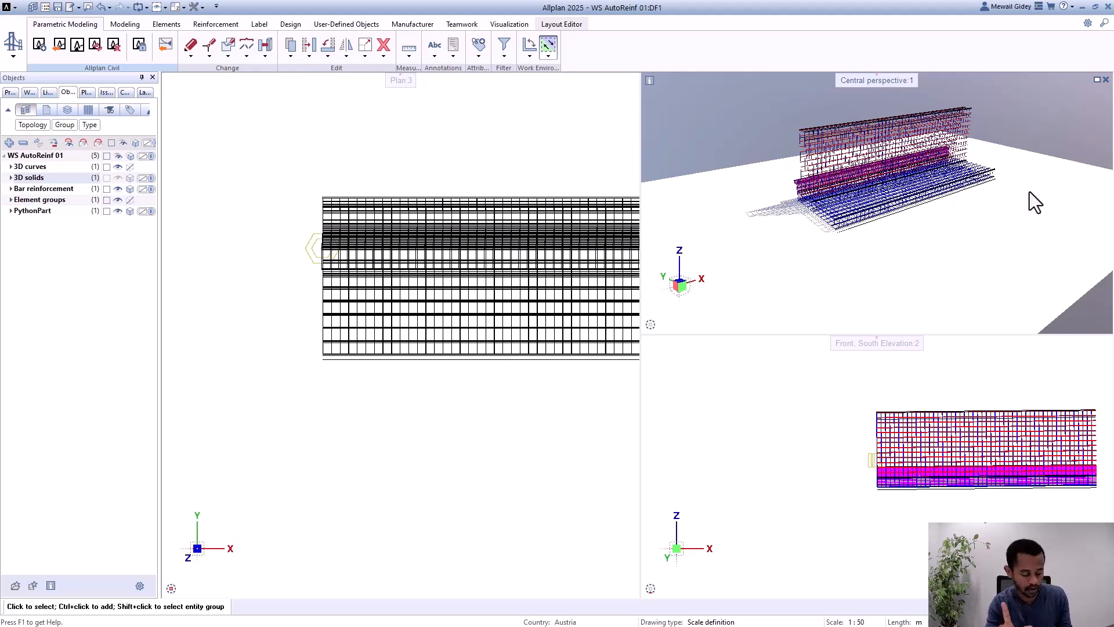
Step: Switch to ALLPLAN Civil to view the retaining wall's structural members, and return to Allplan
key(alt+Tab)
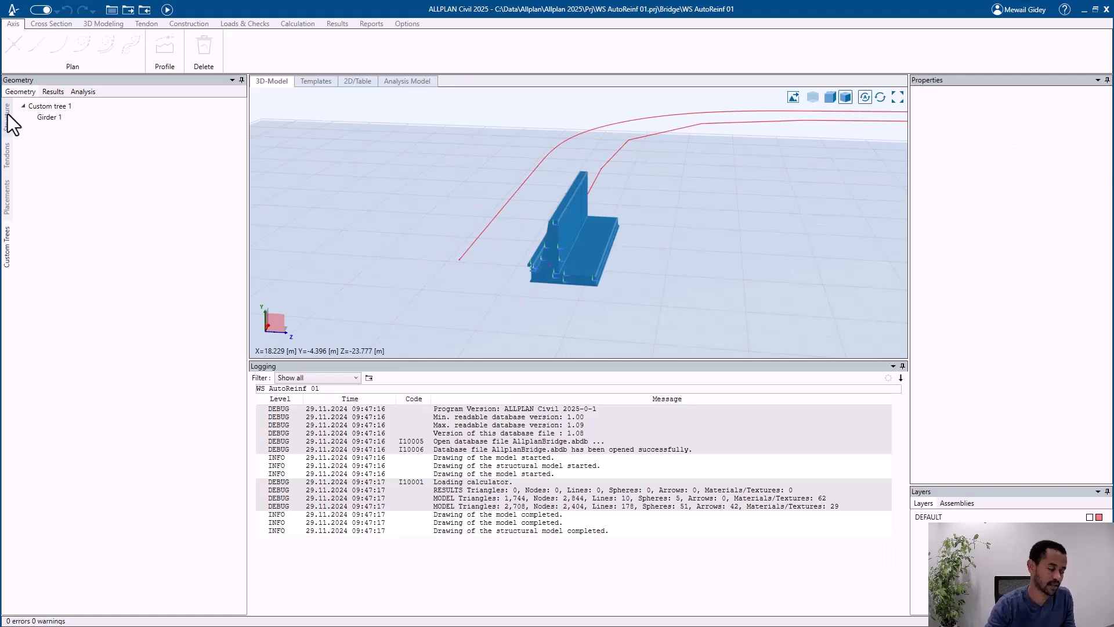
click(7, 115)
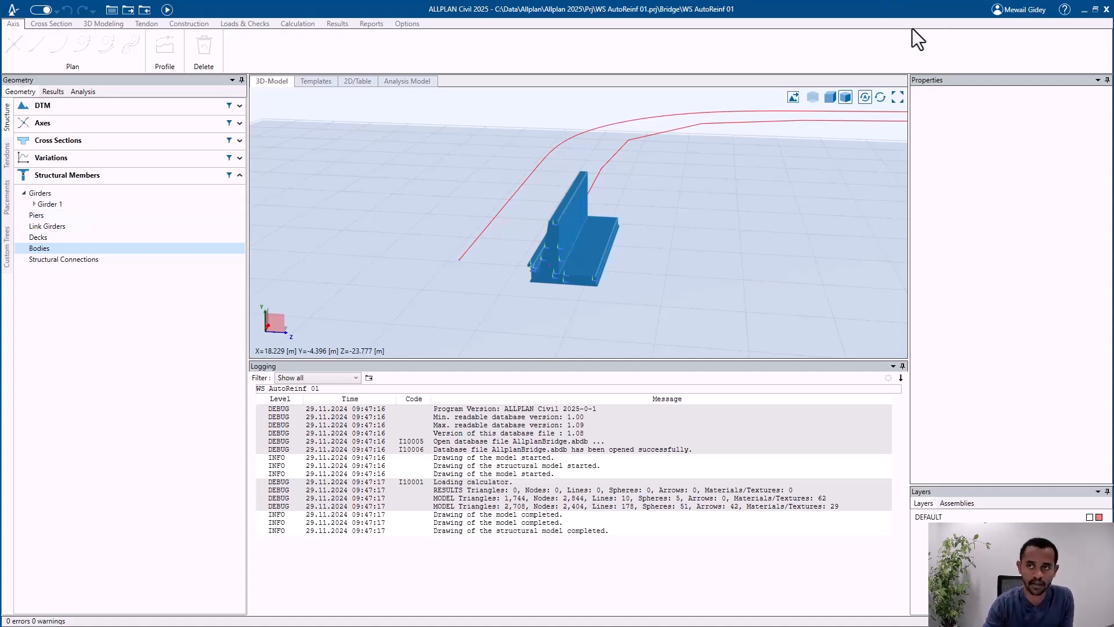
click(1083, 10)
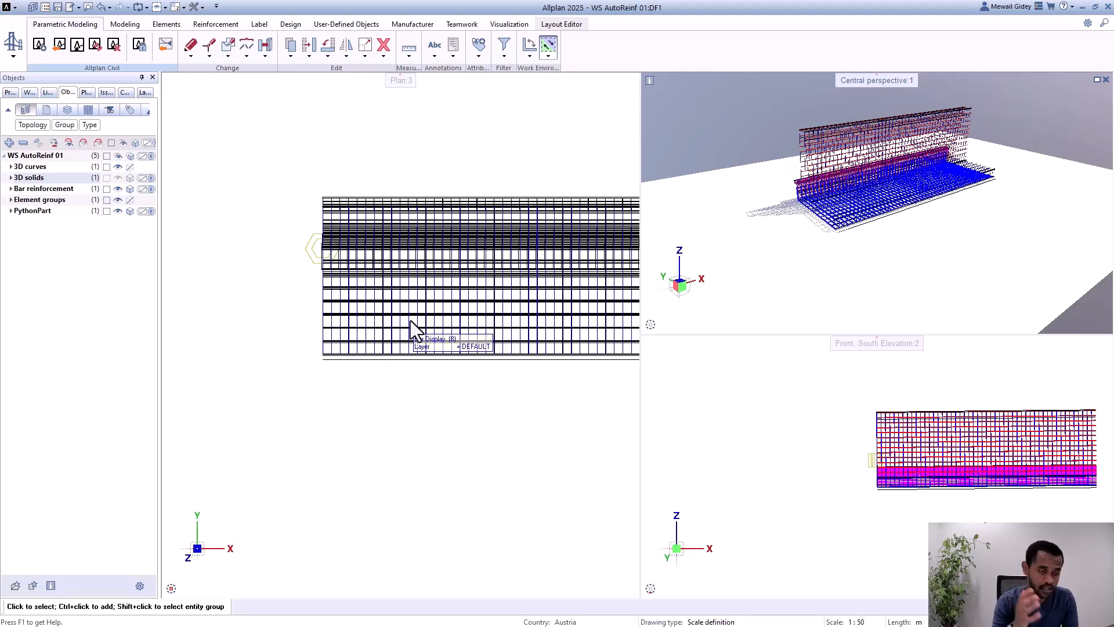
Step: Select a longitudinal bar in the wall's plan view and narrow its shared properties to one object type
scroll(409, 320, up, 3)
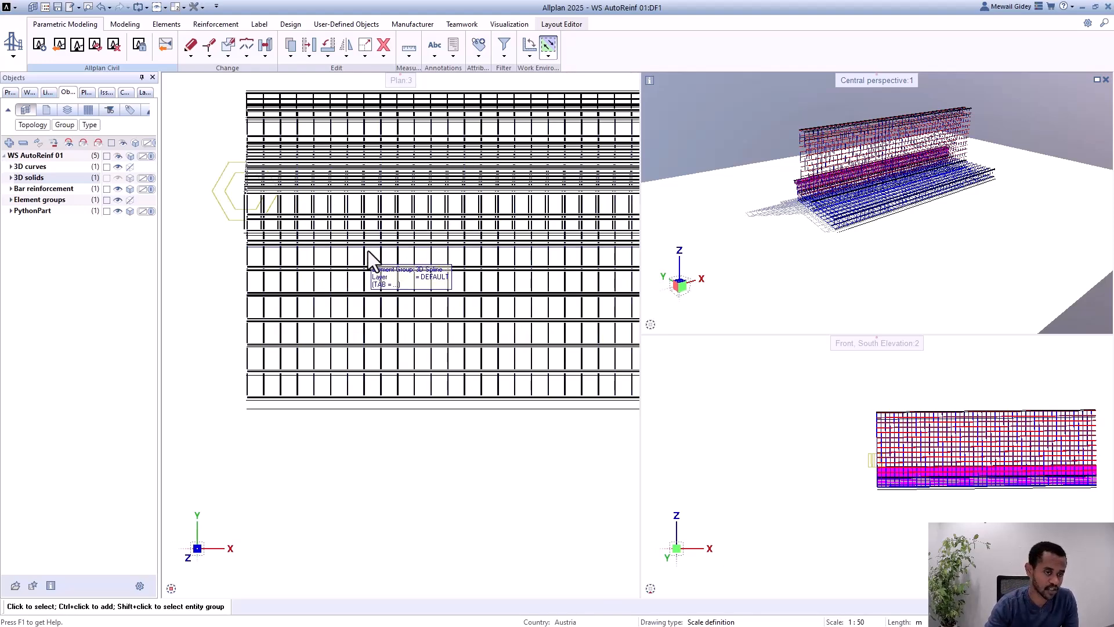
click(353, 268)
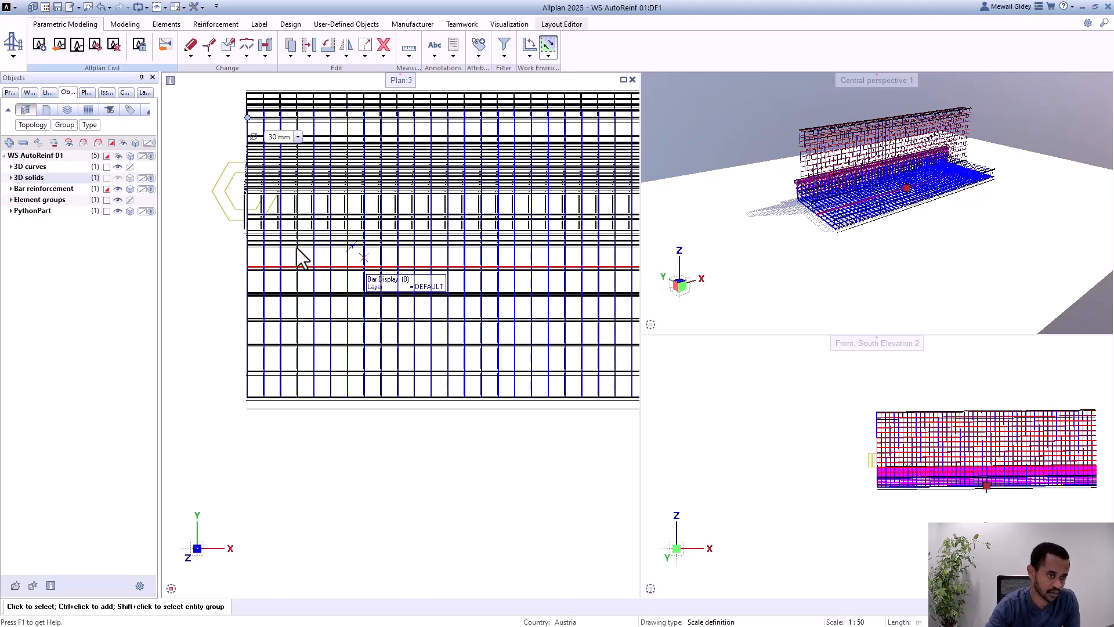
click(10, 92)
click(76, 109)
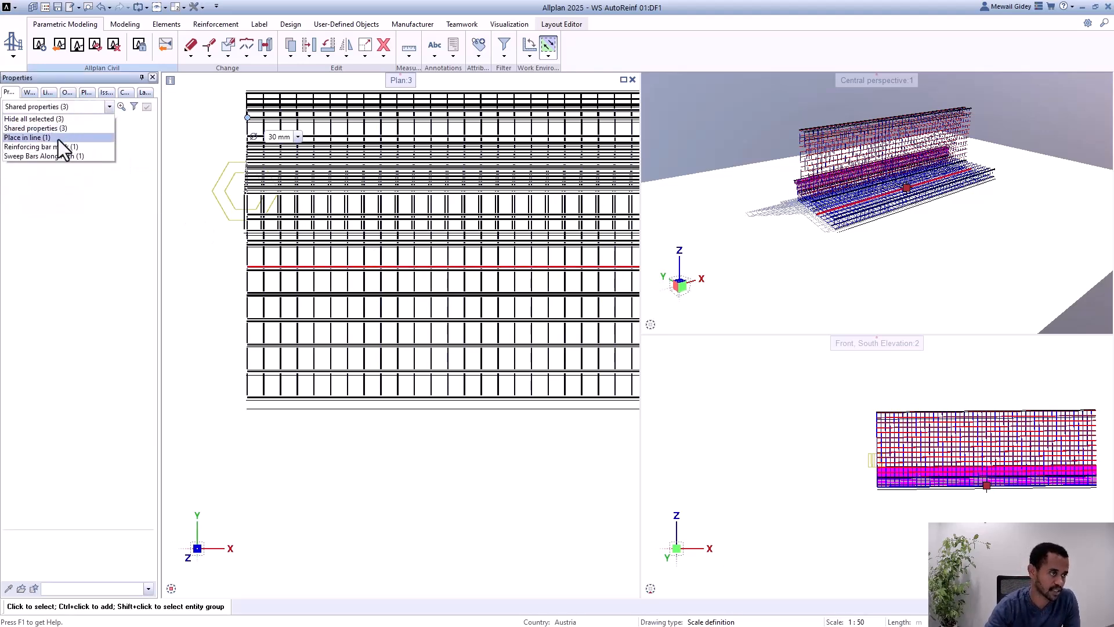
click(47, 151)
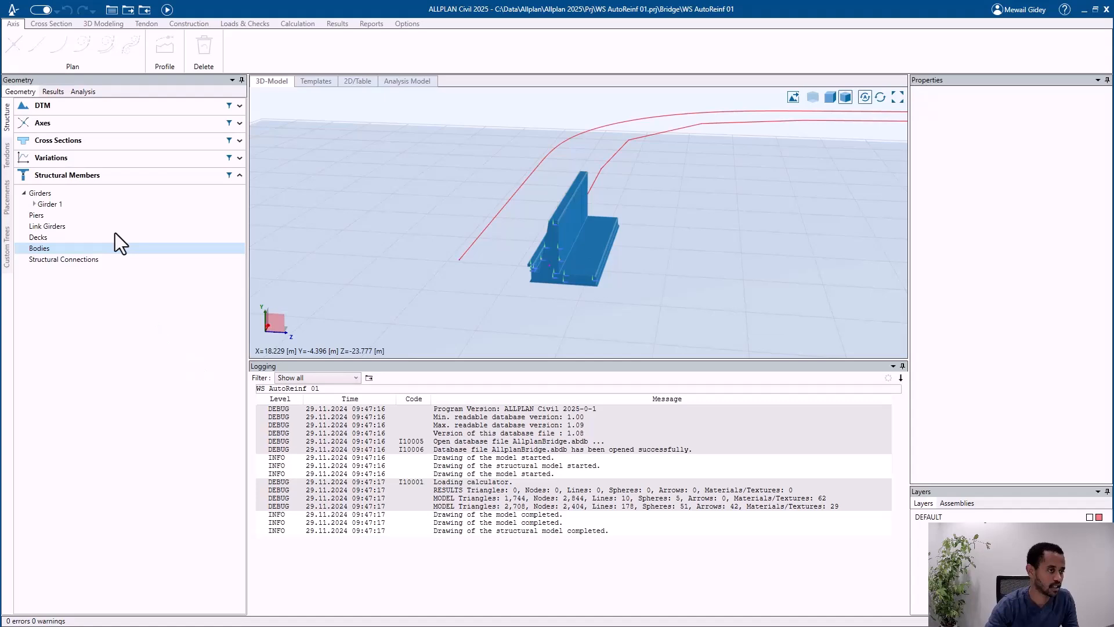
Step: In ALLPLAN Civil, open the RetainingWall cross section and show the properties of reinforcement set LongReinf1
click(113, 140)
click(113, 158)
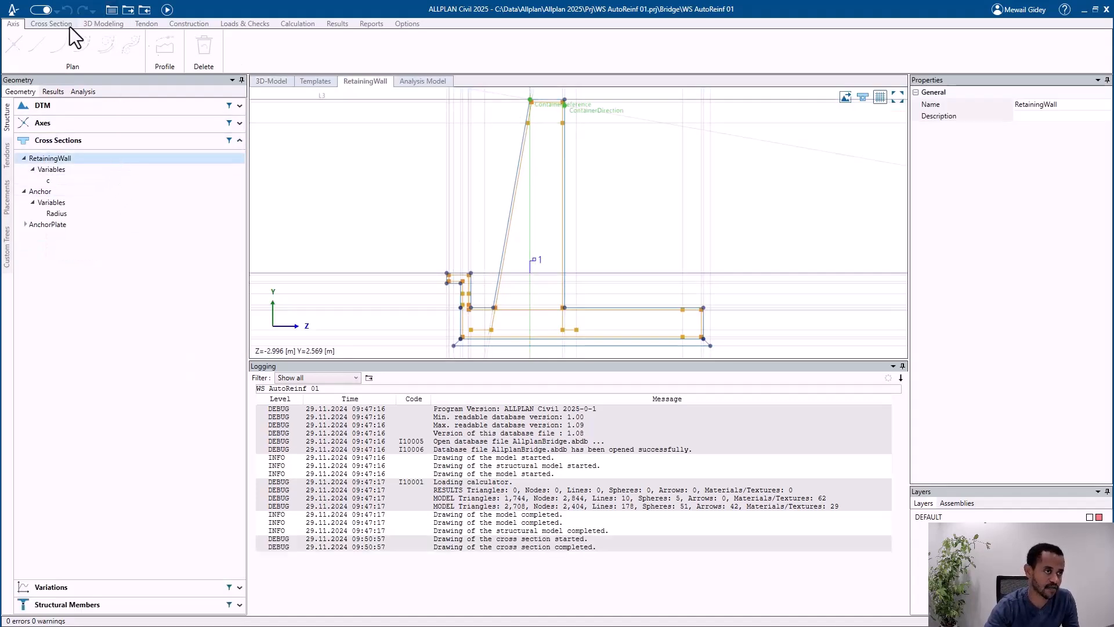
click(69, 27)
click(748, 38)
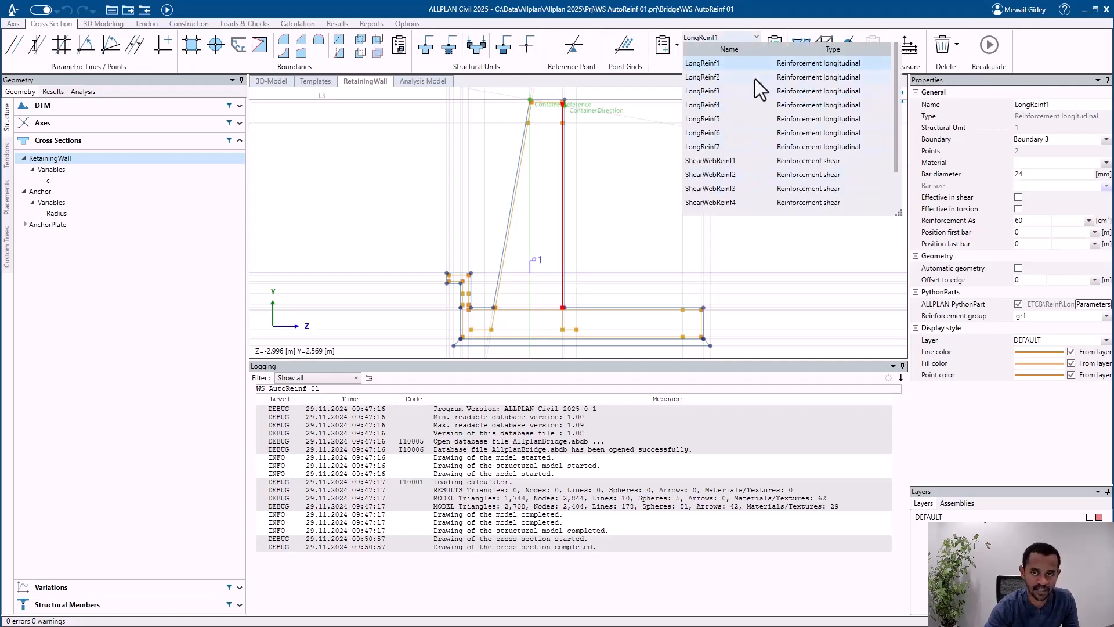
click(760, 65)
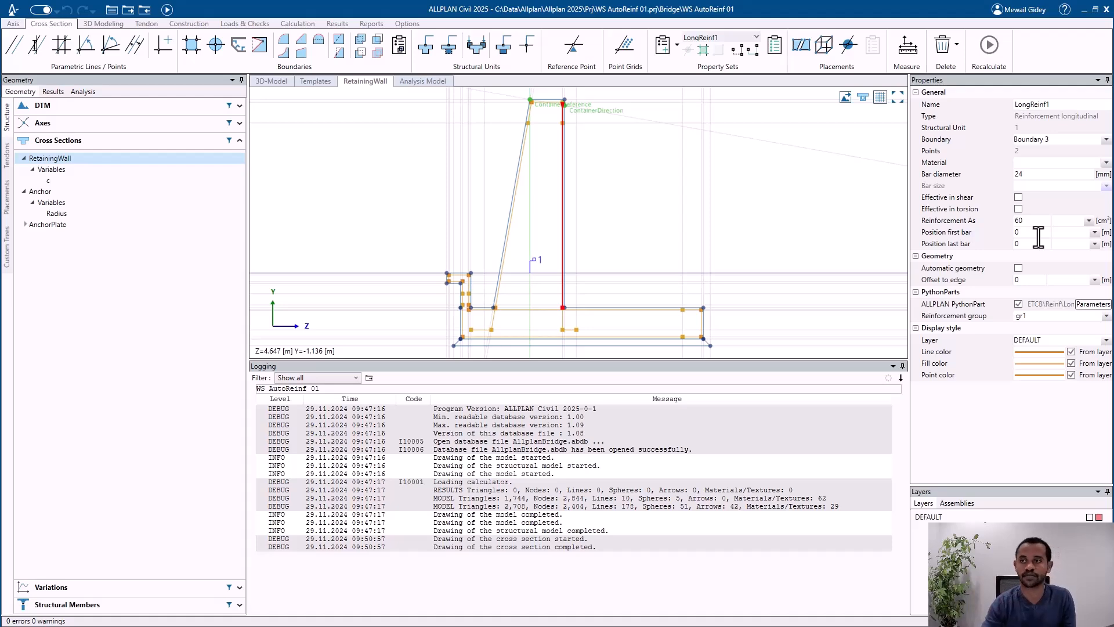
Step: Switch to Allplan, open the project's building structure of drawing files, and collapse Custom tree 1
key(alt+Tab)
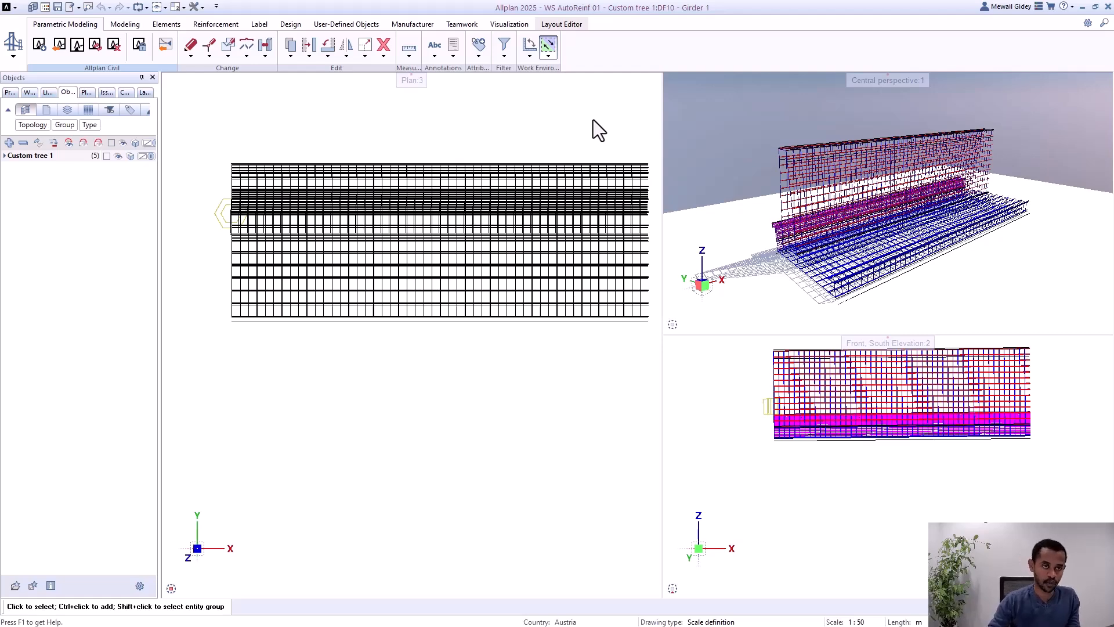
key(Escape)
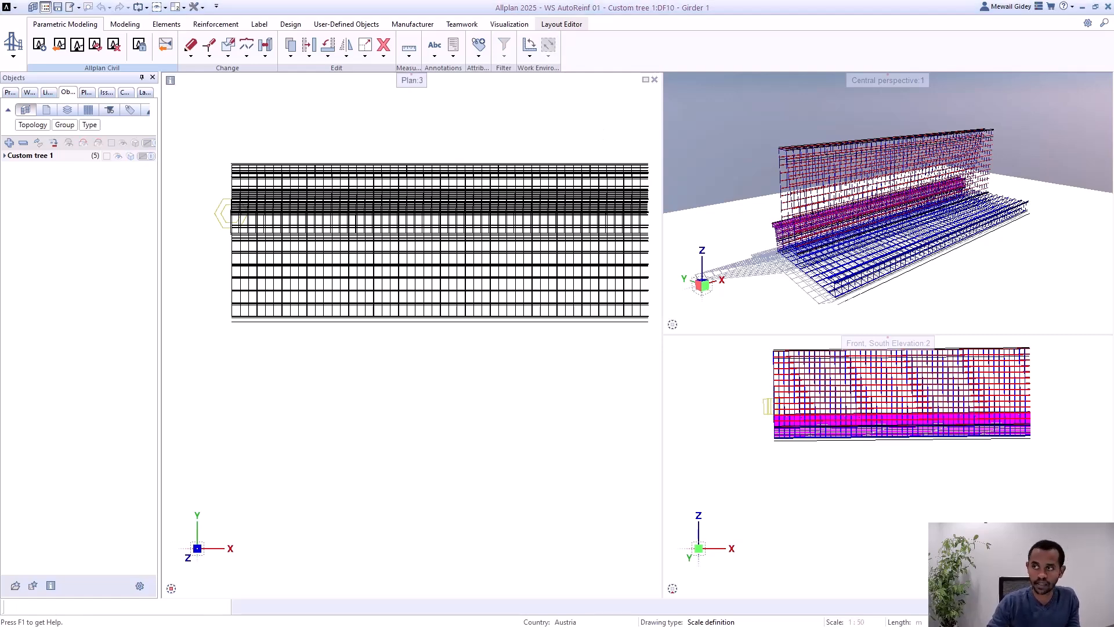
drag(1113, 80, 367, 64)
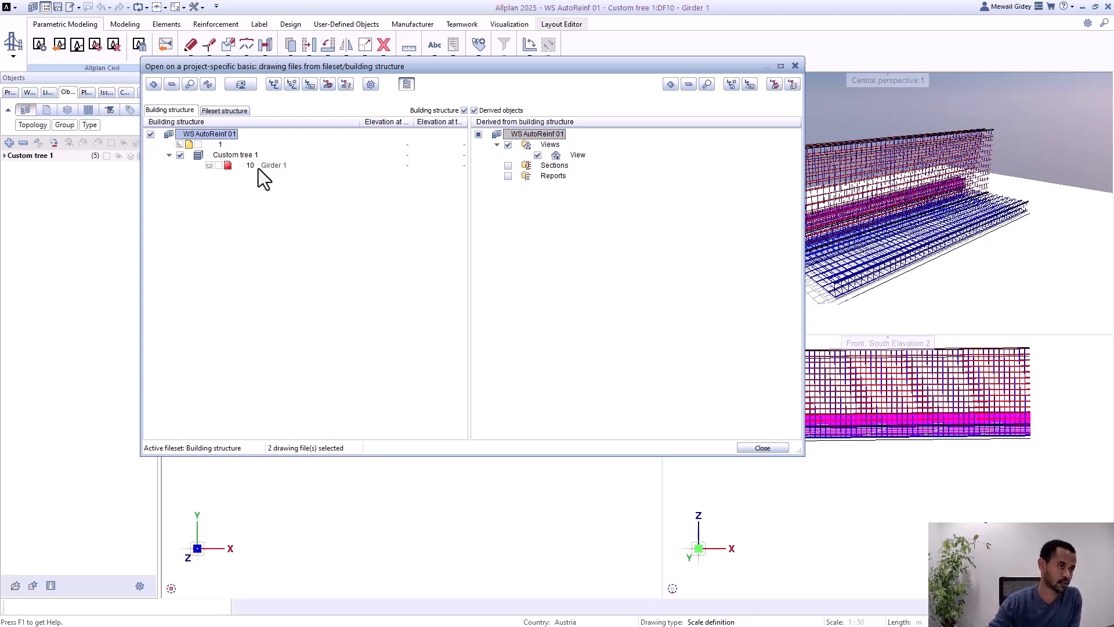
click(173, 158)
click(168, 156)
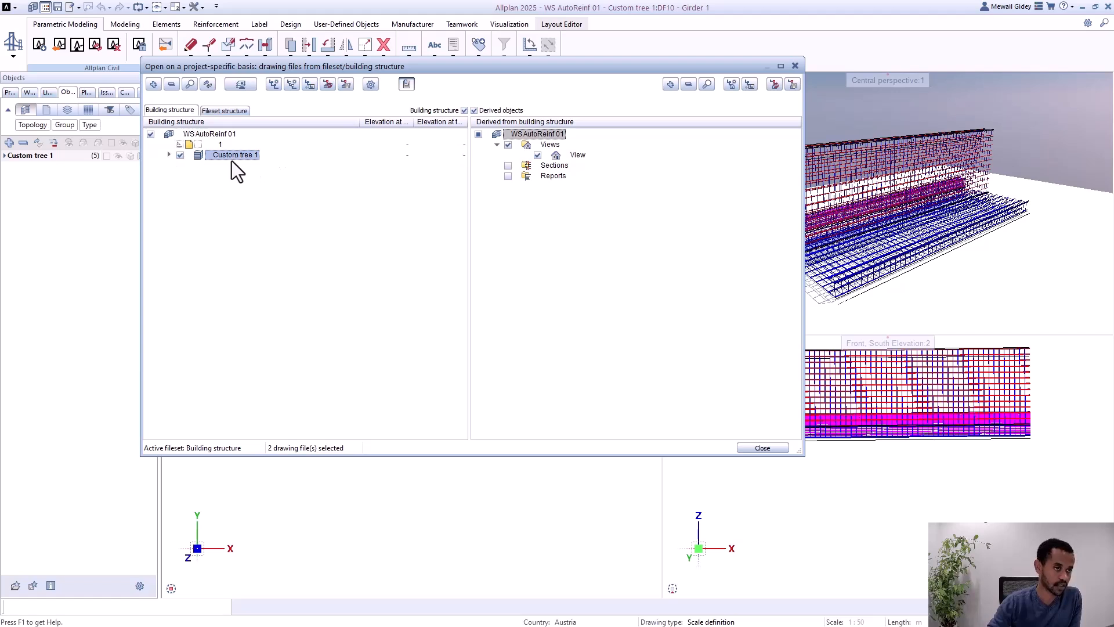
Step: Assign drawing files 2-3 to View under Views in the derived structure, and make drawing file 2 current
click(583, 158)
right_click(583, 158)
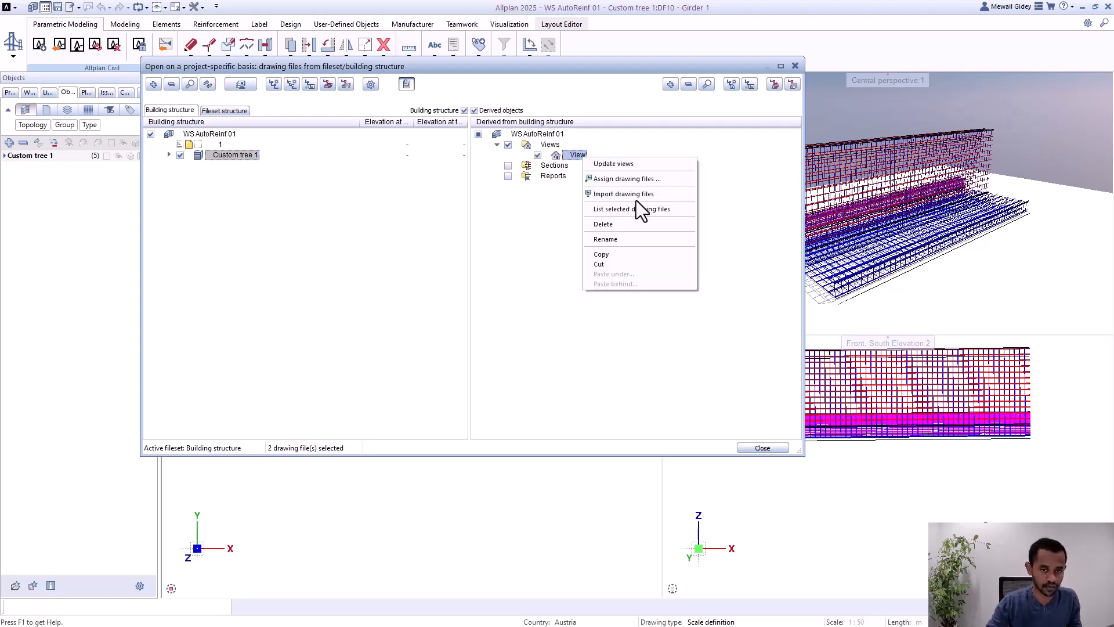
click(637, 180)
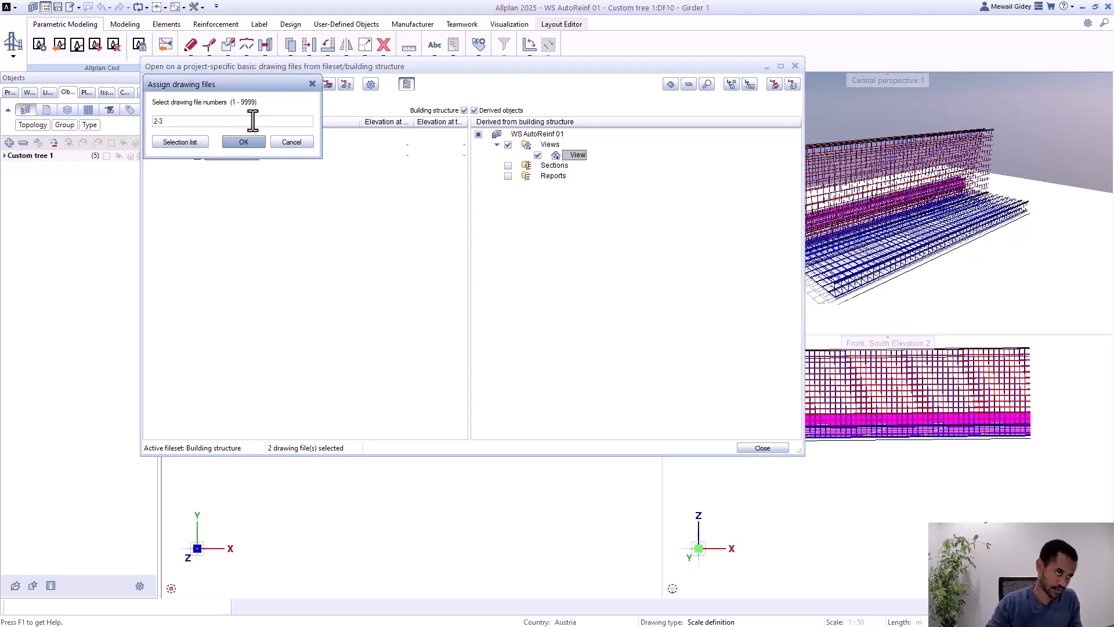
click(255, 143)
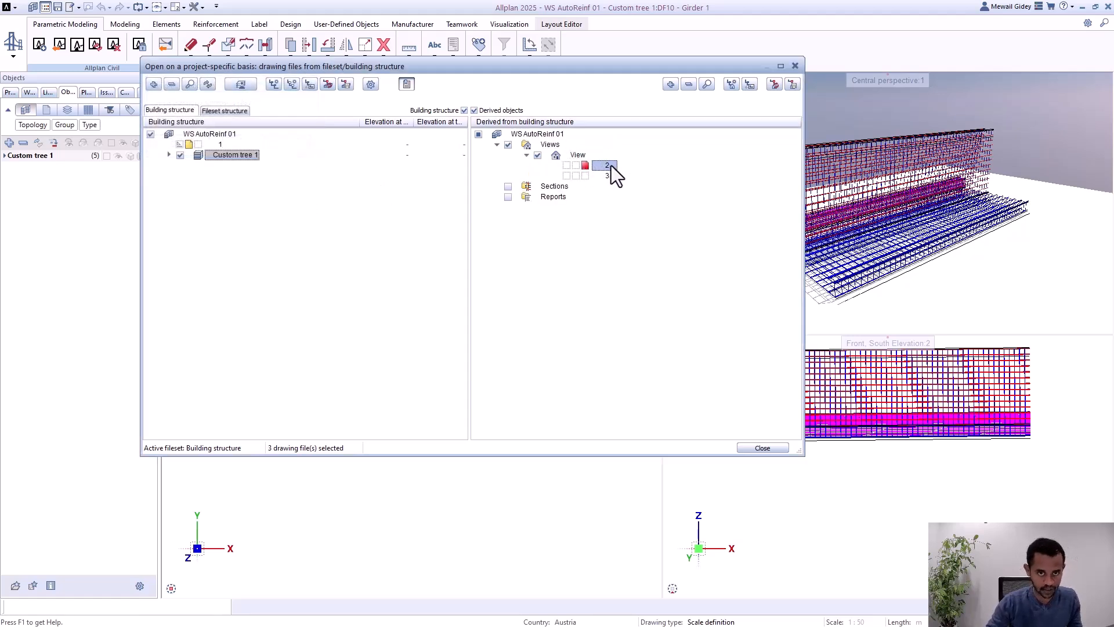
click(765, 449)
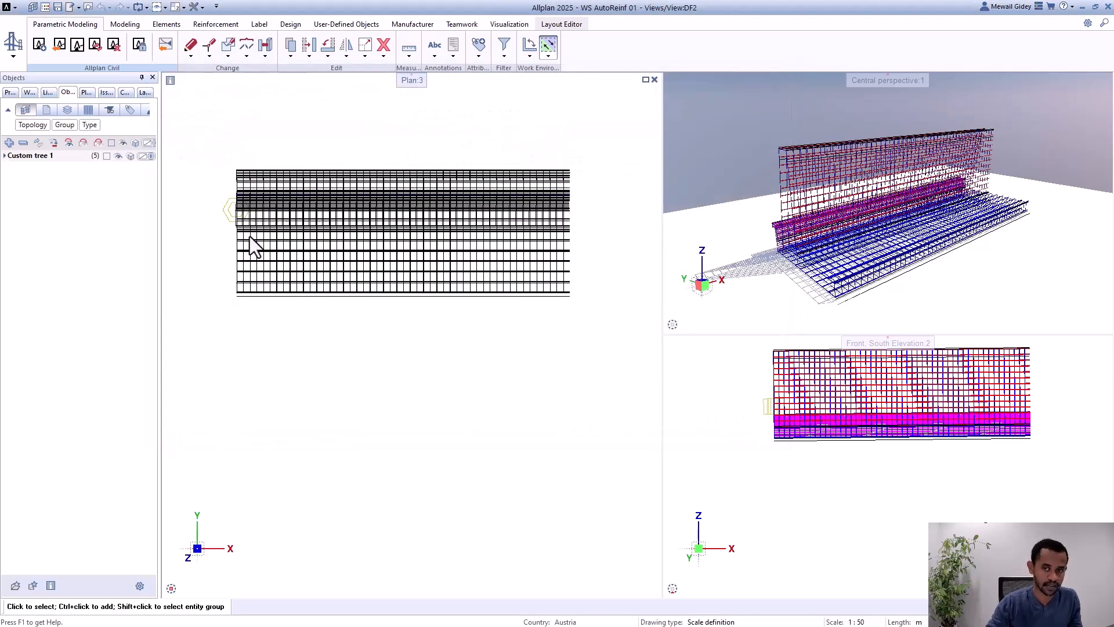
Step: Start a reinforcement section and draw clipping path 1 vertically across the wall's left end in plan, looking towards the wall's length
scroll(240, 249, up, 1)
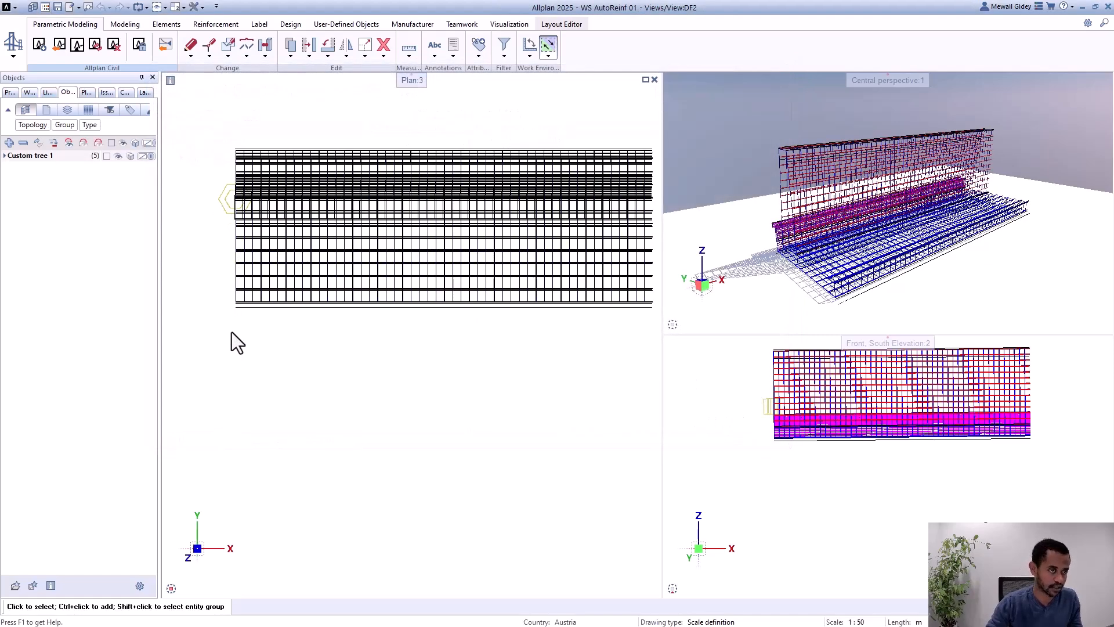
click(215, 25)
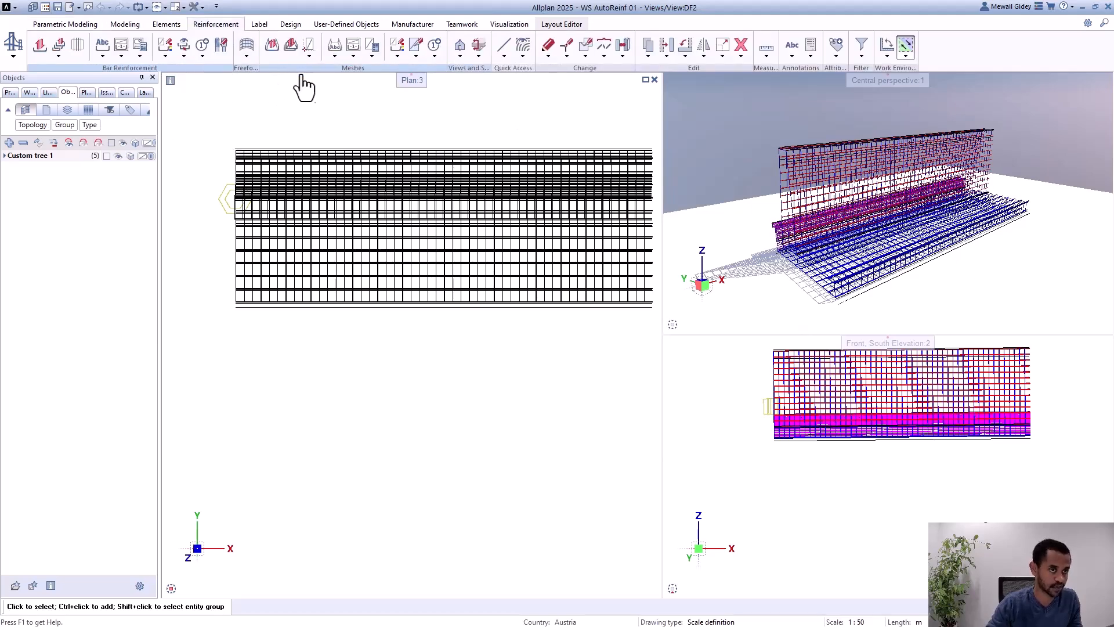
click(462, 44)
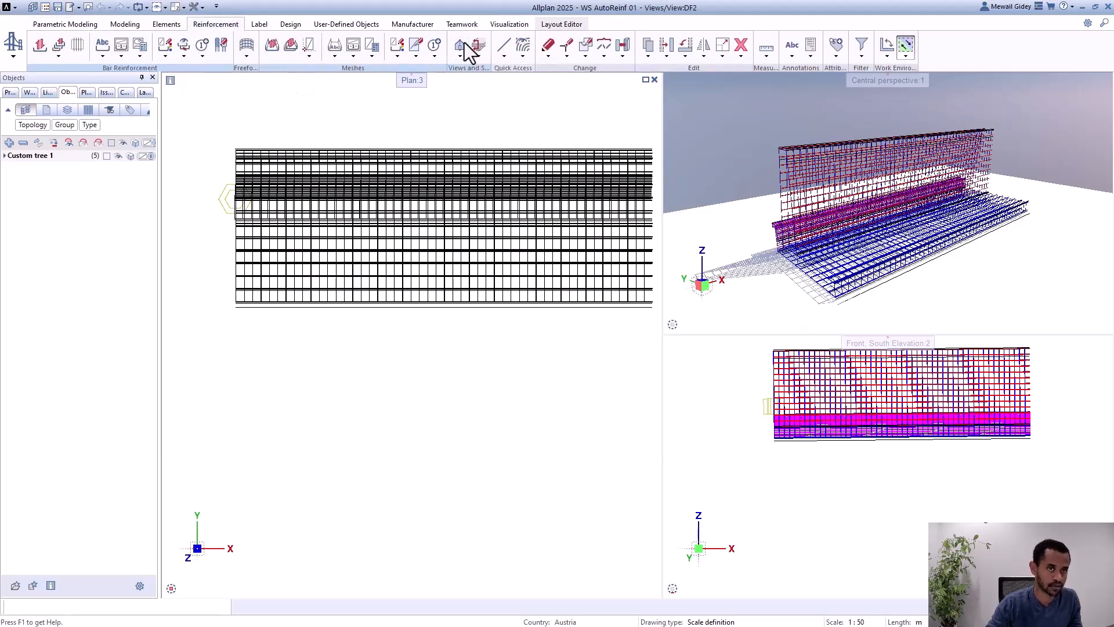
click(234, 149)
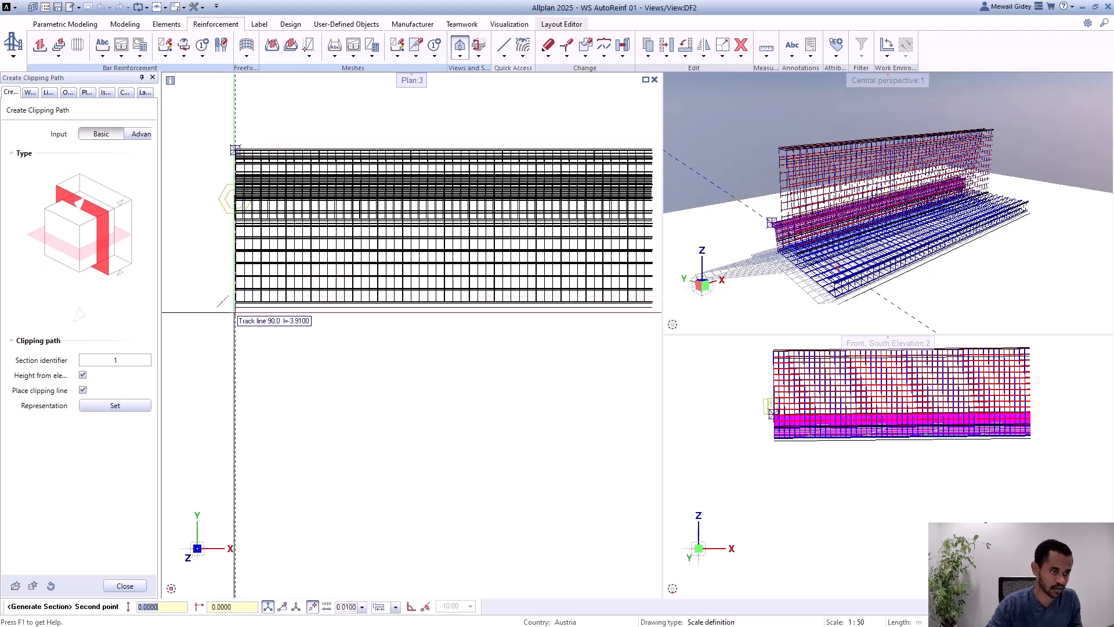
click(235, 309)
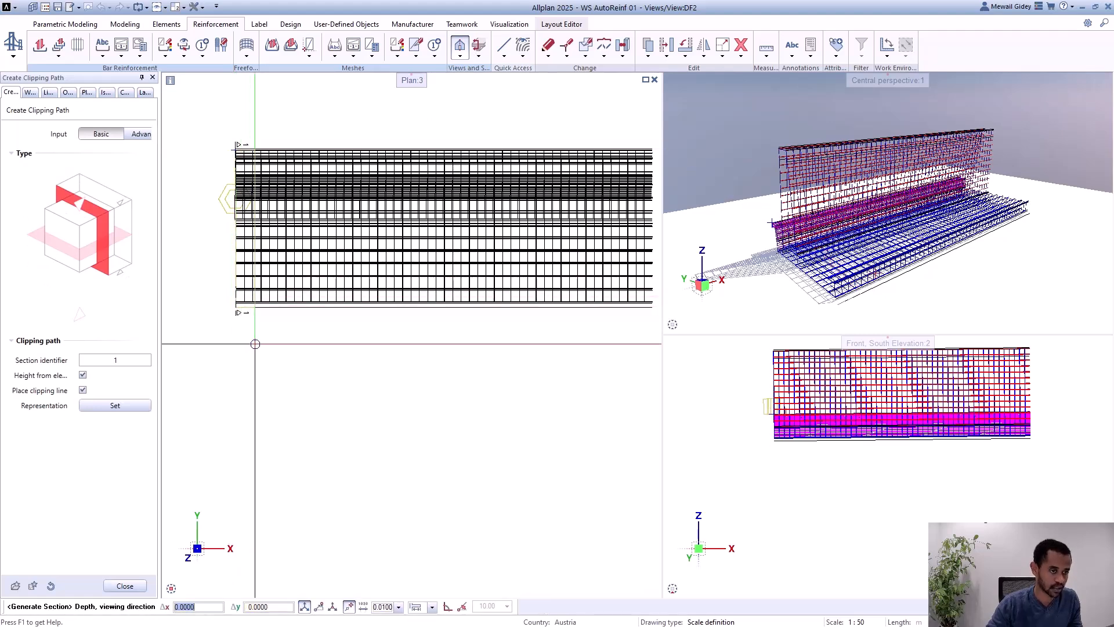
click(261, 338)
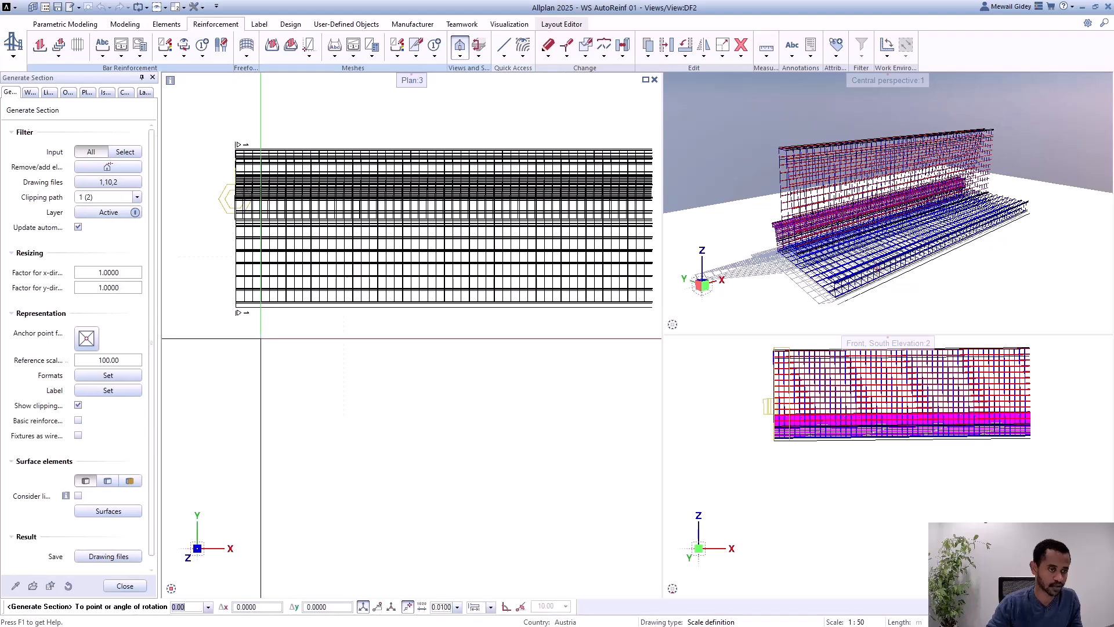
Step: Place section 1-1 below the wall's plan with all drawing files included, and end the section command
scroll(224, 255, down, 2)
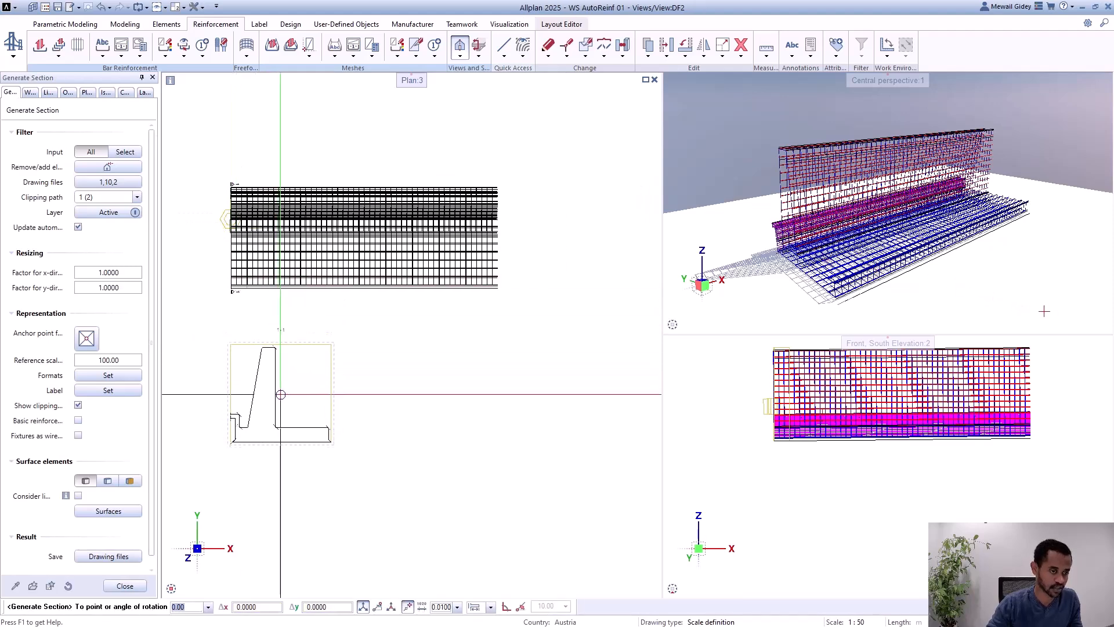
click(283, 391)
click(283, 391)
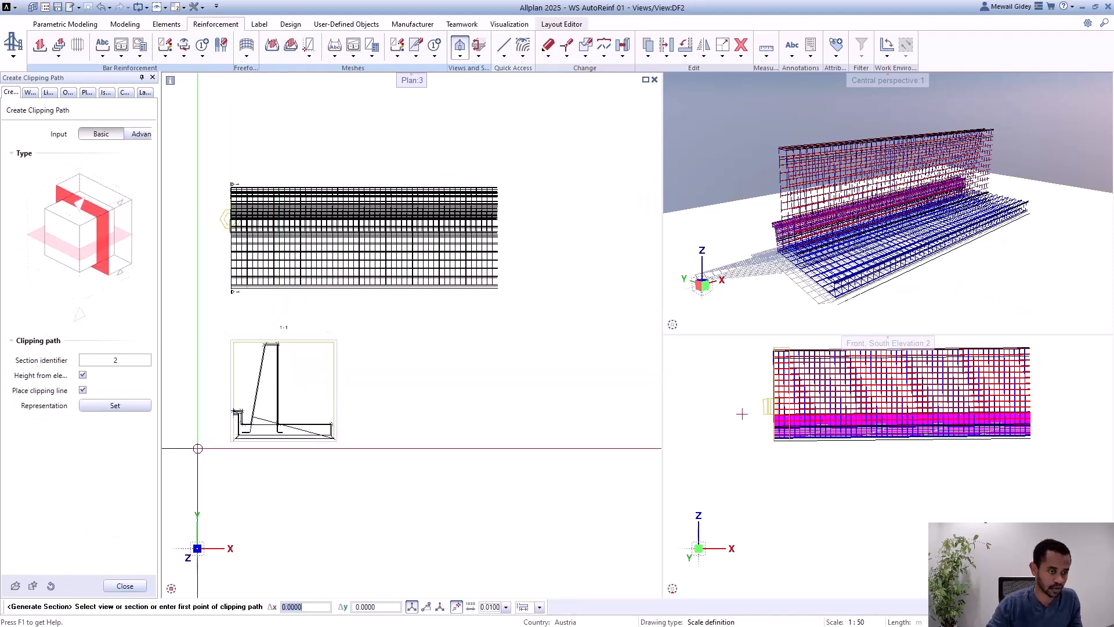
scroll(242, 438, up, 3)
key(Escape)
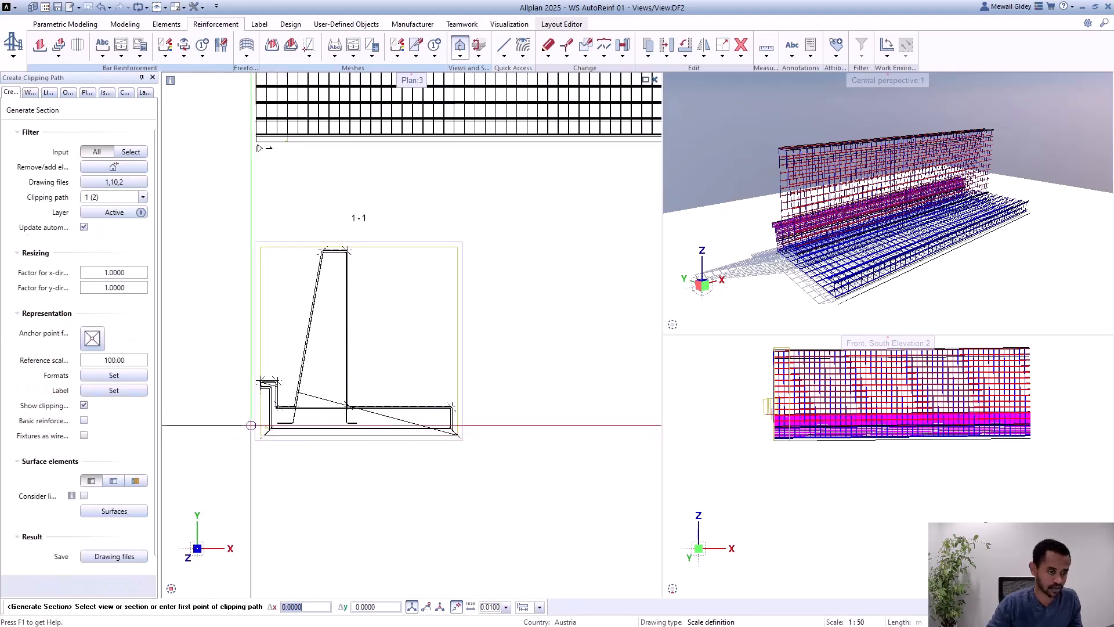
key(Escape)
Step: Label the vertical bar on the stem's right face in section 1-1 with mark number, pieces, diameter and spacing, placed beside the stem
scroll(342, 326, up, 3)
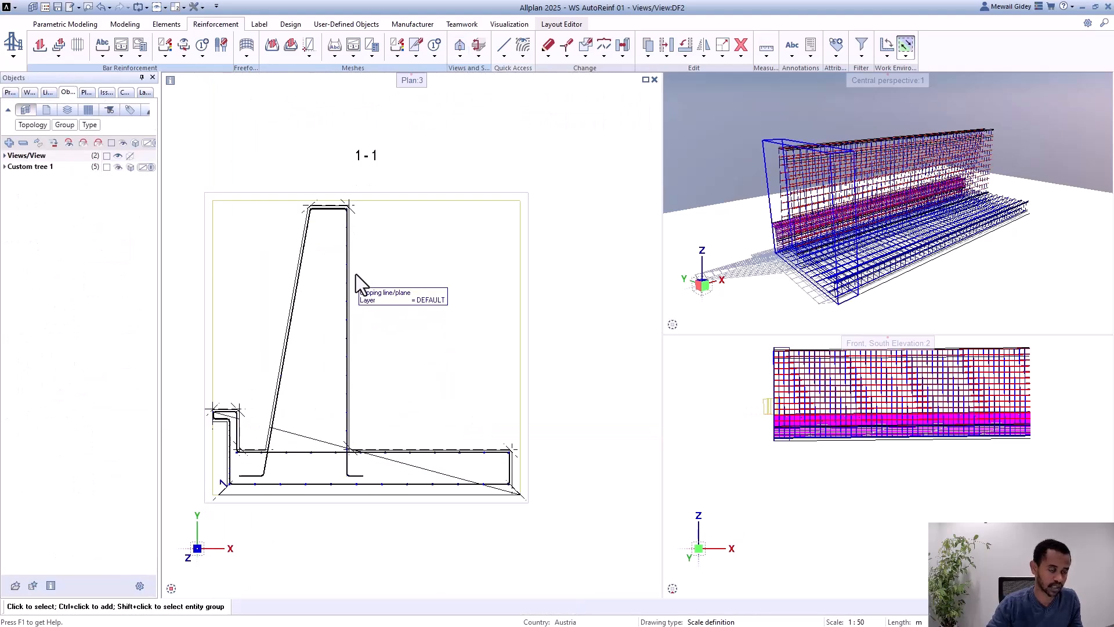
click(103, 45)
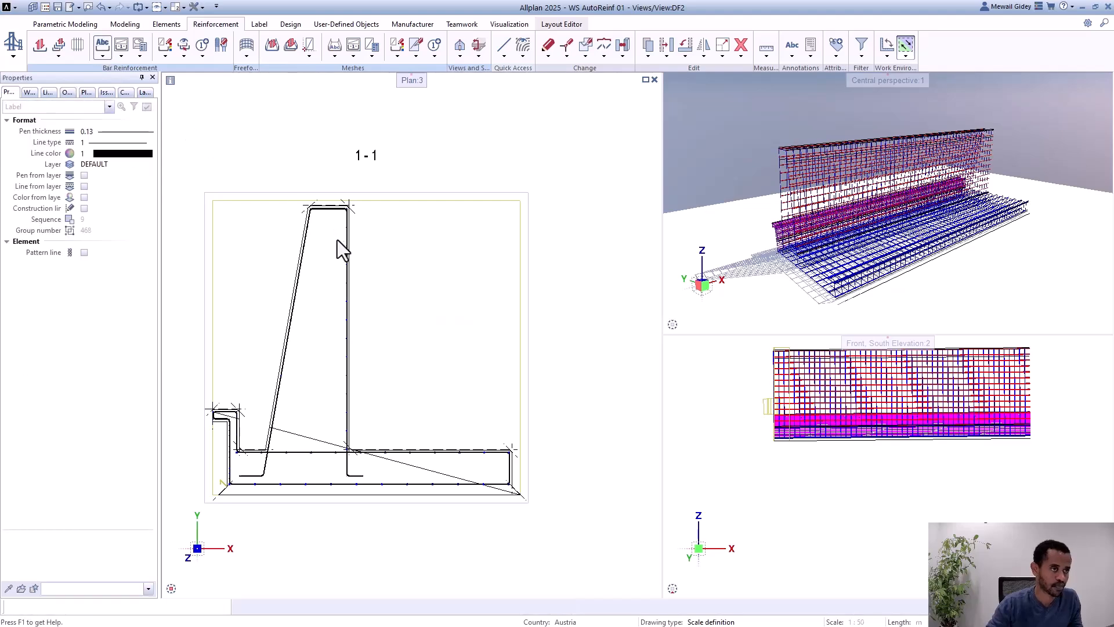
scroll(353, 267, up, 3)
scroll(353, 266, up, 2)
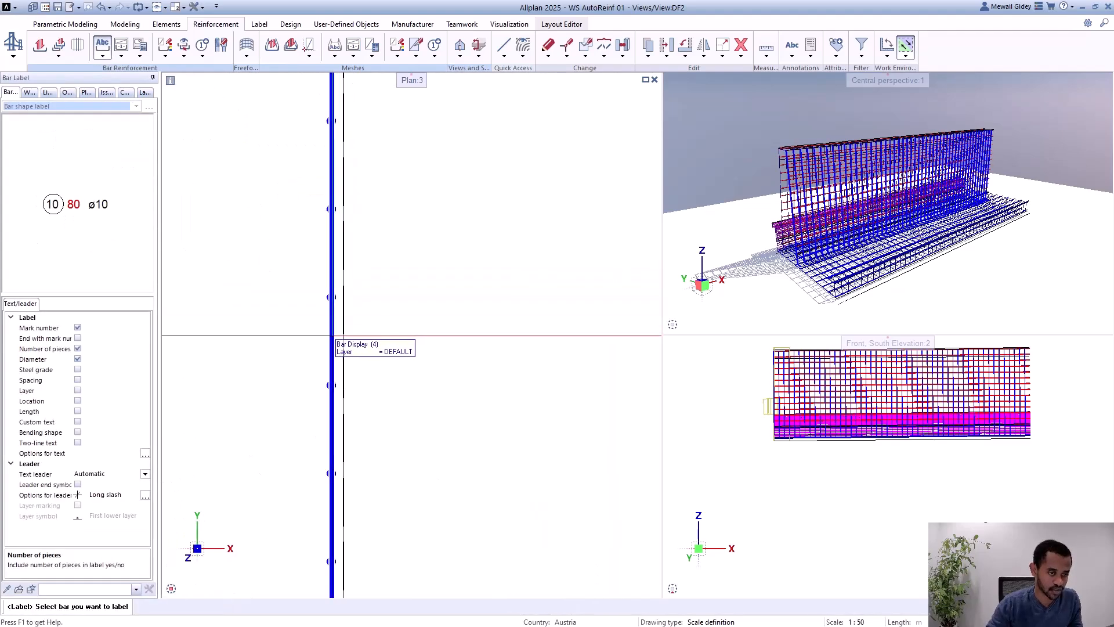
click(331, 337)
scroll(270, 187, down, 2)
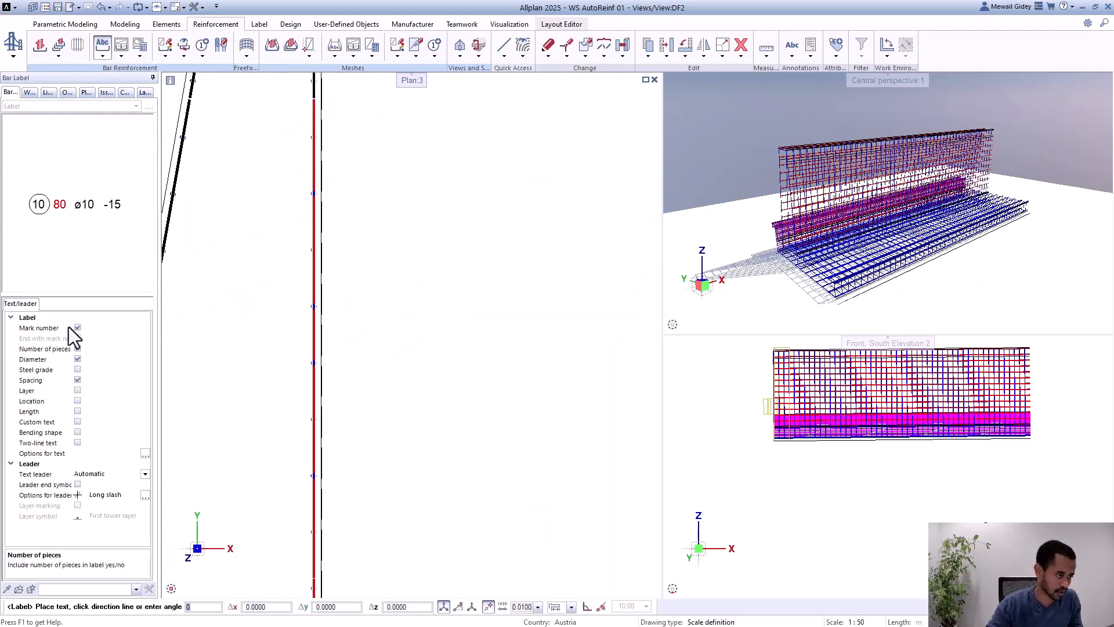
scroll(242, 256, down, 1)
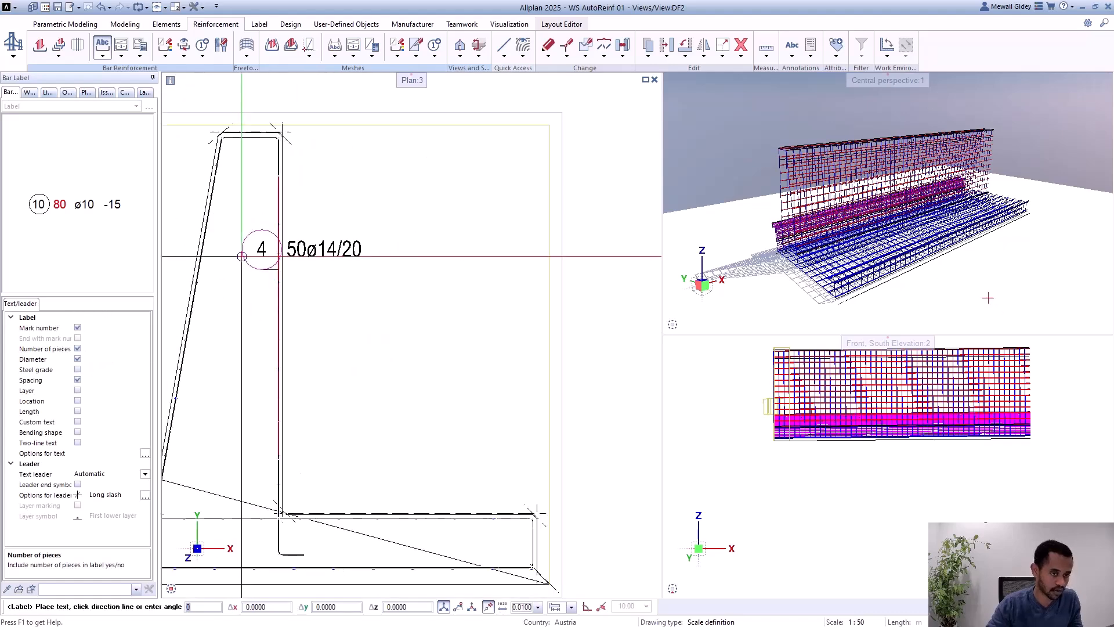
scroll(341, 274, down, 1)
click(346, 265)
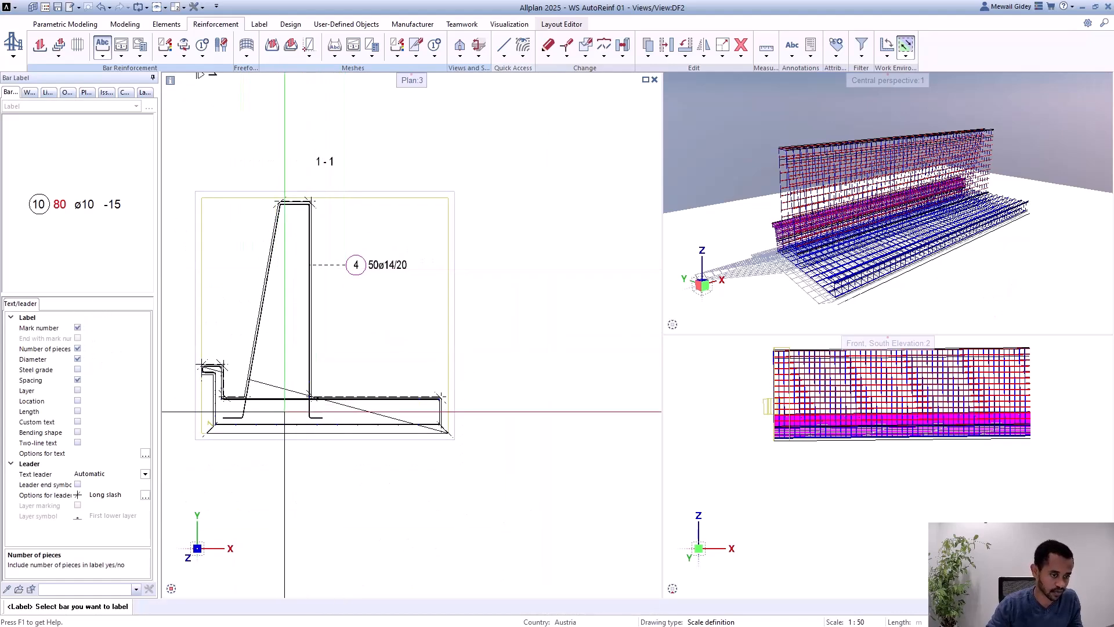
Step: Label the longitudinal bar at the stem's right base in section 1-1 with mark number, pieces and diameter, placed above the footing
scroll(311, 401, up, 4)
scroll(311, 431, up, 4)
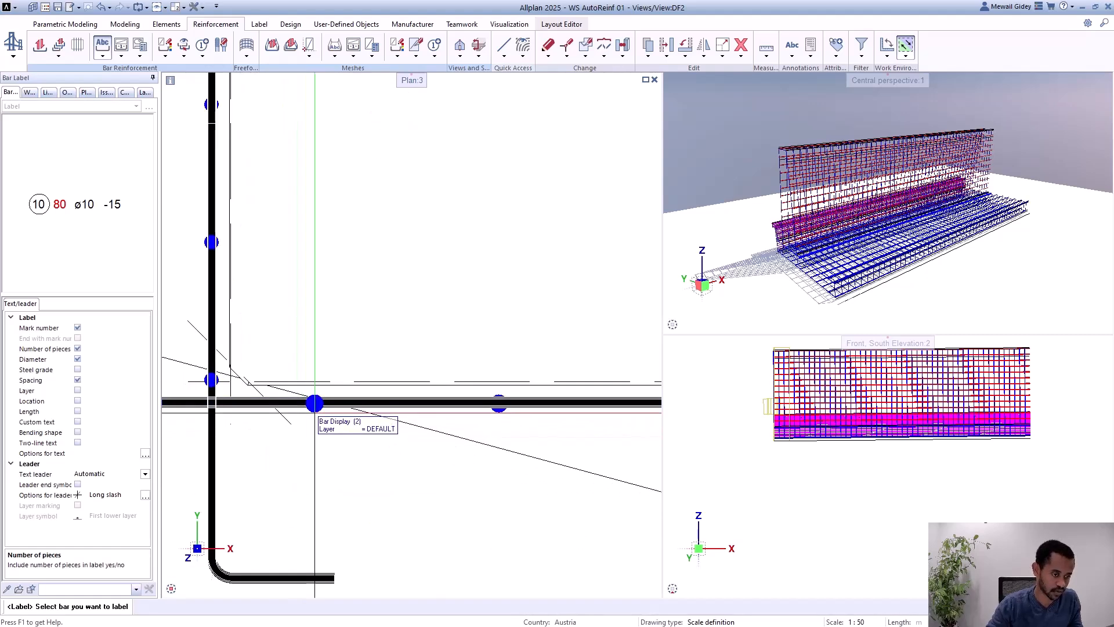
click(314, 402)
scroll(318, 290, down, 1)
scroll(319, 290, down, 3)
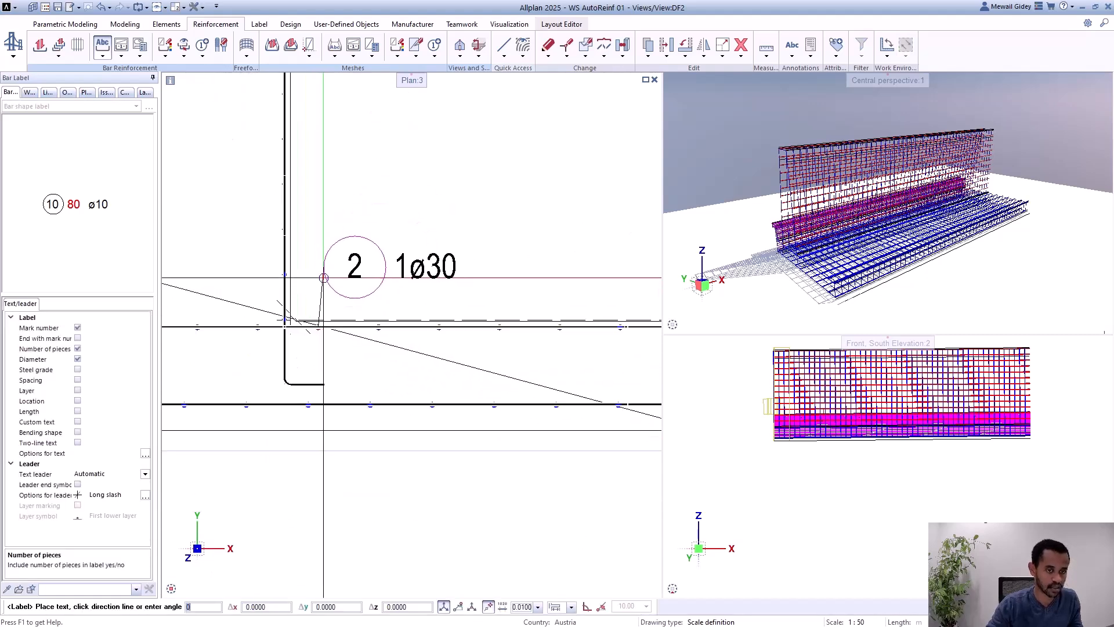
click(346, 239)
scroll(494, 247, down, 2)
scroll(441, 328, down, 3)
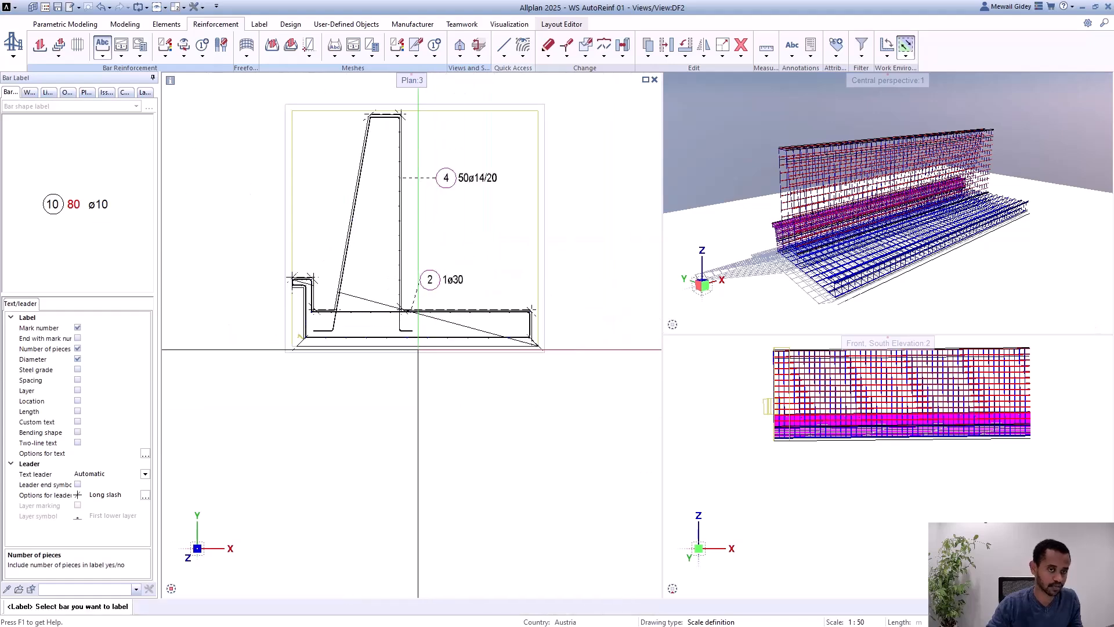
Step: Create a partial schema of the hooked bar in the footing's left upstand and place it left of section 1-1
scroll(472, 197, up, 1)
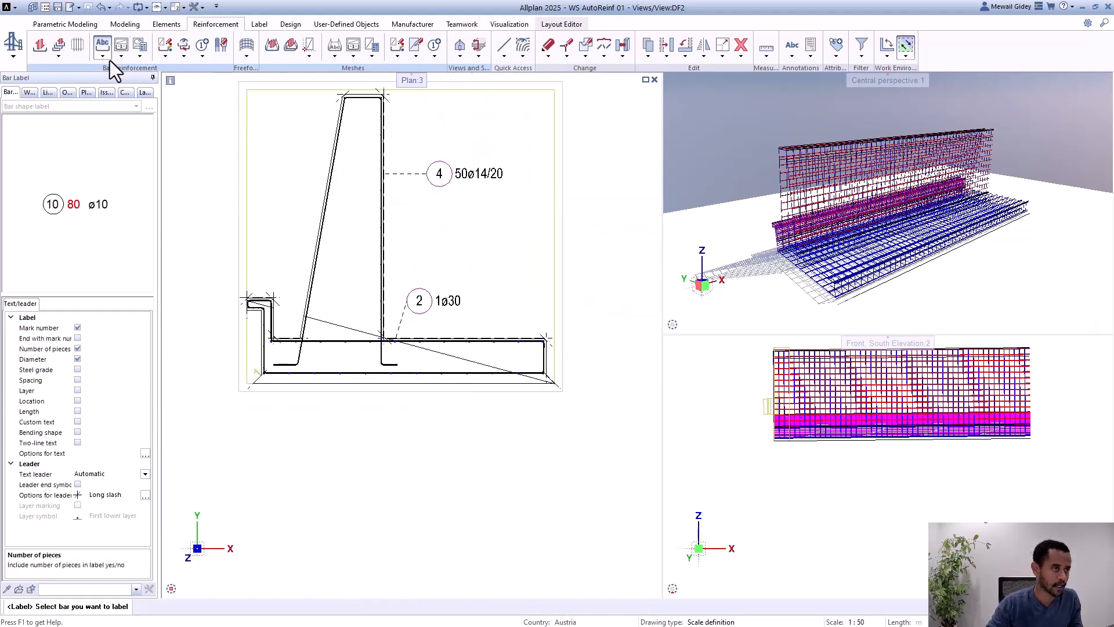
click(140, 57)
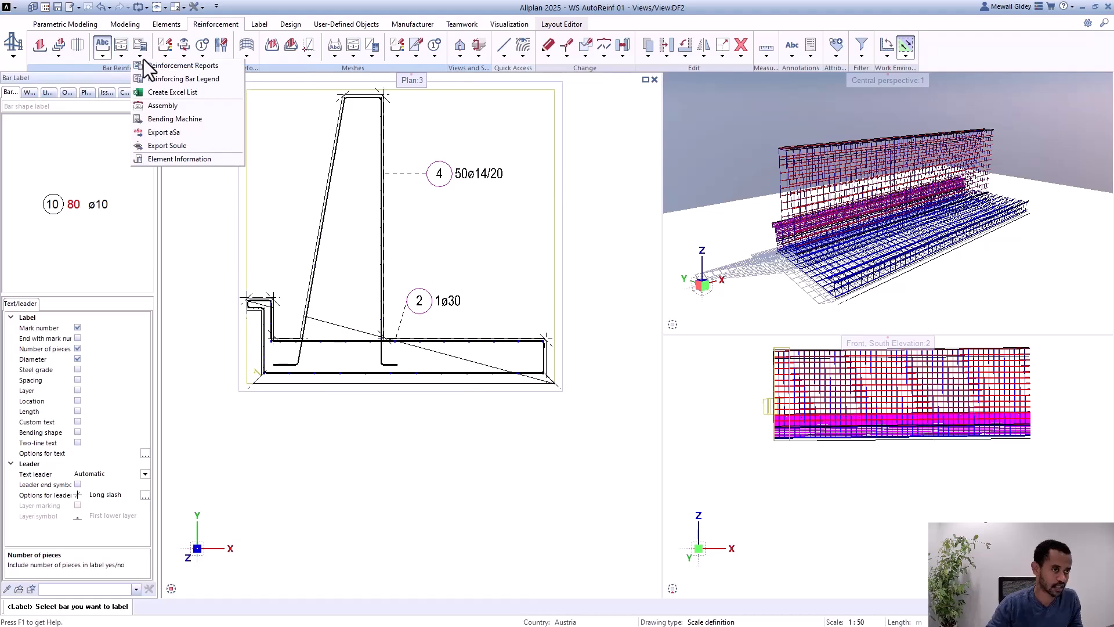
click(122, 56)
click(151, 79)
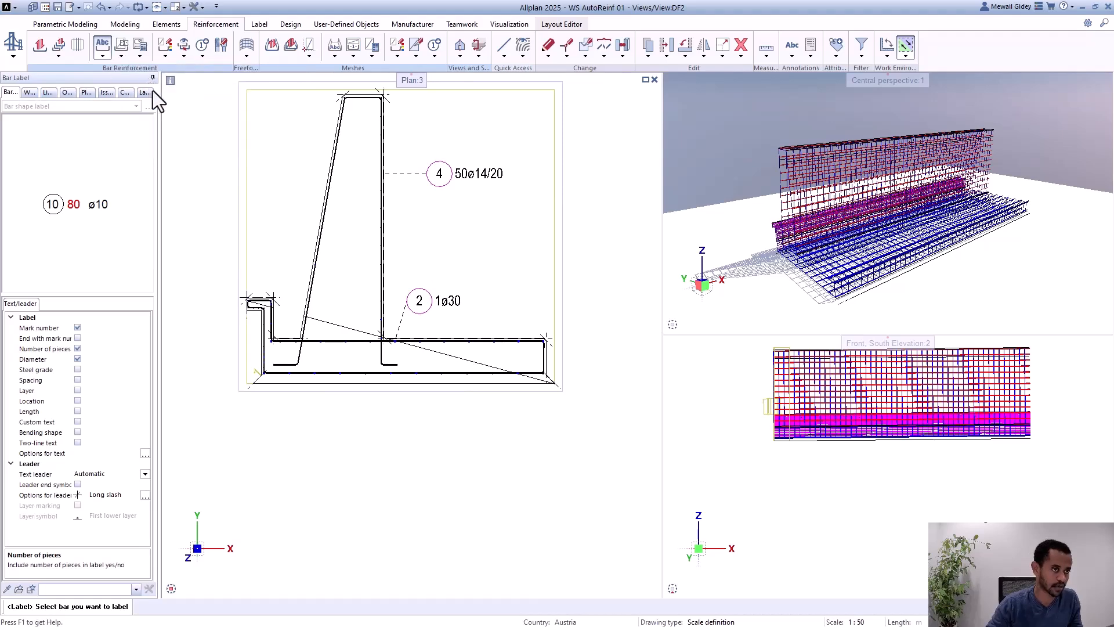
scroll(253, 310, up, 3)
scroll(253, 311, up, 2)
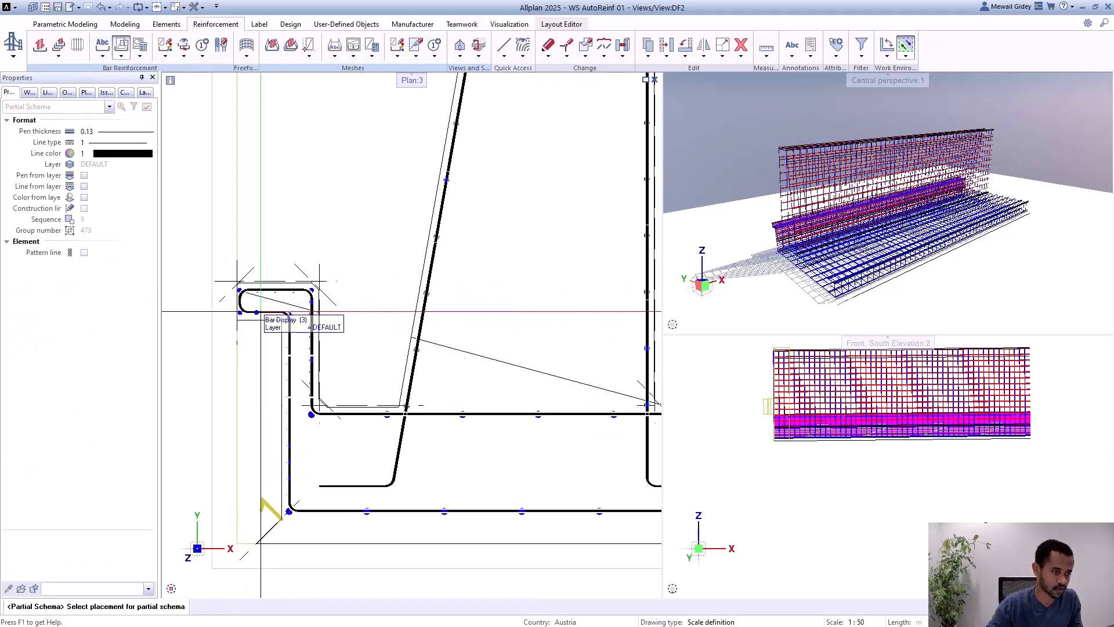
click(268, 311)
scroll(359, 270, down, 3)
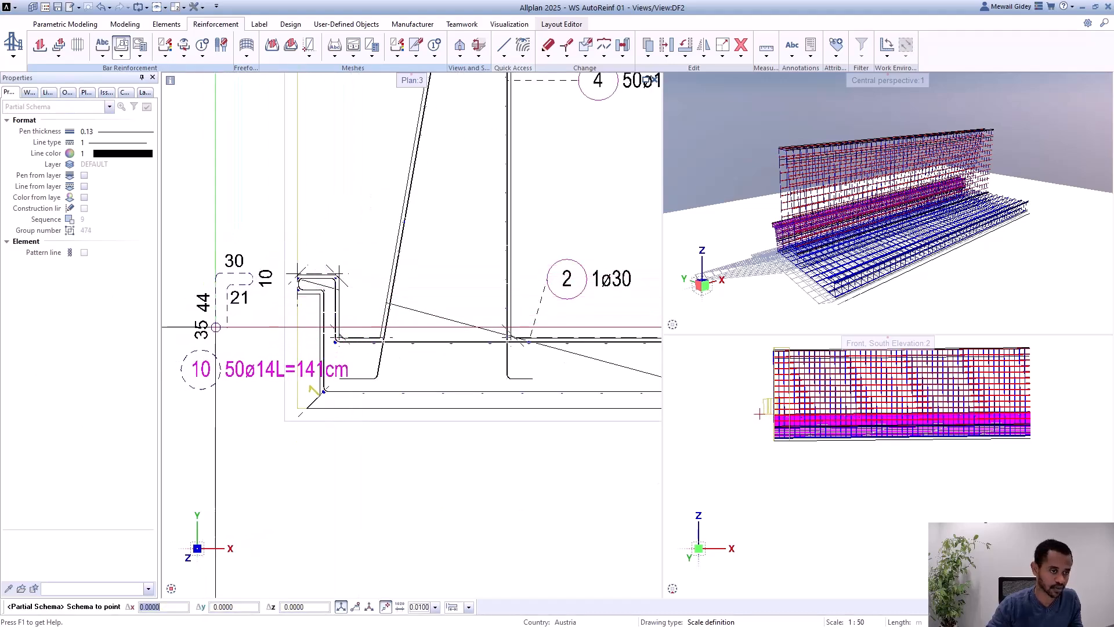
click(215, 332)
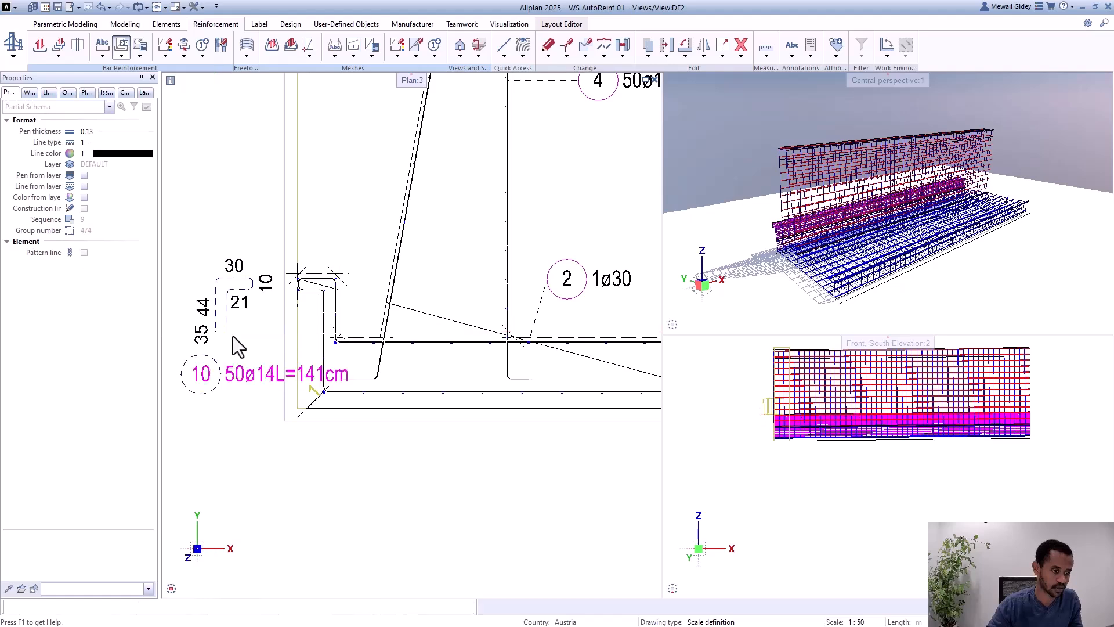
scroll(244, 248, down, 5)
scroll(245, 182, up, 2)
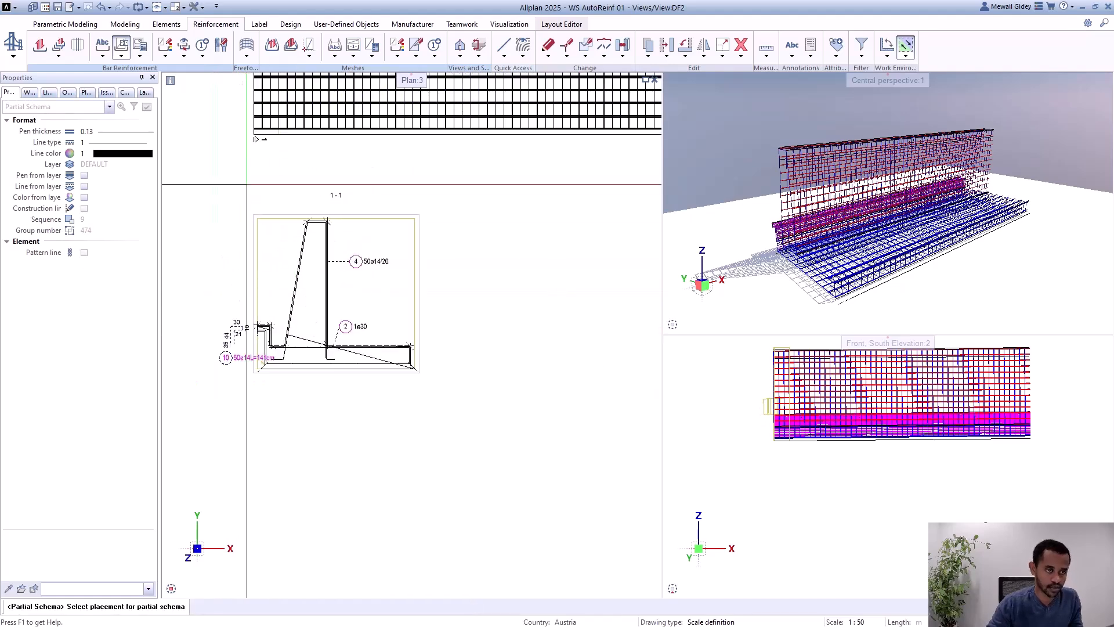
key(Escape)
Step: Make drawing file 3 under View current in the project's derived structure
double_click(516, 190)
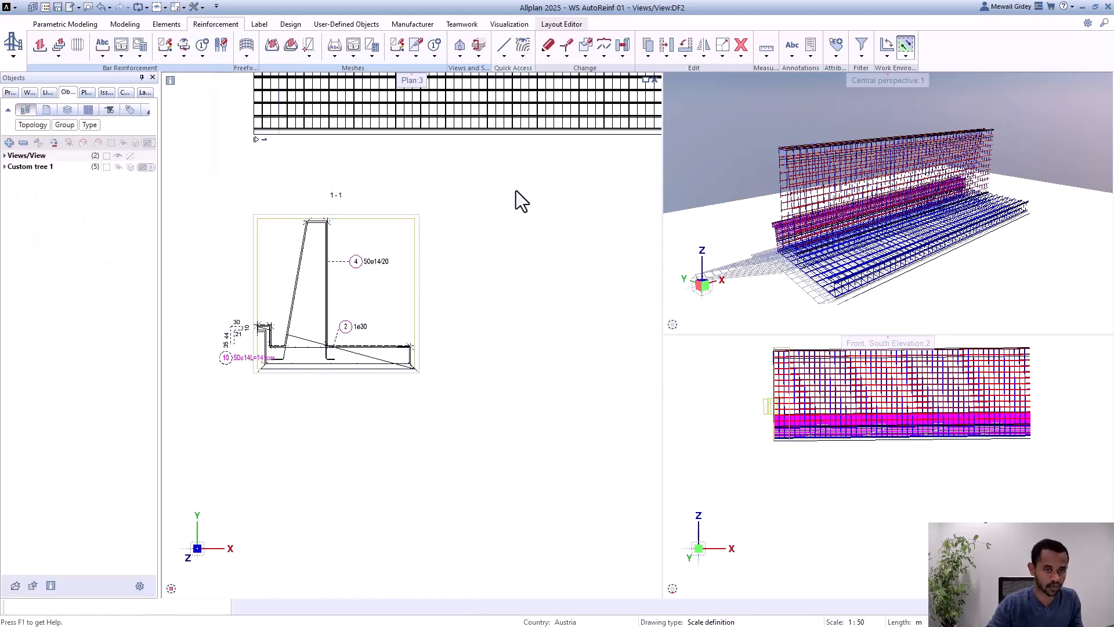
click(587, 176)
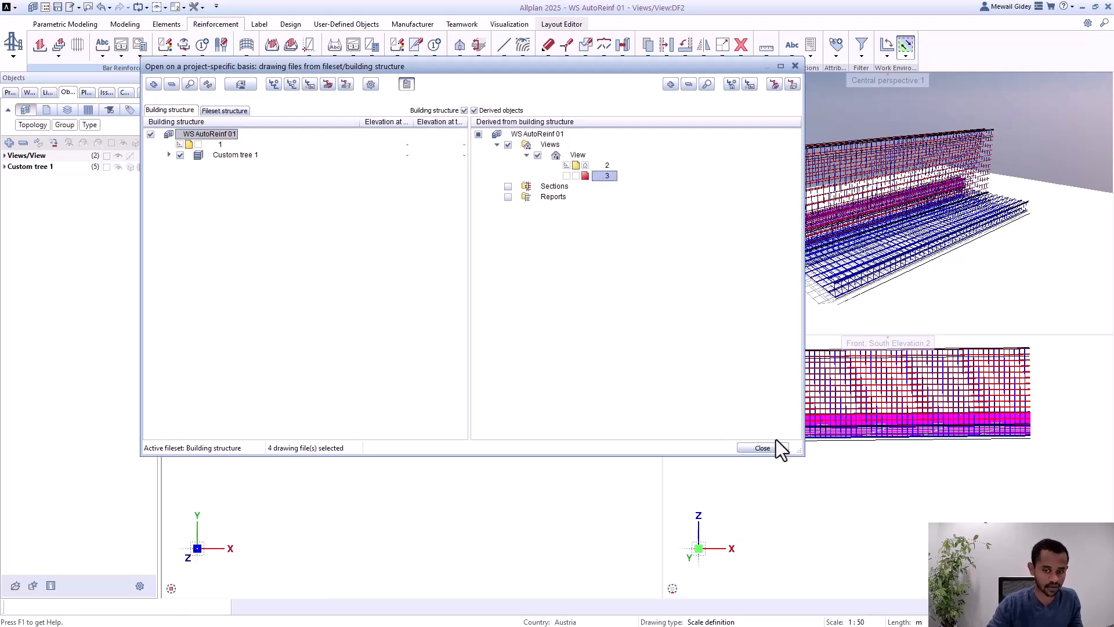
click(763, 448)
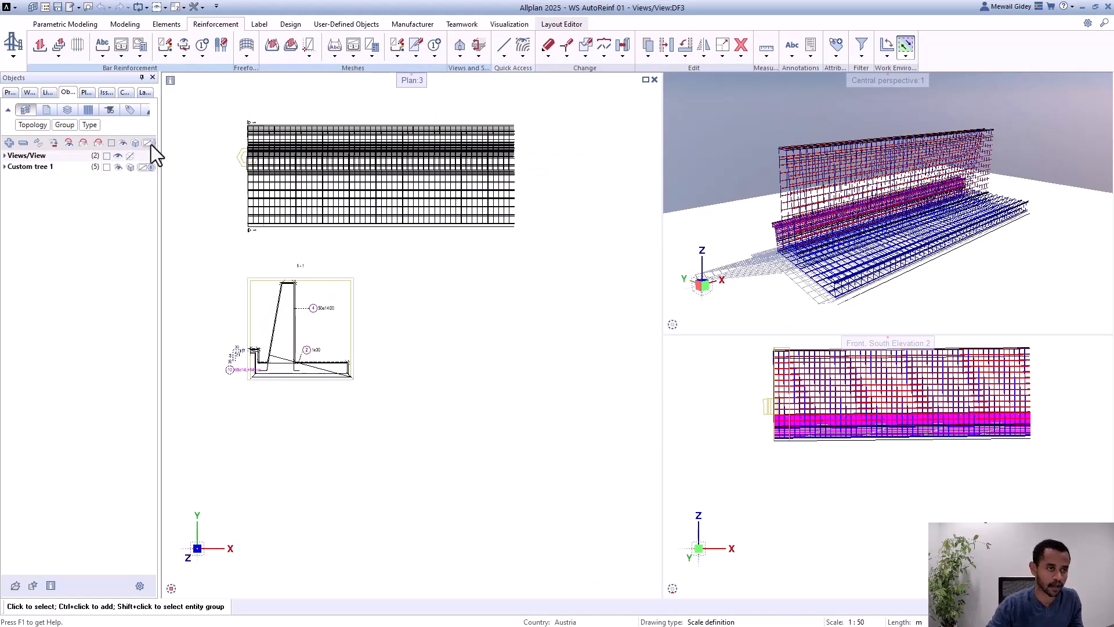
Step: Generate section 2-2 from a horizontal clipping path along the wall's full length, looking towards the plan's upper edge, placed below section 1-1
scroll(346, 110, up, 3)
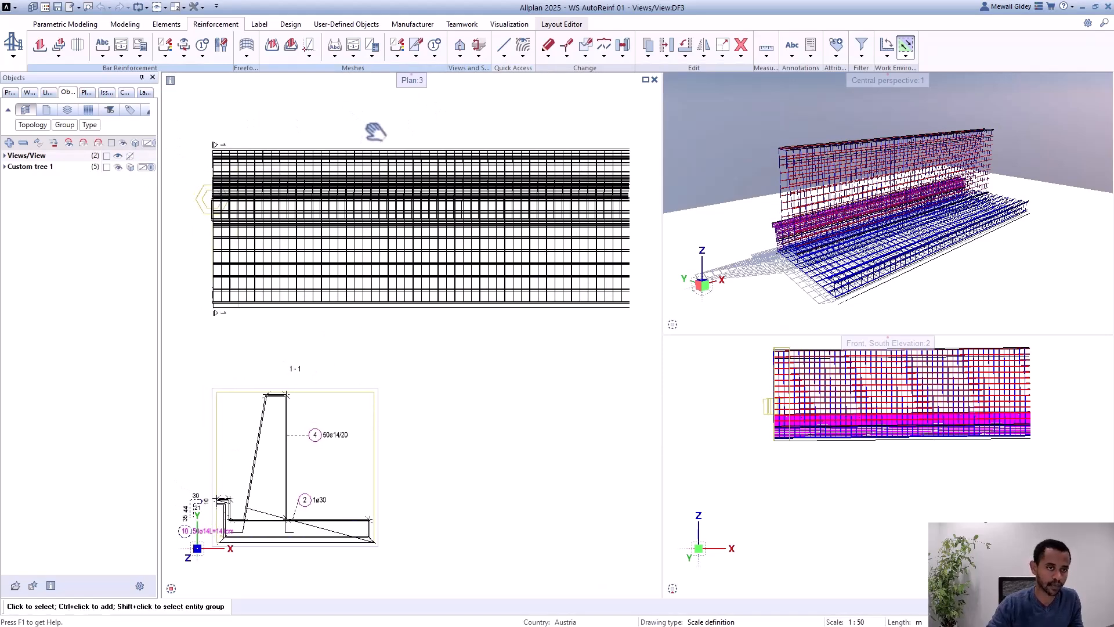
click(460, 47)
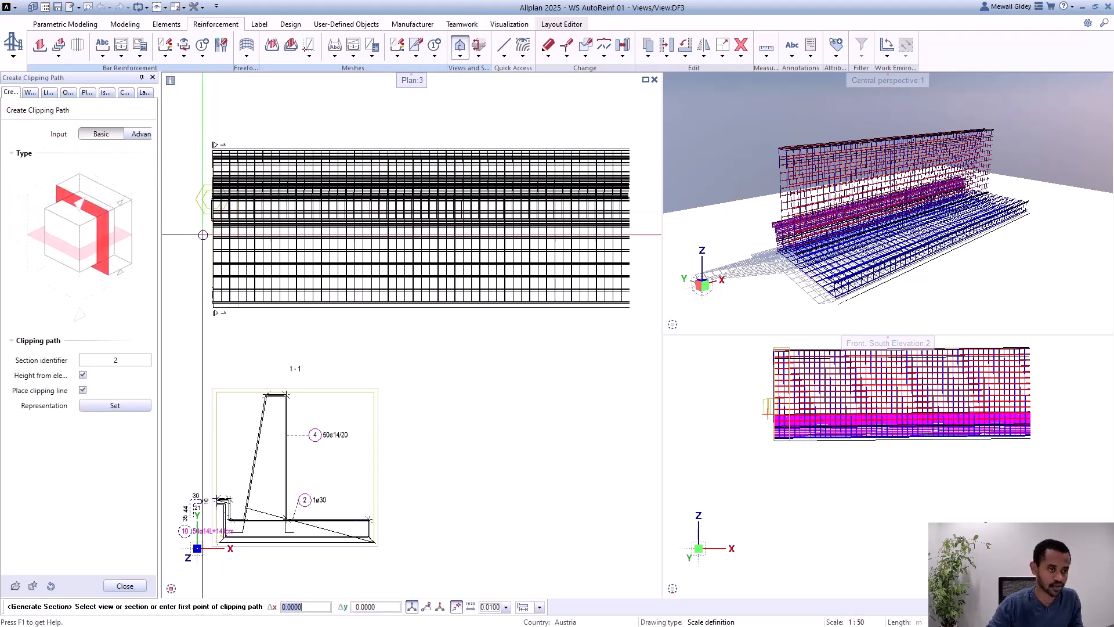
scroll(192, 218, down, 2)
click(172, 222)
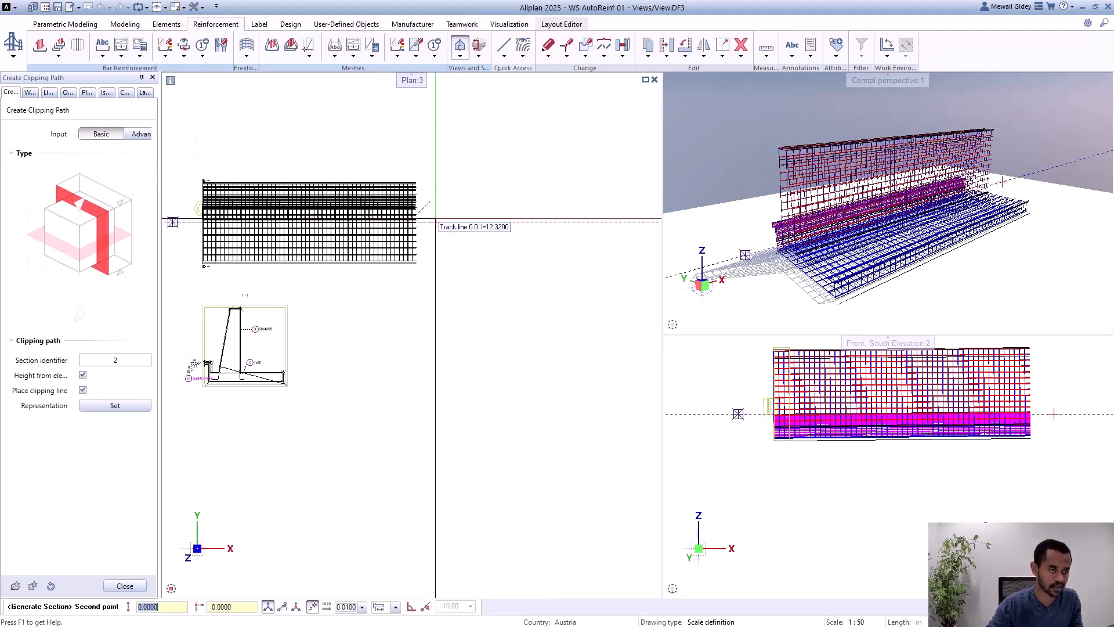
click(470, 221)
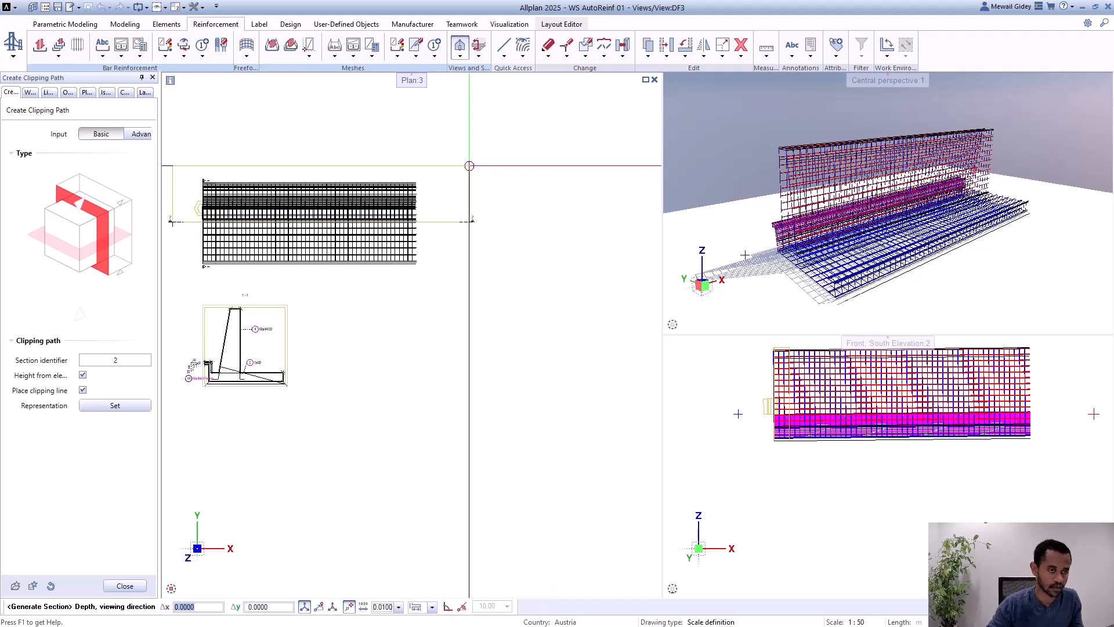
click(469, 168)
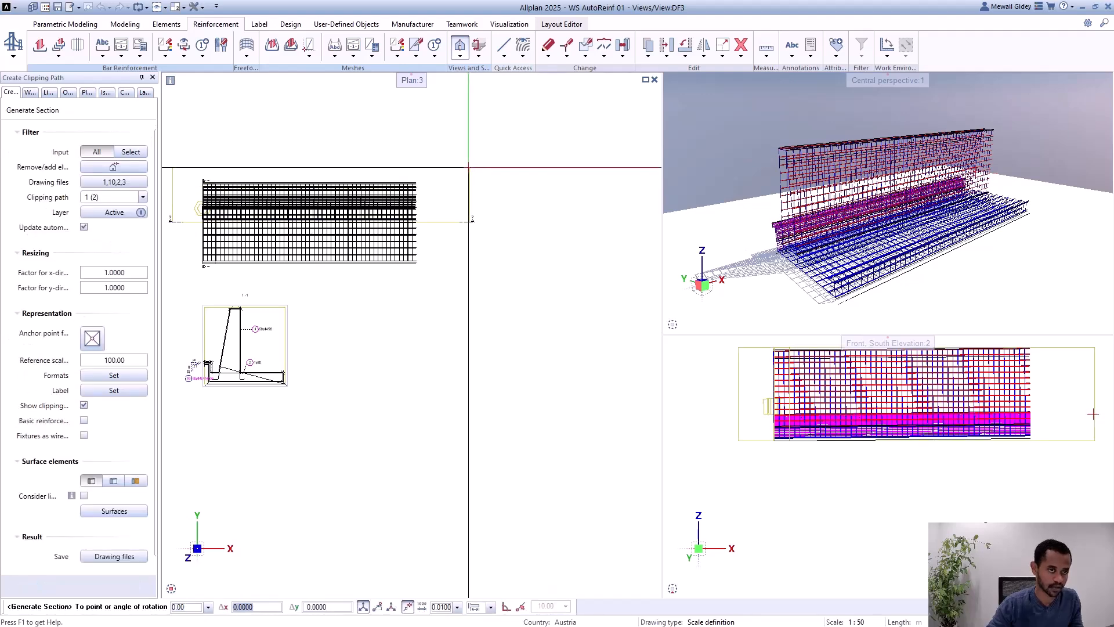
scroll(447, 114, down, 2)
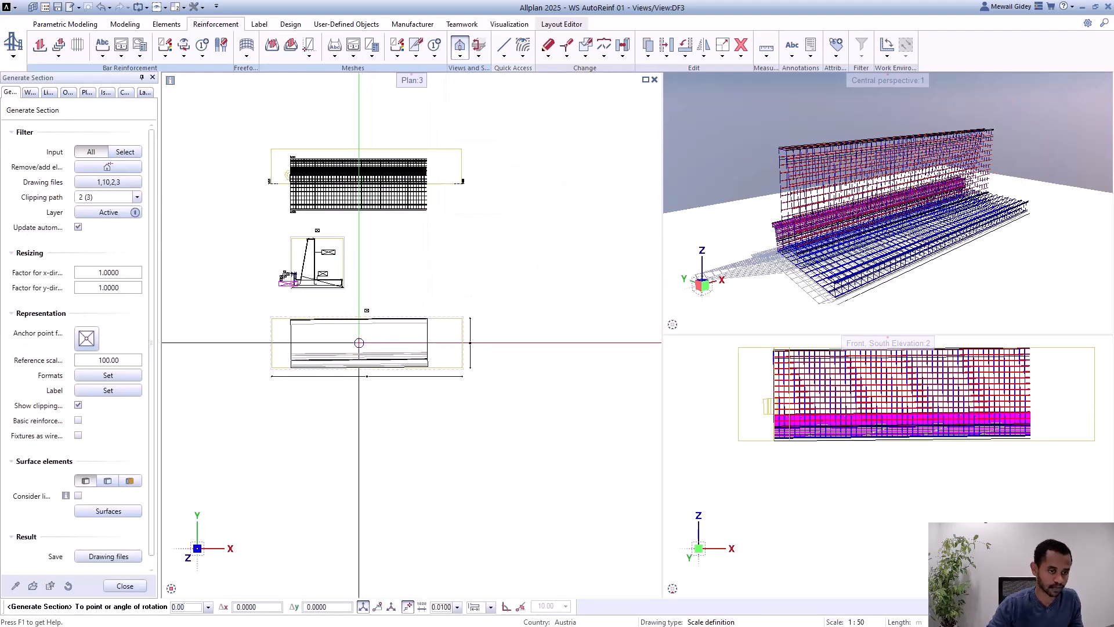
click(359, 343)
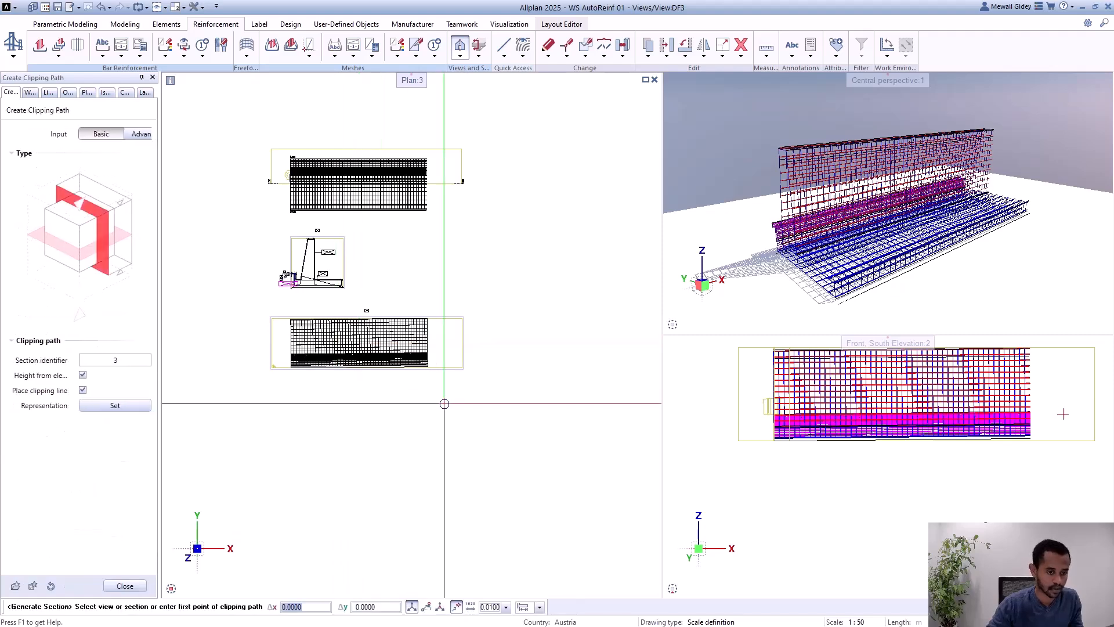
key(Escape)
key(Escape)
scroll(400, 284, up, 1)
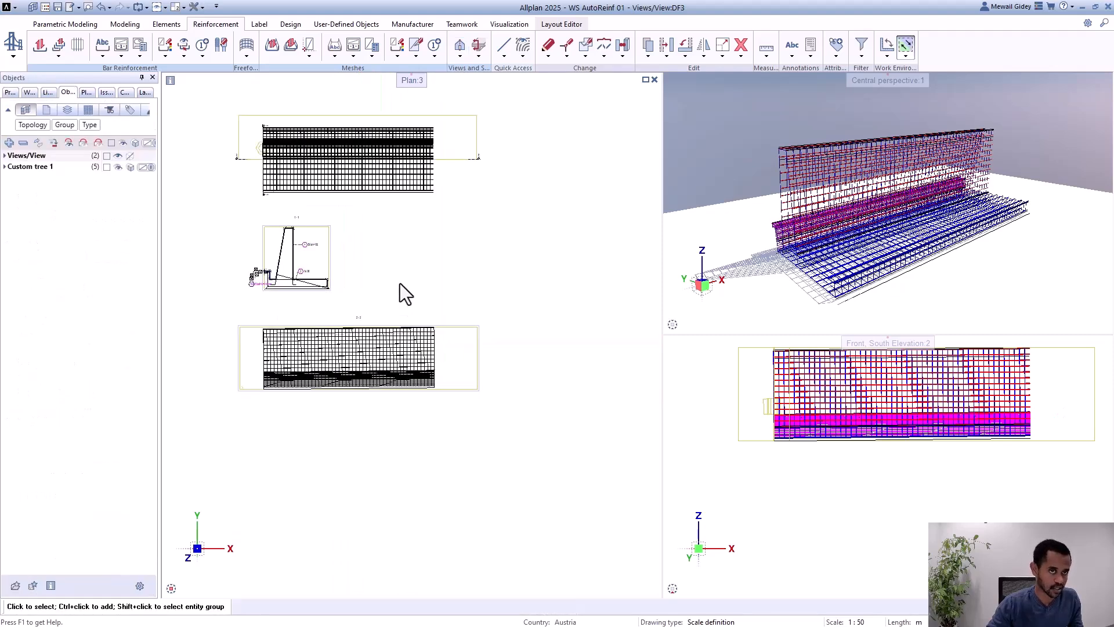
click(460, 55)
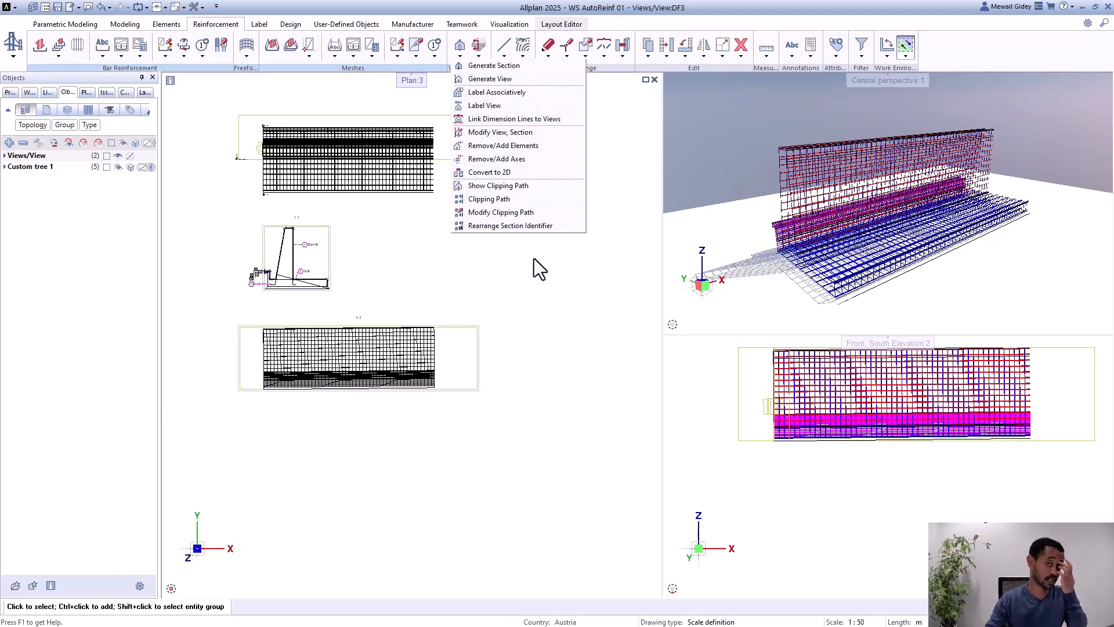
scroll(472, 394, up, 2)
Step: Open section 2-2 for modification and examine its source drawing files, clipping path and automatic update setting, leaving its properties as they are
click(472, 392)
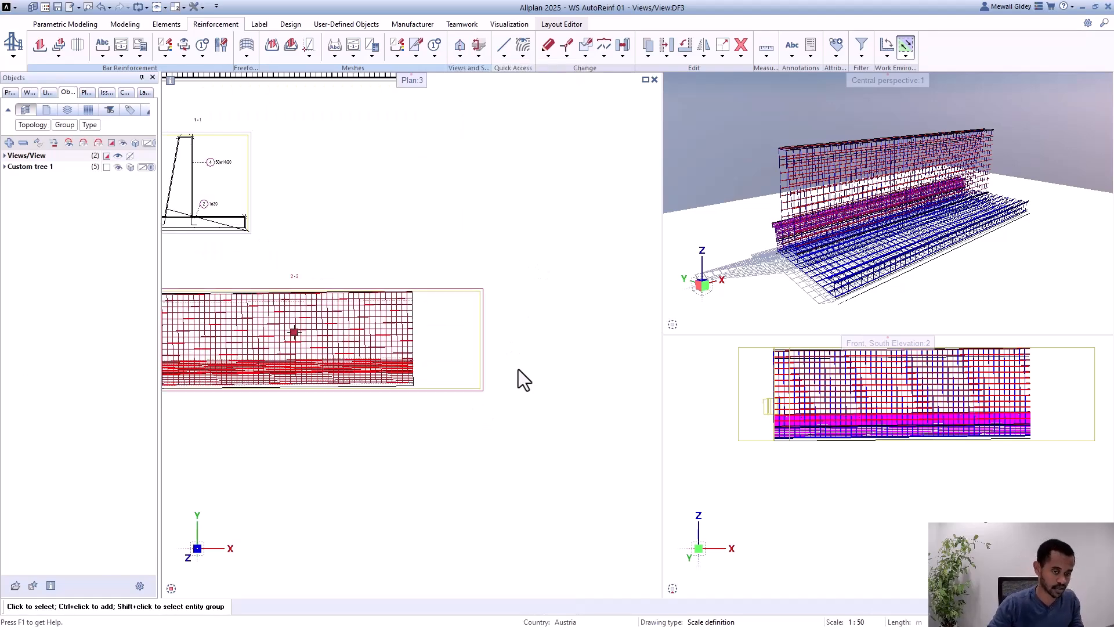
scroll(518, 369, down, 1)
scroll(469, 360, up, 1)
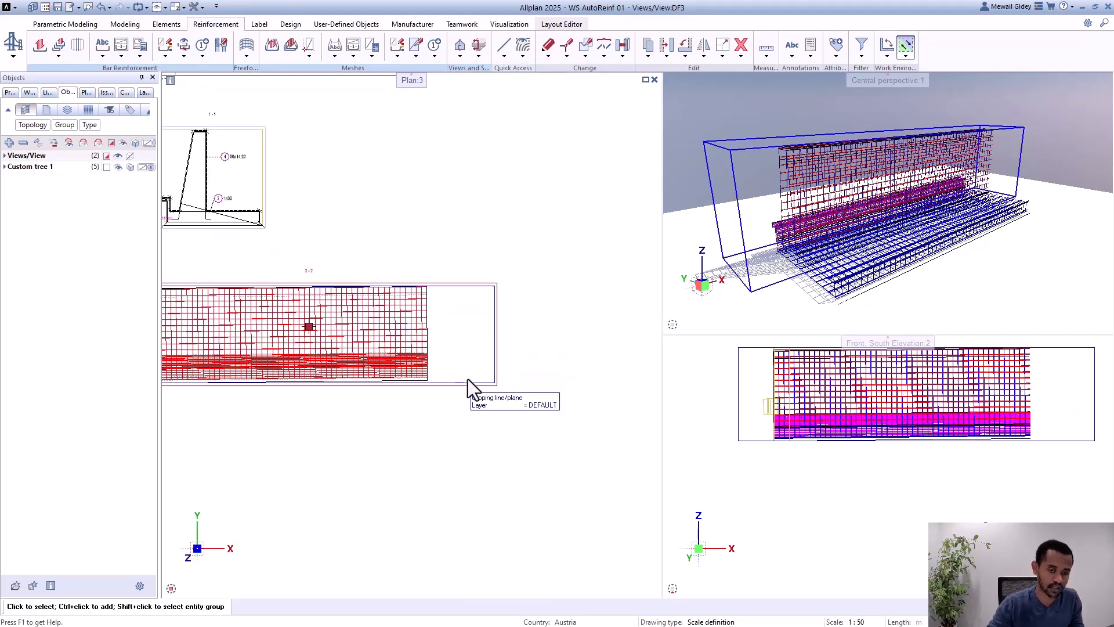
click(473, 387)
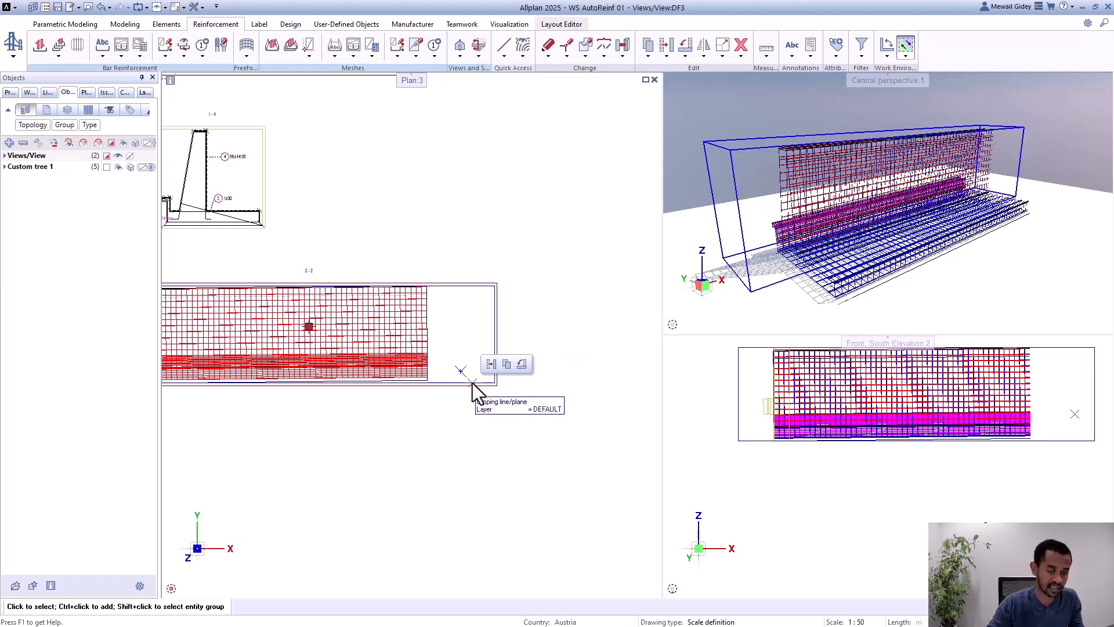
double_click(473, 388)
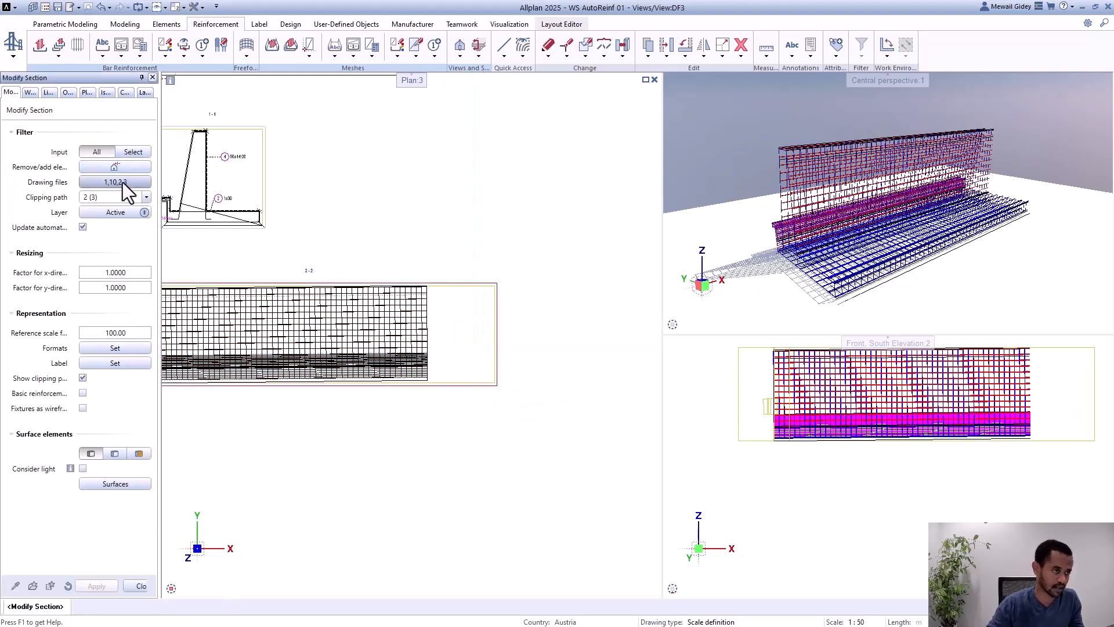
scroll(544, 234, down, 2)
scroll(443, 252, up, 2)
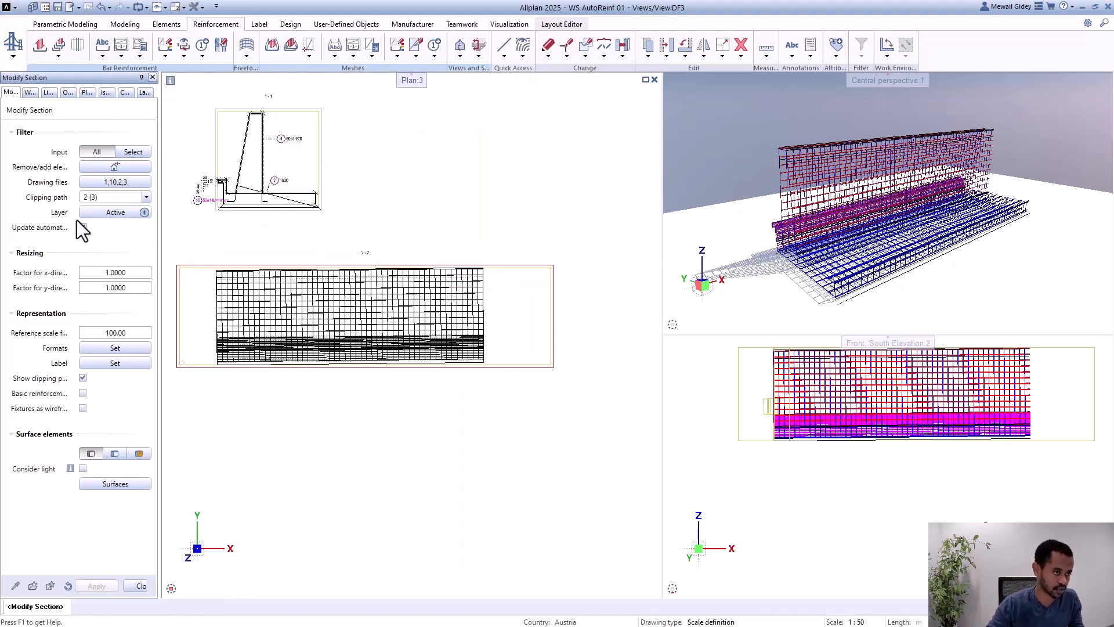
scroll(353, 255, down, 3)
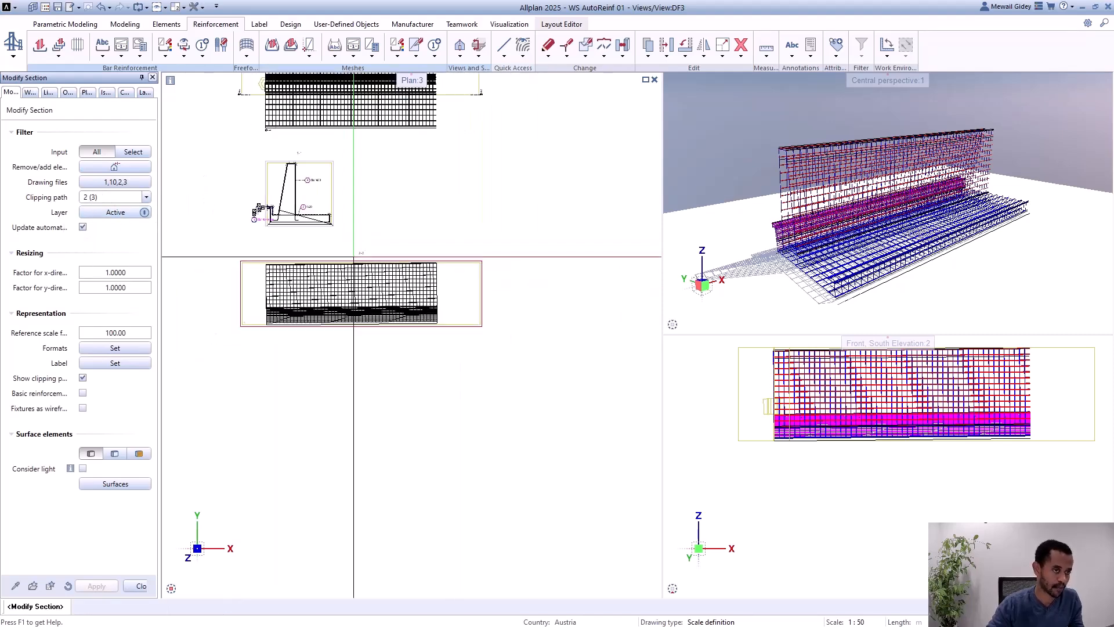
middle_drag(317, 153, 321, 199)
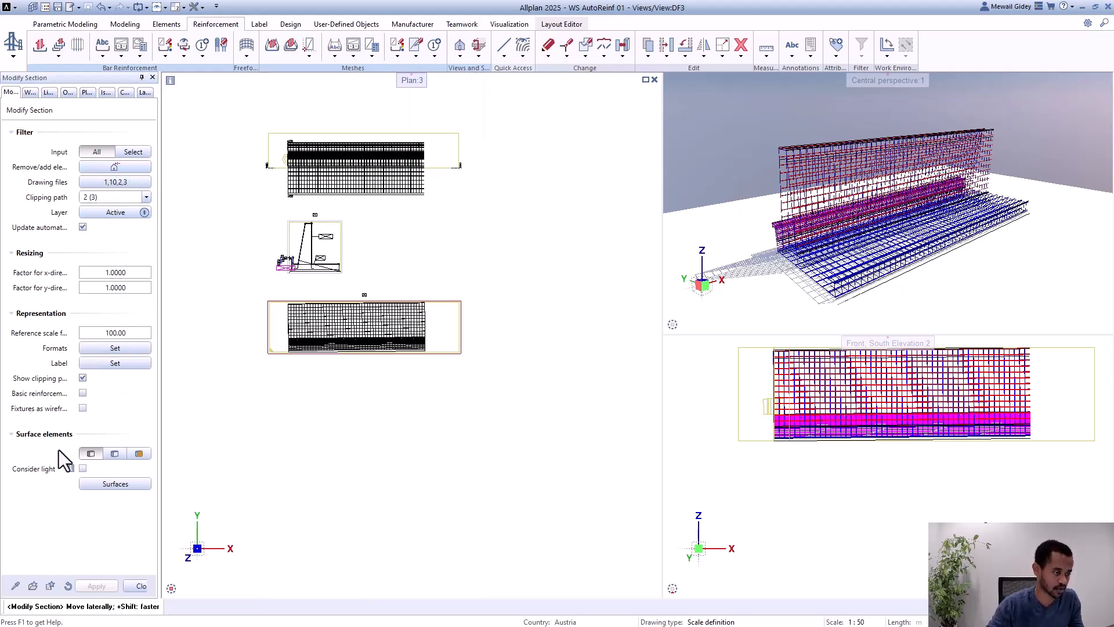
click(134, 584)
Step: Insert a Report structural level under Reports in the project's derived building structure
scroll(319, 377, down, 2)
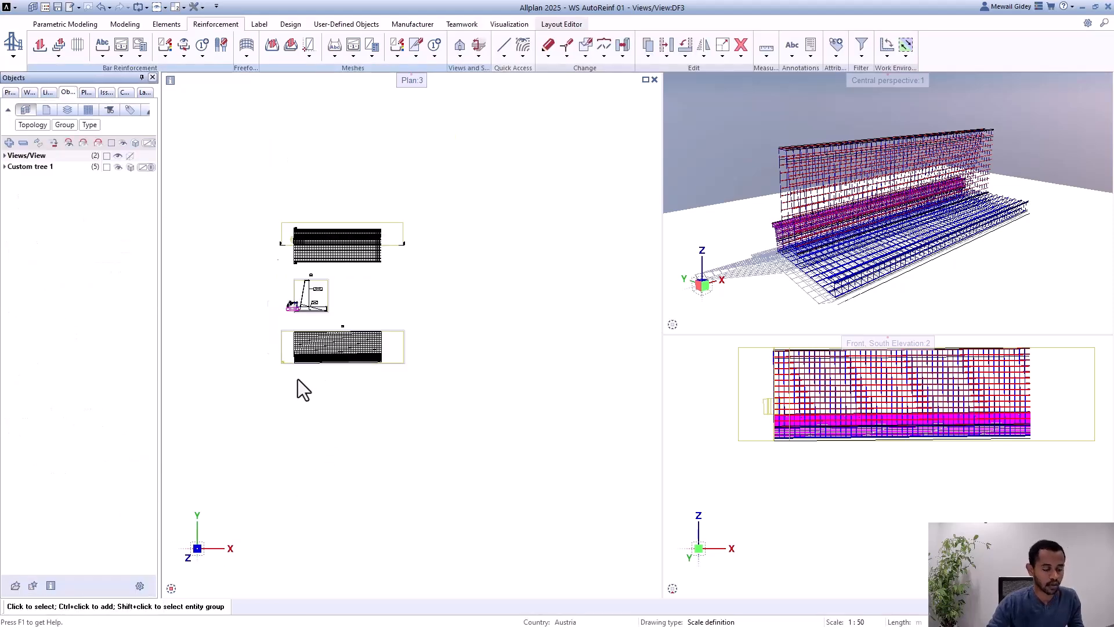
scroll(315, 291, up, 2)
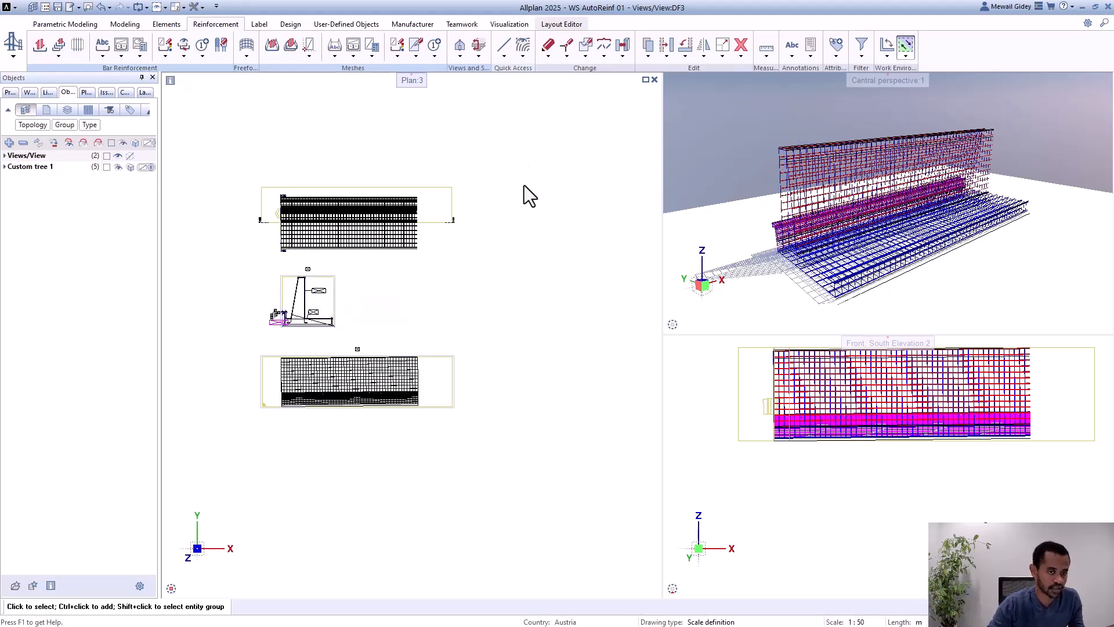
key(F2)
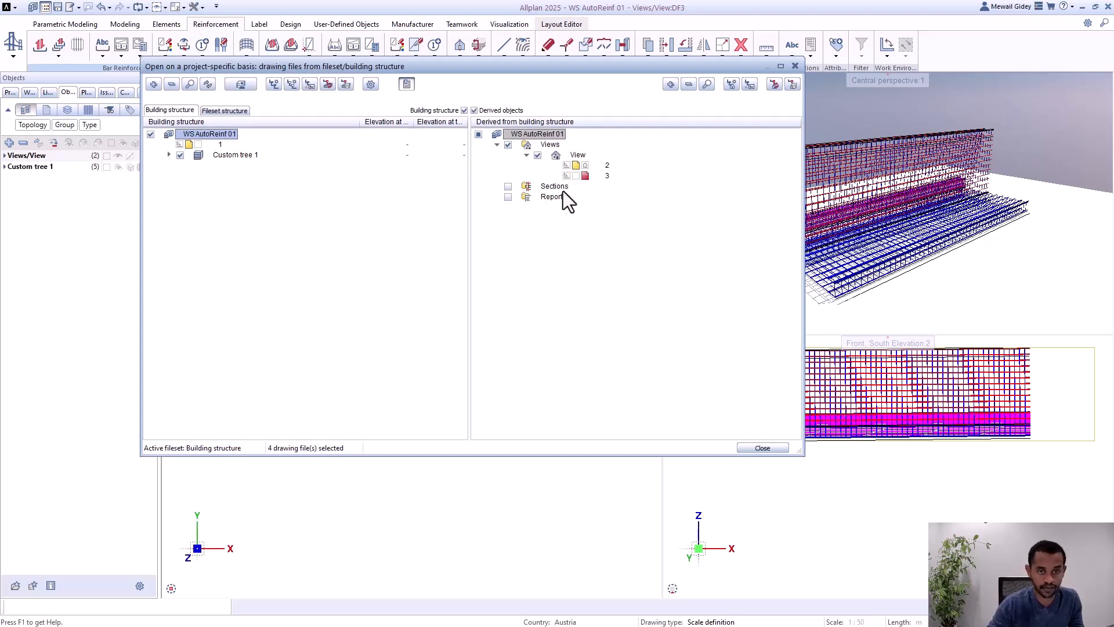
right_click(554, 197)
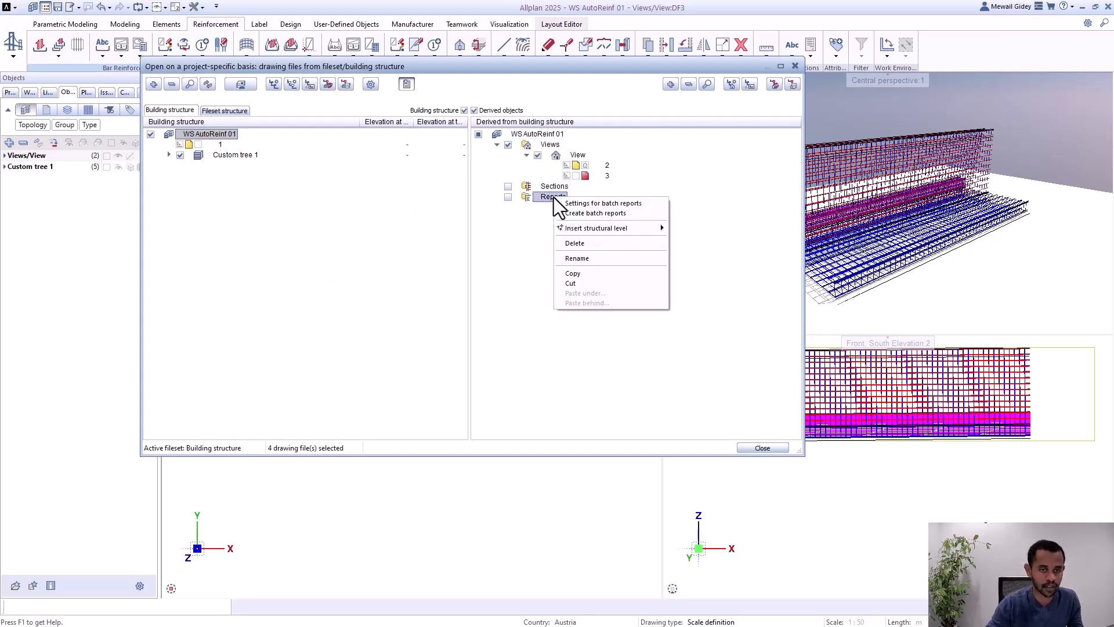
mouse_move(581, 228)
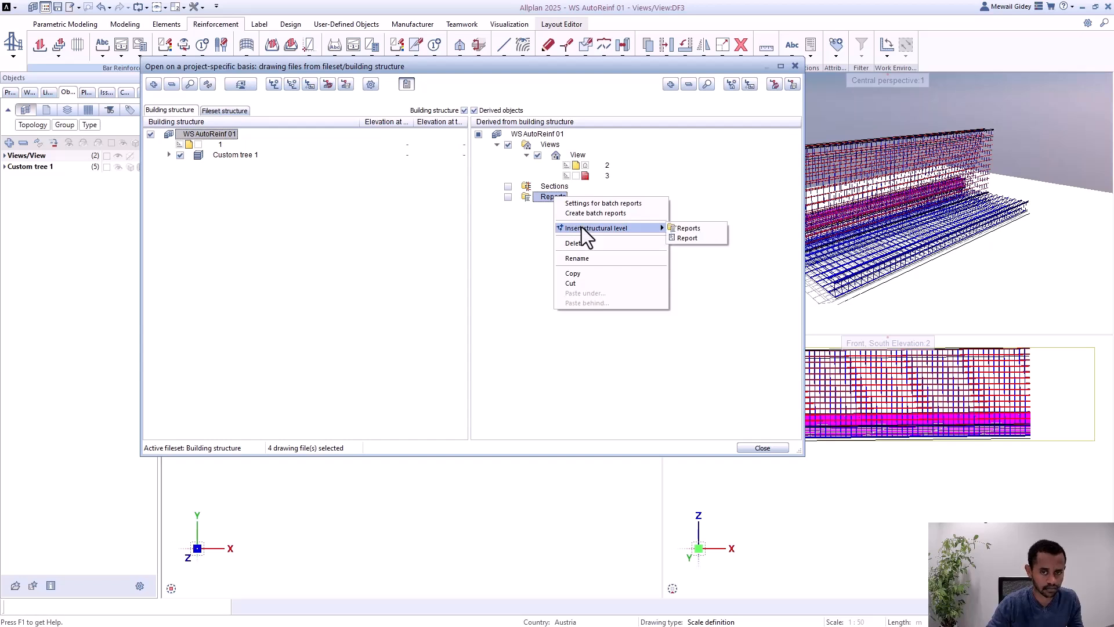
click(711, 239)
right_click(574, 207)
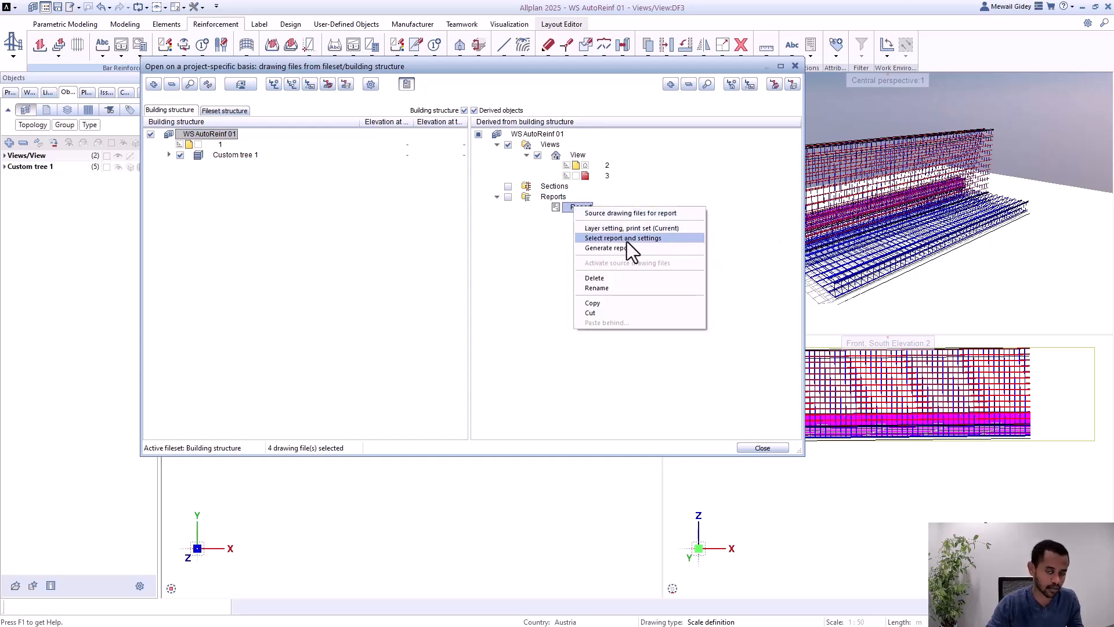
click(614, 204)
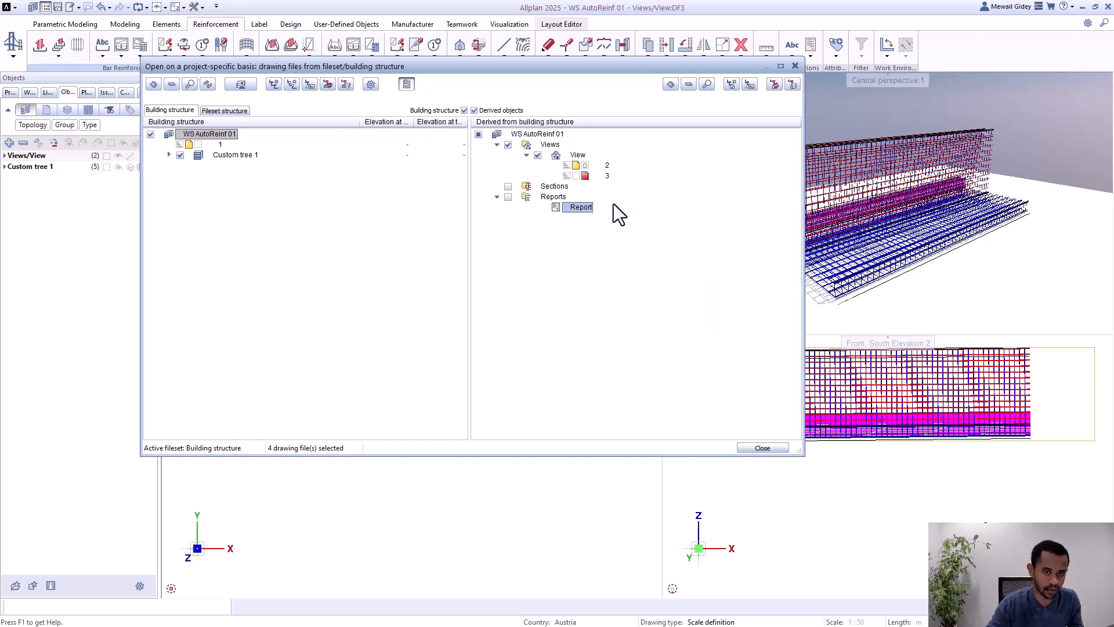
Step: Assign drawing file 4 to View in the derived building structure and make it the current file
click(553, 145)
right_click(553, 144)
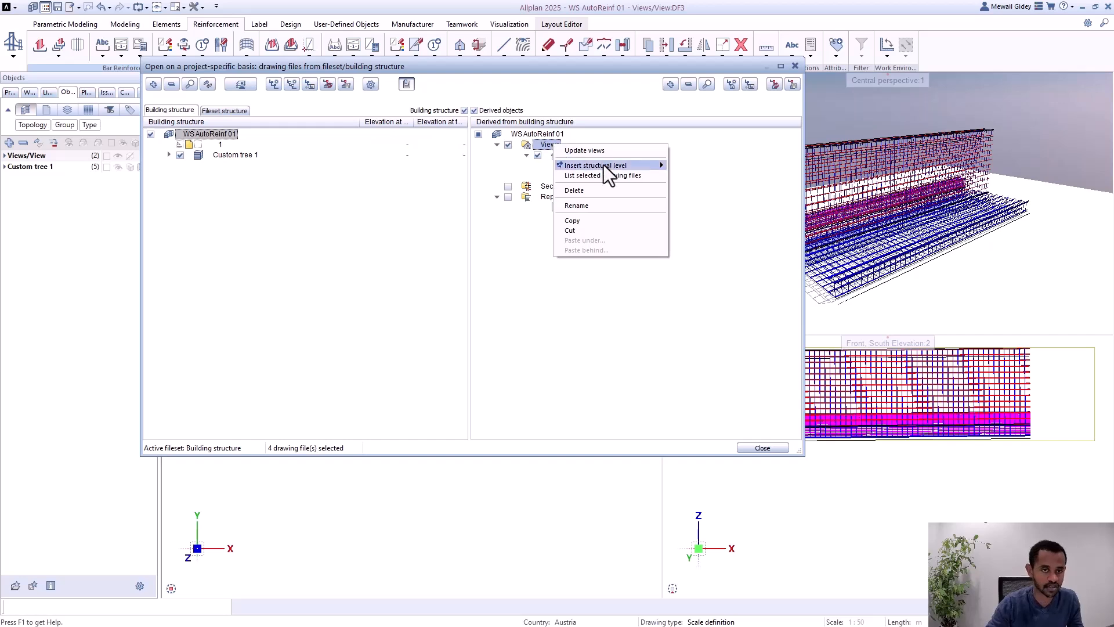
mouse_move(604, 165)
click(683, 176)
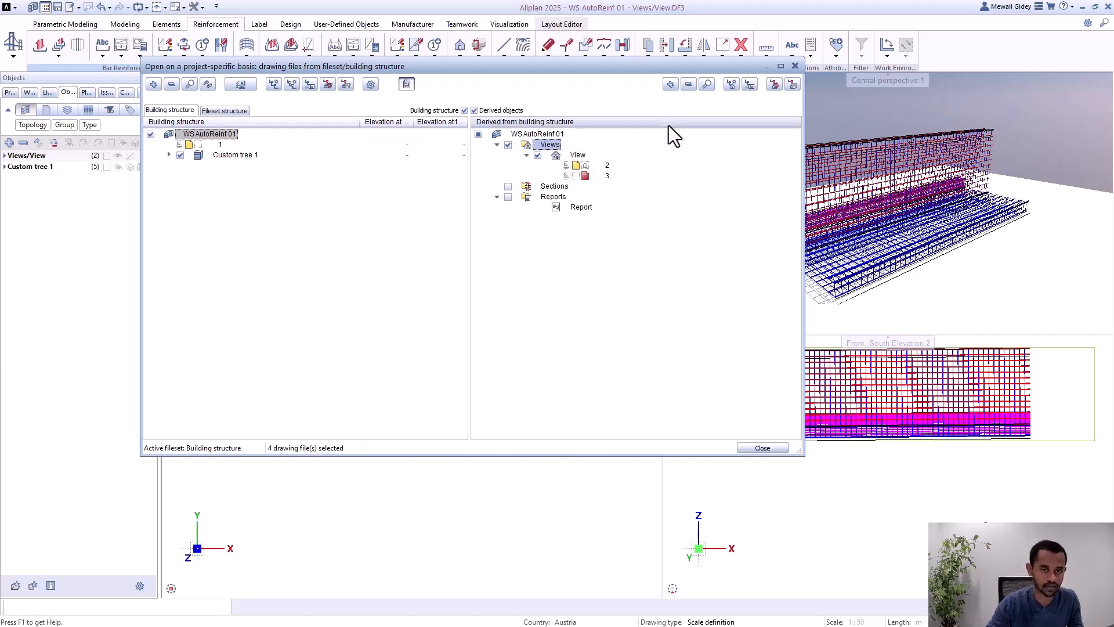
right_click(570, 155)
click(610, 177)
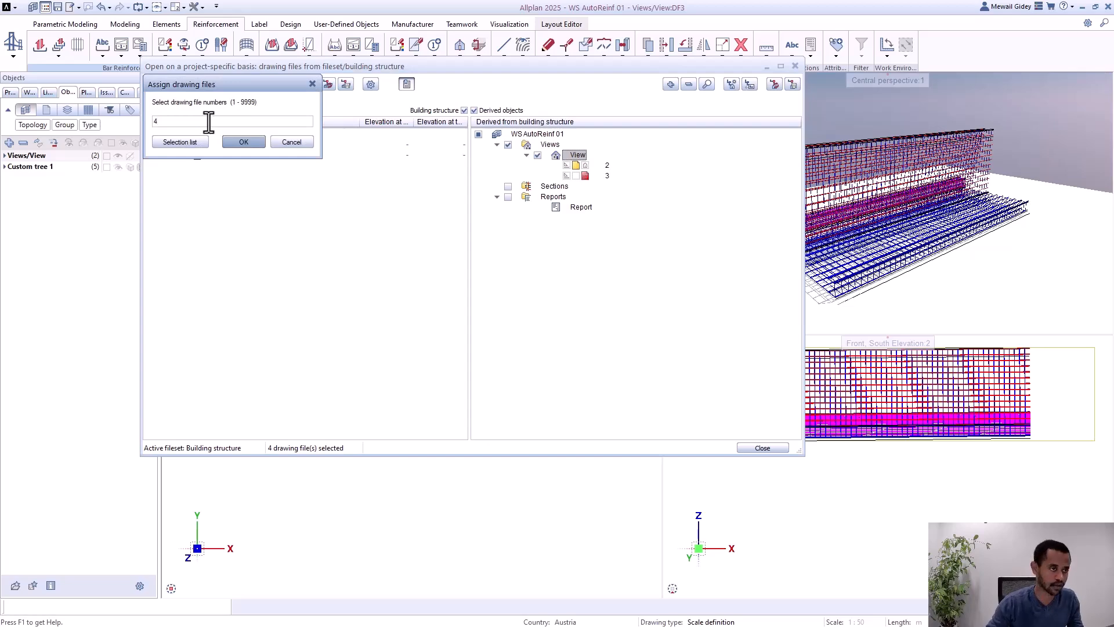
click(252, 144)
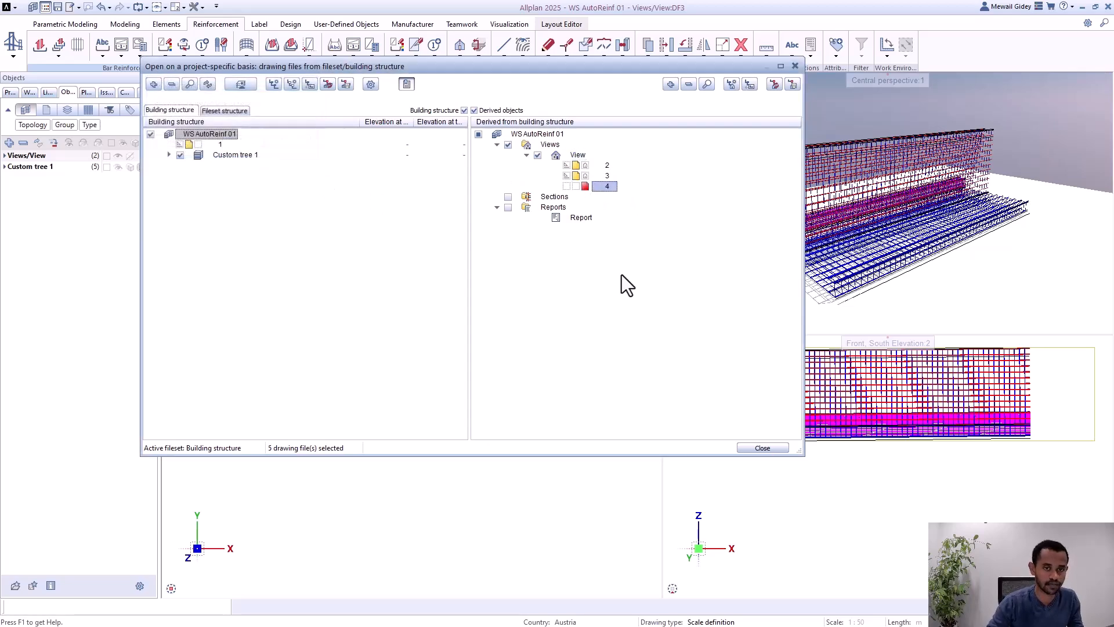
click(745, 446)
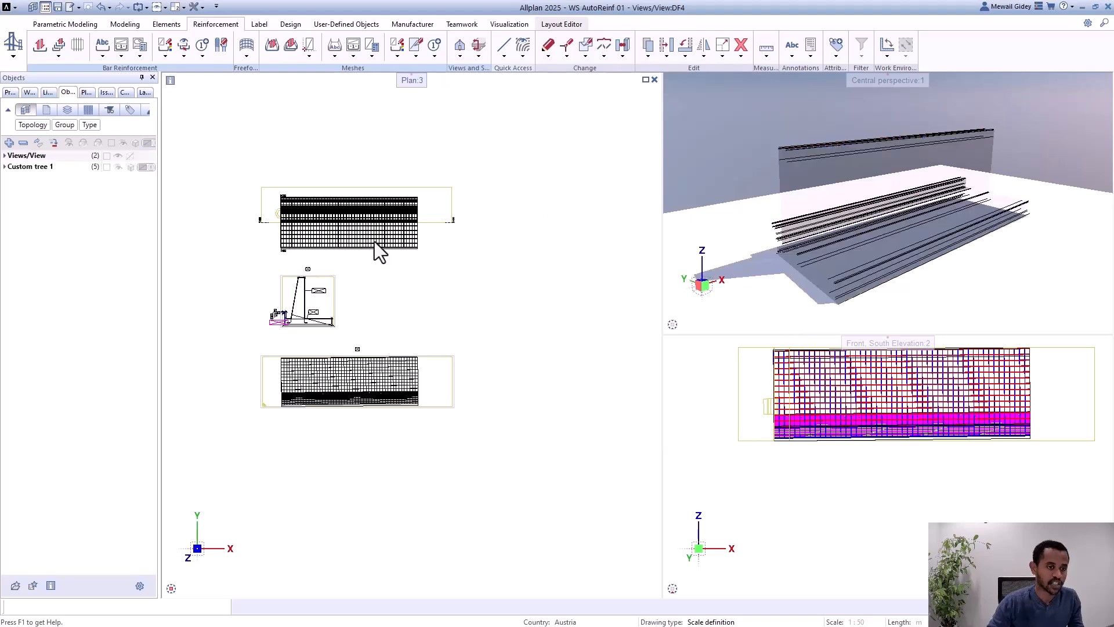
Step: Place the associative reinforcing bar legend "40 Bar schedule - bending shapes" below section 2-2 in the plan
click(142, 58)
click(150, 84)
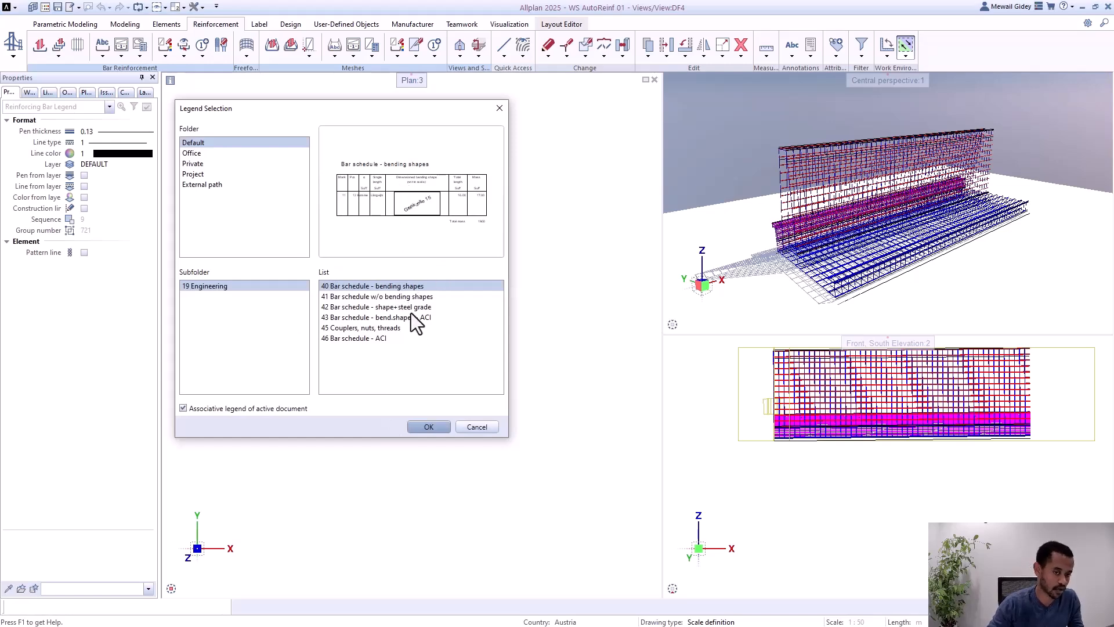
click(414, 297)
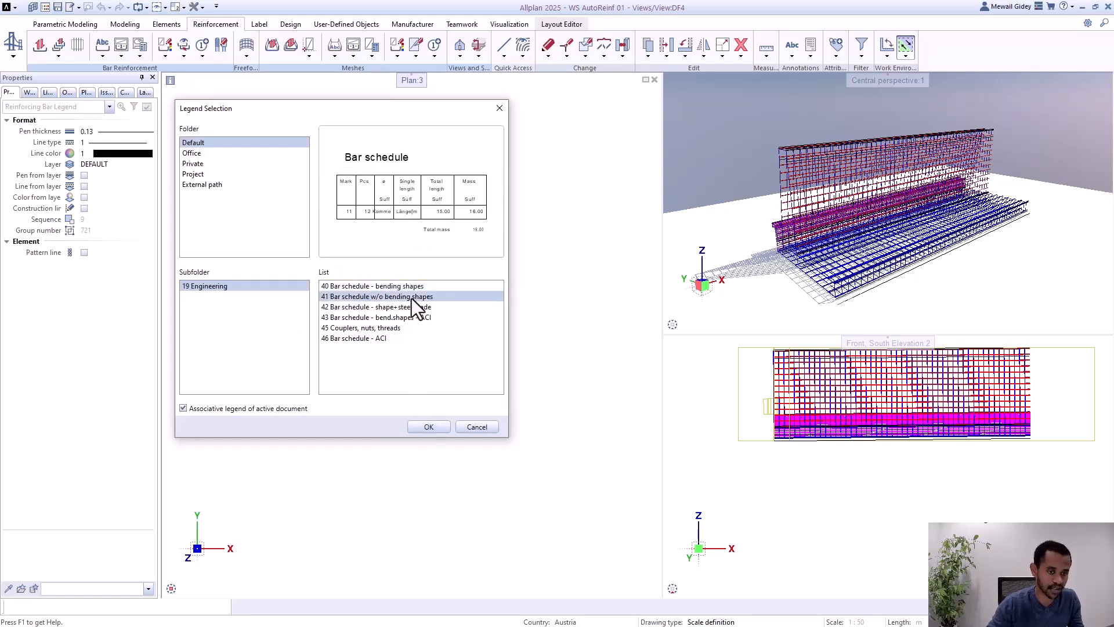
click(385, 287)
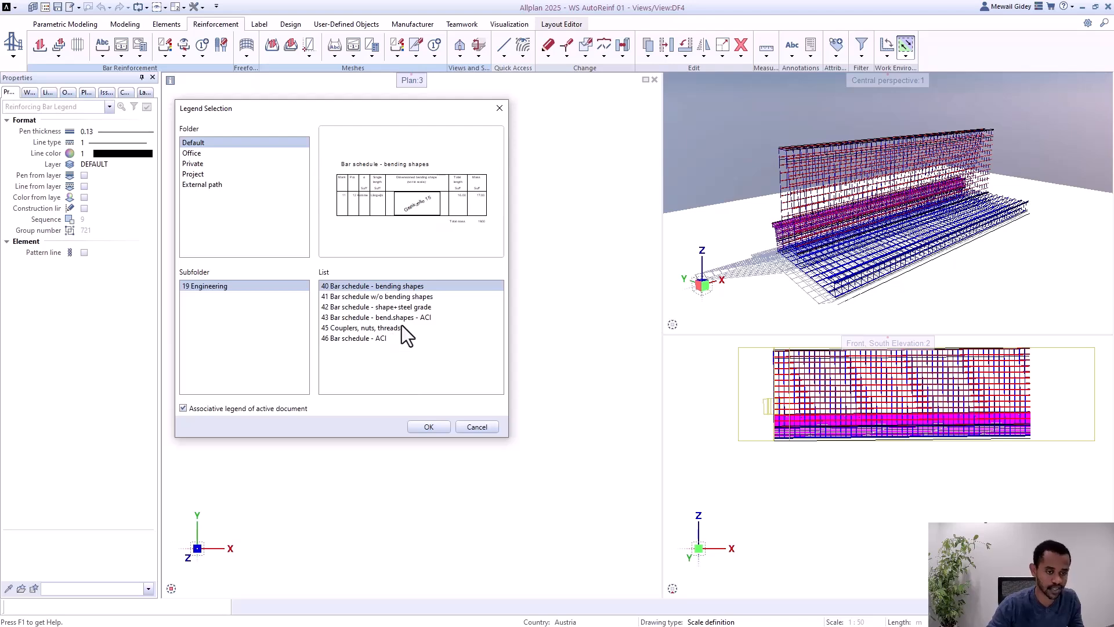
click(429, 427)
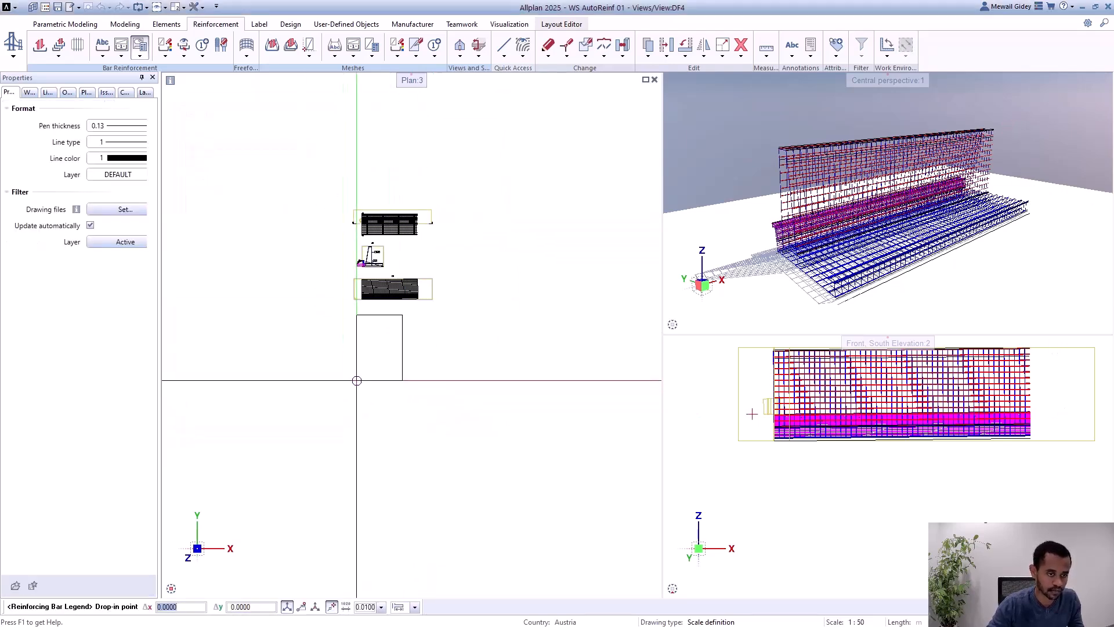
click(355, 379)
Step: Examine the bar schedule's marks, piece counts, diameters, bending shapes, lengths and masses, including the total mass
scroll(398, 325, up, 3)
scroll(311, 494, up, 3)
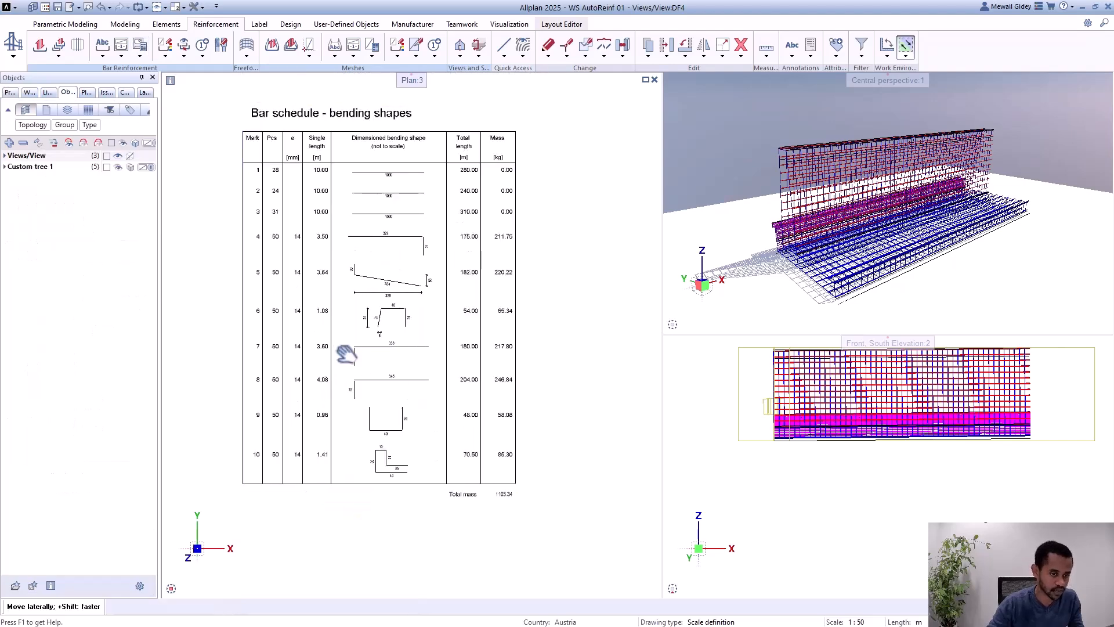
scroll(394, 417, up, 2)
scroll(395, 417, up, 1)
middle_drag(394, 418, 481, 410)
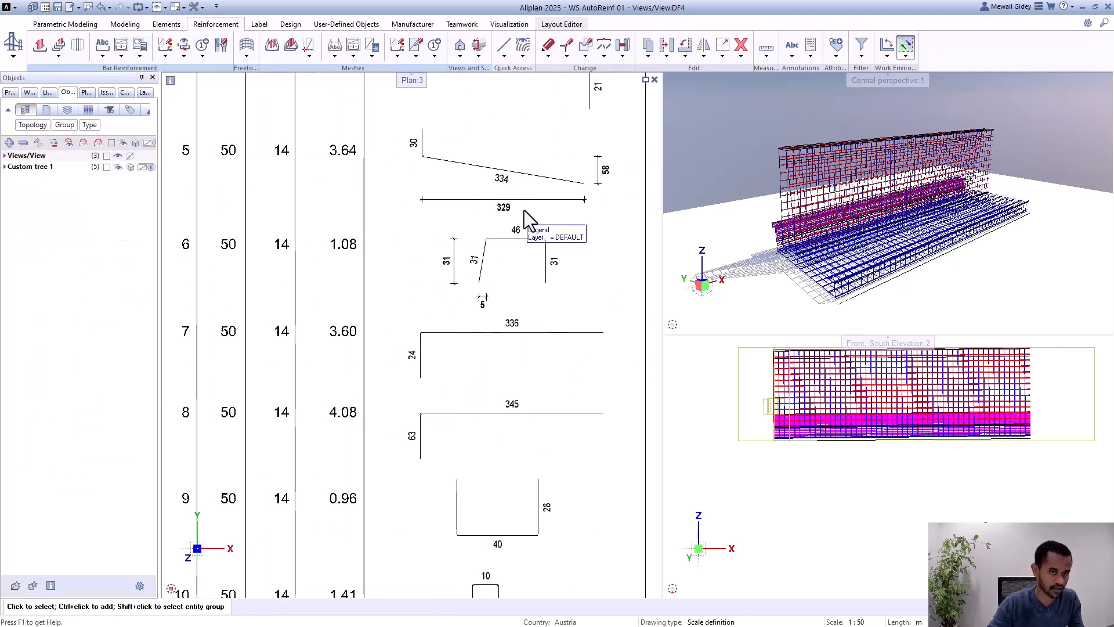
scroll(518, 298, down, 1)
middle_drag(412, 277, 353, 454)
middle_drag(422, 388, 447, 229)
scroll(517, 497, down, 1)
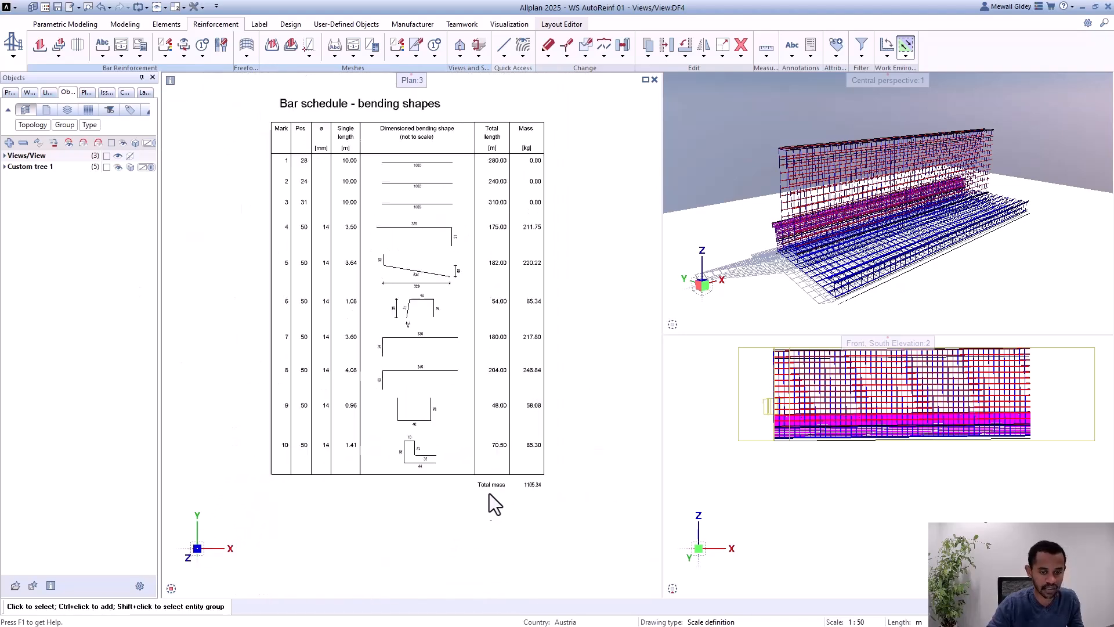
scroll(409, 459, down, 3)
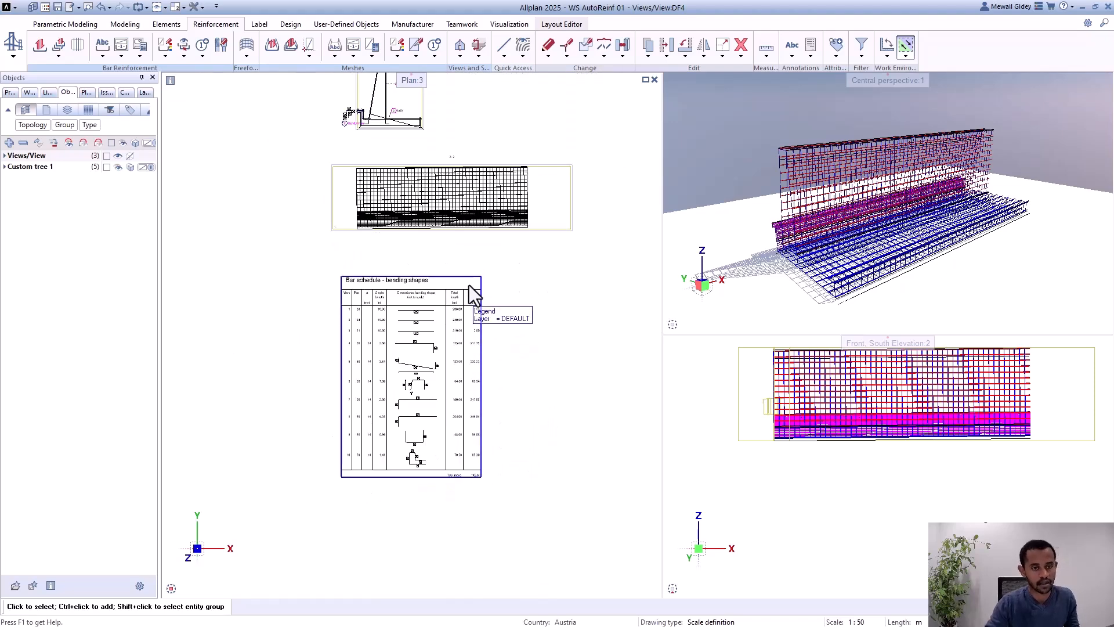
scroll(481, 287, down, 1)
scroll(467, 353, up, 5)
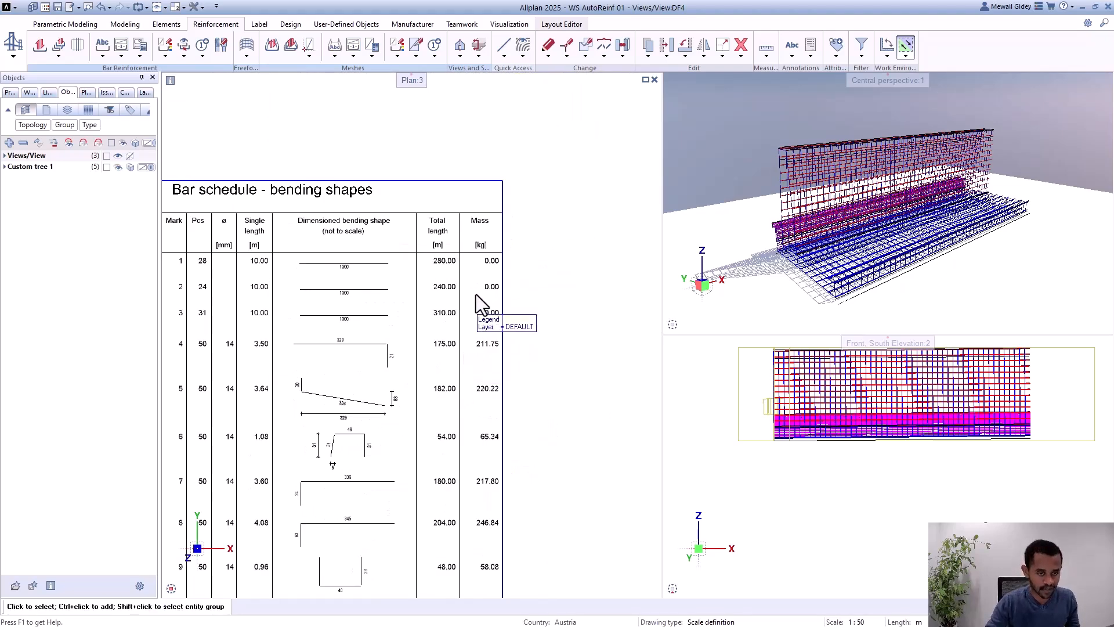
scroll(498, 265, up, 1)
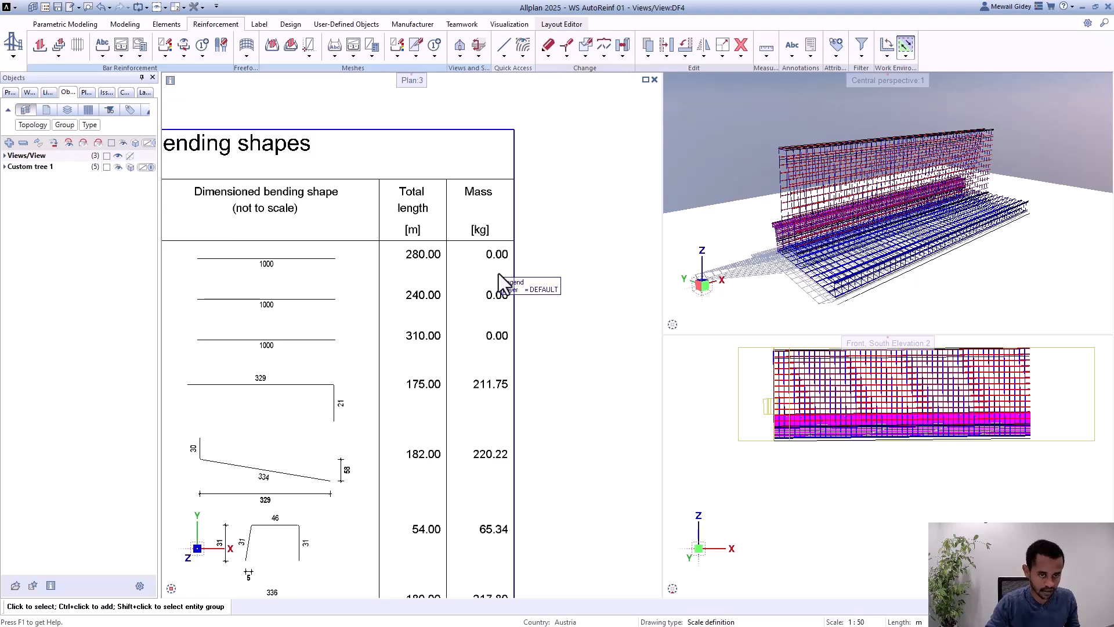
scroll(539, 258, down, 1)
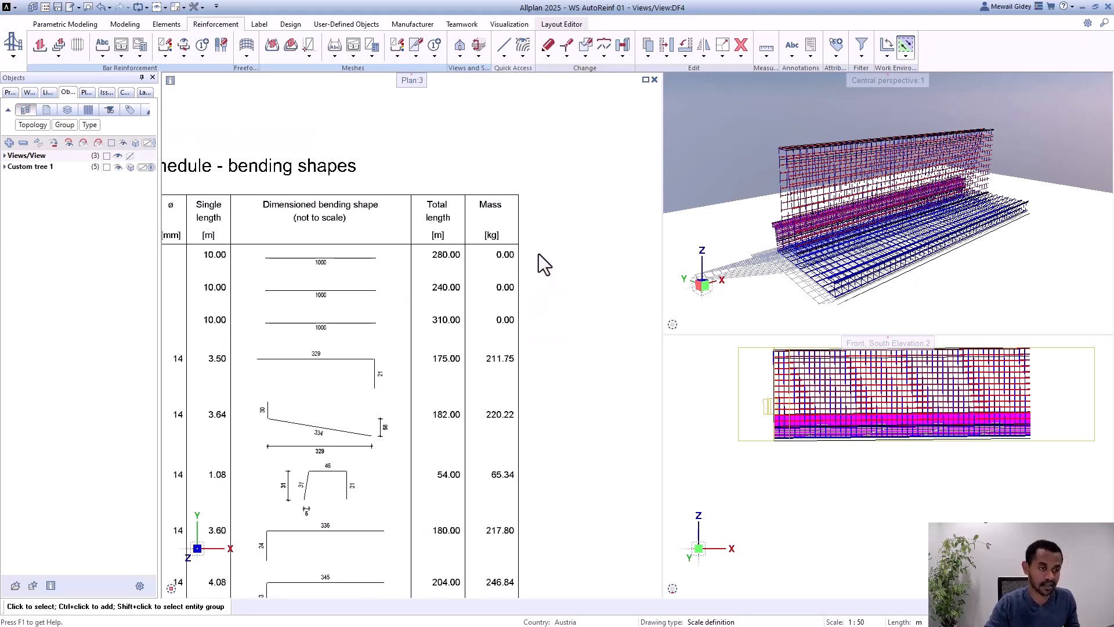
scroll(534, 253, down, 1)
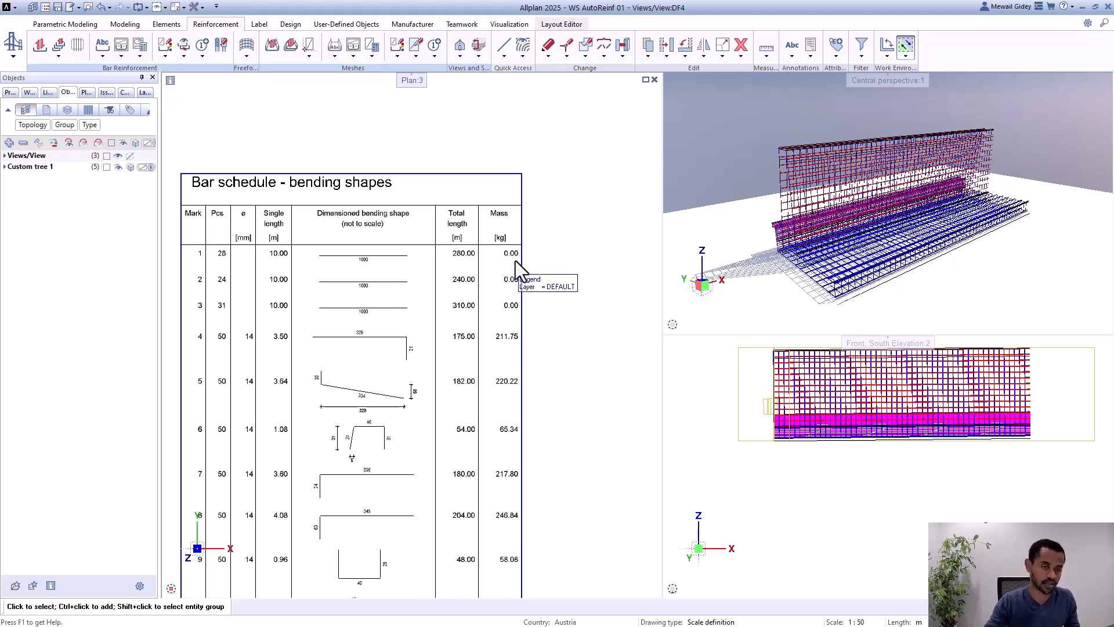
scroll(485, 249, down, 5)
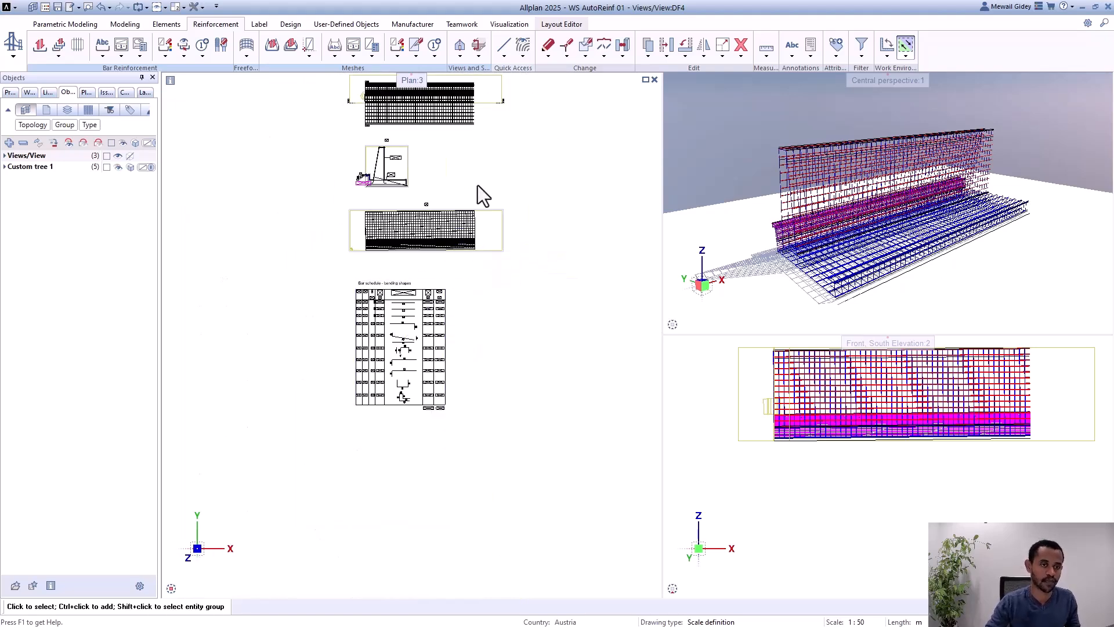
Step: Open layout PL1 in the Layout Editor and accept the notice about automatically updated views and sections
click(553, 24)
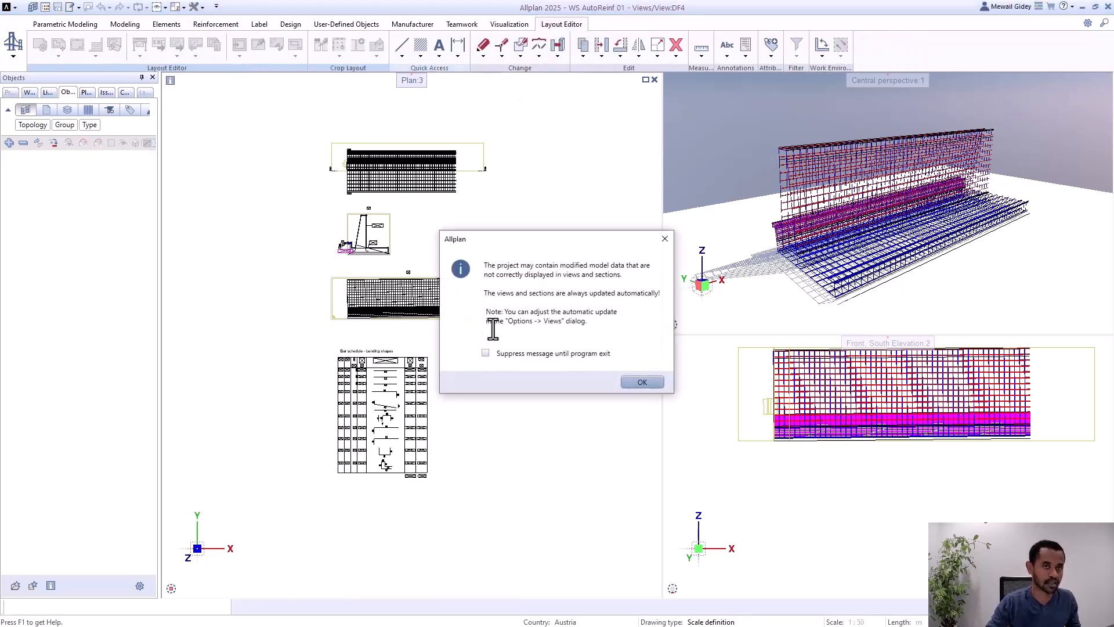
click(641, 383)
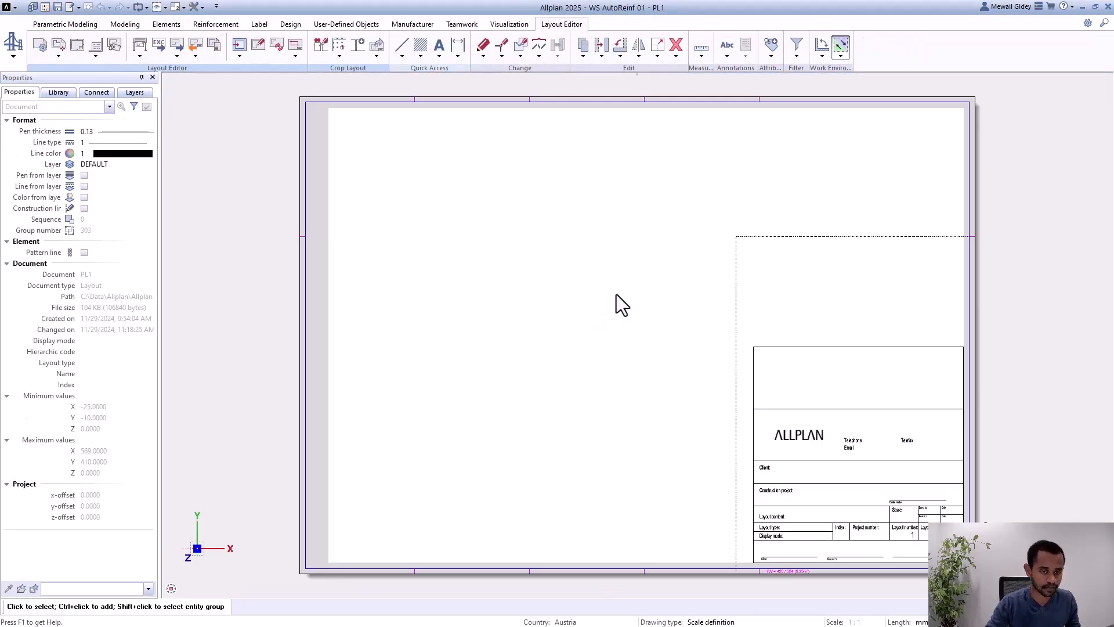
scroll(412, 183, down, 2)
scroll(528, 194, up, 1)
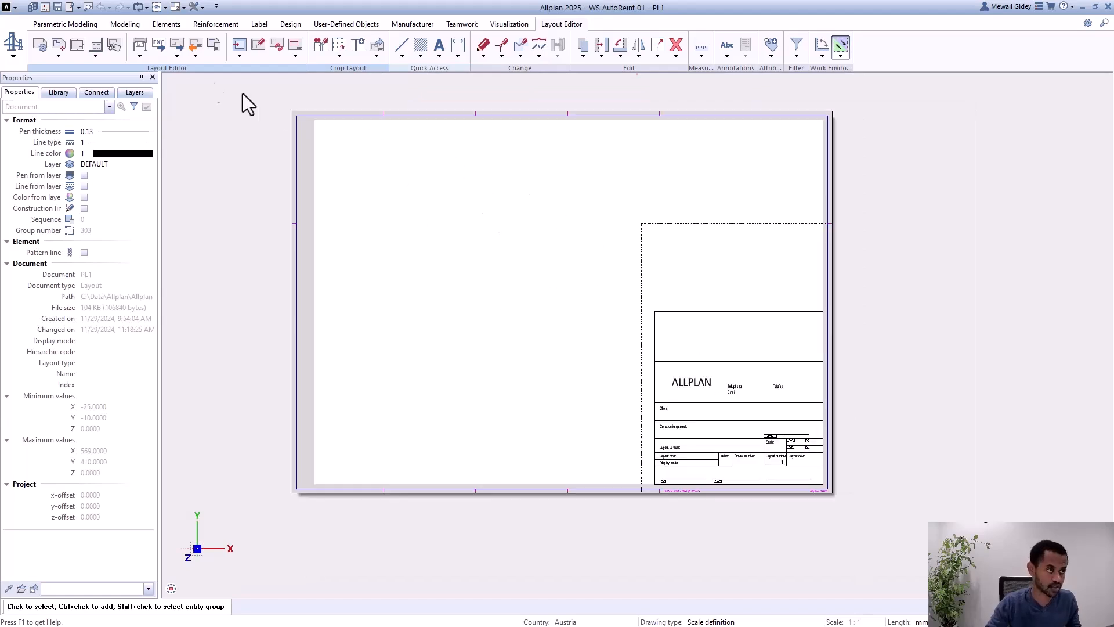
Step: Try the DIN A3 and DIN A0 formats in the layout's page setup, and settle on DIN A1
click(41, 46)
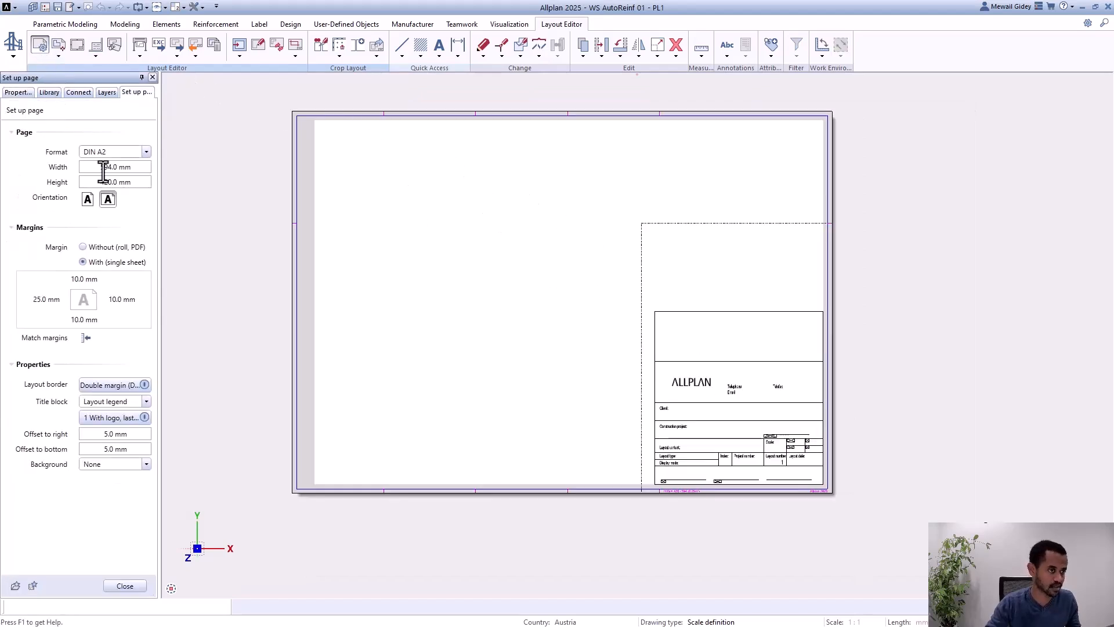
click(119, 152)
scroll(119, 174, up, 3)
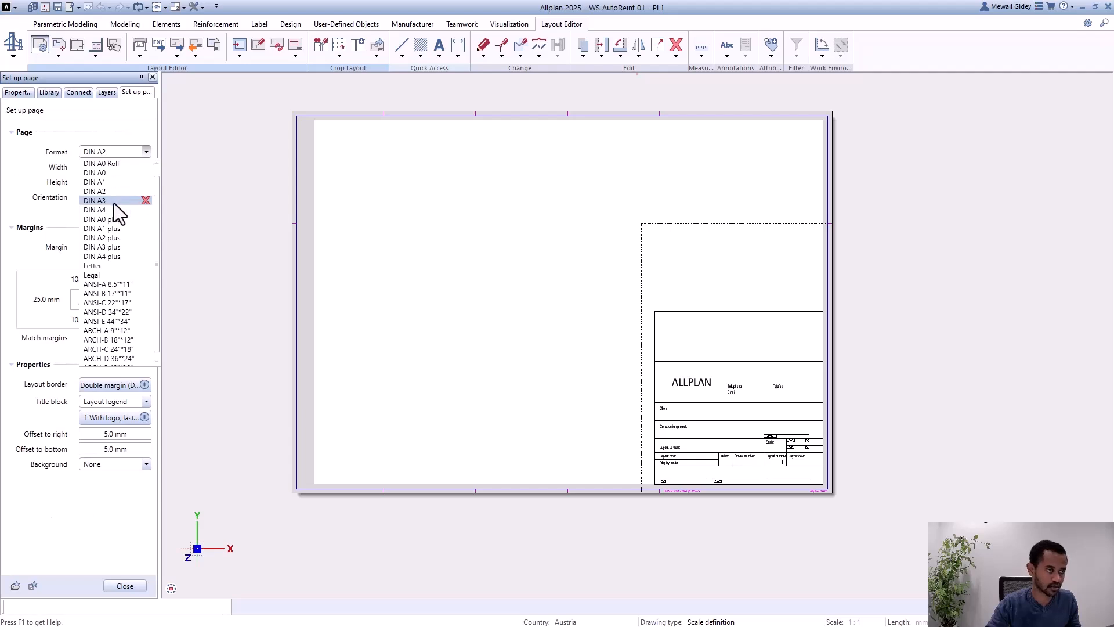
click(114, 203)
click(113, 152)
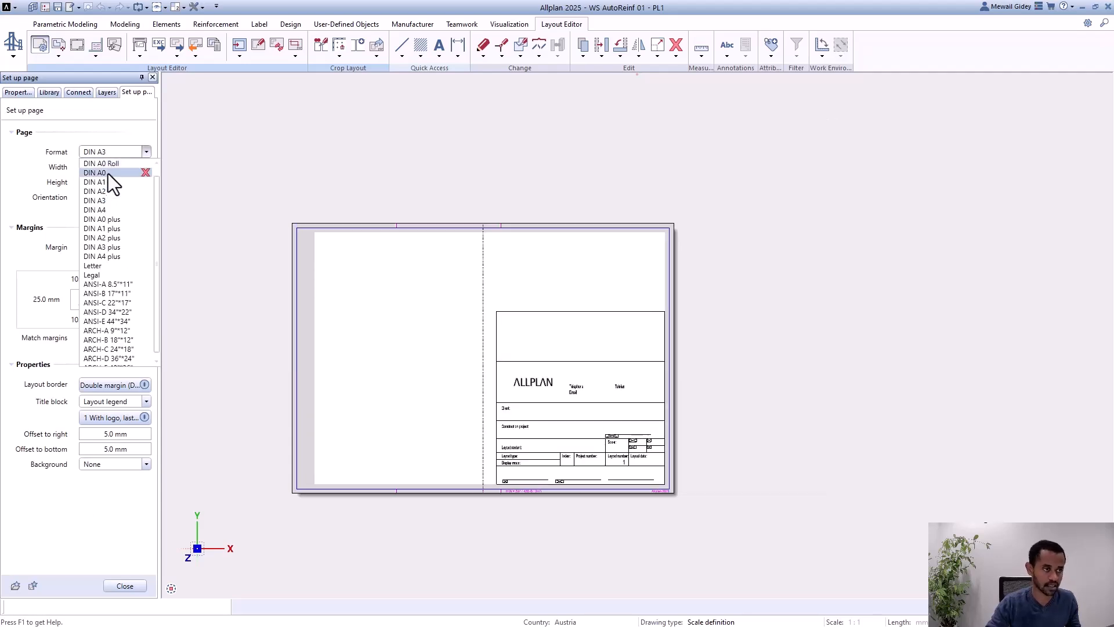
click(108, 173)
scroll(424, 343, down, 4)
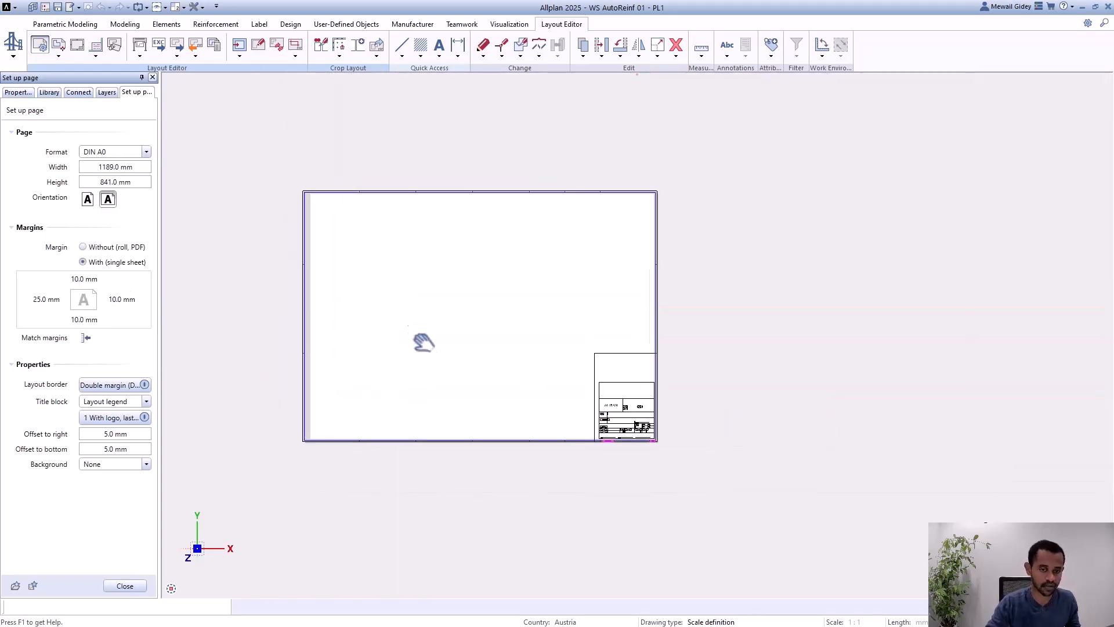
middle_drag(423, 342, 438, 374)
scroll(393, 417, up, 2)
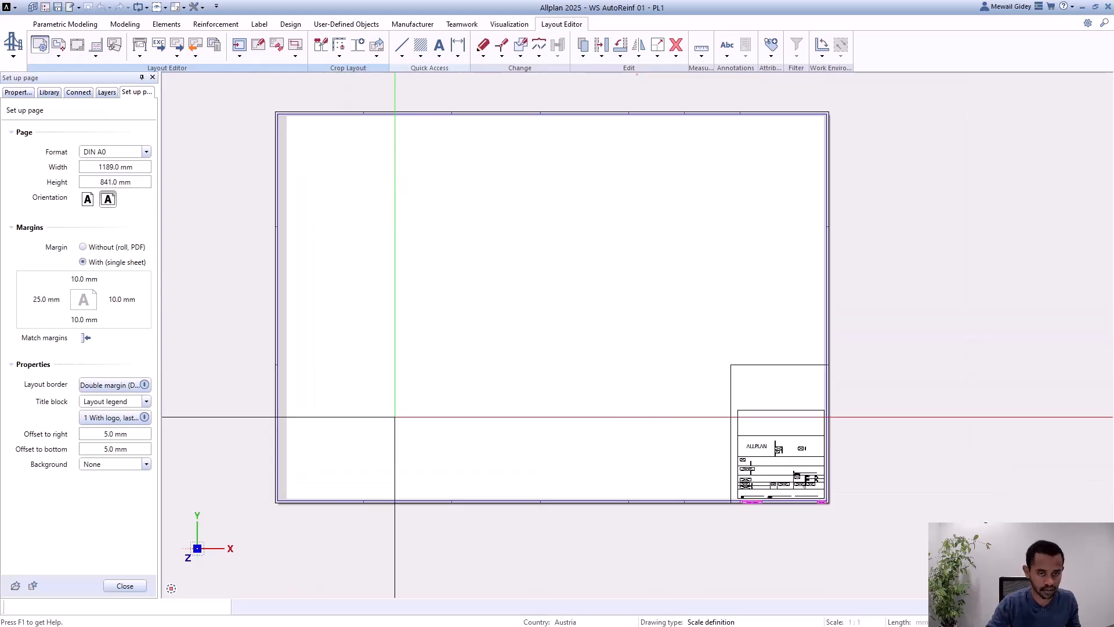
click(127, 152)
click(113, 179)
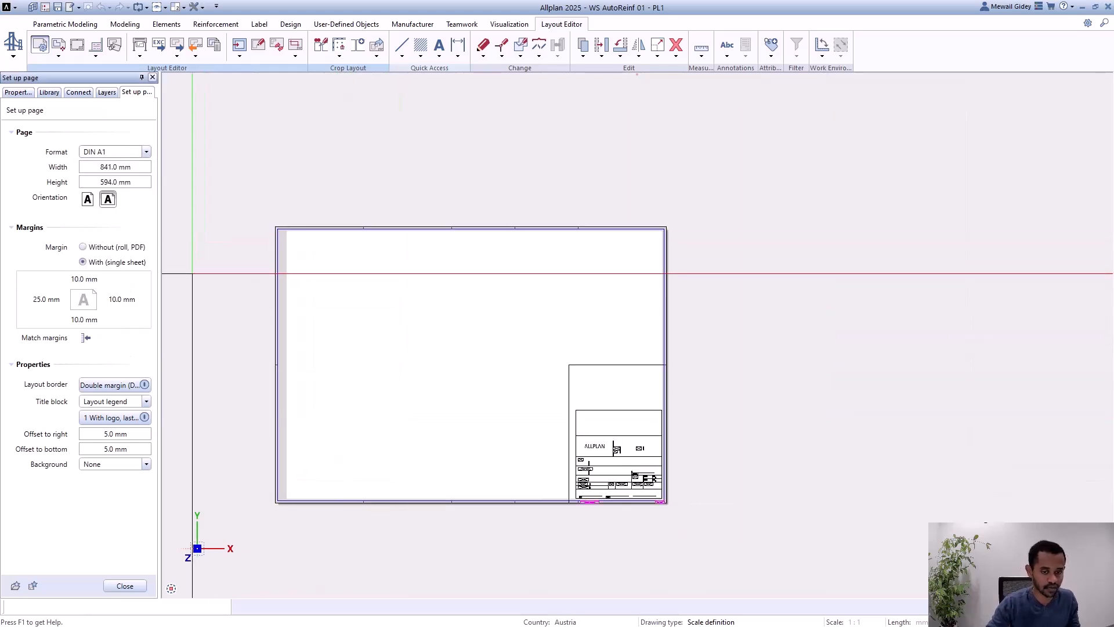
middle_drag(384, 523, 413, 462)
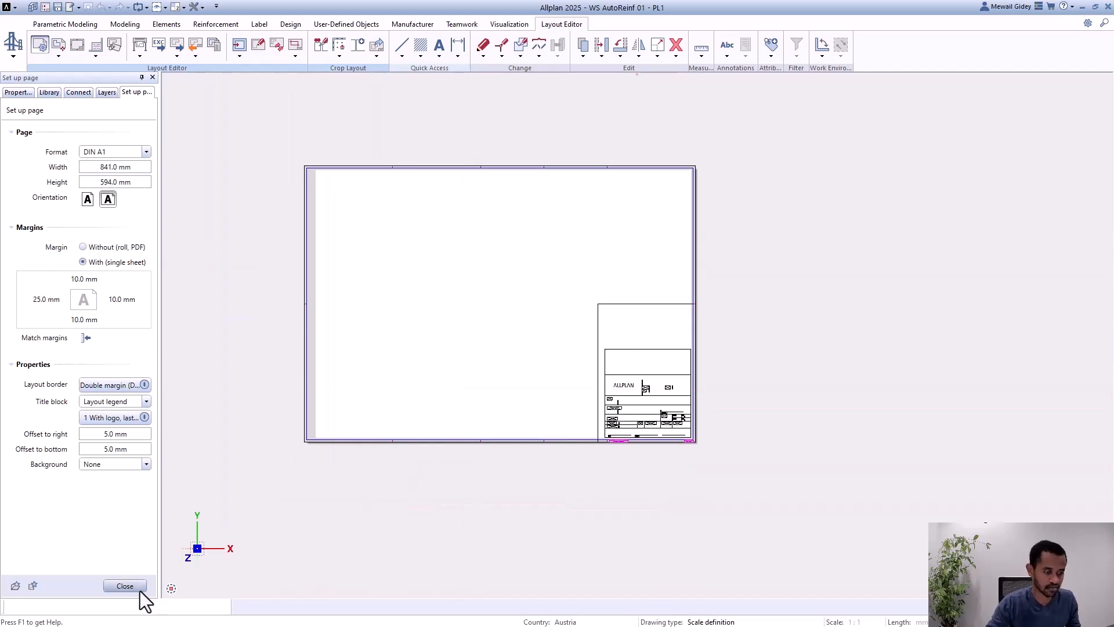
Step: Review the available layout border types in the page setup and keep the double margin DIN 824 B
scroll(618, 396, up, 2)
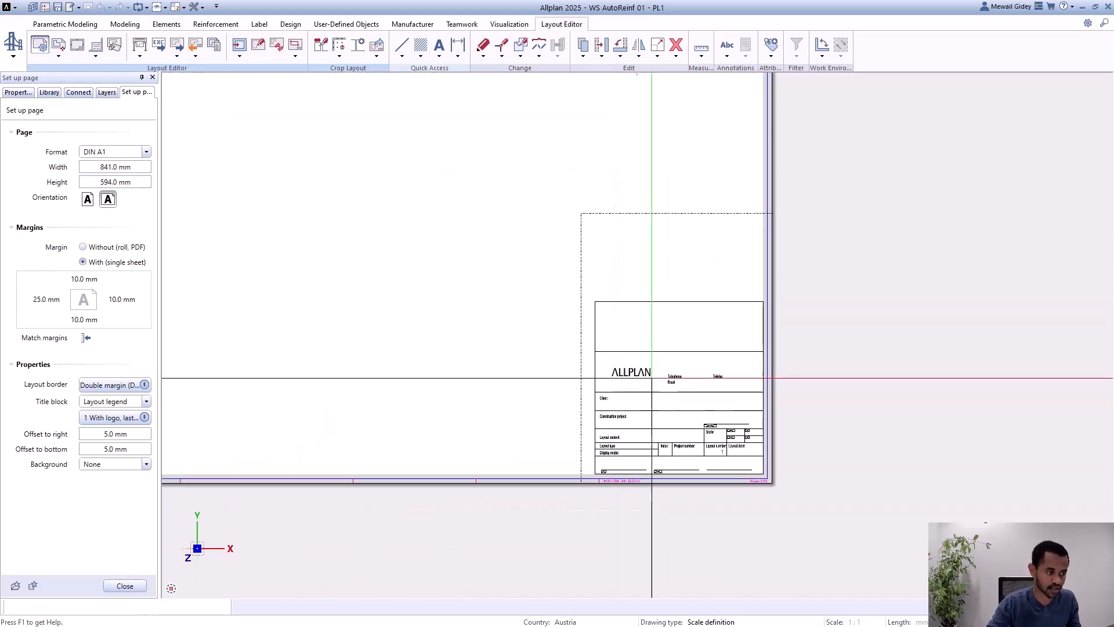
click(121, 384)
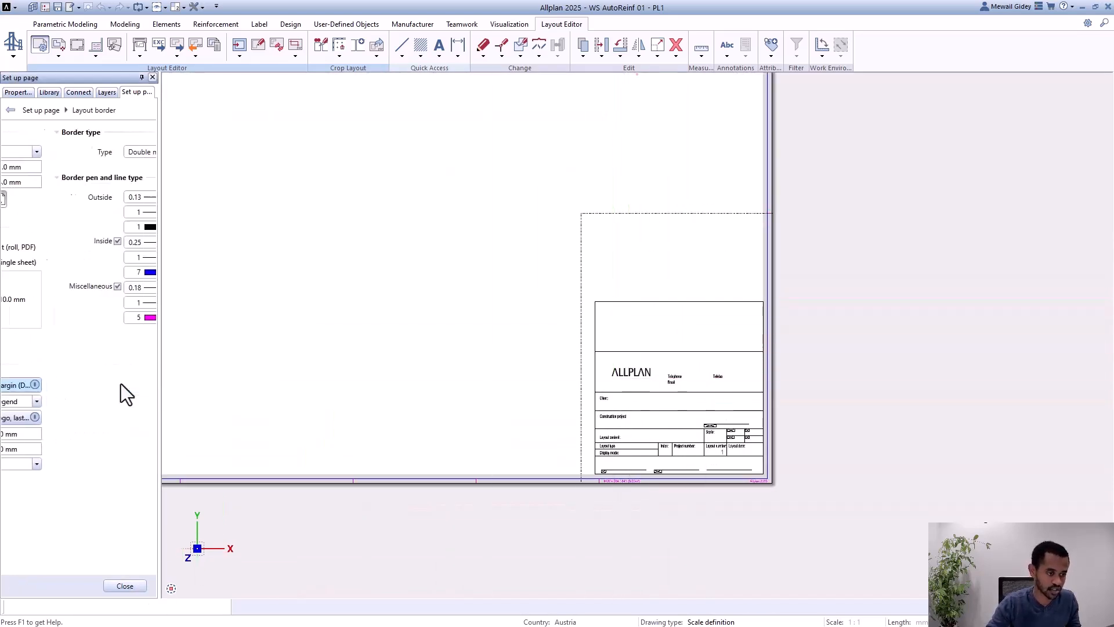
click(122, 151)
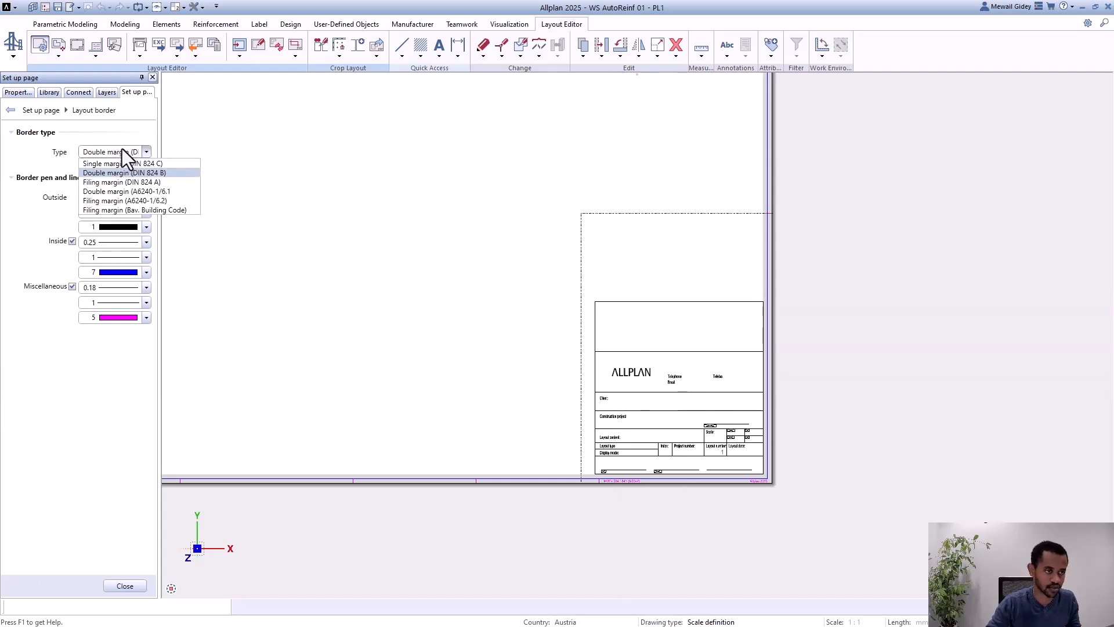
click(122, 151)
click(48, 110)
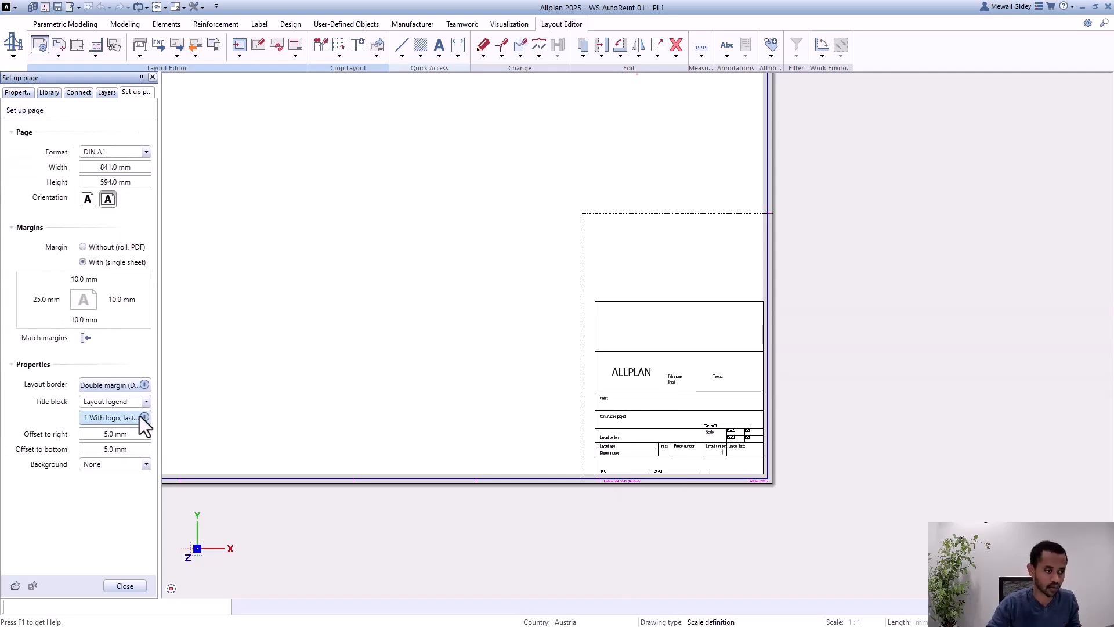
Step: Try the None and Label options for the title block, cancel the label style selection, and close the page setup
click(141, 401)
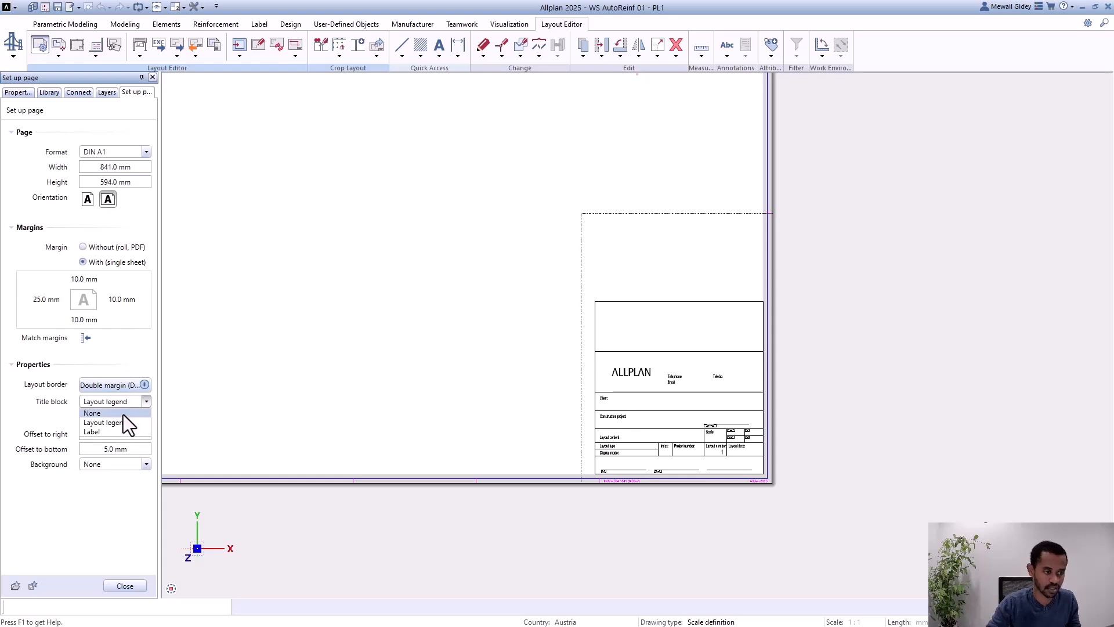
click(123, 414)
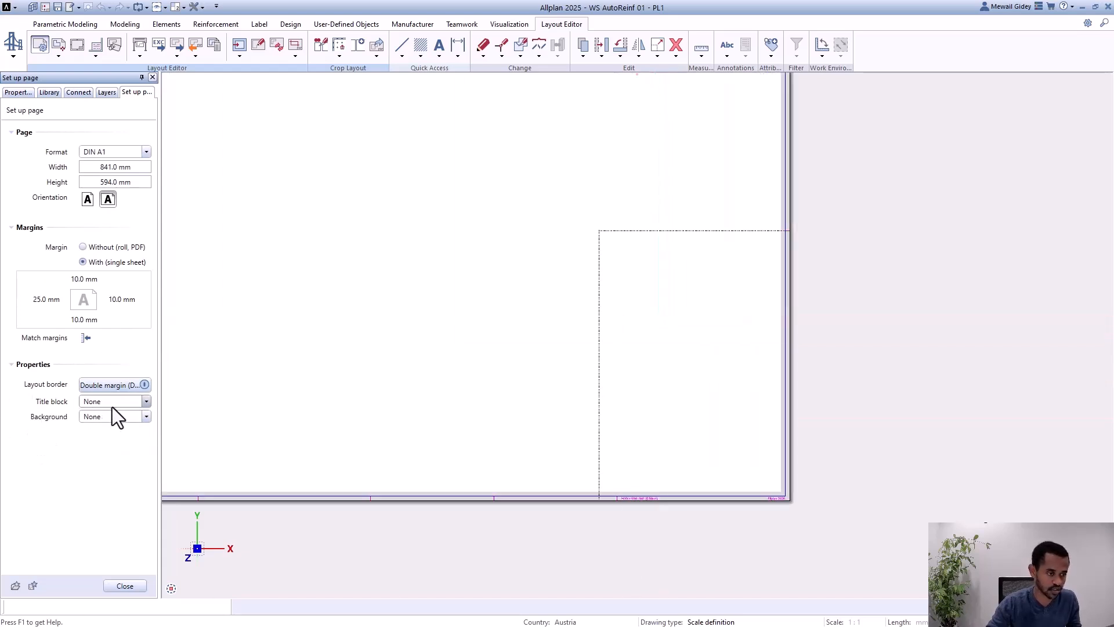
click(113, 406)
click(109, 431)
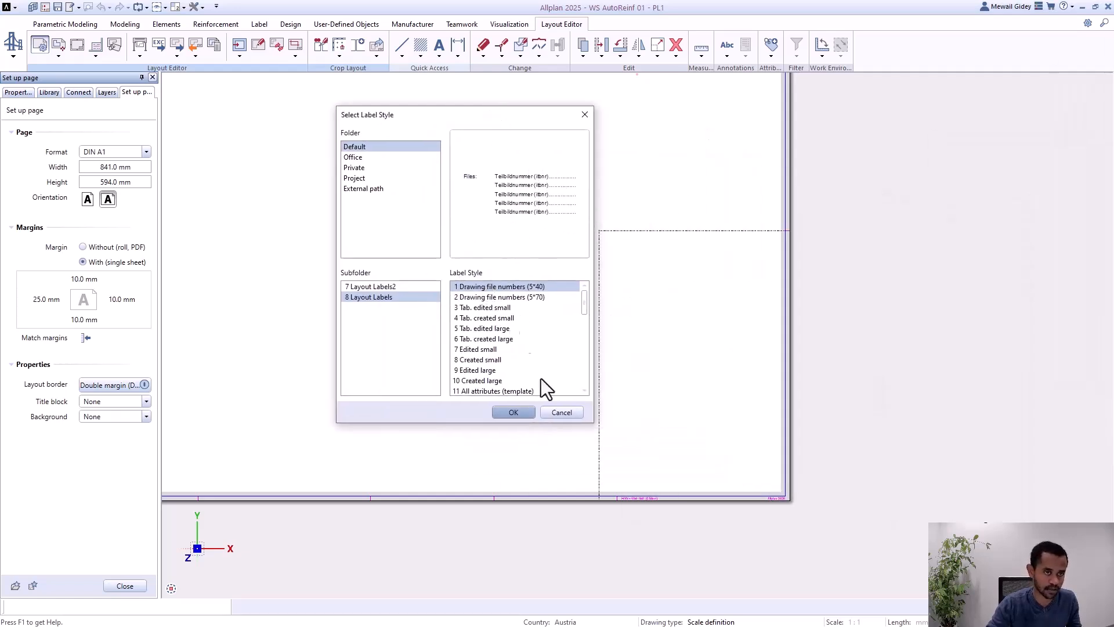
click(561, 411)
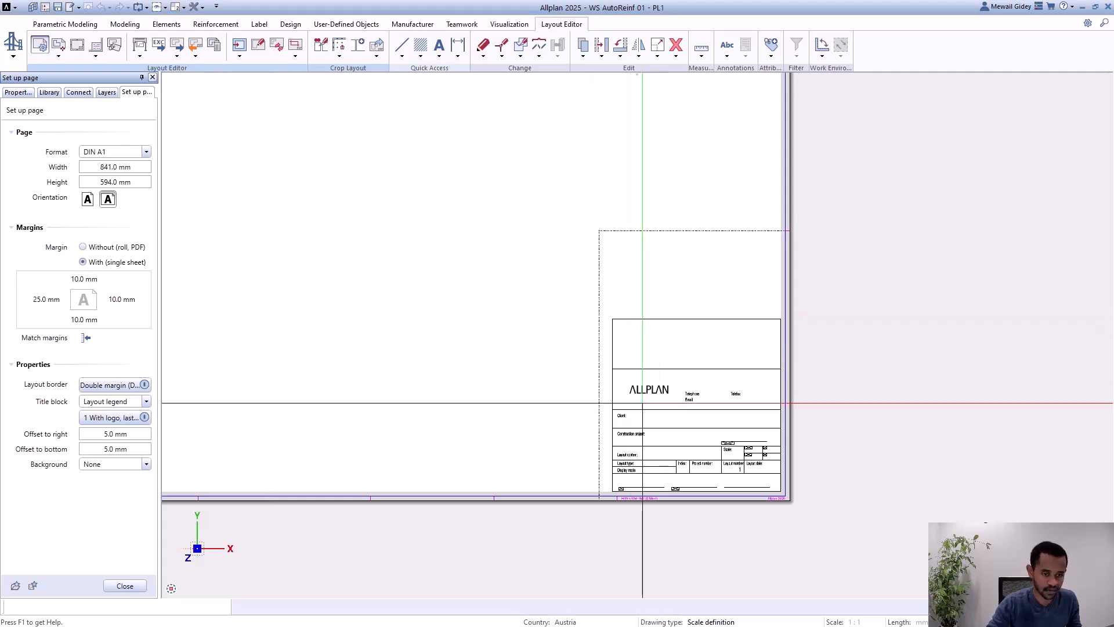
click(116, 587)
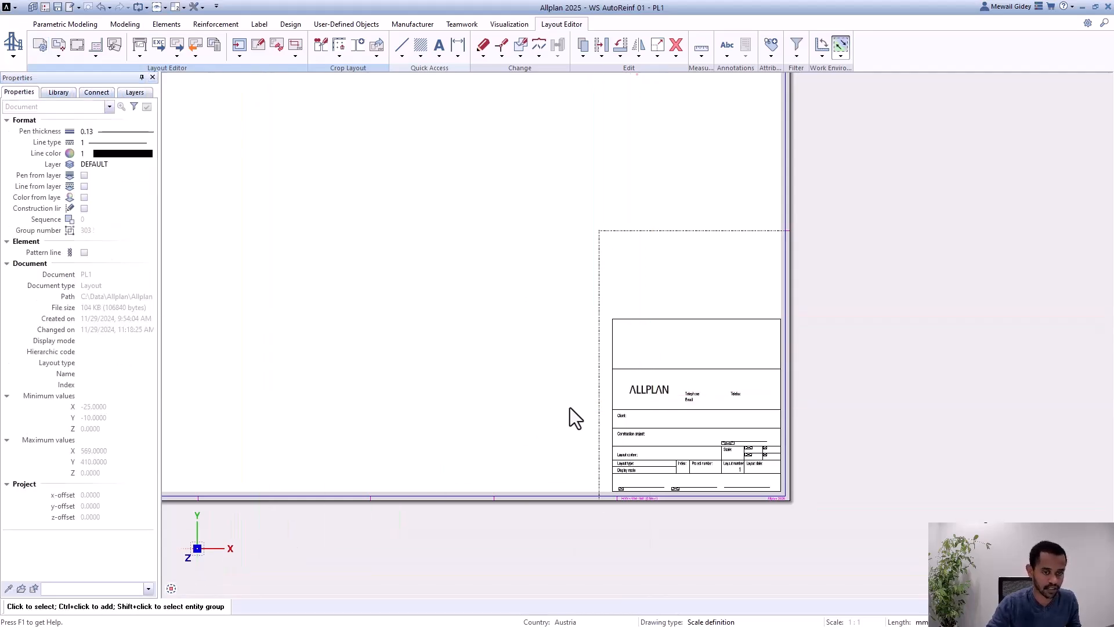
Step: Place drawing file 10, Girder 1, as a layout element near the sheet's upper-left corner at scale 1:50
scroll(734, 436, down, 1)
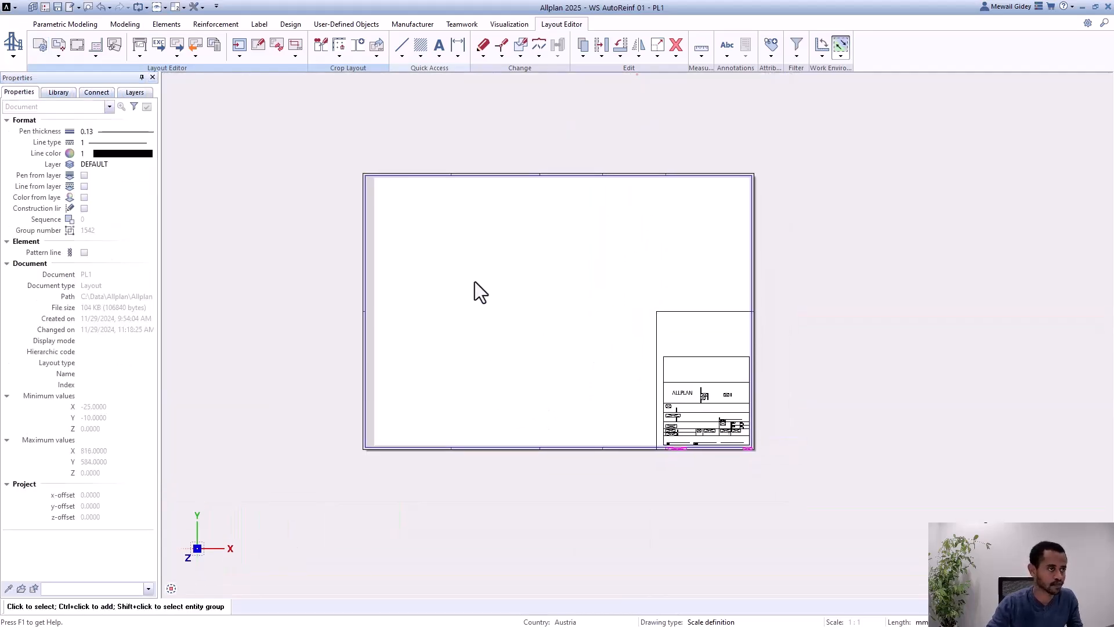
click(58, 43)
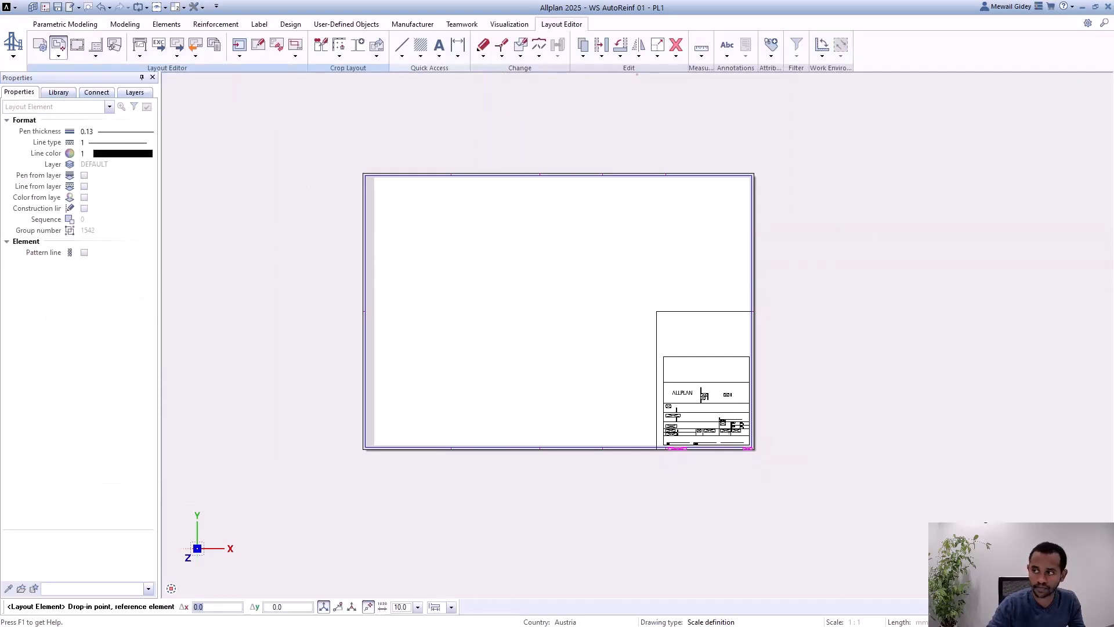
scroll(323, 133, up, 1)
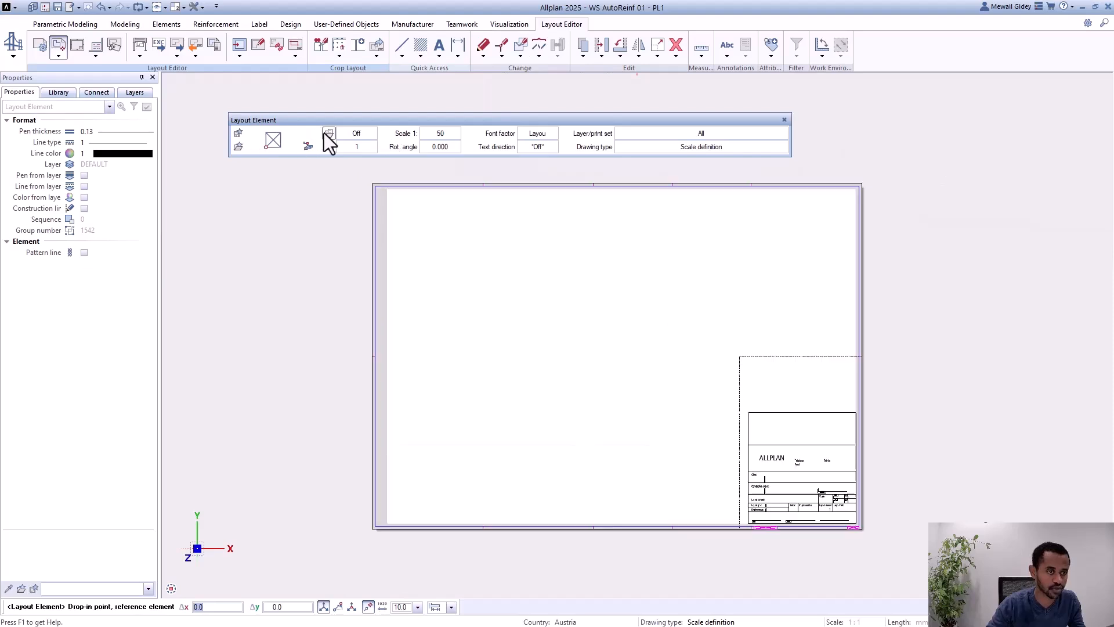
click(334, 151)
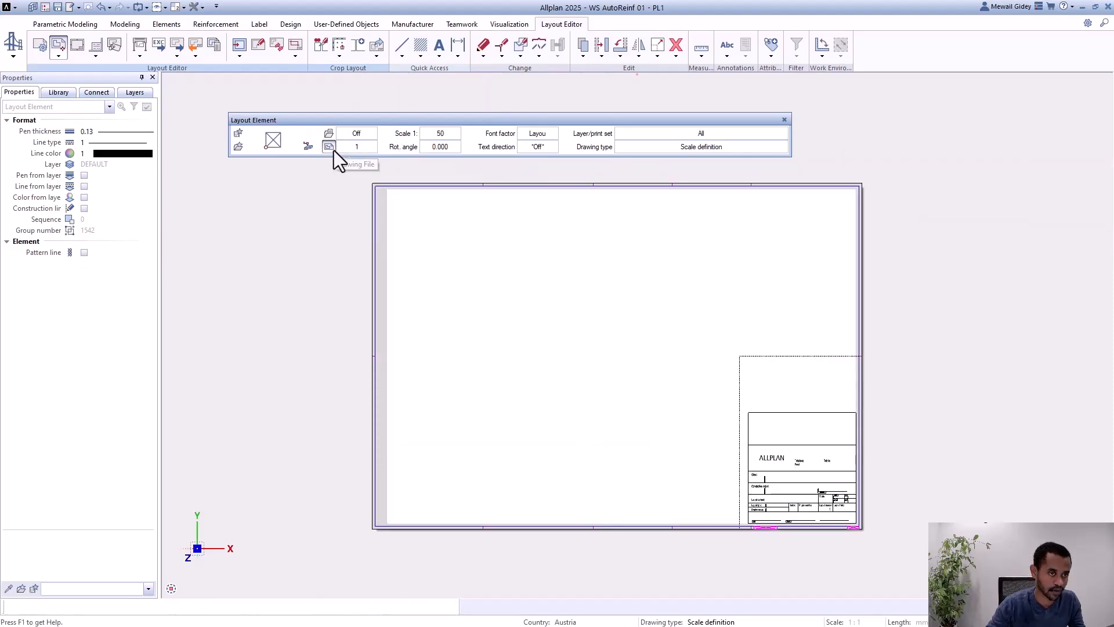
drag(503, 173, 388, 138)
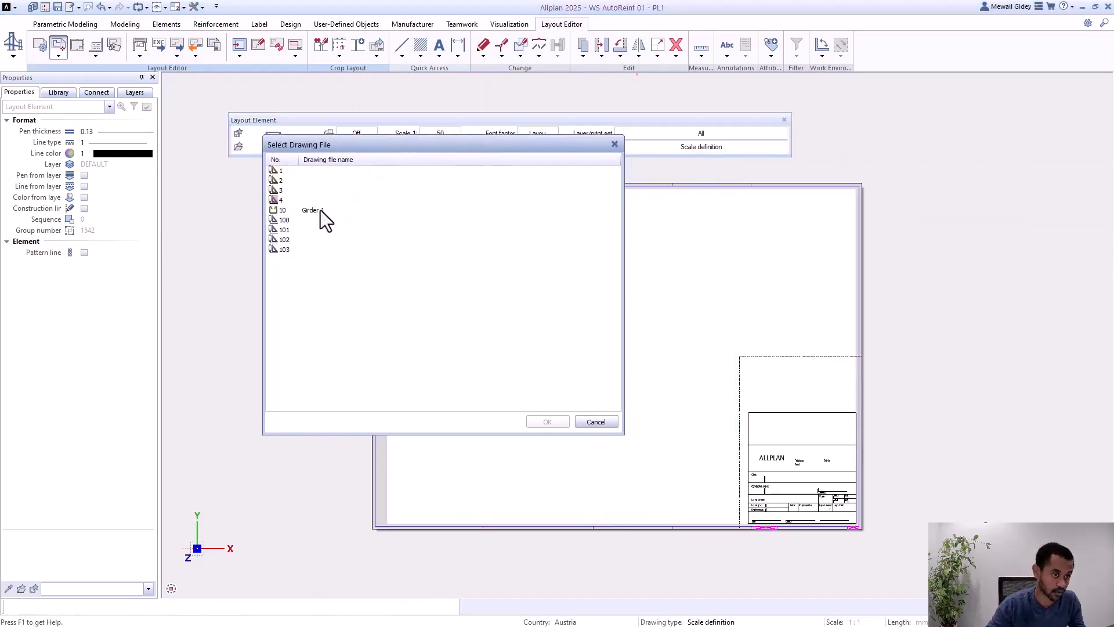
click(312, 211)
click(548, 425)
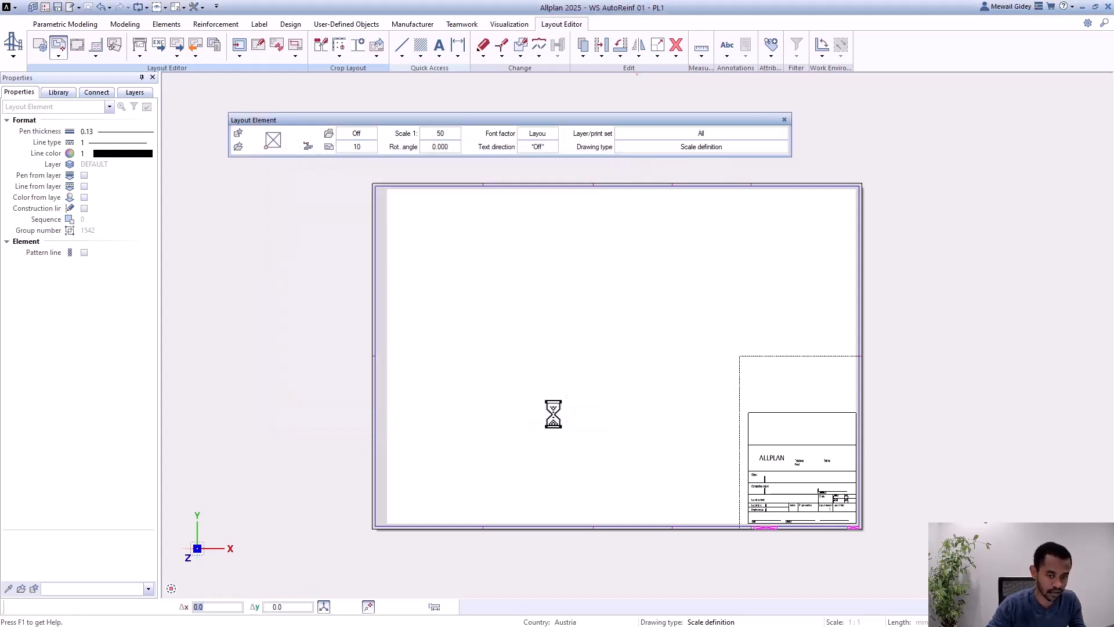
scroll(453, 313, up, 1)
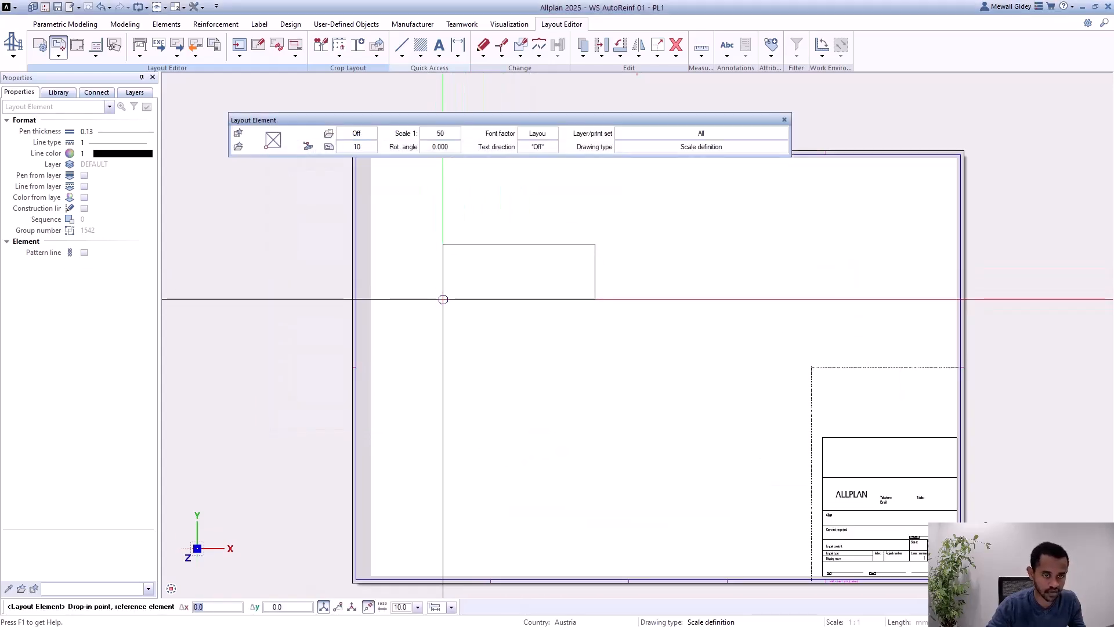
scroll(442, 299, down, 1)
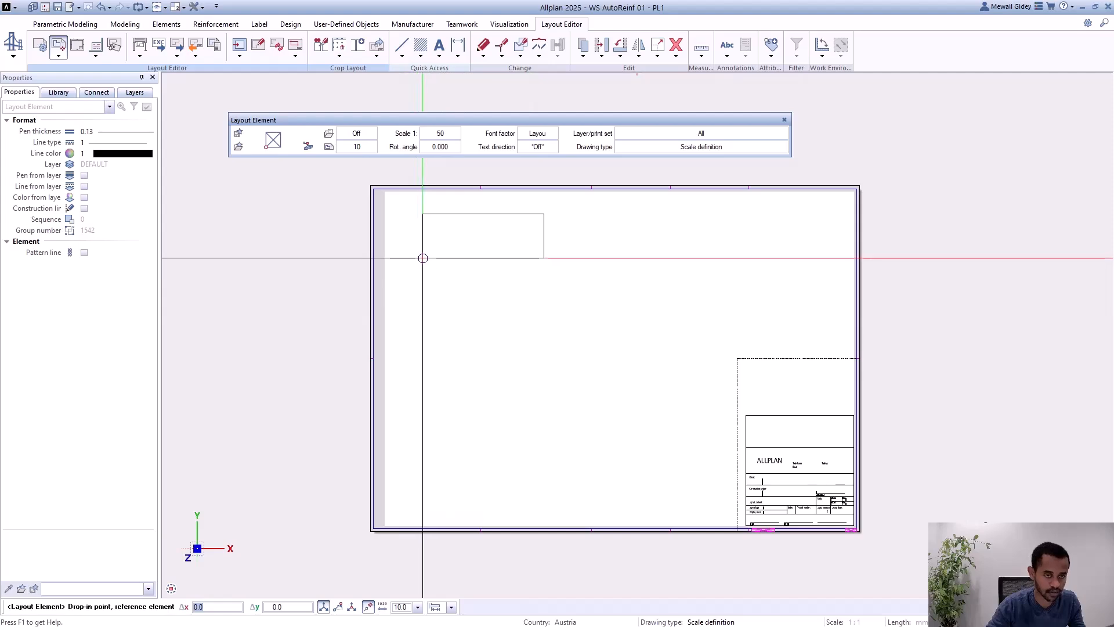
click(424, 256)
Step: Place drawing file 2 on the sheet below the Girder 1 plan, and drawing file 3 to the right of it
scroll(480, 214, up, 3)
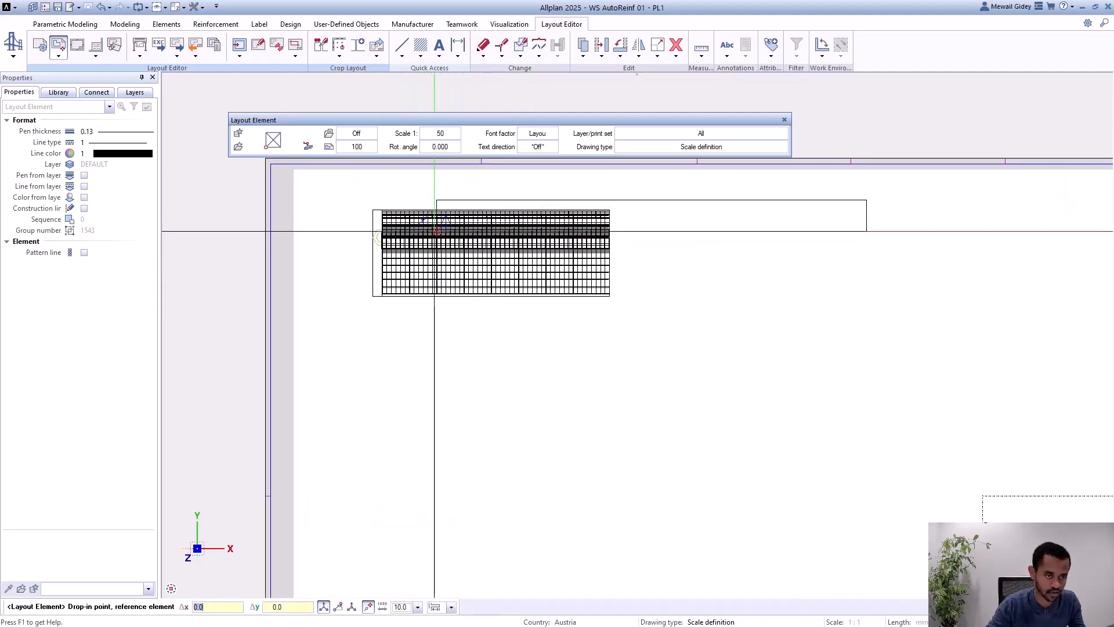
click(329, 147)
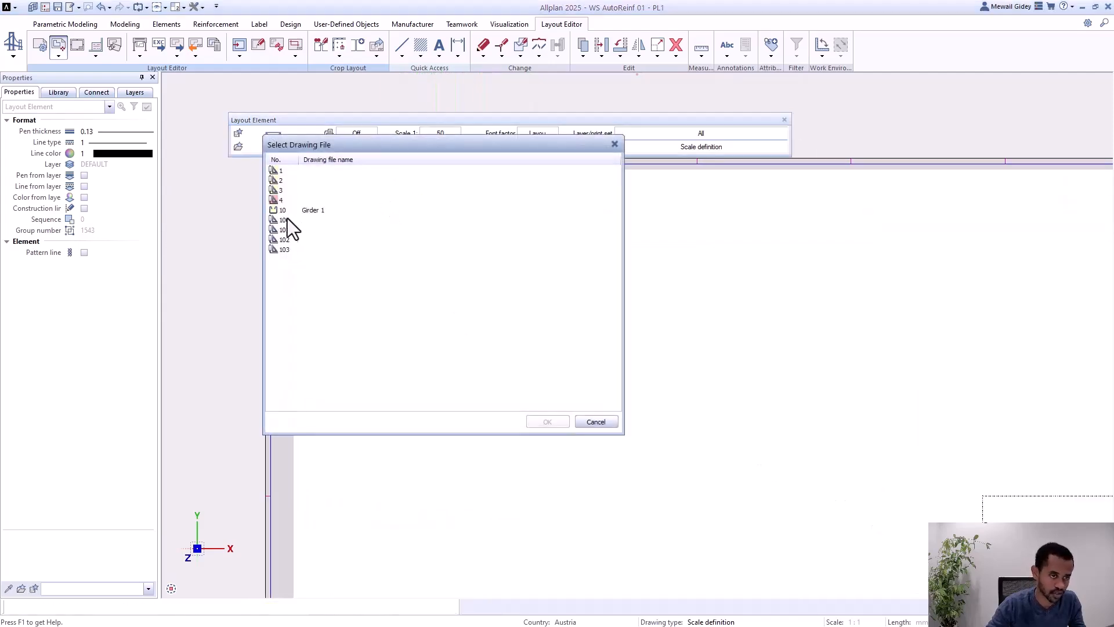
click(279, 181)
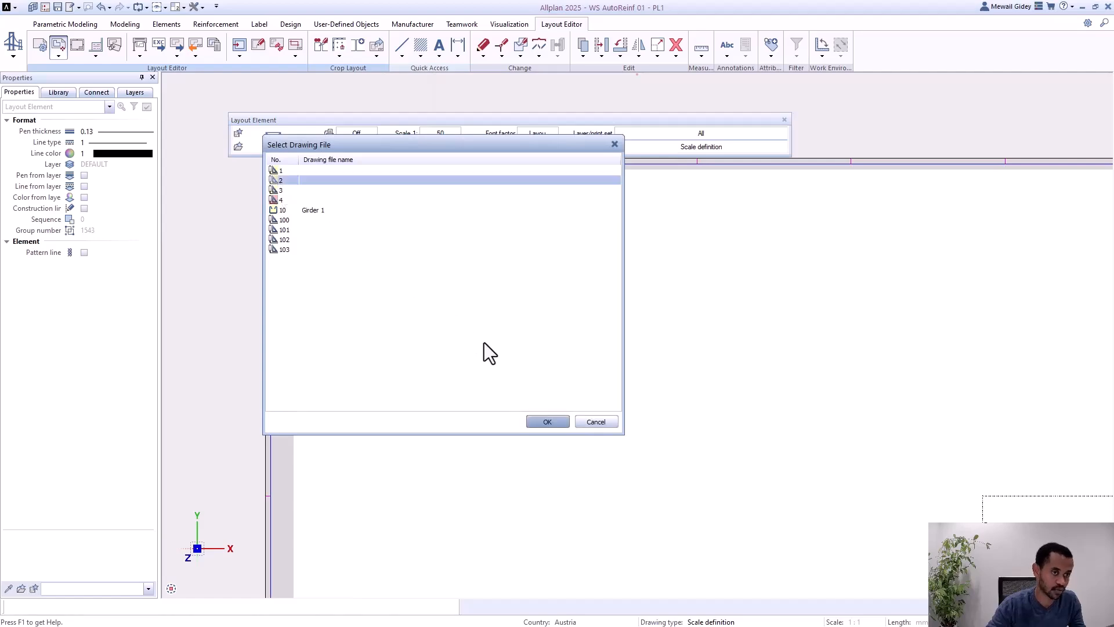
click(541, 422)
scroll(430, 261, down, 3)
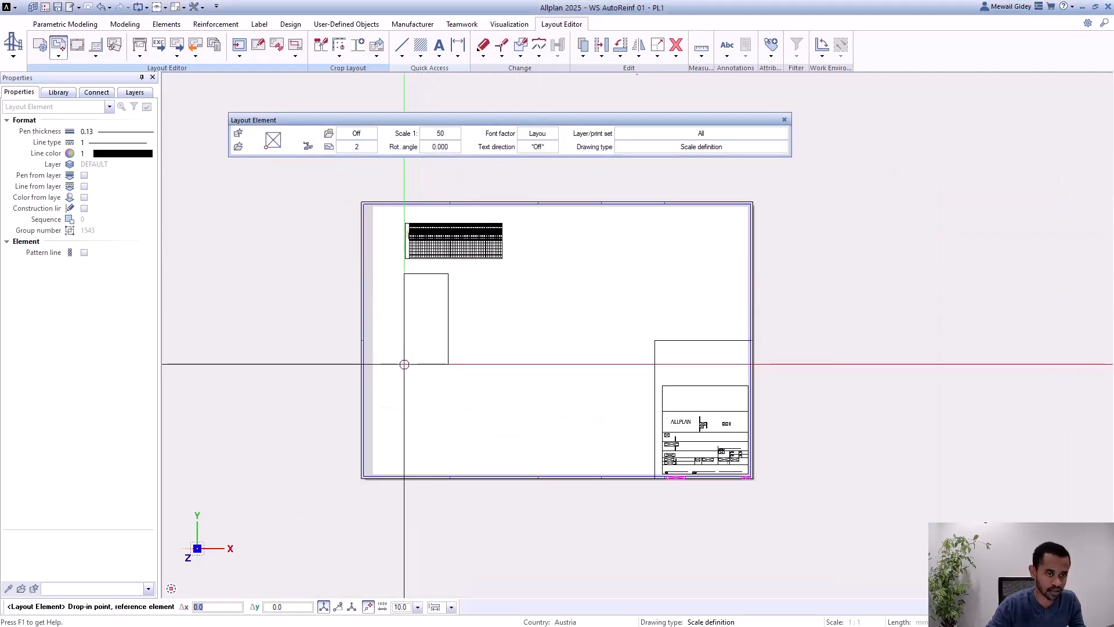
click(404, 364)
scroll(423, 406, up, 2)
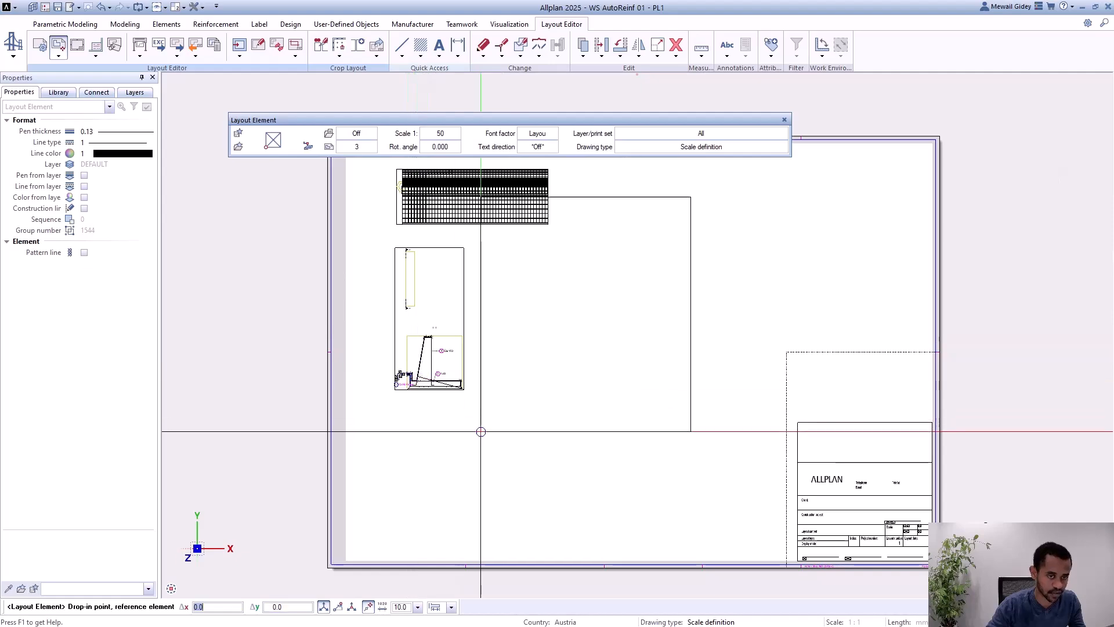
click(485, 471)
Step: Place drawing file 4 with the bar schedule above the title block, and drawing file 10 again near the sheet's lower-left corner
scroll(528, 436, down, 1)
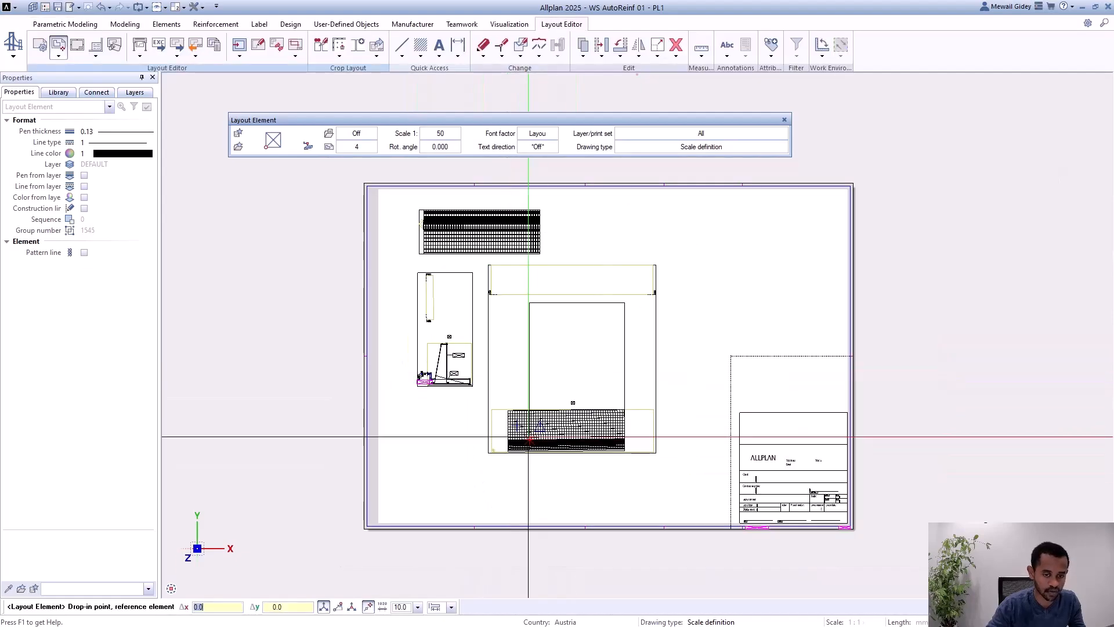
click(701, 341)
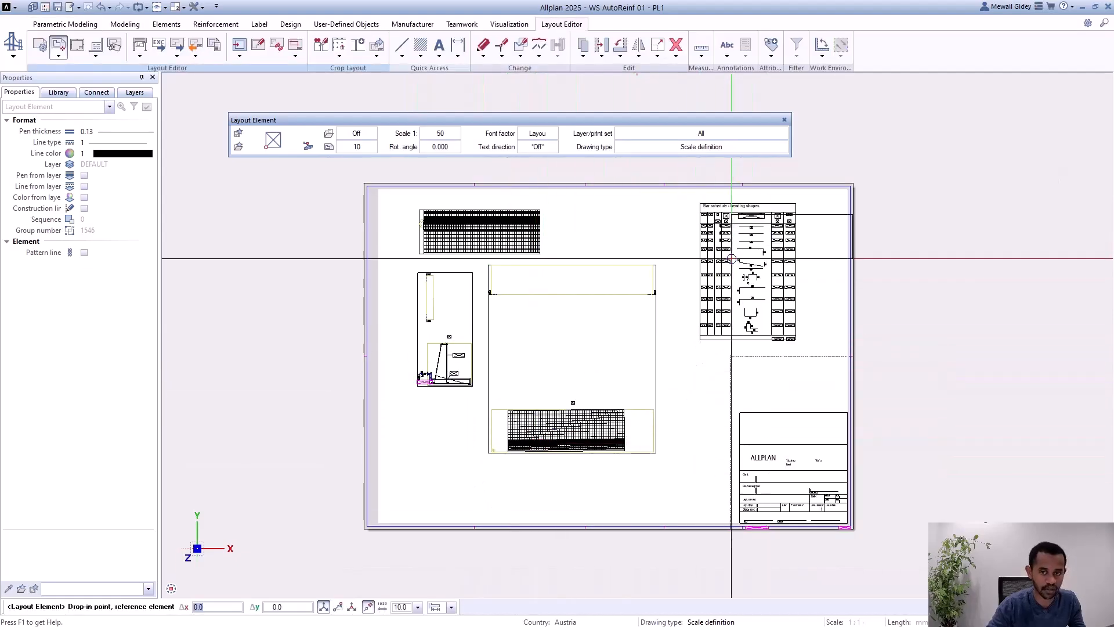
scroll(731, 258, up, 1)
click(354, 575)
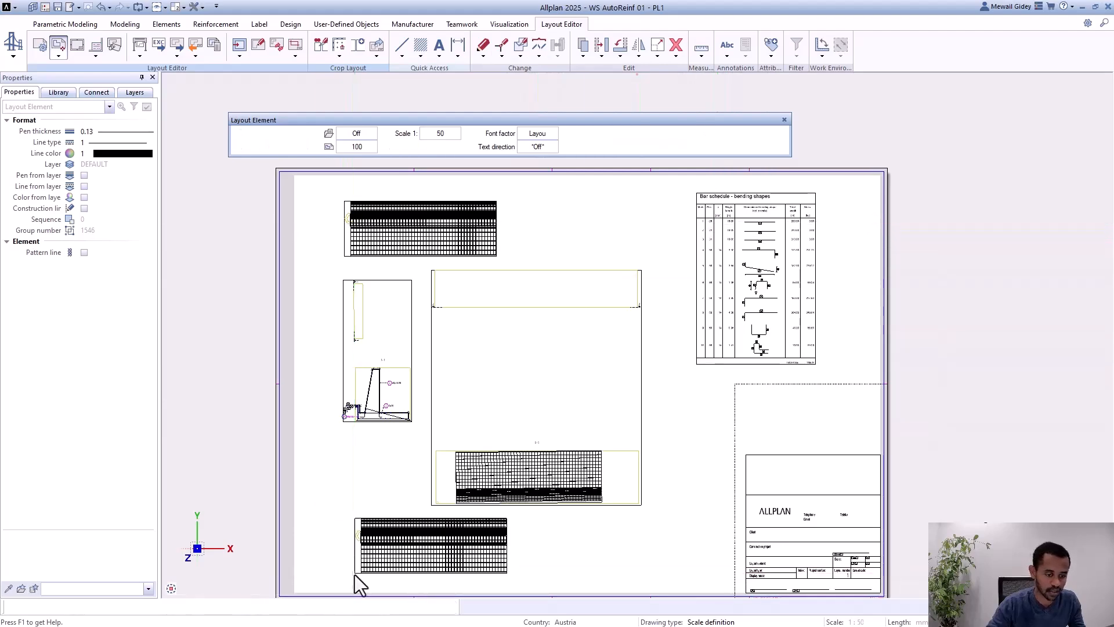
Step: Finish placing layout elements and remove the duplicate drawing file 10 near the sheet's lower-left corner
scroll(366, 432, down, 1)
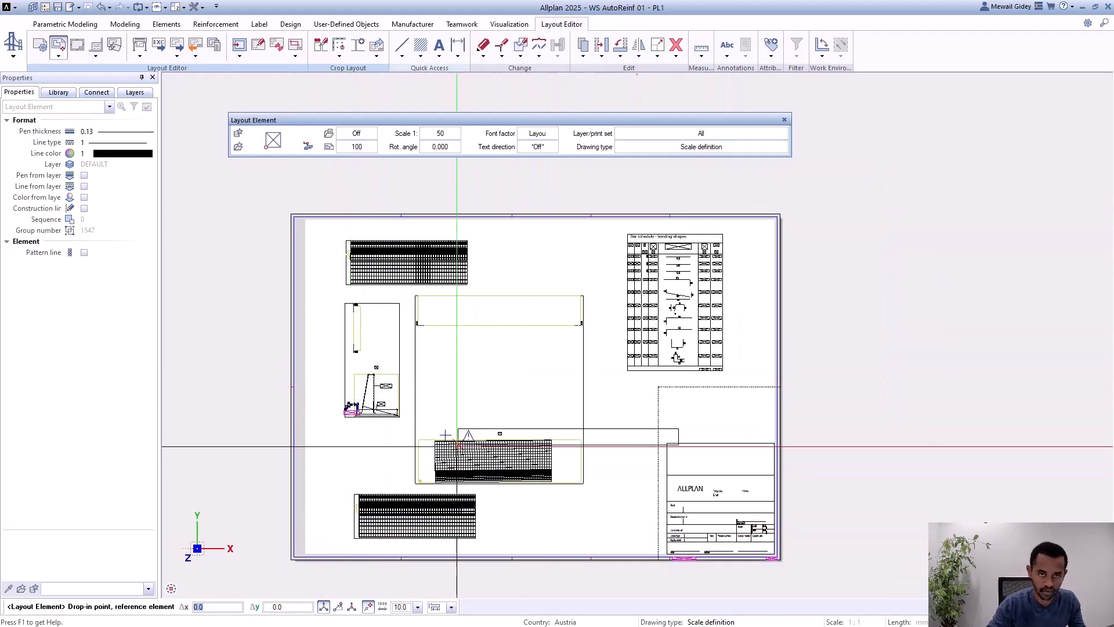
key(Escape)
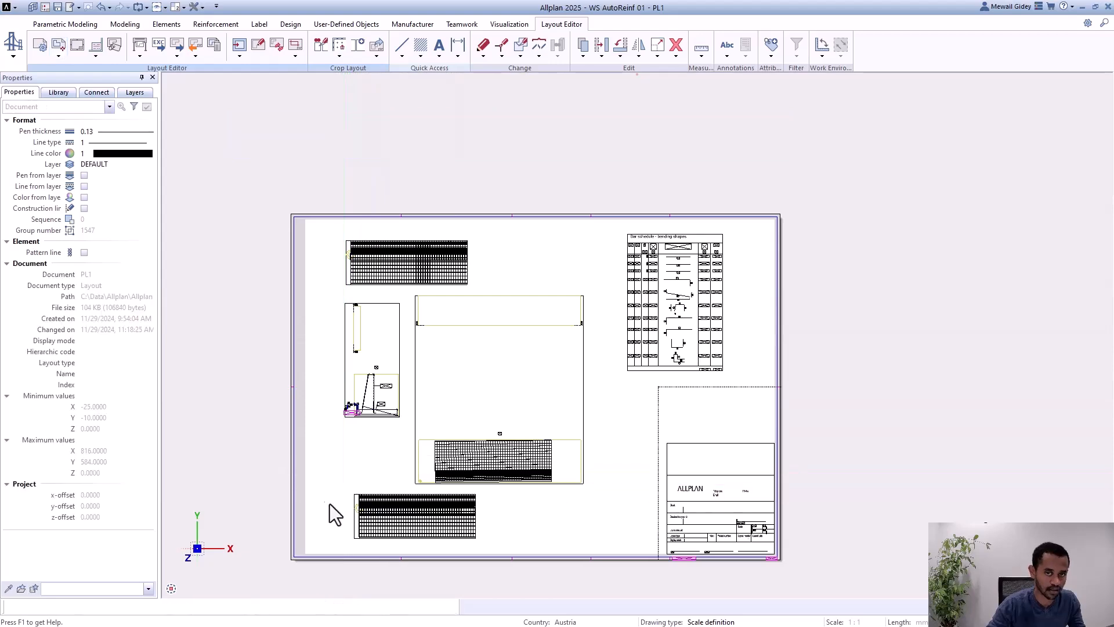
scroll(360, 243, up, 1)
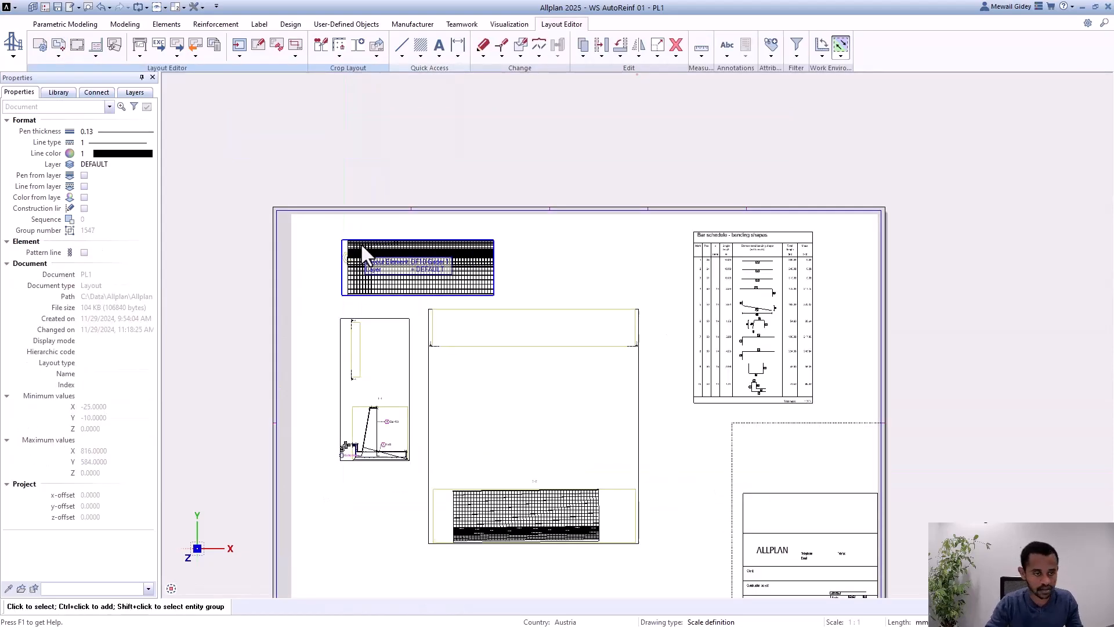
Step: Move the drawing file 2 element up so that section 1-1 sits directly below the Girder 1 plan
scroll(360, 243, up, 1)
click(391, 401)
scroll(393, 401, up, 1)
key(Escape)
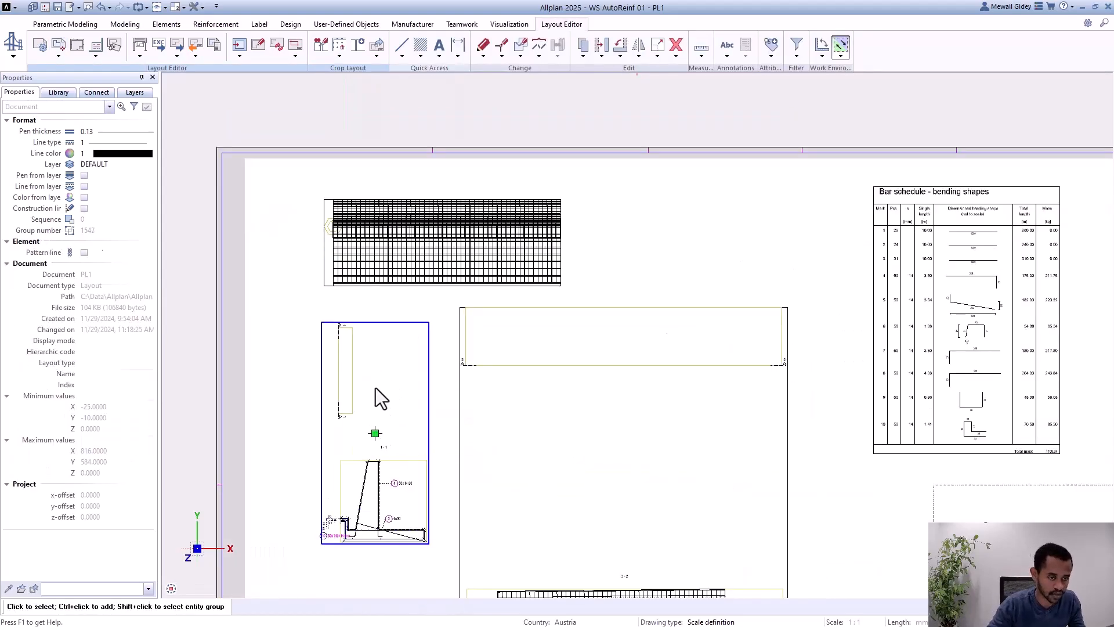
click(371, 311)
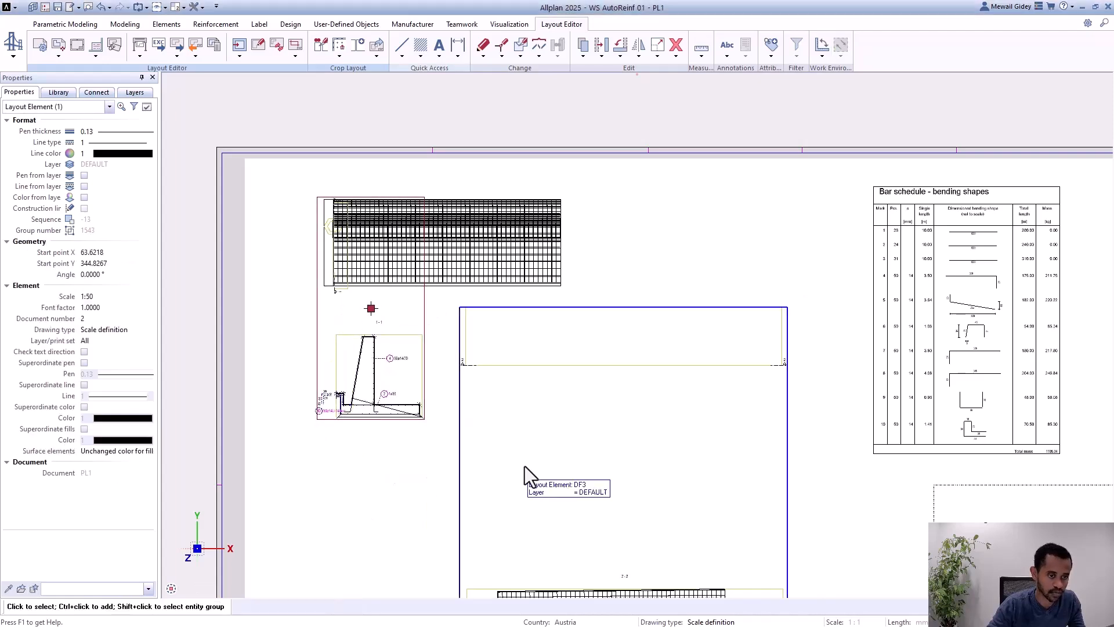
Step: Move the drawing file 3 element by about -156 in X and 100 in Y so that section 2-2 sits below section 1-1
scroll(430, 356, down, 2)
click(555, 448)
click(555, 444)
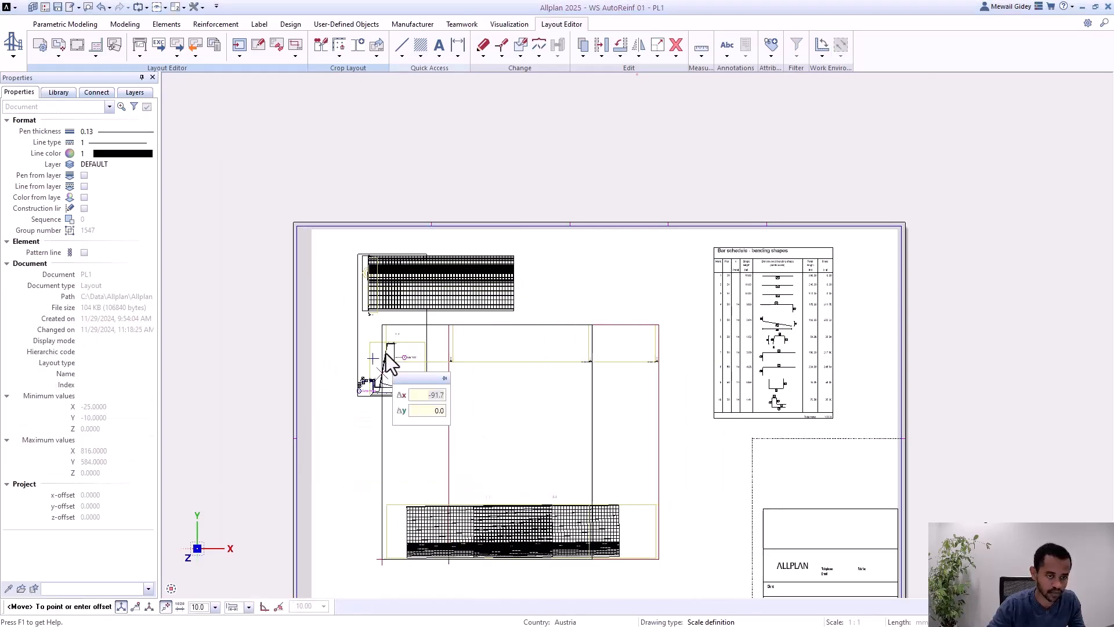
key(Escape)
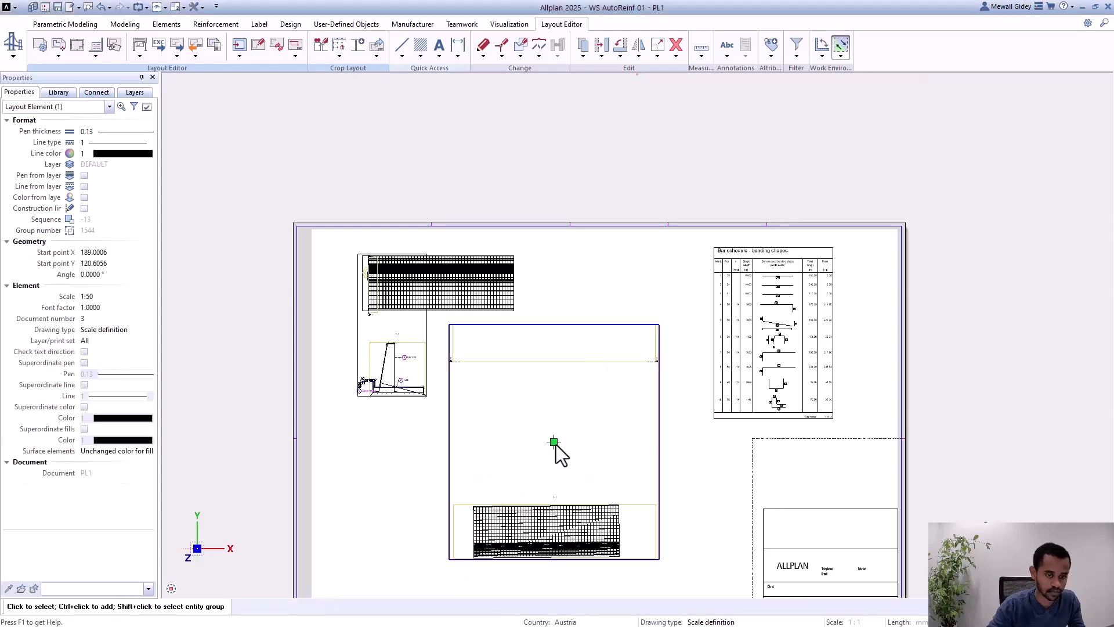
click(451, 407)
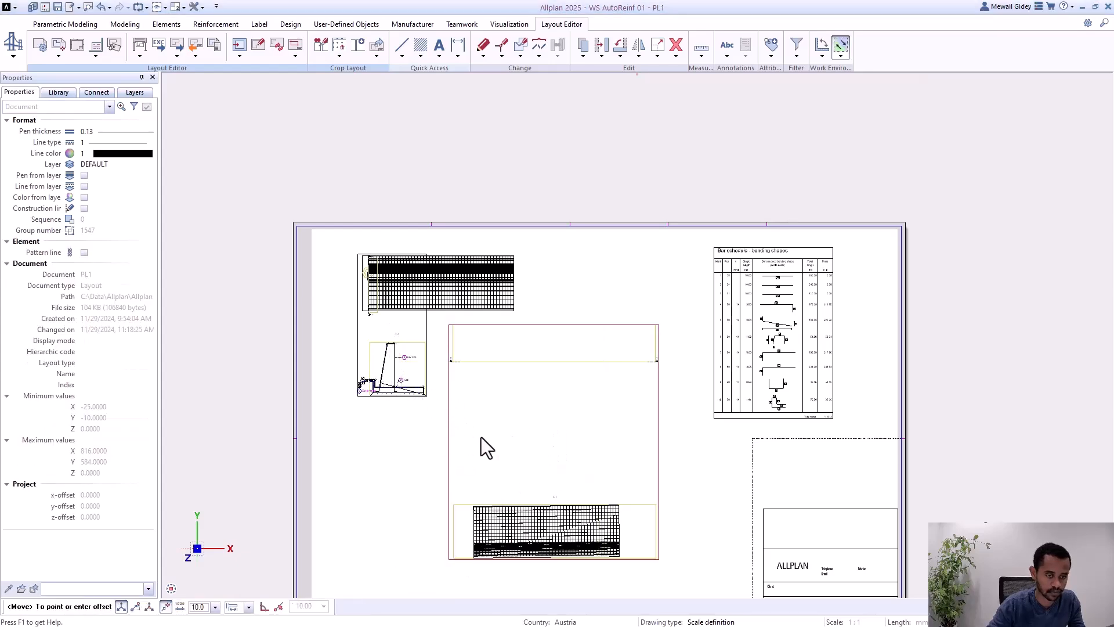
click(442, 370)
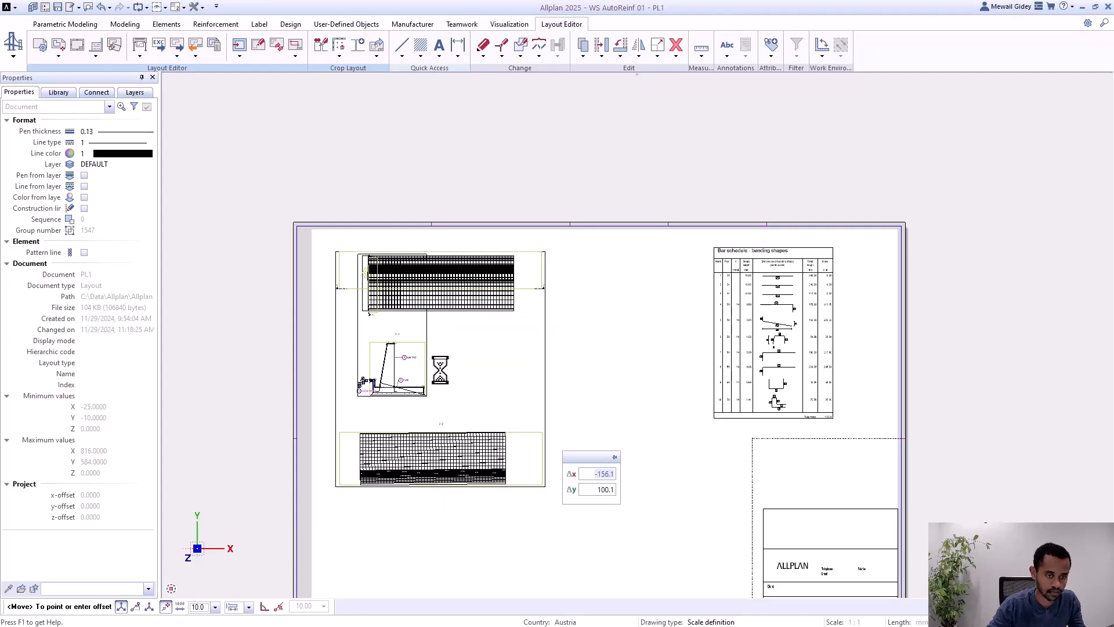
key(Escape)
Step: Examine the arranged plan, the sections and the bar schedule on the layout sheet
scroll(549, 480, down, 2)
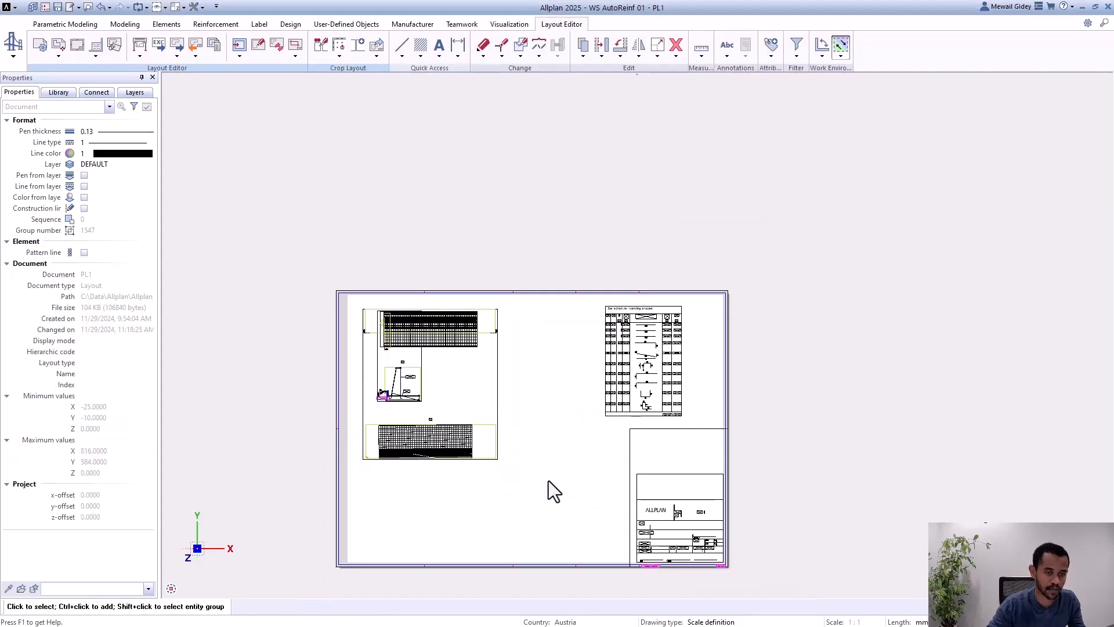
scroll(429, 360, up, 4)
scroll(450, 398, up, 2)
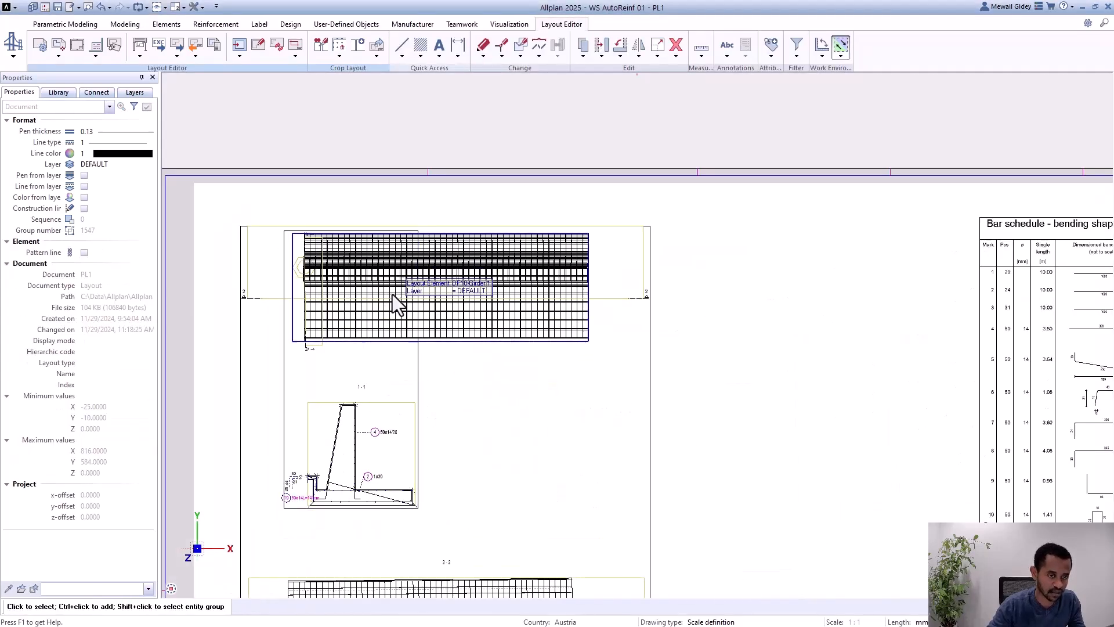
scroll(392, 294, down, 3)
scroll(796, 343, up, 3)
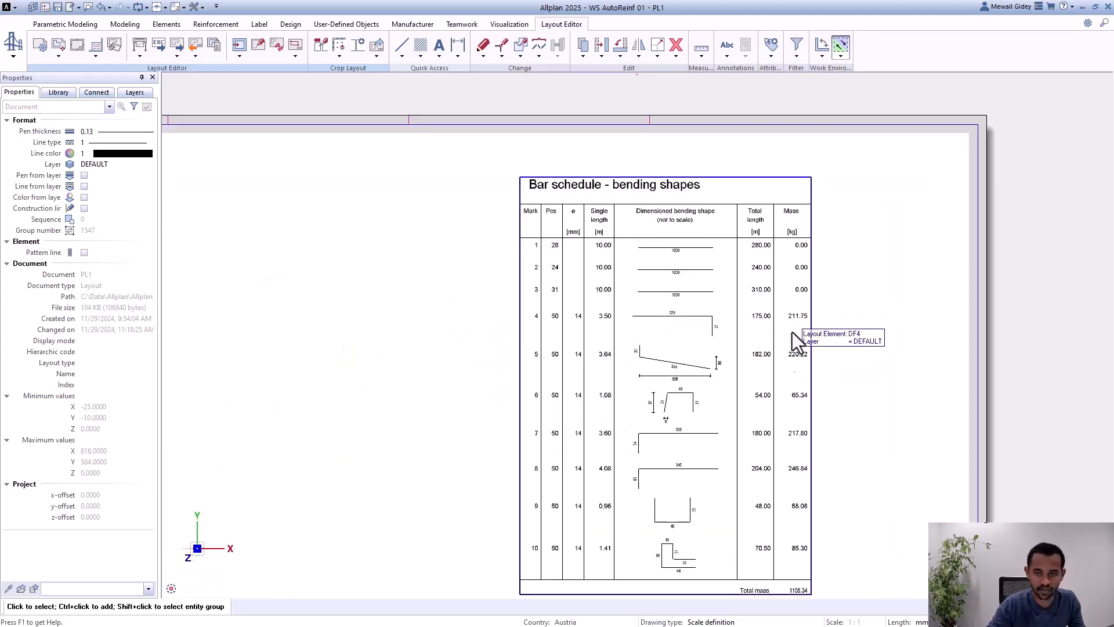
middle_drag(795, 343, 695, 376)
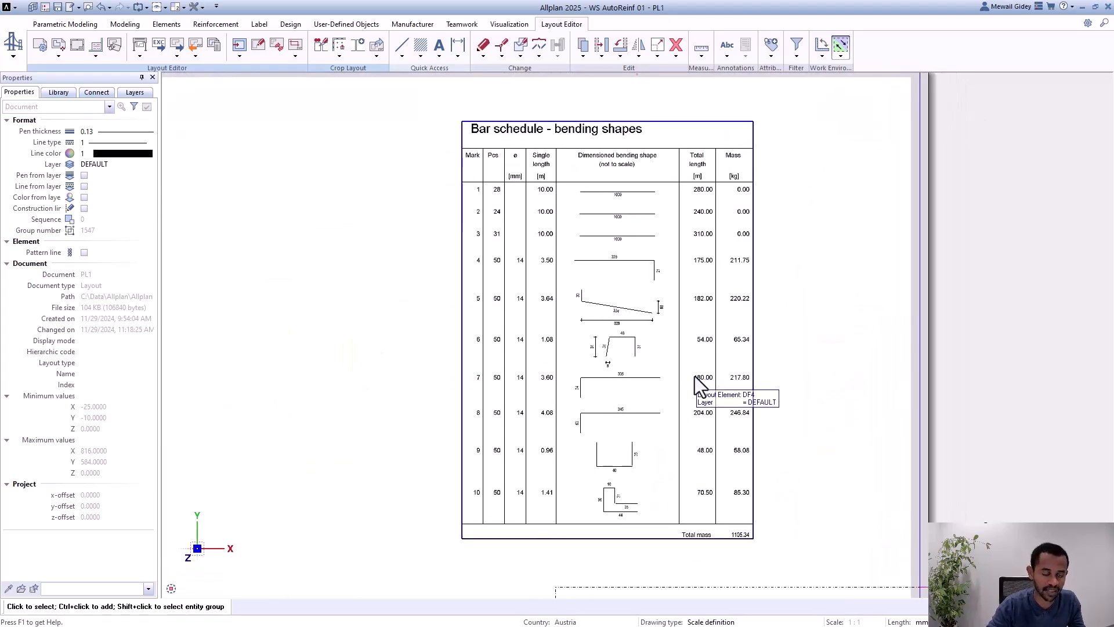
scroll(839, 289, down, 4)
scroll(678, 319, up, 1)
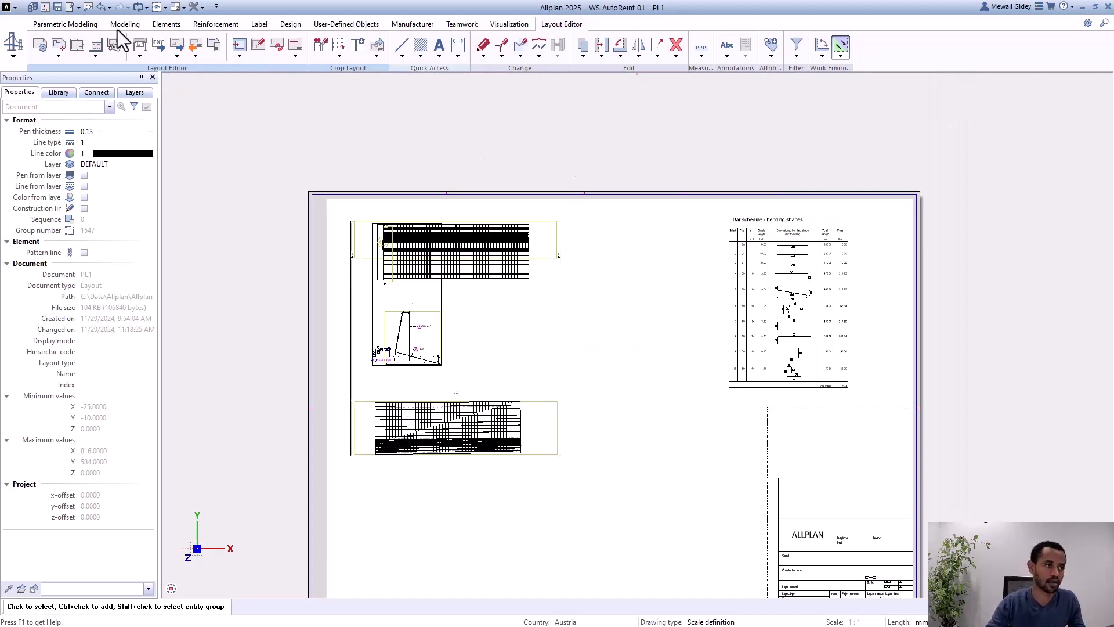
Step: Leave the layout for the model views and launch ALLPLAN Civil in a maximised window
click(78, 28)
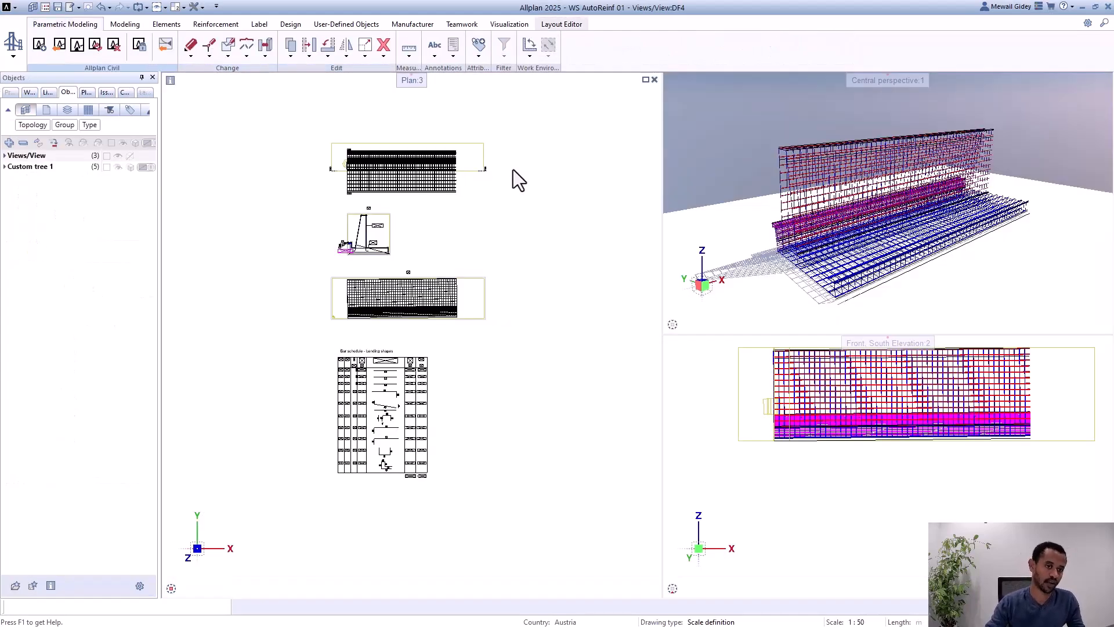
scroll(463, 156, up, 2)
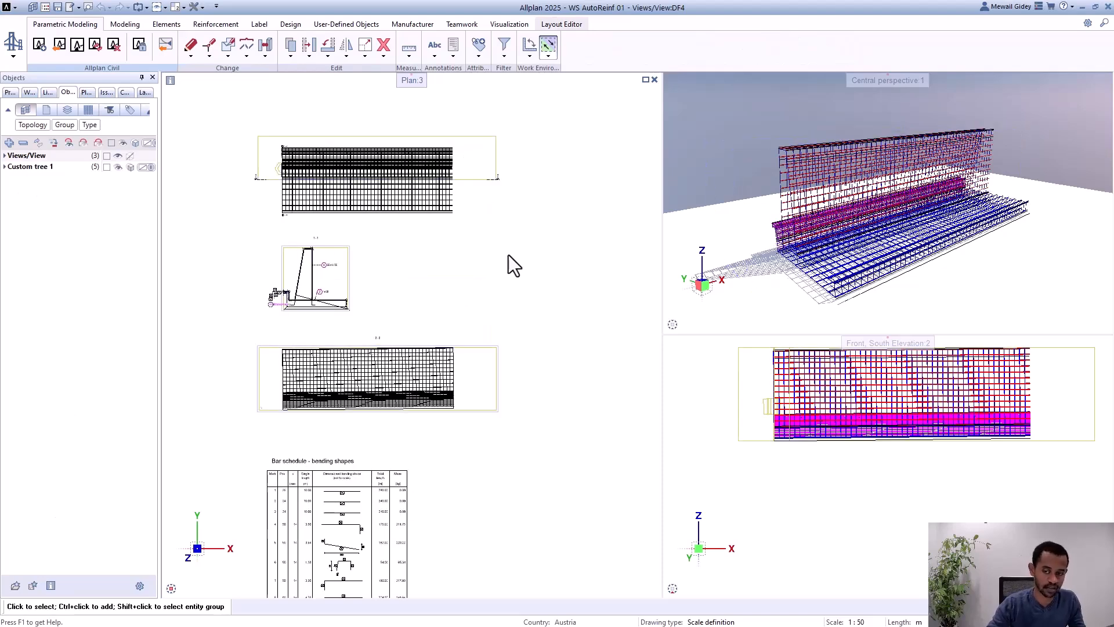
click(76, 47)
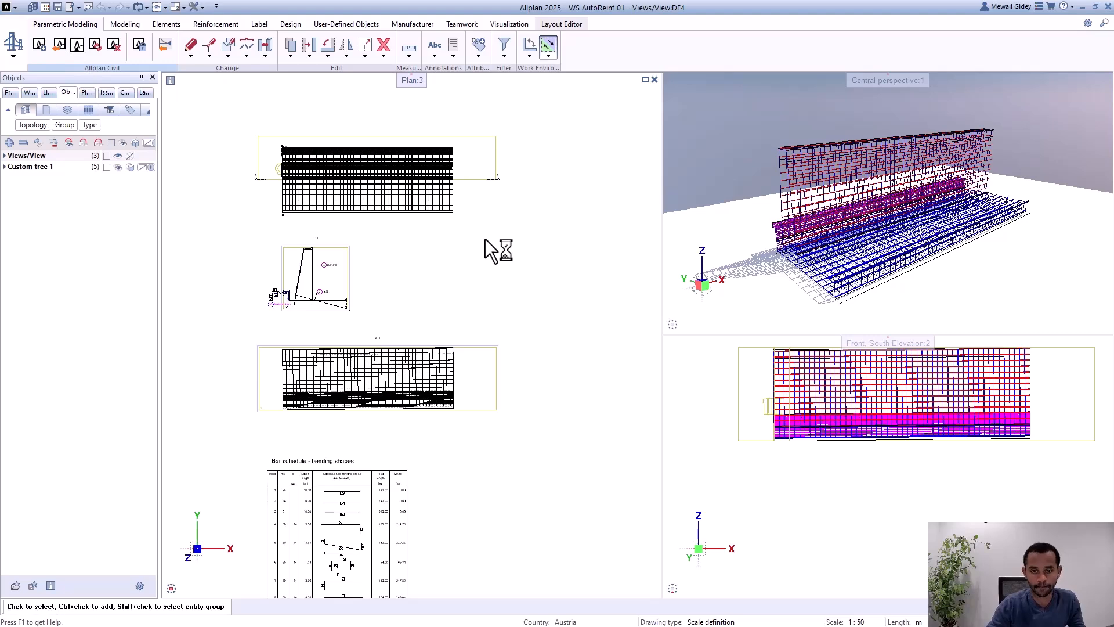
scroll(796, 165, up, 2)
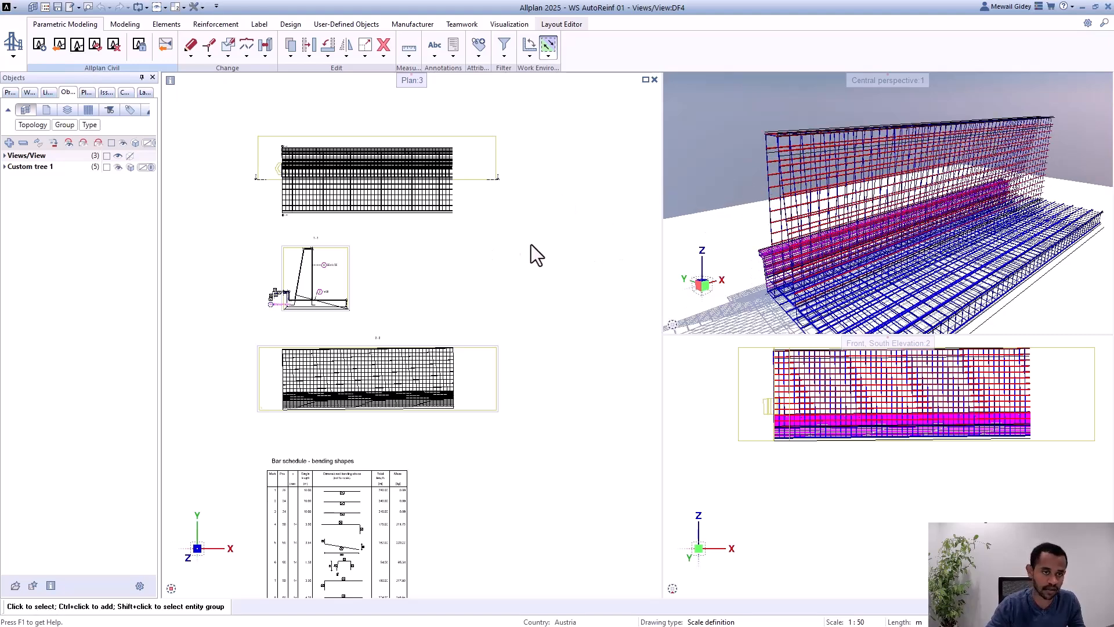
scroll(476, 226, down, 2)
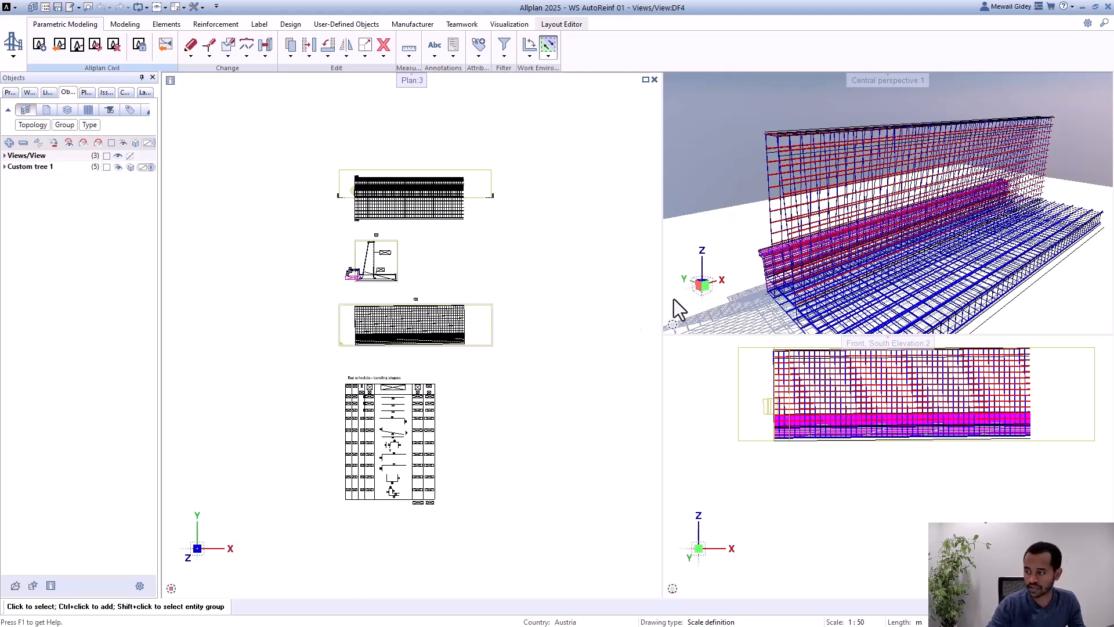
click(77, 46)
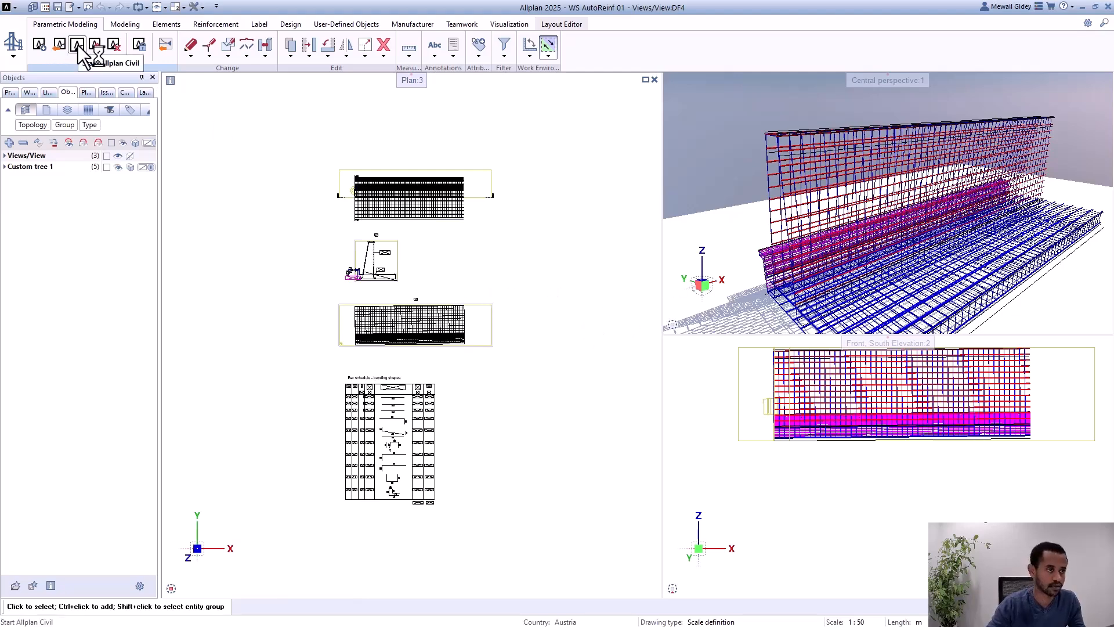
click(628, 323)
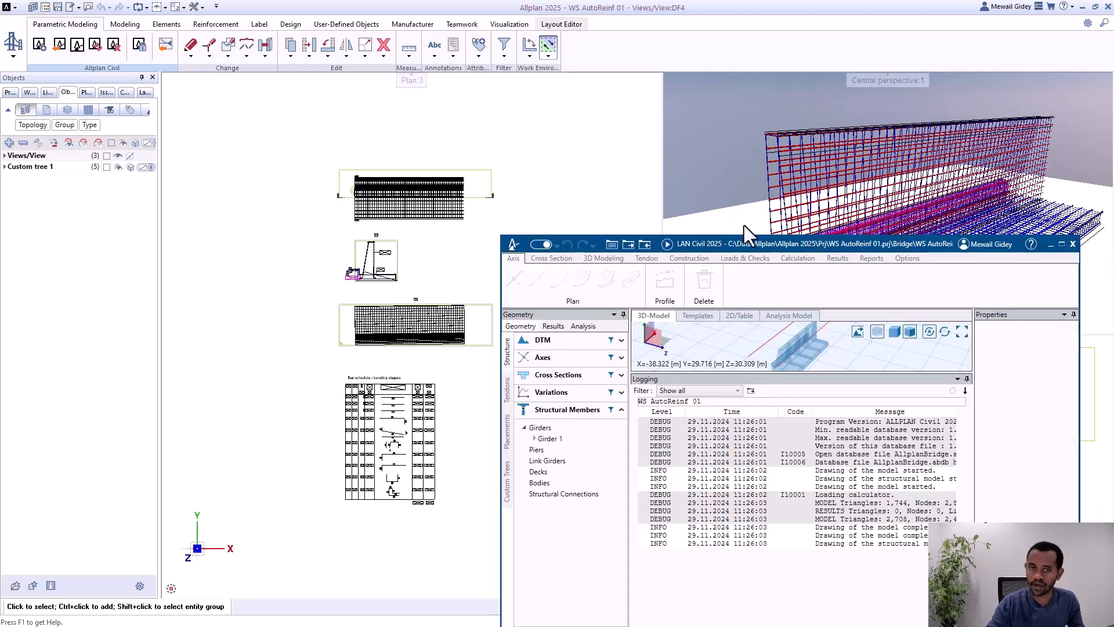
click(828, 167)
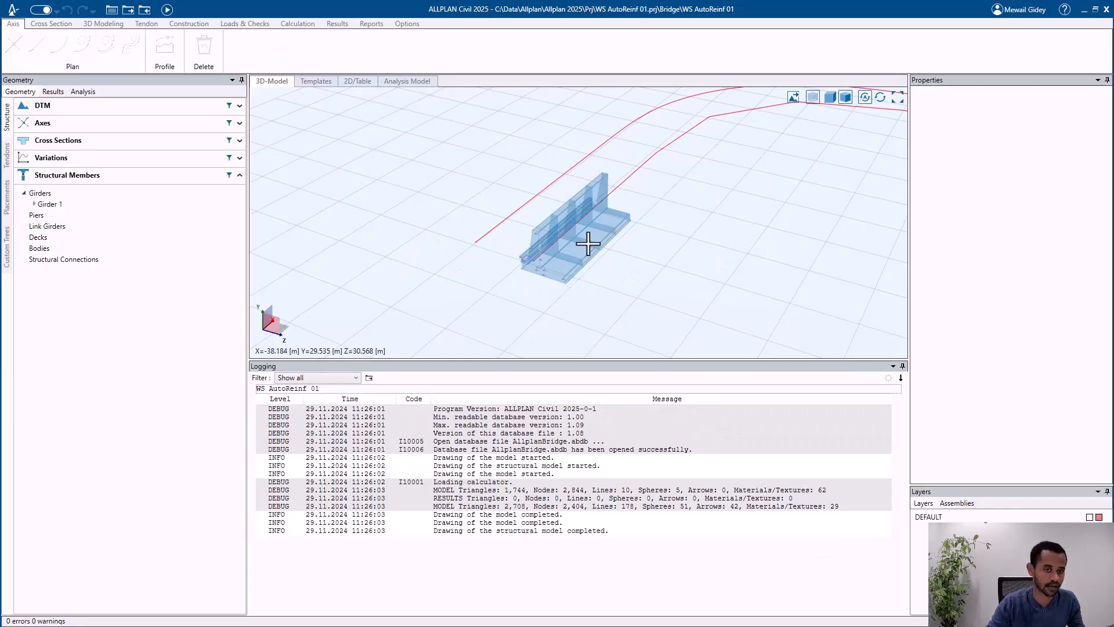
Step: Add a local station at 12.5 m to the stationing of Girder 1
scroll(523, 235, up, 3)
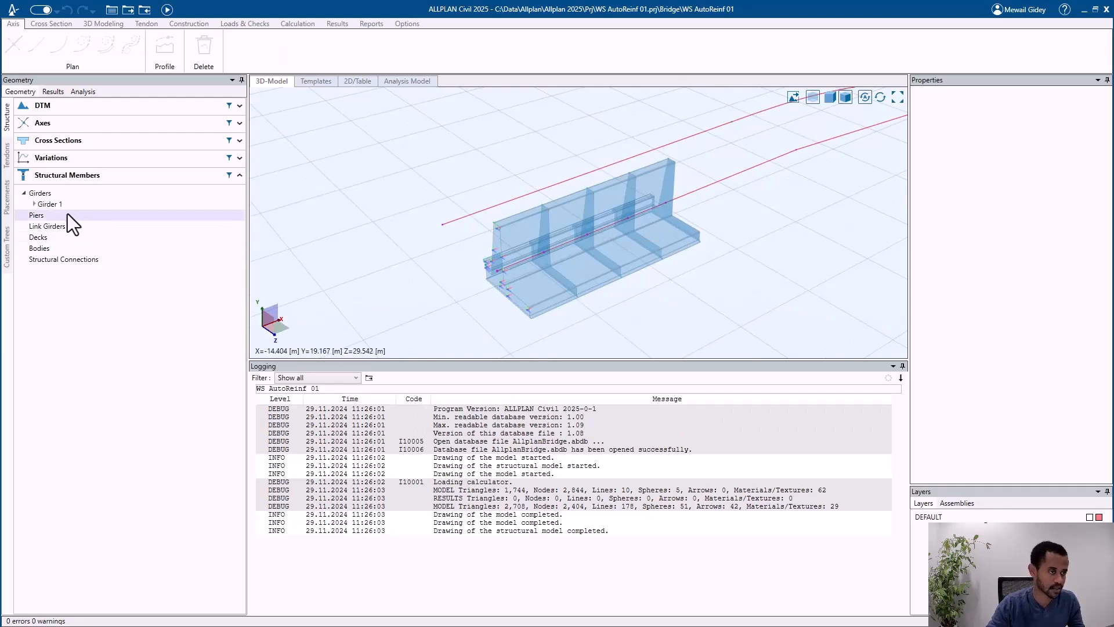
click(33, 204)
click(63, 216)
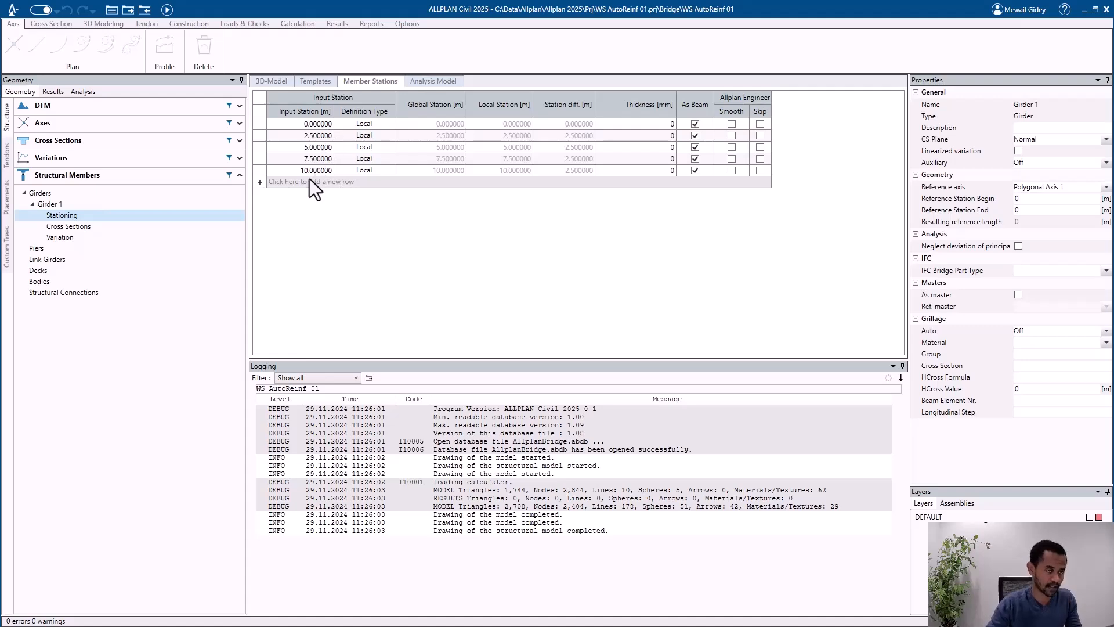
scroll(638, 269, up, 3)
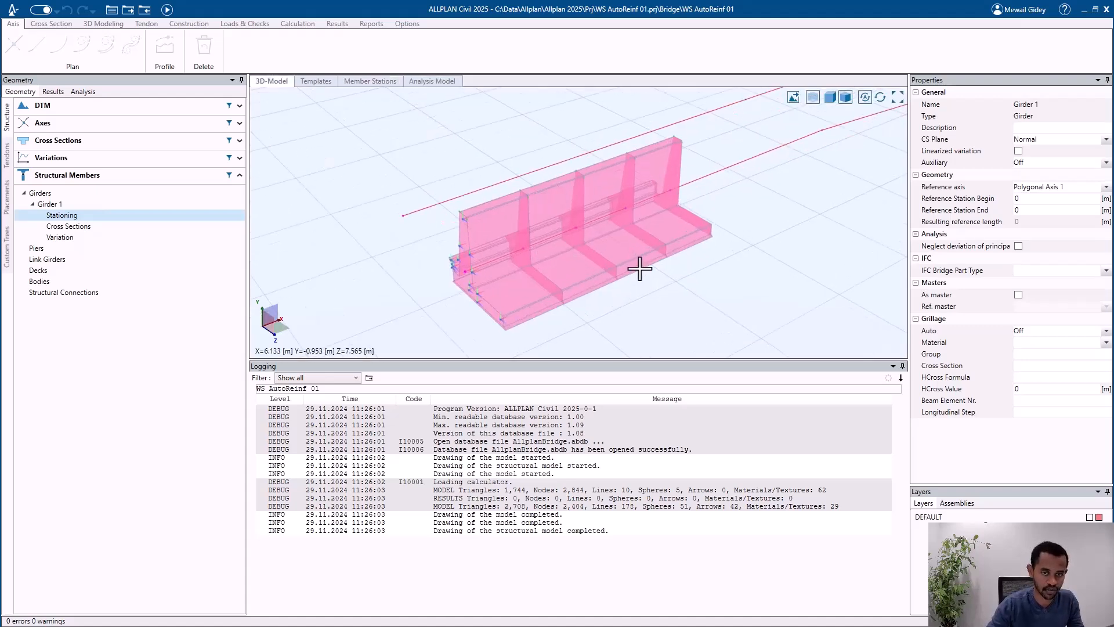
middle_drag(626, 229, 318, 274)
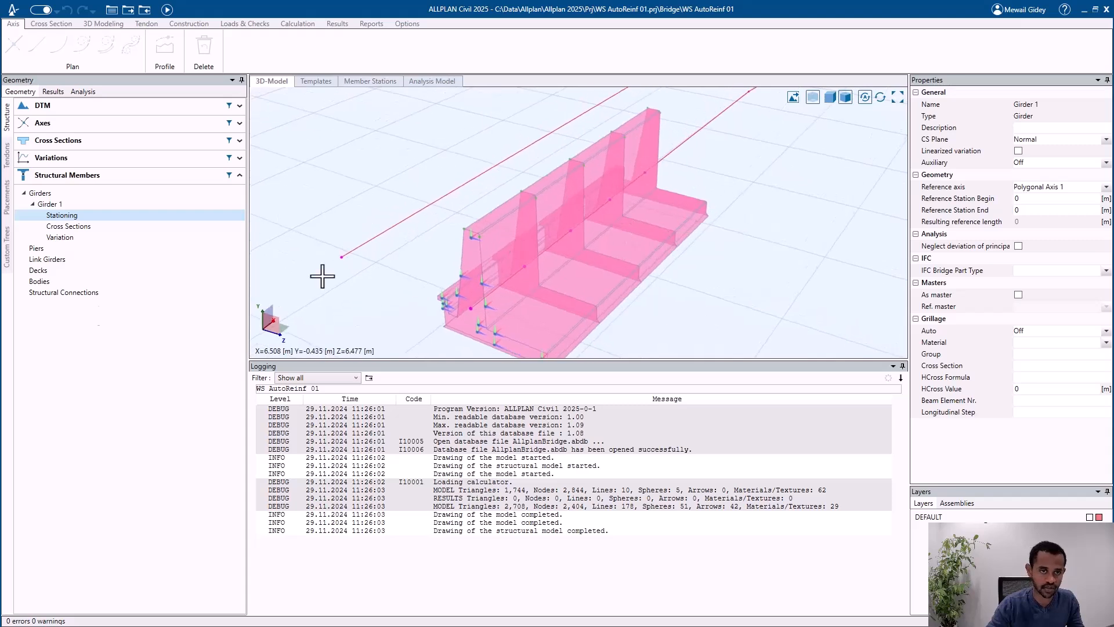
click(195, 205)
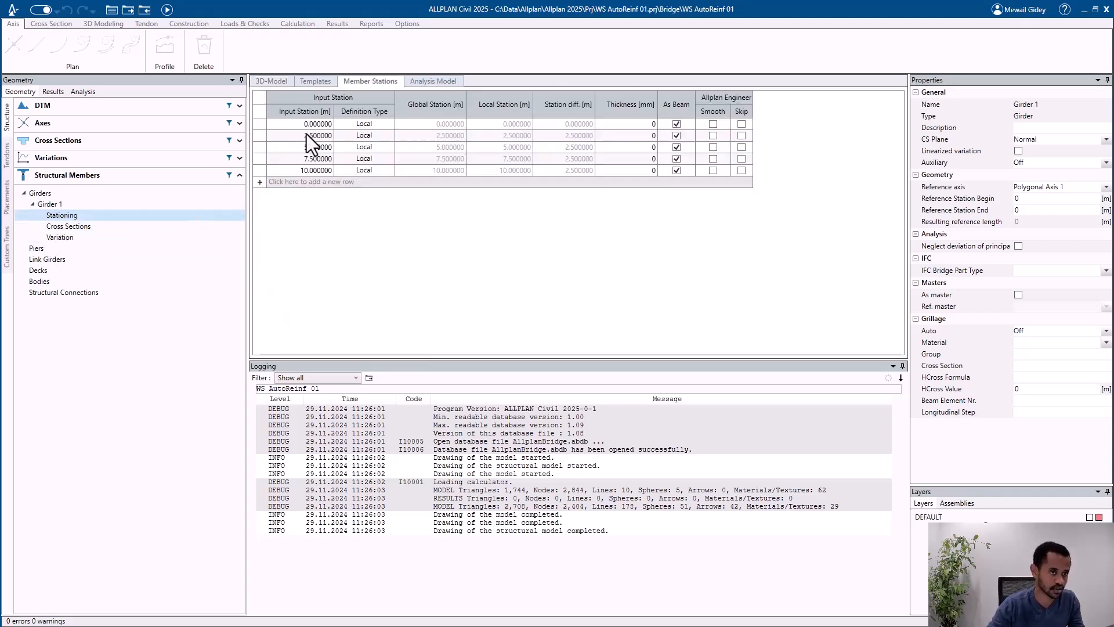
click(319, 183)
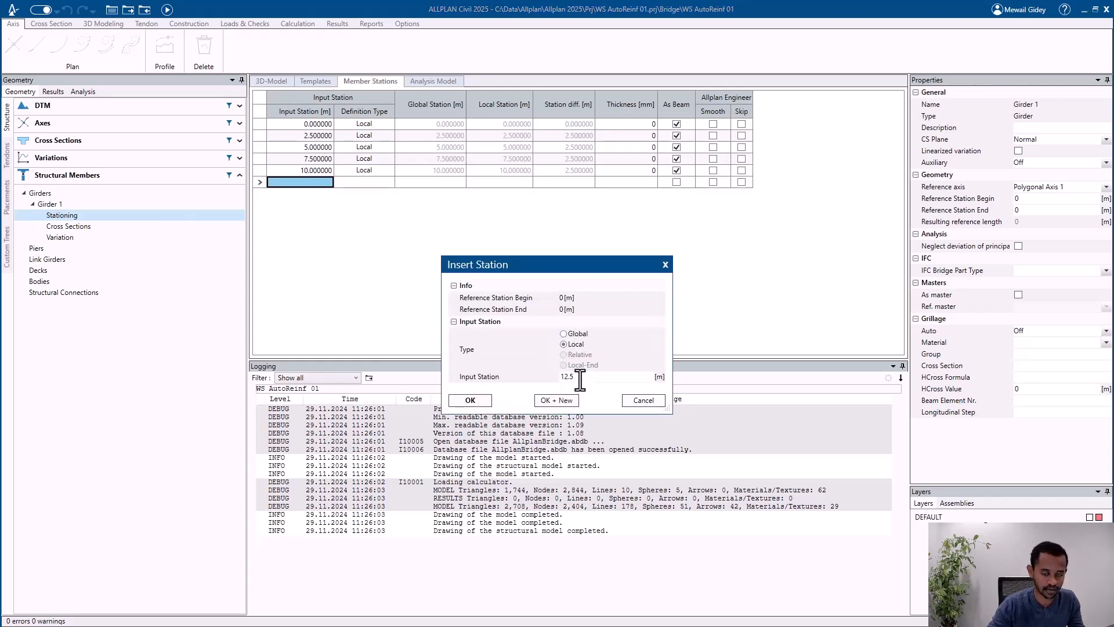
click(471, 400)
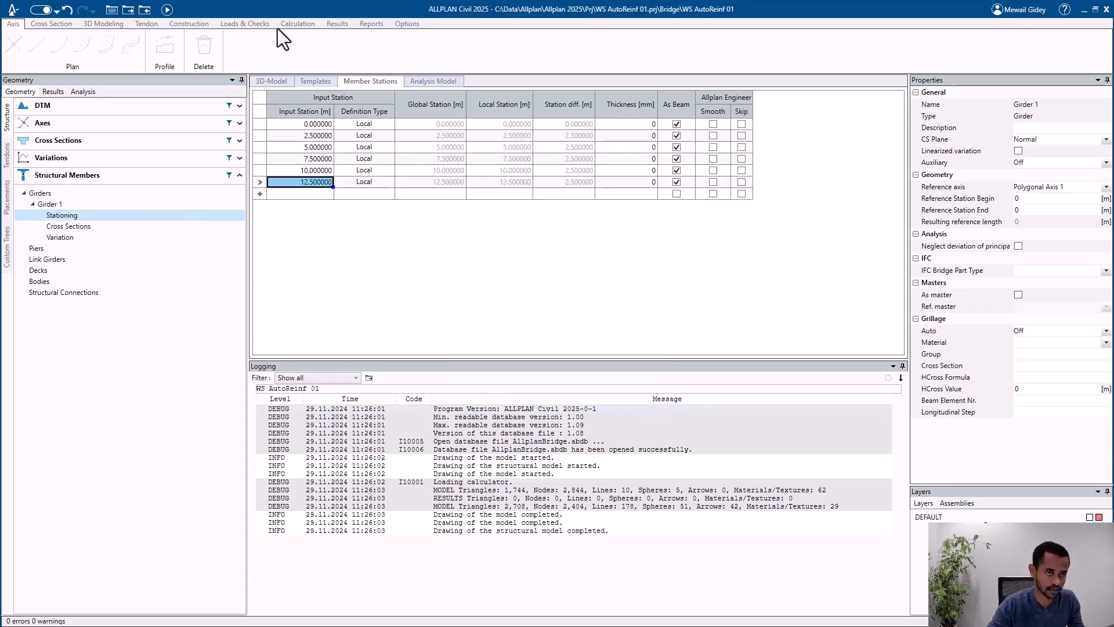
Step: Recalculate the model and inspect the extended retaining wall in the 3D view
click(168, 9)
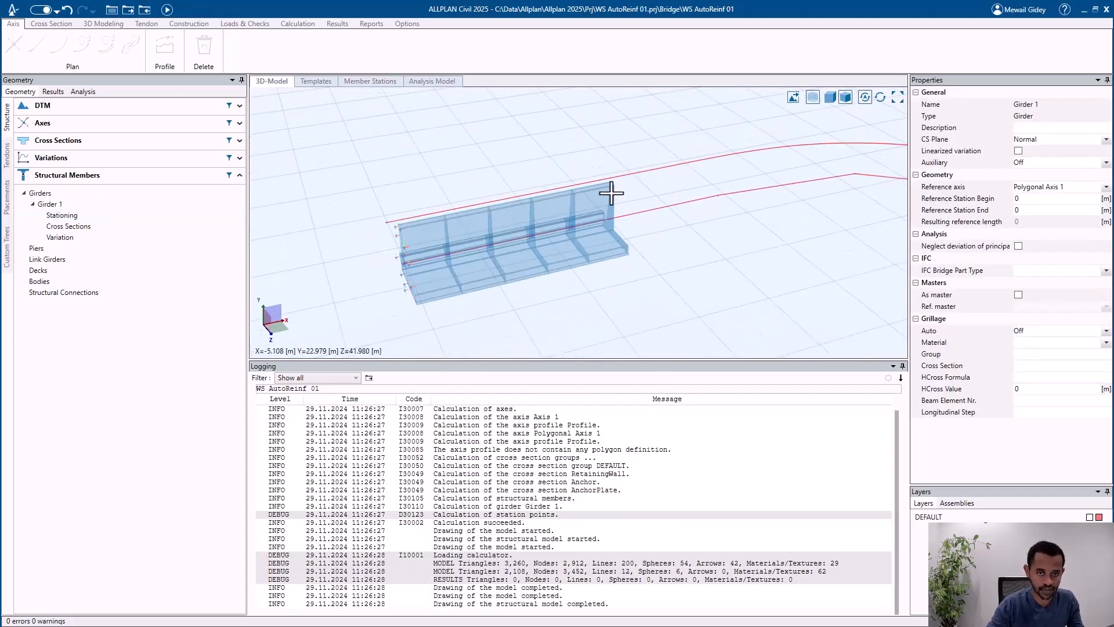
middle_drag(423, 256, 617, 267)
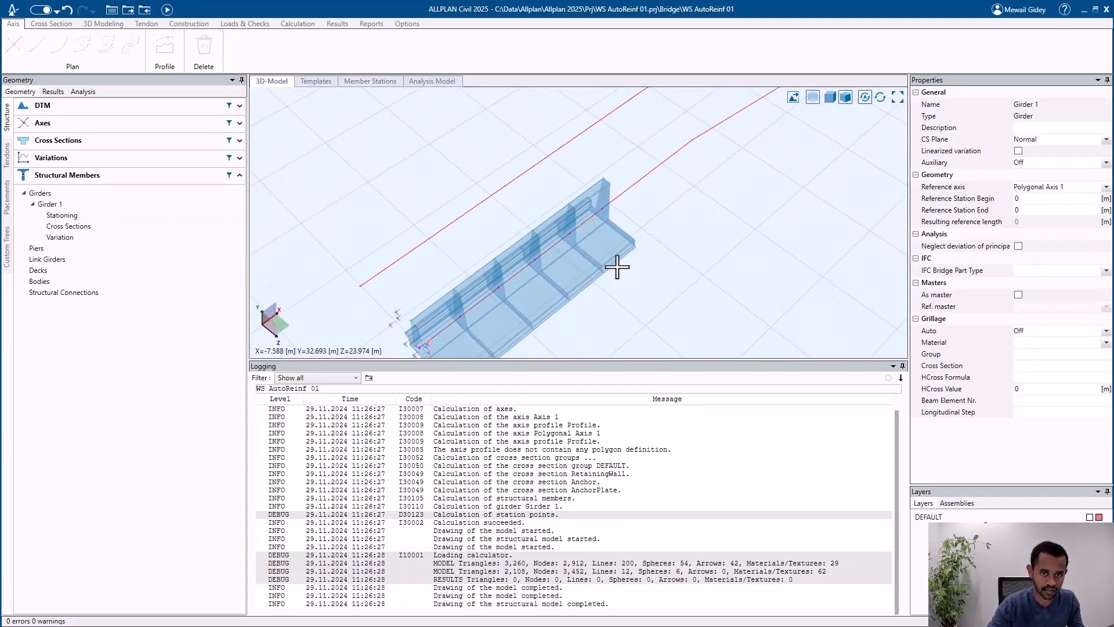
scroll(550, 259, down, 2)
scroll(544, 285, up, 1)
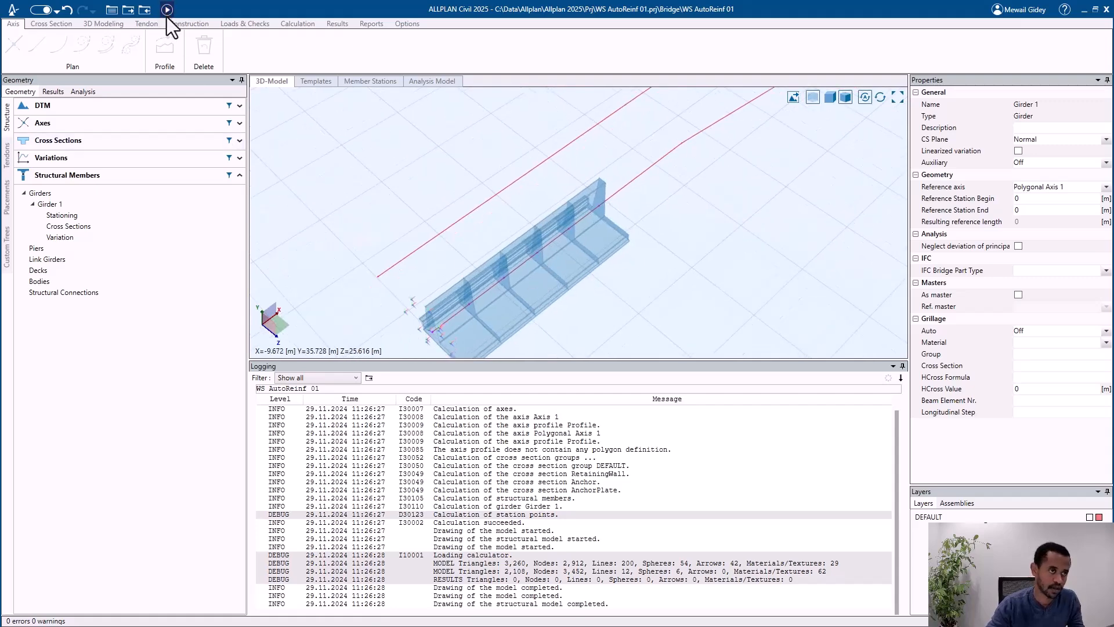
scroll(515, 231, down, 2)
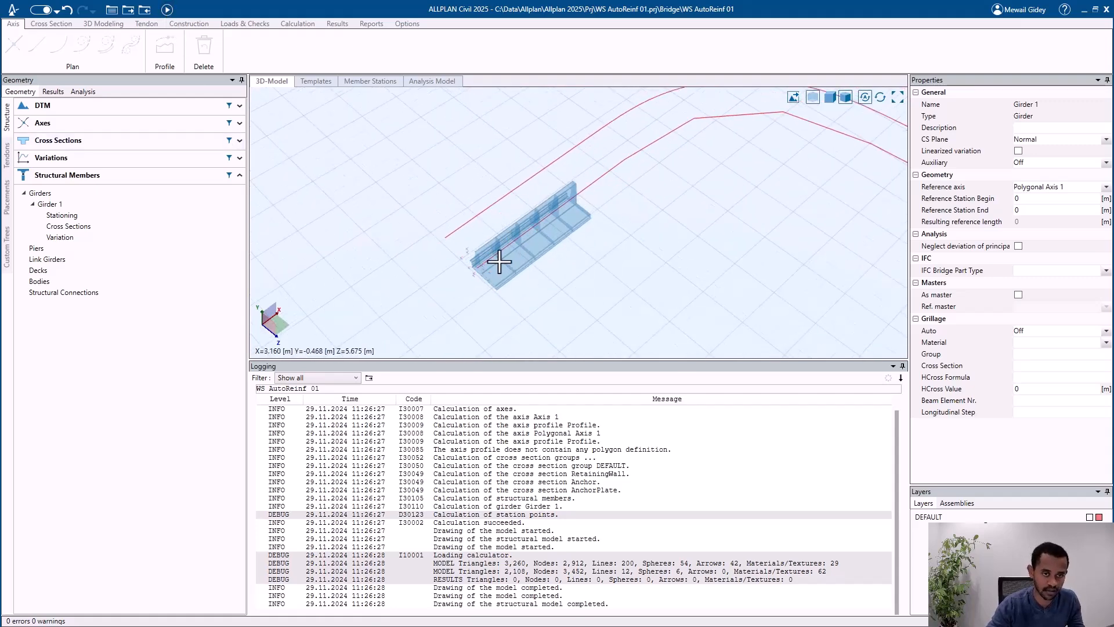
scroll(483, 257, up, 1)
scroll(528, 244, up, 2)
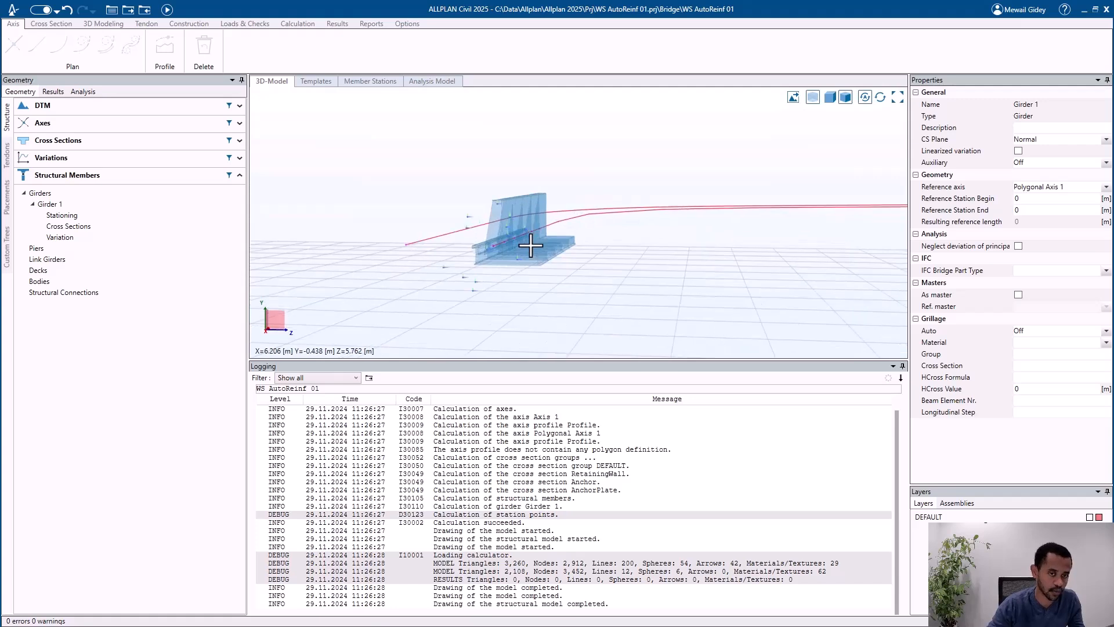
Step: Set the distance of parallel line L3 at the wall top to 2.5 m in the RetainingWall cross section
click(117, 145)
click(88, 159)
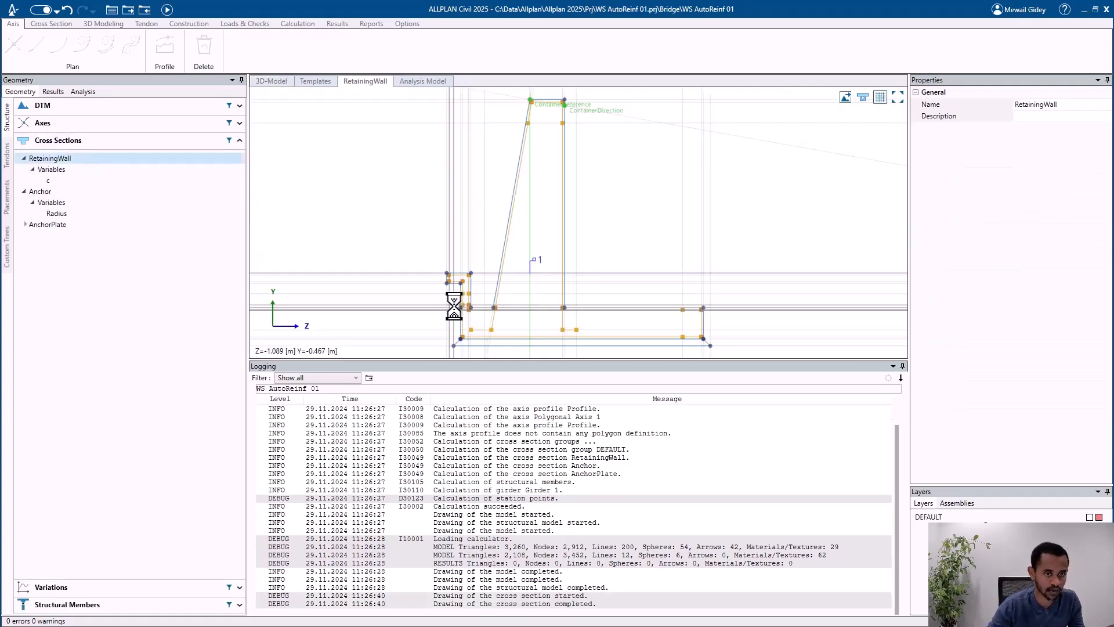
scroll(506, 270, up, 2)
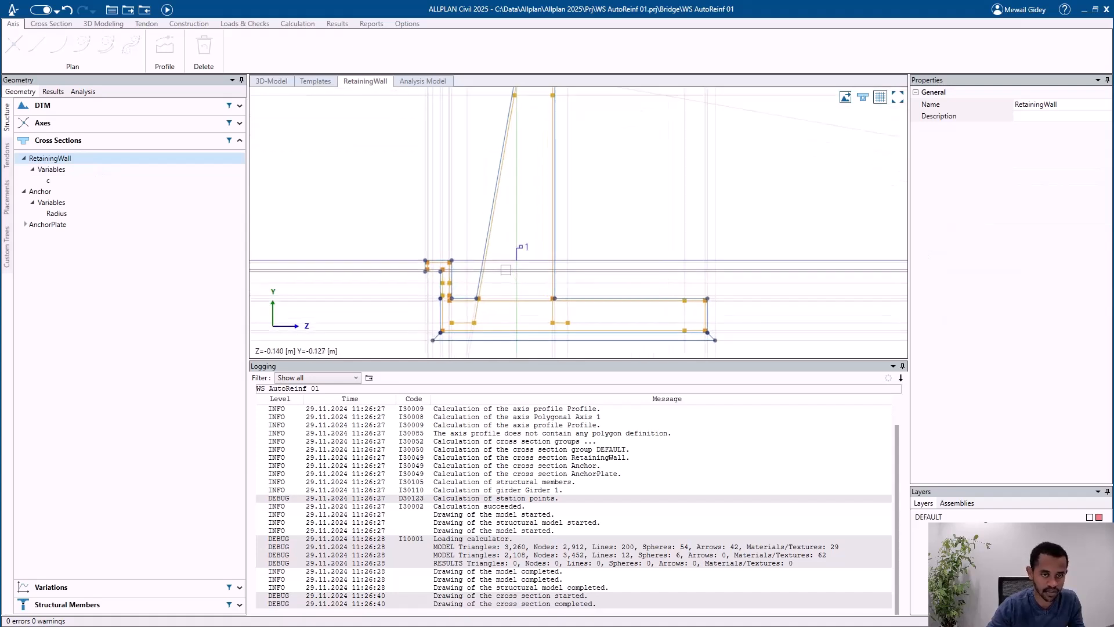
middle_drag(513, 262, 505, 317)
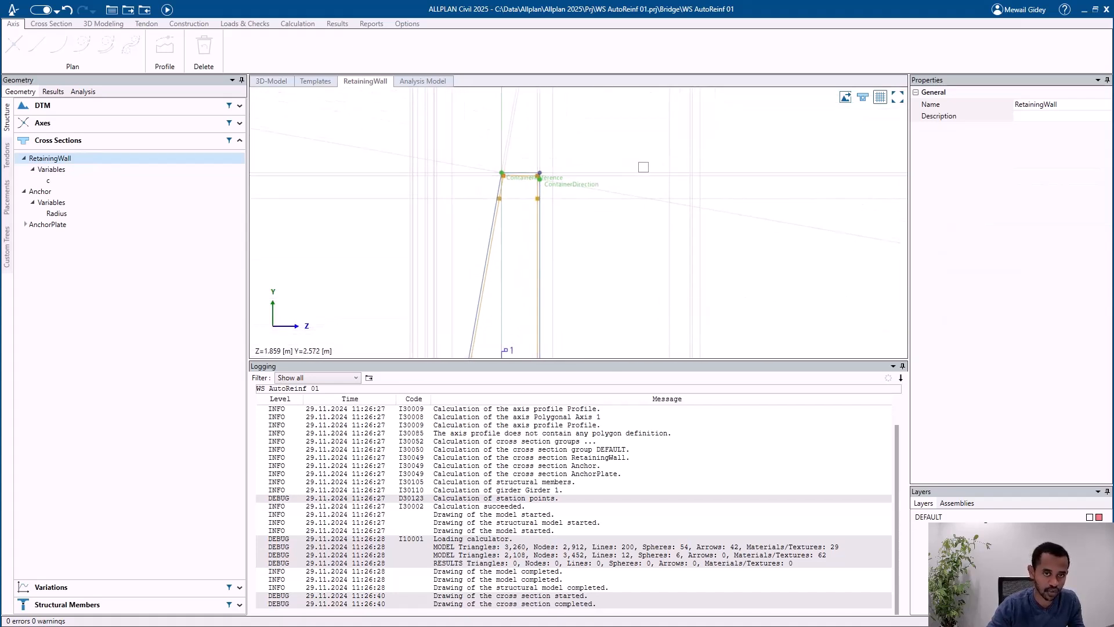
click(641, 174)
scroll(593, 156, down, 1)
scroll(593, 156, down, 1)
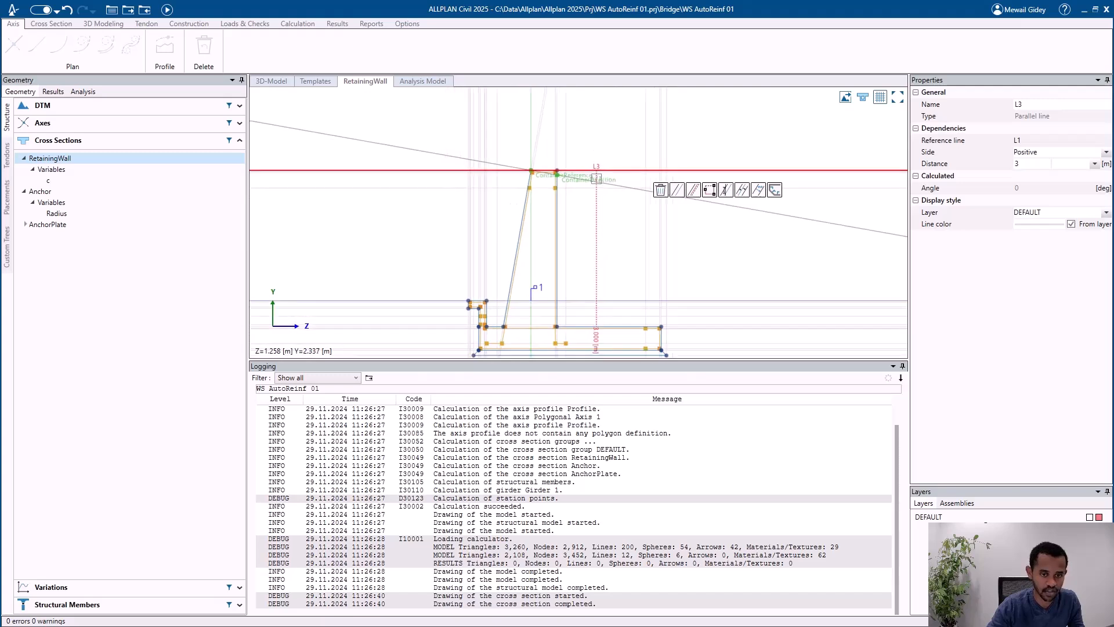
click(692, 191)
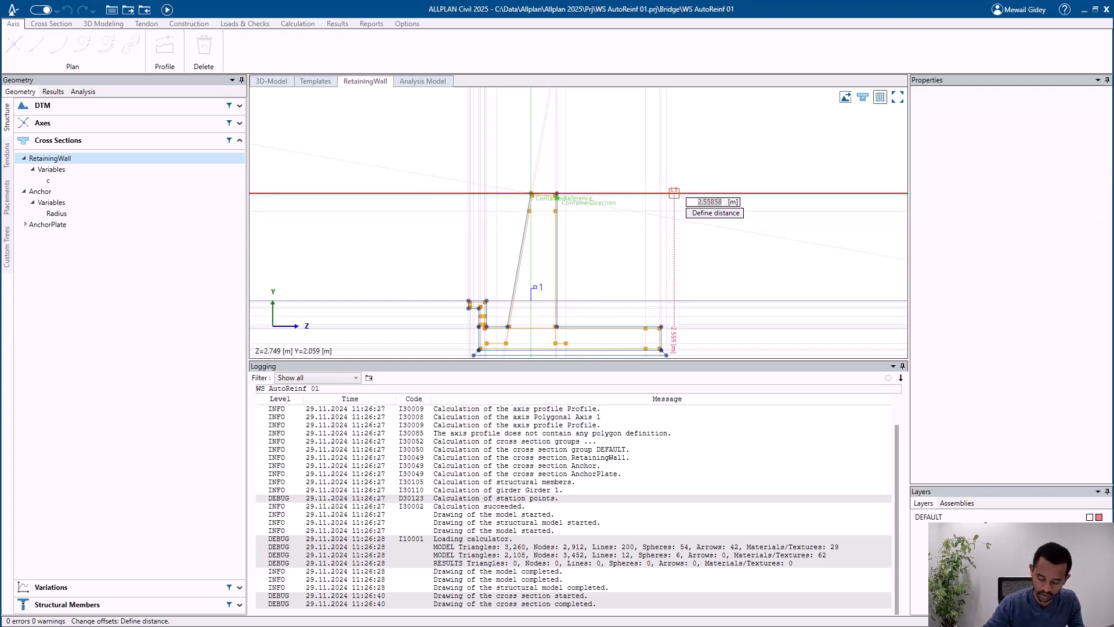
text(2.5)
key(Return)
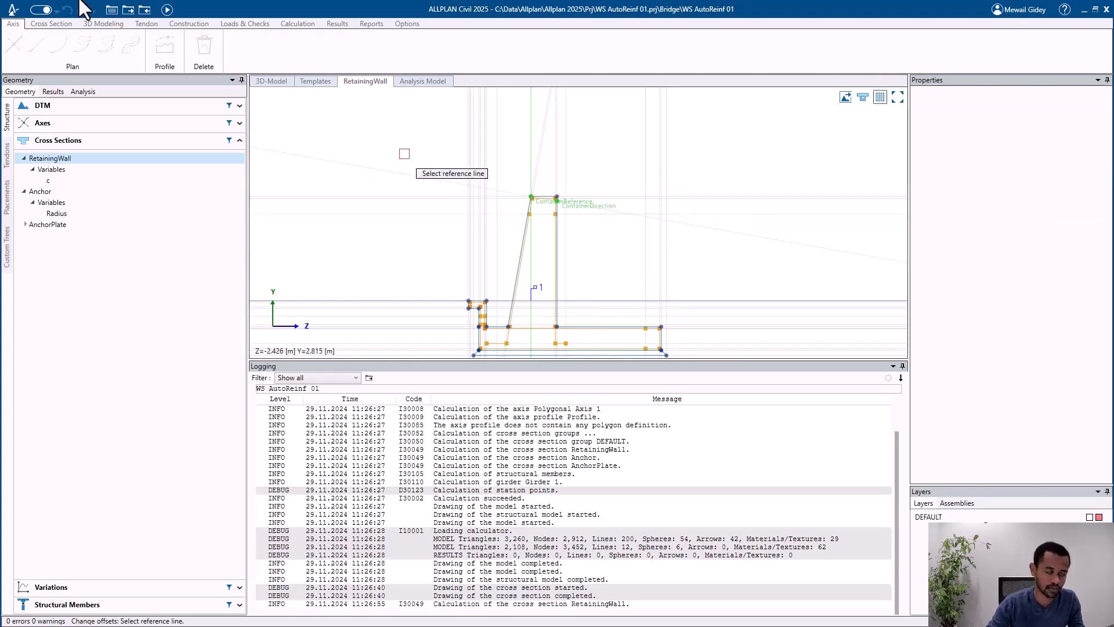
key(Escape)
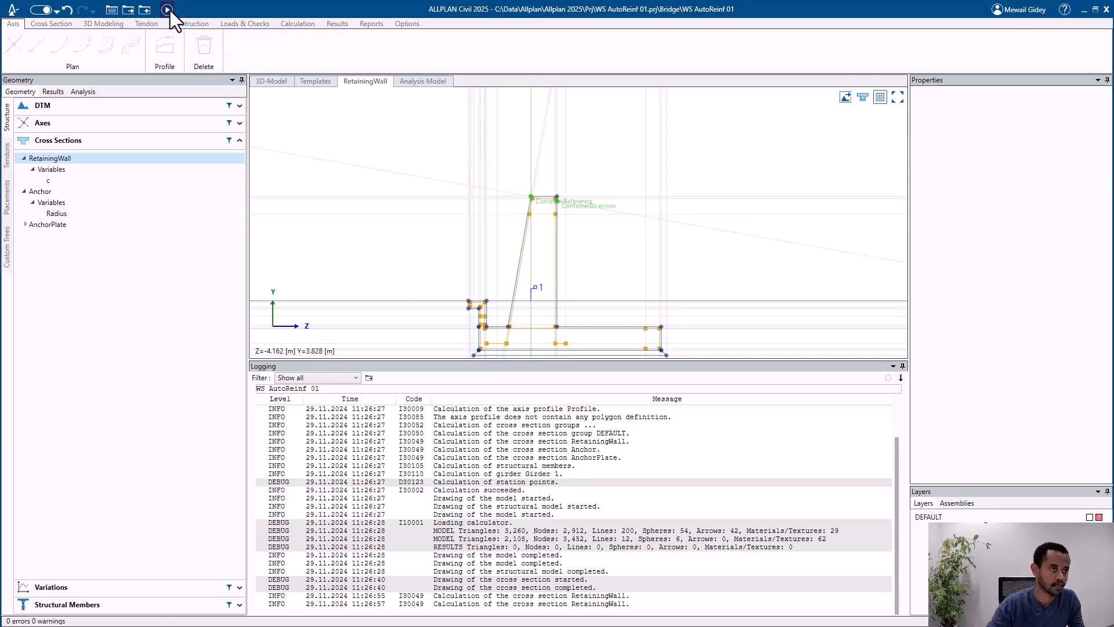
Step: Recalculate the model and inspect the lowered retaining wall in the 3D view
click(169, 11)
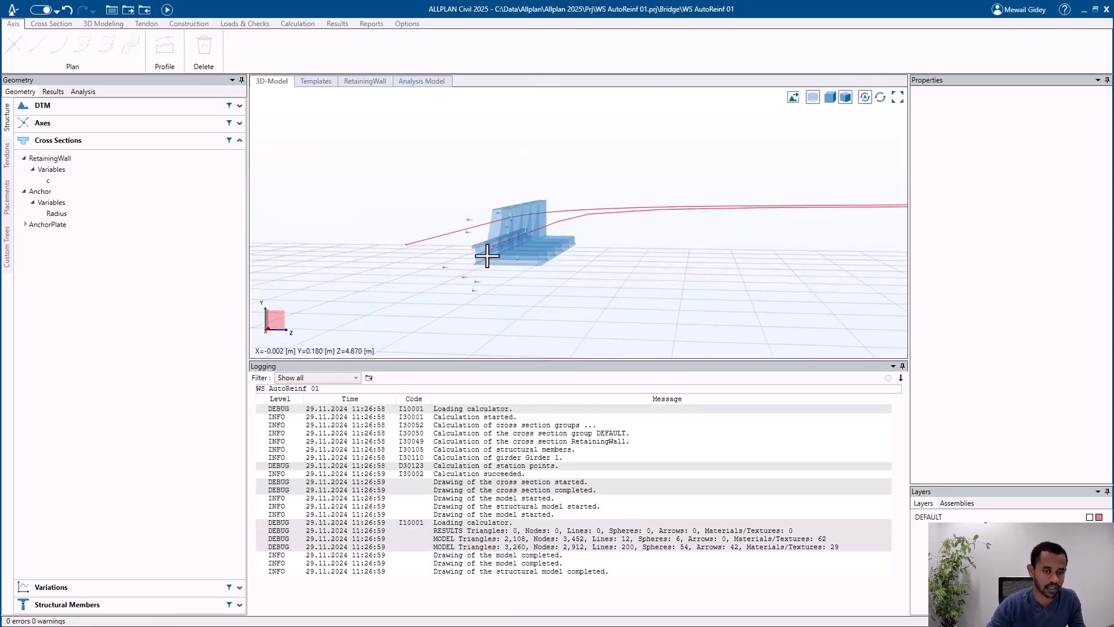
mouse_move(489, 254)
middle_down()
mouse_move(517, 205)
mouse_move(504, 234)
middle_up()
scroll(501, 243, up, 4)
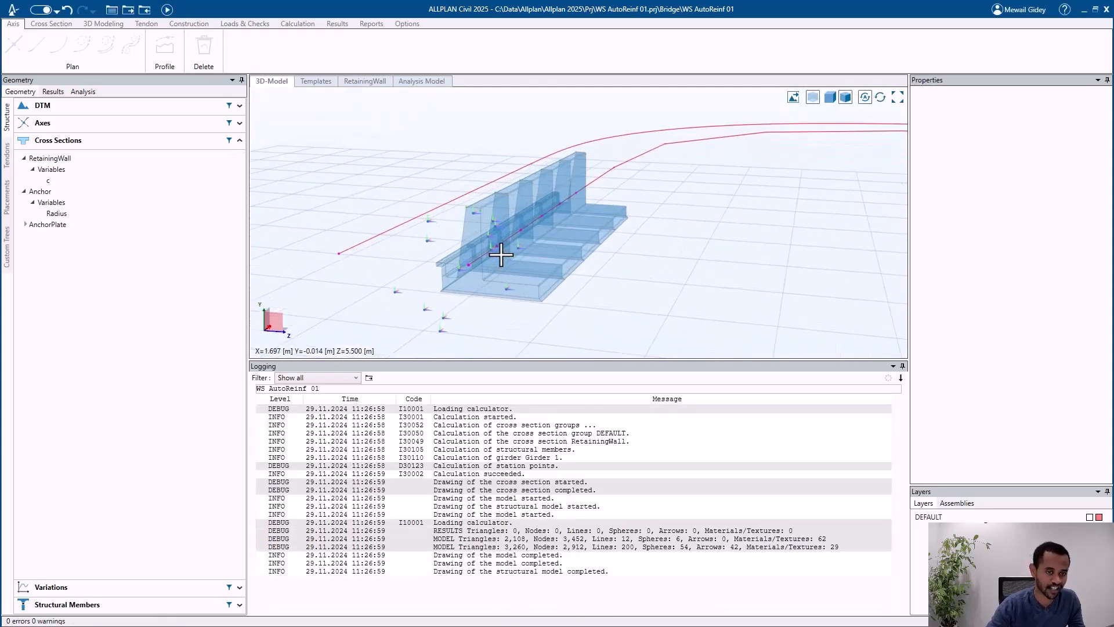
Step: Switch to Allplan, update the reinforced retaining wall from the Civil model, and undo the update
click(1083, 10)
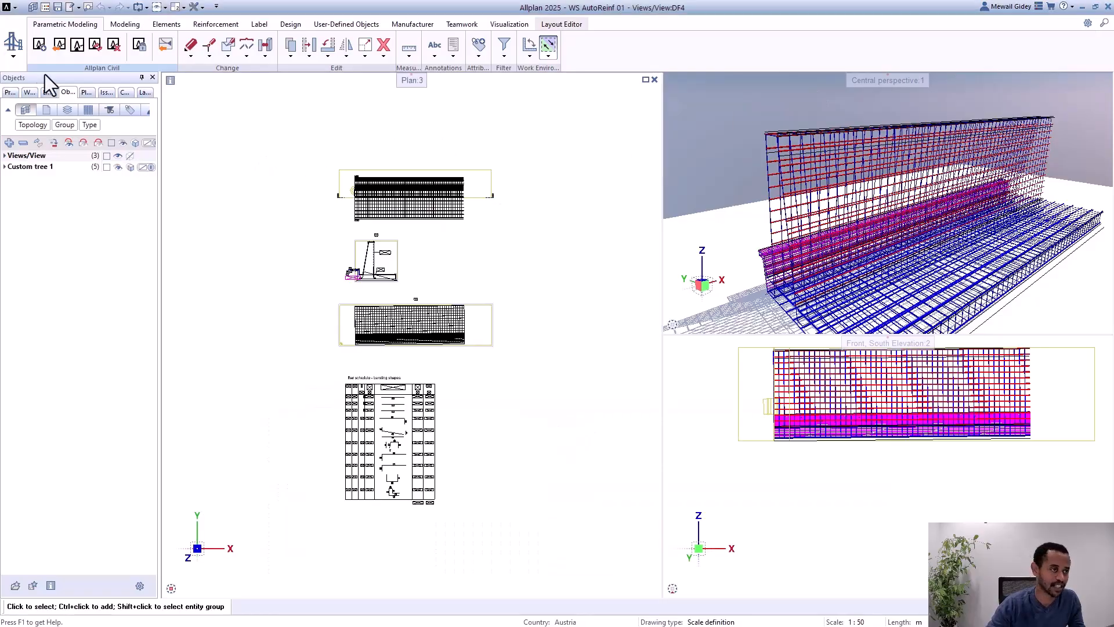
click(99, 45)
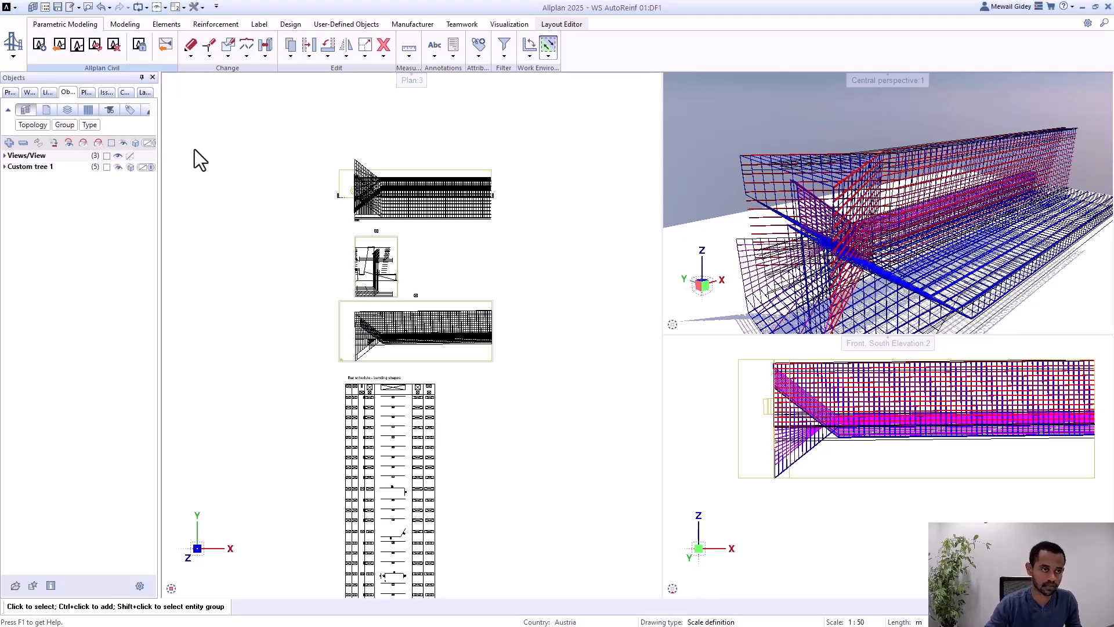
click(101, 7)
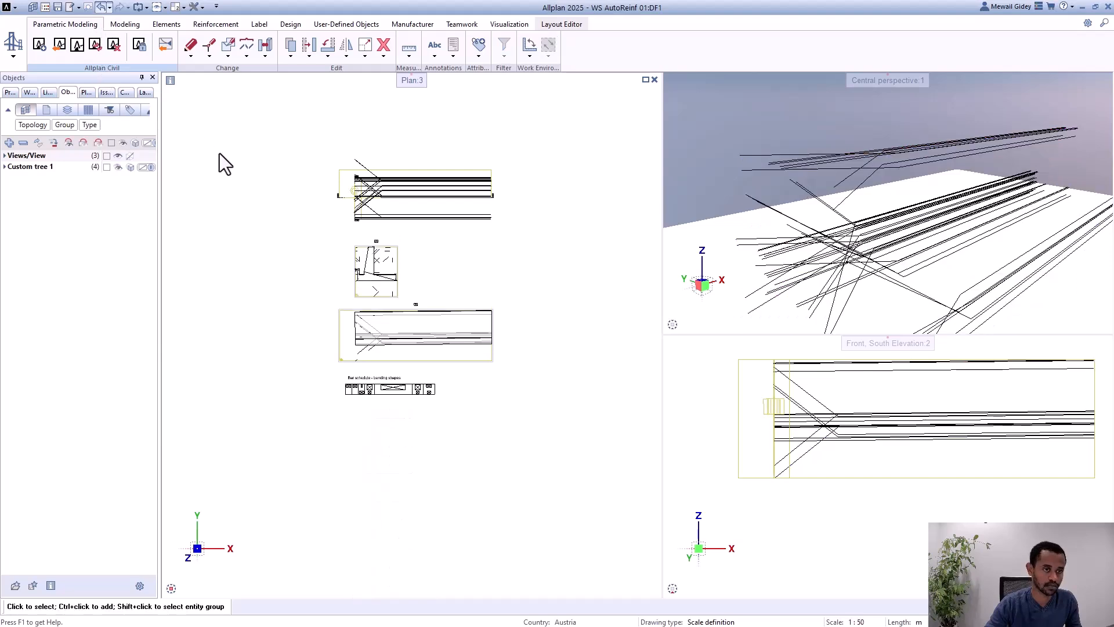
click(101, 7)
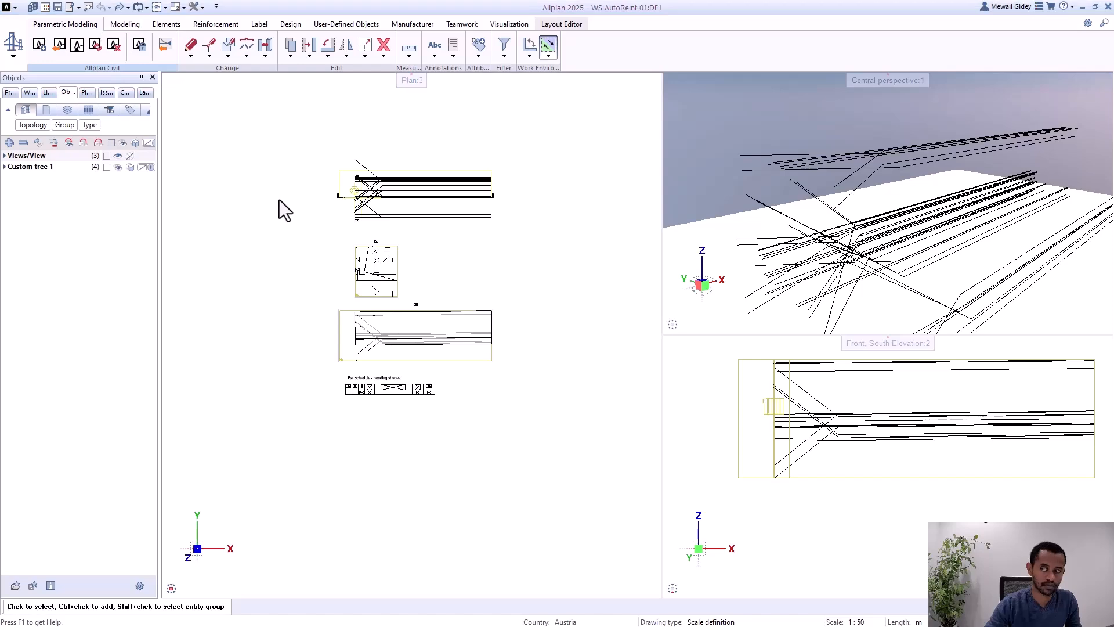
Step: Return to ALLPLAN Civil and set the distance of parallel line L3 in the RetainingWall cross section to 2.8 m
key(alt+Tab)
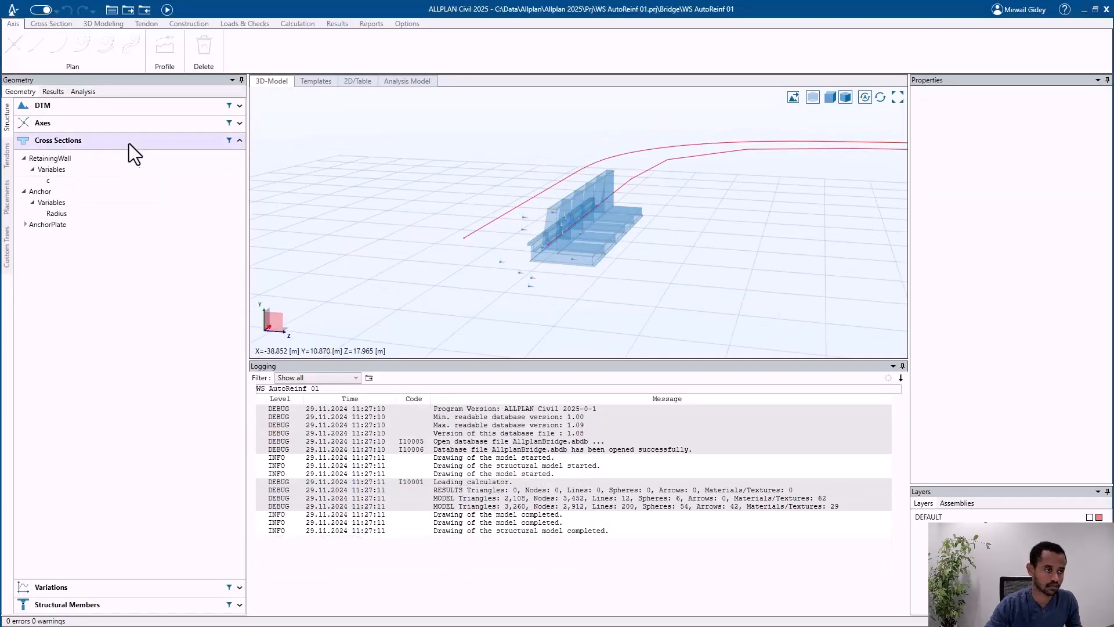
click(121, 158)
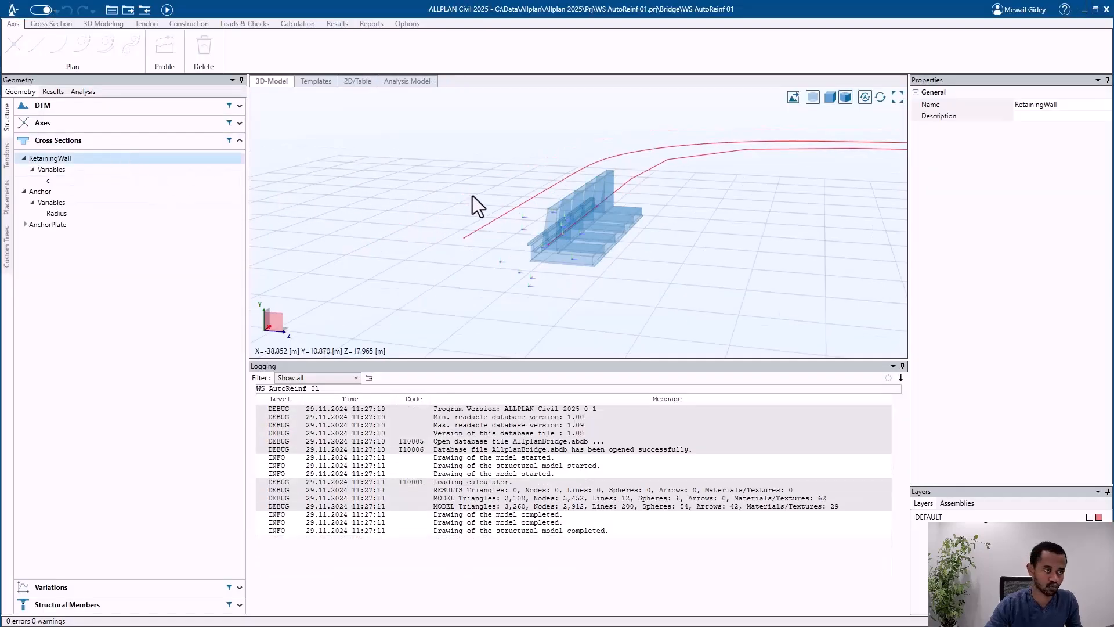
scroll(604, 145, up, 1)
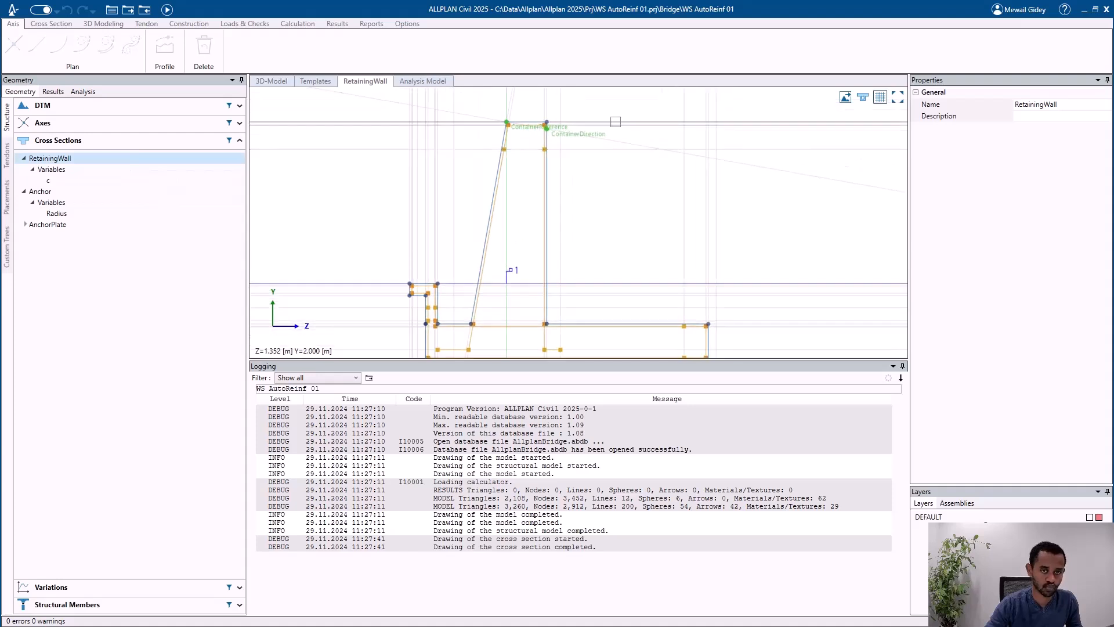
click(616, 122)
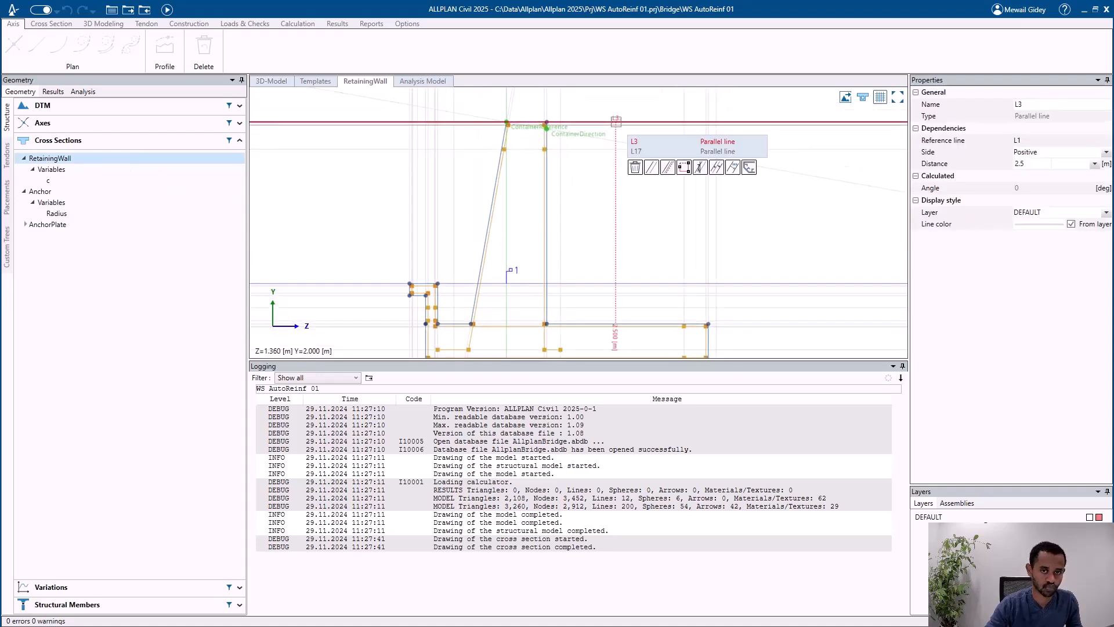
click(1027, 166)
key(BackSpace)
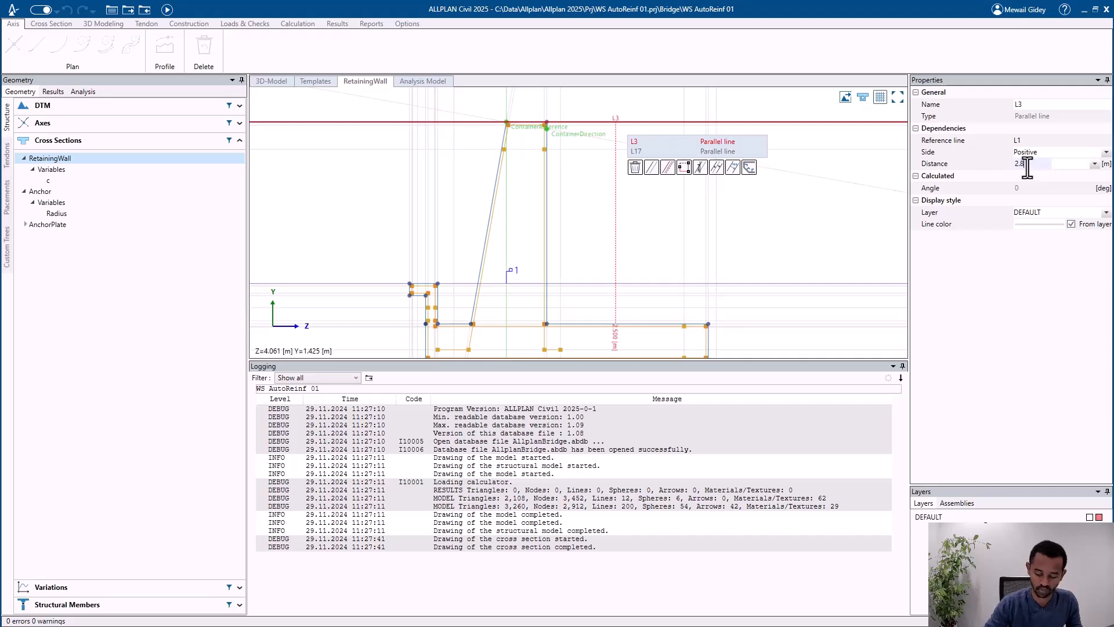
text(8)
key(Return)
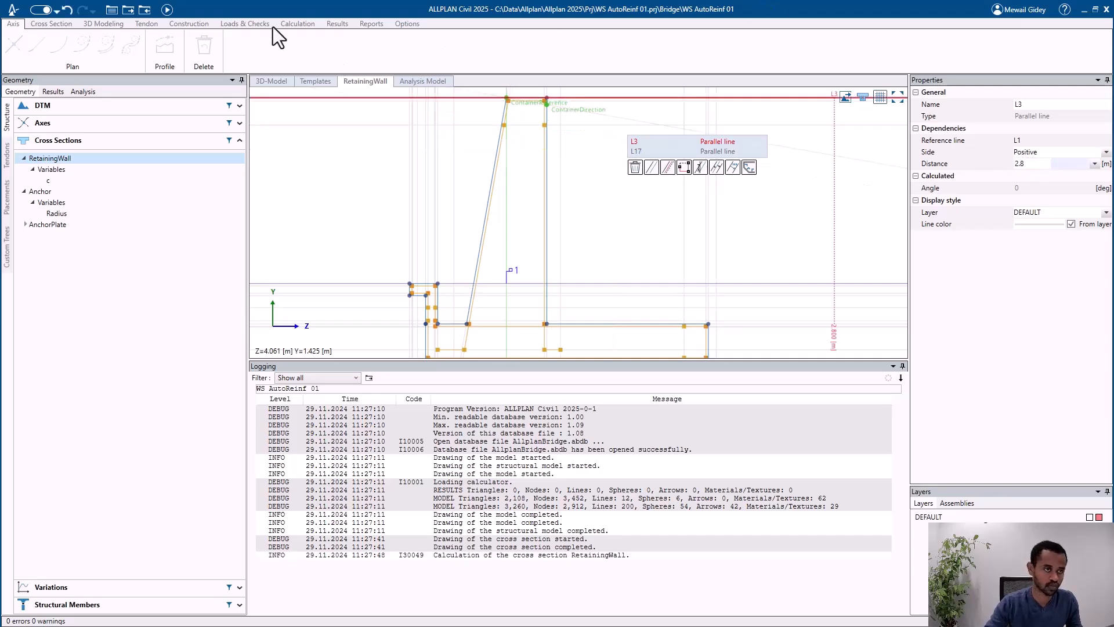
Step: Recalculate the Civil model, switch to Allplan and update the retaining wall with its reinforcement
click(168, 10)
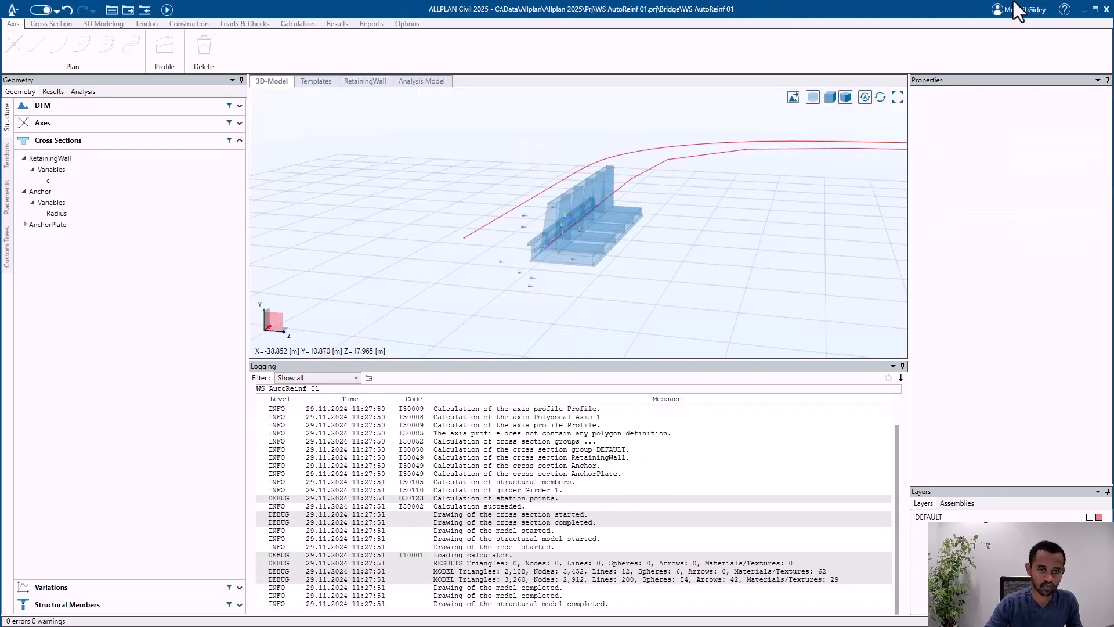
click(1085, 9)
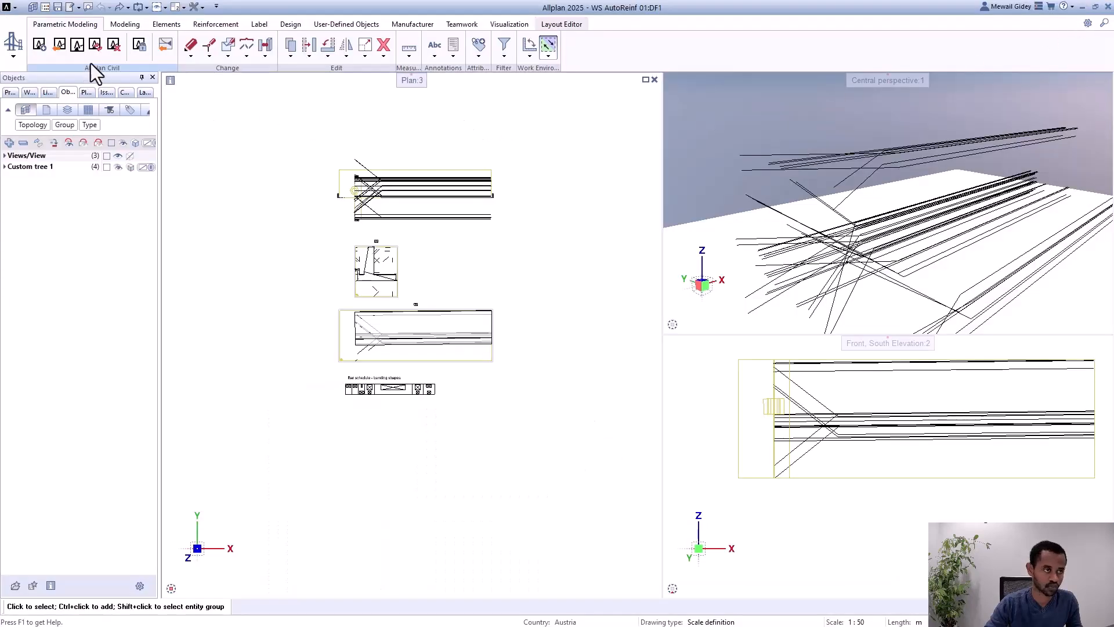
click(95, 45)
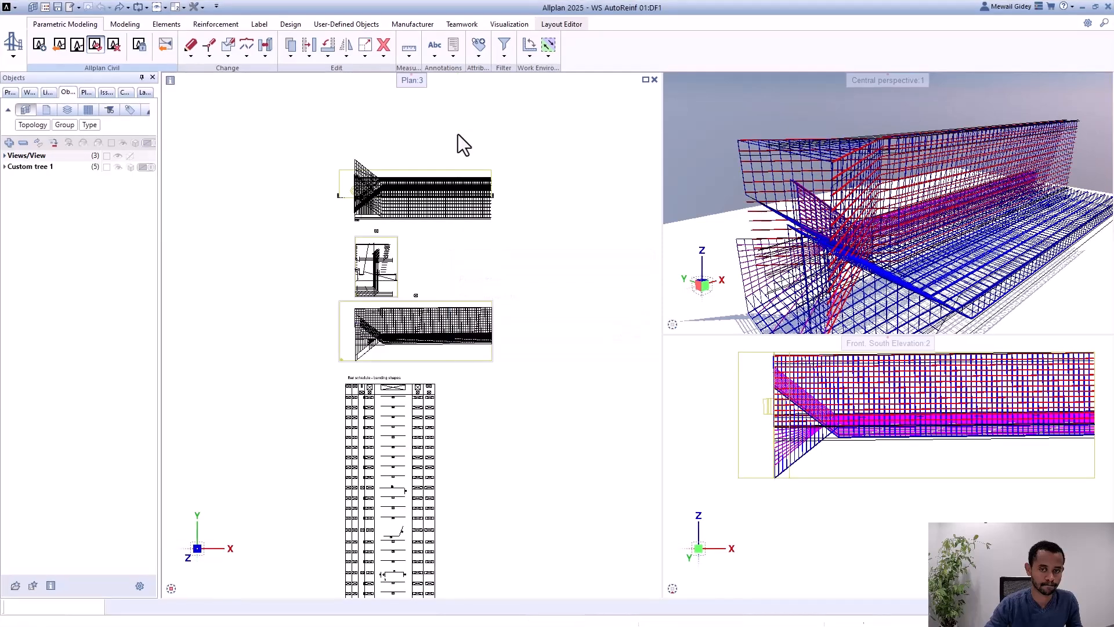
scroll(759, 207, down, 3)
shift+middle_drag(759, 207, 824, 148)
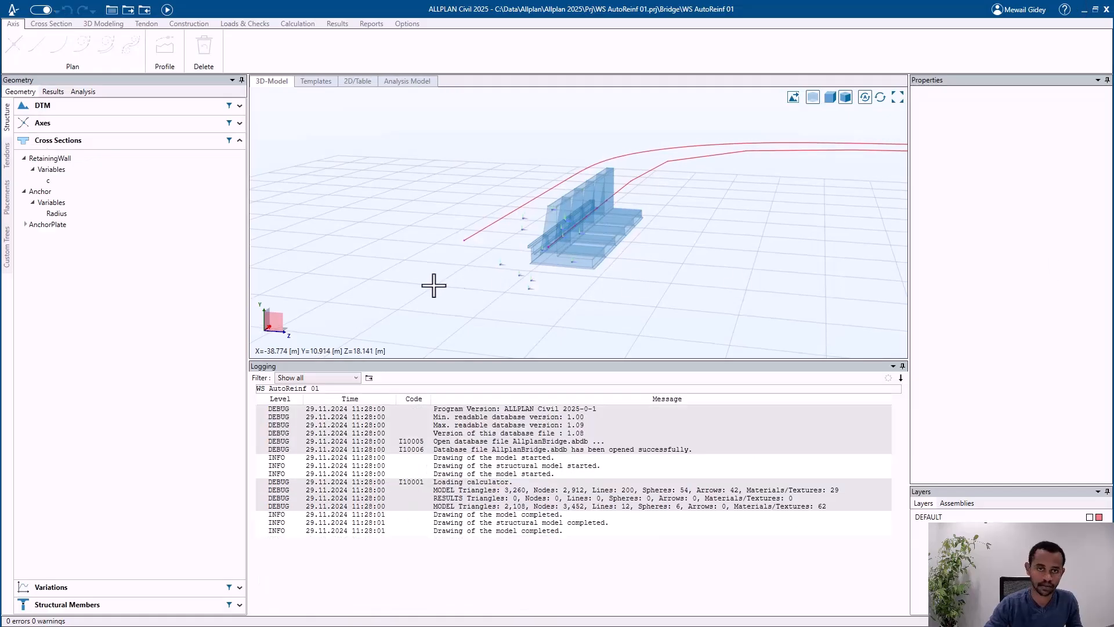
Step: Switch to ALLPLAN Civil and review Girder 1's stationing table and the properties of Polygonal Axis 1
middle_drag(436, 286, 456, 238)
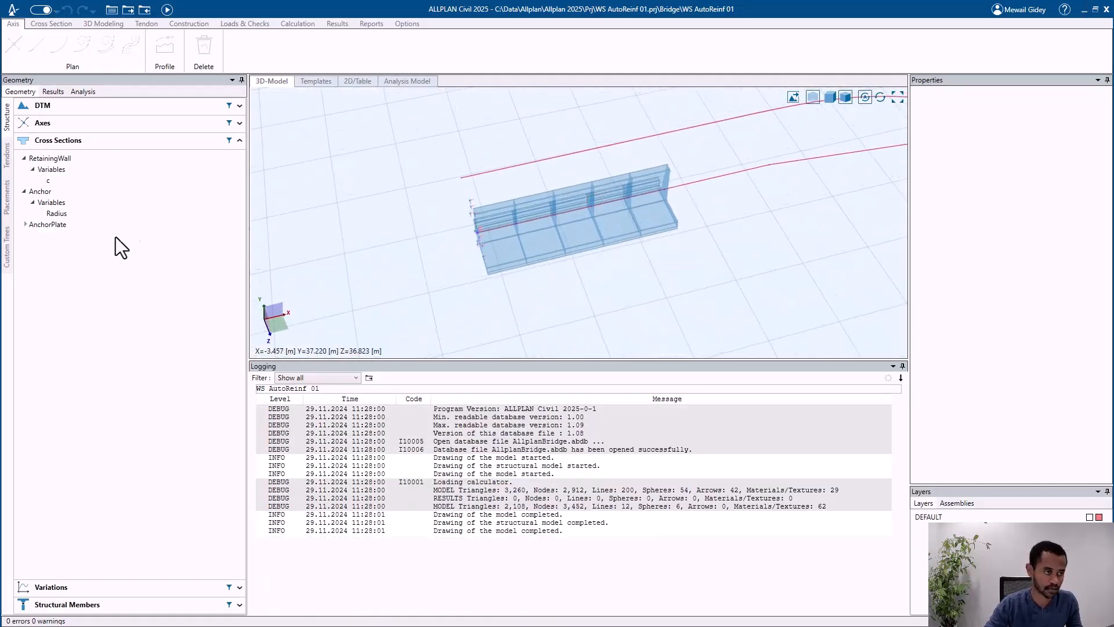
click(51, 141)
click(38, 173)
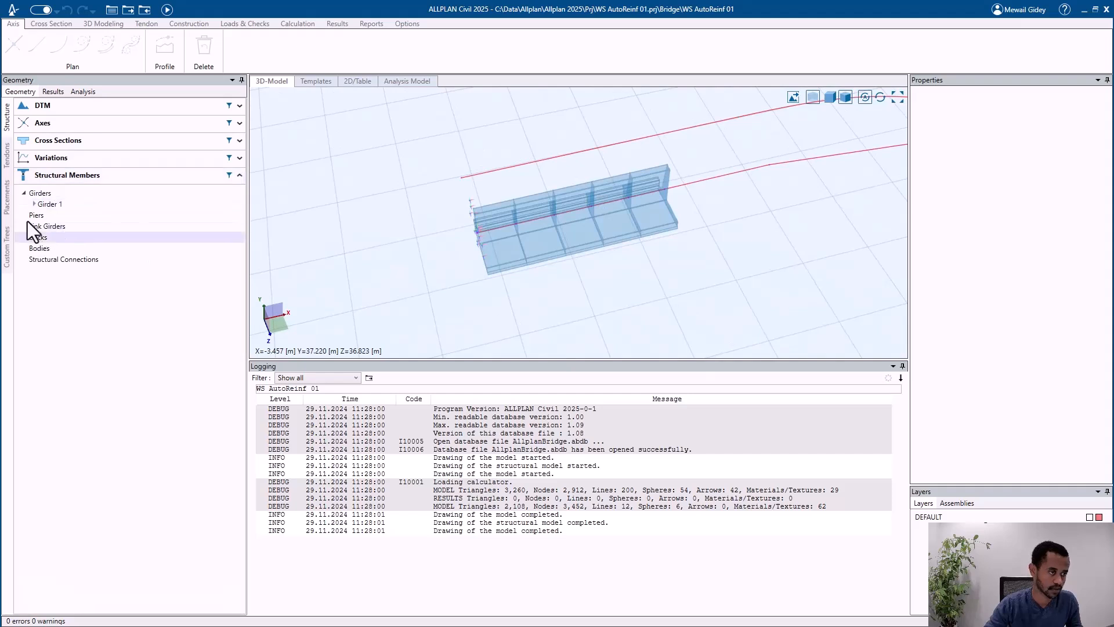
click(31, 204)
click(102, 213)
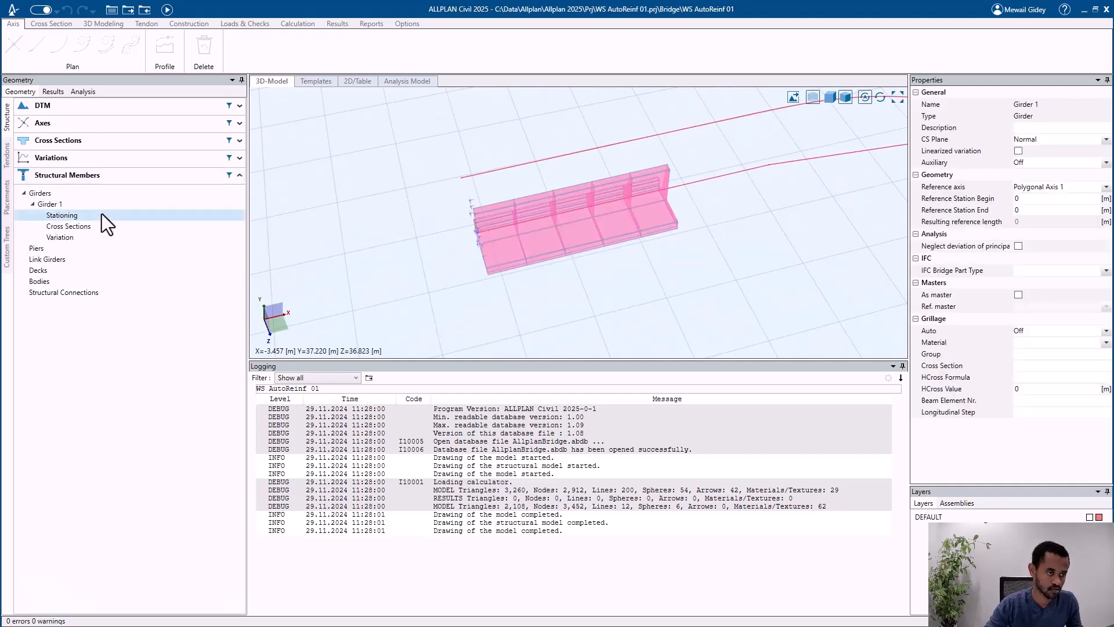
double_click(102, 214)
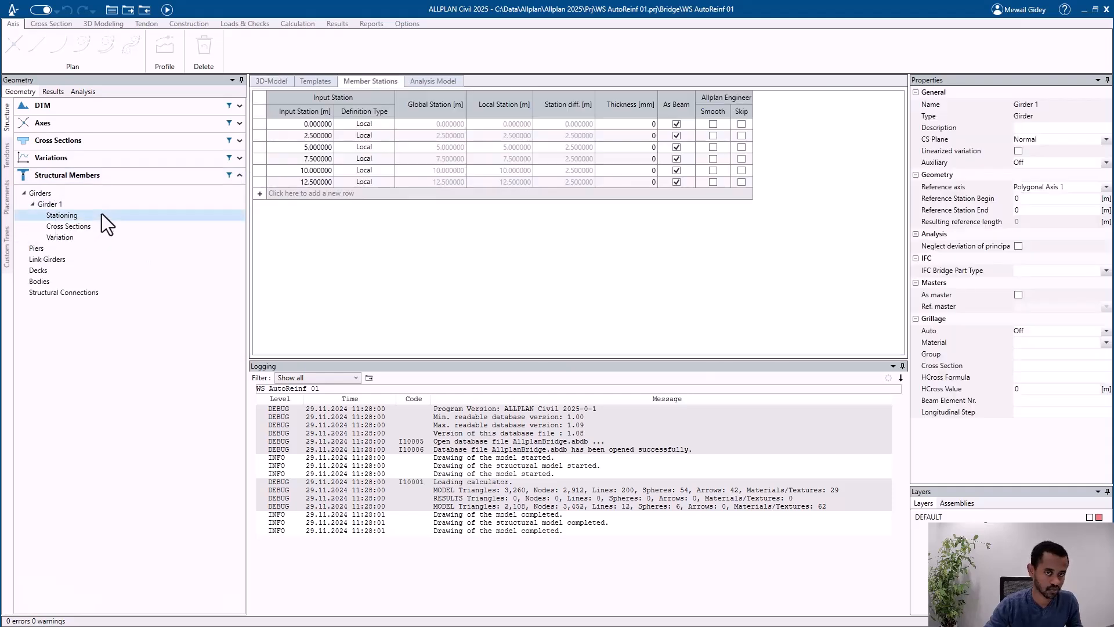
click(91, 123)
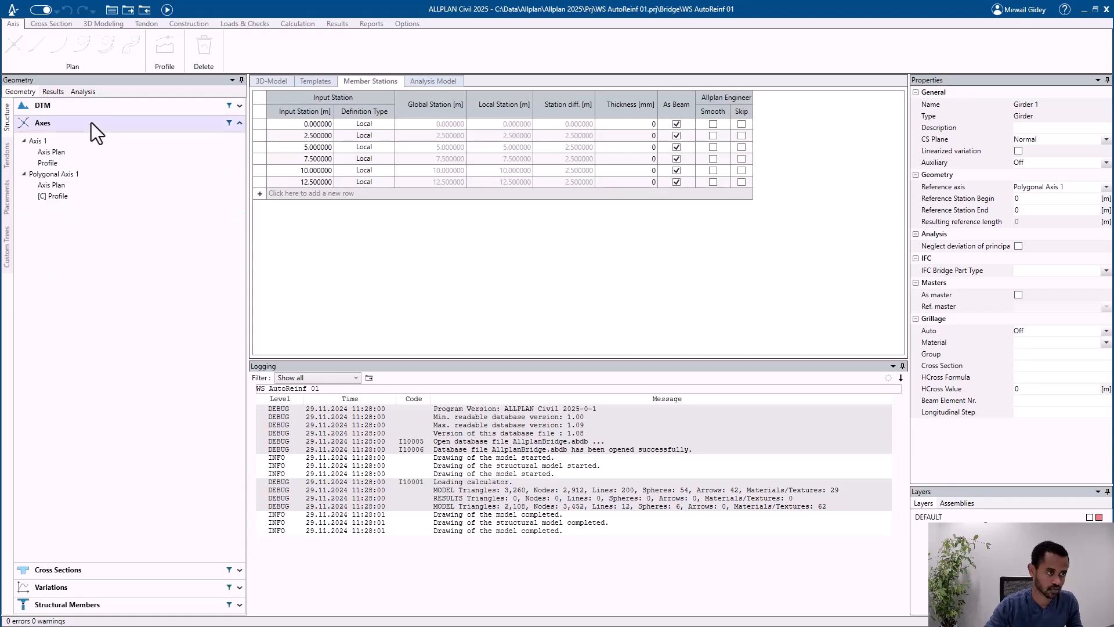
click(85, 175)
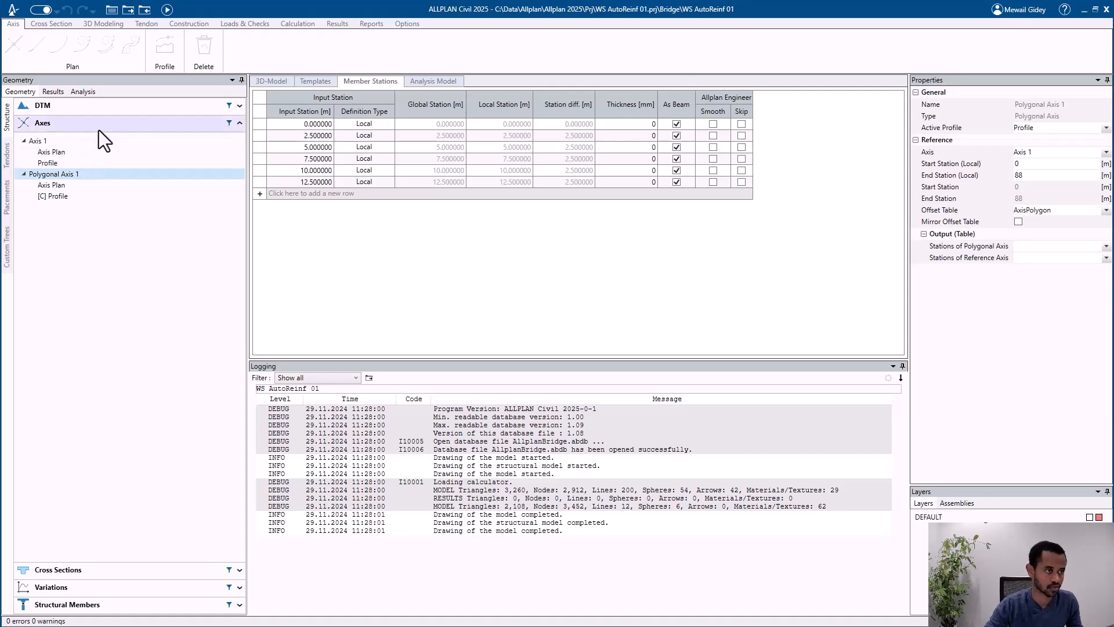
Step: Change the second X value in the AxisPolygon variation table to 12.5 and recalculate the model
click(99, 128)
click(88, 158)
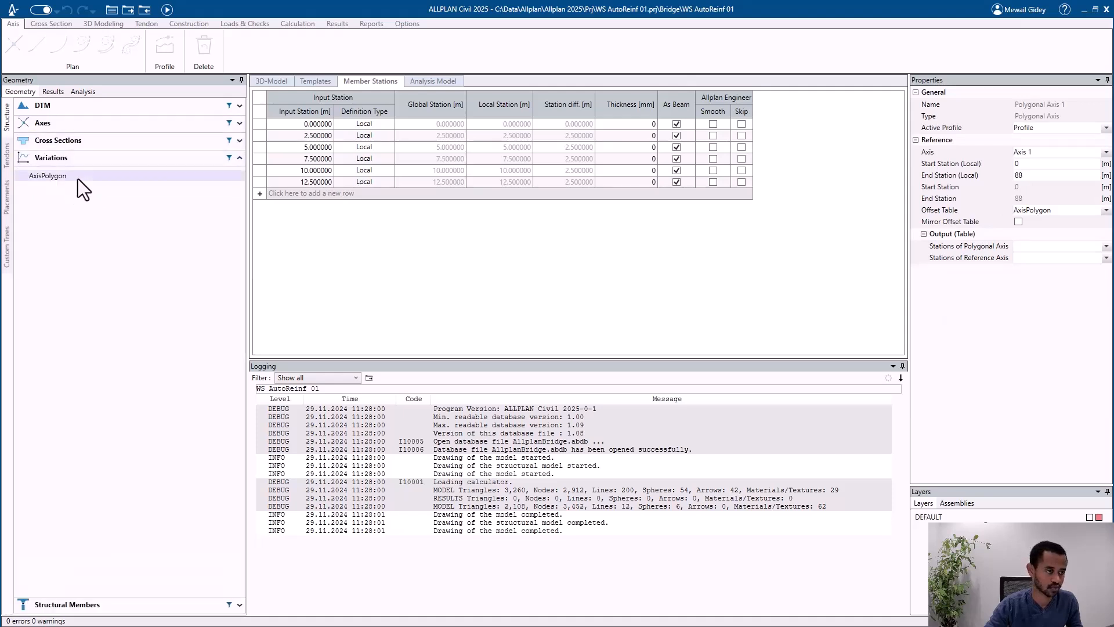
double_click(77, 178)
click(78, 179)
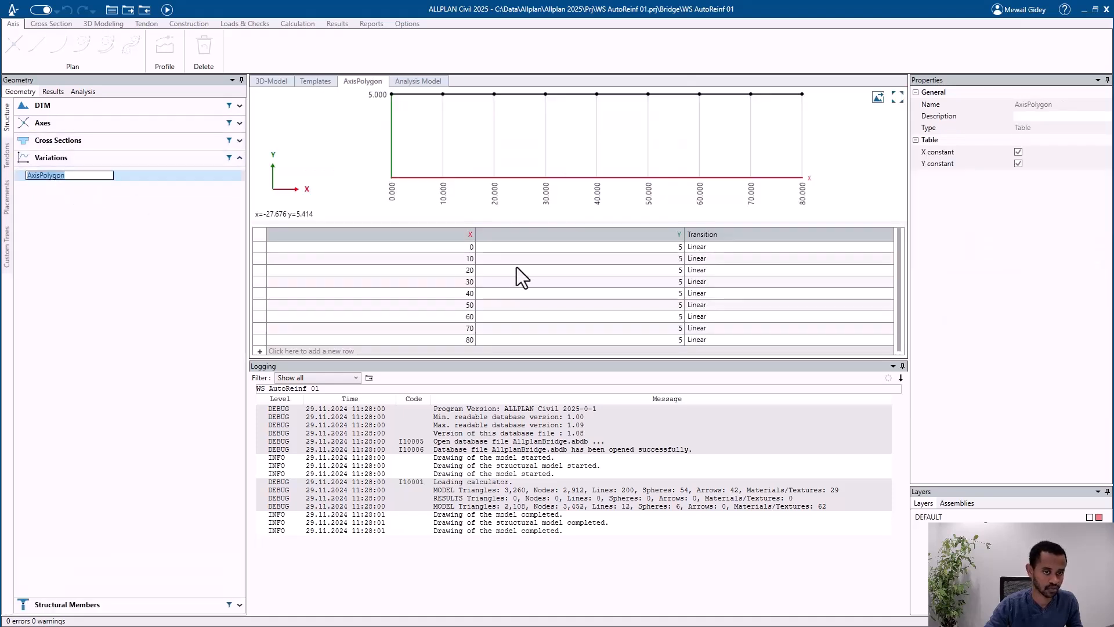
click(466, 261)
click(465, 261)
text(12.)
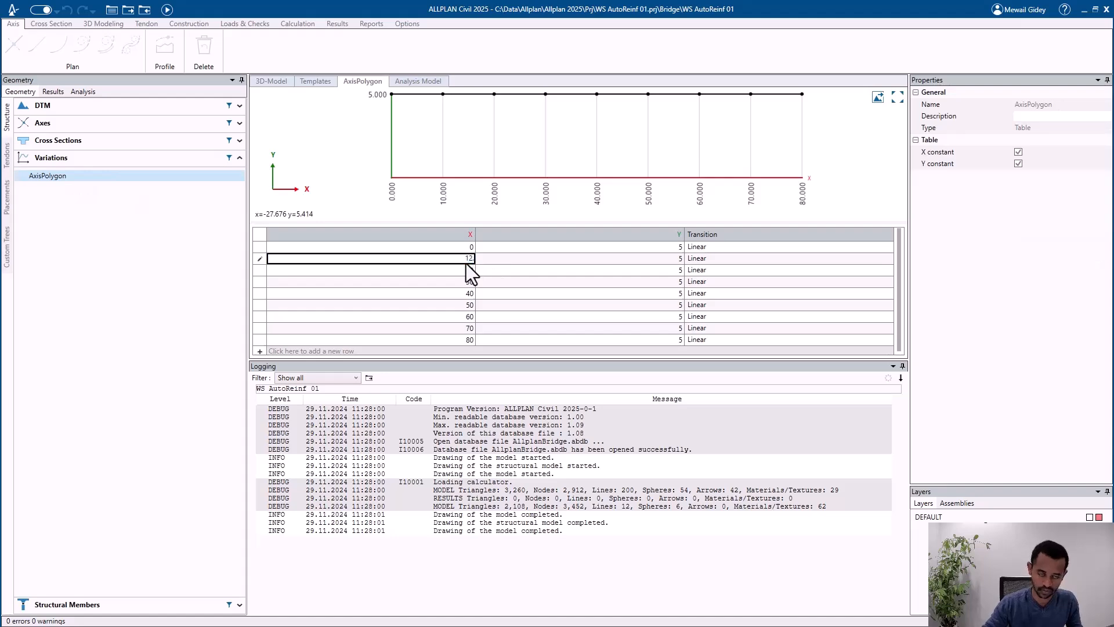
text(5)
key(Return)
click(167, 10)
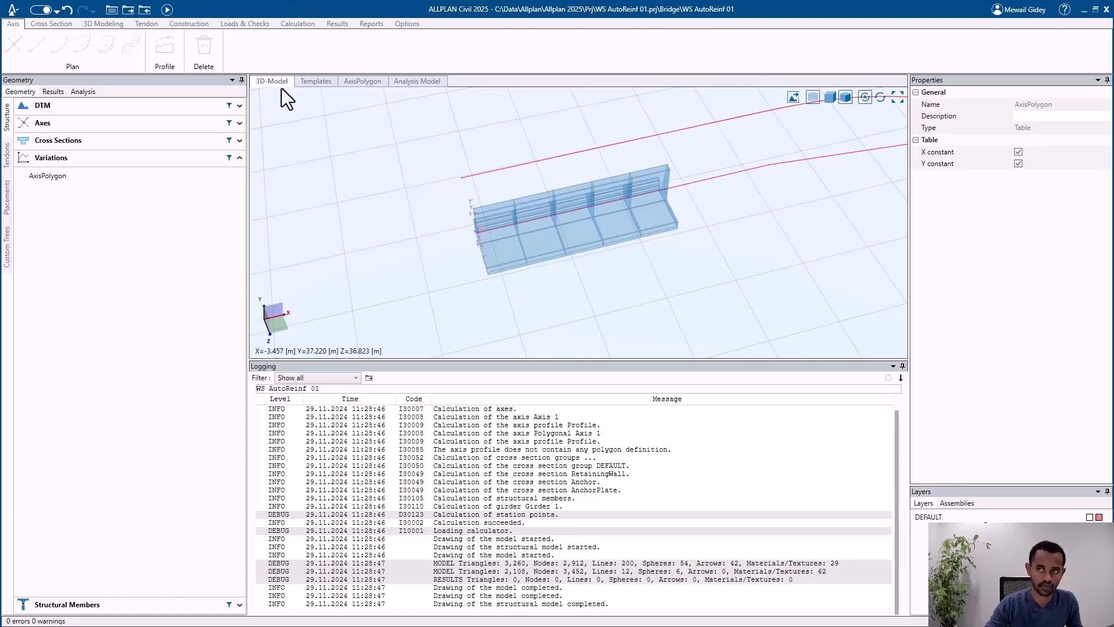
Step: Set the distance of parallel line L3 in the RetainingWall cross section to 2.5 m and recalculate the model
click(83, 144)
click(58, 158)
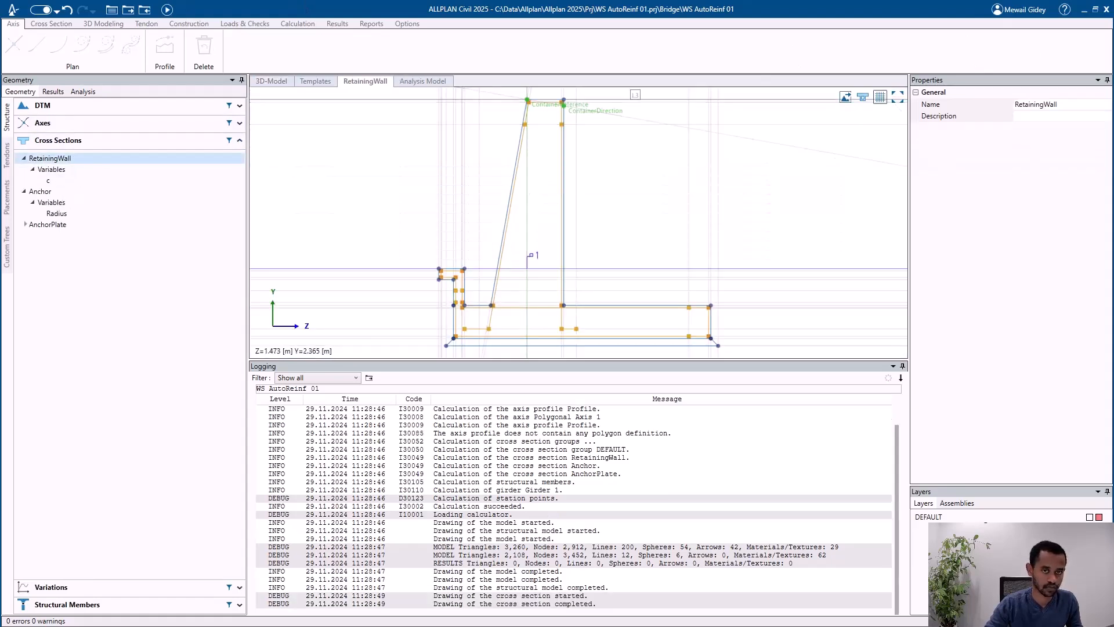
click(634, 98)
click(1027, 165)
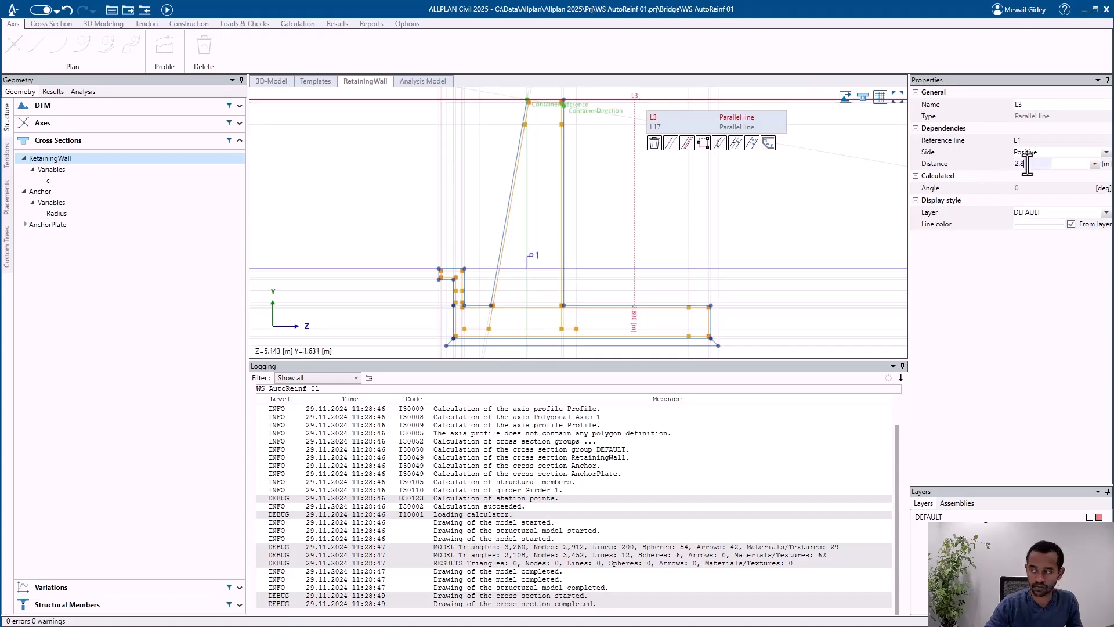
text(5)
key(Return)
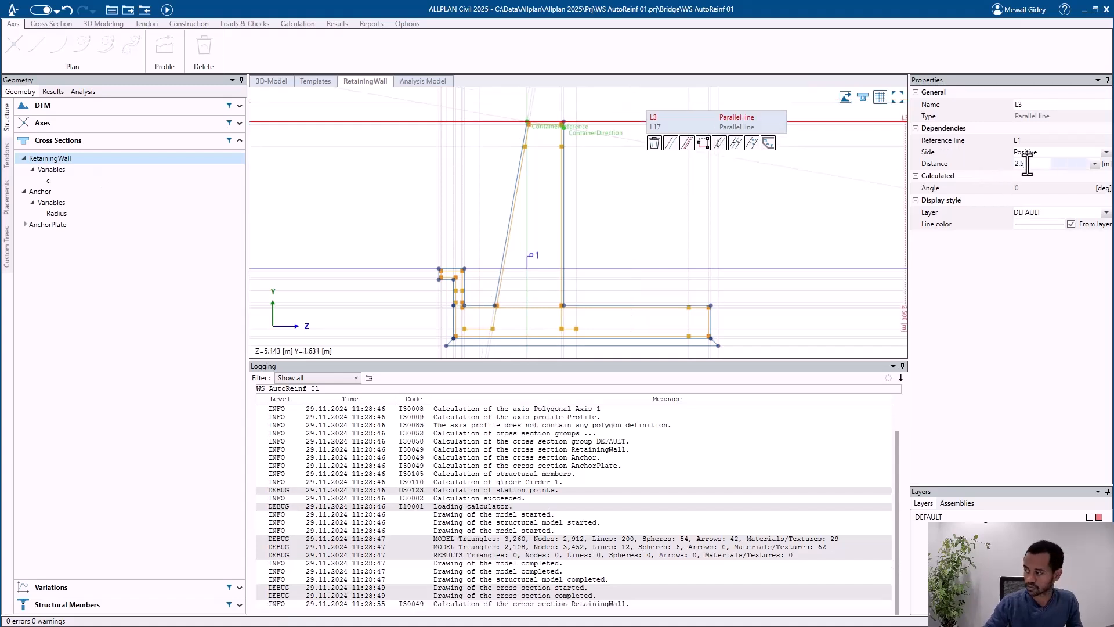
click(167, 9)
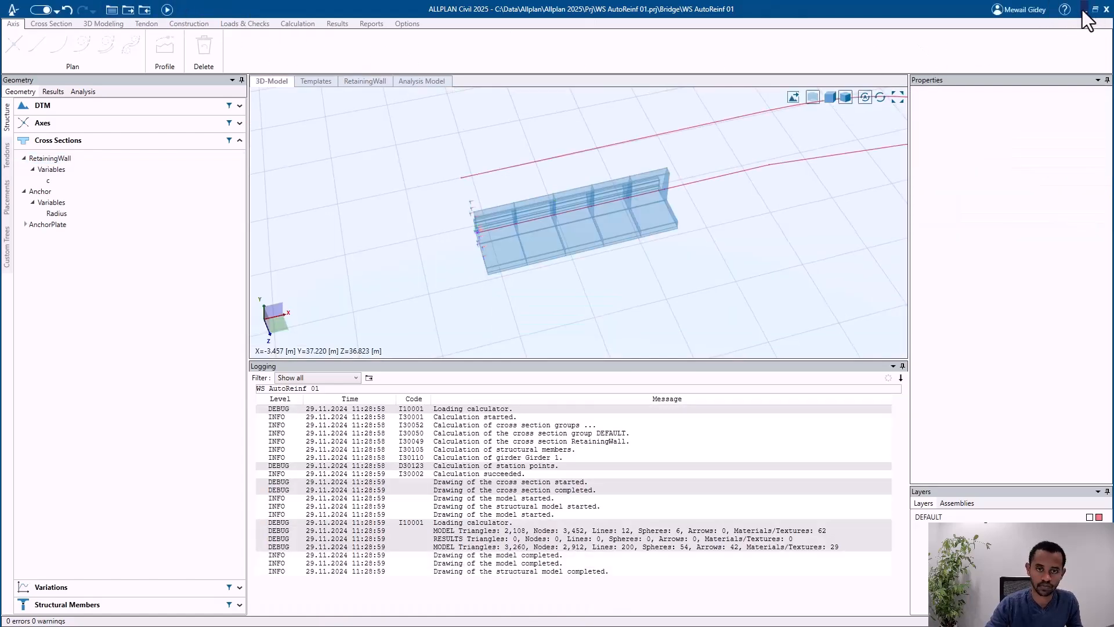
Step: Switch to Allplan and delete the imported ALLPLAN Civil data from the project
click(1083, 9)
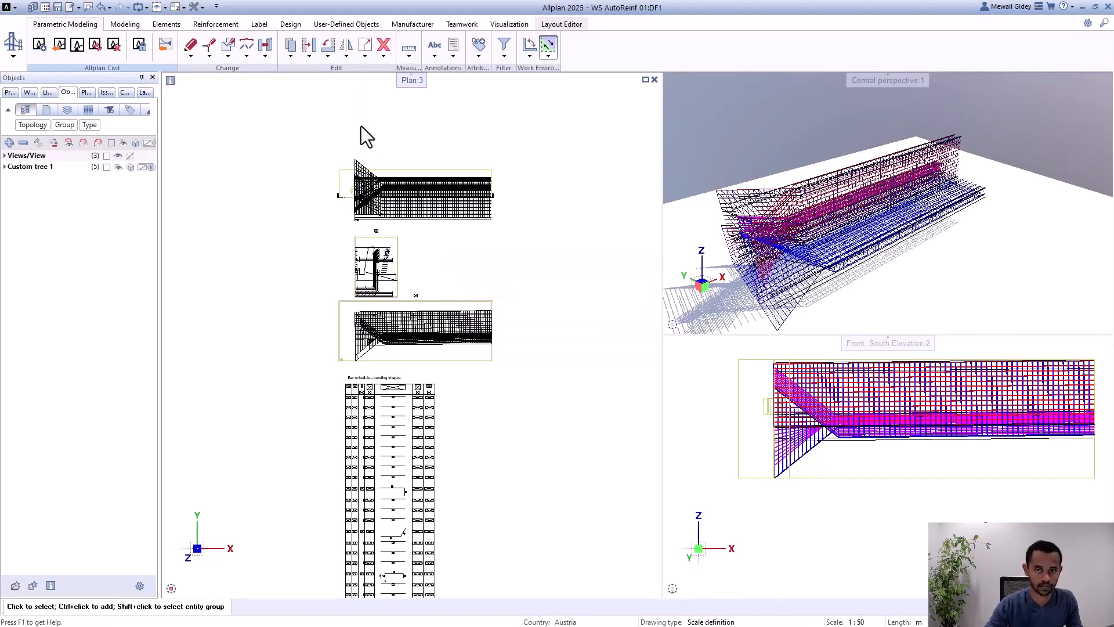
click(114, 45)
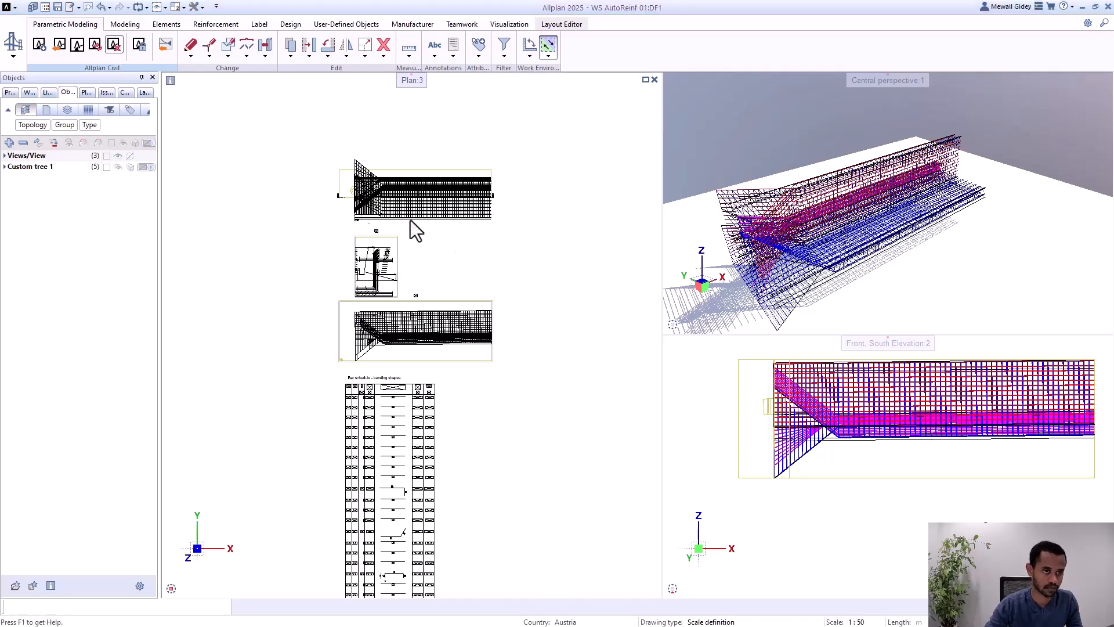
click(1028, 484)
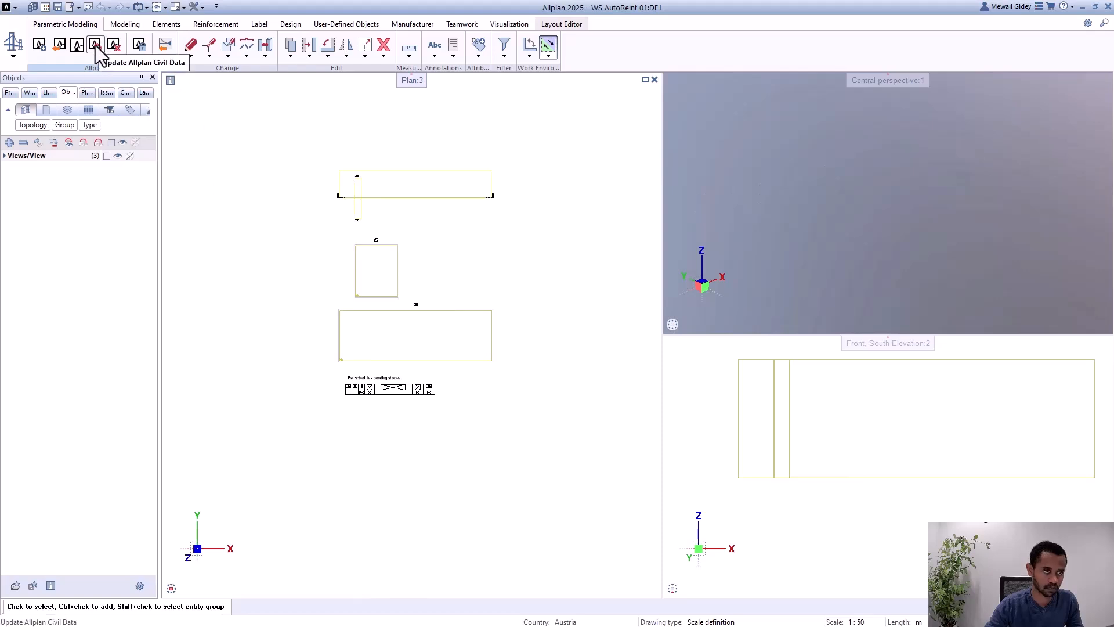
Step: Import the local-workspace ALLPLAN Civil project WS AutoReinf 01 with Custom tree 1
click(60, 47)
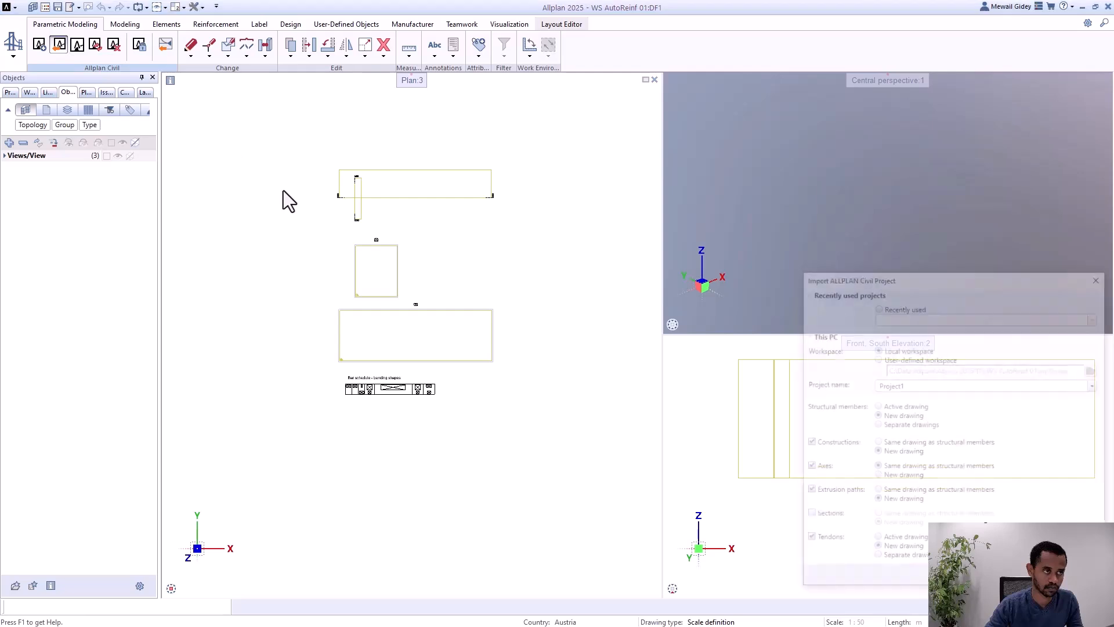
click(900, 384)
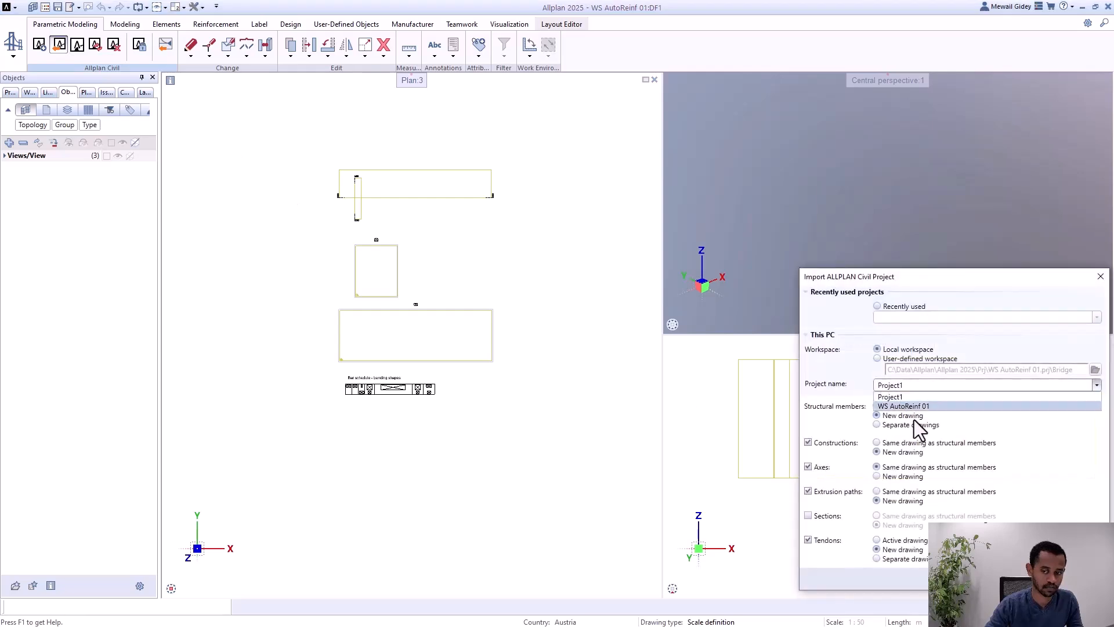
click(918, 405)
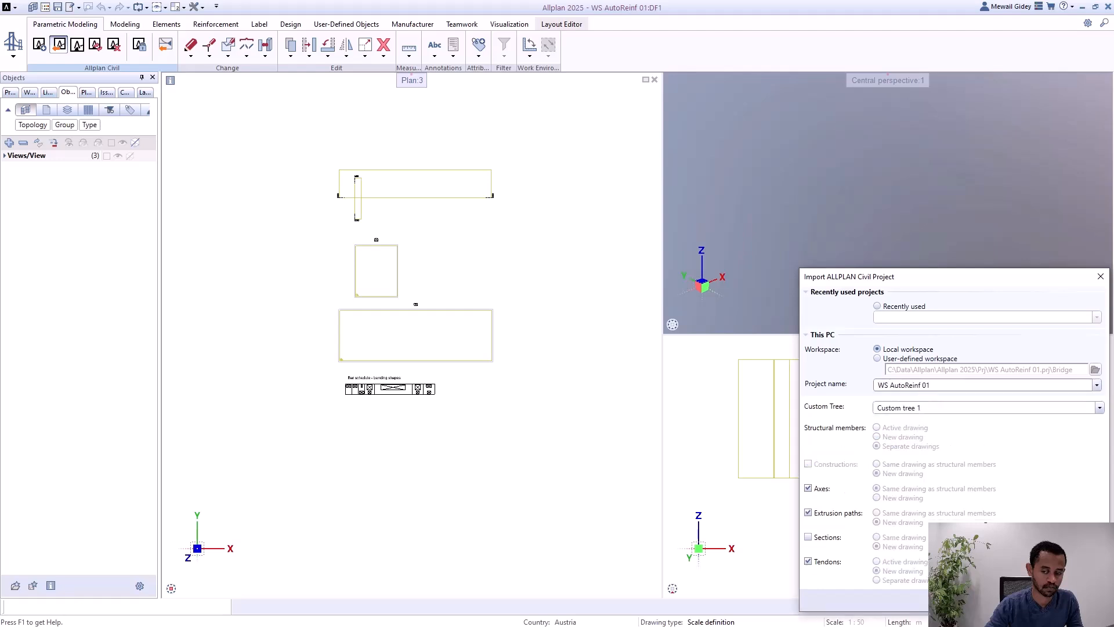
click(1030, 601)
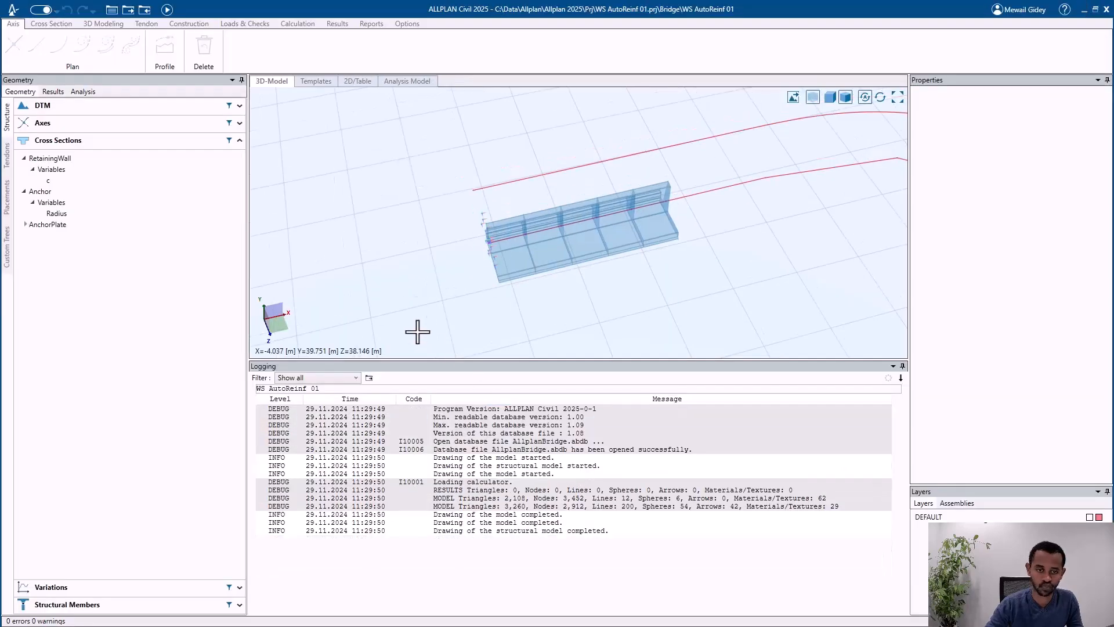
Step: Inspect the retaining wall's 3D model in ALLPLAN Civil and compare it with the imported wall in Allplan
scroll(488, 264, up, 5)
scroll(356, 242, down, 3)
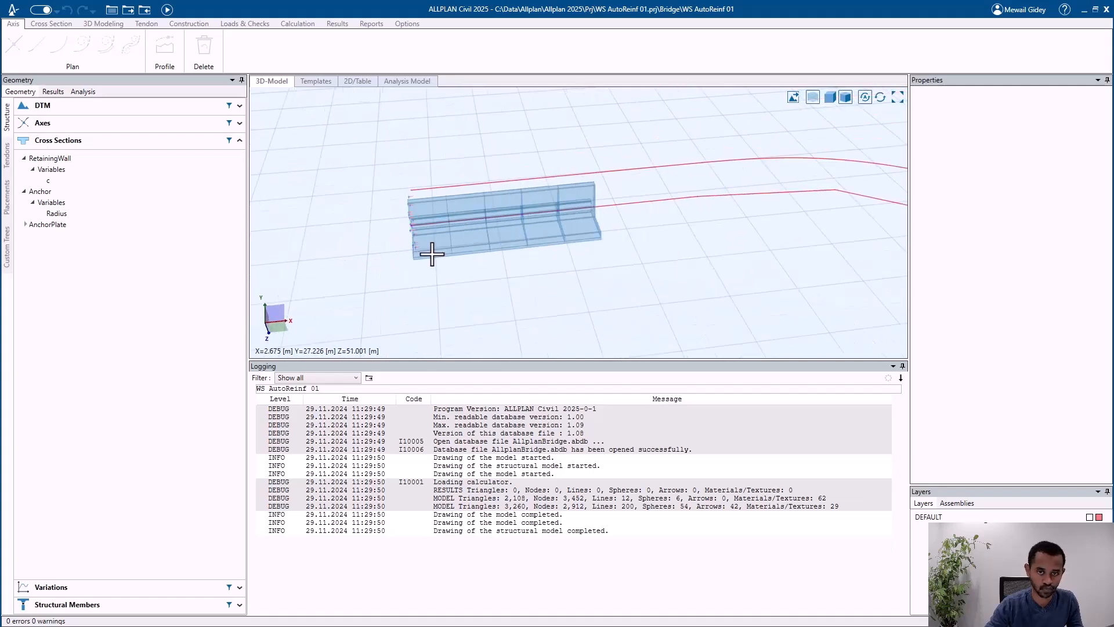
scroll(575, 201, up, 1)
mouse_move(573, 198)
middle_down()
mouse_move(621, 179)
mouse_move(589, 147)
mouse_move(580, 216)
mouse_move(586, 209)
middle_up()
click(1084, 10)
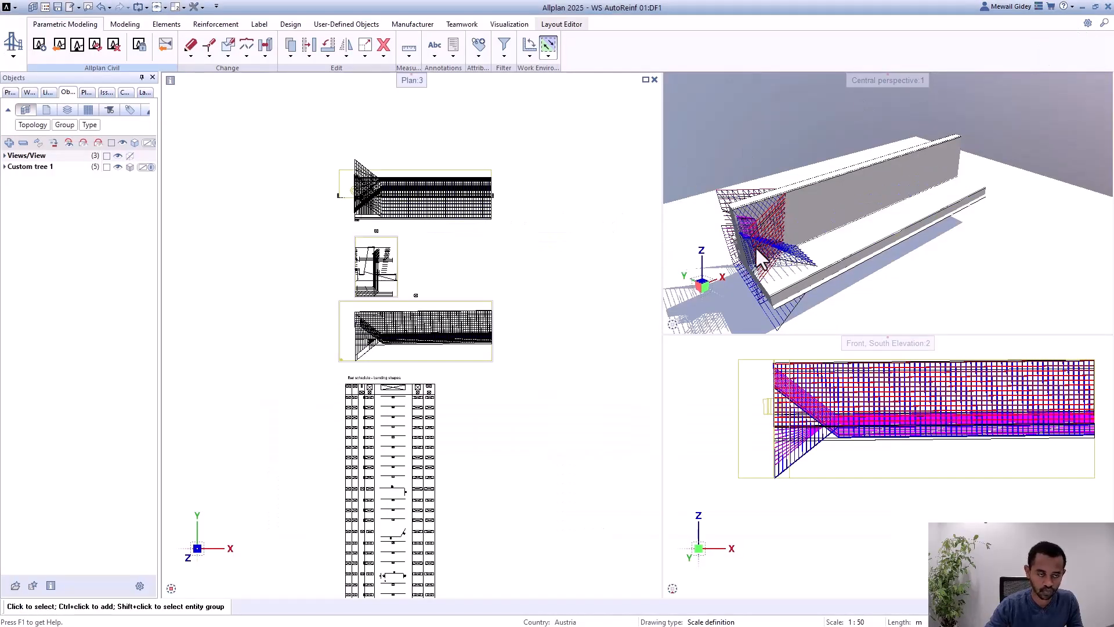
Step: Switch back to ALLPLAN Civil, clear the c expression for the FRONT side at station 0 in Girder 1's variation table, and recalculate
key(alt+Tab)
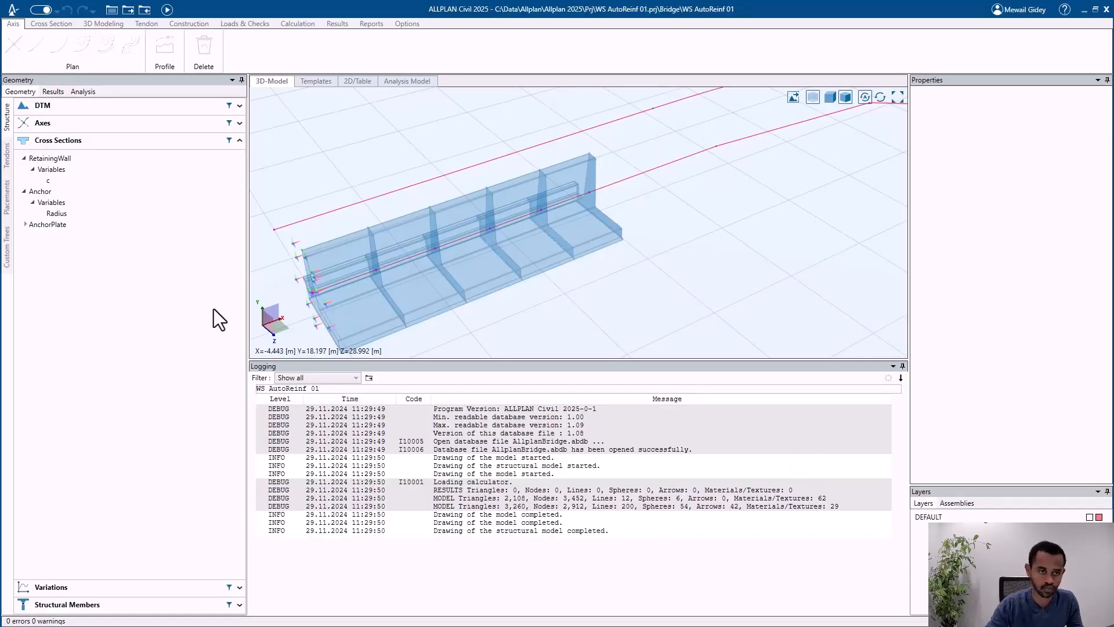
click(56, 142)
click(34, 176)
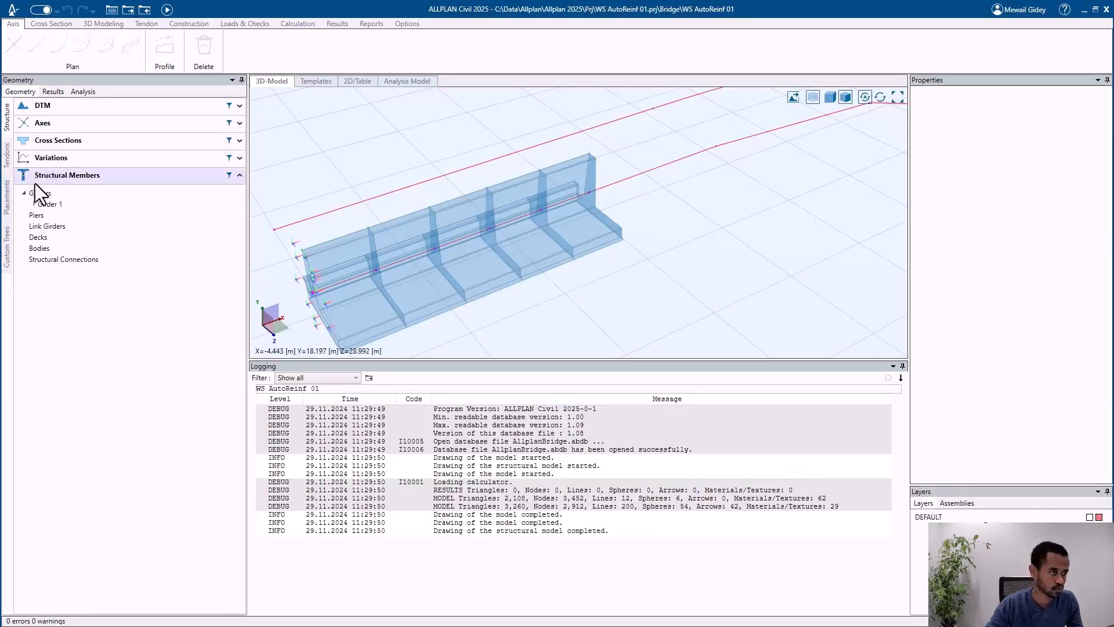
double_click(33, 193)
click(93, 236)
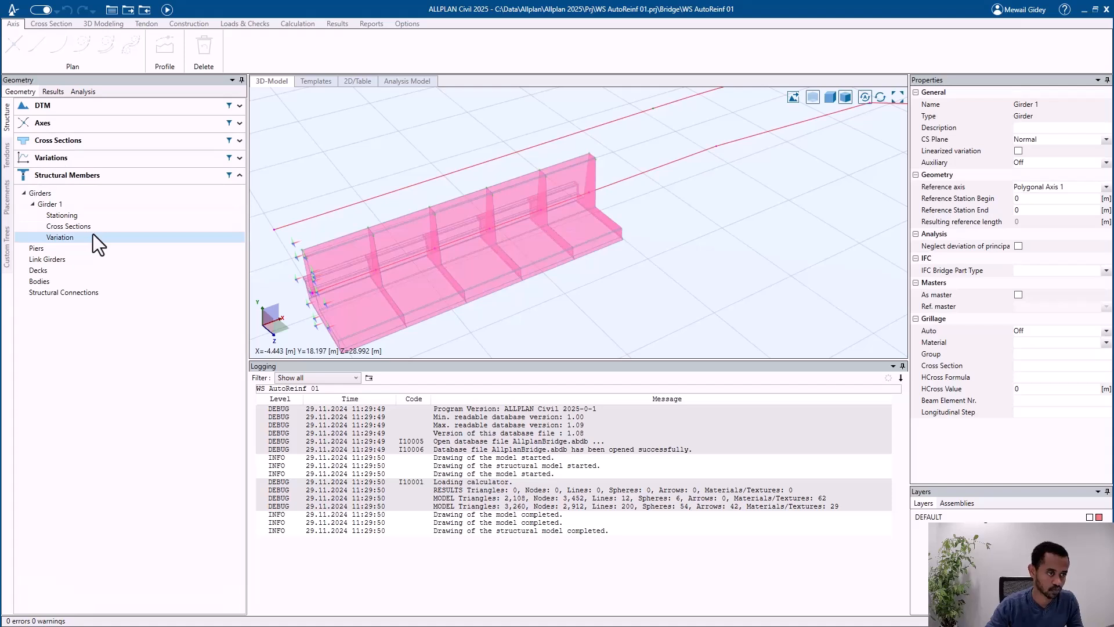
double_click(93, 235)
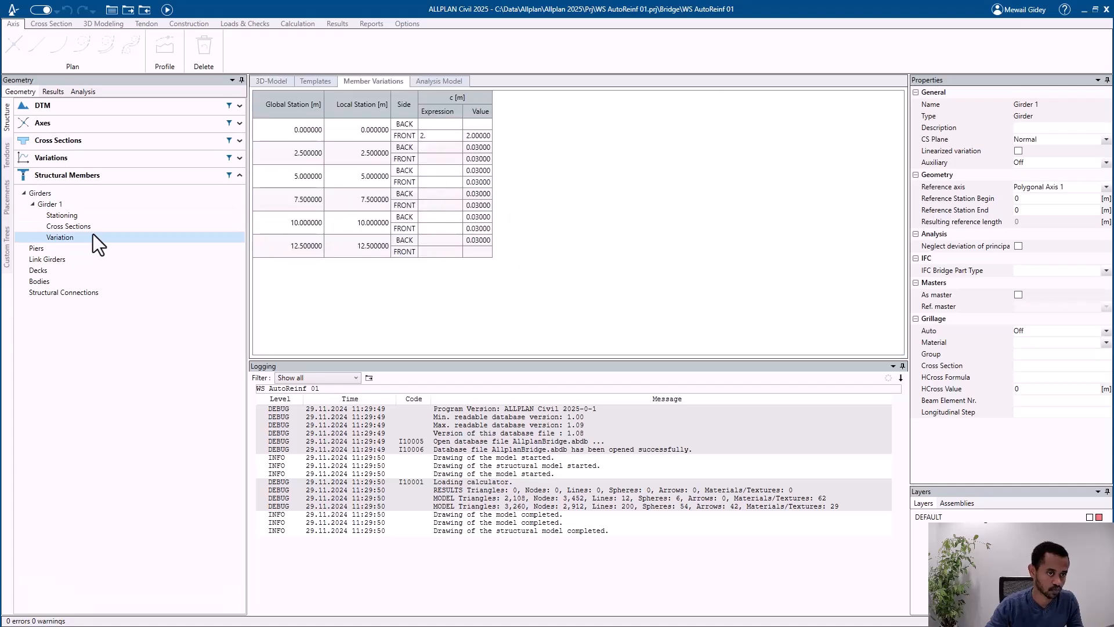
click(447, 135)
key(Delete)
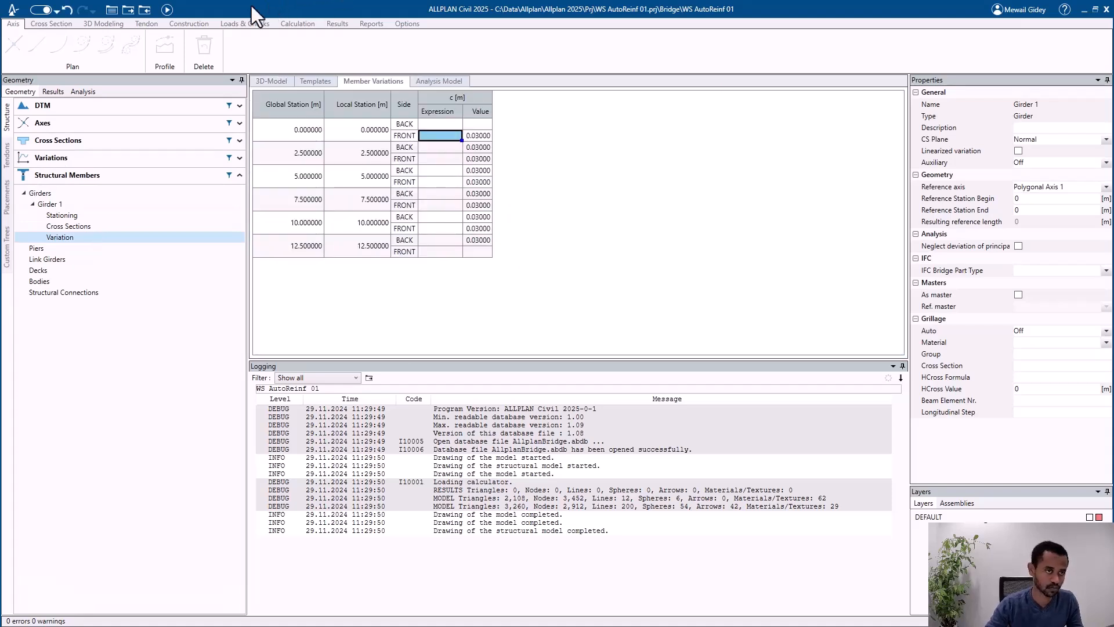
click(167, 9)
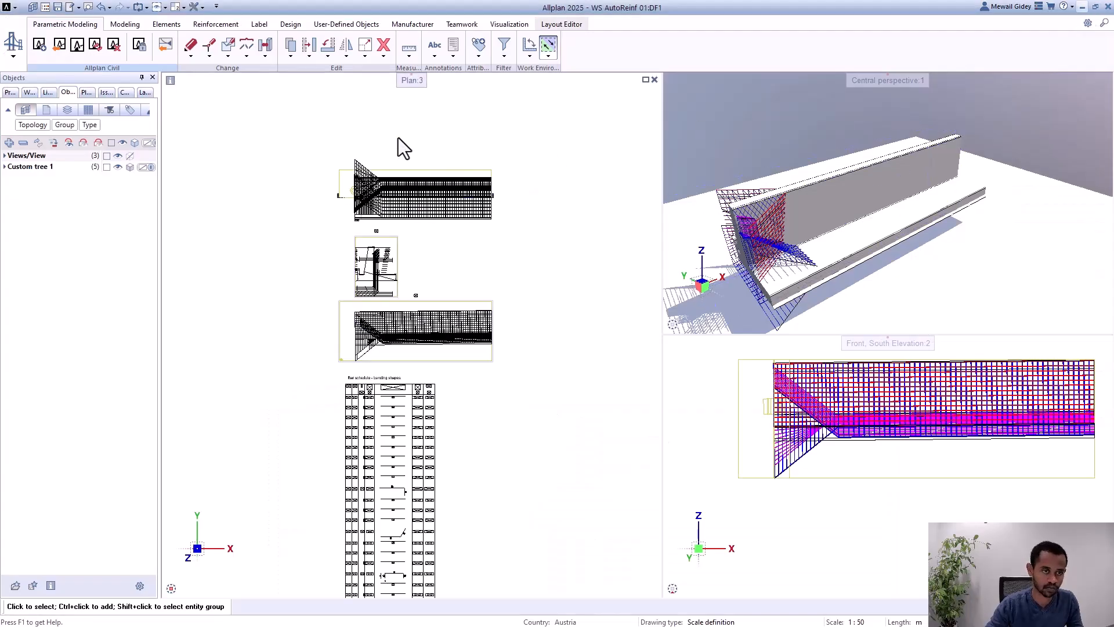
Step: Update the Civil data in Allplan and display the central perspective view of the reinforced wall as Wireframe
click(96, 46)
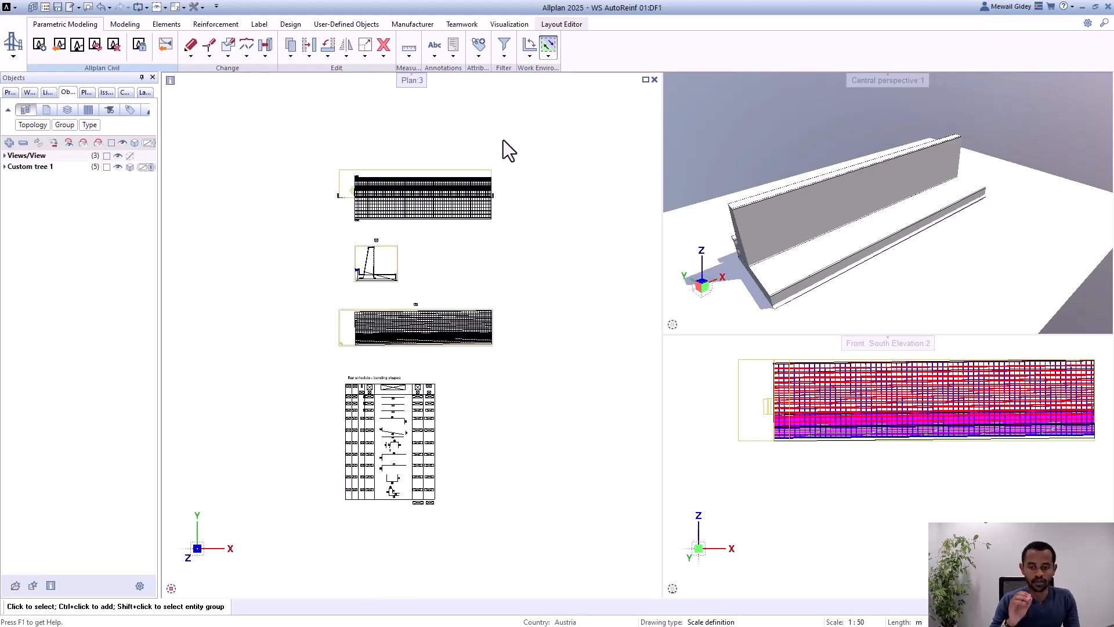
scroll(743, 257, up, 2)
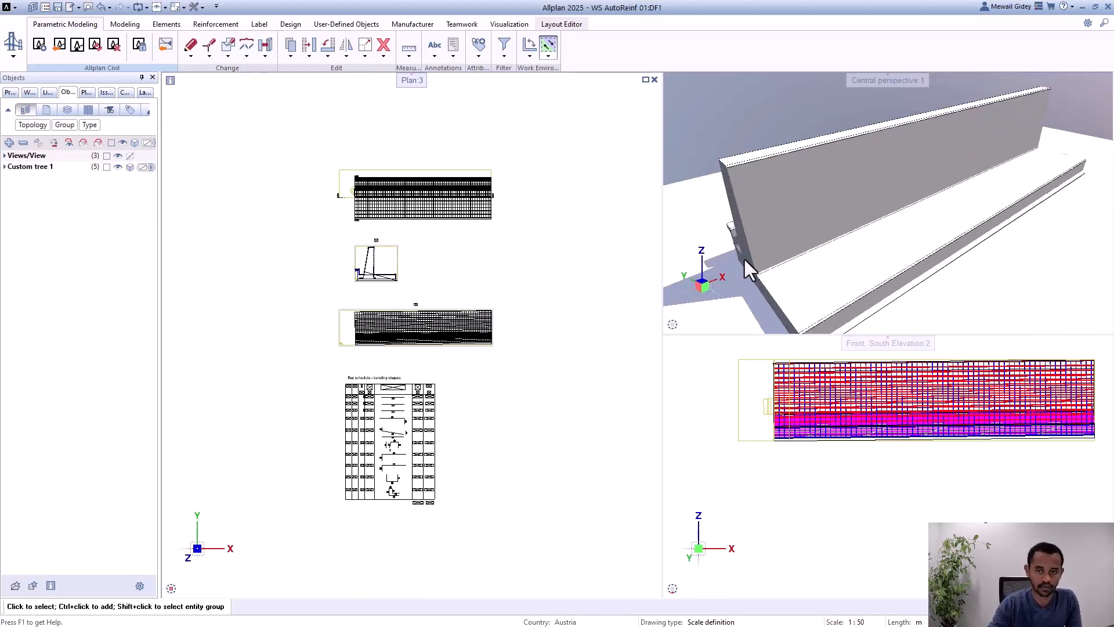
scroll(912, 277, down, 1)
mouse_move(1087, 325)
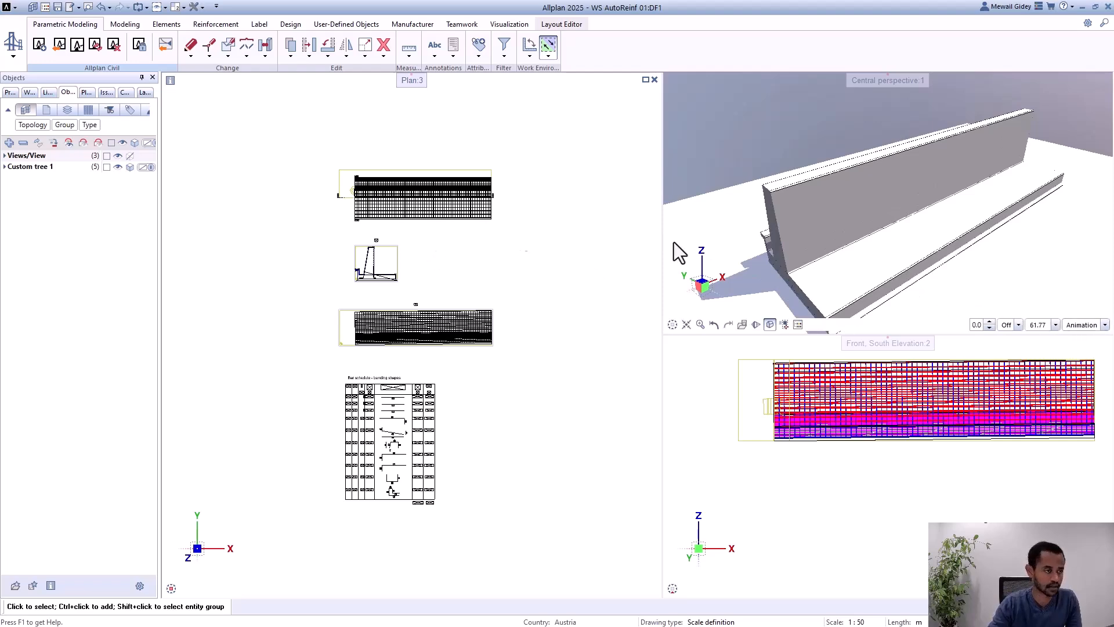
click(1085, 330)
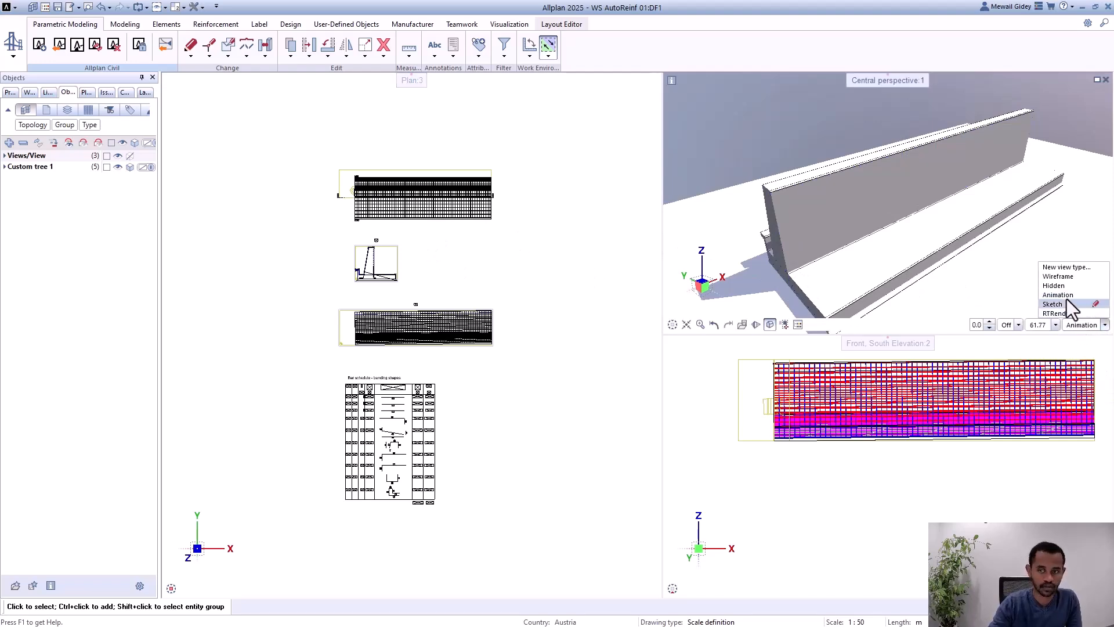
click(1069, 281)
shift+middle_drag(809, 191, 761, 270)
scroll(762, 269, up, 1)
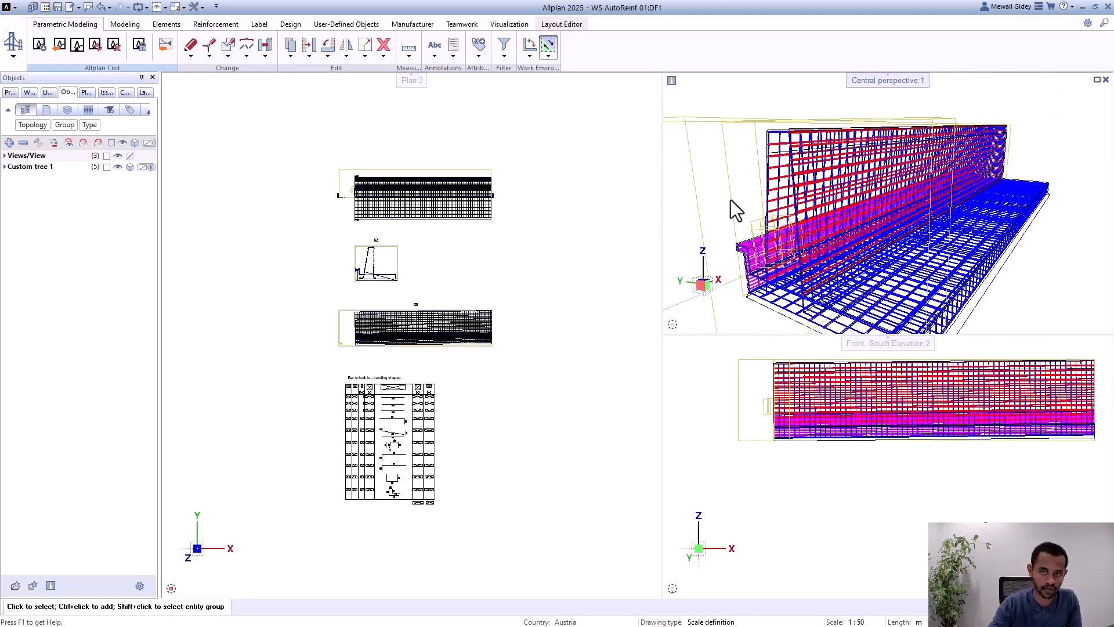
Step: Review the updated reinforcement in sections 1-1 and 2-2 and the bending shapes in the bar schedule
scroll(473, 162, up, 4)
middle_drag(423, 207, 398, 148)
scroll(230, 422, up, 2)
middle_drag(218, 416, 262, 336)
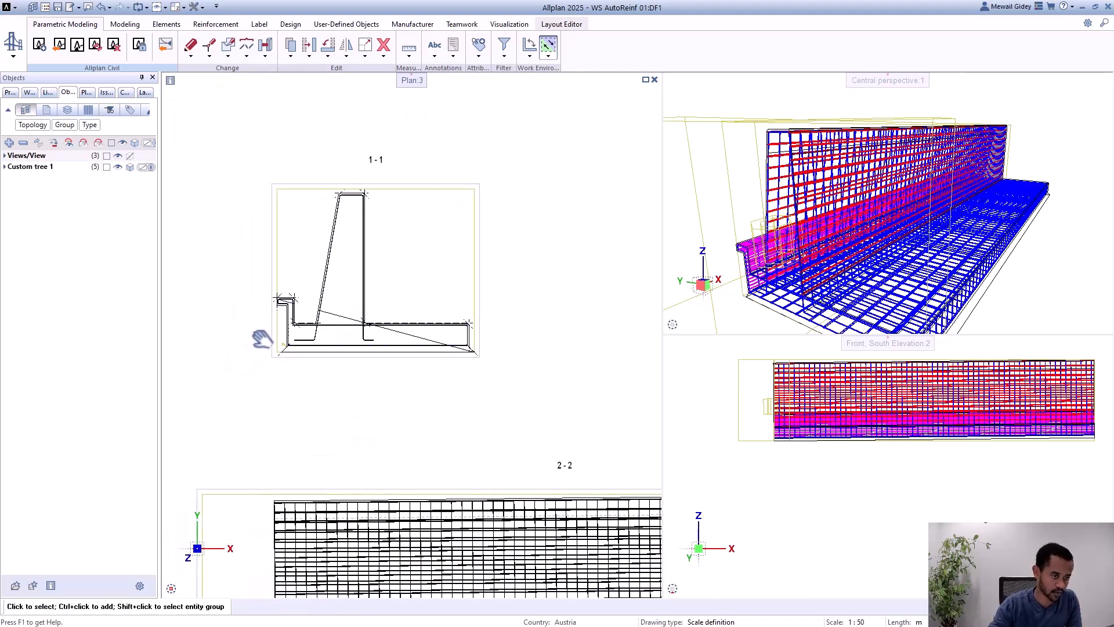
scroll(308, 259, up, 1)
scroll(385, 195, down, 2)
middle_drag(455, 403, 369, 272)
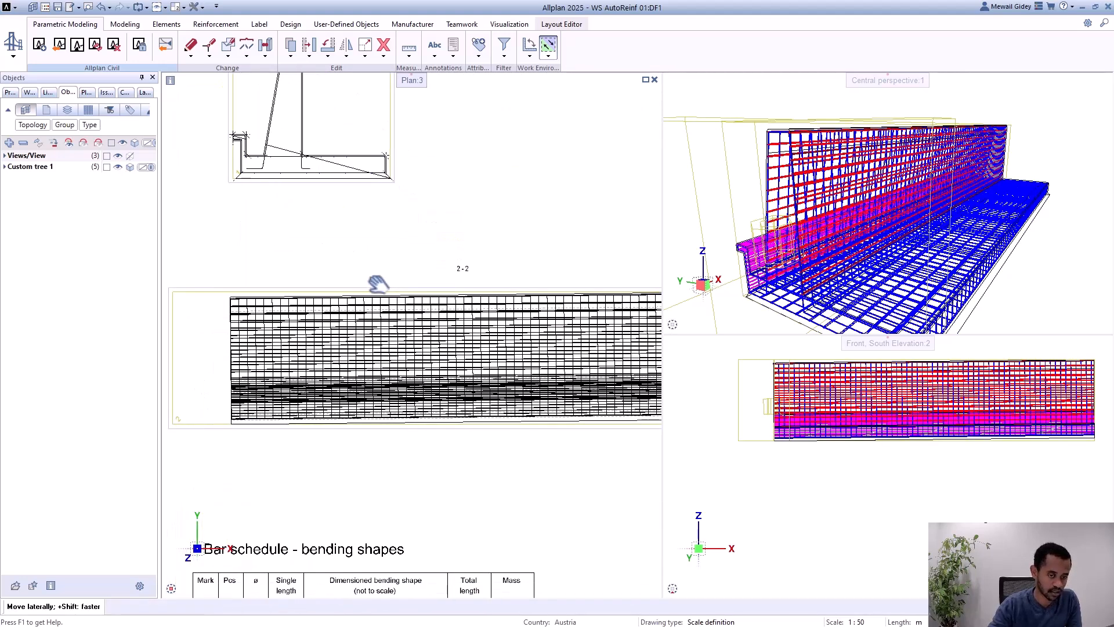
scroll(370, 267, down, 2)
scroll(404, 225, down, 1)
middle_drag(398, 476, 391, 381)
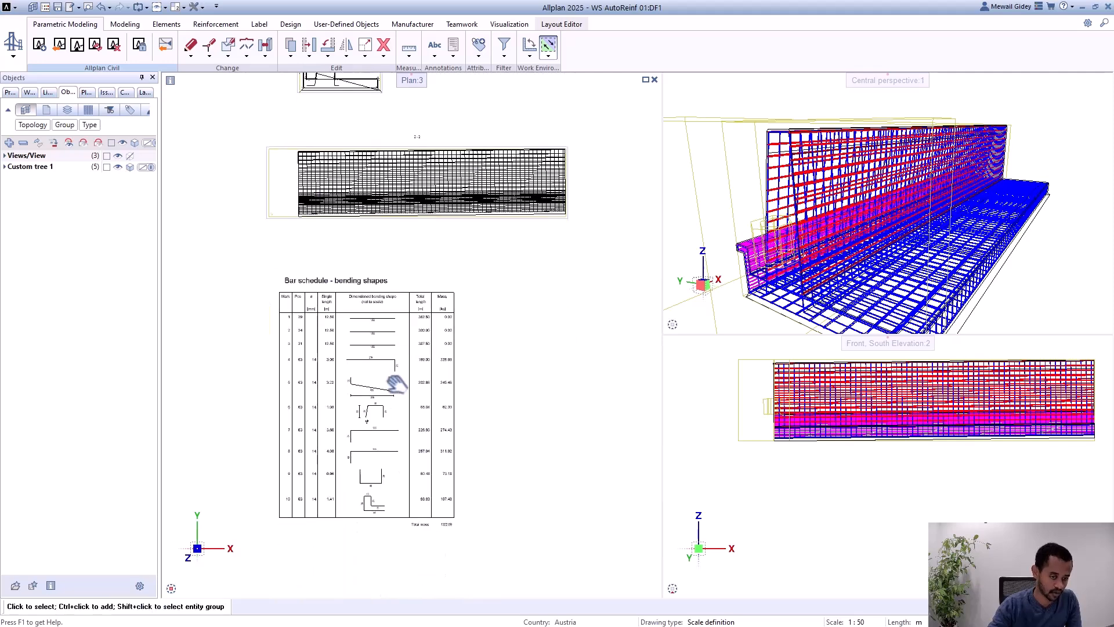
scroll(340, 438, up, 4)
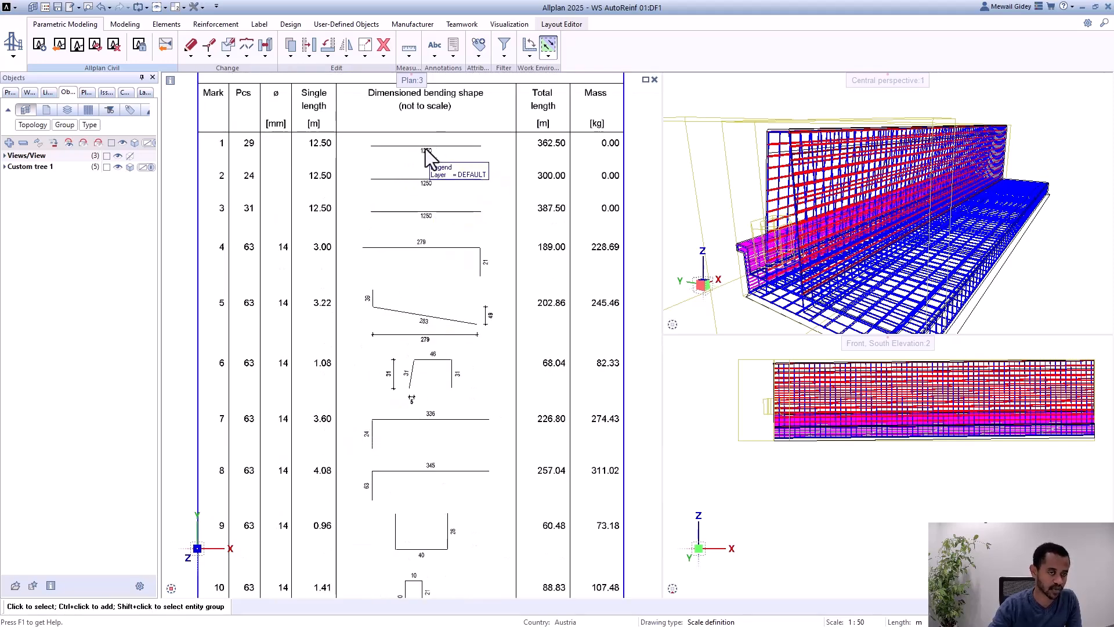
scroll(420, 233, down, 3)
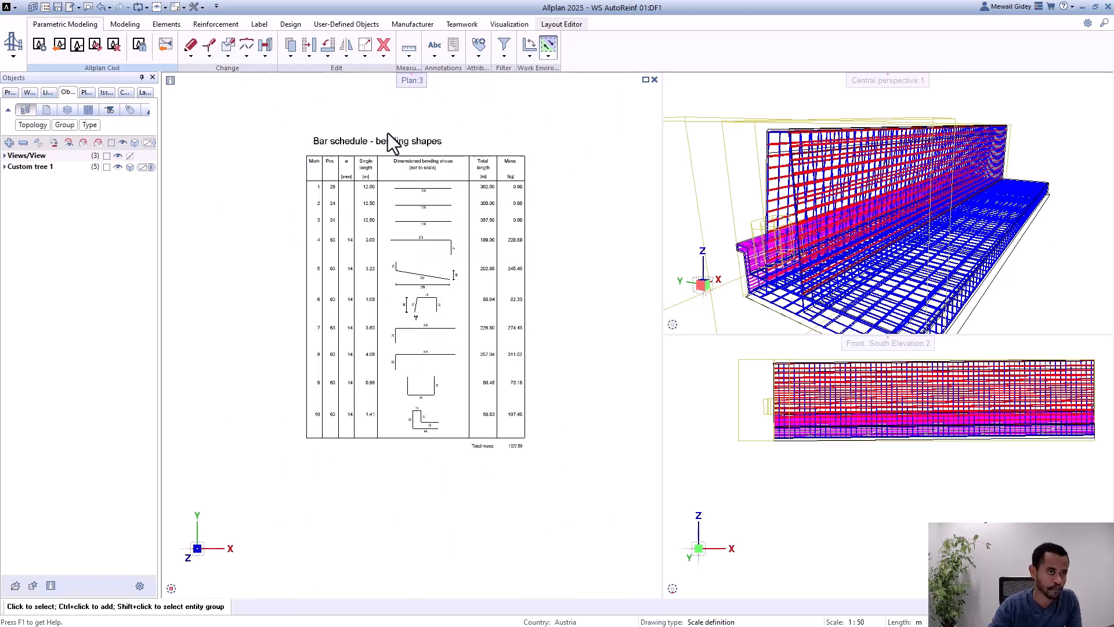
Step: Open the layout and examine the updated bar schedule, plan view and sections placed on the sheet
click(561, 24)
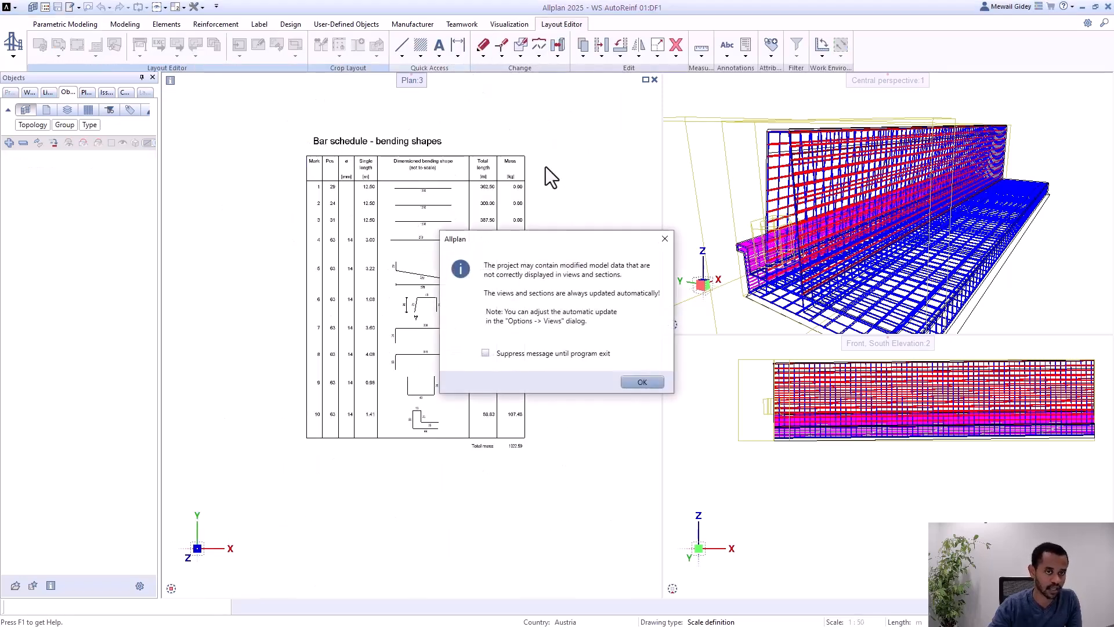
click(648, 382)
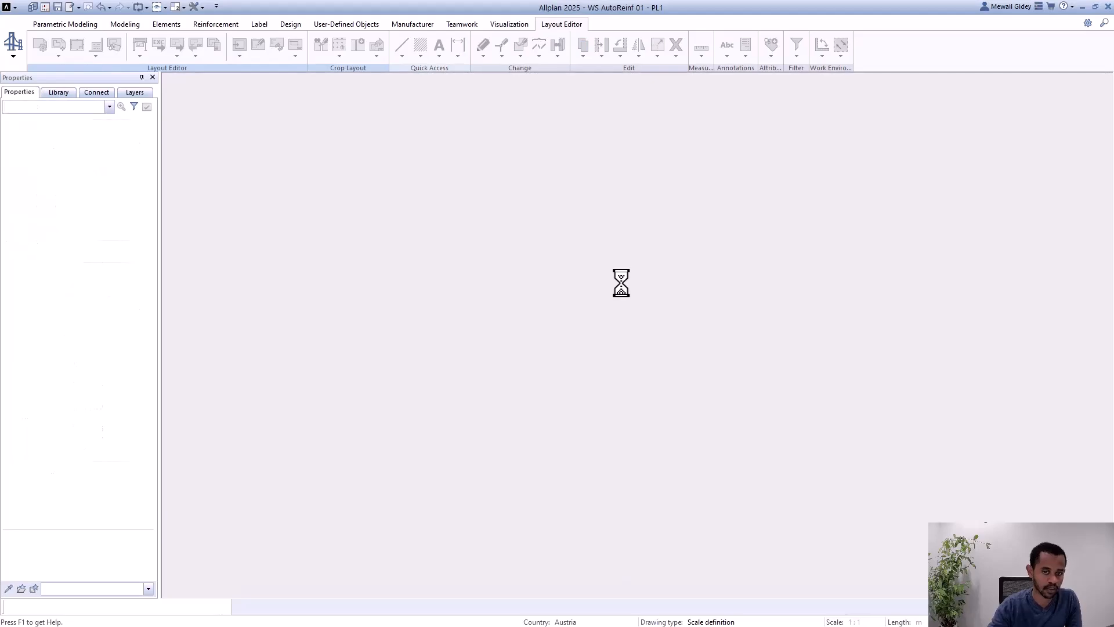
scroll(528, 331, down, 2)
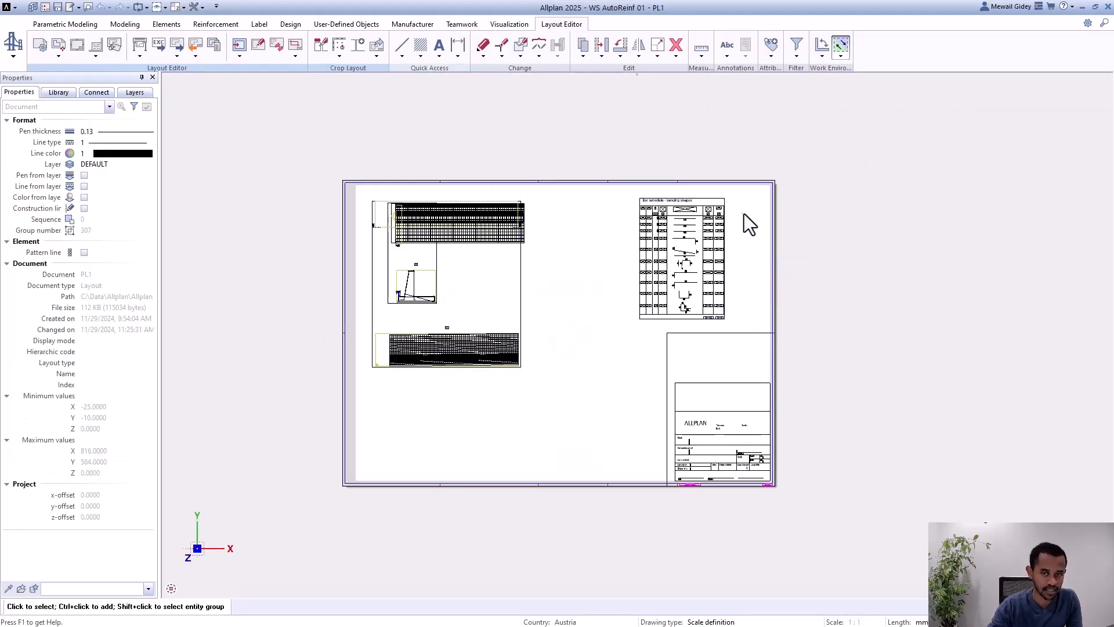
scroll(731, 217, up, 5)
scroll(628, 181, up, 3)
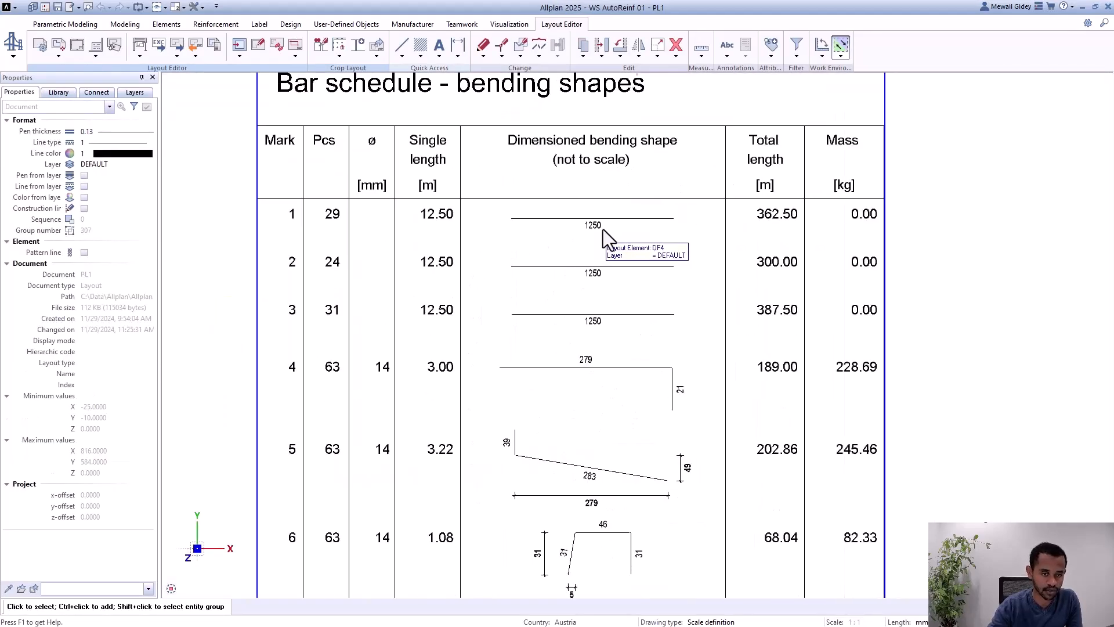
scroll(795, 192, down, 1)
scroll(801, 195, down, 3)
scroll(285, 261, up, 4)
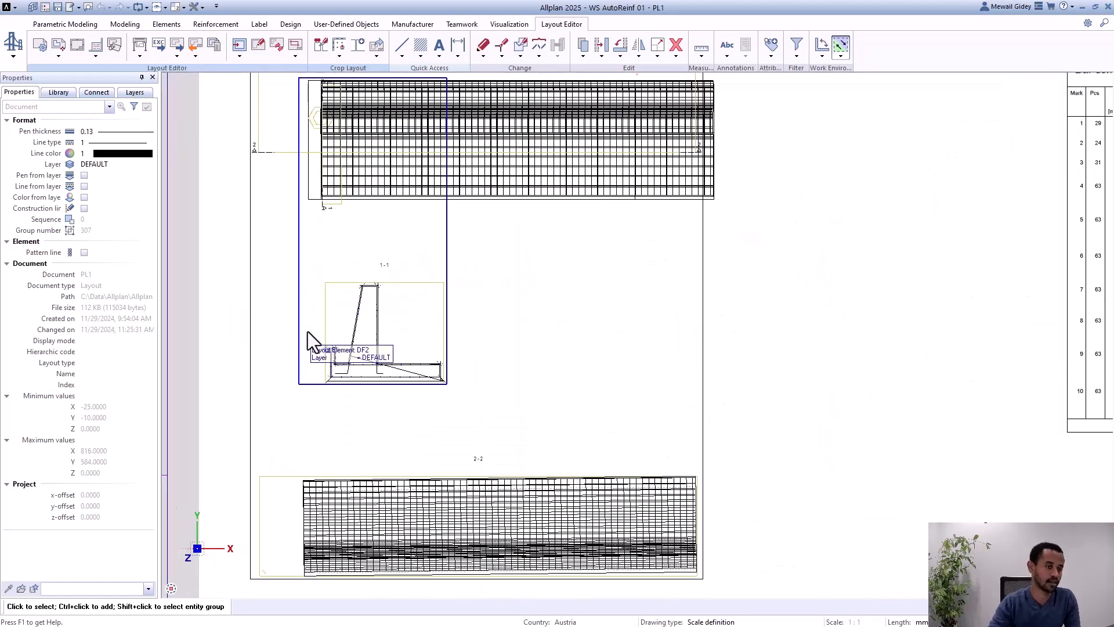
Step: Return from the layout to the model drawing showing the plan view, sections and bar schedule
click(79, 42)
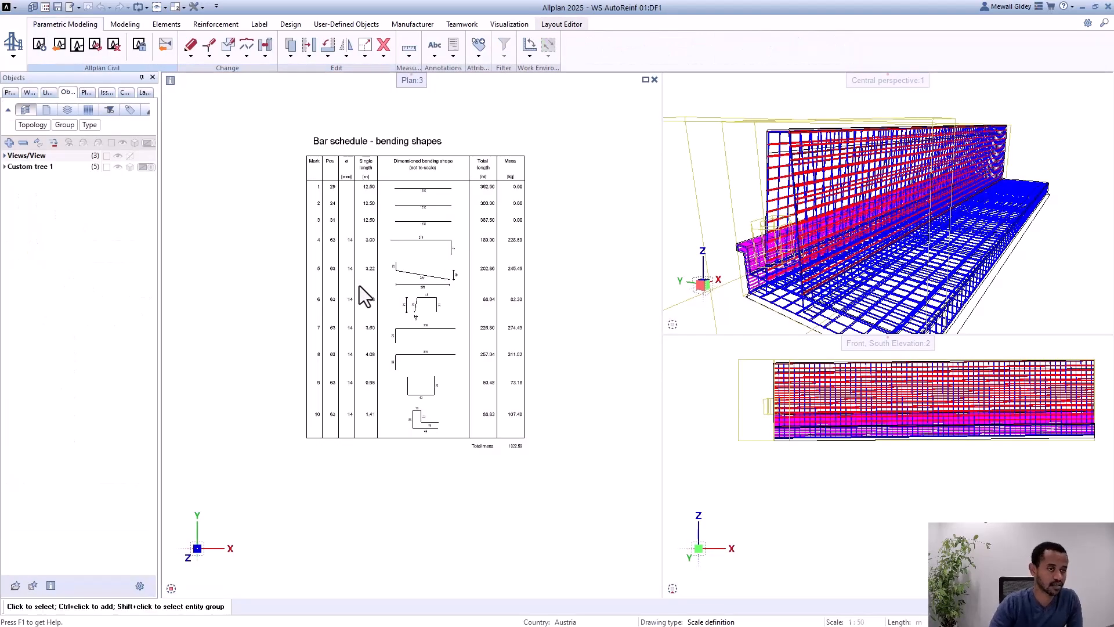
scroll(493, 434, down, 5)
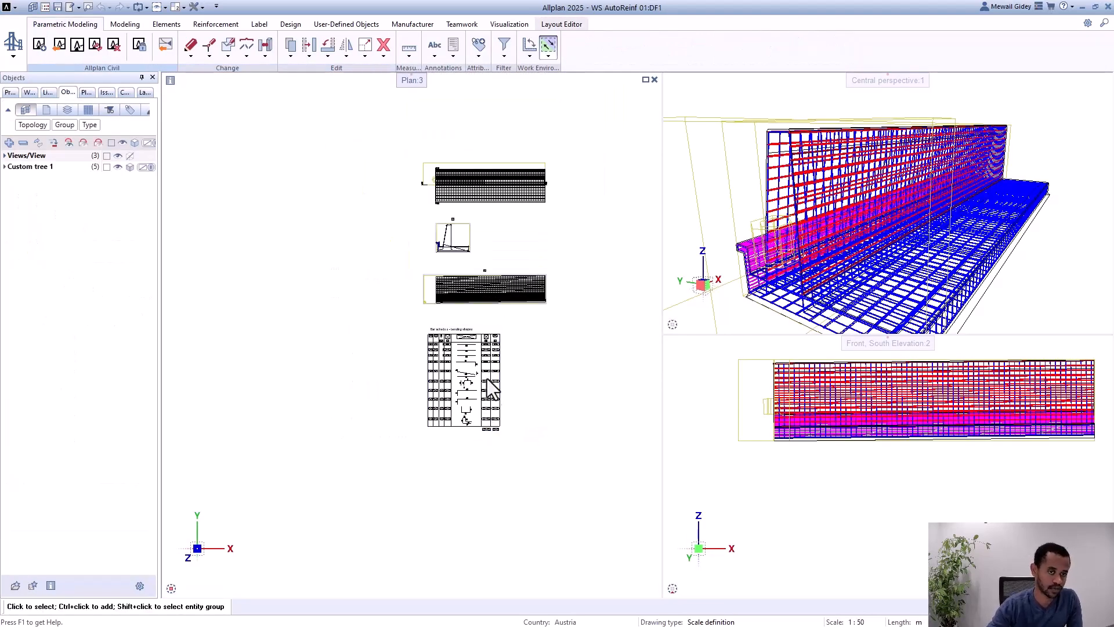
middle_drag(527, 248, 513, 295)
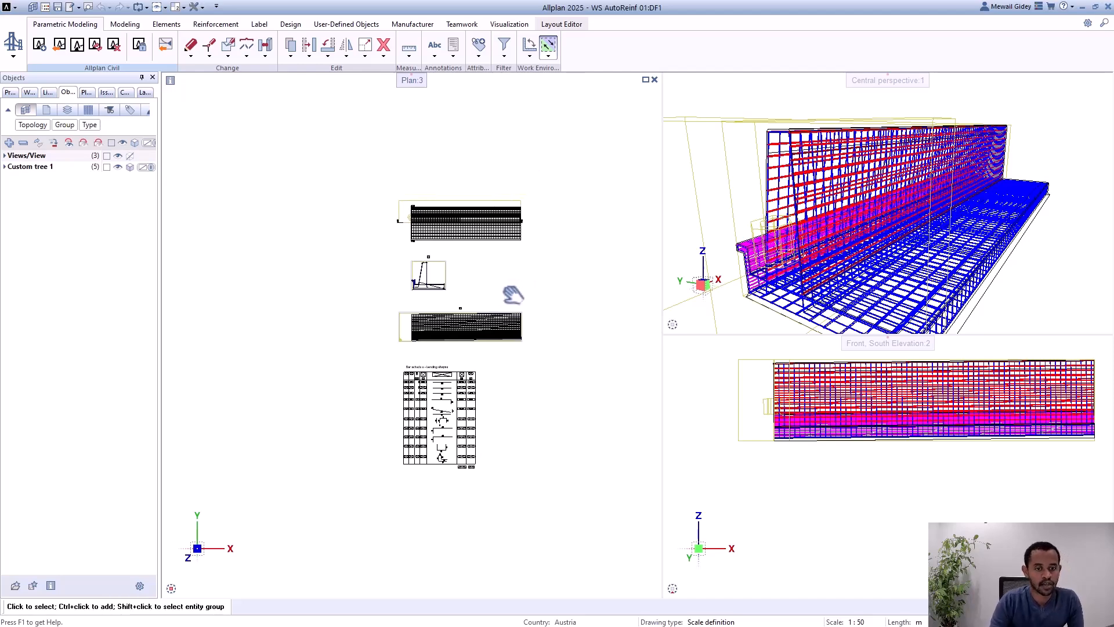